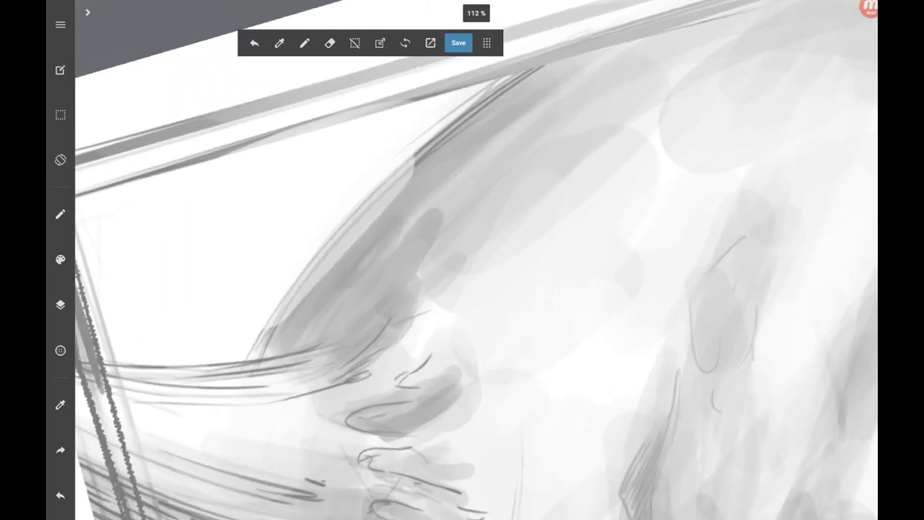
Ink the first black contour curves along the skull's top edge, redoing one shaky stroke.
{"action": "left_click_drag", "start_coordinate": [264, 355], "coordinate": [554, 55]}
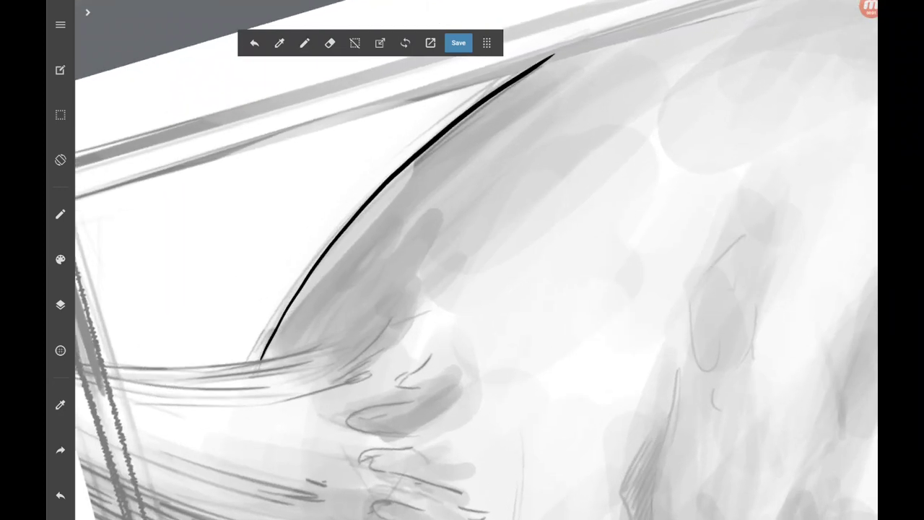
{"action": "mouse_move", "coordinate": [462, 260]}
{"action": "left_mouse_down"}
{"action": "mouse_move", "coordinate": [592, 340]}
{"action": "mouse_move", "coordinate": [405, 404]}
{"action": "left_mouse_up"}
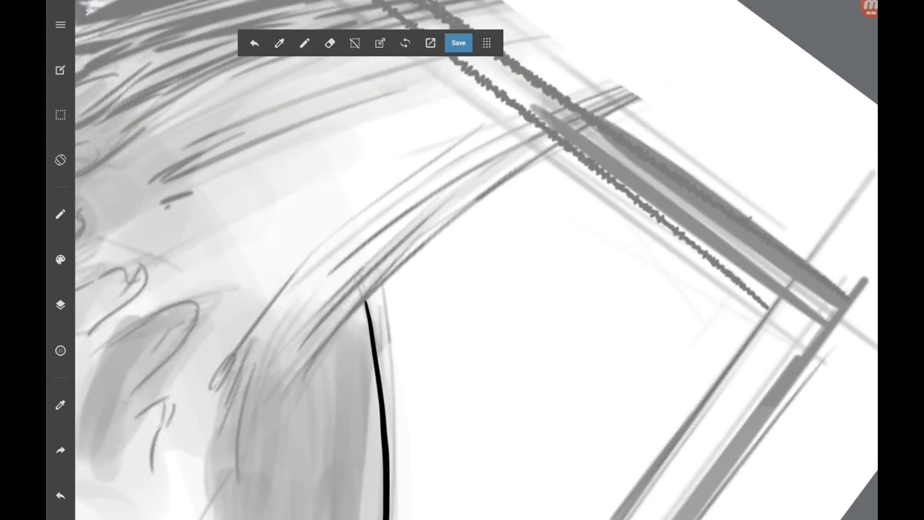
{"action": "mouse_move", "coordinate": [275, 433]}
{"action": "left_mouse_down"}
{"action": "mouse_move", "coordinate": [309, 368]}
{"action": "mouse_move", "coordinate": [478, 200]}
{"action": "mouse_move", "coordinate": [591, 123]}
{"action": "left_mouse_up"}
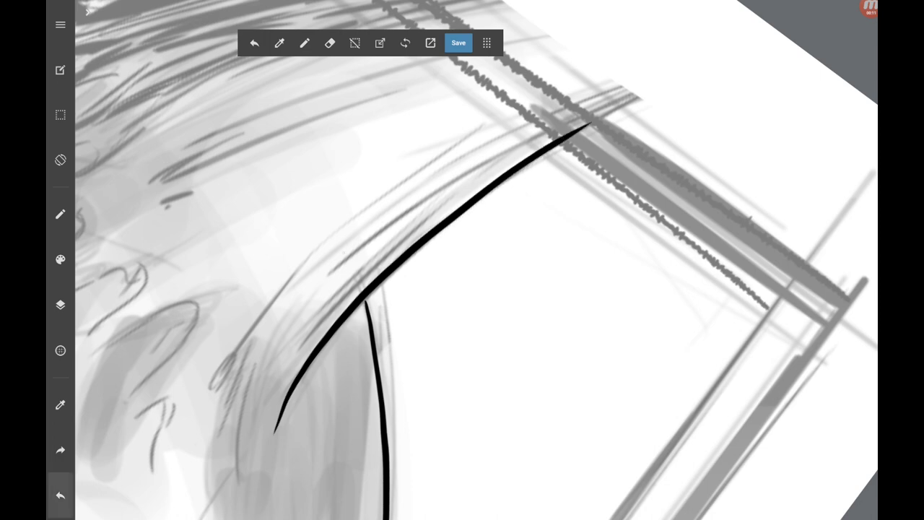
{"action": "left_click", "coordinate": [61, 495]}
{"action": "mouse_move", "coordinate": [281, 420]}
{"action": "left_mouse_down"}
{"action": "mouse_move", "coordinate": [458, 212]}
{"action": "mouse_move", "coordinate": [590, 125]}
{"action": "left_mouse_up"}
Continue the top-edge contour upward and cap it with a cleanly redrawn short stroke.
{"action": "scroll", "coordinate": [462, 260], "scroll_direction": "up", "scroll_amount": 2}
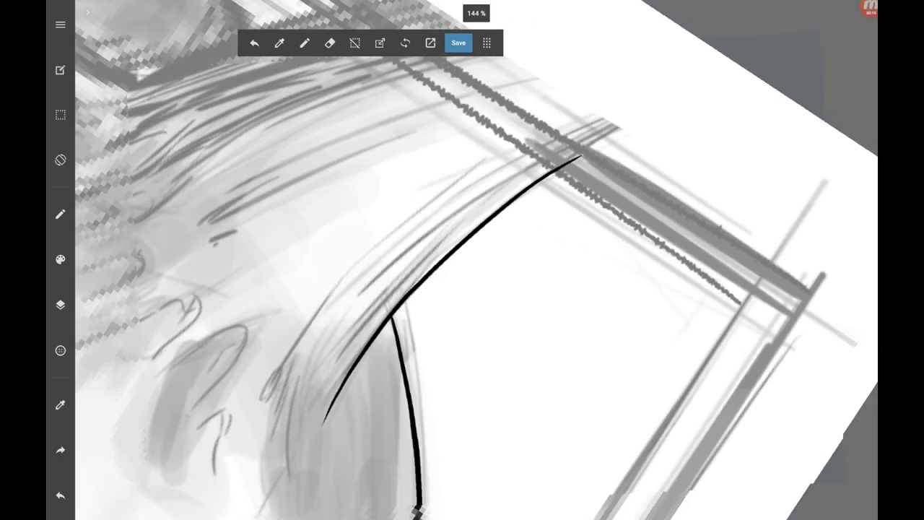
{"action": "left_click_drag", "start_coordinate": [505, 289], "coordinate": [462, 217]}
{"action": "scroll", "coordinate": [462, 260], "scroll_direction": "up", "scroll_amount": 2}
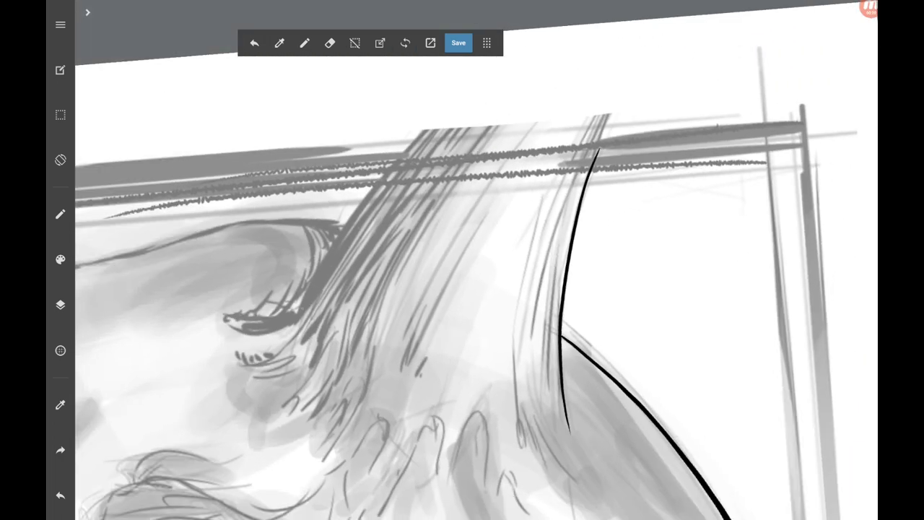
{"action": "mouse_move", "coordinate": [297, 312]}
{"action": "left_mouse_down"}
{"action": "mouse_move", "coordinate": [389, 175]}
{"action": "mouse_move", "coordinate": [440, 119]}
{"action": "left_mouse_up"}
{"action": "left_click_drag", "start_coordinate": [505, 289], "coordinate": [462, 217]}
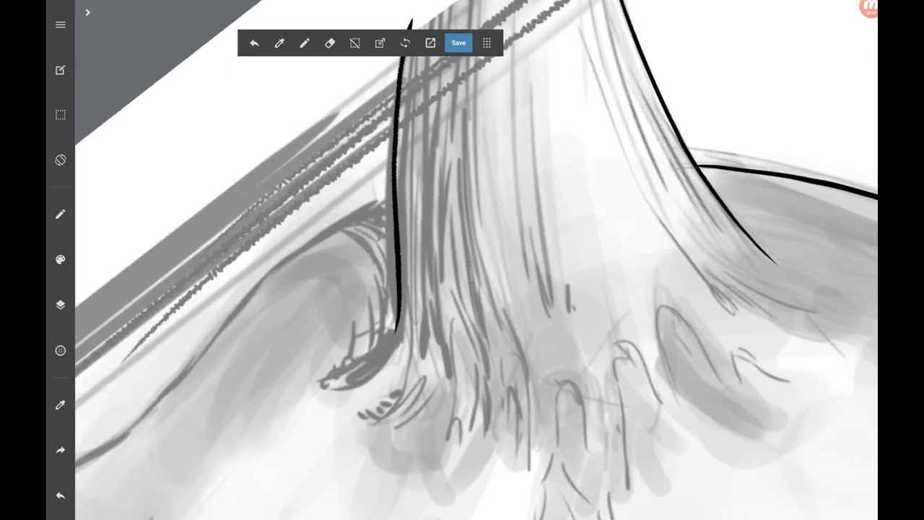
{"action": "left_click_drag", "start_coordinate": [383, 349], "coordinate": [403, 290]}
{"action": "left_click", "coordinate": [61, 496]}
{"action": "left_click_drag", "start_coordinate": [378, 357], "coordinate": [401, 293]}
Ink the cheek contour down around the cheekbone to its bottom curve.
{"action": "left_click_drag", "start_coordinate": [505, 288], "coordinate": [462, 217]}
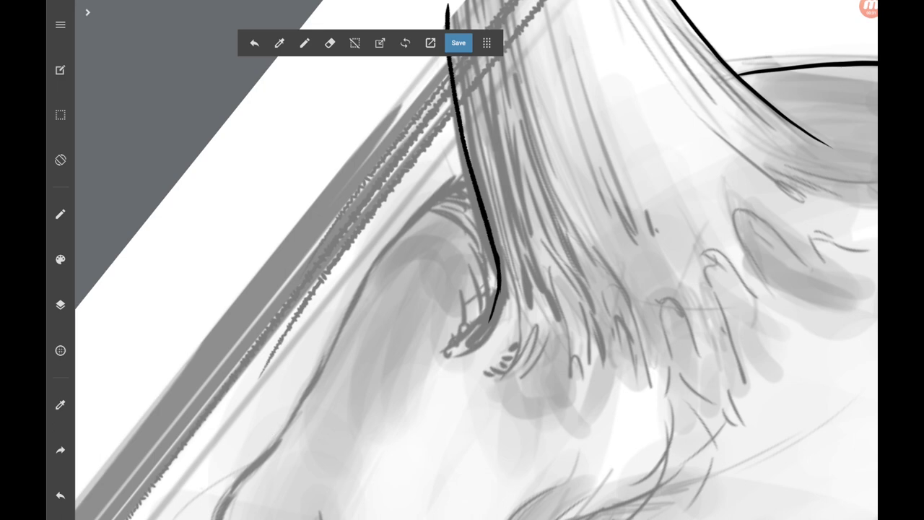
{"action": "mouse_move", "coordinate": [278, 439]}
{"action": "left_mouse_down"}
{"action": "mouse_move", "coordinate": [356, 298]}
{"action": "mouse_move", "coordinate": [423, 206]}
{"action": "mouse_move", "coordinate": [470, 172]}
{"action": "left_mouse_up"}
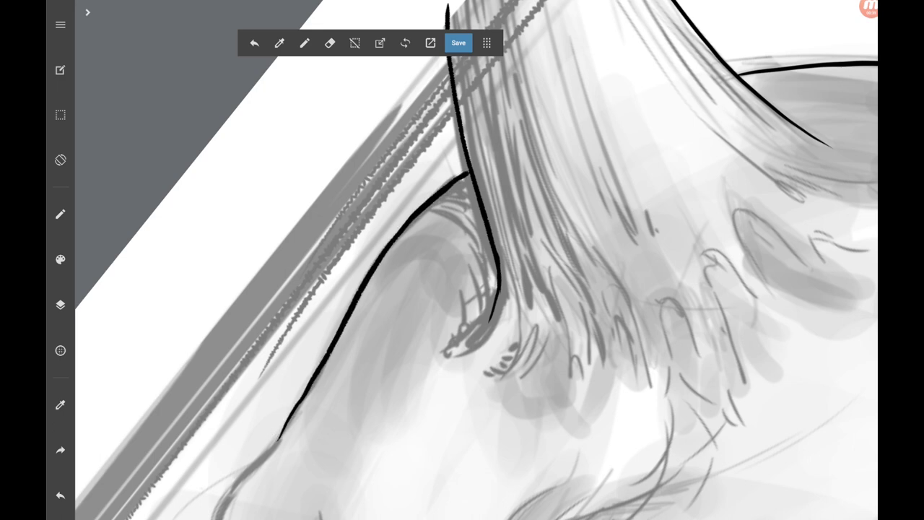
{"action": "left_click_drag", "start_coordinate": [447, 354], "coordinate": [596, 166]}
{"action": "left_click_drag", "start_coordinate": [451, 285], "coordinate": [411, 417]}
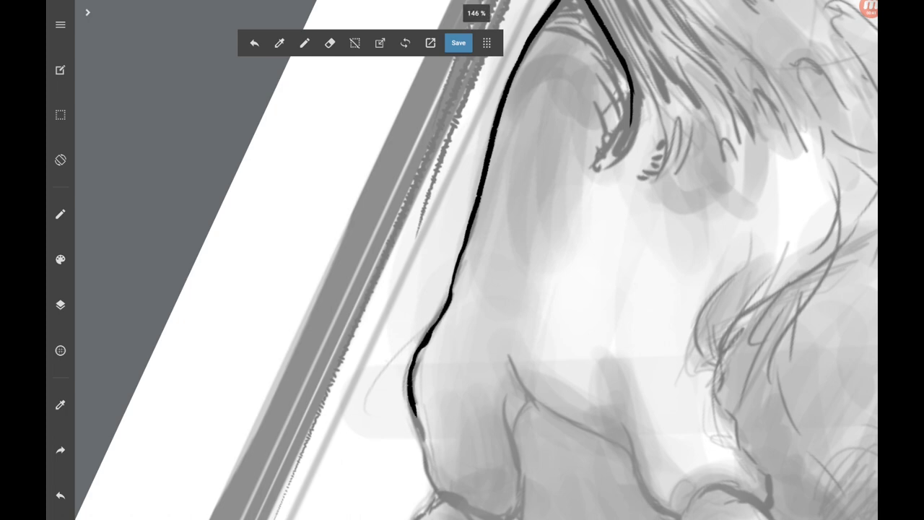
{"action": "left_click_drag", "start_coordinate": [462, 361], "coordinate": [452, 189]}
{"action": "mouse_move", "coordinate": [402, 249]}
{"action": "left_mouse_down"}
{"action": "mouse_move", "coordinate": [408, 310]}
{"action": "mouse_move", "coordinate": [437, 355]}
{"action": "mouse_move", "coordinate": [482, 379]}
{"action": "left_mouse_up"}
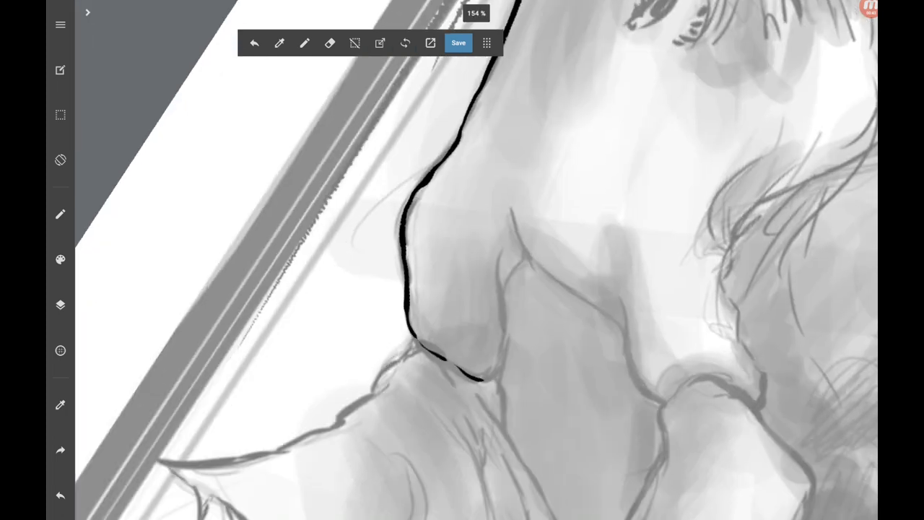
{"action": "left_click_drag", "start_coordinate": [448, 346], "coordinate": [436, 241]}
{"action": "mouse_move", "coordinate": [459, 164]}
{"action": "left_mouse_down"}
{"action": "mouse_move", "coordinate": [485, 260]}
{"action": "mouse_move", "coordinate": [458, 260]}
{"action": "mouse_move", "coordinate": [446, 317]}
{"action": "left_mouse_up"}
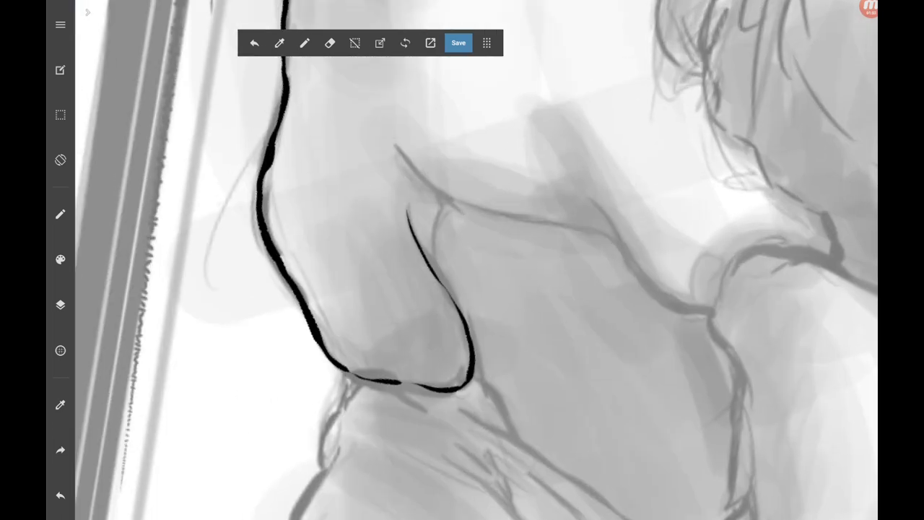
Ink a long contour across the cheekbone plus a short connecting stroke.
{"action": "left_click_drag", "start_coordinate": [441, 205], "coordinate": [436, 275]}
{"action": "mouse_move", "coordinate": [396, 149]}
{"action": "left_mouse_down"}
{"action": "mouse_move", "coordinate": [492, 217]}
{"action": "mouse_move", "coordinate": [621, 238]}
{"action": "left_mouse_up"}
{"action": "left_click_drag", "start_coordinate": [505, 289], "coordinate": [357, 259]}
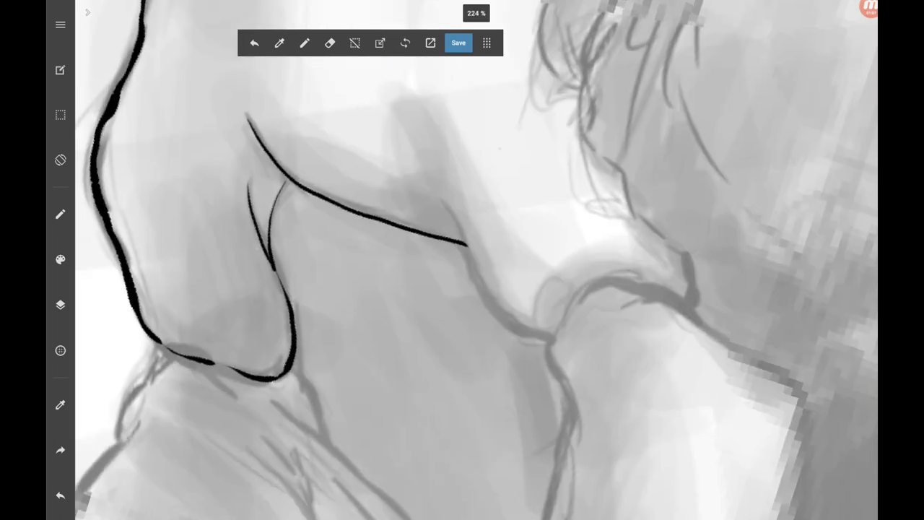
{"action": "mouse_move", "coordinate": [444, 204]}
{"action": "left_mouse_down"}
{"action": "mouse_move", "coordinate": [517, 331]}
{"action": "mouse_move", "coordinate": [550, 337]}
{"action": "mouse_move", "coordinate": [339, 289]}
{"action": "mouse_move", "coordinate": [335, 311]}
{"action": "left_mouse_up"}
{"action": "mouse_move", "coordinate": [349, 269]}
{"action": "left_mouse_down"}
{"action": "mouse_move", "coordinate": [423, 223]}
{"action": "mouse_move", "coordinate": [495, 248]}
{"action": "left_mouse_up"}
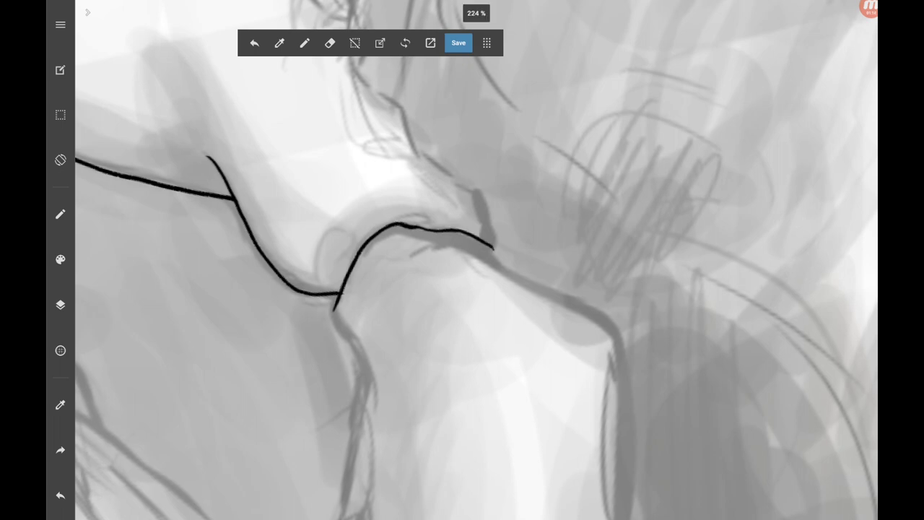
Add short strokes extending the contour downward and joining it to the nose line.
{"action": "left_click_drag", "start_coordinate": [433, 217], "coordinate": [446, 279]}
{"action": "left_click_drag", "start_coordinate": [449, 87], "coordinate": [454, 142]}
{"action": "left_click_drag", "start_coordinate": [473, 184], "coordinate": [509, 254]}
{"action": "left_click_drag", "start_coordinate": [514, 266], "coordinate": [513, 298]}
{"action": "left_click_drag", "start_coordinate": [509, 254], "coordinate": [515, 280]}
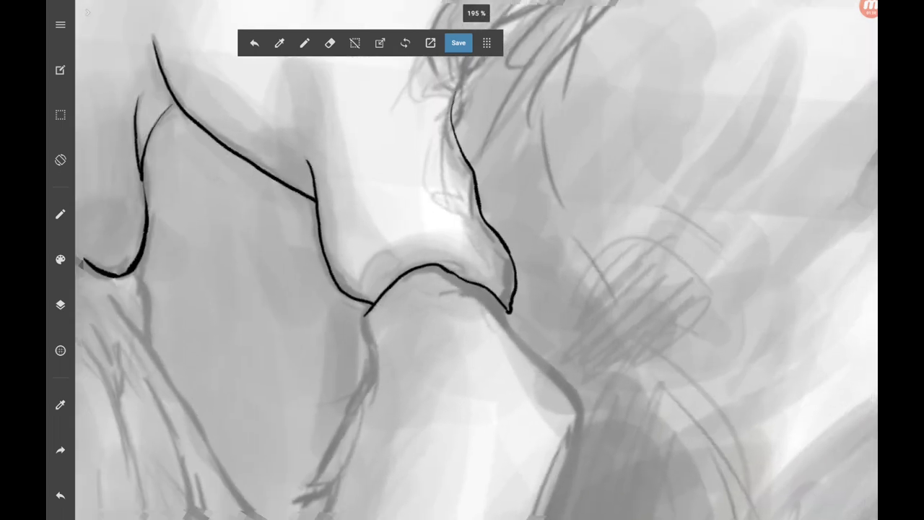
{"action": "left_click_drag", "start_coordinate": [505, 325], "coordinate": [548, 195]}
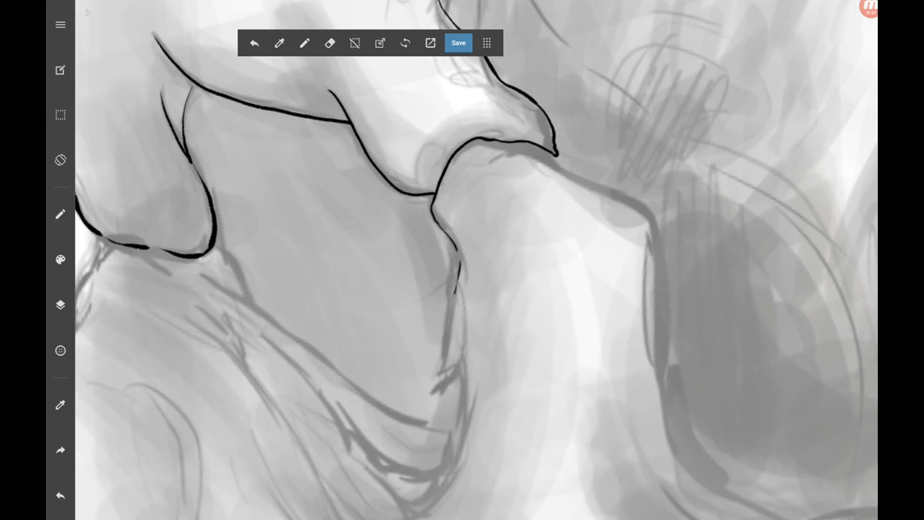
{"action": "mouse_move", "coordinate": [455, 293]}
{"action": "left_mouse_down"}
{"action": "mouse_move", "coordinate": [449, 363]}
{"action": "mouse_move", "coordinate": [483, 209]}
{"action": "left_mouse_up"}
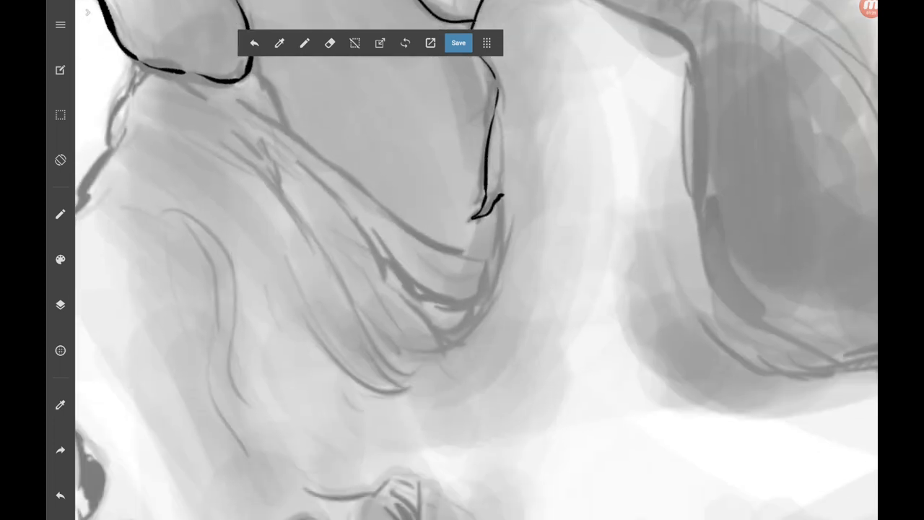
Ink curved strokes along the hair contour and connect them to existing lines.
{"action": "left_click_drag", "start_coordinate": [426, 351], "coordinate": [487, 307]}
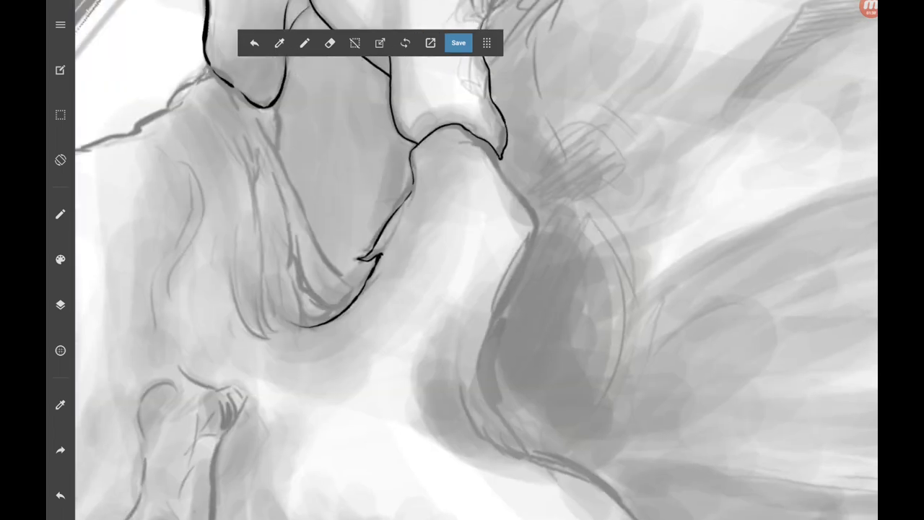
{"action": "mouse_move", "coordinate": [500, 159]}
{"action": "left_mouse_down"}
{"action": "mouse_move", "coordinate": [526, 203]}
{"action": "mouse_move", "coordinate": [476, 437]}
{"action": "left_mouse_up"}
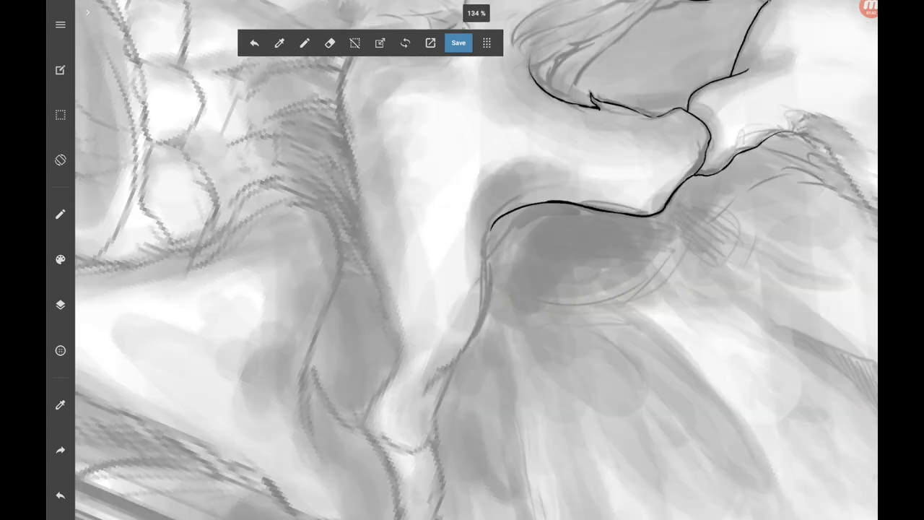
{"action": "scroll", "coordinate": [476, 260], "scroll_direction": "up", "scroll_amount": 2}
{"action": "left_click_drag", "start_coordinate": [430, 357], "coordinate": [482, 218]}
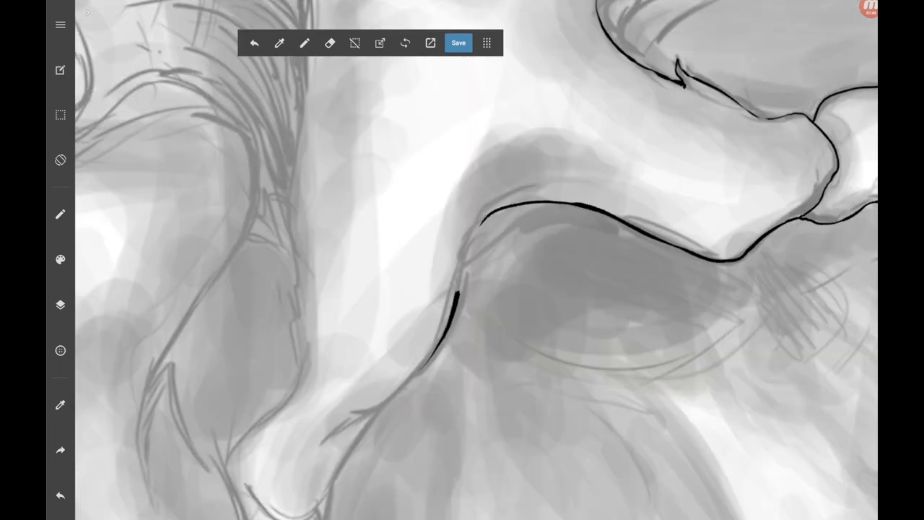
{"action": "scroll", "coordinate": [477, 260], "scroll_direction": "up", "scroll_amount": 3}
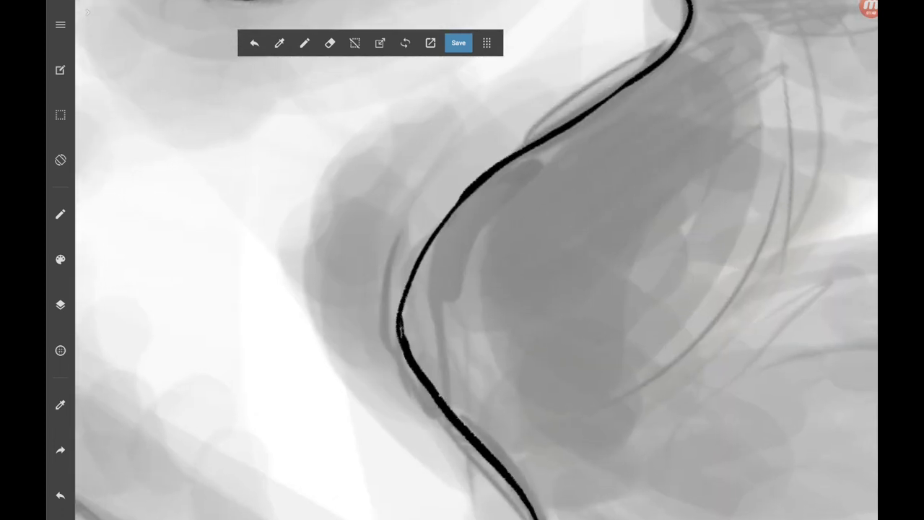
{"action": "scroll", "coordinate": [476, 259], "scroll_direction": "down", "scroll_amount": 3}
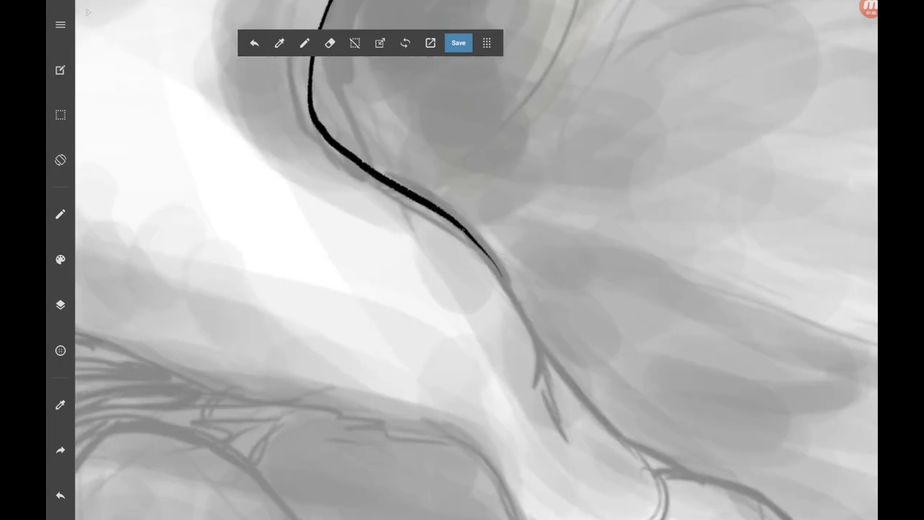
{"action": "left_click_drag", "start_coordinate": [473, 235], "coordinate": [541, 386]}
{"action": "scroll", "coordinate": [477, 260], "scroll_direction": "up", "scroll_amount": 3}
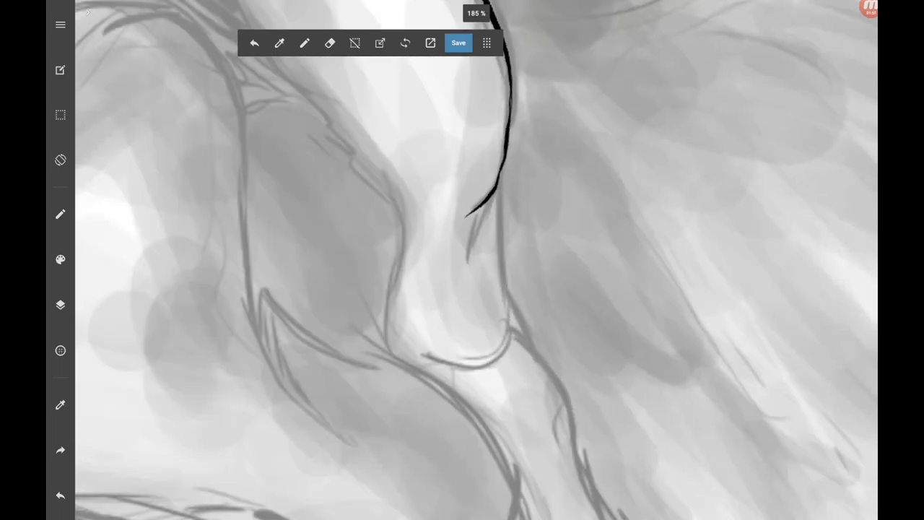
{"action": "mouse_move", "coordinate": [497, 186]}
{"action": "left_mouse_down"}
{"action": "mouse_move", "coordinate": [510, 337]}
{"action": "mouse_move", "coordinate": [465, 368]}
{"action": "left_mouse_up"}
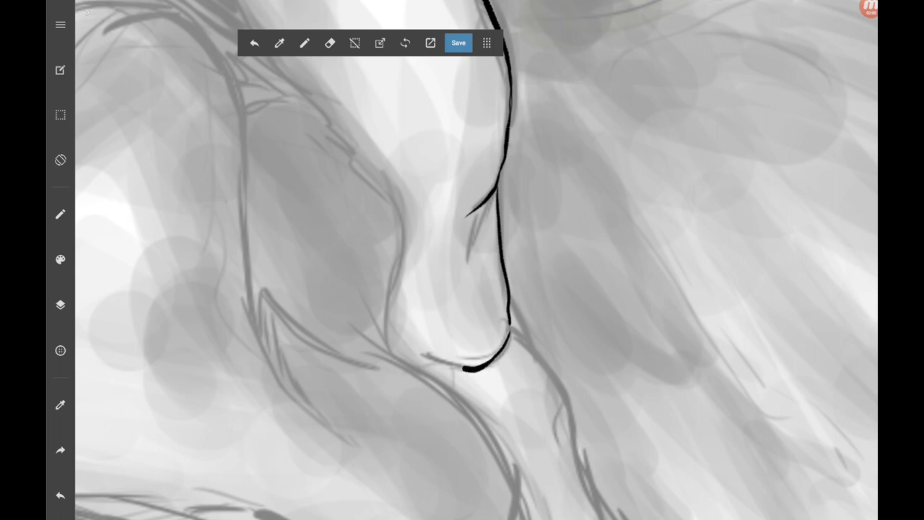
Ink rising and long diagonal contour strokes around the eye socket edge.
{"action": "mouse_move", "coordinate": [476, 288]}
{"action": "left_mouse_down"}
{"action": "mouse_move", "coordinate": [542, 275]}
{"action": "mouse_move", "coordinate": [552, 163]}
{"action": "mouse_move", "coordinate": [616, 79]}
{"action": "left_mouse_up"}
{"action": "left_click_drag", "start_coordinate": [548, 274], "coordinate": [375, 419]}
{"action": "left_click_drag", "start_coordinate": [476, 269], "coordinate": [523, 114]}
{"action": "left_click_drag", "start_coordinate": [433, 361], "coordinate": [430, 202]}
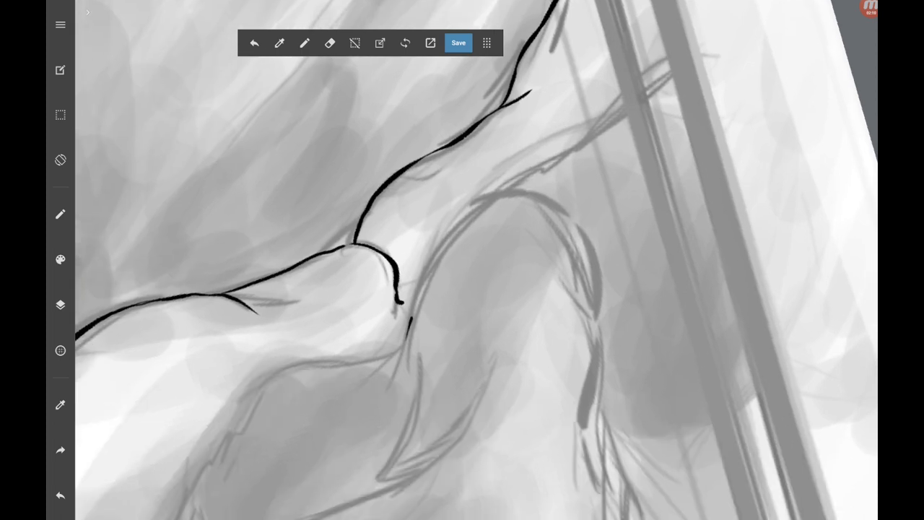
{"action": "mouse_move", "coordinate": [406, 337]}
{"action": "left_mouse_down"}
{"action": "mouse_move", "coordinate": [477, 211]}
{"action": "mouse_move", "coordinate": [580, 146]}
{"action": "mouse_move", "coordinate": [639, 82]}
{"action": "left_mouse_up"}
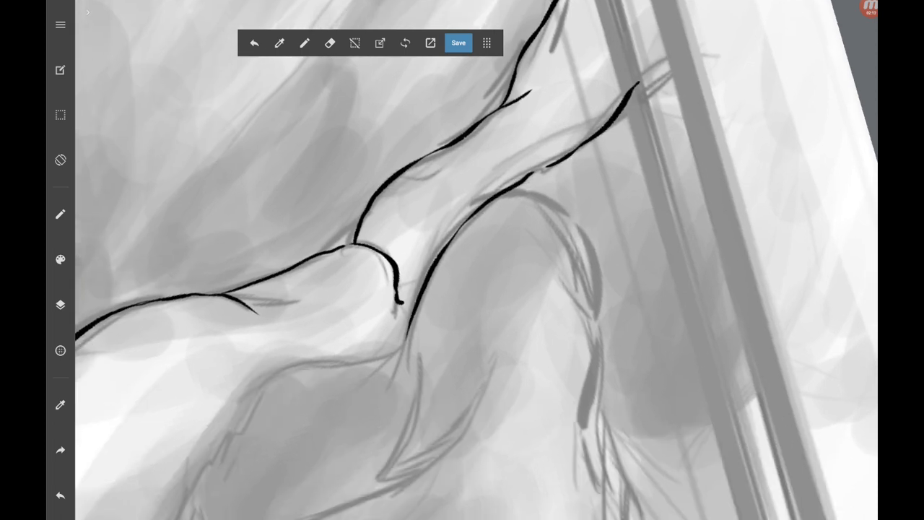
{"action": "mouse_move", "coordinate": [354, 244]}
{"action": "left_mouse_down"}
{"action": "mouse_move", "coordinate": [434, 195]}
{"action": "mouse_move", "coordinate": [468, 98]}
{"action": "left_mouse_up"}
{"action": "mouse_move", "coordinate": [401, 270]}
{"action": "left_mouse_down"}
{"action": "mouse_move", "coordinate": [426, 239]}
{"action": "mouse_move", "coordinate": [537, 172]}
{"action": "mouse_move", "coordinate": [558, 259]}
{"action": "mouse_move", "coordinate": [553, 329]}
{"action": "left_mouse_up"}
Add downward and long upward contour strokes, redrawing one and thickening a junction.
{"action": "mouse_move", "coordinate": [539, 162]}
{"action": "left_mouse_down"}
{"action": "mouse_move", "coordinate": [549, 225]}
{"action": "mouse_move", "coordinate": [540, 333]}
{"action": "left_mouse_up"}
{"action": "left_click_drag", "start_coordinate": [505, 216], "coordinate": [434, 152]}
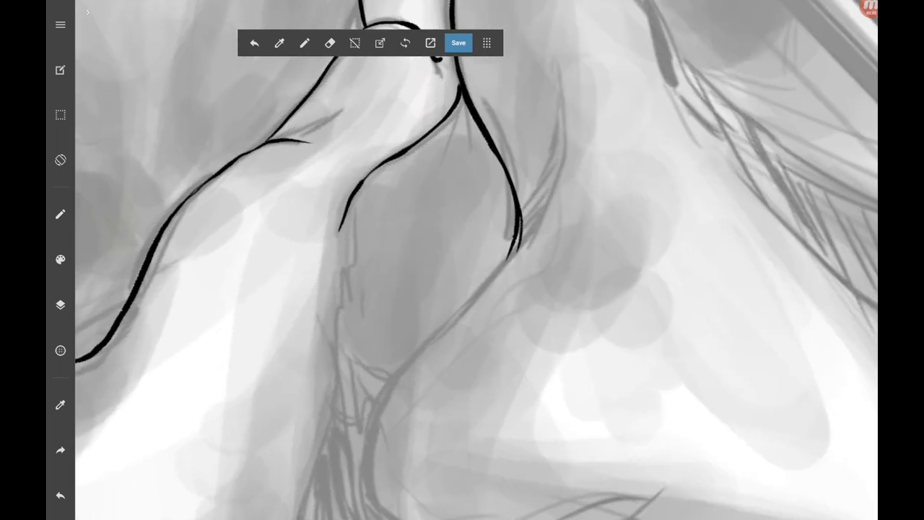
{"action": "mouse_move", "coordinate": [370, 436]}
{"action": "left_mouse_down"}
{"action": "mouse_move", "coordinate": [425, 342]}
{"action": "mouse_move", "coordinate": [517, 244]}
{"action": "mouse_move", "coordinate": [556, 165]}
{"action": "left_mouse_up"}
{"action": "left_click", "coordinate": [60, 495]}
{"action": "mouse_move", "coordinate": [367, 470]}
{"action": "left_mouse_down"}
{"action": "mouse_move", "coordinate": [409, 367]}
{"action": "mouse_move", "coordinate": [486, 277]}
{"action": "mouse_move", "coordinate": [556, 127]}
{"action": "left_mouse_up"}
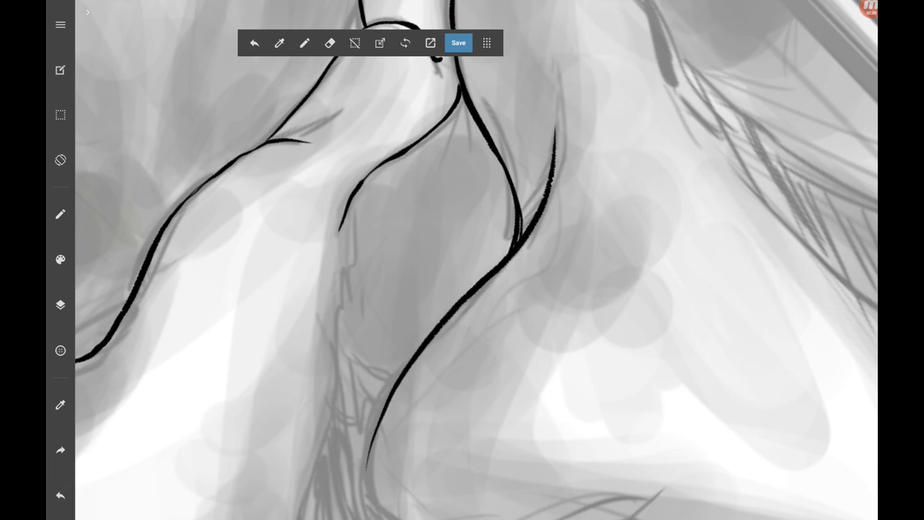
{"action": "left_click_drag", "start_coordinate": [523, 233], "coordinate": [541, 204]}
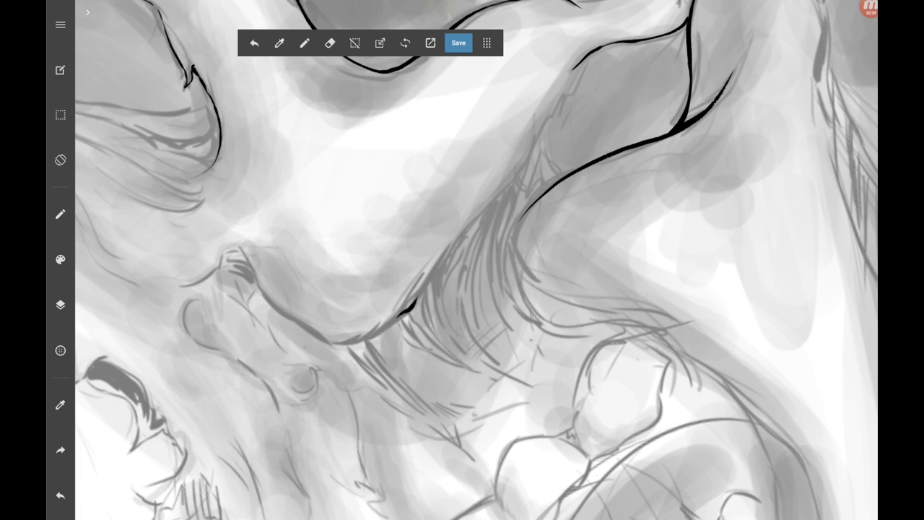
Ink the jaw contour from the hair line down past the teeth.
{"action": "mouse_move", "coordinate": [417, 296]}
{"action": "left_mouse_down"}
{"action": "mouse_move", "coordinate": [522, 172]}
{"action": "mouse_move", "coordinate": [571, 82]}
{"action": "left_mouse_up"}
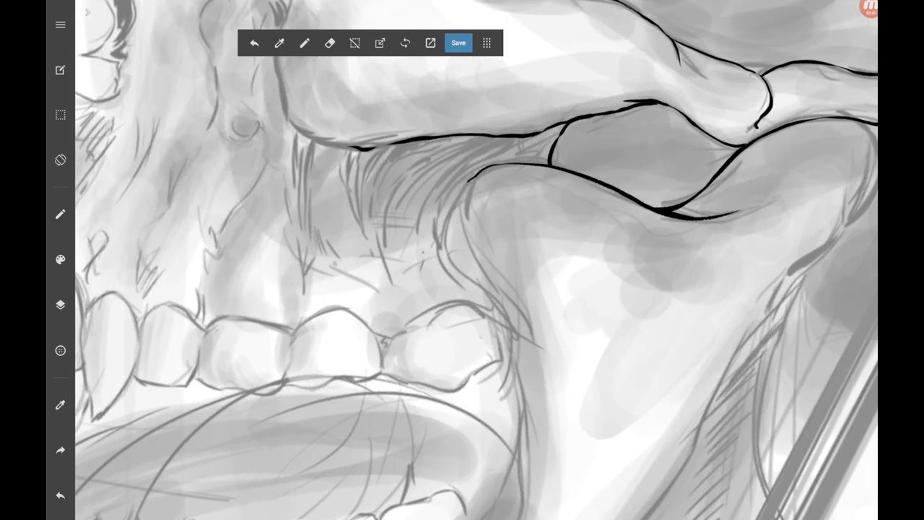
{"action": "left_click_drag", "start_coordinate": [468, 181], "coordinate": [441, 254]}
{"action": "left_click_drag", "start_coordinate": [480, 286], "coordinate": [510, 315]}
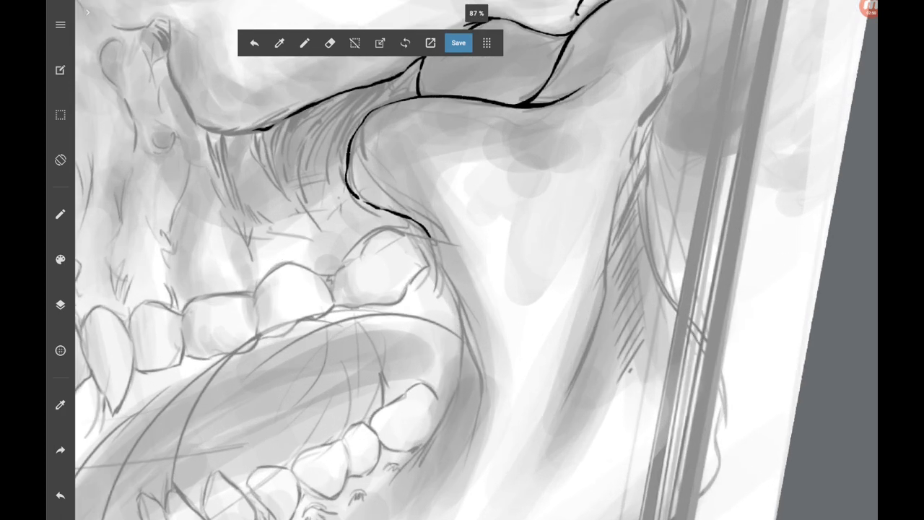
{"action": "left_click_drag", "start_coordinate": [425, 232], "coordinate": [476, 367]}
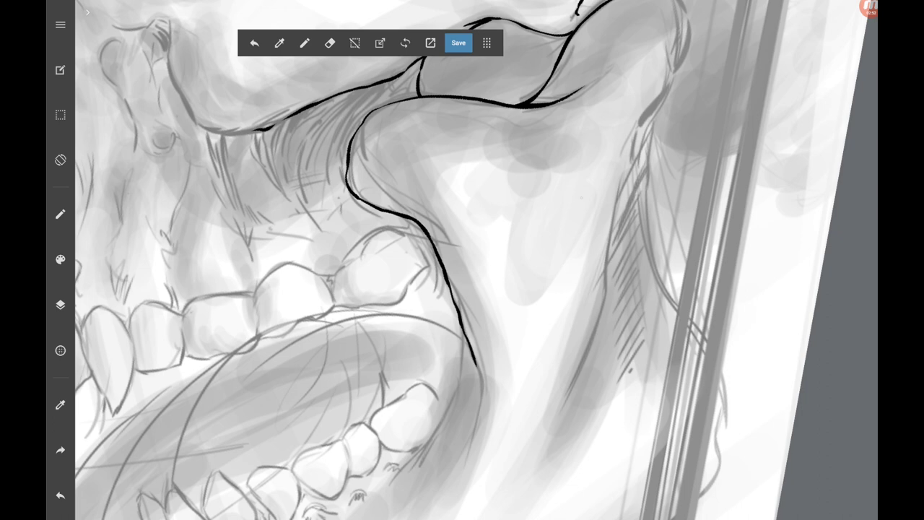
{"action": "mouse_move", "coordinate": [379, 399]}
{"action": "left_mouse_down"}
{"action": "mouse_move", "coordinate": [470, 246]}
{"action": "mouse_move", "coordinate": [461, 272]}
{"action": "left_mouse_up"}
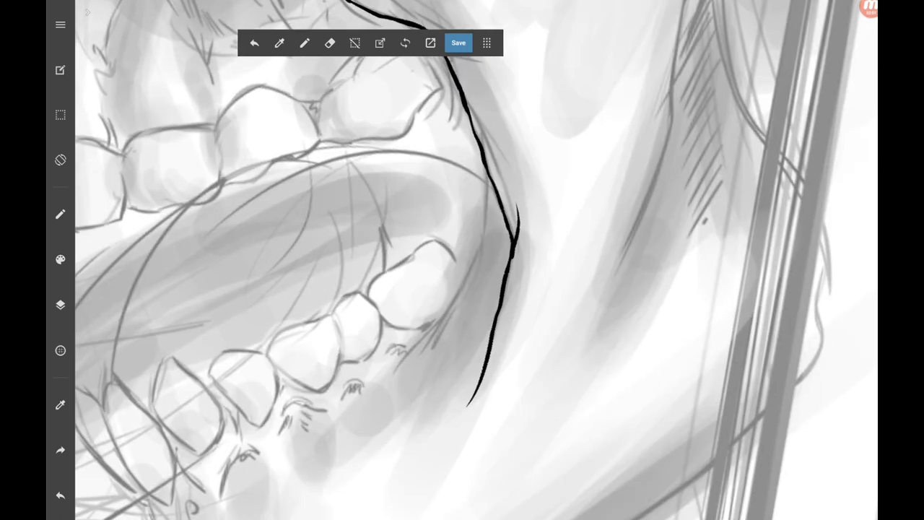
{"action": "mouse_move", "coordinate": [394, 374]}
{"action": "left_mouse_down"}
{"action": "mouse_move", "coordinate": [476, 254]}
{"action": "mouse_move", "coordinate": [492, 170]}
{"action": "left_mouse_up"}
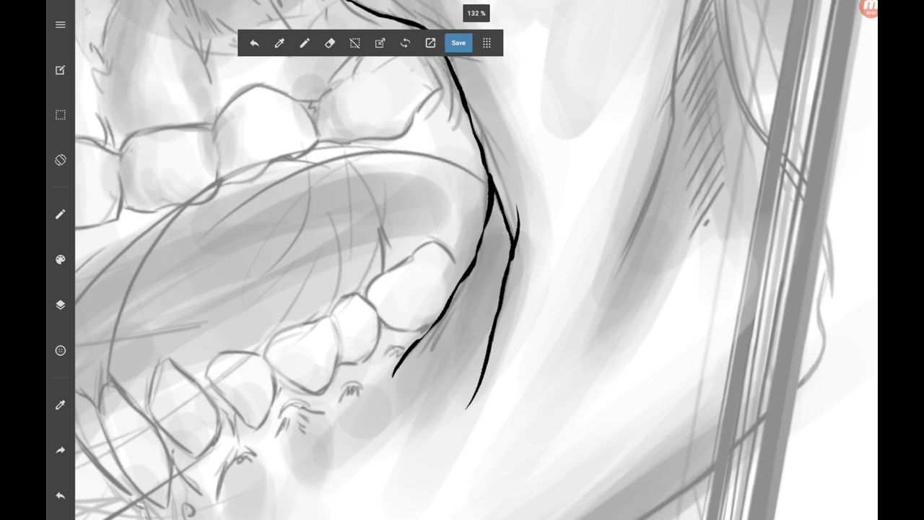
Outline the rearmost upper molar's two sides and upper and lower edges.
{"action": "left_click_drag", "start_coordinate": [354, 247], "coordinate": [329, 303]}
{"action": "mouse_move", "coordinate": [281, 247]}
{"action": "left_mouse_down"}
{"action": "mouse_move", "coordinate": [319, 279]}
{"action": "mouse_move", "coordinate": [329, 320]}
{"action": "left_mouse_up"}
{"action": "mouse_move", "coordinate": [359, 236]}
{"action": "left_mouse_down"}
{"action": "mouse_move", "coordinate": [397, 195]}
{"action": "mouse_move", "coordinate": [473, 192]}
{"action": "left_mouse_up"}
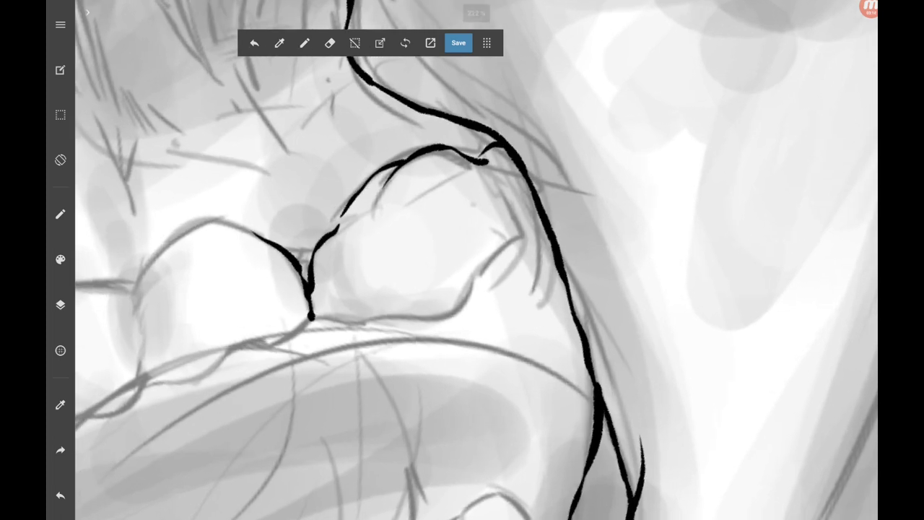
{"action": "mouse_move", "coordinate": [313, 318]}
{"action": "left_mouse_down"}
{"action": "mouse_move", "coordinate": [436, 311]}
{"action": "mouse_move", "coordinate": [497, 257]}
{"action": "mouse_move", "coordinate": [534, 205]}
{"action": "left_mouse_up"}
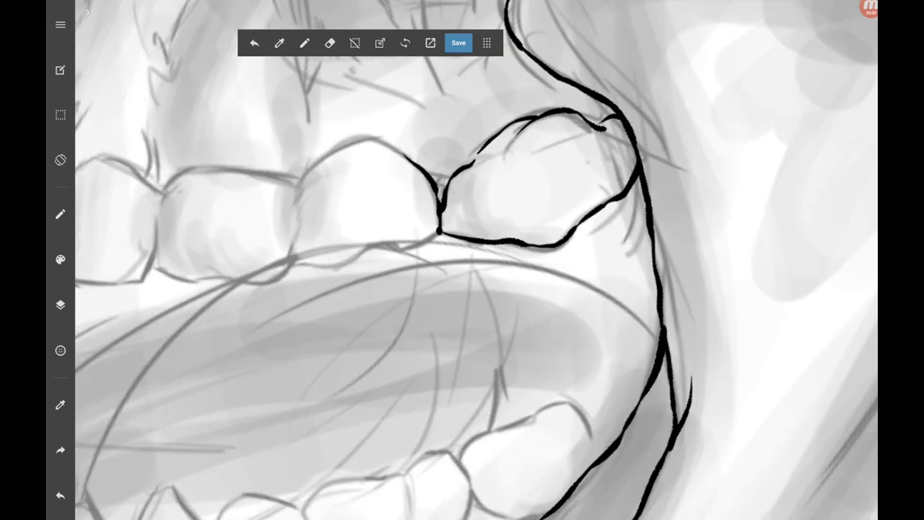
Outline the neighbouring back molars and the next upper tooth forward.
{"action": "left_click_drag", "start_coordinate": [294, 191], "coordinate": [354, 146]}
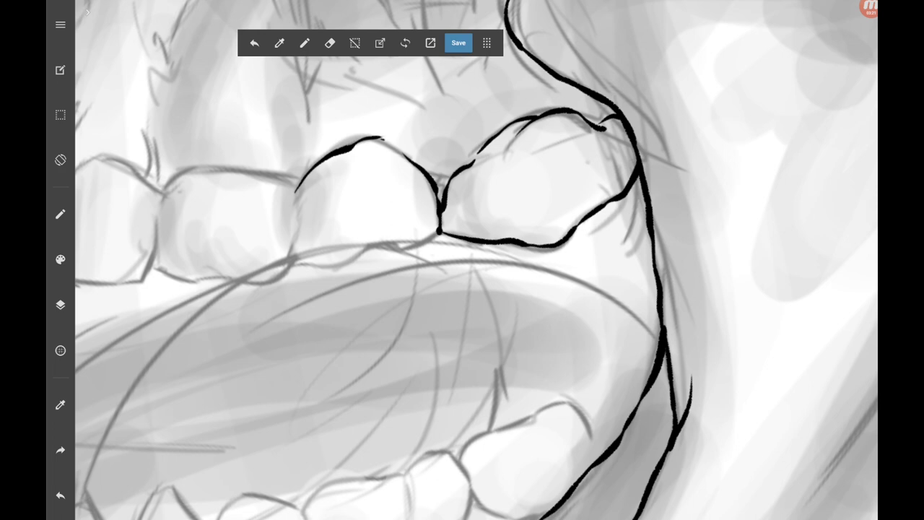
{"action": "left_click_drag", "start_coordinate": [438, 232], "coordinate": [498, 184]}
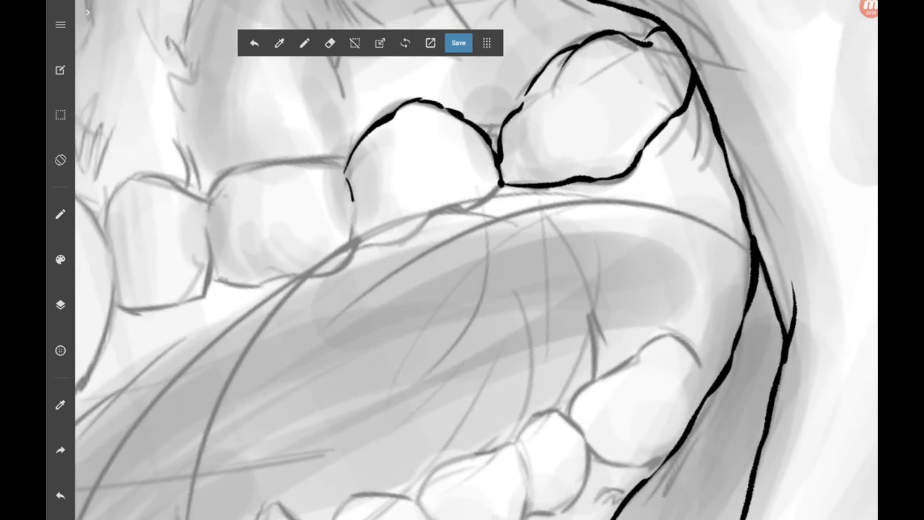
{"action": "mouse_move", "coordinate": [352, 201]}
{"action": "left_mouse_down"}
{"action": "mouse_move", "coordinate": [361, 246]}
{"action": "mouse_move", "coordinate": [501, 184]}
{"action": "left_mouse_up"}
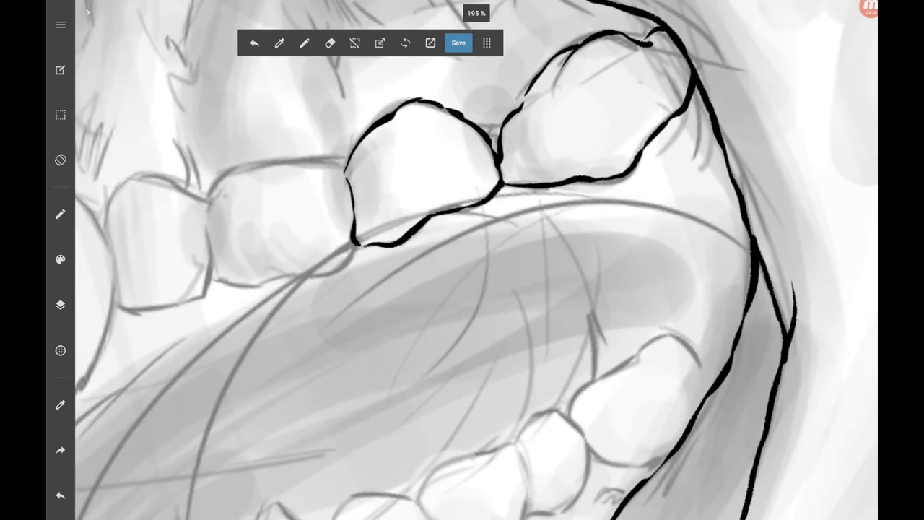
{"action": "left_click_drag", "start_coordinate": [433, 260], "coordinate": [553, 221]}
{"action": "mouse_move", "coordinate": [341, 184]}
{"action": "left_mouse_down"}
{"action": "mouse_move", "coordinate": [371, 143]}
{"action": "mouse_move", "coordinate": [447, 130]}
{"action": "mouse_move", "coordinate": [475, 149]}
{"action": "left_mouse_up"}
{"action": "mouse_move", "coordinate": [349, 257]}
{"action": "left_mouse_down"}
{"action": "mouse_move", "coordinate": [450, 244]}
{"action": "mouse_move", "coordinate": [491, 207]}
{"action": "left_mouse_up"}
Outline the premolar edge and the pointed canine down to its tip.
{"action": "scroll", "coordinate": [476, 260], "scroll_direction": "down", "scroll_amount": 2}
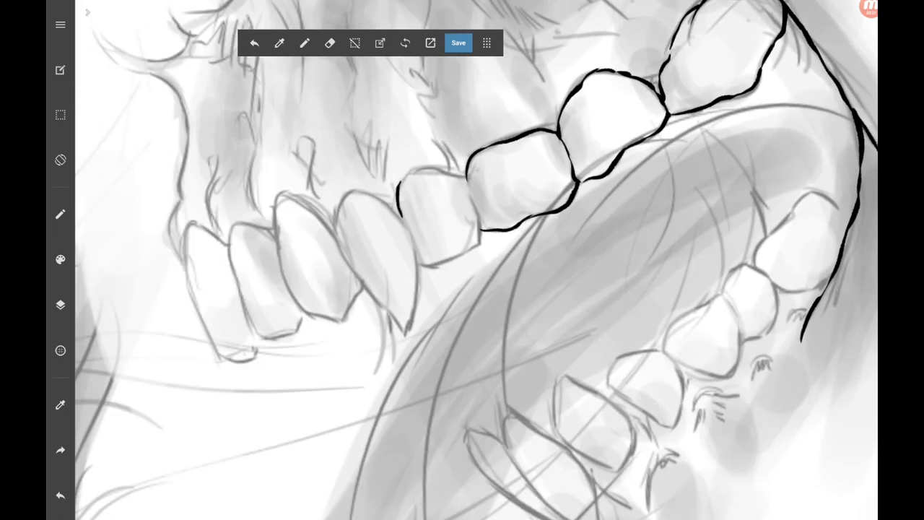
{"action": "mouse_move", "coordinate": [471, 196]}
{"action": "left_mouse_down"}
{"action": "mouse_move", "coordinate": [480, 245]}
{"action": "mouse_move", "coordinate": [426, 266]}
{"action": "left_mouse_up"}
{"action": "scroll", "coordinate": [477, 260], "scroll_direction": "up", "scroll_amount": 2}
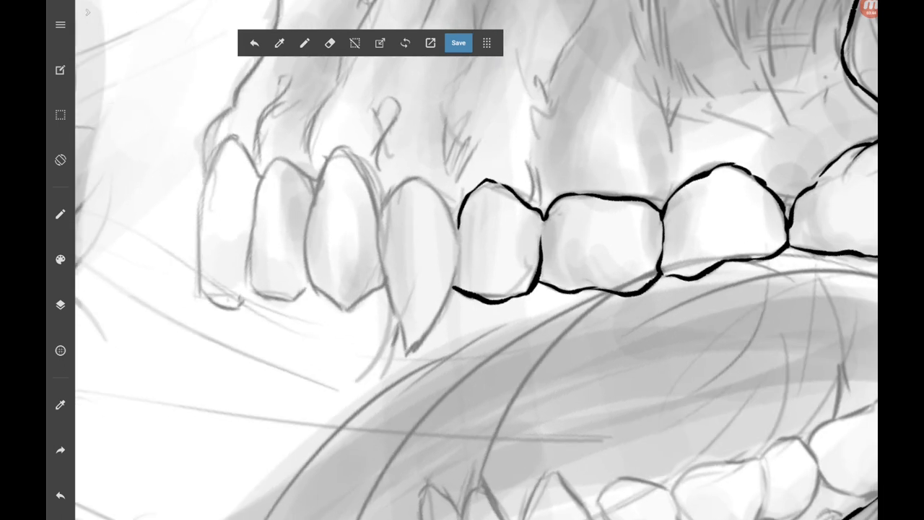
{"action": "left_click_drag", "start_coordinate": [397, 187], "coordinate": [377, 224]}
{"action": "mouse_move", "coordinate": [444, 201]}
{"action": "left_mouse_down"}
{"action": "mouse_move", "coordinate": [458, 267]}
{"action": "mouse_move", "coordinate": [409, 355]}
{"action": "left_mouse_up"}
{"action": "left_click_drag", "start_coordinate": [377, 229], "coordinate": [408, 356]}
Outline the first and second upper incisors with their side and bottom edges.
{"action": "scroll", "coordinate": [476, 260], "scroll_direction": "up", "scroll_amount": 2}
{"action": "scroll", "coordinate": [477, 260], "scroll_direction": "up", "scroll_amount": 1}
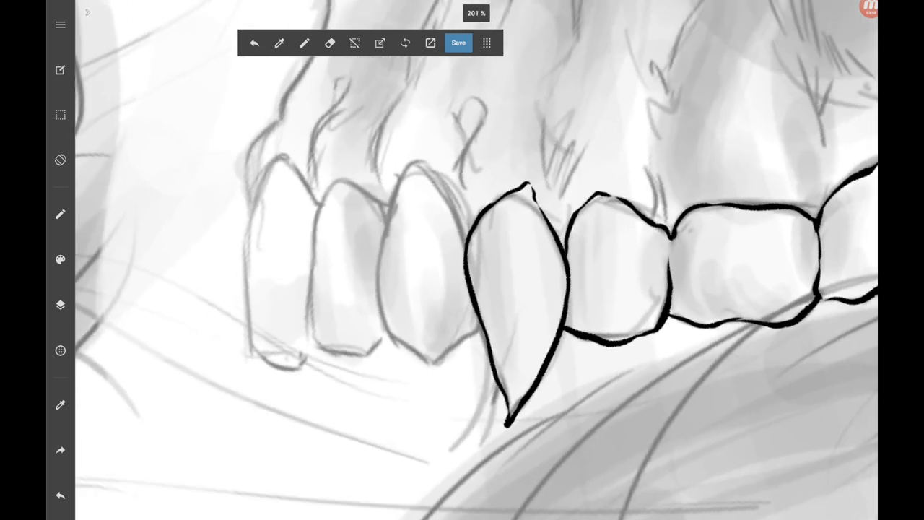
{"action": "mouse_move", "coordinate": [385, 255]}
{"action": "left_mouse_down"}
{"action": "mouse_move", "coordinate": [385, 221]}
{"action": "mouse_move", "coordinate": [413, 162]}
{"action": "mouse_move", "coordinate": [465, 253]}
{"action": "left_mouse_up"}
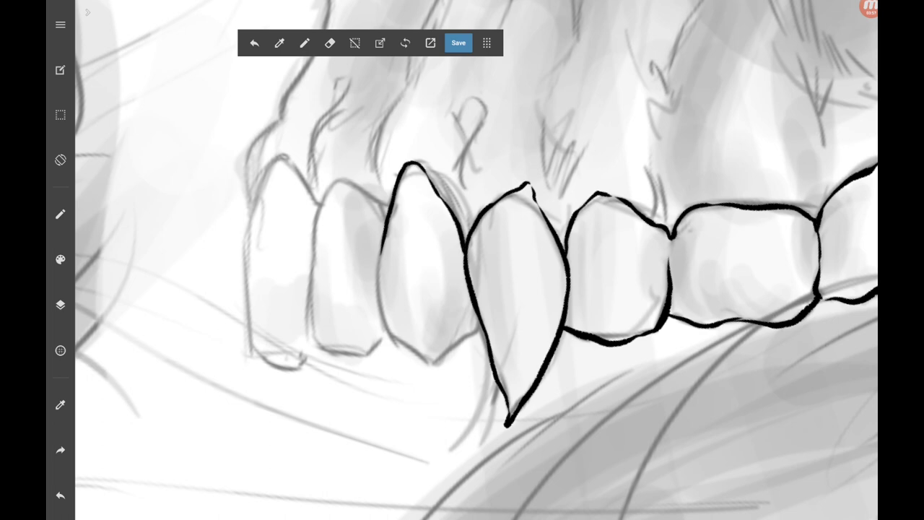
{"action": "left_click_drag", "start_coordinate": [378, 252], "coordinate": [389, 334]}
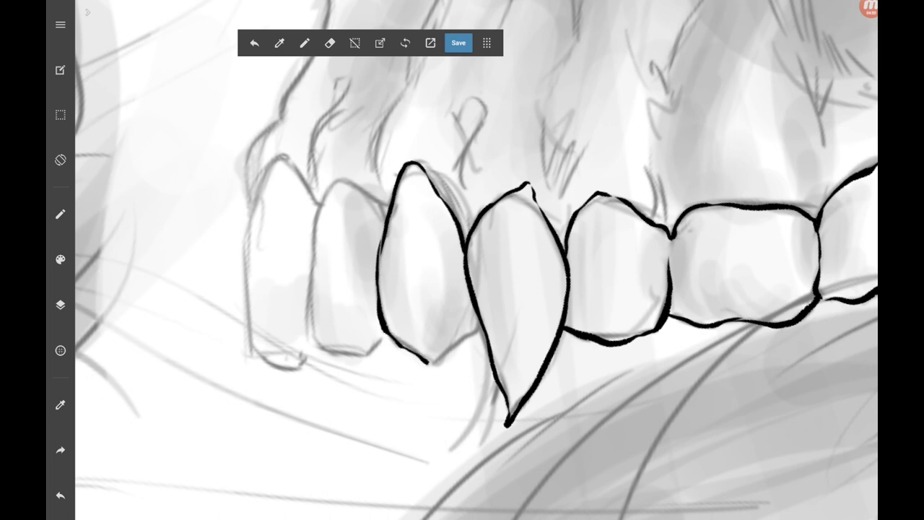
{"action": "left_click_drag", "start_coordinate": [427, 361], "coordinate": [476, 329]}
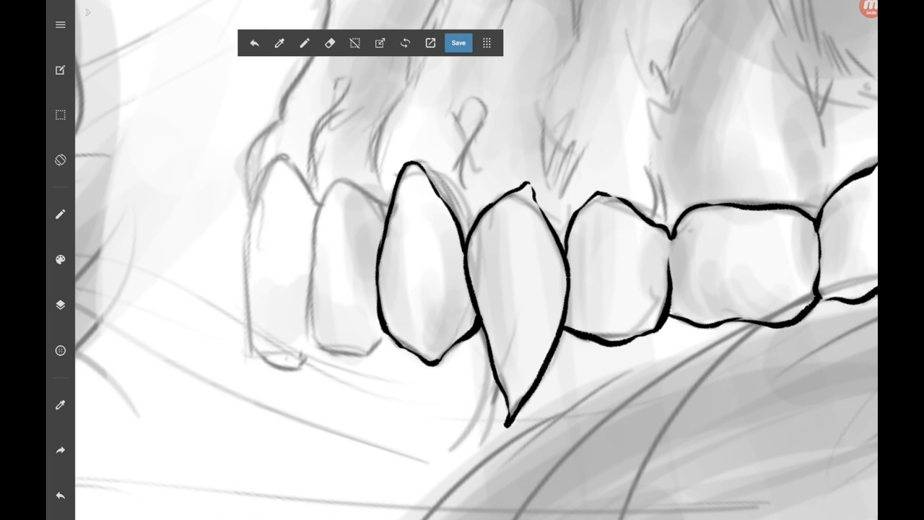
{"action": "mouse_move", "coordinate": [317, 210]}
{"action": "left_mouse_down"}
{"action": "mouse_move", "coordinate": [344, 178]}
{"action": "mouse_move", "coordinate": [390, 209]}
{"action": "mouse_move", "coordinate": [379, 235]}
{"action": "left_mouse_up"}
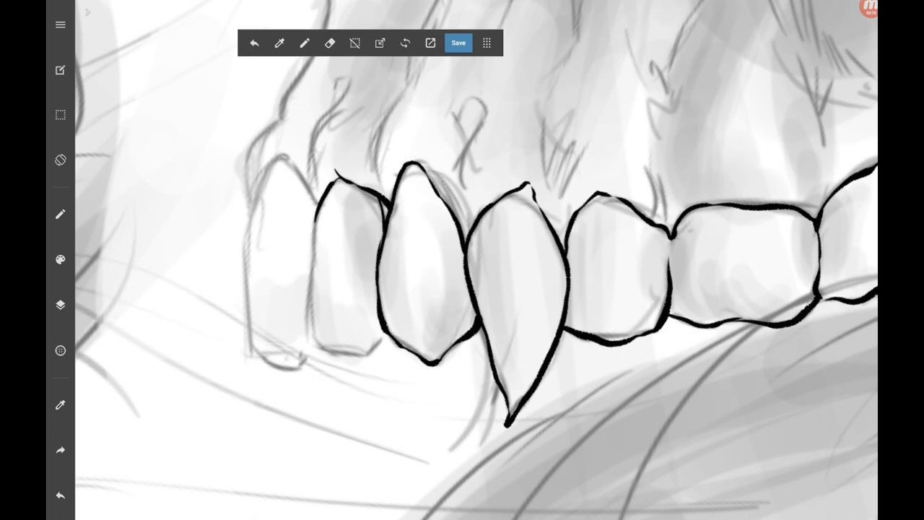
{"action": "mouse_move", "coordinate": [315, 217]}
{"action": "left_mouse_down"}
{"action": "mouse_move", "coordinate": [318, 345]}
{"action": "mouse_move", "coordinate": [374, 358]}
{"action": "mouse_move", "coordinate": [394, 338]}
{"action": "left_mouse_up"}
Outline the front incisor and ink the upper jaw edge above the teeth.
{"action": "scroll", "coordinate": [476, 260], "scroll_direction": "down", "scroll_amount": 2}
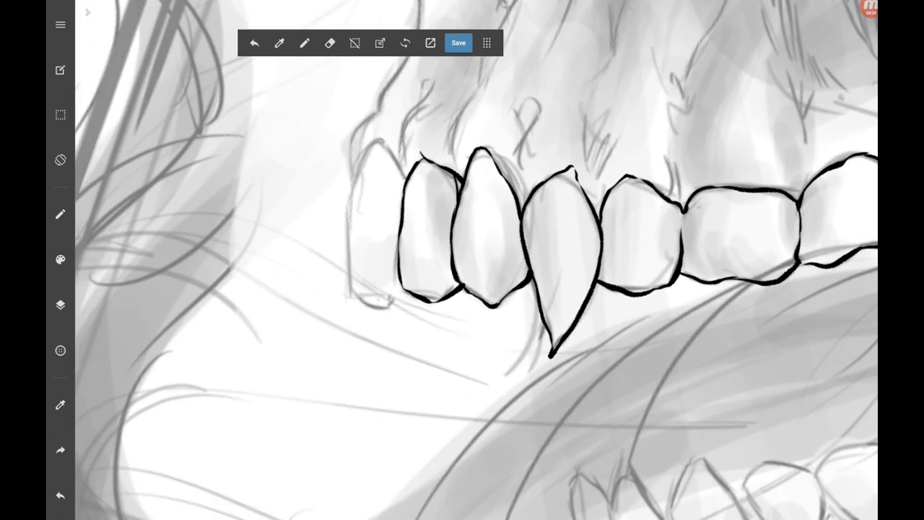
{"action": "left_click_drag", "start_coordinate": [359, 166], "coordinate": [348, 205]}
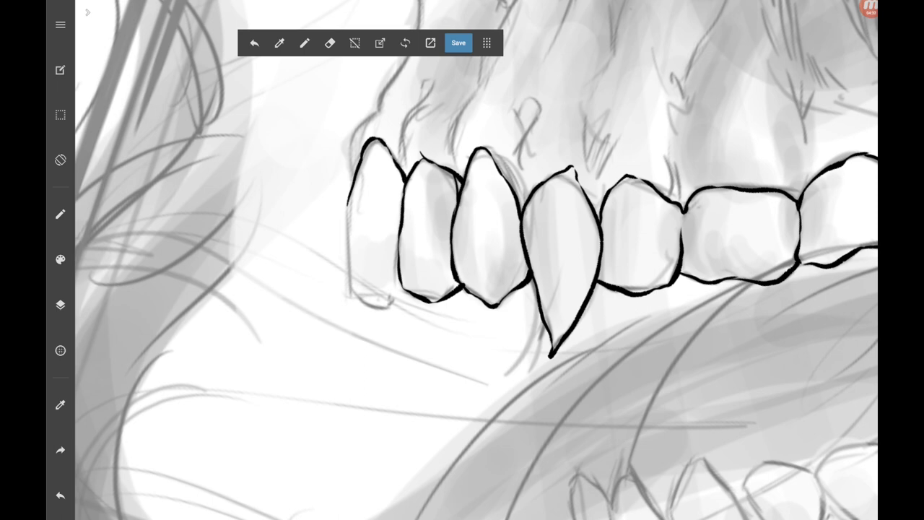
{"action": "mouse_move", "coordinate": [346, 204]}
{"action": "left_mouse_down"}
{"action": "mouse_move", "coordinate": [356, 279]}
{"action": "mouse_move", "coordinate": [374, 301]}
{"action": "mouse_move", "coordinate": [409, 291]}
{"action": "left_mouse_up"}
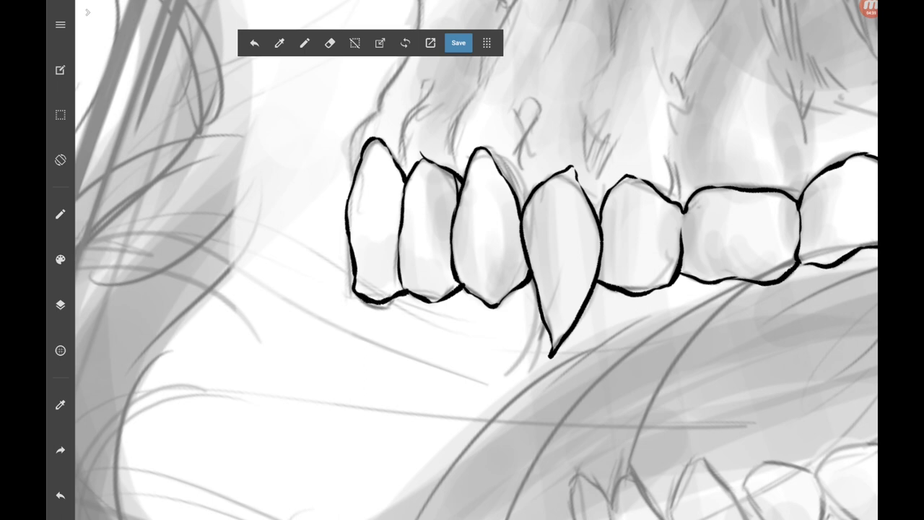
{"action": "scroll", "coordinate": [476, 260], "scroll_direction": "up", "scroll_amount": 2}
{"action": "mouse_move", "coordinate": [413, 131]}
{"action": "left_mouse_down"}
{"action": "mouse_move", "coordinate": [365, 225]}
{"action": "mouse_move", "coordinate": [339, 245]}
{"action": "mouse_move", "coordinate": [323, 296]}
{"action": "left_mouse_up"}
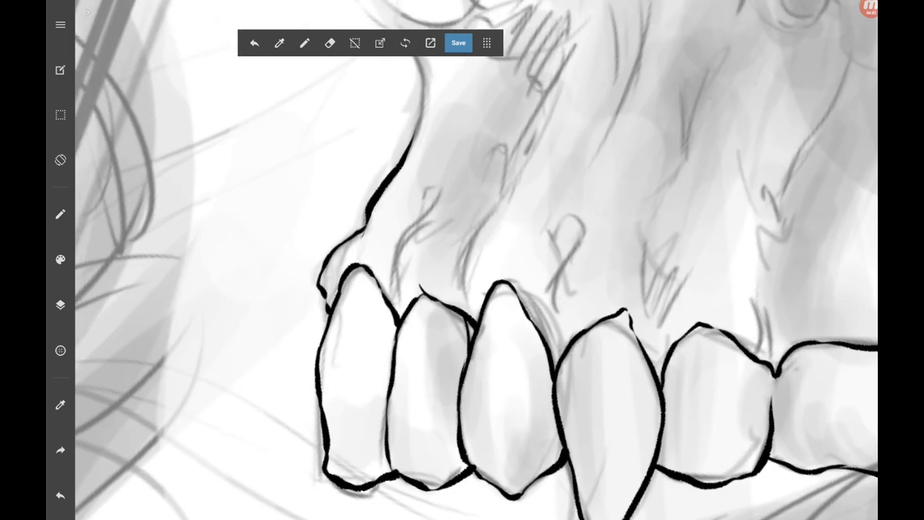
Draw short root and gum strokes above the incisors, canine and first premolar.
{"action": "left_click_drag", "start_coordinate": [443, 182], "coordinate": [396, 249]}
{"action": "left_click_drag", "start_coordinate": [393, 284], "coordinate": [405, 314]}
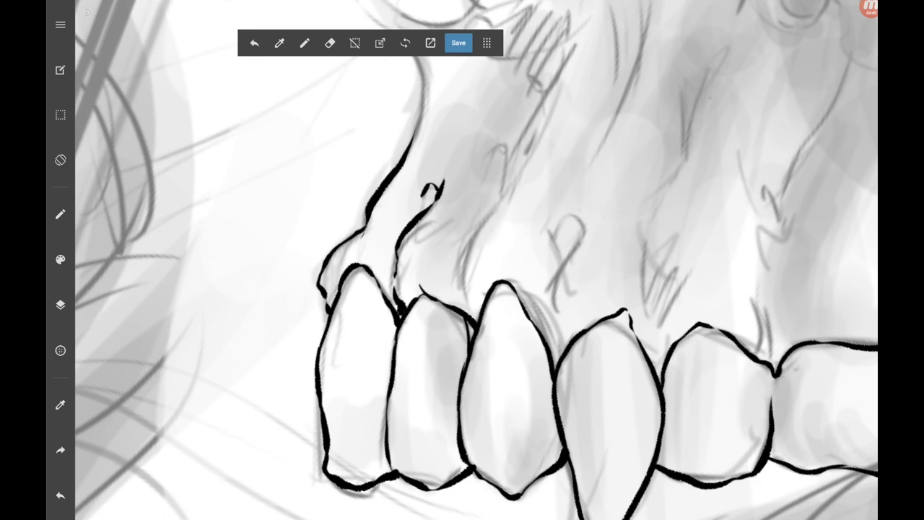
{"action": "scroll", "coordinate": [476, 289], "scroll_direction": "down", "scroll_amount": 2}
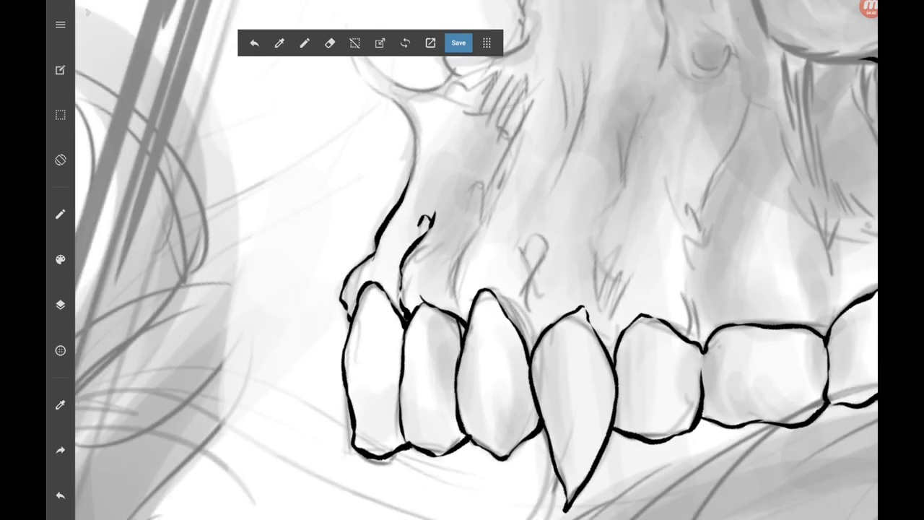
{"action": "mouse_move", "coordinate": [471, 194]}
{"action": "left_mouse_down"}
{"action": "mouse_move", "coordinate": [482, 178]}
{"action": "mouse_move", "coordinate": [453, 272]}
{"action": "mouse_move", "coordinate": [462, 321]}
{"action": "left_mouse_up"}
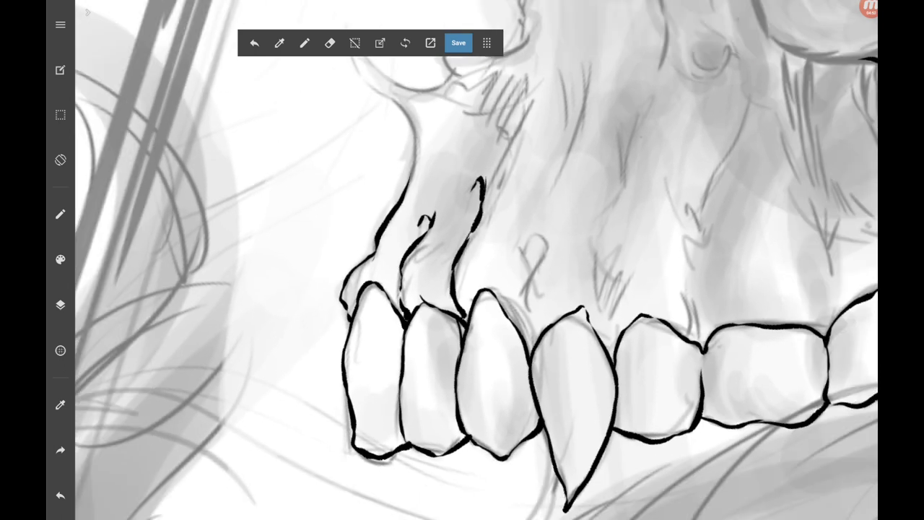
{"action": "scroll", "coordinate": [505, 289], "scroll_direction": "down", "scroll_amount": 1}
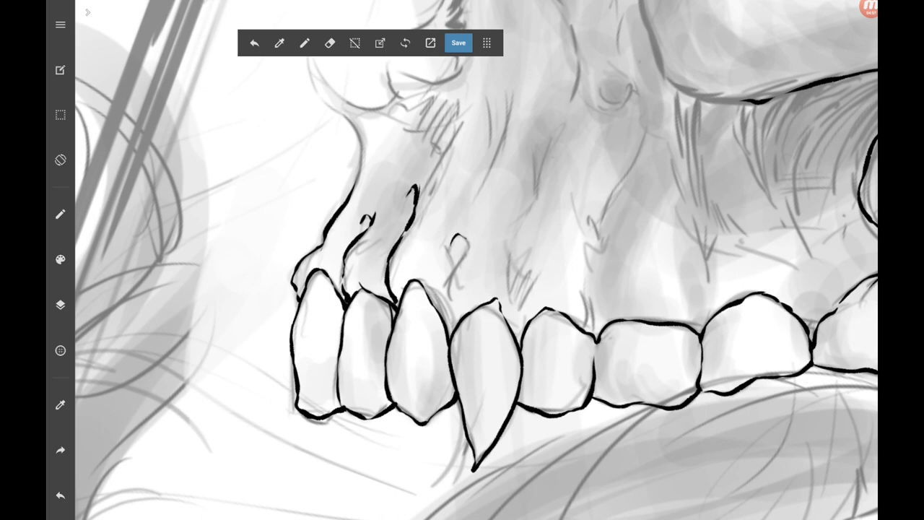
{"action": "left_click_drag", "start_coordinate": [454, 266], "coordinate": [448, 303]}
{"action": "left_click_drag", "start_coordinate": [508, 240], "coordinate": [515, 306]}
{"action": "mouse_move", "coordinate": [524, 280]}
{"action": "left_mouse_down"}
{"action": "mouse_move", "coordinate": [520, 296]}
{"action": "mouse_move", "coordinate": [418, 292]}
{"action": "left_mouse_up"}
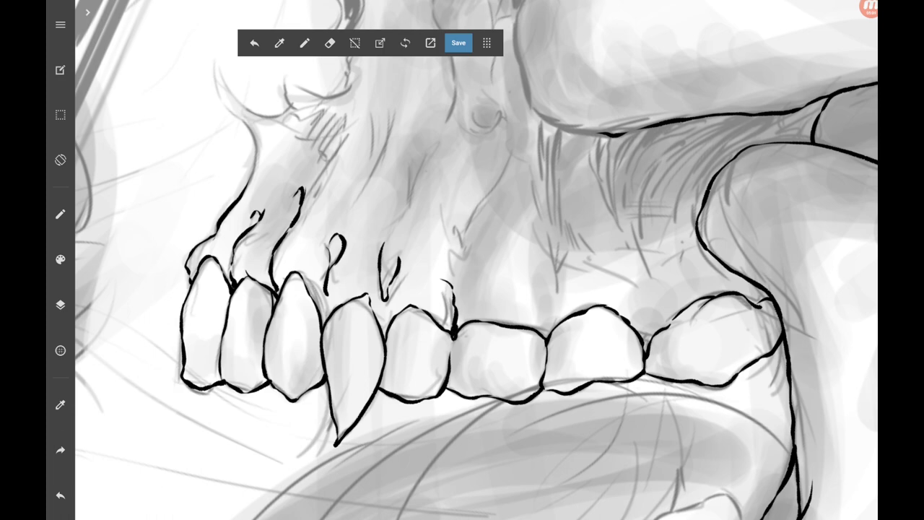
{"action": "left_click_drag", "start_coordinate": [462, 260], "coordinate": [462, 404]}
{"action": "scroll", "coordinate": [462, 260], "scroll_direction": "up", "scroll_amount": 5}
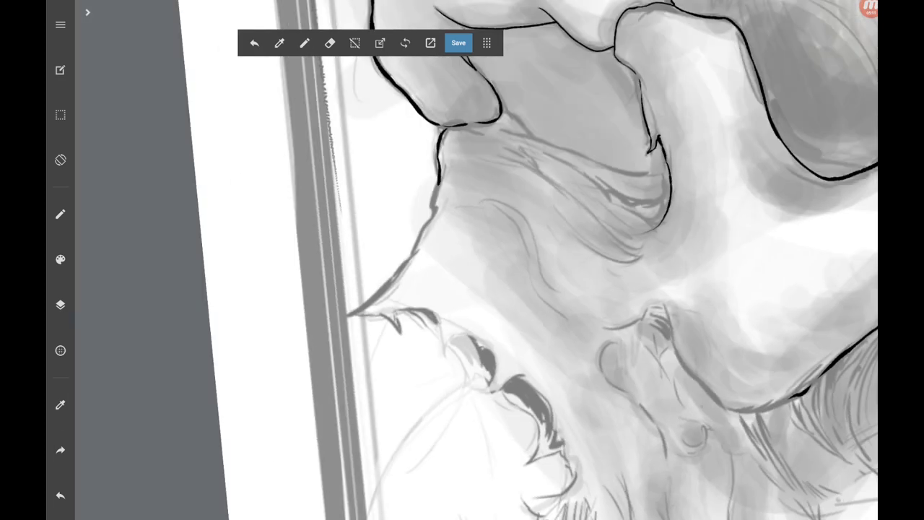
Extend the skull's outer edge and jaw line with a curved notch and hooked stroke.
{"action": "left_click_drag", "start_coordinate": [549, 289], "coordinate": [571, 303]}
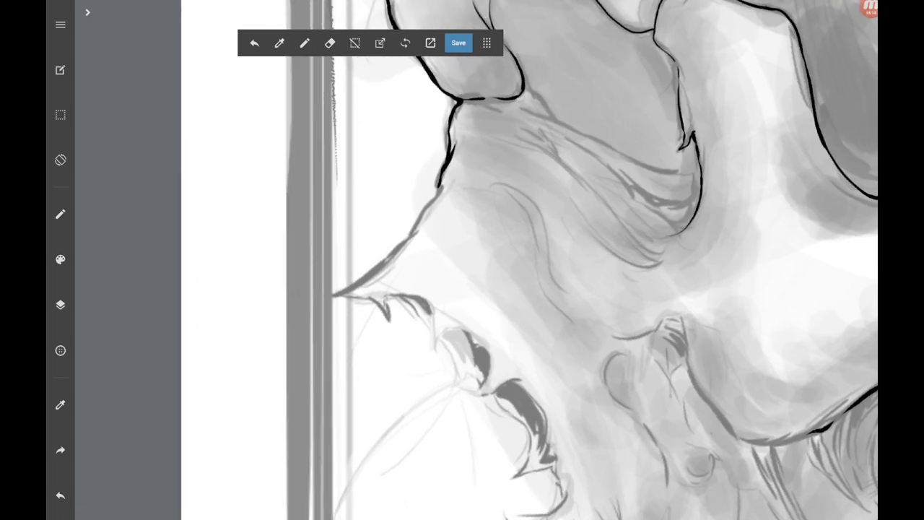
{"action": "mouse_move", "coordinate": [337, 293]}
{"action": "left_mouse_down"}
{"action": "mouse_move", "coordinate": [401, 247]}
{"action": "mouse_move", "coordinate": [457, 166]}
{"action": "mouse_move", "coordinate": [451, 147]}
{"action": "mouse_move", "coordinate": [443, 186]}
{"action": "left_mouse_up"}
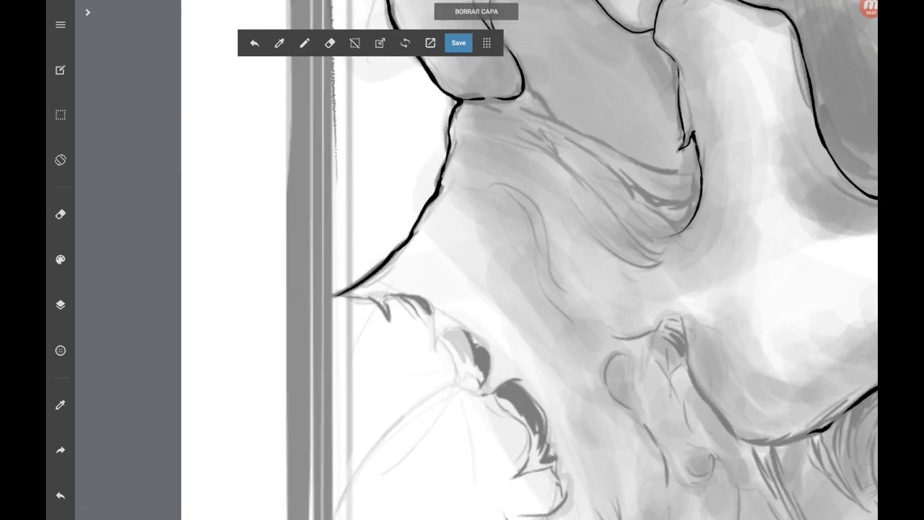
{"action": "left_click_drag", "start_coordinate": [549, 289], "coordinate": [506, 333]}
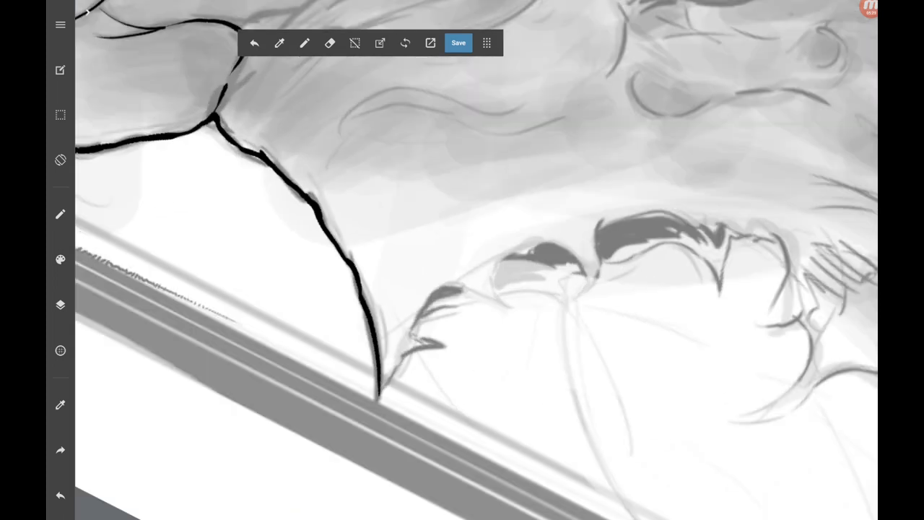
{"action": "mouse_move", "coordinate": [382, 396]}
{"action": "left_mouse_down"}
{"action": "mouse_move", "coordinate": [405, 354]}
{"action": "mouse_move", "coordinate": [433, 342]}
{"action": "left_mouse_up"}
{"action": "left_click_drag", "start_coordinate": [506, 289], "coordinate": [549, 260]}
{"action": "mouse_move", "coordinate": [467, 195]}
{"action": "left_mouse_down"}
{"action": "mouse_move", "coordinate": [467, 224]}
{"action": "mouse_move", "coordinate": [505, 204]}
{"action": "mouse_move", "coordinate": [521, 242]}
{"action": "left_mouse_up"}
{"action": "left_click_drag", "start_coordinate": [462, 289], "coordinate": [355, 273]}
{"action": "mouse_move", "coordinate": [456, 229]}
{"action": "left_mouse_down"}
{"action": "mouse_move", "coordinate": [461, 262]}
{"action": "mouse_move", "coordinate": [504, 280]}
{"action": "mouse_move", "coordinate": [514, 318]}
{"action": "mouse_move", "coordinate": [532, 278]}
{"action": "mouse_move", "coordinate": [459, 325]}
{"action": "mouse_move", "coordinate": [550, 329]}
{"action": "mouse_move", "coordinate": [465, 177]}
{"action": "mouse_move", "coordinate": [516, 243]}
{"action": "mouse_move", "coordinate": [503, 314]}
{"action": "mouse_move", "coordinate": [446, 363]}
{"action": "mouse_move", "coordinate": [539, 357]}
{"action": "mouse_move", "coordinate": [526, 401]}
{"action": "mouse_move", "coordinate": [498, 426]}
{"action": "left_mouse_up"}
Ink the lip line with strokes beneath it and an outline down the neck.
{"action": "scroll", "coordinate": [462, 260], "scroll_direction": "up", "scroll_amount": 2}
{"action": "left_click_drag", "start_coordinate": [506, 332], "coordinate": [505, 180]}
{"action": "mouse_move", "coordinate": [397, 232]}
{"action": "left_mouse_down"}
{"action": "mouse_move", "coordinate": [433, 250]}
{"action": "mouse_move", "coordinate": [514, 244]}
{"action": "mouse_move", "coordinate": [541, 227]}
{"action": "left_mouse_up"}
{"action": "left_click_drag", "start_coordinate": [398, 228], "coordinate": [428, 304]}
{"action": "left_click_drag", "start_coordinate": [262, 240], "coordinate": [330, 301]}
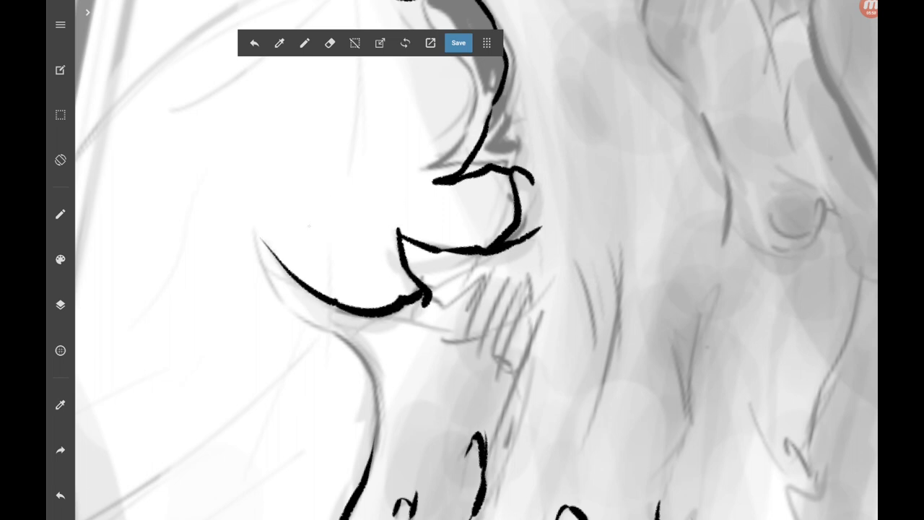
{"action": "left_click_drag", "start_coordinate": [262, 237], "coordinate": [369, 462]}
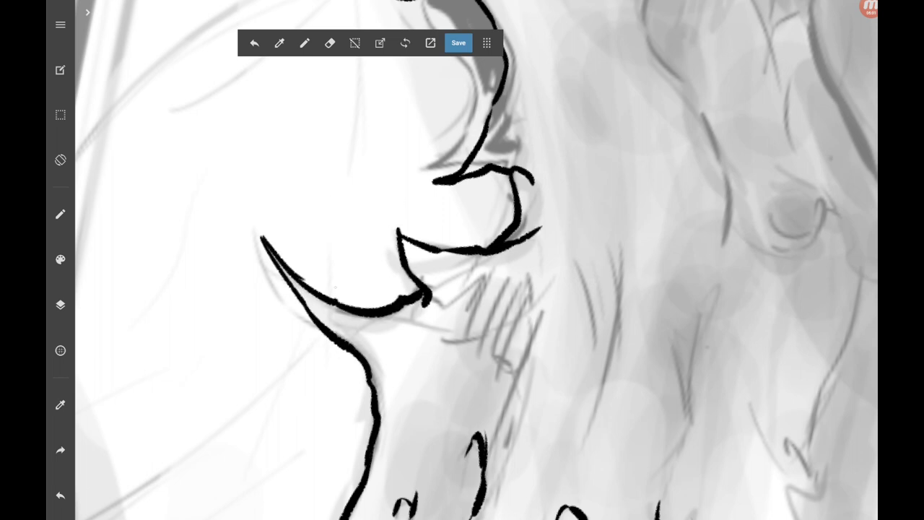
Outline the nasal opening: the bridge curve, vertical line, left edge and right edge.
{"action": "scroll", "coordinate": [477, 260], "scroll_direction": "down", "scroll_amount": 5}
{"action": "scroll", "coordinate": [477, 260], "scroll_direction": "up", "scroll_amount": 3}
{"action": "scroll", "coordinate": [477, 260], "scroll_direction": "up", "scroll_amount": 2}
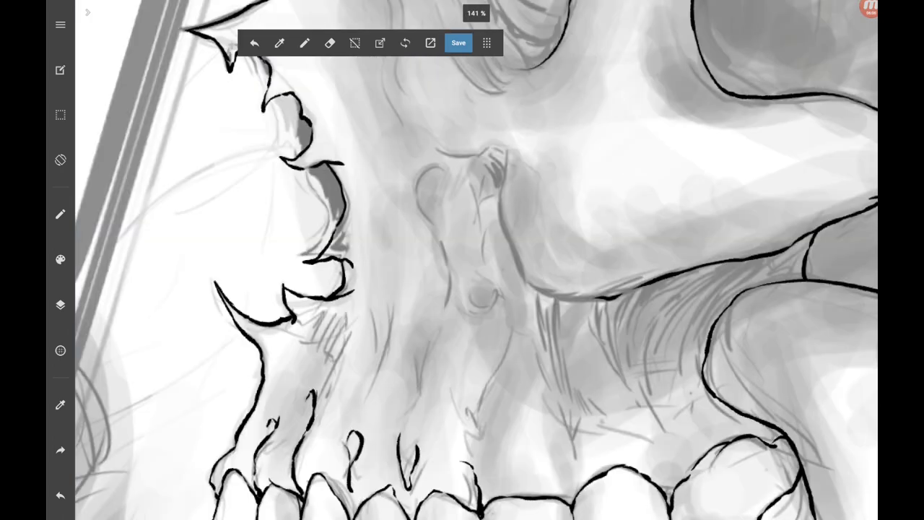
{"action": "scroll", "coordinate": [477, 260], "scroll_direction": "up", "scroll_amount": 1}
{"action": "mouse_move", "coordinate": [426, 151]}
{"action": "left_mouse_down"}
{"action": "mouse_move", "coordinate": [494, 154]}
{"action": "mouse_move", "coordinate": [498, 201]}
{"action": "left_mouse_up"}
{"action": "mouse_move", "coordinate": [500, 150]}
{"action": "left_mouse_down"}
{"action": "mouse_move", "coordinate": [499, 211]}
{"action": "mouse_move", "coordinate": [526, 298]}
{"action": "left_mouse_up"}
{"action": "left_click_drag", "start_coordinate": [418, 168], "coordinate": [420, 236]}
{"action": "scroll", "coordinate": [476, 260], "scroll_direction": "up", "scroll_amount": 2}
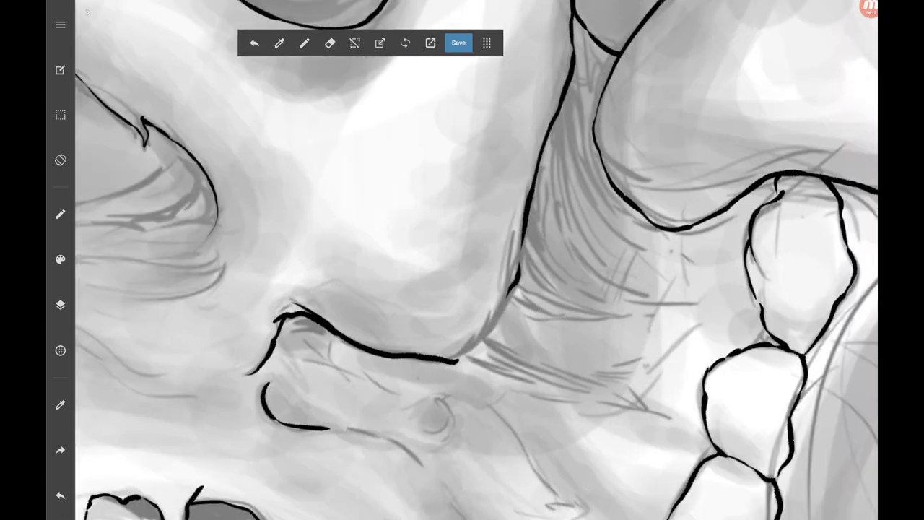
{"action": "left_click_drag", "start_coordinate": [465, 356], "coordinate": [514, 288]}
Ink a V-shaped root mark, a short root stroke and a long root line above the teeth.
{"action": "scroll", "coordinate": [476, 260], "scroll_direction": "down", "scroll_amount": 3}
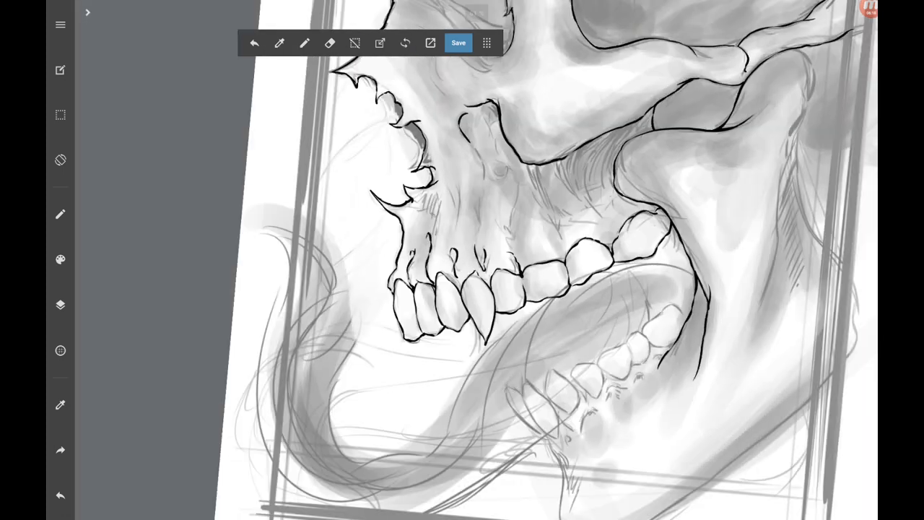
{"action": "scroll", "coordinate": [476, 259], "scroll_direction": "up", "scroll_amount": 3}
{"action": "mouse_move", "coordinate": [421, 251]}
{"action": "left_mouse_down"}
{"action": "mouse_move", "coordinate": [439, 307]}
{"action": "mouse_move", "coordinate": [445, 257]}
{"action": "left_mouse_up"}
{"action": "left_click_drag", "start_coordinate": [540, 233], "coordinate": [541, 258]}
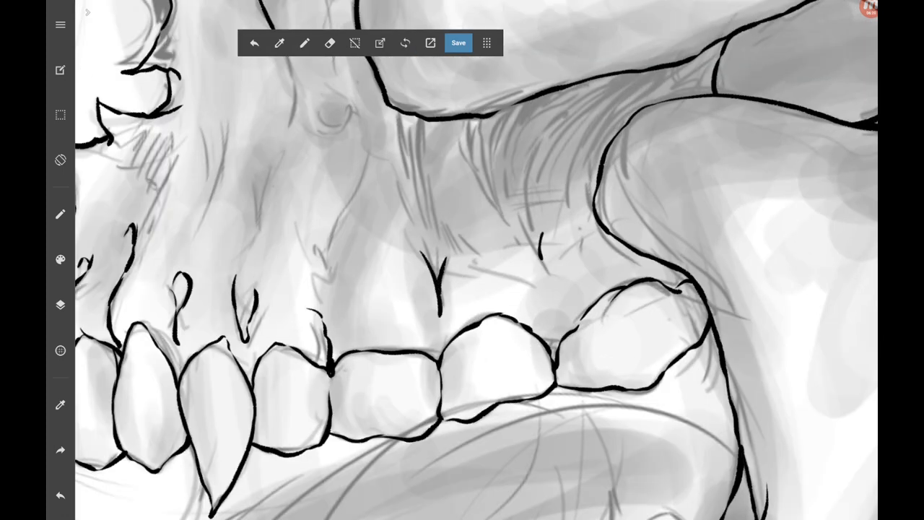
{"action": "left_click_drag", "start_coordinate": [316, 303], "coordinate": [361, 159]}
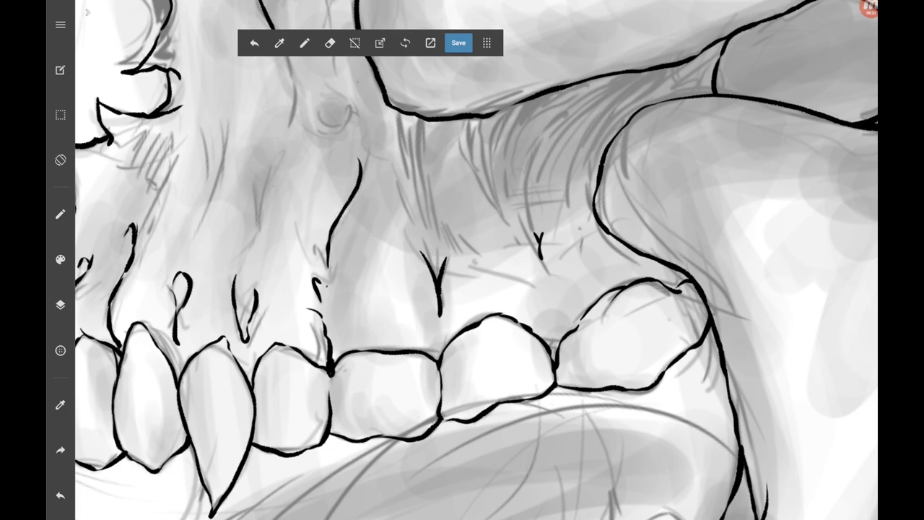
Stroke three curved fold lines beside the nasal cavity and along the cheek.
{"action": "scroll", "coordinate": [477, 260], "scroll_direction": "up", "scroll_amount": 4}
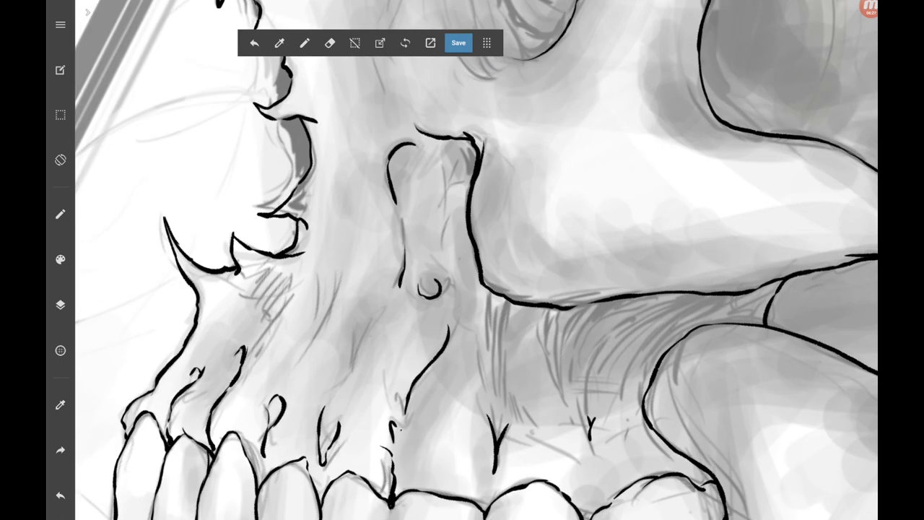
{"action": "scroll", "coordinate": [477, 260], "scroll_direction": "up", "scroll_amount": 3}
{"action": "mouse_move", "coordinate": [329, 70]}
{"action": "left_mouse_down"}
{"action": "mouse_move", "coordinate": [456, 172]}
{"action": "mouse_move", "coordinate": [515, 189]}
{"action": "left_mouse_up"}
{"action": "left_click_drag", "start_coordinate": [382, 127], "coordinate": [478, 218]}
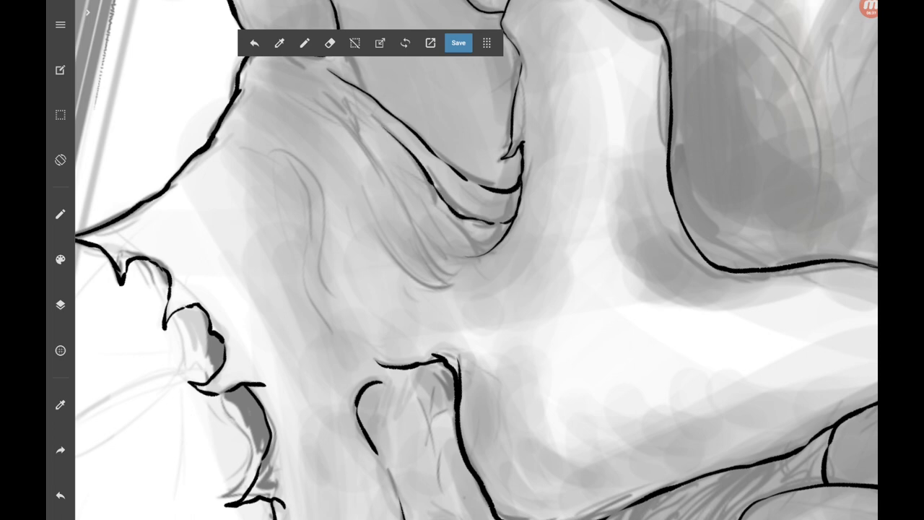
{"action": "left_click_drag", "start_coordinate": [330, 110], "coordinate": [416, 235]}
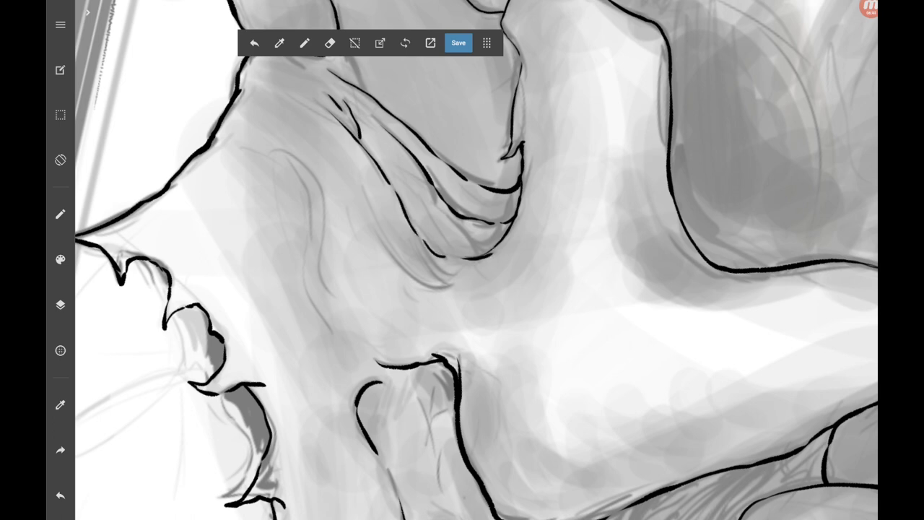
{"action": "scroll", "coordinate": [476, 260], "scroll_direction": "down", "scroll_amount": 3}
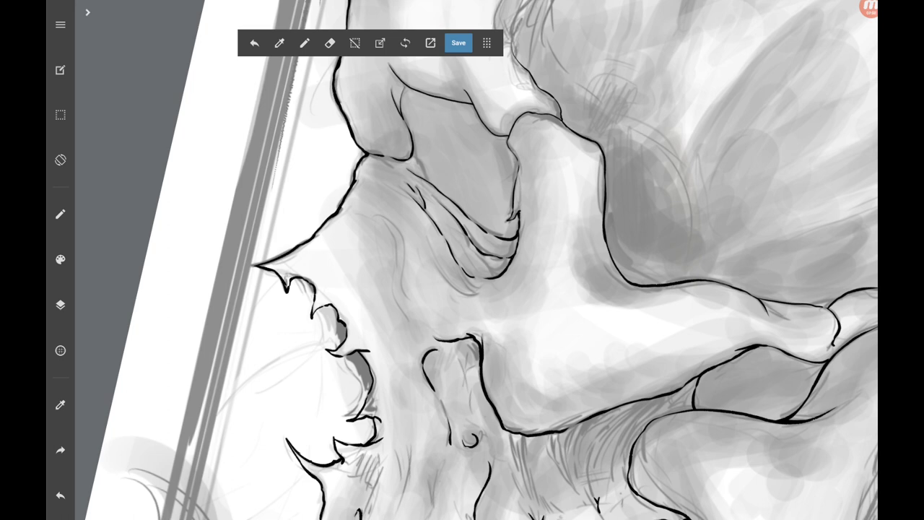
Ink the cheekbone contour, undoing a too-thick stroke and retracing it with a thicker line.
{"action": "scroll", "coordinate": [597, 143], "scroll_direction": "up", "scroll_amount": 5}
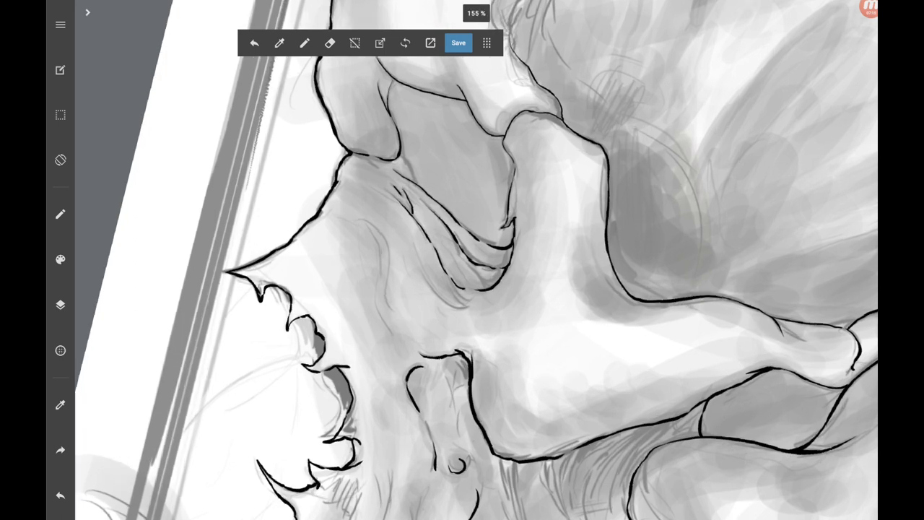
{"action": "left_click_drag", "start_coordinate": [442, 122], "coordinate": [465, 203]}
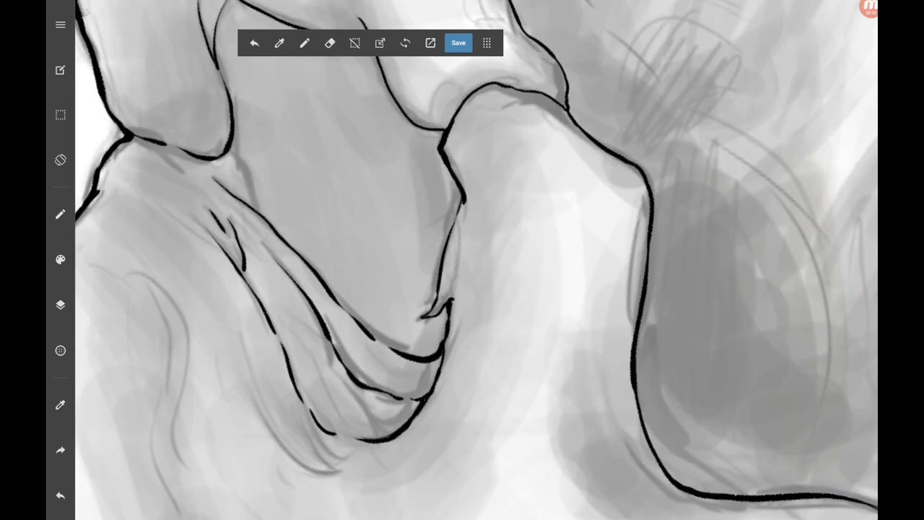
{"action": "scroll", "coordinate": [548, 231], "scroll_direction": "up", "scroll_amount": 3}
{"action": "left_click", "coordinate": [60, 495]}
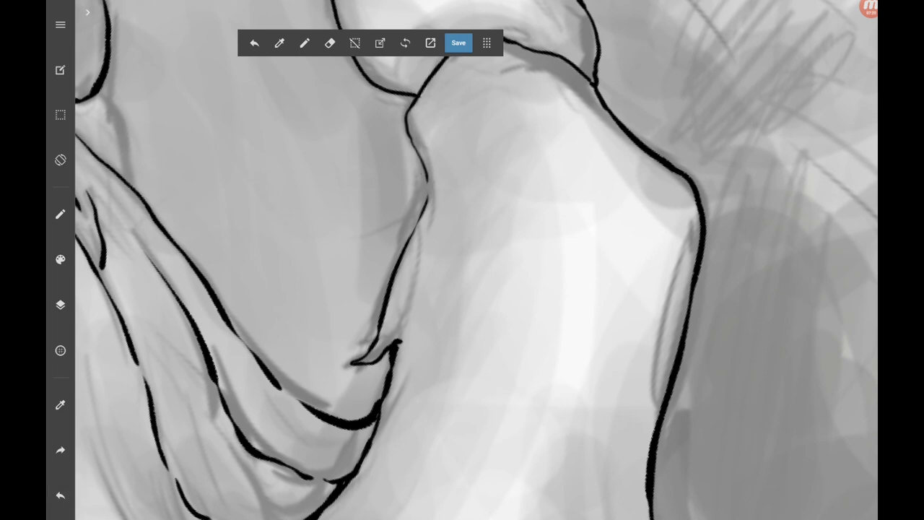
{"action": "left_click_drag", "start_coordinate": [410, 119], "coordinate": [393, 288]}
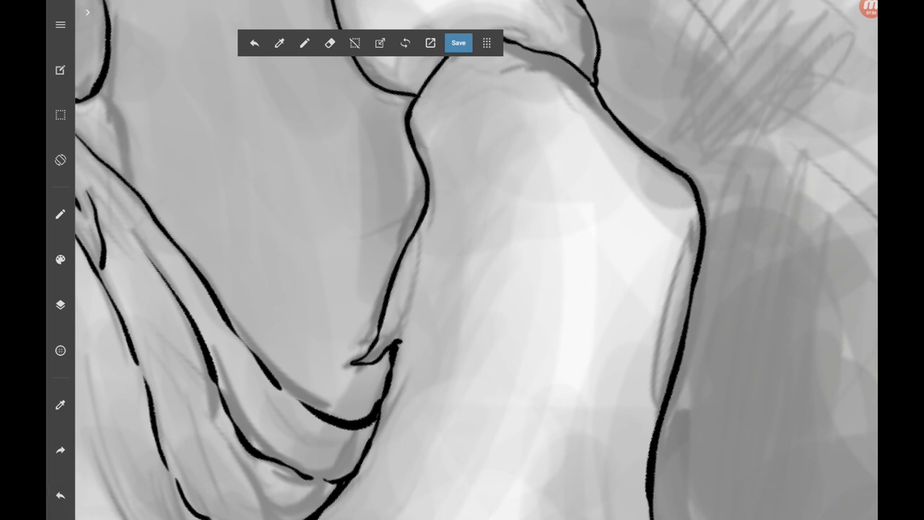
{"action": "scroll", "coordinate": [476, 260], "scroll_direction": "down", "scroll_amount": 3}
{"action": "mouse_move", "coordinate": [459, 161]}
{"action": "left_mouse_down"}
{"action": "mouse_move", "coordinate": [462, 238]}
{"action": "mouse_move", "coordinate": [448, 181]}
{"action": "mouse_move", "coordinate": [501, 79]}
{"action": "left_mouse_up"}
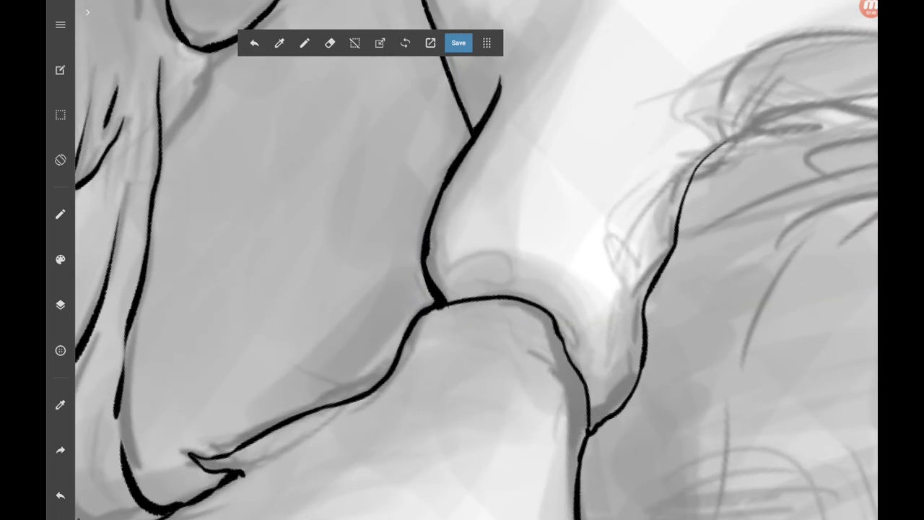
Ink along the jaw contour below the cheekbone.
{"action": "scroll", "coordinate": [476, 260], "scroll_direction": "down", "scroll_amount": 3}
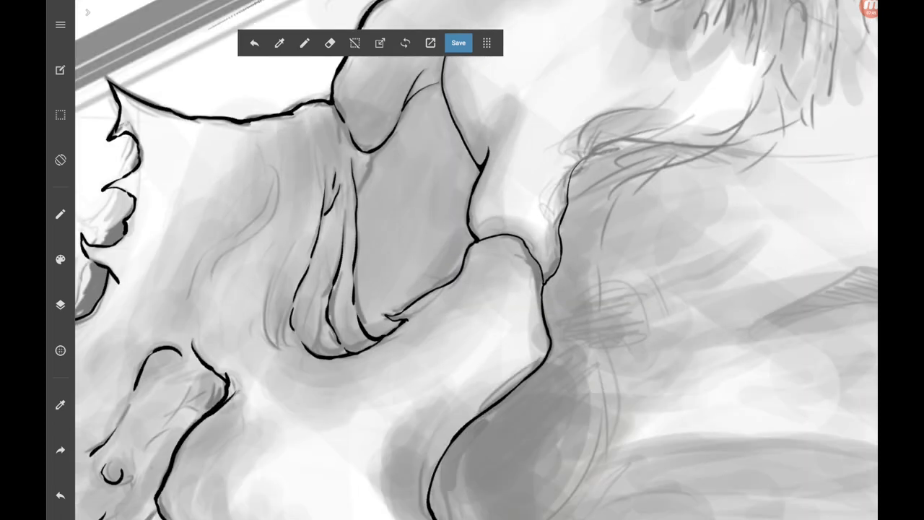
{"action": "scroll", "coordinate": [476, 259], "scroll_direction": "down", "scroll_amount": 5}
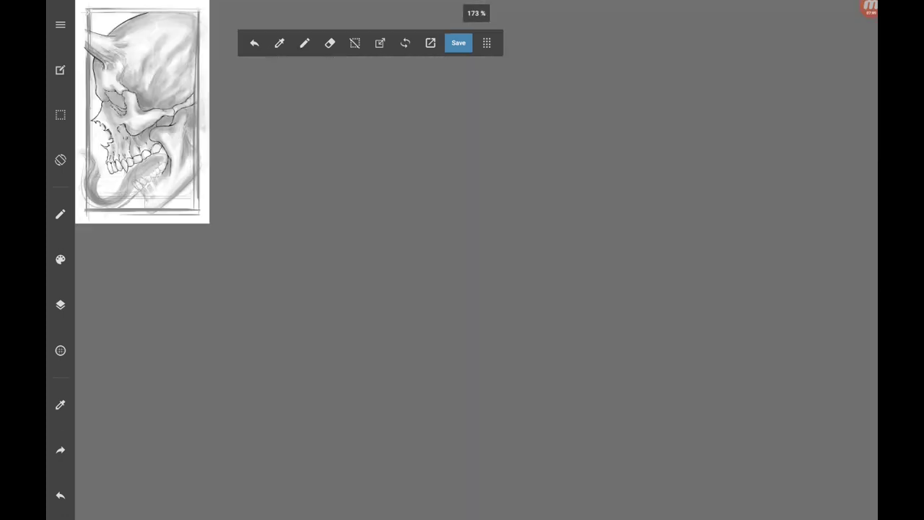
{"action": "scroll", "coordinate": [476, 260], "scroll_direction": "up", "scroll_amount": 5}
{"action": "scroll", "coordinate": [476, 260], "scroll_direction": "up", "scroll_amount": 2}
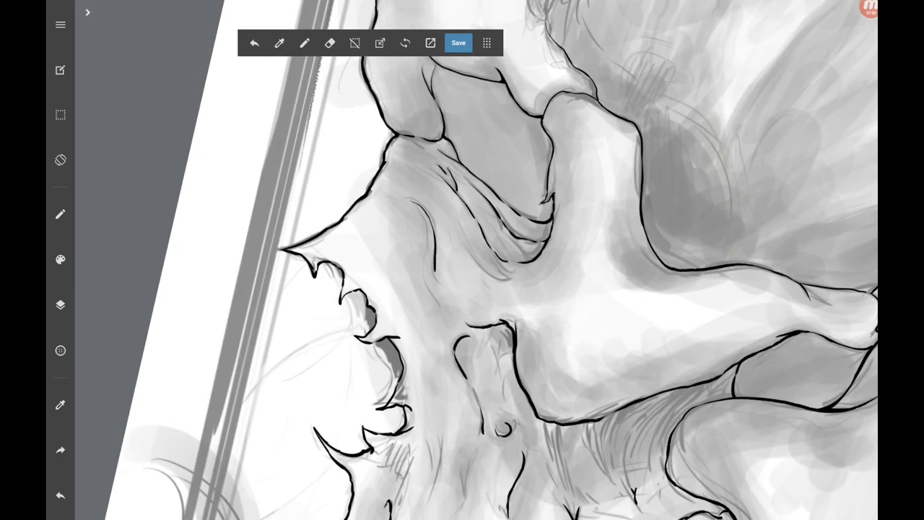
{"action": "scroll", "coordinate": [476, 260], "scroll_direction": "down", "scroll_amount": 3}
{"action": "scroll", "coordinate": [476, 260], "scroll_direction": "up", "scroll_amount": 1}
{"action": "scroll", "coordinate": [477, 260], "scroll_direction": "up", "scroll_amount": 4}
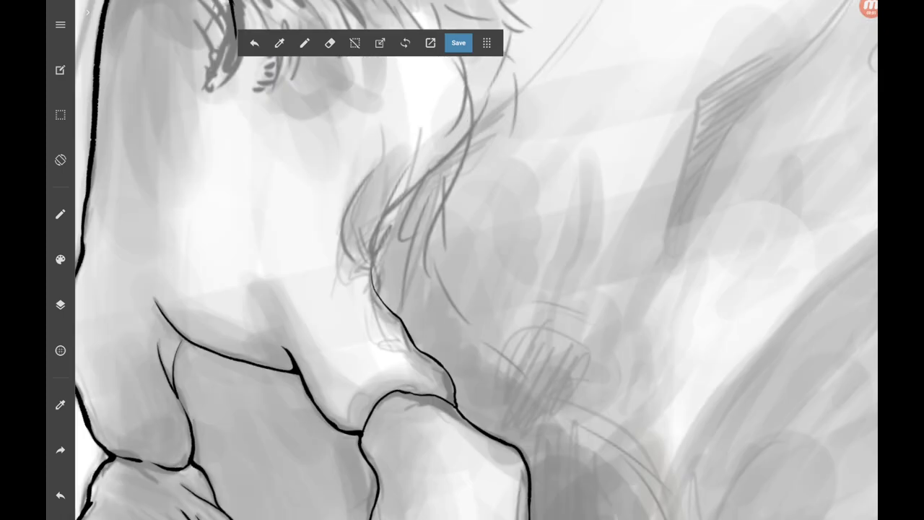
{"action": "mouse_move", "coordinate": [382, 220]}
{"action": "left_mouse_down"}
{"action": "mouse_move", "coordinate": [380, 296]}
{"action": "mouse_move", "coordinate": [402, 333]}
{"action": "left_mouse_up"}
{"action": "scroll", "coordinate": [477, 259], "scroll_direction": "down", "scroll_amount": 3}
Extend the brow ink and start hair strands, undoing an overlong hooked stroke.
{"action": "scroll", "coordinate": [477, 259], "scroll_direction": "down", "scroll_amount": 2}
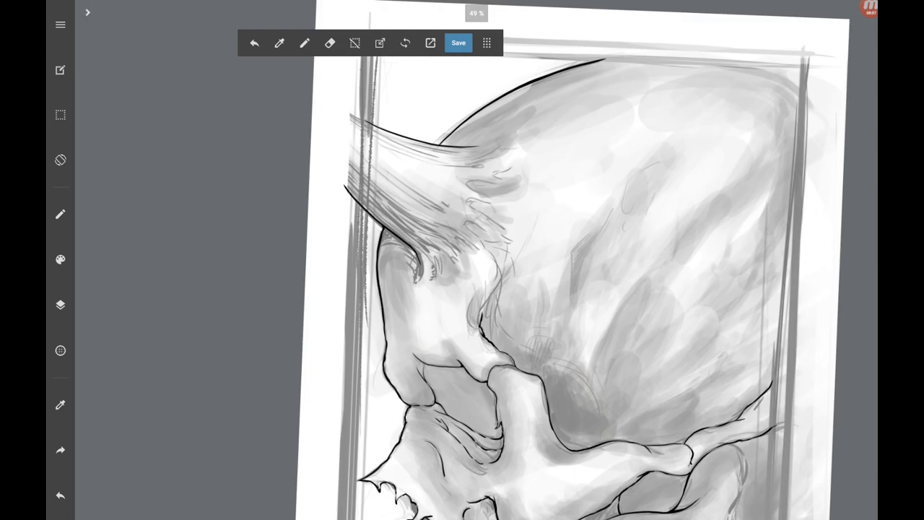
{"action": "scroll", "coordinate": [448, 180], "scroll_direction": "up", "scroll_amount": 4}
{"action": "mouse_move", "coordinate": [464, 200]}
{"action": "left_mouse_down"}
{"action": "mouse_move", "coordinate": [515, 233]}
{"action": "mouse_move", "coordinate": [580, 204]}
{"action": "left_mouse_up"}
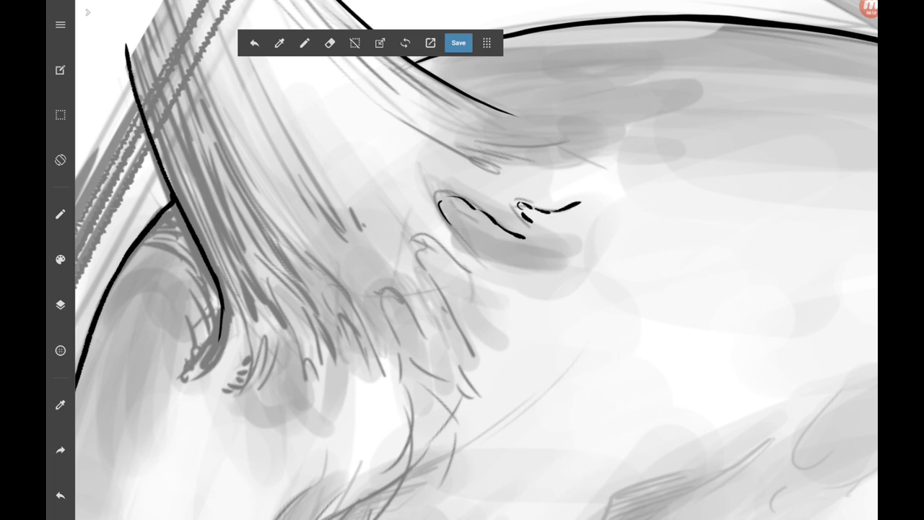
{"action": "mouse_move", "coordinate": [553, 143]}
{"action": "left_mouse_down"}
{"action": "mouse_move", "coordinate": [506, 155]}
{"action": "mouse_move", "coordinate": [478, 146]}
{"action": "mouse_move", "coordinate": [528, 165]}
{"action": "mouse_move", "coordinate": [596, 159]}
{"action": "left_mouse_up"}
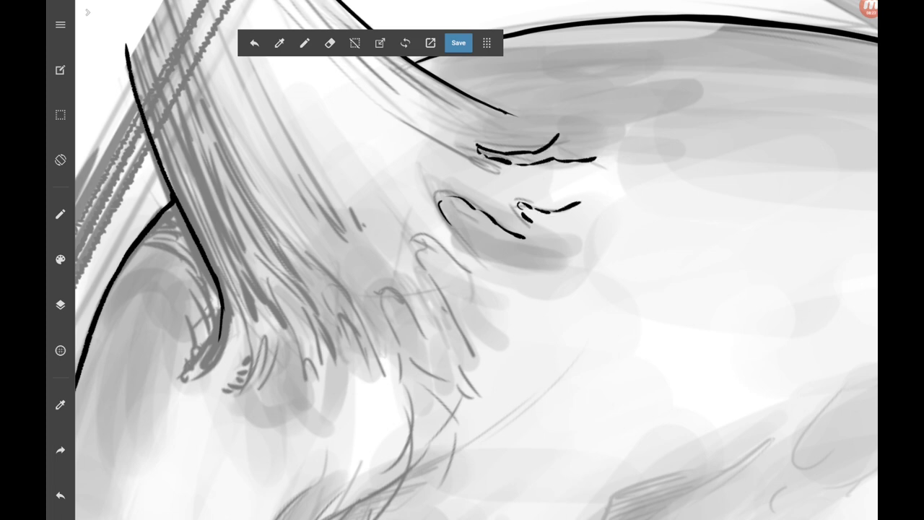
{"action": "mouse_move", "coordinate": [505, 112]}
{"action": "left_mouse_down"}
{"action": "mouse_move", "coordinate": [546, 101]}
{"action": "mouse_move", "coordinate": [534, 110]}
{"action": "left_mouse_up"}
{"action": "left_click", "coordinate": [60, 495]}
{"action": "left_click_drag", "start_coordinate": [549, 209], "coordinate": [664, 105]}
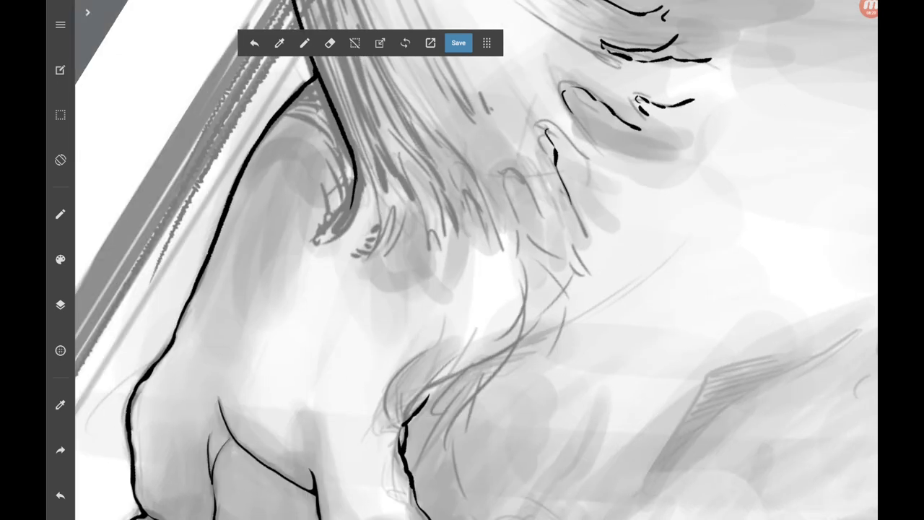
{"action": "left_click_drag", "start_coordinate": [551, 132], "coordinate": [598, 160]}
Extend the hair-edge line downward and add short and vertical hair strands.
{"action": "scroll", "coordinate": [477, 260], "scroll_direction": "up", "scroll_amount": 3}
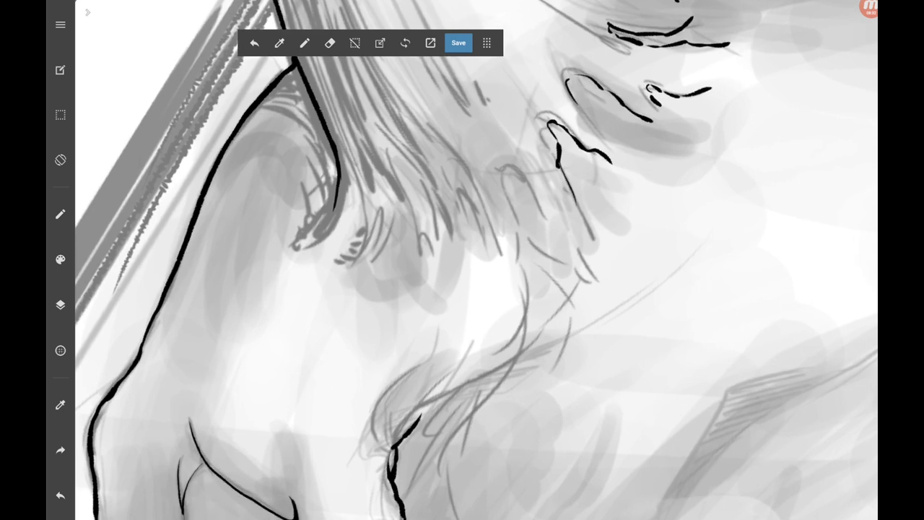
{"action": "scroll", "coordinate": [477, 260], "scroll_direction": "up", "scroll_amount": 2}
{"action": "mouse_move", "coordinate": [402, 208]}
{"action": "left_mouse_down"}
{"action": "mouse_move", "coordinate": [395, 252]}
{"action": "mouse_move", "coordinate": [400, 202]}
{"action": "mouse_move", "coordinate": [465, 234]}
{"action": "mouse_move", "coordinate": [428, 268]}
{"action": "left_mouse_up"}
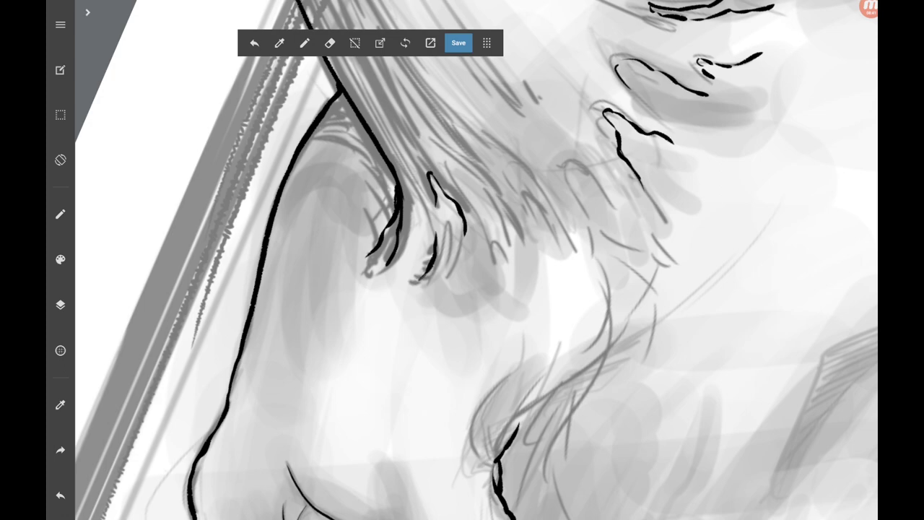
{"action": "left_click_drag", "start_coordinate": [518, 235], "coordinate": [512, 187]}
{"action": "scroll", "coordinate": [477, 260], "scroll_direction": "down", "scroll_amount": 5}
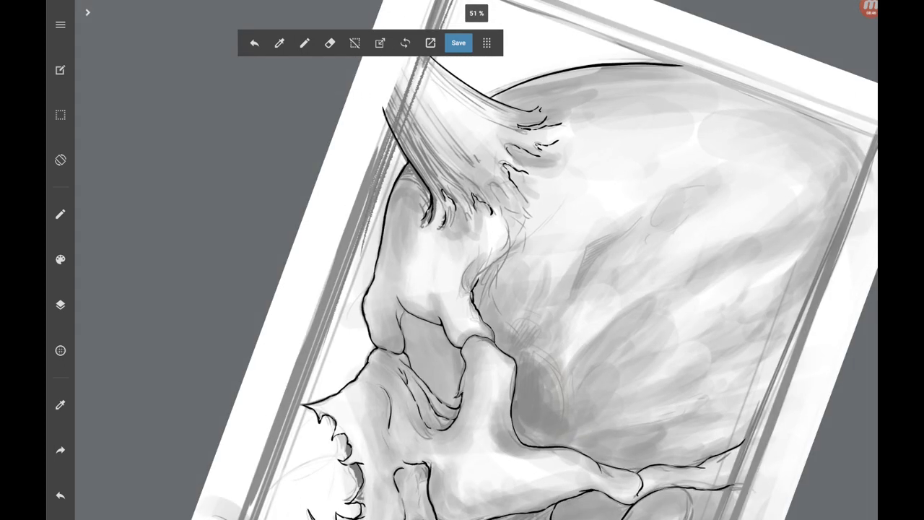
{"action": "scroll", "coordinate": [475, 166], "scroll_direction": "up", "scroll_amount": 5}
{"action": "scroll", "coordinate": [477, 260], "scroll_direction": "down", "scroll_amount": 5}
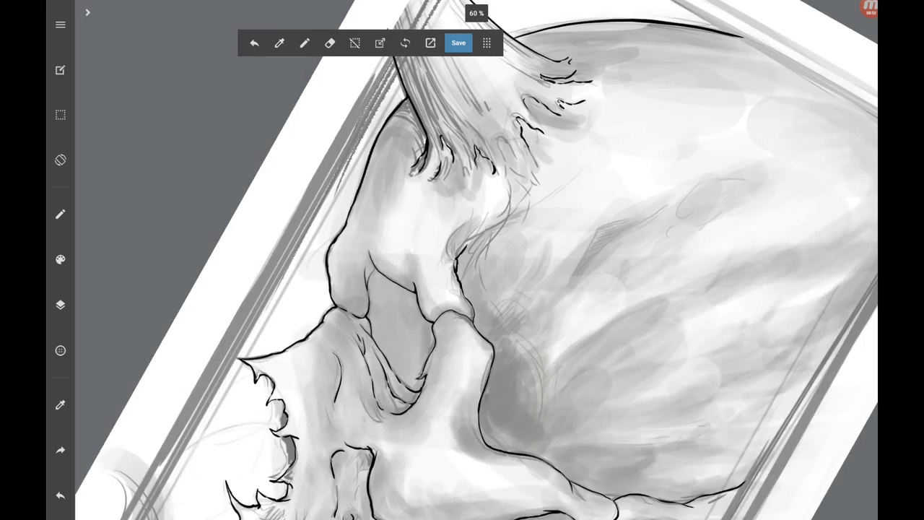
{"action": "scroll", "coordinate": [462, 217], "scroll_direction": "up", "scroll_amount": 6}
{"action": "mouse_move", "coordinate": [417, 225]}
{"action": "left_mouse_down"}
{"action": "mouse_move", "coordinate": [421, 128]}
{"action": "mouse_move", "coordinate": [462, 228]}
{"action": "left_mouse_up"}
{"action": "scroll", "coordinate": [476, 260], "scroll_direction": "down", "scroll_amount": 5}
{"action": "scroll", "coordinate": [462, 216], "scroll_direction": "up", "scroll_amount": 5}
Erase the unwanted hair strand strokes and ink a wavy hair strand.
{"action": "left_click", "coordinate": [330, 42]}
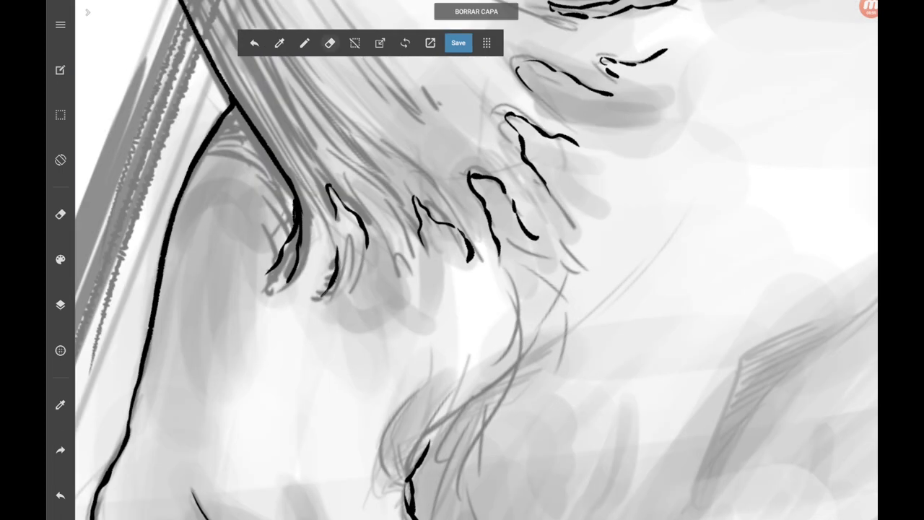
{"action": "mouse_move", "coordinate": [417, 197]}
{"action": "left_mouse_down"}
{"action": "mouse_move", "coordinate": [423, 245]}
{"action": "mouse_move", "coordinate": [473, 260]}
{"action": "left_mouse_up"}
{"action": "scroll", "coordinate": [462, 217], "scroll_direction": "up", "scroll_amount": 5}
{"action": "scroll", "coordinate": [462, 216], "scroll_direction": "up", "scroll_amount": 1}
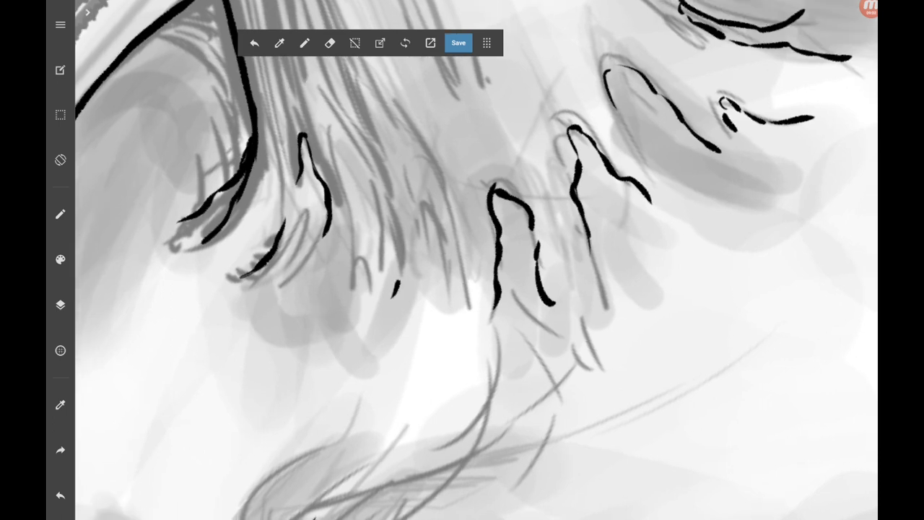
{"action": "mouse_move", "coordinate": [394, 296]}
{"action": "left_mouse_down"}
{"action": "mouse_move", "coordinate": [412, 195]}
{"action": "mouse_move", "coordinate": [404, 135]}
{"action": "mouse_move", "coordinate": [450, 196]}
{"action": "mouse_move", "coordinate": [462, 289]}
{"action": "mouse_move", "coordinate": [432, 334]}
{"action": "mouse_move", "coordinate": [473, 350]}
{"action": "mouse_move", "coordinate": [482, 399]}
{"action": "left_mouse_up"}
Redraw the strand tail with an arch, then extend one strand and add a short one.
{"action": "scroll", "coordinate": [462, 289], "scroll_direction": "up", "scroll_amount": 2}
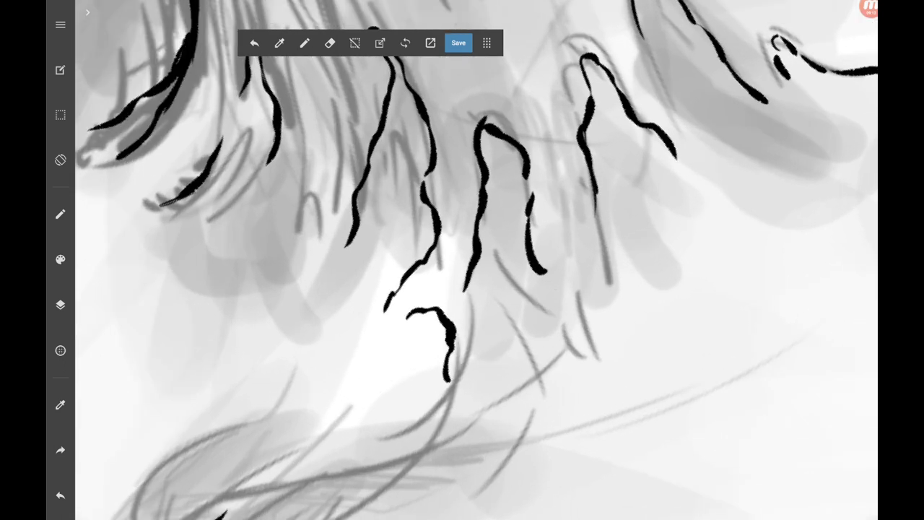
{"action": "left_click", "coordinate": [60, 495]}
{"action": "mouse_move", "coordinate": [542, 270]}
{"action": "left_mouse_down"}
{"action": "mouse_move", "coordinate": [564, 312]}
{"action": "mouse_move", "coordinate": [614, 278]}
{"action": "mouse_move", "coordinate": [664, 325]}
{"action": "left_mouse_up"}
{"action": "mouse_move", "coordinate": [595, 191]}
{"action": "left_mouse_down"}
{"action": "mouse_move", "coordinate": [633, 266]}
{"action": "mouse_move", "coordinate": [663, 281]}
{"action": "left_mouse_up"}
{"action": "left_click_drag", "start_coordinate": [677, 153], "coordinate": [699, 208]}
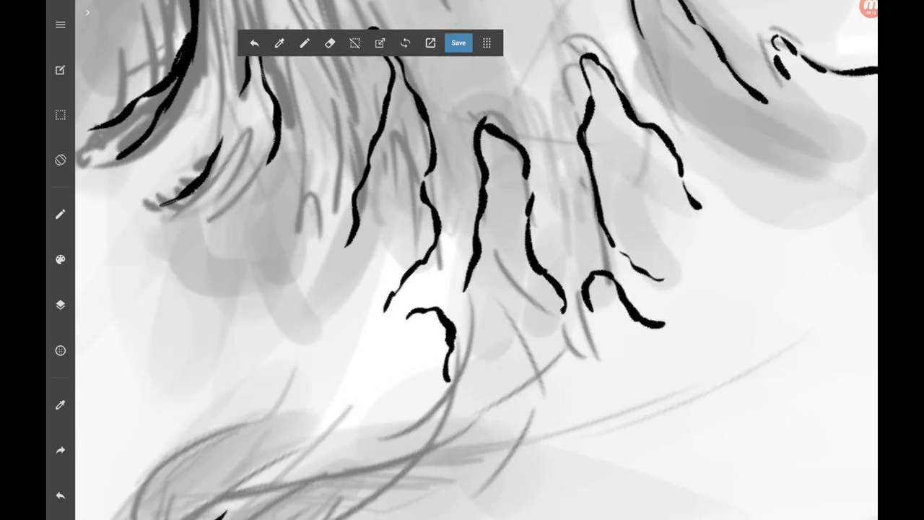
{"action": "scroll", "coordinate": [476, 260], "scroll_direction": "down", "scroll_amount": 3}
{"action": "scroll", "coordinate": [477, 259], "scroll_direction": "down", "scroll_amount": 1}
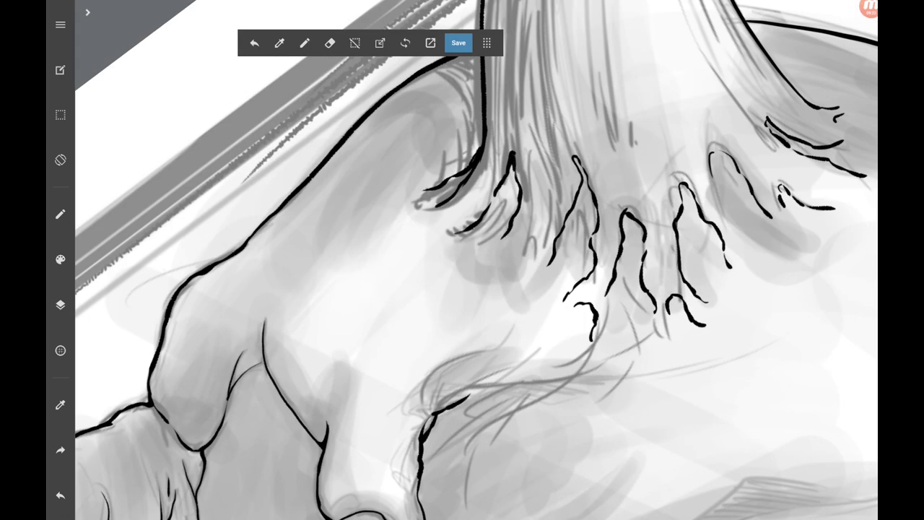
{"action": "scroll", "coordinate": [477, 260], "scroll_direction": "up", "scroll_amount": 2}
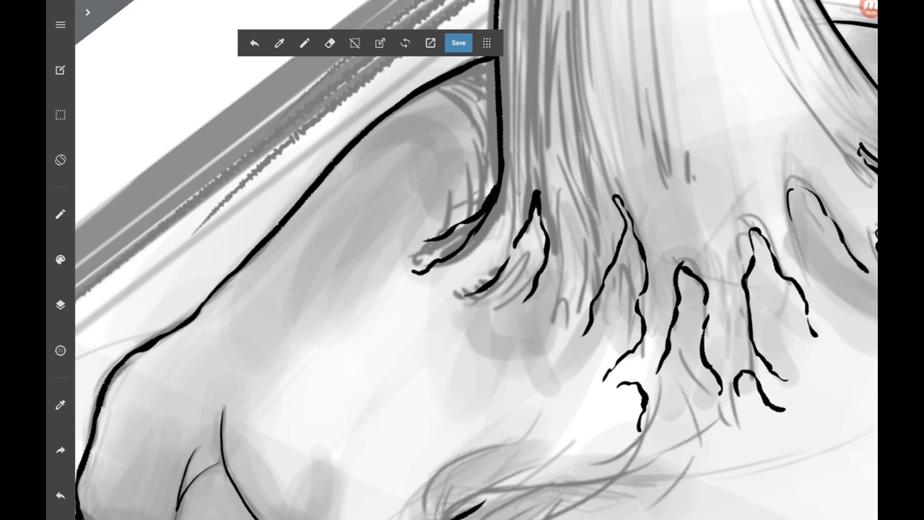
{"action": "scroll", "coordinate": [476, 259], "scroll_direction": "down", "scroll_amount": 3}
{"action": "scroll", "coordinate": [477, 260], "scroll_direction": "up", "scroll_amount": 5}
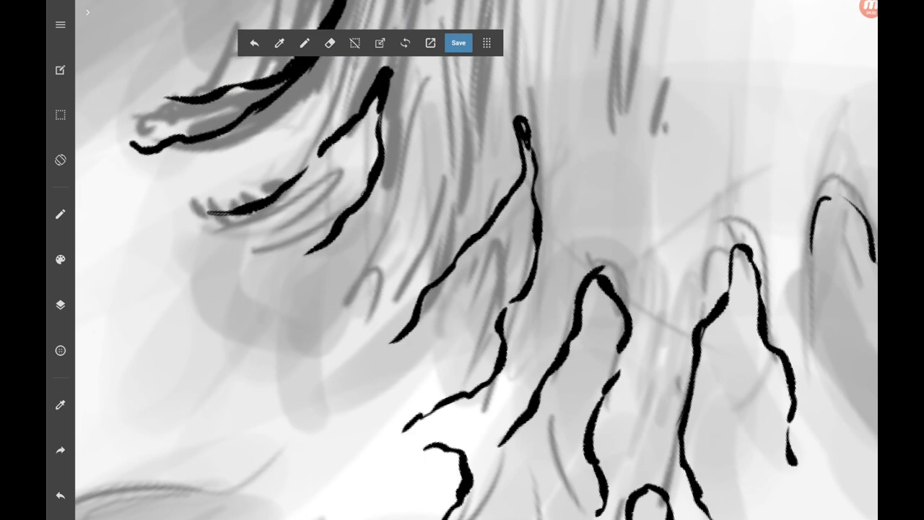
Thicken and extend hair strands, including the middle and right arched strands.
{"action": "left_click_drag", "start_coordinate": [526, 141], "coordinate": [533, 174]}
{"action": "left_click_drag", "start_coordinate": [538, 217], "coordinate": [495, 367]}
{"action": "scroll", "coordinate": [477, 260], "scroll_direction": "down", "scroll_amount": 2}
{"action": "mouse_move", "coordinate": [545, 227]}
{"action": "left_mouse_down"}
{"action": "mouse_move", "coordinate": [537, 290]}
{"action": "mouse_move", "coordinate": [533, 223]}
{"action": "left_mouse_up"}
{"action": "scroll", "coordinate": [476, 260], "scroll_direction": "down", "scroll_amount": 1}
{"action": "left_click_drag", "start_coordinate": [426, 208], "coordinate": [433, 215]}
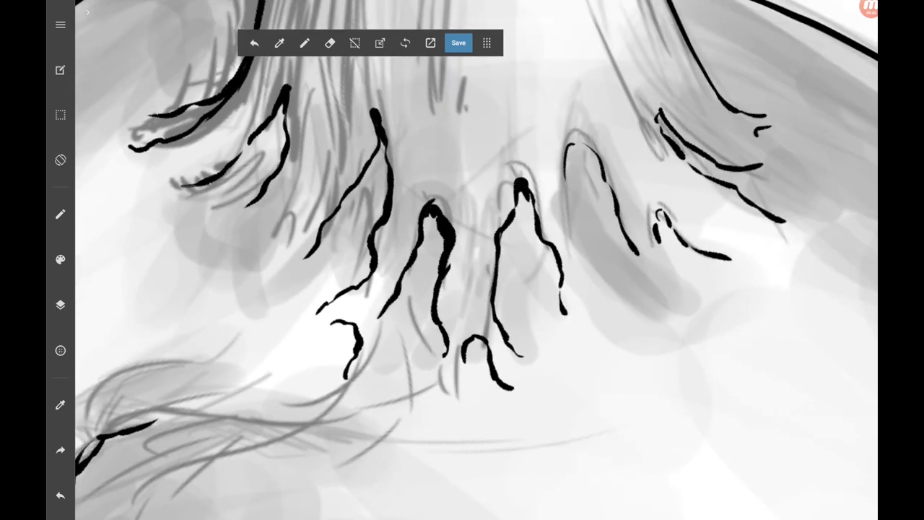
{"action": "left_click_drag", "start_coordinate": [567, 175], "coordinate": [580, 241]}
{"action": "mouse_move", "coordinate": [570, 217]}
{"action": "left_mouse_down"}
{"action": "mouse_move", "coordinate": [582, 144]}
{"action": "mouse_move", "coordinate": [615, 218]}
{"action": "left_mouse_up"}
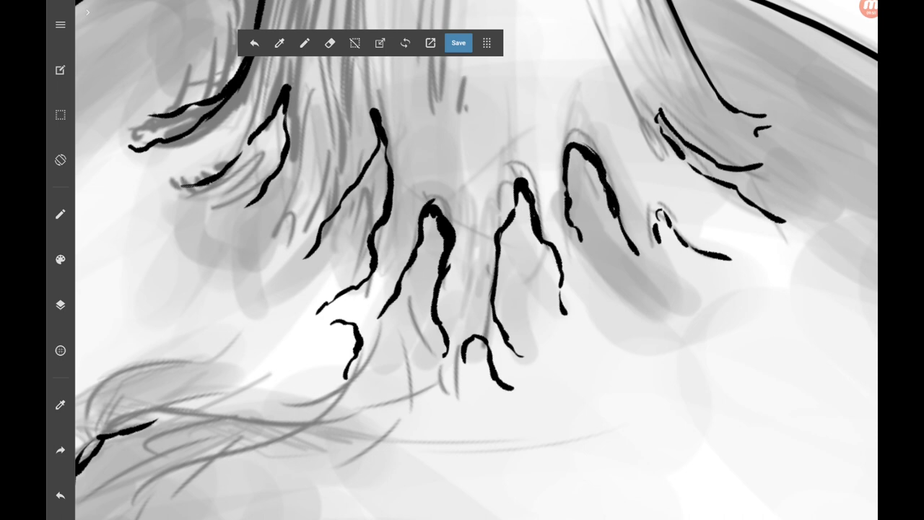
Thicken the hooked strand, add an S-shaped strand, a hook, and strand tips at the right edge.
{"action": "left_click_drag", "start_coordinate": [505, 288], "coordinate": [419, 289]}
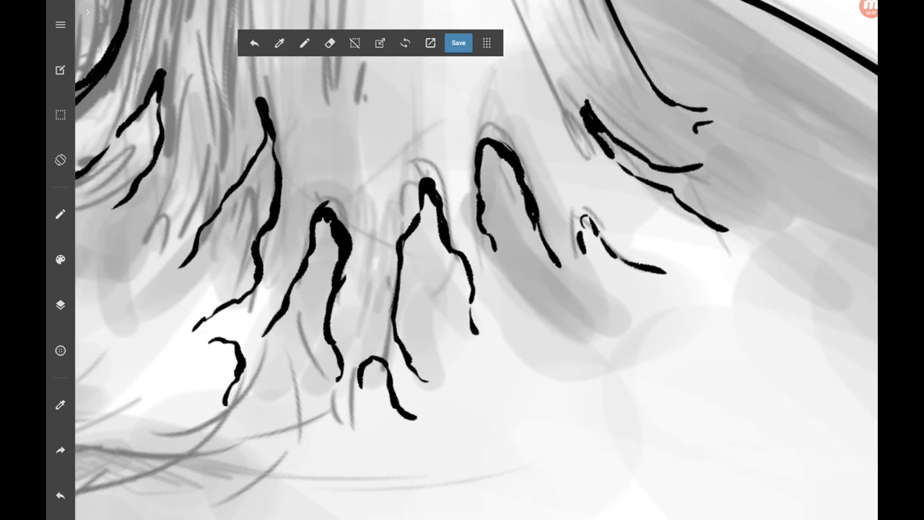
{"action": "mouse_move", "coordinate": [583, 237]}
{"action": "left_mouse_down"}
{"action": "mouse_move", "coordinate": [581, 212]}
{"action": "mouse_move", "coordinate": [587, 235]}
{"action": "left_mouse_up"}
{"action": "mouse_move", "coordinate": [703, 124]}
{"action": "left_mouse_down"}
{"action": "mouse_move", "coordinate": [694, 144]}
{"action": "mouse_move", "coordinate": [724, 144]}
{"action": "left_mouse_up"}
{"action": "mouse_move", "coordinate": [693, 169]}
{"action": "left_mouse_down"}
{"action": "mouse_move", "coordinate": [709, 166]}
{"action": "mouse_move", "coordinate": [715, 181]}
{"action": "left_mouse_up"}
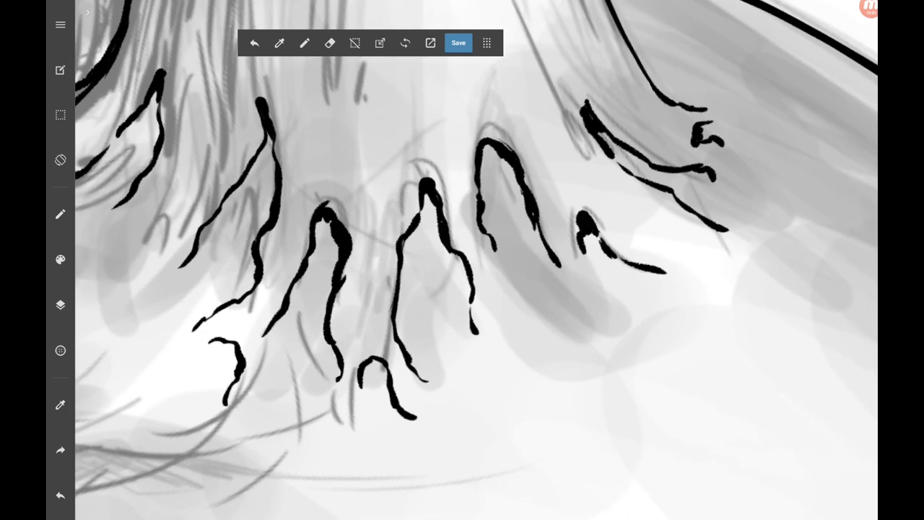
{"action": "mouse_move", "coordinate": [702, 84]}
{"action": "left_mouse_down"}
{"action": "mouse_move", "coordinate": [728, 107]}
{"action": "mouse_move", "coordinate": [664, 106]}
{"action": "left_mouse_up"}
{"action": "scroll", "coordinate": [477, 260], "scroll_direction": "down", "scroll_amount": 5}
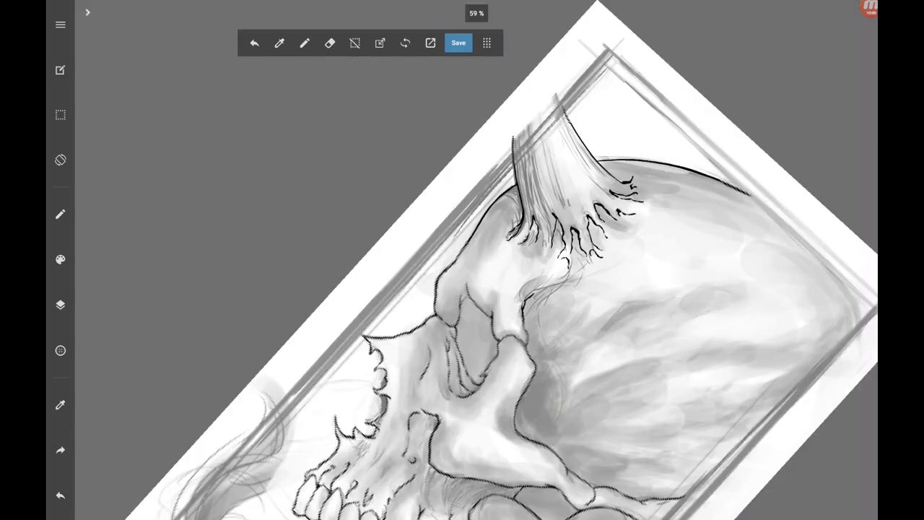
Ink black lines along the jaw edge and the cheekbone.
{"action": "scroll", "coordinate": [462, 260], "scroll_direction": "down", "scroll_amount": 3}
{"action": "scroll", "coordinate": [462, 259], "scroll_direction": "up", "scroll_amount": 6}
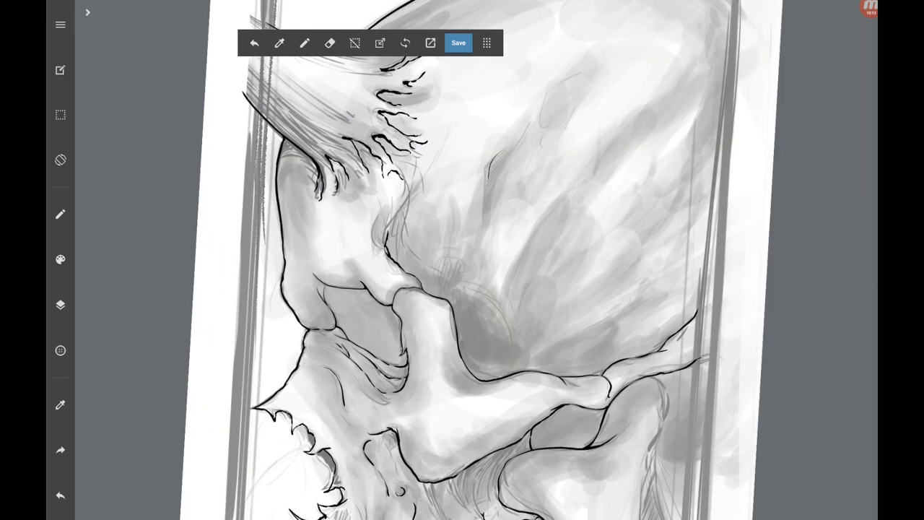
{"action": "scroll", "coordinate": [462, 260], "scroll_direction": "up", "scroll_amount": 3}
{"action": "mouse_move", "coordinate": [617, 148]}
{"action": "left_mouse_down"}
{"action": "mouse_move", "coordinate": [641, 187]}
{"action": "mouse_move", "coordinate": [619, 304]}
{"action": "left_mouse_up"}
{"action": "scroll", "coordinate": [462, 260], "scroll_direction": "up", "scroll_amount": 3}
{"action": "mouse_move", "coordinate": [534, 74]}
{"action": "left_mouse_down"}
{"action": "mouse_move", "coordinate": [569, 180]}
{"action": "mouse_move", "coordinate": [443, 367]}
{"action": "left_mouse_up"}
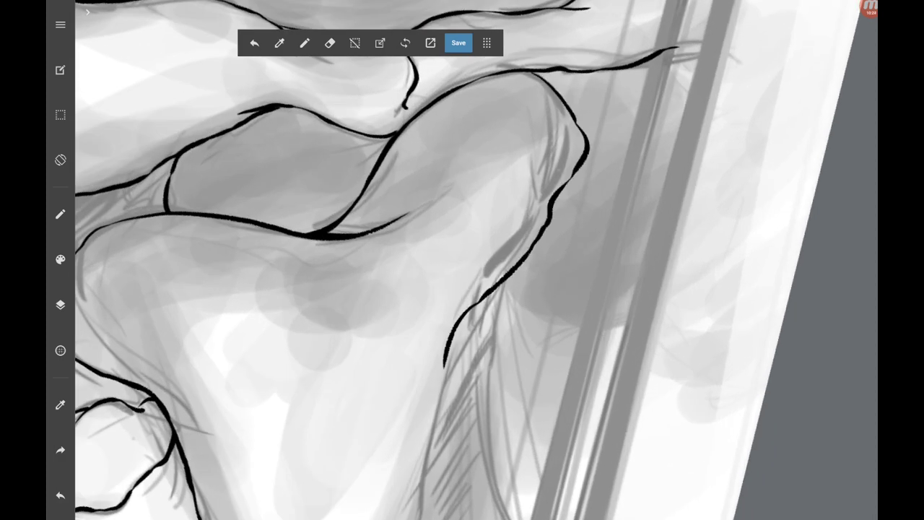
{"action": "scroll", "coordinate": [462, 260], "scroll_direction": "down", "scroll_amount": 2}
Draw and darken the rear jaw line, extending it down and to the left.
{"action": "mouse_move", "coordinate": [473, 393]}
{"action": "left_mouse_down"}
{"action": "mouse_move", "coordinate": [494, 304]}
{"action": "mouse_move", "coordinate": [531, 230]}
{"action": "left_mouse_up"}
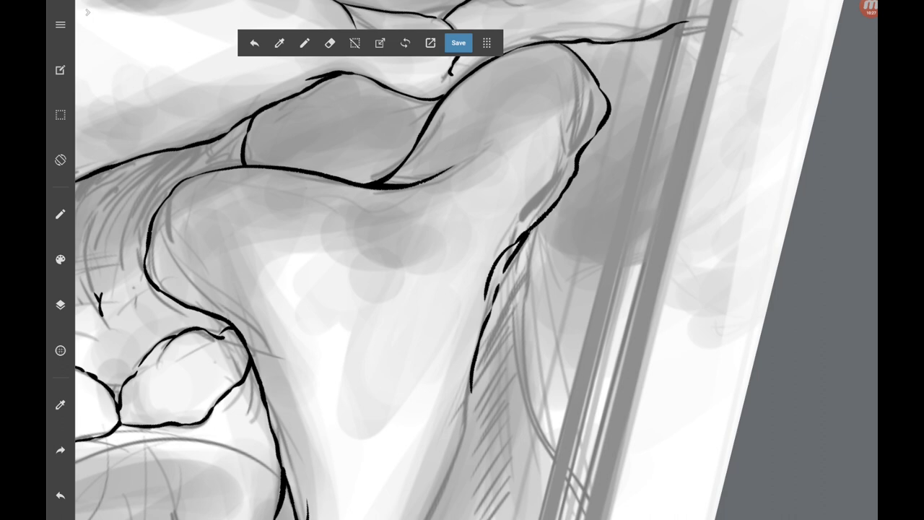
{"action": "scroll", "coordinate": [463, 260], "scroll_direction": "down", "scroll_amount": 3}
{"action": "left_click_drag", "start_coordinate": [516, 126], "coordinate": [506, 244]}
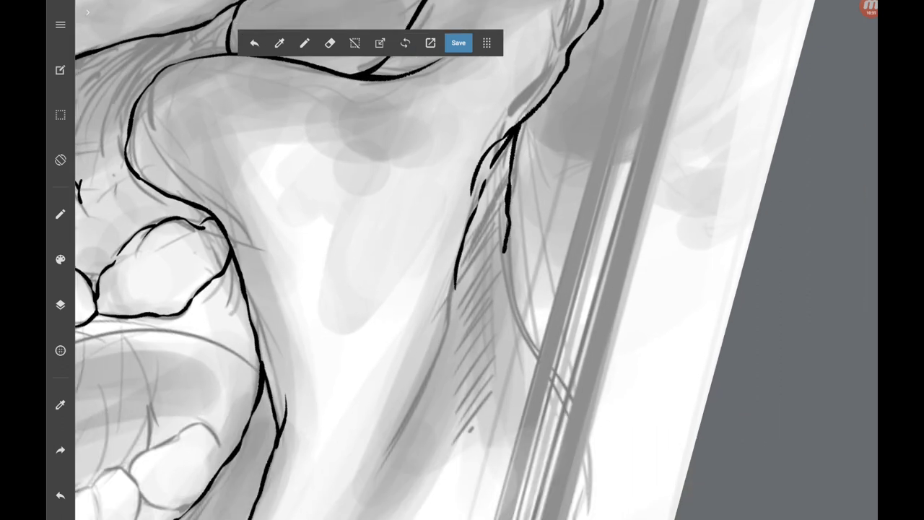
{"action": "left_click_drag", "start_coordinate": [508, 185], "coordinate": [510, 135]}
{"action": "scroll", "coordinate": [462, 260], "scroll_direction": "down", "scroll_amount": 2}
{"action": "left_click_drag", "start_coordinate": [500, 180], "coordinate": [526, 256]}
{"action": "mouse_move", "coordinate": [462, 210]}
{"action": "left_mouse_down"}
{"action": "mouse_move", "coordinate": [454, 261]}
{"action": "mouse_move", "coordinate": [396, 372]}
{"action": "left_mouse_up"}
{"action": "scroll", "coordinate": [534, 268], "scroll_direction": "down", "scroll_amount": 1}
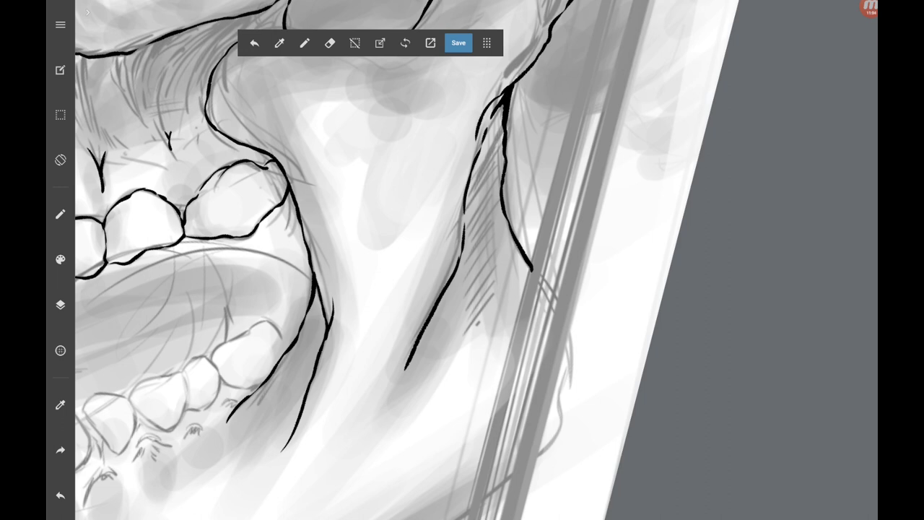
{"action": "scroll", "coordinate": [462, 260], "scroll_direction": "down", "scroll_amount": 3}
Outline the rear lower tooth and the tooth next to it.
{"action": "scroll", "coordinate": [462, 260], "scroll_direction": "up", "scroll_amount": 3}
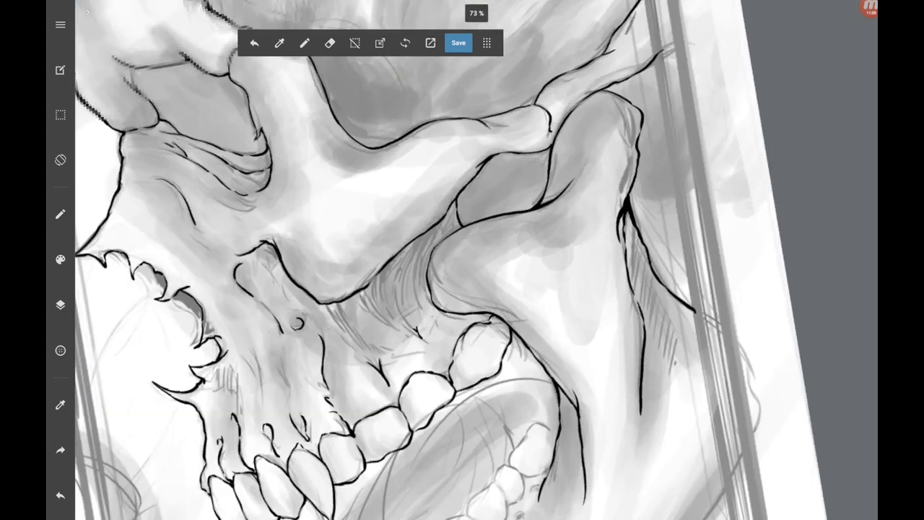
{"action": "scroll", "coordinate": [462, 260], "scroll_direction": "down", "scroll_amount": 3}
{"action": "scroll", "coordinate": [462, 259], "scroll_direction": "up", "scroll_amount": 4}
{"action": "mouse_move", "coordinate": [446, 217]}
{"action": "left_mouse_down"}
{"action": "mouse_move", "coordinate": [531, 148]}
{"action": "mouse_move", "coordinate": [572, 131]}
{"action": "mouse_move", "coordinate": [598, 197]}
{"action": "left_mouse_up"}
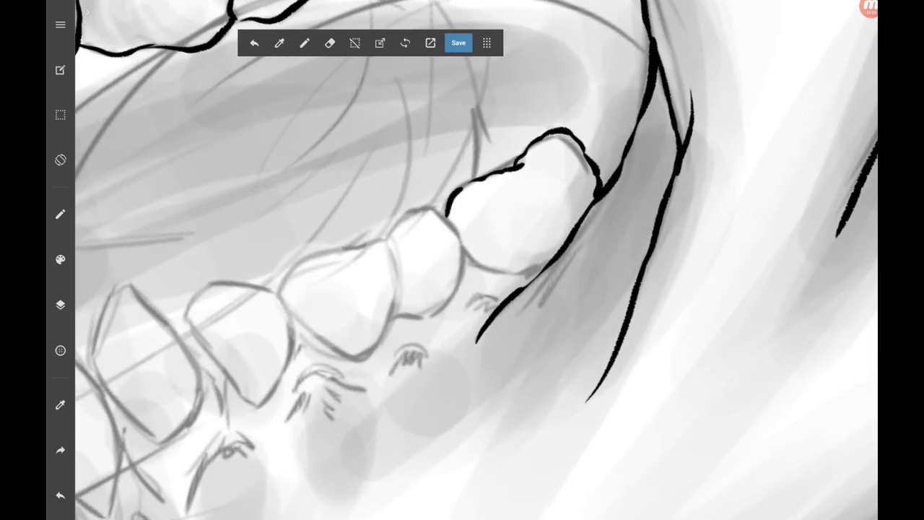
{"action": "mouse_move", "coordinate": [463, 247]}
{"action": "left_mouse_down"}
{"action": "mouse_move", "coordinate": [478, 268]}
{"action": "mouse_move", "coordinate": [531, 275]}
{"action": "left_mouse_up"}
{"action": "scroll", "coordinate": [462, 260], "scroll_direction": "up", "scroll_amount": 1}
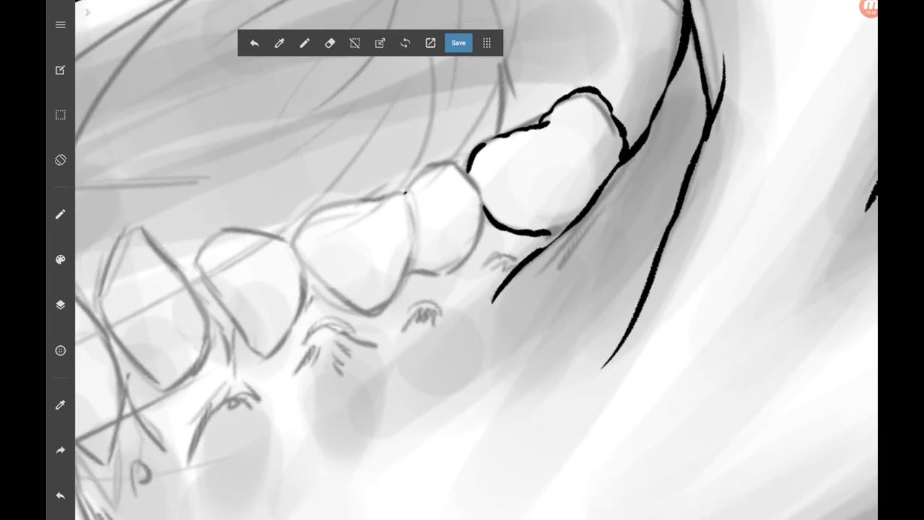
{"action": "mouse_move", "coordinate": [405, 194]}
{"action": "left_mouse_down"}
{"action": "mouse_move", "coordinate": [461, 171]}
{"action": "mouse_move", "coordinate": [482, 220]}
{"action": "mouse_move", "coordinate": [446, 275]}
{"action": "mouse_move", "coordinate": [403, 274]}
{"action": "mouse_move", "coordinate": [387, 303]}
{"action": "mouse_move", "coordinate": [359, 319]}
{"action": "left_mouse_up"}
Outline the next two teeth to the left, including their tops and lower-left edges.
{"action": "scroll", "coordinate": [462, 260], "scroll_direction": "down", "scroll_amount": 5}
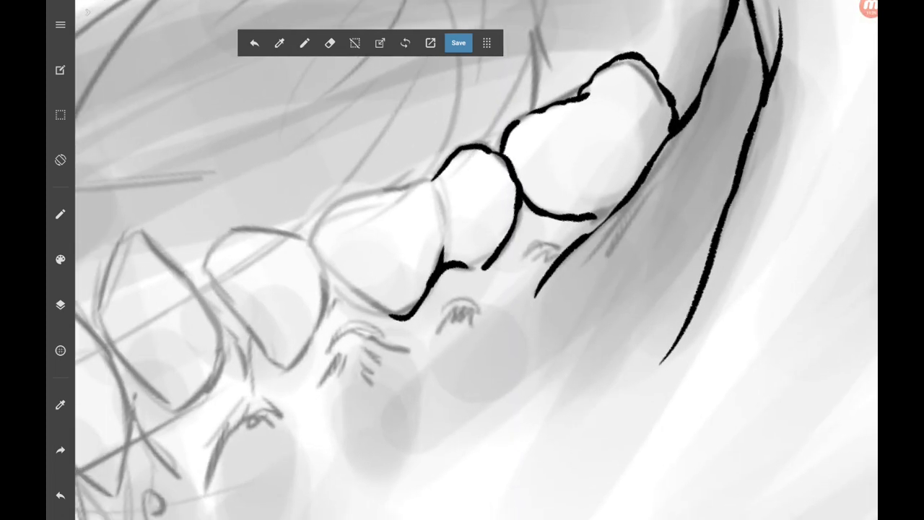
{"action": "mouse_move", "coordinate": [312, 240]}
{"action": "left_mouse_down"}
{"action": "mouse_move", "coordinate": [369, 191]}
{"action": "mouse_move", "coordinate": [425, 180]}
{"action": "mouse_move", "coordinate": [448, 246]}
{"action": "left_mouse_up"}
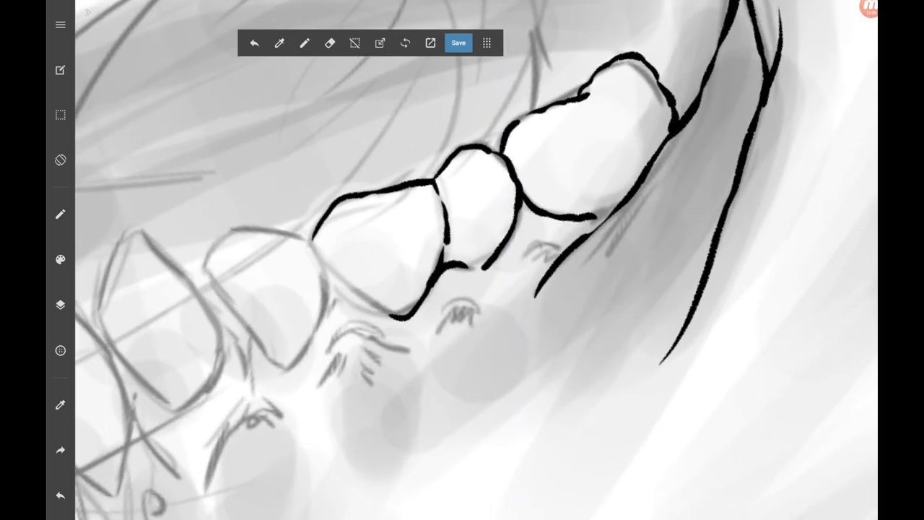
{"action": "scroll", "coordinate": [462, 260], "scroll_direction": "down", "scroll_amount": 3}
{"action": "left_click_drag", "start_coordinate": [395, 130], "coordinate": [401, 152]}
{"action": "left_click_drag", "start_coordinate": [409, 166], "coordinate": [462, 224]}
{"action": "scroll", "coordinate": [462, 260], "scroll_direction": "up", "scroll_amount": 2}
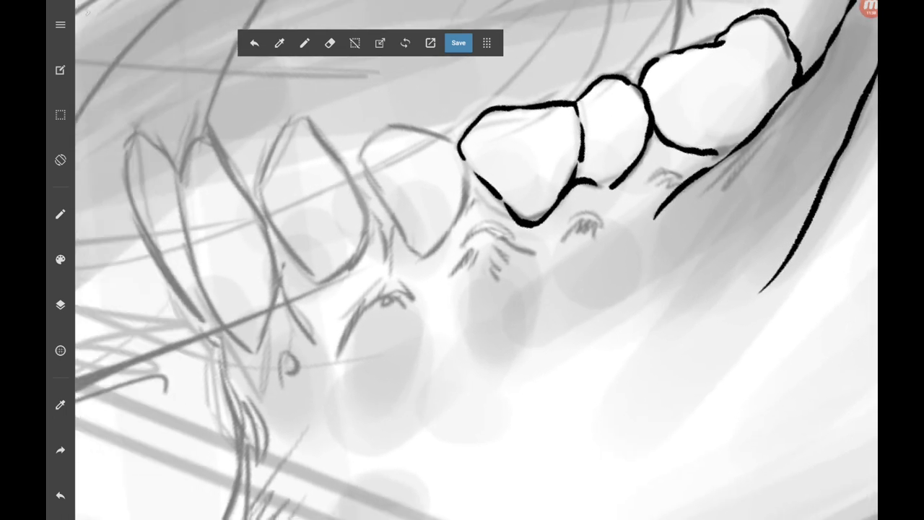
{"action": "mouse_move", "coordinate": [359, 159]}
{"action": "left_mouse_down"}
{"action": "mouse_move", "coordinate": [401, 124]}
{"action": "mouse_move", "coordinate": [466, 156]}
{"action": "mouse_move", "coordinate": [469, 189]}
{"action": "mouse_move", "coordinate": [427, 260]}
{"action": "mouse_move", "coordinate": [384, 202]}
{"action": "mouse_move", "coordinate": [416, 276]}
{"action": "mouse_move", "coordinate": [385, 226]}
{"action": "left_mouse_up"}
{"action": "left_click_drag", "start_coordinate": [405, 277], "coordinate": [387, 258]}
{"action": "left_click_drag", "start_coordinate": [390, 237], "coordinate": [365, 206]}
{"action": "left_click_drag", "start_coordinate": [307, 120], "coordinate": [371, 210]}
Outline a further-left tooth and add a gum arc and short gum strokes beneath.
{"action": "left_click_drag", "start_coordinate": [370, 213], "coordinate": [348, 270]}
{"action": "mouse_move", "coordinate": [307, 116]}
{"action": "left_mouse_down"}
{"action": "mouse_move", "coordinate": [283, 137]}
{"action": "mouse_move", "coordinate": [273, 231]}
{"action": "mouse_move", "coordinate": [312, 290]}
{"action": "mouse_move", "coordinate": [364, 232]}
{"action": "left_mouse_up"}
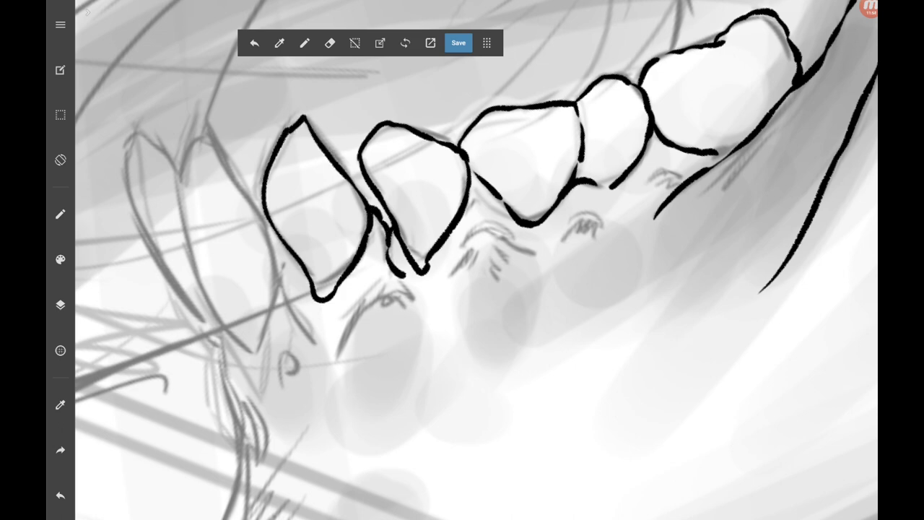
{"action": "mouse_move", "coordinate": [342, 348]}
{"action": "left_mouse_down"}
{"action": "mouse_move", "coordinate": [387, 296]}
{"action": "mouse_move", "coordinate": [402, 312]}
{"action": "left_mouse_up"}
{"action": "mouse_move", "coordinate": [459, 275]}
{"action": "left_mouse_down"}
{"action": "mouse_move", "coordinate": [486, 228]}
{"action": "mouse_move", "coordinate": [530, 255]}
{"action": "mouse_move", "coordinate": [518, 249]}
{"action": "left_mouse_up"}
{"action": "mouse_move", "coordinate": [458, 250]}
{"action": "left_mouse_down"}
{"action": "mouse_move", "coordinate": [476, 219]}
{"action": "mouse_move", "coordinate": [508, 218]}
{"action": "left_mouse_up"}
{"action": "left_click_drag", "start_coordinate": [506, 235], "coordinate": [526, 229]}
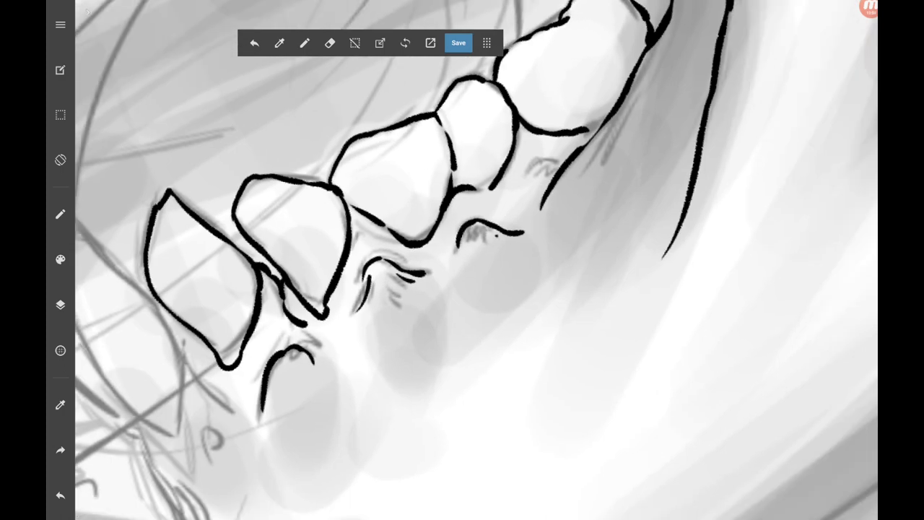
{"action": "left_click_drag", "start_coordinate": [527, 195], "coordinate": [552, 165]}
Outline the pointed front tooth and its neighbour, adding strokes at its top.
{"action": "scroll", "coordinate": [477, 260], "scroll_direction": "down", "scroll_amount": 5}
{"action": "scroll", "coordinate": [476, 260], "scroll_direction": "up", "scroll_amount": 10}
{"action": "mouse_move", "coordinate": [426, 263]}
{"action": "left_mouse_down"}
{"action": "mouse_move", "coordinate": [375, 310]}
{"action": "mouse_move", "coordinate": [348, 383]}
{"action": "mouse_move", "coordinate": [484, 60]}
{"action": "left_mouse_up"}
{"action": "mouse_move", "coordinate": [292, 307]}
{"action": "left_mouse_down"}
{"action": "mouse_move", "coordinate": [368, 114]}
{"action": "mouse_move", "coordinate": [485, 50]}
{"action": "mouse_move", "coordinate": [400, 256]}
{"action": "left_mouse_up"}
{"action": "scroll", "coordinate": [476, 260], "scroll_direction": "down", "scroll_amount": 2}
{"action": "mouse_move", "coordinate": [334, 377]}
{"action": "left_mouse_down"}
{"action": "mouse_move", "coordinate": [382, 303]}
{"action": "mouse_move", "coordinate": [357, 327]}
{"action": "mouse_move", "coordinate": [425, 130]}
{"action": "mouse_move", "coordinate": [462, 101]}
{"action": "mouse_move", "coordinate": [465, 163]}
{"action": "left_mouse_up"}
{"action": "left_click_drag", "start_coordinate": [477, 433], "coordinate": [477, 159]}
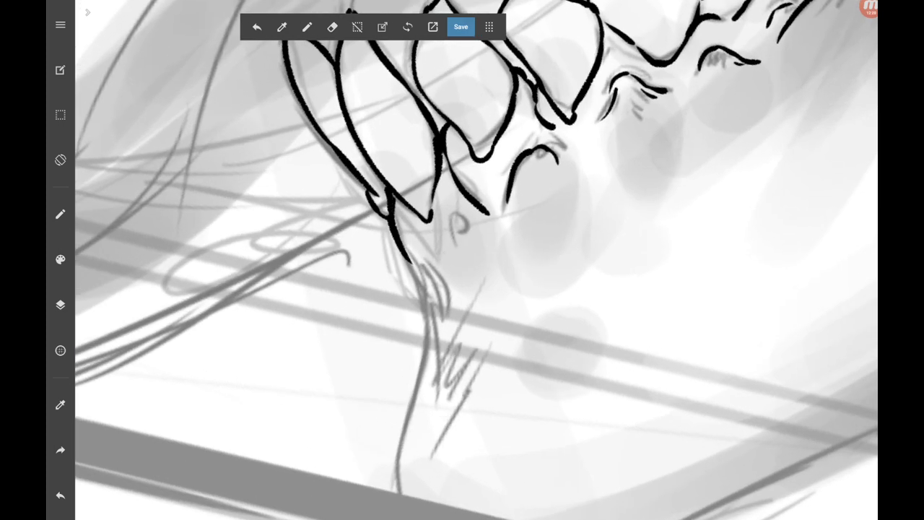
Add a small arch at the tooth tip and draw a thick chin line downward.
{"action": "mouse_move", "coordinate": [452, 247]}
{"action": "left_mouse_down"}
{"action": "mouse_move", "coordinate": [475, 228]}
{"action": "mouse_move", "coordinate": [483, 257]}
{"action": "left_mouse_up"}
{"action": "left_click_drag", "start_coordinate": [476, 361], "coordinate": [483, 281]}
{"action": "mouse_move", "coordinate": [416, 175]}
{"action": "left_mouse_down"}
{"action": "mouse_move", "coordinate": [433, 251]}
{"action": "mouse_move", "coordinate": [413, 393]}
{"action": "left_mouse_up"}
{"action": "left_click_drag", "start_coordinate": [431, 216], "coordinate": [415, 331]}
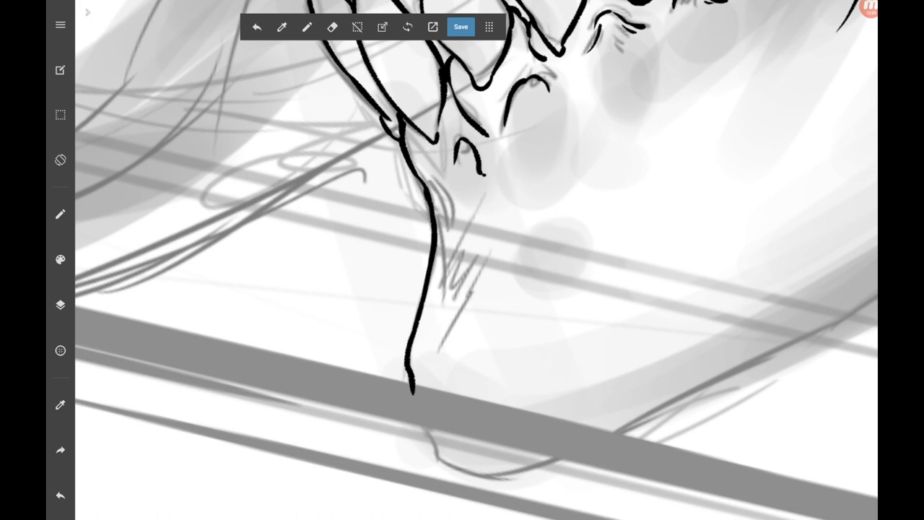
{"action": "scroll", "coordinate": [462, 260], "scroll_direction": "down", "scroll_amount": 3}
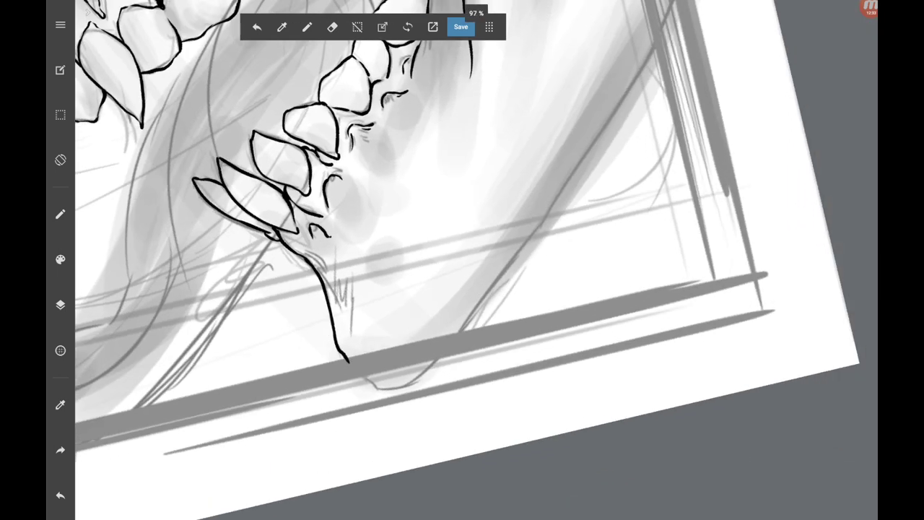
Ink the bottom of the chin and the diagonal lower jaw edge, thickening part of it.
{"action": "left_click_drag", "start_coordinate": [458, 335], "coordinate": [502, 271]}
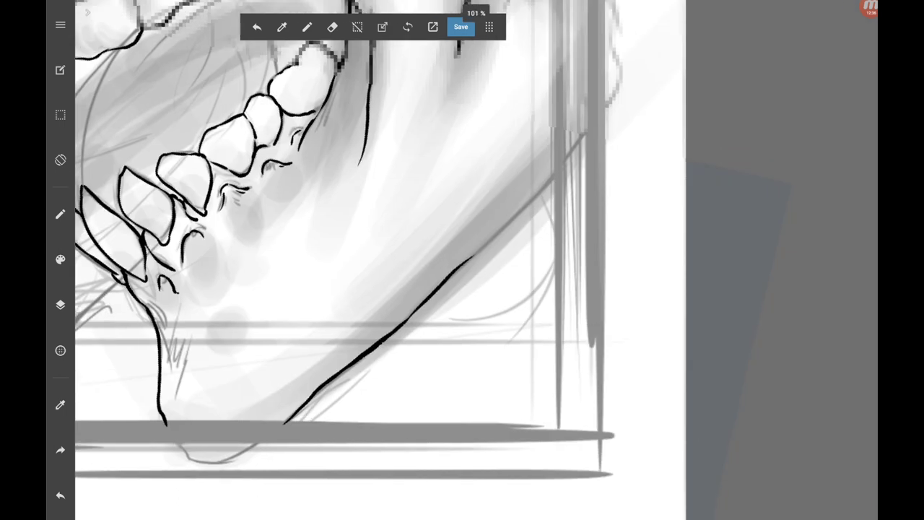
{"action": "left_click_drag", "start_coordinate": [455, 266], "coordinate": [570, 152]}
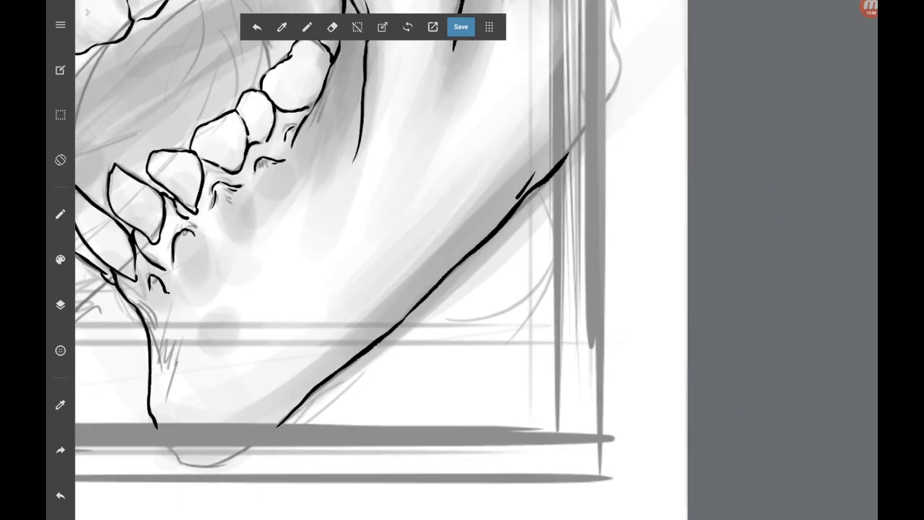
{"action": "left_click_drag", "start_coordinate": [520, 196], "coordinate": [429, 298]}
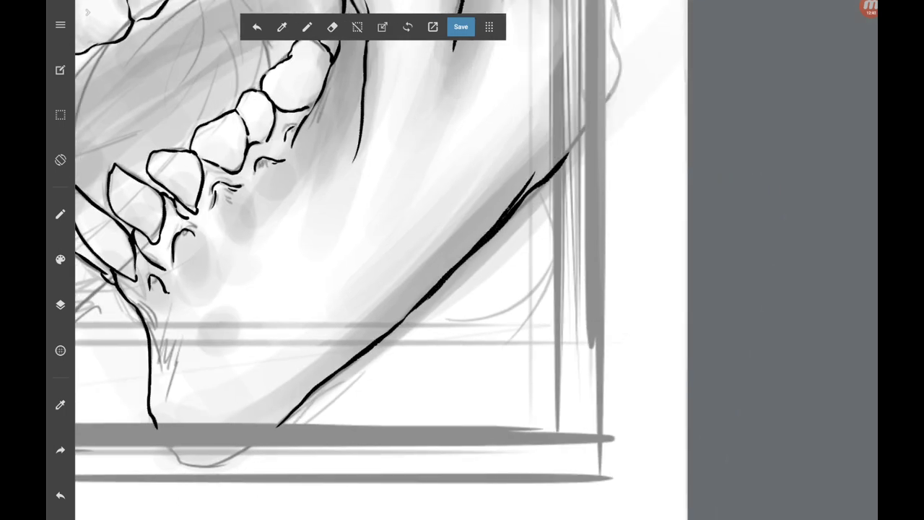
{"action": "scroll", "coordinate": [381, 260], "scroll_direction": "down", "scroll_amount": 5}
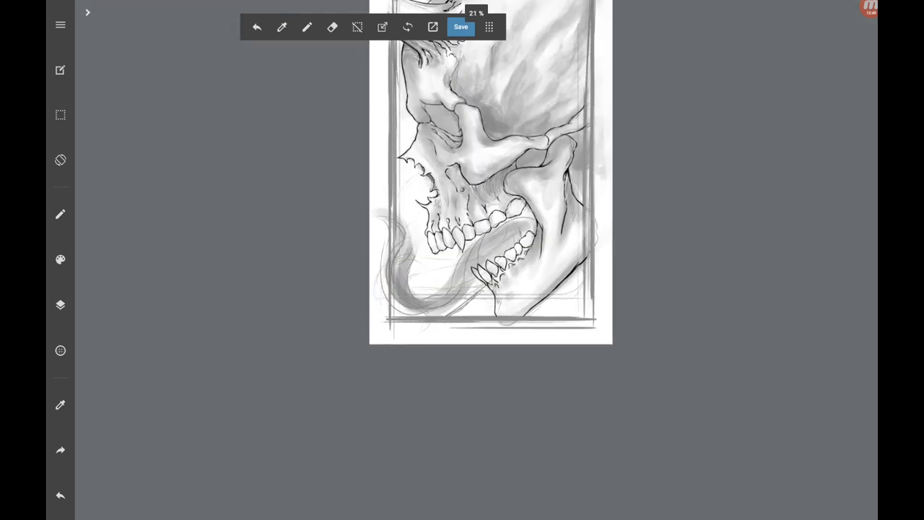
Zoom to the lower jaw and ink a line above the lower teeth, extending it down-left.
{"action": "scroll", "coordinate": [506, 217], "scroll_direction": "up", "scroll_amount": 3}
{"action": "scroll", "coordinate": [498, 231], "scroll_direction": "up", "scroll_amount": 5}
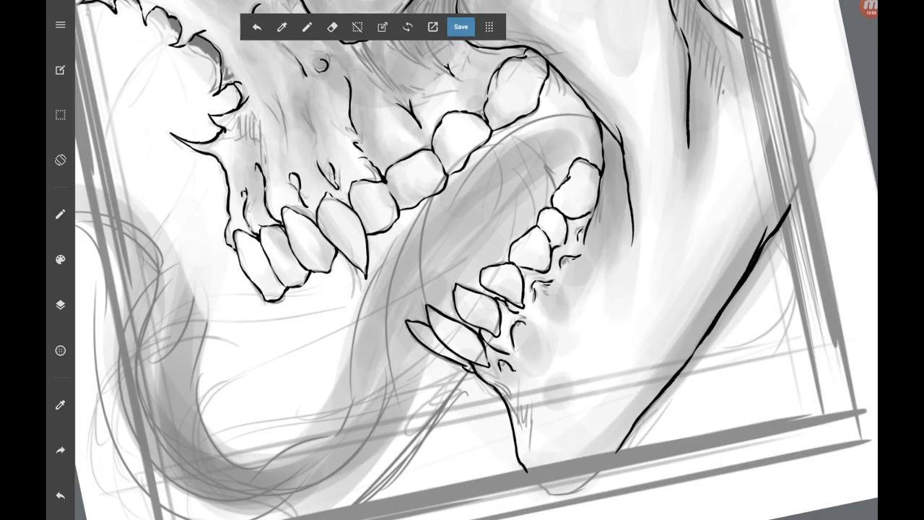
{"action": "scroll", "coordinate": [498, 231], "scroll_direction": "up", "scroll_amount": 2}
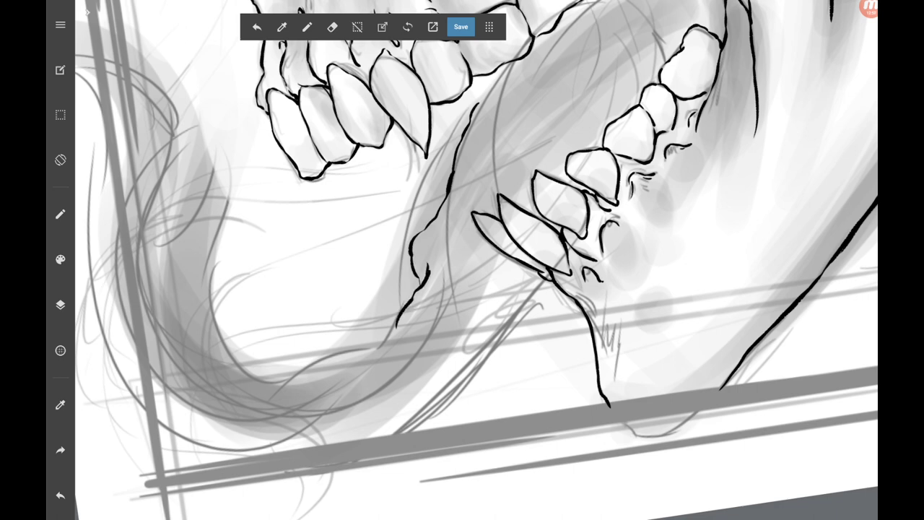
{"action": "left_click_drag", "start_coordinate": [462, 260], "coordinate": [398, 332]}
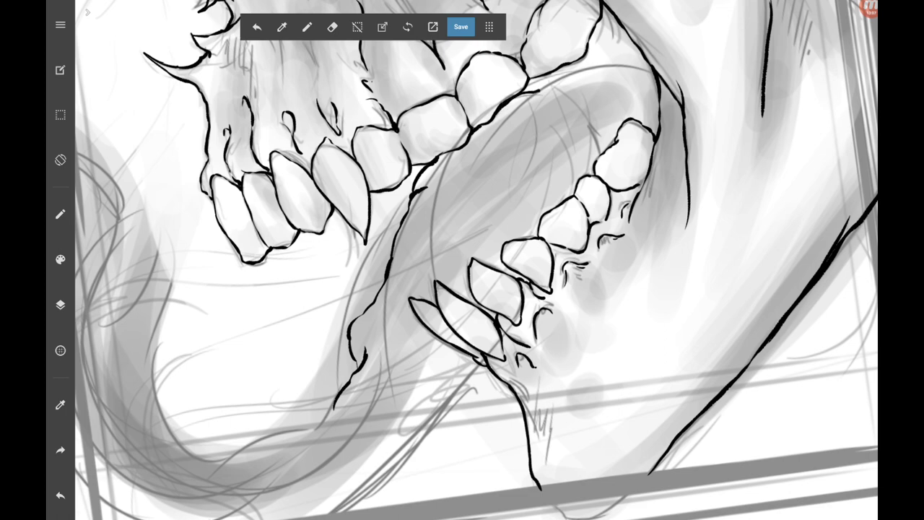
{"action": "left_click_drag", "start_coordinate": [538, 88], "coordinate": [612, 70]}
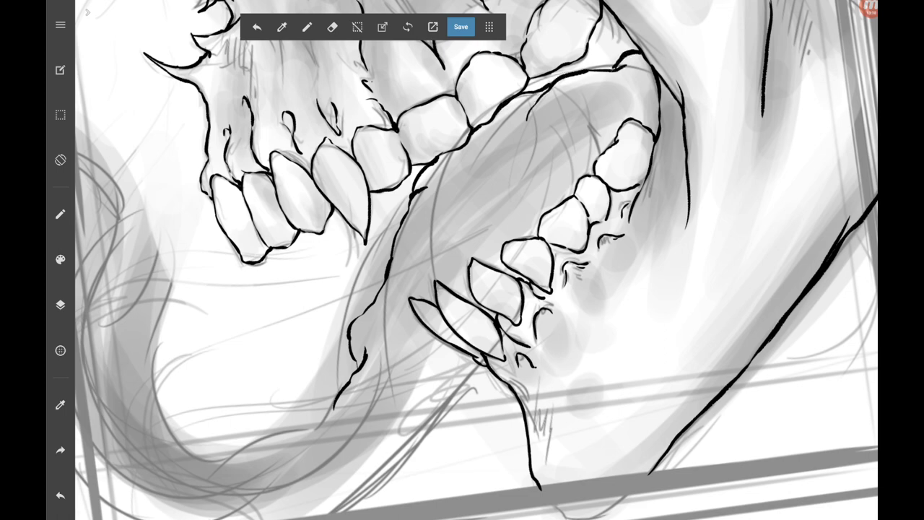
{"action": "left_click_drag", "start_coordinate": [462, 260], "coordinate": [602, 7]}
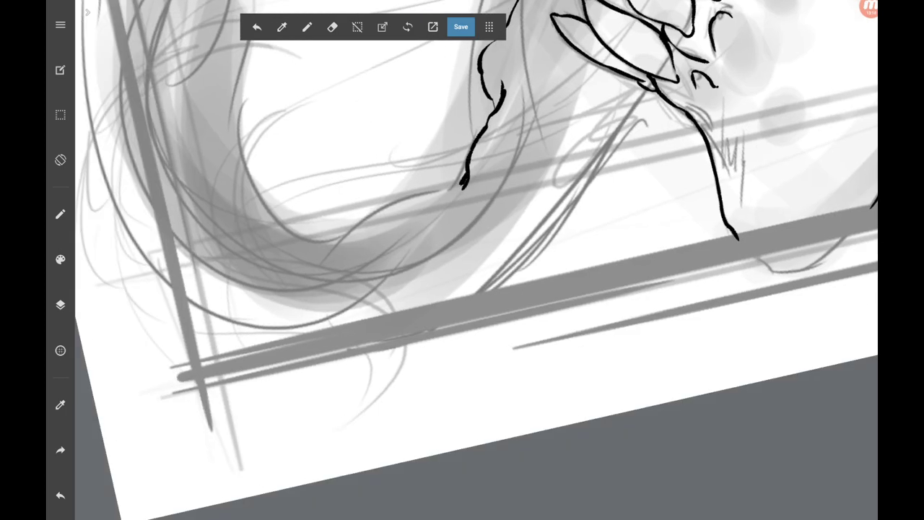
{"action": "mouse_move", "coordinate": [463, 185]}
{"action": "left_mouse_down"}
{"action": "mouse_move", "coordinate": [397, 200]}
{"action": "mouse_move", "coordinate": [331, 257]}
{"action": "left_mouse_up"}
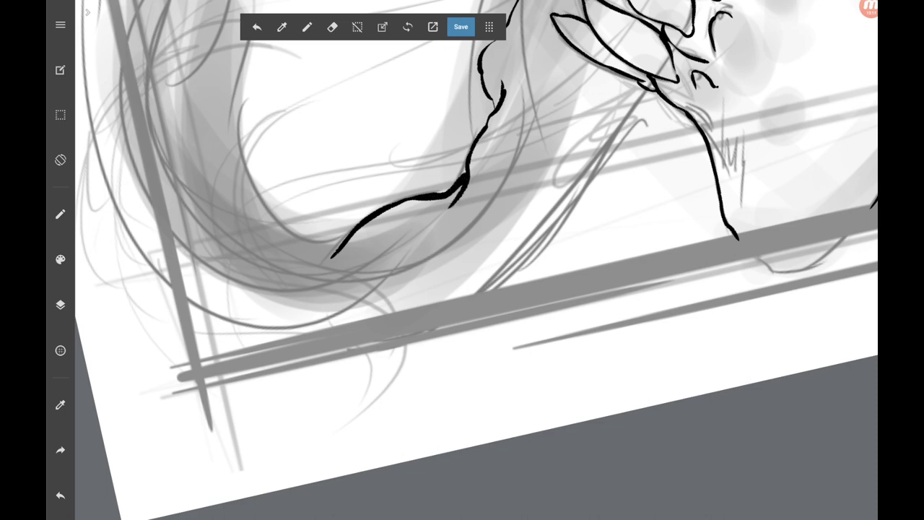
Ink a black curve along the jaw outline and extend it upward.
{"action": "mouse_move", "coordinate": [463, 260]}
{"action": "left_mouse_down"}
{"action": "mouse_move", "coordinate": [469, 289]}
{"action": "mouse_move", "coordinate": [542, 216]}
{"action": "left_mouse_up"}
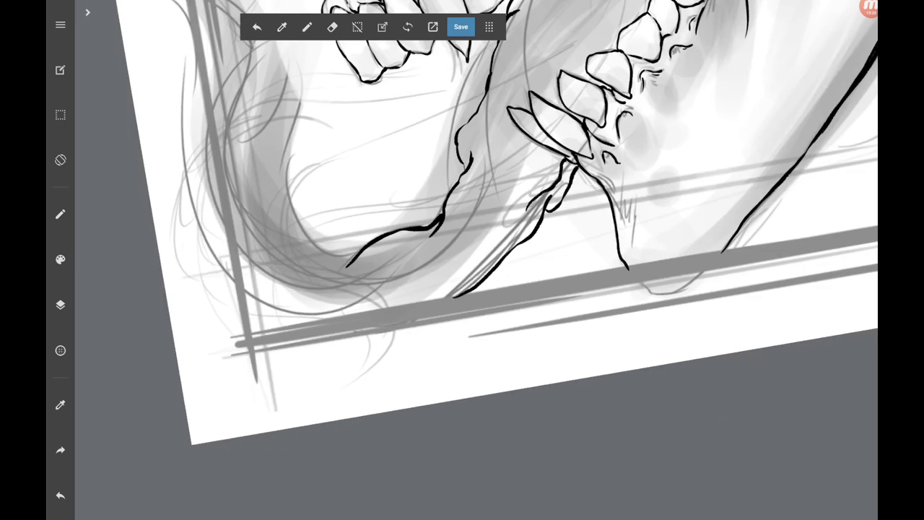
{"action": "left_click_drag", "start_coordinate": [462, 260], "coordinate": [506, 217]}
{"action": "left_click_drag", "start_coordinate": [363, 114], "coordinate": [337, 223]}
{"action": "left_click_drag", "start_coordinate": [462, 259], "coordinate": [548, 328]}
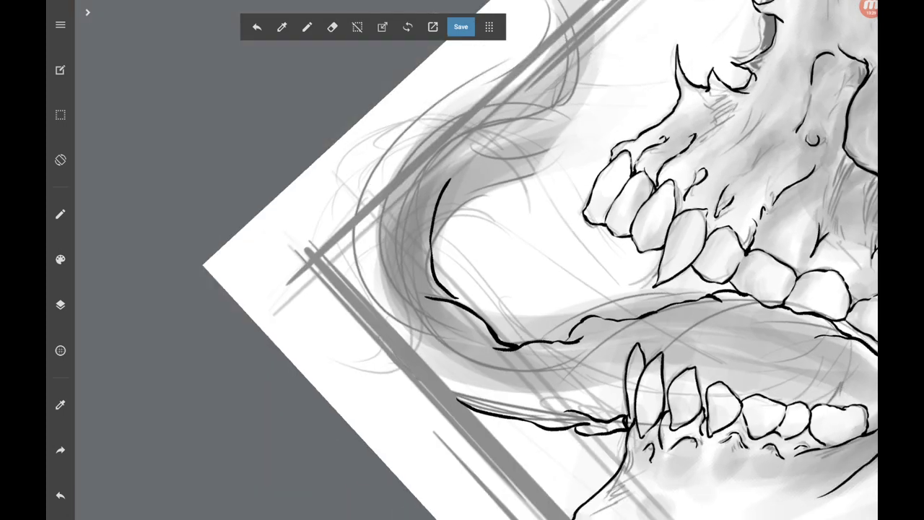
{"action": "left_click_drag", "start_coordinate": [448, 182], "coordinate": [564, 70]}
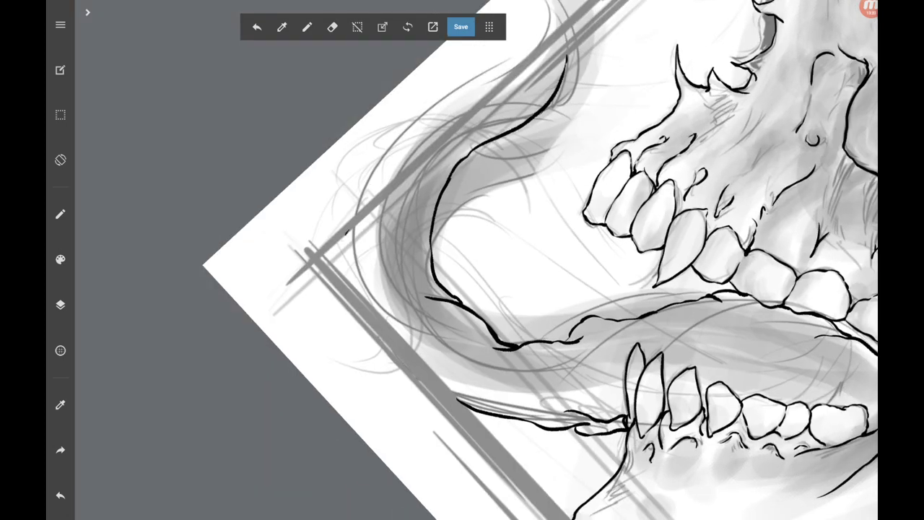
Zoom in close on the lower teeth and trace the jaw line with thicker ink.
{"action": "left_click_drag", "start_coordinate": [462, 260], "coordinate": [505, 217]}
{"action": "scroll", "coordinate": [462, 260], "scroll_direction": "up", "scroll_amount": 5}
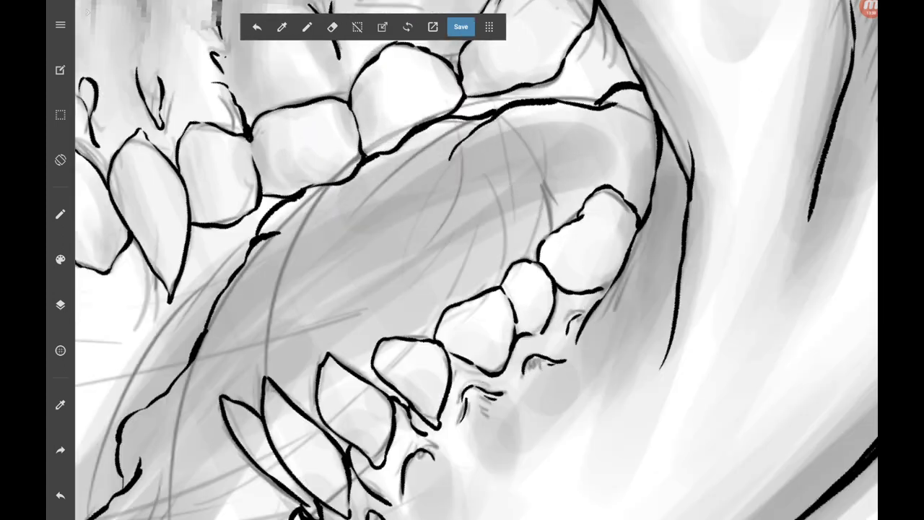
{"action": "scroll", "coordinate": [462, 259], "scroll_direction": "up", "scroll_amount": 3}
{"action": "mouse_move", "coordinate": [347, 242]}
{"action": "left_mouse_down"}
{"action": "mouse_move", "coordinate": [397, 185]}
{"action": "mouse_move", "coordinate": [457, 141]}
{"action": "mouse_move", "coordinate": [447, 196]}
{"action": "left_mouse_up"}
{"action": "left_click_drag", "start_coordinate": [462, 260], "coordinate": [534, 152]}
{"action": "mouse_move", "coordinate": [423, 183]}
{"action": "left_mouse_down"}
{"action": "mouse_move", "coordinate": [349, 252]}
{"action": "mouse_move", "coordinate": [451, 123]}
{"action": "left_mouse_up"}
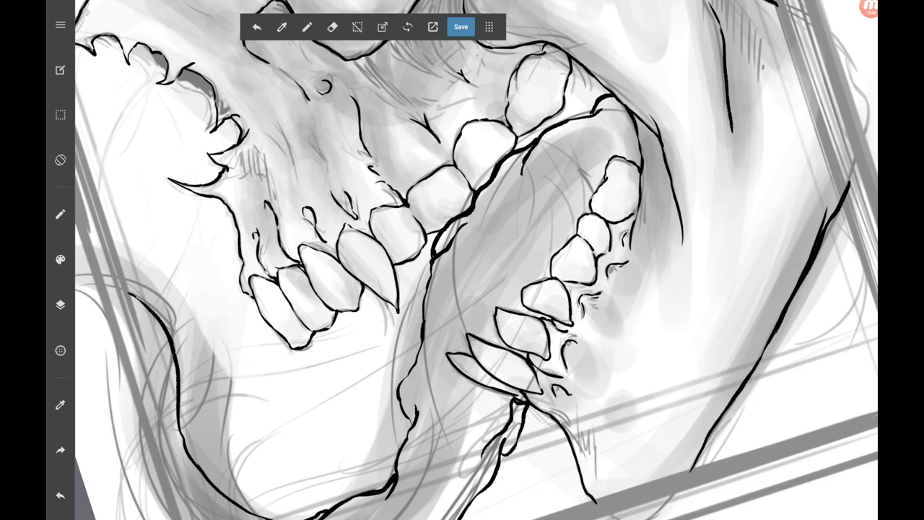
Thicken the jaw-line ink and trace the right-hand rear-molar contour.
{"action": "scroll", "coordinate": [476, 260], "scroll_direction": "up", "scroll_amount": 5}
{"action": "left_click_drag", "start_coordinate": [531, 172], "coordinate": [463, 234]}
{"action": "left_click_drag", "start_coordinate": [679, 17], "coordinate": [644, 179]}
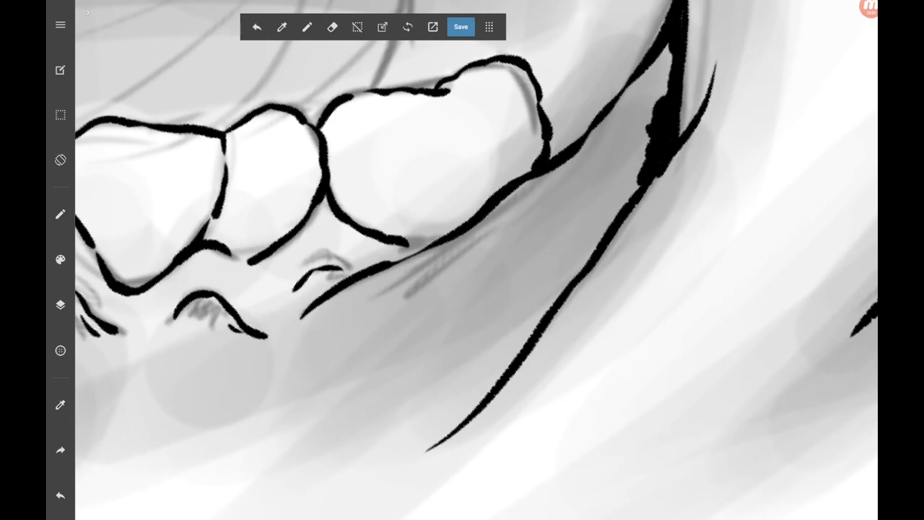
{"action": "left_click_drag", "start_coordinate": [670, 72], "coordinate": [650, 127]}
Zoom into the cheekbone area and ink thick strokes along the bone contour.
{"action": "scroll", "coordinate": [476, 260], "scroll_direction": "down", "scroll_amount": 5}
{"action": "scroll", "coordinate": [476, 259], "scroll_direction": "up", "scroll_amount": 3}
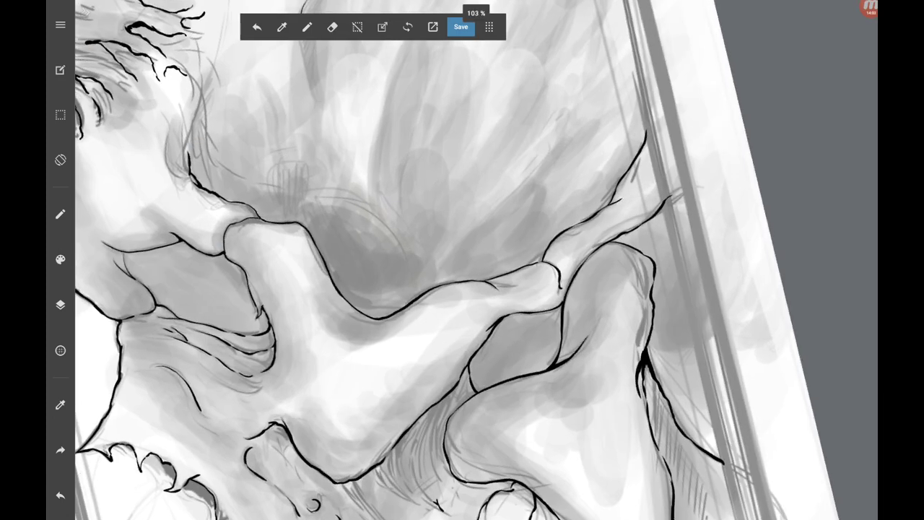
{"action": "scroll", "coordinate": [476, 260], "scroll_direction": "up", "scroll_amount": 2}
{"action": "scroll", "coordinate": [476, 260], "scroll_direction": "up", "scroll_amount": 2}
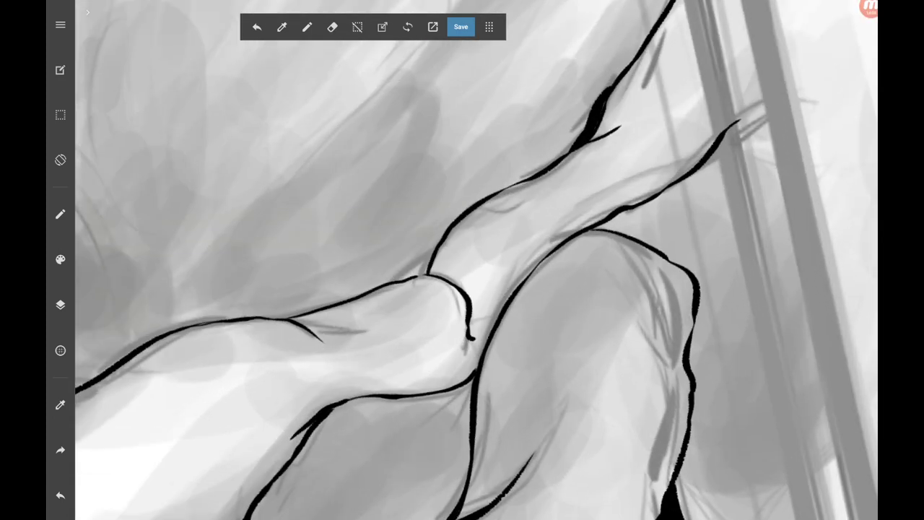
{"action": "scroll", "coordinate": [476, 260], "scroll_direction": "down", "scroll_amount": 2}
{"action": "scroll", "coordinate": [476, 260], "scroll_direction": "down", "scroll_amount": 10}
{"action": "scroll", "coordinate": [477, 260], "scroll_direction": "up", "scroll_amount": 10}
{"action": "scroll", "coordinate": [477, 260], "scroll_direction": "up", "scroll_amount": 2}
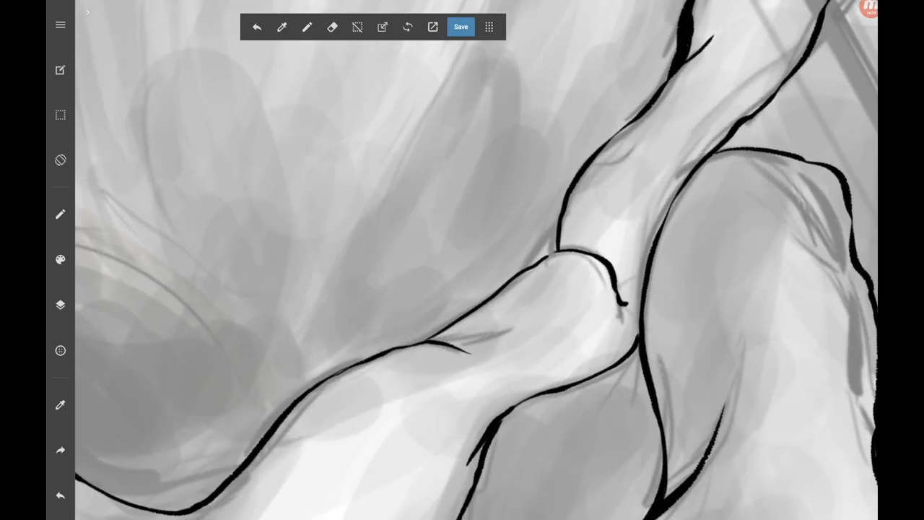
{"action": "left_click_drag", "start_coordinate": [567, 186], "coordinate": [537, 262]}
{"action": "mouse_move", "coordinate": [511, 273]}
{"action": "left_mouse_down"}
{"action": "mouse_move", "coordinate": [476, 307]}
{"action": "mouse_move", "coordinate": [549, 246]}
{"action": "mouse_move", "coordinate": [614, 133]}
{"action": "mouse_move", "coordinate": [681, 69]}
{"action": "left_mouse_up"}
Ink the cheekbone's outer contour plus the vertical and upper contour lines.
{"action": "scroll", "coordinate": [477, 260], "scroll_direction": "up", "scroll_amount": 1}
{"action": "left_click_drag", "start_coordinate": [477, 259], "coordinate": [419, 267]}
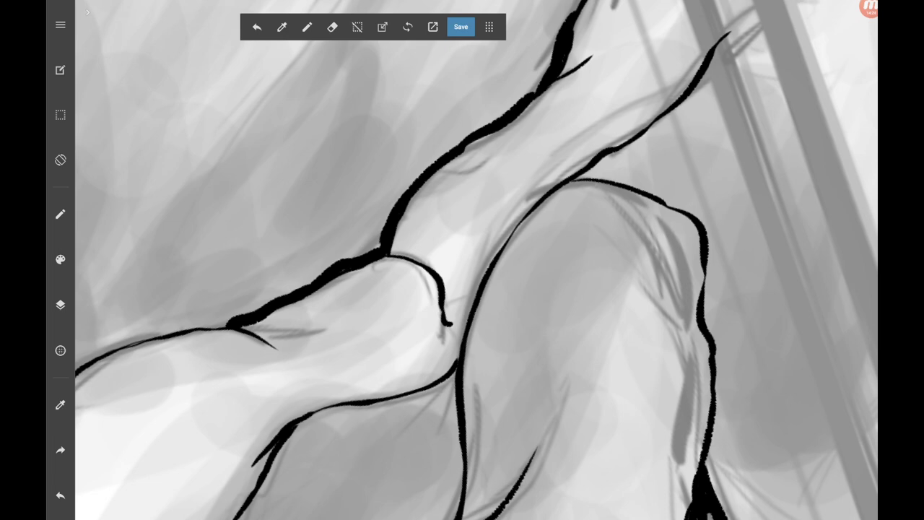
{"action": "mouse_move", "coordinate": [462, 348]}
{"action": "left_mouse_down"}
{"action": "mouse_move", "coordinate": [547, 204]}
{"action": "mouse_move", "coordinate": [611, 186]}
{"action": "left_mouse_up"}
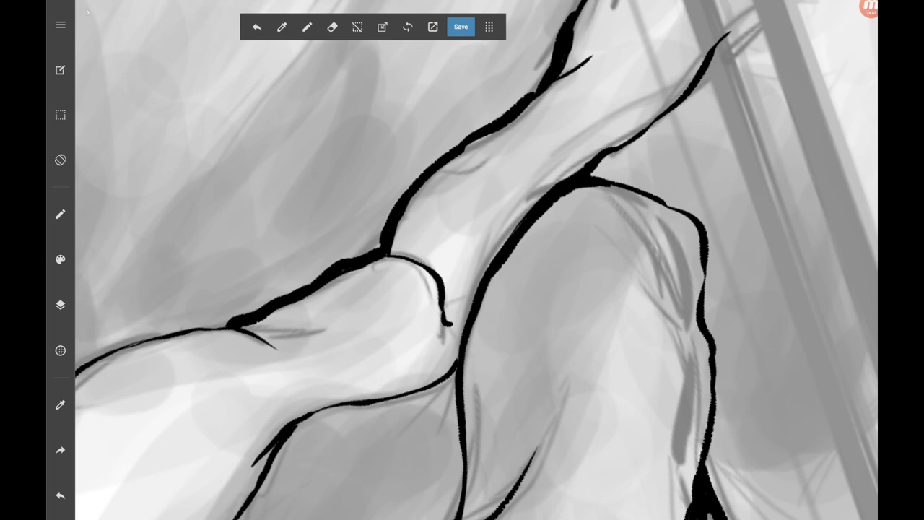
{"action": "scroll", "coordinate": [476, 260], "scroll_direction": "down", "scroll_amount": 5}
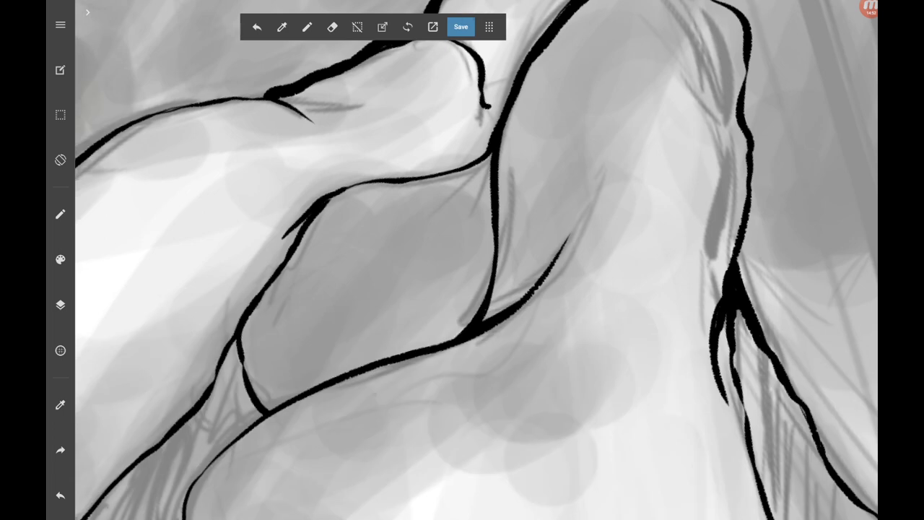
{"action": "mouse_move", "coordinate": [474, 322]}
{"action": "left_mouse_down"}
{"action": "mouse_move", "coordinate": [493, 251]}
{"action": "mouse_move", "coordinate": [482, 153]}
{"action": "left_mouse_up"}
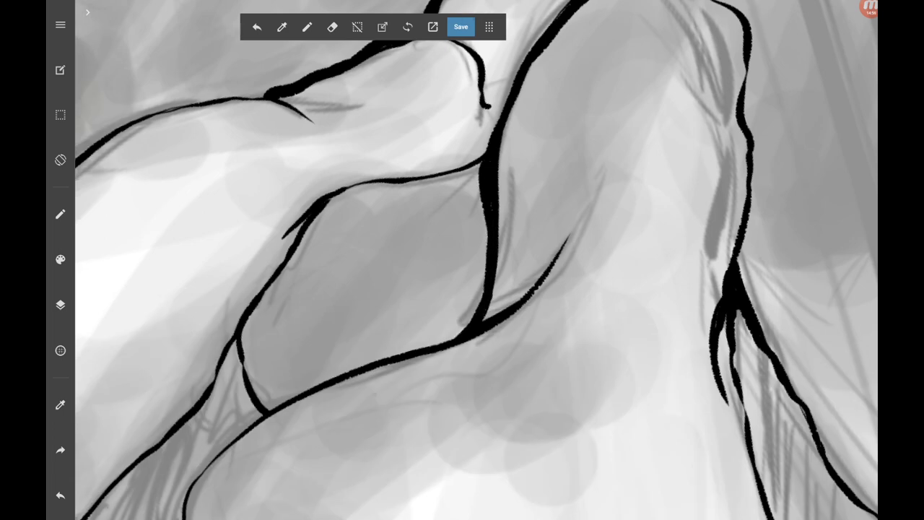
{"action": "left_click_drag", "start_coordinate": [325, 208], "coordinate": [482, 160]}
Thicken the left contours and re-ink the lower-left curve up to the junction.
{"action": "scroll", "coordinate": [476, 260], "scroll_direction": "down", "scroll_amount": 3}
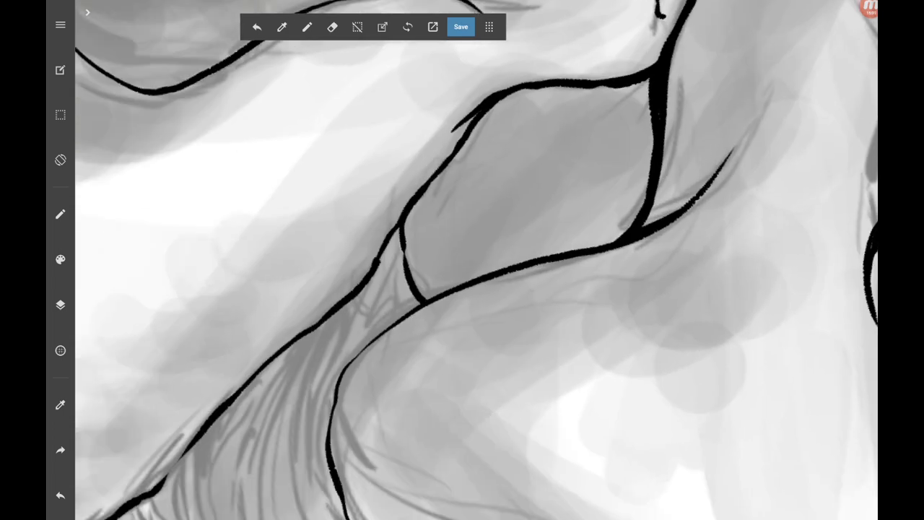
{"action": "left_click_drag", "start_coordinate": [377, 261], "coordinate": [443, 168]}
{"action": "left_click_drag", "start_coordinate": [486, 114], "coordinate": [436, 154]}
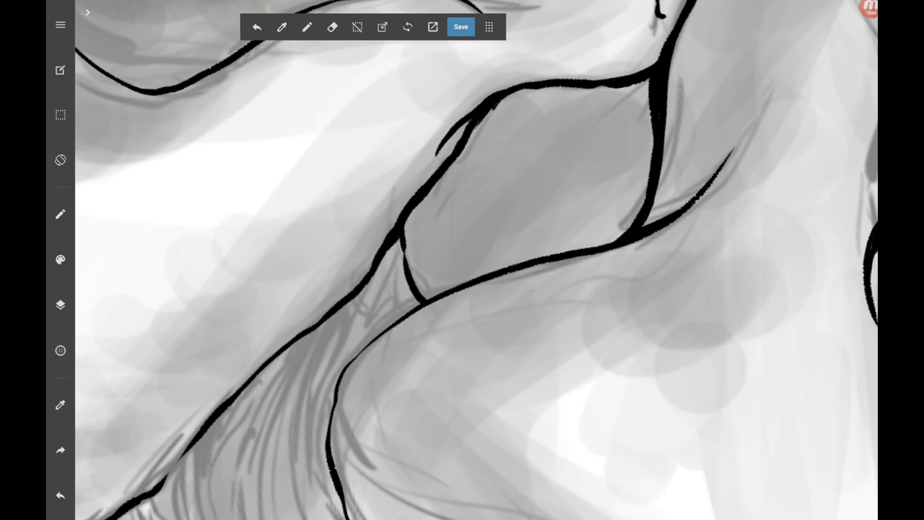
{"action": "left_click_drag", "start_coordinate": [399, 237], "coordinate": [419, 302]}
{"action": "scroll", "coordinate": [477, 260], "scroll_direction": "down", "scroll_amount": 3}
{"action": "mouse_move", "coordinate": [403, 343]}
{"action": "left_mouse_down"}
{"action": "mouse_move", "coordinate": [402, 305]}
{"action": "mouse_move", "coordinate": [459, 226]}
{"action": "left_mouse_up"}
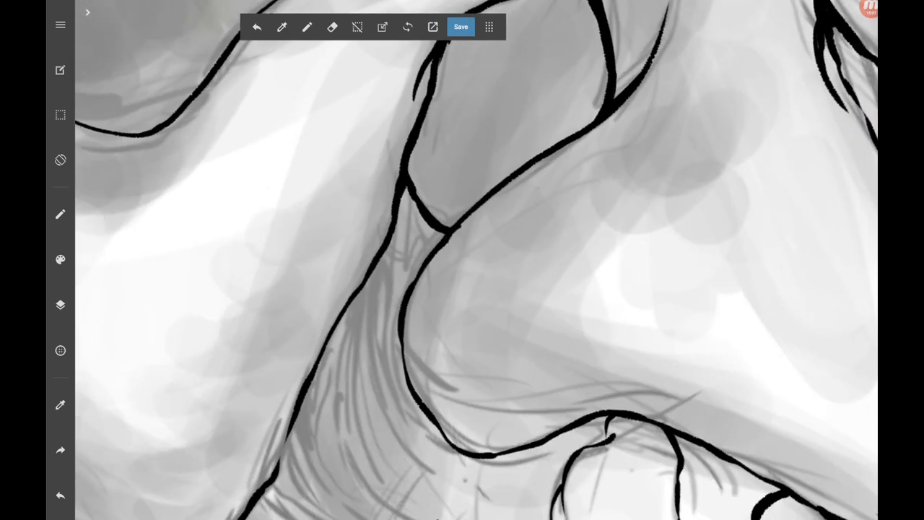
{"action": "left_click_drag", "start_coordinate": [433, 257], "coordinate": [402, 320]}
{"action": "left_click_drag", "start_coordinate": [413, 356], "coordinate": [455, 393]}
Re-ink the S-shaped contour and thicken the ink at the contour junction.
{"action": "scroll", "coordinate": [476, 260], "scroll_direction": "down", "scroll_amount": 3}
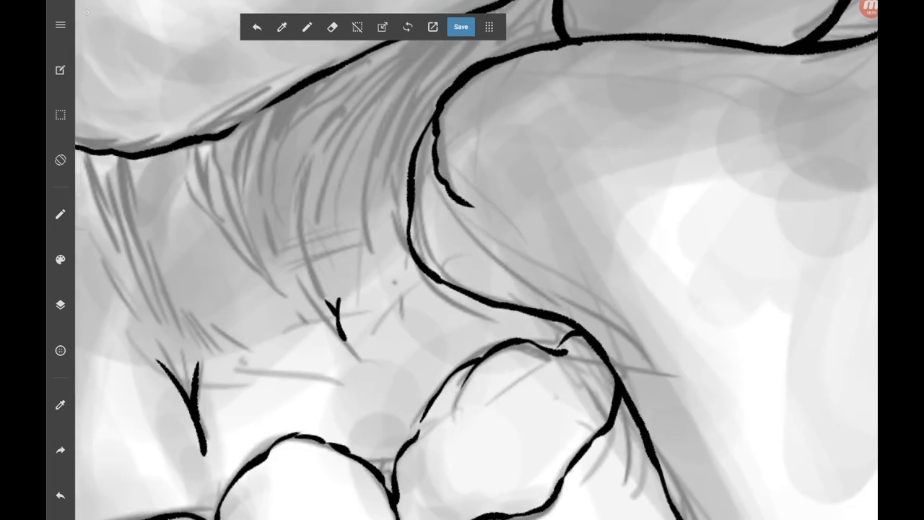
{"action": "mouse_move", "coordinate": [405, 203]}
{"action": "left_mouse_down"}
{"action": "mouse_move", "coordinate": [417, 260]}
{"action": "mouse_move", "coordinate": [541, 319]}
{"action": "left_mouse_up"}
{"action": "left_click_drag", "start_coordinate": [429, 279], "coordinate": [459, 294]}
{"action": "scroll", "coordinate": [476, 289], "scroll_direction": "down", "scroll_amount": 3}
{"action": "left_click_drag", "start_coordinate": [476, 110], "coordinate": [471, 136]}
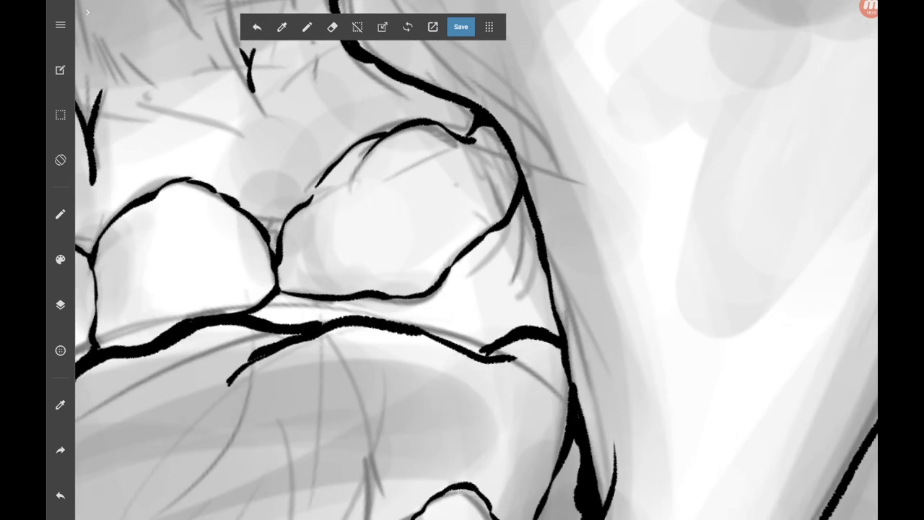
{"action": "mouse_move", "coordinate": [453, 102]}
{"action": "left_mouse_down"}
{"action": "mouse_move", "coordinate": [516, 209]}
{"action": "mouse_move", "coordinate": [566, 339]}
{"action": "left_mouse_up"}
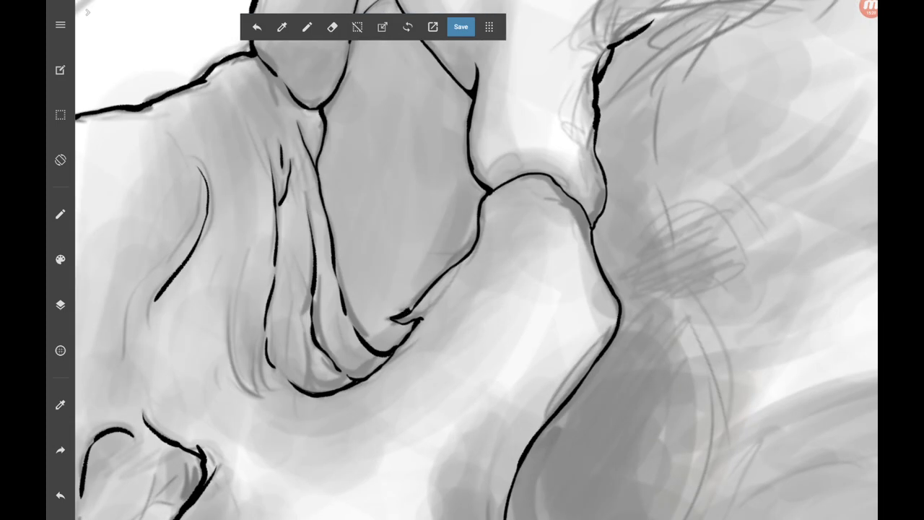
Ink the upward bone contours and start a solid black shadow along the cavity edge.
{"action": "mouse_move", "coordinate": [411, 309]}
{"action": "left_mouse_down"}
{"action": "mouse_move", "coordinate": [458, 261]}
{"action": "mouse_move", "coordinate": [477, 194]}
{"action": "left_mouse_up"}
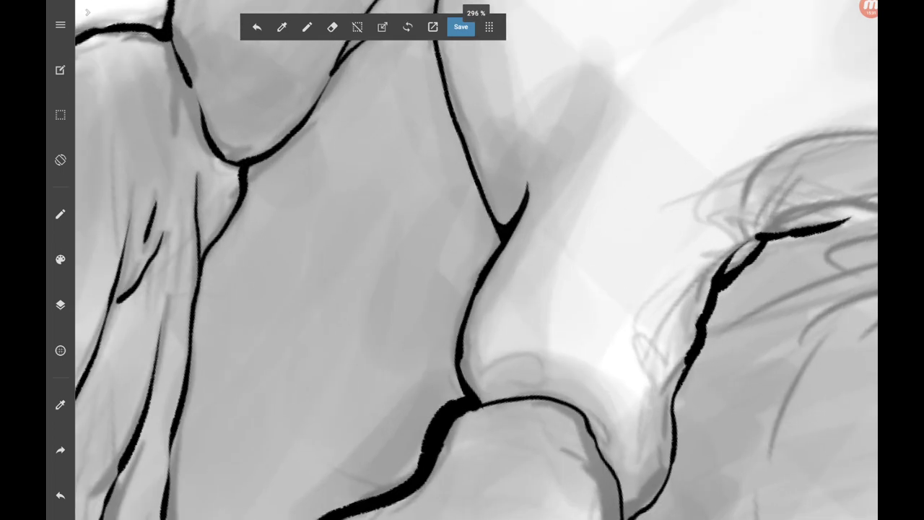
{"action": "left_click_drag", "start_coordinate": [339, 72], "coordinate": [293, 147]}
{"action": "mouse_move", "coordinate": [415, 210]}
{"action": "left_mouse_down"}
{"action": "mouse_move", "coordinate": [484, 151]}
{"action": "mouse_move", "coordinate": [411, 197]}
{"action": "left_mouse_up"}
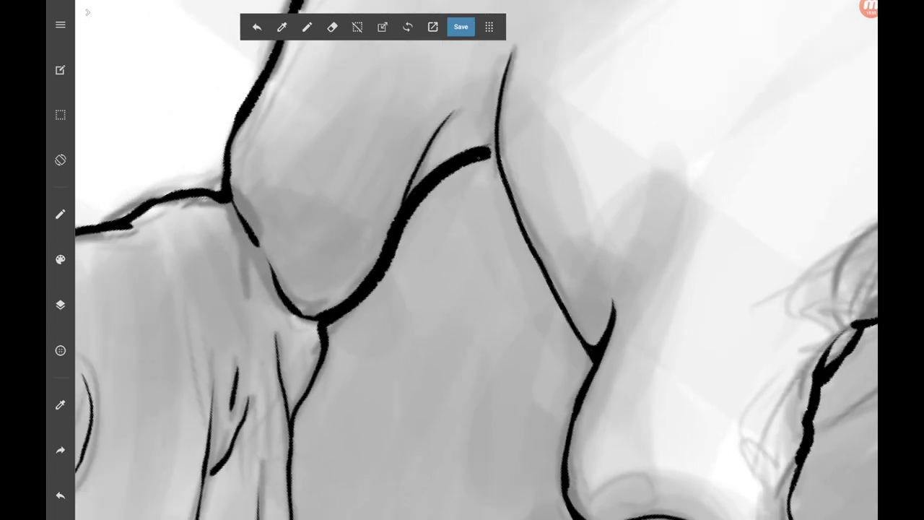
{"action": "left_click_drag", "start_coordinate": [480, 126], "coordinate": [534, 321]}
{"action": "left_click_drag", "start_coordinate": [490, 148], "coordinate": [570, 351]}
{"action": "left_click_drag", "start_coordinate": [501, 180], "coordinate": [581, 350]}
Extend the solid black shadow downward, filling in more of the gap.
{"action": "left_click_drag", "start_coordinate": [462, 260], "coordinate": [531, 220]}
{"action": "mouse_move", "coordinate": [545, 144]}
{"action": "left_mouse_down"}
{"action": "mouse_move", "coordinate": [524, 304]}
{"action": "mouse_move", "coordinate": [499, 332]}
{"action": "mouse_move", "coordinate": [462, 412]}
{"action": "left_mouse_up"}
{"action": "left_click_drag", "start_coordinate": [540, 278], "coordinate": [473, 372]}
{"action": "left_click_drag", "start_coordinate": [514, 304], "coordinate": [490, 229]}
{"action": "mouse_move", "coordinate": [542, 116]}
{"action": "left_mouse_down"}
{"action": "mouse_move", "coordinate": [491, 236]}
{"action": "mouse_move", "coordinate": [509, 238]}
{"action": "mouse_move", "coordinate": [514, 314]}
{"action": "left_mouse_up"}
Draw thin contour lines beside the shadow and cover its remaining light patches in black.
{"action": "mouse_move", "coordinate": [449, 158]}
{"action": "left_mouse_down"}
{"action": "mouse_move", "coordinate": [484, 245]}
{"action": "mouse_move", "coordinate": [499, 397]}
{"action": "left_mouse_up"}
{"action": "mouse_move", "coordinate": [497, 413]}
{"action": "left_mouse_down"}
{"action": "mouse_move", "coordinate": [494, 455]}
{"action": "mouse_move", "coordinate": [502, 431]}
{"action": "mouse_move", "coordinate": [466, 177]}
{"action": "mouse_move", "coordinate": [519, 293]}
{"action": "left_mouse_up"}
{"action": "mouse_move", "coordinate": [516, 238]}
{"action": "left_mouse_down"}
{"action": "mouse_move", "coordinate": [550, 286]}
{"action": "mouse_move", "coordinate": [505, 457]}
{"action": "mouse_move", "coordinate": [545, 415]}
{"action": "mouse_move", "coordinate": [578, 278]}
{"action": "mouse_move", "coordinate": [522, 365]}
{"action": "left_mouse_up"}
{"action": "left_click_drag", "start_coordinate": [517, 297], "coordinate": [514, 437]}
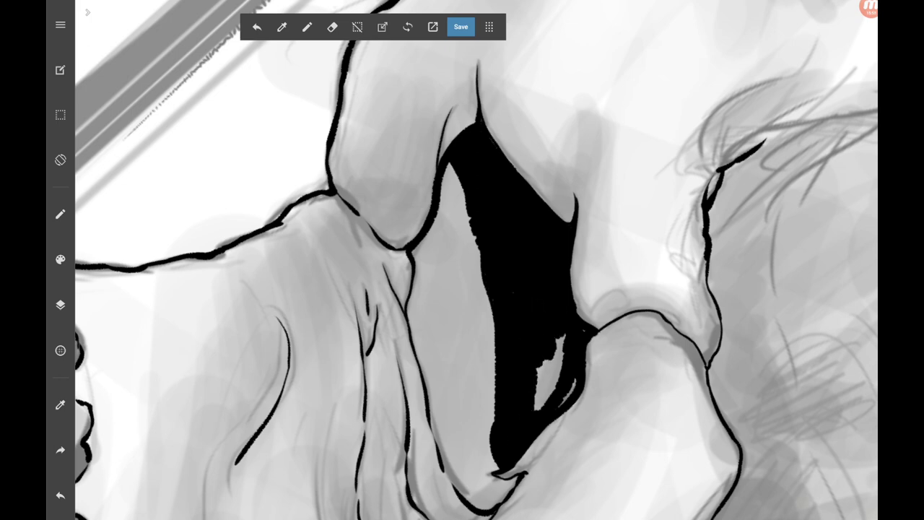
{"action": "left_click_drag", "start_coordinate": [562, 337], "coordinate": [538, 409]}
{"action": "scroll", "coordinate": [476, 289], "scroll_direction": "up", "scroll_amount": 3}
{"action": "mouse_move", "coordinate": [481, 338]}
{"action": "left_mouse_down"}
{"action": "mouse_move", "coordinate": [483, 366]}
{"action": "mouse_move", "coordinate": [466, 379]}
{"action": "mouse_move", "coordinate": [423, 366]}
{"action": "left_mouse_up"}
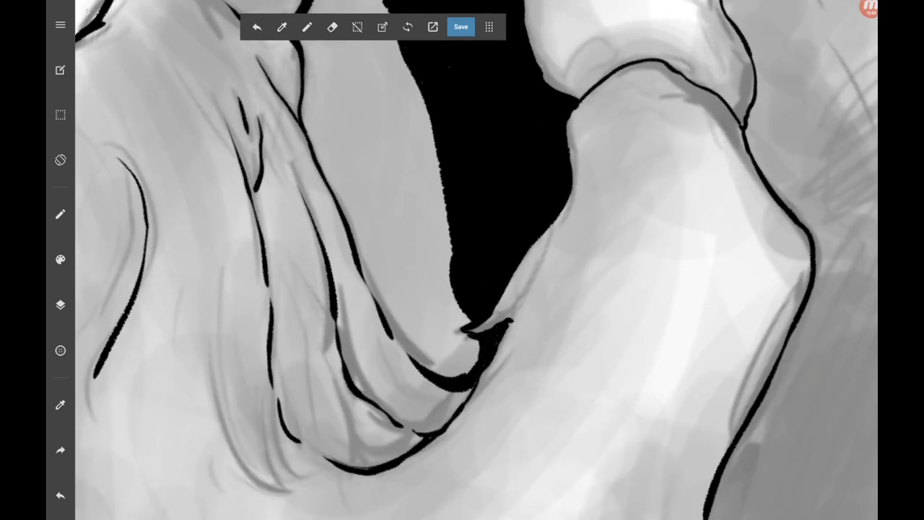
{"action": "scroll", "coordinate": [477, 260], "scroll_direction": "down", "scroll_amount": 2}
Ink the nose cavity's left edge and fill the cavity solid black.
{"action": "scroll", "coordinate": [476, 260], "scroll_direction": "down", "scroll_amount": 3}
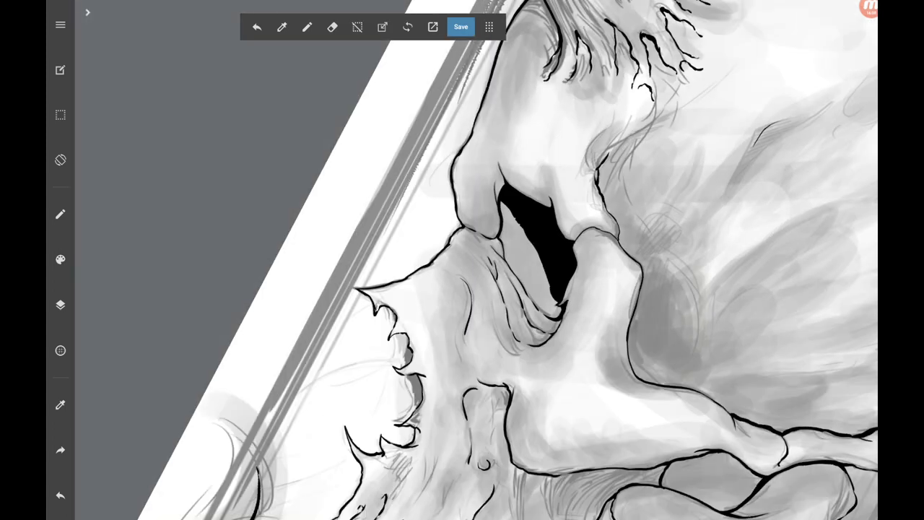
{"action": "scroll", "coordinate": [476, 260], "scroll_direction": "down", "scroll_amount": 3}
{"action": "scroll", "coordinate": [463, 260], "scroll_direction": "up", "scroll_amount": 5}
{"action": "mouse_move", "coordinate": [370, 333]}
{"action": "left_mouse_down"}
{"action": "mouse_move", "coordinate": [360, 197]}
{"action": "mouse_move", "coordinate": [376, 133]}
{"action": "left_mouse_up"}
{"action": "left_click_drag", "start_coordinate": [409, 79], "coordinate": [412, 173]}
{"action": "mouse_move", "coordinate": [419, 101]}
{"action": "left_mouse_down"}
{"action": "mouse_move", "coordinate": [403, 189]}
{"action": "mouse_move", "coordinate": [375, 168]}
{"action": "mouse_move", "coordinate": [389, 211]}
{"action": "mouse_move", "coordinate": [358, 172]}
{"action": "mouse_move", "coordinate": [353, 304]}
{"action": "mouse_move", "coordinate": [384, 333]}
{"action": "left_mouse_up"}
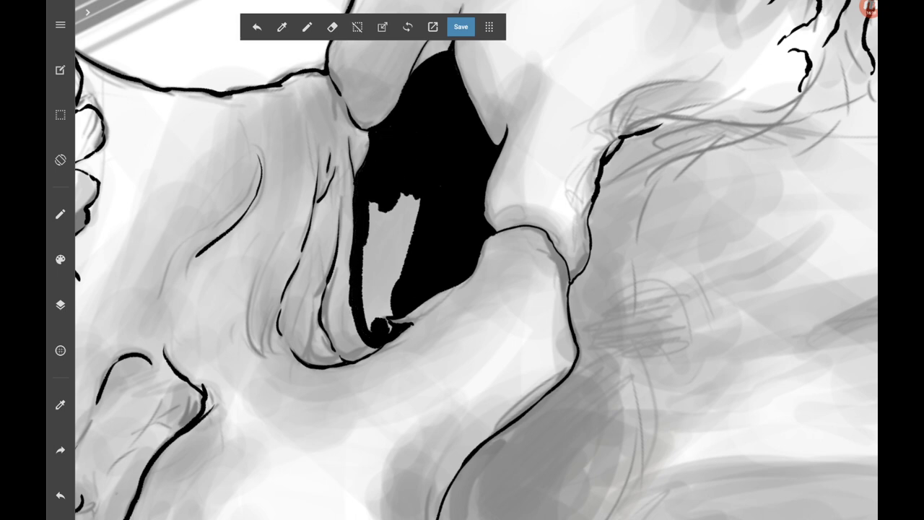
{"action": "left_click_drag", "start_coordinate": [390, 287], "coordinate": [380, 330]}
{"action": "left_click_drag", "start_coordinate": [413, 201], "coordinate": [391, 311]}
{"action": "left_click_drag", "start_coordinate": [382, 195], "coordinate": [369, 332]}
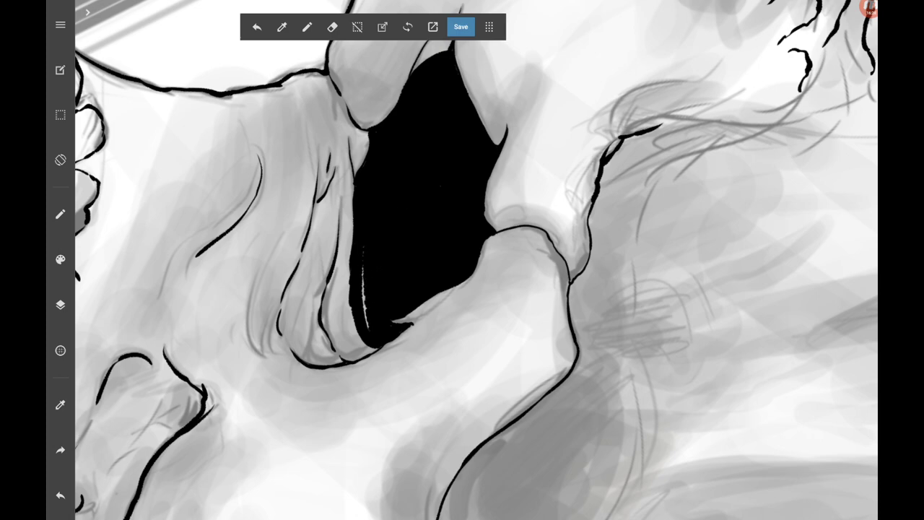
{"action": "left_click_drag", "start_coordinate": [365, 265], "coordinate": [365, 329]}
Rotate the view slightly and darken the nose-fold lines.
{"action": "scroll", "coordinate": [477, 260], "scroll_direction": "down", "scroll_amount": 3}
{"action": "left_click_drag", "start_coordinate": [477, 260], "coordinate": [491, 260]}
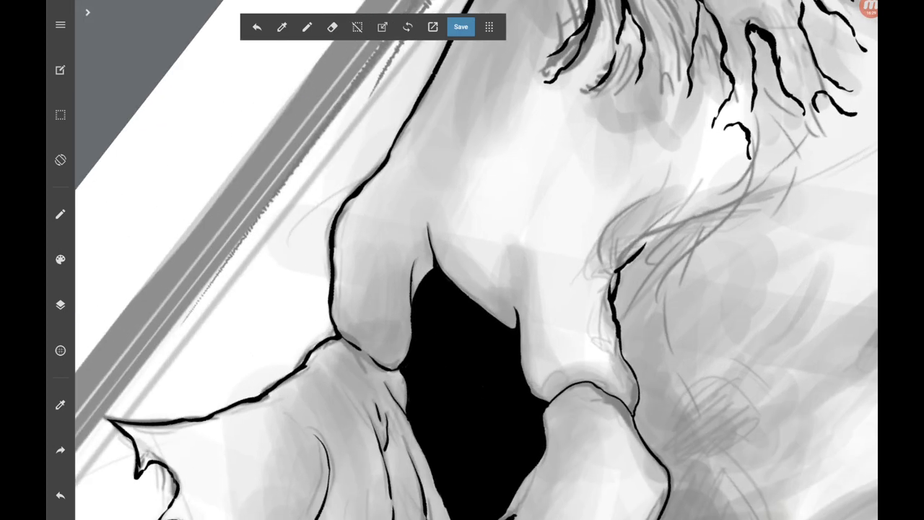
{"action": "scroll", "coordinate": [476, 260], "scroll_direction": "down", "scroll_amount": 3}
{"action": "scroll", "coordinate": [477, 260], "scroll_direction": "up", "scroll_amount": 5}
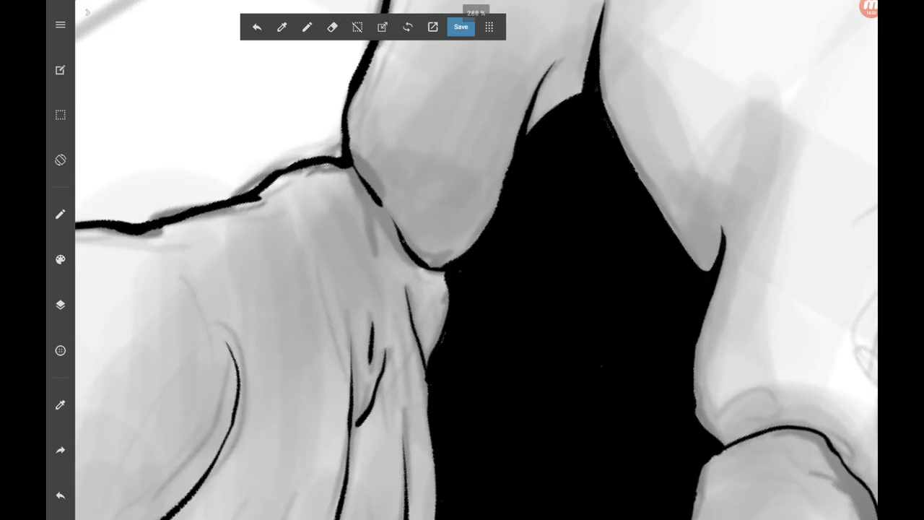
{"action": "left_click_drag", "start_coordinate": [405, 290], "coordinate": [431, 365]}
{"action": "scroll", "coordinate": [476, 260], "scroll_direction": "up", "scroll_amount": 3}
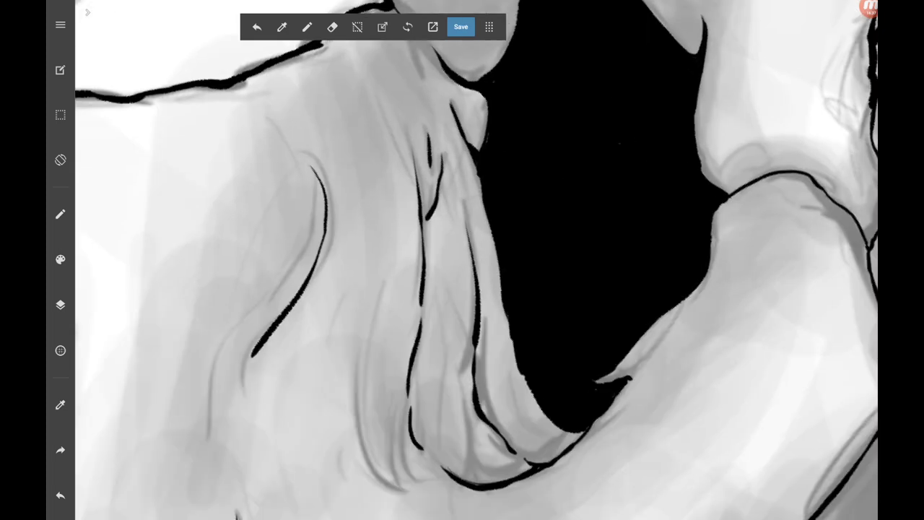
{"action": "left_click_drag", "start_coordinate": [426, 220], "coordinate": [422, 247]}
{"action": "scroll", "coordinate": [476, 260], "scroll_direction": "down", "scroll_amount": 2}
{"action": "scroll", "coordinate": [476, 260], "scroll_direction": "up", "scroll_amount": 3}
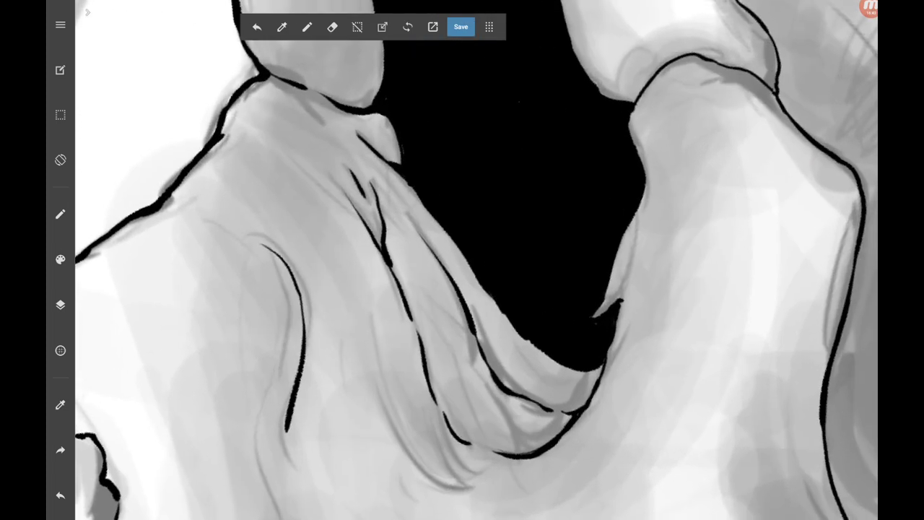
Add short black strokes along the lower fold edges.
{"action": "left_click_drag", "start_coordinate": [545, 409], "coordinate": [599, 379]}
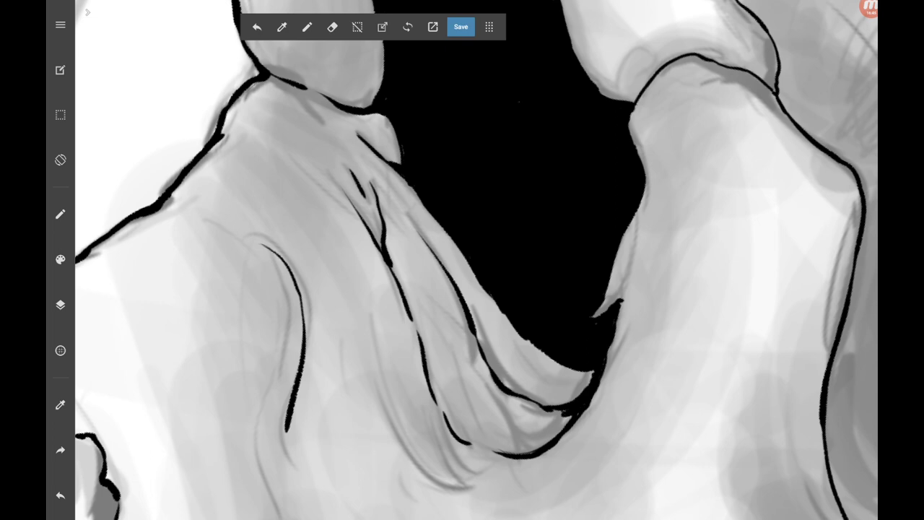
{"action": "left_click_drag", "start_coordinate": [479, 442], "coordinate": [524, 454]}
{"action": "left_click_drag", "start_coordinate": [361, 319], "coordinate": [423, 475]}
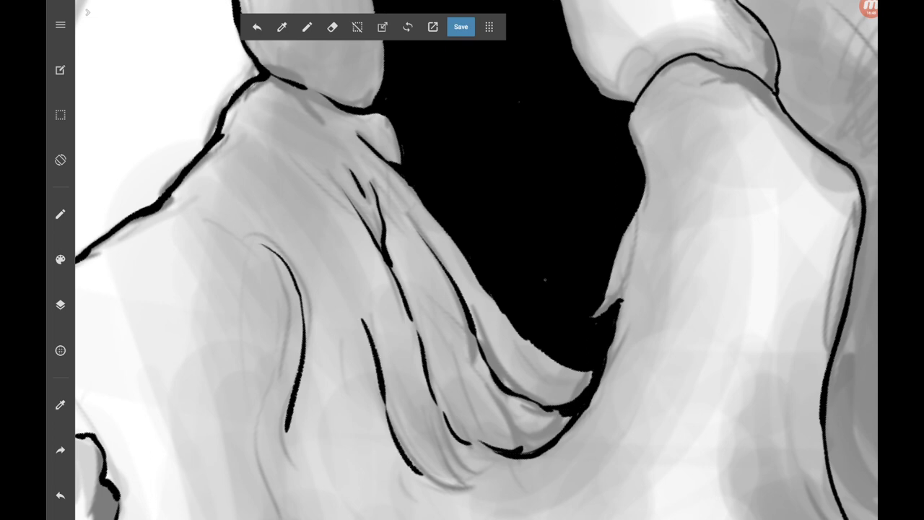
{"action": "scroll", "coordinate": [476, 260], "scroll_direction": "up", "scroll_amount": 3}
{"action": "scroll", "coordinate": [477, 260], "scroll_direction": "up", "scroll_amount": 2}
Ink and thicken the neck edge down through the lower neck contour.
{"action": "mouse_move", "coordinate": [428, 287]}
{"action": "left_mouse_down"}
{"action": "mouse_move", "coordinate": [532, 189]}
{"action": "mouse_move", "coordinate": [400, 330]}
{"action": "left_mouse_up"}
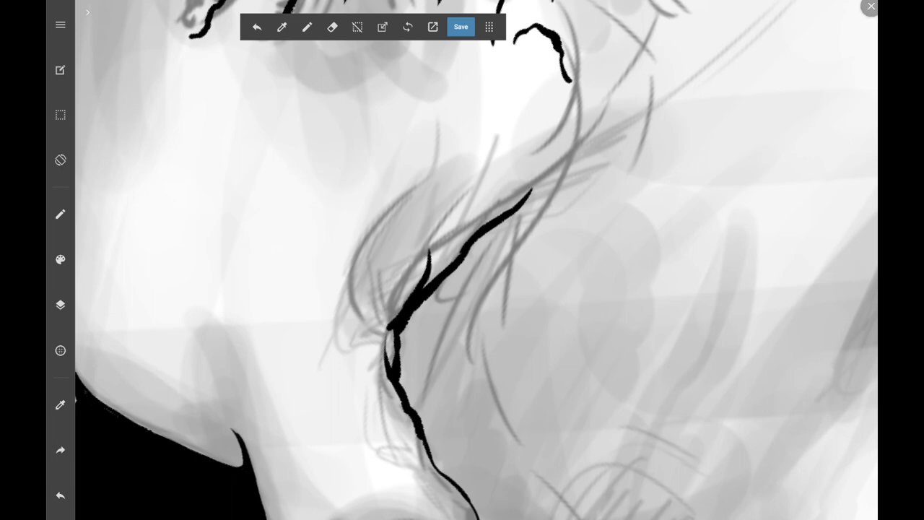
{"action": "mouse_move", "coordinate": [525, 196]}
{"action": "left_mouse_down"}
{"action": "mouse_move", "coordinate": [570, 153]}
{"action": "mouse_move", "coordinate": [516, 212]}
{"action": "left_mouse_up"}
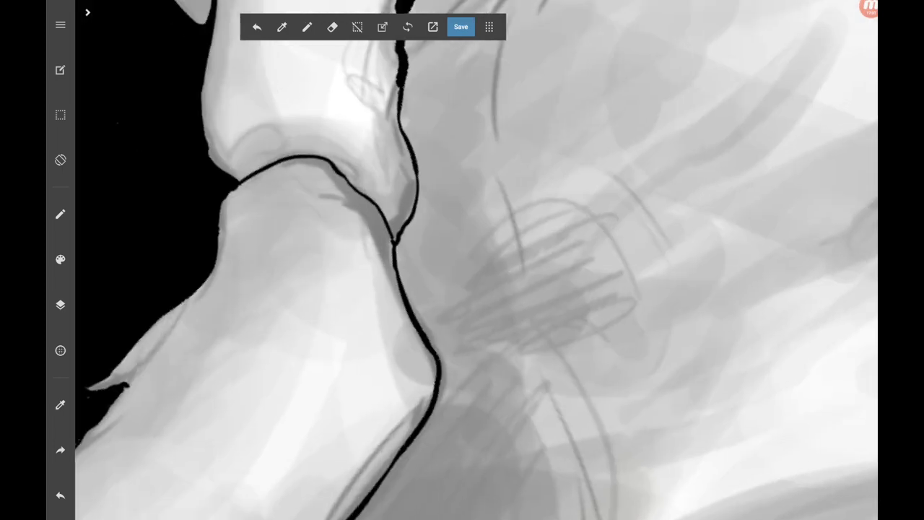
{"action": "mouse_move", "coordinate": [399, 84]}
{"action": "left_mouse_down"}
{"action": "mouse_move", "coordinate": [419, 161]}
{"action": "mouse_move", "coordinate": [397, 250]}
{"action": "mouse_move", "coordinate": [376, 206]}
{"action": "mouse_move", "coordinate": [425, 327]}
{"action": "left_mouse_up"}
{"action": "left_click_drag", "start_coordinate": [401, 244], "coordinate": [415, 338]}
{"action": "mouse_move", "coordinate": [416, 337]}
{"action": "left_mouse_down"}
{"action": "mouse_move", "coordinate": [412, 397]}
{"action": "mouse_move", "coordinate": [452, 433]}
{"action": "left_mouse_up"}
{"action": "mouse_move", "coordinate": [415, 412]}
{"action": "left_mouse_down"}
{"action": "mouse_move", "coordinate": [445, 432]}
{"action": "mouse_move", "coordinate": [404, 329]}
{"action": "mouse_move", "coordinate": [454, 246]}
{"action": "mouse_move", "coordinate": [428, 335]}
{"action": "mouse_move", "coordinate": [419, 310]}
{"action": "mouse_move", "coordinate": [414, 389]}
{"action": "mouse_move", "coordinate": [442, 426]}
{"action": "mouse_move", "coordinate": [422, 370]}
{"action": "mouse_move", "coordinate": [437, 409]}
{"action": "left_mouse_up"}
Thicken the contour above the dark shadow and ink along the shoulder contour.
{"action": "left_click_drag", "start_coordinate": [462, 361], "coordinate": [444, 379]}
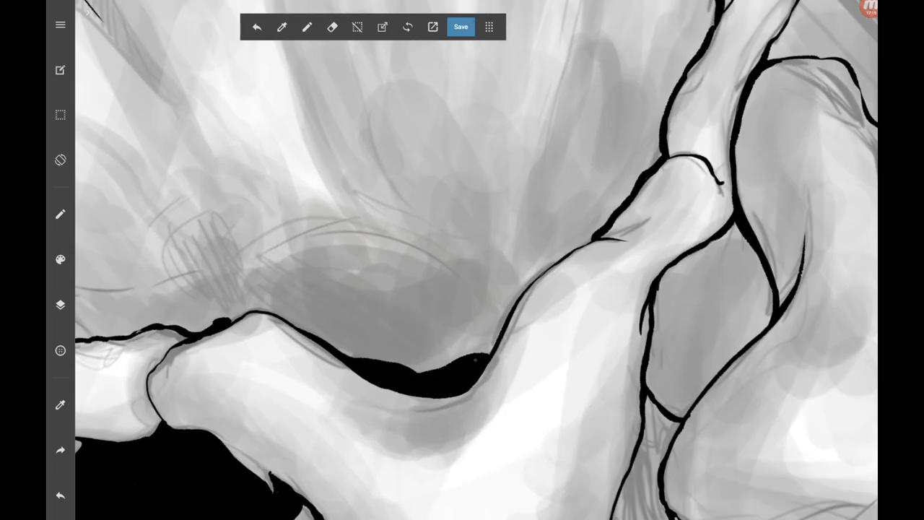
{"action": "mouse_move", "coordinate": [482, 353]}
{"action": "left_mouse_down"}
{"action": "mouse_move", "coordinate": [513, 305]}
{"action": "mouse_move", "coordinate": [505, 318]}
{"action": "mouse_move", "coordinate": [469, 253]}
{"action": "left_mouse_up"}
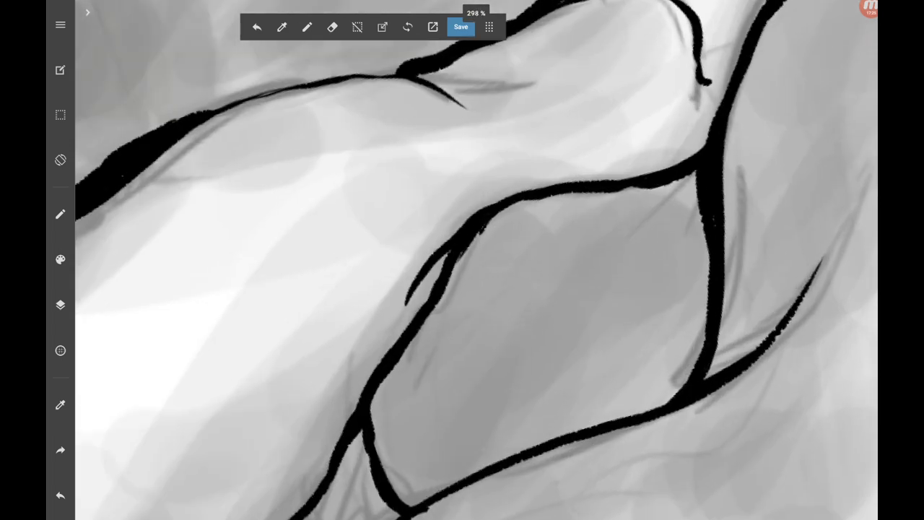
{"action": "mouse_move", "coordinate": [413, 296]}
{"action": "left_mouse_down"}
{"action": "mouse_move", "coordinate": [388, 321]}
{"action": "mouse_move", "coordinate": [494, 218]}
{"action": "left_mouse_up"}
{"action": "mouse_move", "coordinate": [453, 272]}
{"action": "left_mouse_down"}
{"action": "mouse_move", "coordinate": [556, 195]}
{"action": "mouse_move", "coordinate": [695, 173]}
{"action": "left_mouse_up"}
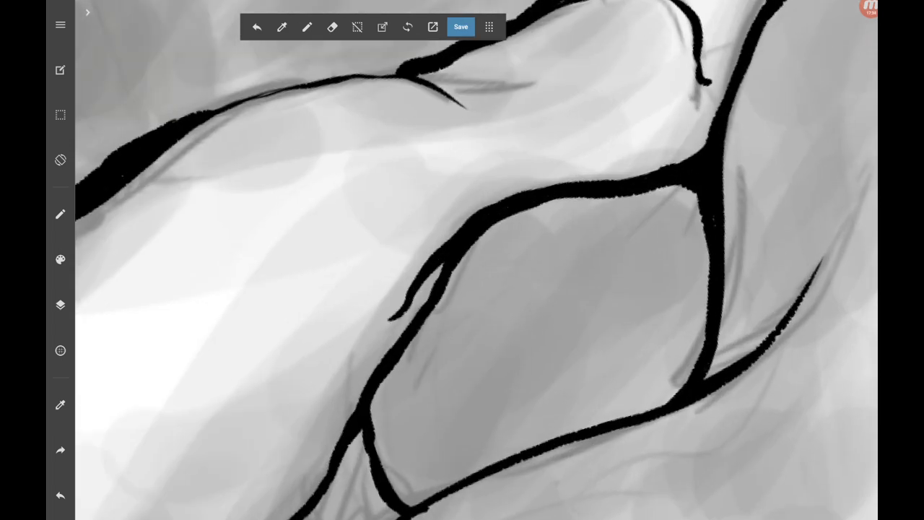
Ink a long tapered stroke joining the lower bone contour.
{"action": "left_click_drag", "start_coordinate": [506, 289], "coordinate": [440, 231]}
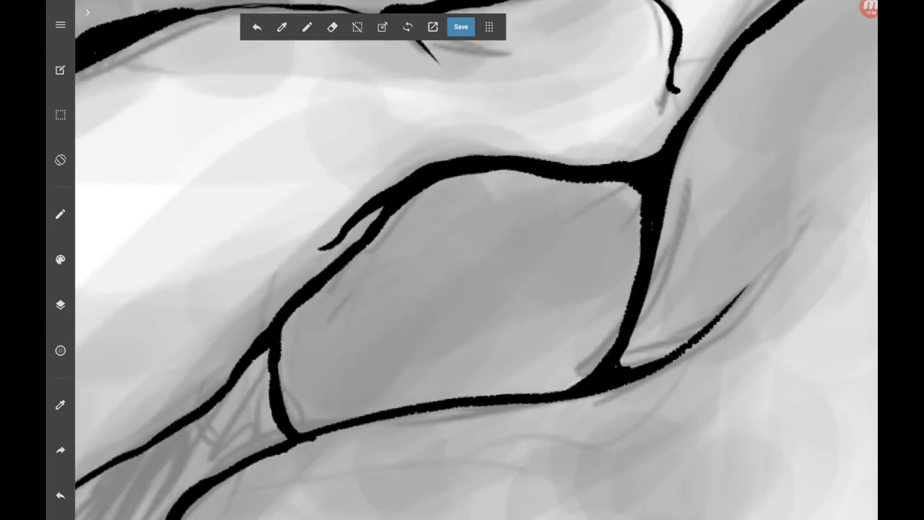
{"action": "left_click_drag", "start_coordinate": [790, 233], "coordinate": [726, 312]}
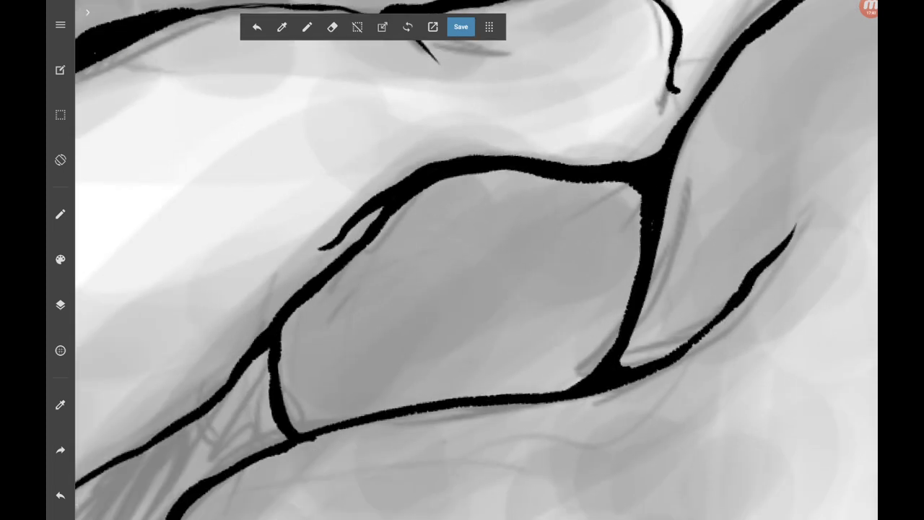
{"action": "scroll", "coordinate": [462, 289], "scroll_direction": "down", "scroll_amount": 5}
{"action": "scroll", "coordinate": [685, 253], "scroll_direction": "up", "scroll_amount": 5}
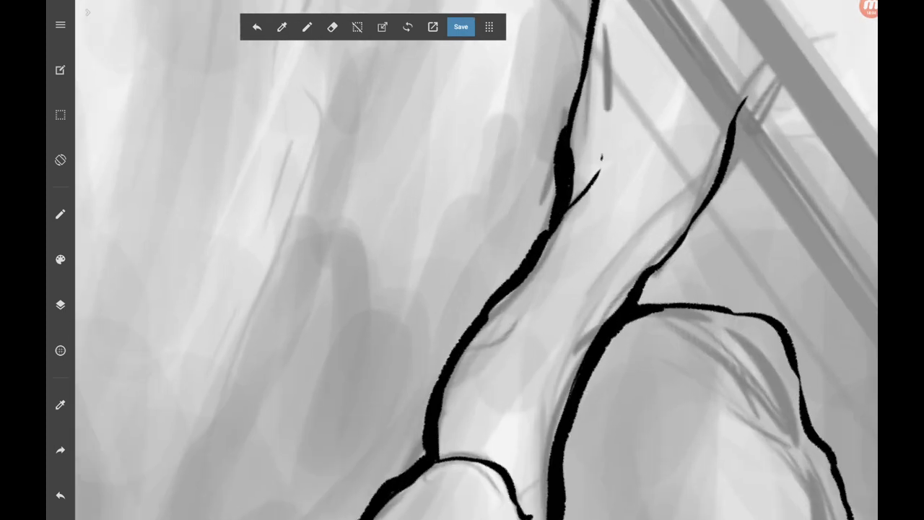
Add a small forked stroke, then ink and thicken long strokes down the neck and cheek edge.
{"action": "left_click_drag", "start_coordinate": [602, 158], "coordinate": [569, 205]}
{"action": "scroll", "coordinate": [462, 260], "scroll_direction": "down", "scroll_amount": 3}
{"action": "scroll", "coordinate": [375, 288], "scroll_direction": "up", "scroll_amount": 3}
{"action": "left_click_drag", "start_coordinate": [354, 256], "coordinate": [379, 331]}
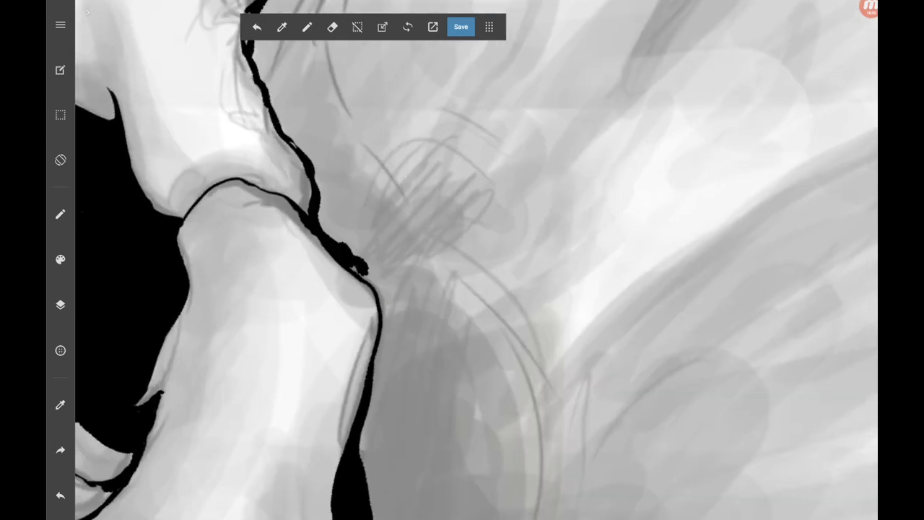
{"action": "scroll", "coordinate": [462, 260], "scroll_direction": "down", "scroll_amount": 3}
{"action": "scroll", "coordinate": [390, 260], "scroll_direction": "up", "scroll_amount": 3}
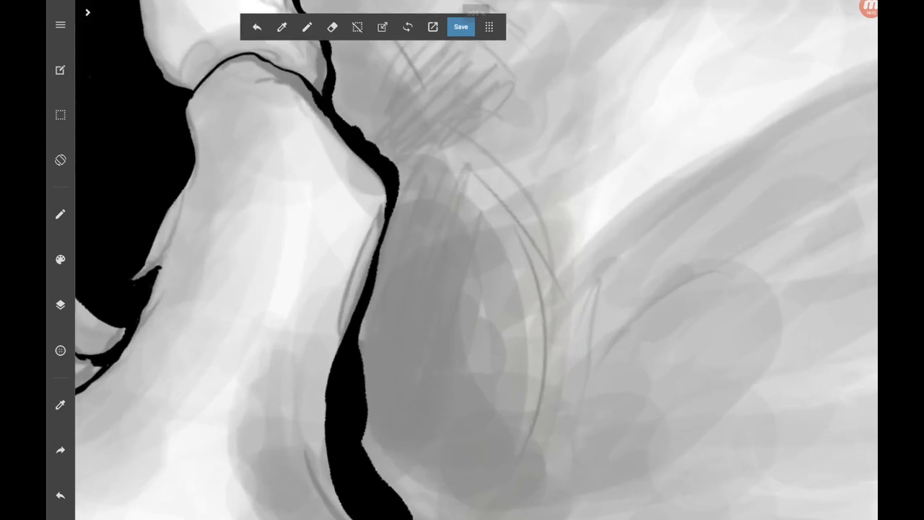
{"action": "mouse_move", "coordinate": [397, 206]}
{"action": "left_mouse_down"}
{"action": "mouse_move", "coordinate": [392, 286]}
{"action": "mouse_move", "coordinate": [361, 390]}
{"action": "left_mouse_up"}
{"action": "left_click_drag", "start_coordinate": [371, 350], "coordinate": [383, 263]}
{"action": "left_click_drag", "start_coordinate": [390, 325], "coordinate": [385, 217]}
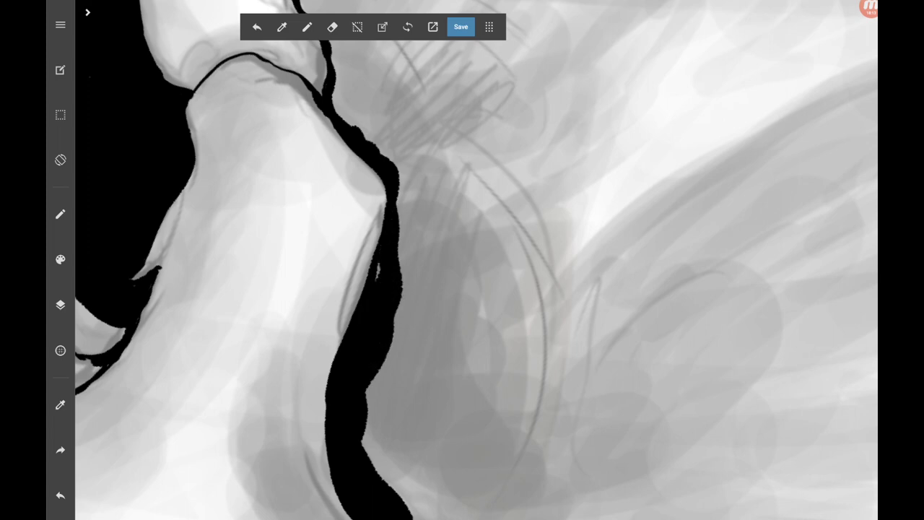
Add a small stroke beside the thick line and thicken the bottom curve.
{"action": "scroll", "coordinate": [462, 260], "scroll_direction": "down", "scroll_amount": 2}
{"action": "mouse_move", "coordinate": [434, 264]}
{"action": "left_mouse_down"}
{"action": "mouse_move", "coordinate": [477, 329]}
{"action": "mouse_move", "coordinate": [469, 318]}
{"action": "left_mouse_up"}
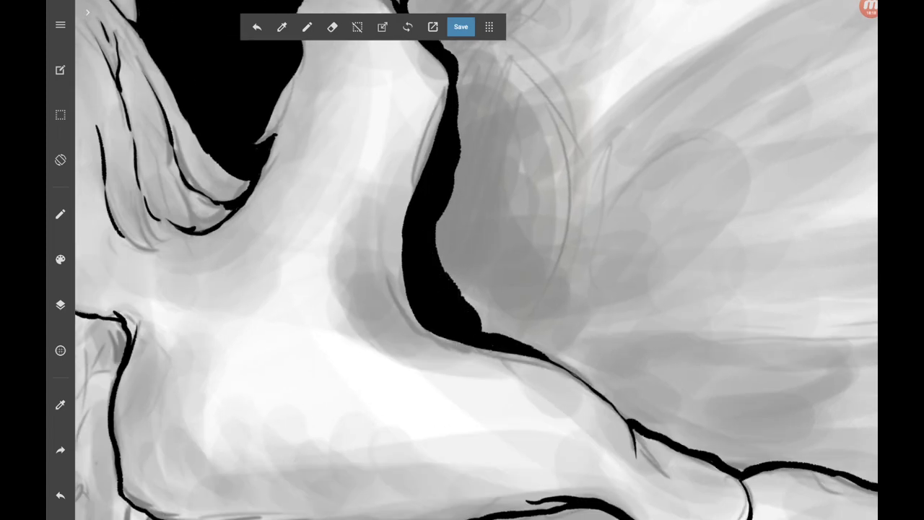
{"action": "scroll", "coordinate": [462, 260], "scroll_direction": "down", "scroll_amount": 3}
{"action": "scroll", "coordinate": [463, 260], "scroll_direction": "up", "scroll_amount": 3}
{"action": "left_click_drag", "start_coordinate": [406, 340], "coordinate": [461, 331]}
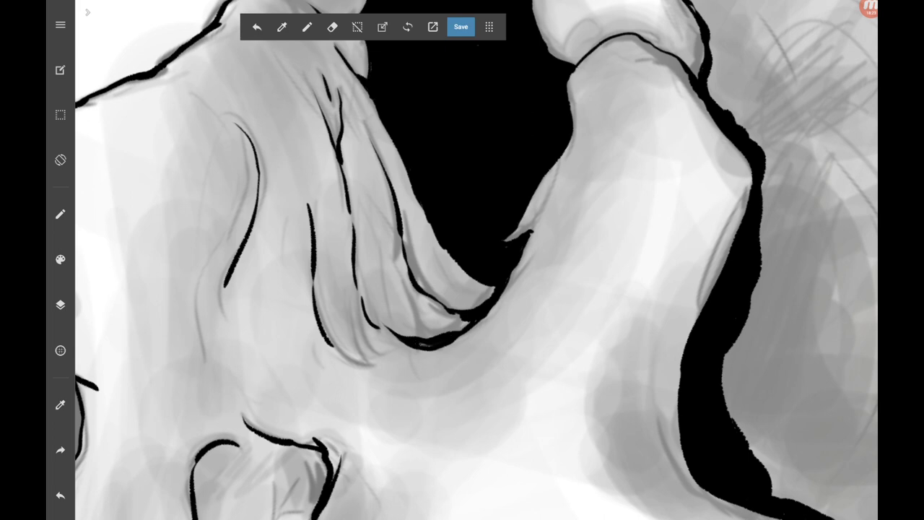
{"action": "mouse_move", "coordinate": [426, 296]}
{"action": "left_mouse_down"}
{"action": "mouse_move", "coordinate": [459, 309]}
{"action": "mouse_move", "coordinate": [491, 295]}
{"action": "left_mouse_up"}
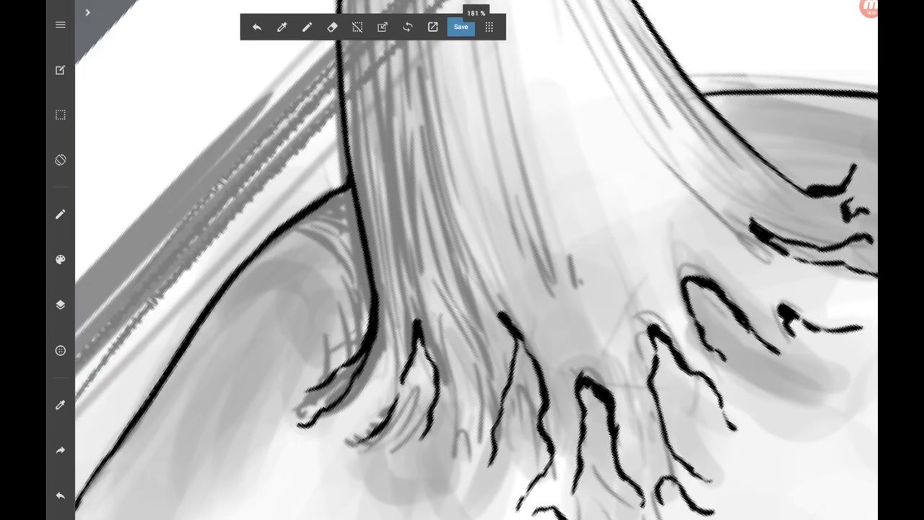
Ink the hair bundle's left edge and a thick contour line ending in a dark blob.
{"action": "mouse_move", "coordinate": [370, 317]}
{"action": "left_mouse_down"}
{"action": "mouse_move", "coordinate": [357, 240]}
{"action": "mouse_move", "coordinate": [335, 195]}
{"action": "left_mouse_up"}
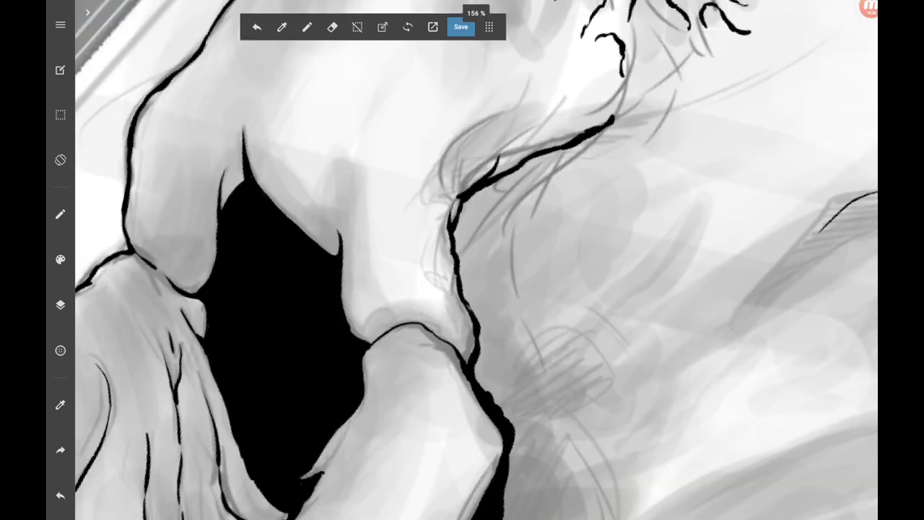
{"action": "mouse_move", "coordinate": [449, 203]}
{"action": "left_mouse_down"}
{"action": "mouse_move", "coordinate": [466, 289]}
{"action": "mouse_move", "coordinate": [505, 364]}
{"action": "mouse_move", "coordinate": [496, 407]}
{"action": "left_mouse_up"}
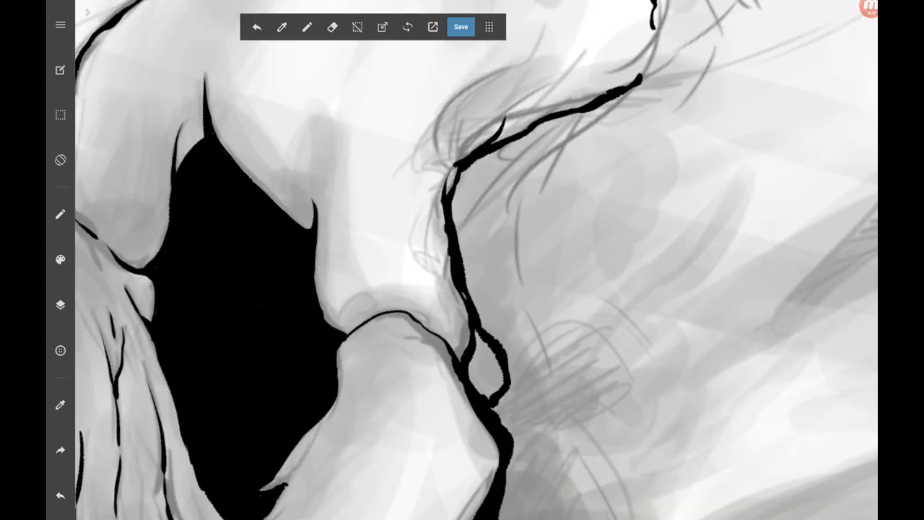
{"action": "left_click_drag", "start_coordinate": [476, 331], "coordinate": [491, 397]}
{"action": "left_click_drag", "start_coordinate": [494, 343], "coordinate": [497, 408]}
{"action": "scroll", "coordinate": [477, 260], "scroll_direction": "down", "scroll_amount": 3}
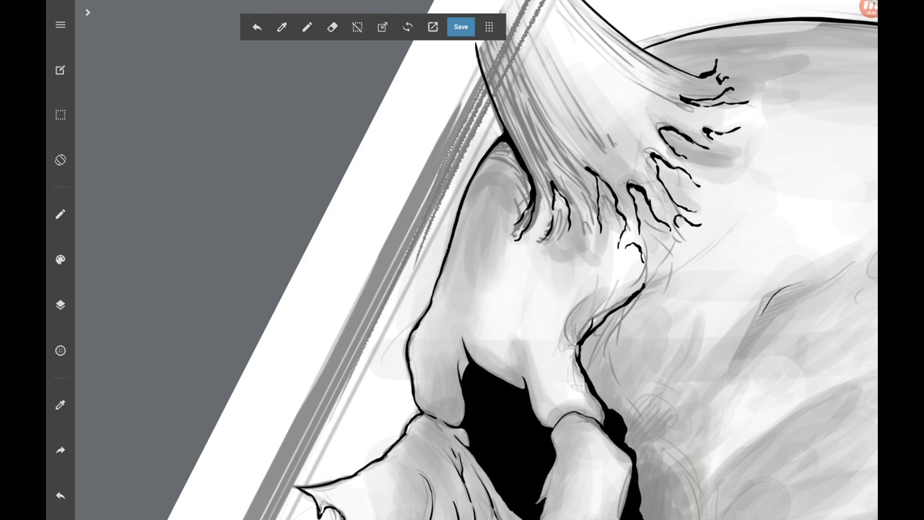
{"action": "scroll", "coordinate": [477, 260], "scroll_direction": "up", "scroll_amount": 3}
Add weight to the contour beneath the hair strands with thick strokes and a small loop.
{"action": "mouse_move", "coordinate": [412, 208]}
{"action": "left_mouse_down"}
{"action": "mouse_move", "coordinate": [435, 243]}
{"action": "mouse_move", "coordinate": [431, 257]}
{"action": "left_mouse_up"}
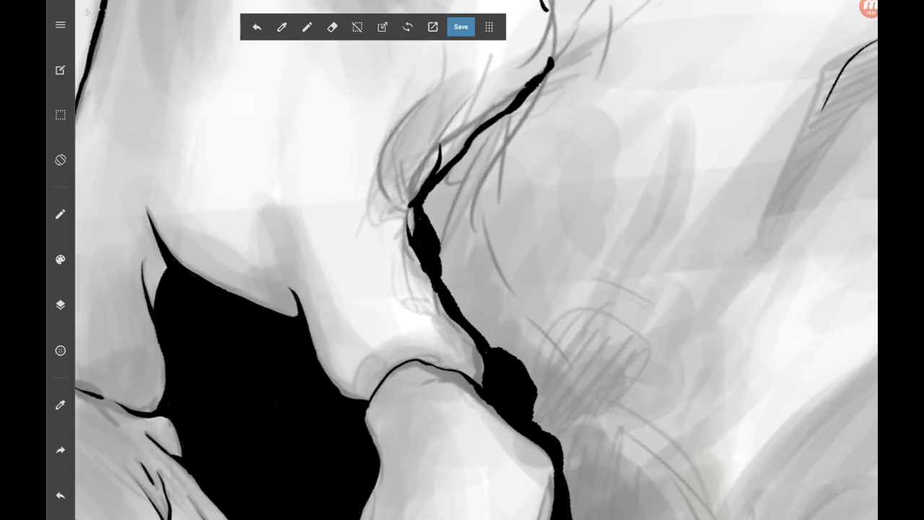
{"action": "left_click_drag", "start_coordinate": [429, 210], "coordinate": [435, 229]}
{"action": "left_click_drag", "start_coordinate": [433, 189], "coordinate": [427, 218]}
{"action": "scroll", "coordinate": [477, 260], "scroll_direction": "down", "scroll_amount": 3}
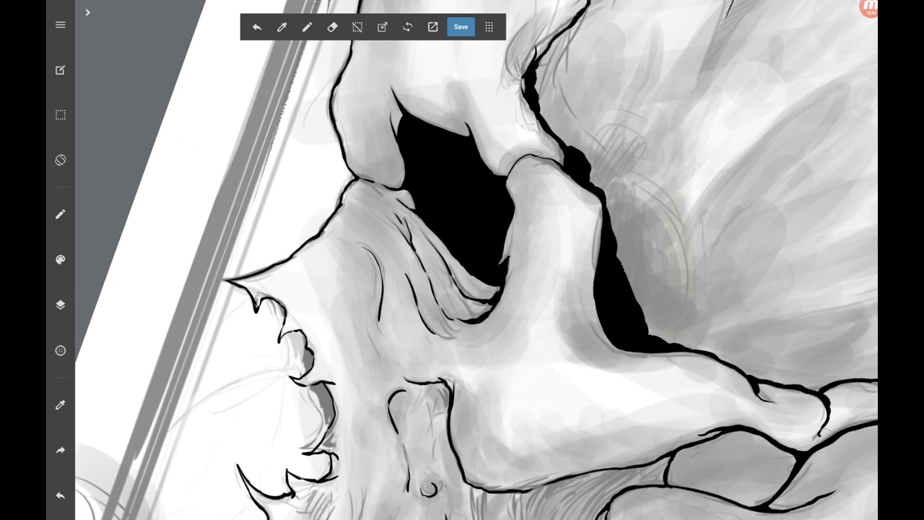
{"action": "scroll", "coordinate": [462, 260], "scroll_direction": "up", "scroll_amount": 3}
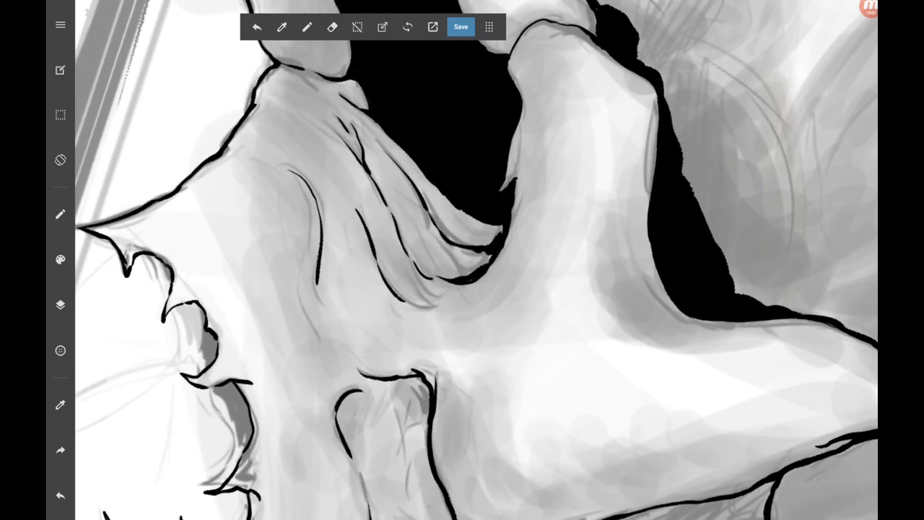
{"action": "scroll", "coordinate": [476, 260], "scroll_direction": "right", "scroll_amount": 2}
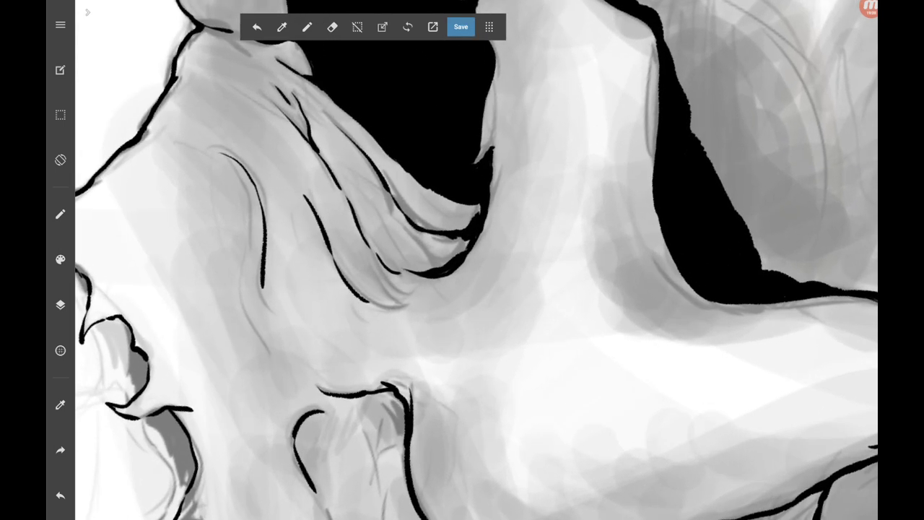
{"action": "scroll", "coordinate": [476, 260], "scroll_direction": "down", "scroll_amount": 3}
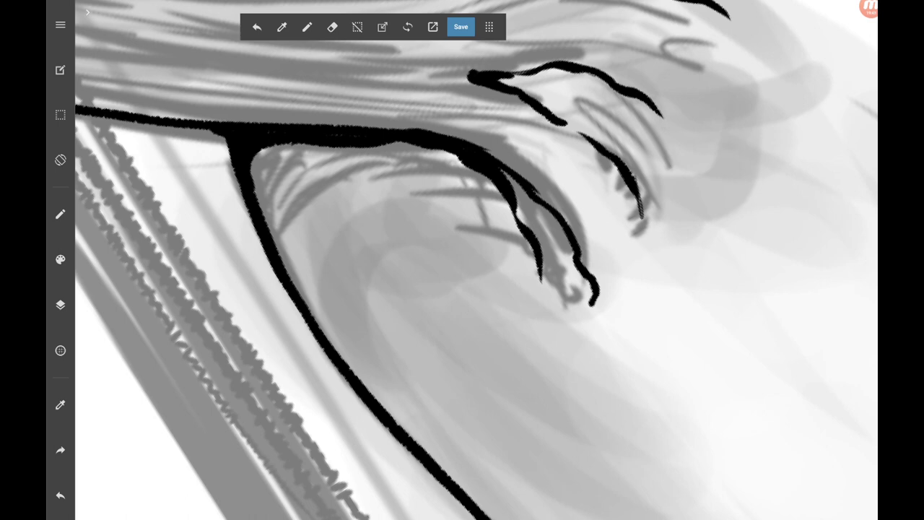
Fill the eye corner with curved diagonal black hatch lines.
{"action": "mouse_move", "coordinate": [254, 192]}
{"action": "left_mouse_down"}
{"action": "mouse_move", "coordinate": [298, 143]}
{"action": "mouse_move", "coordinate": [281, 164]}
{"action": "mouse_move", "coordinate": [311, 145]}
{"action": "left_mouse_up"}
{"action": "mouse_move", "coordinate": [261, 217]}
{"action": "left_mouse_down"}
{"action": "mouse_move", "coordinate": [323, 145]}
{"action": "mouse_move", "coordinate": [284, 189]}
{"action": "mouse_move", "coordinate": [340, 147]}
{"action": "left_mouse_up"}
{"action": "left_click_drag", "start_coordinate": [271, 240], "coordinate": [293, 198]}
{"action": "left_click_drag", "start_coordinate": [293, 196], "coordinate": [366, 148]}
{"action": "mouse_move", "coordinate": [277, 257]}
{"action": "left_mouse_down"}
{"action": "mouse_move", "coordinate": [288, 231]}
{"action": "mouse_move", "coordinate": [374, 147]}
{"action": "mouse_move", "coordinate": [296, 240]}
{"action": "mouse_move", "coordinate": [394, 143]}
{"action": "left_mouse_up"}
{"action": "mouse_move", "coordinate": [290, 282]}
{"action": "left_mouse_down"}
{"action": "mouse_move", "coordinate": [299, 254]}
{"action": "mouse_move", "coordinate": [375, 162]}
{"action": "mouse_move", "coordinate": [415, 141]}
{"action": "left_mouse_up"}
{"action": "scroll", "coordinate": [476, 260], "scroll_direction": "down", "scroll_amount": 3}
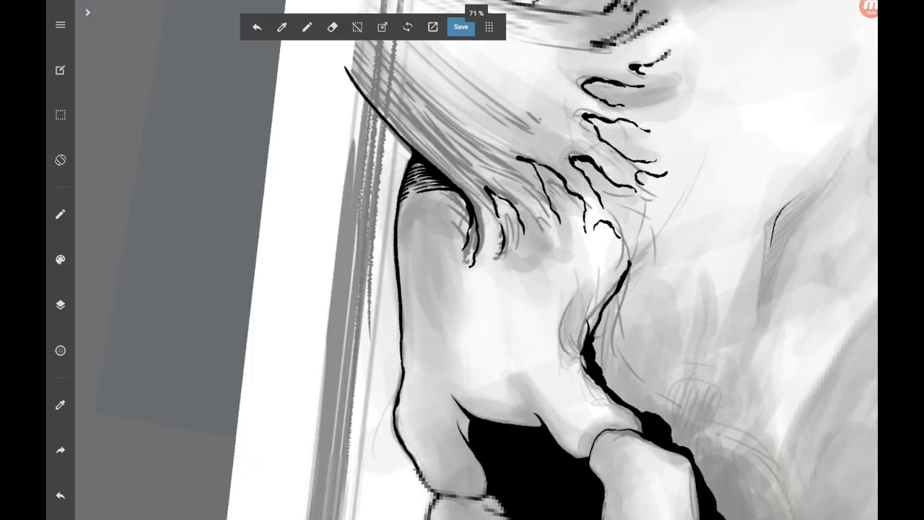
{"action": "scroll", "coordinate": [477, 260], "scroll_direction": "up", "scroll_amount": 5}
Add diagonal hatching to the lower corner, with short strokes trailing down to the tip.
{"action": "left_click_drag", "start_coordinate": [409, 212], "coordinate": [442, 238]}
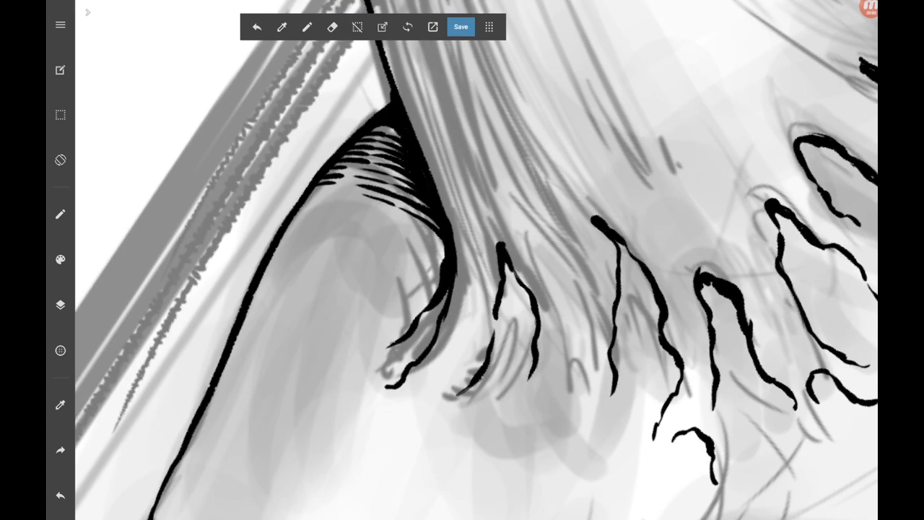
{"action": "left_click_drag", "start_coordinate": [368, 205], "coordinate": [445, 252]}
{"action": "left_click_drag", "start_coordinate": [377, 219], "coordinate": [442, 272]}
{"action": "left_click_drag", "start_coordinate": [387, 240], "coordinate": [410, 256]}
{"action": "mouse_move", "coordinate": [410, 254]}
{"action": "left_mouse_down"}
{"action": "mouse_move", "coordinate": [439, 285]}
{"action": "mouse_move", "coordinate": [420, 329]}
{"action": "mouse_move", "coordinate": [393, 339]}
{"action": "left_mouse_up"}
{"action": "mouse_move", "coordinate": [398, 331]}
{"action": "left_mouse_down"}
{"action": "mouse_move", "coordinate": [371, 350]}
{"action": "mouse_move", "coordinate": [404, 341]}
{"action": "left_mouse_up"}
{"action": "scroll", "coordinate": [477, 289], "scroll_direction": "down", "scroll_amount": 2}
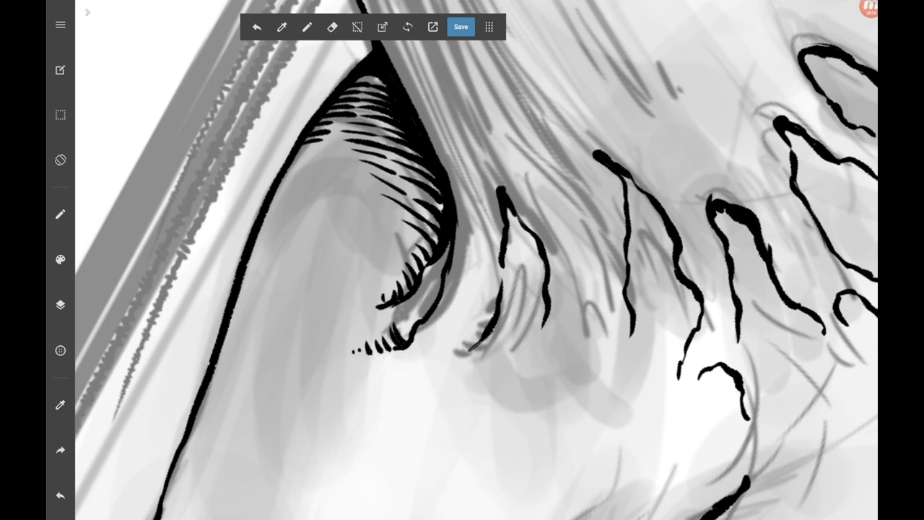
Shade the lower lashes with three short parallel hatch strokes.
{"action": "left_click_drag", "start_coordinate": [419, 309], "coordinate": [431, 298]}
{"action": "left_click_drag", "start_coordinate": [423, 303], "coordinate": [437, 293]}
{"action": "left_click_drag", "start_coordinate": [429, 291], "coordinate": [443, 281]}
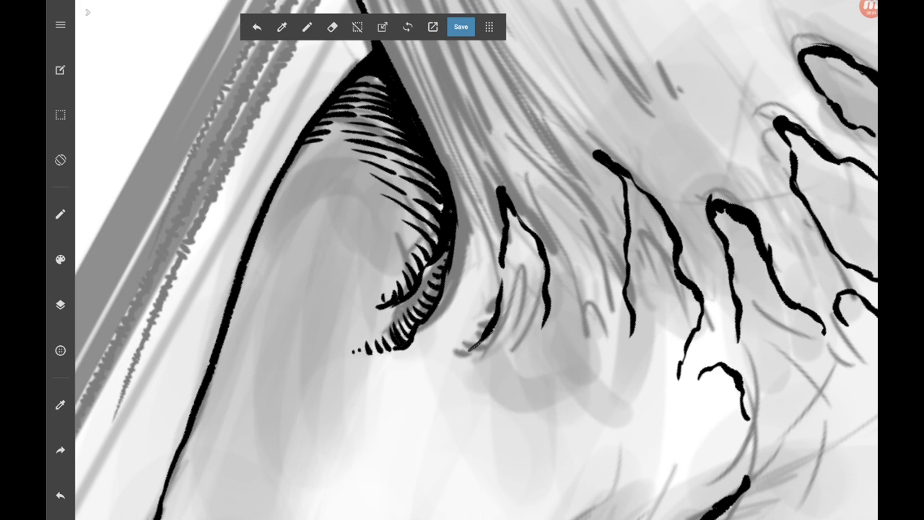
{"action": "scroll", "coordinate": [477, 260], "scroll_direction": "down", "scroll_amount": 5}
{"action": "scroll", "coordinate": [477, 260], "scroll_direction": "up", "scroll_amount": 2}
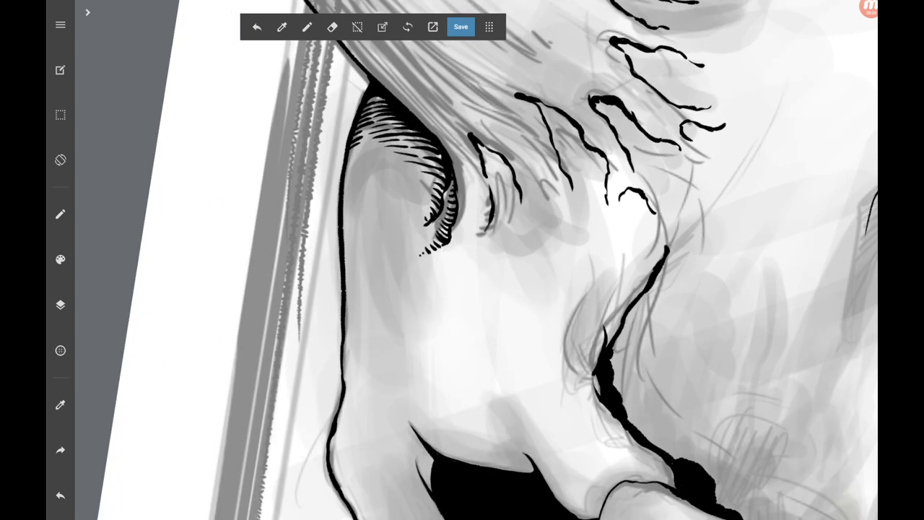
{"action": "scroll", "coordinate": [625, 189], "scroll_direction": "up", "scroll_amount": 3}
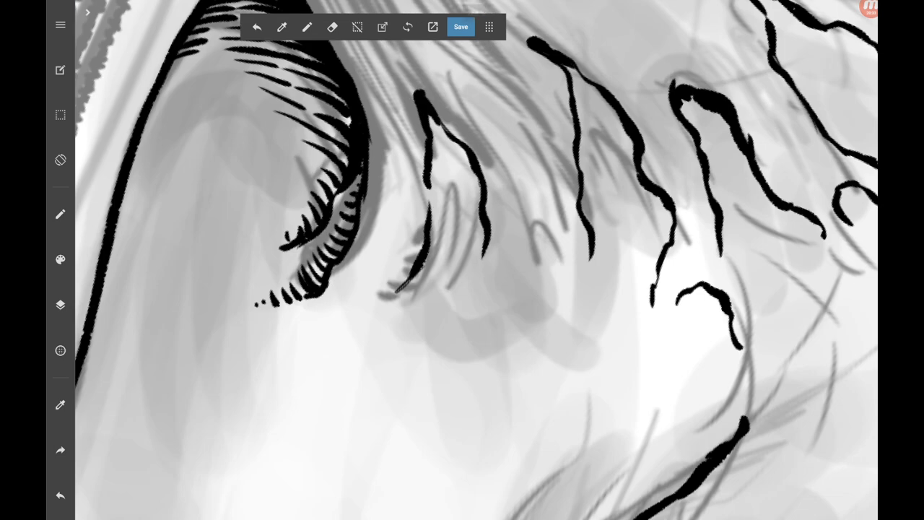
Hatch the upper hair-strand wedge with diagonal lines from top down to its tip.
{"action": "left_click_drag", "start_coordinate": [434, 138], "coordinate": [445, 128]}
{"action": "mouse_move", "coordinate": [433, 152]}
{"action": "left_mouse_down"}
{"action": "mouse_move", "coordinate": [450, 134]}
{"action": "mouse_move", "coordinate": [459, 140]}
{"action": "left_mouse_up"}
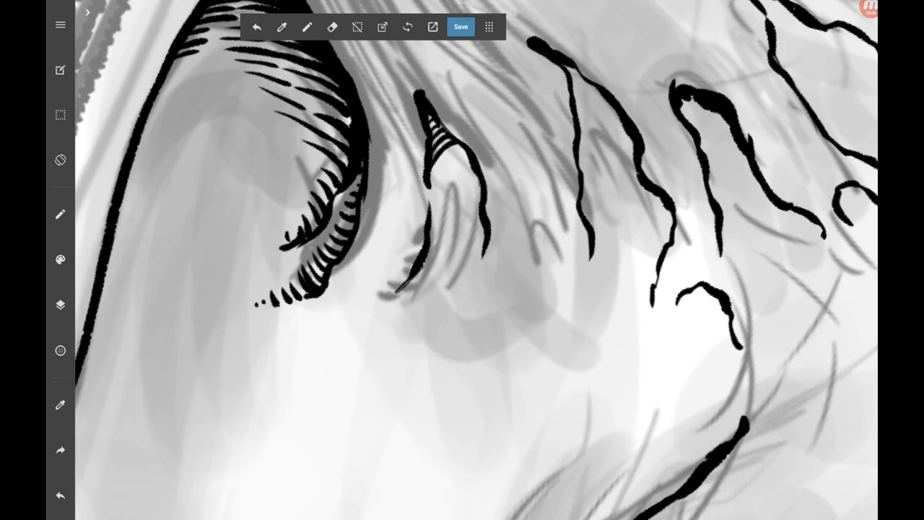
{"action": "mouse_move", "coordinate": [430, 179]}
{"action": "left_mouse_down"}
{"action": "mouse_move", "coordinate": [466, 148]}
{"action": "mouse_move", "coordinate": [450, 163]}
{"action": "left_mouse_up"}
{"action": "left_click_drag", "start_coordinate": [445, 170], "coordinate": [469, 151]}
{"action": "mouse_move", "coordinate": [429, 205]}
{"action": "left_mouse_down"}
{"action": "mouse_move", "coordinate": [469, 161]}
{"action": "mouse_move", "coordinate": [472, 170]}
{"action": "left_mouse_up"}
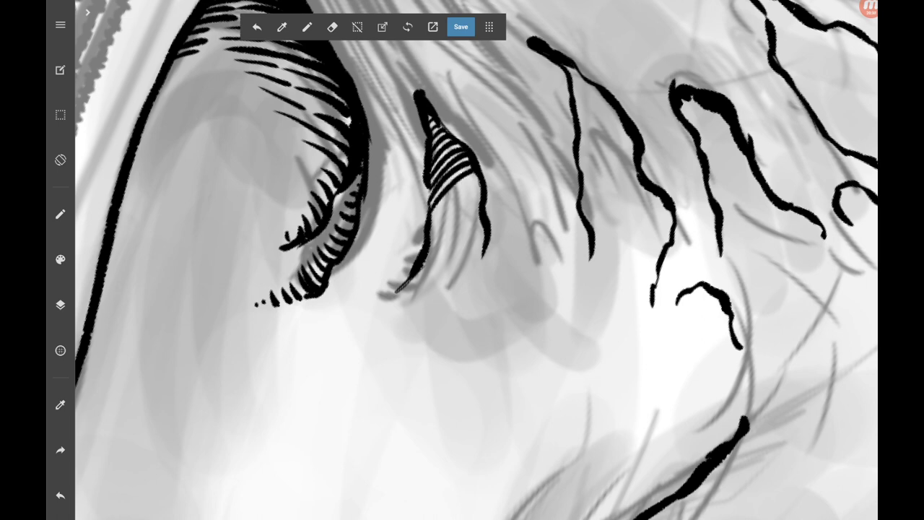
{"action": "mouse_move", "coordinate": [432, 221]}
{"action": "left_mouse_down"}
{"action": "mouse_move", "coordinate": [478, 177]}
{"action": "mouse_move", "coordinate": [481, 185]}
{"action": "left_mouse_up"}
{"action": "left_click_drag", "start_coordinate": [430, 241], "coordinate": [481, 192]}
{"action": "left_click_drag", "start_coordinate": [423, 264], "coordinate": [480, 208]}
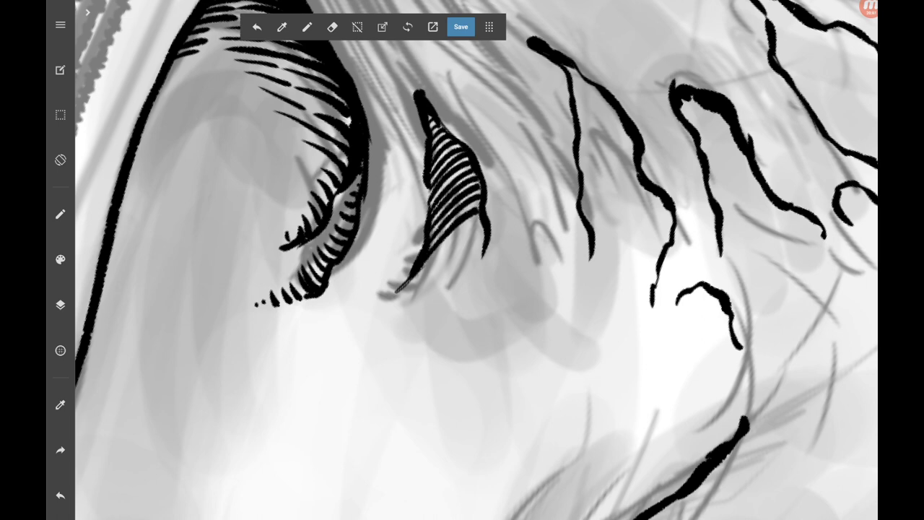
{"action": "left_click_drag", "start_coordinate": [403, 295], "coordinate": [469, 224]}
{"action": "left_click_drag", "start_coordinate": [465, 230], "coordinate": [481, 215]}
{"action": "scroll", "coordinate": [462, 260], "scroll_direction": "down", "scroll_amount": 3}
Add hatch lines and short dashes to the lower wedge, plus a small diagonal stroke below.
{"action": "left_click_drag", "start_coordinate": [448, 186], "coordinate": [475, 158]}
{"action": "left_click_drag", "start_coordinate": [444, 206], "coordinate": [476, 170]}
{"action": "mouse_move", "coordinate": [446, 218]}
{"action": "left_mouse_down"}
{"action": "mouse_move", "coordinate": [480, 185]}
{"action": "mouse_move", "coordinate": [478, 204]}
{"action": "left_mouse_up"}
{"action": "left_click_drag", "start_coordinate": [461, 238], "coordinate": [477, 219]}
{"action": "left_click_drag", "start_coordinate": [377, 286], "coordinate": [398, 263]}
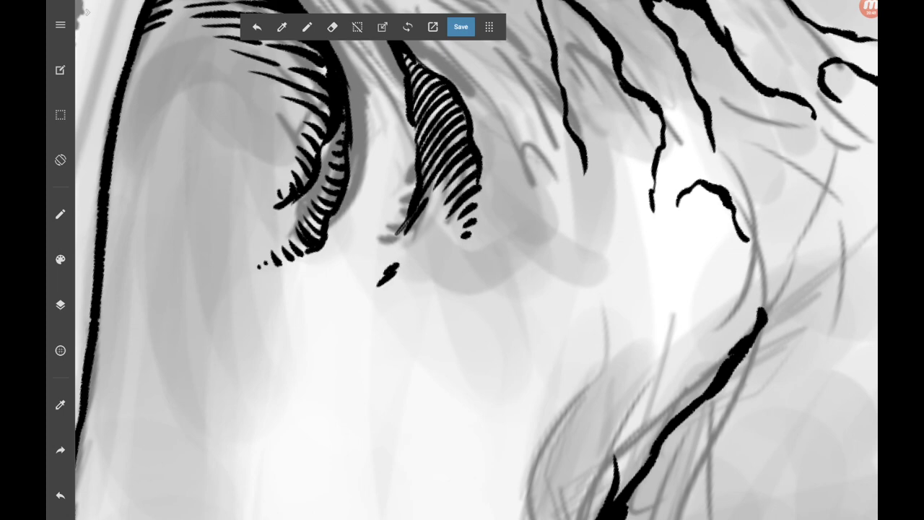
{"action": "scroll", "coordinate": [462, 260], "scroll_direction": "up", "scroll_amount": 3}
{"action": "scroll", "coordinate": [462, 260], "scroll_direction": "up", "scroll_amount": 2}
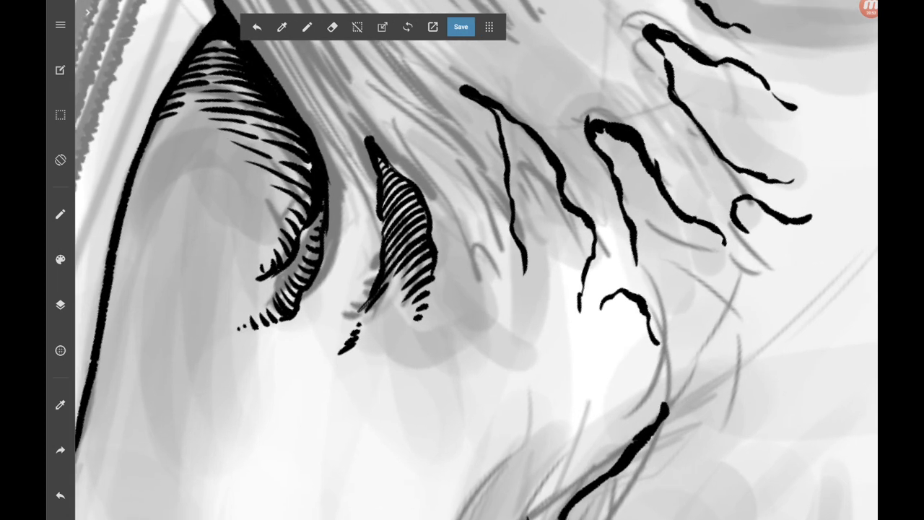
{"action": "scroll", "coordinate": [462, 259], "scroll_direction": "down", "scroll_amount": 2}
Hatch the next hair strand, undoing and redrawing misplaced strokes.
{"action": "left_click_drag", "start_coordinate": [471, 133], "coordinate": [488, 117]}
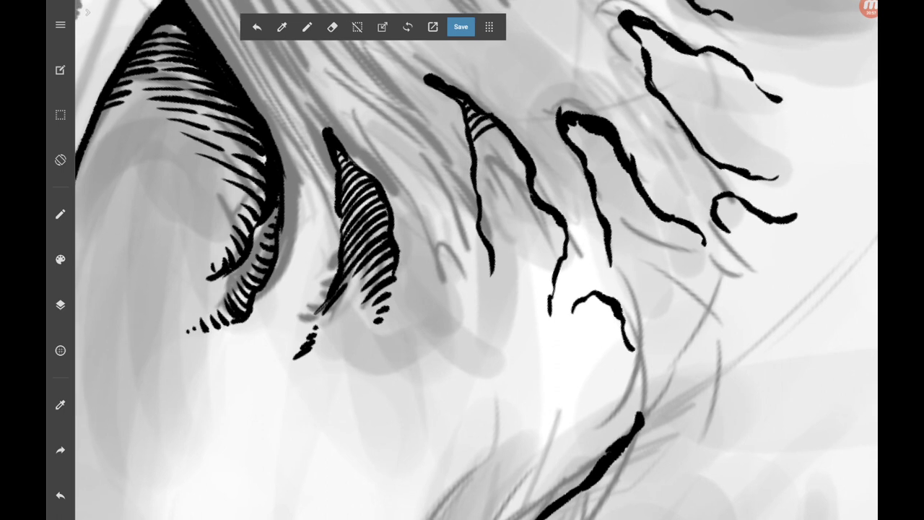
{"action": "left_click_drag", "start_coordinate": [475, 149], "coordinate": [501, 130]}
{"action": "mouse_move", "coordinate": [477, 162]}
{"action": "left_mouse_down"}
{"action": "mouse_move", "coordinate": [508, 137]}
{"action": "mouse_move", "coordinate": [511, 145]}
{"action": "left_mouse_up"}
{"action": "left_click_drag", "start_coordinate": [476, 184], "coordinate": [515, 152]}
{"action": "scroll", "coordinate": [462, 260], "scroll_direction": "down", "scroll_amount": 2}
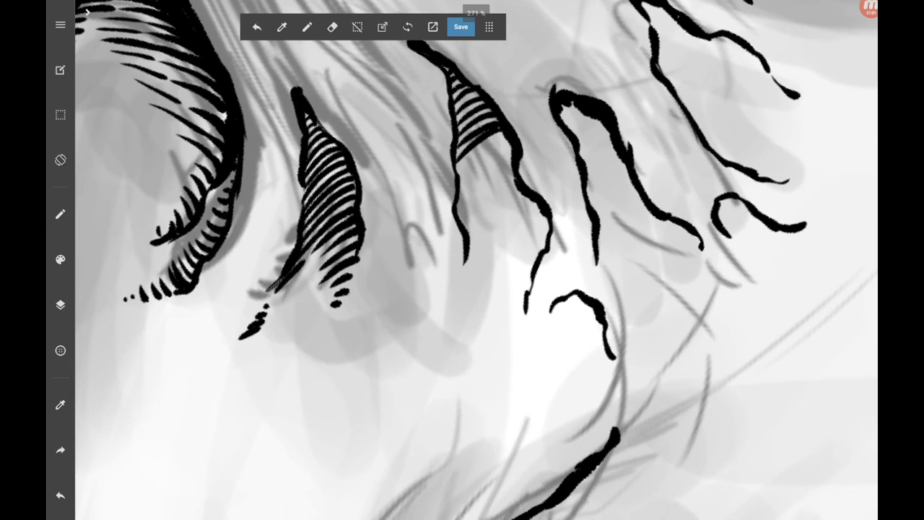
{"action": "key", "text": "ctrl+z"}
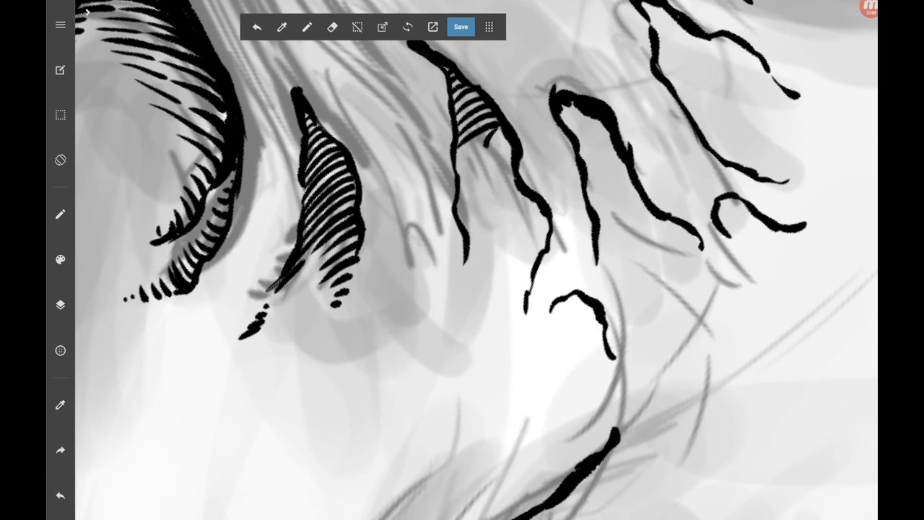
{"action": "mouse_move", "coordinate": [457, 165]}
{"action": "left_mouse_down"}
{"action": "mouse_move", "coordinate": [504, 129]}
{"action": "mouse_move", "coordinate": [494, 150]}
{"action": "left_mouse_up"}
{"action": "left_click", "coordinate": [61, 495]}
{"action": "key", "text": "ctrl+z"}
{"action": "left_click_drag", "start_coordinate": [494, 158], "coordinate": [497, 147]}
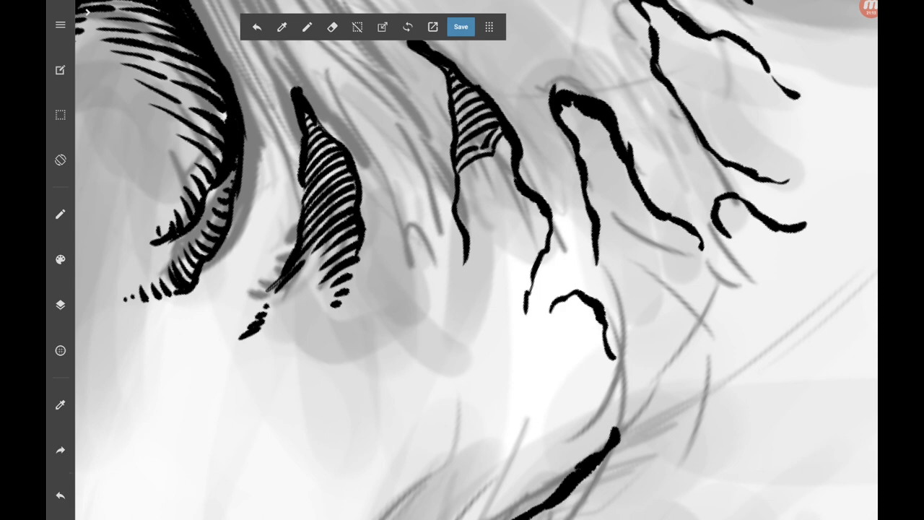
Fill the striped wedge with hatching down to its bottom-right corner.
{"action": "left_click_drag", "start_coordinate": [461, 187], "coordinate": [481, 164]}
{"action": "mouse_move", "coordinate": [475, 173]}
{"action": "left_mouse_down"}
{"action": "mouse_move", "coordinate": [498, 160]}
{"action": "mouse_move", "coordinate": [506, 140]}
{"action": "left_mouse_up"}
{"action": "left_click_drag", "start_coordinate": [461, 195], "coordinate": [511, 147]}
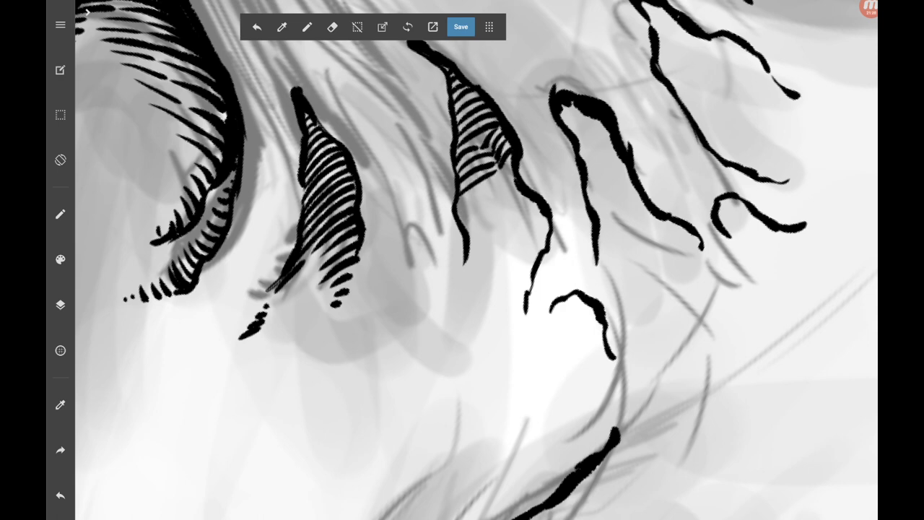
{"action": "left_click_drag", "start_coordinate": [457, 211], "coordinate": [476, 189]}
{"action": "left_click_drag", "start_coordinate": [475, 194], "coordinate": [505, 176]}
{"action": "mouse_move", "coordinate": [460, 222]}
{"action": "left_mouse_down"}
{"action": "mouse_move", "coordinate": [511, 182]}
{"action": "mouse_move", "coordinate": [501, 199]}
{"action": "mouse_move", "coordinate": [520, 186]}
{"action": "left_mouse_up"}
{"action": "scroll", "coordinate": [476, 259], "scroll_direction": "down", "scroll_amount": 2}
{"action": "left_click_drag", "start_coordinate": [468, 209], "coordinate": [498, 180]}
{"action": "left_click_drag", "start_coordinate": [498, 184], "coordinate": [528, 165]}
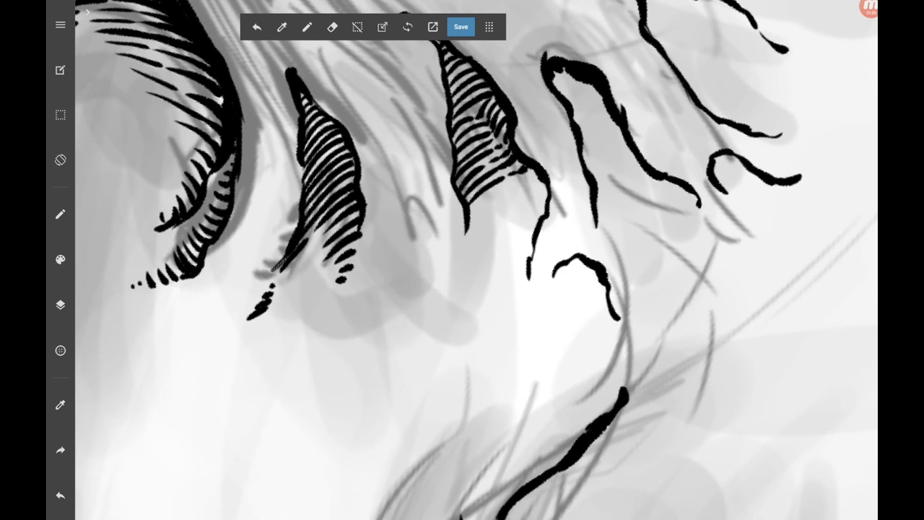
{"action": "scroll", "coordinate": [476, 260], "scroll_direction": "up", "scroll_amount": 2}
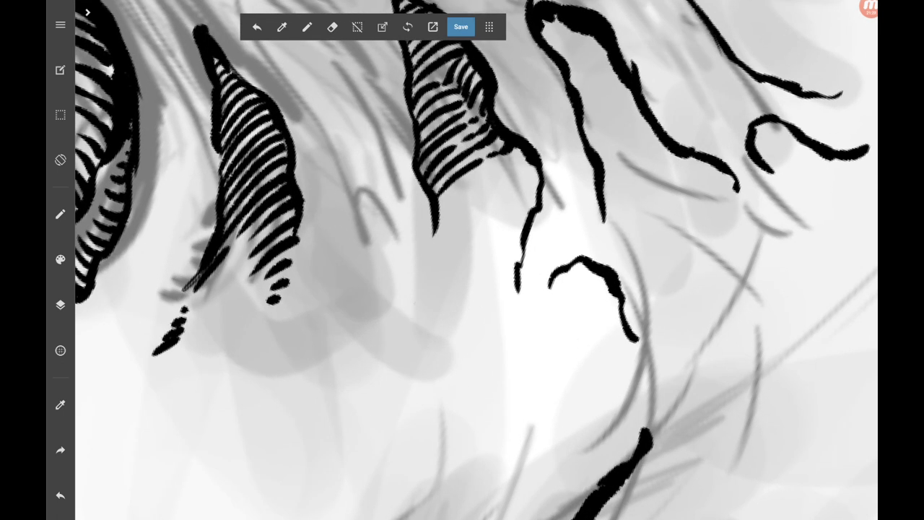
Dab ink dots below the wedge as a dotted trail and hatch its lower right.
{"action": "left_click", "coordinate": [415, 303]}
{"action": "left_click", "coordinate": [422, 289]}
{"action": "left_click", "coordinate": [499, 333]}
{"action": "left_click", "coordinate": [513, 318]}
{"action": "left_click_drag", "start_coordinate": [511, 321], "coordinate": [519, 302]}
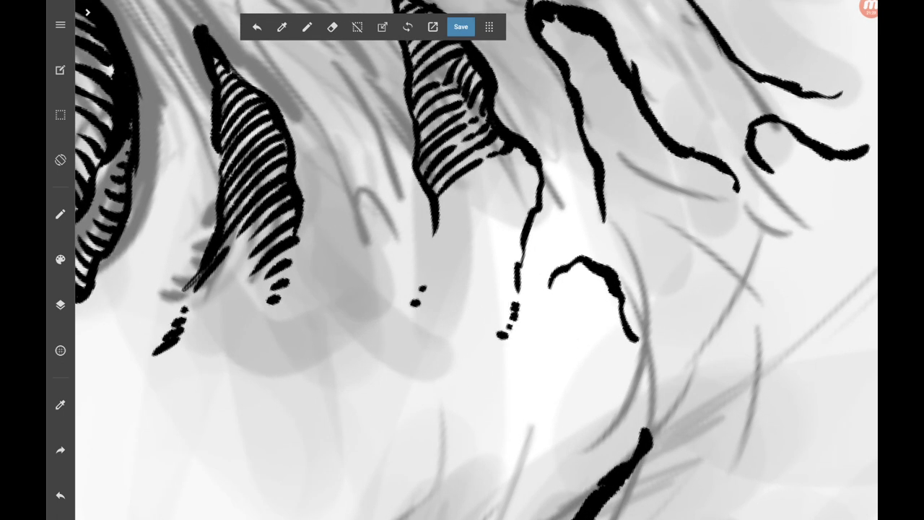
{"action": "mouse_move", "coordinate": [440, 212]}
{"action": "left_mouse_down"}
{"action": "mouse_move", "coordinate": [522, 147]}
{"action": "mouse_move", "coordinate": [487, 186]}
{"action": "left_mouse_up"}
{"action": "left_click_drag", "start_coordinate": [495, 182], "coordinate": [529, 154]}
{"action": "scroll", "coordinate": [505, 260], "scroll_direction": "up", "scroll_amount": 1}
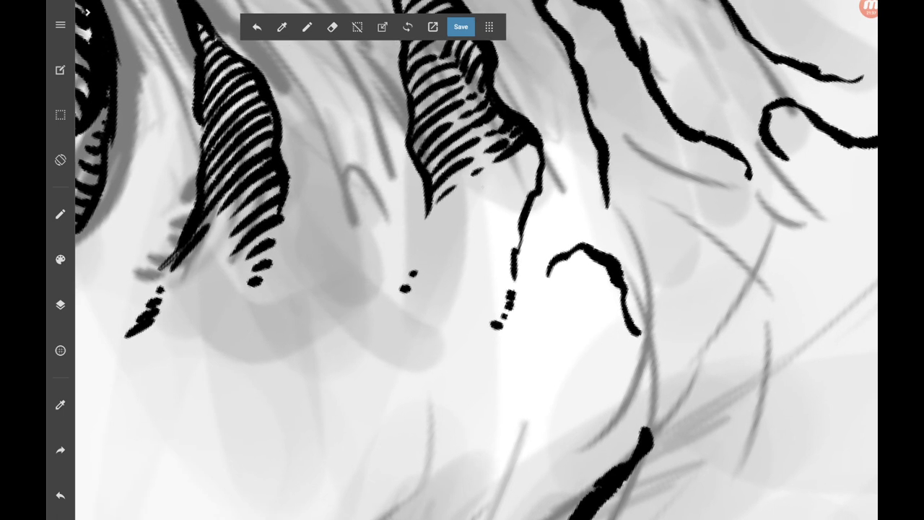
Add more diagonal hatch strokes across the striped wedge's lower right.
{"action": "left_click_drag", "start_coordinate": [481, 185], "coordinate": [510, 167]}
{"action": "left_click_drag", "start_coordinate": [513, 166], "coordinate": [538, 145]}
{"action": "left_click_drag", "start_coordinate": [481, 201], "coordinate": [540, 153]}
{"action": "left_click_drag", "start_coordinate": [475, 218], "coordinate": [501, 203]}
{"action": "left_click_drag", "start_coordinate": [507, 199], "coordinate": [537, 169]}
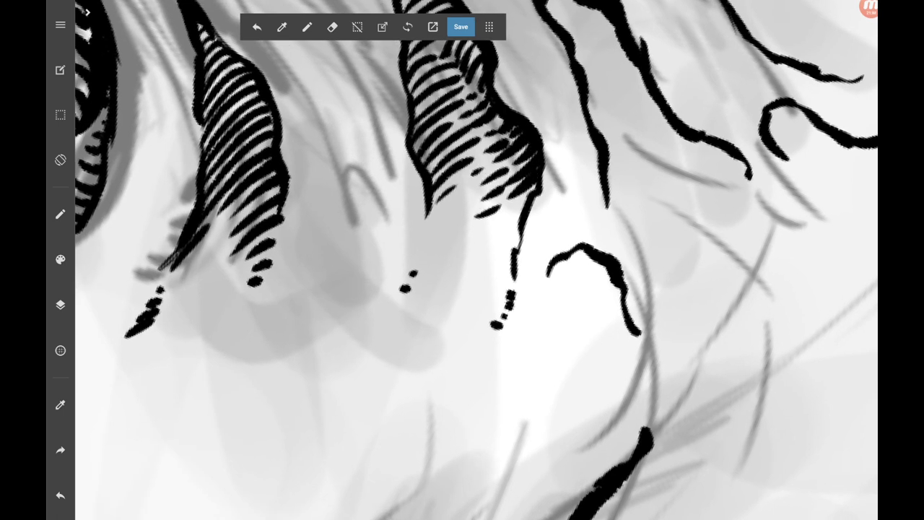
{"action": "scroll", "coordinate": [506, 260], "scroll_direction": "down", "scroll_amount": 2}
Add a short stroke beside the dotted trail and hatch below the wedge.
{"action": "mouse_move", "coordinate": [476, 235]}
{"action": "left_mouse_down"}
{"action": "mouse_move", "coordinate": [503, 210]}
{"action": "mouse_move", "coordinate": [497, 190]}
{"action": "left_mouse_up"}
{"action": "left_click_drag", "start_coordinate": [489, 193], "coordinate": [508, 172]}
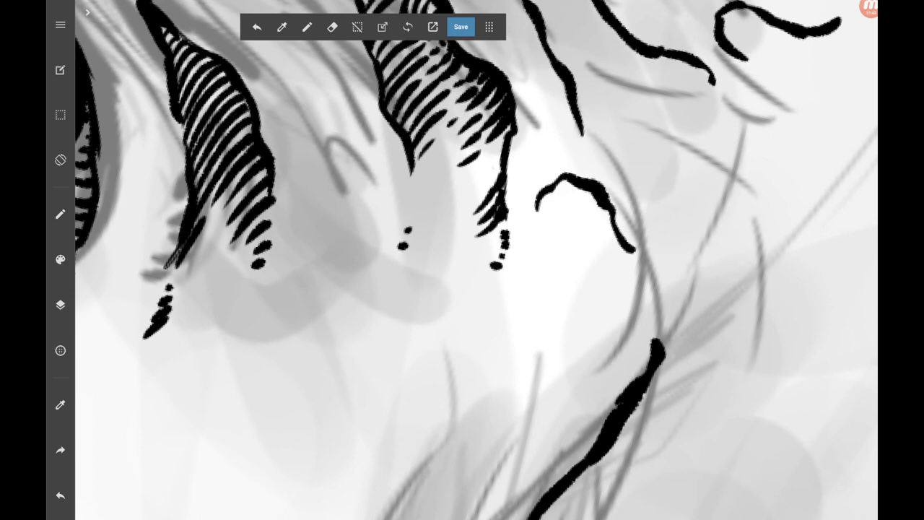
{"action": "left_click_drag", "start_coordinate": [469, 198], "coordinate": [495, 174]}
{"action": "mouse_move", "coordinate": [488, 179]}
{"action": "left_mouse_down"}
{"action": "mouse_move", "coordinate": [501, 163]}
{"action": "mouse_move", "coordinate": [491, 161]}
{"action": "left_mouse_up"}
{"action": "left_click_drag", "start_coordinate": [486, 164], "coordinate": [511, 124]}
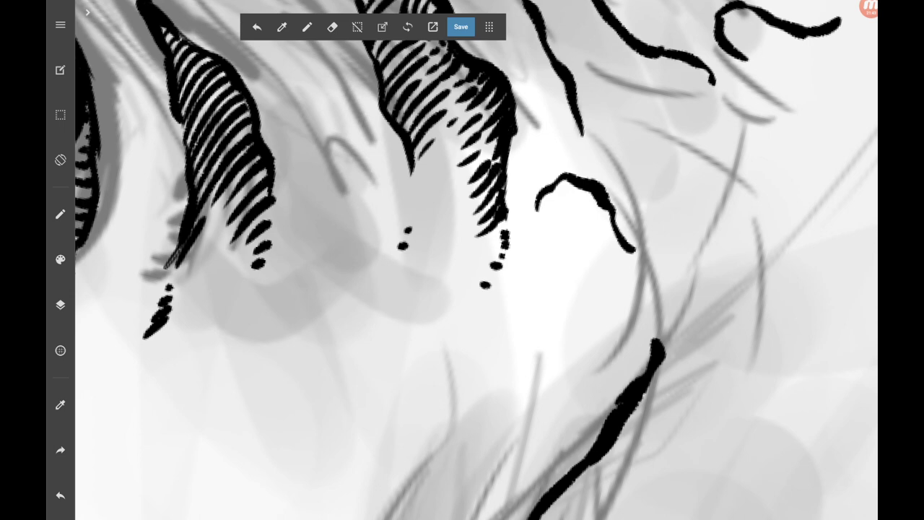
{"action": "scroll", "coordinate": [476, 259], "scroll_direction": "down", "scroll_amount": 2}
Hatch inside the curved hair shape out to its right edge.
{"action": "mouse_move", "coordinate": [485, 194]}
{"action": "left_mouse_down"}
{"action": "mouse_move", "coordinate": [508, 158]}
{"action": "mouse_move", "coordinate": [517, 162]}
{"action": "left_mouse_up"}
{"action": "left_click_drag", "start_coordinate": [495, 210], "coordinate": [514, 180]}
{"action": "left_click_drag", "start_coordinate": [508, 185], "coordinate": [531, 166]}
{"action": "left_click_drag", "start_coordinate": [498, 224], "coordinate": [529, 177]}
{"action": "left_click_drag", "start_coordinate": [526, 184], "coordinate": [537, 173]}
{"action": "left_click_drag", "start_coordinate": [502, 235], "coordinate": [543, 185]}
{"action": "left_click_drag", "start_coordinate": [510, 241], "coordinate": [550, 191]}
{"action": "mouse_move", "coordinate": [518, 250]}
{"action": "left_mouse_down"}
{"action": "mouse_move", "coordinate": [559, 209]}
{"action": "mouse_move", "coordinate": [560, 191]}
{"action": "left_mouse_up"}
{"action": "scroll", "coordinate": [477, 260], "scroll_direction": "down", "scroll_amount": 2}
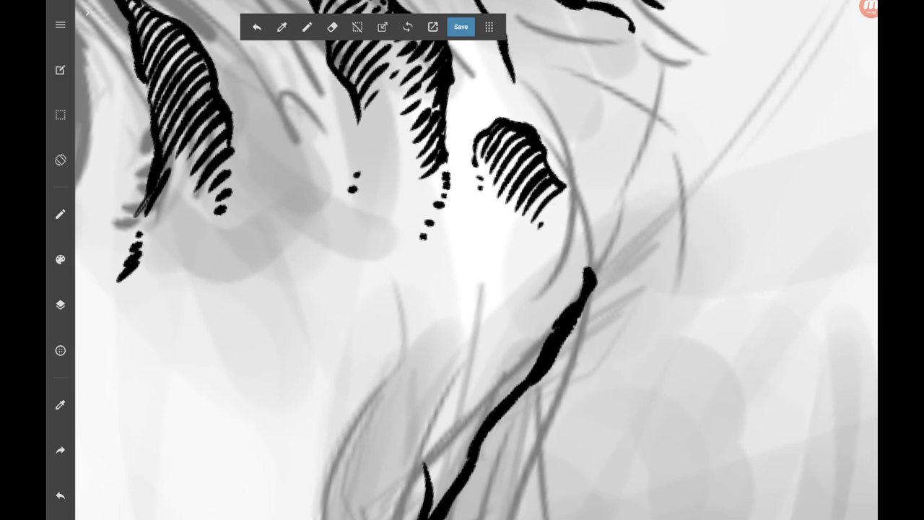
{"action": "left_click_drag", "start_coordinate": [542, 224], "coordinate": [568, 197]}
Dot a trail of black ink specks along the curl's tail.
{"action": "left_click", "coordinate": [564, 228]}
{"action": "left_click", "coordinate": [560, 252]}
{"action": "left_click", "coordinate": [553, 269]}
{"action": "left_click", "coordinate": [543, 282]}
{"action": "scroll", "coordinate": [477, 260], "scroll_direction": "down", "scroll_amount": 5}
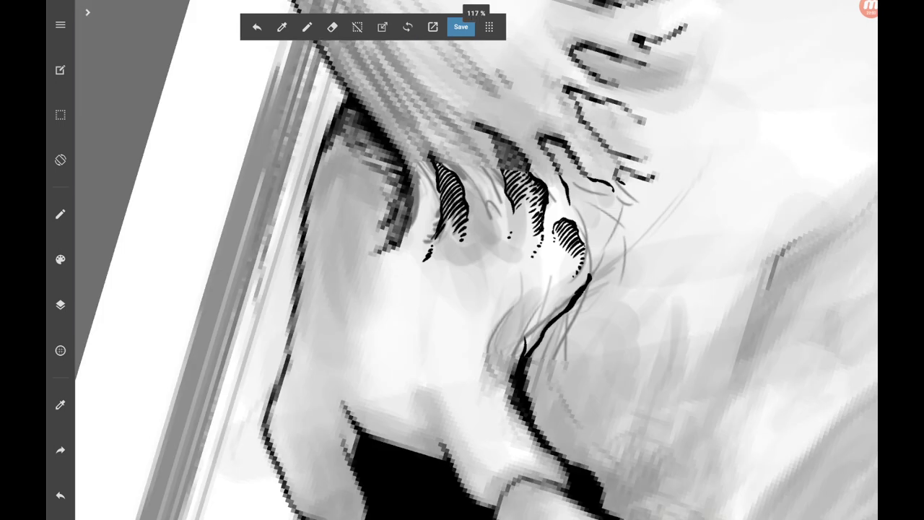
{"action": "scroll", "coordinate": [476, 260], "scroll_direction": "down", "scroll_amount": 1}
{"action": "scroll", "coordinate": [477, 260], "scroll_direction": "down", "scroll_amount": 1}
{"action": "scroll", "coordinate": [463, 260], "scroll_direction": "up", "scroll_amount": 5}
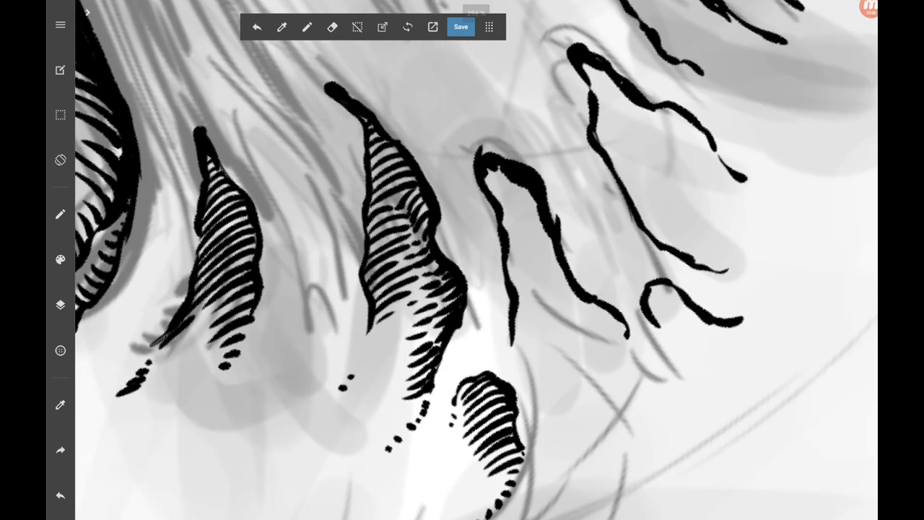
Hatch the inside of the first hook-shaped curl with four short strokes.
{"action": "mouse_move", "coordinate": [485, 180]}
{"action": "left_mouse_down"}
{"action": "mouse_move", "coordinate": [500, 166]}
{"action": "mouse_move", "coordinate": [517, 181]}
{"action": "left_mouse_up"}
{"action": "left_click_drag", "start_coordinate": [503, 208], "coordinate": [530, 190]}
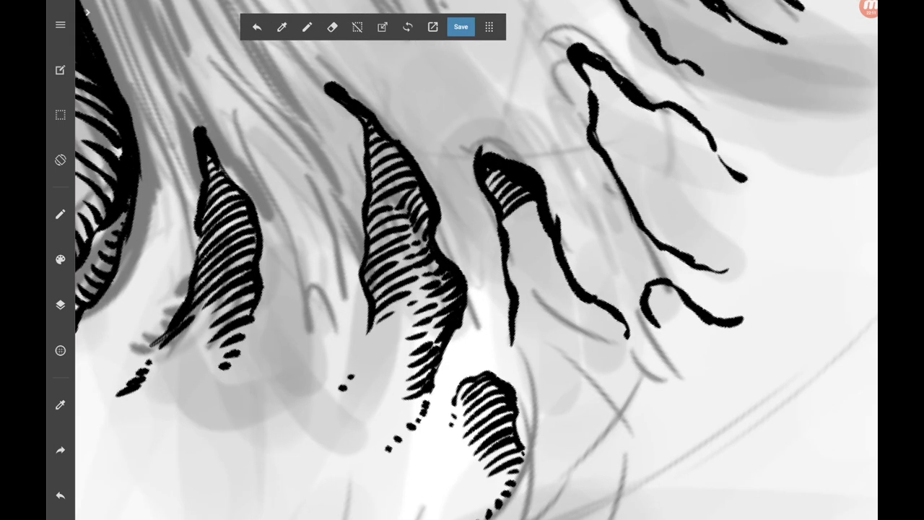
{"action": "mouse_move", "coordinate": [505, 229]}
{"action": "left_mouse_down"}
{"action": "mouse_move", "coordinate": [537, 204]}
{"action": "mouse_move", "coordinate": [540, 216]}
{"action": "left_mouse_up"}
{"action": "left_click_drag", "start_coordinate": [512, 248], "coordinate": [545, 223]}
{"action": "scroll", "coordinate": [477, 260], "scroll_direction": "up", "scroll_amount": 1}
{"action": "scroll", "coordinate": [477, 260], "scroll_direction": "down", "scroll_amount": 1}
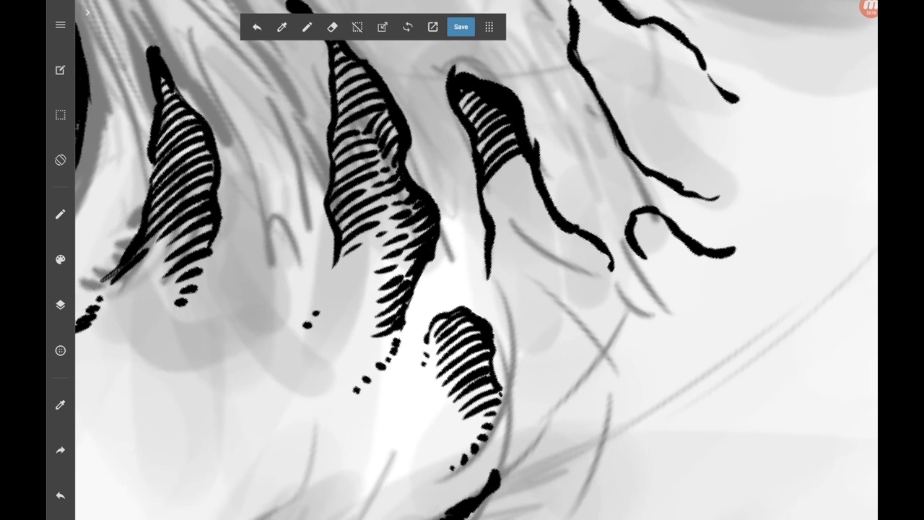
Darken the same curl with six more short diagonal hatch strokes.
{"action": "left_click_drag", "start_coordinate": [504, 181], "coordinate": [527, 159]}
{"action": "mouse_move", "coordinate": [485, 212]}
{"action": "left_mouse_down"}
{"action": "mouse_move", "coordinate": [502, 181]}
{"action": "mouse_move", "coordinate": [531, 166]}
{"action": "left_mouse_up"}
{"action": "mouse_move", "coordinate": [491, 231]}
{"action": "left_mouse_down"}
{"action": "mouse_move", "coordinate": [534, 166]}
{"action": "mouse_move", "coordinate": [531, 181]}
{"action": "left_mouse_up"}
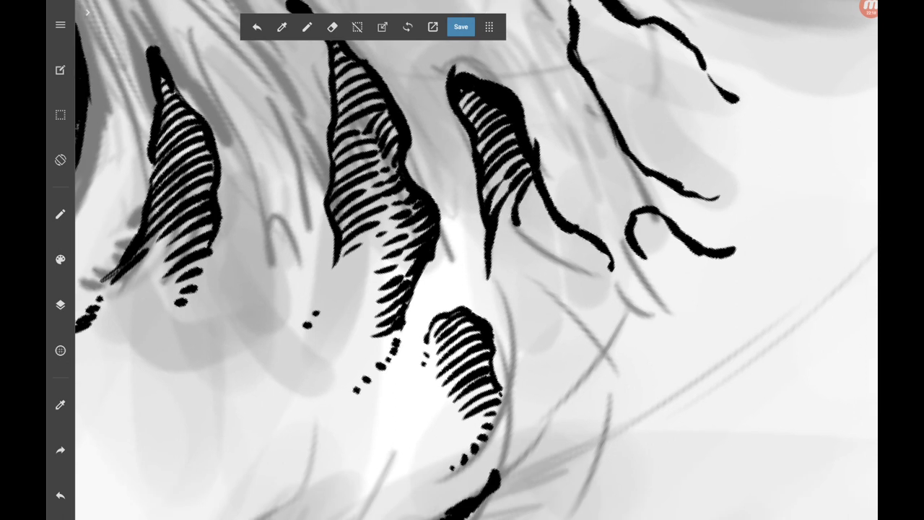
{"action": "left_click_drag", "start_coordinate": [491, 248], "coordinate": [538, 188]}
{"action": "left_click_drag", "start_coordinate": [520, 237], "coordinate": [530, 212]}
{"action": "left_click_drag", "start_coordinate": [490, 260], "coordinate": [525, 228]}
{"action": "scroll", "coordinate": [462, 259], "scroll_direction": "down", "scroll_amount": 1}
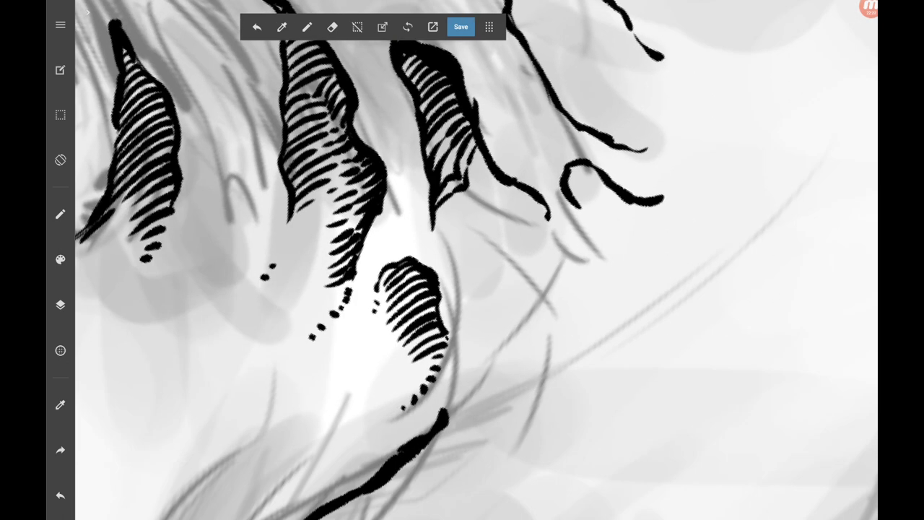
Hatch the next hook curl, extend its tip with a curved stroke, and hatch its end.
{"action": "left_click_drag", "start_coordinate": [471, 186], "coordinate": [485, 155]}
{"action": "left_click_drag", "start_coordinate": [472, 202], "coordinate": [489, 166]}
{"action": "mouse_move", "coordinate": [489, 206]}
{"action": "left_mouse_down"}
{"action": "mouse_move", "coordinate": [497, 175]}
{"action": "mouse_move", "coordinate": [501, 203]}
{"action": "left_mouse_up"}
{"action": "left_click_drag", "start_coordinate": [503, 218], "coordinate": [517, 187]}
{"action": "mouse_move", "coordinate": [512, 224]}
{"action": "left_mouse_down"}
{"action": "mouse_move", "coordinate": [527, 194]}
{"action": "mouse_move", "coordinate": [536, 200]}
{"action": "mouse_move", "coordinate": [566, 274]}
{"action": "mouse_move", "coordinate": [543, 284]}
{"action": "mouse_move", "coordinate": [557, 260]}
{"action": "left_mouse_up"}
{"action": "mouse_move", "coordinate": [538, 262]}
{"action": "left_mouse_down"}
{"action": "mouse_move", "coordinate": [556, 244]}
{"action": "mouse_move", "coordinate": [547, 230]}
{"action": "left_mouse_up"}
{"action": "left_click_drag", "start_coordinate": [533, 222], "coordinate": [540, 201]}
Add short hatch strokes through the hook curl down to its lower end.
{"action": "left_click_drag", "start_coordinate": [433, 288], "coordinate": [523, 245]}
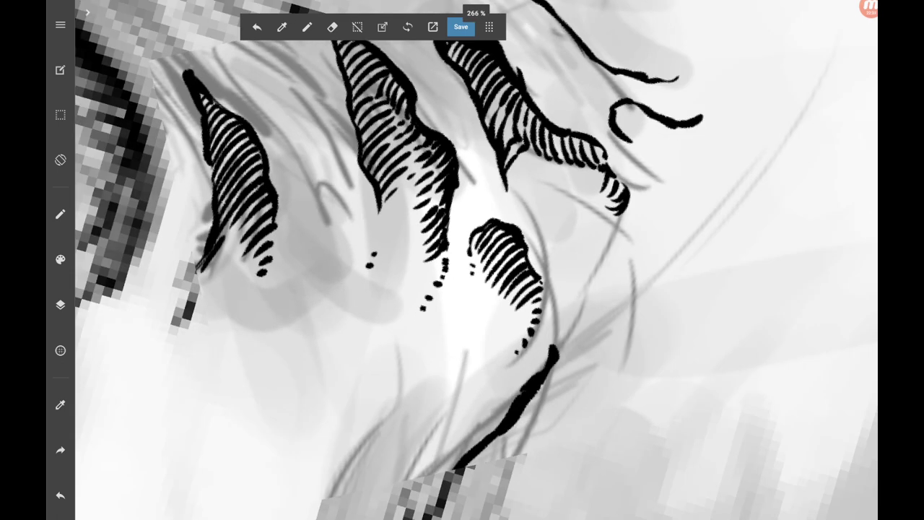
{"action": "left_click_drag", "start_coordinate": [514, 163], "coordinate": [532, 149]}
{"action": "left_click_drag", "start_coordinate": [506, 180], "coordinate": [517, 163]}
{"action": "left_click_drag", "start_coordinate": [518, 172], "coordinate": [534, 160]}
{"action": "left_click_drag", "start_coordinate": [508, 191], "coordinate": [521, 172]}
{"action": "mouse_move", "coordinate": [519, 185]}
{"action": "left_mouse_down"}
{"action": "mouse_move", "coordinate": [536, 170]}
{"action": "mouse_move", "coordinate": [521, 183]}
{"action": "left_mouse_up"}
{"action": "mouse_move", "coordinate": [523, 204]}
{"action": "left_mouse_down"}
{"action": "mouse_move", "coordinate": [532, 183]}
{"action": "mouse_move", "coordinate": [530, 200]}
{"action": "left_mouse_up"}
{"action": "left_click_drag", "start_coordinate": [533, 217], "coordinate": [538, 196]}
Dab small ink dots at the ends of the hatched curl.
{"action": "left_click_drag", "start_coordinate": [542, 236], "coordinate": [547, 242]}
{"action": "left_click_drag", "start_coordinate": [547, 244], "coordinate": [553, 257]}
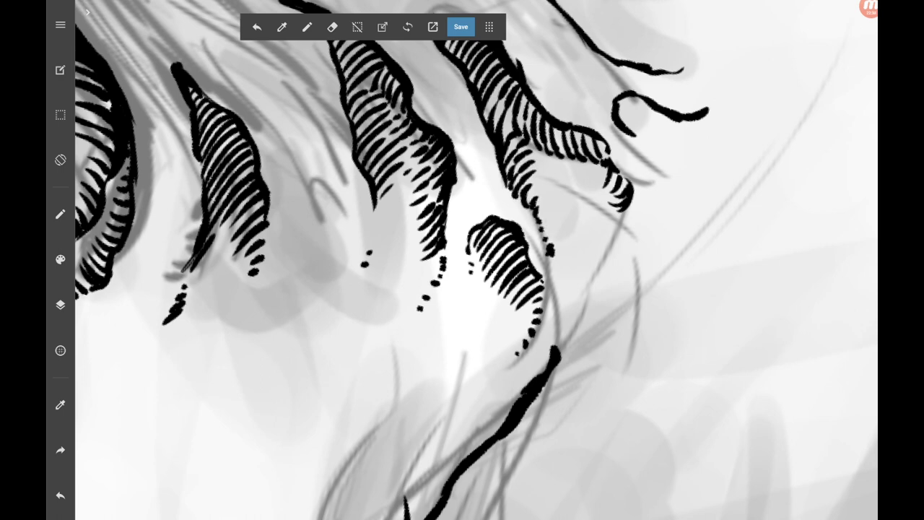
{"action": "left_click_drag", "start_coordinate": [578, 217], "coordinate": [433, 292]}
{"action": "left_click_drag", "start_coordinate": [498, 211], "coordinate": [503, 220]}
{"action": "left_click_drag", "start_coordinate": [508, 216], "coordinate": [517, 229]}
Hatch another hook curl and dab ink at its right tip.
{"action": "mouse_move", "coordinate": [480, 192]}
{"action": "left_mouse_down"}
{"action": "mouse_move", "coordinate": [488, 169]}
{"action": "mouse_move", "coordinate": [500, 173]}
{"action": "left_mouse_up"}
{"action": "mouse_move", "coordinate": [502, 198]}
{"action": "left_mouse_down"}
{"action": "mouse_move", "coordinate": [510, 176]}
{"action": "mouse_move", "coordinate": [536, 188]}
{"action": "left_mouse_up"}
{"action": "left_click_drag", "start_coordinate": [535, 212], "coordinate": [559, 187]}
{"action": "left_click_drag", "start_coordinate": [564, 208], "coordinate": [580, 178]}
{"action": "mouse_move", "coordinate": [582, 192]}
{"action": "left_mouse_down"}
{"action": "mouse_move", "coordinate": [590, 172]}
{"action": "mouse_move", "coordinate": [603, 166]}
{"action": "left_mouse_up"}
{"action": "left_click_drag", "start_coordinate": [506, 217], "coordinate": [498, 317]}
Hatch the inside of the upper hook shape with short strokes.
{"action": "left_click_drag", "start_coordinate": [393, 115], "coordinate": [398, 95]}
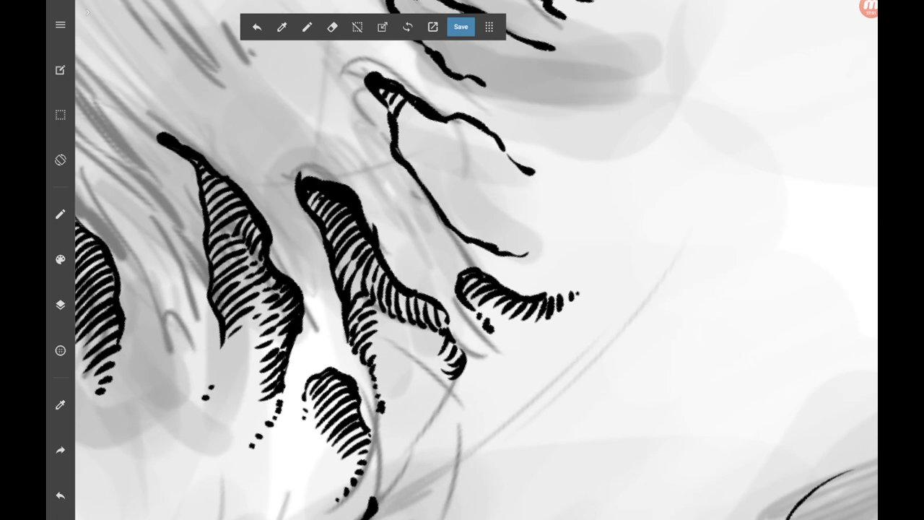
{"action": "left_click_drag", "start_coordinate": [403, 143], "coordinate": [416, 115]}
{"action": "left_click_drag", "start_coordinate": [409, 160], "coordinate": [423, 122]}
{"action": "mouse_move", "coordinate": [426, 179]}
{"action": "left_mouse_down"}
{"action": "mouse_move", "coordinate": [439, 130]}
{"action": "mouse_move", "coordinate": [431, 196]}
{"action": "left_mouse_up"}
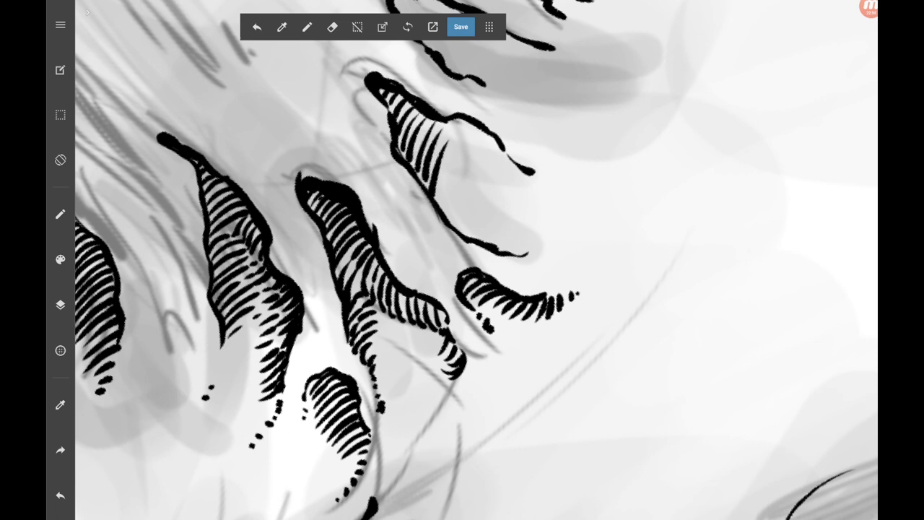
{"action": "mouse_move", "coordinate": [453, 152]}
{"action": "left_mouse_down"}
{"action": "mouse_move", "coordinate": [436, 213]}
{"action": "mouse_move", "coordinate": [452, 120]}
{"action": "mouse_move", "coordinate": [445, 214]}
{"action": "mouse_move", "coordinate": [473, 122]}
{"action": "left_mouse_up"}
Hatch the right part of the upper-right hook.
{"action": "mouse_move", "coordinate": [449, 222]}
{"action": "left_mouse_down"}
{"action": "mouse_move", "coordinate": [481, 130]}
{"action": "mouse_move", "coordinate": [463, 179]}
{"action": "mouse_move", "coordinate": [488, 132]}
{"action": "mouse_move", "coordinate": [493, 137]}
{"action": "mouse_move", "coordinate": [469, 215]}
{"action": "left_mouse_up"}
{"action": "left_click_drag", "start_coordinate": [476, 201], "coordinate": [506, 145]}
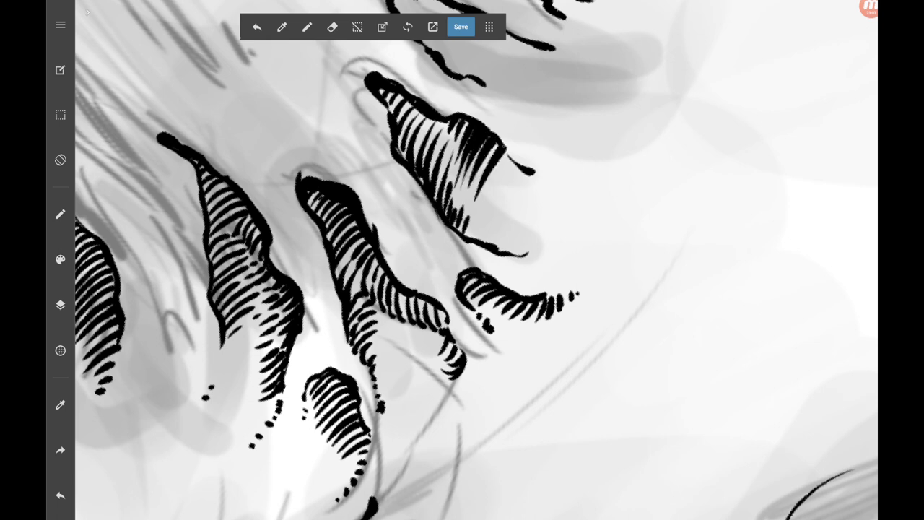
{"action": "left_click_drag", "start_coordinate": [325, 325], "coordinate": [303, 216]}
{"action": "left_click_drag", "start_coordinate": [463, 212], "coordinate": [482, 192]}
{"action": "left_click_drag", "start_coordinate": [473, 214], "coordinate": [491, 195]}
{"action": "mouse_move", "coordinate": [473, 222]}
{"action": "left_mouse_down"}
{"action": "mouse_move", "coordinate": [495, 202]}
{"action": "mouse_move", "coordinate": [526, 233]}
{"action": "left_mouse_up"}
Hatch the hook's lower edge, add a trailing dot, and fill its tip with hatching.
{"action": "left_click_drag", "start_coordinate": [531, 248], "coordinate": [547, 243]}
{"action": "left_click", "coordinate": [553, 244]}
{"action": "mouse_move", "coordinate": [534, 174]}
{"action": "left_mouse_down"}
{"action": "mouse_move", "coordinate": [517, 197]}
{"action": "mouse_move", "coordinate": [524, 164]}
{"action": "left_mouse_up"}
{"action": "mouse_move", "coordinate": [494, 186]}
{"action": "left_mouse_down"}
{"action": "mouse_move", "coordinate": [518, 160]}
{"action": "mouse_move", "coordinate": [499, 170]}
{"action": "left_mouse_up"}
{"action": "left_click_drag", "start_coordinate": [497, 172], "coordinate": [520, 152]}
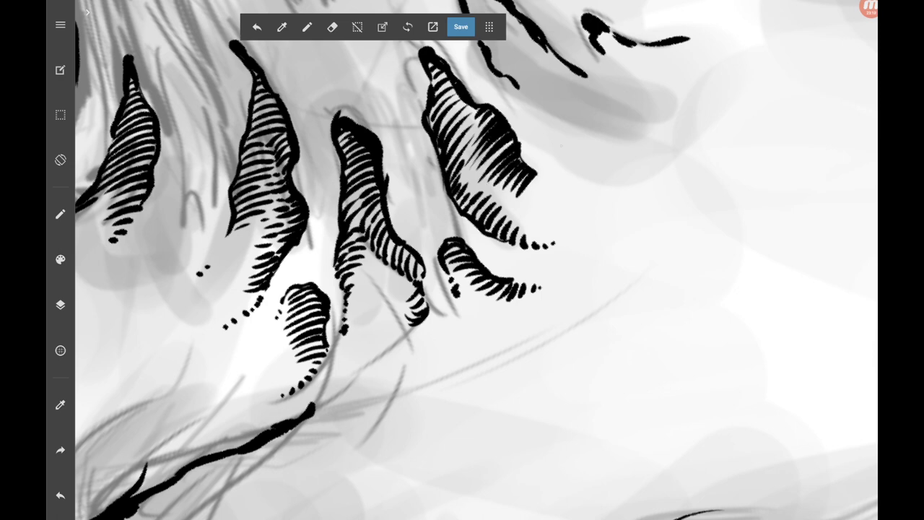
{"action": "left_click_drag", "start_coordinate": [530, 198], "coordinate": [542, 178]}
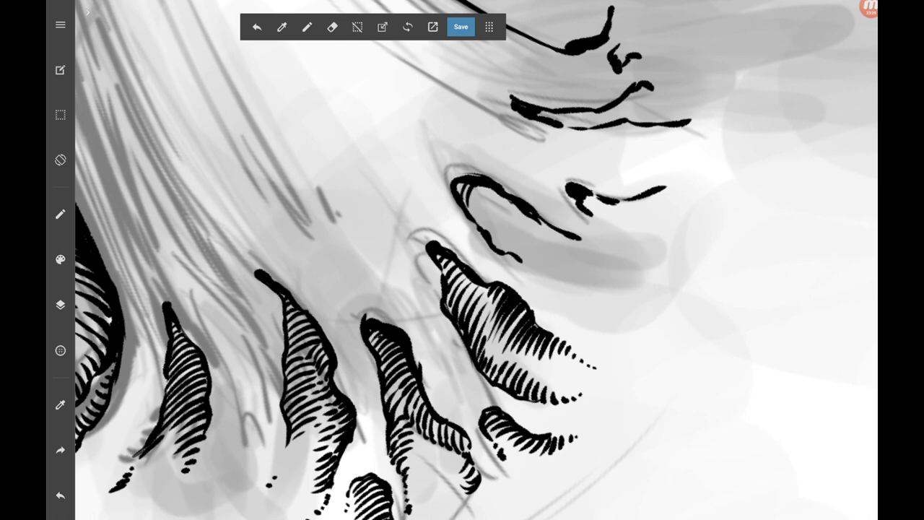
Hatch the inside and lower tip of the remaining hook shape.
{"action": "mouse_move", "coordinate": [471, 215]}
{"action": "left_mouse_down"}
{"action": "mouse_move", "coordinate": [477, 185]}
{"action": "mouse_move", "coordinate": [488, 189]}
{"action": "left_mouse_up"}
{"action": "mouse_move", "coordinate": [491, 228]}
{"action": "left_mouse_down"}
{"action": "mouse_move", "coordinate": [501, 194]}
{"action": "mouse_move", "coordinate": [505, 212]}
{"action": "mouse_move", "coordinate": [514, 204]}
{"action": "left_mouse_up"}
{"action": "mouse_move", "coordinate": [510, 252]}
{"action": "left_mouse_down"}
{"action": "mouse_move", "coordinate": [517, 221]}
{"action": "mouse_move", "coordinate": [526, 245]}
{"action": "left_mouse_up"}
{"action": "mouse_move", "coordinate": [538, 278]}
{"action": "left_mouse_down"}
{"action": "mouse_move", "coordinate": [530, 260]}
{"action": "mouse_move", "coordinate": [542, 230]}
{"action": "left_mouse_up"}
{"action": "scroll", "coordinate": [462, 260], "scroll_direction": "down", "scroll_amount": 3}
{"action": "scroll", "coordinate": [462, 260], "scroll_direction": "right", "scroll_amount": 2}
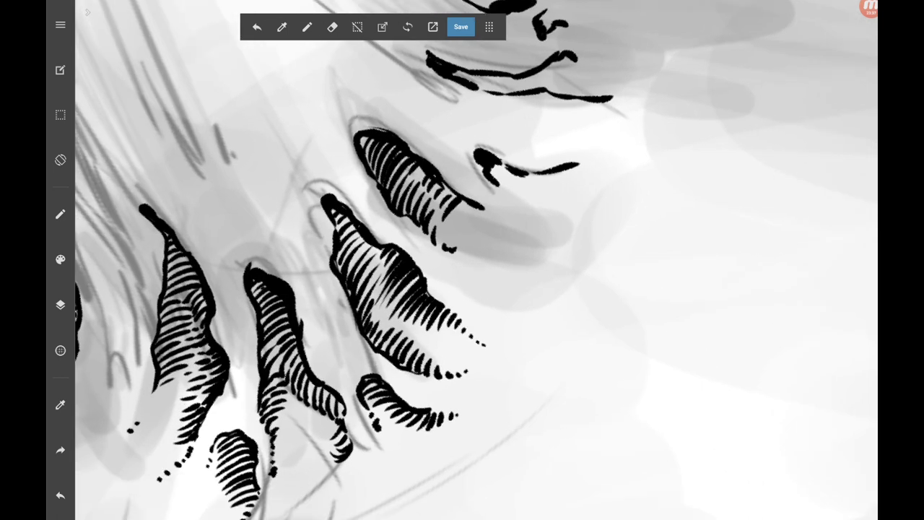
{"action": "mouse_move", "coordinate": [467, 229]}
{"action": "left_mouse_down"}
{"action": "mouse_move", "coordinate": [453, 207]}
{"action": "mouse_move", "coordinate": [472, 217]}
{"action": "left_mouse_up"}
Hatch the upper clump's tip and fill the small upper shape with strokes.
{"action": "left_click_drag", "start_coordinate": [499, 246], "coordinate": [484, 231]}
{"action": "left_click_drag", "start_coordinate": [507, 253], "coordinate": [494, 241]}
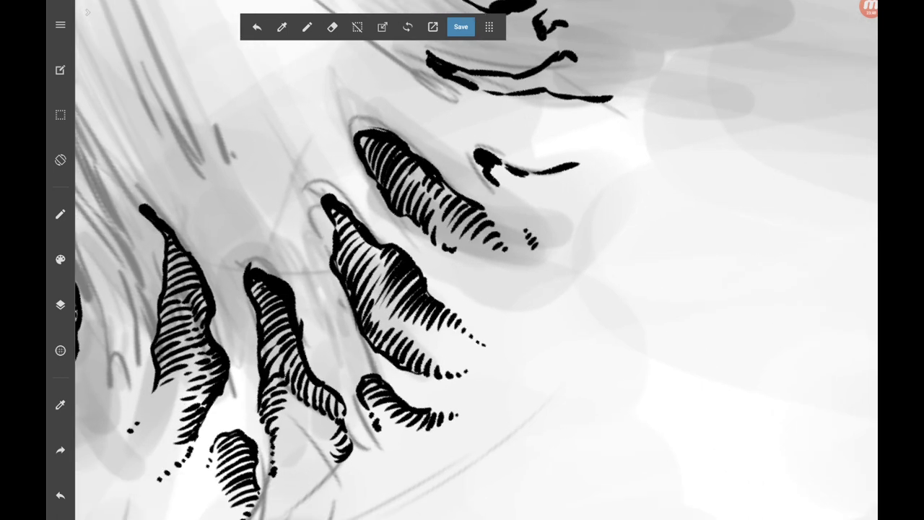
{"action": "mouse_move", "coordinate": [507, 189]}
{"action": "left_mouse_down"}
{"action": "mouse_move", "coordinate": [501, 170]}
{"action": "mouse_move", "coordinate": [552, 171]}
{"action": "left_mouse_up"}
{"action": "left_click_drag", "start_coordinate": [573, 200], "coordinate": [563, 169]}
{"action": "mouse_move", "coordinate": [580, 196]}
{"action": "left_mouse_down"}
{"action": "mouse_move", "coordinate": [574, 166]}
{"action": "mouse_move", "coordinate": [582, 166]}
{"action": "left_mouse_up"}
{"action": "left_click_drag", "start_coordinate": [599, 175], "coordinate": [589, 165]}
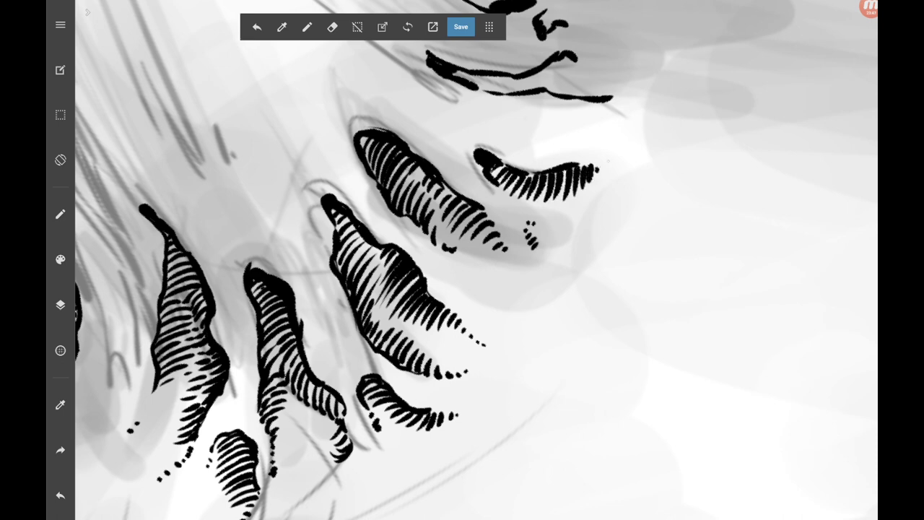
Outline a small C-shaped clump and fill it with vertical hatching.
{"action": "scroll", "coordinate": [462, 260], "scroll_direction": "right", "scroll_amount": 3}
{"action": "mouse_move", "coordinate": [547, 202]}
{"action": "left_mouse_down"}
{"action": "mouse_move", "coordinate": [535, 226]}
{"action": "mouse_move", "coordinate": [589, 192]}
{"action": "left_mouse_up"}
{"action": "mouse_move", "coordinate": [528, 220]}
{"action": "left_mouse_down"}
{"action": "mouse_move", "coordinate": [532, 206]}
{"action": "mouse_move", "coordinate": [555, 198]}
{"action": "left_mouse_up"}
{"action": "mouse_move", "coordinate": [563, 219]}
{"action": "left_mouse_down"}
{"action": "mouse_move", "coordinate": [566, 196]}
{"action": "mouse_move", "coordinate": [593, 194]}
{"action": "left_mouse_up"}
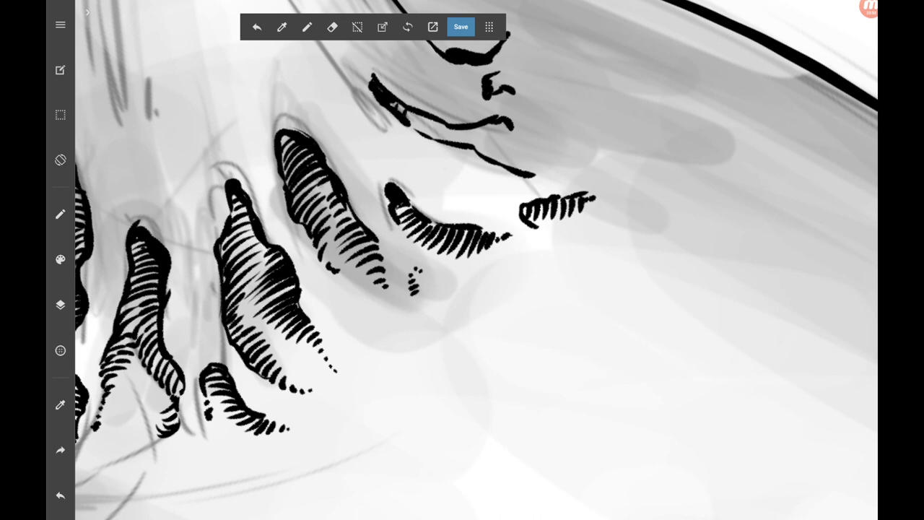
Start a row of short vertical hatch strokes under the brow.
{"action": "left_click_drag", "start_coordinate": [412, 124], "coordinate": [409, 113]}
{"action": "left_click_drag", "start_coordinate": [418, 130], "coordinate": [416, 117]}
{"action": "mouse_move", "coordinate": [426, 134]}
{"action": "left_mouse_down"}
{"action": "mouse_move", "coordinate": [423, 120]}
{"action": "mouse_move", "coordinate": [433, 123]}
{"action": "left_mouse_up"}
{"action": "left_click_drag", "start_coordinate": [444, 141], "coordinate": [442, 125]}
{"action": "left_click_drag", "start_coordinate": [452, 138], "coordinate": [458, 129]}
{"action": "mouse_move", "coordinate": [466, 145]}
{"action": "left_mouse_down"}
{"action": "mouse_move", "coordinate": [465, 132]}
{"action": "mouse_move", "coordinate": [472, 150]}
{"action": "mouse_move", "coordinate": [492, 160]}
{"action": "left_mouse_up"}
Continue the brow hatch row to its right end.
{"action": "mouse_move", "coordinate": [504, 129]}
{"action": "left_mouse_down"}
{"action": "mouse_move", "coordinate": [503, 168]}
{"action": "mouse_move", "coordinate": [514, 168]}
{"action": "left_mouse_up"}
{"action": "mouse_move", "coordinate": [524, 143]}
{"action": "left_mouse_down"}
{"action": "mouse_move", "coordinate": [527, 172]}
{"action": "mouse_move", "coordinate": [540, 177]}
{"action": "left_mouse_up"}
{"action": "mouse_move", "coordinate": [548, 156]}
{"action": "left_mouse_down"}
{"action": "mouse_move", "coordinate": [548, 175]}
{"action": "mouse_move", "coordinate": [558, 173]}
{"action": "left_mouse_up"}
{"action": "left_click_drag", "start_coordinate": [570, 157], "coordinate": [570, 166]}
{"action": "left_click_drag", "start_coordinate": [580, 156], "coordinate": [580, 164]}
Zoom in on the hair strands and ink long hair lines, undoing a stray stroke.
{"action": "scroll", "coordinate": [476, 260], "scroll_direction": "down", "scroll_amount": 5}
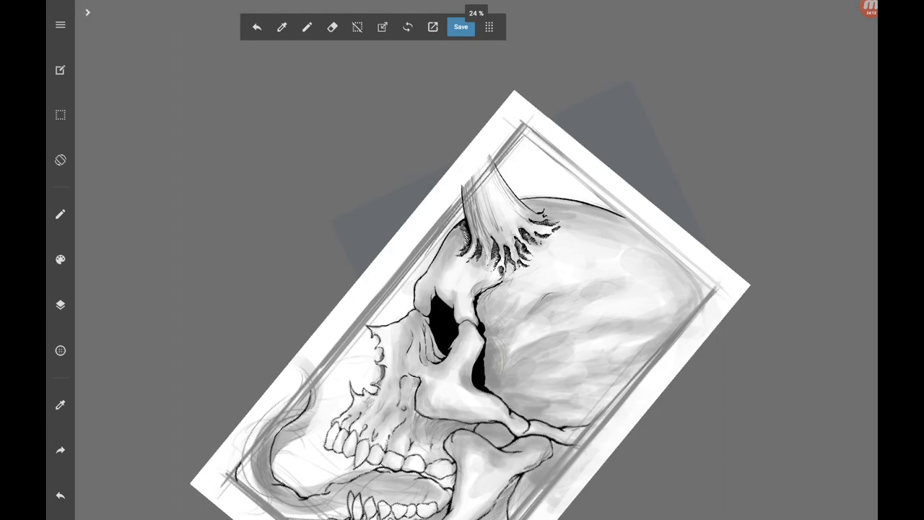
{"action": "scroll", "coordinate": [477, 260], "scroll_direction": "up", "scroll_amount": 5}
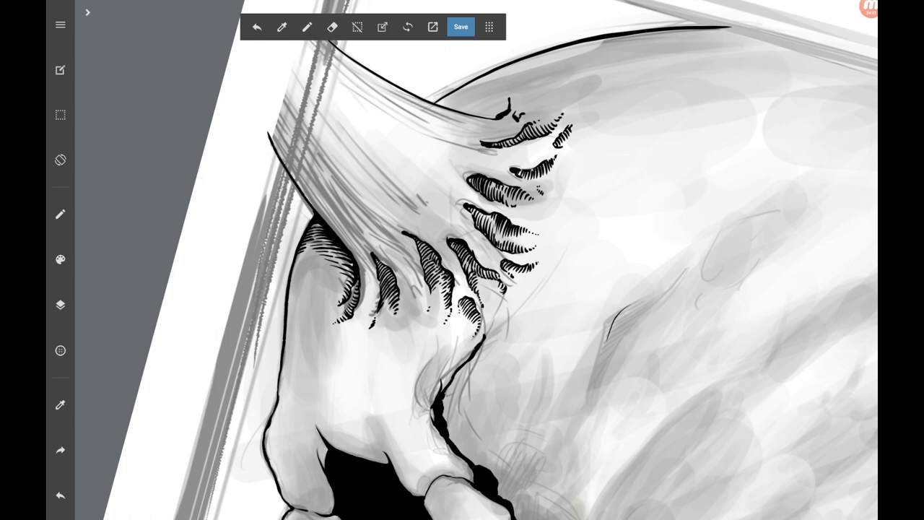
{"action": "left_click_drag", "start_coordinate": [476, 259], "coordinate": [520, 296]}
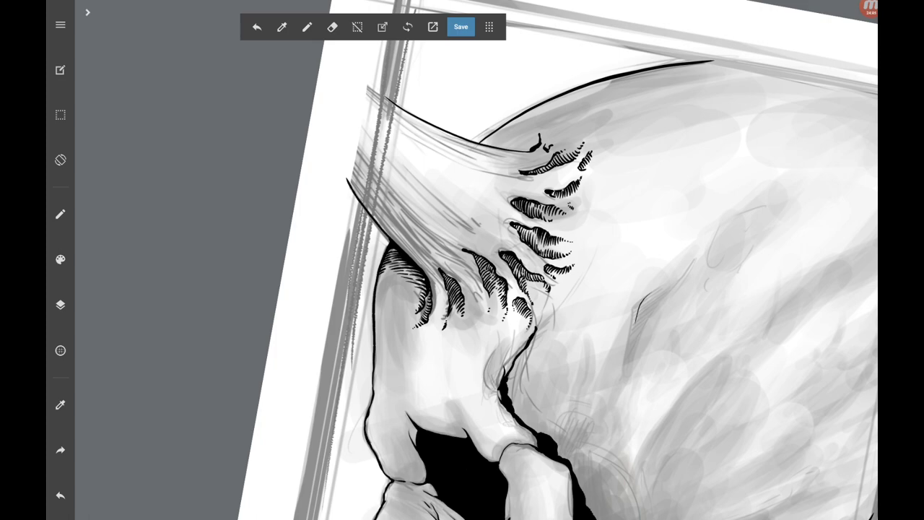
{"action": "mouse_move", "coordinate": [477, 260]}
{"action": "left_mouse_down"}
{"action": "mouse_move", "coordinate": [433, 238]}
{"action": "mouse_move", "coordinate": [476, 289]}
{"action": "left_mouse_up"}
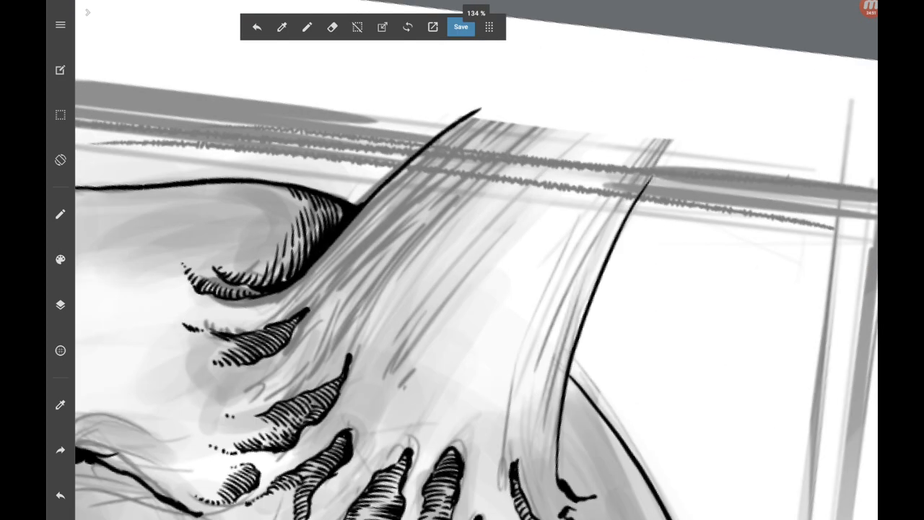
{"action": "left_click_drag", "start_coordinate": [316, 314], "coordinate": [462, 134]}
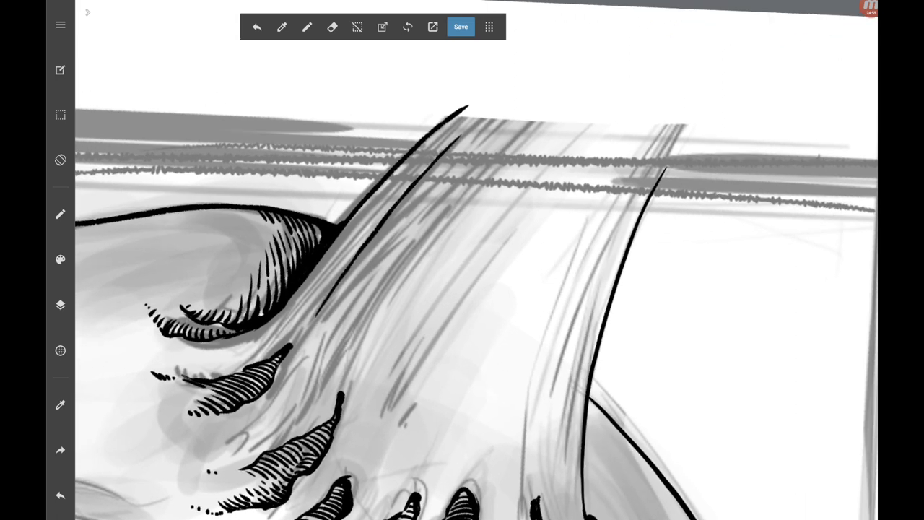
{"action": "left_click_drag", "start_coordinate": [303, 324], "coordinate": [416, 174]}
{"action": "left_click", "coordinate": [60, 496]}
Redraw the base hair stroke and ink several strand lines along the contour.
{"action": "left_click_drag", "start_coordinate": [309, 334], "coordinate": [332, 291]}
{"action": "left_click", "coordinate": [60, 495]}
{"action": "left_click_drag", "start_coordinate": [305, 338], "coordinate": [485, 106]}
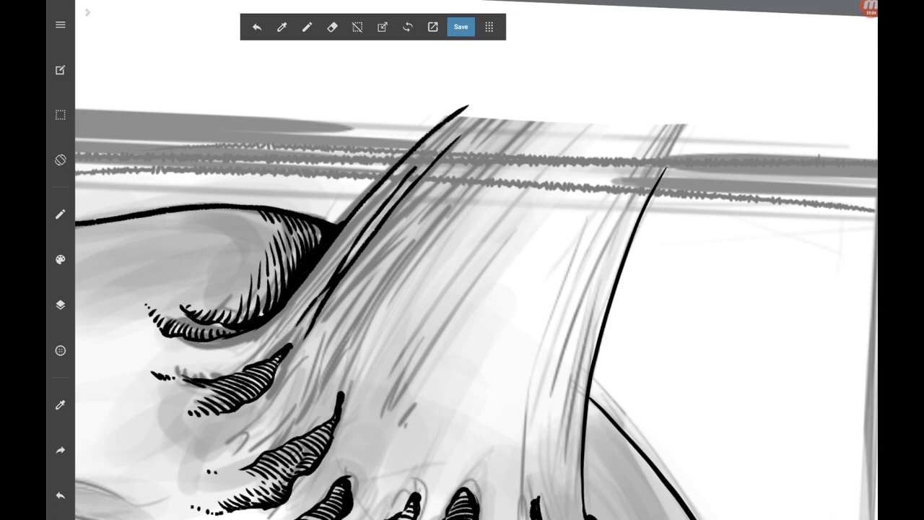
{"action": "left_click_drag", "start_coordinate": [447, 135], "coordinate": [337, 275]}
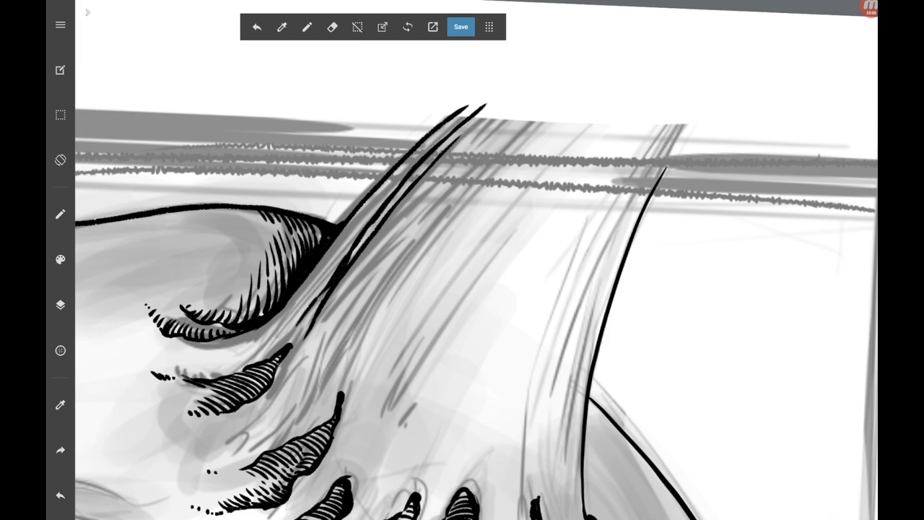
{"action": "left_click_drag", "start_coordinate": [270, 341], "coordinate": [371, 218]}
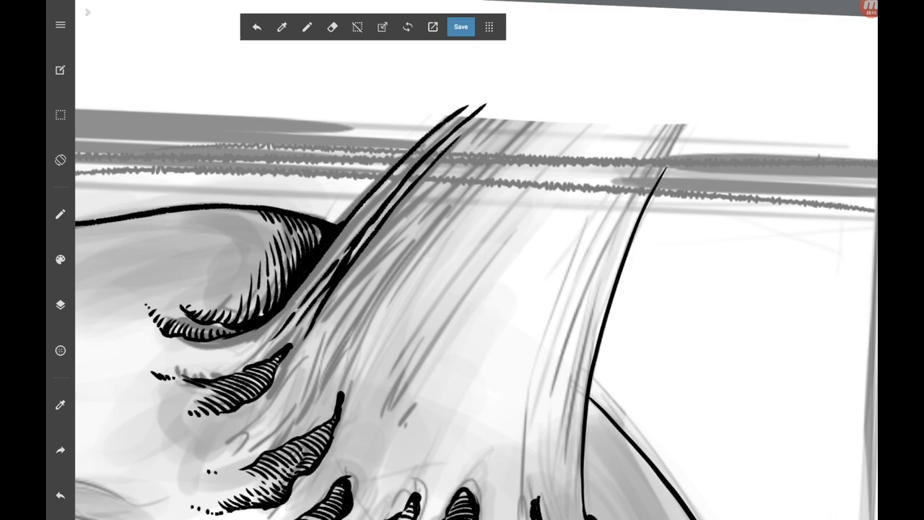
{"action": "left_click_drag", "start_coordinate": [289, 318], "coordinate": [349, 248]}
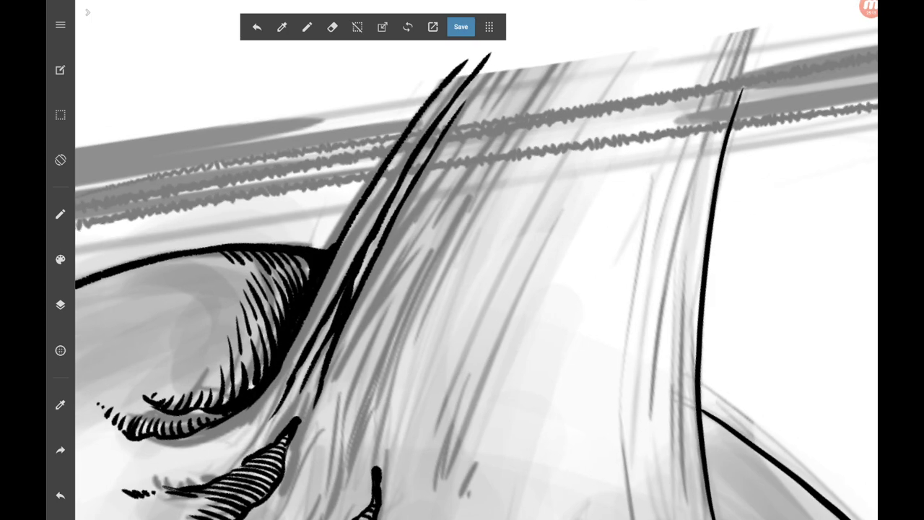
{"action": "left_click_drag", "start_coordinate": [480, 85], "coordinate": [393, 229]}
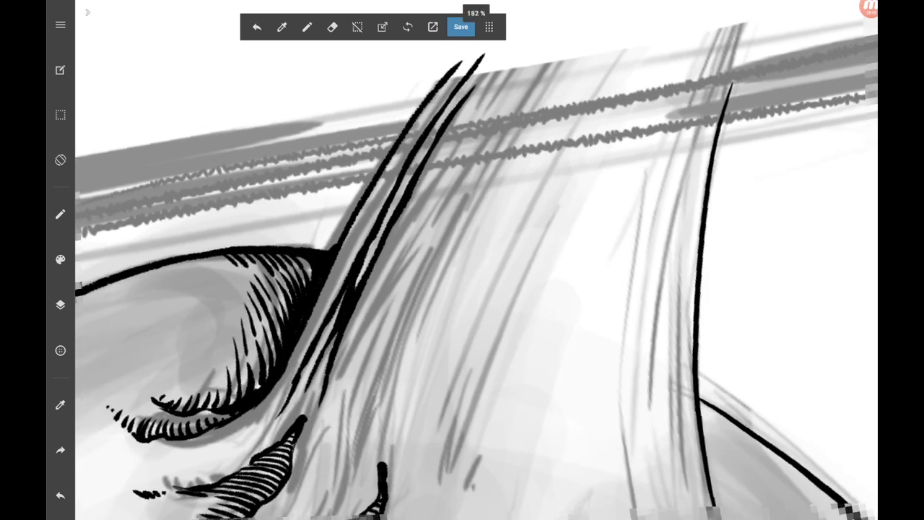
Rotate the canvas upright and add thin lines along the strand edge.
{"action": "left_click_drag", "start_coordinate": [477, 289], "coordinate": [434, 217]}
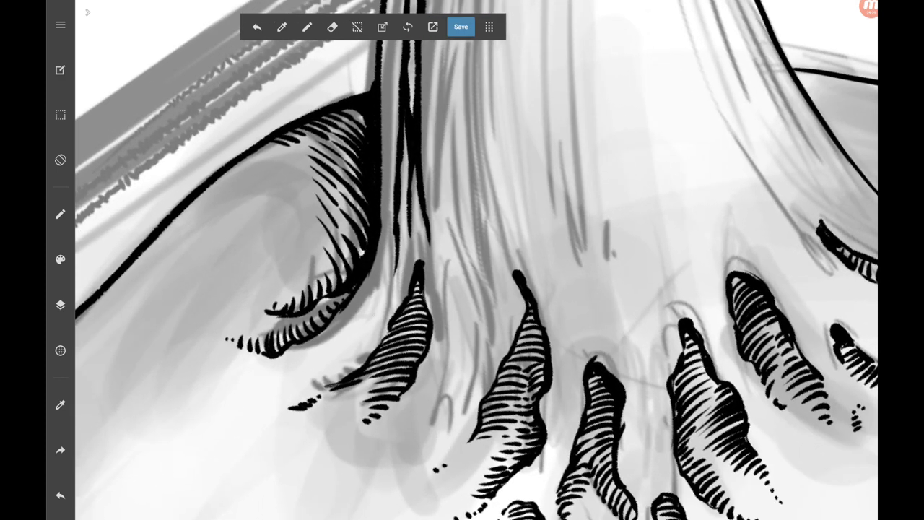
{"action": "left_click_drag", "start_coordinate": [388, 296], "coordinate": [372, 331]}
{"action": "mouse_move", "coordinate": [397, 238]}
{"action": "left_mouse_down"}
{"action": "mouse_move", "coordinate": [381, 299]}
{"action": "mouse_move", "coordinate": [352, 349]}
{"action": "left_mouse_up"}
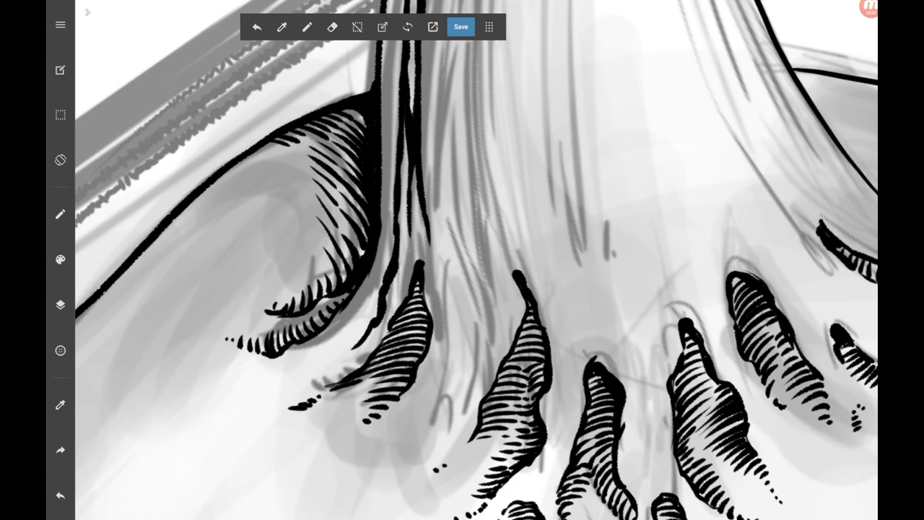
{"action": "left_click_drag", "start_coordinate": [407, 260], "coordinate": [412, 213]}
Tilt the view and ink more long black strand lines up the hair.
{"action": "left_click_drag", "start_coordinate": [477, 289], "coordinate": [433, 217]}
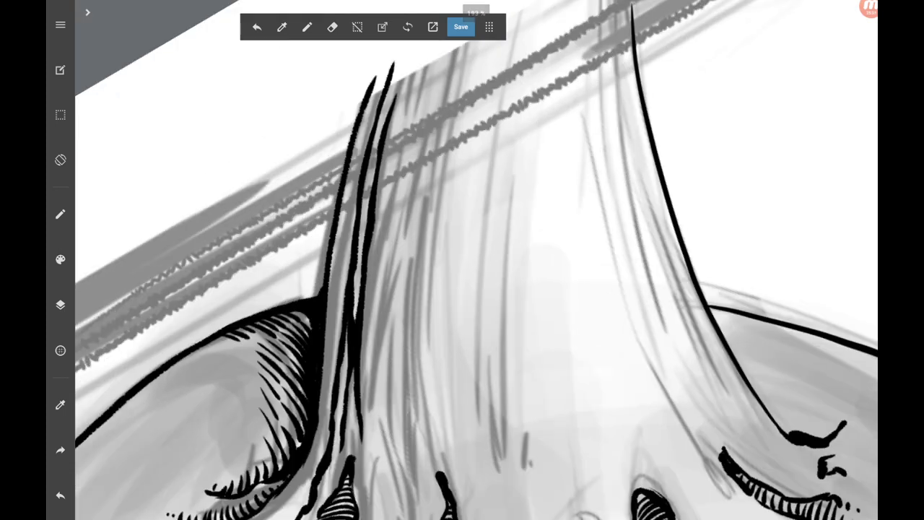
{"action": "left_click_drag", "start_coordinate": [476, 289], "coordinate": [433, 217]}
{"action": "left_click_drag", "start_coordinate": [339, 306], "coordinate": [477, 120]}
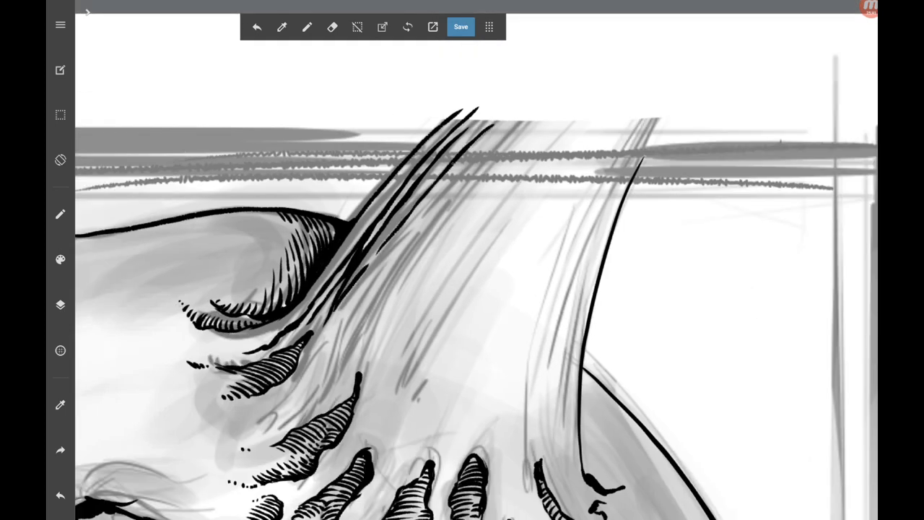
{"action": "left_click_drag", "start_coordinate": [442, 172], "coordinate": [341, 295]}
{"action": "left_click_drag", "start_coordinate": [394, 218], "coordinate": [371, 252]}
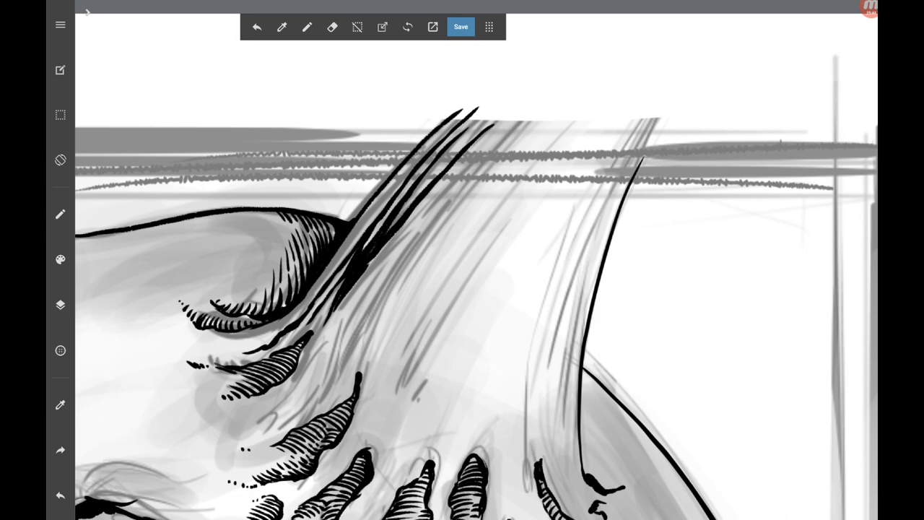
{"action": "left_click_drag", "start_coordinate": [483, 115], "coordinate": [390, 230]}
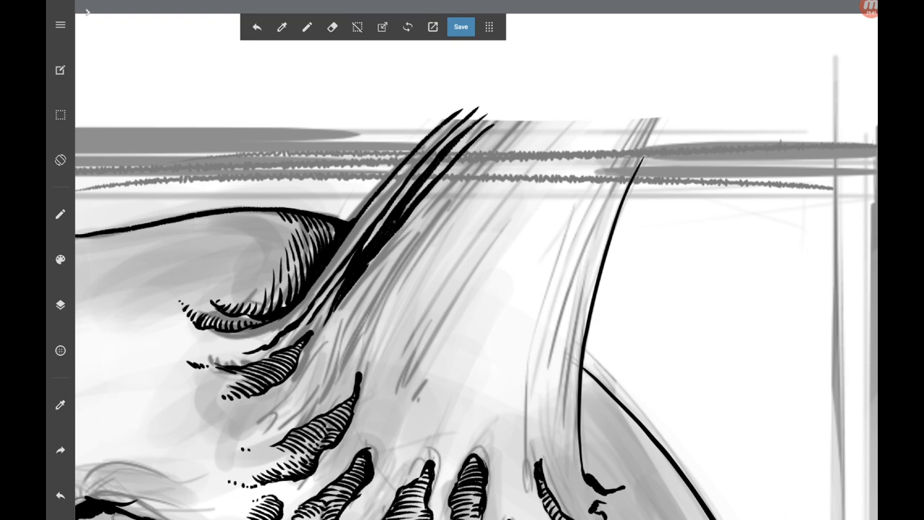
{"action": "left_click_drag", "start_coordinate": [476, 288], "coordinate": [433, 217]}
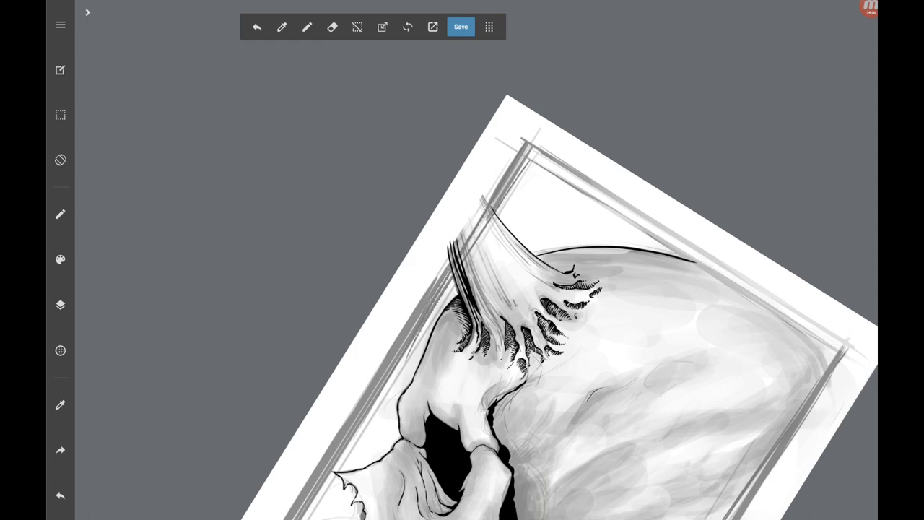
Fill black between the hair strokes and ink a long dark line up the strands.
{"action": "scroll", "coordinate": [505, 260], "scroll_direction": "up", "scroll_amount": 5}
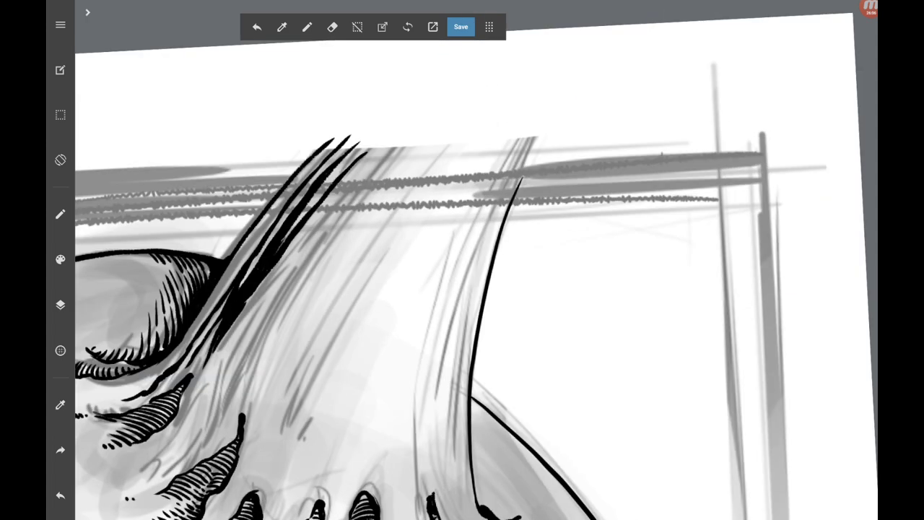
{"action": "left_click_drag", "start_coordinate": [306, 223], "coordinate": [260, 287]}
{"action": "left_click_drag", "start_coordinate": [281, 289], "coordinate": [390, 141]}
{"action": "left_click_drag", "start_coordinate": [339, 198], "coordinate": [222, 379]}
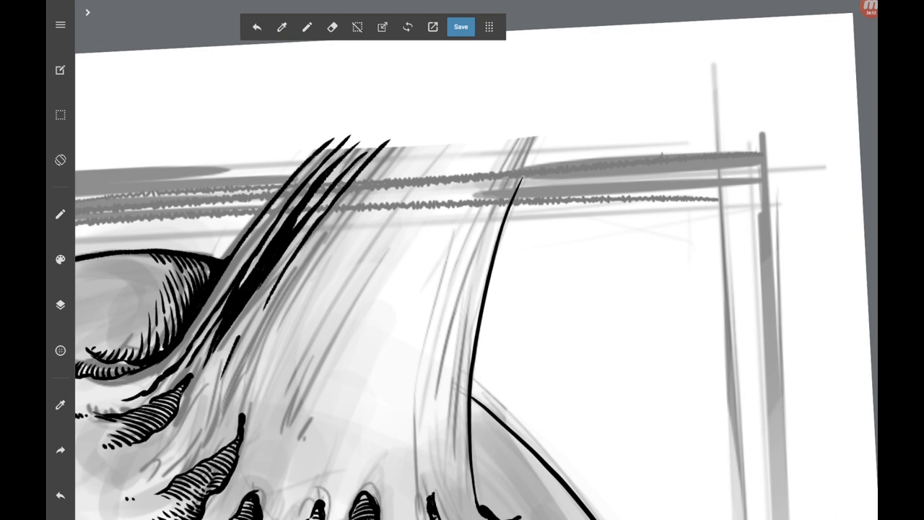
{"action": "left_click_drag", "start_coordinate": [238, 338], "coordinate": [293, 253]}
{"action": "left_click_drag", "start_coordinate": [259, 326], "coordinate": [293, 250]}
{"action": "left_click_drag", "start_coordinate": [267, 304], "coordinate": [290, 265]}
{"action": "left_click_drag", "start_coordinate": [301, 250], "coordinate": [320, 223]}
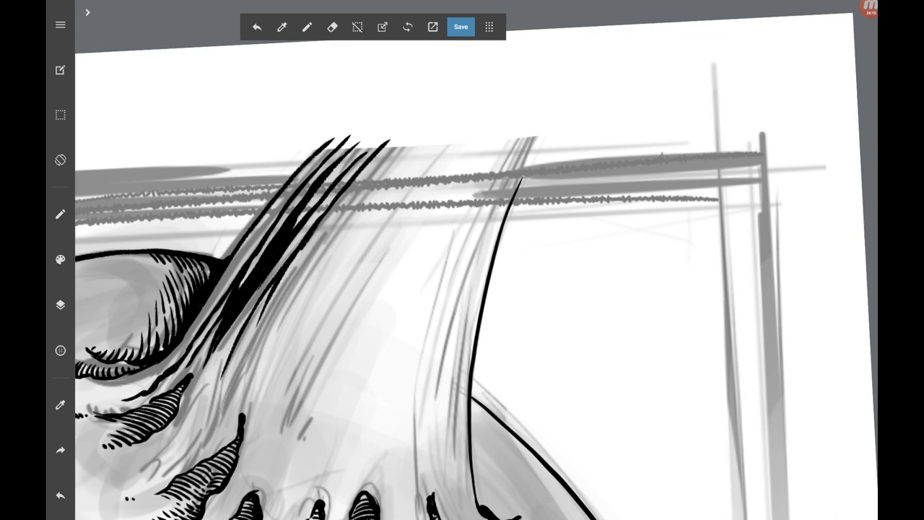
Add several thin ink lines along the middle of the hair strands.
{"action": "scroll", "coordinate": [463, 289], "scroll_direction": "up", "scroll_amount": 3}
{"action": "scroll", "coordinate": [462, 289], "scroll_direction": "up", "scroll_amount": 2}
{"action": "mouse_move", "coordinate": [325, 299]}
{"action": "left_mouse_down"}
{"action": "mouse_move", "coordinate": [383, 168]}
{"action": "mouse_move", "coordinate": [332, 288]}
{"action": "left_mouse_up"}
{"action": "left_click_drag", "start_coordinate": [349, 234], "coordinate": [339, 274]}
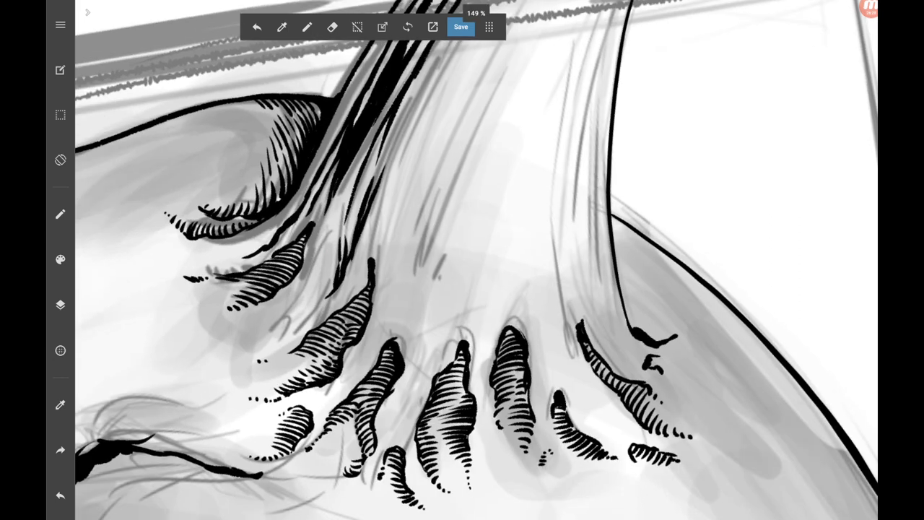
{"action": "scroll", "coordinate": [462, 288], "scroll_direction": "up", "scroll_amount": 1}
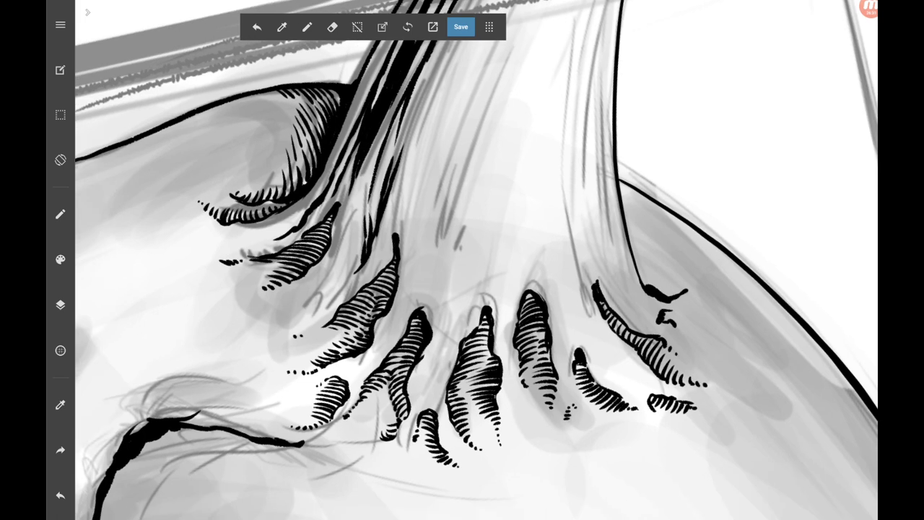
{"action": "left_click_drag", "start_coordinate": [328, 306], "coordinate": [361, 255]}
{"action": "left_click_drag", "start_coordinate": [371, 187], "coordinate": [364, 244]}
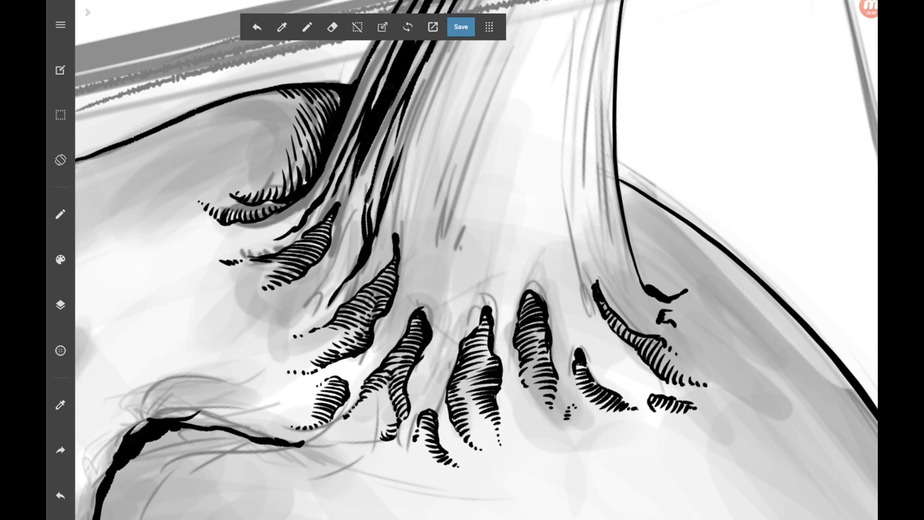
{"action": "left_click_drag", "start_coordinate": [358, 198], "coordinate": [356, 253]}
{"action": "mouse_move", "coordinate": [354, 217]}
{"action": "left_mouse_down"}
{"action": "mouse_move", "coordinate": [351, 264]}
{"action": "mouse_move", "coordinate": [336, 292]}
{"action": "left_mouse_up"}
Ink long sweeping strand lines upward and add thin lines low in the strands.
{"action": "scroll", "coordinate": [462, 260], "scroll_direction": "down", "scroll_amount": 3}
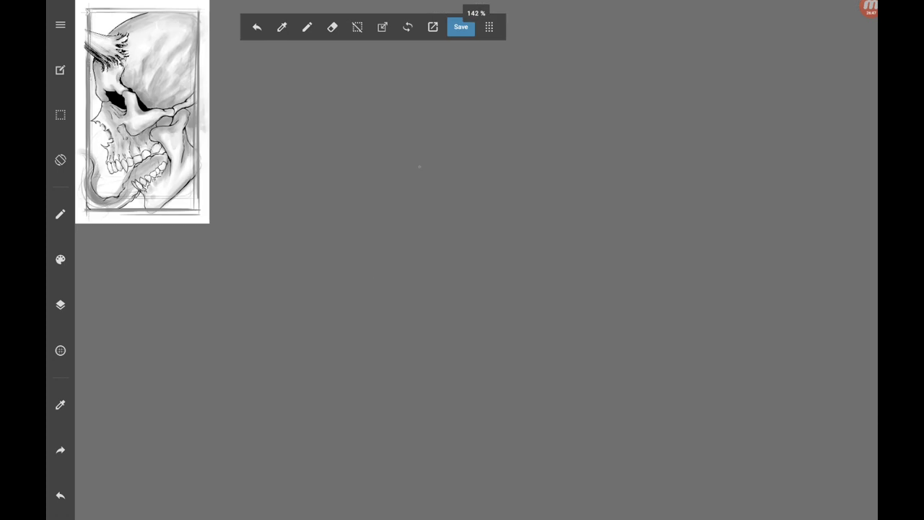
{"action": "scroll", "coordinate": [462, 260], "scroll_direction": "up", "scroll_amount": 5}
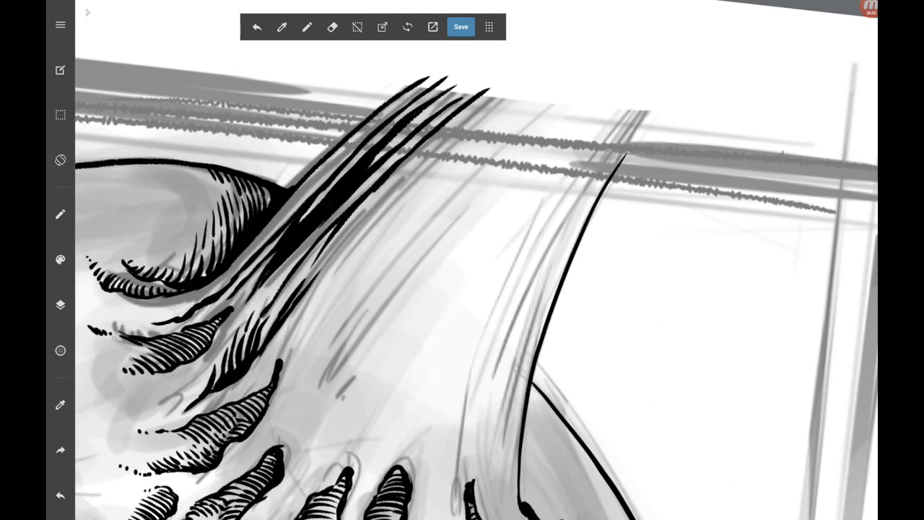
{"action": "mouse_move", "coordinate": [329, 264]}
{"action": "left_mouse_down"}
{"action": "mouse_move", "coordinate": [385, 190]}
{"action": "mouse_move", "coordinate": [495, 95]}
{"action": "left_mouse_up"}
{"action": "left_click_drag", "start_coordinate": [462, 117], "coordinate": [395, 194]}
{"action": "scroll", "coordinate": [462, 260], "scroll_direction": "down", "scroll_amount": 2}
{"action": "left_click_drag", "start_coordinate": [370, 253], "coordinate": [360, 332]}
{"action": "left_click_drag", "start_coordinate": [367, 281], "coordinate": [362, 305]}
{"action": "left_click_drag", "start_coordinate": [360, 286], "coordinate": [356, 311]}
{"action": "left_click_drag", "start_coordinate": [382, 227], "coordinate": [365, 265]}
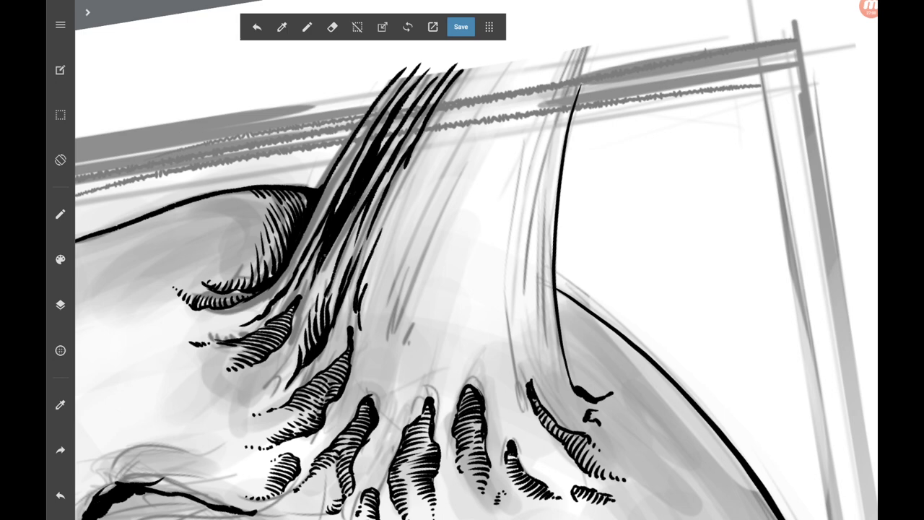
Add thin strand lines to the left of the main hair strands.
{"action": "mouse_move", "coordinate": [315, 271]}
{"action": "left_mouse_down"}
{"action": "mouse_move", "coordinate": [306, 297]}
{"action": "mouse_move", "coordinate": [302, 289]}
{"action": "left_mouse_up"}
{"action": "mouse_move", "coordinate": [324, 241]}
{"action": "left_mouse_down"}
{"action": "mouse_move", "coordinate": [310, 266]}
{"action": "mouse_move", "coordinate": [318, 288]}
{"action": "left_mouse_up"}
{"action": "left_click_drag", "start_coordinate": [328, 255], "coordinate": [317, 282]}
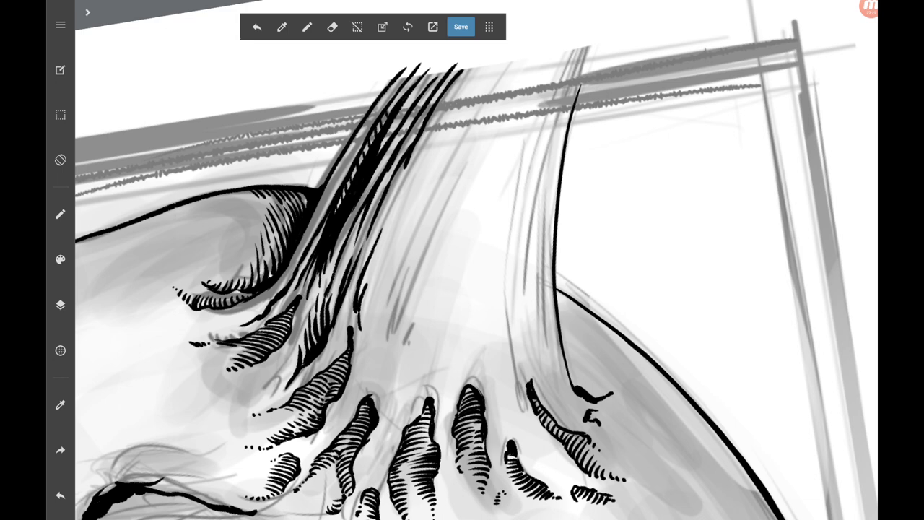
{"action": "scroll", "coordinate": [477, 274], "scroll_direction": "down", "scroll_amount": 3}
{"action": "scroll", "coordinate": [477, 275], "scroll_direction": "up", "scroll_amount": 3}
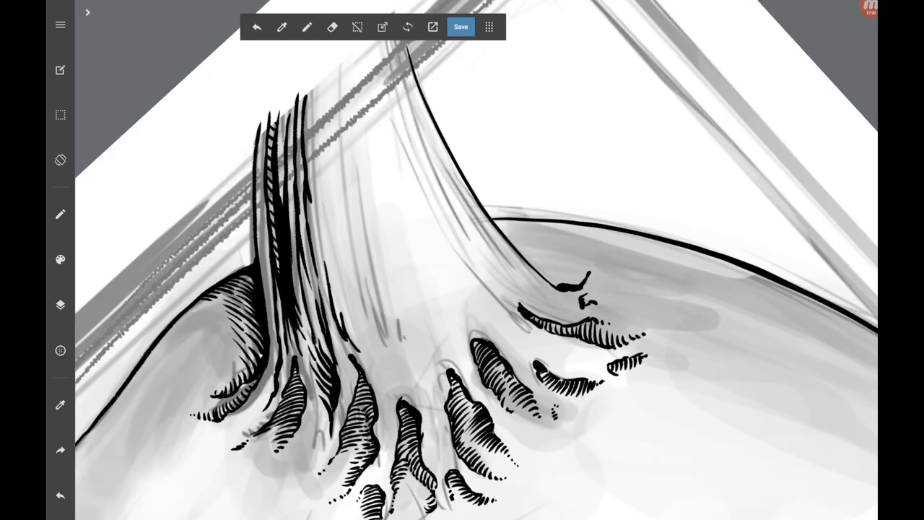
Ink a thin stroke down along the curve and add small marks near the hatching.
{"action": "scroll", "coordinate": [477, 275], "scroll_direction": "up", "scroll_amount": 3}
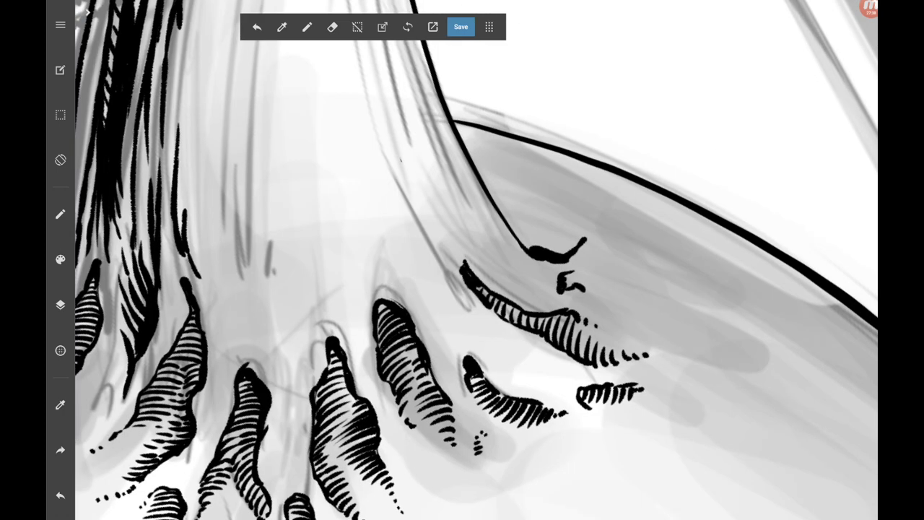
{"action": "left_click_drag", "start_coordinate": [401, 162], "coordinate": [471, 310]}
{"action": "left_click_drag", "start_coordinate": [417, 224], "coordinate": [478, 315]}
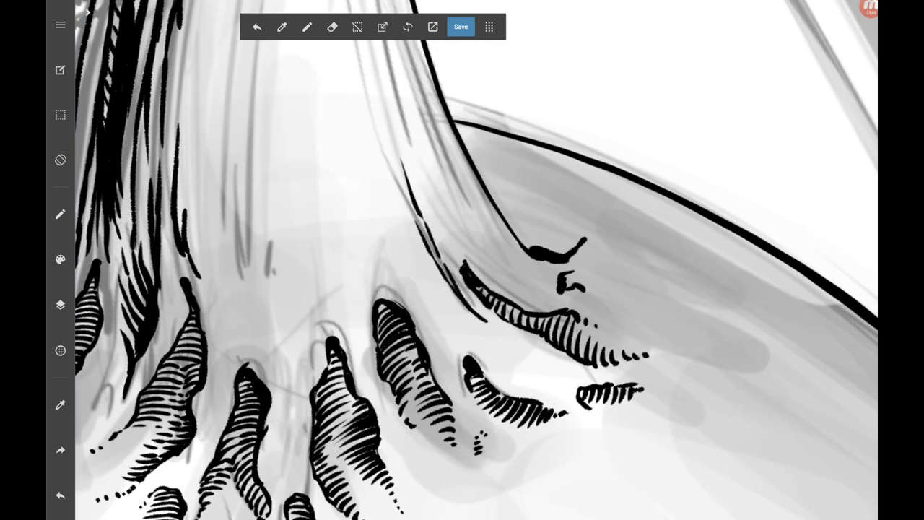
{"action": "left_click_drag", "start_coordinate": [442, 254], "coordinate": [455, 287]}
{"action": "scroll", "coordinate": [476, 274], "scroll_direction": "down", "scroll_amount": 2}
{"action": "left_click_drag", "start_coordinate": [261, 272], "coordinate": [253, 292]}
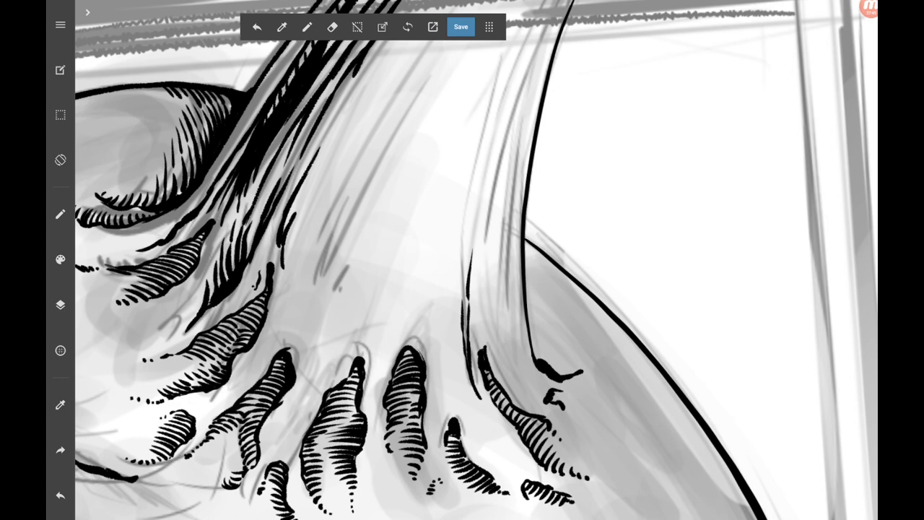
{"action": "mouse_move", "coordinate": [342, 332]}
{"action": "left_mouse_down"}
{"action": "mouse_move", "coordinate": [347, 361]}
{"action": "mouse_move", "coordinate": [337, 367]}
{"action": "mouse_move", "coordinate": [333, 352]}
{"action": "left_mouse_up"}
{"action": "scroll", "coordinate": [462, 275], "scroll_direction": "down", "scroll_amount": 2}
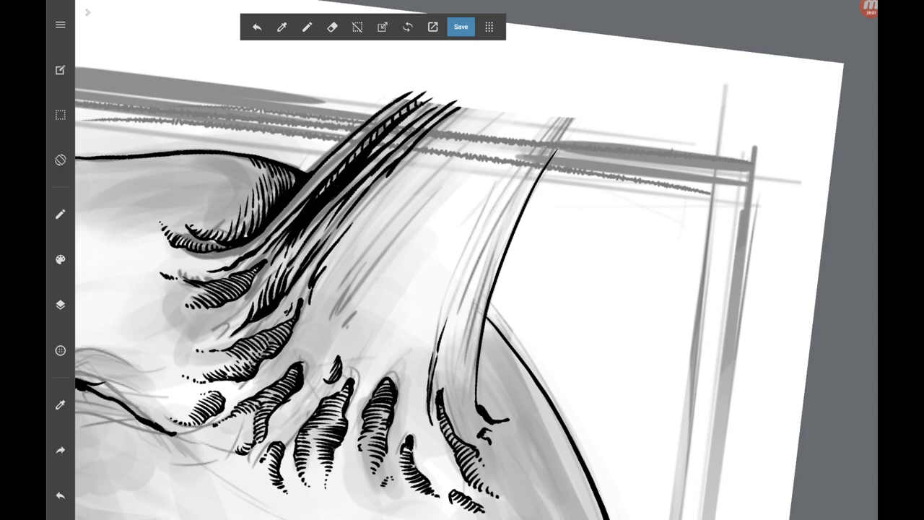
Draw three long hair strands across the hatching and down over the crown.
{"action": "left_click_drag", "start_coordinate": [309, 358], "coordinate": [437, 176]}
{"action": "mouse_move", "coordinate": [495, 114]}
{"action": "left_mouse_down"}
{"action": "mouse_move", "coordinate": [423, 185]}
{"action": "mouse_move", "coordinate": [355, 279]}
{"action": "left_mouse_up"}
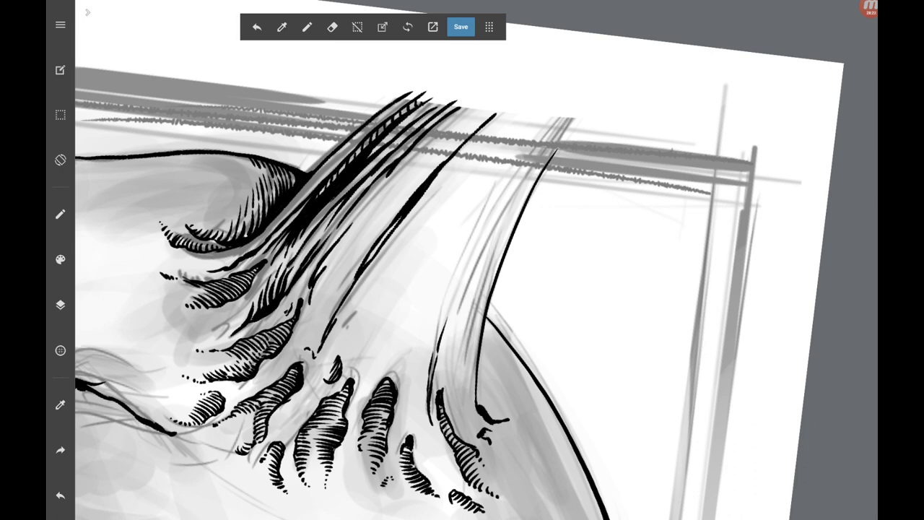
{"action": "mouse_move", "coordinate": [333, 300]}
{"action": "left_mouse_down"}
{"action": "mouse_move", "coordinate": [407, 201]}
{"action": "mouse_move", "coordinate": [400, 162]}
{"action": "left_mouse_up"}
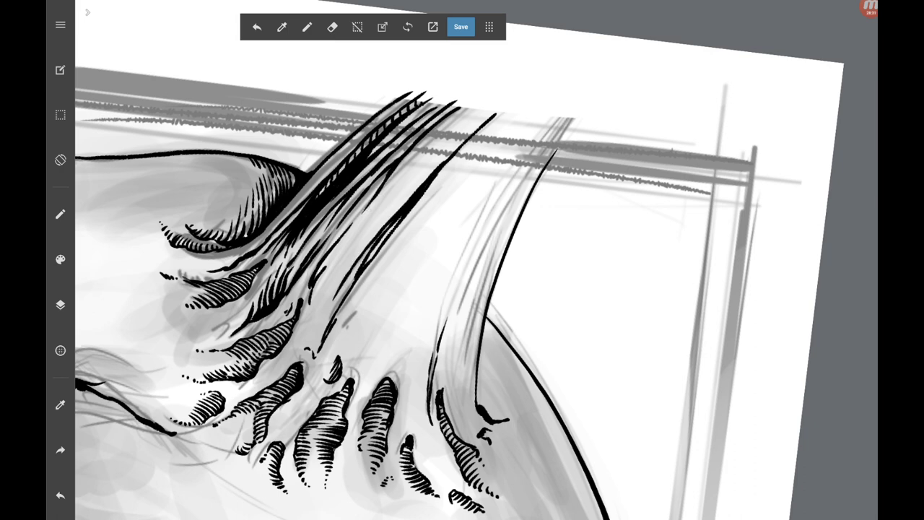
Add short dark hatching strokes between the strands where they fan out.
{"action": "left_click_drag", "start_coordinate": [361, 216], "coordinate": [384, 175]}
{"action": "left_click_drag", "start_coordinate": [325, 246], "coordinate": [345, 218]}
{"action": "left_click_drag", "start_coordinate": [307, 269], "coordinate": [323, 247]}
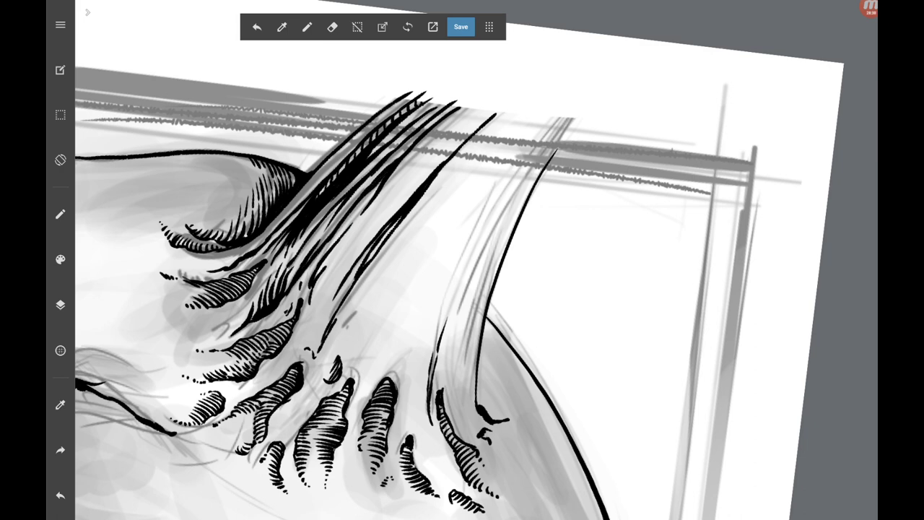
{"action": "left_click_drag", "start_coordinate": [301, 282], "coordinate": [314, 260]}
{"action": "left_click_drag", "start_coordinate": [355, 215], "coordinate": [384, 177]}
{"action": "scroll", "coordinate": [462, 260], "scroll_direction": "down", "scroll_amount": 5}
Dot small ink marks along the hatched hair clumps.
{"action": "scroll", "coordinate": [462, 260], "scroll_direction": "up", "scroll_amount": 5}
{"action": "scroll", "coordinate": [462, 259], "scroll_direction": "up", "scroll_amount": 3}
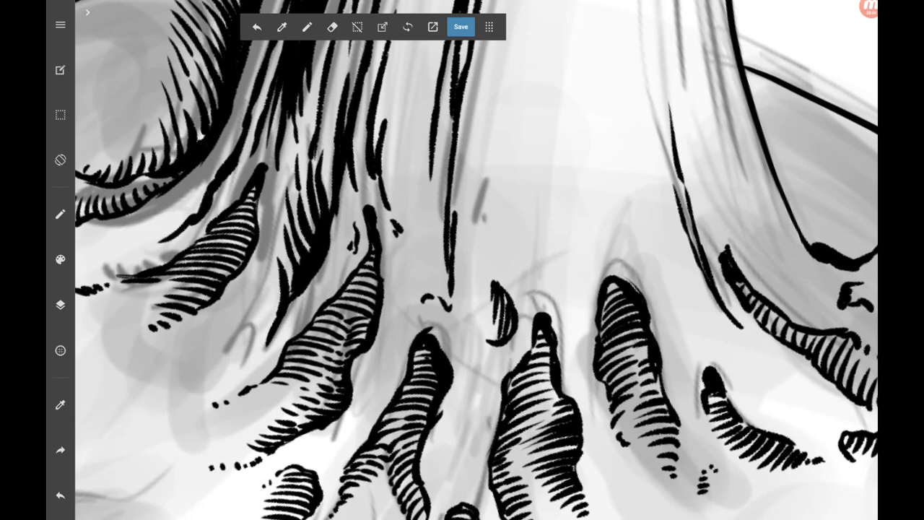
{"action": "scroll", "coordinate": [462, 260], "scroll_direction": "down", "scroll_amount": 3}
{"action": "left_click_drag", "start_coordinate": [421, 124], "coordinate": [429, 105]}
{"action": "mouse_move", "coordinate": [397, 185]}
{"action": "left_mouse_down"}
{"action": "mouse_move", "coordinate": [408, 163]}
{"action": "mouse_move", "coordinate": [401, 182]}
{"action": "left_mouse_up"}
{"action": "mouse_move", "coordinate": [371, 219]}
{"action": "left_mouse_down"}
{"action": "mouse_move", "coordinate": [390, 192]}
{"action": "mouse_move", "coordinate": [458, 223]}
{"action": "left_mouse_up"}
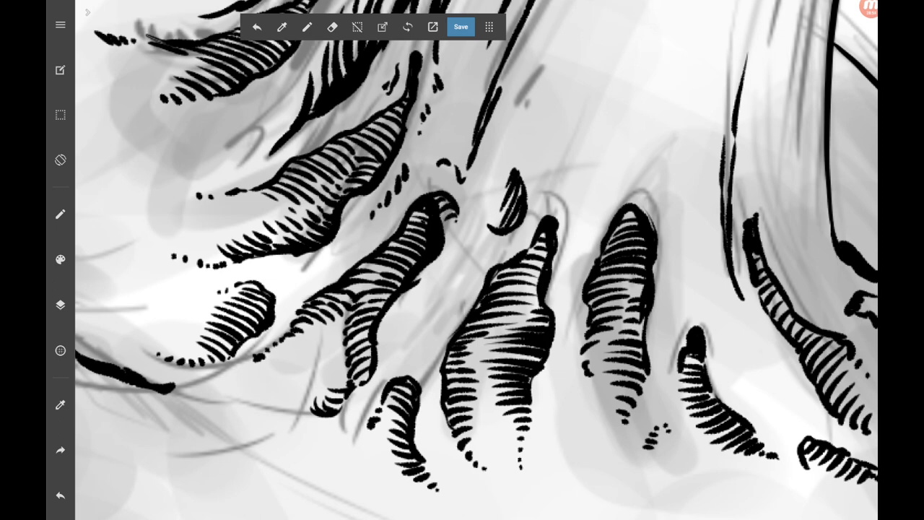
Add a curl atop a clump, a diagonal dot trail, and ink the crescent's left edge.
{"action": "left_click_drag", "start_coordinate": [436, 278], "coordinate": [439, 288]}
{"action": "left_click_drag", "start_coordinate": [410, 341], "coordinate": [415, 333]}
{"action": "left_click_drag", "start_coordinate": [420, 334], "coordinate": [433, 310]}
{"action": "left_click_drag", "start_coordinate": [436, 309], "coordinate": [466, 264]}
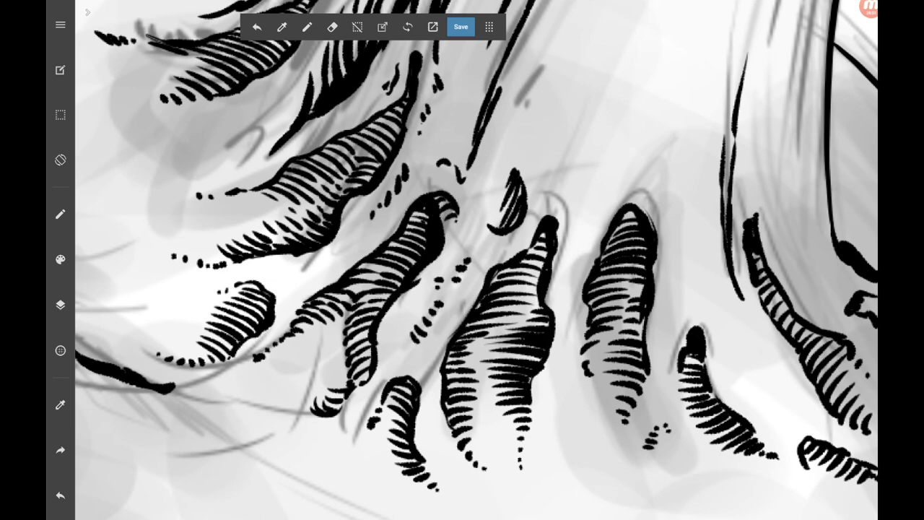
{"action": "mouse_move", "coordinate": [494, 204]}
{"action": "left_mouse_down"}
{"action": "mouse_move", "coordinate": [484, 225]}
{"action": "mouse_move", "coordinate": [481, 217]}
{"action": "left_mouse_up"}
{"action": "scroll", "coordinate": [462, 260], "scroll_direction": "down", "scroll_amount": 3}
Draw short vertical strokes, a curl and small curved marks around the clumps.
{"action": "left_click_drag", "start_coordinate": [414, 222], "coordinate": [417, 306]}
{"action": "left_click_drag", "start_coordinate": [421, 286], "coordinate": [430, 308]}
{"action": "left_click", "coordinate": [433, 300]}
{"action": "scroll", "coordinate": [462, 260], "scroll_direction": "down", "scroll_amount": 2}
{"action": "mouse_move", "coordinate": [433, 241]}
{"action": "left_mouse_down"}
{"action": "mouse_move", "coordinate": [452, 253]}
{"action": "mouse_move", "coordinate": [459, 274]}
{"action": "left_mouse_up"}
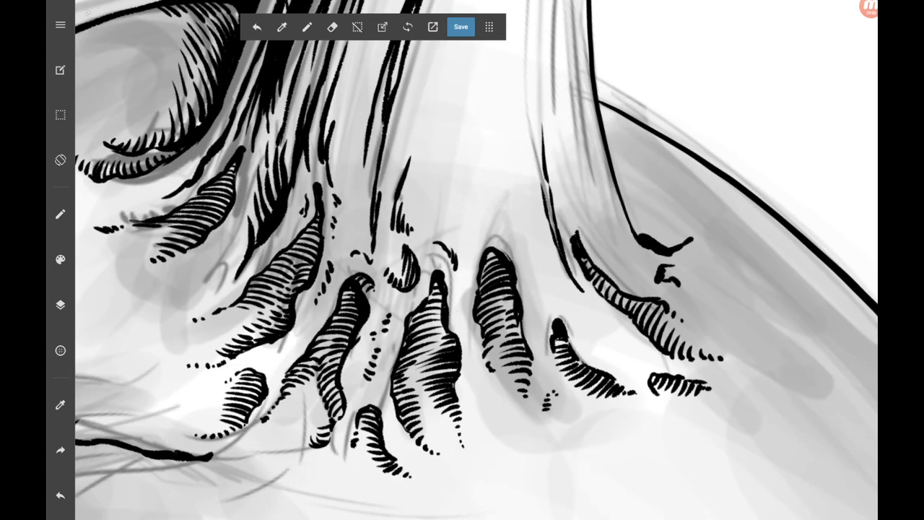
{"action": "mouse_move", "coordinate": [485, 233]}
{"action": "left_mouse_down"}
{"action": "mouse_move", "coordinate": [478, 255]}
{"action": "mouse_move", "coordinate": [504, 226]}
{"action": "mouse_move", "coordinate": [517, 249]}
{"action": "left_mouse_up"}
{"action": "scroll", "coordinate": [462, 260], "scroll_direction": "down", "scroll_amount": 3}
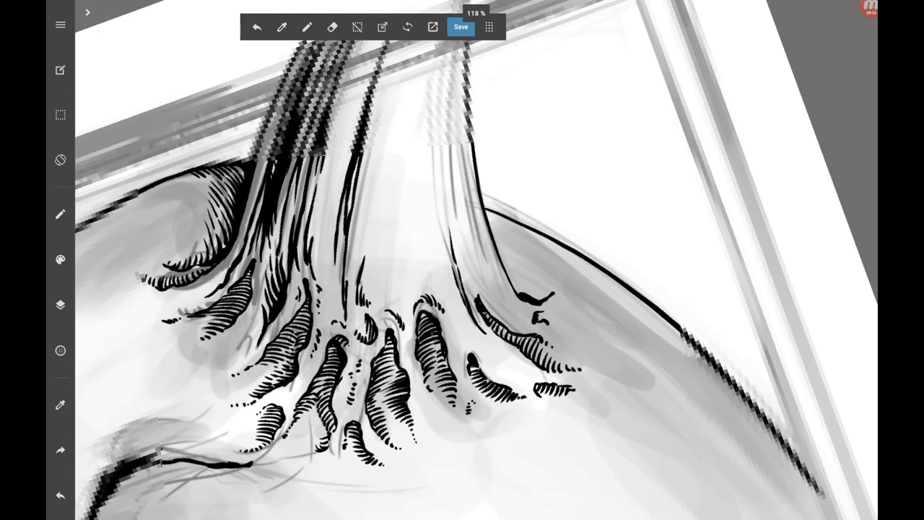
{"action": "left_click_drag", "start_coordinate": [469, 357], "coordinate": [480, 376]}
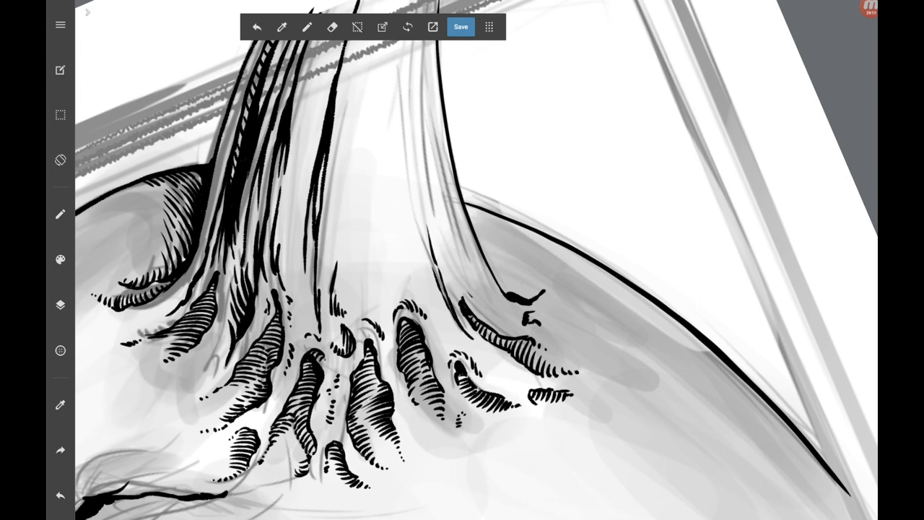
{"action": "left_click_drag", "start_coordinate": [473, 297], "coordinate": [501, 322]}
{"action": "scroll", "coordinate": [462, 260], "scroll_direction": "up", "scroll_amount": 5}
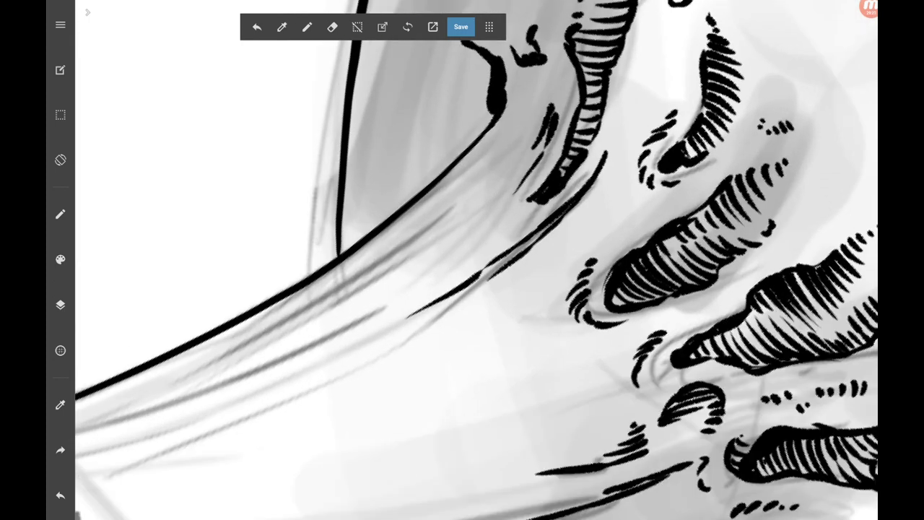
Connect the vertical line's end to the big curve with extra strokes beside it.
{"action": "mouse_move", "coordinate": [343, 218]}
{"action": "left_mouse_down"}
{"action": "mouse_move", "coordinate": [350, 250]}
{"action": "mouse_move", "coordinate": [481, 129]}
{"action": "left_mouse_up"}
{"action": "mouse_move", "coordinate": [418, 194]}
{"action": "left_mouse_down"}
{"action": "mouse_move", "coordinate": [494, 115]}
{"action": "mouse_move", "coordinate": [475, 132]}
{"action": "left_mouse_up"}
{"action": "scroll", "coordinate": [463, 260], "scroll_direction": "down", "scroll_amount": 3}
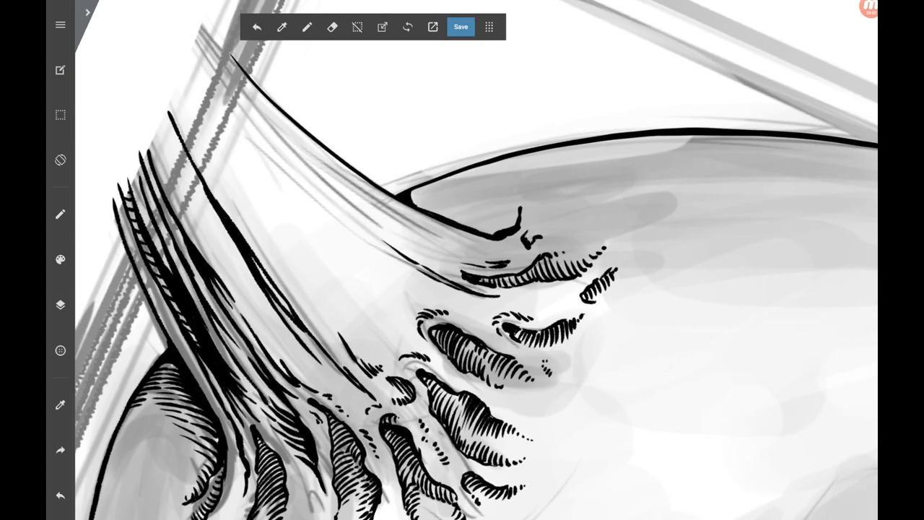
Draw short vertical and curved hatching at the curve tip.
{"action": "left_click_drag", "start_coordinate": [462, 259], "coordinate": [418, 271]}
{"action": "left_click_drag", "start_coordinate": [377, 174], "coordinate": [375, 196]}
{"action": "mouse_move", "coordinate": [381, 176]}
{"action": "left_mouse_down"}
{"action": "mouse_move", "coordinate": [380, 199]}
{"action": "mouse_move", "coordinate": [391, 210]}
{"action": "mouse_move", "coordinate": [399, 193]}
{"action": "left_mouse_up"}
{"action": "left_click_drag", "start_coordinate": [394, 194], "coordinate": [401, 214]}
{"action": "left_click_drag", "start_coordinate": [399, 167], "coordinate": [405, 180]}
{"action": "left_click_drag", "start_coordinate": [401, 181], "coordinate": [413, 220]}
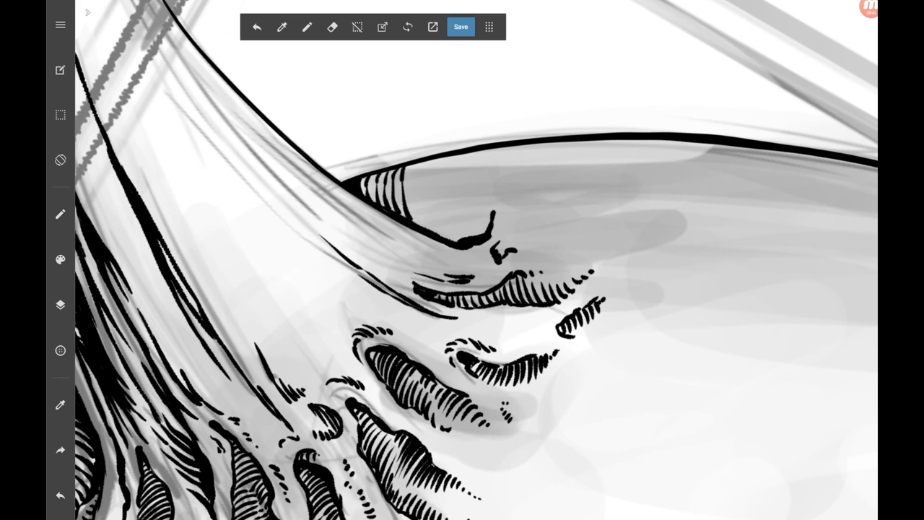
{"action": "mouse_move", "coordinate": [417, 165]}
{"action": "left_mouse_down"}
{"action": "mouse_move", "coordinate": [411, 191]}
{"action": "mouse_move", "coordinate": [423, 224]}
{"action": "left_mouse_up"}
{"action": "mouse_move", "coordinate": [417, 164]}
{"action": "left_mouse_down"}
{"action": "mouse_move", "coordinate": [408, 184]}
{"action": "mouse_move", "coordinate": [439, 234]}
{"action": "left_mouse_up"}
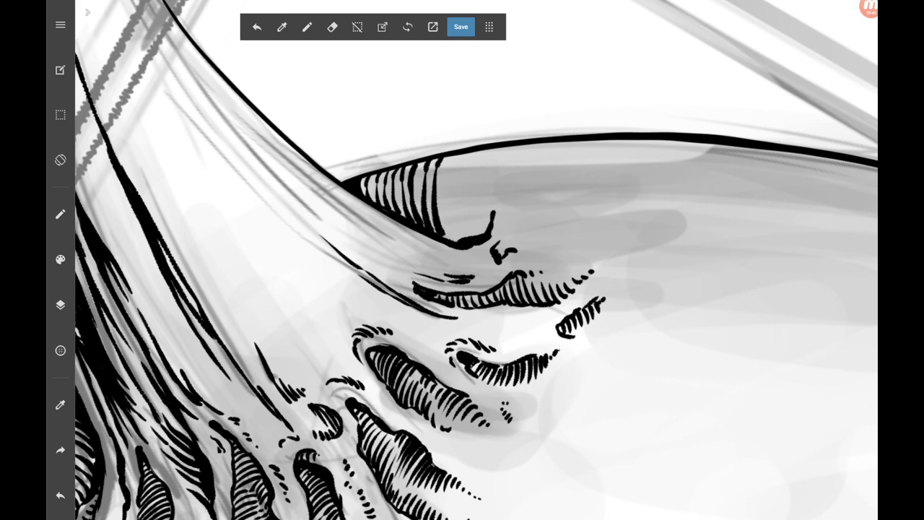
Widen the hatched patch rightward with more vertical hatching and a small stroke below.
{"action": "left_click_drag", "start_coordinate": [452, 156], "coordinate": [446, 240]}
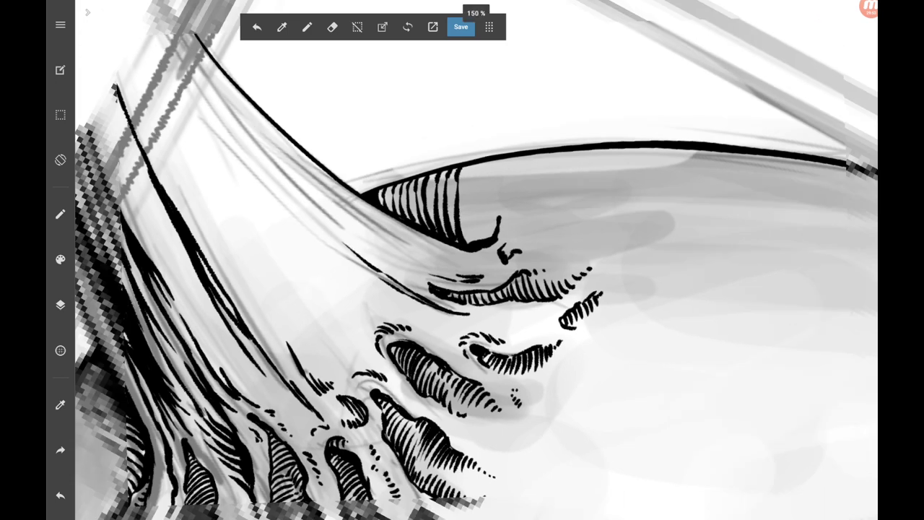
{"action": "mouse_move", "coordinate": [456, 172]}
{"action": "left_mouse_down"}
{"action": "mouse_move", "coordinate": [462, 249]}
{"action": "mouse_move", "coordinate": [464, 192]}
{"action": "mouse_move", "coordinate": [469, 246]}
{"action": "mouse_move", "coordinate": [474, 233]}
{"action": "mouse_move", "coordinate": [479, 245]}
{"action": "left_mouse_up"}
{"action": "left_click_drag", "start_coordinate": [496, 204], "coordinate": [486, 224]}
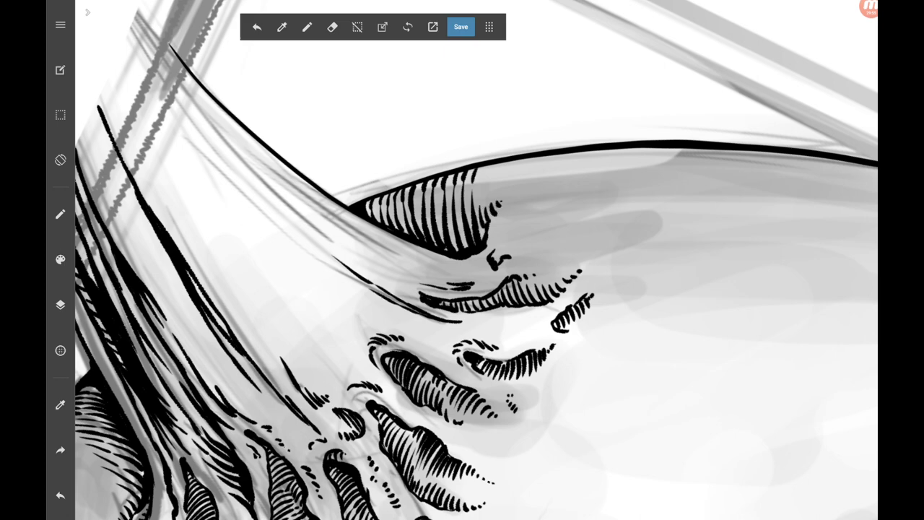
{"action": "left_click_drag", "start_coordinate": [498, 264], "coordinate": [538, 232]}
{"action": "scroll", "coordinate": [463, 260], "scroll_direction": "up", "scroll_amount": 3}
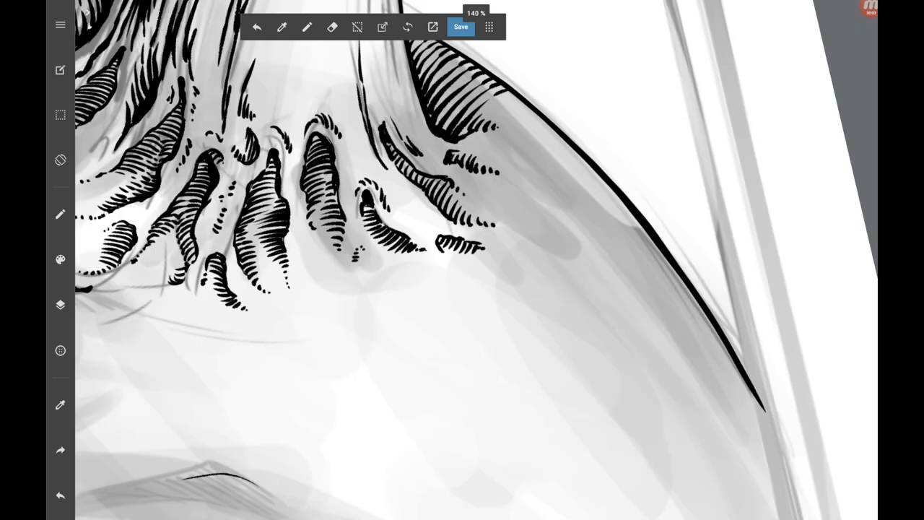
Extend the dark patch with a few final short strokes, then zoom out over the skull.
{"action": "left_click_drag", "start_coordinate": [491, 112], "coordinate": [513, 102]}
{"action": "left_click_drag", "start_coordinate": [510, 109], "coordinate": [526, 106]}
{"action": "left_click_drag", "start_coordinate": [521, 111], "coordinate": [535, 111]}
{"action": "left_click_drag", "start_coordinate": [526, 124], "coordinate": [541, 116]}
{"action": "scroll", "coordinate": [462, 260], "scroll_direction": "down", "scroll_amount": 5}
{"action": "scroll", "coordinate": [462, 260], "scroll_direction": "down", "scroll_amount": 2}
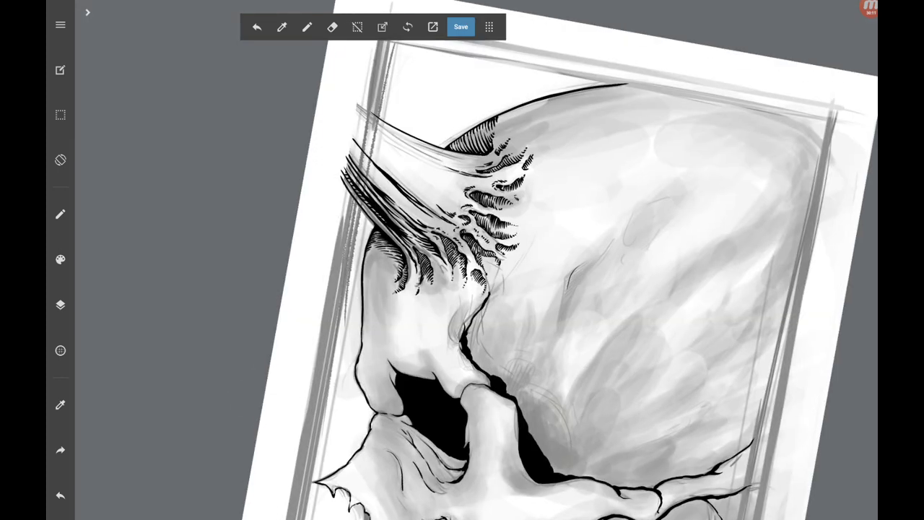
Ink short strokes along the nose cavity's black fill edge, undoing one misplaced stroke.
{"action": "scroll", "coordinate": [462, 260], "scroll_direction": "up", "scroll_amount": 2}
{"action": "scroll", "coordinate": [462, 260], "scroll_direction": "up", "scroll_amount": 5}
{"action": "mouse_move", "coordinate": [361, 139]}
{"action": "left_mouse_down"}
{"action": "mouse_move", "coordinate": [366, 173]}
{"action": "mouse_move", "coordinate": [372, 165]}
{"action": "left_mouse_up"}
{"action": "mouse_move", "coordinate": [362, 140]}
{"action": "left_mouse_down"}
{"action": "mouse_move", "coordinate": [370, 152]}
{"action": "mouse_move", "coordinate": [389, 142]}
{"action": "left_mouse_up"}
{"action": "left_click_drag", "start_coordinate": [372, 101], "coordinate": [385, 130]}
{"action": "key", "text": "ctrl+z"}
Add thin hatch strokes at the black fill's upper tips.
{"action": "mouse_move", "coordinate": [368, 84]}
{"action": "left_mouse_down"}
{"action": "mouse_move", "coordinate": [381, 114]}
{"action": "mouse_move", "coordinate": [377, 90]}
{"action": "left_mouse_up"}
{"action": "left_click_drag", "start_coordinate": [374, 88], "coordinate": [380, 95]}
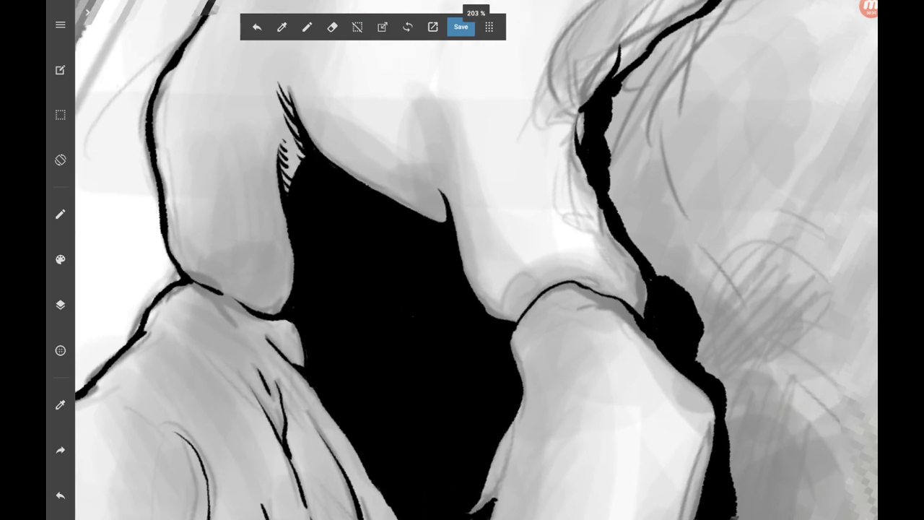
{"action": "mouse_move", "coordinate": [438, 189]}
{"action": "left_mouse_down"}
{"action": "mouse_move", "coordinate": [445, 221]}
{"action": "mouse_move", "coordinate": [421, 176]}
{"action": "left_mouse_up"}
{"action": "left_click_drag", "start_coordinate": [407, 160], "coordinate": [413, 169]}
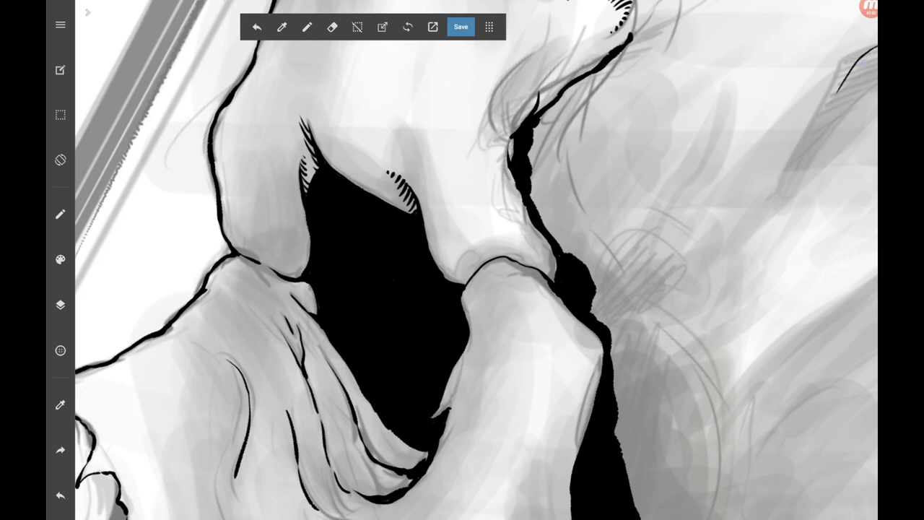
Ink a thin edge line and short hatch dashes along the cavity's lower left rim.
{"action": "scroll", "coordinate": [578, 289], "scroll_direction": "up", "scroll_amount": 2}
{"action": "scroll", "coordinate": [462, 260], "scroll_direction": "up", "scroll_amount": 2}
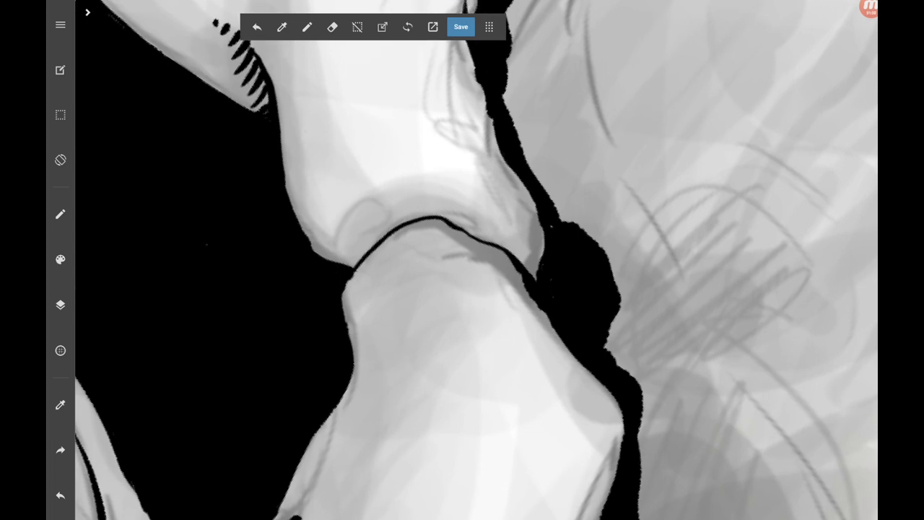
{"action": "mouse_move", "coordinate": [292, 130]}
{"action": "left_mouse_down"}
{"action": "mouse_move", "coordinate": [313, 219]}
{"action": "mouse_move", "coordinate": [360, 260]}
{"action": "mouse_move", "coordinate": [354, 267]}
{"action": "left_mouse_up"}
{"action": "left_click_drag", "start_coordinate": [330, 221], "coordinate": [374, 249]}
{"action": "left_click_drag", "start_coordinate": [345, 203], "coordinate": [368, 225]}
{"action": "left_click_drag", "start_coordinate": [364, 221], "coordinate": [386, 241]}
{"action": "mouse_move", "coordinate": [333, 164]}
{"action": "left_mouse_down"}
{"action": "mouse_move", "coordinate": [336, 179]}
{"action": "mouse_move", "coordinate": [326, 189]}
{"action": "left_mouse_up"}
{"action": "left_click_drag", "start_coordinate": [328, 194], "coordinate": [335, 210]}
Extend the hatching up the cavity's left edge and add more strokes at the lower rim.
{"action": "left_click_drag", "start_coordinate": [311, 118], "coordinate": [316, 150]}
{"action": "left_click_drag", "start_coordinate": [304, 81], "coordinate": [311, 115]}
{"action": "left_click_drag", "start_coordinate": [315, 194], "coordinate": [326, 220]}
{"action": "mouse_move", "coordinate": [328, 221]}
{"action": "left_mouse_down"}
{"action": "mouse_move", "coordinate": [359, 251]}
{"action": "mouse_move", "coordinate": [324, 252]}
{"action": "left_mouse_up"}
{"action": "left_click_drag", "start_coordinate": [319, 247], "coordinate": [339, 262]}
{"action": "left_click_drag", "start_coordinate": [361, 199], "coordinate": [394, 234]}
{"action": "mouse_move", "coordinate": [511, 166]}
{"action": "left_mouse_down"}
{"action": "mouse_move", "coordinate": [504, 186]}
{"action": "mouse_move", "coordinate": [534, 247]}
{"action": "mouse_move", "coordinate": [535, 277]}
{"action": "left_mouse_up"}
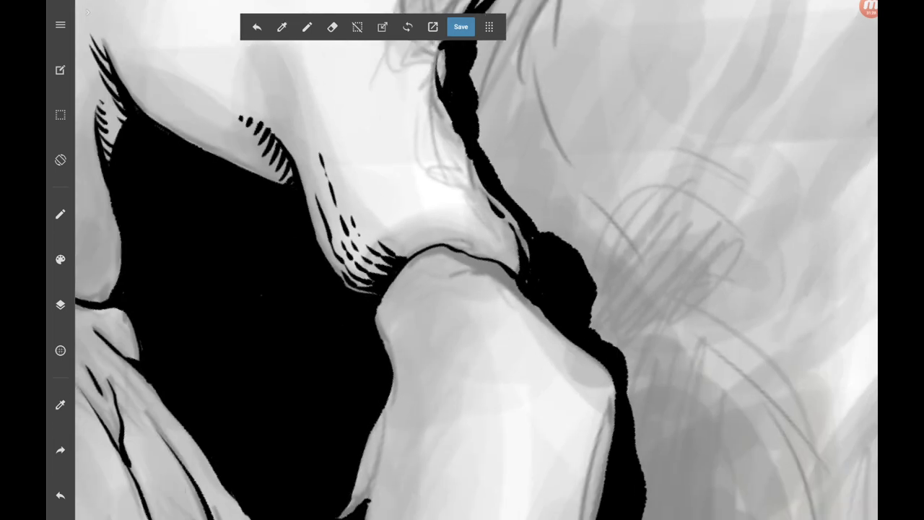
Hatch along the left side of the dark stripe with small strokes on the bone edge.
{"action": "left_click_drag", "start_coordinate": [447, 133], "coordinate": [519, 274]}
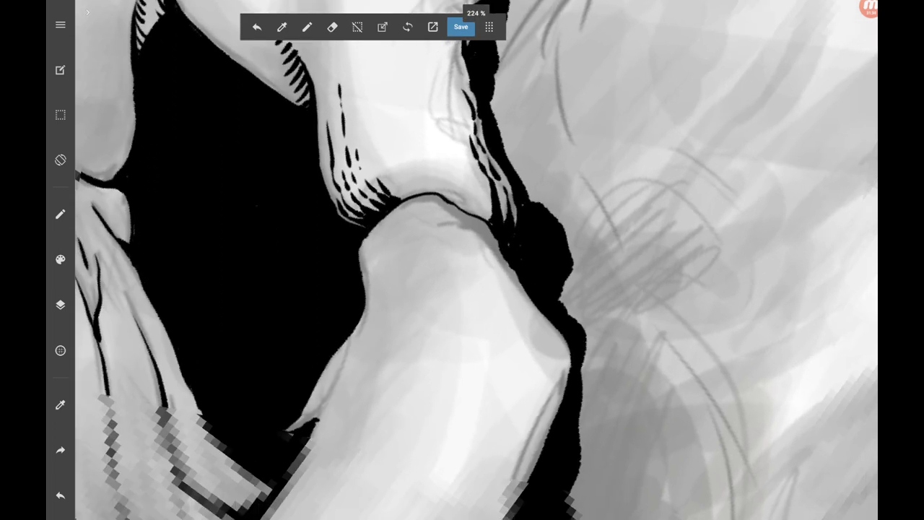
{"action": "left_click_drag", "start_coordinate": [491, 250], "coordinate": [500, 267]}
{"action": "left_click_drag", "start_coordinate": [483, 233], "coordinate": [488, 242]}
{"action": "left_click_drag", "start_coordinate": [475, 209], "coordinate": [488, 236]}
{"action": "mouse_move", "coordinate": [470, 209]}
{"action": "left_mouse_down"}
{"action": "mouse_move", "coordinate": [481, 247]}
{"action": "mouse_move", "coordinate": [470, 214]}
{"action": "left_mouse_up"}
Hatch the ridge above the cavity, undoing the last misplaced stroke.
{"action": "mouse_move", "coordinate": [343, 217]}
{"action": "left_mouse_down"}
{"action": "mouse_move", "coordinate": [329, 252]}
{"action": "mouse_move", "coordinate": [387, 170]}
{"action": "left_mouse_up"}
{"action": "left_click_drag", "start_coordinate": [354, 215], "coordinate": [341, 241]}
{"action": "mouse_move", "coordinate": [391, 175]}
{"action": "left_mouse_down"}
{"action": "mouse_move", "coordinate": [359, 206]}
{"action": "mouse_move", "coordinate": [352, 235]}
{"action": "mouse_move", "coordinate": [360, 221]}
{"action": "left_mouse_up"}
{"action": "mouse_move", "coordinate": [426, 169]}
{"action": "left_mouse_down"}
{"action": "mouse_move", "coordinate": [395, 183]}
{"action": "mouse_move", "coordinate": [363, 228]}
{"action": "left_mouse_up"}
{"action": "left_click", "coordinate": [60, 496]}
Redraw the ridge hatching and continue it across the band to the ridge's end.
{"action": "mouse_move", "coordinate": [423, 179]}
{"action": "left_mouse_down"}
{"action": "mouse_move", "coordinate": [394, 195]}
{"action": "mouse_move", "coordinate": [385, 216]}
{"action": "left_mouse_up"}
{"action": "mouse_move", "coordinate": [461, 177]}
{"action": "left_mouse_down"}
{"action": "mouse_move", "coordinate": [406, 212]}
{"action": "mouse_move", "coordinate": [423, 209]}
{"action": "left_mouse_up"}
{"action": "mouse_move", "coordinate": [474, 193]}
{"action": "left_mouse_down"}
{"action": "mouse_move", "coordinate": [440, 210]}
{"action": "mouse_move", "coordinate": [453, 213]}
{"action": "left_mouse_up"}
{"action": "mouse_move", "coordinate": [486, 202]}
{"action": "left_mouse_down"}
{"action": "mouse_move", "coordinate": [464, 218]}
{"action": "mouse_move", "coordinate": [474, 220]}
{"action": "left_mouse_up"}
{"action": "mouse_move", "coordinate": [504, 215]}
{"action": "left_mouse_down"}
{"action": "mouse_move", "coordinate": [485, 228]}
{"action": "mouse_move", "coordinate": [493, 232]}
{"action": "left_mouse_up"}
Add small hatch marks near the rim plus a curved edge line.
{"action": "scroll", "coordinate": [462, 259], "scroll_direction": "down", "scroll_amount": 5}
{"action": "scroll", "coordinate": [462, 260], "scroll_direction": "up", "scroll_amount": 5}
{"action": "mouse_move", "coordinate": [337, 229]}
{"action": "left_mouse_down"}
{"action": "mouse_move", "coordinate": [329, 245]}
{"action": "mouse_move", "coordinate": [345, 281]}
{"action": "left_mouse_up"}
{"action": "left_click_drag", "start_coordinate": [341, 234], "coordinate": [351, 278]}
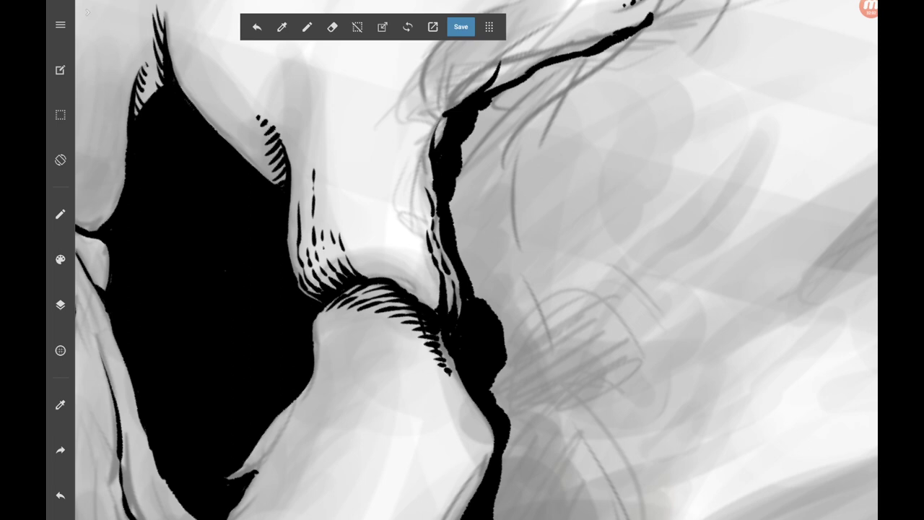
{"action": "left_click_drag", "start_coordinate": [422, 175], "coordinate": [447, 100]}
Hatch down the bone's left edge, removing a stray short stroke.
{"action": "left_click_drag", "start_coordinate": [416, 138], "coordinate": [413, 160]}
{"action": "left_click_drag", "start_coordinate": [413, 156], "coordinate": [427, 264]}
{"action": "mouse_move", "coordinate": [428, 264]}
{"action": "left_mouse_down"}
{"action": "mouse_move", "coordinate": [436, 303]}
{"action": "mouse_move", "coordinate": [427, 302]}
{"action": "left_mouse_up"}
{"action": "left_click", "coordinate": [60, 495]}
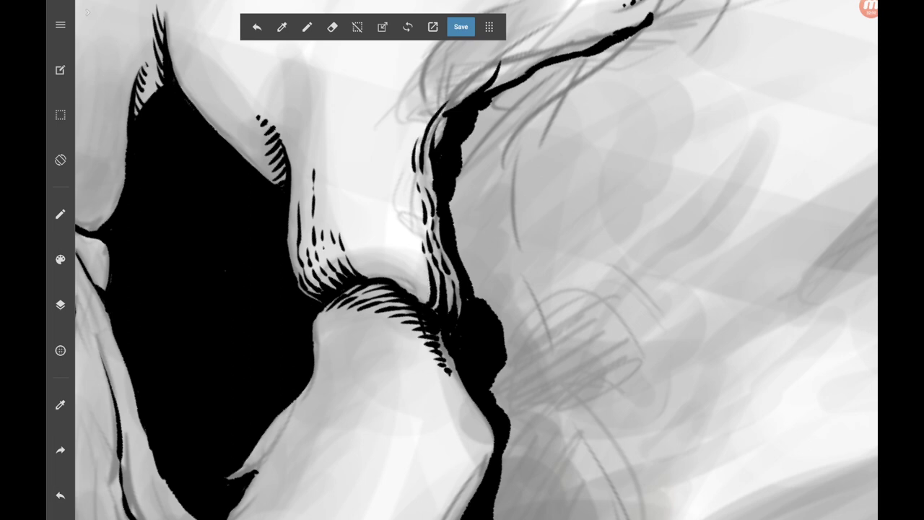
{"action": "scroll", "coordinate": [462, 260], "scroll_direction": "down", "scroll_amount": 5}
{"action": "scroll", "coordinate": [462, 260], "scroll_direction": "up", "scroll_amount": 5}
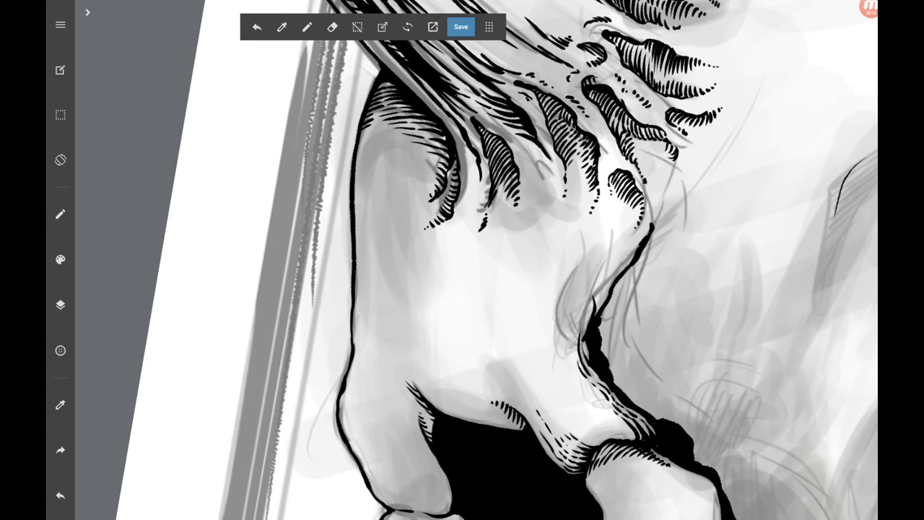
Undo the previous stroke and hatch along the bone contour near its edge.
{"action": "left_click", "coordinate": [60, 495]}
{"action": "scroll", "coordinate": [462, 260], "scroll_direction": "up", "scroll_amount": 3}
{"action": "left_click_drag", "start_coordinate": [316, 209], "coordinate": [326, 246]}
{"action": "mouse_move", "coordinate": [331, 198]}
{"action": "left_mouse_down"}
{"action": "mouse_move", "coordinate": [332, 247]}
{"action": "mouse_move", "coordinate": [353, 265]}
{"action": "left_mouse_up"}
{"action": "mouse_move", "coordinate": [353, 235]}
{"action": "left_mouse_down"}
{"action": "mouse_move", "coordinate": [361, 271]}
{"action": "mouse_move", "coordinate": [369, 268]}
{"action": "left_mouse_up"}
{"action": "left_click_drag", "start_coordinate": [365, 265], "coordinate": [373, 278]}
{"action": "left_click_drag", "start_coordinate": [435, 217], "coordinate": [445, 209]}
{"action": "mouse_move", "coordinate": [440, 213]}
{"action": "left_mouse_down"}
{"action": "mouse_move", "coordinate": [449, 207]}
{"action": "mouse_move", "coordinate": [431, 192]}
{"action": "left_mouse_up"}
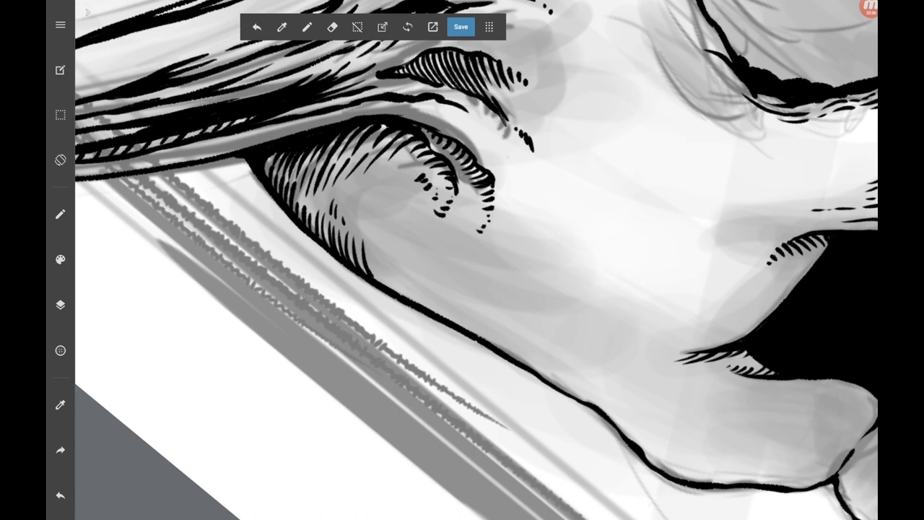
Add a row of hatch dots above the curls and strokes at the curl tips.
{"action": "left_click_drag", "start_coordinate": [437, 117], "coordinate": [448, 124]}
{"action": "left_click_drag", "start_coordinate": [445, 122], "coordinate": [475, 145]}
{"action": "left_click_drag", "start_coordinate": [472, 141], "coordinate": [491, 161]}
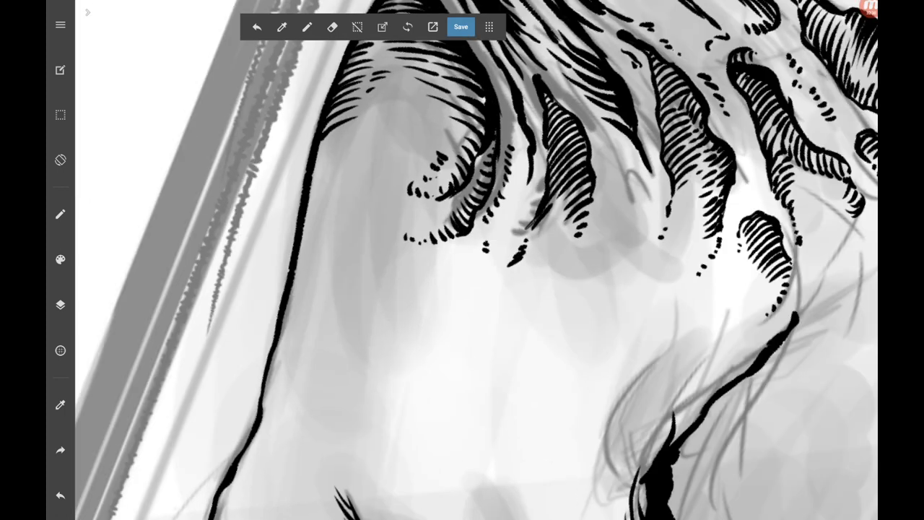
{"action": "left_click_drag", "start_coordinate": [517, 226], "coordinate": [523, 220]}
{"action": "left_click_drag", "start_coordinate": [527, 214], "coordinate": [537, 194]}
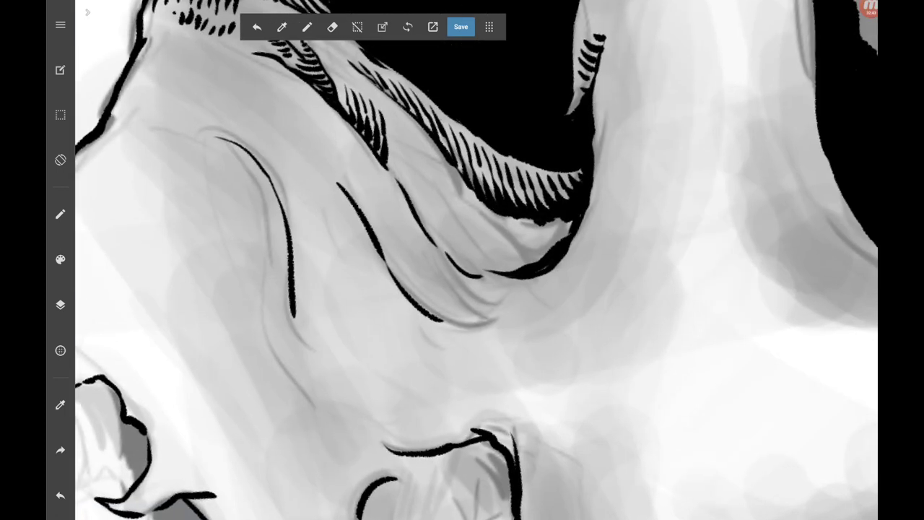
Ink vertical hatch strokes beside the fold line, then pan to show more of the fold.
{"action": "left_click_drag", "start_coordinate": [391, 120], "coordinate": [405, 195]}
{"action": "mouse_move", "coordinate": [403, 135]}
{"action": "left_mouse_down"}
{"action": "mouse_move", "coordinate": [412, 214]}
{"action": "mouse_move", "coordinate": [423, 227]}
{"action": "left_mouse_up"}
{"action": "left_click_drag", "start_coordinate": [420, 150], "coordinate": [437, 232]}
{"action": "left_click_drag", "start_coordinate": [462, 289], "coordinate": [399, 272]}
Hatch along the curved fold out to its light streak.
{"action": "mouse_move", "coordinate": [382, 190]}
{"action": "left_mouse_down"}
{"action": "mouse_move", "coordinate": [396, 243]}
{"action": "mouse_move", "coordinate": [417, 254]}
{"action": "left_mouse_up"}
{"action": "left_click_drag", "start_coordinate": [409, 223], "coordinate": [430, 257]}
{"action": "left_click_drag", "start_coordinate": [423, 193], "coordinate": [438, 240]}
{"action": "left_click_drag", "start_coordinate": [422, 228], "coordinate": [439, 257]}
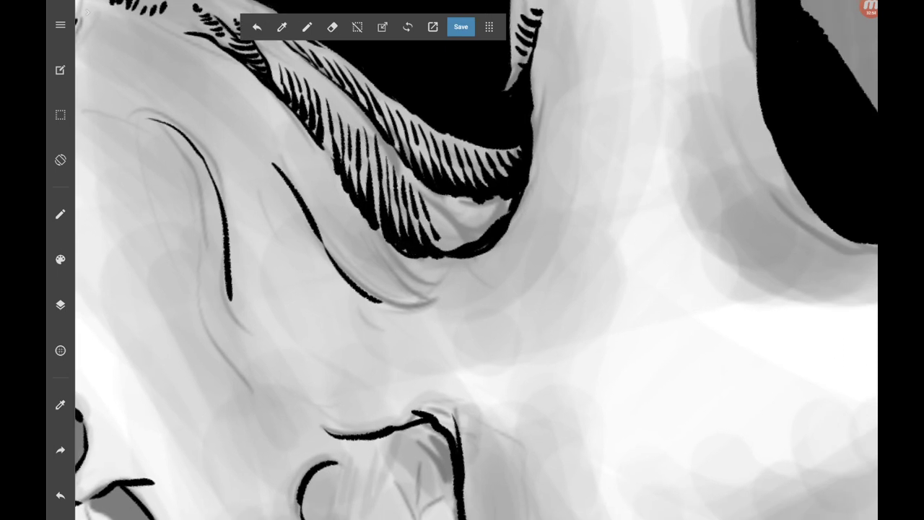
{"action": "mouse_move", "coordinate": [432, 199]}
{"action": "left_mouse_down"}
{"action": "mouse_move", "coordinate": [462, 247]}
{"action": "mouse_move", "coordinate": [481, 242]}
{"action": "left_mouse_up"}
{"action": "left_click_drag", "start_coordinate": [459, 204], "coordinate": [473, 224]}
{"action": "mouse_move", "coordinate": [476, 214]}
{"action": "left_mouse_down"}
{"action": "mouse_move", "coordinate": [501, 230]}
{"action": "mouse_move", "coordinate": [506, 216]}
{"action": "left_mouse_up"}
{"action": "left_click_drag", "start_coordinate": [510, 199], "coordinate": [501, 214]}
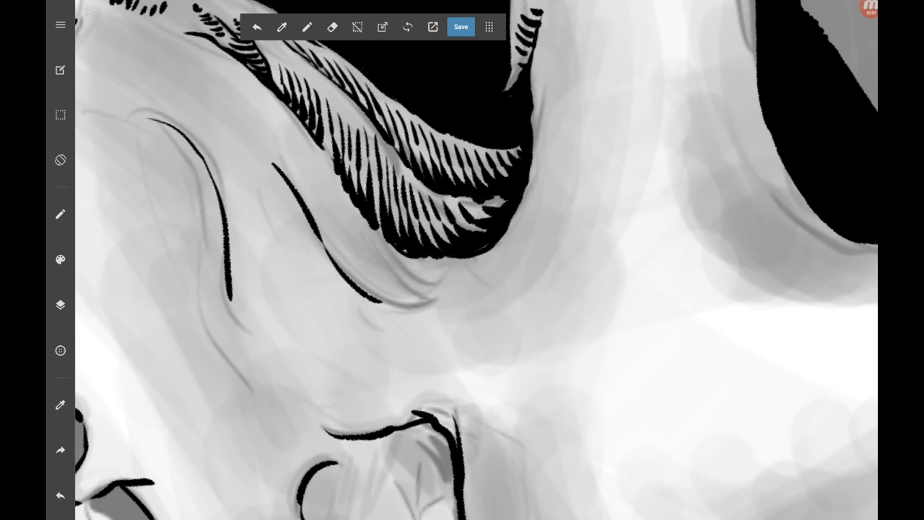
Hatch along the fold's upper line and beside its lower line.
{"action": "left_click_drag", "start_coordinate": [269, 134], "coordinate": [279, 156]}
{"action": "left_click_drag", "start_coordinate": [277, 155], "coordinate": [312, 208]}
{"action": "left_click_drag", "start_coordinate": [305, 170], "coordinate": [336, 258]}
{"action": "left_click_drag", "start_coordinate": [334, 204], "coordinate": [345, 270]}
{"action": "left_click_drag", "start_coordinate": [342, 218], "coordinate": [357, 283]}
{"action": "mouse_move", "coordinate": [354, 229]}
{"action": "left_mouse_down"}
{"action": "mouse_move", "coordinate": [368, 296]}
{"action": "mouse_move", "coordinate": [380, 301]}
{"action": "left_mouse_up"}
Extend hatching below the fold to the right, ending with small dabs.
{"action": "left_click_drag", "start_coordinate": [371, 247], "coordinate": [377, 261]}
{"action": "mouse_move", "coordinate": [372, 260]}
{"action": "left_mouse_down"}
{"action": "mouse_move", "coordinate": [387, 303]}
{"action": "mouse_move", "coordinate": [413, 308]}
{"action": "mouse_move", "coordinate": [414, 297]}
{"action": "left_mouse_up"}
{"action": "mouse_move", "coordinate": [411, 283]}
{"action": "left_mouse_down"}
{"action": "mouse_move", "coordinate": [427, 309]}
{"action": "mouse_move", "coordinate": [437, 296]}
{"action": "left_mouse_up"}
{"action": "left_click_drag", "start_coordinate": [433, 296], "coordinate": [462, 285]}
{"action": "left_click_drag", "start_coordinate": [460, 285], "coordinate": [477, 278]}
Add small hatch strokes at the fold's start.
{"action": "left_click_drag", "start_coordinate": [263, 143], "coordinate": [270, 163]}
{"action": "left_click_drag", "start_coordinate": [250, 137], "coordinate": [261, 155]}
{"action": "left_click_drag", "start_coordinate": [473, 281], "coordinate": [498, 225]}
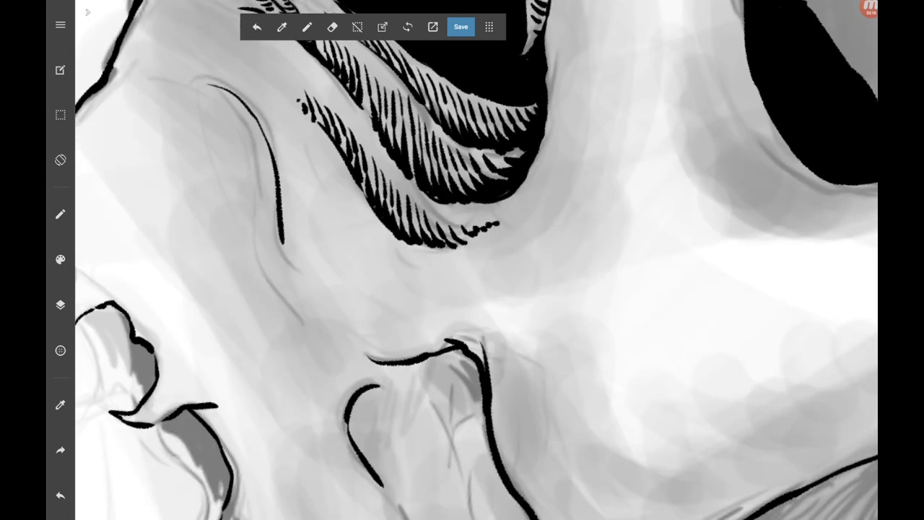
{"action": "scroll", "coordinate": [476, 260], "scroll_direction": "down", "scroll_amount": 3}
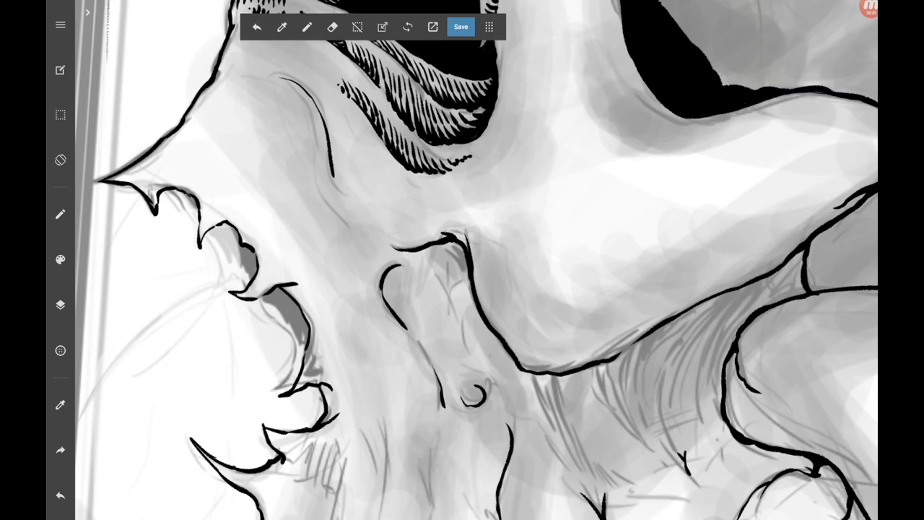
Hatch the top of the small oval recess, undoing one misplaced stroke.
{"action": "scroll", "coordinate": [463, 289], "scroll_direction": "up", "scroll_amount": 2}
{"action": "scroll", "coordinate": [462, 289], "scroll_direction": "up", "scroll_amount": 2}
{"action": "scroll", "coordinate": [463, 289], "scroll_direction": "down", "scroll_amount": 1}
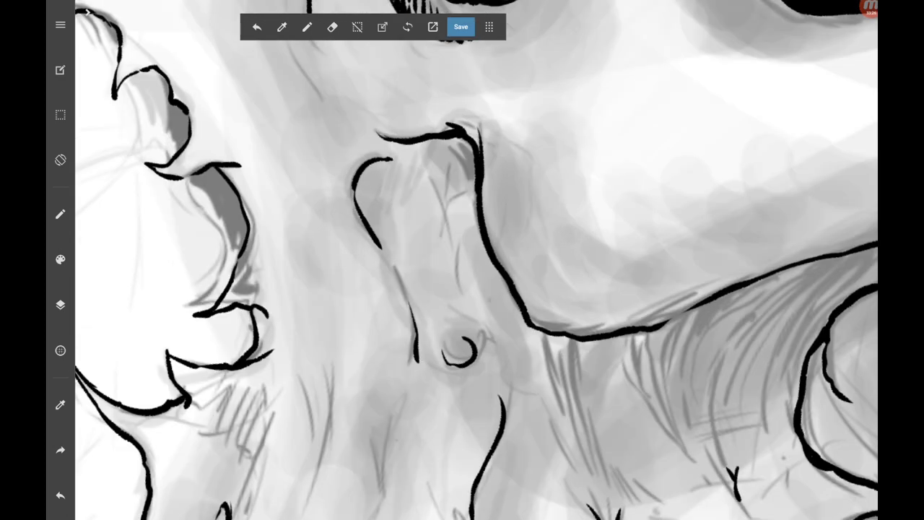
{"action": "mouse_move", "coordinate": [387, 160]}
{"action": "left_mouse_down"}
{"action": "mouse_move", "coordinate": [379, 165]}
{"action": "mouse_move", "coordinate": [384, 154]}
{"action": "mouse_move", "coordinate": [391, 162]}
{"action": "left_mouse_up"}
{"action": "left_click", "coordinate": [59, 495]}
{"action": "left_click_drag", "start_coordinate": [430, 139], "coordinate": [404, 159]}
{"action": "mouse_move", "coordinate": [442, 140]}
{"action": "left_mouse_down"}
{"action": "mouse_move", "coordinate": [394, 166]}
{"action": "mouse_move", "coordinate": [400, 172]}
{"action": "left_mouse_up"}
{"action": "left_click_drag", "start_coordinate": [454, 137], "coordinate": [406, 177]}
{"action": "mouse_move", "coordinate": [462, 138]}
{"action": "left_mouse_down"}
{"action": "mouse_move", "coordinate": [412, 182]}
{"action": "mouse_move", "coordinate": [417, 188]}
{"action": "mouse_move", "coordinate": [448, 164]}
{"action": "left_mouse_up"}
Draw the recess's lower edge and fill its lower part with hatching.
{"action": "scroll", "coordinate": [462, 289], "scroll_direction": "up", "scroll_amount": 2}
{"action": "left_click_drag", "start_coordinate": [417, 106], "coordinate": [369, 191]}
{"action": "left_click_drag", "start_coordinate": [426, 123], "coordinate": [331, 244]}
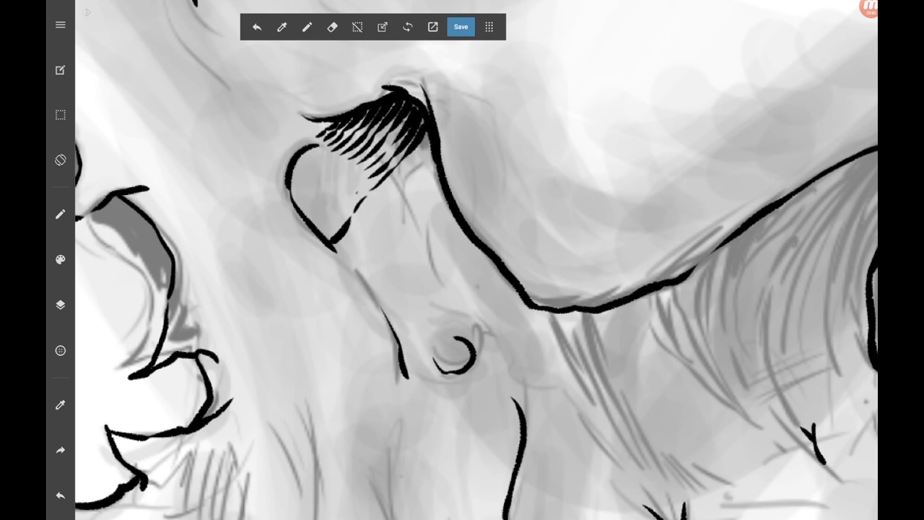
{"action": "mouse_move", "coordinate": [354, 194]}
{"action": "left_mouse_down"}
{"action": "mouse_move", "coordinate": [330, 238]}
{"action": "mouse_move", "coordinate": [314, 228]}
{"action": "left_mouse_up"}
{"action": "mouse_move", "coordinate": [342, 175]}
{"action": "left_mouse_down"}
{"action": "mouse_move", "coordinate": [309, 220]}
{"action": "mouse_move", "coordinate": [322, 186]}
{"action": "left_mouse_up"}
Darken both bands of recess hatching with extra strokes.
{"action": "left_click_drag", "start_coordinate": [321, 188], "coordinate": [302, 215]}
{"action": "mouse_move", "coordinate": [330, 167]}
{"action": "left_mouse_down"}
{"action": "mouse_move", "coordinate": [293, 209]}
{"action": "mouse_move", "coordinate": [288, 201]}
{"action": "left_mouse_up"}
{"action": "mouse_move", "coordinate": [324, 154]}
{"action": "left_mouse_down"}
{"action": "mouse_move", "coordinate": [286, 195]}
{"action": "mouse_move", "coordinate": [291, 179]}
{"action": "left_mouse_up"}
{"action": "left_click_drag", "start_coordinate": [418, 152], "coordinate": [378, 195]}
{"action": "left_click_drag", "start_coordinate": [429, 132], "coordinate": [414, 154]}
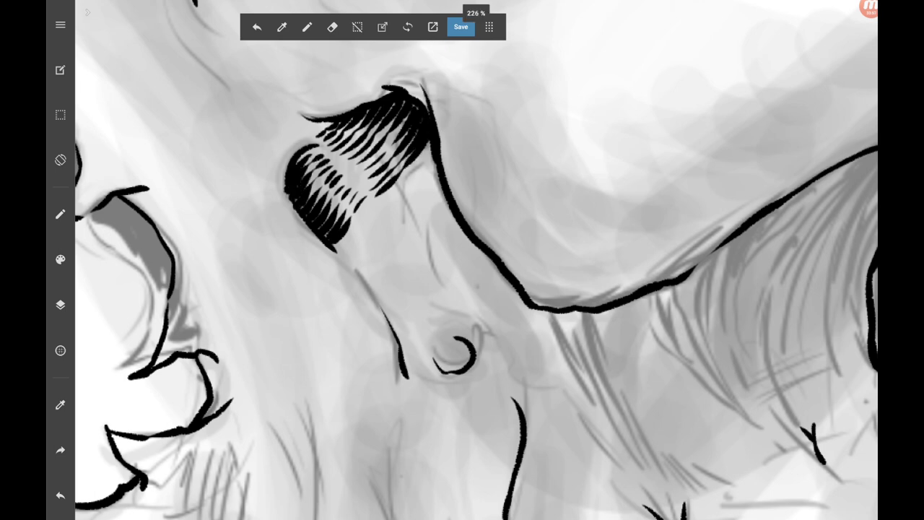
{"action": "left_click_drag", "start_coordinate": [339, 178], "coordinate": [326, 200]}
{"action": "mouse_move", "coordinate": [327, 198]}
{"action": "left_mouse_down"}
{"action": "mouse_move", "coordinate": [307, 215]}
{"action": "mouse_move", "coordinate": [370, 309]}
{"action": "left_mouse_up"}
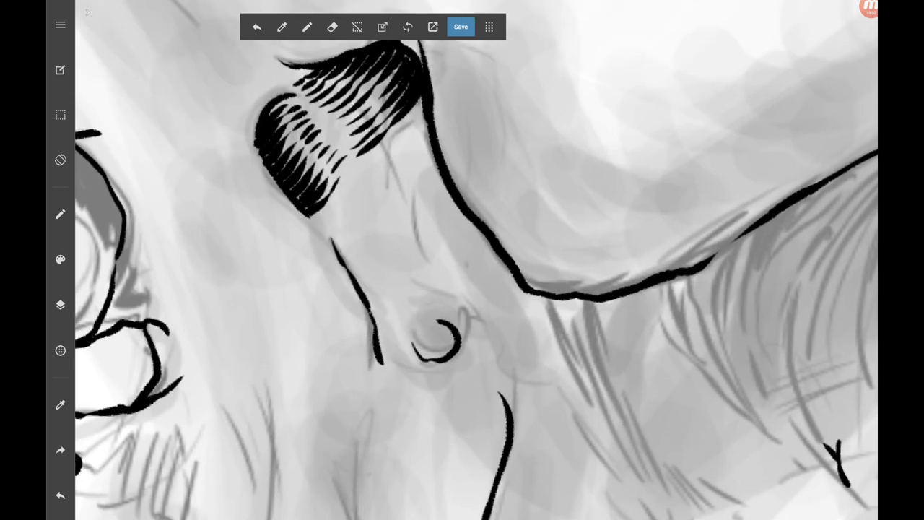
Add more hatch strokes across the recess, shifting the view to show more skull.
{"action": "left_click_drag", "start_coordinate": [369, 156], "coordinate": [355, 174]}
{"action": "left_click_drag", "start_coordinate": [405, 126], "coordinate": [383, 147]}
{"action": "mouse_move", "coordinate": [421, 96]}
{"action": "left_mouse_down"}
{"action": "mouse_move", "coordinate": [358, 182]}
{"action": "mouse_move", "coordinate": [393, 150]}
{"action": "left_mouse_up"}
{"action": "left_click_drag", "start_coordinate": [462, 288], "coordinate": [390, 231]}
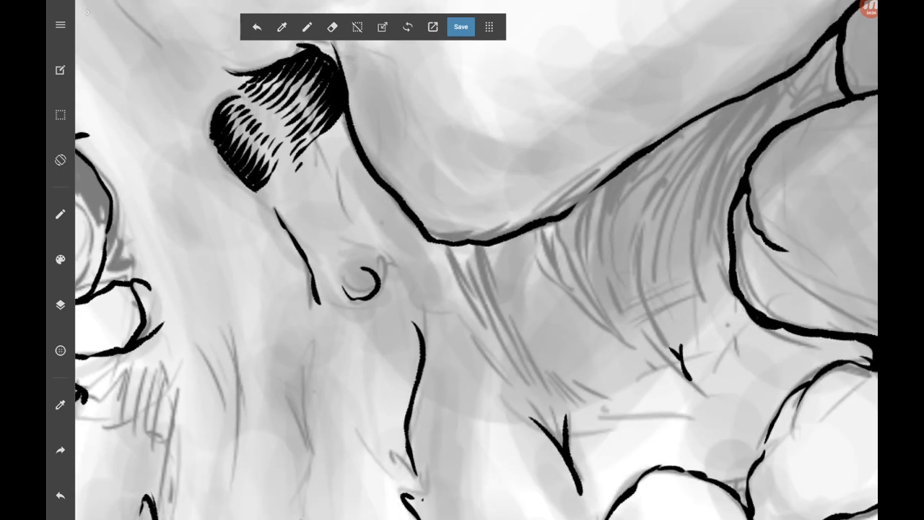
{"action": "left_click_drag", "start_coordinate": [330, 136], "coordinate": [303, 165]}
{"action": "left_click_drag", "start_coordinate": [345, 112], "coordinate": [326, 139]}
Extend hatching along the recess's right side.
{"action": "left_click", "coordinate": [870, 8]}
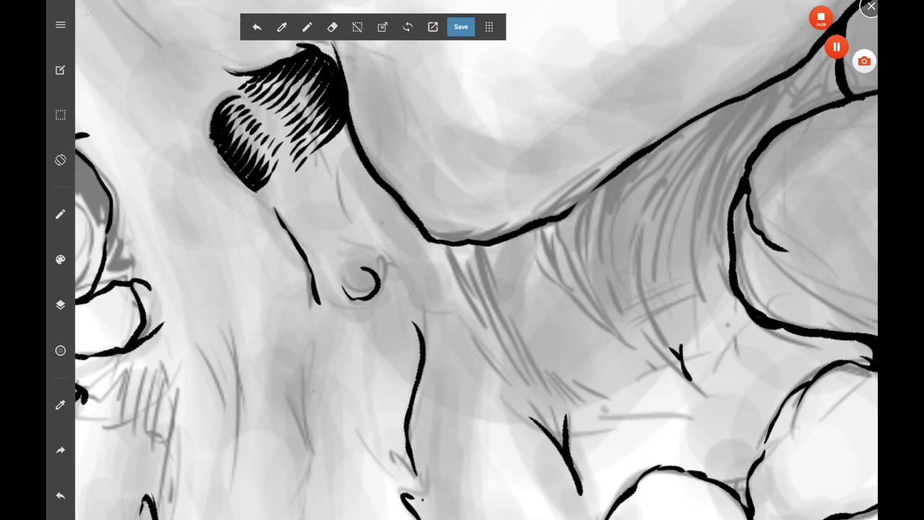
{"action": "scroll", "coordinate": [462, 289], "scroll_direction": "up", "scroll_amount": 2}
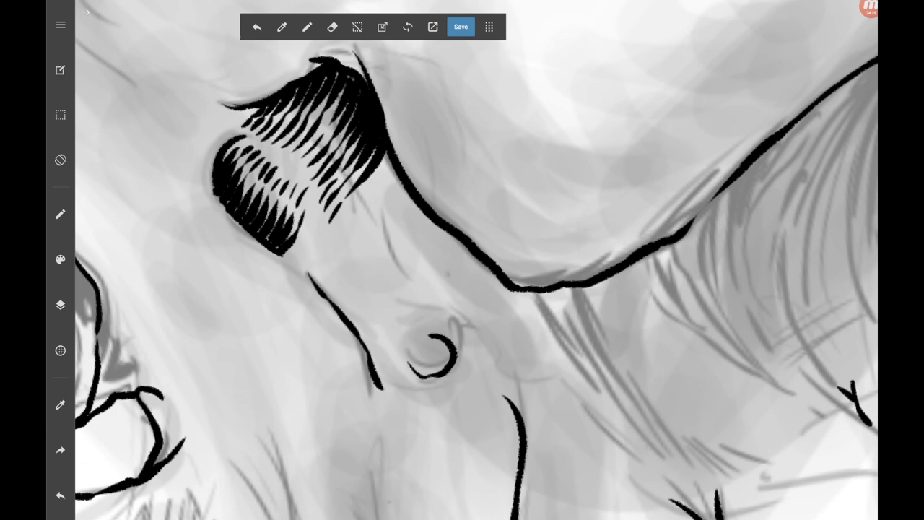
{"action": "scroll", "coordinate": [462, 260], "scroll_direction": "down", "scroll_amount": 1}
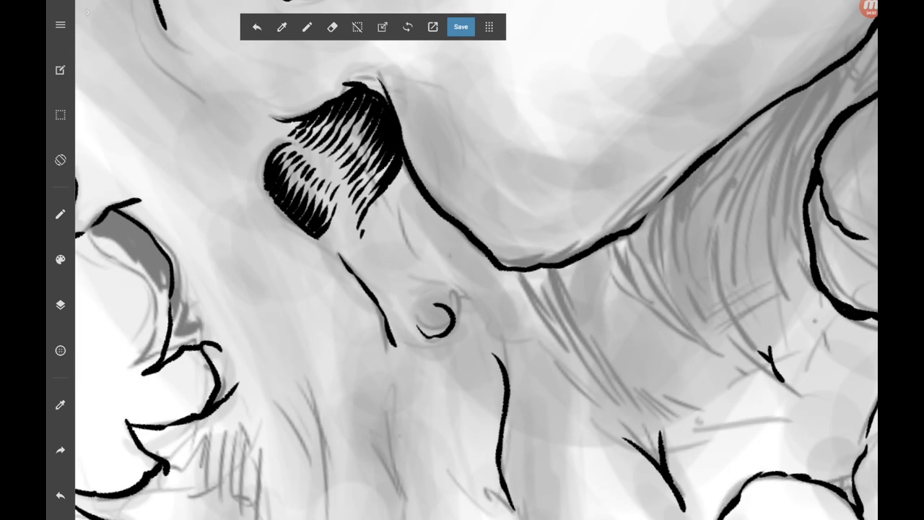
{"action": "left_click_drag", "start_coordinate": [399, 180], "coordinate": [362, 229]}
{"action": "mouse_move", "coordinate": [408, 159]}
{"action": "left_mouse_down"}
{"action": "mouse_move", "coordinate": [362, 251]}
{"action": "mouse_move", "coordinate": [398, 192]}
{"action": "left_mouse_up"}
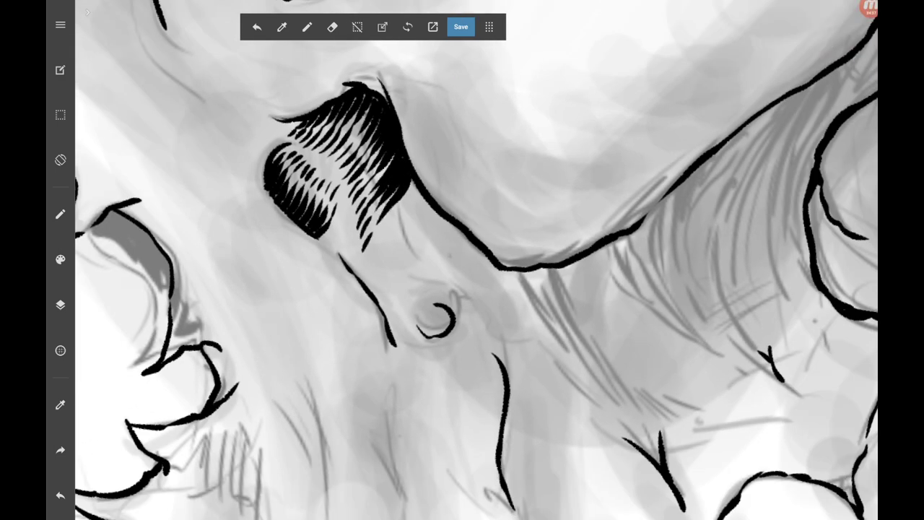
Add more hatch strokes near the recess's right edge.
{"action": "left_click_drag", "start_coordinate": [379, 237], "coordinate": [366, 259]}
{"action": "left_click_drag", "start_coordinate": [401, 209], "coordinate": [379, 240]}
{"action": "mouse_move", "coordinate": [419, 180]}
{"action": "left_mouse_down"}
{"action": "mouse_move", "coordinate": [374, 264]}
{"action": "mouse_move", "coordinate": [394, 231]}
{"action": "mouse_move", "coordinate": [401, 246]}
{"action": "left_mouse_up"}
{"action": "left_click_drag", "start_coordinate": [430, 198], "coordinate": [413, 223]}
{"action": "scroll", "coordinate": [462, 260], "scroll_direction": "down", "scroll_amount": 5}
Hatch inside the small round hole and draw a thin vertical line below it.
{"action": "scroll", "coordinate": [462, 260], "scroll_direction": "up", "scroll_amount": 4}
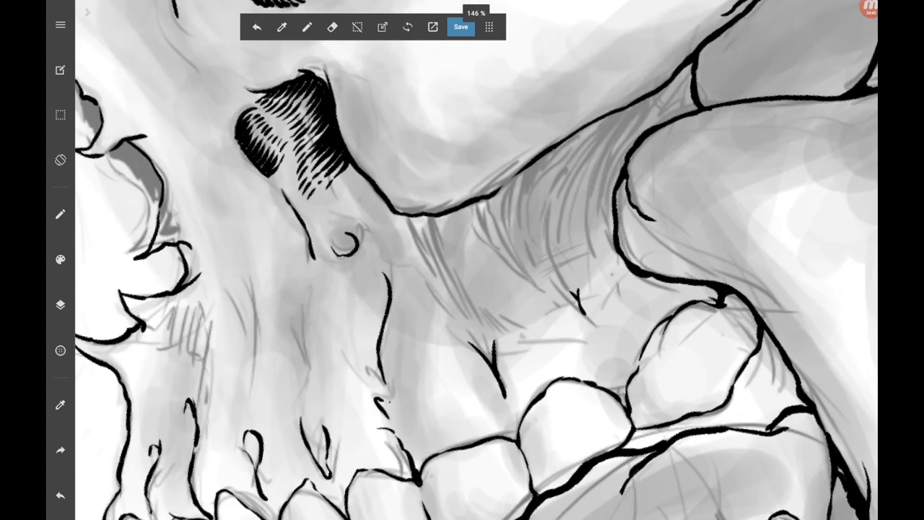
{"action": "left_click_drag", "start_coordinate": [338, 242], "coordinate": [334, 254]}
{"action": "left_click_drag", "start_coordinate": [332, 239], "coordinate": [328, 255]}
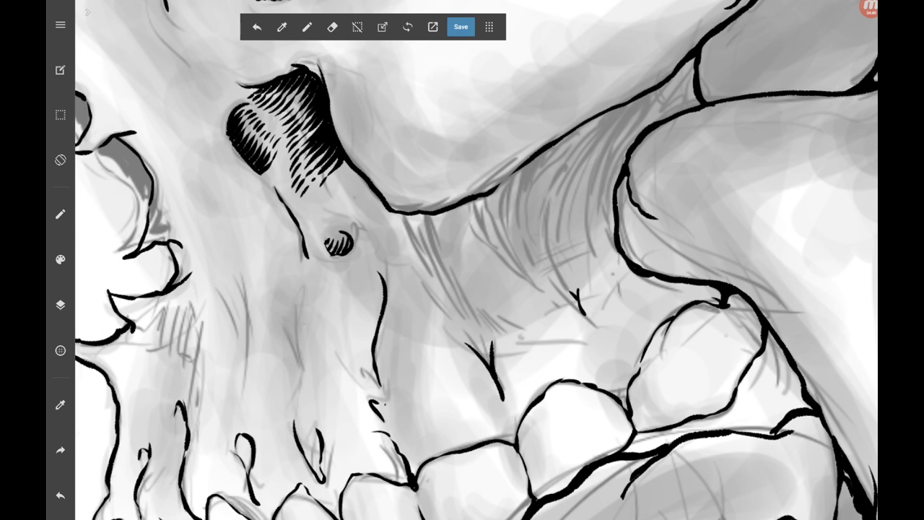
{"action": "left_click_drag", "start_coordinate": [294, 289], "coordinate": [292, 371]}
Extend the recess hatching at its lower end and along the lower-right edge.
{"action": "scroll", "coordinate": [463, 260], "scroll_direction": "down", "scroll_amount": 2}
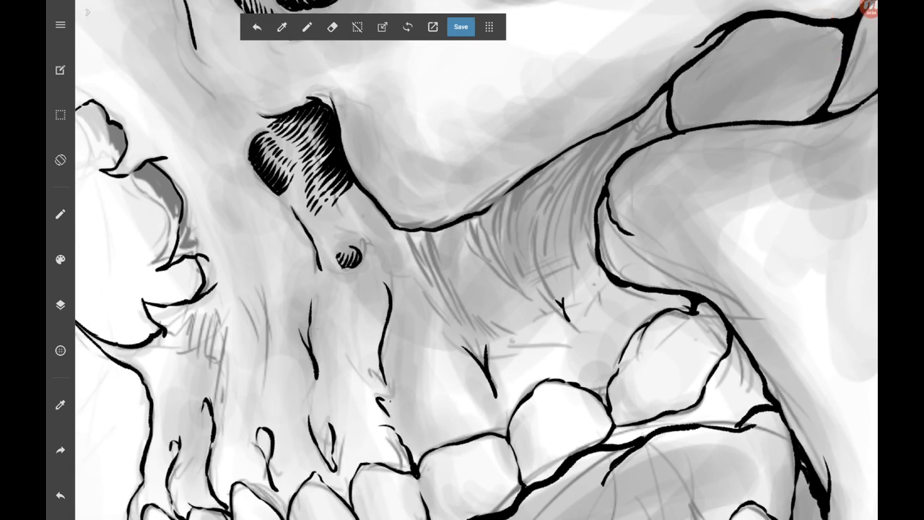
{"action": "mouse_move", "coordinate": [349, 195]}
{"action": "left_mouse_down"}
{"action": "mouse_move", "coordinate": [334, 218]}
{"action": "mouse_move", "coordinate": [348, 199]}
{"action": "left_mouse_up"}
{"action": "scroll", "coordinate": [462, 260], "scroll_direction": "up", "scroll_amount": 2}
{"action": "left_click_drag", "start_coordinate": [396, 150], "coordinate": [368, 188]}
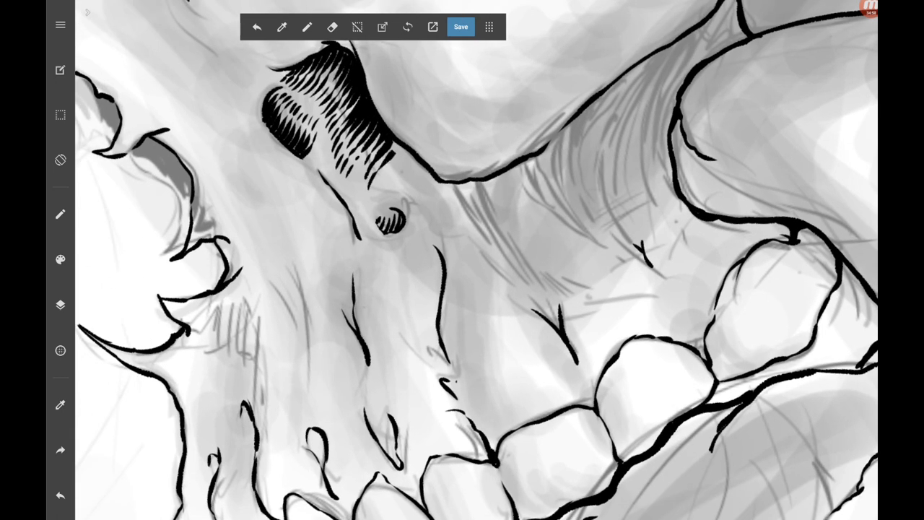
{"action": "left_click_drag", "start_coordinate": [400, 156], "coordinate": [382, 177]}
{"action": "left_click_drag", "start_coordinate": [379, 182], "coordinate": [371, 195]}
{"action": "left_click_drag", "start_coordinate": [406, 146], "coordinate": [396, 160]}
Add more short hatch strokes down the recess's lower-right edge.
{"action": "scroll", "coordinate": [462, 260], "scroll_direction": "up", "scroll_amount": 1}
{"action": "left_click_drag", "start_coordinate": [330, 175], "coordinate": [319, 191]}
{"action": "mouse_move", "coordinate": [355, 140]}
{"action": "left_mouse_down"}
{"action": "mouse_move", "coordinate": [329, 173]}
{"action": "mouse_move", "coordinate": [339, 172]}
{"action": "left_mouse_up"}
{"action": "left_click_drag", "start_coordinate": [333, 177], "coordinate": [325, 192]}
{"action": "left_click_drag", "start_coordinate": [364, 140], "coordinate": [353, 157]}
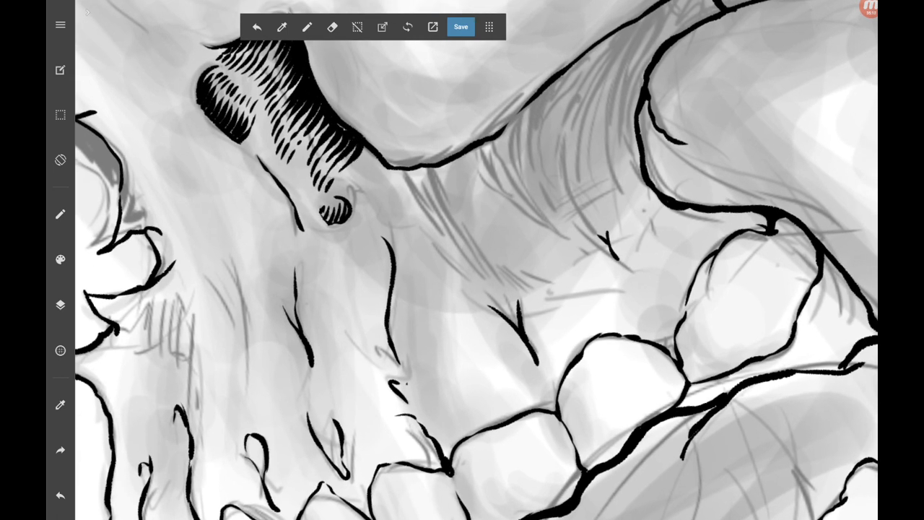
{"action": "left_click_drag", "start_coordinate": [361, 163], "coordinate": [339, 189]}
{"action": "left_click_drag", "start_coordinate": [369, 147], "coordinate": [357, 166]}
{"action": "left_click_drag", "start_coordinate": [355, 179], "coordinate": [346, 192]}
{"action": "left_click_drag", "start_coordinate": [375, 161], "coordinate": [357, 178]}
{"action": "left_click_drag", "start_coordinate": [377, 152], "coordinate": [358, 204]}
Carry the recess hatching down to reach the round hole.
{"action": "left_click_drag", "start_coordinate": [388, 168], "coordinate": [361, 207]}
{"action": "mouse_move", "coordinate": [399, 170]}
{"action": "left_mouse_down"}
{"action": "mouse_move", "coordinate": [367, 222]}
{"action": "mouse_move", "coordinate": [376, 236]}
{"action": "left_mouse_up"}
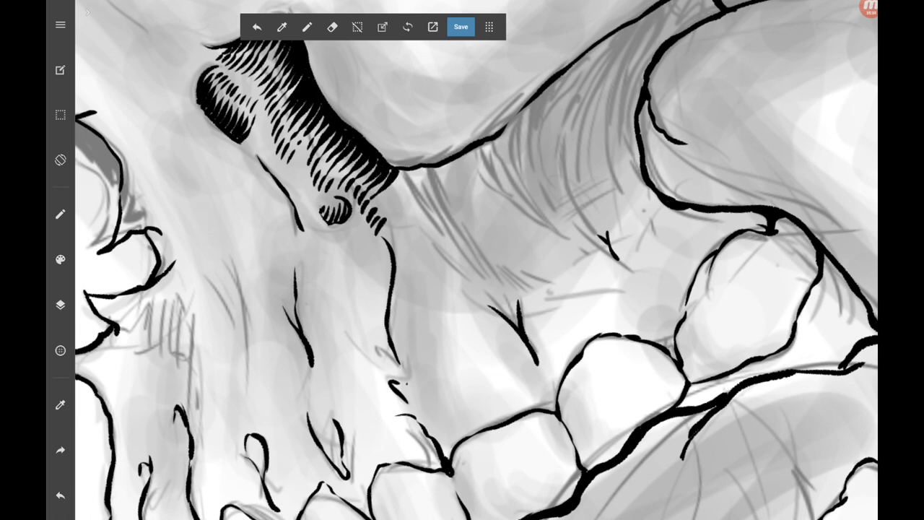
{"action": "left_click_drag", "start_coordinate": [394, 189], "coordinate": [381, 202]}
{"action": "mouse_move", "coordinate": [409, 170]}
{"action": "left_mouse_down"}
{"action": "mouse_move", "coordinate": [392, 191]}
{"action": "mouse_move", "coordinate": [393, 215]}
{"action": "mouse_move", "coordinate": [415, 187]}
{"action": "left_mouse_up"}
Hatch down the contour beside the nasal cavity with short strokes.
{"action": "scroll", "coordinate": [476, 260], "scroll_direction": "down", "scroll_amount": 5}
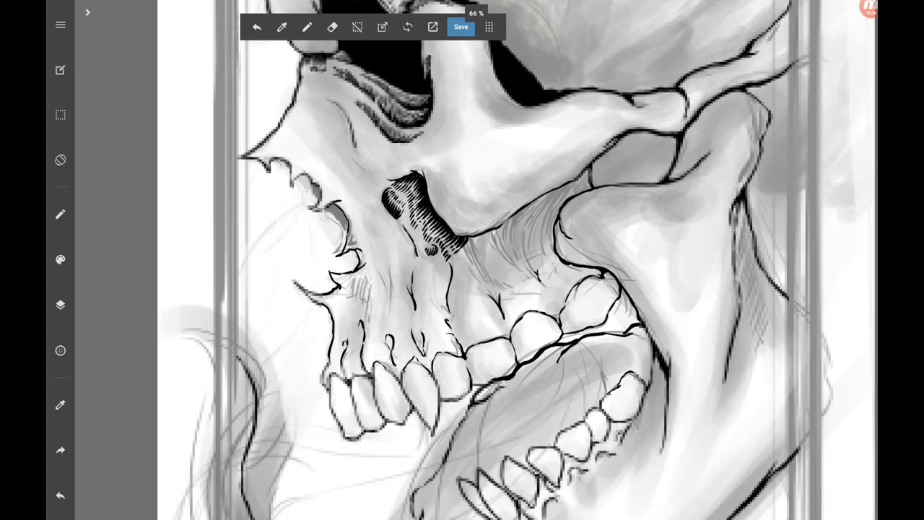
{"action": "scroll", "coordinate": [477, 260], "scroll_direction": "down", "scroll_amount": 5}
{"action": "scroll", "coordinate": [469, 137], "scroll_direction": "up", "scroll_amount": 10}
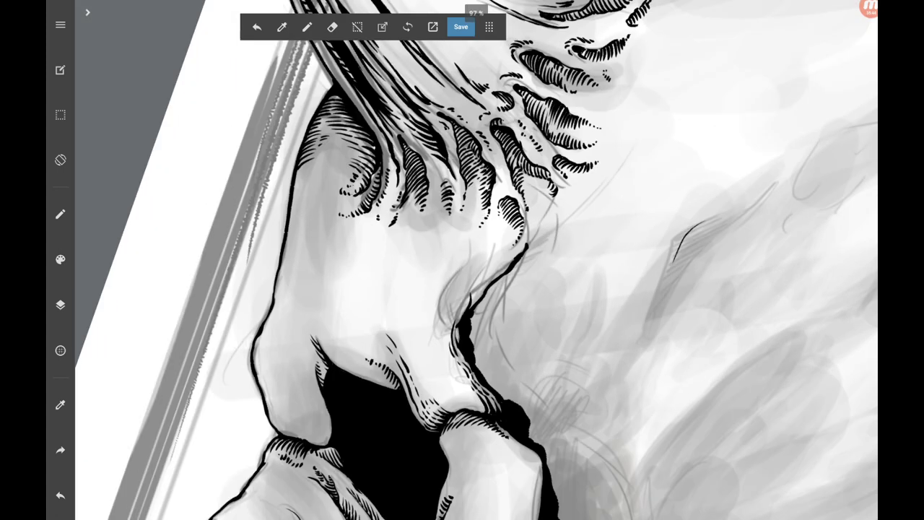
{"action": "scroll", "coordinate": [469, 137], "scroll_direction": "up", "scroll_amount": 2}
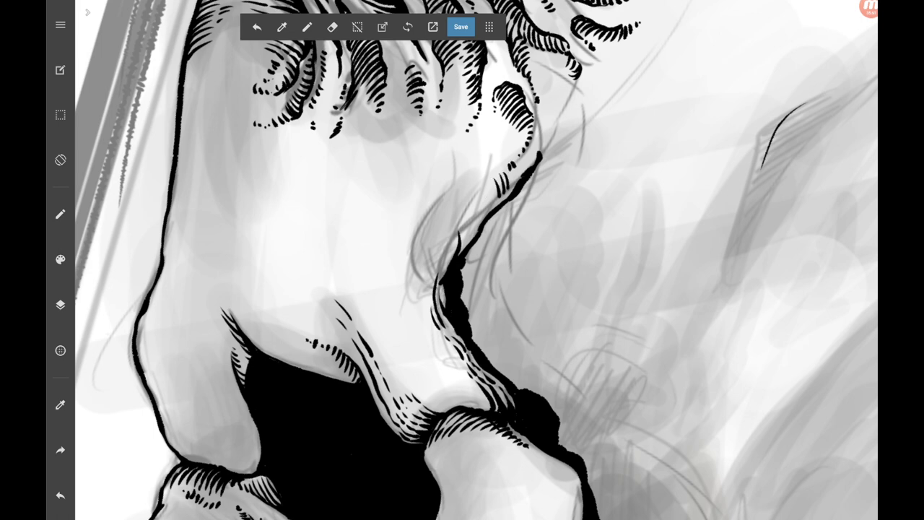
{"action": "left_click_drag", "start_coordinate": [487, 192], "coordinate": [461, 250]}
{"action": "scroll", "coordinate": [462, 260], "scroll_direction": "up", "scroll_amount": 2}
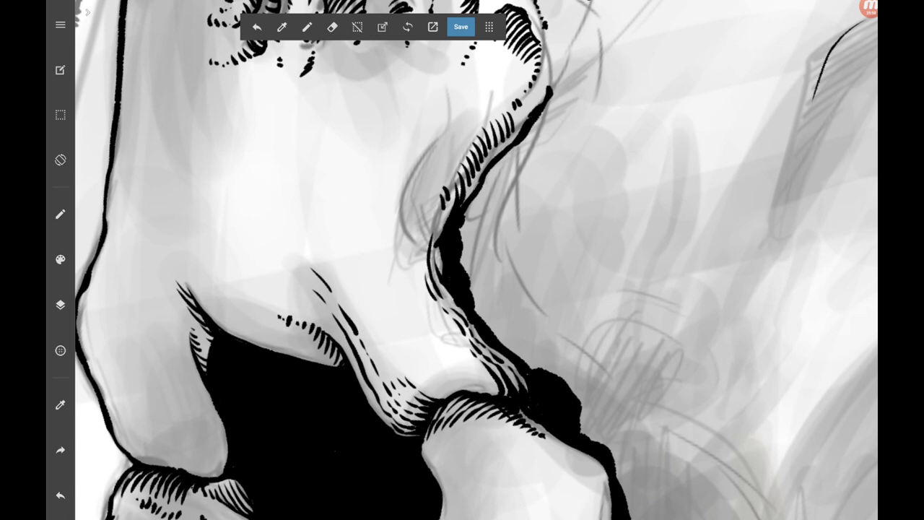
{"action": "left_click_drag", "start_coordinate": [441, 201], "coordinate": [433, 219]}
{"action": "left_click_drag", "start_coordinate": [437, 210], "coordinate": [429, 229]}
Draw long hatch strokes down the bone edge plus short strokes on the shaded bone.
{"action": "scroll", "coordinate": [520, 390], "scroll_direction": "up", "scroll_amount": 2}
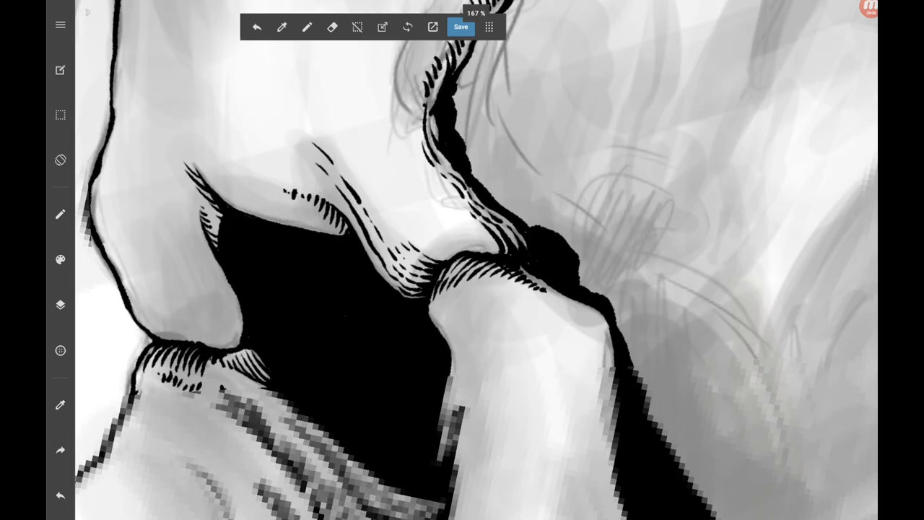
{"action": "scroll", "coordinate": [520, 390], "scroll_direction": "up", "scroll_amount": 1}
{"action": "scroll", "coordinate": [520, 390], "scroll_direction": "up", "scroll_amount": 1}
{"action": "left_click_drag", "start_coordinate": [408, 147], "coordinate": [478, 236]}
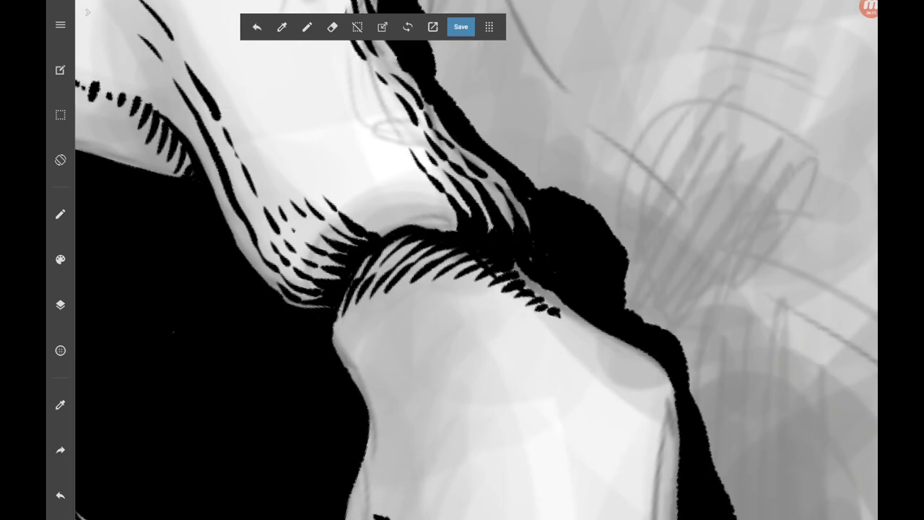
{"action": "scroll", "coordinate": [462, 260], "scroll_direction": "up", "scroll_amount": 1}
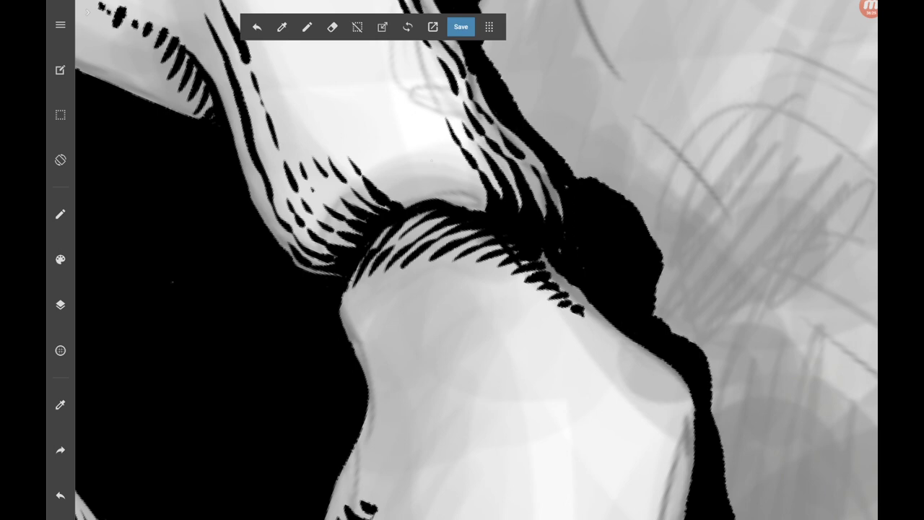
{"action": "left_click_drag", "start_coordinate": [429, 107], "coordinate": [485, 211]}
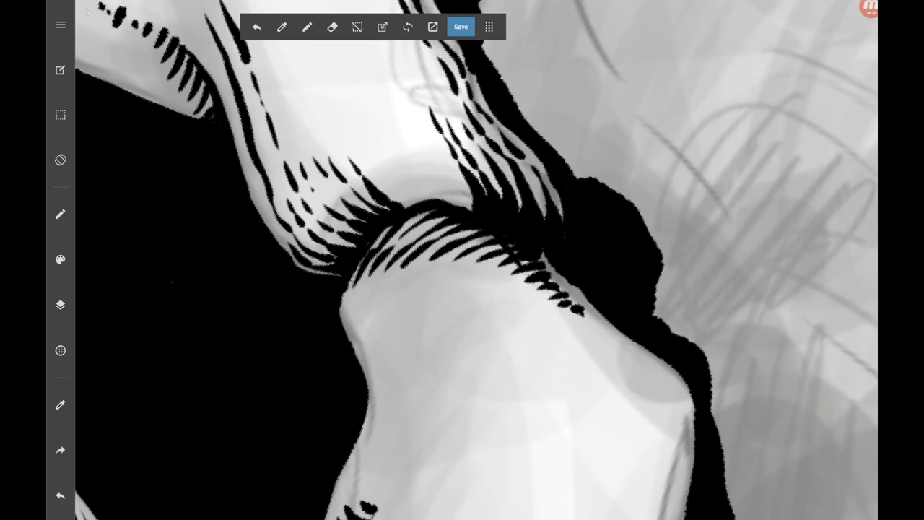
{"action": "mouse_move", "coordinate": [430, 140]}
{"action": "left_mouse_down"}
{"action": "mouse_move", "coordinate": [472, 210]}
{"action": "mouse_move", "coordinate": [452, 183]}
{"action": "left_mouse_up"}
{"action": "left_click_drag", "start_coordinate": [467, 188], "coordinate": [472, 199]}
Draw long hatch strokes above the joint and along the bone edge.
{"action": "scroll", "coordinate": [462, 260], "scroll_direction": "up", "scroll_amount": 1}
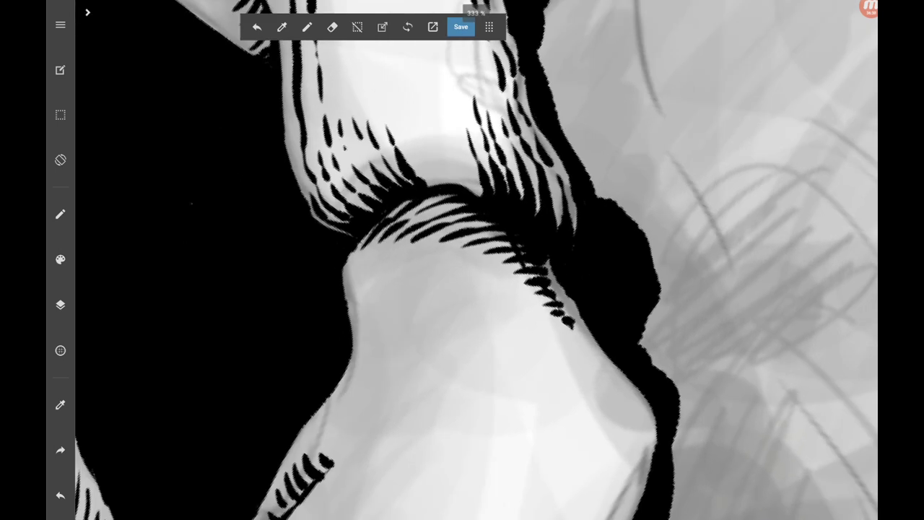
{"action": "left_click_drag", "start_coordinate": [390, 81], "coordinate": [404, 139]}
{"action": "left_click_drag", "start_coordinate": [409, 145], "coordinate": [436, 185]}
{"action": "mouse_move", "coordinate": [459, 70]}
{"action": "left_mouse_down"}
{"action": "mouse_move", "coordinate": [463, 155]}
{"action": "mouse_move", "coordinate": [482, 196]}
{"action": "left_mouse_up"}
{"action": "left_click_drag", "start_coordinate": [432, 66], "coordinate": [436, 93]}
{"action": "left_click_drag", "start_coordinate": [440, 106], "coordinate": [468, 185]}
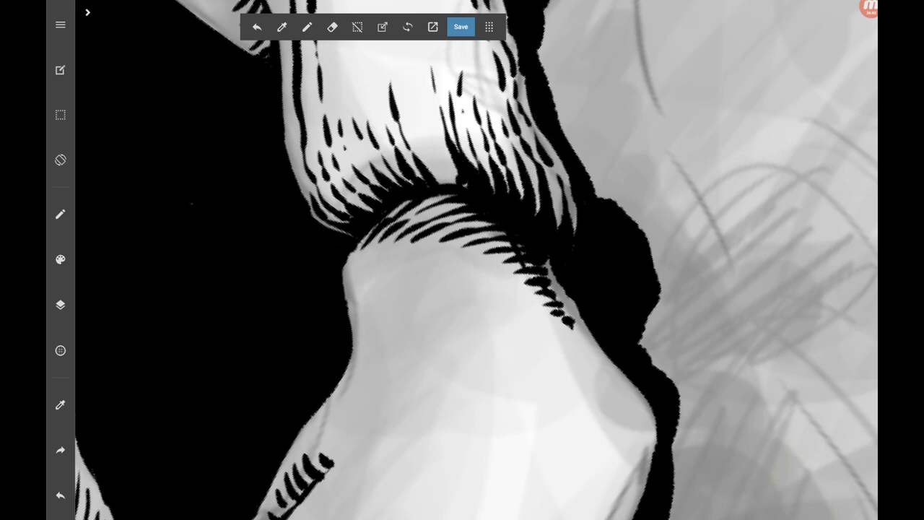
Thicken the hatching above the joint with additional strokes.
{"action": "mouse_move", "coordinate": [427, 53]}
{"action": "left_mouse_down"}
{"action": "mouse_move", "coordinate": [436, 101]}
{"action": "mouse_move", "coordinate": [427, 114]}
{"action": "left_mouse_up"}
{"action": "mouse_move", "coordinate": [428, 120]}
{"action": "left_mouse_down"}
{"action": "mouse_move", "coordinate": [457, 183]}
{"action": "mouse_move", "coordinate": [435, 168]}
{"action": "left_mouse_up"}
{"action": "left_click_drag", "start_coordinate": [429, 163], "coordinate": [447, 184]}
{"action": "scroll", "coordinate": [476, 259], "scroll_direction": "down", "scroll_amount": 3}
{"action": "scroll", "coordinate": [476, 260], "scroll_direction": "up", "scroll_amount": 5}
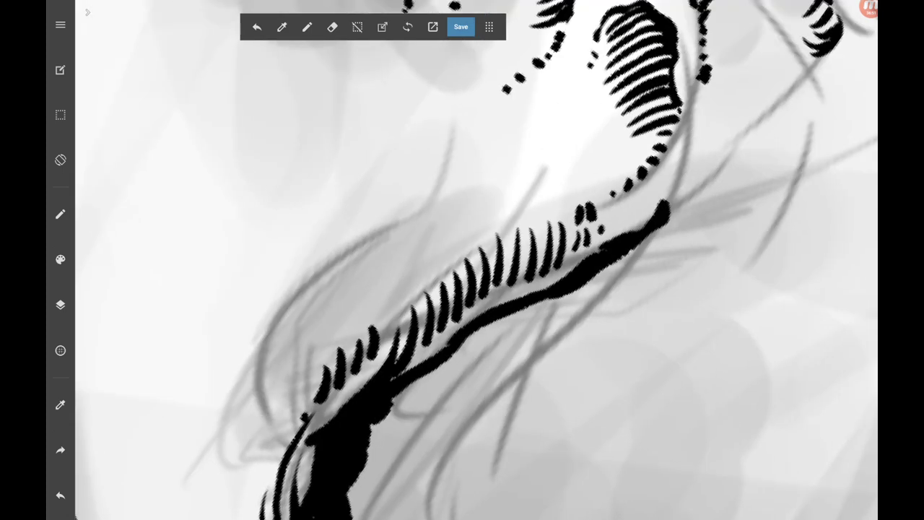
Dot small ink dabs along the contour below the eye socket.
{"action": "left_click_drag", "start_coordinate": [660, 206], "coordinate": [627, 186]}
{"action": "scroll", "coordinate": [477, 260], "scroll_direction": "down", "scroll_amount": 2}
{"action": "scroll", "coordinate": [477, 260], "scroll_direction": "up", "scroll_amount": 2}
{"action": "left_click", "coordinate": [495, 114]}
{"action": "left_click", "coordinate": [495, 127]}
{"action": "left_click", "coordinate": [498, 137]}
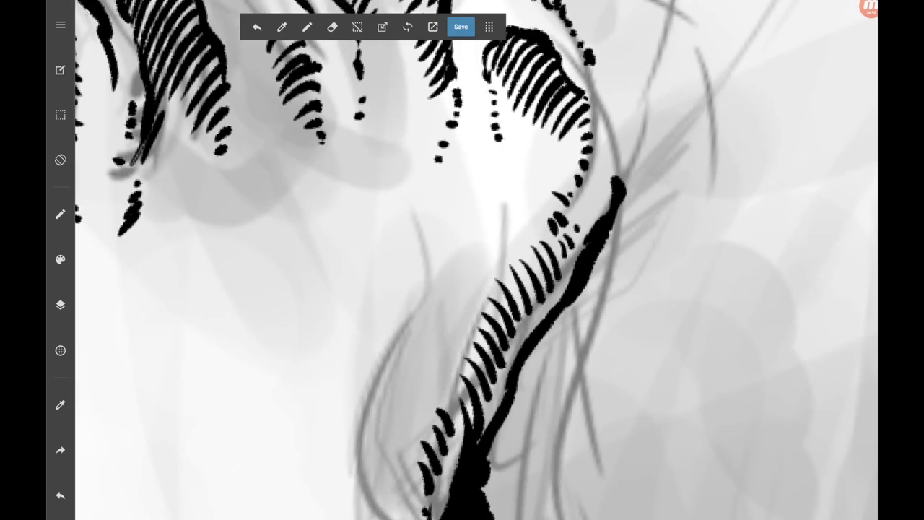
{"action": "scroll", "coordinate": [477, 260], "scroll_direction": "down", "scroll_amount": 1}
{"action": "left_click", "coordinate": [476, 87]}
{"action": "left_click", "coordinate": [488, 77]}
{"action": "scroll", "coordinate": [476, 260], "scroll_direction": "down", "scroll_amount": 2}
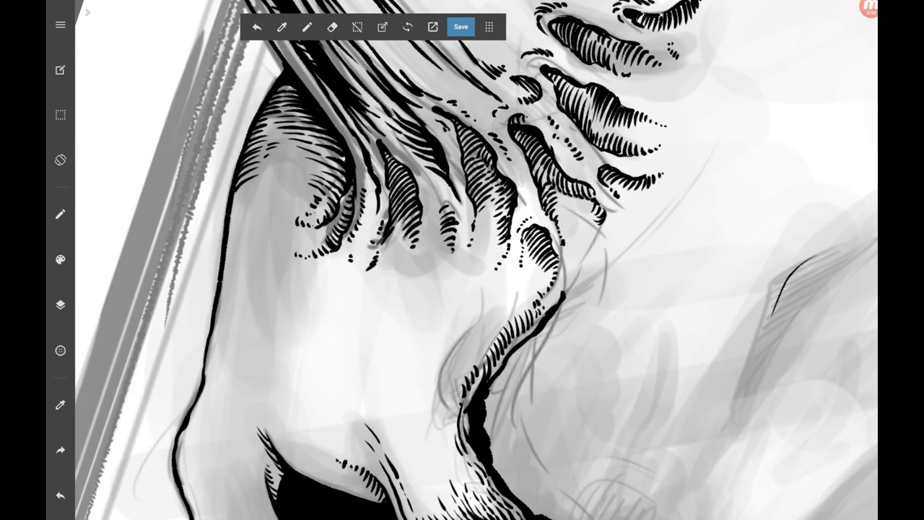
{"action": "scroll", "coordinate": [476, 260], "scroll_direction": "up", "scroll_amount": 3}
Fill the gaps between the dotted lines with hatch strokes lower on the contour.
{"action": "mouse_move", "coordinate": [426, 136]}
{"action": "left_mouse_down"}
{"action": "mouse_move", "coordinate": [410, 185]}
{"action": "mouse_move", "coordinate": [425, 262]}
{"action": "left_mouse_up"}
{"action": "mouse_move", "coordinate": [443, 253]}
{"action": "left_mouse_down"}
{"action": "mouse_move", "coordinate": [427, 280]}
{"action": "mouse_move", "coordinate": [436, 288]}
{"action": "left_mouse_up"}
{"action": "scroll", "coordinate": [477, 260], "scroll_direction": "down", "scroll_amount": 5}
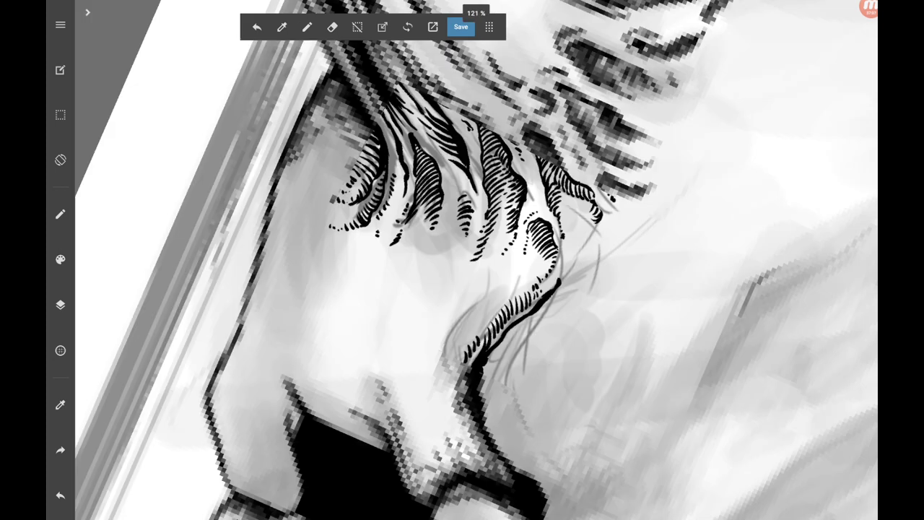
{"action": "scroll", "coordinate": [477, 260], "scroll_direction": "up", "scroll_amount": 5}
{"action": "scroll", "coordinate": [476, 260], "scroll_direction": "down", "scroll_amount": 4}
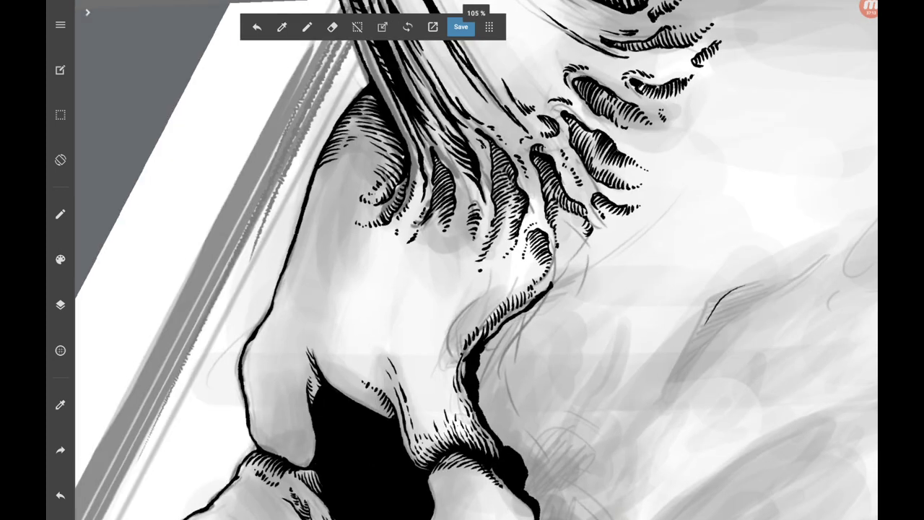
{"action": "scroll", "coordinate": [476, 260], "scroll_direction": "up", "scroll_amount": 5}
Add small curved hatch strokes around the eye socket's rim.
{"action": "left_click_drag", "start_coordinate": [399, 147], "coordinate": [417, 266]}
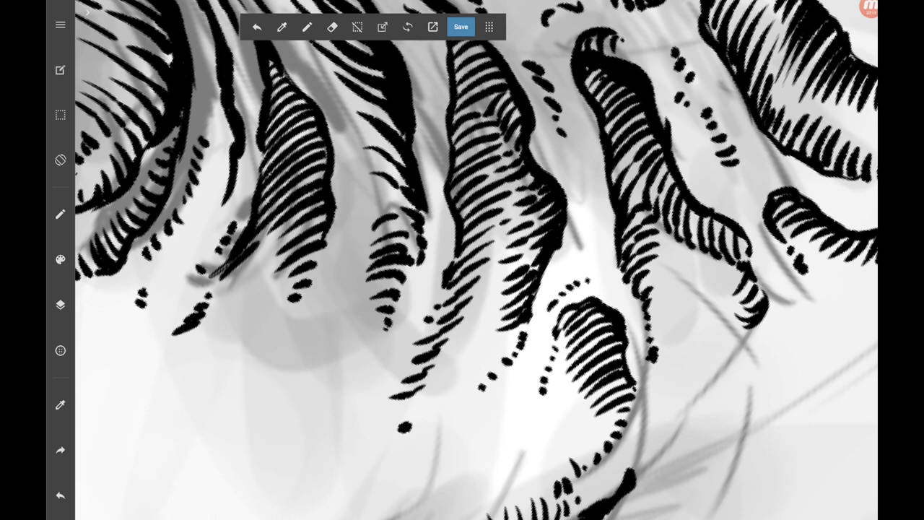
{"action": "scroll", "coordinate": [477, 260], "scroll_direction": "down", "scroll_amount": 3}
{"action": "scroll", "coordinate": [476, 260], "scroll_direction": "down", "scroll_amount": 3}
{"action": "left_click_drag", "start_coordinate": [390, 210], "coordinate": [378, 219]}
{"action": "scroll", "coordinate": [477, 260], "scroll_direction": "up", "scroll_amount": 3}
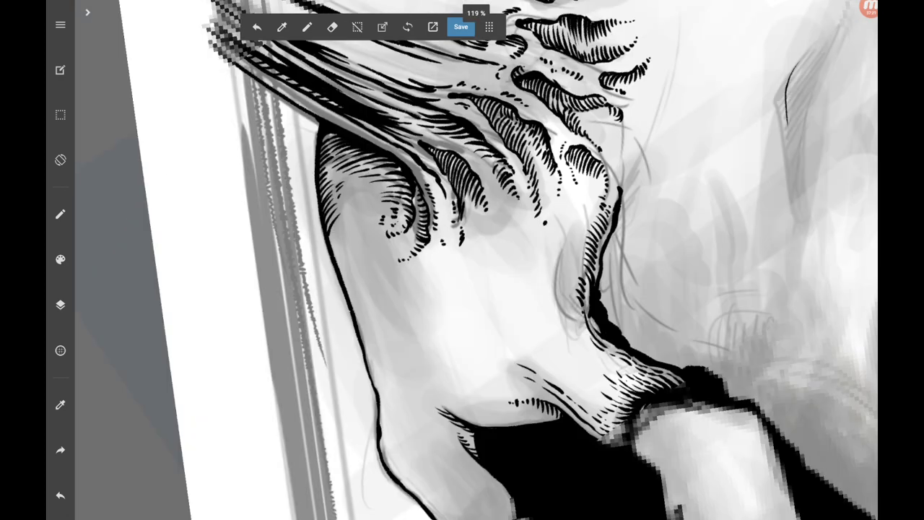
{"action": "scroll", "coordinate": [477, 260], "scroll_direction": "up", "scroll_amount": 3}
{"action": "mouse_move", "coordinate": [309, 233]}
{"action": "left_mouse_down"}
{"action": "mouse_move", "coordinate": [299, 264]}
{"action": "mouse_move", "coordinate": [311, 254]}
{"action": "mouse_move", "coordinate": [325, 274]}
{"action": "left_mouse_up"}
{"action": "scroll", "coordinate": [476, 260], "scroll_direction": "down", "scroll_amount": 3}
{"action": "scroll", "coordinate": [476, 260], "scroll_direction": "down", "scroll_amount": 2}
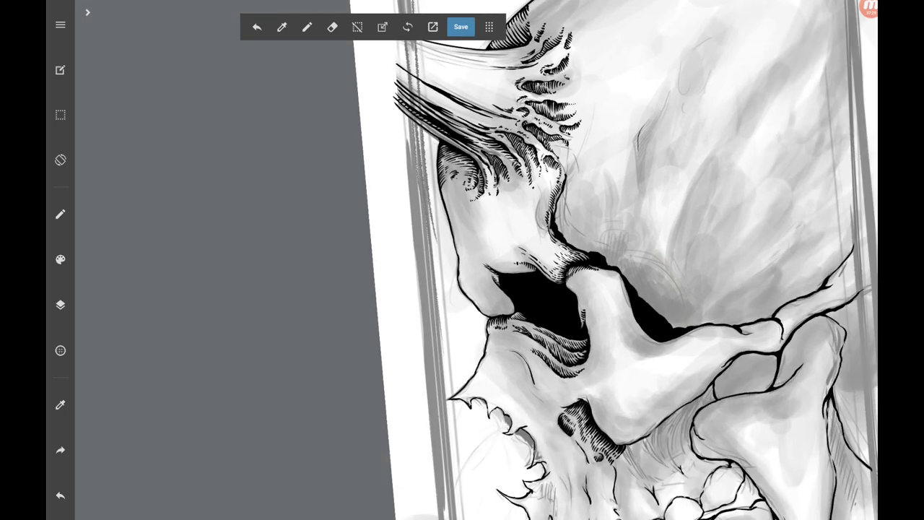
{"action": "scroll", "coordinate": [549, 289], "scroll_direction": "up", "scroll_amount": 5}
{"action": "scroll", "coordinate": [477, 260], "scroll_direction": "up", "scroll_amount": 2}
Hatch along the left bone contour, undoing an unwanted stroke first.
{"action": "scroll", "coordinate": [476, 260], "scroll_direction": "up", "scroll_amount": 1}
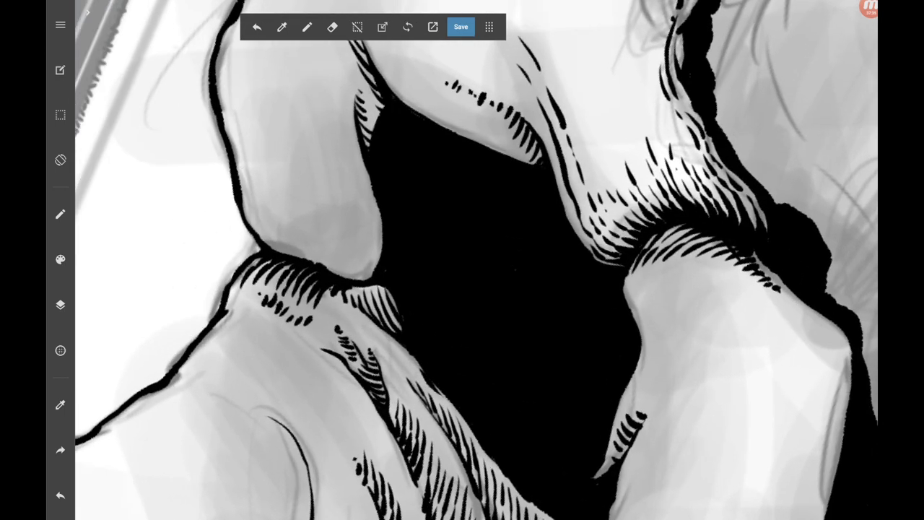
{"action": "mouse_move", "coordinate": [241, 168]}
{"action": "left_mouse_down"}
{"action": "mouse_move", "coordinate": [253, 220]}
{"action": "mouse_move", "coordinate": [280, 251]}
{"action": "left_mouse_up"}
{"action": "left_click", "coordinate": [60, 496]}
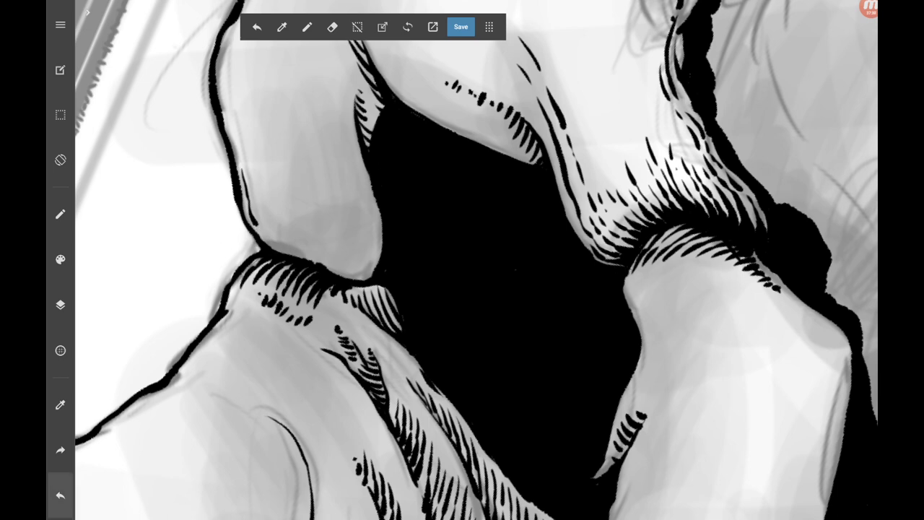
{"action": "left_click_drag", "start_coordinate": [246, 195], "coordinate": [280, 252]}
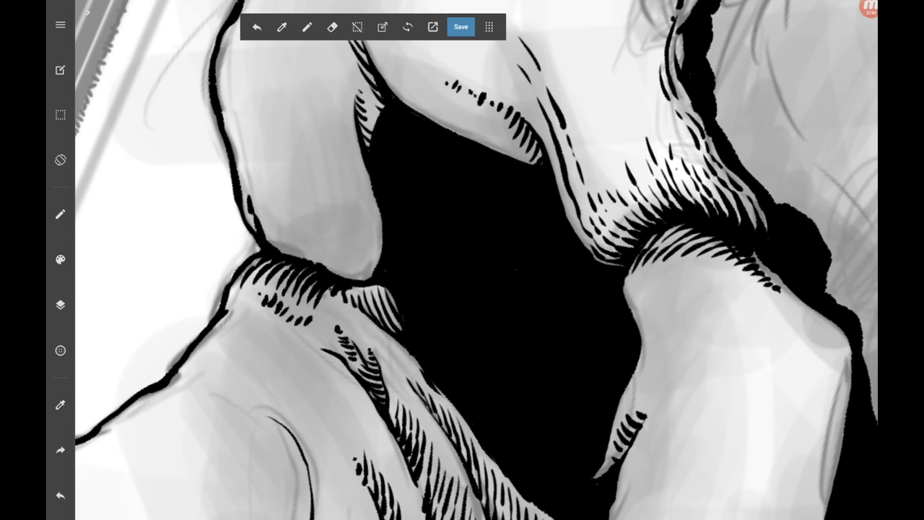
{"action": "left_click_drag", "start_coordinate": [250, 165], "coordinate": [288, 253]}
{"action": "left_click_drag", "start_coordinate": [267, 196], "coordinate": [297, 256]}
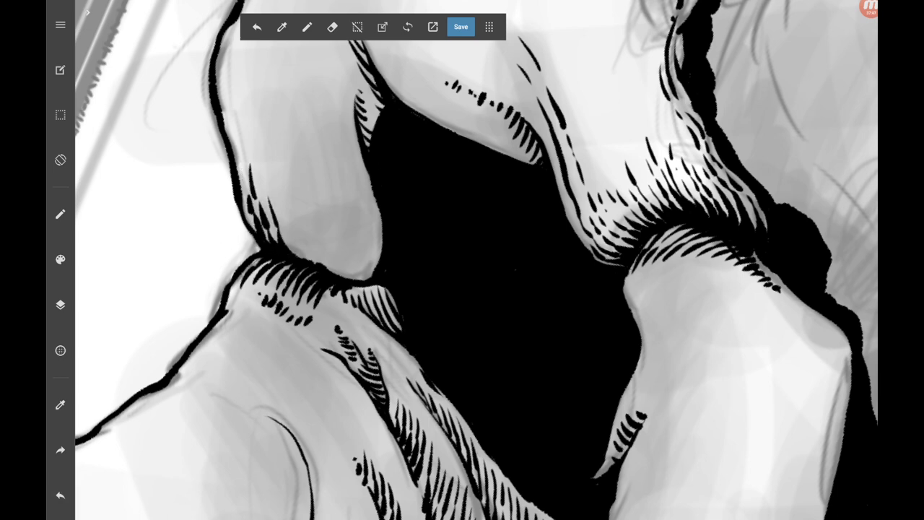
{"action": "mouse_move", "coordinate": [263, 173]}
{"action": "left_mouse_down"}
{"action": "mouse_move", "coordinate": [268, 199]}
{"action": "mouse_move", "coordinate": [312, 260]}
{"action": "mouse_move", "coordinate": [305, 254]}
{"action": "left_mouse_up"}
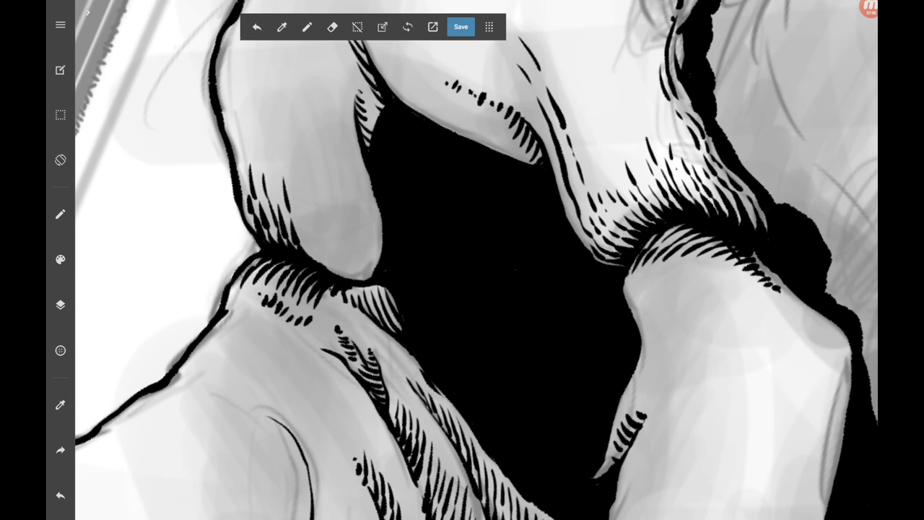
Ink the right contour and extend hatching along the lower-left contour.
{"action": "left_click_drag", "start_coordinate": [371, 206], "coordinate": [373, 271]}
{"action": "left_click_drag", "start_coordinate": [296, 203], "coordinate": [339, 276]}
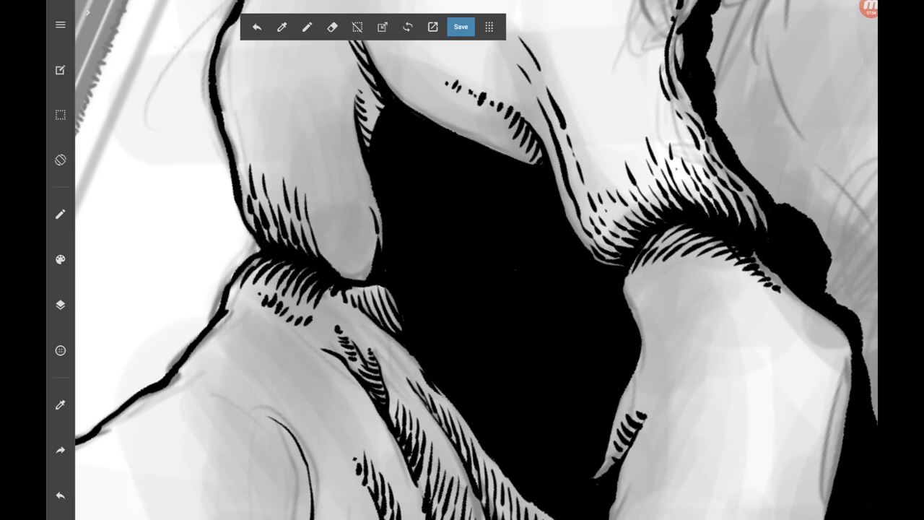
{"action": "left_click_drag", "start_coordinate": [311, 205], "coordinate": [351, 279]}
{"action": "left_click_drag", "start_coordinate": [315, 179], "coordinate": [361, 280]}
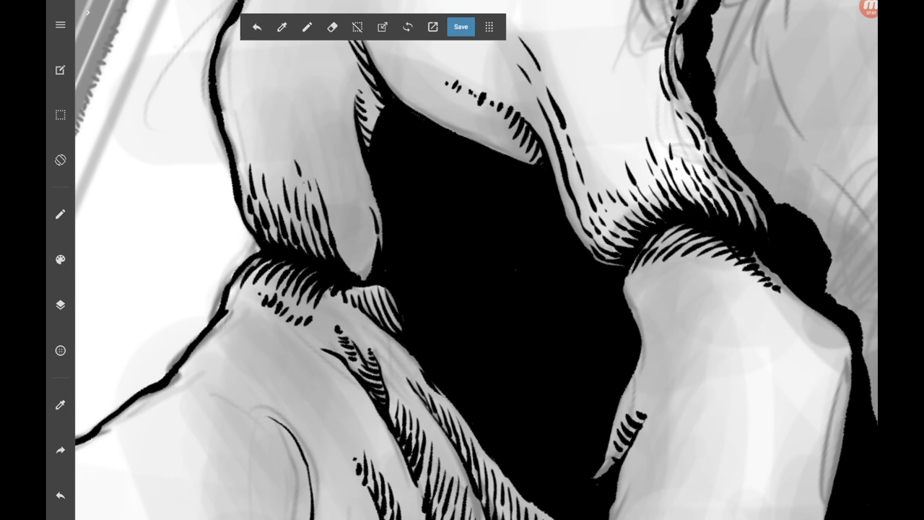
{"action": "left_click_drag", "start_coordinate": [332, 195], "coordinate": [365, 280]}
Hatch the right side of the bone with four strokes.
{"action": "left_click_drag", "start_coordinate": [333, 160], "coordinate": [351, 231]}
{"action": "left_click_drag", "start_coordinate": [349, 189], "coordinate": [370, 275]}
{"action": "left_click_drag", "start_coordinate": [350, 206], "coordinate": [370, 269]}
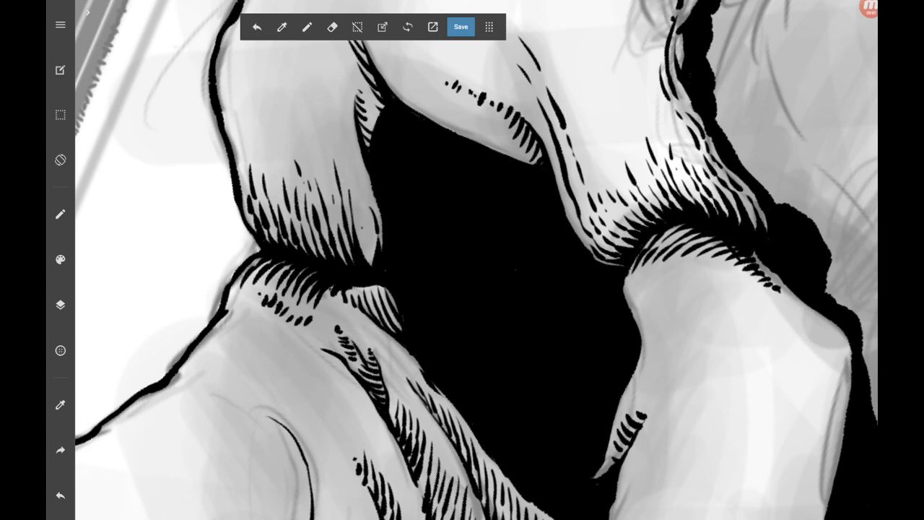
{"action": "left_click_drag", "start_coordinate": [361, 228], "coordinate": [377, 266]}
{"action": "scroll", "coordinate": [477, 260], "scroll_direction": "down", "scroll_amount": 5}
{"action": "scroll", "coordinate": [506, 260], "scroll_direction": "up", "scroll_amount": 3}
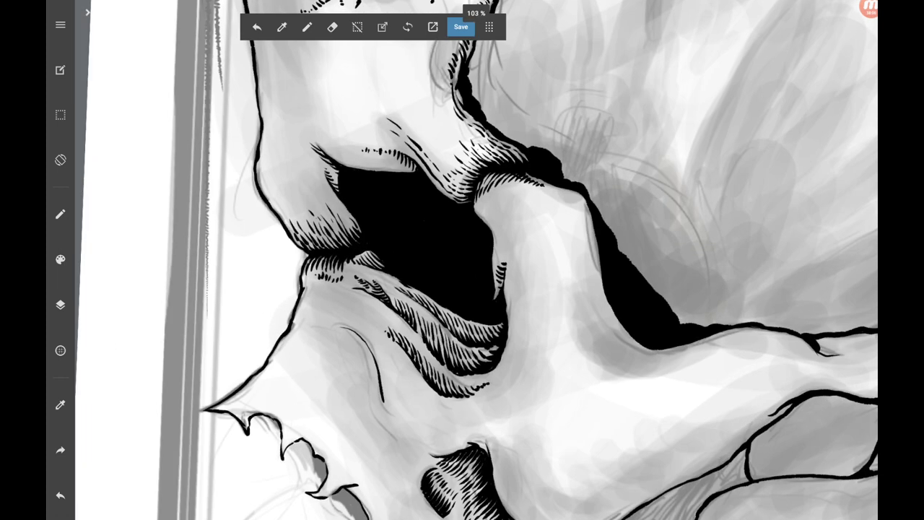
{"action": "scroll", "coordinate": [506, 260], "scroll_direction": "up", "scroll_amount": 3}
{"action": "scroll", "coordinate": [506, 260], "scroll_direction": "up", "scroll_amount": 1}
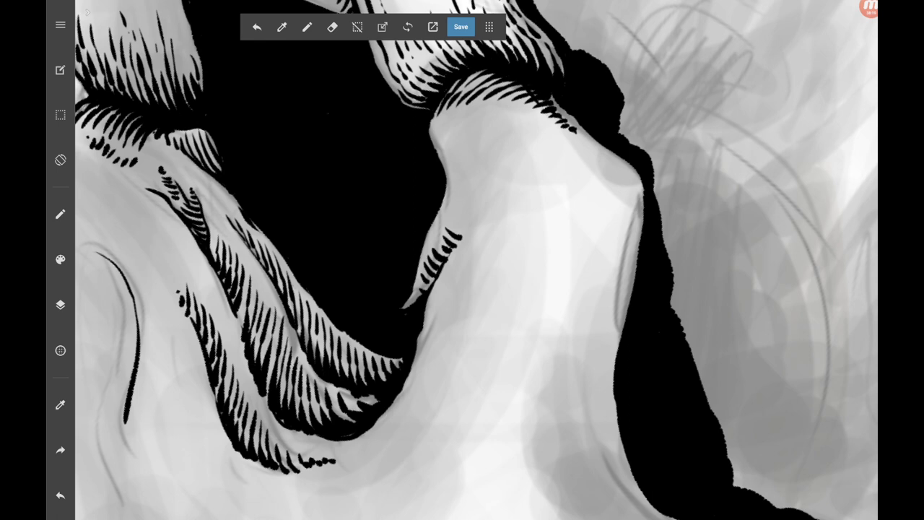
Ink a curved stroke and a row of short hatches along the cheek edge.
{"action": "left_click_drag", "start_coordinate": [433, 148], "coordinate": [460, 184]}
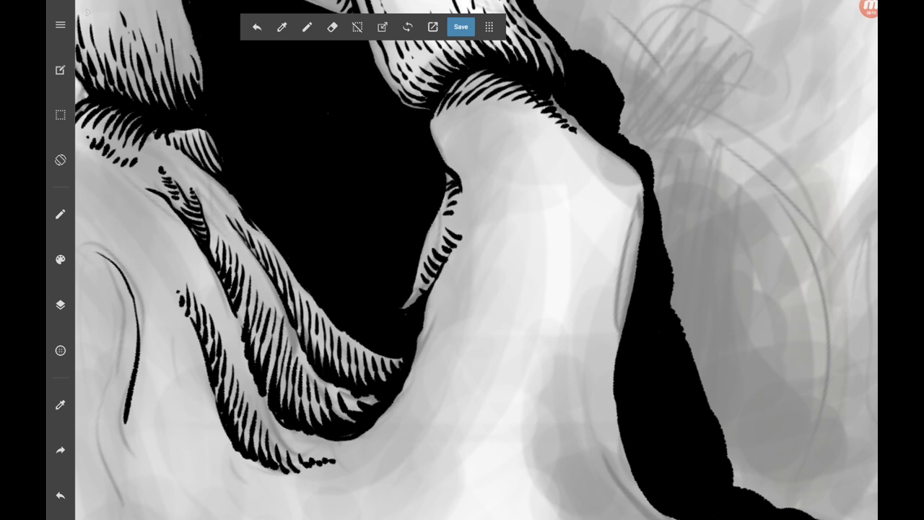
{"action": "left_click_drag", "start_coordinate": [436, 120], "coordinate": [484, 191]}
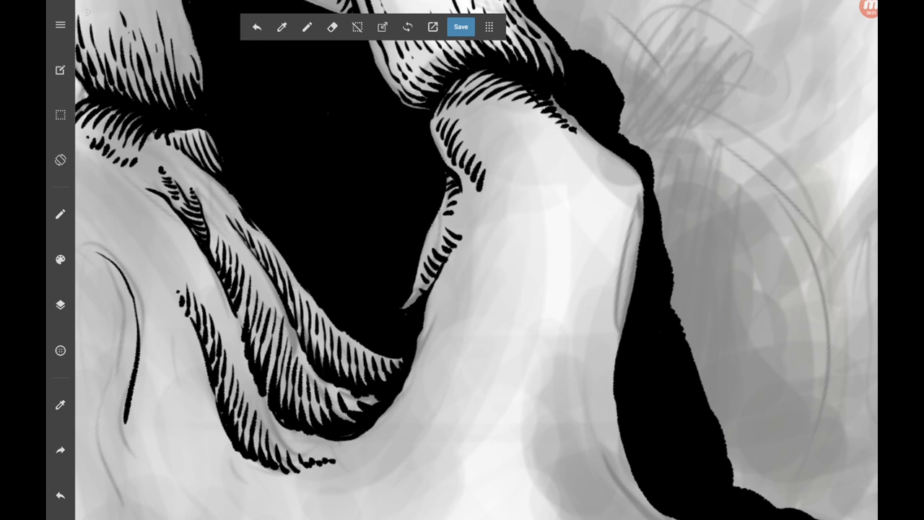
{"action": "left_click_drag", "start_coordinate": [473, 106], "coordinate": [488, 122]}
{"action": "left_click_drag", "start_coordinate": [492, 105], "coordinate": [507, 122]}
{"action": "scroll", "coordinate": [477, 259], "scroll_direction": "down", "scroll_amount": 2}
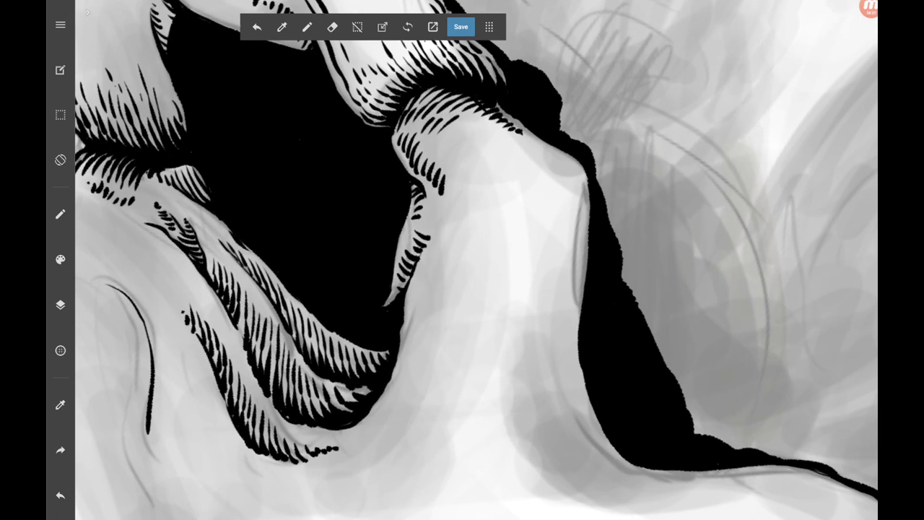
{"action": "scroll", "coordinate": [477, 260], "scroll_direction": "up", "scroll_amount": 2}
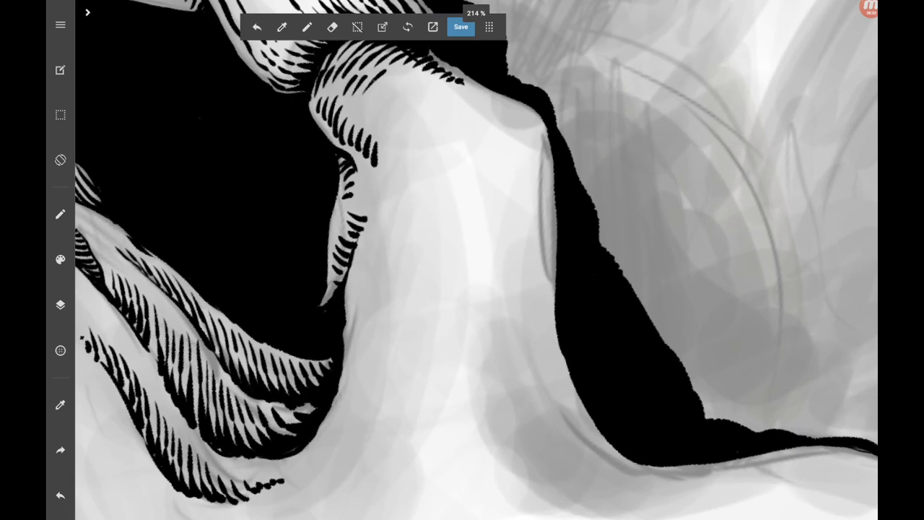
Add short hatch strokes beside the dark cavity along the bone rim.
{"action": "mouse_move", "coordinate": [372, 78]}
{"action": "left_mouse_down"}
{"action": "mouse_move", "coordinate": [390, 100]}
{"action": "mouse_move", "coordinate": [420, 98]}
{"action": "mouse_move", "coordinate": [407, 100]}
{"action": "left_mouse_up"}
{"action": "left_click_drag", "start_coordinate": [409, 80], "coordinate": [416, 93]}
{"action": "mouse_move", "coordinate": [421, 78]}
{"action": "left_mouse_down"}
{"action": "mouse_move", "coordinate": [429, 92]}
{"action": "mouse_move", "coordinate": [477, 96]}
{"action": "left_mouse_up"}
{"action": "mouse_move", "coordinate": [483, 91]}
{"action": "left_mouse_down"}
{"action": "mouse_move", "coordinate": [488, 105]}
{"action": "mouse_move", "coordinate": [465, 128]}
{"action": "mouse_move", "coordinate": [413, 115]}
{"action": "left_mouse_up"}
{"action": "scroll", "coordinate": [477, 260], "scroll_direction": "up", "scroll_amount": 1}
{"action": "scroll", "coordinate": [477, 260], "scroll_direction": "down", "scroll_amount": 1}
Add diagonal hatch strokes across the bone rim out to its right edge.
{"action": "left_click_drag", "start_coordinate": [482, 79], "coordinate": [435, 111]}
{"action": "mouse_move", "coordinate": [494, 85]}
{"action": "left_mouse_down"}
{"action": "mouse_move", "coordinate": [450, 110]}
{"action": "mouse_move", "coordinate": [447, 126]}
{"action": "mouse_move", "coordinate": [475, 102]}
{"action": "left_mouse_up"}
{"action": "left_click_drag", "start_coordinate": [472, 116], "coordinate": [442, 138]}
{"action": "left_click_drag", "start_coordinate": [505, 95], "coordinate": [472, 115]}
{"action": "mouse_move", "coordinate": [504, 107]}
{"action": "left_mouse_down"}
{"action": "mouse_move", "coordinate": [478, 123]}
{"action": "mouse_move", "coordinate": [499, 113]}
{"action": "left_mouse_up"}
{"action": "left_click_drag", "start_coordinate": [513, 111], "coordinate": [498, 122]}
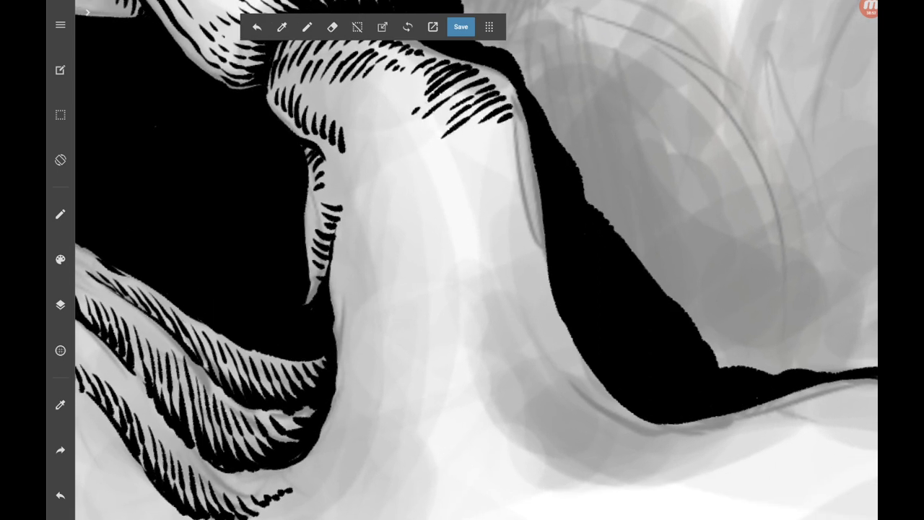
{"action": "scroll", "coordinate": [476, 260], "scroll_direction": "down", "scroll_amount": 2}
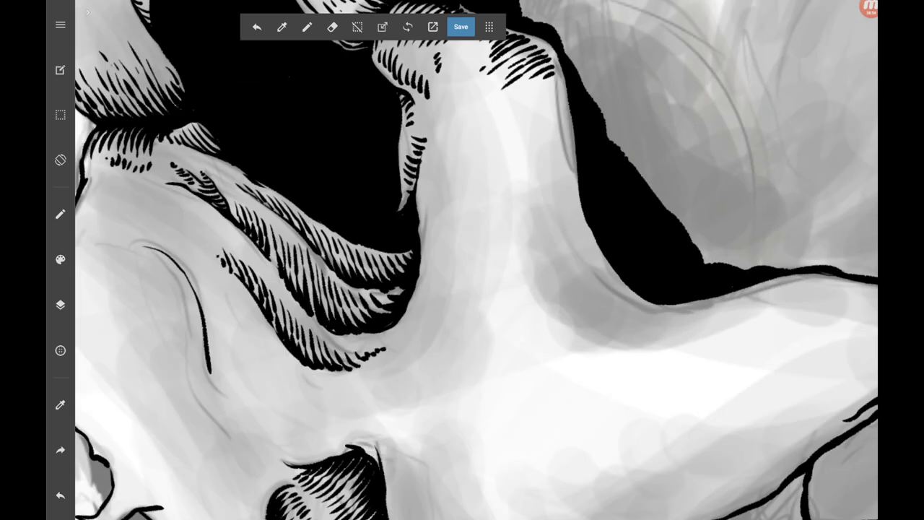
{"action": "scroll", "coordinate": [476, 260], "scroll_direction": "down", "scroll_amount": 3}
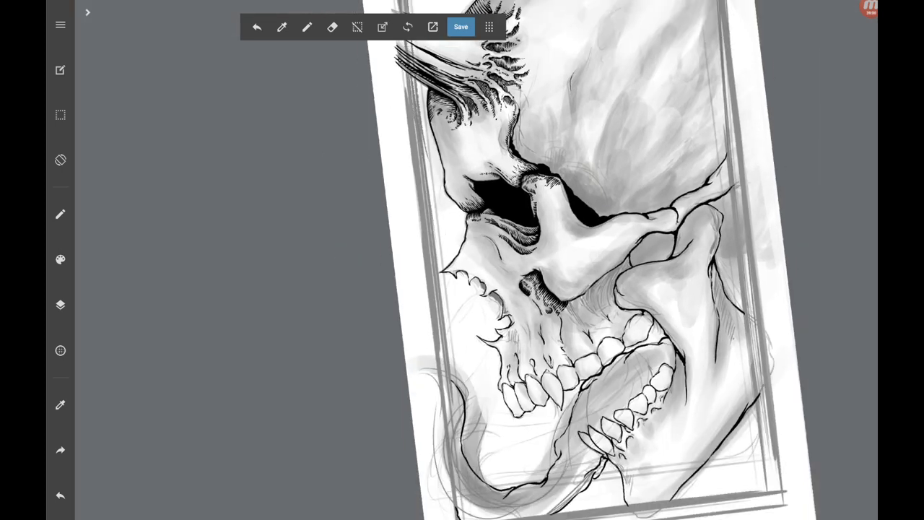
Extend the nose outline upward in ink and add a small curved stroke.
{"action": "scroll", "coordinate": [434, 202], "scroll_direction": "up", "scroll_amount": 5}
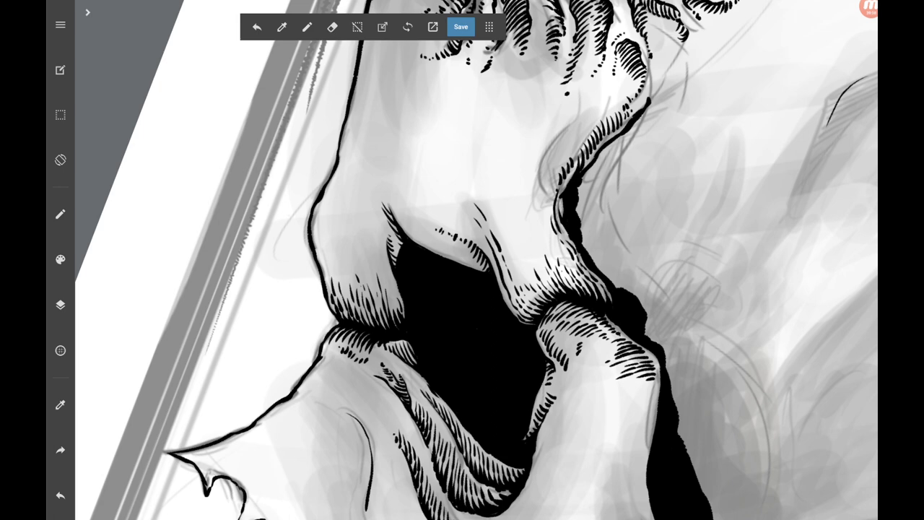
{"action": "left_click_drag", "start_coordinate": [325, 191], "coordinate": [350, 143]}
{"action": "left_click_drag", "start_coordinate": [462, 259], "coordinate": [455, 264]}
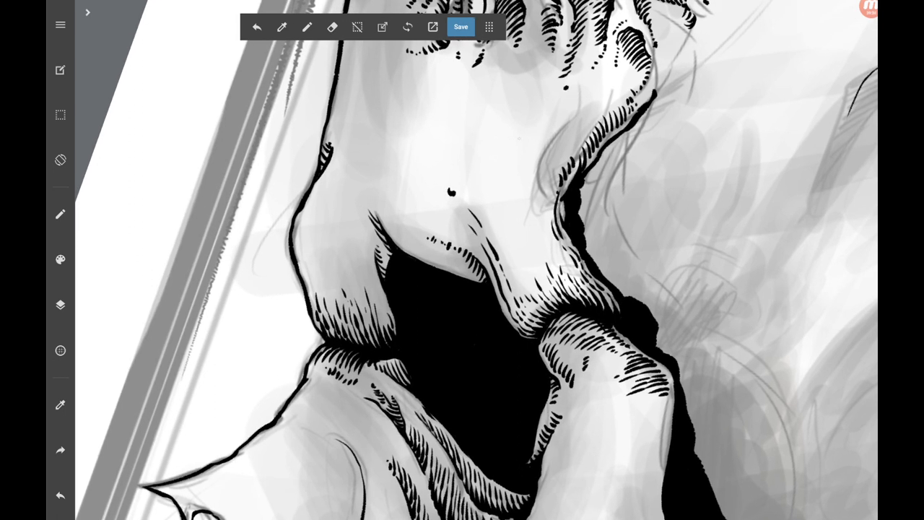
{"action": "left_click_drag", "start_coordinate": [534, 146], "coordinate": [531, 160]}
Hatch short and curved strokes around the strand cluster near the nasal area.
{"action": "scroll", "coordinate": [462, 260], "scroll_direction": "up", "scroll_amount": 2}
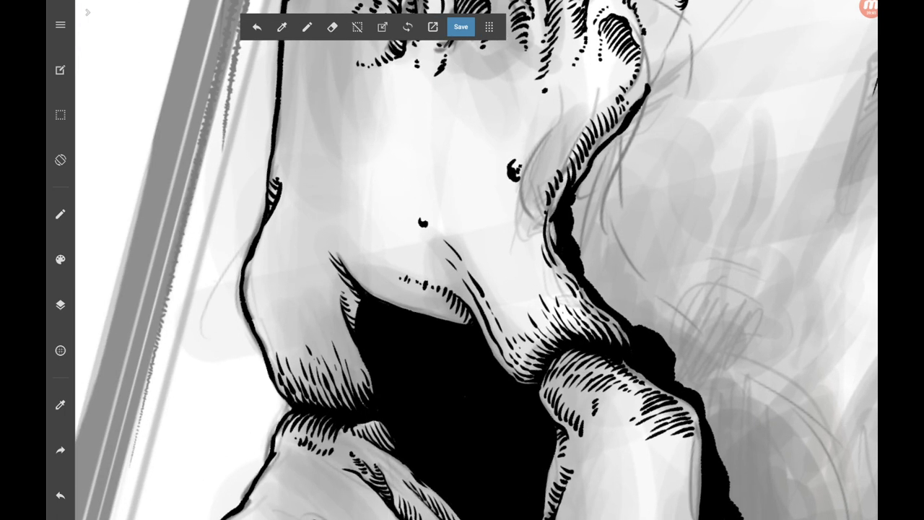
{"action": "scroll", "coordinate": [462, 260], "scroll_direction": "up", "scroll_amount": 3}
{"action": "mouse_move", "coordinate": [499, 146]}
{"action": "left_mouse_down"}
{"action": "mouse_move", "coordinate": [488, 163]}
{"action": "mouse_move", "coordinate": [480, 159]}
{"action": "left_mouse_up"}
{"action": "mouse_move", "coordinate": [478, 149]}
{"action": "left_mouse_down"}
{"action": "mouse_move", "coordinate": [470, 157]}
{"action": "mouse_move", "coordinate": [476, 126]}
{"action": "mouse_move", "coordinate": [467, 123]}
{"action": "left_mouse_up"}
{"action": "left_click_drag", "start_coordinate": [492, 111], "coordinate": [480, 121]}
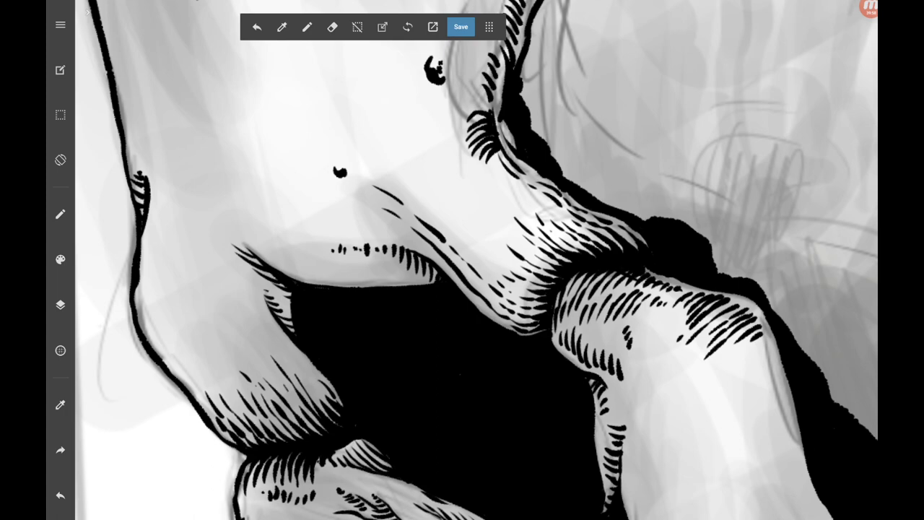
{"action": "mouse_move", "coordinate": [461, 120]}
{"action": "left_mouse_down"}
{"action": "mouse_move", "coordinate": [491, 105]}
{"action": "mouse_move", "coordinate": [491, 85]}
{"action": "left_mouse_up"}
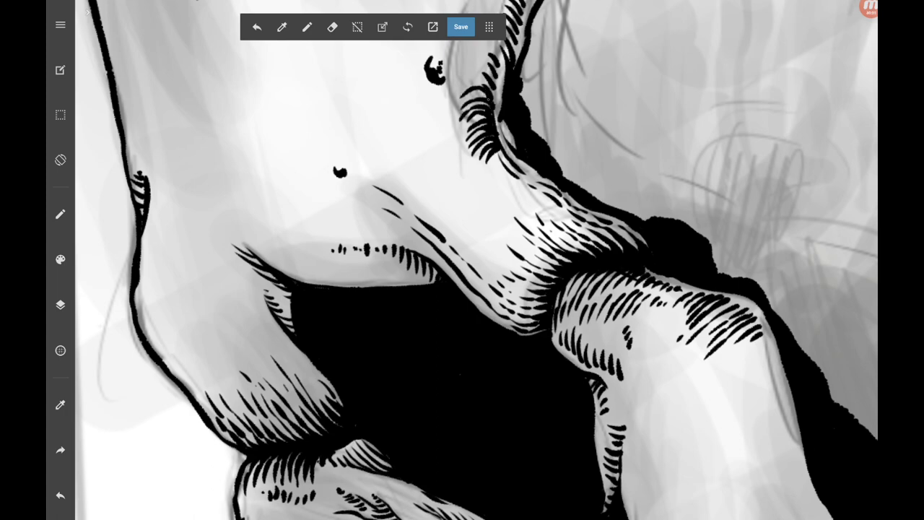
Erase the fan of short hatch strokes with the eraser, then return to the pencil.
{"action": "key", "text": "e"}
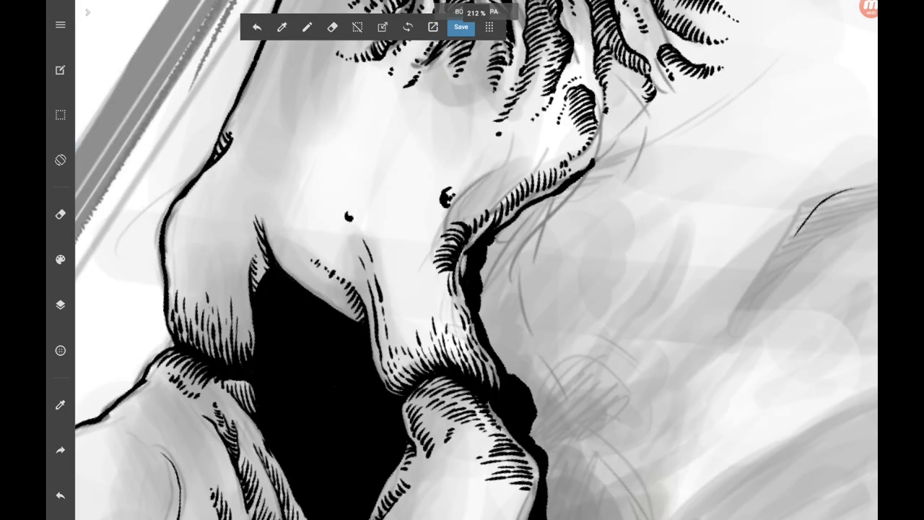
{"action": "mouse_move", "coordinate": [361, 303]}
{"action": "left_mouse_down"}
{"action": "mouse_move", "coordinate": [387, 242]}
{"action": "mouse_move", "coordinate": [375, 325]}
{"action": "mouse_move", "coordinate": [404, 249]}
{"action": "mouse_move", "coordinate": [376, 307]}
{"action": "left_mouse_up"}
{"action": "key", "text": "b"}
Add short hatching strokes above the contour row.
{"action": "left_click_drag", "start_coordinate": [554, 106], "coordinate": [543, 141]}
{"action": "left_click_drag", "start_coordinate": [494, 92], "coordinate": [489, 118]}
{"action": "left_click_drag", "start_coordinate": [493, 117], "coordinate": [451, 193]}
{"action": "left_click_drag", "start_coordinate": [448, 163], "coordinate": [441, 200]}
Hatch a new row of short strokes, extending it to the right.
{"action": "left_click_drag", "start_coordinate": [462, 260], "coordinate": [549, 217]}
{"action": "left_click_drag", "start_coordinate": [452, 215], "coordinate": [439, 247]}
{"action": "left_click_drag", "start_coordinate": [459, 219], "coordinate": [455, 251]}
{"action": "left_click_drag", "start_coordinate": [478, 214], "coordinate": [475, 247]}
{"action": "left_click_drag", "start_coordinate": [496, 208], "coordinate": [482, 241]}
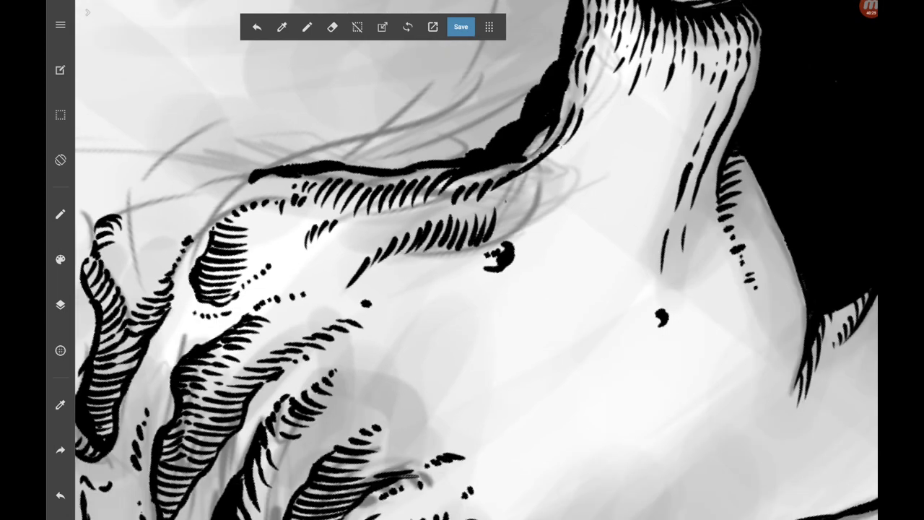
{"action": "left_click_drag", "start_coordinate": [507, 204], "coordinate": [494, 241]}
{"action": "mouse_move", "coordinate": [517, 192]}
{"action": "left_mouse_down"}
{"action": "mouse_move", "coordinate": [504, 235]}
{"action": "mouse_move", "coordinate": [527, 221]}
{"action": "left_mouse_up"}
{"action": "mouse_move", "coordinate": [548, 175]}
{"action": "left_mouse_down"}
{"action": "mouse_move", "coordinate": [537, 213]}
{"action": "mouse_move", "coordinate": [553, 206]}
{"action": "left_mouse_up"}
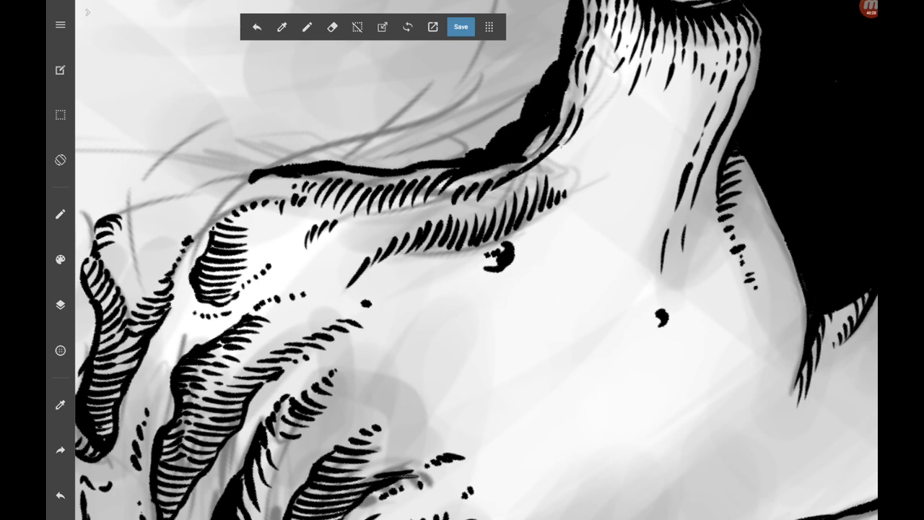
{"action": "left_click_drag", "start_coordinate": [587, 175], "coordinate": [576, 185]}
Hatch strokes along the mouth edge.
{"action": "mouse_move", "coordinate": [650, 289]}
{"action": "left_mouse_down"}
{"action": "mouse_move", "coordinate": [405, 274]}
{"action": "mouse_move", "coordinate": [462, 260]}
{"action": "left_mouse_up"}
{"action": "scroll", "coordinate": [549, 264], "scroll_direction": "up", "scroll_amount": 5}
{"action": "left_click_drag", "start_coordinate": [484, 164], "coordinate": [460, 191]}
{"action": "left_click_drag", "start_coordinate": [465, 169], "coordinate": [445, 190]}
{"action": "left_click_drag", "start_coordinate": [453, 150], "coordinate": [430, 189]}
{"action": "left_click_drag", "start_coordinate": [437, 136], "coordinate": [411, 187]}
Extend the hatching leftward from the mouth-edge strokes, then zoom out.
{"action": "left_click_drag", "start_coordinate": [417, 167], "coordinate": [397, 186]}
{"action": "left_click_drag", "start_coordinate": [405, 141], "coordinate": [390, 178]}
{"action": "left_click_drag", "start_coordinate": [398, 172], "coordinate": [380, 184]}
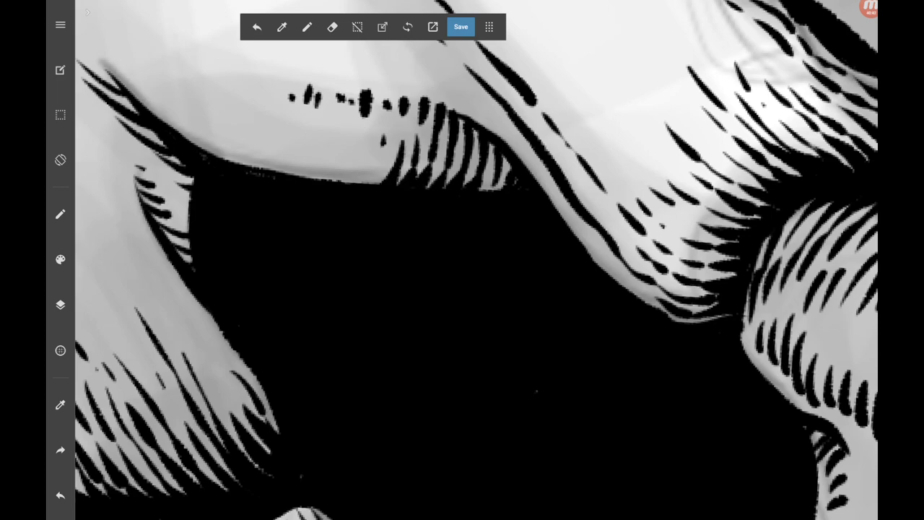
{"action": "left_click_drag", "start_coordinate": [387, 146], "coordinate": [364, 184]}
{"action": "left_click_drag", "start_coordinate": [507, 153], "coordinate": [489, 190]}
{"action": "left_click_drag", "start_coordinate": [366, 137], "coordinate": [345, 184]}
{"action": "left_click_drag", "start_coordinate": [351, 134], "coordinate": [319, 180]}
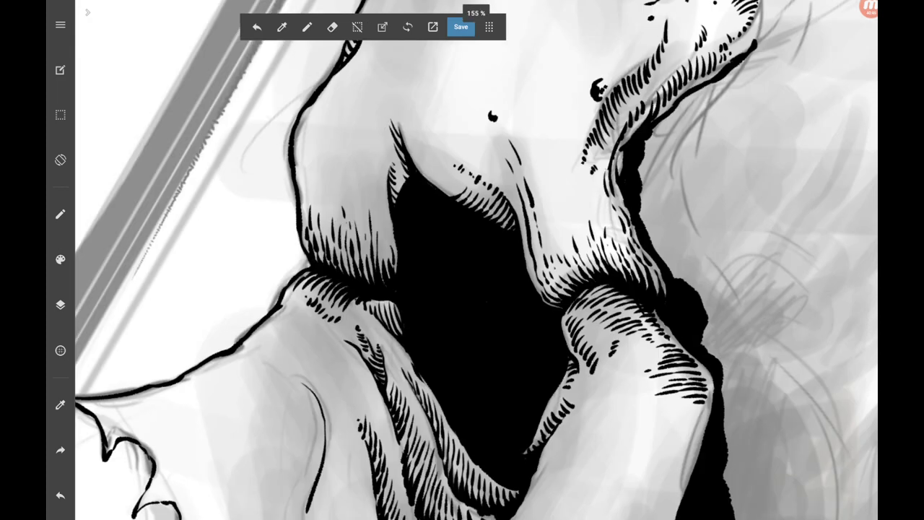
{"action": "scroll", "coordinate": [476, 260], "scroll_direction": "down", "scroll_amount": 5}
{"action": "left_click_drag", "start_coordinate": [433, 289], "coordinate": [505, 260]}
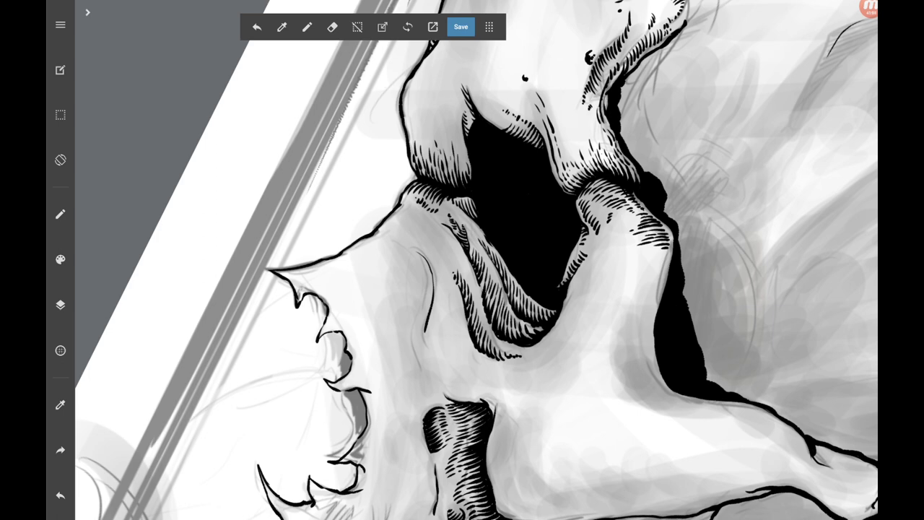
Add short hatch strokes along the cheekbone ridge.
{"action": "scroll", "coordinate": [722, 296], "scroll_direction": "up", "scroll_amount": 5}
{"action": "scroll", "coordinate": [722, 296], "scroll_direction": "up", "scroll_amount": 2}
{"action": "left_click_drag", "start_coordinate": [437, 160], "coordinate": [421, 189]}
{"action": "mouse_move", "coordinate": [429, 179]}
{"action": "left_mouse_down"}
{"action": "mouse_move", "coordinate": [413, 203]}
{"action": "mouse_move", "coordinate": [407, 169]}
{"action": "left_mouse_up"}
{"action": "left_click_drag", "start_coordinate": [462, 289], "coordinate": [506, 260]}
{"action": "mouse_move", "coordinate": [451, 118]}
{"action": "left_mouse_down"}
{"action": "mouse_move", "coordinate": [432, 165]}
{"action": "mouse_move", "coordinate": [440, 129]}
{"action": "left_mouse_up"}
{"action": "left_click_drag", "start_coordinate": [501, 130], "coordinate": [472, 185]}
{"action": "left_click_drag", "start_coordinate": [506, 289], "coordinate": [463, 231]}
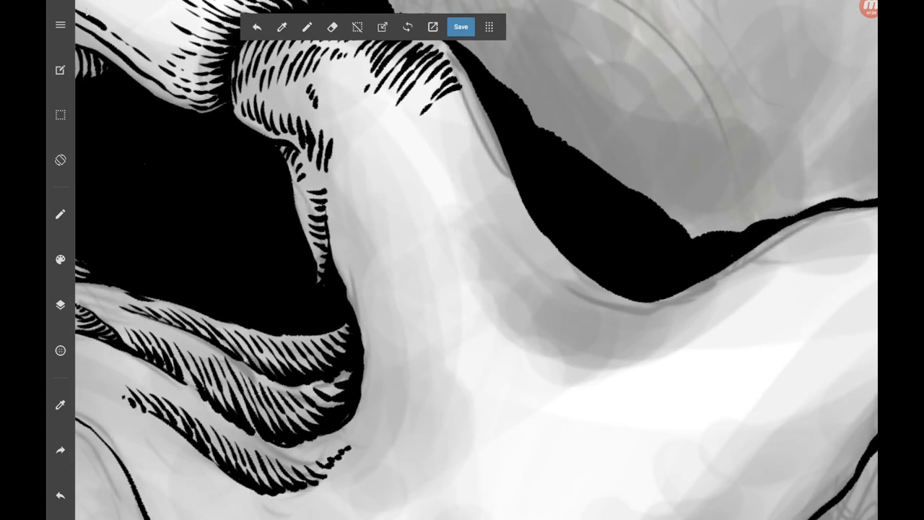
{"action": "left_click_drag", "start_coordinate": [445, 103], "coordinate": [413, 140]}
{"action": "mouse_move", "coordinate": [463, 95]}
{"action": "left_mouse_down"}
{"action": "mouse_move", "coordinate": [430, 132]}
{"action": "mouse_move", "coordinate": [442, 120]}
{"action": "left_mouse_up"}
{"action": "left_click_drag", "start_coordinate": [465, 115], "coordinate": [443, 134]}
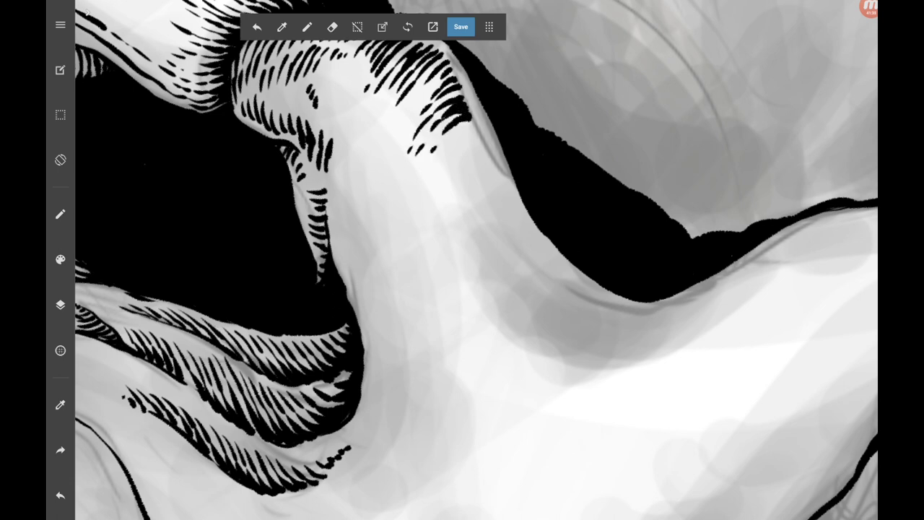
Add small hatch strokes inside the upper recess.
{"action": "mouse_move", "coordinate": [477, 289]}
{"action": "left_mouse_down"}
{"action": "mouse_move", "coordinate": [433, 216]}
{"action": "mouse_move", "coordinate": [462, 274]}
{"action": "left_mouse_up"}
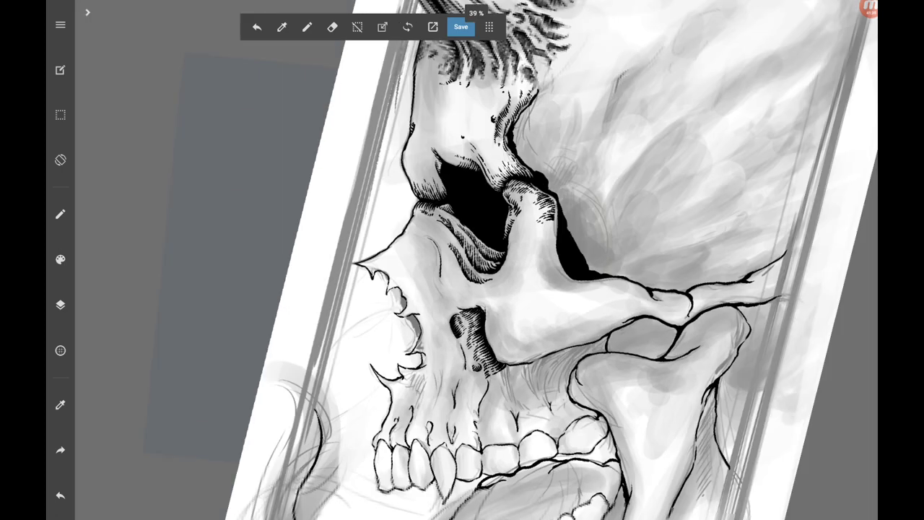
{"action": "left_click_drag", "start_coordinate": [462, 361], "coordinate": [462, 144]}
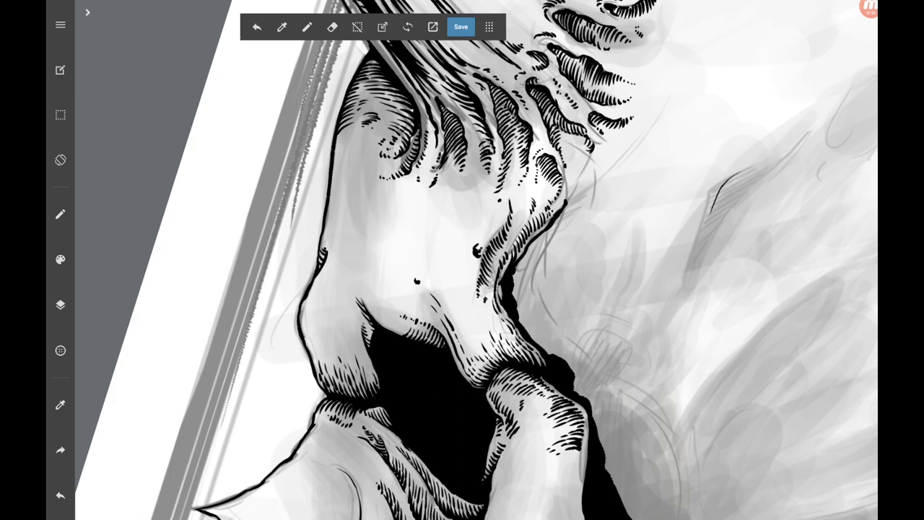
{"action": "left_click_drag", "start_coordinate": [462, 361], "coordinate": [462, 217]}
{"action": "left_click_drag", "start_coordinate": [281, 140], "coordinate": [293, 158]}
{"action": "mouse_move", "coordinate": [290, 109]}
{"action": "left_mouse_down"}
{"action": "mouse_move", "coordinate": [313, 143]}
{"action": "mouse_move", "coordinate": [336, 135]}
{"action": "left_mouse_up"}
Darken the recess's upper-left hatching with longer diagonal strokes.
{"action": "left_click_drag", "start_coordinate": [288, 201], "coordinate": [299, 176]}
{"action": "left_click_drag", "start_coordinate": [303, 166], "coordinate": [347, 106]}
{"action": "left_click_drag", "start_coordinate": [295, 207], "coordinate": [312, 173]}
{"action": "left_click_drag", "start_coordinate": [336, 134], "coordinate": [375, 97]}
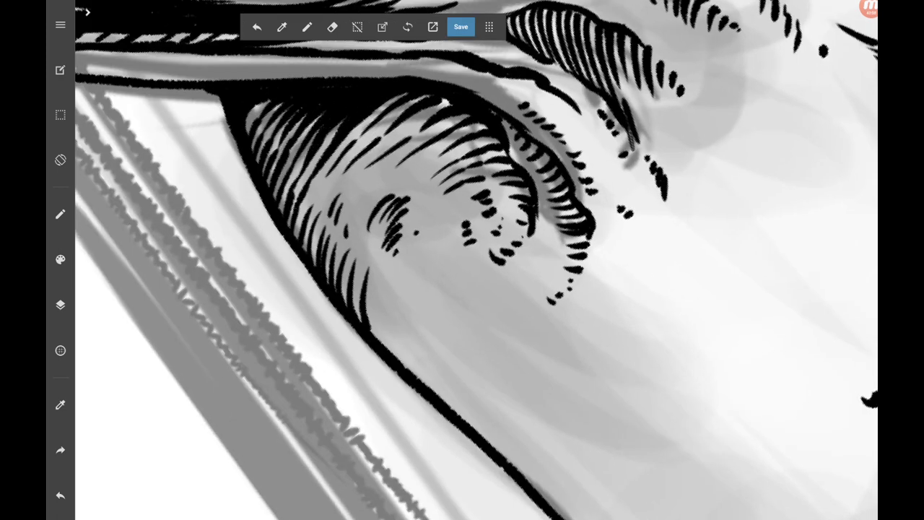
{"action": "left_click_drag", "start_coordinate": [312, 205], "coordinate": [349, 143]}
{"action": "left_click_drag", "start_coordinate": [348, 144], "coordinate": [408, 93]}
{"action": "mouse_move", "coordinate": [332, 195]}
{"action": "left_mouse_down"}
{"action": "mouse_move", "coordinate": [433, 95]}
{"action": "mouse_move", "coordinate": [438, 107]}
{"action": "mouse_move", "coordinate": [452, 98]}
{"action": "left_mouse_up"}
{"action": "scroll", "coordinate": [477, 260], "scroll_direction": "down", "scroll_amount": 5}
{"action": "scroll", "coordinate": [477, 259], "scroll_direction": "down", "scroll_amount": 3}
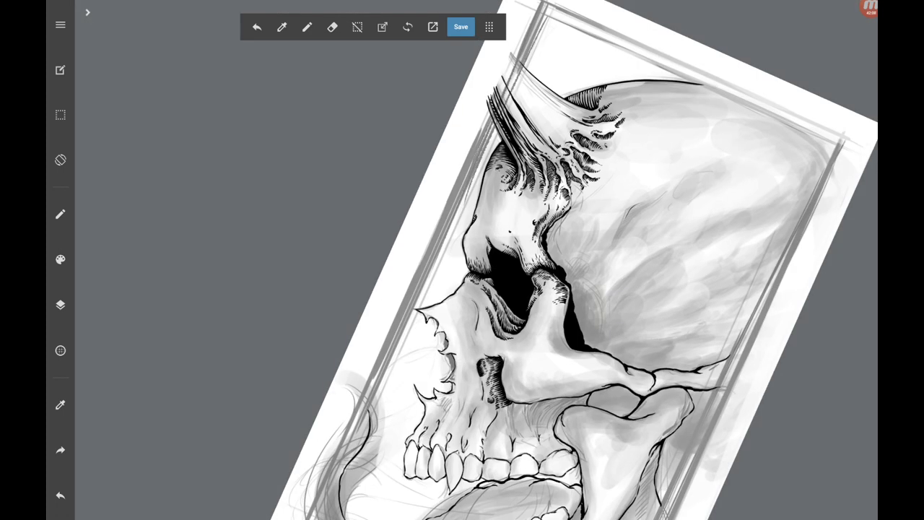
Erase unwanted hatch strokes where the strands meet the skull.
{"action": "scroll", "coordinate": [477, 260], "scroll_direction": "up", "scroll_amount": 5}
{"action": "key", "text": "e"}
{"action": "left_click_drag", "start_coordinate": [310, 261], "coordinate": [390, 174]}
{"action": "left_click_drag", "start_coordinate": [339, 220], "coordinate": [386, 169]}
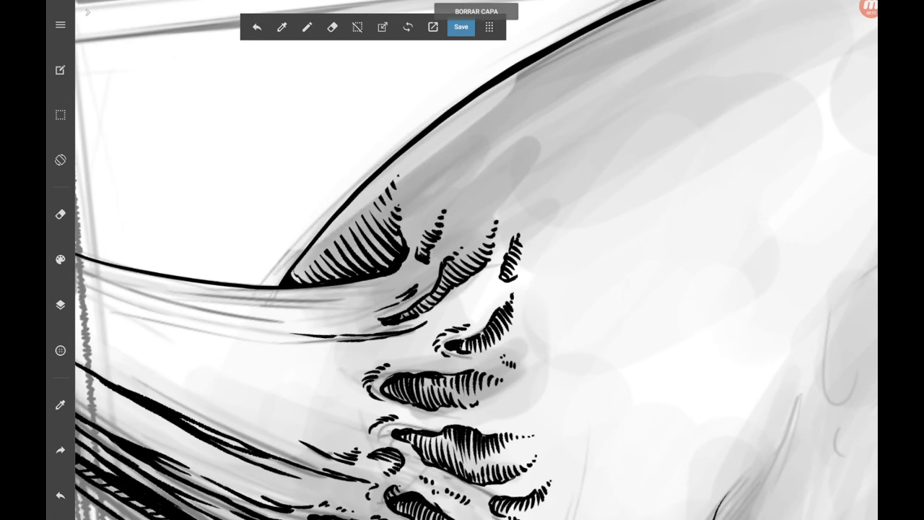
{"action": "left_click_drag", "start_coordinate": [288, 282], "coordinate": [398, 240]}
{"action": "left_click_drag", "start_coordinate": [389, 189], "coordinate": [353, 247]}
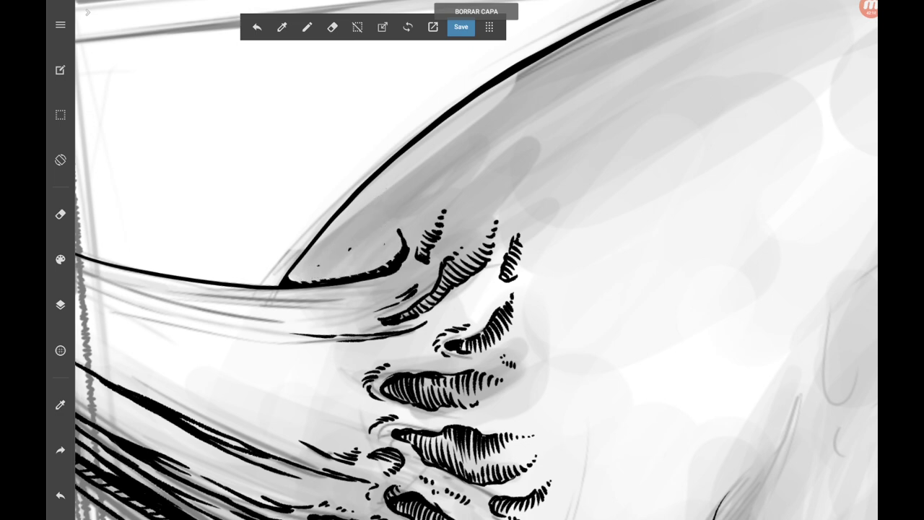
{"action": "key", "text": "b"}
Redraw curved hatching alongside the curved contour.
{"action": "left_click_drag", "start_coordinate": [352, 183], "coordinate": [379, 206]}
{"action": "mouse_move", "coordinate": [373, 172]}
{"action": "left_mouse_down"}
{"action": "mouse_move", "coordinate": [387, 197]}
{"action": "mouse_move", "coordinate": [391, 173]}
{"action": "left_mouse_up"}
{"action": "left_click_drag", "start_coordinate": [385, 194], "coordinate": [393, 208]}
{"action": "left_click_drag", "start_coordinate": [381, 163], "coordinate": [391, 176]}
{"action": "left_click_drag", "start_coordinate": [392, 178], "coordinate": [403, 208]}
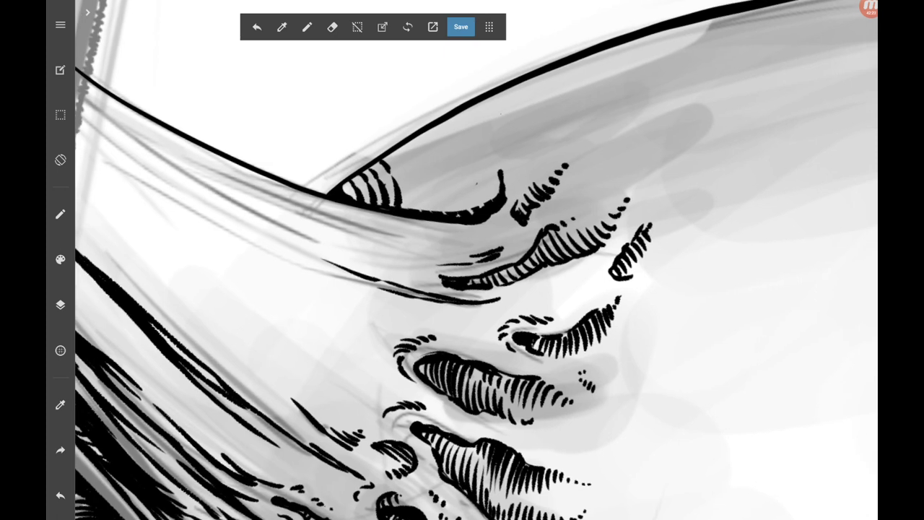
{"action": "left_click_drag", "start_coordinate": [387, 156], "coordinate": [398, 167]}
{"action": "mouse_move", "coordinate": [399, 164]}
{"action": "left_mouse_down"}
{"action": "mouse_move", "coordinate": [416, 211]}
{"action": "mouse_move", "coordinate": [414, 170]}
{"action": "mouse_move", "coordinate": [427, 210]}
{"action": "mouse_move", "coordinate": [435, 205]}
{"action": "left_mouse_up"}
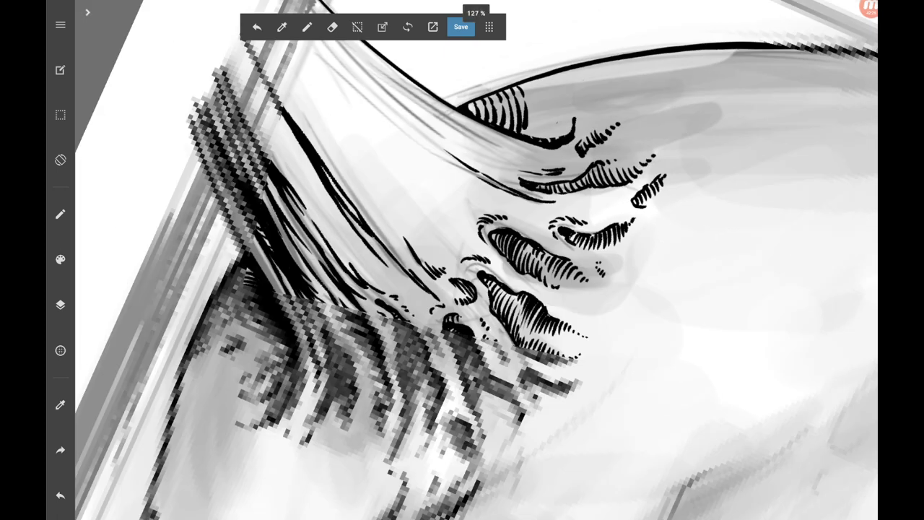
Add vertical hatch strokes on the right, then shorter strokes further right.
{"action": "left_click_drag", "start_coordinate": [535, 104], "coordinate": [536, 133]}
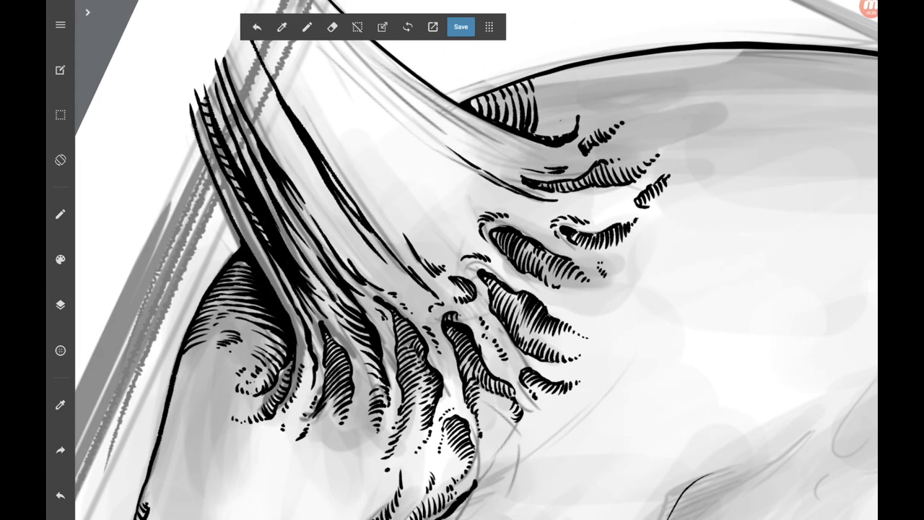
{"action": "mouse_move", "coordinate": [539, 78]}
{"action": "left_mouse_down"}
{"action": "mouse_move", "coordinate": [541, 134]}
{"action": "mouse_move", "coordinate": [556, 127]}
{"action": "mouse_move", "coordinate": [557, 142]}
{"action": "mouse_move", "coordinate": [565, 136]}
{"action": "left_mouse_up"}
{"action": "left_click_drag", "start_coordinate": [567, 84], "coordinate": [575, 133]}
{"action": "left_click_drag", "start_coordinate": [581, 97], "coordinate": [588, 114]}
{"action": "left_click_drag", "start_coordinate": [585, 95], "coordinate": [607, 105]}
{"action": "left_click_drag", "start_coordinate": [460, 225], "coordinate": [464, 238]}
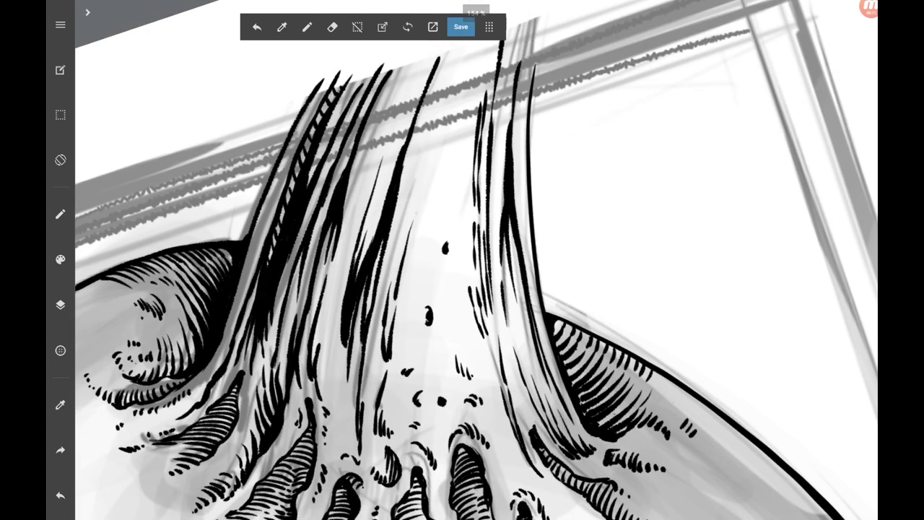
Ink and thicken both the left and right lines of the strand trunk.
{"action": "left_click_drag", "start_coordinate": [408, 211], "coordinate": [443, 91]}
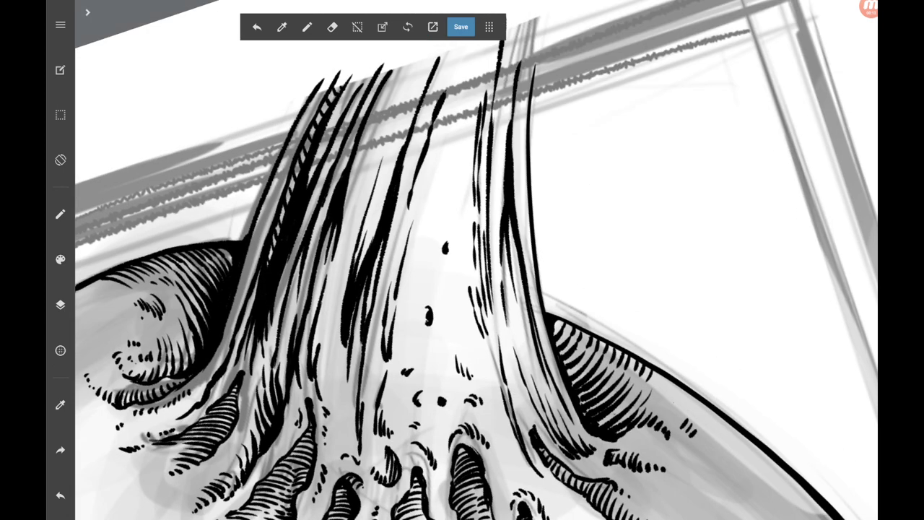
{"action": "mouse_move", "coordinate": [416, 155]}
{"action": "left_mouse_down"}
{"action": "mouse_move", "coordinate": [432, 115]}
{"action": "mouse_move", "coordinate": [411, 138]}
{"action": "mouse_move", "coordinate": [402, 177]}
{"action": "left_mouse_up"}
{"action": "left_click_drag", "start_coordinate": [420, 108], "coordinate": [366, 274]}
{"action": "left_click_drag", "start_coordinate": [376, 220], "coordinate": [367, 254]}
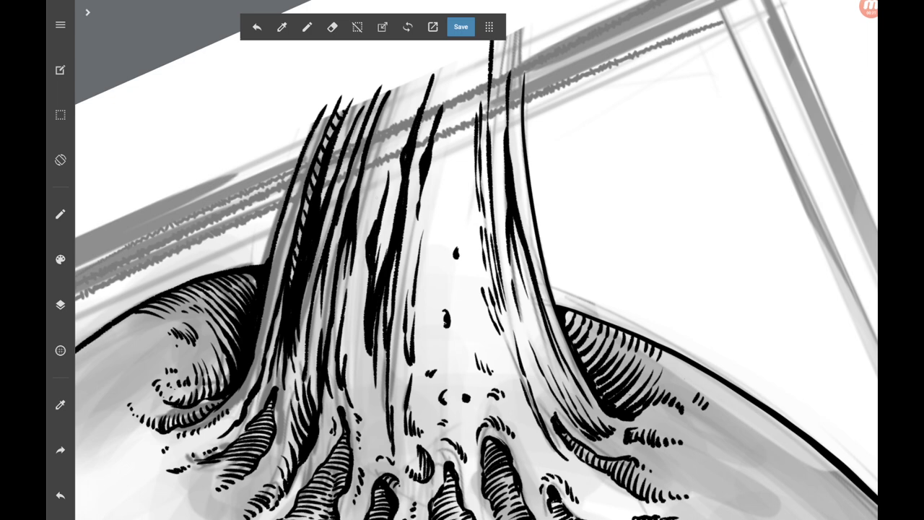
{"action": "left_click_drag", "start_coordinate": [408, 104], "coordinate": [398, 166]}
{"action": "left_click_drag", "start_coordinate": [427, 218], "coordinate": [409, 308]}
{"action": "left_click_drag", "start_coordinate": [413, 253], "coordinate": [407, 294]}
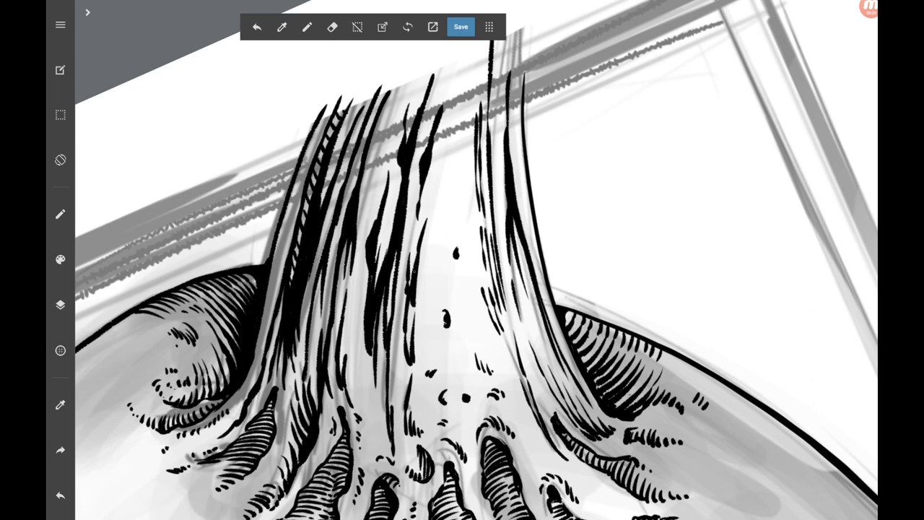
{"action": "left_click_drag", "start_coordinate": [481, 52], "coordinate": [469, 145]}
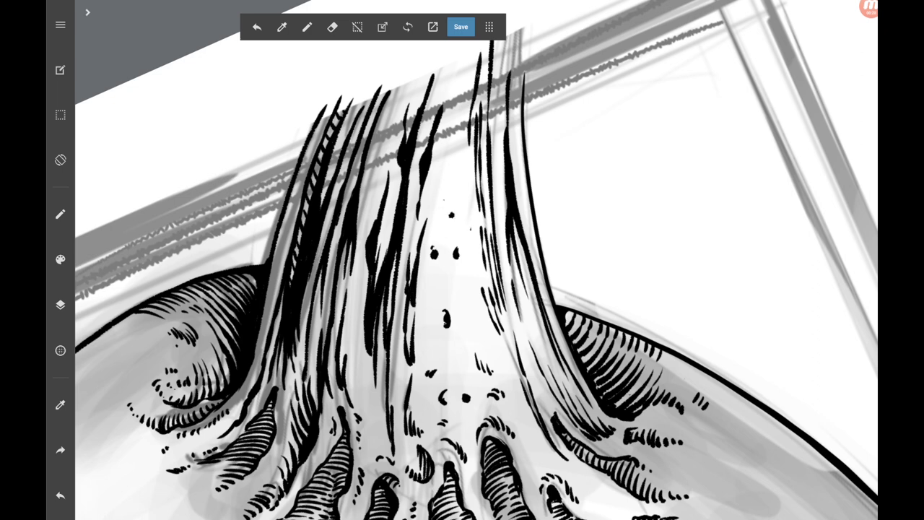
{"action": "left_click_drag", "start_coordinate": [478, 94], "coordinate": [475, 199]}
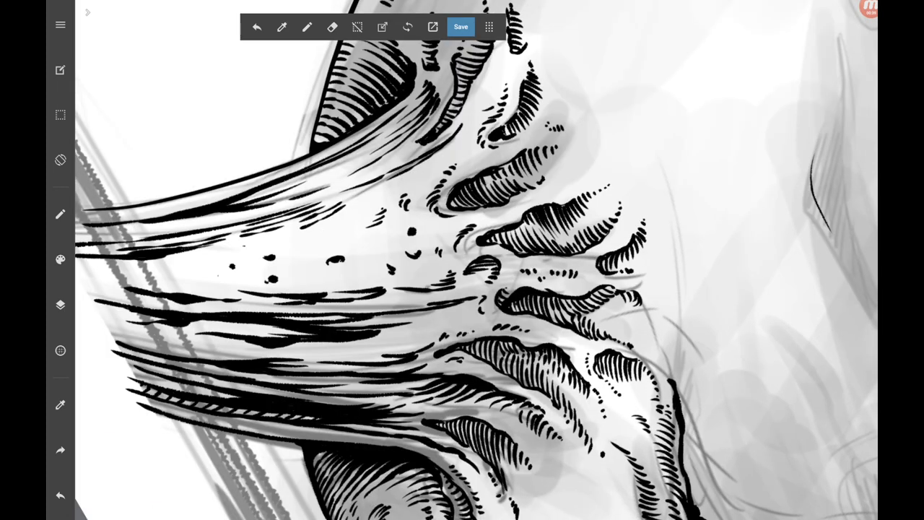
Add short hatch marks and long dark flowing strokes to the crest.
{"action": "mouse_move", "coordinate": [501, 94]}
{"action": "left_mouse_down"}
{"action": "mouse_move", "coordinate": [482, 104]}
{"action": "mouse_move", "coordinate": [488, 81]}
{"action": "left_mouse_up"}
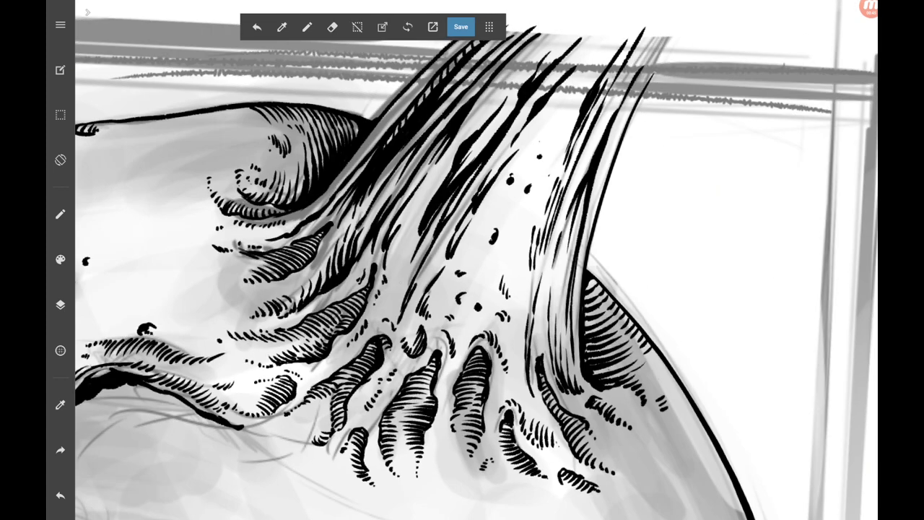
{"action": "left_click_drag", "start_coordinate": [429, 225], "coordinate": [399, 293]}
{"action": "left_click_drag", "start_coordinate": [410, 253], "coordinate": [388, 303]}
{"action": "left_click_drag", "start_coordinate": [417, 228], "coordinate": [406, 254]}
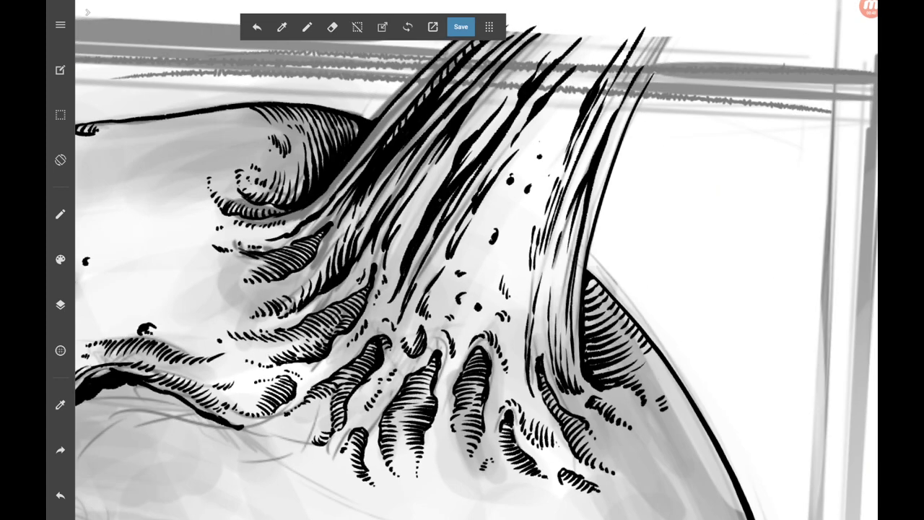
{"action": "mouse_move", "coordinate": [441, 185]}
{"action": "left_mouse_down"}
{"action": "mouse_move", "coordinate": [393, 271]}
{"action": "mouse_move", "coordinate": [407, 236]}
{"action": "left_mouse_up"}
Finish the crest's hair strokes and hatch the bony ridge below it.
{"action": "left_click_drag", "start_coordinate": [451, 163], "coordinate": [426, 202]}
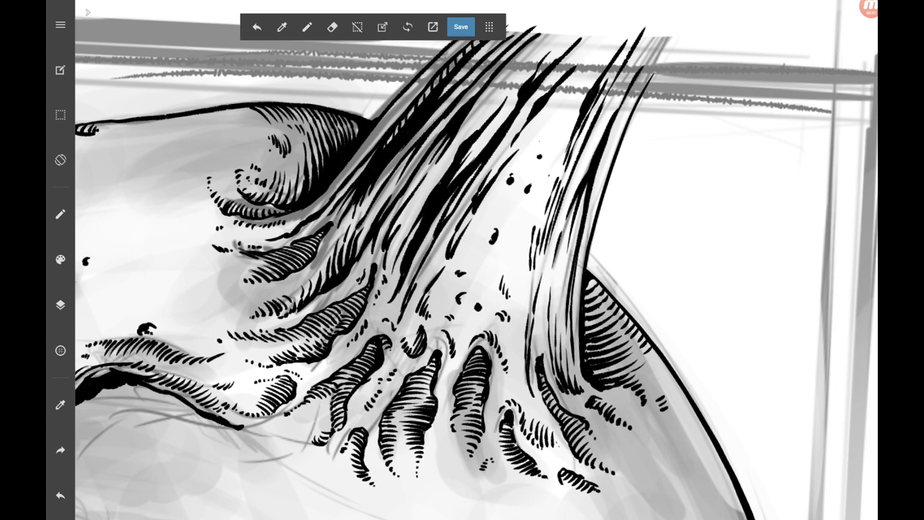
{"action": "mouse_move", "coordinate": [448, 144]}
{"action": "left_mouse_down"}
{"action": "mouse_move", "coordinate": [401, 207]}
{"action": "mouse_move", "coordinate": [423, 167]}
{"action": "left_mouse_up"}
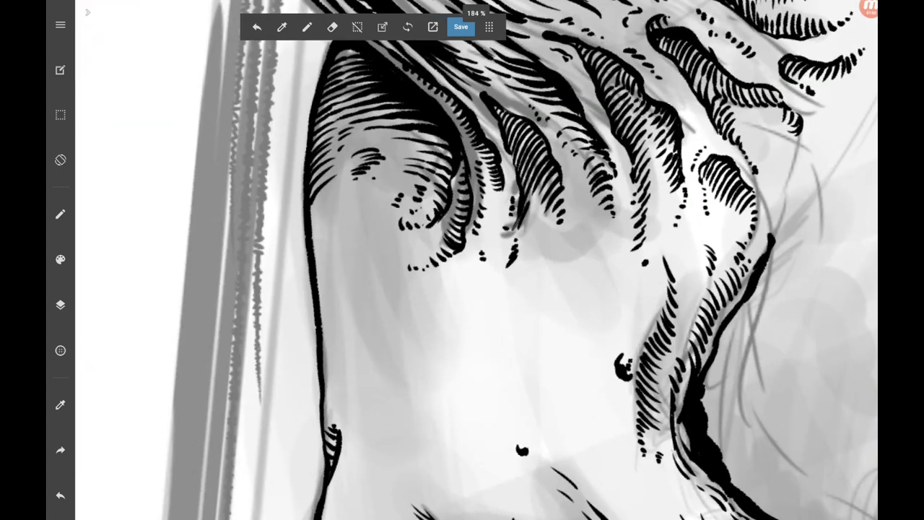
{"action": "mouse_move", "coordinate": [335, 187]}
{"action": "left_mouse_down"}
{"action": "mouse_move", "coordinate": [314, 209]}
{"action": "mouse_move", "coordinate": [316, 239]}
{"action": "left_mouse_up"}
{"action": "left_click_drag", "start_coordinate": [330, 223], "coordinate": [313, 251]}
{"action": "left_click_drag", "start_coordinate": [360, 198], "coordinate": [348, 211]}
{"action": "left_click_drag", "start_coordinate": [362, 191], "coordinate": [352, 199]}
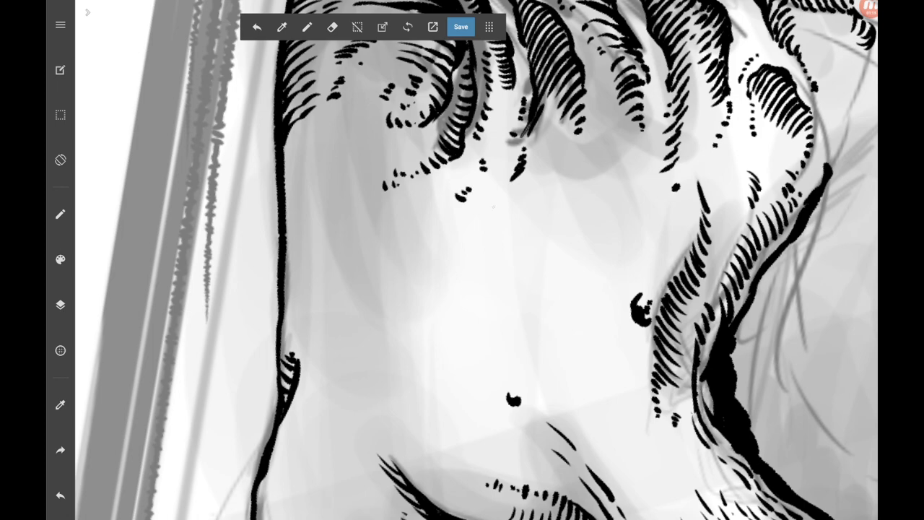
Add small hatch strokes along the ridge and in the gaps between ridges.
{"action": "left_click_drag", "start_coordinate": [508, 196], "coordinate": [492, 212]}
{"action": "left_click_drag", "start_coordinate": [573, 158], "coordinate": [554, 176]}
{"action": "mouse_move", "coordinate": [581, 151]}
{"action": "left_mouse_down"}
{"action": "mouse_move", "coordinate": [553, 169]}
{"action": "mouse_move", "coordinate": [556, 157]}
{"action": "mouse_move", "coordinate": [539, 179]}
{"action": "mouse_move", "coordinate": [555, 166]}
{"action": "mouse_move", "coordinate": [550, 173]}
{"action": "left_mouse_up"}
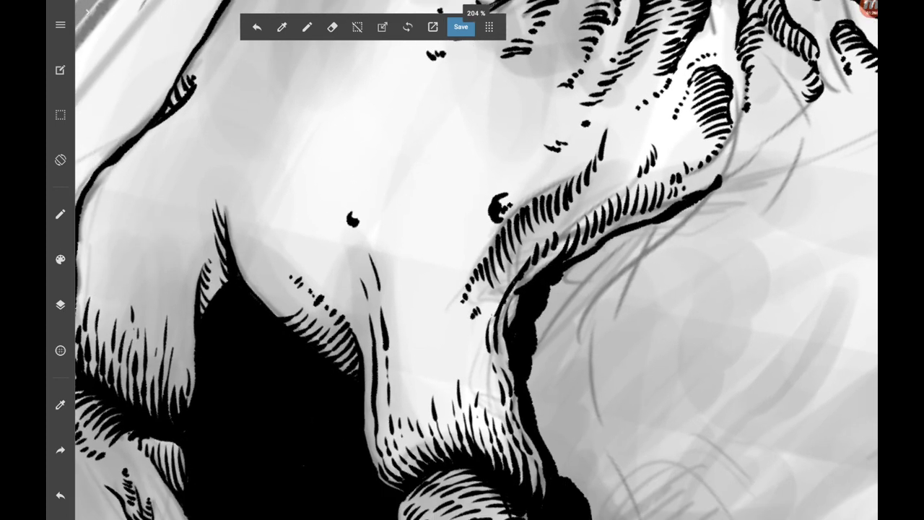
{"action": "left_click_drag", "start_coordinate": [579, 130], "coordinate": [563, 138]}
{"action": "left_click_drag", "start_coordinate": [463, 151], "coordinate": [455, 182]}
Hatch along the edge beside the eye socket.
{"action": "left_click_drag", "start_coordinate": [462, 191], "coordinate": [457, 231]}
{"action": "left_click_drag", "start_coordinate": [488, 230], "coordinate": [480, 250]}
{"action": "left_click_drag", "start_coordinate": [483, 202], "coordinate": [478, 218]}
{"action": "left_click_drag", "start_coordinate": [498, 129], "coordinate": [488, 141]}
{"action": "left_click_drag", "start_coordinate": [462, 227], "coordinate": [455, 235]}
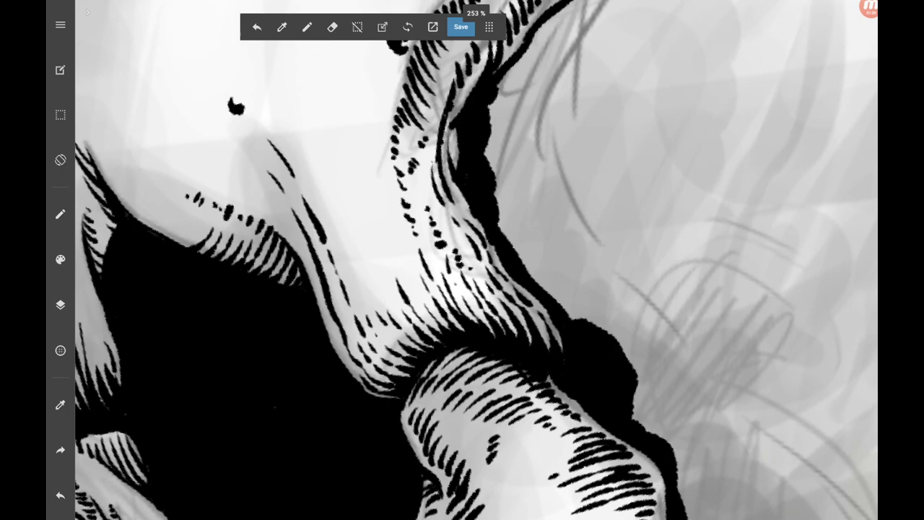
{"action": "left_click_drag", "start_coordinate": [456, 127], "coordinate": [446, 160]}
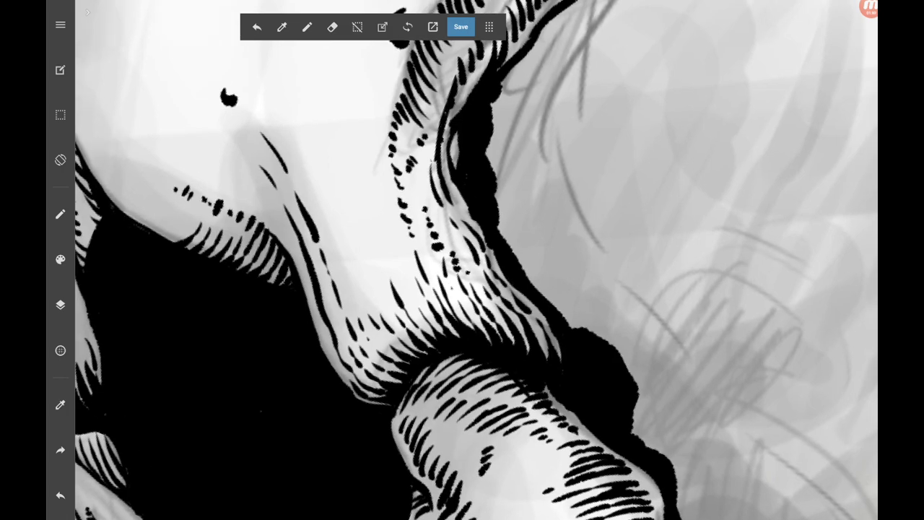
Zoom into the crest and draw a row of short hatch marks along its ridge.
{"action": "scroll", "coordinate": [505, 303], "scroll_direction": "up", "scroll_amount": 5}
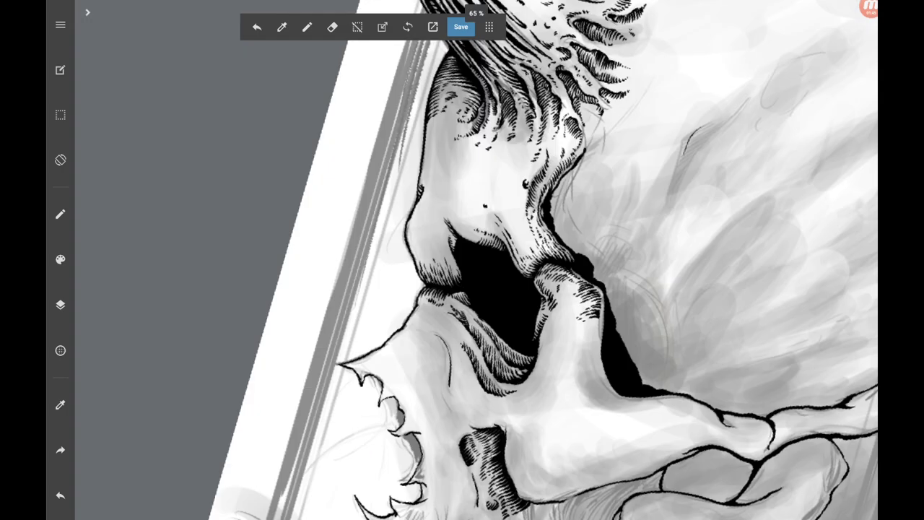
{"action": "scroll", "coordinate": [506, 303], "scroll_direction": "up", "scroll_amount": 3}
{"action": "scroll", "coordinate": [476, 260], "scroll_direction": "down", "scroll_amount": 5}
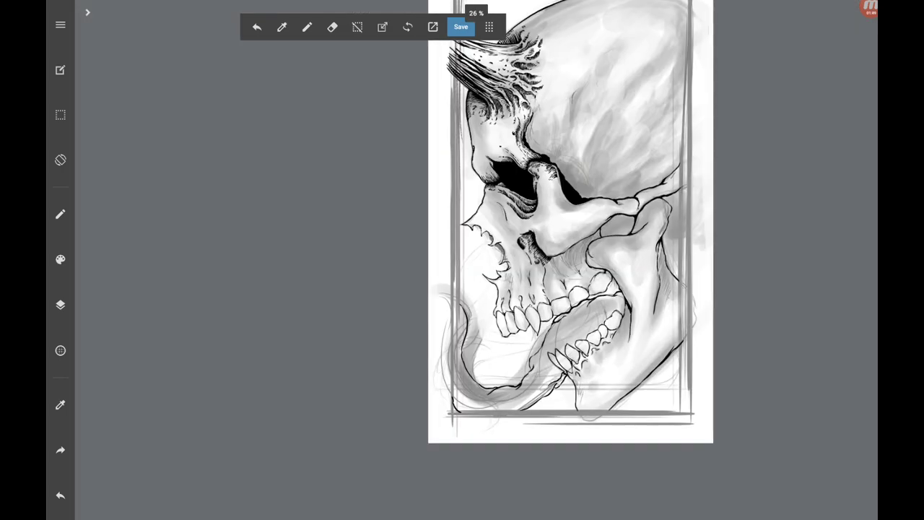
{"action": "scroll", "coordinate": [476, 260], "scroll_direction": "up", "scroll_amount": 5}
{"action": "scroll", "coordinate": [477, 260], "scroll_direction": "up", "scroll_amount": 2}
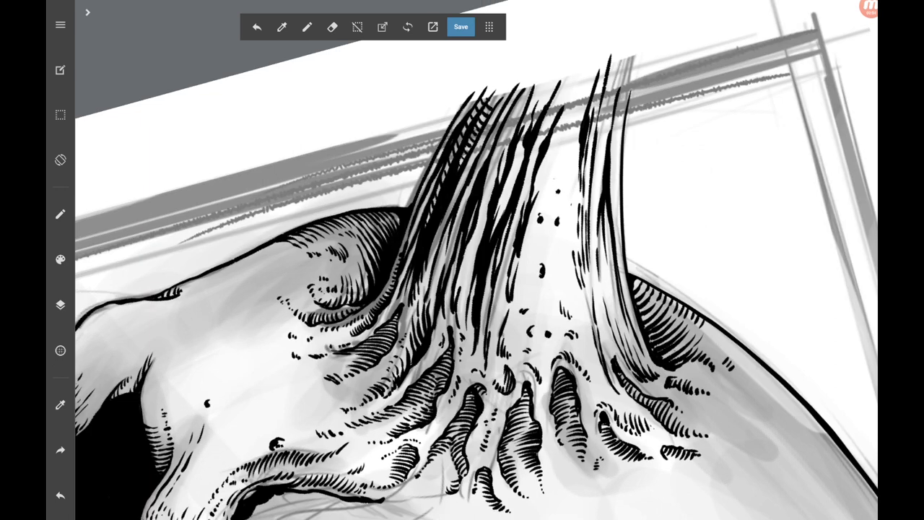
{"action": "scroll", "coordinate": [476, 260], "scroll_direction": "up", "scroll_amount": 2}
{"action": "scroll", "coordinate": [477, 260], "scroll_direction": "up", "scroll_amount": 1}
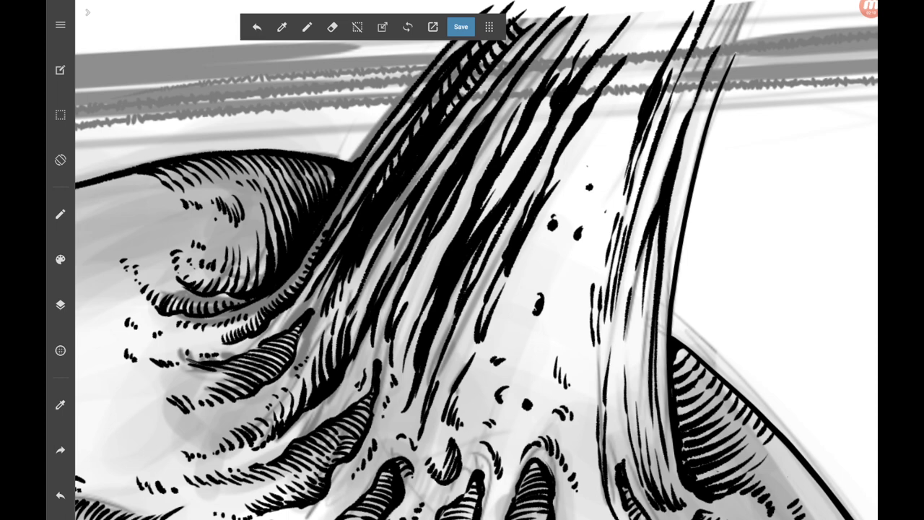
{"action": "left_click_drag", "start_coordinate": [478, 229], "coordinate": [506, 173]}
{"action": "left_click_drag", "start_coordinate": [487, 214], "coordinate": [548, 112]}
Add a second row of hatch marks across the crest.
{"action": "scroll", "coordinate": [477, 260], "scroll_direction": "down", "scroll_amount": 3}
{"action": "scroll", "coordinate": [477, 260], "scroll_direction": "up", "scroll_amount": 3}
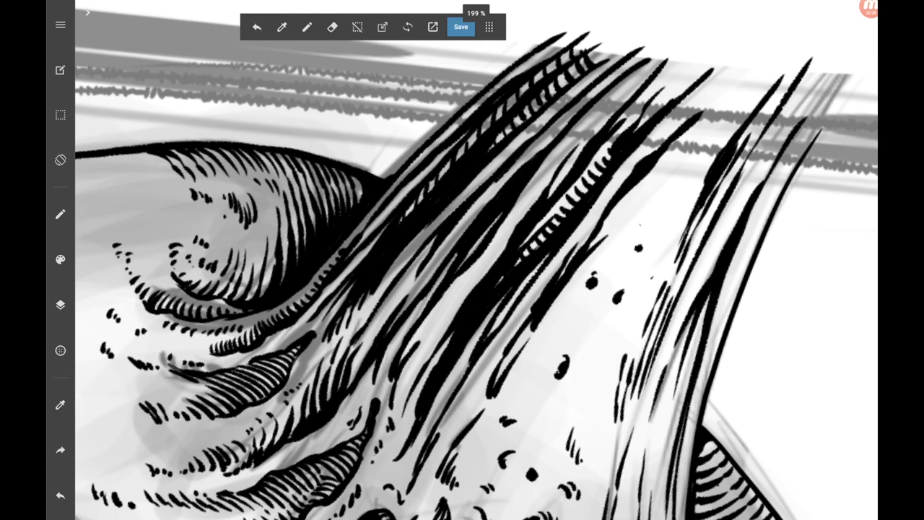
{"action": "left_click_drag", "start_coordinate": [369, 225], "coordinate": [506, 109]}
{"action": "scroll", "coordinate": [476, 260], "scroll_direction": "down", "scroll_amount": 5}
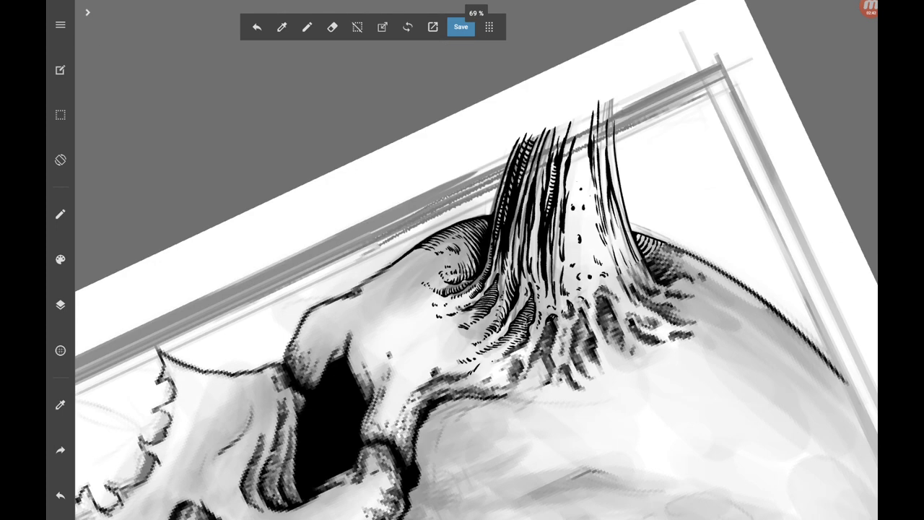
Zoom in and ink the back molar's outline, rear edge and adjoining jaw edge.
{"action": "scroll", "coordinate": [462, 259], "scroll_direction": "up", "scroll_amount": 5}
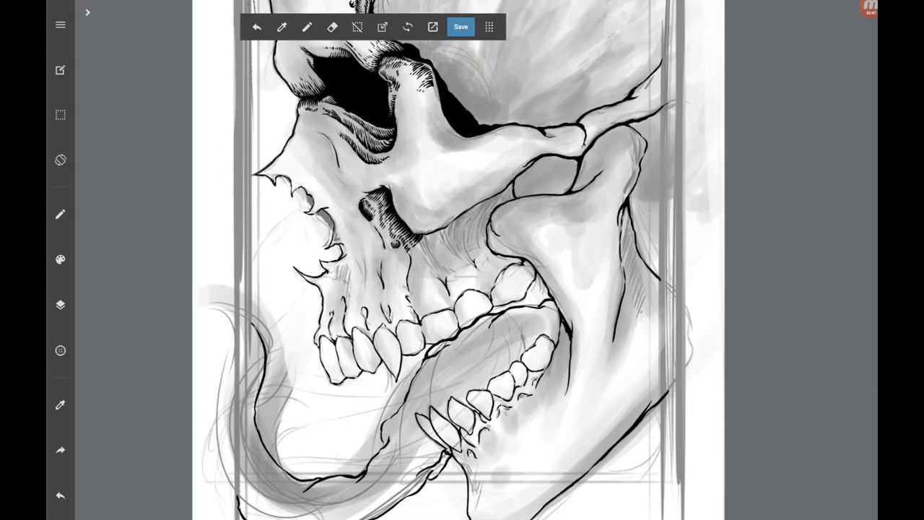
{"action": "scroll", "coordinate": [462, 260], "scroll_direction": "up", "scroll_amount": 5}
{"action": "mouse_move", "coordinate": [494, 276]}
{"action": "left_mouse_down"}
{"action": "mouse_move", "coordinate": [493, 260]}
{"action": "mouse_move", "coordinate": [563, 198]}
{"action": "mouse_move", "coordinate": [617, 196]}
{"action": "mouse_move", "coordinate": [601, 233]}
{"action": "left_mouse_up"}
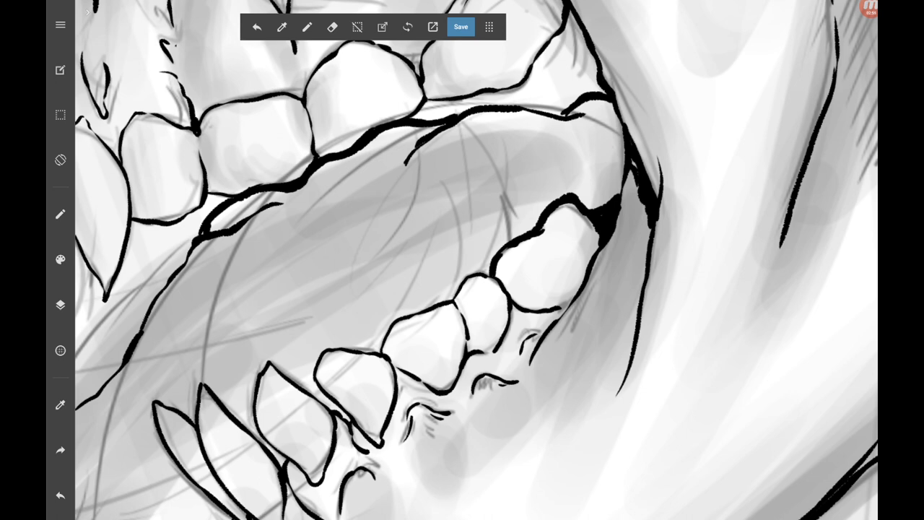
{"action": "left_click_drag", "start_coordinate": [597, 124], "coordinate": [605, 207]}
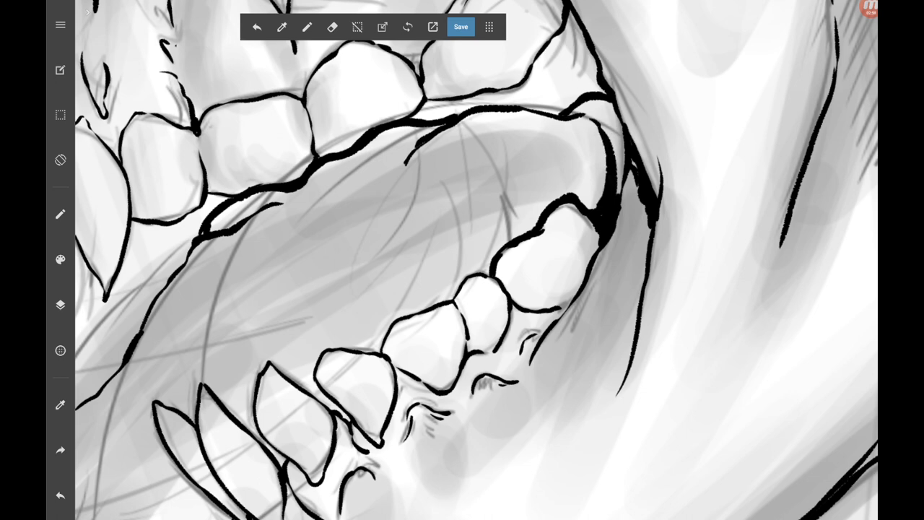
{"action": "mouse_move", "coordinate": [623, 151]}
{"action": "left_mouse_down"}
{"action": "mouse_move", "coordinate": [616, 193]}
{"action": "mouse_move", "coordinate": [573, 111]}
{"action": "mouse_move", "coordinate": [623, 194]}
{"action": "left_mouse_up"}
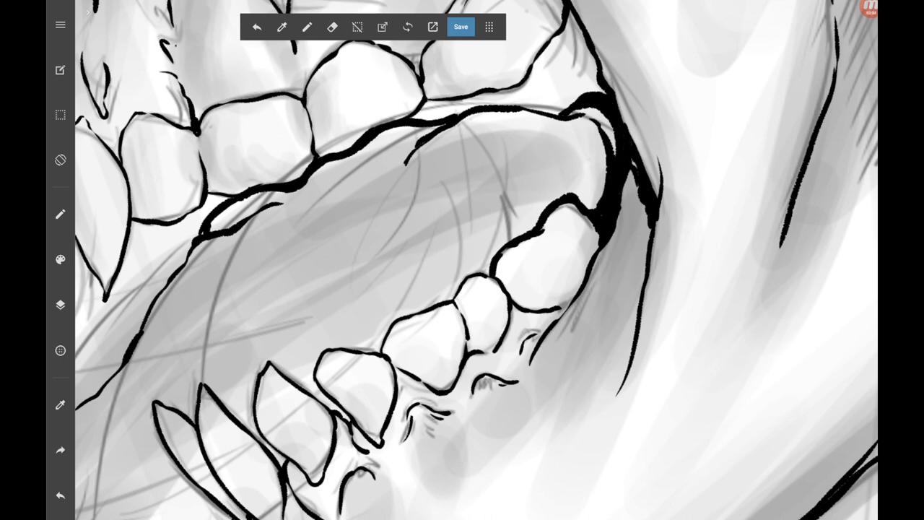
Hatch the shadow behind the back molar and thicken the jaw edge and molar's lower edge.
{"action": "mouse_move", "coordinate": [584, 127]}
{"action": "left_mouse_down"}
{"action": "mouse_move", "coordinate": [601, 208]}
{"action": "mouse_move", "coordinate": [588, 208]}
{"action": "left_mouse_up"}
{"action": "left_click_drag", "start_coordinate": [569, 142], "coordinate": [582, 202]}
{"action": "left_click_drag", "start_coordinate": [595, 114], "coordinate": [615, 156]}
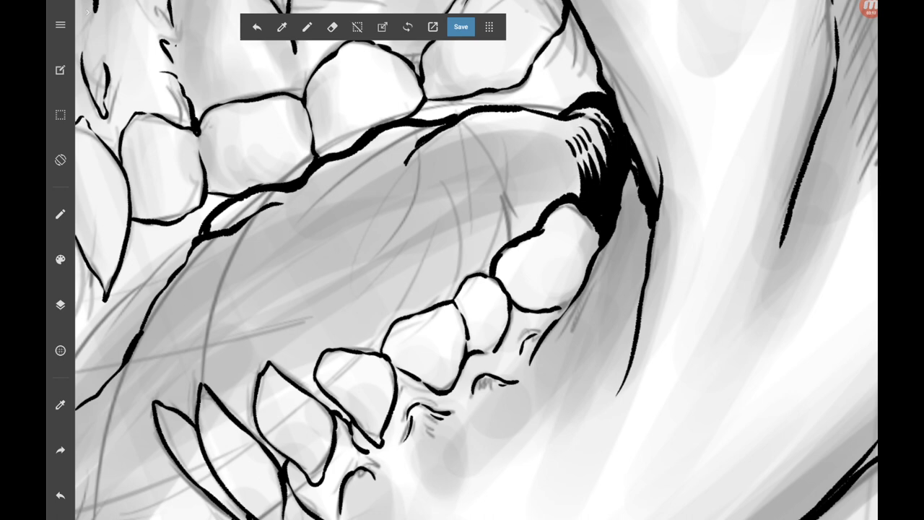
{"action": "left_click_drag", "start_coordinate": [505, 289], "coordinate": [433, 231]}
{"action": "mouse_move", "coordinate": [452, 393]}
{"action": "left_mouse_down"}
{"action": "mouse_move", "coordinate": [517, 299]}
{"action": "mouse_move", "coordinate": [473, 311]}
{"action": "left_mouse_up"}
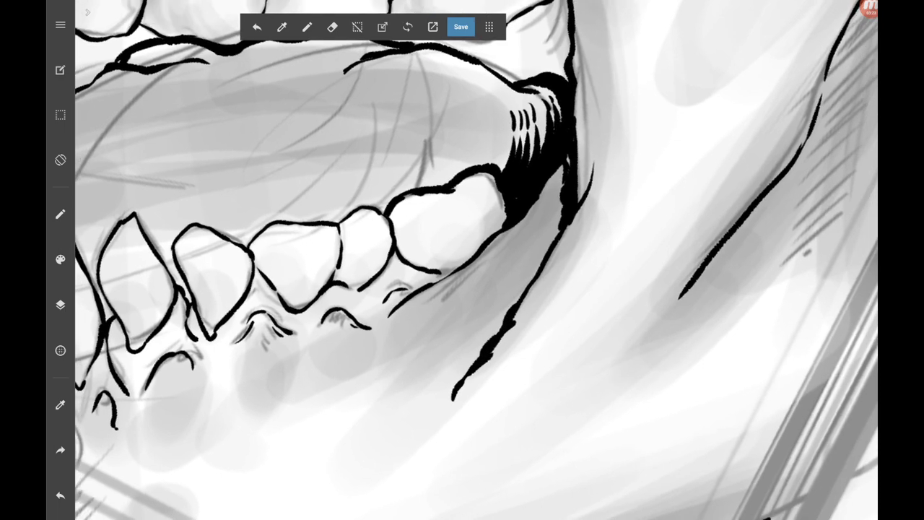
{"action": "mouse_move", "coordinate": [426, 278]}
{"action": "left_mouse_down"}
{"action": "mouse_move", "coordinate": [458, 266]}
{"action": "mouse_move", "coordinate": [501, 224]}
{"action": "left_mouse_up"}
Fill the jaw shadow below the molars with dense diagonal hatching.
{"action": "left_click_drag", "start_coordinate": [416, 323], "coordinate": [469, 372]}
{"action": "mouse_move", "coordinate": [423, 323]}
{"action": "left_mouse_down"}
{"action": "mouse_move", "coordinate": [478, 361]}
{"action": "mouse_move", "coordinate": [482, 348]}
{"action": "left_mouse_up"}
{"action": "left_click_drag", "start_coordinate": [419, 295], "coordinate": [459, 312]}
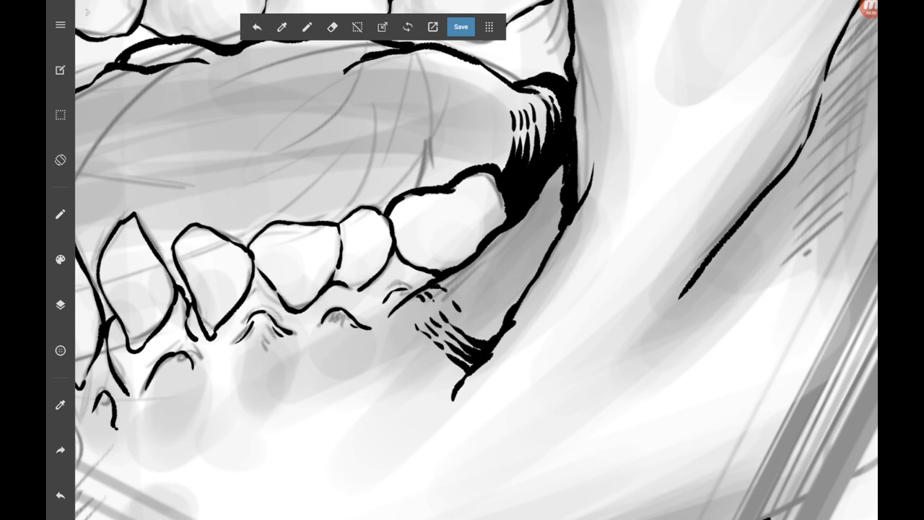
{"action": "mouse_move", "coordinate": [443, 280]}
{"action": "left_mouse_down"}
{"action": "mouse_move", "coordinate": [491, 340]}
{"action": "mouse_move", "coordinate": [503, 328]}
{"action": "left_mouse_up"}
{"action": "mouse_move", "coordinate": [466, 265]}
{"action": "left_mouse_down"}
{"action": "mouse_move", "coordinate": [505, 319]}
{"action": "mouse_move", "coordinate": [519, 303]}
{"action": "left_mouse_up"}
{"action": "left_click_drag", "start_coordinate": [498, 265], "coordinate": [523, 295]}
{"action": "left_click_drag", "start_coordinate": [490, 242], "coordinate": [516, 278]}
{"action": "left_click_drag", "start_coordinate": [512, 273], "coordinate": [530, 288]}
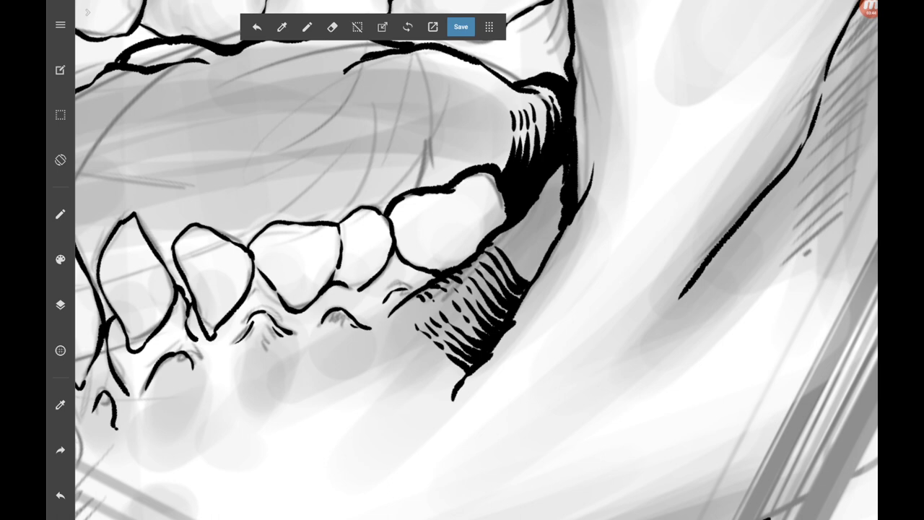
{"action": "mouse_move", "coordinate": [492, 237]}
{"action": "left_mouse_down"}
{"action": "mouse_move", "coordinate": [527, 276]}
{"action": "mouse_move", "coordinate": [537, 272]}
{"action": "left_mouse_up"}
Carry the diagonal hatching up to the top of the jaw shadow.
{"action": "left_click_drag", "start_coordinate": [522, 237], "coordinate": [542, 268]}
{"action": "left_click_drag", "start_coordinate": [515, 222], "coordinate": [545, 260]}
{"action": "left_click_drag", "start_coordinate": [522, 214], "coordinate": [549, 252]}
{"action": "mouse_move", "coordinate": [527, 209]}
{"action": "left_mouse_down"}
{"action": "mouse_move", "coordinate": [552, 245]}
{"action": "mouse_move", "coordinate": [553, 223]}
{"action": "left_mouse_up"}
{"action": "left_click_drag", "start_coordinate": [549, 219], "coordinate": [559, 236]}
{"action": "left_click_drag", "start_coordinate": [541, 190], "coordinate": [547, 197]}
{"action": "mouse_move", "coordinate": [546, 192]}
{"action": "left_mouse_down"}
{"action": "mouse_move", "coordinate": [562, 229]}
{"action": "mouse_move", "coordinate": [562, 210]}
{"action": "left_mouse_up"}
{"action": "left_click_drag", "start_coordinate": [550, 174], "coordinate": [563, 193]}
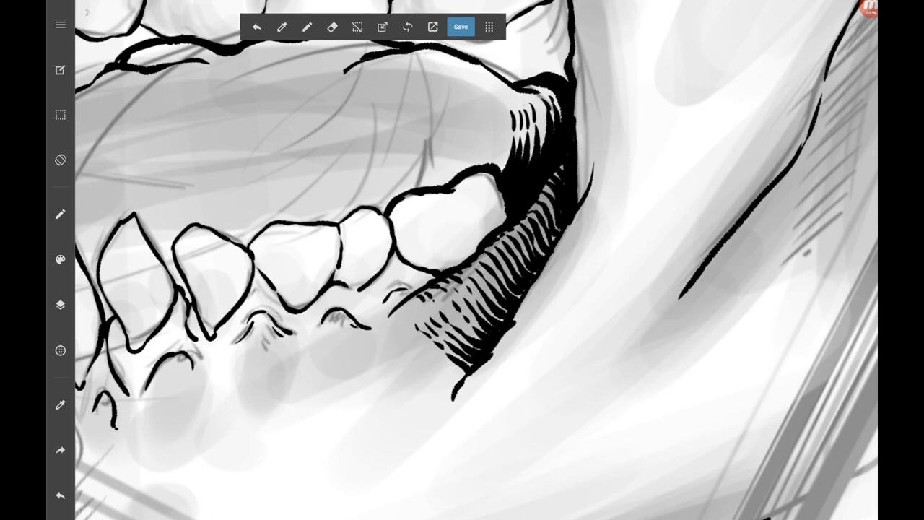
Hatch the lower end of the jaw shadow with more dark strokes.
{"action": "left_click_drag", "start_coordinate": [462, 318], "coordinate": [498, 242]}
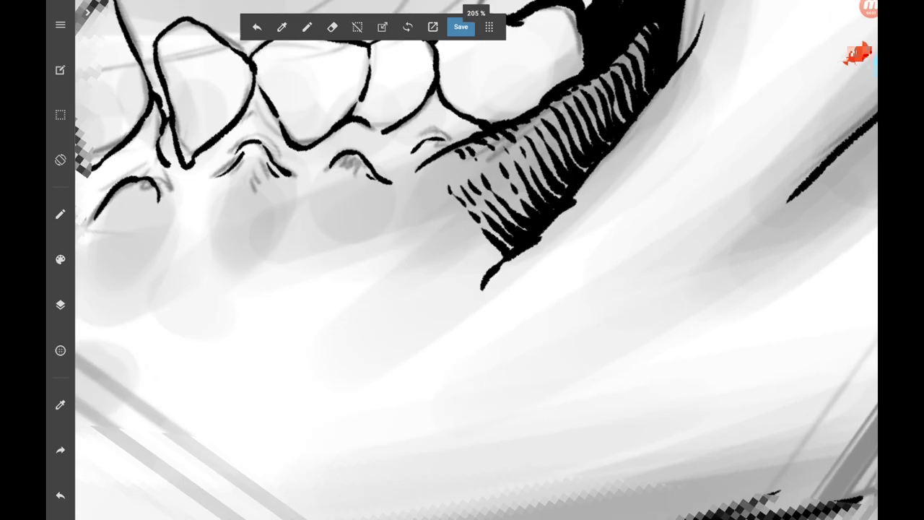
{"action": "mouse_move", "coordinate": [462, 317]}
{"action": "left_mouse_down"}
{"action": "mouse_move", "coordinate": [476, 245]}
{"action": "mouse_move", "coordinate": [482, 277]}
{"action": "left_mouse_up"}
{"action": "left_click_drag", "start_coordinate": [456, 231], "coordinate": [492, 274]}
{"action": "left_click_drag", "start_coordinate": [458, 205], "coordinate": [498, 262]}
{"action": "left_click_drag", "start_coordinate": [467, 205], "coordinate": [507, 253]}
{"action": "left_click_drag", "start_coordinate": [500, 231], "coordinate": [510, 249]}
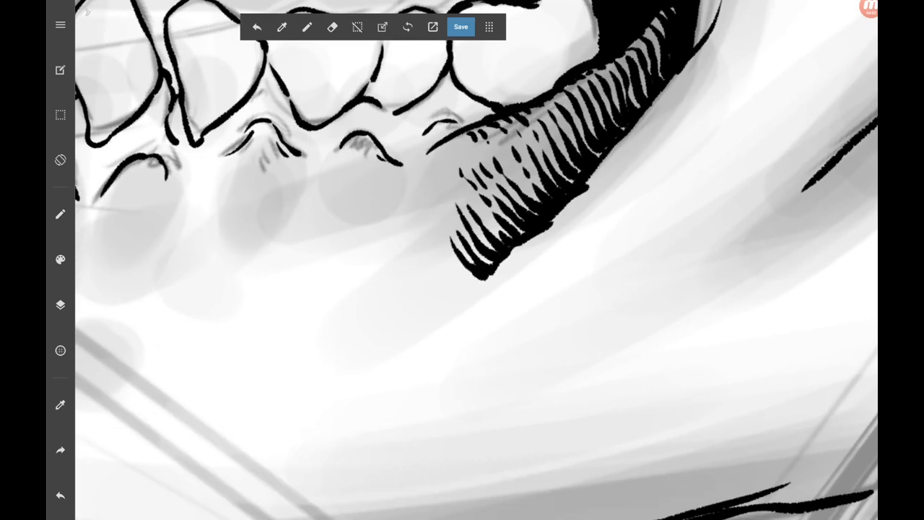
{"action": "left_click_drag", "start_coordinate": [482, 211], "coordinate": [504, 243]}
Ink short flicks at the tooth roots and below the tooth edge.
{"action": "scroll", "coordinate": [476, 259], "scroll_direction": "down", "scroll_amount": 5}
{"action": "scroll", "coordinate": [477, 260], "scroll_direction": "up", "scroll_amount": 6}
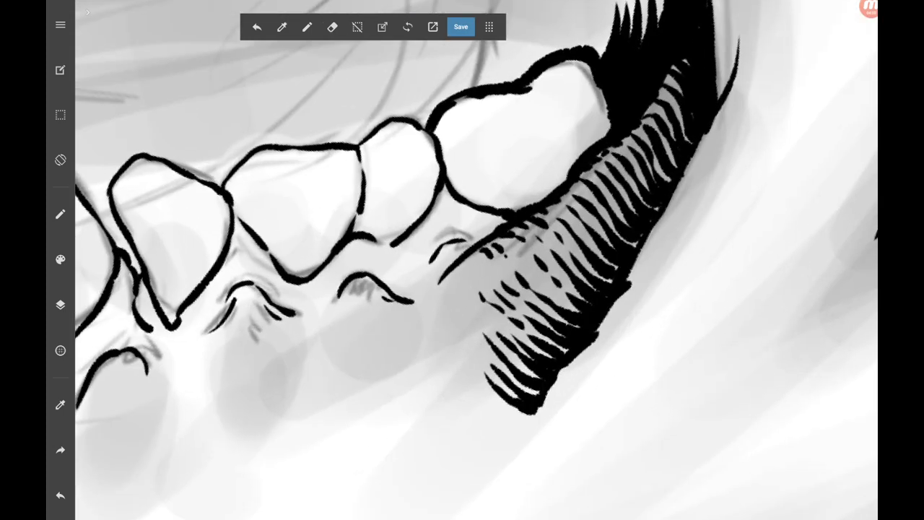
{"action": "left_click_drag", "start_coordinate": [435, 260], "coordinate": [419, 281]}
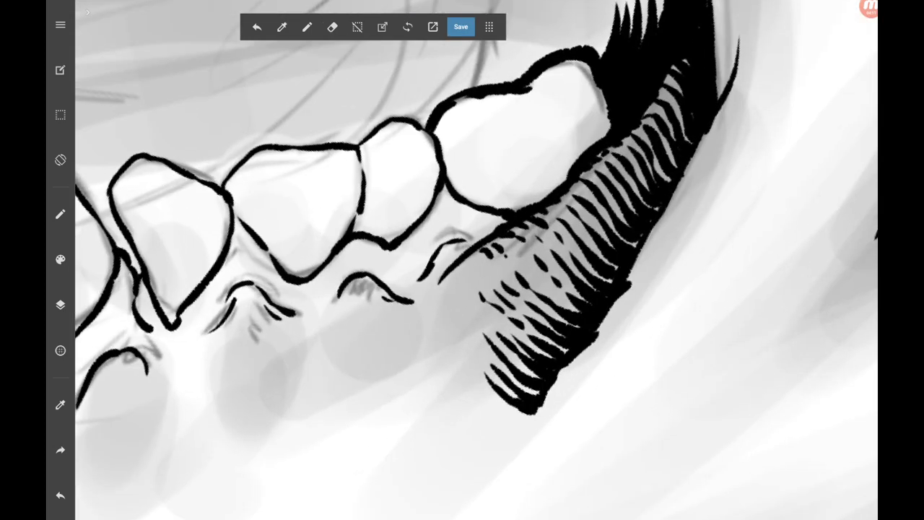
{"action": "mouse_move", "coordinate": [465, 239]}
{"action": "left_mouse_down"}
{"action": "mouse_move", "coordinate": [433, 264]}
{"action": "mouse_move", "coordinate": [443, 259]}
{"action": "left_mouse_up"}
{"action": "mouse_move", "coordinate": [442, 189]}
{"action": "left_mouse_down"}
{"action": "mouse_move", "coordinate": [433, 208]}
{"action": "mouse_move", "coordinate": [442, 224]}
{"action": "mouse_move", "coordinate": [475, 240]}
{"action": "left_mouse_up"}
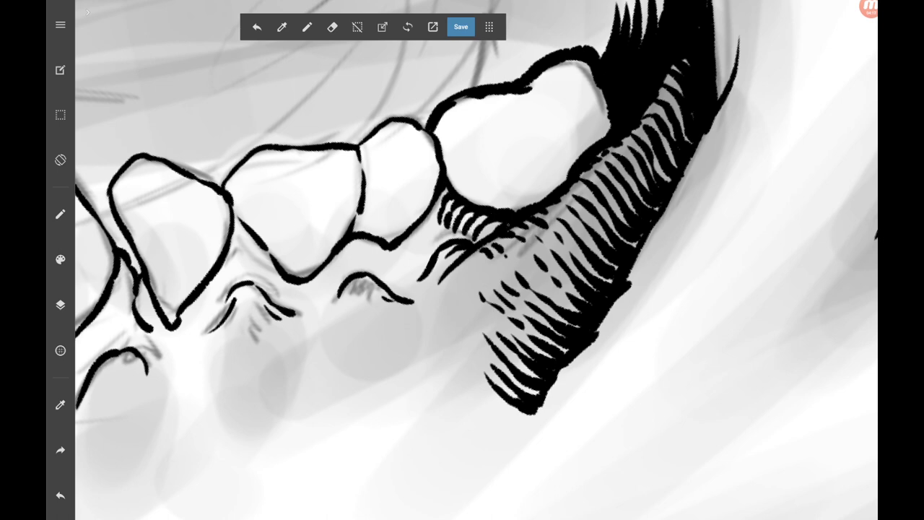
{"action": "left_click_drag", "start_coordinate": [462, 288], "coordinate": [523, 268]}
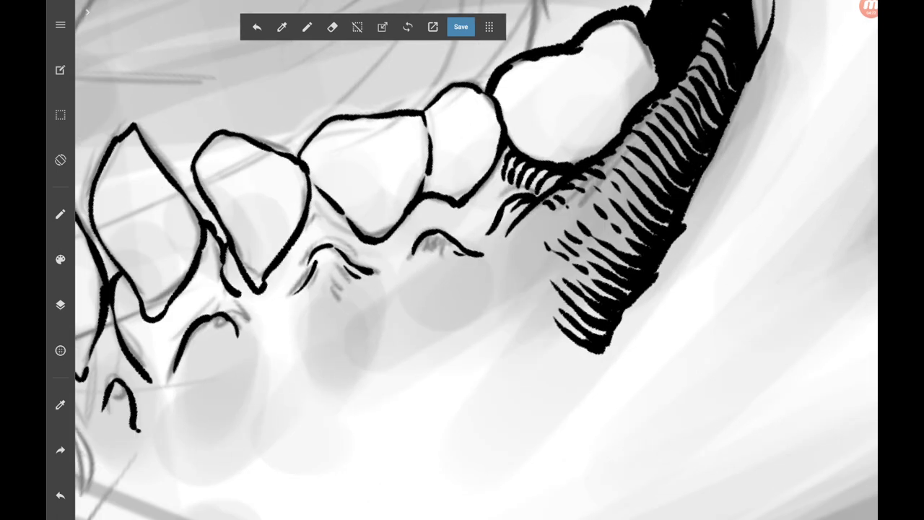
Add short flicks under the back teeth, thickening the hatching beneath the tooth edge.
{"action": "left_click_drag", "start_coordinate": [514, 206], "coordinate": [503, 224]}
{"action": "left_click_drag", "start_coordinate": [462, 288], "coordinate": [448, 267]}
{"action": "left_click_drag", "start_coordinate": [541, 194], "coordinate": [523, 209]}
{"action": "mouse_move", "coordinate": [550, 187]}
{"action": "left_mouse_down"}
{"action": "mouse_move", "coordinate": [513, 221]}
{"action": "mouse_move", "coordinate": [540, 181]}
{"action": "left_mouse_up"}
{"action": "left_click_drag", "start_coordinate": [562, 160], "coordinate": [553, 164]}
{"action": "left_click_drag", "start_coordinate": [496, 150], "coordinate": [479, 166]}
{"action": "mouse_move", "coordinate": [506, 127]}
{"action": "left_mouse_down"}
{"action": "mouse_move", "coordinate": [474, 162]}
{"action": "mouse_move", "coordinate": [475, 185]}
{"action": "left_mouse_up"}
{"action": "scroll", "coordinate": [462, 260], "scroll_direction": "down", "scroll_amount": 5}
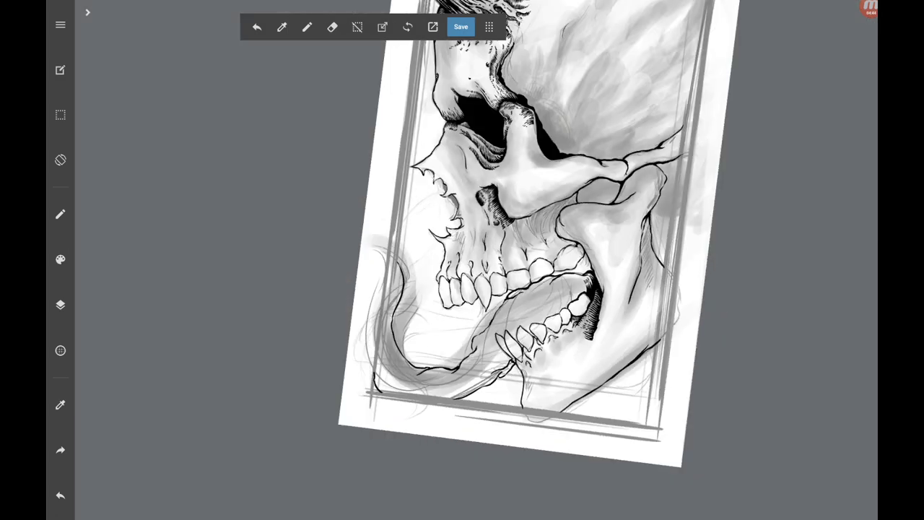
Add a small ink mark near the jaw and hatch the upper edge of the jaw shadow.
{"action": "scroll", "coordinate": [462, 260], "scroll_direction": "up", "scroll_amount": 5}
{"action": "left_click_drag", "start_coordinate": [505, 257], "coordinate": [514, 269]}
{"action": "scroll", "coordinate": [462, 260], "scroll_direction": "down", "scroll_amount": 5}
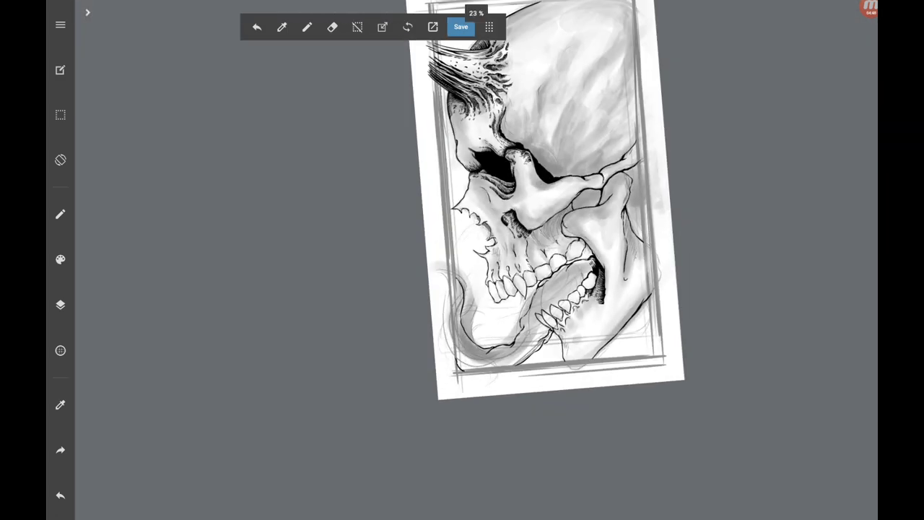
{"action": "scroll", "coordinate": [527, 260], "scroll_direction": "up", "scroll_amount": 5}
{"action": "scroll", "coordinate": [527, 260], "scroll_direction": "up", "scroll_amount": 5}
{"action": "left_click_drag", "start_coordinate": [462, 260], "coordinate": [455, 265]}
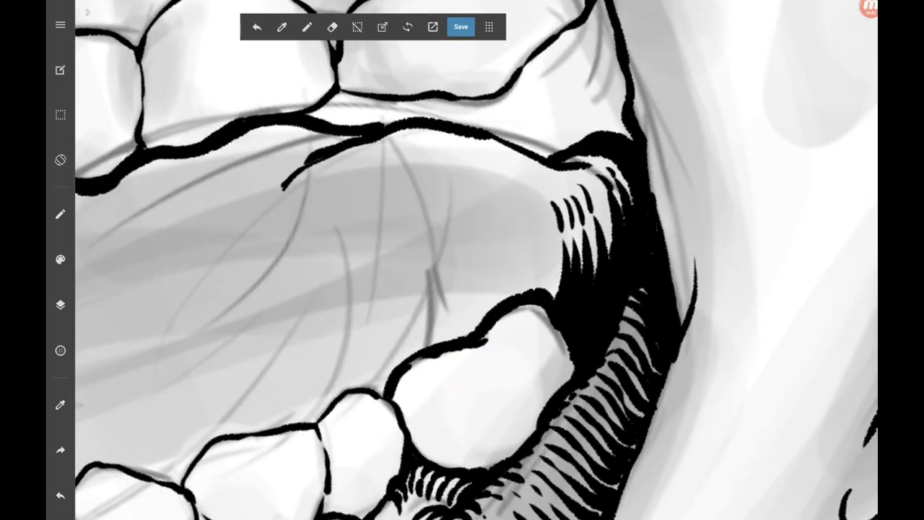
{"action": "mouse_move", "coordinate": [519, 176]}
{"action": "left_mouse_down"}
{"action": "mouse_move", "coordinate": [554, 211]}
{"action": "mouse_move", "coordinate": [545, 224]}
{"action": "left_mouse_up"}
{"action": "left_click_drag", "start_coordinate": [543, 218], "coordinate": [561, 293]}
{"action": "mouse_move", "coordinate": [547, 179]}
{"action": "left_mouse_down"}
{"action": "mouse_move", "coordinate": [569, 210]}
{"action": "mouse_move", "coordinate": [557, 231]}
{"action": "left_mouse_up"}
Extend hatching along the shadow's left edge and stroke the upper gum line above the tongue.
{"action": "left_click_drag", "start_coordinate": [509, 211], "coordinate": [533, 247]}
{"action": "left_click_drag", "start_coordinate": [529, 242], "coordinate": [547, 291]}
{"action": "left_click_drag", "start_coordinate": [505, 189], "coordinate": [530, 215]}
{"action": "mouse_move", "coordinate": [527, 214]}
{"action": "left_mouse_down"}
{"action": "mouse_move", "coordinate": [544, 259]}
{"action": "mouse_move", "coordinate": [547, 241]}
{"action": "mouse_move", "coordinate": [598, 279]}
{"action": "left_mouse_up"}
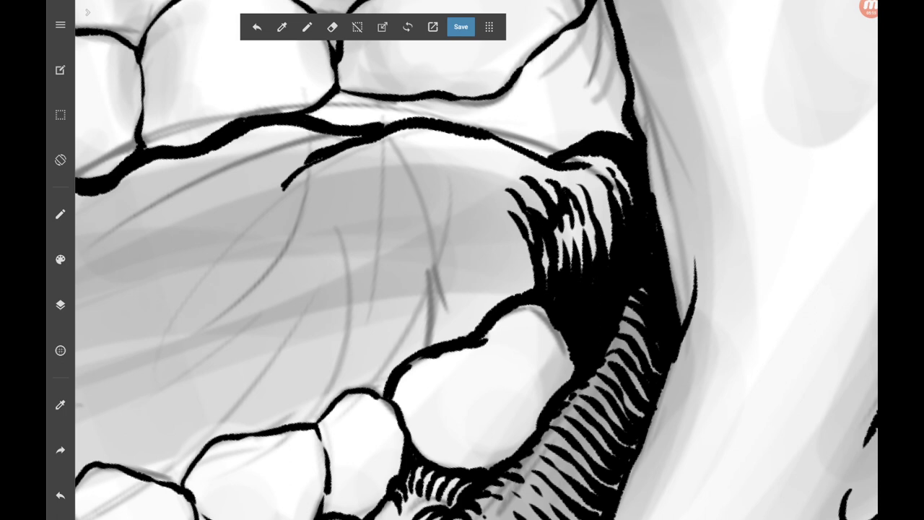
{"action": "scroll", "coordinate": [462, 260], "scroll_direction": "down", "scroll_amount": 3}
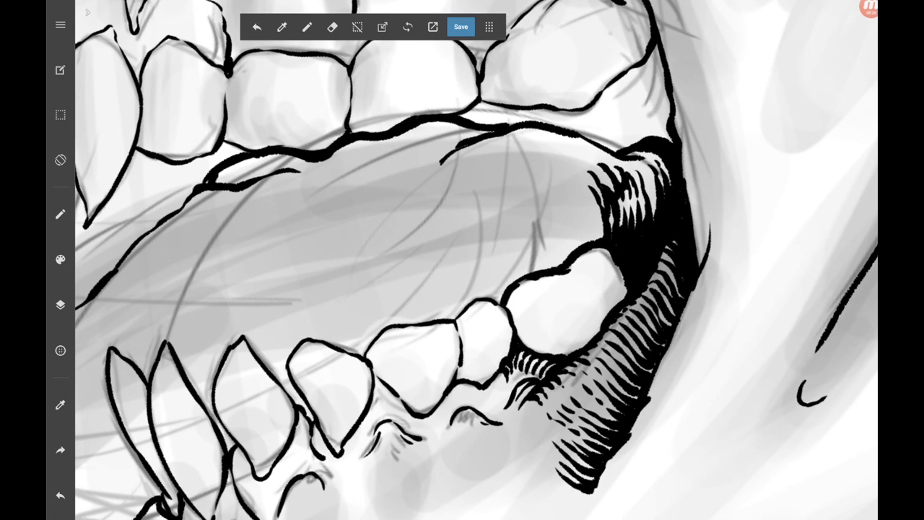
{"action": "mouse_move", "coordinate": [441, 162]}
{"action": "left_mouse_down"}
{"action": "mouse_move", "coordinate": [426, 178]}
{"action": "mouse_move", "coordinate": [423, 165]}
{"action": "mouse_move", "coordinate": [455, 142]}
{"action": "left_mouse_up"}
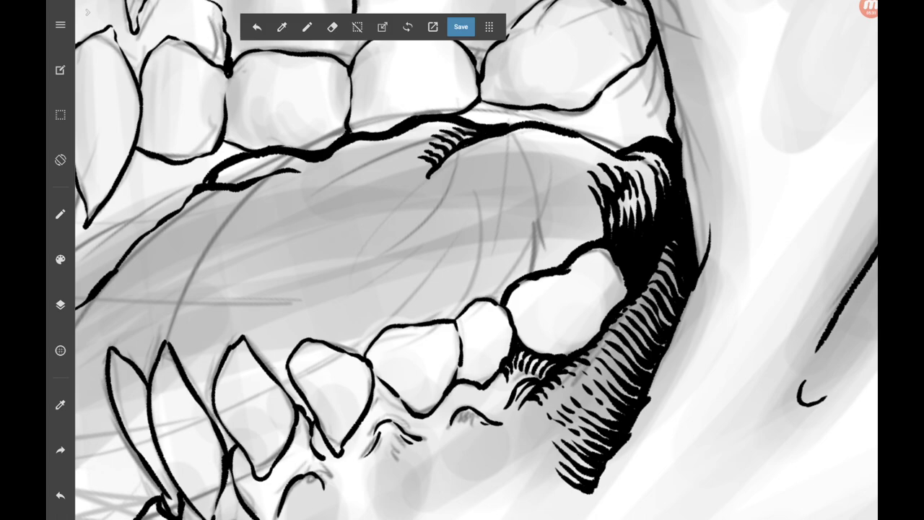
{"action": "scroll", "coordinate": [462, 260], "scroll_direction": "up", "scroll_amount": 3}
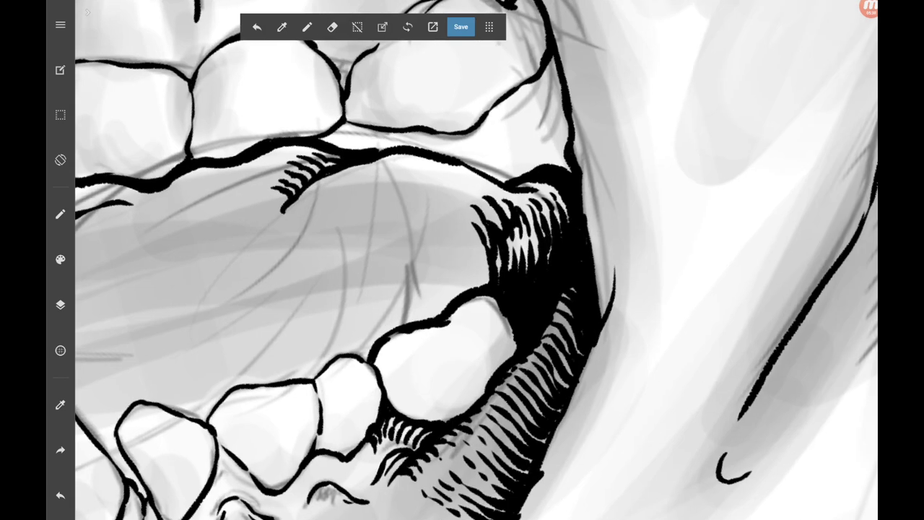
{"action": "scroll", "coordinate": [462, 260], "scroll_direction": "down", "scroll_amount": 5}
{"action": "scroll", "coordinate": [462, 259], "scroll_direction": "up", "scroll_amount": 5}
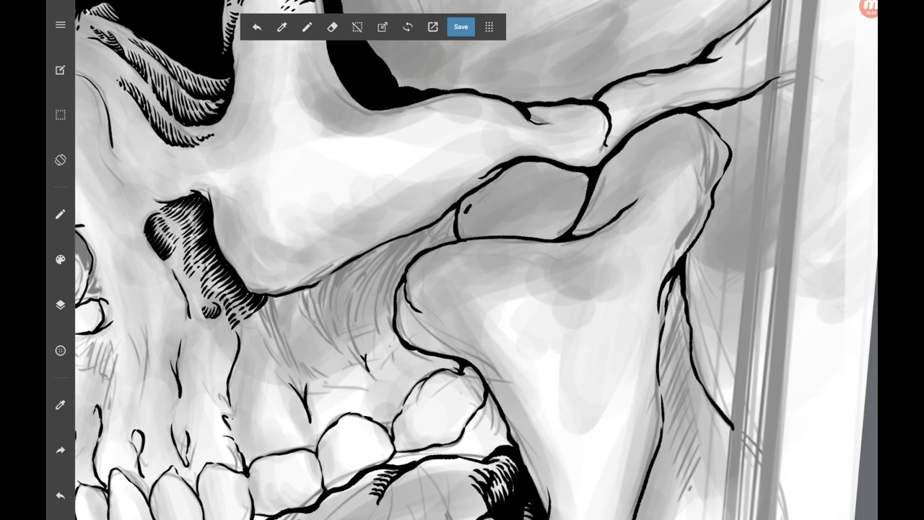
Ink a solid black fill in the jaw-joint gap, extending it below the joint.
{"action": "mouse_move", "coordinate": [468, 196]}
{"action": "left_mouse_down"}
{"action": "mouse_move", "coordinate": [463, 238]}
{"action": "mouse_move", "coordinate": [471, 240]}
{"action": "left_mouse_up"}
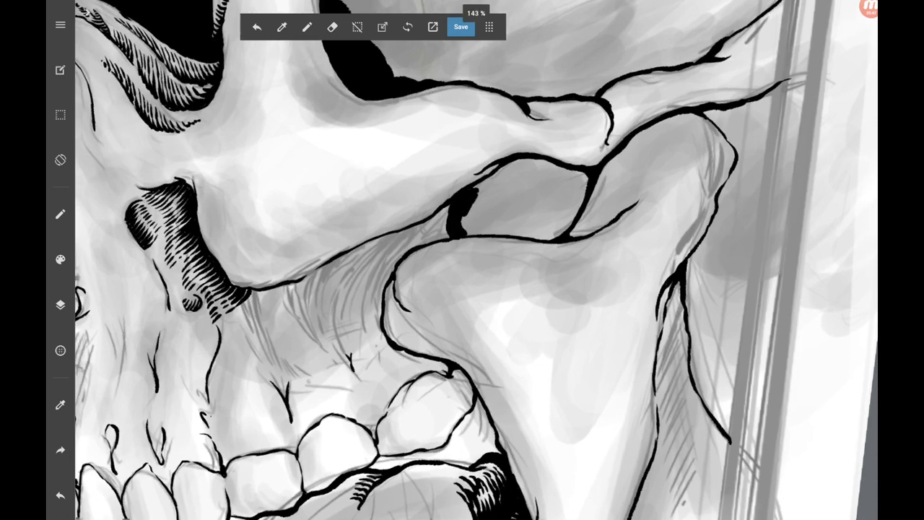
{"action": "scroll", "coordinate": [462, 260], "scroll_direction": "up", "scroll_amount": 2}
{"action": "scroll", "coordinate": [462, 260], "scroll_direction": "down", "scroll_amount": 4}
{"action": "scroll", "coordinate": [462, 260], "scroll_direction": "up", "scroll_amount": 4}
{"action": "scroll", "coordinate": [462, 260], "scroll_direction": "up", "scroll_amount": 2}
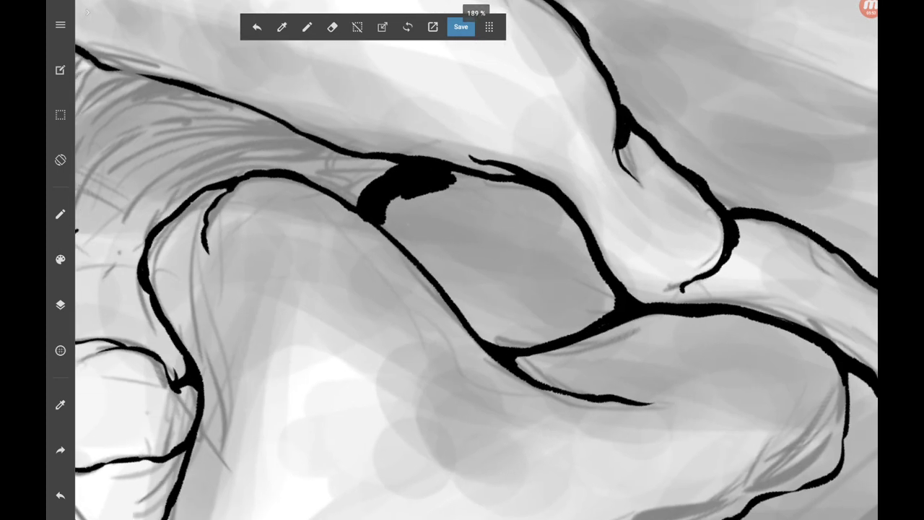
{"action": "mouse_move", "coordinate": [411, 198]}
{"action": "left_mouse_down"}
{"action": "mouse_move", "coordinate": [401, 241]}
{"action": "mouse_move", "coordinate": [387, 231]}
{"action": "left_mouse_up"}
{"action": "left_click_drag", "start_coordinate": [397, 198], "coordinate": [394, 238]}
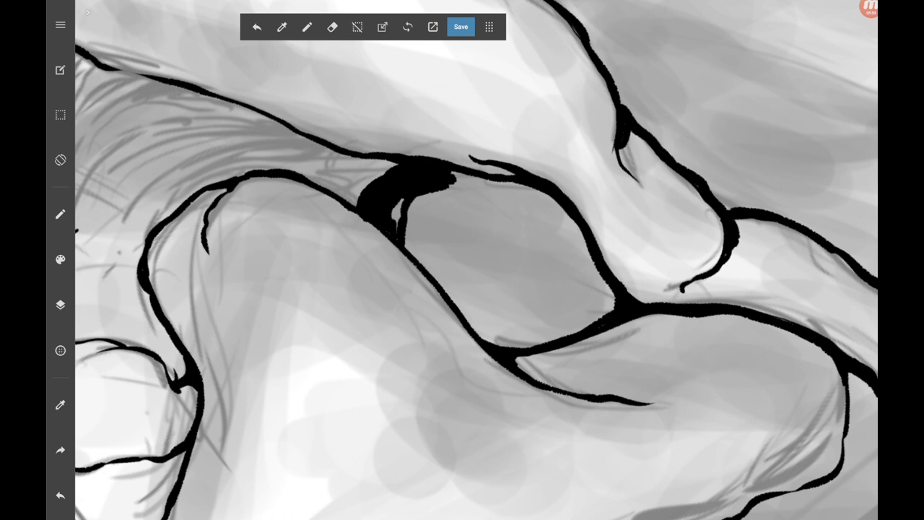
Draw curved hatch lines in the recess beside the black fill.
{"action": "left_click_drag", "start_coordinate": [409, 196], "coordinate": [409, 247]}
{"action": "mouse_move", "coordinate": [466, 174]}
{"action": "left_mouse_down"}
{"action": "mouse_move", "coordinate": [416, 236]}
{"action": "mouse_move", "coordinate": [417, 264]}
{"action": "left_mouse_up"}
{"action": "left_click_drag", "start_coordinate": [438, 198], "coordinate": [424, 252]}
{"action": "left_click_drag", "start_coordinate": [475, 176], "coordinate": [425, 241]}
{"action": "mouse_move", "coordinate": [449, 202]}
{"action": "left_mouse_down"}
{"action": "mouse_move", "coordinate": [427, 271]}
{"action": "mouse_move", "coordinate": [442, 228]}
{"action": "left_mouse_up"}
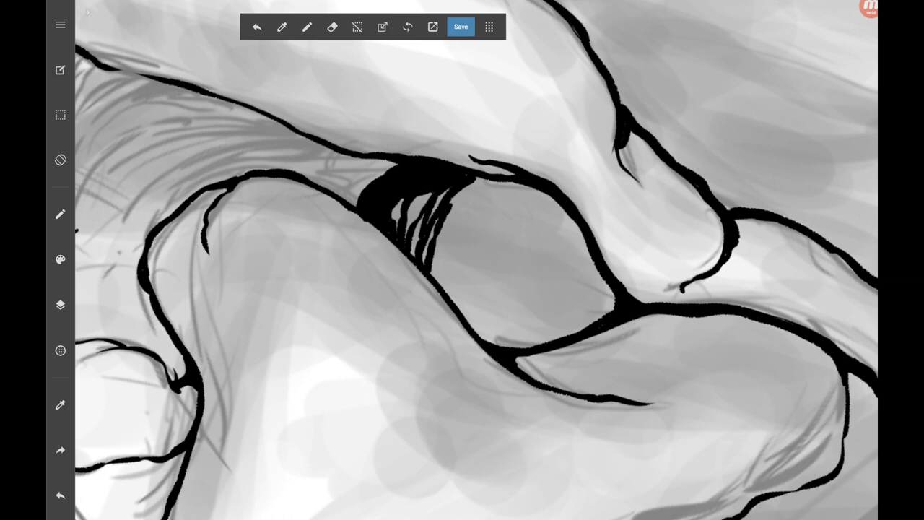
{"action": "left_click_drag", "start_coordinate": [481, 185], "coordinate": [443, 224]}
{"action": "left_click_drag", "start_coordinate": [488, 178], "coordinate": [473, 192]}
Hatch across the jaw-joint opening and along its inner edge.
{"action": "left_click_drag", "start_coordinate": [446, 241], "coordinate": [432, 278]}
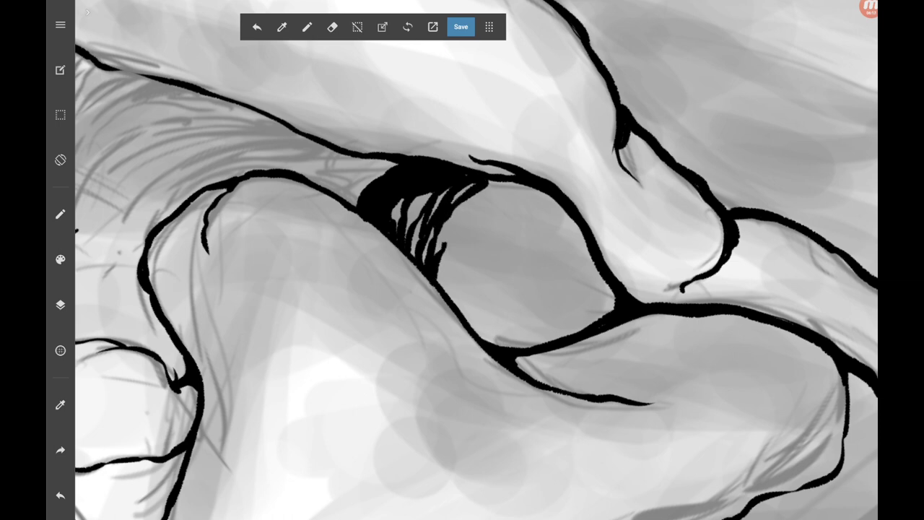
{"action": "left_click_drag", "start_coordinate": [465, 202], "coordinate": [436, 287]}
{"action": "mouse_move", "coordinate": [506, 184]}
{"action": "left_mouse_down"}
{"action": "mouse_move", "coordinate": [454, 247]}
{"action": "mouse_move", "coordinate": [460, 215]}
{"action": "mouse_move", "coordinate": [420, 307]}
{"action": "left_mouse_up"}
{"action": "left_click_drag", "start_coordinate": [412, 247], "coordinate": [403, 300]}
{"action": "left_click_drag", "start_coordinate": [422, 221], "coordinate": [409, 270]}
{"action": "mouse_move", "coordinate": [436, 185]}
{"action": "left_mouse_down"}
{"action": "mouse_move", "coordinate": [403, 254]}
{"action": "mouse_move", "coordinate": [444, 318]}
{"action": "left_mouse_up"}
Add more hatch lines and a long edge line inside the opening, thickening its inked edge.
{"action": "left_click_drag", "start_coordinate": [439, 280], "coordinate": [466, 325]}
{"action": "left_click_drag", "start_coordinate": [436, 187], "coordinate": [440, 282]}
{"action": "mouse_move", "coordinate": [426, 212]}
{"action": "left_mouse_down"}
{"action": "mouse_move", "coordinate": [419, 257]}
{"action": "mouse_move", "coordinate": [452, 324]}
{"action": "mouse_move", "coordinate": [441, 184]}
{"action": "left_mouse_up"}
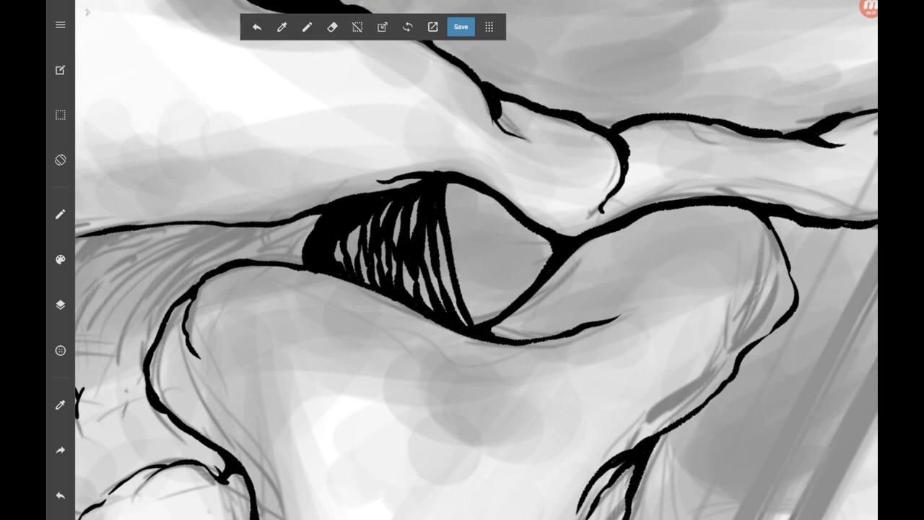
{"action": "mouse_move", "coordinate": [442, 220]}
{"action": "left_mouse_down"}
{"action": "mouse_move", "coordinate": [436, 252]}
{"action": "mouse_move", "coordinate": [478, 325]}
{"action": "left_mouse_up"}
{"action": "mouse_move", "coordinate": [448, 185]}
{"action": "left_mouse_down"}
{"action": "mouse_move", "coordinate": [467, 269]}
{"action": "mouse_move", "coordinate": [473, 235]}
{"action": "mouse_move", "coordinate": [480, 318]}
{"action": "left_mouse_up"}
{"action": "mouse_move", "coordinate": [457, 275]}
{"action": "left_mouse_down"}
{"action": "mouse_move", "coordinate": [473, 318]}
{"action": "mouse_move", "coordinate": [491, 292]}
{"action": "mouse_move", "coordinate": [477, 204]}
{"action": "mouse_move", "coordinate": [493, 309]}
{"action": "mouse_move", "coordinate": [491, 294]}
{"action": "mouse_move", "coordinate": [510, 307]}
{"action": "left_mouse_up"}
Darken the right side of the opening with dense strokes.
{"action": "mouse_move", "coordinate": [512, 275]}
{"action": "left_mouse_down"}
{"action": "mouse_move", "coordinate": [493, 302]}
{"action": "mouse_move", "coordinate": [486, 199]}
{"action": "left_mouse_up"}
{"action": "mouse_move", "coordinate": [476, 194]}
{"action": "left_mouse_down"}
{"action": "mouse_move", "coordinate": [495, 228]}
{"action": "mouse_move", "coordinate": [488, 275]}
{"action": "left_mouse_up"}
{"action": "left_click_drag", "start_coordinate": [506, 244], "coordinate": [504, 280]}
{"action": "left_click_drag", "start_coordinate": [511, 279], "coordinate": [509, 305]}
{"action": "left_click_drag", "start_coordinate": [504, 201], "coordinate": [498, 247]}
{"action": "mouse_move", "coordinate": [495, 211]}
{"action": "left_mouse_down"}
{"action": "mouse_move", "coordinate": [508, 296]}
{"action": "mouse_move", "coordinate": [526, 297]}
{"action": "left_mouse_up"}
Fill the opening's right corner, add thin hatch lines, and darken its middle.
{"action": "left_click_drag", "start_coordinate": [522, 223], "coordinate": [518, 283]}
{"action": "left_click_drag", "start_coordinate": [548, 250], "coordinate": [525, 292]}
{"action": "mouse_move", "coordinate": [547, 231]}
{"action": "left_mouse_down"}
{"action": "mouse_move", "coordinate": [531, 253]}
{"action": "mouse_move", "coordinate": [531, 279]}
{"action": "left_mouse_up"}
{"action": "left_click_drag", "start_coordinate": [509, 233], "coordinate": [512, 278]}
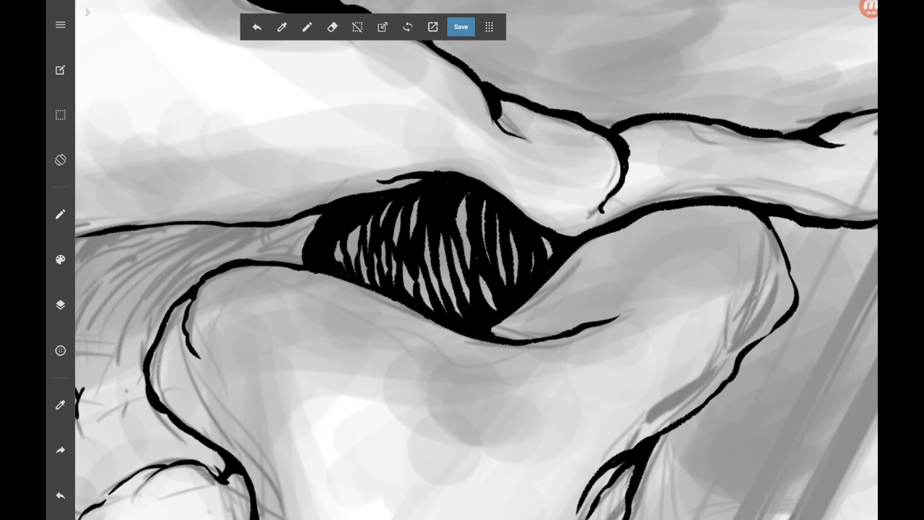
{"action": "mouse_move", "coordinate": [468, 249]}
{"action": "left_mouse_down"}
{"action": "mouse_move", "coordinate": [458, 305]}
{"action": "mouse_move", "coordinate": [445, 287]}
{"action": "left_mouse_up"}
{"action": "mouse_move", "coordinate": [459, 283]}
{"action": "left_mouse_down"}
{"action": "mouse_move", "coordinate": [446, 314]}
{"action": "mouse_move", "coordinate": [422, 303]}
{"action": "left_mouse_up"}
{"action": "scroll", "coordinate": [462, 259], "scroll_direction": "down", "scroll_amount": 10}
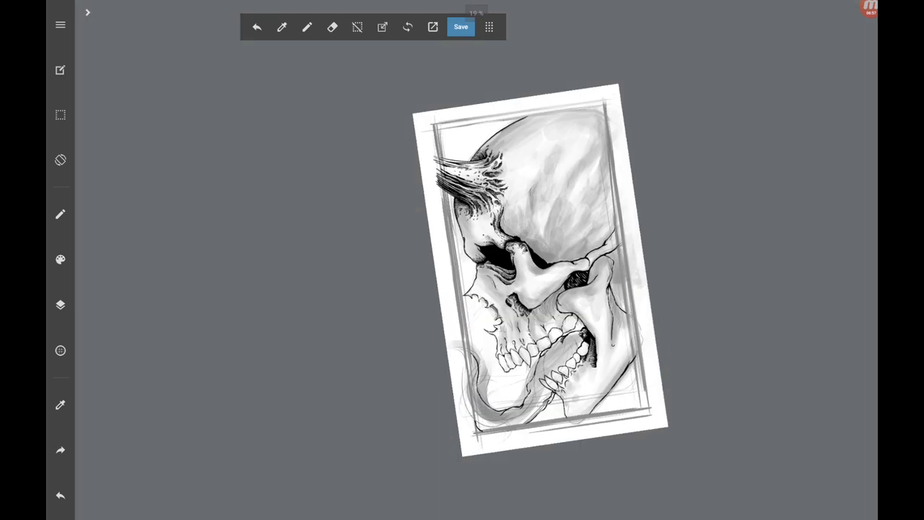
Thicken the upper edge of the dark jaw-joint opening.
{"action": "scroll", "coordinate": [462, 260], "scroll_direction": "up", "scroll_amount": 2}
{"action": "scroll", "coordinate": [462, 260], "scroll_direction": "up", "scroll_amount": 10}
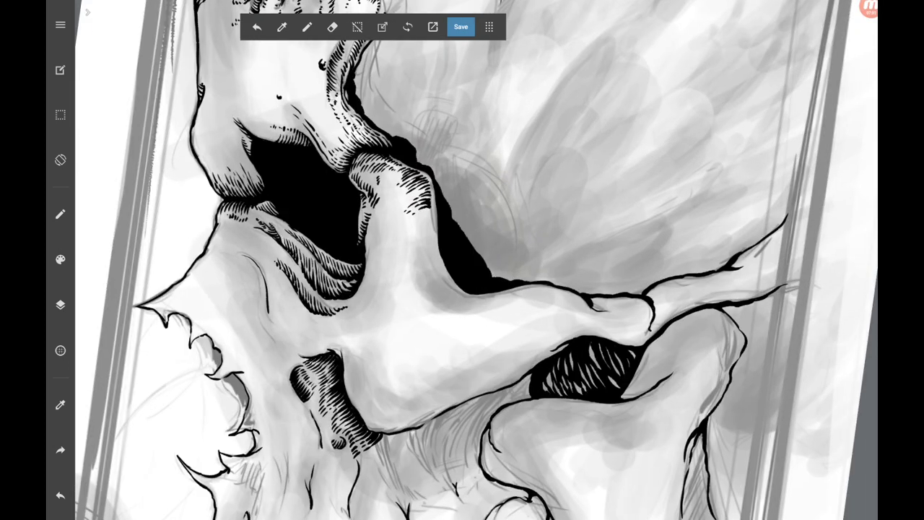
{"action": "mouse_move", "coordinate": [363, 108]}
{"action": "left_mouse_down"}
{"action": "mouse_move", "coordinate": [405, 137]}
{"action": "mouse_move", "coordinate": [452, 210]}
{"action": "left_mouse_up"}
{"action": "scroll", "coordinate": [584, 368], "scroll_direction": "up", "scroll_amount": 2}
{"action": "scroll", "coordinate": [584, 369], "scroll_direction": "up", "scroll_amount": 5}
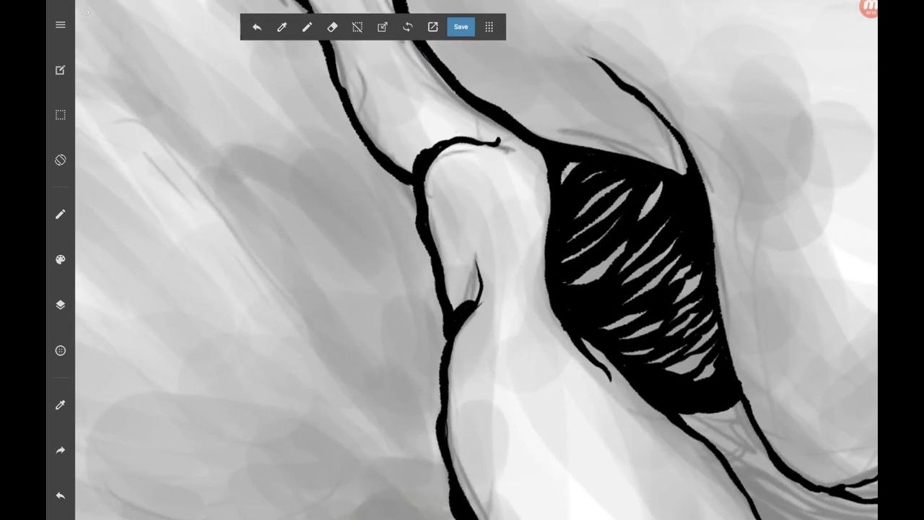
Hatch the end of the bony ridge with curved strokes running up the socket edge.
{"action": "left_click_drag", "start_coordinate": [466, 128], "coordinate": [434, 139]}
{"action": "left_click_drag", "start_coordinate": [449, 132], "coordinate": [402, 168]}
{"action": "left_click_drag", "start_coordinate": [432, 115], "coordinate": [392, 155]}
{"action": "mouse_move", "coordinate": [420, 115]}
{"action": "left_mouse_down"}
{"action": "mouse_move", "coordinate": [391, 166]}
{"action": "mouse_move", "coordinate": [384, 157]}
{"action": "left_mouse_up"}
{"action": "mouse_move", "coordinate": [420, 99]}
{"action": "left_mouse_down"}
{"action": "mouse_move", "coordinate": [393, 132]}
{"action": "mouse_move", "coordinate": [385, 127]}
{"action": "left_mouse_up"}
{"action": "mouse_move", "coordinate": [388, 123]}
{"action": "left_mouse_down"}
{"action": "mouse_move", "coordinate": [370, 157]}
{"action": "mouse_move", "coordinate": [377, 153]}
{"action": "left_mouse_up"}
{"action": "mouse_move", "coordinate": [408, 94]}
{"action": "left_mouse_down"}
{"action": "mouse_move", "coordinate": [387, 120]}
{"action": "mouse_move", "coordinate": [374, 118]}
{"action": "left_mouse_up"}
Hatch the ridge's upper edge and add short hatch marks on the nasal ridge.
{"action": "left_click_drag", "start_coordinate": [386, 114], "coordinate": [364, 138]}
{"action": "left_click_drag", "start_coordinate": [393, 91], "coordinate": [374, 104]}
{"action": "left_click_drag", "start_coordinate": [375, 101], "coordinate": [359, 127]}
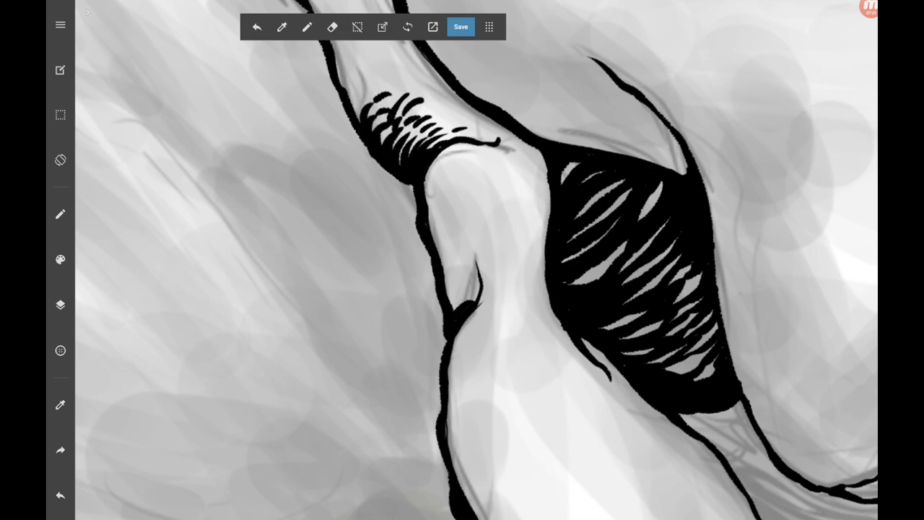
{"action": "mouse_move", "coordinate": [404, 82]}
{"action": "left_mouse_down"}
{"action": "mouse_move", "coordinate": [386, 108]}
{"action": "mouse_move", "coordinate": [352, 118]}
{"action": "left_mouse_up"}
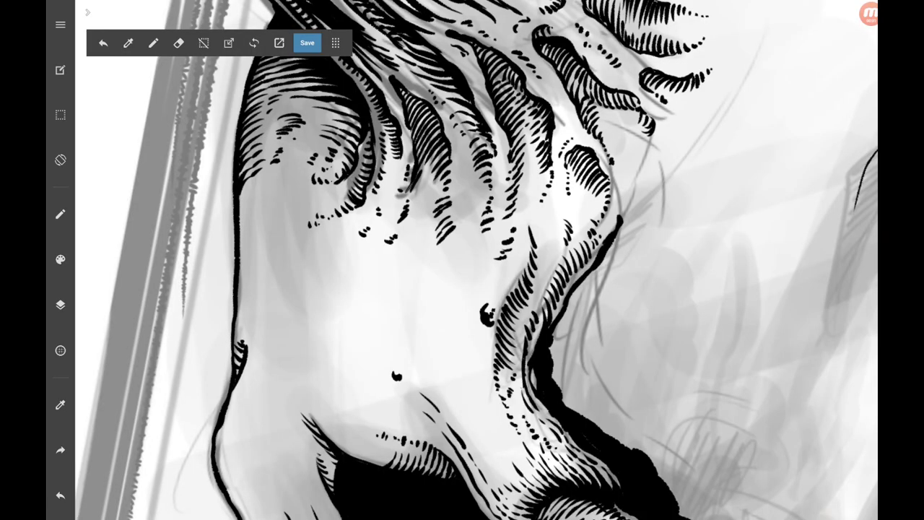
{"action": "left_click_drag", "start_coordinate": [492, 233], "coordinate": [487, 239]}
{"action": "left_click_drag", "start_coordinate": [505, 267], "coordinate": [491, 271]}
Ink short hatch marks on the nasal ridge and beside the nose, plus a small dark mark on the nasal bone.
{"action": "left_click_drag", "start_coordinate": [529, 214], "coordinate": [535, 232]}
{"action": "left_click_drag", "start_coordinate": [574, 198], "coordinate": [583, 214]}
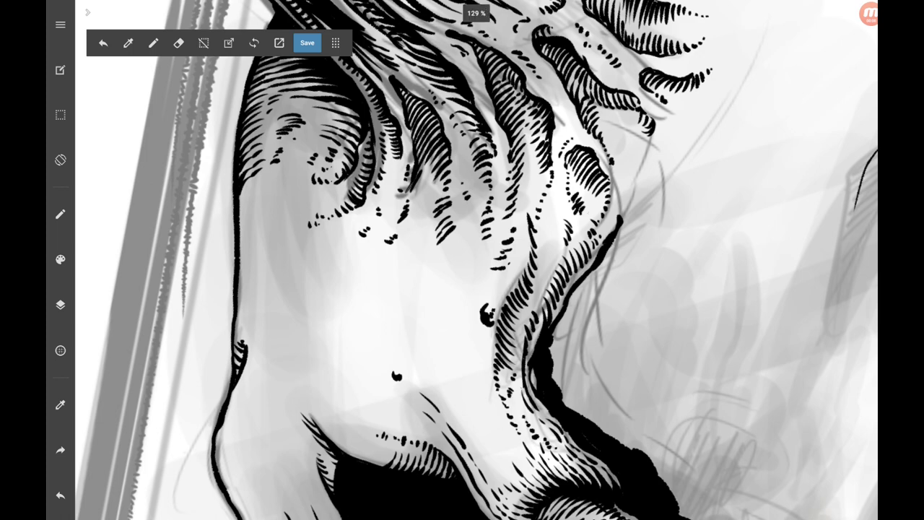
{"action": "scroll", "coordinate": [477, 260], "scroll_direction": "down", "scroll_amount": 5}
{"action": "scroll", "coordinate": [476, 260], "scroll_direction": "up", "scroll_amount": 5}
{"action": "left_click_drag", "start_coordinate": [386, 250], "coordinate": [384, 260]}
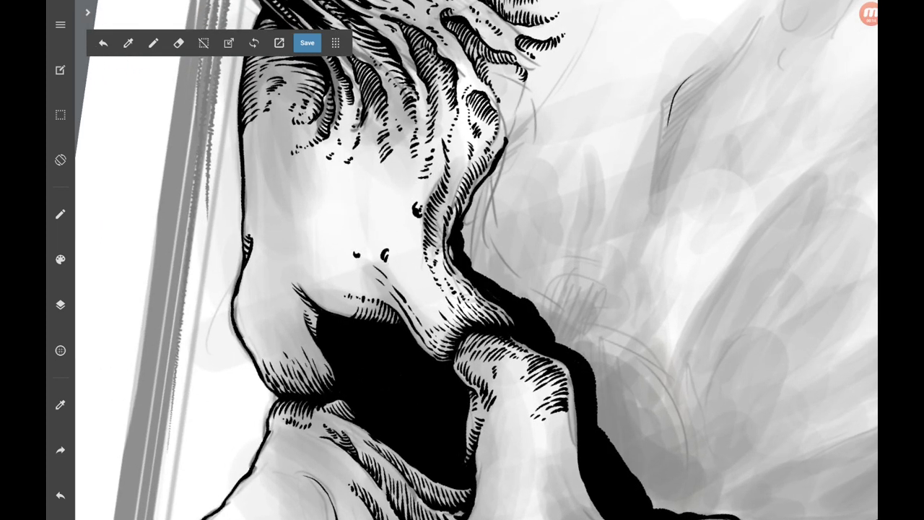
{"action": "scroll", "coordinate": [476, 260], "scroll_direction": "up", "scroll_amount": 3}
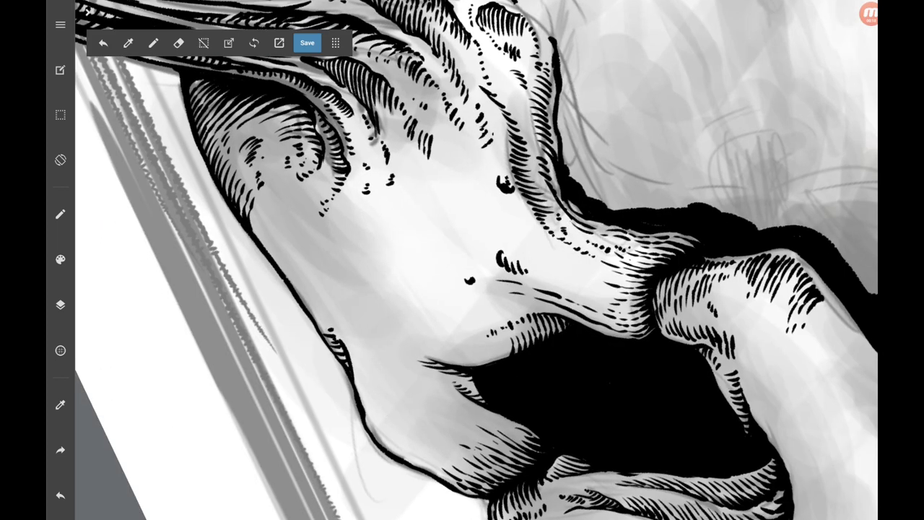
Hatch along the nose contour, working down its length.
{"action": "left_click_drag", "start_coordinate": [339, 197], "coordinate": [348, 206]}
{"action": "left_click_drag", "start_coordinate": [340, 206], "coordinate": [354, 216]}
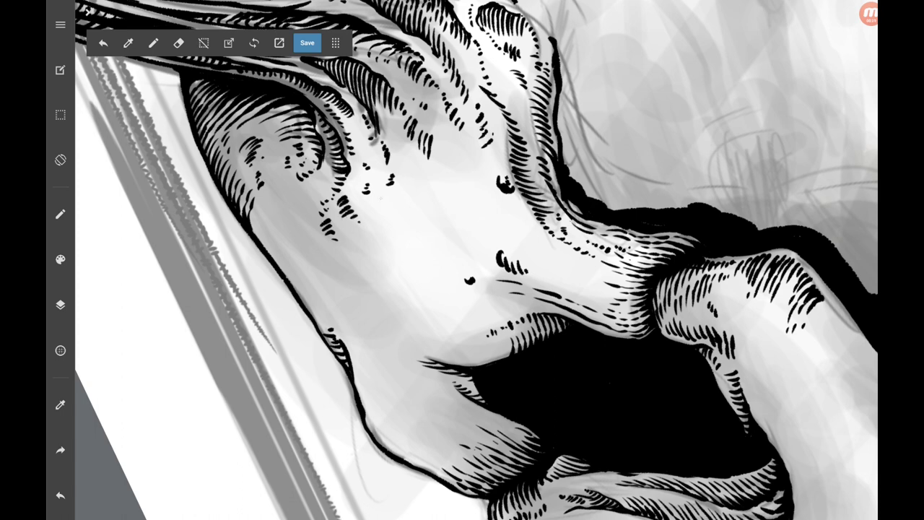
{"action": "left_click_drag", "start_coordinate": [293, 197], "coordinate": [303, 206]}
{"action": "left_click_drag", "start_coordinate": [297, 207], "coordinate": [305, 215]}
{"action": "left_click_drag", "start_coordinate": [256, 198], "coordinate": [265, 209]}
{"action": "mouse_move", "coordinate": [251, 209]}
{"action": "left_mouse_down"}
{"action": "mouse_move", "coordinate": [277, 253]}
{"action": "mouse_move", "coordinate": [290, 245]}
{"action": "left_mouse_up"}
{"action": "left_click_drag", "start_coordinate": [276, 247], "coordinate": [291, 277]}
{"action": "left_click_drag", "start_coordinate": [290, 264], "coordinate": [305, 292]}
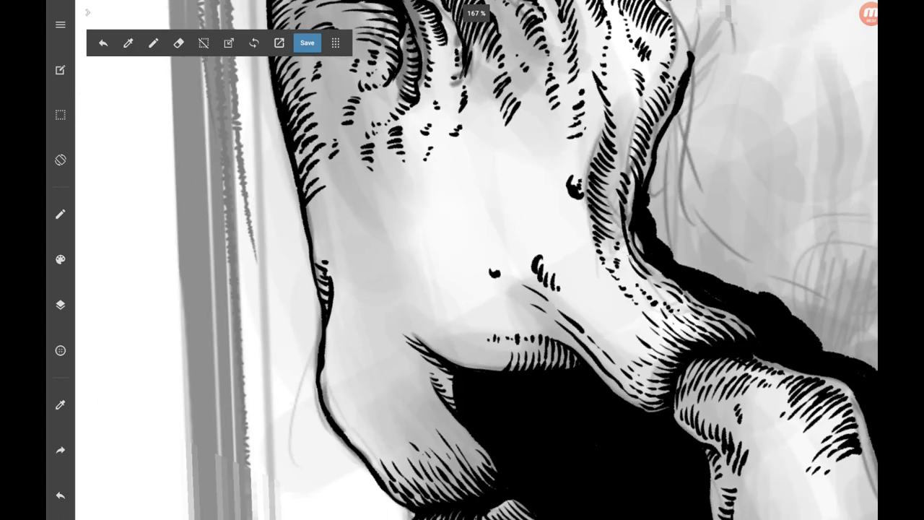
Add hatch strokes above the nasal opening and a few small strokes near the crease.
{"action": "left_click_drag", "start_coordinate": [341, 182], "coordinate": [355, 175]}
{"action": "left_click_drag", "start_coordinate": [354, 178], "coordinate": [369, 168]}
{"action": "left_click_drag", "start_coordinate": [387, 175], "coordinate": [437, 168]}
{"action": "left_click_drag", "start_coordinate": [465, 262], "coordinate": [461, 270]}
{"action": "left_click_drag", "start_coordinate": [462, 273], "coordinate": [456, 281]}
{"action": "left_click_drag", "start_coordinate": [475, 239], "coordinate": [463, 254]}
{"action": "left_click_drag", "start_coordinate": [482, 233], "coordinate": [477, 249]}
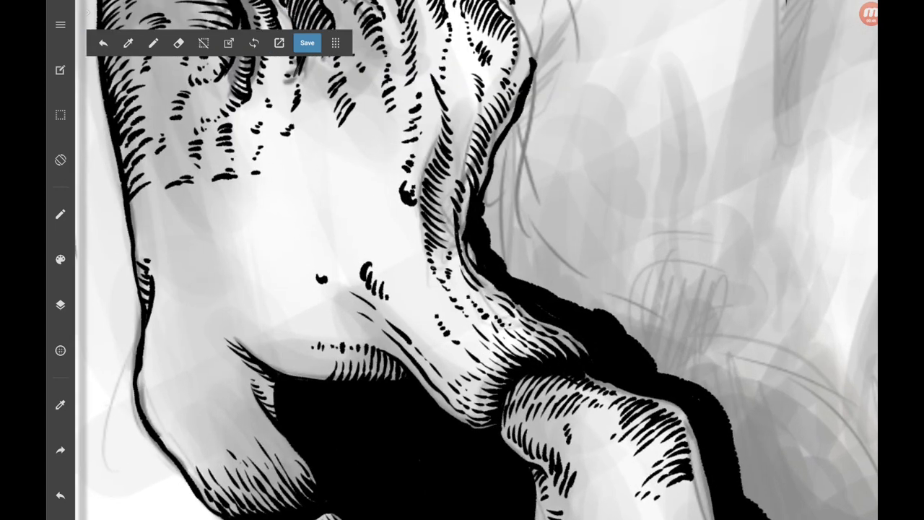
{"action": "mouse_move", "coordinate": [472, 328]}
{"action": "left_mouse_down"}
{"action": "mouse_move", "coordinate": [463, 339]}
{"action": "mouse_move", "coordinate": [459, 329]}
{"action": "left_mouse_up"}
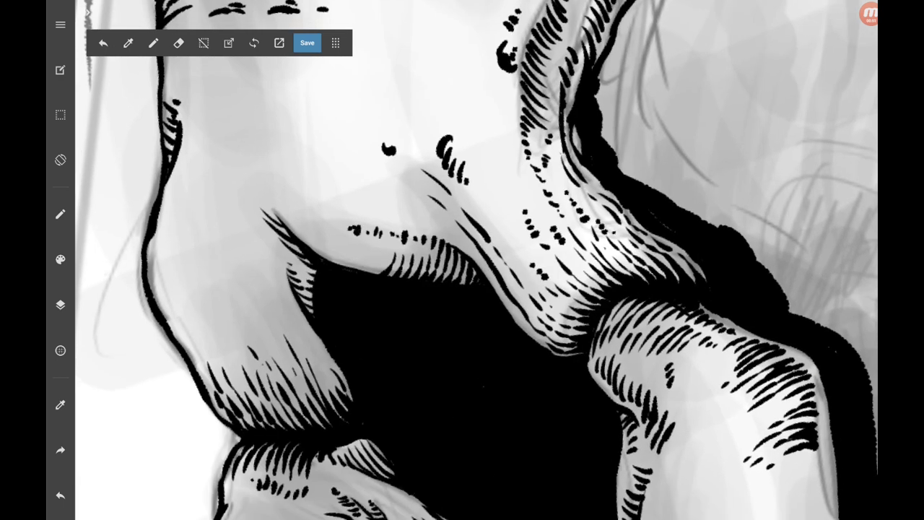
Hatch along the skull's left contour with a series of longer strokes.
{"action": "left_click_drag", "start_coordinate": [325, 361], "coordinate": [316, 374]}
{"action": "mouse_move", "coordinate": [153, 247]}
{"action": "left_mouse_down"}
{"action": "mouse_move", "coordinate": [166, 297]}
{"action": "mouse_move", "coordinate": [200, 357]}
{"action": "left_mouse_up"}
{"action": "left_click_drag", "start_coordinate": [157, 225], "coordinate": [166, 277]}
{"action": "left_click_drag", "start_coordinate": [163, 275], "coordinate": [189, 313]}
{"action": "left_click_drag", "start_coordinate": [188, 314], "coordinate": [209, 350]}
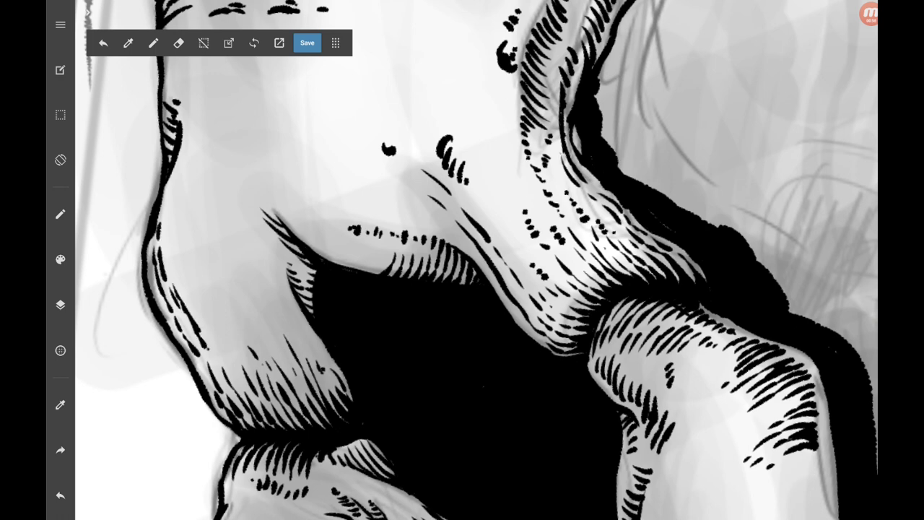
{"action": "scroll", "coordinate": [476, 260], "scroll_direction": "up", "scroll_amount": 3}
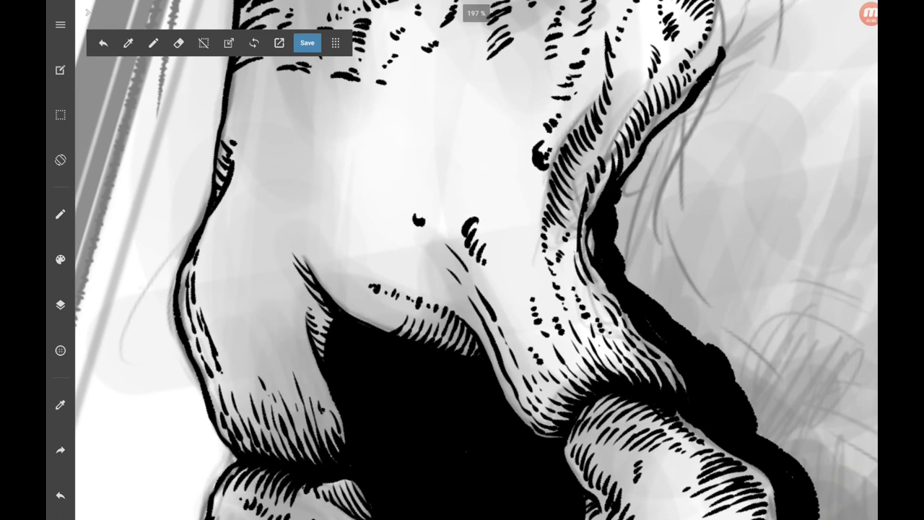
Hatch the crease and the edges of the black nasal shadow.
{"action": "mouse_move", "coordinate": [421, 280]}
{"action": "left_mouse_down"}
{"action": "mouse_move", "coordinate": [460, 307]}
{"action": "mouse_move", "coordinate": [507, 380]}
{"action": "left_mouse_up"}
{"action": "left_click_drag", "start_coordinate": [306, 351], "coordinate": [314, 368]}
{"action": "left_click_drag", "start_coordinate": [318, 374], "coordinate": [341, 426]}
{"action": "left_click_drag", "start_coordinate": [299, 316], "coordinate": [302, 334]}
{"action": "left_click_drag", "start_coordinate": [300, 342], "coordinate": [325, 411]}
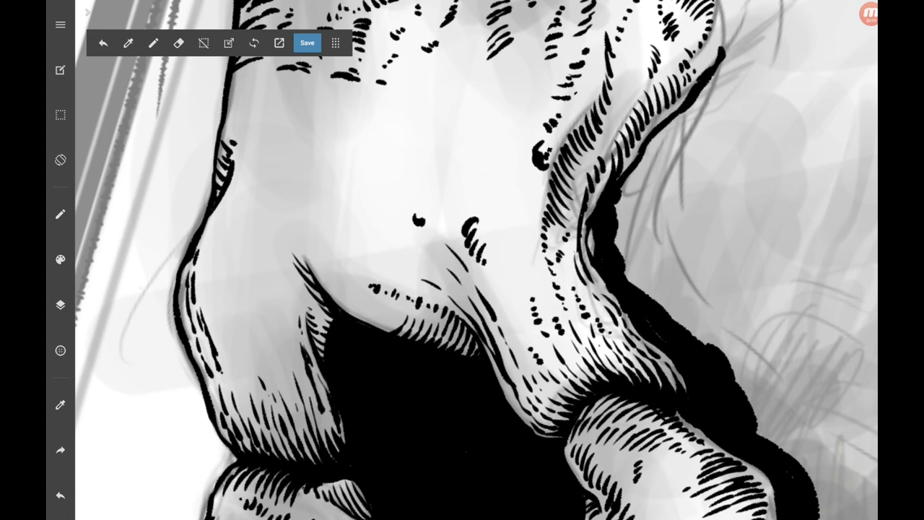
{"action": "scroll", "coordinate": [462, 260], "scroll_direction": "up", "scroll_amount": 2}
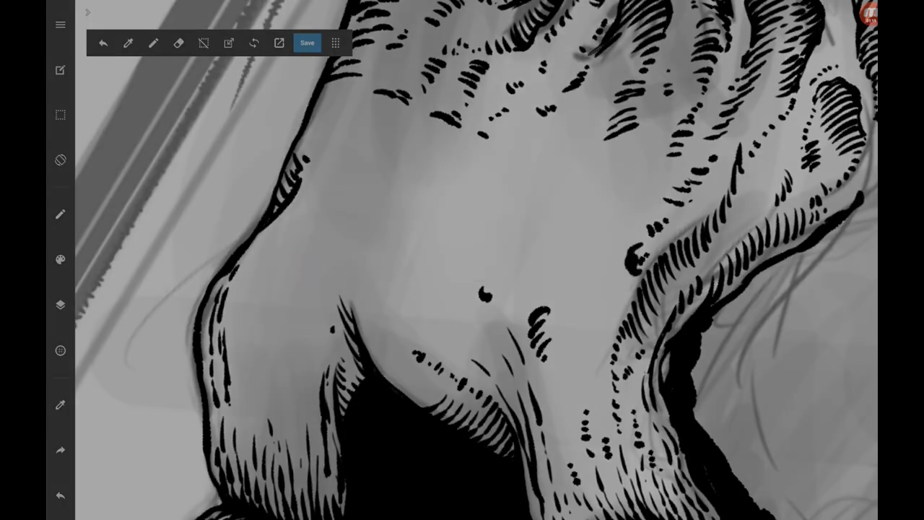
Extend hatching higher along the nose's left contour to finish it.
{"action": "left_click_drag", "start_coordinate": [312, 187], "coordinate": [305, 202]}
{"action": "left_click_drag", "start_coordinate": [306, 204], "coordinate": [278, 237]}
{"action": "left_click_drag", "start_coordinate": [311, 203], "coordinate": [280, 245]}
{"action": "left_click_drag", "start_coordinate": [313, 211], "coordinate": [283, 249]}
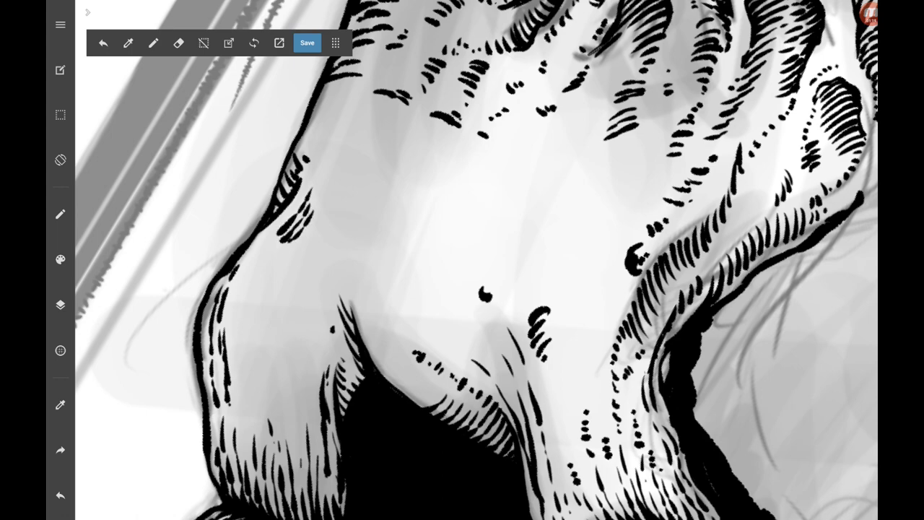
{"action": "scroll", "coordinate": [462, 260], "scroll_direction": "up", "scroll_amount": 2}
{"action": "mouse_move", "coordinate": [332, 149]}
{"action": "left_mouse_down"}
{"action": "mouse_move", "coordinate": [296, 169]}
{"action": "mouse_move", "coordinate": [308, 171]}
{"action": "left_mouse_up"}
{"action": "left_click_drag", "start_coordinate": [308, 169], "coordinate": [286, 197]}
{"action": "left_click_drag", "start_coordinate": [302, 202], "coordinate": [265, 233]}
{"action": "mouse_move", "coordinate": [296, 221]}
{"action": "left_mouse_down"}
{"action": "mouse_move", "coordinate": [249, 264]}
{"action": "mouse_move", "coordinate": [243, 287]}
{"action": "left_mouse_up"}
{"action": "scroll", "coordinate": [462, 260], "scroll_direction": "down", "scroll_amount": 5}
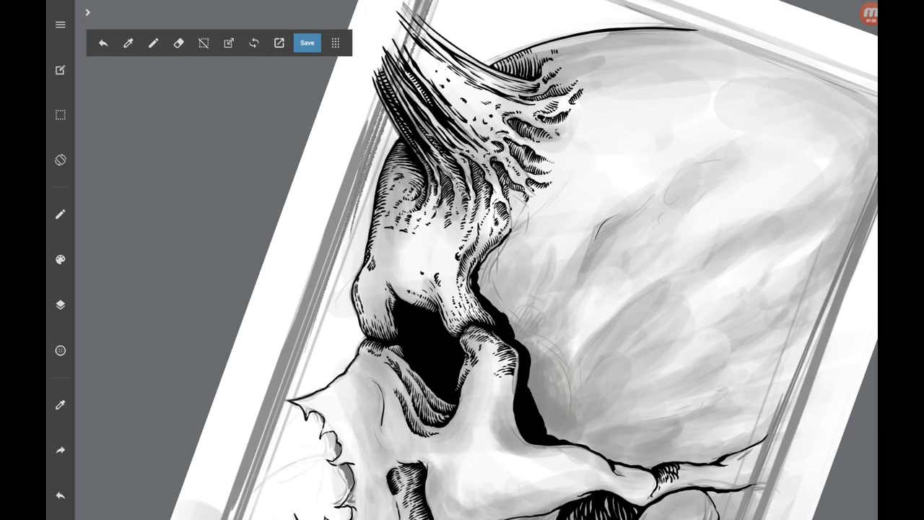
Zoom in and ink one short hatch stroke at the top edge of the dense hatching.
{"action": "scroll", "coordinate": [498, 159], "scroll_direction": "up", "scroll_amount": 1}
{"action": "scroll", "coordinate": [499, 159], "scroll_direction": "up", "scroll_amount": 3}
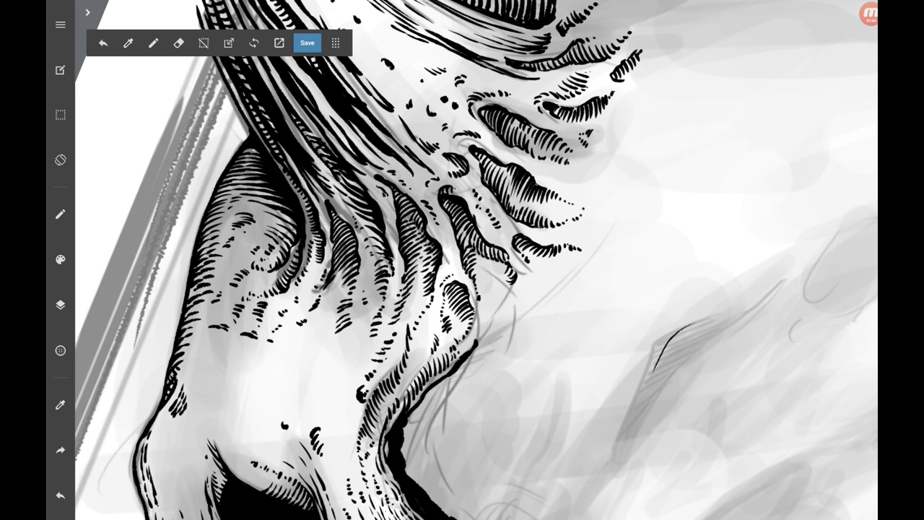
{"action": "scroll", "coordinate": [476, 260], "scroll_direction": "down", "scroll_amount": 2}
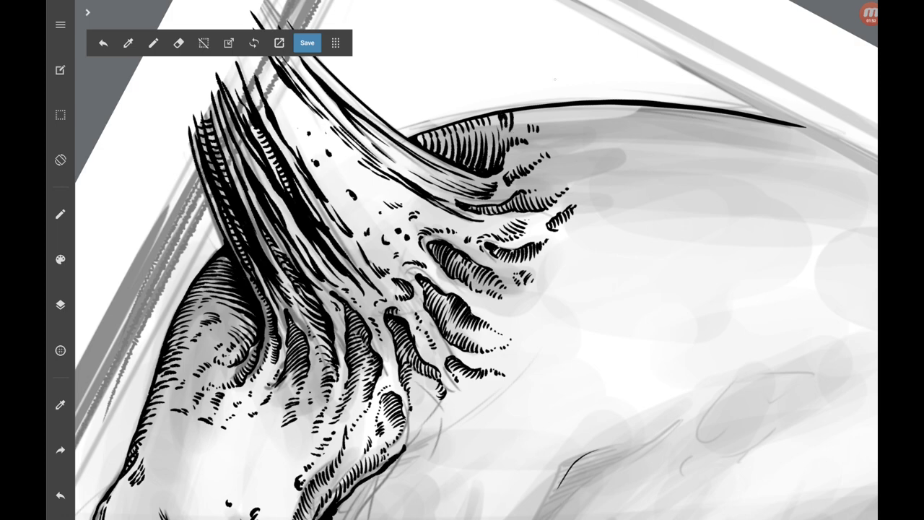
{"action": "scroll", "coordinate": [780, 144], "scroll_direction": "up", "scroll_amount": 2}
{"action": "left_click_drag", "start_coordinate": [414, 127], "coordinate": [406, 105]}
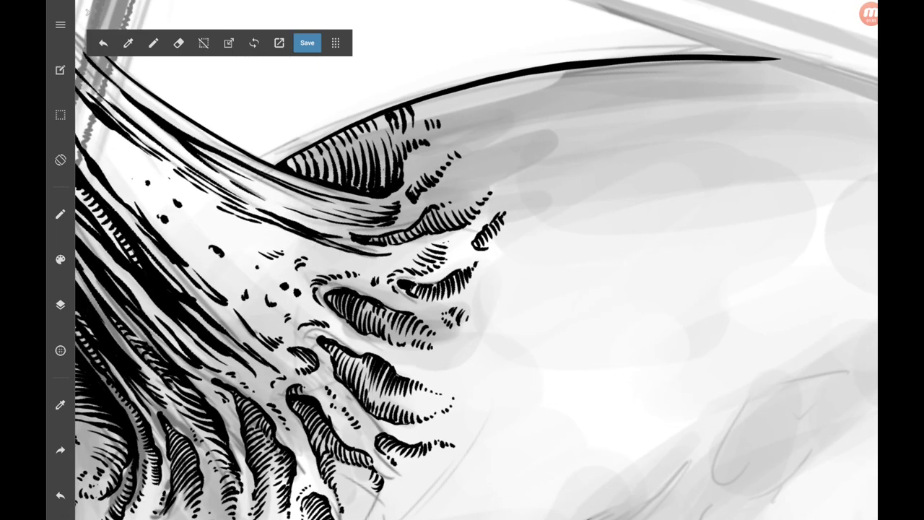
{"action": "scroll", "coordinate": [477, 260], "scroll_direction": "down", "scroll_amount": 3}
{"action": "scroll", "coordinate": [476, 260], "scroll_direction": "up", "scroll_amount": 2}
{"action": "scroll", "coordinate": [476, 259], "scroll_direction": "up", "scroll_amount": 1}
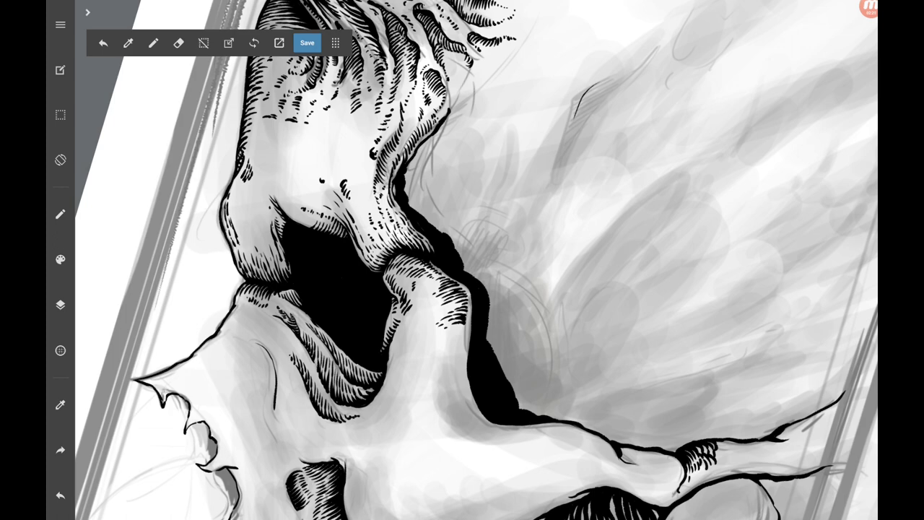
Add small hatch strokes beside the nasal cavity and along its edge.
{"action": "scroll", "coordinate": [325, 188], "scroll_direction": "up", "scroll_amount": 3}
{"action": "left_click_drag", "start_coordinate": [351, 171], "coordinate": [345, 185]}
{"action": "left_click_drag", "start_coordinate": [344, 168], "coordinate": [337, 183]}
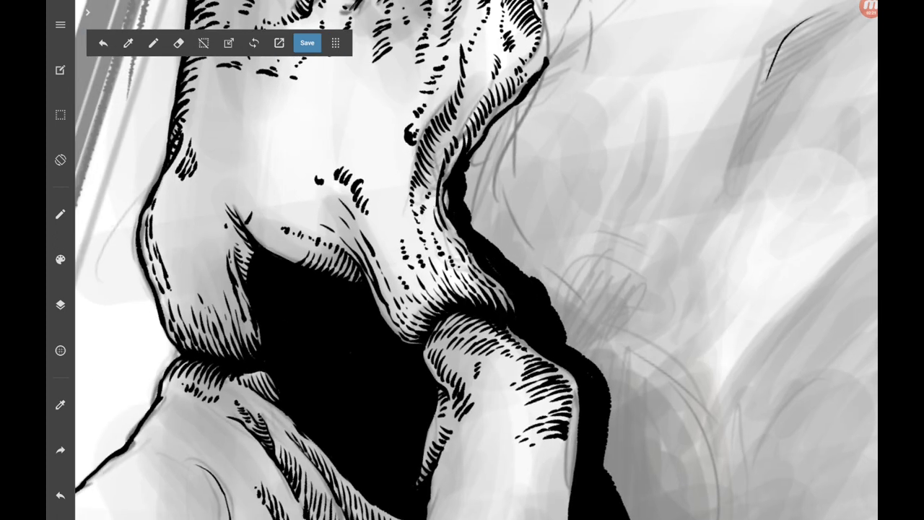
{"action": "mouse_move", "coordinate": [249, 216]}
{"action": "left_mouse_down"}
{"action": "mouse_move", "coordinate": [269, 247]}
{"action": "mouse_move", "coordinate": [303, 264]}
{"action": "left_mouse_up"}
{"action": "scroll", "coordinate": [477, 289], "scroll_direction": "down", "scroll_amount": 5}
Add short hatch strokes near the cavity and into the nose-bridge shading.
{"action": "left_click_drag", "start_coordinate": [480, 238], "coordinate": [472, 257]}
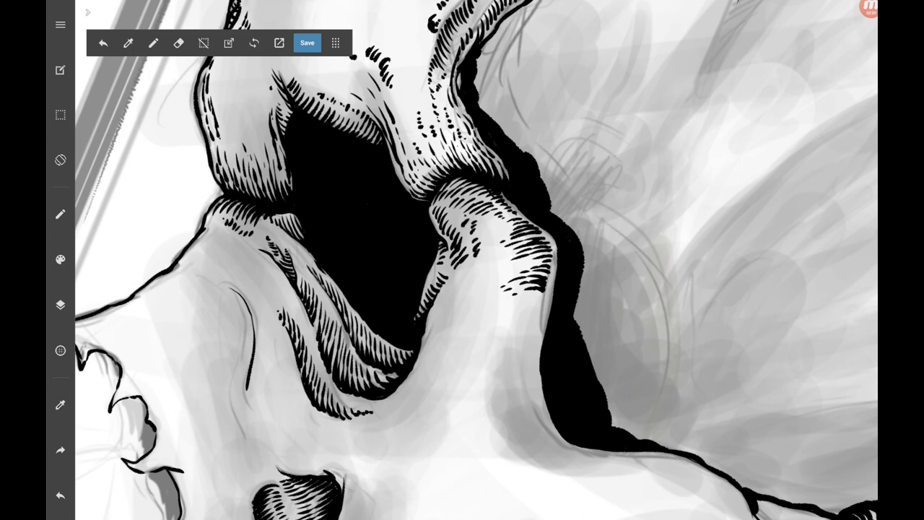
{"action": "left_click_drag", "start_coordinate": [464, 211], "coordinate": [455, 223]}
{"action": "scroll", "coordinate": [476, 289], "scroll_direction": "down", "scroll_amount": 3}
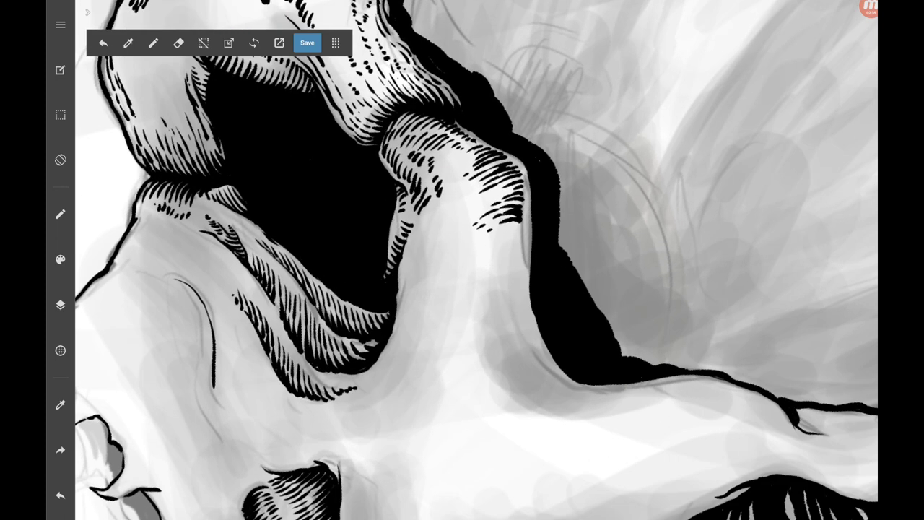
{"action": "left_click_drag", "start_coordinate": [521, 228], "coordinate": [482, 254]}
{"action": "scroll", "coordinate": [477, 289], "scroll_direction": "down", "scroll_amount": 3}
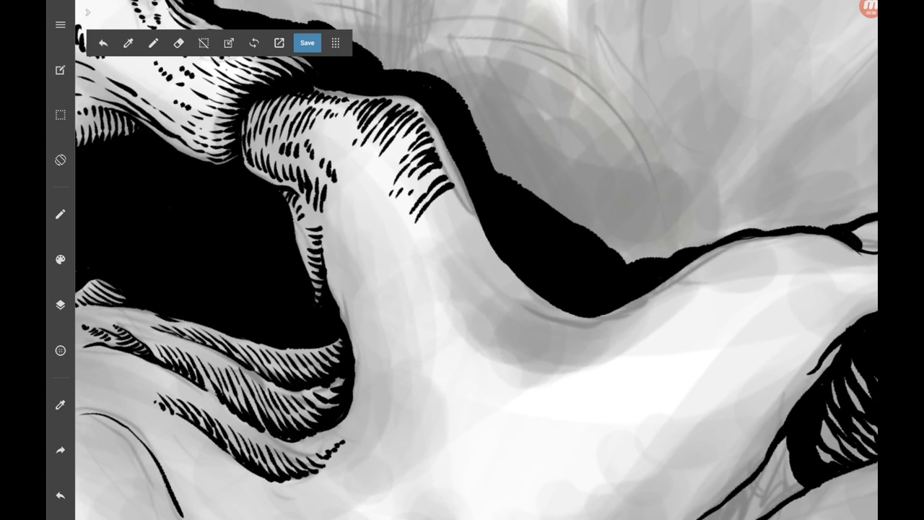
Extend the nose-bridge hatching downward along its edge.
{"action": "left_click_drag", "start_coordinate": [428, 218], "coordinate": [417, 231]}
{"action": "left_click_drag", "start_coordinate": [458, 192], "coordinate": [434, 208]}
{"action": "left_click_drag", "start_coordinate": [433, 211], "coordinate": [422, 234]}
{"action": "mouse_move", "coordinate": [461, 197]}
{"action": "left_mouse_down"}
{"action": "mouse_move", "coordinate": [439, 215]}
{"action": "mouse_move", "coordinate": [434, 237]}
{"action": "left_mouse_up"}
{"action": "left_click_drag", "start_coordinate": [474, 216], "coordinate": [452, 232]}
{"action": "left_click_drag", "start_coordinate": [450, 231], "coordinate": [438, 258]}
{"action": "left_click_drag", "start_coordinate": [478, 225], "coordinate": [441, 265]}
{"action": "mouse_move", "coordinate": [484, 230]}
{"action": "left_mouse_down"}
{"action": "mouse_move", "coordinate": [455, 247]}
{"action": "mouse_move", "coordinate": [446, 271]}
{"action": "left_mouse_up"}
{"action": "left_click_drag", "start_coordinate": [485, 236], "coordinate": [459, 254]}
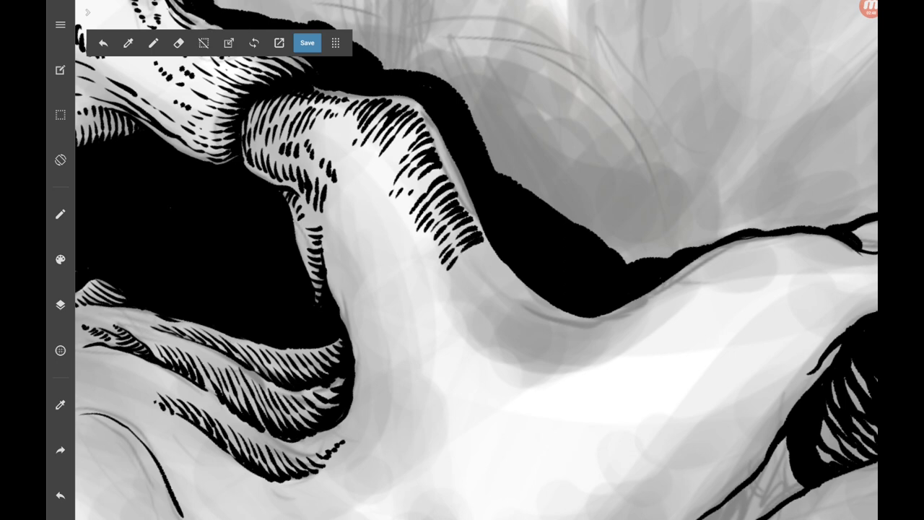
Hatch along the shadow edge, extending the strokes upward.
{"action": "mouse_move", "coordinate": [334, 272]}
{"action": "left_mouse_down"}
{"action": "mouse_move", "coordinate": [328, 299]}
{"action": "mouse_move", "coordinate": [348, 330]}
{"action": "mouse_move", "coordinate": [349, 308]}
{"action": "left_mouse_up"}
{"action": "mouse_move", "coordinate": [344, 306]}
{"action": "left_mouse_down"}
{"action": "mouse_move", "coordinate": [351, 334]}
{"action": "mouse_move", "coordinate": [335, 309]}
{"action": "left_mouse_up"}
{"action": "left_click_drag", "start_coordinate": [341, 189], "coordinate": [331, 208]}
{"action": "left_click_drag", "start_coordinate": [335, 202], "coordinate": [326, 228]}
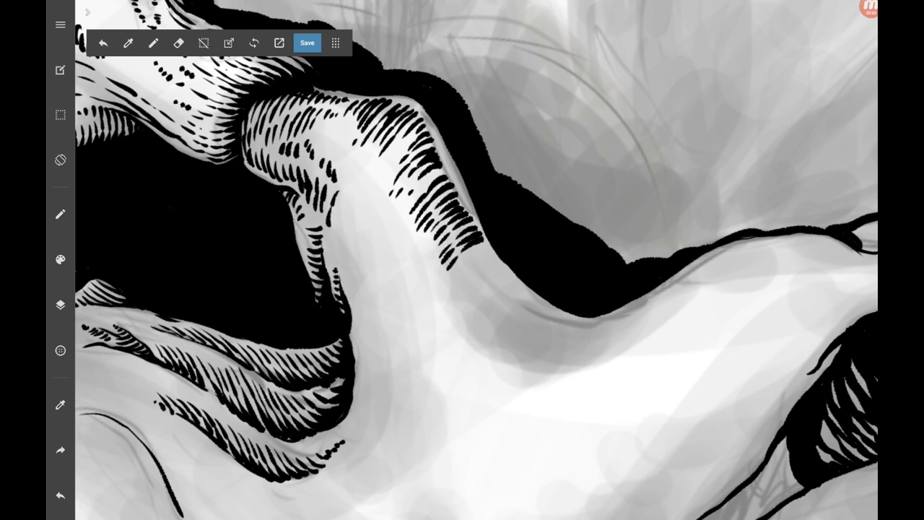
{"action": "left_click_drag", "start_coordinate": [351, 185], "coordinate": [337, 211]}
{"action": "mouse_move", "coordinate": [371, 172]}
{"action": "left_mouse_down"}
{"action": "mouse_move", "coordinate": [345, 205]}
{"action": "mouse_move", "coordinate": [335, 246]}
{"action": "left_mouse_up"}
{"action": "left_click_drag", "start_coordinate": [338, 243], "coordinate": [328, 260]}
{"action": "left_click_drag", "start_coordinate": [352, 233], "coordinate": [338, 273]}
{"action": "left_click_drag", "start_coordinate": [359, 242], "coordinate": [339, 284]}
{"action": "scroll", "coordinate": [476, 260], "scroll_direction": "down", "scroll_amount": 3}
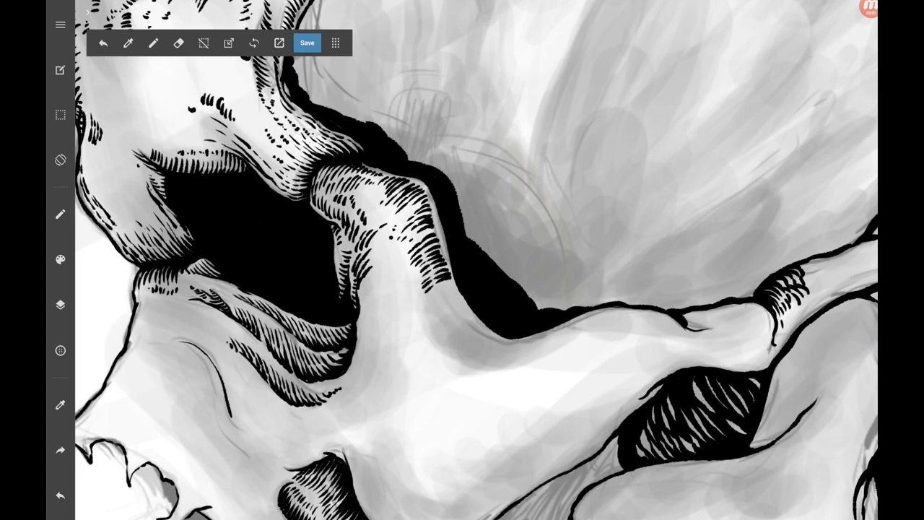
Draw a curved contour stroke, thicken the outer contour, and hatch the fold's upper part.
{"action": "scroll", "coordinate": [477, 260], "scroll_direction": "up", "scroll_amount": 3}
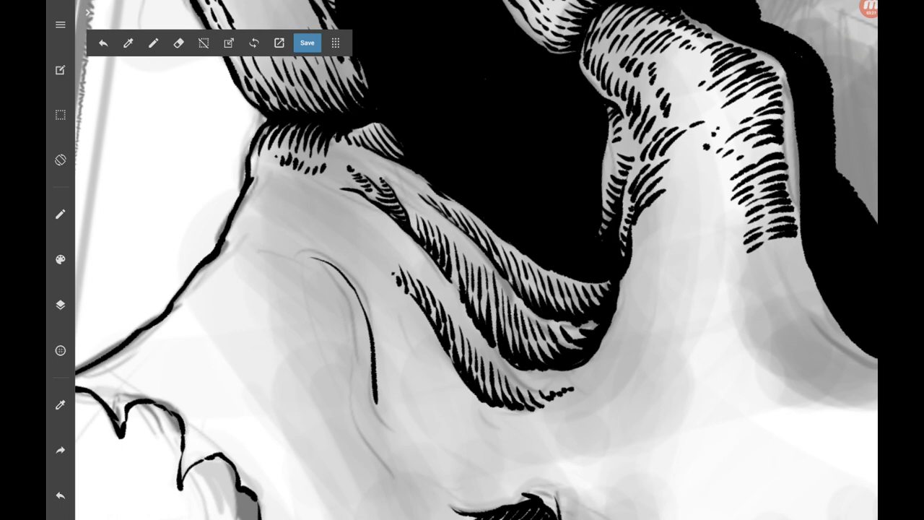
{"action": "mouse_move", "coordinate": [321, 257]}
{"action": "left_mouse_down"}
{"action": "mouse_move", "coordinate": [284, 238]}
{"action": "mouse_move", "coordinate": [351, 283]}
{"action": "left_mouse_up"}
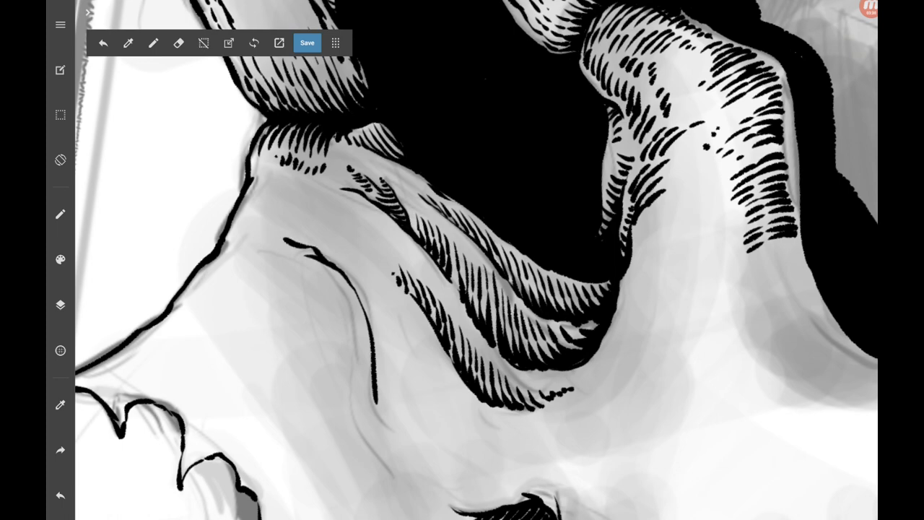
{"action": "scroll", "coordinate": [462, 260], "scroll_direction": "down", "scroll_amount": 2}
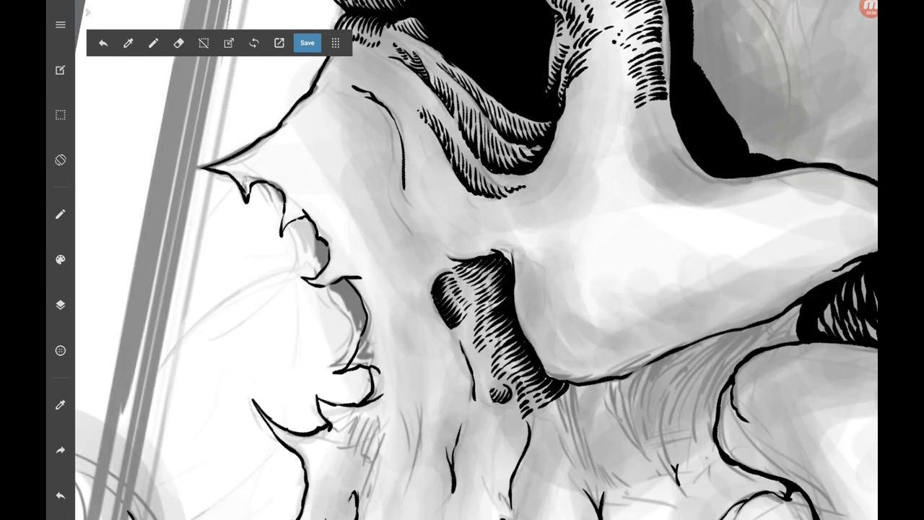
{"action": "scroll", "coordinate": [462, 260], "scroll_direction": "up", "scroll_amount": 2}
{"action": "left_click_drag", "start_coordinate": [321, 175], "coordinate": [309, 189]}
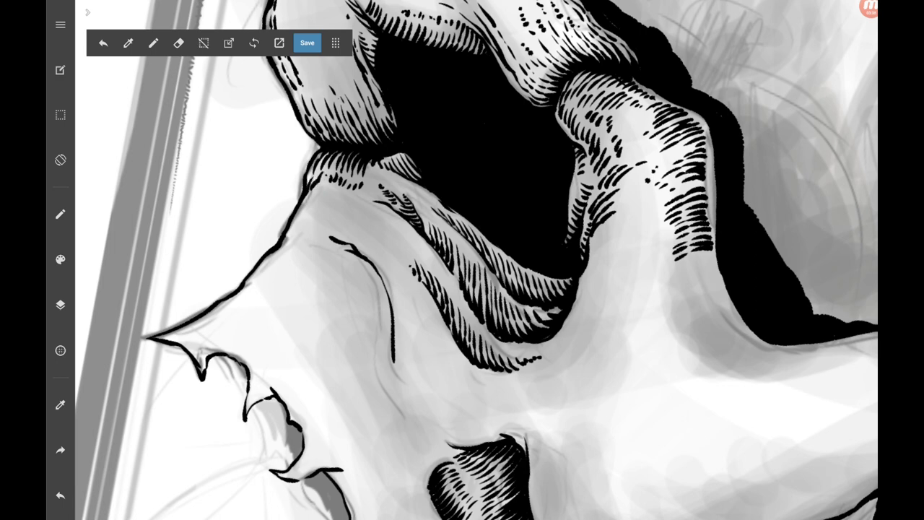
{"action": "mouse_move", "coordinate": [390, 176]}
{"action": "left_mouse_down"}
{"action": "mouse_move", "coordinate": [405, 197]}
{"action": "mouse_move", "coordinate": [380, 189]}
{"action": "left_mouse_up"}
{"action": "mouse_move", "coordinate": [386, 158]}
{"action": "left_mouse_down"}
{"action": "mouse_move", "coordinate": [394, 173]}
{"action": "mouse_move", "coordinate": [414, 179]}
{"action": "left_mouse_up"}
{"action": "scroll", "coordinate": [462, 260], "scroll_direction": "up", "scroll_amount": 2}
Hatch the ridged fold with longer strokes, working leftward.
{"action": "mouse_move", "coordinate": [514, 256]}
{"action": "left_mouse_down"}
{"action": "mouse_move", "coordinate": [520, 279]}
{"action": "mouse_move", "coordinate": [509, 289]}
{"action": "left_mouse_up"}
{"action": "mouse_move", "coordinate": [490, 245]}
{"action": "left_mouse_down"}
{"action": "mouse_move", "coordinate": [497, 282]}
{"action": "mouse_move", "coordinate": [486, 294]}
{"action": "left_mouse_up"}
{"action": "left_click_drag", "start_coordinate": [464, 227], "coordinate": [471, 257]}
{"action": "left_click_drag", "start_coordinate": [466, 257], "coordinate": [475, 293]}
{"action": "left_click_drag", "start_coordinate": [455, 221], "coordinate": [457, 280]}
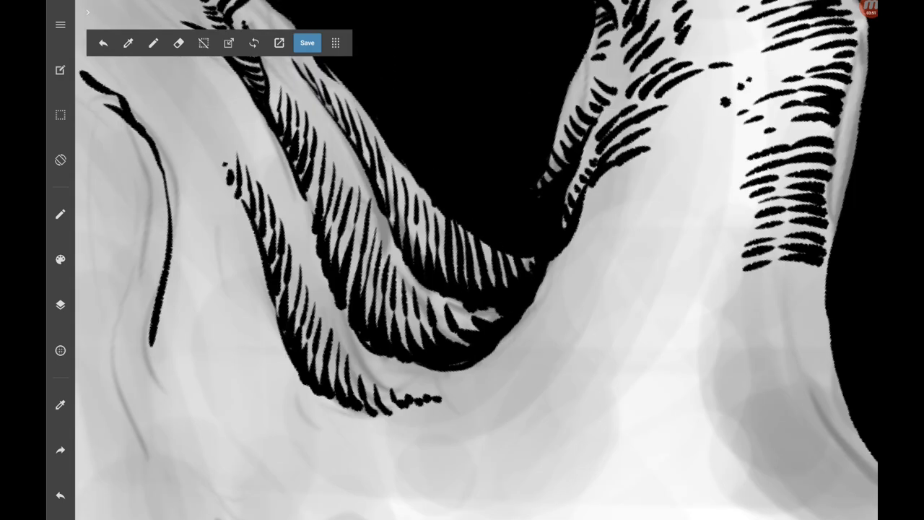
{"action": "mouse_move", "coordinate": [431, 200]}
{"action": "left_mouse_down"}
{"action": "mouse_move", "coordinate": [441, 269]}
{"action": "mouse_move", "coordinate": [433, 260]}
{"action": "left_mouse_up"}
{"action": "left_click_drag", "start_coordinate": [412, 174], "coordinate": [424, 269]}
{"action": "scroll", "coordinate": [462, 260], "scroll_direction": "down", "scroll_amount": 2}
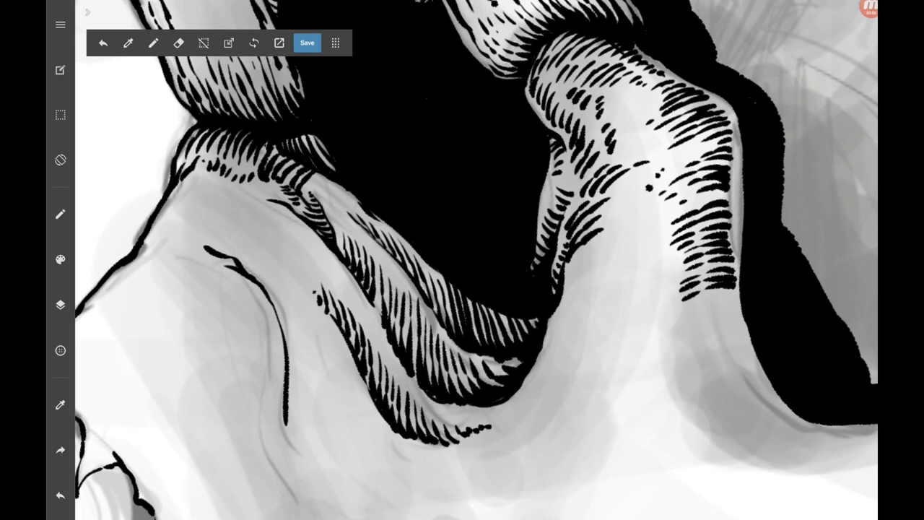
Add short hatch strokes along the fold's lower curve and upper end.
{"action": "left_click_drag", "start_coordinate": [351, 196], "coordinate": [354, 208]}
{"action": "left_click_drag", "start_coordinate": [357, 206], "coordinate": [413, 274]}
{"action": "left_click_drag", "start_coordinate": [406, 241], "coordinate": [429, 297]}
{"action": "left_click_drag", "start_coordinate": [425, 262], "coordinate": [453, 330]}
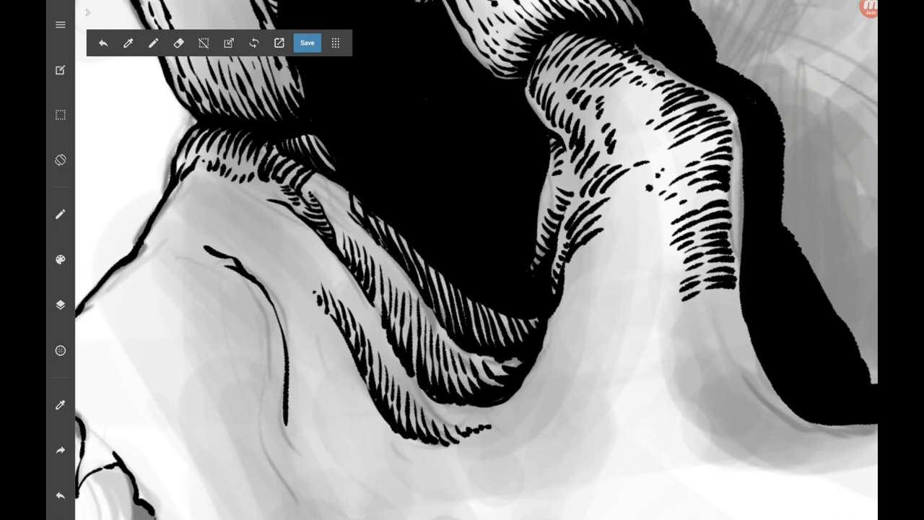
{"action": "mouse_move", "coordinate": [344, 191]}
{"action": "left_mouse_down"}
{"action": "mouse_move", "coordinate": [351, 215]}
{"action": "mouse_move", "coordinate": [333, 206]}
{"action": "left_mouse_up"}
{"action": "mouse_move", "coordinate": [321, 176]}
{"action": "left_mouse_down"}
{"action": "mouse_move", "coordinate": [328, 198]}
{"action": "mouse_move", "coordinate": [320, 190]}
{"action": "left_mouse_up"}
{"action": "left_click_drag", "start_coordinate": [309, 174], "coordinate": [314, 184]}
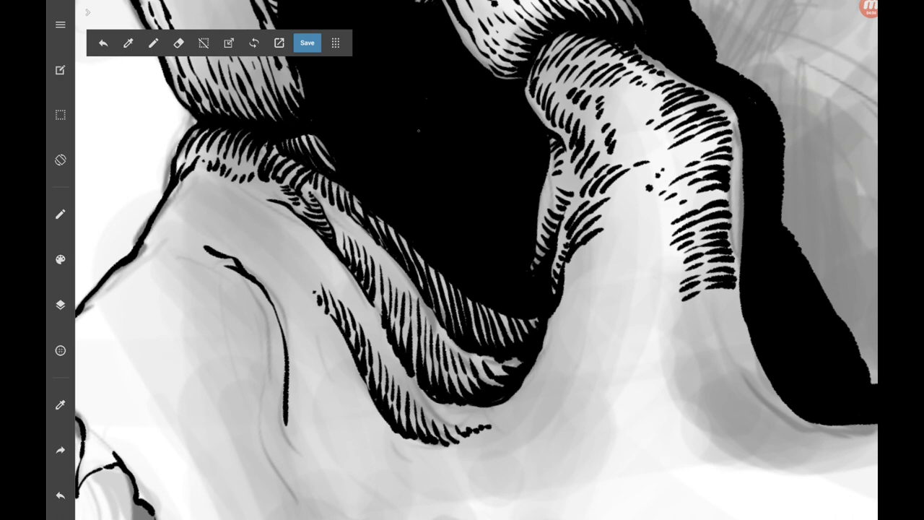
{"action": "left_click_drag", "start_coordinate": [346, 222], "coordinate": [351, 232]}
Speckle the lower fold with stipple dots and a few more hatch strokes, then zoom out.
{"action": "left_click_drag", "start_coordinate": [388, 262], "coordinate": [392, 266]}
{"action": "left_click_drag", "start_coordinate": [396, 272], "coordinate": [402, 283]}
{"action": "left_click_drag", "start_coordinate": [358, 310], "coordinate": [361, 316]}
{"action": "left_click_drag", "start_coordinate": [345, 293], "coordinate": [348, 299]}
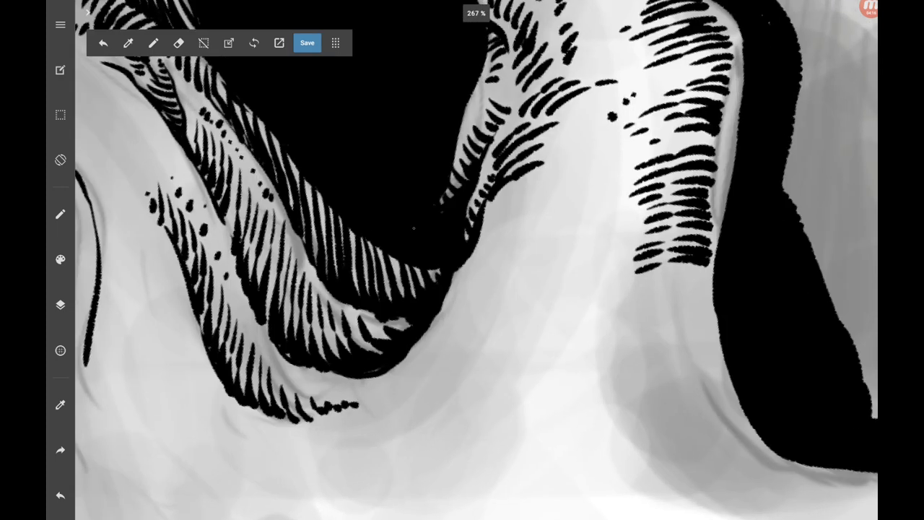
{"action": "left_click_drag", "start_coordinate": [349, 228], "coordinate": [358, 295]}
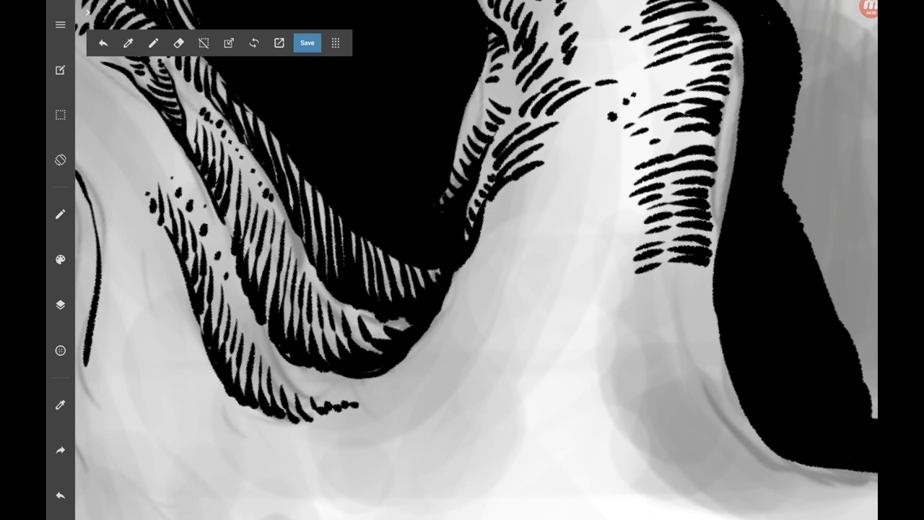
{"action": "left_click_drag", "start_coordinate": [477, 260], "coordinate": [505, 238]}
Extend the nose-side hatching up-right toward the cheek line with pen strokes.
{"action": "scroll", "coordinate": [476, 260], "scroll_direction": "down", "scroll_amount": 5}
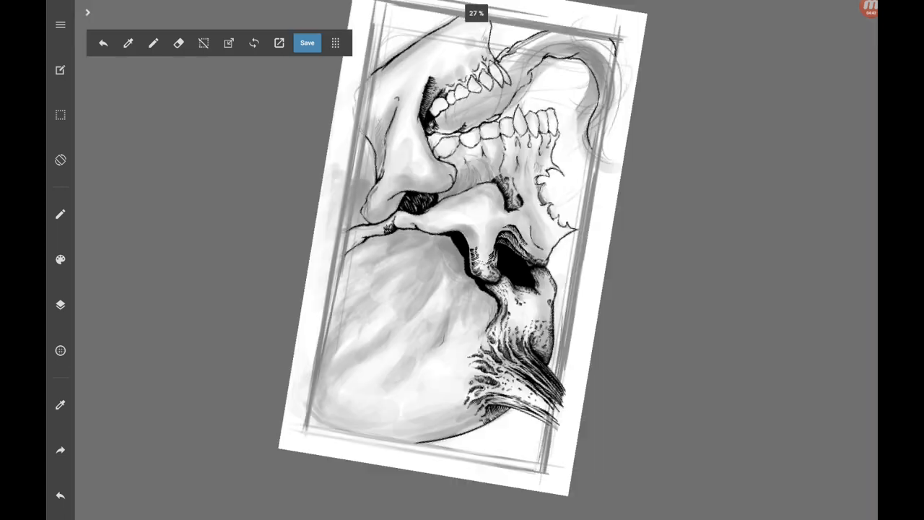
{"action": "scroll", "coordinate": [477, 260], "scroll_direction": "up", "scroll_amount": 5}
{"action": "scroll", "coordinate": [476, 260], "scroll_direction": "up", "scroll_amount": 3}
{"action": "scroll", "coordinate": [477, 260], "scroll_direction": "up", "scroll_amount": 3}
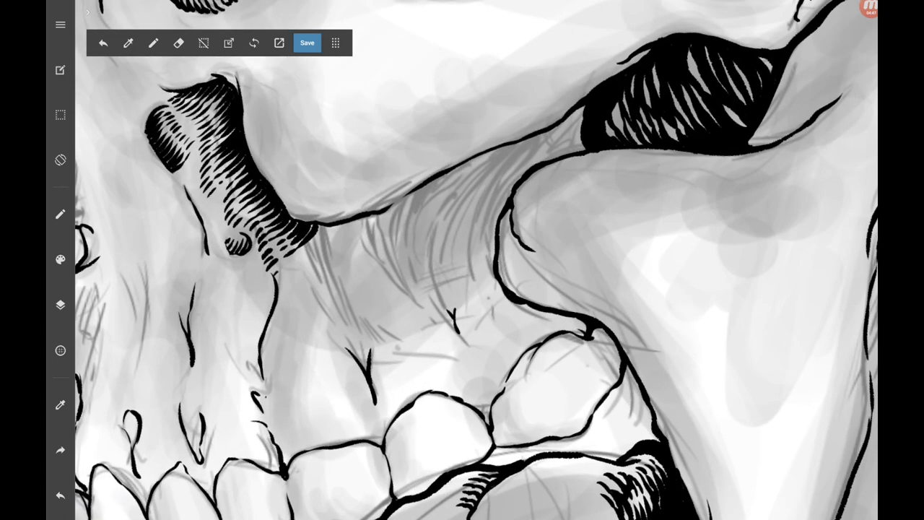
{"action": "left_click_drag", "start_coordinate": [293, 260], "coordinate": [335, 226]}
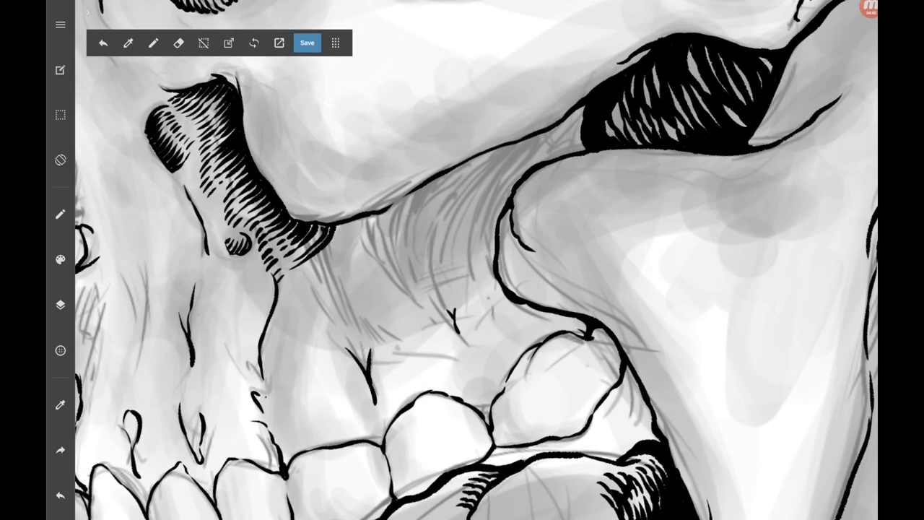
{"action": "mouse_move", "coordinate": [296, 274]}
{"action": "left_mouse_down"}
{"action": "mouse_move", "coordinate": [341, 223]}
{"action": "mouse_move", "coordinate": [331, 253]}
{"action": "mouse_move", "coordinate": [349, 224]}
{"action": "mouse_move", "coordinate": [328, 271]}
{"action": "mouse_move", "coordinate": [368, 236]}
{"action": "mouse_move", "coordinate": [376, 215]}
{"action": "left_mouse_up"}
{"action": "left_click_drag", "start_coordinate": [348, 228], "coordinate": [411, 197]}
{"action": "mouse_move", "coordinate": [404, 200]}
{"action": "left_mouse_down"}
{"action": "mouse_move", "coordinate": [421, 189]}
{"action": "mouse_move", "coordinate": [407, 197]}
{"action": "left_mouse_up"}
{"action": "left_click_drag", "start_coordinate": [387, 210], "coordinate": [412, 189]}
Add diagonal hatch strokes extending the nose shading's lower end.
{"action": "mouse_move", "coordinate": [337, 269]}
{"action": "left_mouse_down"}
{"action": "mouse_move", "coordinate": [355, 253]}
{"action": "mouse_move", "coordinate": [339, 268]}
{"action": "left_mouse_up"}
{"action": "left_click_drag", "start_coordinate": [299, 298], "coordinate": [332, 278]}
{"action": "left_click_drag", "start_coordinate": [338, 280], "coordinate": [355, 266]}
{"action": "left_click_drag", "start_coordinate": [305, 303], "coordinate": [338, 292]}
{"action": "left_click_drag", "start_coordinate": [300, 318], "coordinate": [342, 298]}
{"action": "mouse_move", "coordinate": [296, 330]}
{"action": "left_mouse_down"}
{"action": "mouse_move", "coordinate": [346, 303]}
{"action": "mouse_move", "coordinate": [371, 267]}
{"action": "left_mouse_up"}
{"action": "left_click_drag", "start_coordinate": [335, 298], "coordinate": [344, 286]}
{"action": "mouse_move", "coordinate": [339, 302]}
{"action": "left_mouse_down"}
{"action": "mouse_move", "coordinate": [373, 280]}
{"action": "mouse_move", "coordinate": [374, 289]}
{"action": "left_mouse_up"}
Carry the nose hatching further down and along its lower edge.
{"action": "scroll", "coordinate": [383, 433], "scroll_direction": "up", "scroll_amount": 2}
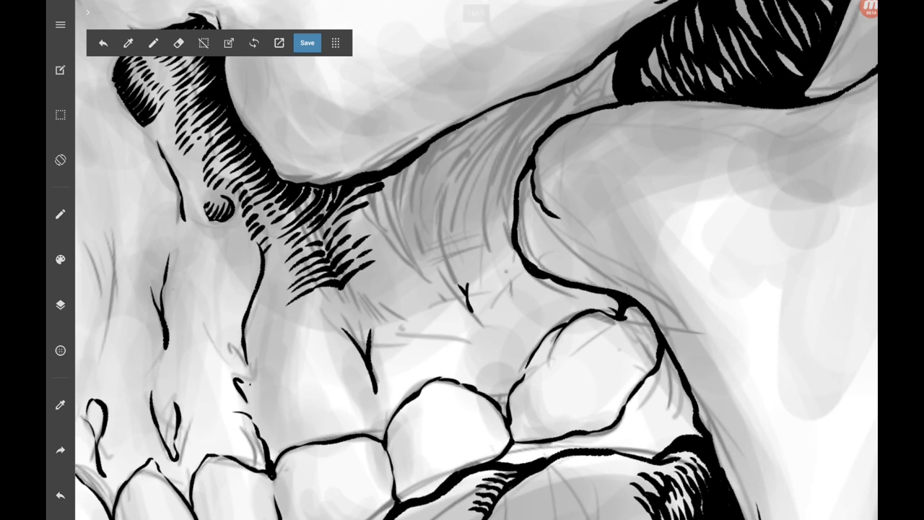
{"action": "left_click_drag", "start_coordinate": [302, 305], "coordinate": [350, 290]}
{"action": "left_click_drag", "start_coordinate": [305, 318], "coordinate": [354, 296]}
{"action": "left_click_drag", "start_coordinate": [312, 325], "coordinate": [355, 303]}
{"action": "left_click_drag", "start_coordinate": [309, 336], "coordinate": [360, 313]}
{"action": "mouse_move", "coordinate": [313, 347]}
{"action": "left_mouse_down"}
{"action": "mouse_move", "coordinate": [359, 322]}
{"action": "mouse_move", "coordinate": [368, 338]}
{"action": "left_mouse_up"}
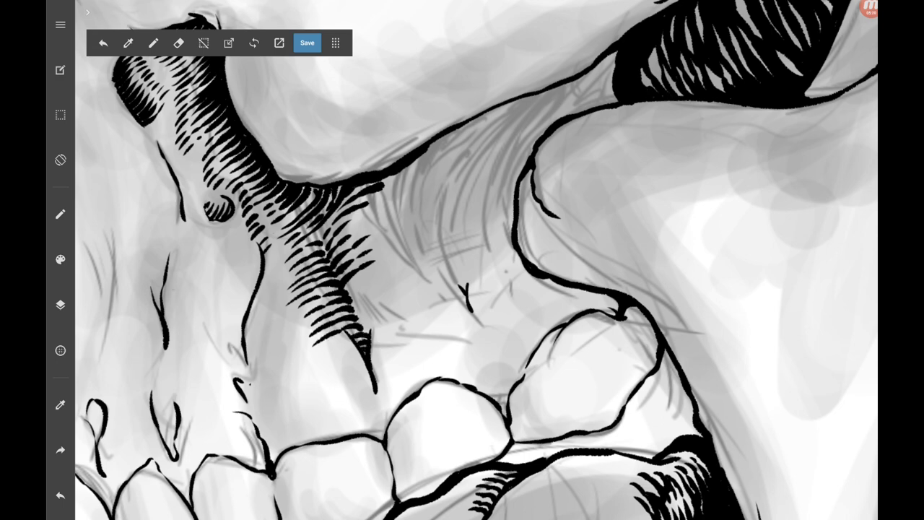
{"action": "left_click_drag", "start_coordinate": [367, 278], "coordinate": [387, 265]}
{"action": "mouse_move", "coordinate": [345, 294]}
{"action": "left_mouse_down"}
{"action": "mouse_move", "coordinate": [368, 275]}
{"action": "mouse_move", "coordinate": [390, 275]}
{"action": "left_mouse_up"}
{"action": "mouse_move", "coordinate": [349, 311]}
{"action": "left_mouse_down"}
{"action": "mouse_move", "coordinate": [366, 293]}
{"action": "mouse_move", "coordinate": [396, 289]}
{"action": "left_mouse_up"}
{"action": "mouse_move", "coordinate": [351, 318]}
{"action": "left_mouse_down"}
{"action": "mouse_move", "coordinate": [371, 300]}
{"action": "mouse_move", "coordinate": [398, 299]}
{"action": "left_mouse_up"}
{"action": "left_click_drag", "start_coordinate": [356, 323], "coordinate": [392, 312]}
{"action": "left_click_drag", "start_coordinate": [383, 186], "coordinate": [391, 180]}
{"action": "left_click_drag", "start_coordinate": [387, 182], "coordinate": [407, 168]}
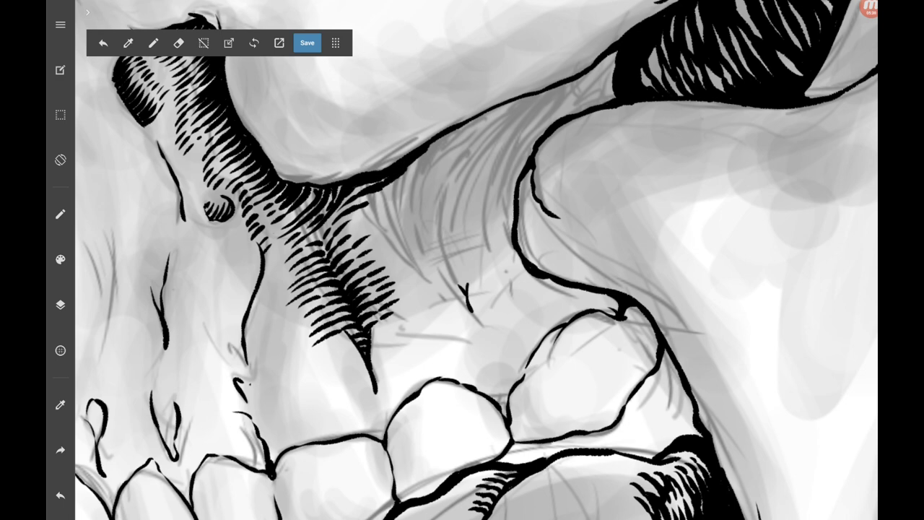
Thicken and hatch the upper contour line up-right toward the dark recess.
{"action": "left_click_drag", "start_coordinate": [372, 200], "coordinate": [467, 151]}
{"action": "left_click_drag", "start_coordinate": [403, 174], "coordinate": [468, 143]}
{"action": "left_click_drag", "start_coordinate": [466, 146], "coordinate": [485, 133]}
{"action": "left_click_drag", "start_coordinate": [413, 163], "coordinate": [439, 147]}
{"action": "left_click_drag", "start_coordinate": [437, 149], "coordinate": [507, 105]}
{"action": "mouse_move", "coordinate": [430, 146]}
{"action": "left_mouse_down"}
{"action": "mouse_move", "coordinate": [478, 117]}
{"action": "mouse_move", "coordinate": [568, 95]}
{"action": "mouse_move", "coordinate": [617, 64]}
{"action": "left_mouse_up"}
{"action": "left_click_drag", "start_coordinate": [501, 118], "coordinate": [617, 52]}
{"action": "left_click_drag", "start_coordinate": [507, 107], "coordinate": [582, 78]}
{"action": "left_click_drag", "start_coordinate": [579, 80], "coordinate": [612, 55]}
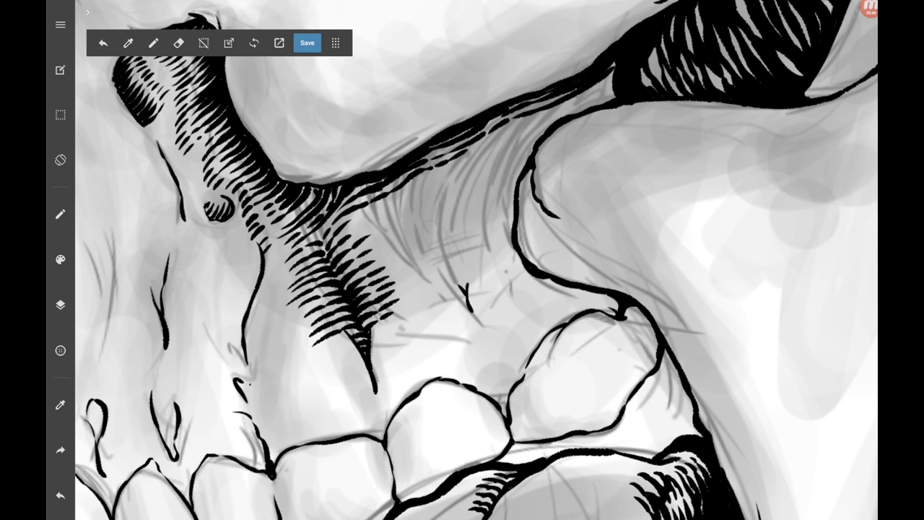
{"action": "left_click_drag", "start_coordinate": [476, 148], "coordinate": [613, 69]}
{"action": "left_click_drag", "start_coordinate": [482, 154], "coordinate": [614, 82]}
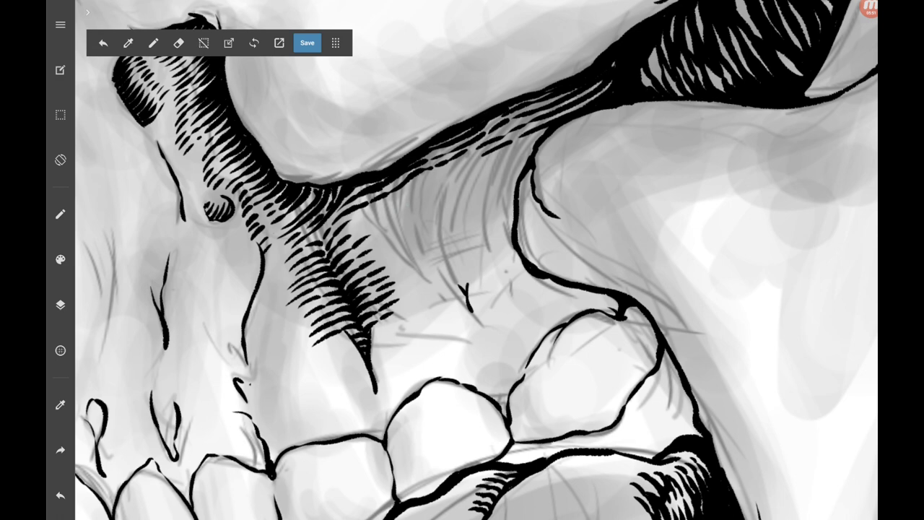
Hatch the band just above the upper tooth roots with parallel diagonal strokes.
{"action": "mouse_move", "coordinate": [360, 216]}
{"action": "left_mouse_down"}
{"action": "mouse_move", "coordinate": [408, 194]}
{"action": "mouse_move", "coordinate": [419, 200]}
{"action": "left_mouse_up"}
{"action": "mouse_move", "coordinate": [374, 232]}
{"action": "left_mouse_down"}
{"action": "mouse_move", "coordinate": [422, 206]}
{"action": "mouse_move", "coordinate": [431, 225]}
{"action": "left_mouse_up"}
{"action": "mouse_move", "coordinate": [387, 257]}
{"action": "left_mouse_down"}
{"action": "mouse_move", "coordinate": [439, 234]}
{"action": "mouse_move", "coordinate": [440, 247]}
{"action": "left_mouse_up"}
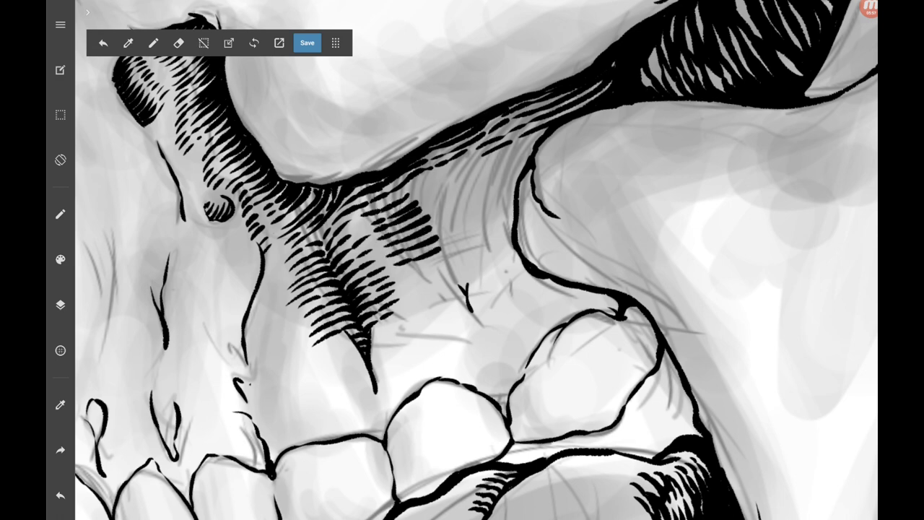
{"action": "mouse_move", "coordinate": [398, 276]}
{"action": "left_mouse_down"}
{"action": "mouse_move", "coordinate": [444, 256]}
{"action": "mouse_move", "coordinate": [450, 264]}
{"action": "left_mouse_up"}
{"action": "left_click_drag", "start_coordinate": [408, 295], "coordinate": [453, 274]}
{"action": "left_click_drag", "start_coordinate": [419, 299], "coordinate": [458, 282]}
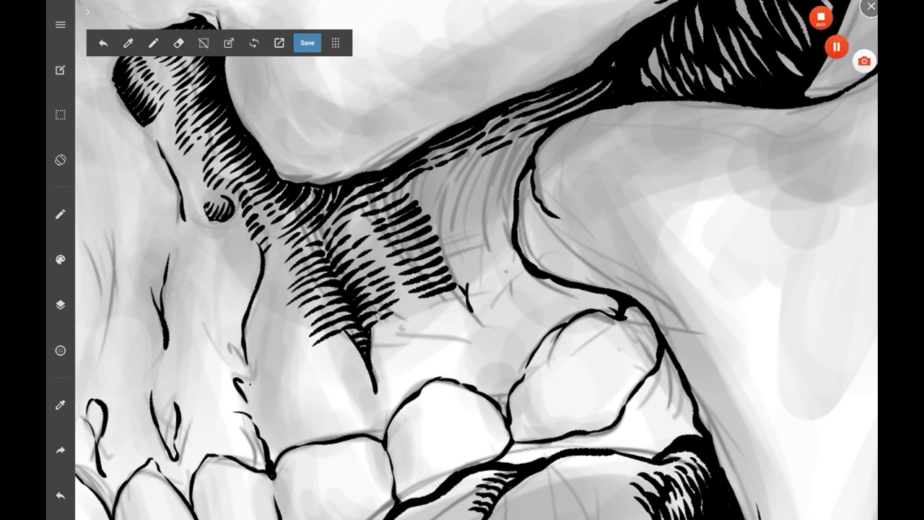
{"action": "mouse_move", "coordinate": [416, 189]}
{"action": "left_mouse_down"}
{"action": "mouse_move", "coordinate": [494, 153]}
{"action": "mouse_move", "coordinate": [494, 166]}
{"action": "mouse_move", "coordinate": [536, 140]}
{"action": "left_mouse_up"}
Undo misplaced strokes and redraw up-right hatching across the cheekbone band.
{"action": "left_click", "coordinate": [60, 495]}
{"action": "left_click_drag", "start_coordinate": [438, 186], "coordinate": [521, 147]}
{"action": "mouse_move", "coordinate": [518, 152]}
{"action": "left_mouse_down"}
{"action": "mouse_move", "coordinate": [548, 129]}
{"action": "mouse_move", "coordinate": [525, 136]}
{"action": "left_mouse_up"}
{"action": "left_click_drag", "start_coordinate": [523, 140], "coordinate": [545, 127]}
{"action": "left_click_drag", "start_coordinate": [421, 209], "coordinate": [491, 171]}
{"action": "left_click_drag", "start_coordinate": [486, 176], "coordinate": [529, 156]}
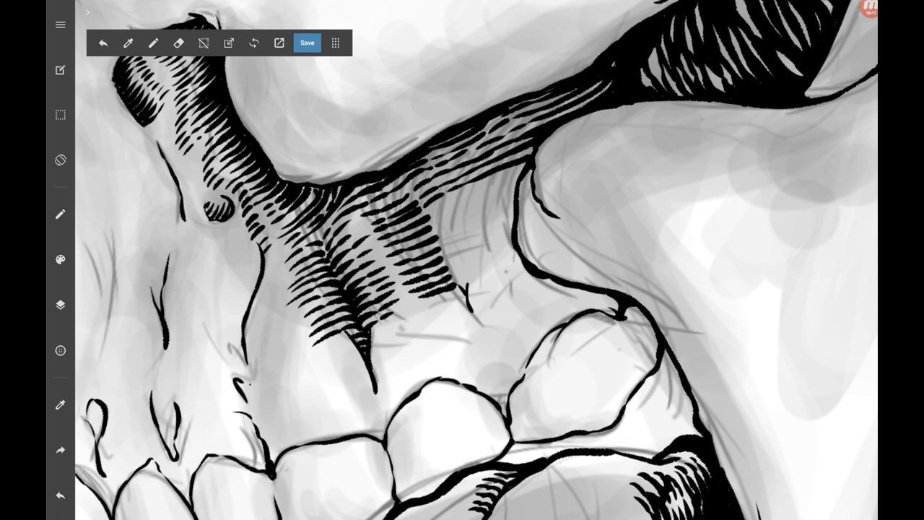
{"action": "left_click", "coordinate": [60, 495]}
{"action": "mouse_move", "coordinate": [420, 208]}
{"action": "left_mouse_down"}
{"action": "mouse_move", "coordinate": [533, 148]}
{"action": "mouse_move", "coordinate": [450, 202]}
{"action": "mouse_move", "coordinate": [518, 169]}
{"action": "left_mouse_up"}
Darken the cheekbone ridge and its shading with additional hatch strokes.
{"action": "mouse_move", "coordinate": [431, 225]}
{"action": "left_mouse_down"}
{"action": "mouse_move", "coordinate": [517, 180]}
{"action": "mouse_move", "coordinate": [526, 162]}
{"action": "left_mouse_up"}
{"action": "mouse_move", "coordinate": [464, 177]}
{"action": "left_mouse_down"}
{"action": "mouse_move", "coordinate": [528, 147]}
{"action": "mouse_move", "coordinate": [521, 141]}
{"action": "mouse_move", "coordinate": [534, 119]}
{"action": "mouse_move", "coordinate": [602, 80]}
{"action": "left_mouse_up"}
{"action": "left_click_drag", "start_coordinate": [438, 232], "coordinate": [516, 186]}
{"action": "mouse_move", "coordinate": [440, 245]}
{"action": "left_mouse_down"}
{"action": "mouse_move", "coordinate": [512, 204]}
{"action": "mouse_move", "coordinate": [488, 227]}
{"action": "mouse_move", "coordinate": [512, 213]}
{"action": "left_mouse_up"}
{"action": "mouse_move", "coordinate": [448, 267]}
{"action": "left_mouse_down"}
{"action": "mouse_move", "coordinate": [513, 218]}
{"action": "mouse_move", "coordinate": [512, 238]}
{"action": "left_mouse_up"}
{"action": "left_click_drag", "start_coordinate": [455, 283], "coordinate": [509, 252]}
{"action": "left_click_drag", "start_coordinate": [504, 262], "coordinate": [517, 244]}
Add more diagonal hatching to the cheekbone shading.
{"action": "scroll", "coordinate": [476, 260], "scroll_direction": "down", "scroll_amount": 3}
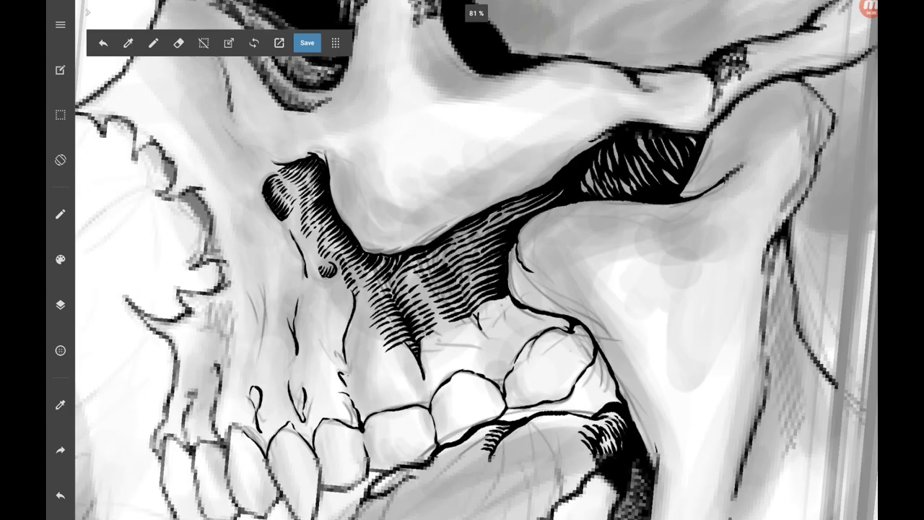
{"action": "scroll", "coordinate": [477, 260], "scroll_direction": "up", "scroll_amount": 5}
{"action": "left_click_drag", "start_coordinate": [428, 230], "coordinate": [536, 161]}
{"action": "mouse_move", "coordinate": [354, 266]}
{"action": "left_mouse_down"}
{"action": "mouse_move", "coordinate": [416, 232]}
{"action": "mouse_move", "coordinate": [410, 224]}
{"action": "mouse_move", "coordinate": [517, 189]}
{"action": "left_mouse_up"}
{"action": "left_click_drag", "start_coordinate": [517, 191], "coordinate": [573, 147]}
{"action": "left_click_drag", "start_coordinate": [527, 175], "coordinate": [554, 155]}
{"action": "left_click_drag", "start_coordinate": [443, 213], "coordinate": [529, 163]}
{"action": "mouse_move", "coordinate": [351, 283]}
{"action": "left_mouse_down"}
{"action": "mouse_move", "coordinate": [426, 244]}
{"action": "mouse_move", "coordinate": [394, 230]}
{"action": "mouse_move", "coordinate": [444, 201]}
{"action": "left_mouse_up"}
Start hatching the shading above the upper molar down into the root recess.
{"action": "left_click", "coordinate": [868, 8]}
{"action": "scroll", "coordinate": [476, 260], "scroll_direction": "down", "scroll_amount": 5}
{"action": "scroll", "coordinate": [404, 288], "scroll_direction": "up", "scroll_amount": 5}
{"action": "mouse_move", "coordinate": [390, 256]}
{"action": "left_mouse_down"}
{"action": "mouse_move", "coordinate": [451, 205]}
{"action": "mouse_move", "coordinate": [424, 226]}
{"action": "left_mouse_up"}
{"action": "left_click_drag", "start_coordinate": [421, 229], "coordinate": [457, 214]}
{"action": "left_click_drag", "start_coordinate": [401, 267], "coordinate": [435, 231]}
{"action": "left_click_drag", "start_coordinate": [431, 234], "coordinate": [460, 219]}
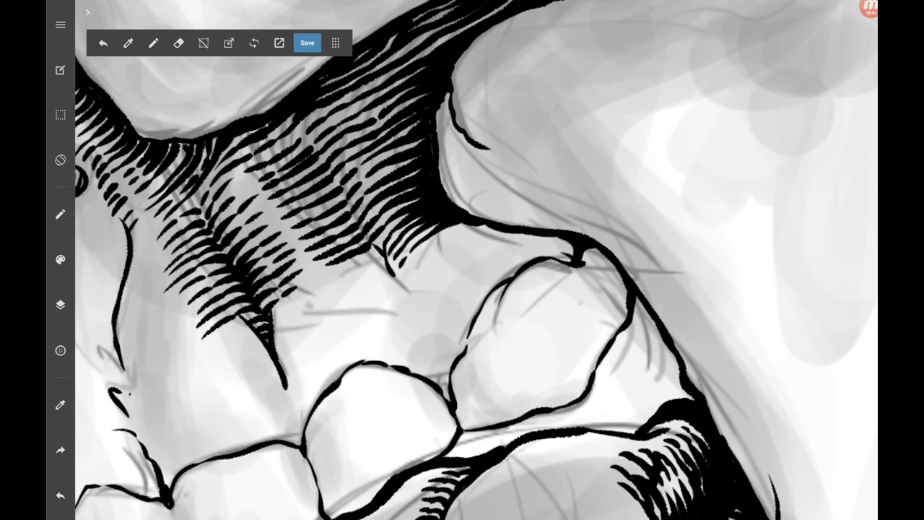
{"action": "left_click_drag", "start_coordinate": [400, 285], "coordinate": [449, 229]}
Extend the recess hatching lower, adding a column of hatch dashes below.
{"action": "left_click_drag", "start_coordinate": [447, 235], "coordinate": [469, 224]}
{"action": "left_click_drag", "start_coordinate": [408, 259], "coordinate": [450, 227]}
{"action": "left_click_drag", "start_coordinate": [413, 296], "coordinate": [420, 283]}
{"action": "mouse_move", "coordinate": [426, 275]}
{"action": "left_mouse_down"}
{"action": "mouse_move", "coordinate": [452, 238]}
{"action": "mouse_move", "coordinate": [479, 226]}
{"action": "mouse_move", "coordinate": [432, 297]}
{"action": "mouse_move", "coordinate": [436, 307]}
{"action": "left_mouse_up"}
{"action": "left_click_drag", "start_coordinate": [436, 300], "coordinate": [447, 317]}
{"action": "left_click_drag", "start_coordinate": [436, 315], "coordinate": [450, 401]}
Ink the rear molar's edge and hatch densely along its top edge.
{"action": "mouse_move", "coordinate": [482, 292]}
{"action": "left_mouse_down"}
{"action": "mouse_move", "coordinate": [517, 261]}
{"action": "mouse_move", "coordinate": [570, 240]}
{"action": "mouse_move", "coordinate": [574, 247]}
{"action": "mouse_move", "coordinate": [502, 260]}
{"action": "mouse_move", "coordinate": [537, 235]}
{"action": "left_mouse_up"}
{"action": "left_click_drag", "start_coordinate": [530, 245], "coordinate": [558, 236]}
{"action": "left_click_drag", "start_coordinate": [482, 266], "coordinate": [520, 237]}
{"action": "left_click_drag", "start_coordinate": [465, 288], "coordinate": [477, 274]}
{"action": "left_click_drag", "start_coordinate": [514, 244], "coordinate": [533, 233]}
{"action": "left_click_drag", "start_coordinate": [459, 283], "coordinate": [503, 238]}
{"action": "left_click_drag", "start_coordinate": [498, 244], "coordinate": [521, 234]}
{"action": "mouse_move", "coordinate": [456, 276]}
{"action": "left_mouse_down"}
{"action": "mouse_move", "coordinate": [506, 231]}
{"action": "mouse_move", "coordinate": [489, 230]}
{"action": "left_mouse_up"}
{"action": "left_click_drag", "start_coordinate": [484, 235], "coordinate": [495, 228]}
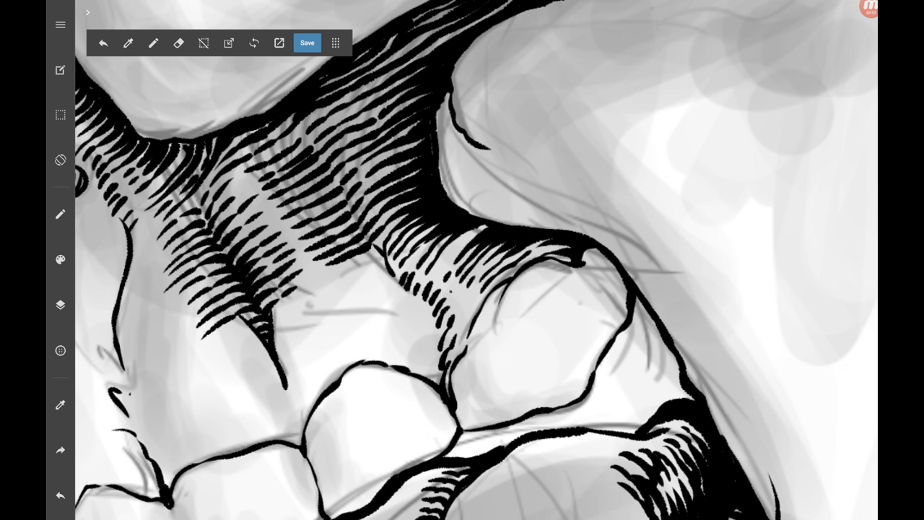
{"action": "left_click_drag", "start_coordinate": [436, 276], "coordinate": [449, 259]}
{"action": "left_click_drag", "start_coordinate": [450, 254], "coordinate": [459, 244]}
{"action": "left_click_drag", "start_coordinate": [455, 247], "coordinate": [488, 225]}
Darken the recess with small short hatch strokes.
{"action": "left_click_drag", "start_coordinate": [379, 250], "coordinate": [387, 230]}
{"action": "mouse_move", "coordinate": [371, 248]}
{"action": "left_mouse_down"}
{"action": "mouse_move", "coordinate": [406, 205]}
{"action": "mouse_move", "coordinate": [365, 191]}
{"action": "left_mouse_up"}
{"action": "left_click_drag", "start_coordinate": [348, 225], "coordinate": [360, 208]}
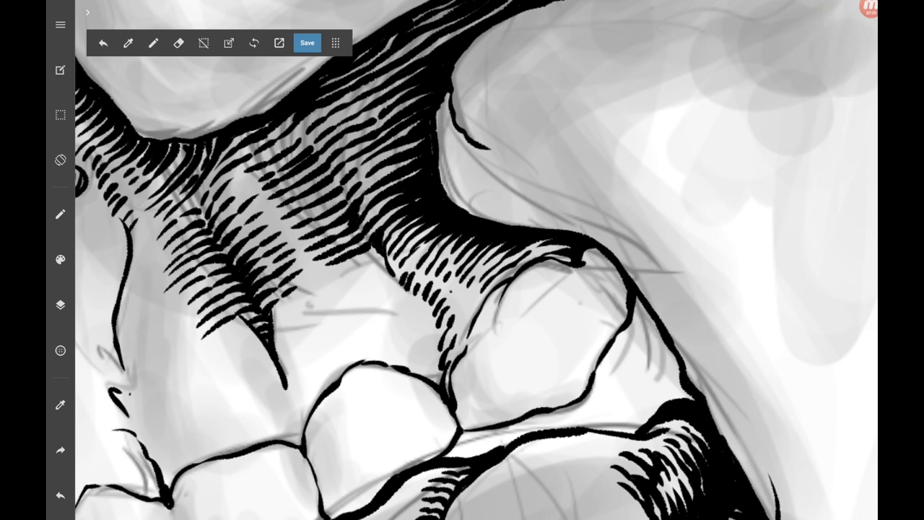
{"action": "left_click_drag", "start_coordinate": [361, 245], "coordinate": [370, 235]}
{"action": "mouse_move", "coordinate": [341, 215]}
{"action": "left_mouse_down"}
{"action": "mouse_move", "coordinate": [353, 196]}
{"action": "mouse_move", "coordinate": [341, 173]}
{"action": "mouse_move", "coordinate": [334, 182]}
{"action": "left_mouse_up"}
{"action": "left_click_drag", "start_coordinate": [320, 180], "coordinate": [333, 166]}
Fill gaps in the upper recess hatching, continuing toward the cheekbone.
{"action": "scroll", "coordinate": [476, 260], "scroll_direction": "up", "scroll_amount": 2}
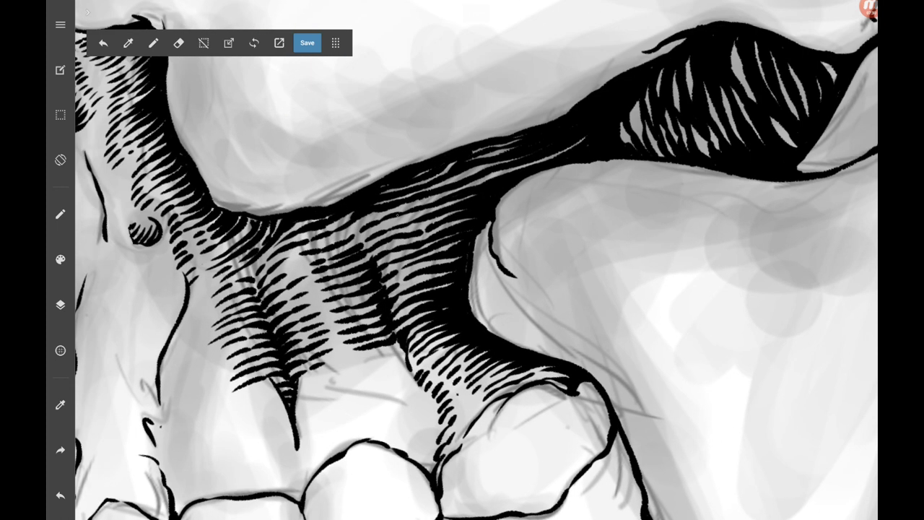
{"action": "left_click_drag", "start_coordinate": [362, 246], "coordinate": [377, 237]}
{"action": "left_click_drag", "start_coordinate": [406, 222], "coordinate": [444, 207]}
{"action": "left_click_drag", "start_coordinate": [349, 240], "coordinate": [376, 226]}
{"action": "left_click_drag", "start_coordinate": [422, 207], "coordinate": [442, 196]}
{"action": "left_click_drag", "start_coordinate": [456, 200], "coordinate": [477, 193]}
{"action": "left_click_drag", "start_coordinate": [413, 202], "coordinate": [528, 164]}
{"action": "left_click_drag", "start_coordinate": [549, 158], "coordinate": [586, 136]}
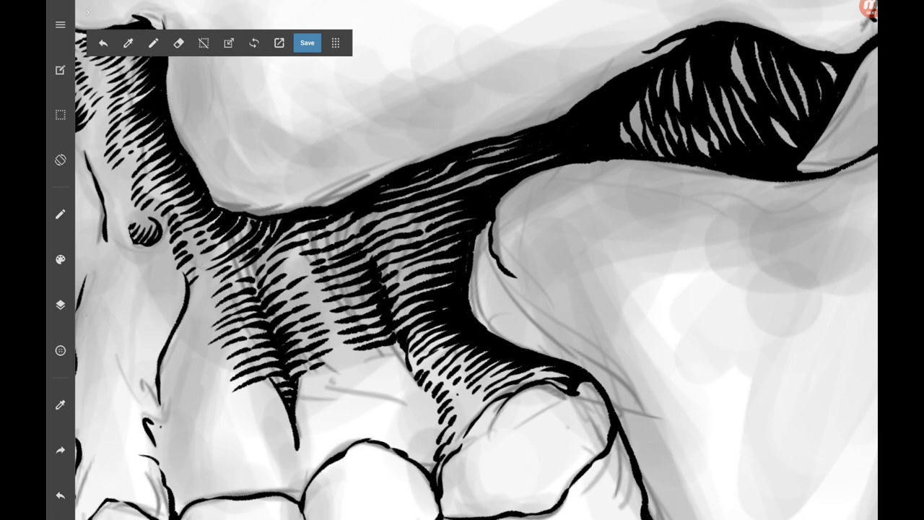
Zoom in on the rear molar, ink first strokes near its root, and undo a bad one.
{"action": "scroll", "coordinate": [477, 260], "scroll_direction": "up", "scroll_amount": 5}
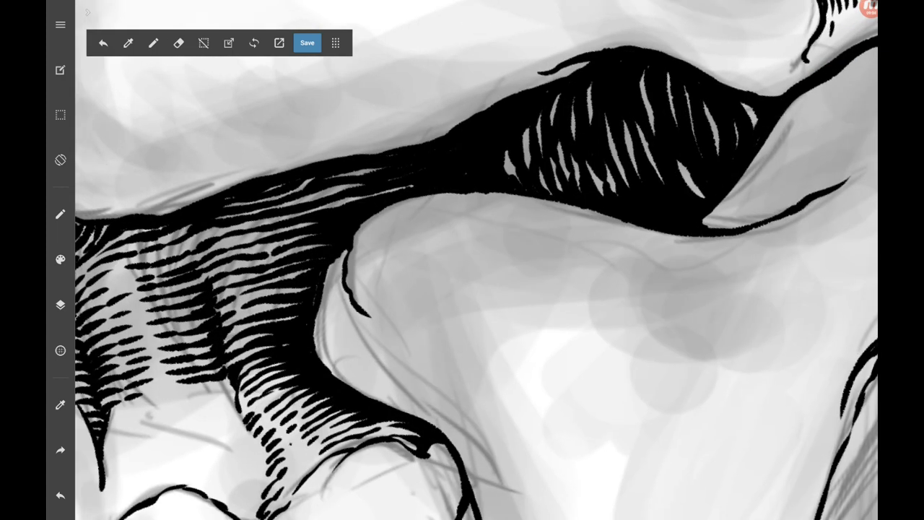
{"action": "scroll", "coordinate": [477, 260], "scroll_direction": "down", "scroll_amount": 3}
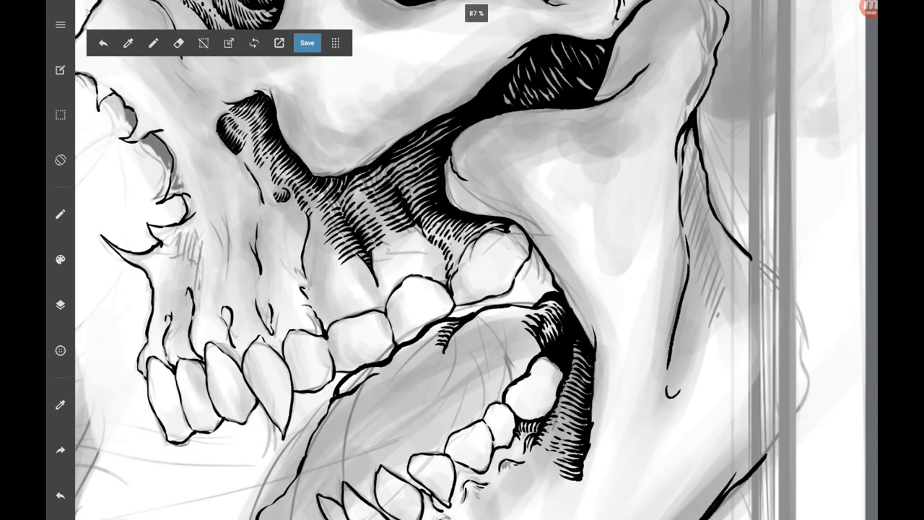
{"action": "scroll", "coordinate": [476, 260], "scroll_direction": "up", "scroll_amount": 3}
{"action": "mouse_move", "coordinate": [386, 203]}
{"action": "left_mouse_down"}
{"action": "mouse_move", "coordinate": [368, 251]}
{"action": "mouse_move", "coordinate": [408, 189]}
{"action": "mouse_move", "coordinate": [486, 173]}
{"action": "mouse_move", "coordinate": [517, 186]}
{"action": "left_mouse_up"}
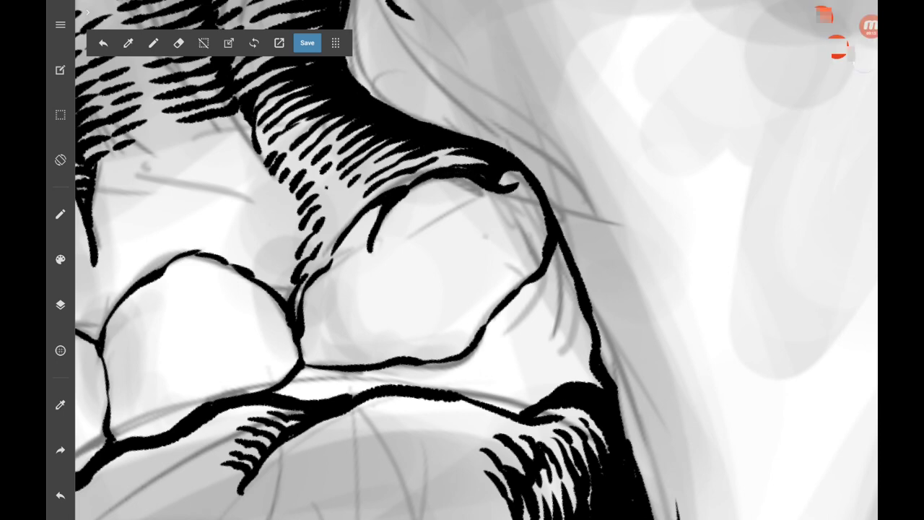
{"action": "left_click_drag", "start_coordinate": [364, 198], "coordinate": [335, 233]}
{"action": "left_click", "coordinate": [60, 495]}
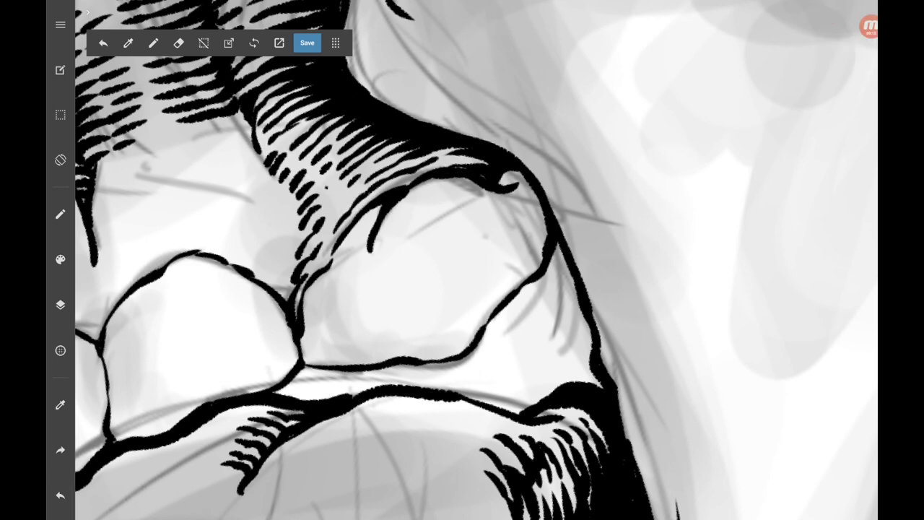
Hatch diagonally above the rear molar and thicken the hooked contour stroke.
{"action": "mouse_move", "coordinate": [368, 180]}
{"action": "left_mouse_down"}
{"action": "mouse_move", "coordinate": [339, 212]}
{"action": "mouse_move", "coordinate": [338, 201]}
{"action": "left_mouse_up"}
{"action": "left_click_drag", "start_coordinate": [418, 143], "coordinate": [324, 189]}
{"action": "left_click_drag", "start_coordinate": [355, 157], "coordinate": [315, 179]}
{"action": "mouse_move", "coordinate": [362, 130]}
{"action": "left_mouse_down"}
{"action": "mouse_move", "coordinate": [325, 165]}
{"action": "mouse_move", "coordinate": [323, 138]}
{"action": "left_mouse_up"}
{"action": "left_click_drag", "start_coordinate": [393, 148], "coordinate": [362, 171]}
{"action": "mouse_move", "coordinate": [410, 140]}
{"action": "left_mouse_down"}
{"action": "mouse_move", "coordinate": [389, 148]}
{"action": "mouse_move", "coordinate": [375, 172]}
{"action": "left_mouse_up"}
{"action": "mouse_move", "coordinate": [413, 150]}
{"action": "left_mouse_down"}
{"action": "mouse_move", "coordinate": [396, 158]}
{"action": "mouse_move", "coordinate": [410, 168]}
{"action": "left_mouse_up"}
{"action": "mouse_move", "coordinate": [469, 146]}
{"action": "left_mouse_down"}
{"action": "mouse_move", "coordinate": [442, 156]}
{"action": "mouse_move", "coordinate": [452, 169]}
{"action": "left_mouse_up"}
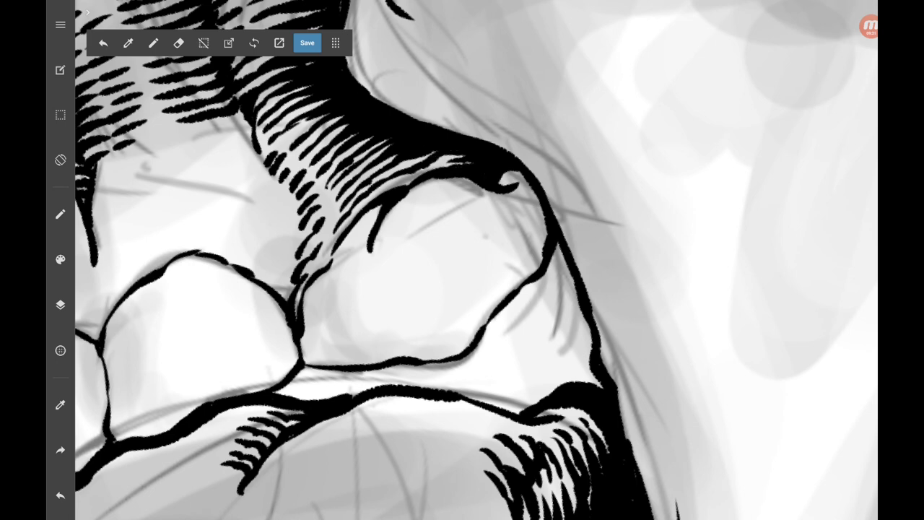
{"action": "left_click_drag", "start_coordinate": [503, 180], "coordinate": [531, 199]}
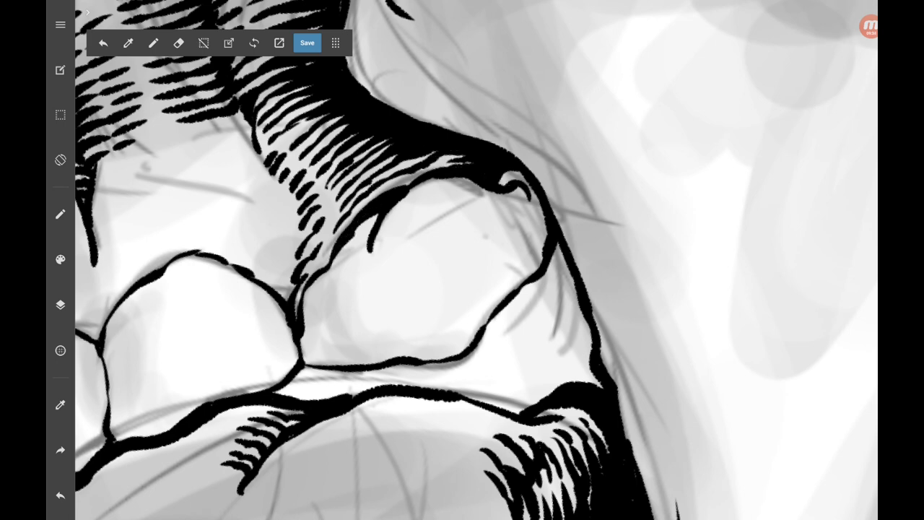
Add hooked strokes and diagonal hatching on the molar root's left side.
{"action": "left_click", "coordinate": [869, 27]}
{"action": "mouse_move", "coordinate": [379, 203]}
{"action": "left_mouse_down"}
{"action": "mouse_move", "coordinate": [338, 245]}
{"action": "mouse_move", "coordinate": [353, 241]}
{"action": "left_mouse_up"}
{"action": "left_click_drag", "start_coordinate": [358, 234], "coordinate": [338, 261]}
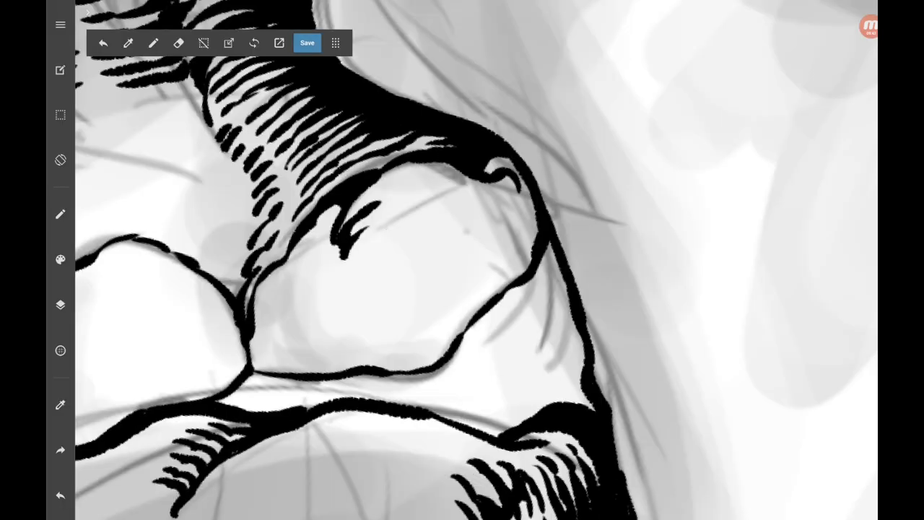
{"action": "left_click_drag", "start_coordinate": [387, 226], "coordinate": [360, 248]}
{"action": "mouse_move", "coordinate": [366, 239]}
{"action": "left_mouse_down"}
{"action": "mouse_move", "coordinate": [338, 269]}
{"action": "mouse_move", "coordinate": [361, 260]}
{"action": "left_mouse_up"}
{"action": "left_click_drag", "start_coordinate": [365, 254], "coordinate": [335, 285]}
Hatch along and inside the root's right contour.
{"action": "left_click_drag", "start_coordinate": [506, 267], "coordinate": [476, 289]}
{"action": "mouse_move", "coordinate": [537, 233]}
{"action": "left_mouse_down"}
{"action": "mouse_move", "coordinate": [504, 270]}
{"action": "mouse_move", "coordinate": [483, 270]}
{"action": "left_mouse_up"}
{"action": "left_click_drag", "start_coordinate": [537, 206], "coordinate": [516, 242]}
{"action": "left_click_drag", "start_coordinate": [509, 231], "coordinate": [489, 247]}
{"action": "mouse_move", "coordinate": [535, 192]}
{"action": "left_mouse_down"}
{"action": "mouse_move", "coordinate": [504, 235]}
{"action": "mouse_move", "coordinate": [488, 232]}
{"action": "left_mouse_up"}
{"action": "left_click_drag", "start_coordinate": [529, 183], "coordinate": [483, 218]}
{"action": "left_click_drag", "start_coordinate": [515, 175], "coordinate": [501, 202]}
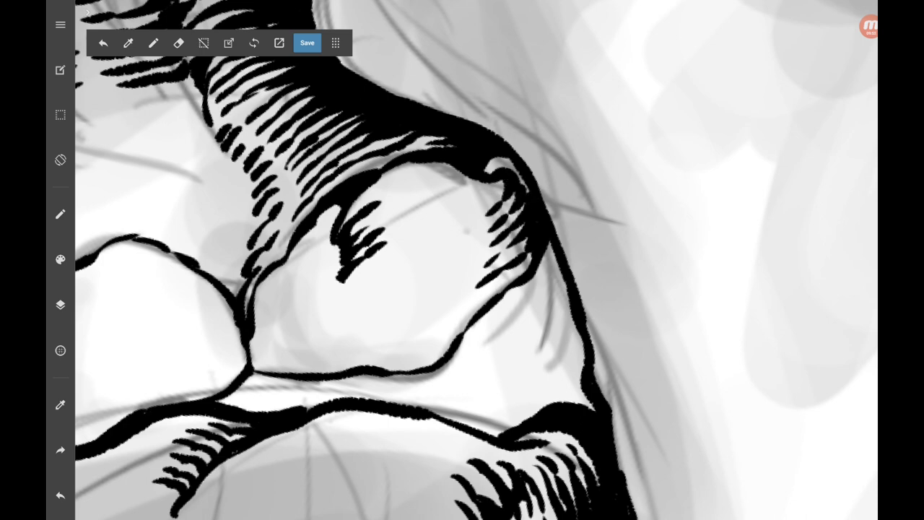
Lay parallel hatching across the top of the rounded root.
{"action": "left_click_drag", "start_coordinate": [477, 208], "coordinate": [459, 221]}
{"action": "mouse_move", "coordinate": [501, 182]}
{"action": "left_mouse_down"}
{"action": "mouse_move", "coordinate": [472, 213]}
{"action": "mouse_move", "coordinate": [438, 221]}
{"action": "left_mouse_up"}
{"action": "left_click_drag", "start_coordinate": [493, 183], "coordinate": [422, 221]}
{"action": "left_click_drag", "start_coordinate": [482, 180], "coordinate": [414, 215]}
{"action": "mouse_move", "coordinate": [472, 174]}
{"action": "left_mouse_down"}
{"action": "mouse_move", "coordinate": [450, 193]}
{"action": "mouse_move", "coordinate": [404, 206]}
{"action": "left_mouse_up"}
{"action": "mouse_move", "coordinate": [461, 167]}
{"action": "left_mouse_down"}
{"action": "mouse_move", "coordinate": [433, 189]}
{"action": "mouse_move", "coordinate": [391, 202]}
{"action": "left_mouse_up"}
{"action": "mouse_move", "coordinate": [453, 162]}
{"action": "left_mouse_down"}
{"action": "mouse_move", "coordinate": [382, 196]}
{"action": "mouse_move", "coordinate": [399, 183]}
{"action": "left_mouse_up"}
{"action": "left_click_drag", "start_coordinate": [433, 288], "coordinate": [462, 249]}
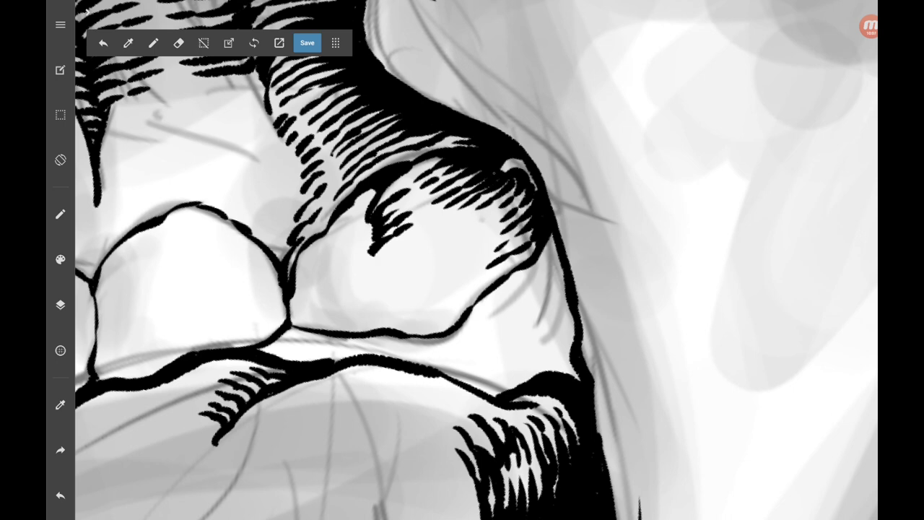
Extend the root hatching lower, below the earlier strokes.
{"action": "scroll", "coordinate": [462, 260], "scroll_direction": "up", "scroll_amount": 3}
{"action": "scroll", "coordinate": [462, 260], "scroll_direction": "up", "scroll_amount": 2}
{"action": "left_click_drag", "start_coordinate": [443, 202], "coordinate": [391, 263]}
{"action": "left_click_drag", "start_coordinate": [452, 211], "coordinate": [396, 276]}
{"action": "mouse_move", "coordinate": [463, 218]}
{"action": "left_mouse_down"}
{"action": "mouse_move", "coordinate": [409, 275]}
{"action": "mouse_move", "coordinate": [433, 289]}
{"action": "left_mouse_up"}
{"action": "left_click_drag", "start_coordinate": [452, 271], "coordinate": [429, 298]}
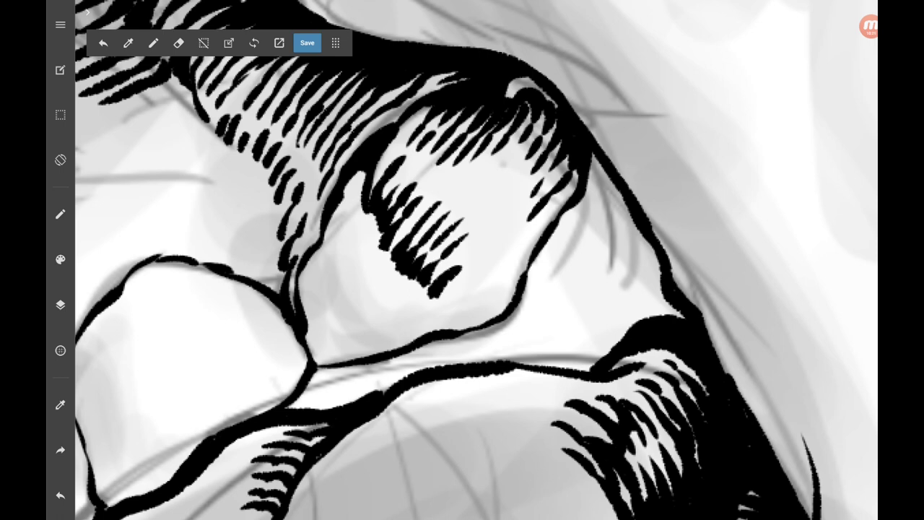
Hatch the root's lower-left and lower edges.
{"action": "mouse_move", "coordinate": [337, 251]}
{"action": "left_mouse_down"}
{"action": "mouse_move", "coordinate": [299, 305]}
{"action": "mouse_move", "coordinate": [309, 296]}
{"action": "left_mouse_up"}
{"action": "left_click_drag", "start_coordinate": [315, 290], "coordinate": [303, 317]}
{"action": "left_click_drag", "start_coordinate": [358, 267], "coordinate": [336, 284]}
{"action": "left_click_drag", "start_coordinate": [332, 289], "coordinate": [306, 336]}
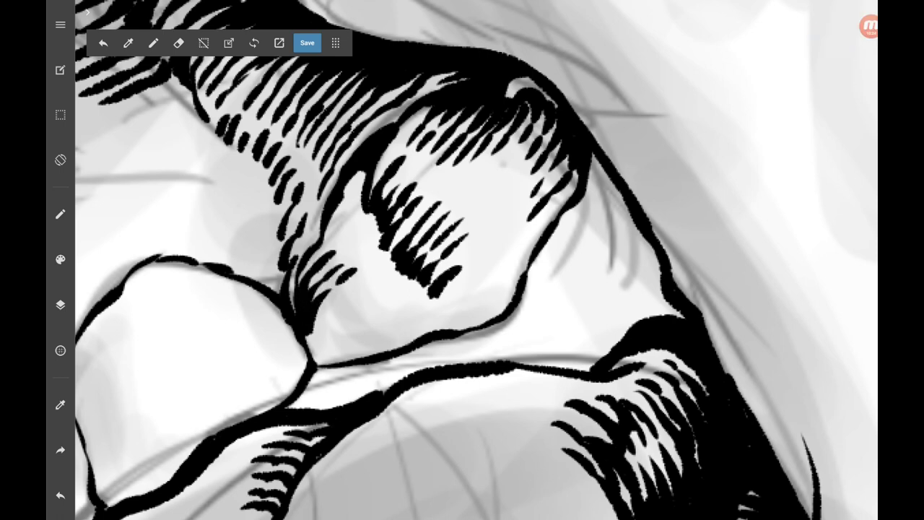
{"action": "mouse_move", "coordinate": [360, 283]}
{"action": "left_mouse_down"}
{"action": "mouse_move", "coordinate": [317, 322]}
{"action": "mouse_move", "coordinate": [306, 351]}
{"action": "left_mouse_up"}
{"action": "left_click_drag", "start_coordinate": [350, 309], "coordinate": [315, 343]}
{"action": "mouse_move", "coordinate": [372, 290]}
{"action": "left_mouse_down"}
{"action": "mouse_move", "coordinate": [359, 304]}
{"action": "mouse_move", "coordinate": [364, 319]}
{"action": "left_mouse_up"}
{"action": "left_click_drag", "start_coordinate": [353, 323], "coordinate": [315, 366]}
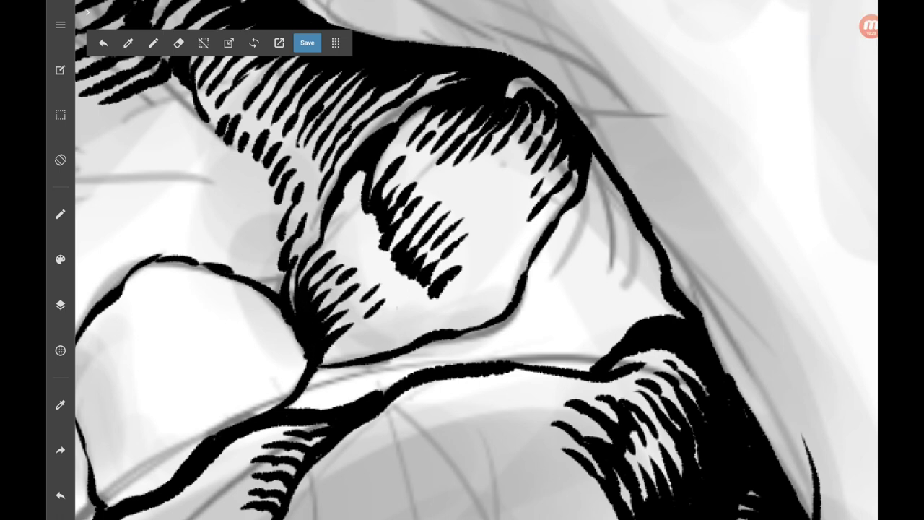
Carry the lower-edge hatching toward the molar crown.
{"action": "left_click_drag", "start_coordinate": [398, 307], "coordinate": [373, 330]}
{"action": "left_click_drag", "start_coordinate": [363, 333], "coordinate": [322, 365]}
{"action": "left_click_drag", "start_coordinate": [413, 316], "coordinate": [399, 330]}
{"action": "left_click_drag", "start_coordinate": [405, 320], "coordinate": [368, 344]}
{"action": "left_click_drag", "start_coordinate": [375, 343], "coordinate": [337, 369]}
Hatch the root's inner shading and fill gaps in the hatching.
{"action": "left_click_drag", "start_coordinate": [361, 211], "coordinate": [342, 232]}
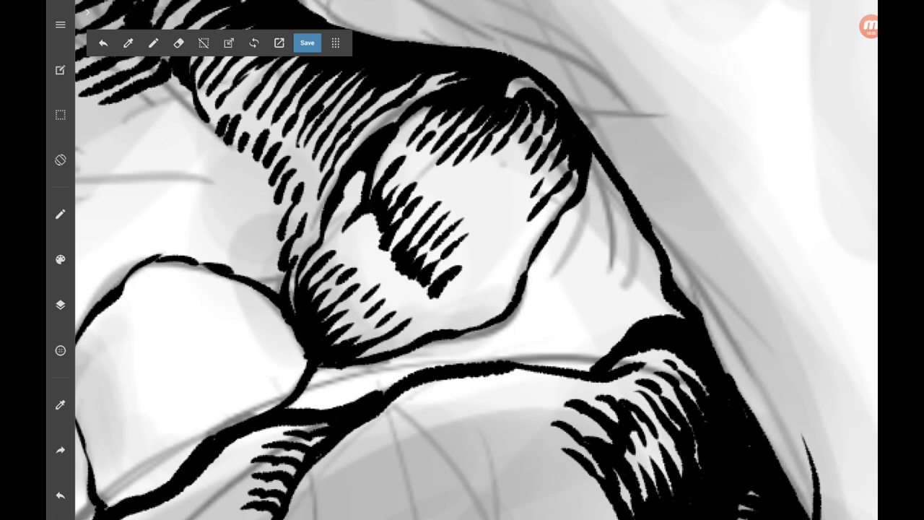
{"action": "left_click_drag", "start_coordinate": [365, 180], "coordinate": [338, 218]}
{"action": "left_click_drag", "start_coordinate": [367, 172], "coordinate": [351, 187]}
{"action": "mouse_move", "coordinate": [365, 225]}
{"action": "left_mouse_down"}
{"action": "mouse_move", "coordinate": [347, 247]}
{"action": "mouse_move", "coordinate": [362, 229]}
{"action": "left_mouse_up"}
{"action": "mouse_move", "coordinate": [384, 226]}
{"action": "left_mouse_down"}
{"action": "mouse_move", "coordinate": [353, 255]}
{"action": "mouse_move", "coordinate": [356, 264]}
{"action": "left_mouse_up"}
{"action": "mouse_move", "coordinate": [392, 242]}
{"action": "left_mouse_down"}
{"action": "mouse_move", "coordinate": [370, 268]}
{"action": "mouse_move", "coordinate": [379, 261]}
{"action": "left_mouse_up"}
{"action": "left_click_drag", "start_coordinate": [396, 257], "coordinate": [377, 275]}
{"action": "mouse_move", "coordinate": [484, 259]}
{"action": "left_mouse_down"}
{"action": "mouse_move", "coordinate": [446, 302]}
{"action": "mouse_move", "coordinate": [474, 292]}
{"action": "left_mouse_up"}
{"action": "mouse_move", "coordinate": [466, 299]}
{"action": "left_mouse_down"}
{"action": "mouse_move", "coordinate": [448, 318]}
{"action": "mouse_move", "coordinate": [455, 324]}
{"action": "left_mouse_up"}
{"action": "mouse_move", "coordinate": [465, 316]}
{"action": "left_mouse_down"}
{"action": "mouse_move", "coordinate": [429, 331]}
{"action": "mouse_move", "coordinate": [459, 364]}
{"action": "left_mouse_up"}
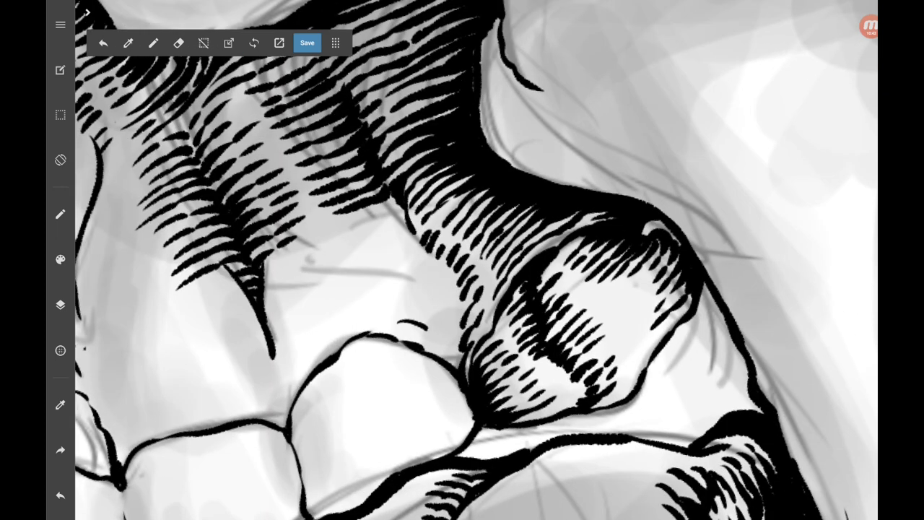
Add layers of curved hatching just above the teeth.
{"action": "mouse_move", "coordinate": [404, 309]}
{"action": "left_mouse_down"}
{"action": "mouse_move", "coordinate": [425, 313]}
{"action": "mouse_move", "coordinate": [460, 351]}
{"action": "mouse_move", "coordinate": [417, 316]}
{"action": "left_mouse_up"}
{"action": "left_click_drag", "start_coordinate": [419, 302], "coordinate": [461, 331]}
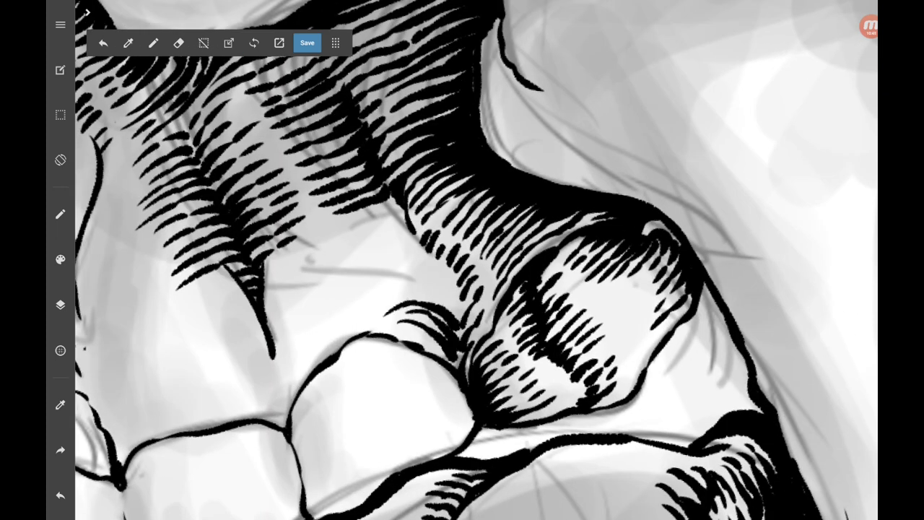
{"action": "left_click_drag", "start_coordinate": [385, 293], "coordinate": [406, 303]}
{"action": "left_click_drag", "start_coordinate": [405, 290], "coordinate": [460, 313]}
{"action": "mouse_move", "coordinate": [379, 280]}
{"action": "left_mouse_down"}
{"action": "mouse_move", "coordinate": [441, 297]}
{"action": "mouse_move", "coordinate": [392, 294]}
{"action": "mouse_move", "coordinate": [455, 286]}
{"action": "left_mouse_up"}
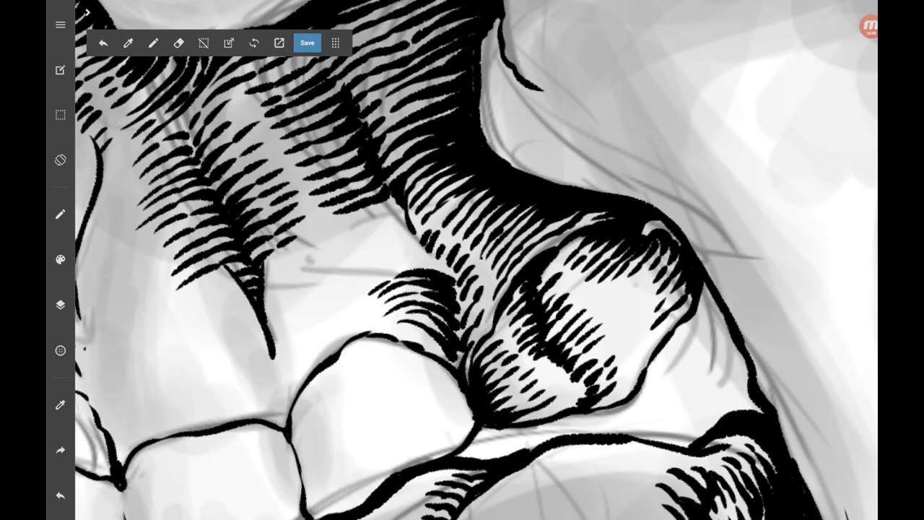
{"action": "left_click_drag", "start_coordinate": [365, 266], "coordinate": [400, 284]}
{"action": "left_click_drag", "start_coordinate": [400, 261], "coordinate": [449, 275]}
{"action": "left_click_drag", "start_coordinate": [356, 267], "coordinate": [374, 280]}
{"action": "left_click_drag", "start_coordinate": [371, 249], "coordinate": [438, 270]}
{"action": "mouse_move", "coordinate": [344, 276]}
{"action": "left_mouse_down"}
{"action": "mouse_move", "coordinate": [416, 244]}
{"action": "mouse_move", "coordinate": [374, 242]}
{"action": "mouse_move", "coordinate": [422, 231]}
{"action": "left_mouse_up"}
Continue hatching higher up the root and into the recess.
{"action": "mouse_move", "coordinate": [320, 259]}
{"action": "left_mouse_down"}
{"action": "mouse_move", "coordinate": [407, 218]}
{"action": "mouse_move", "coordinate": [367, 217]}
{"action": "left_mouse_up"}
{"action": "left_click_drag", "start_coordinate": [361, 223], "coordinate": [406, 207]}
{"action": "left_click_drag", "start_coordinate": [313, 235], "coordinate": [345, 215]}
{"action": "left_click_drag", "start_coordinate": [342, 220], "coordinate": [398, 197]}
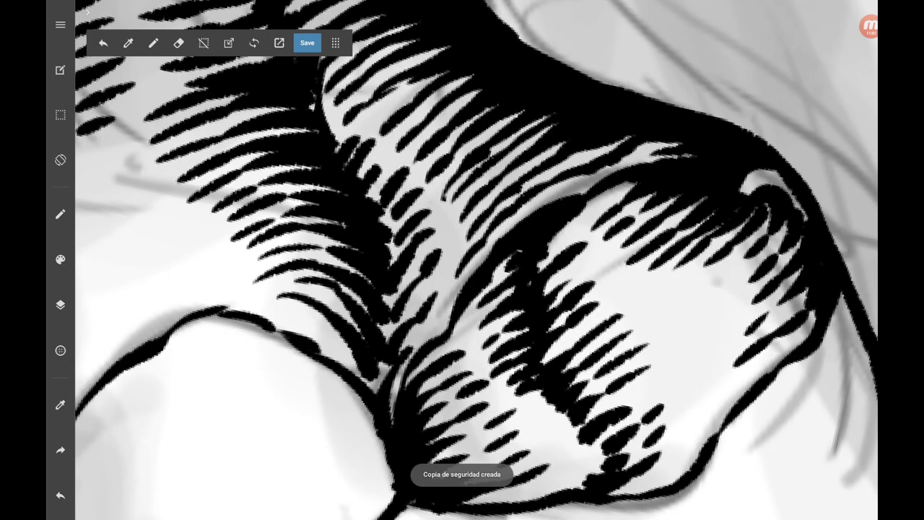
{"action": "mouse_move", "coordinate": [387, 273]}
{"action": "left_mouse_down"}
{"action": "mouse_move", "coordinate": [406, 238]}
{"action": "mouse_move", "coordinate": [403, 213]}
{"action": "mouse_move", "coordinate": [449, 153]}
{"action": "left_mouse_up"}
Fill the root column and area near the molar's top with short hatch strokes.
{"action": "mouse_move", "coordinate": [347, 277]}
{"action": "left_mouse_down"}
{"action": "mouse_move", "coordinate": [367, 252]}
{"action": "mouse_move", "coordinate": [460, 201]}
{"action": "left_mouse_up"}
{"action": "left_click_drag", "start_coordinate": [344, 258], "coordinate": [351, 239]}
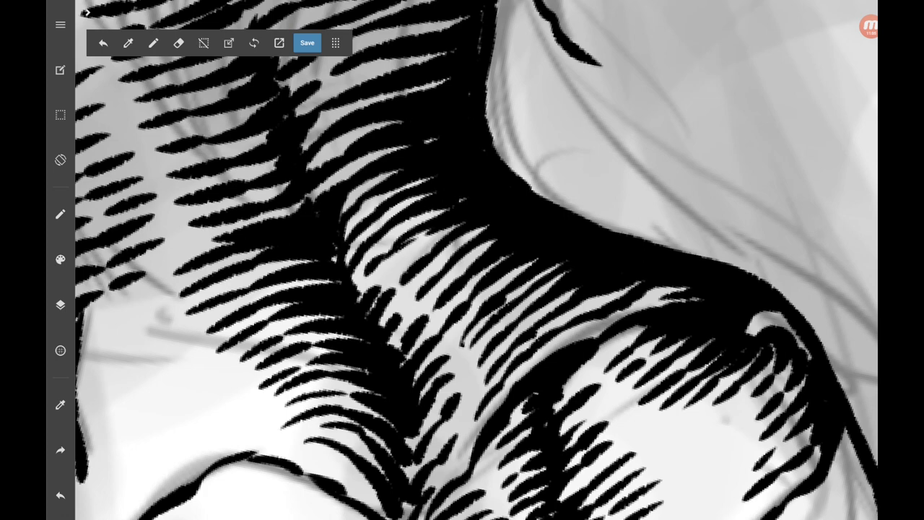
{"action": "left_click_drag", "start_coordinate": [383, 202], "coordinate": [421, 181]}
{"action": "left_click_drag", "start_coordinate": [419, 198], "coordinate": [436, 178]}
{"action": "left_click_drag", "start_coordinate": [371, 188], "coordinate": [393, 175]}
{"action": "left_click_drag", "start_coordinate": [362, 205], "coordinate": [376, 196]}
{"action": "left_click_drag", "start_coordinate": [524, 298], "coordinate": [563, 259]}
{"action": "left_click_drag", "start_coordinate": [530, 275], "coordinate": [569, 252]}
{"action": "left_click_drag", "start_coordinate": [503, 299], "coordinate": [534, 272]}
{"action": "left_click_drag", "start_coordinate": [494, 319], "coordinate": [511, 296]}
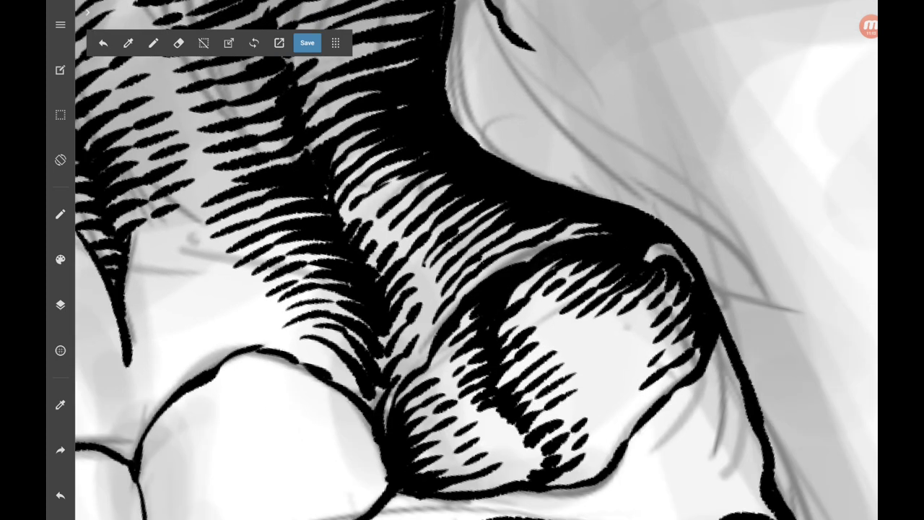
{"action": "left_click_drag", "start_coordinate": [585, 230], "coordinate": [611, 235]}
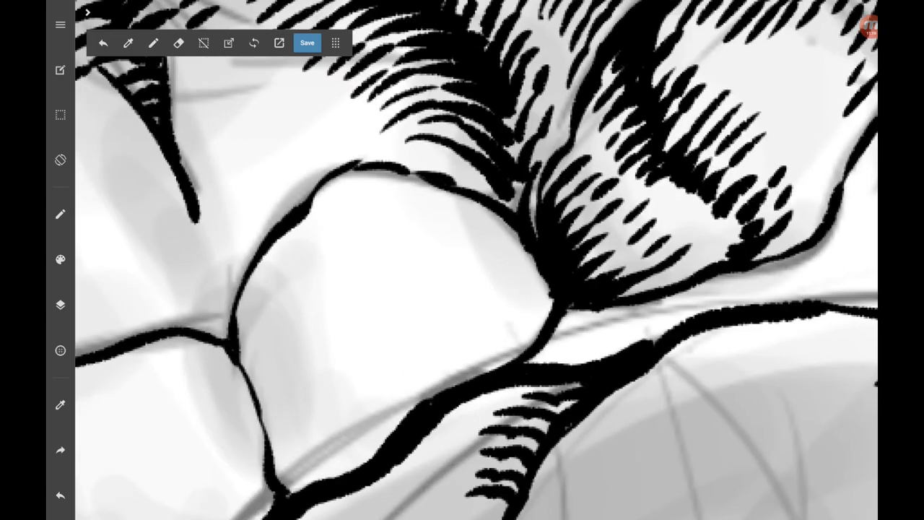
Ink the tooth's top edge and lay diagonal hatching above the tooth tip.
{"action": "mouse_move", "coordinate": [339, 173]}
{"action": "left_mouse_down"}
{"action": "mouse_move", "coordinate": [426, 175]}
{"action": "mouse_move", "coordinate": [517, 211]}
{"action": "mouse_move", "coordinate": [531, 205]}
{"action": "left_mouse_up"}
{"action": "left_click_drag", "start_coordinate": [389, 108], "coordinate": [341, 148]}
{"action": "left_click_drag", "start_coordinate": [346, 146], "coordinate": [338, 169]}
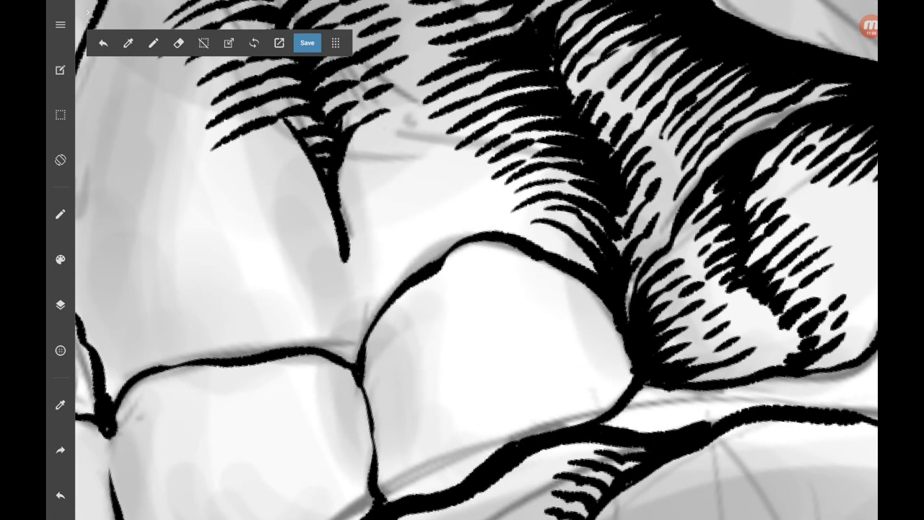
{"action": "mouse_move", "coordinate": [387, 123]}
{"action": "left_mouse_down"}
{"action": "mouse_move", "coordinate": [340, 184]}
{"action": "mouse_move", "coordinate": [374, 151]}
{"action": "mouse_move", "coordinate": [342, 202]}
{"action": "left_mouse_up"}
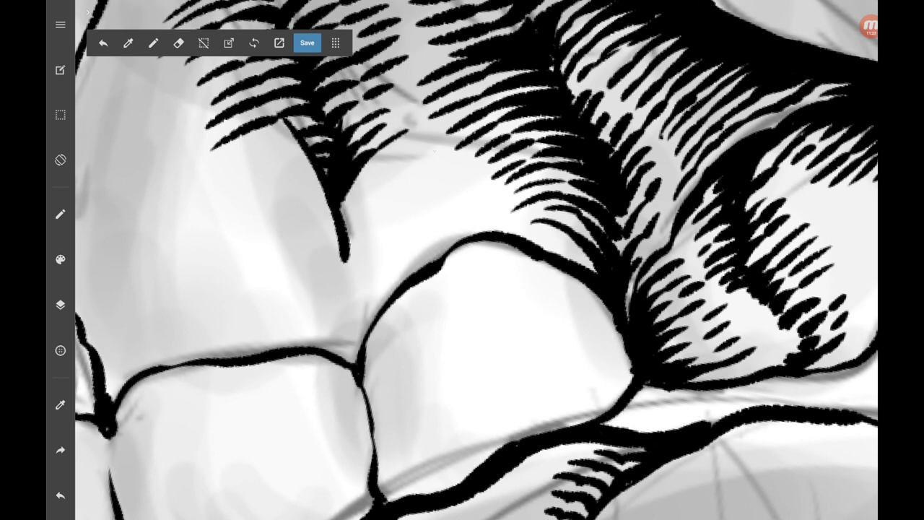
{"action": "left_click_drag", "start_coordinate": [408, 148], "coordinate": [342, 215]}
{"action": "mouse_move", "coordinate": [406, 175]}
{"action": "left_mouse_down"}
{"action": "mouse_move", "coordinate": [348, 216]}
{"action": "mouse_move", "coordinate": [344, 234]}
{"action": "left_mouse_up"}
{"action": "left_click", "coordinate": [423, 166]}
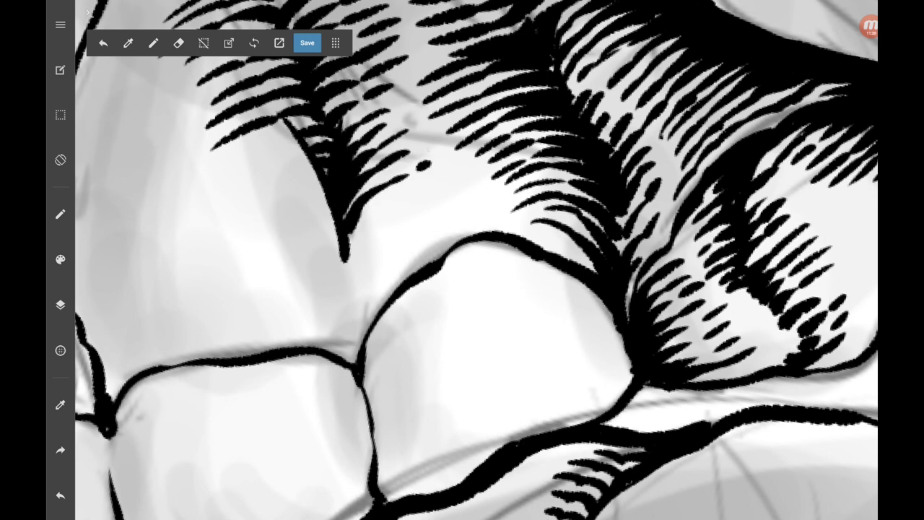
{"action": "mouse_move", "coordinate": [408, 190]}
{"action": "left_mouse_down"}
{"action": "mouse_move", "coordinate": [367, 224]}
{"action": "mouse_move", "coordinate": [347, 260]}
{"action": "left_mouse_up"}
Extend the hatching and dashes above the tooth, adding a few dashes nearby.
{"action": "mouse_move", "coordinate": [415, 208]}
{"action": "left_mouse_down"}
{"action": "mouse_move", "coordinate": [348, 283]}
{"action": "mouse_move", "coordinate": [413, 227]}
{"action": "left_mouse_up"}
{"action": "left_click_drag", "start_coordinate": [404, 231], "coordinate": [360, 283]}
{"action": "left_click_drag", "start_coordinate": [396, 256], "coordinate": [361, 291]}
{"action": "left_click_drag", "start_coordinate": [430, 236], "coordinate": [406, 251]}
{"action": "left_click_drag", "start_coordinate": [373, 288], "coordinate": [350, 329]}
{"action": "mouse_move", "coordinate": [414, 265]}
{"action": "left_mouse_down"}
{"action": "mouse_move", "coordinate": [377, 295]}
{"action": "mouse_move", "coordinate": [348, 360]}
{"action": "left_mouse_up"}
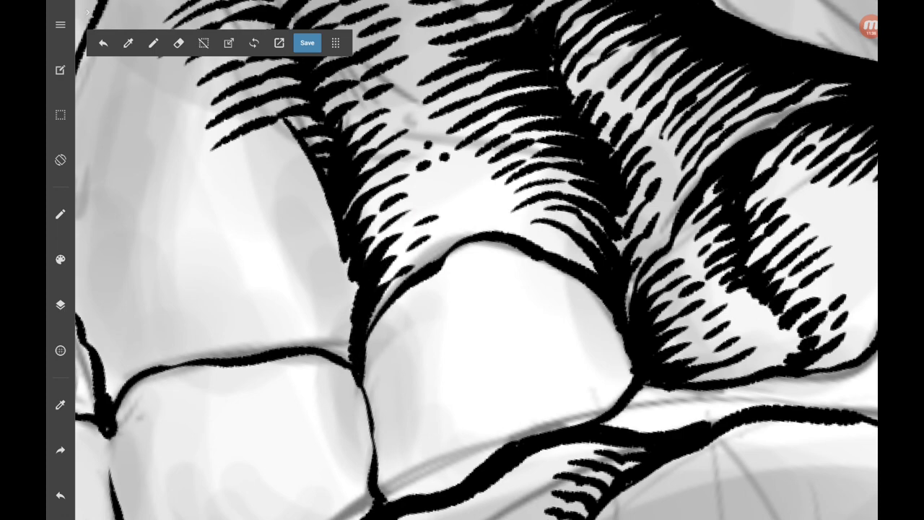
{"action": "left_click_drag", "start_coordinate": [499, 215], "coordinate": [467, 228]}
{"action": "left_click_drag", "start_coordinate": [536, 223], "coordinate": [510, 237]}
{"action": "left_click_drag", "start_coordinate": [585, 226], "coordinate": [529, 259]}
{"action": "left_click_drag", "start_coordinate": [600, 251], "coordinate": [574, 274]}
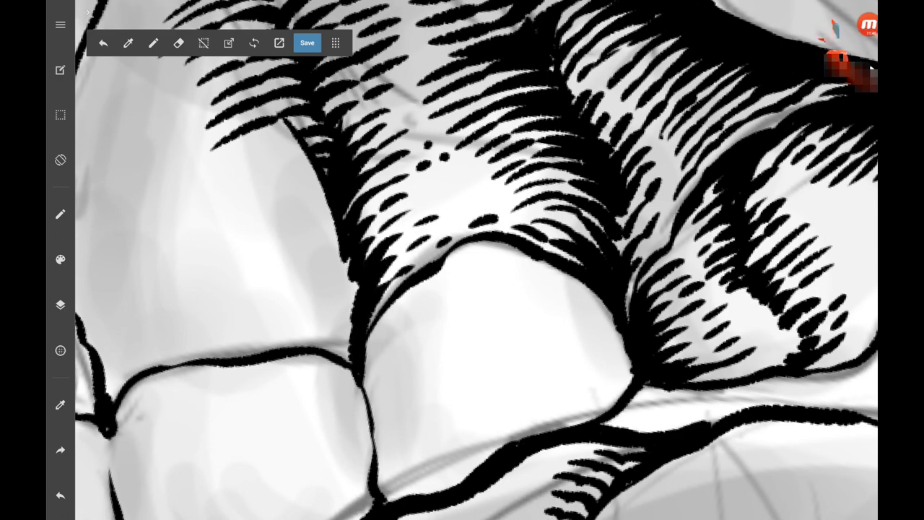
Build dense dark hatching along the tooth's upper-left edge.
{"action": "scroll", "coordinate": [477, 259], "scroll_direction": "down", "scroll_amount": 3}
{"action": "scroll", "coordinate": [477, 260], "scroll_direction": "down", "scroll_amount": 2}
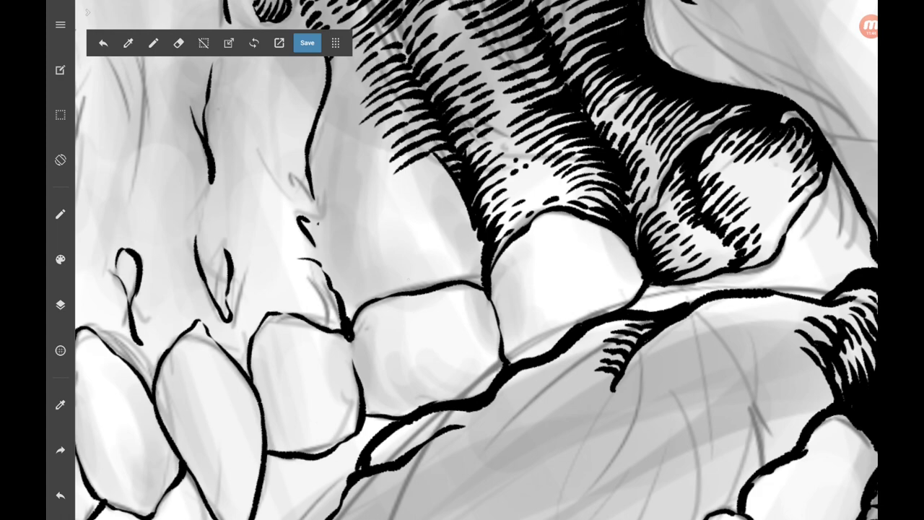
{"action": "mouse_move", "coordinate": [482, 270]}
{"action": "left_mouse_down"}
{"action": "mouse_move", "coordinate": [403, 280]}
{"action": "mouse_move", "coordinate": [435, 270]}
{"action": "mouse_move", "coordinate": [438, 317]}
{"action": "left_mouse_up"}
{"action": "scroll", "coordinate": [476, 260], "scroll_direction": "up", "scroll_amount": 3}
{"action": "mouse_move", "coordinate": [496, 273]}
{"action": "left_mouse_down"}
{"action": "mouse_move", "coordinate": [437, 306]}
{"action": "mouse_move", "coordinate": [458, 283]}
{"action": "mouse_move", "coordinate": [430, 305]}
{"action": "left_mouse_up"}
{"action": "left_click_drag", "start_coordinate": [486, 254], "coordinate": [423, 303]}
{"action": "left_click_drag", "start_coordinate": [440, 267], "coordinate": [413, 301]}
{"action": "left_click_drag", "start_coordinate": [474, 244], "coordinate": [411, 287]}
{"action": "left_click_drag", "start_coordinate": [447, 237], "coordinate": [413, 273]}
{"action": "left_click_drag", "start_coordinate": [462, 230], "coordinate": [419, 252]}
{"action": "left_click_drag", "start_coordinate": [416, 254], "coordinate": [401, 277]}
{"action": "mouse_move", "coordinate": [442, 218]}
{"action": "left_mouse_down"}
{"action": "mouse_move", "coordinate": [387, 270]}
{"action": "mouse_move", "coordinate": [415, 225]}
{"action": "left_mouse_up"}
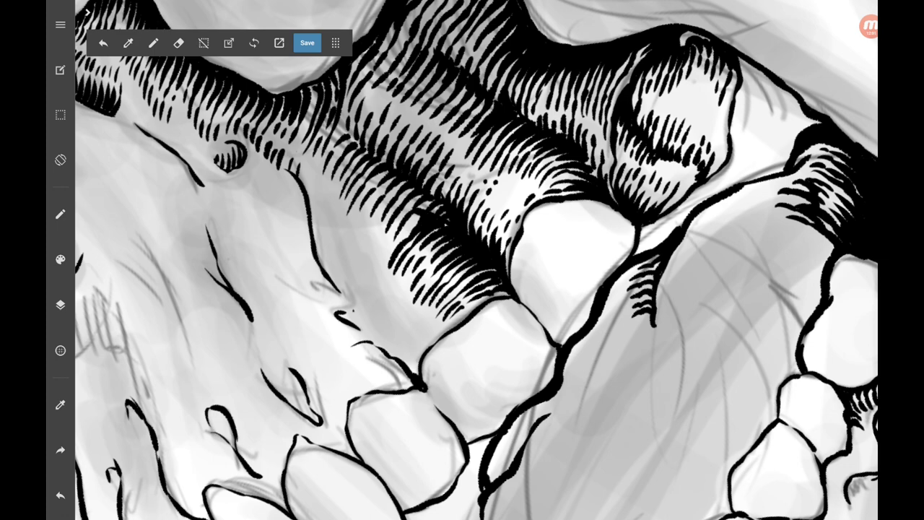
Ink the tooth's left edge with short strokes, adding marks at root and gum line.
{"action": "scroll", "coordinate": [477, 260], "scroll_direction": "down", "scroll_amount": 2}
{"action": "left_click_drag", "start_coordinate": [434, 276], "coordinate": [416, 313]}
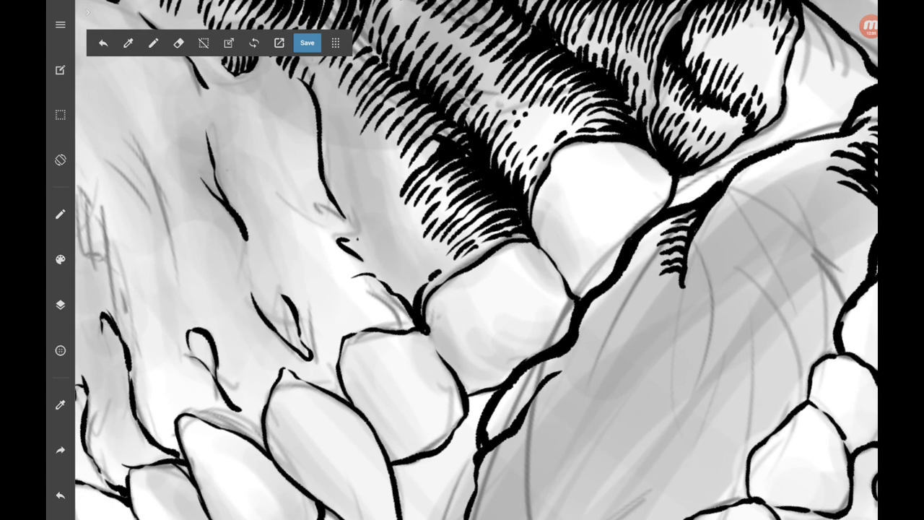
{"action": "left_click_drag", "start_coordinate": [421, 275], "coordinate": [412, 302]}
{"action": "mouse_move", "coordinate": [414, 289]}
{"action": "left_mouse_down"}
{"action": "mouse_move", "coordinate": [412, 306]}
{"action": "mouse_move", "coordinate": [426, 314]}
{"action": "left_mouse_up"}
{"action": "scroll", "coordinate": [476, 260], "scroll_direction": "up", "scroll_amount": 2}
{"action": "scroll", "coordinate": [476, 260], "scroll_direction": "up", "scroll_amount": 2}
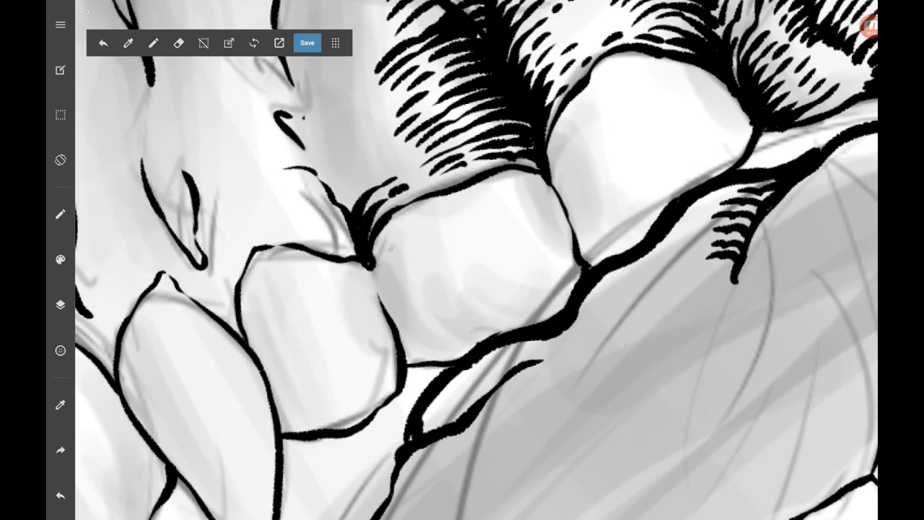
{"action": "left_click_drag", "start_coordinate": [364, 267], "coordinate": [399, 331]}
{"action": "mouse_move", "coordinate": [595, 267]}
{"action": "left_mouse_down"}
{"action": "mouse_move", "coordinate": [543, 178]}
{"action": "mouse_move", "coordinate": [475, 152]}
{"action": "left_mouse_up"}
{"action": "scroll", "coordinate": [476, 260], "scroll_direction": "down", "scroll_amount": 2}
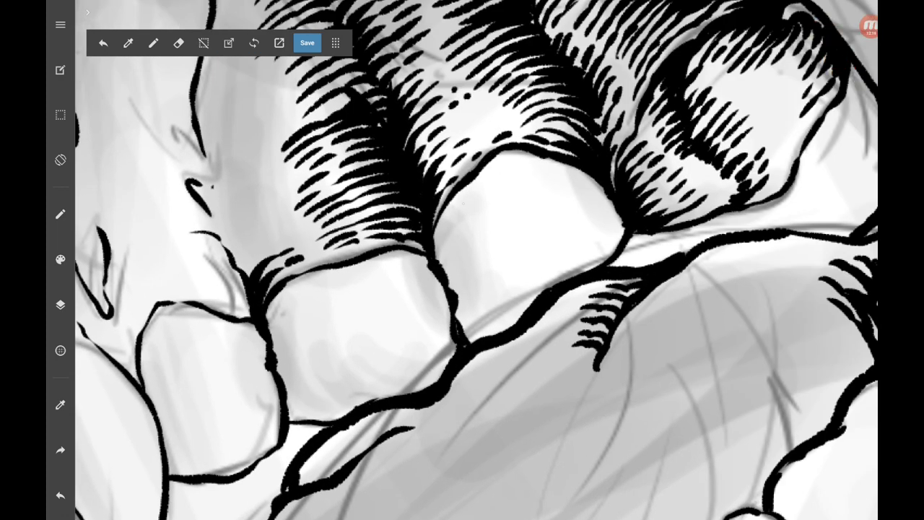
{"action": "left_click_drag", "start_coordinate": [443, 194], "coordinate": [433, 232]}
Thicken the tooth's top edge with ink dashes.
{"action": "scroll", "coordinate": [476, 260], "scroll_direction": "right", "scroll_amount": 3}
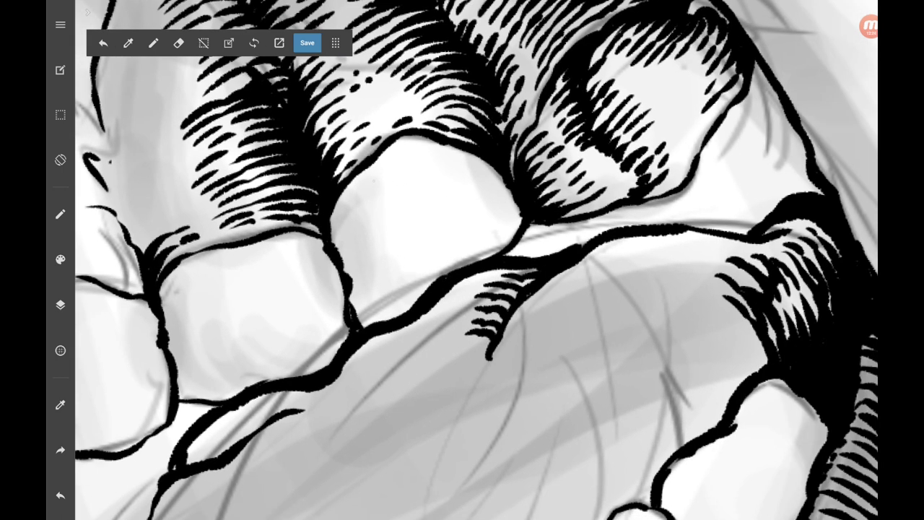
{"action": "left_click_drag", "start_coordinate": [365, 184], "coordinate": [413, 145]}
{"action": "mouse_move", "coordinate": [412, 152]}
{"action": "left_mouse_down"}
{"action": "mouse_move", "coordinate": [451, 143]}
{"action": "mouse_move", "coordinate": [481, 157]}
{"action": "left_mouse_up"}
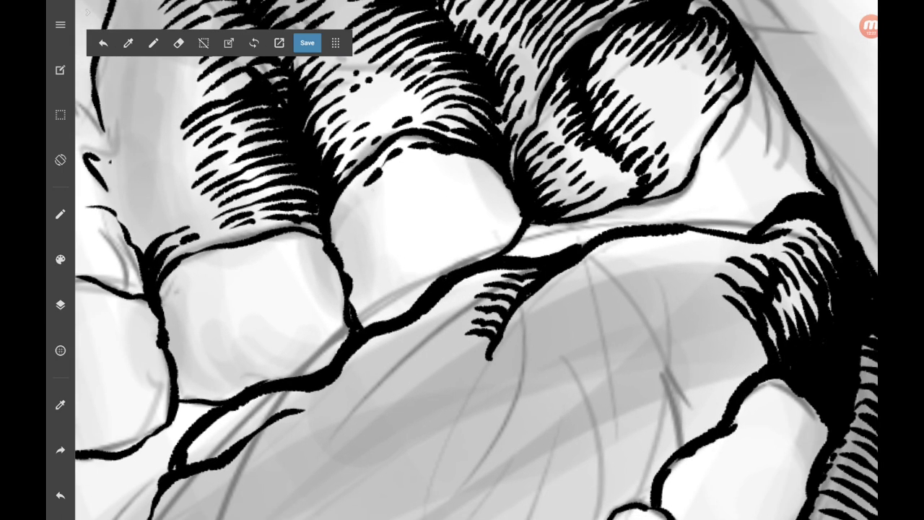
{"action": "mouse_move", "coordinate": [372, 194]}
{"action": "left_mouse_down"}
{"action": "mouse_move", "coordinate": [436, 156]}
{"action": "mouse_move", "coordinate": [494, 170]}
{"action": "left_mouse_up"}
{"action": "left_click_drag", "start_coordinate": [423, 177], "coordinate": [497, 168]}
Ink the root-jaw line and hatch the root's shaded side diagonally upward.
{"action": "scroll", "coordinate": [477, 260], "scroll_direction": "down", "scroll_amount": 2}
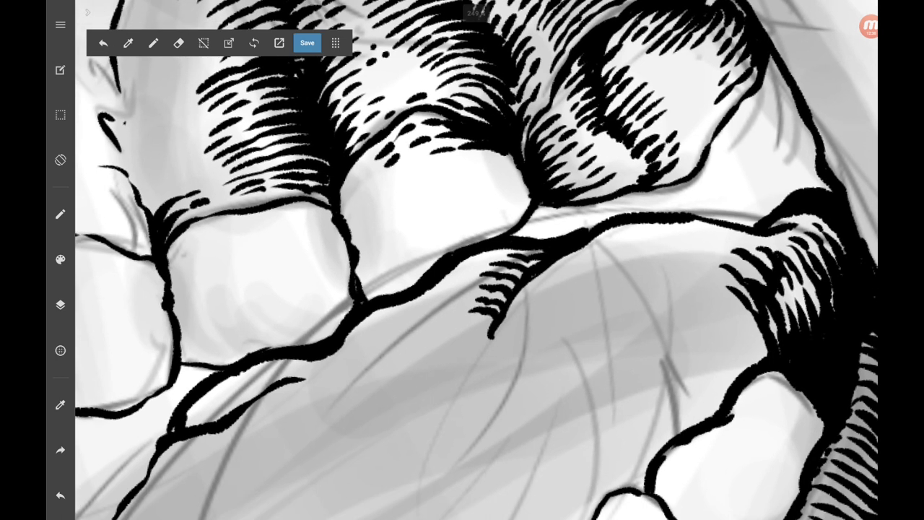
{"action": "mouse_move", "coordinate": [451, 243]}
{"action": "left_mouse_down"}
{"action": "mouse_move", "coordinate": [531, 200]}
{"action": "mouse_move", "coordinate": [433, 256]}
{"action": "left_mouse_up"}
{"action": "left_click_drag", "start_coordinate": [430, 259], "coordinate": [418, 274]}
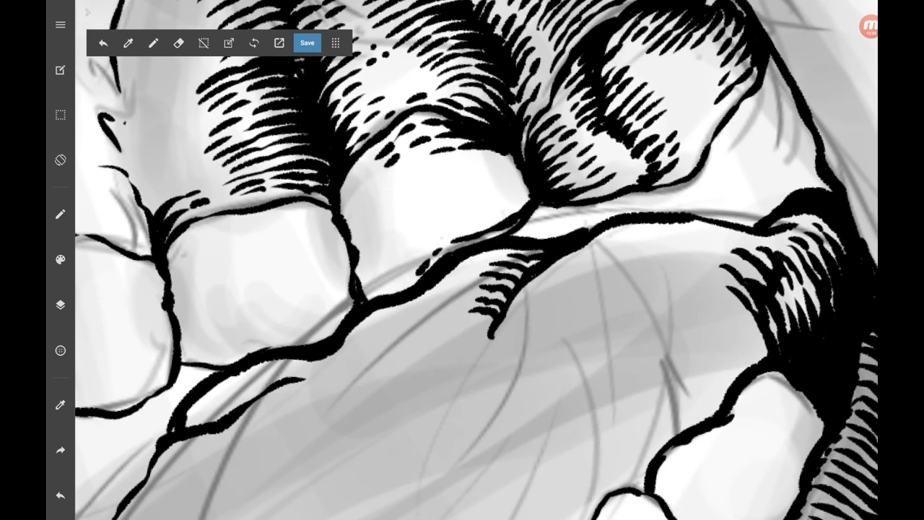
{"action": "left_click_drag", "start_coordinate": [433, 244], "coordinate": [530, 197]}
{"action": "left_click_drag", "start_coordinate": [426, 236], "coordinate": [529, 188]}
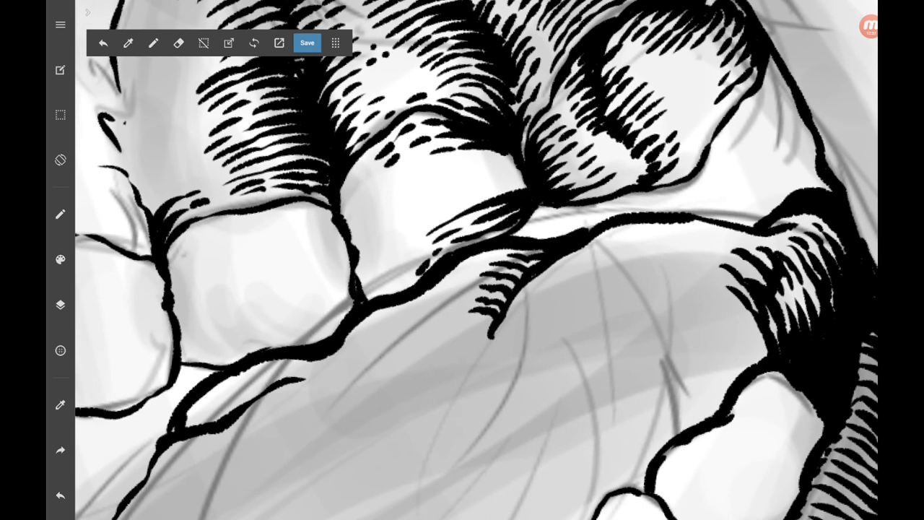
{"action": "mouse_move", "coordinate": [448, 212]}
{"action": "left_mouse_down"}
{"action": "mouse_move", "coordinate": [527, 183]}
{"action": "mouse_move", "coordinate": [499, 178]}
{"action": "mouse_move", "coordinate": [524, 171]}
{"action": "left_mouse_up"}
{"action": "mouse_move", "coordinate": [426, 203]}
{"action": "left_mouse_down"}
{"action": "mouse_move", "coordinate": [520, 165]}
{"action": "mouse_move", "coordinate": [440, 179]}
{"action": "left_mouse_up"}
{"action": "left_click_drag", "start_coordinate": [450, 175], "coordinate": [507, 154]}
{"action": "mouse_move", "coordinate": [413, 180]}
{"action": "left_mouse_down"}
{"action": "mouse_move", "coordinate": [441, 160]}
{"action": "mouse_move", "coordinate": [502, 150]}
{"action": "left_mouse_up"}
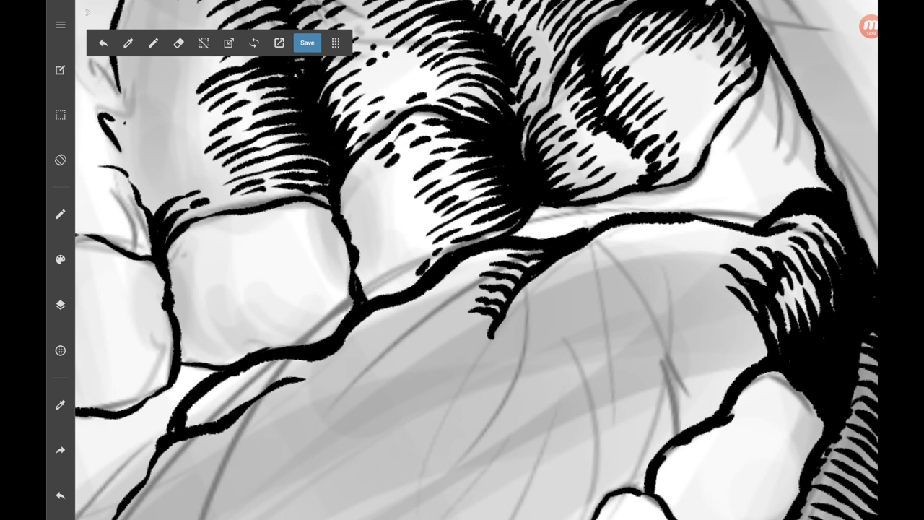
Add small hatch strokes and outline touch-ups along the root edge.
{"action": "scroll", "coordinate": [476, 260], "scroll_direction": "down", "scroll_amount": 2}
{"action": "left_click_drag", "start_coordinate": [391, 179], "coordinate": [407, 166]}
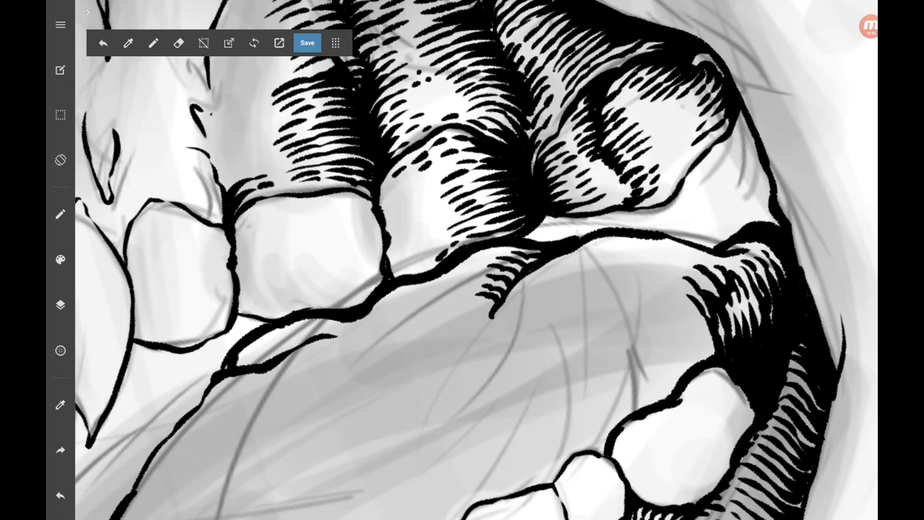
{"action": "left_click_drag", "start_coordinate": [379, 206], "coordinate": [387, 199]}
{"action": "left_click_drag", "start_coordinate": [391, 193], "coordinate": [407, 178]}
{"action": "left_click_drag", "start_coordinate": [390, 218], "coordinate": [396, 163]}
{"action": "scroll", "coordinate": [477, 260], "scroll_direction": "up", "scroll_amount": 2}
{"action": "left_click_drag", "start_coordinate": [385, 155], "coordinate": [421, 130]}
{"action": "mouse_move", "coordinate": [385, 172]}
{"action": "left_mouse_down"}
{"action": "mouse_move", "coordinate": [426, 143]}
{"action": "mouse_move", "coordinate": [390, 169]}
{"action": "left_mouse_up"}
Finish short hatch strokes along the root edge above the teeth.
{"action": "left_click_drag", "start_coordinate": [367, 194], "coordinate": [369, 182]}
{"action": "left_click_drag", "start_coordinate": [424, 248], "coordinate": [439, 236]}
{"action": "mouse_move", "coordinate": [398, 265]}
{"action": "left_mouse_down"}
{"action": "mouse_move", "coordinate": [432, 229]}
{"action": "mouse_move", "coordinate": [409, 244]}
{"action": "left_mouse_up"}
{"action": "left_click_drag", "start_coordinate": [419, 227], "coordinate": [438, 205]}
{"action": "left_click_drag", "start_coordinate": [393, 259], "coordinate": [422, 221]}
{"action": "left_click_drag", "start_coordinate": [417, 209], "coordinate": [434, 196]}
{"action": "left_click_drag", "start_coordinate": [388, 247], "coordinate": [431, 182]}
{"action": "left_click_drag", "start_coordinate": [385, 240], "coordinate": [412, 182]}
{"action": "left_click_drag", "start_coordinate": [387, 222], "coordinate": [394, 208]}
Add more hatch strokes along the upper tooth root edges.
{"action": "scroll", "coordinate": [476, 260], "scroll_direction": "down", "scroll_amount": 5}
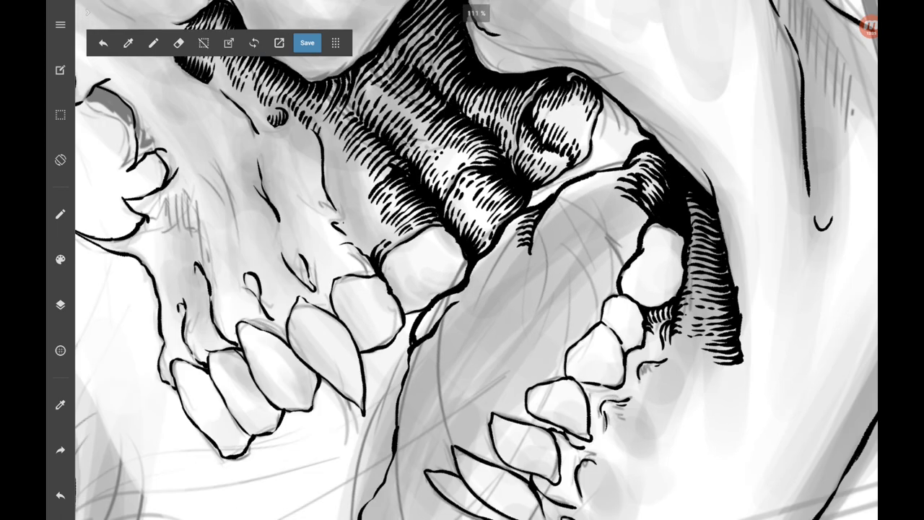
{"action": "scroll", "coordinate": [476, 260], "scroll_direction": "down", "scroll_amount": 2}
{"action": "scroll", "coordinate": [476, 260], "scroll_direction": "up", "scroll_amount": 10}
{"action": "left_click_drag", "start_coordinate": [358, 284], "coordinate": [407, 206]}
{"action": "left_click_drag", "start_coordinate": [404, 211], "coordinate": [482, 189]}
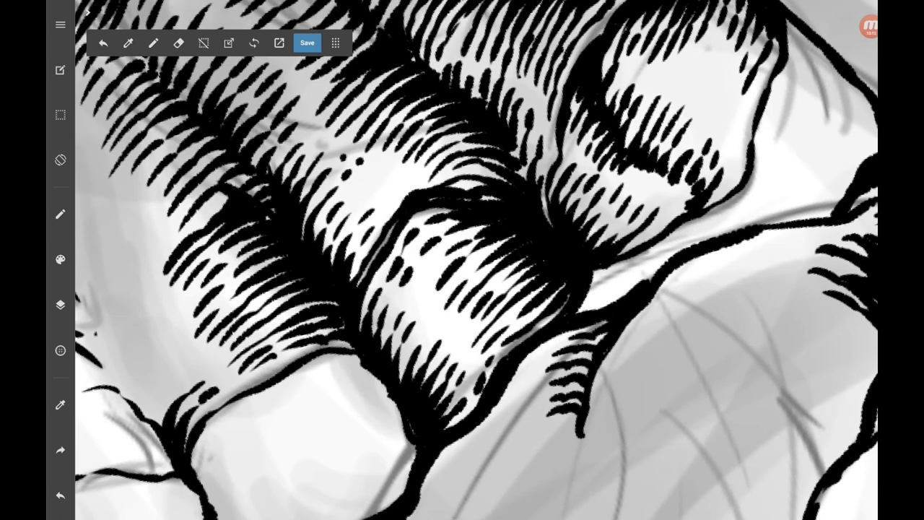
{"action": "left_click_drag", "start_coordinate": [411, 192], "coordinate": [447, 166]}
{"action": "scroll", "coordinate": [477, 260], "scroll_direction": "down", "scroll_amount": 3}
{"action": "scroll", "coordinate": [476, 260], "scroll_direction": "up", "scroll_amount": 5}
{"action": "left_click_drag", "start_coordinate": [426, 263], "coordinate": [489, 200]}
{"action": "left_click_drag", "start_coordinate": [491, 204], "coordinate": [612, 150]}
Hatch and deepen the dark recess beneath the cheekbone.
{"action": "scroll", "coordinate": [477, 259], "scroll_direction": "down", "scroll_amount": 5}
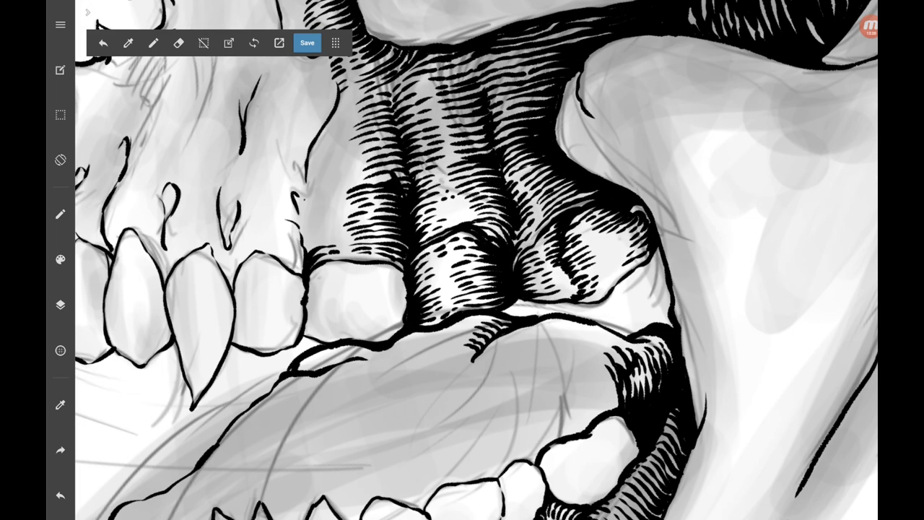
{"action": "scroll", "coordinate": [476, 260], "scroll_direction": "down", "scroll_amount": 5}
{"action": "scroll", "coordinate": [477, 259], "scroll_direction": "up", "scroll_amount": 3}
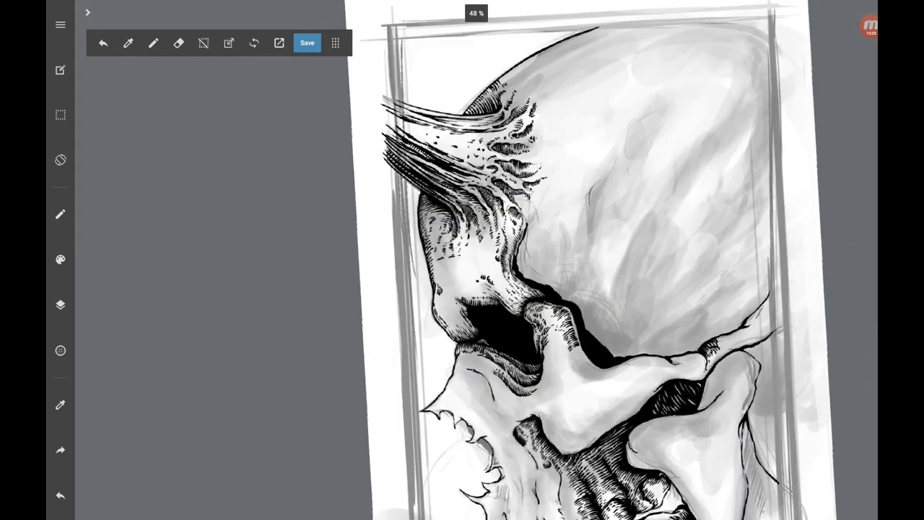
{"action": "scroll", "coordinate": [476, 260], "scroll_direction": "down", "scroll_amount": 3}
{"action": "scroll", "coordinate": [477, 260], "scroll_direction": "down", "scroll_amount": 3}
{"action": "scroll", "coordinate": [476, 260], "scroll_direction": "up", "scroll_amount": 5}
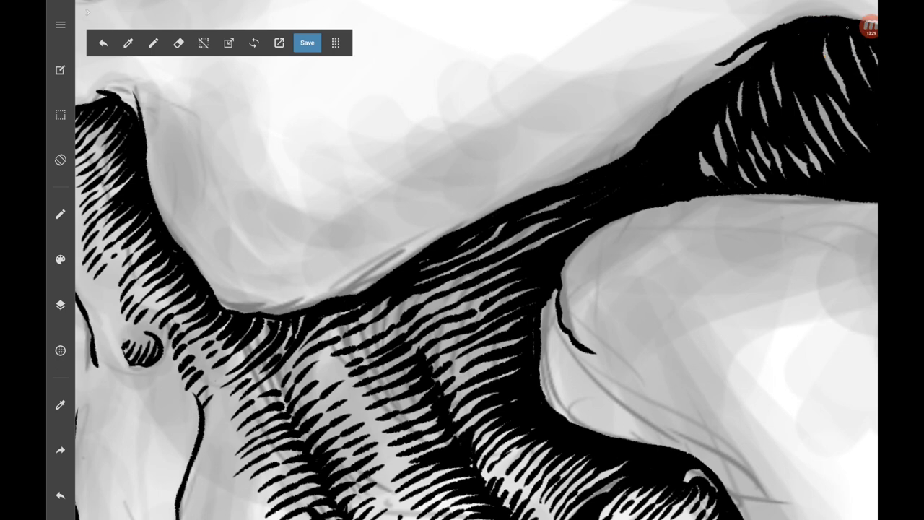
{"action": "left_click_drag", "start_coordinate": [338, 339], "coordinate": [422, 295]}
{"action": "scroll", "coordinate": [477, 260], "scroll_direction": "up", "scroll_amount": 2}
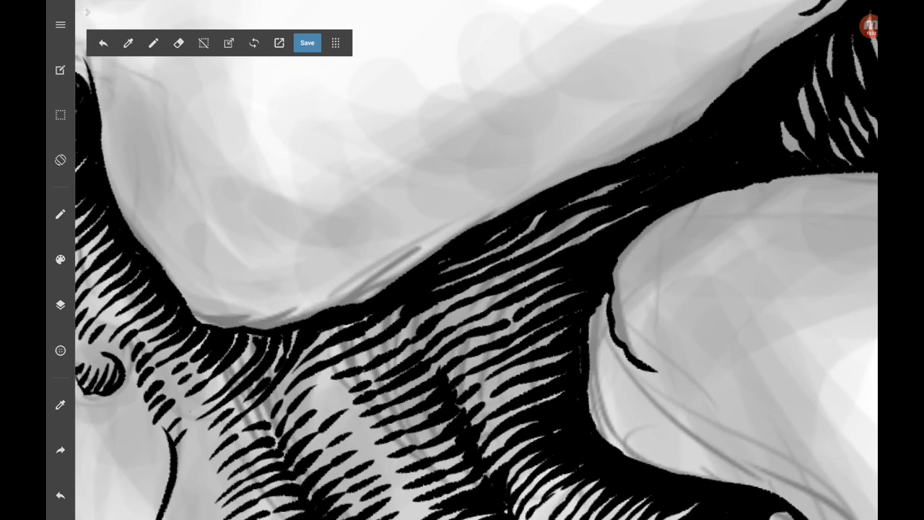
{"action": "left_click_drag", "start_coordinate": [374, 359], "coordinate": [433, 315]}
{"action": "mouse_move", "coordinate": [446, 315]}
{"action": "left_mouse_down"}
{"action": "mouse_move", "coordinate": [493, 284]}
{"action": "mouse_move", "coordinate": [563, 265]}
{"action": "left_mouse_up"}
{"action": "mouse_move", "coordinate": [425, 358]}
{"action": "left_mouse_down"}
{"action": "mouse_move", "coordinate": [484, 306]}
{"action": "mouse_move", "coordinate": [560, 283]}
{"action": "mouse_move", "coordinate": [488, 322]}
{"action": "mouse_move", "coordinate": [542, 295]}
{"action": "left_mouse_up"}
{"action": "mouse_move", "coordinate": [436, 374]}
{"action": "left_mouse_down"}
{"action": "mouse_move", "coordinate": [577, 295]}
{"action": "mouse_move", "coordinate": [442, 361]}
{"action": "mouse_move", "coordinate": [475, 358]}
{"action": "mouse_move", "coordinate": [452, 322]}
{"action": "left_mouse_up"}
Fill the cheek recess with additional short dark hatch strokes.
{"action": "scroll", "coordinate": [462, 289], "scroll_direction": "up", "scroll_amount": 1}
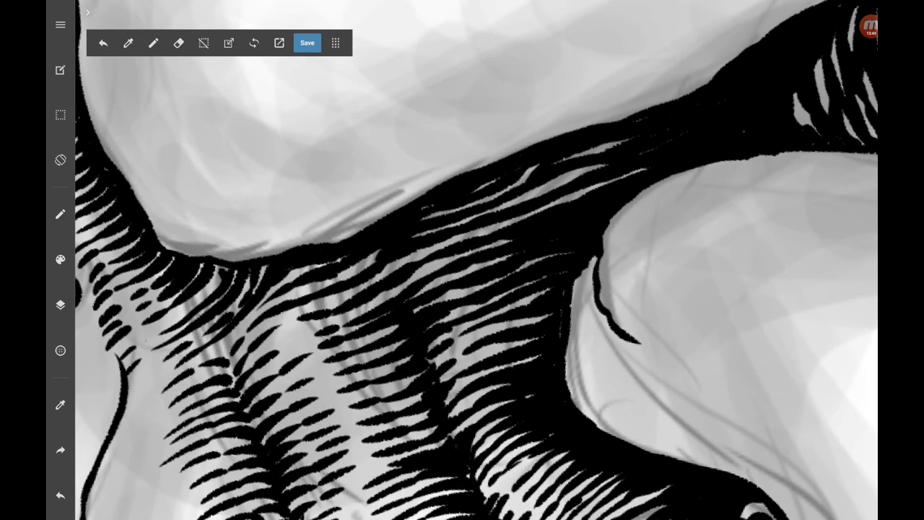
{"action": "left_click_drag", "start_coordinate": [451, 364], "coordinate": [474, 343]}
{"action": "mouse_move", "coordinate": [435, 384]}
{"action": "left_mouse_down"}
{"action": "mouse_move", "coordinate": [460, 359]}
{"action": "mouse_move", "coordinate": [555, 312]}
{"action": "left_mouse_up"}
{"action": "left_click_drag", "start_coordinate": [426, 369], "coordinate": [459, 333]}
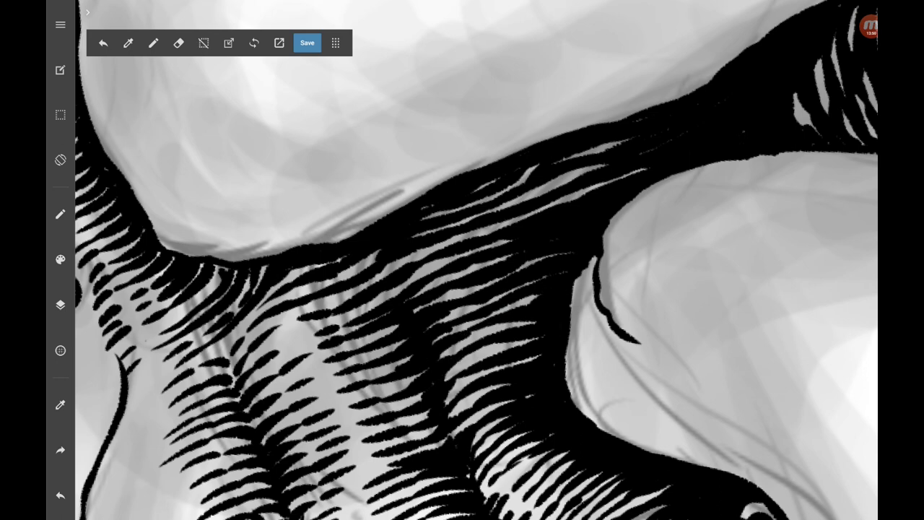
{"action": "left_click_drag", "start_coordinate": [445, 381], "coordinate": [478, 361]}
{"action": "left_click_drag", "start_coordinate": [445, 405], "coordinate": [465, 377]}
{"action": "scroll", "coordinate": [476, 260], "scroll_direction": "up", "scroll_amount": 1}
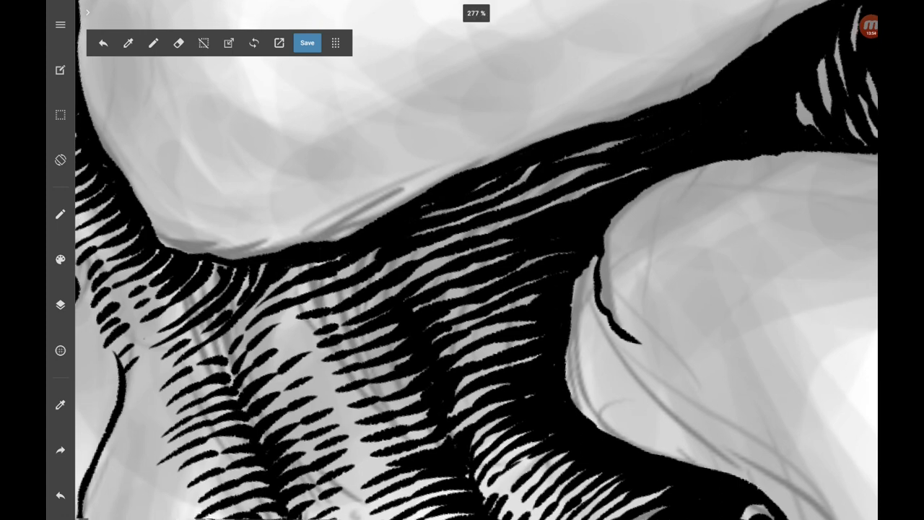
{"action": "scroll", "coordinate": [477, 260], "scroll_direction": "up", "scroll_amount": 2}
{"action": "left_click_drag", "start_coordinate": [398, 354], "coordinate": [436, 335]}
{"action": "left_click_drag", "start_coordinate": [401, 379], "coordinate": [454, 355]}
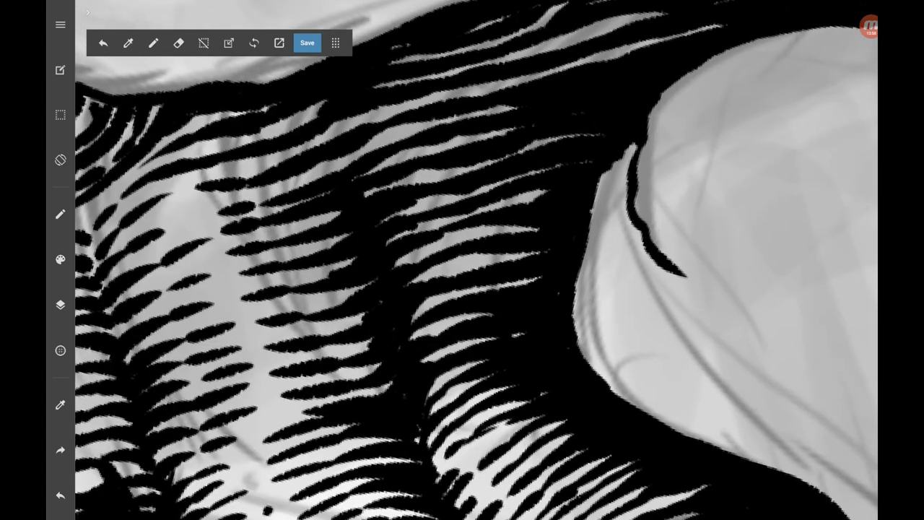
{"action": "scroll", "coordinate": [476, 260], "scroll_direction": "down", "scroll_amount": 3}
{"action": "scroll", "coordinate": [477, 260], "scroll_direction": "up", "scroll_amount": 3}
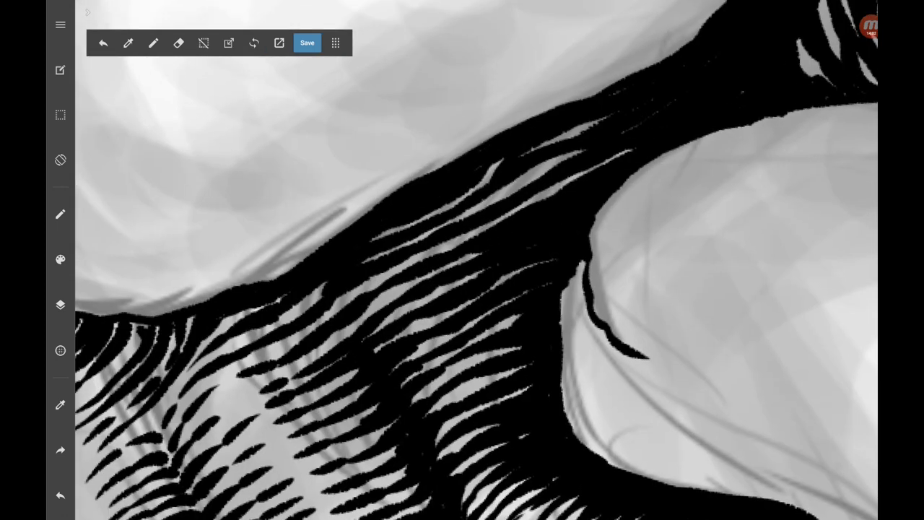
Hatch along the edges of the cheekbone recess.
{"action": "left_click_drag", "start_coordinate": [529, 153], "coordinate": [614, 112]}
{"action": "left_click_drag", "start_coordinate": [421, 219], "coordinate": [505, 157]}
{"action": "left_click_drag", "start_coordinate": [368, 242], "coordinate": [459, 202]}
{"action": "scroll", "coordinate": [477, 260], "scroll_direction": "down", "scroll_amount": 1}
{"action": "scroll", "coordinate": [476, 260], "scroll_direction": "down", "scroll_amount": 2}
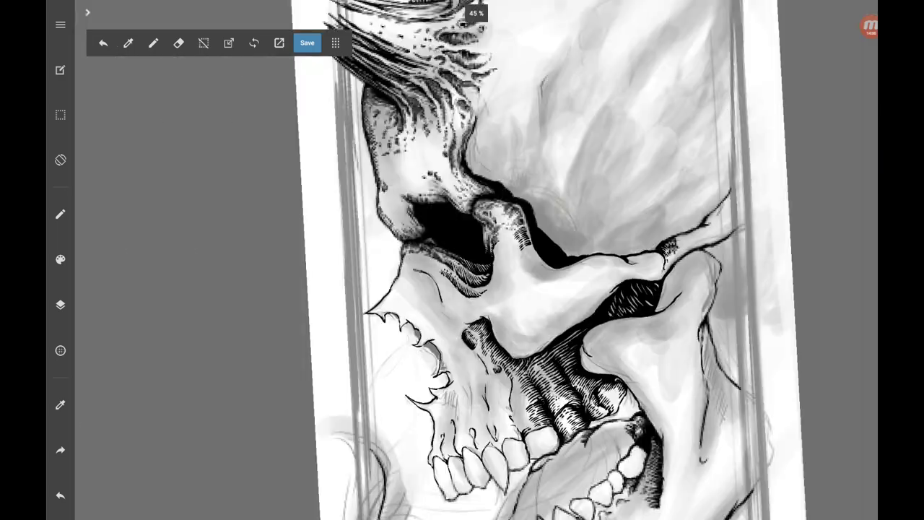
{"action": "scroll", "coordinate": [535, 361], "scroll_direction": "up", "scroll_amount": 3}
{"action": "scroll", "coordinate": [534, 361], "scroll_direction": "up", "scroll_amount": 2}
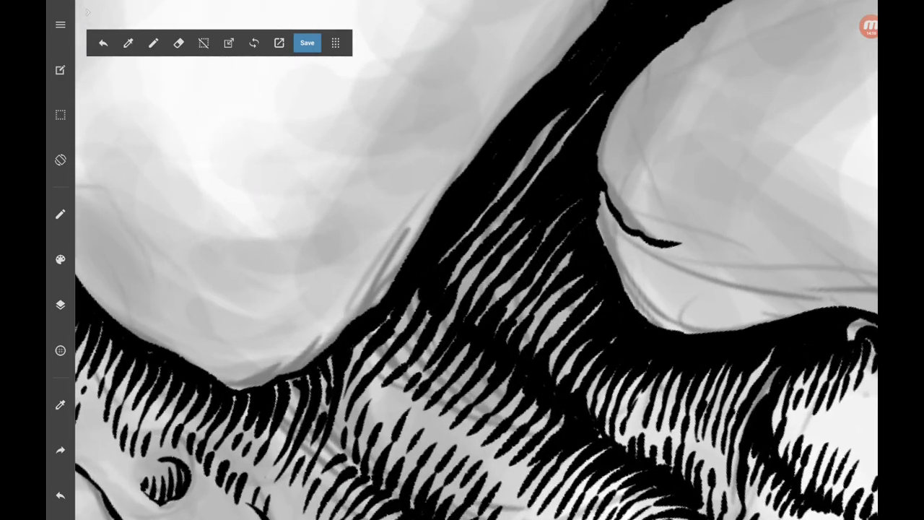
{"action": "mouse_move", "coordinate": [452, 321]}
{"action": "left_mouse_down"}
{"action": "mouse_move", "coordinate": [470, 274]}
{"action": "mouse_move", "coordinate": [487, 278]}
{"action": "left_mouse_up"}
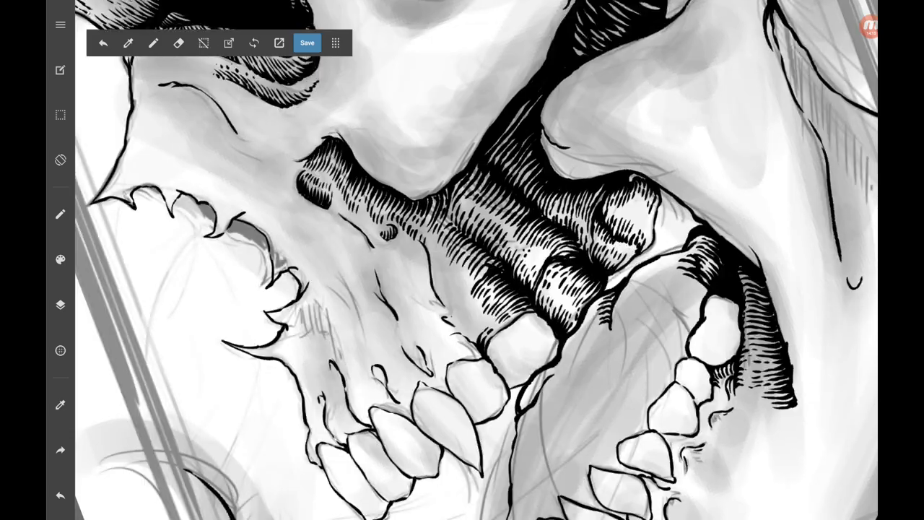
Hatch between the upper tooth roots, then zoom out to view the whole skull.
{"action": "scroll", "coordinate": [477, 260], "scroll_direction": "up", "scroll_amount": 3}
{"action": "left_click_drag", "start_coordinate": [383, 271], "coordinate": [413, 165]}
{"action": "left_click_drag", "start_coordinate": [429, 144], "coordinate": [459, 119]}
{"action": "scroll", "coordinate": [477, 260], "scroll_direction": "down", "scroll_amount": 3}
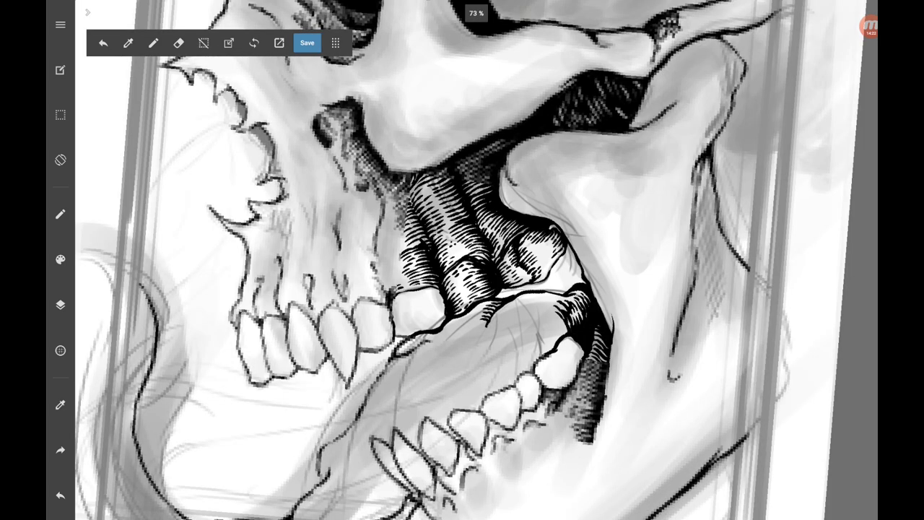
{"action": "scroll", "coordinate": [476, 260], "scroll_direction": "down", "scroll_amount": 3}
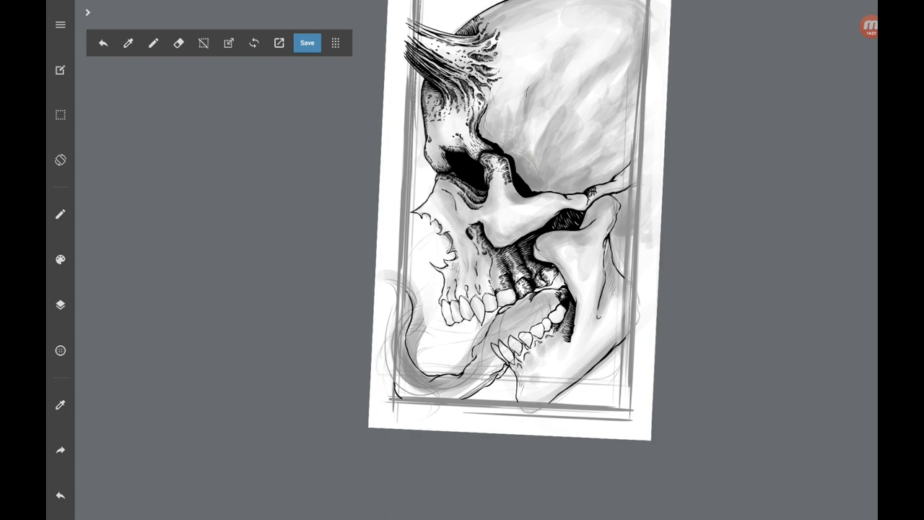
Add short hatch strokes above the upper teeth near the root.
{"action": "scroll", "coordinate": [477, 260], "scroll_direction": "up", "scroll_amount": 3}
{"action": "scroll", "coordinate": [476, 260], "scroll_direction": "up", "scroll_amount": 3}
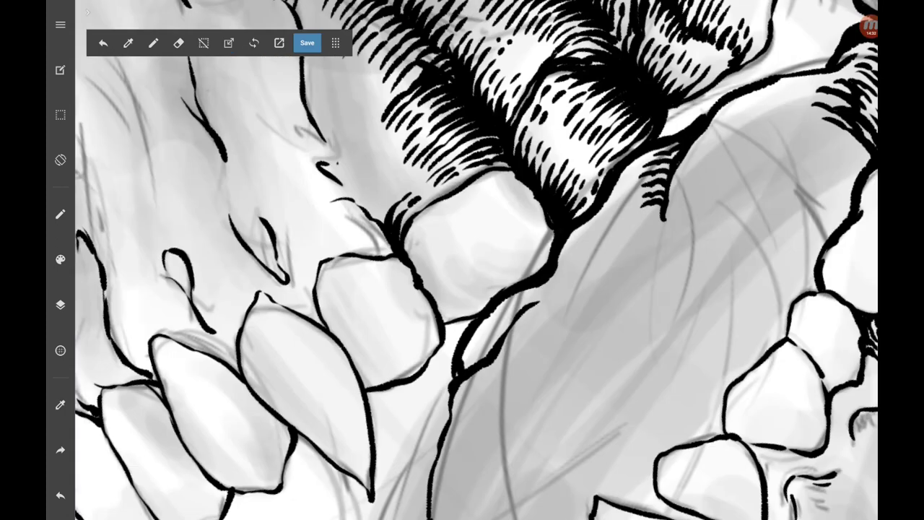
{"action": "left_click_drag", "start_coordinate": [399, 192], "coordinate": [389, 201]}
{"action": "left_click_drag", "start_coordinate": [392, 200], "coordinate": [368, 221]}
{"action": "left_click_drag", "start_coordinate": [392, 179], "coordinate": [364, 208]}
Build up hatching across the shadow on the upper tooth root.
{"action": "scroll", "coordinate": [477, 260], "scroll_direction": "up", "scroll_amount": 2}
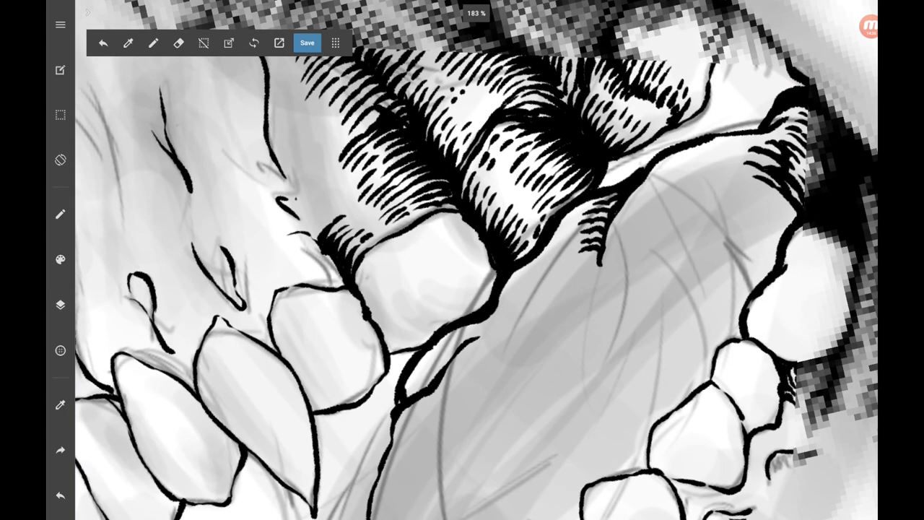
{"action": "left_click_drag", "start_coordinate": [509, 158], "coordinate": [492, 176]}
{"action": "left_click_drag", "start_coordinate": [495, 173], "coordinate": [476, 205]}
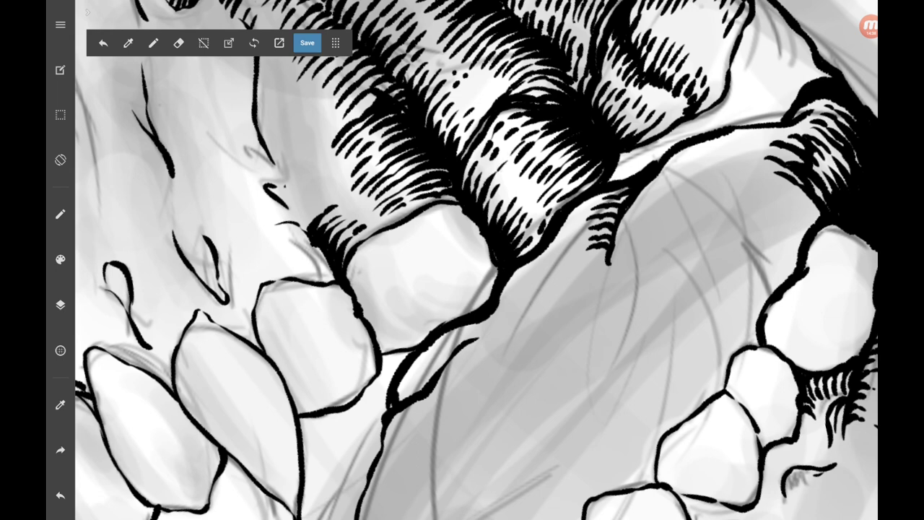
{"action": "left_click_drag", "start_coordinate": [553, 120], "coordinate": [508, 160]}
{"action": "mouse_move", "coordinate": [544, 120]}
{"action": "left_mouse_down"}
{"action": "mouse_move", "coordinate": [526, 133]}
{"action": "mouse_move", "coordinate": [525, 166]}
{"action": "left_mouse_up"}
{"action": "left_click_drag", "start_coordinate": [521, 172], "coordinate": [521, 194]}
{"action": "left_click_drag", "start_coordinate": [550, 154], "coordinate": [533, 172]}
{"action": "left_click_drag", "start_coordinate": [540, 184], "coordinate": [531, 194]}
{"action": "mouse_move", "coordinate": [559, 161]}
{"action": "left_mouse_down"}
{"action": "mouse_move", "coordinate": [537, 180]}
{"action": "mouse_move", "coordinate": [537, 200]}
{"action": "left_mouse_up"}
{"action": "left_click_drag", "start_coordinate": [571, 176], "coordinate": [535, 215]}
Ink a new contour on the root and fill its shading with dark diagonal hatches.
{"action": "scroll", "coordinate": [477, 259], "scroll_direction": "down", "scroll_amount": 3}
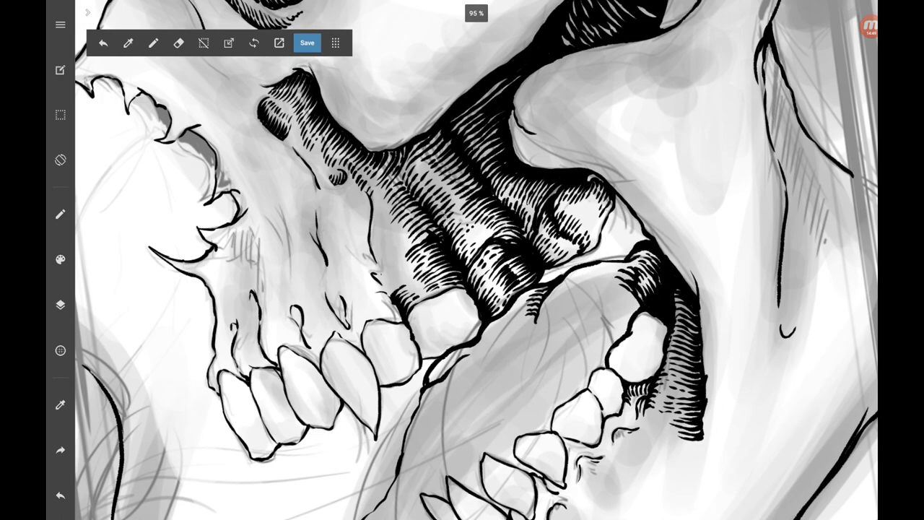
{"action": "scroll", "coordinate": [477, 260], "scroll_direction": "up", "scroll_amount": 5}
{"action": "mouse_move", "coordinate": [462, 283]}
{"action": "left_mouse_down"}
{"action": "mouse_move", "coordinate": [526, 218]}
{"action": "mouse_move", "coordinate": [466, 264]}
{"action": "left_mouse_up"}
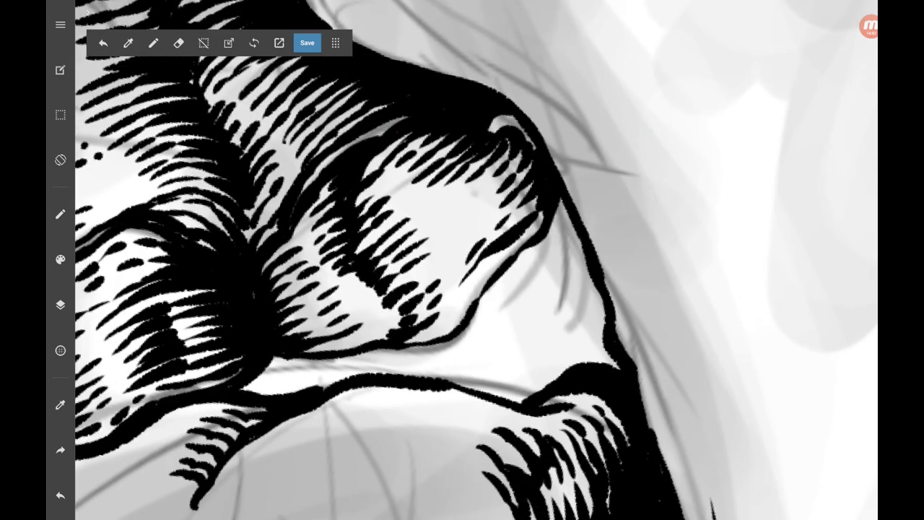
{"action": "left_click_drag", "start_coordinate": [537, 197], "coordinate": [455, 257]}
{"action": "left_click_drag", "start_coordinate": [535, 174], "coordinate": [448, 247]}
{"action": "mouse_move", "coordinate": [531, 158]}
{"action": "left_mouse_down"}
{"action": "mouse_move", "coordinate": [483, 209]}
{"action": "mouse_move", "coordinate": [445, 231]}
{"action": "left_mouse_up"}
{"action": "left_click_drag", "start_coordinate": [522, 146], "coordinate": [486, 190]}
{"action": "left_click_drag", "start_coordinate": [477, 178], "coordinate": [435, 218]}
{"action": "left_click_drag", "start_coordinate": [510, 140], "coordinate": [475, 186]}
{"action": "left_click_drag", "start_coordinate": [499, 142], "coordinate": [467, 178]}
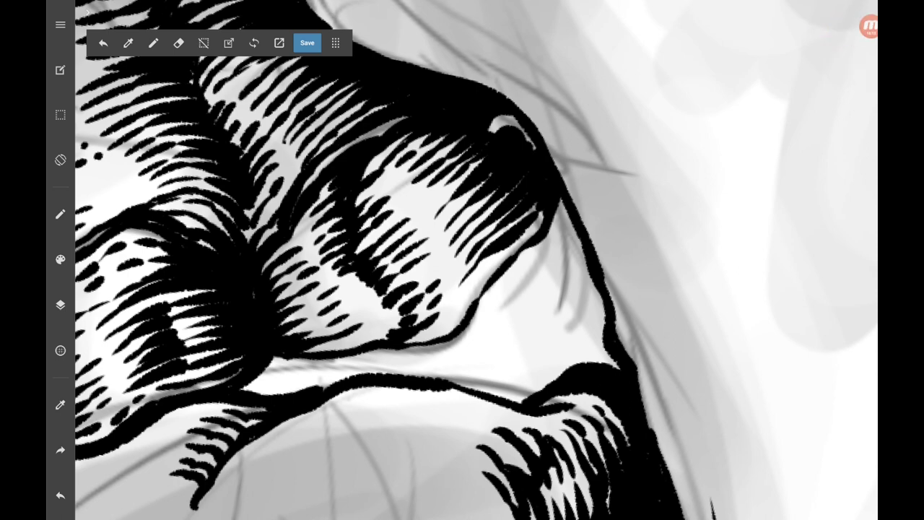
Hatch the recess above the upper teeth with short strokes along its contour.
{"action": "left_click_drag", "start_coordinate": [462, 260], "coordinate": [599, 210]}
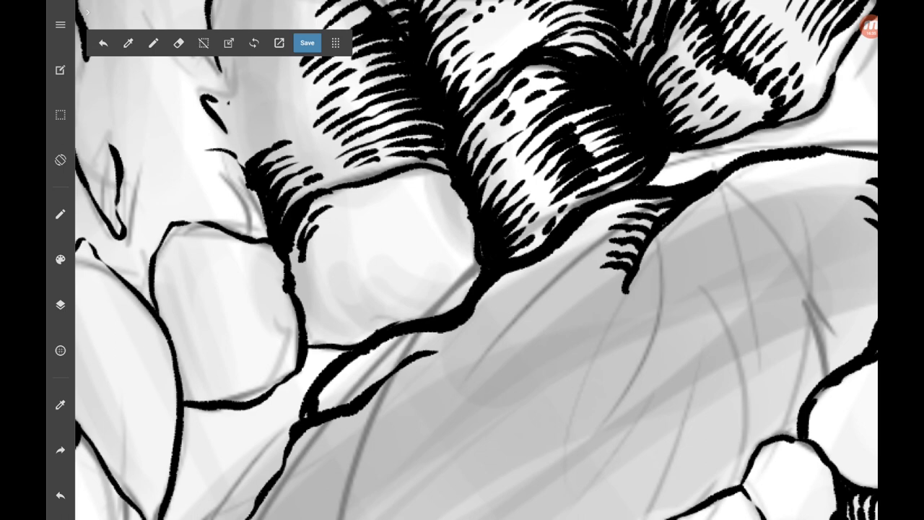
{"action": "left_click_drag", "start_coordinate": [323, 237], "coordinate": [298, 278]}
{"action": "left_click_drag", "start_coordinate": [308, 251], "coordinate": [291, 291]}
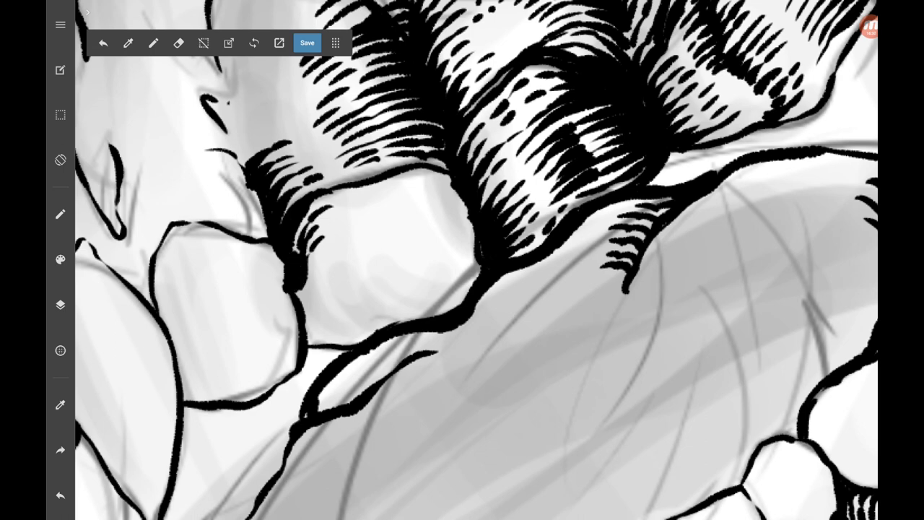
{"action": "left_click_drag", "start_coordinate": [416, 175], "coordinate": [389, 189]}
{"action": "left_click_drag", "start_coordinate": [383, 192], "coordinate": [351, 200]}
{"action": "left_click_drag", "start_coordinate": [454, 173], "coordinate": [361, 210]}
{"action": "left_click_drag", "start_coordinate": [426, 188], "coordinate": [394, 200]}
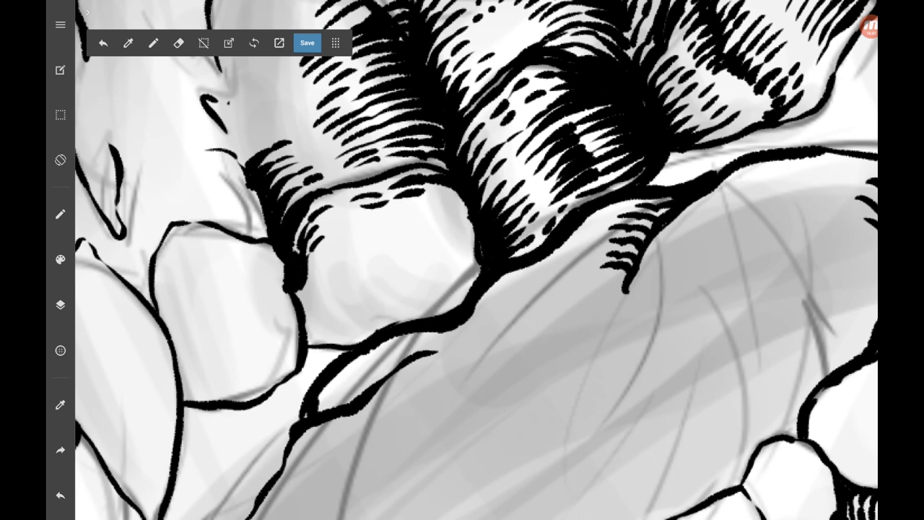
{"action": "mouse_move", "coordinate": [465, 184]}
{"action": "left_mouse_down"}
{"action": "mouse_move", "coordinate": [363, 225]}
{"action": "mouse_move", "coordinate": [365, 234]}
{"action": "left_mouse_up"}
{"action": "left_click_drag", "start_coordinate": [432, 203], "coordinate": [394, 218]}
{"action": "left_click_drag", "start_coordinate": [471, 205], "coordinate": [433, 218]}
{"action": "left_click_drag", "start_coordinate": [416, 220], "coordinate": [403, 224]}
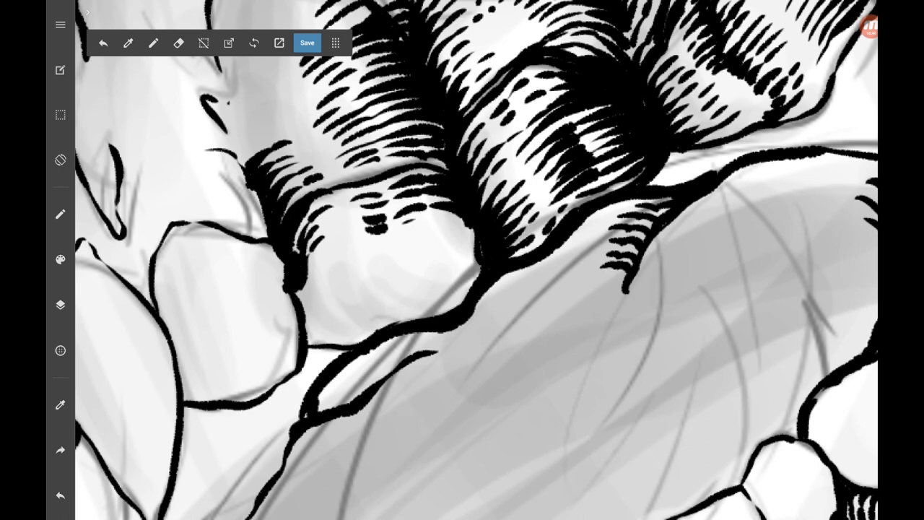
{"action": "left_click_drag", "start_coordinate": [473, 211], "coordinate": [425, 230]}
Ink a thicker gum contour and extend the hatching down the root.
{"action": "mouse_move", "coordinate": [354, 355]}
{"action": "left_mouse_down"}
{"action": "mouse_move", "coordinate": [320, 352]}
{"action": "mouse_move", "coordinate": [308, 322]}
{"action": "left_mouse_up"}
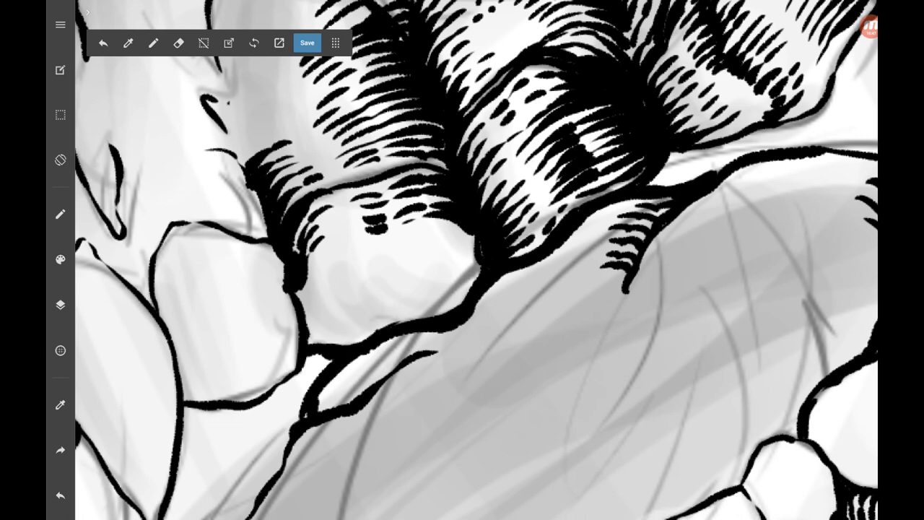
{"action": "left_click_drag", "start_coordinate": [377, 329], "coordinate": [419, 312]}
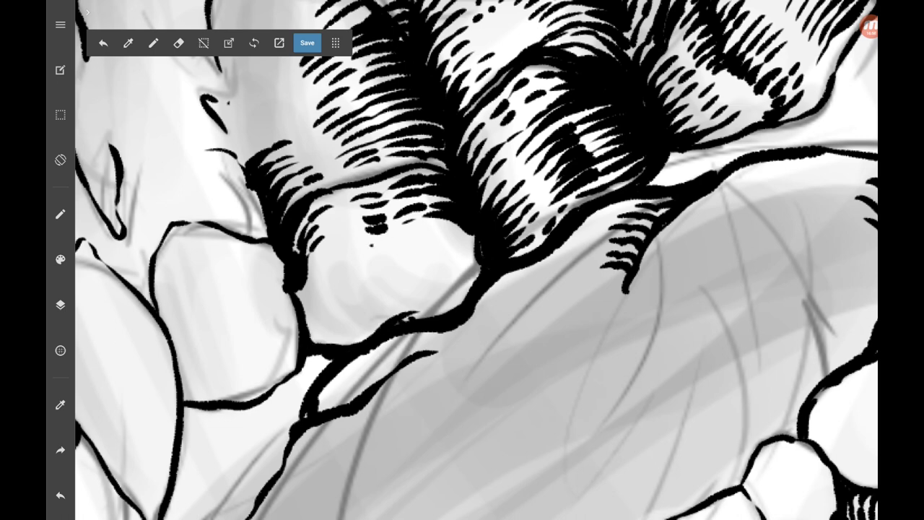
{"action": "left_click_drag", "start_coordinate": [397, 237], "coordinate": [373, 248]}
{"action": "mouse_move", "coordinate": [475, 221]}
{"action": "left_mouse_down"}
{"action": "mouse_move", "coordinate": [411, 241]}
{"action": "mouse_move", "coordinate": [383, 257]}
{"action": "mouse_move", "coordinate": [426, 251]}
{"action": "mouse_move", "coordinate": [385, 267]}
{"action": "left_mouse_up"}
{"action": "left_click_drag", "start_coordinate": [484, 245], "coordinate": [384, 281]}
{"action": "mouse_move", "coordinate": [476, 255]}
{"action": "left_mouse_down"}
{"action": "mouse_move", "coordinate": [402, 278]}
{"action": "mouse_move", "coordinate": [395, 295]}
{"action": "mouse_move", "coordinate": [424, 280]}
{"action": "left_mouse_up"}
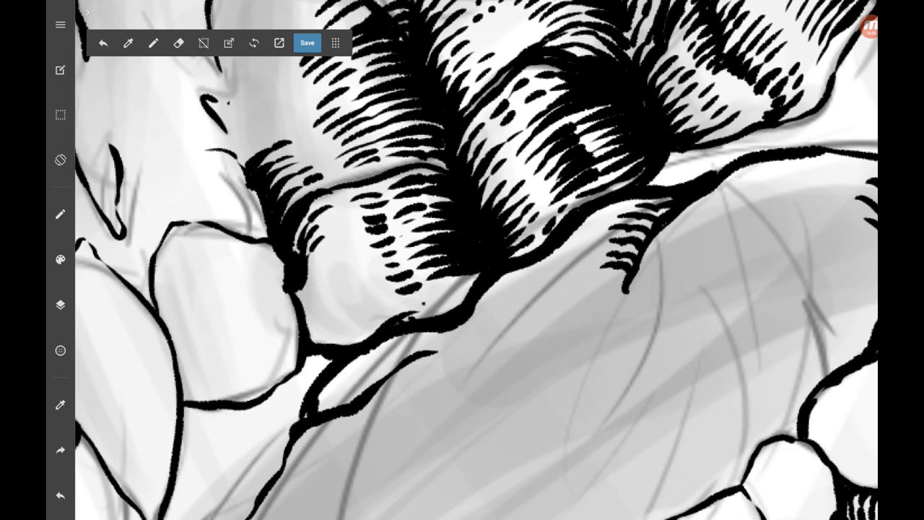
{"action": "left_click_drag", "start_coordinate": [480, 273], "coordinate": [445, 298]}
{"action": "left_click_drag", "start_coordinate": [442, 297], "coordinate": [423, 304]}
Hatch and thicken the edge left of the shading, adding short strokes and dots.
{"action": "left_click_drag", "start_coordinate": [348, 232], "coordinate": [326, 248]}
{"action": "mouse_move", "coordinate": [334, 246]}
{"action": "left_mouse_down"}
{"action": "mouse_move", "coordinate": [303, 292]}
{"action": "mouse_move", "coordinate": [311, 288]}
{"action": "mouse_move", "coordinate": [303, 324]}
{"action": "left_mouse_up"}
{"action": "left_click_drag", "start_coordinate": [340, 275], "coordinate": [326, 286]}
{"action": "left_click_drag", "start_coordinate": [332, 282], "coordinate": [308, 342]}
{"action": "left_click_drag", "start_coordinate": [357, 249], "coordinate": [331, 299]}
{"action": "mouse_move", "coordinate": [333, 296]}
{"action": "left_mouse_down"}
{"action": "mouse_move", "coordinate": [318, 343]}
{"action": "mouse_move", "coordinate": [332, 319]}
{"action": "left_mouse_up"}
{"action": "left_click_drag", "start_coordinate": [340, 319], "coordinate": [326, 345]}
{"action": "mouse_move", "coordinate": [364, 292]}
{"action": "left_mouse_down"}
{"action": "mouse_move", "coordinate": [342, 329]}
{"action": "mouse_move", "coordinate": [364, 322]}
{"action": "left_mouse_up"}
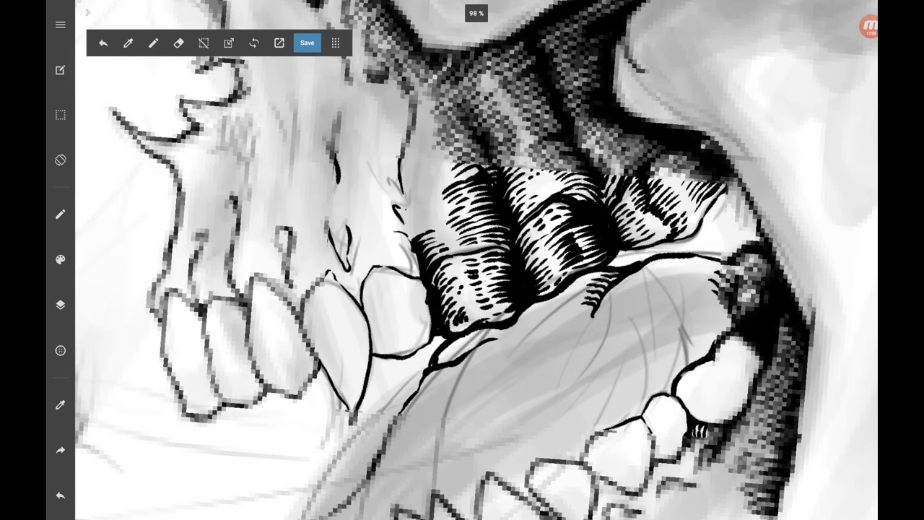
Darken the upper root hatching with a few more strokes.
{"action": "scroll", "coordinate": [476, 260], "scroll_direction": "down", "scroll_amount": 3}
{"action": "scroll", "coordinate": [476, 260], "scroll_direction": "up", "scroll_amount": 4}
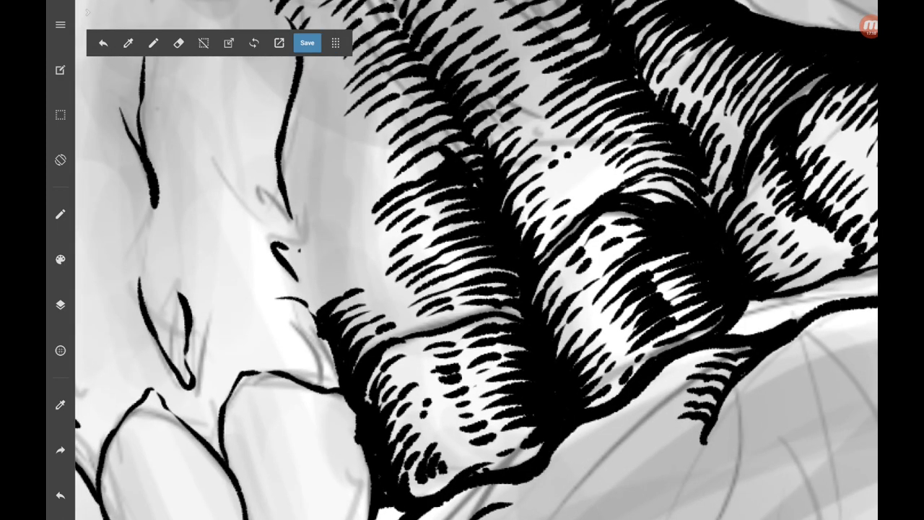
{"action": "left_click_drag", "start_coordinate": [482, 257], "coordinate": [430, 273]}
{"action": "mouse_move", "coordinate": [489, 246]}
{"action": "left_mouse_down"}
{"action": "mouse_move", "coordinate": [453, 261]}
{"action": "mouse_move", "coordinate": [404, 254]}
{"action": "left_mouse_up"}
{"action": "scroll", "coordinate": [476, 260], "scroll_direction": "down", "scroll_amount": 3}
{"action": "scroll", "coordinate": [477, 260], "scroll_direction": "up", "scroll_amount": 4}
{"action": "scroll", "coordinate": [477, 260], "scroll_direction": "down", "scroll_amount": 3}
{"action": "left_click_drag", "start_coordinate": [456, 202], "coordinate": [388, 250]}
{"action": "scroll", "coordinate": [477, 260], "scroll_direction": "up", "scroll_amount": 4}
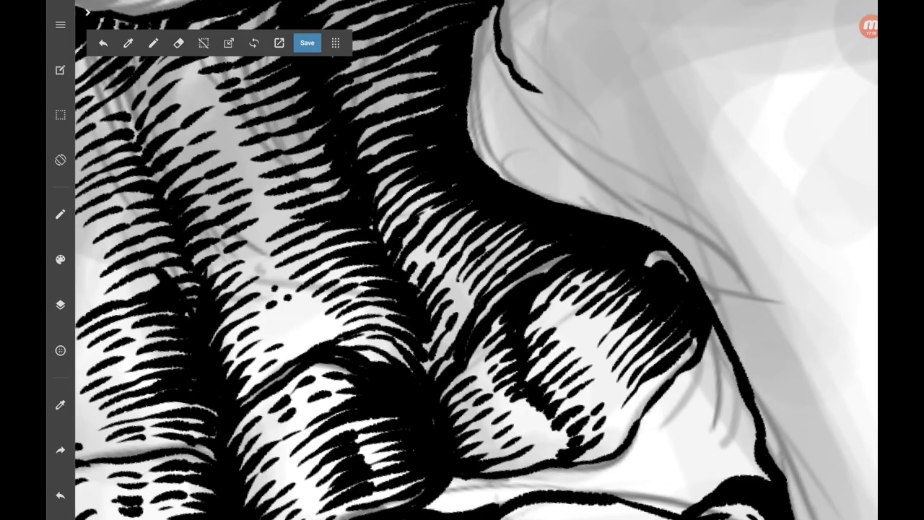
{"action": "scroll", "coordinate": [477, 260], "scroll_direction": "down", "scroll_amount": 3}
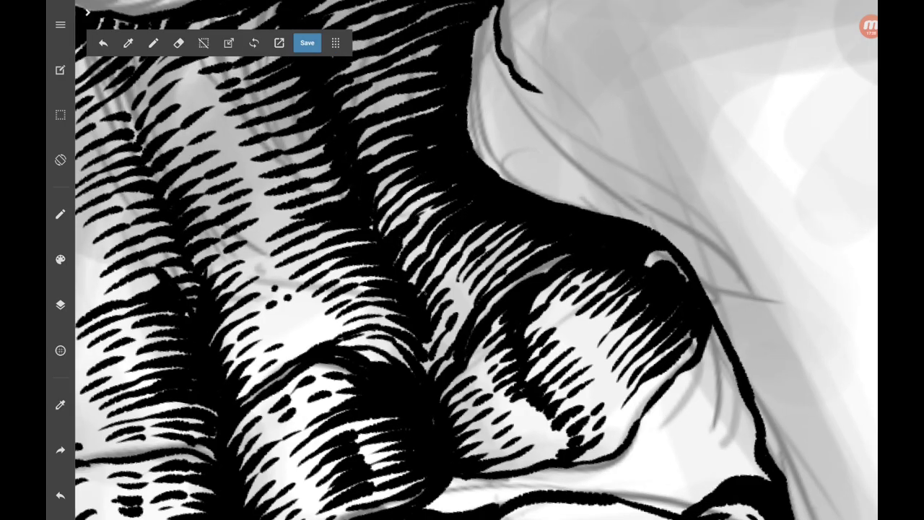
{"action": "scroll", "coordinate": [476, 260], "scroll_direction": "up", "scroll_amount": 3}
{"action": "scroll", "coordinate": [476, 260], "scroll_direction": "down", "scroll_amount": 3}
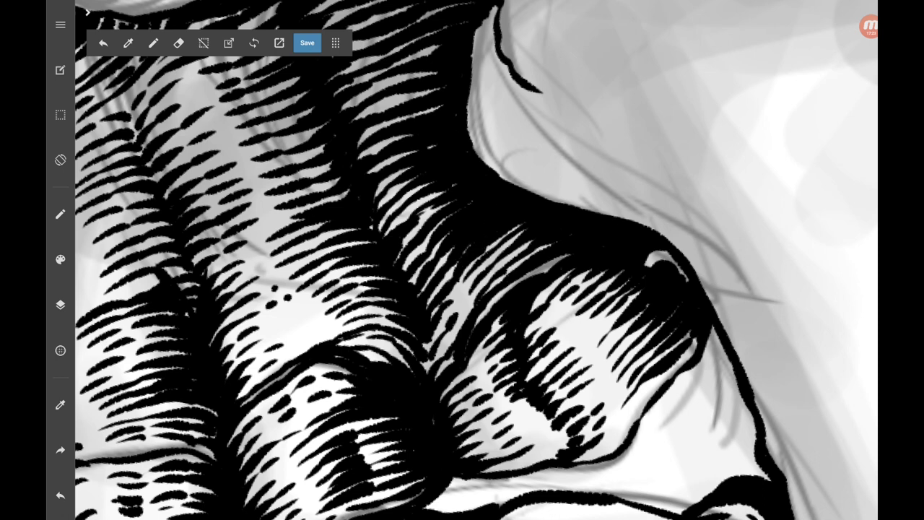
{"action": "scroll", "coordinate": [477, 260], "scroll_direction": "up", "scroll_amount": 3}
{"action": "scroll", "coordinate": [476, 260], "scroll_direction": "down", "scroll_amount": 3}
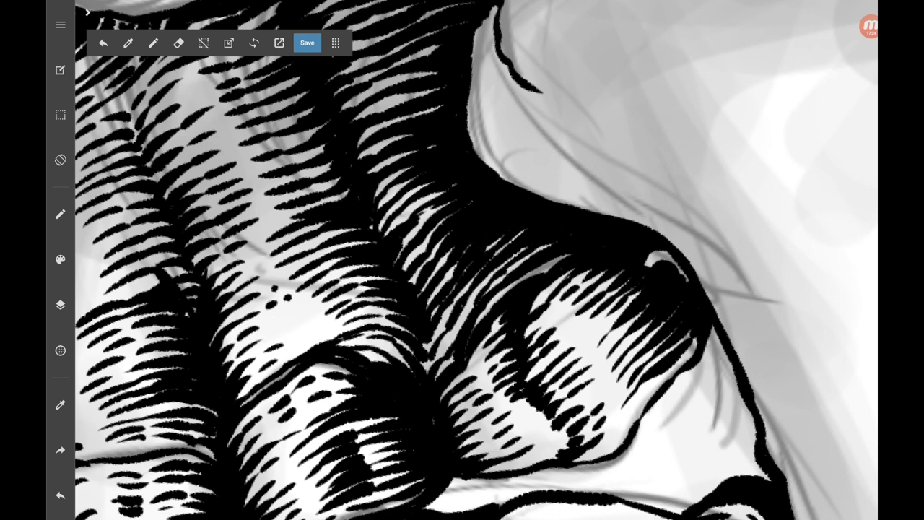
{"action": "scroll", "coordinate": [477, 260], "scroll_direction": "up", "scroll_amount": 3}
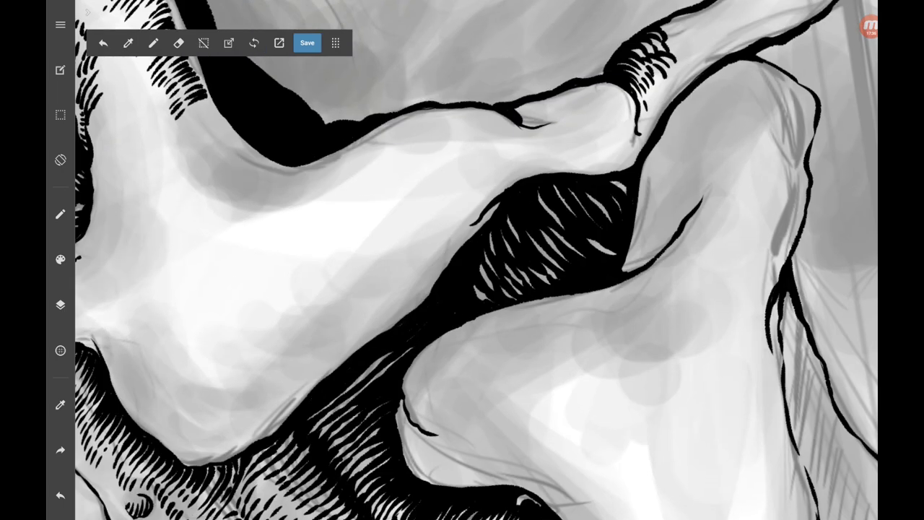
{"action": "scroll", "coordinate": [476, 260], "scroll_direction": "down", "scroll_amount": 3}
{"action": "scroll", "coordinate": [477, 260], "scroll_direction": "up", "scroll_amount": 2}
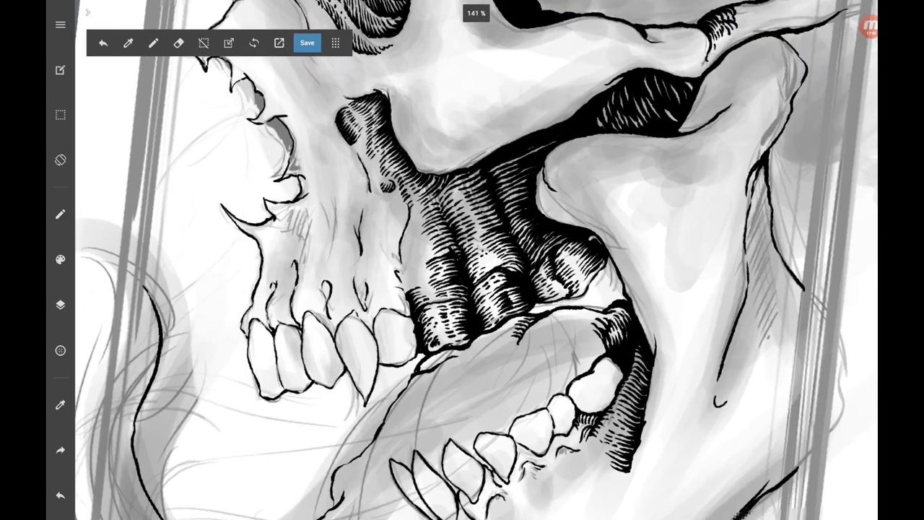
{"action": "scroll", "coordinate": [477, 260], "scroll_direction": "up", "scroll_amount": 5}
Hatch along the gum line above the teeth, including its left end.
{"action": "left_click_drag", "start_coordinate": [239, 255], "coordinate": [322, 237]}
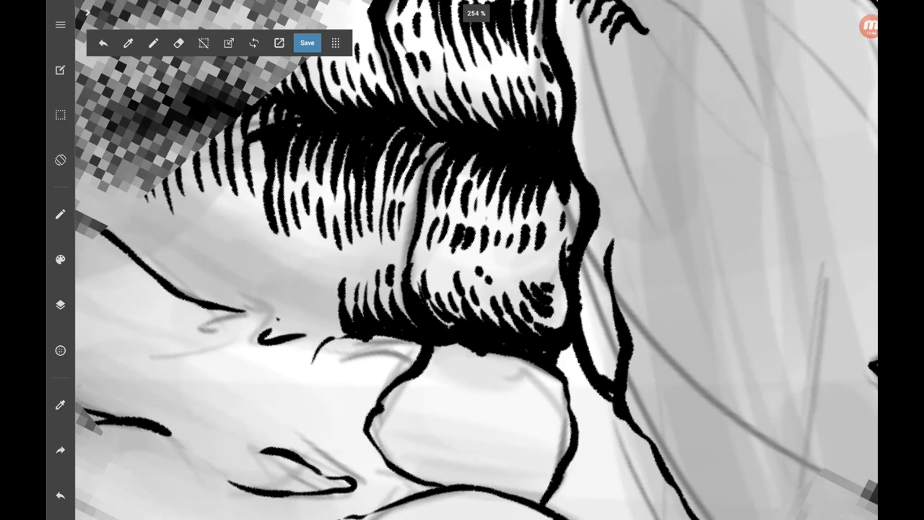
{"action": "scroll", "coordinate": [476, 260], "scroll_direction": "up", "scroll_amount": 3}
{"action": "mouse_move", "coordinate": [304, 372]}
{"action": "left_mouse_down"}
{"action": "mouse_move", "coordinate": [354, 334]}
{"action": "mouse_move", "coordinate": [296, 364]}
{"action": "left_mouse_up"}
{"action": "mouse_move", "coordinate": [342, 329]}
{"action": "left_mouse_down"}
{"action": "mouse_move", "coordinate": [319, 339]}
{"action": "mouse_move", "coordinate": [331, 277]}
{"action": "mouse_move", "coordinate": [319, 286]}
{"action": "mouse_move", "coordinate": [305, 275]}
{"action": "left_mouse_up"}
{"action": "mouse_move", "coordinate": [323, 334]}
{"action": "left_mouse_down"}
{"action": "mouse_move", "coordinate": [302, 310]}
{"action": "mouse_move", "coordinate": [298, 287]}
{"action": "left_mouse_up"}
{"action": "mouse_move", "coordinate": [309, 334]}
{"action": "left_mouse_down"}
{"action": "mouse_move", "coordinate": [288, 303]}
{"action": "mouse_move", "coordinate": [286, 313]}
{"action": "left_mouse_up"}
{"action": "mouse_move", "coordinate": [287, 338]}
{"action": "left_mouse_down"}
{"action": "mouse_move", "coordinate": [271, 314]}
{"action": "mouse_move", "coordinate": [246, 356]}
{"action": "mouse_move", "coordinate": [279, 398]}
{"action": "left_mouse_up"}
{"action": "scroll", "coordinate": [477, 260], "scroll_direction": "up", "scroll_amount": 2}
Retrace the tooth outlines and the long outline beside the tooth more heavily.
{"action": "left_click_drag", "start_coordinate": [265, 326], "coordinate": [337, 251]}
{"action": "scroll", "coordinate": [477, 260], "scroll_direction": "up", "scroll_amount": 2}
{"action": "left_click_drag", "start_coordinate": [645, 130], "coordinate": [765, 506]}
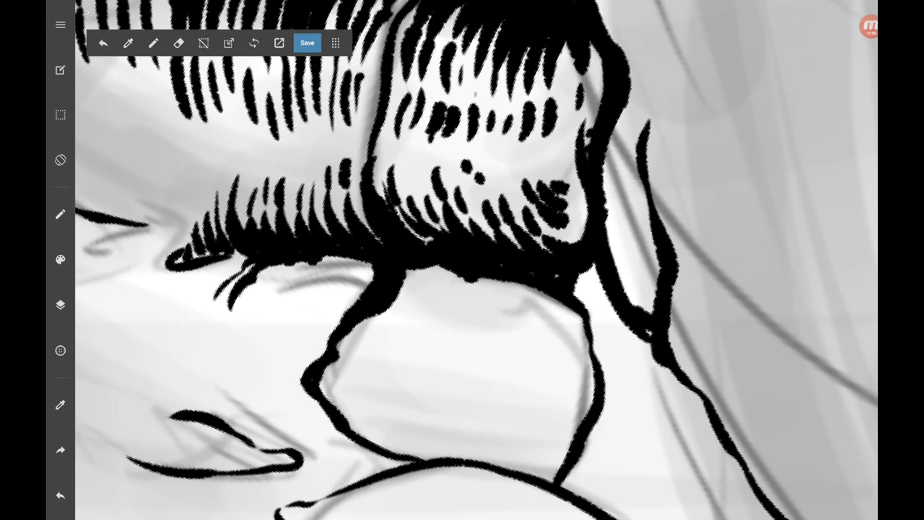
{"action": "mouse_move", "coordinate": [318, 341]}
{"action": "left_mouse_down"}
{"action": "mouse_move", "coordinate": [372, 269]}
{"action": "mouse_move", "coordinate": [352, 279]}
{"action": "mouse_move", "coordinate": [373, 260]}
{"action": "mouse_move", "coordinate": [336, 280]}
{"action": "mouse_move", "coordinate": [361, 260]}
{"action": "left_mouse_up"}
Hatch the shadow next to the tooth.
{"action": "left_click_drag", "start_coordinate": [277, 345], "coordinate": [299, 306]}
{"action": "left_click_drag", "start_coordinate": [297, 308], "coordinate": [354, 257]}
{"action": "mouse_move", "coordinate": [264, 347]}
{"action": "left_mouse_down"}
{"action": "mouse_move", "coordinate": [302, 277]}
{"action": "mouse_move", "coordinate": [338, 256]}
{"action": "left_mouse_up"}
{"action": "left_click_drag", "start_coordinate": [250, 328], "coordinate": [308, 262]}
{"action": "left_click_drag", "start_coordinate": [253, 295], "coordinate": [284, 264]}
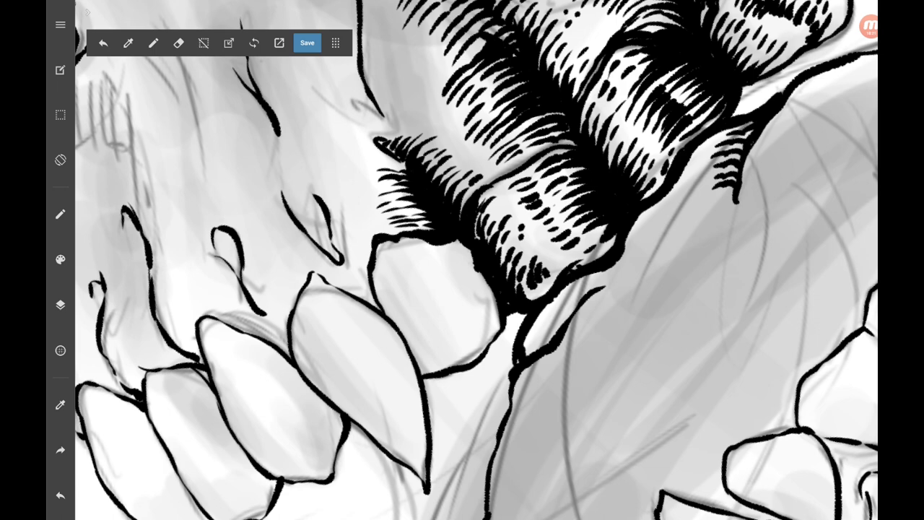
Thicken the middle tooth's upper outline.
{"action": "left_click_drag", "start_coordinate": [314, 273], "coordinate": [375, 307]}
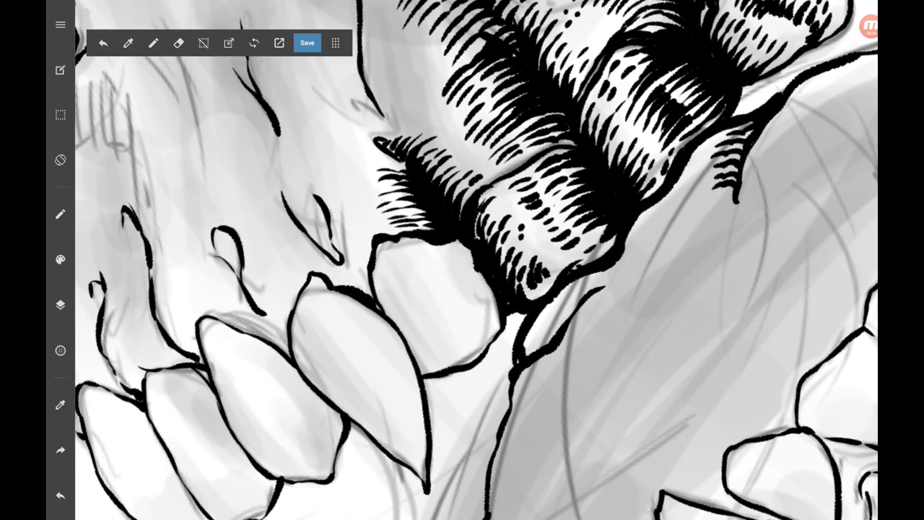
{"action": "left_click_drag", "start_coordinate": [368, 255], "coordinate": [364, 292]}
{"action": "left_click_drag", "start_coordinate": [364, 289], "coordinate": [384, 311]}
{"action": "scroll", "coordinate": [476, 260], "scroll_direction": "up", "scroll_amount": 3}
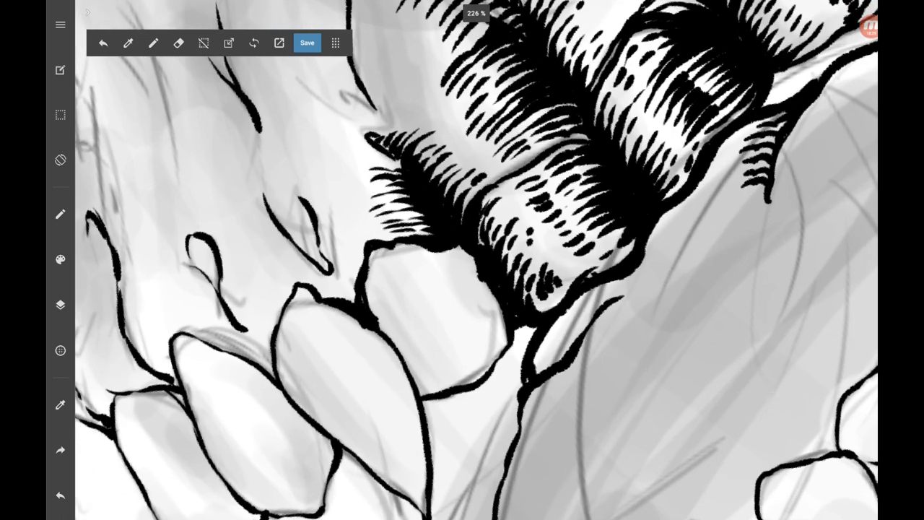
{"action": "scroll", "coordinate": [476, 260], "scroll_direction": "up", "scroll_amount": 2}
Ink and darken the left edge of the hatched gum with short strokes.
{"action": "left_click_drag", "start_coordinate": [401, 242], "coordinate": [368, 327]}
{"action": "mouse_move", "coordinate": [409, 224]}
{"action": "left_mouse_down"}
{"action": "mouse_move", "coordinate": [390, 239]}
{"action": "mouse_move", "coordinate": [360, 320]}
{"action": "left_mouse_up"}
{"action": "left_click_drag", "start_coordinate": [397, 205], "coordinate": [354, 276]}
{"action": "left_click_drag", "start_coordinate": [363, 276], "coordinate": [351, 295]}
{"action": "scroll", "coordinate": [476, 259], "scroll_direction": "up", "scroll_amount": 2}
{"action": "mouse_move", "coordinate": [433, 244]}
{"action": "left_mouse_down"}
{"action": "mouse_move", "coordinate": [379, 290]}
{"action": "mouse_move", "coordinate": [368, 313]}
{"action": "left_mouse_up"}
{"action": "left_click_drag", "start_coordinate": [363, 313], "coordinate": [354, 328]}
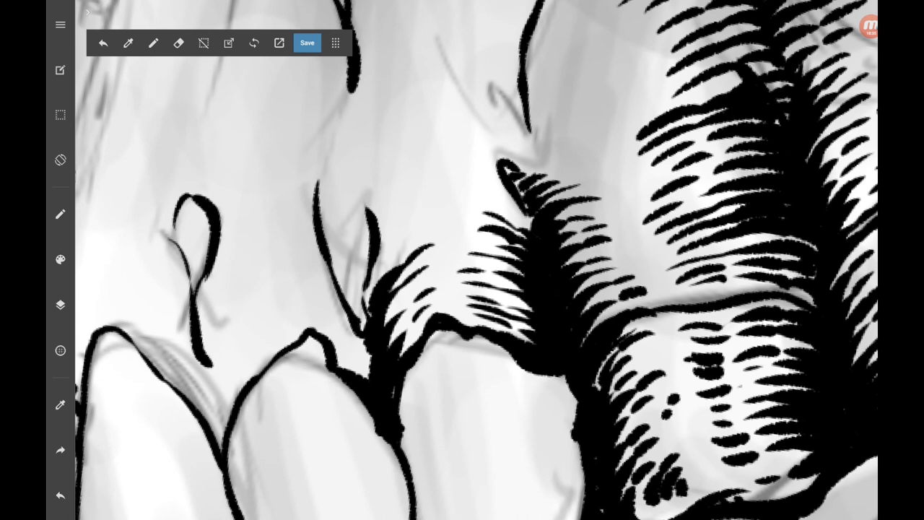
Add curved and short strokes inside the root curve.
{"action": "left_click_drag", "start_coordinate": [366, 288], "coordinate": [342, 315]}
{"action": "left_click_drag", "start_coordinate": [369, 265], "coordinate": [332, 303]}
{"action": "mouse_move", "coordinate": [366, 246]}
{"action": "left_mouse_down"}
{"action": "mouse_move", "coordinate": [328, 283]}
{"action": "mouse_move", "coordinate": [323, 227]}
{"action": "mouse_move", "coordinate": [323, 252]}
{"action": "left_mouse_up"}
{"action": "left_click_drag", "start_coordinate": [370, 221], "coordinate": [348, 238]}
{"action": "scroll", "coordinate": [477, 289], "scroll_direction": "down", "scroll_amount": 1}
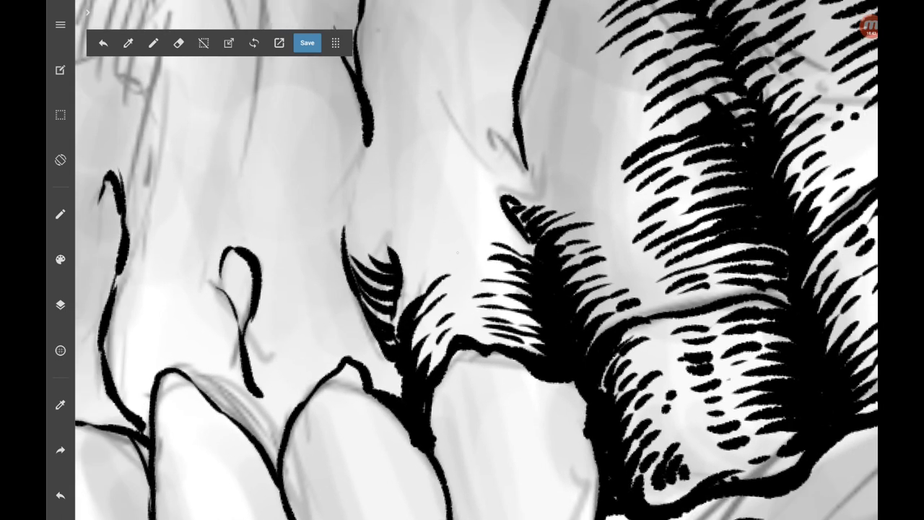
Hatch along the gum edge and add short hatching beside it.
{"action": "left_click_drag", "start_coordinate": [451, 257], "coordinate": [411, 294]}
{"action": "left_click_drag", "start_coordinate": [458, 239], "coordinate": [406, 281]}
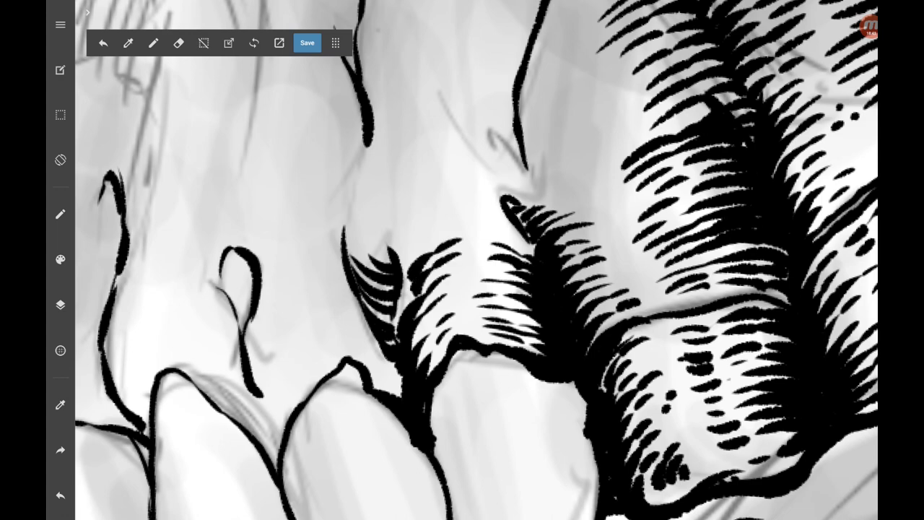
{"action": "mouse_move", "coordinate": [458, 222]}
{"action": "left_mouse_down"}
{"action": "mouse_move", "coordinate": [407, 263]}
{"action": "mouse_move", "coordinate": [401, 245]}
{"action": "left_mouse_up"}
{"action": "mouse_move", "coordinate": [500, 229]}
{"action": "left_mouse_down"}
{"action": "mouse_move", "coordinate": [477, 237]}
{"action": "mouse_move", "coordinate": [493, 250]}
{"action": "left_mouse_up"}
{"action": "mouse_move", "coordinate": [528, 241]}
{"action": "left_mouse_down"}
{"action": "mouse_move", "coordinate": [515, 255]}
{"action": "mouse_move", "coordinate": [475, 251]}
{"action": "left_mouse_up"}
{"action": "left_click_drag", "start_coordinate": [534, 241], "coordinate": [491, 264]}
{"action": "scroll", "coordinate": [476, 260], "scroll_direction": "up", "scroll_amount": 5}
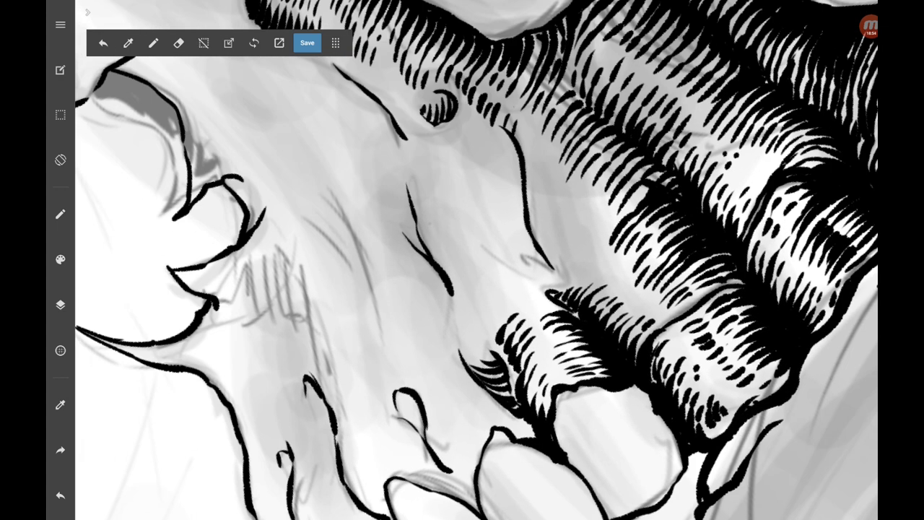
Hatch the upper tooth roots more densely, darkening further right.
{"action": "left_click_drag", "start_coordinate": [462, 289], "coordinate": [480, 271]}
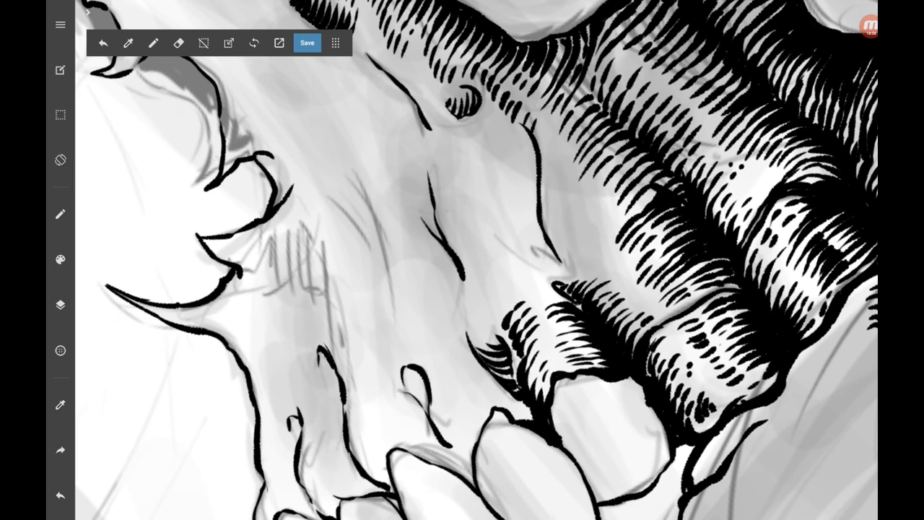
{"action": "scroll", "coordinate": [462, 260], "scroll_direction": "up", "scroll_amount": 2}
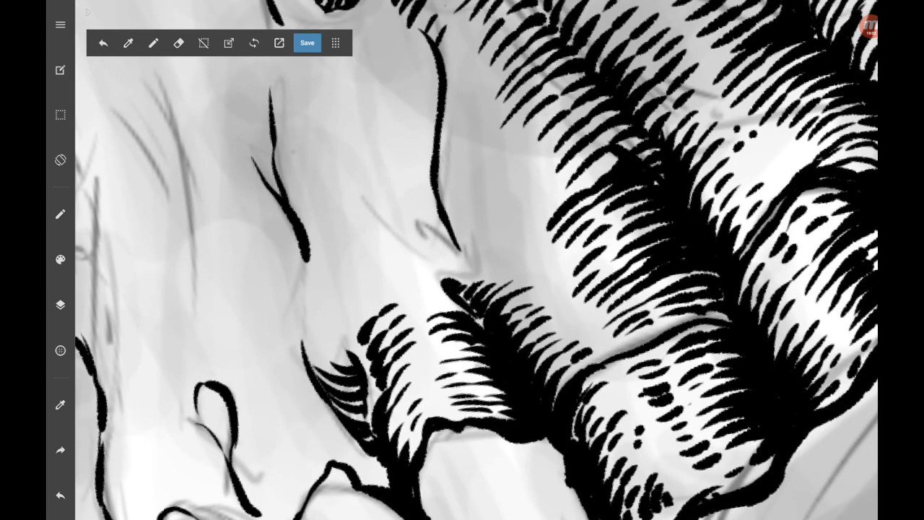
{"action": "mouse_move", "coordinate": [501, 126]}
{"action": "left_mouse_down"}
{"action": "mouse_move", "coordinate": [473, 150]}
{"action": "mouse_move", "coordinate": [495, 152]}
{"action": "left_mouse_up"}
{"action": "left_click_drag", "start_coordinate": [570, 82], "coordinate": [512, 138]}
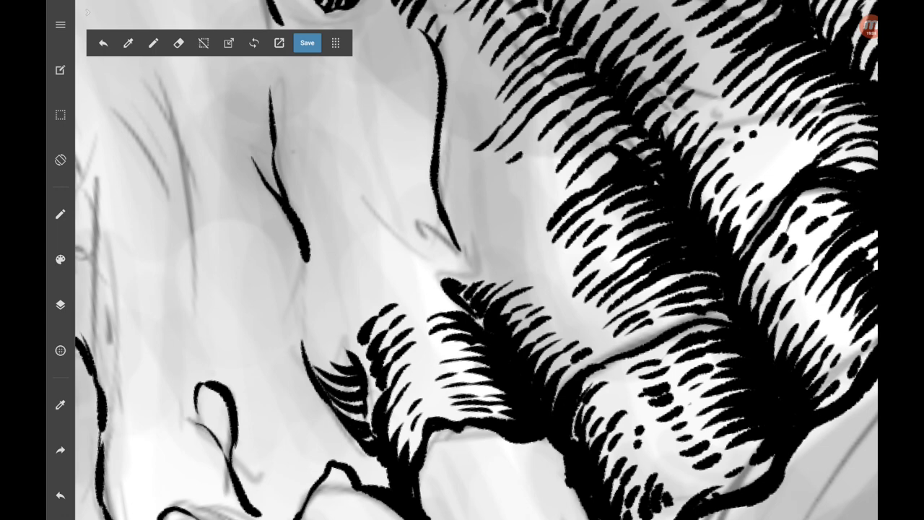
{"action": "left_click_drag", "start_coordinate": [562, 110], "coordinate": [518, 156]}
{"action": "left_click_drag", "start_coordinate": [603, 87], "coordinate": [556, 111]}
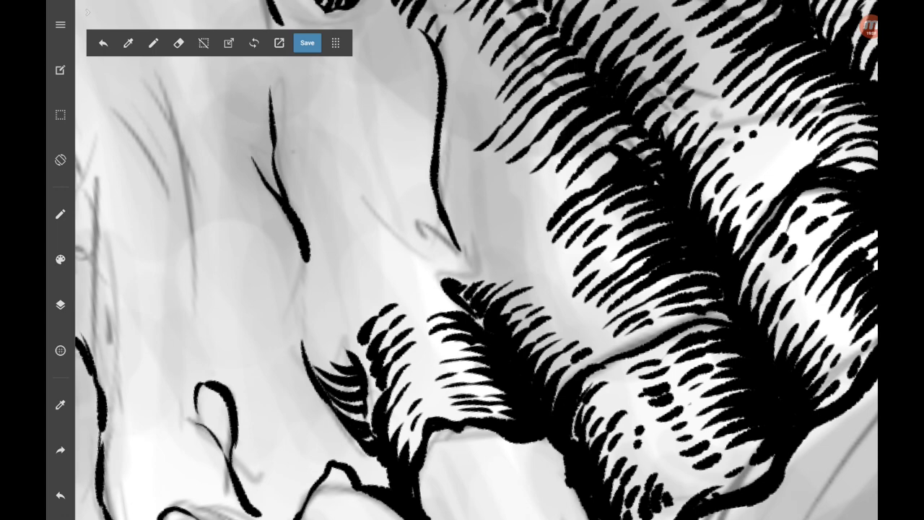
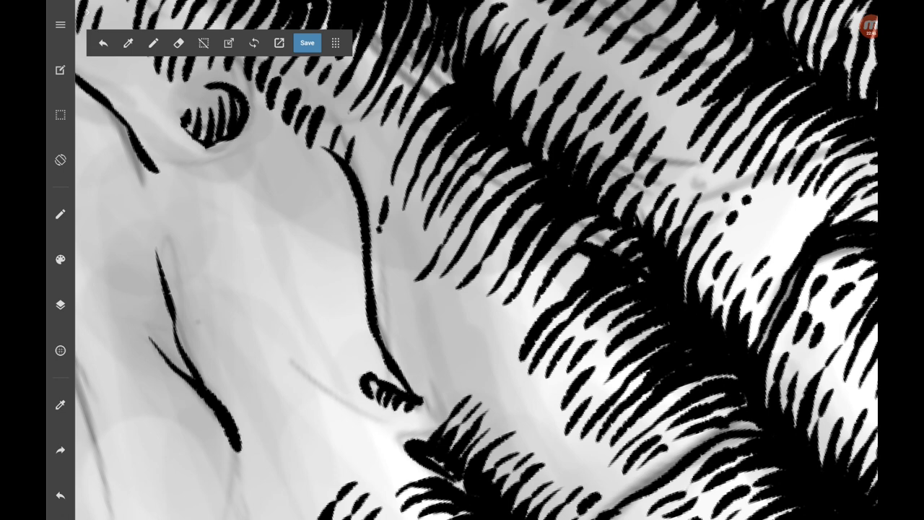
Hatch the area between the curved line and the bottom hook, and just below the line.
{"action": "left_click_drag", "start_coordinate": [374, 340], "coordinate": [406, 293]}
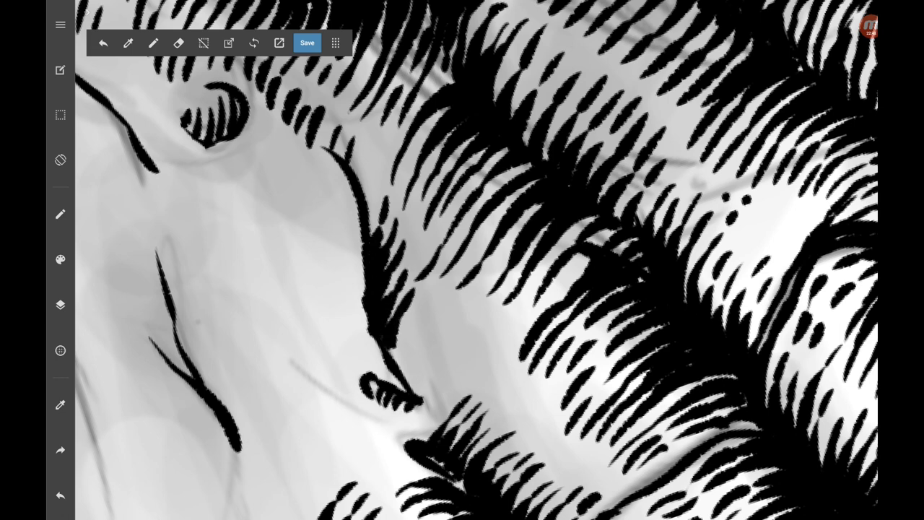
{"action": "left_click_drag", "start_coordinate": [388, 358], "coordinate": [422, 303]}
{"action": "left_click_drag", "start_coordinate": [401, 372], "coordinate": [434, 314]}
{"action": "mouse_move", "coordinate": [407, 391]}
{"action": "left_mouse_down"}
{"action": "mouse_move", "coordinate": [442, 332]}
{"action": "mouse_move", "coordinate": [430, 365]}
{"action": "left_mouse_up"}
{"action": "left_click_drag", "start_coordinate": [428, 383], "coordinate": [455, 342]}
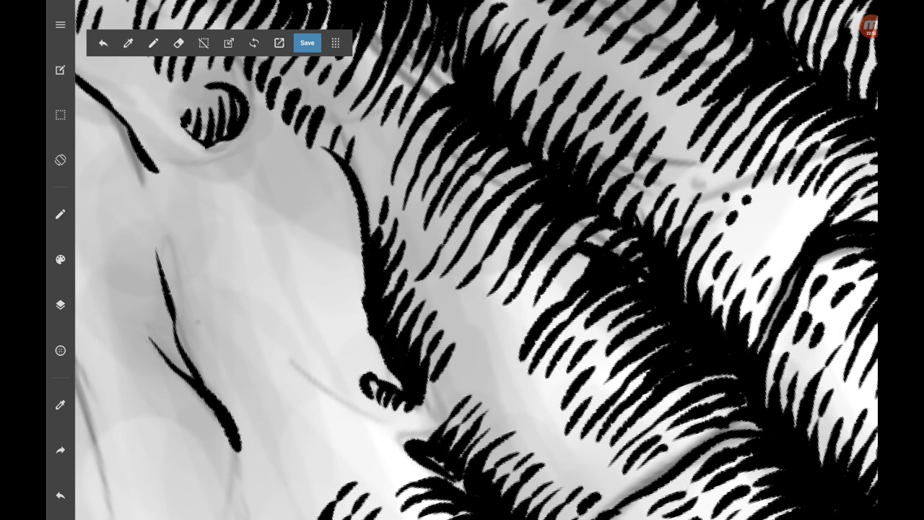
{"action": "left_click_drag", "start_coordinate": [427, 413], "coordinate": [471, 376]}
{"action": "left_click_drag", "start_coordinate": [414, 441], "coordinate": [481, 345]}
{"action": "left_click_drag", "start_coordinate": [433, 432], "coordinate": [465, 382]}
Add a few hatch strokes on the finger shading and beside the small hook.
{"action": "left_click_drag", "start_coordinate": [484, 336], "coordinate": [513, 299]}
{"action": "left_click_drag", "start_coordinate": [523, 289], "coordinate": [557, 243]}
{"action": "scroll", "coordinate": [477, 260], "scroll_direction": "down", "scroll_amount": 3}
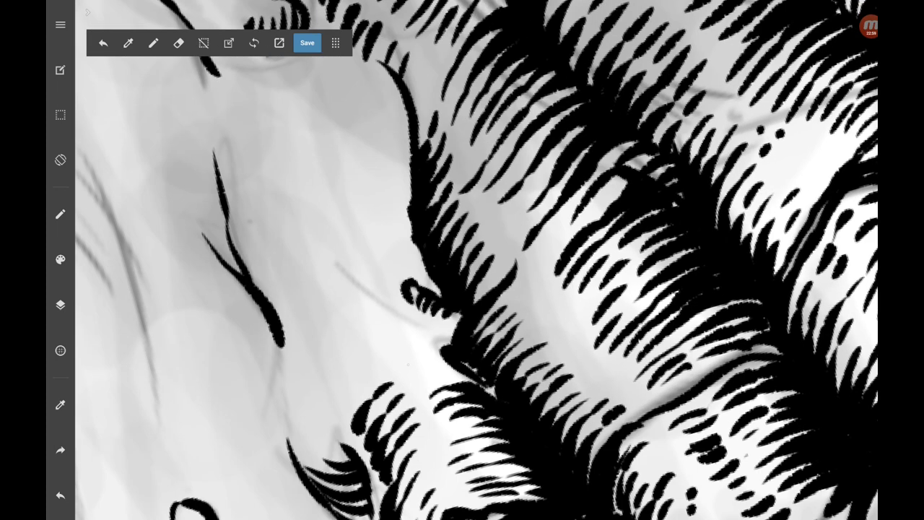
{"action": "mouse_move", "coordinate": [400, 362]}
{"action": "left_mouse_down"}
{"action": "mouse_move", "coordinate": [452, 332]}
{"action": "mouse_move", "coordinate": [430, 325]}
{"action": "mouse_move", "coordinate": [452, 322]}
{"action": "left_mouse_up"}
{"action": "scroll", "coordinate": [477, 259], "scroll_direction": "down", "scroll_amount": 5}
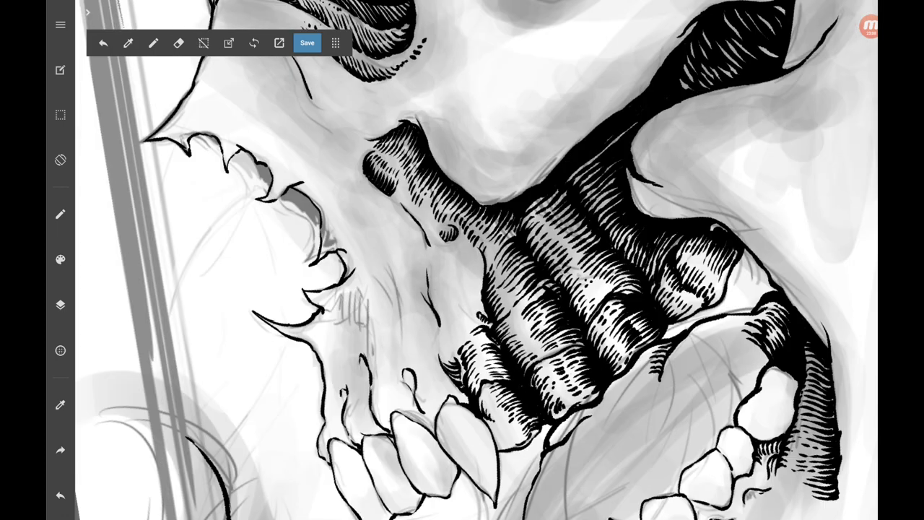
{"action": "scroll", "coordinate": [461, 233], "scroll_direction": "up", "scroll_amount": 5}
Hatch higher up the finger and cover the small hook with strokes.
{"action": "mouse_move", "coordinate": [372, 295]}
{"action": "left_mouse_down"}
{"action": "mouse_move", "coordinate": [422, 263]}
{"action": "mouse_move", "coordinate": [397, 258]}
{"action": "left_mouse_up"}
{"action": "mouse_move", "coordinate": [396, 262]}
{"action": "left_mouse_down"}
{"action": "mouse_move", "coordinate": [444, 246]}
{"action": "mouse_move", "coordinate": [447, 252]}
{"action": "left_mouse_up"}
{"action": "scroll", "coordinate": [477, 260], "scroll_direction": "down", "scroll_amount": 1}
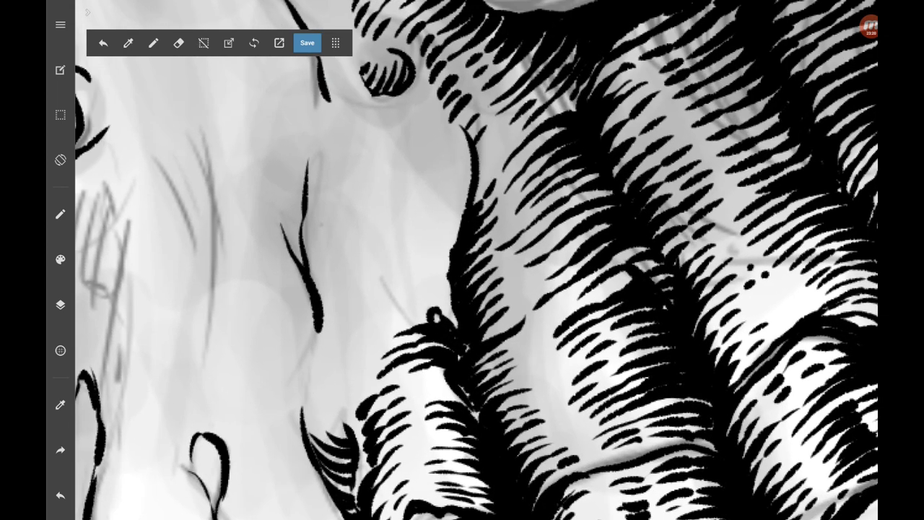
{"action": "mouse_move", "coordinate": [473, 206]}
{"action": "left_mouse_down"}
{"action": "mouse_move", "coordinate": [516, 133]}
{"action": "mouse_move", "coordinate": [497, 161]}
{"action": "left_mouse_up"}
{"action": "left_click_drag", "start_coordinate": [489, 147], "coordinate": [510, 127]}
{"action": "left_click_drag", "start_coordinate": [470, 173], "coordinate": [494, 143]}
{"action": "mouse_move", "coordinate": [386, 326]}
{"action": "left_mouse_down"}
{"action": "mouse_move", "coordinate": [427, 309]}
{"action": "mouse_move", "coordinate": [398, 301]}
{"action": "left_mouse_up"}
{"action": "left_click_drag", "start_coordinate": [394, 312], "coordinate": [449, 296]}
Fill in hatching around the hook and along the finger's edge.
{"action": "left_click_drag", "start_coordinate": [442, 328], "coordinate": [458, 301]}
{"action": "left_click_drag", "start_coordinate": [394, 296], "coordinate": [415, 286]}
{"action": "left_click_drag", "start_coordinate": [422, 293], "coordinate": [438, 283]}
{"action": "left_click_drag", "start_coordinate": [434, 303], "coordinate": [451, 285]}
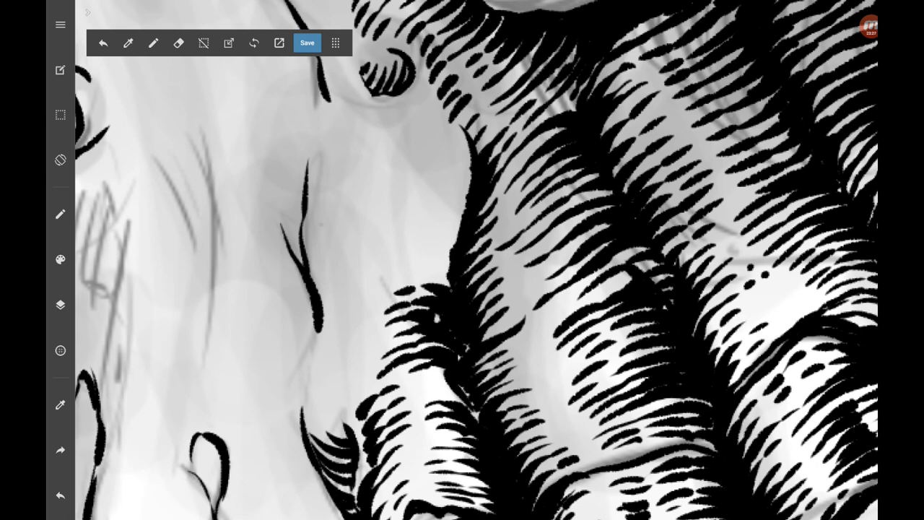
{"action": "mouse_move", "coordinate": [378, 305]}
{"action": "left_mouse_down"}
{"action": "mouse_move", "coordinate": [403, 289]}
{"action": "mouse_move", "coordinate": [392, 281]}
{"action": "mouse_move", "coordinate": [449, 267]}
{"action": "left_mouse_up"}
{"action": "mouse_move", "coordinate": [358, 291]}
{"action": "left_mouse_down"}
{"action": "mouse_move", "coordinate": [394, 267]}
{"action": "mouse_move", "coordinate": [449, 259]}
{"action": "left_mouse_up"}
Continue the hatch strokes up along the finger's edge.
{"action": "mouse_move", "coordinate": [380, 264]}
{"action": "left_mouse_down"}
{"action": "mouse_move", "coordinate": [447, 246]}
{"action": "mouse_move", "coordinate": [395, 241]}
{"action": "left_mouse_up"}
{"action": "left_click_drag", "start_coordinate": [404, 249], "coordinate": [457, 233]}
{"action": "left_click_drag", "start_coordinate": [360, 250], "coordinate": [395, 231]}
{"action": "left_click_drag", "start_coordinate": [403, 236], "coordinate": [459, 224]}
{"action": "scroll", "coordinate": [477, 260], "scroll_direction": "up", "scroll_amount": 2}
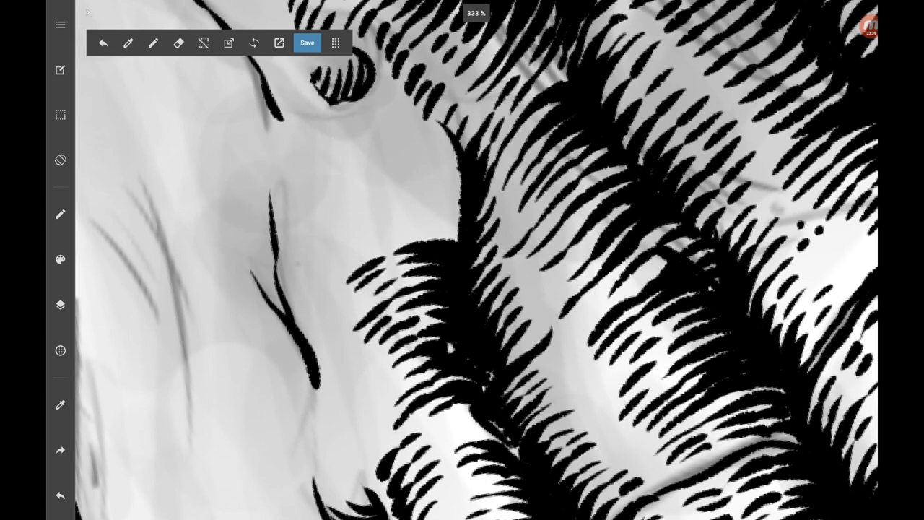
{"action": "left_click_drag", "start_coordinate": [331, 294], "coordinate": [397, 232]}
{"action": "left_click_drag", "start_coordinate": [393, 242], "coordinate": [459, 221]}
Hatch along the finger's upper edge, extending further toward the tip.
{"action": "mouse_move", "coordinate": [351, 252]}
{"action": "left_mouse_down"}
{"action": "mouse_move", "coordinate": [373, 229]}
{"action": "mouse_move", "coordinate": [460, 204]}
{"action": "mouse_move", "coordinate": [365, 221]}
{"action": "left_mouse_up"}
{"action": "left_click_drag", "start_coordinate": [376, 214], "coordinate": [461, 186]}
{"action": "left_click_drag", "start_coordinate": [334, 227], "coordinate": [416, 178]}
{"action": "left_click_drag", "start_coordinate": [410, 191], "coordinate": [460, 171]}
{"action": "mouse_move", "coordinate": [378, 176]}
{"action": "left_mouse_down"}
{"action": "mouse_move", "coordinate": [459, 154]}
{"action": "mouse_move", "coordinate": [436, 137]}
{"action": "left_mouse_up"}
{"action": "left_click_drag", "start_coordinate": [430, 160], "coordinate": [456, 137]}
Finish hatching near the top of the finger with a few fainter strokes.
{"action": "mouse_move", "coordinate": [345, 163]}
{"action": "left_mouse_down"}
{"action": "mouse_move", "coordinate": [400, 131]}
{"action": "mouse_move", "coordinate": [448, 122]}
{"action": "left_mouse_up"}
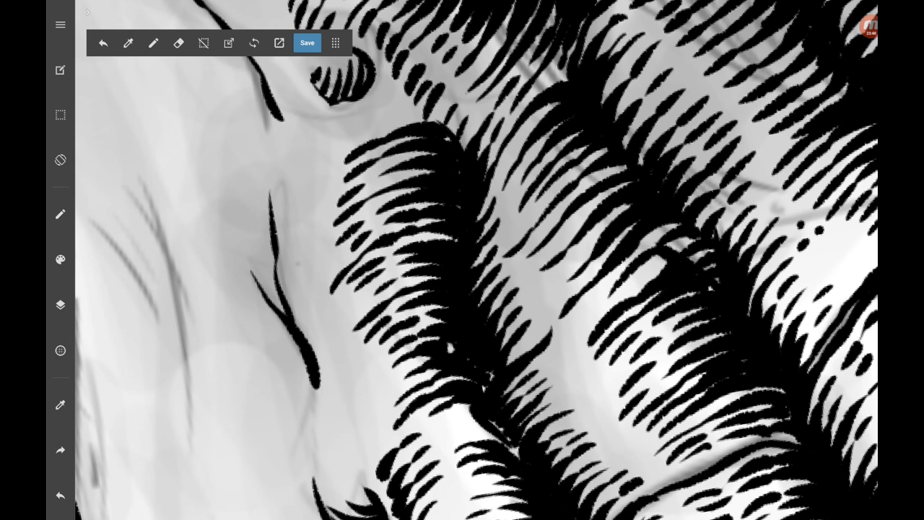
{"action": "left_click_drag", "start_coordinate": [340, 146], "coordinate": [424, 109]}
{"action": "mouse_move", "coordinate": [348, 129]}
{"action": "left_mouse_down"}
{"action": "mouse_move", "coordinate": [421, 93]}
{"action": "mouse_move", "coordinate": [394, 74]}
{"action": "left_mouse_up"}
{"action": "left_click_drag", "start_coordinate": [371, 110], "coordinate": [442, 62]}
{"action": "mouse_move", "coordinate": [426, 122]}
{"action": "left_mouse_down"}
{"action": "mouse_move", "coordinate": [457, 71]}
{"action": "mouse_move", "coordinate": [480, 78]}
{"action": "mouse_move", "coordinate": [468, 88]}
{"action": "left_mouse_up"}
Ink a short line where the teeth meet and hatch the small claw loop.
{"action": "scroll", "coordinate": [476, 260], "scroll_direction": "down", "scroll_amount": 5}
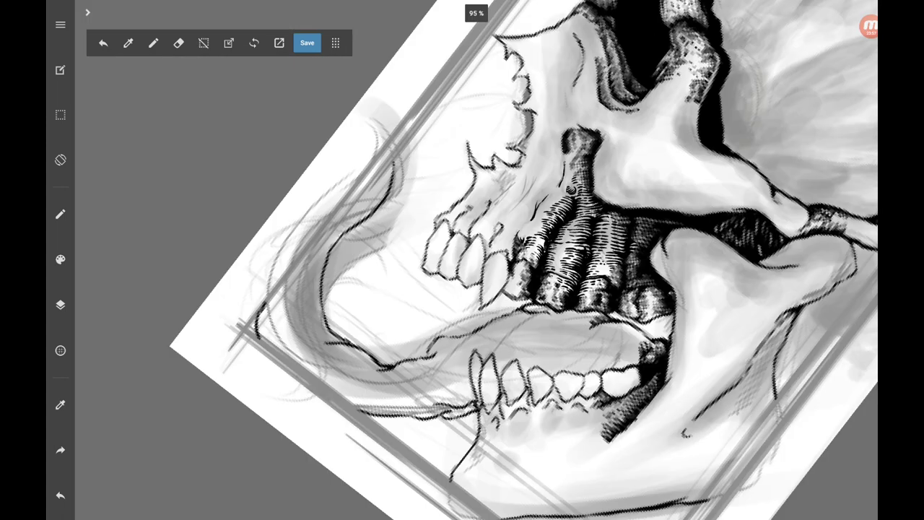
{"action": "scroll", "coordinate": [570, 318], "scroll_direction": "up", "scroll_amount": 5}
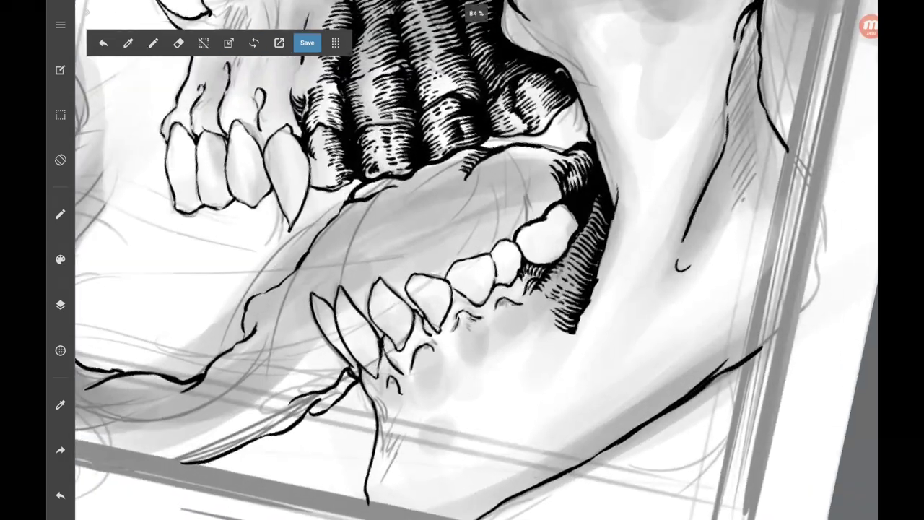
{"action": "scroll", "coordinate": [571, 317], "scroll_direction": "up", "scroll_amount": 3}
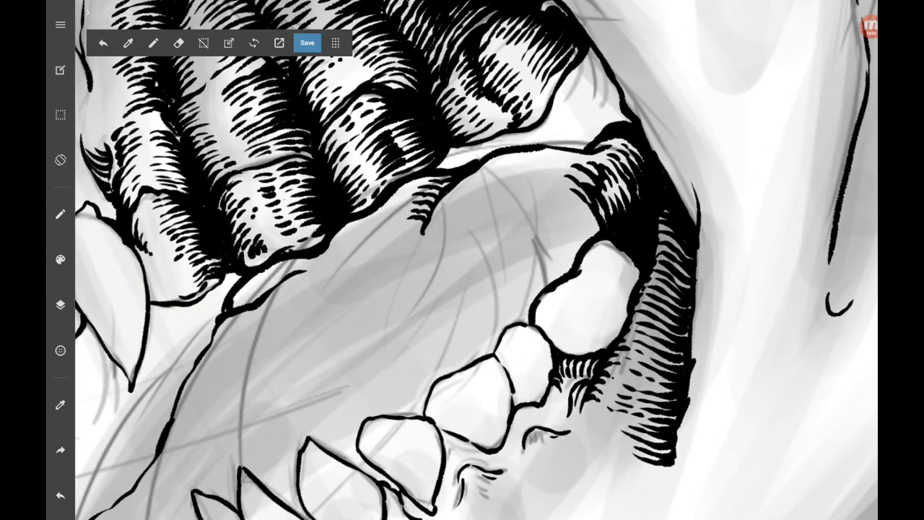
{"action": "scroll", "coordinate": [477, 260], "scroll_direction": "down", "scroll_amount": 3}
{"action": "scroll", "coordinate": [477, 260], "scroll_direction": "up", "scroll_amount": 3}
{"action": "scroll", "coordinate": [477, 260], "scroll_direction": "up", "scroll_amount": 3}
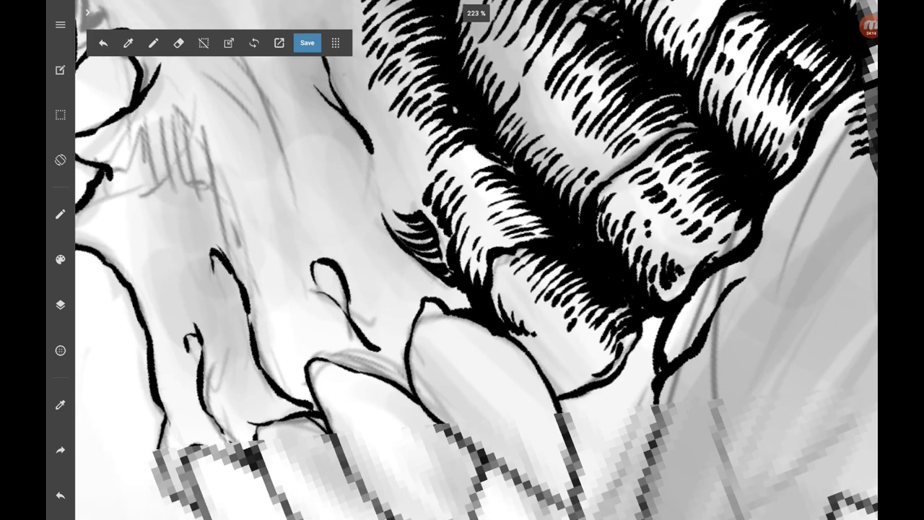
{"action": "scroll", "coordinate": [476, 260], "scroll_direction": "down", "scroll_amount": 2}
{"action": "mouse_move", "coordinate": [391, 367]}
{"action": "left_mouse_down"}
{"action": "mouse_move", "coordinate": [415, 393]}
{"action": "mouse_move", "coordinate": [413, 310]}
{"action": "mouse_move", "coordinate": [468, 289]}
{"action": "left_mouse_up"}
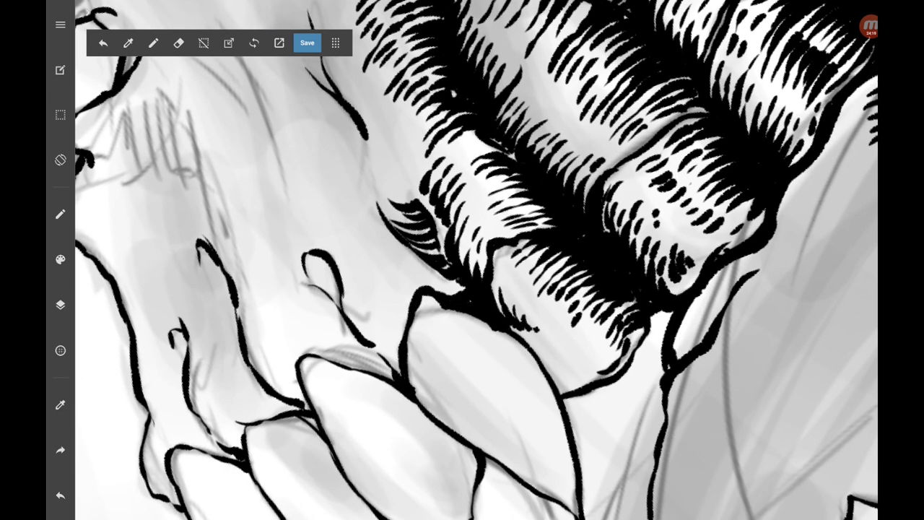
{"action": "scroll", "coordinate": [477, 260], "scroll_direction": "down", "scroll_amount": 1}
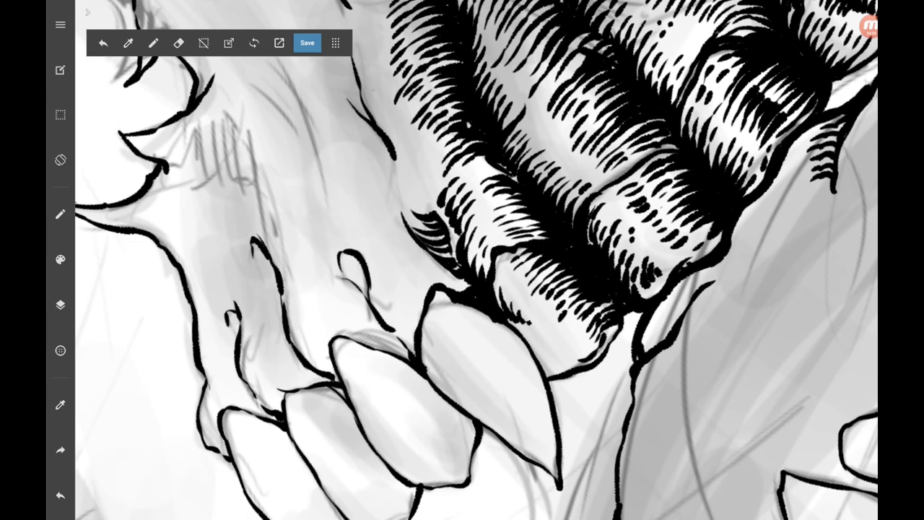
{"action": "mouse_move", "coordinate": [344, 254]}
{"action": "left_mouse_down"}
{"action": "mouse_move", "coordinate": [366, 286]}
{"action": "mouse_move", "coordinate": [417, 252]}
{"action": "mouse_move", "coordinate": [467, 280]}
{"action": "left_mouse_up"}
Add curved hatching at the claw base, beside the claw and along its edge.
{"action": "scroll", "coordinate": [476, 260], "scroll_direction": "up", "scroll_amount": 1}
{"action": "scroll", "coordinate": [477, 260], "scroll_direction": "up", "scroll_amount": 2}
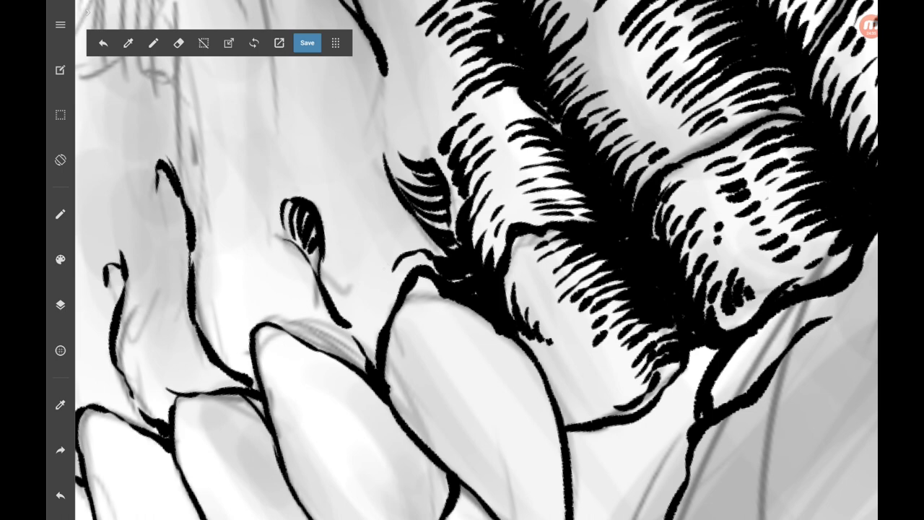
{"action": "mouse_move", "coordinate": [387, 269]}
{"action": "left_mouse_down"}
{"action": "mouse_move", "coordinate": [436, 238]}
{"action": "mouse_move", "coordinate": [433, 245]}
{"action": "mouse_move", "coordinate": [429, 225]}
{"action": "left_mouse_up"}
{"action": "mouse_move", "coordinate": [374, 251]}
{"action": "left_mouse_down"}
{"action": "mouse_move", "coordinate": [422, 215]}
{"action": "mouse_move", "coordinate": [407, 209]}
{"action": "left_mouse_up"}
{"action": "mouse_move", "coordinate": [341, 255]}
{"action": "left_mouse_down"}
{"action": "mouse_move", "coordinate": [324, 291]}
{"action": "mouse_move", "coordinate": [329, 302]}
{"action": "left_mouse_up"}
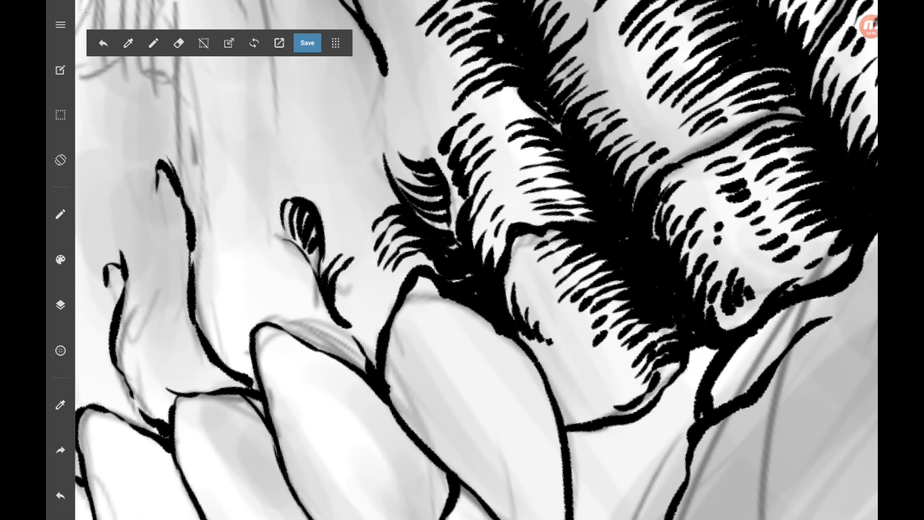
{"action": "left_click_drag", "start_coordinate": [364, 266], "coordinate": [341, 318]}
{"action": "mouse_move", "coordinate": [366, 286]}
{"action": "left_mouse_down"}
{"action": "mouse_move", "coordinate": [339, 335]}
{"action": "mouse_move", "coordinate": [352, 337]}
{"action": "mouse_move", "coordinate": [351, 358]}
{"action": "mouse_move", "coordinate": [362, 368]}
{"action": "left_mouse_up"}
{"action": "left_click_drag", "start_coordinate": [420, 254], "coordinate": [406, 267]}
{"action": "left_click_drag", "start_coordinate": [438, 255], "coordinate": [419, 273]}
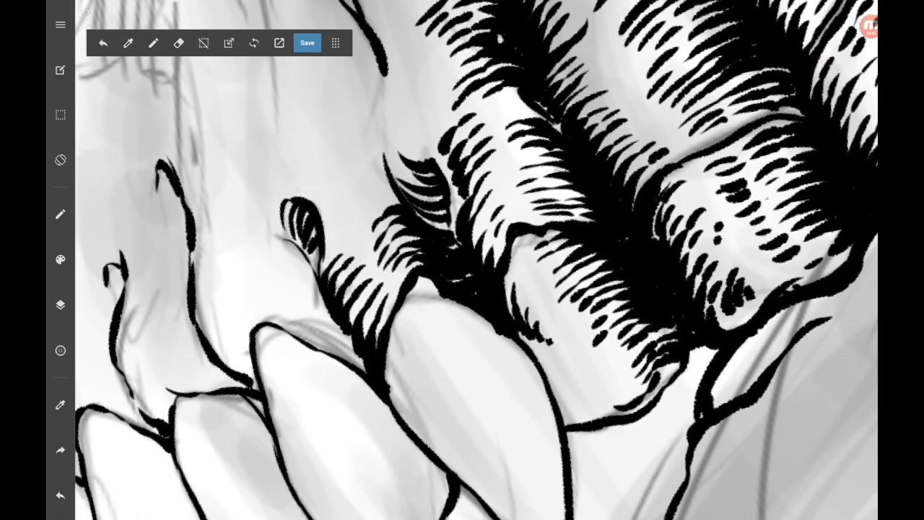
Add short hatch marks to the left of the claw.
{"action": "scroll", "coordinate": [477, 260], "scroll_direction": "down", "scroll_amount": 3}
{"action": "scroll", "coordinate": [476, 260], "scroll_direction": "up", "scroll_amount": 3}
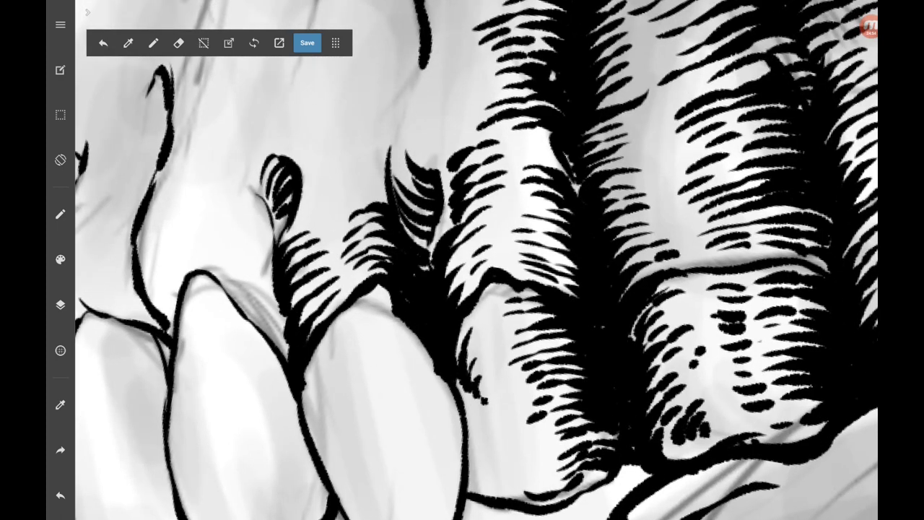
{"action": "scroll", "coordinate": [476, 259], "scroll_direction": "up", "scroll_amount": 2}
{"action": "mouse_move", "coordinate": [437, 361]}
{"action": "left_mouse_down"}
{"action": "mouse_move", "coordinate": [424, 372]}
{"action": "mouse_move", "coordinate": [404, 347]}
{"action": "left_mouse_up"}
{"action": "mouse_move", "coordinate": [430, 339]}
{"action": "left_mouse_down"}
{"action": "mouse_move", "coordinate": [408, 334]}
{"action": "mouse_move", "coordinate": [398, 353]}
{"action": "left_mouse_up"}
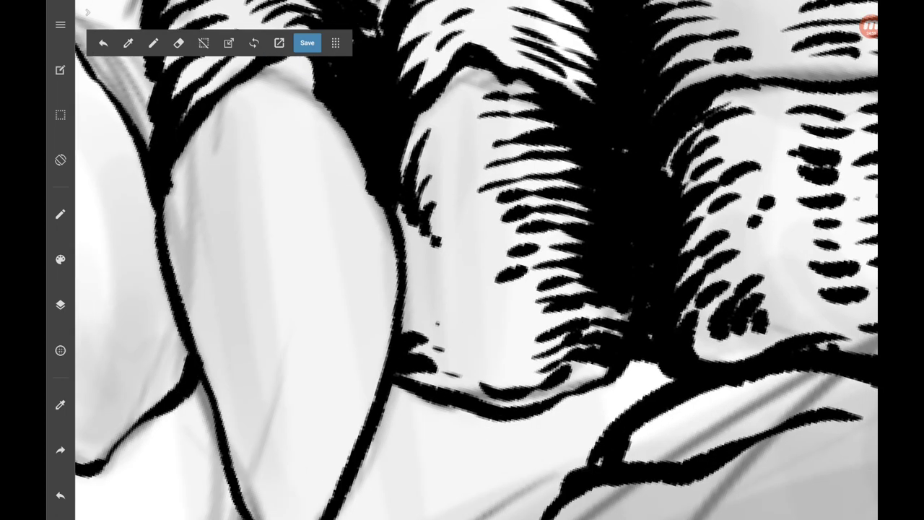
{"action": "left_click_drag", "start_coordinate": [438, 318], "coordinate": [402, 330]}
{"action": "left_click_drag", "start_coordinate": [436, 292], "coordinate": [404, 310]}
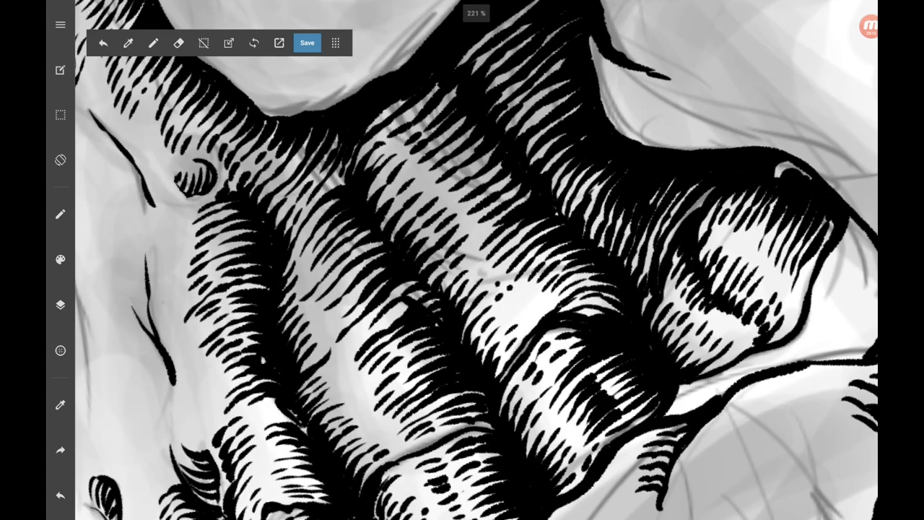
Hatch the knuckle with short dark strokes.
{"action": "left_click_drag", "start_coordinate": [437, 130], "coordinate": [420, 142]}
{"action": "left_click_drag", "start_coordinate": [413, 148], "coordinate": [400, 166]}
{"action": "left_click_drag", "start_coordinate": [458, 140], "coordinate": [434, 155]}
{"action": "left_click_drag", "start_coordinate": [431, 160], "coordinate": [402, 183]}
{"action": "mouse_move", "coordinate": [483, 138]}
{"action": "left_mouse_down"}
{"action": "mouse_move", "coordinate": [410, 198]}
{"action": "mouse_move", "coordinate": [422, 207]}
{"action": "left_mouse_up"}
{"action": "left_click_drag", "start_coordinate": [445, 175], "coordinate": [423, 202]}
{"action": "mouse_move", "coordinate": [501, 162]}
{"action": "left_mouse_down"}
{"action": "mouse_move", "coordinate": [431, 216]}
{"action": "mouse_move", "coordinate": [444, 221]}
{"action": "mouse_move", "coordinate": [471, 201]}
{"action": "left_mouse_up"}
{"action": "left_click_drag", "start_coordinate": [455, 198], "coordinate": [442, 215]}
Extend the short hatch strokes across the knuckles.
{"action": "left_click_drag", "start_coordinate": [471, 184], "coordinate": [454, 202]}
{"action": "left_click_drag", "start_coordinate": [510, 185], "coordinate": [420, 245]}
{"action": "mouse_move", "coordinate": [516, 177]}
{"action": "left_mouse_down"}
{"action": "mouse_move", "coordinate": [445, 219]}
{"action": "mouse_move", "coordinate": [442, 262]}
{"action": "left_mouse_up"}
{"action": "mouse_move", "coordinate": [532, 190]}
{"action": "left_mouse_down"}
{"action": "mouse_move", "coordinate": [482, 217]}
{"action": "mouse_move", "coordinate": [465, 253]}
{"action": "left_mouse_up"}
{"action": "left_click_drag", "start_coordinate": [429, 162], "coordinate": [381, 215]}
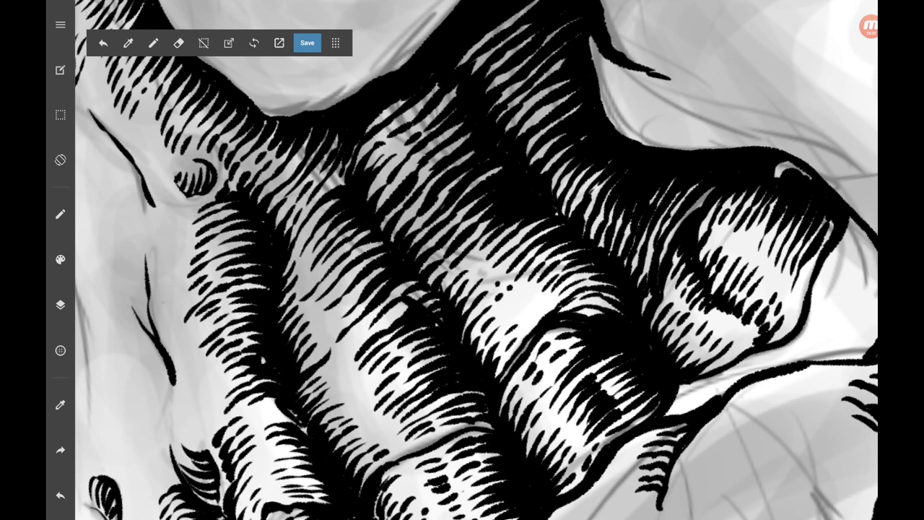
{"action": "left_click_drag", "start_coordinate": [471, 132], "coordinate": [375, 194]}
Complete the hatching on the upper knuckle.
{"action": "left_click_drag", "start_coordinate": [413, 137], "coordinate": [373, 171]}
{"action": "mouse_move", "coordinate": [452, 111]}
{"action": "left_mouse_down"}
{"action": "mouse_move", "coordinate": [409, 141]}
{"action": "mouse_move", "coordinate": [379, 147]}
{"action": "left_mouse_up"}
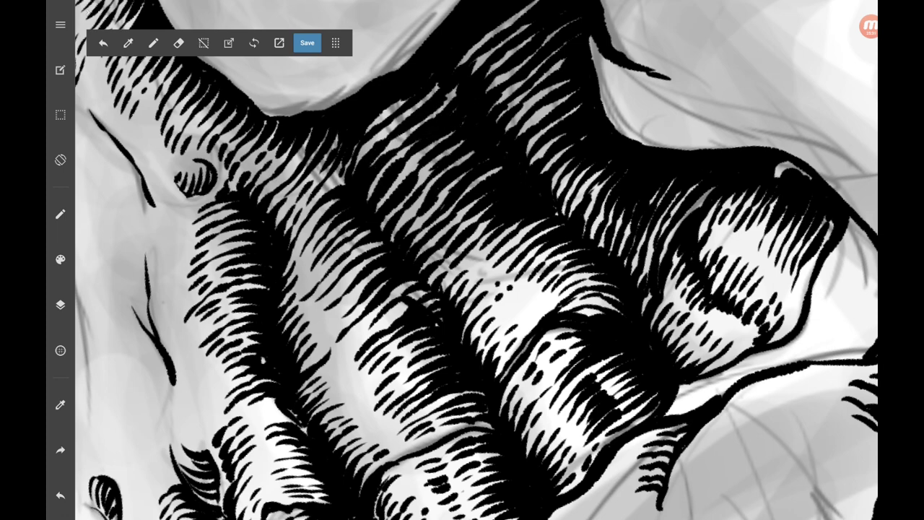
{"action": "left_click_drag", "start_coordinate": [457, 85], "coordinate": [445, 103]}
{"action": "left_click_drag", "start_coordinate": [377, 135], "coordinate": [354, 172]}
{"action": "left_click_drag", "start_coordinate": [411, 97], "coordinate": [377, 124]}
{"action": "left_click_drag", "start_coordinate": [382, 130], "coordinate": [374, 140]}
{"action": "left_click_drag", "start_coordinate": [439, 83], "coordinate": [430, 94]}
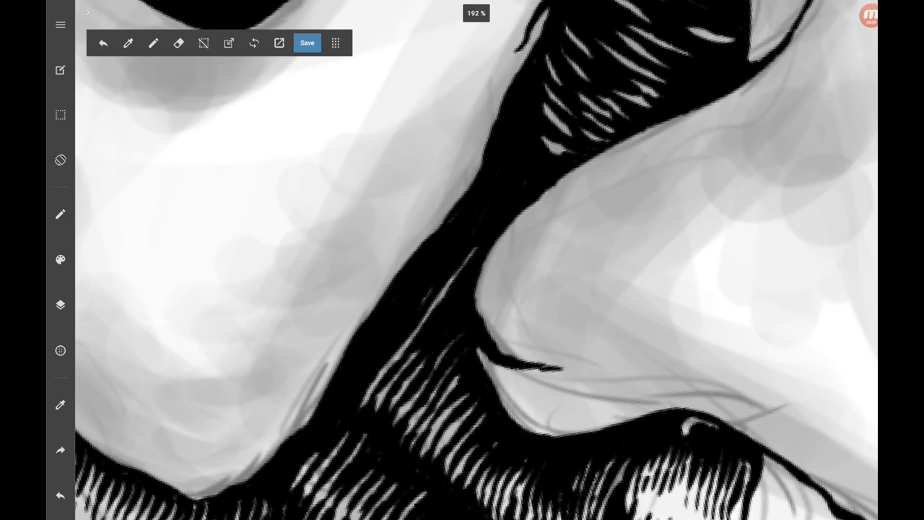
Hatch the knuckles and down the diagonal knuckle edge.
{"action": "left_click_drag", "start_coordinate": [479, 248], "coordinate": [422, 308]}
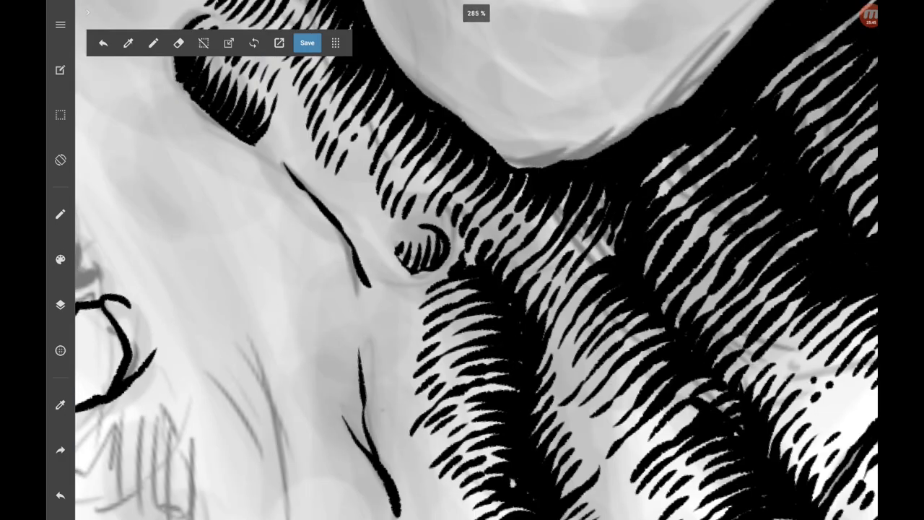
{"action": "mouse_move", "coordinate": [310, 155]}
{"action": "left_mouse_down"}
{"action": "mouse_move", "coordinate": [296, 182]}
{"action": "mouse_move", "coordinate": [305, 185]}
{"action": "left_mouse_up"}
{"action": "left_click_drag", "start_coordinate": [325, 172], "coordinate": [311, 199]}
{"action": "mouse_move", "coordinate": [303, 150]}
{"action": "left_mouse_down"}
{"action": "mouse_move", "coordinate": [292, 176]}
{"action": "mouse_move", "coordinate": [284, 171]}
{"action": "left_mouse_up"}
{"action": "left_click_drag", "start_coordinate": [343, 179], "coordinate": [331, 218]}
{"action": "left_click_drag", "start_coordinate": [333, 219], "coordinate": [327, 226]}
{"action": "mouse_move", "coordinate": [358, 195]}
{"action": "left_mouse_down"}
{"action": "mouse_move", "coordinate": [340, 231]}
{"action": "mouse_move", "coordinate": [354, 260]}
{"action": "left_mouse_up"}
{"action": "left_click_drag", "start_coordinate": [377, 240], "coordinate": [367, 290]}
{"action": "left_click_drag", "start_coordinate": [396, 276], "coordinate": [378, 301]}
Zoom to the nasal cavity and ink short strokes below it.
{"action": "scroll", "coordinate": [462, 260], "scroll_direction": "down", "scroll_amount": 2}
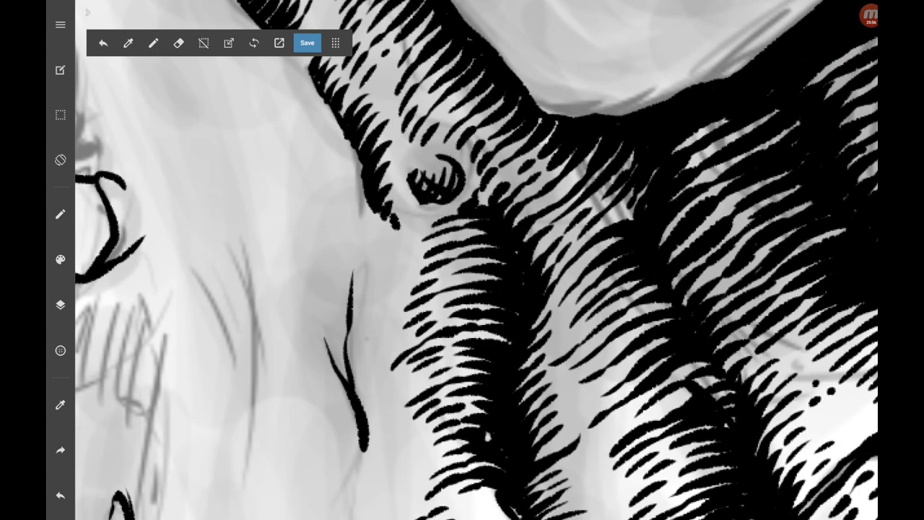
{"action": "scroll", "coordinate": [462, 260], "scroll_direction": "down", "scroll_amount": 5}
{"action": "scroll", "coordinate": [491, 239], "scroll_direction": "up", "scroll_amount": 5}
{"action": "scroll", "coordinate": [491, 239], "scroll_direction": "up", "scroll_amount": 2}
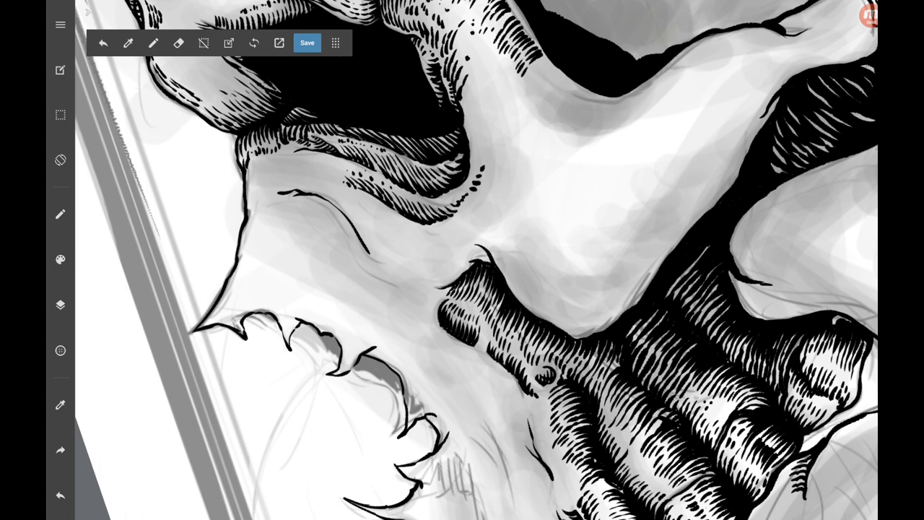
{"action": "scroll", "coordinate": [433, 187], "scroll_direction": "up", "scroll_amount": 5}
{"action": "scroll", "coordinate": [433, 188], "scroll_direction": "up", "scroll_amount": 3}
{"action": "mouse_move", "coordinate": [277, 283]}
{"action": "left_mouse_down"}
{"action": "mouse_move", "coordinate": [167, 299]}
{"action": "mouse_move", "coordinate": [153, 326]}
{"action": "left_mouse_up"}
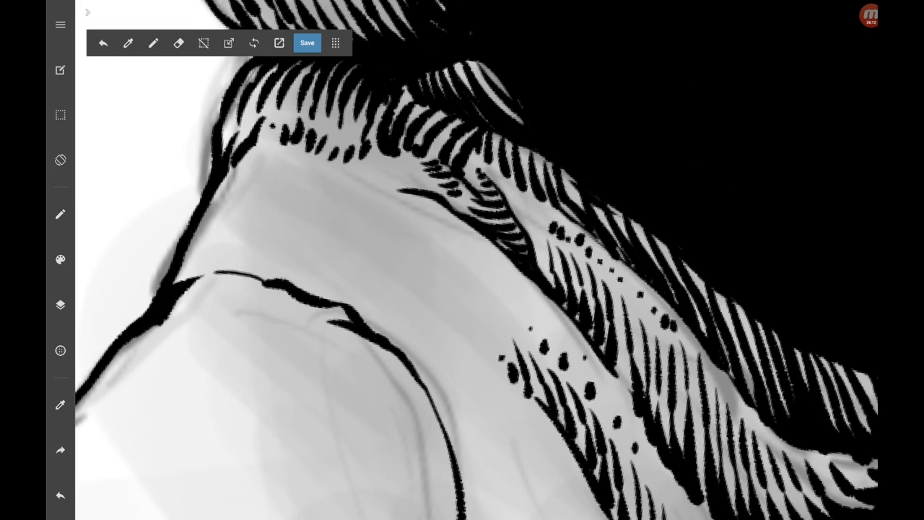
{"action": "left_click_drag", "start_coordinate": [196, 274], "coordinate": [173, 285]}
Add small hatch strokes beside the nasal cavity.
{"action": "scroll", "coordinate": [462, 260], "scroll_direction": "down", "scroll_amount": 3}
{"action": "mouse_move", "coordinate": [488, 288]}
{"action": "left_mouse_down"}
{"action": "mouse_move", "coordinate": [485, 303]}
{"action": "mouse_move", "coordinate": [481, 290]}
{"action": "left_mouse_up"}
{"action": "left_click_drag", "start_coordinate": [479, 261], "coordinate": [476, 288]}
{"action": "left_click_drag", "start_coordinate": [475, 255], "coordinate": [469, 285]}
{"action": "left_click_drag", "start_coordinate": [508, 244], "coordinate": [513, 273]}
Hatch along the cavity edge, undoing the last stroke.
{"action": "scroll", "coordinate": [462, 260], "scroll_direction": "up", "scroll_amount": 3}
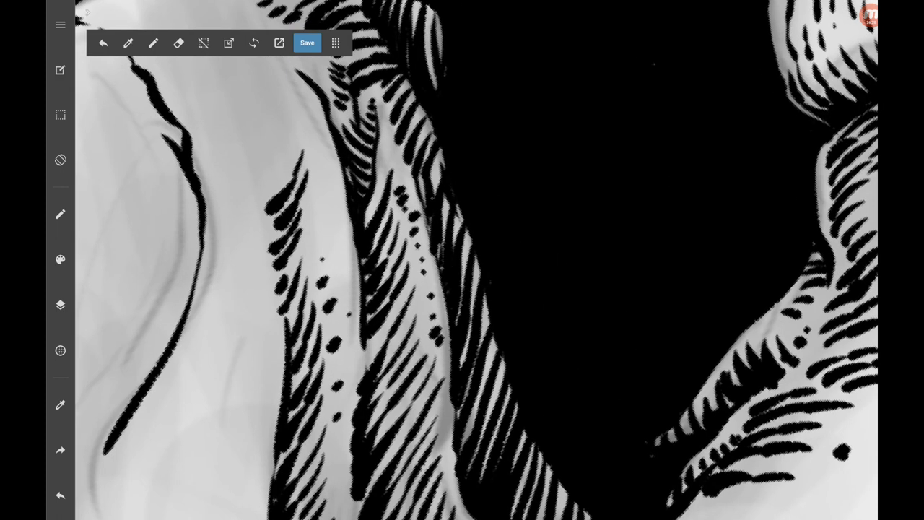
{"action": "left_click_drag", "start_coordinate": [421, 207], "coordinate": [430, 123]}
{"action": "left_click_drag", "start_coordinate": [413, 174], "coordinate": [401, 93]}
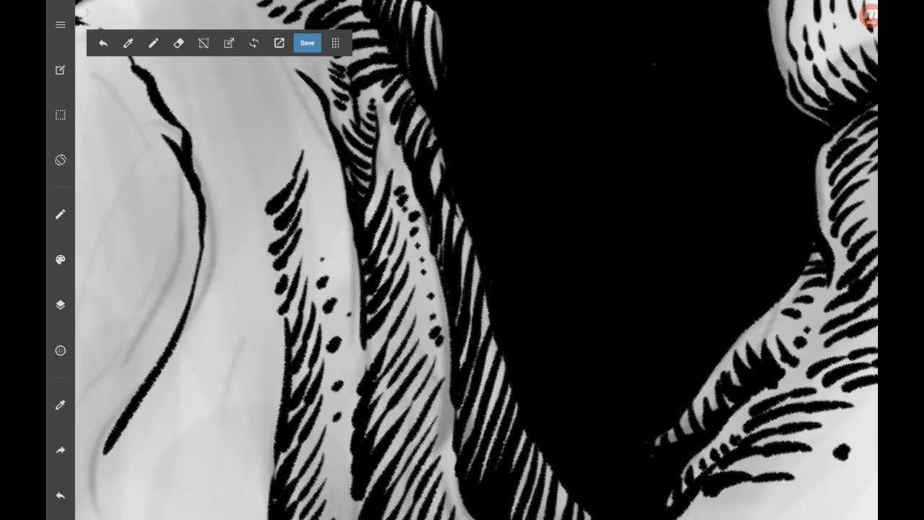
{"action": "key", "text": "ctrl+z"}
{"action": "scroll", "coordinate": [462, 260], "scroll_direction": "down", "scroll_amount": 3}
{"action": "scroll", "coordinate": [534, 289], "scroll_direction": "up", "scroll_amount": 5}
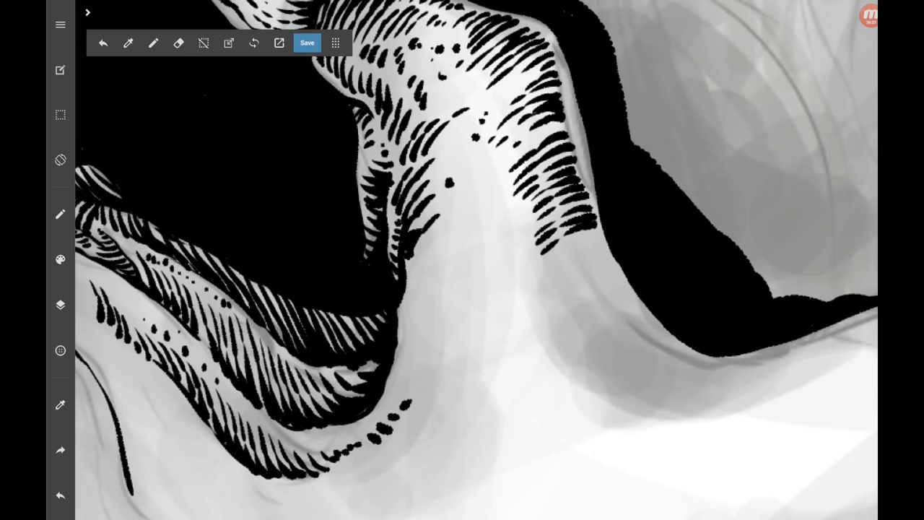
{"action": "scroll", "coordinate": [463, 260], "scroll_direction": "up", "scroll_amount": 2}
Draw a curved contour stroke beside the nasal cavity with parallel hatch lines.
{"action": "mouse_move", "coordinate": [425, 283]}
{"action": "left_mouse_down"}
{"action": "mouse_move", "coordinate": [457, 246]}
{"action": "mouse_move", "coordinate": [538, 209]}
{"action": "left_mouse_up"}
{"action": "mouse_move", "coordinate": [423, 264]}
{"action": "left_mouse_down"}
{"action": "mouse_move", "coordinate": [437, 244]}
{"action": "mouse_move", "coordinate": [534, 189]}
{"action": "left_mouse_up"}
{"action": "mouse_move", "coordinate": [425, 244]}
{"action": "left_mouse_down"}
{"action": "mouse_move", "coordinate": [527, 173]}
{"action": "mouse_move", "coordinate": [471, 182]}
{"action": "mouse_move", "coordinate": [522, 163]}
{"action": "left_mouse_up"}
{"action": "left_click_drag", "start_coordinate": [408, 219], "coordinate": [517, 143]}
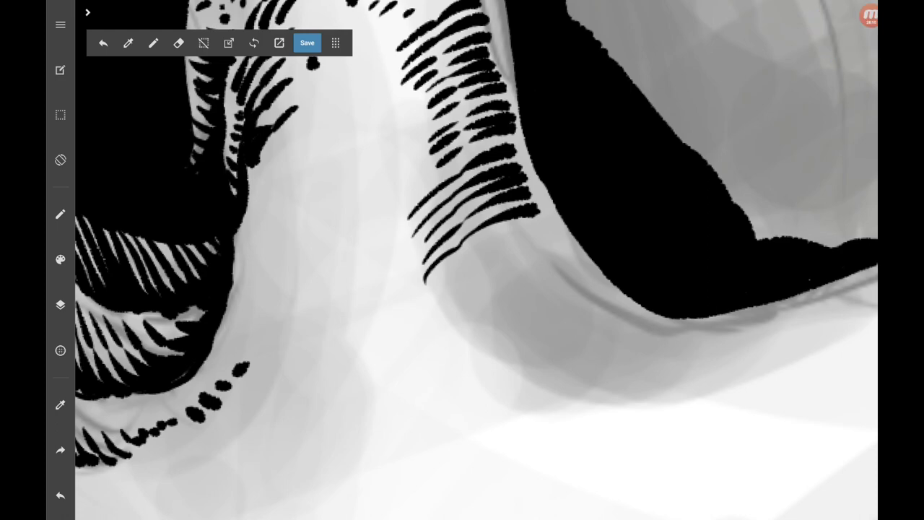
Hatch the shadow under the brow ridge and add a dot and edge stroke on the bone.
{"action": "scroll", "coordinate": [476, 260], "scroll_direction": "down", "scroll_amount": 5}
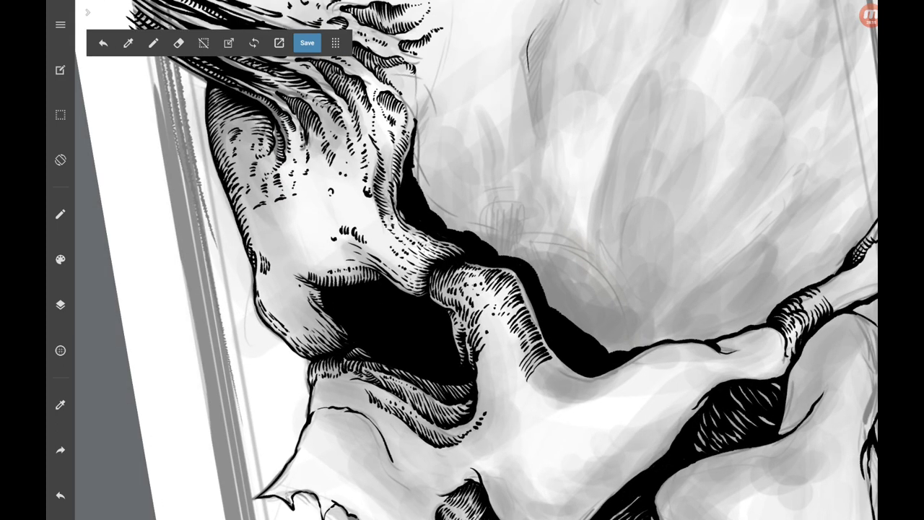
{"action": "scroll", "coordinate": [477, 260], "scroll_direction": "down", "scroll_amount": 5}
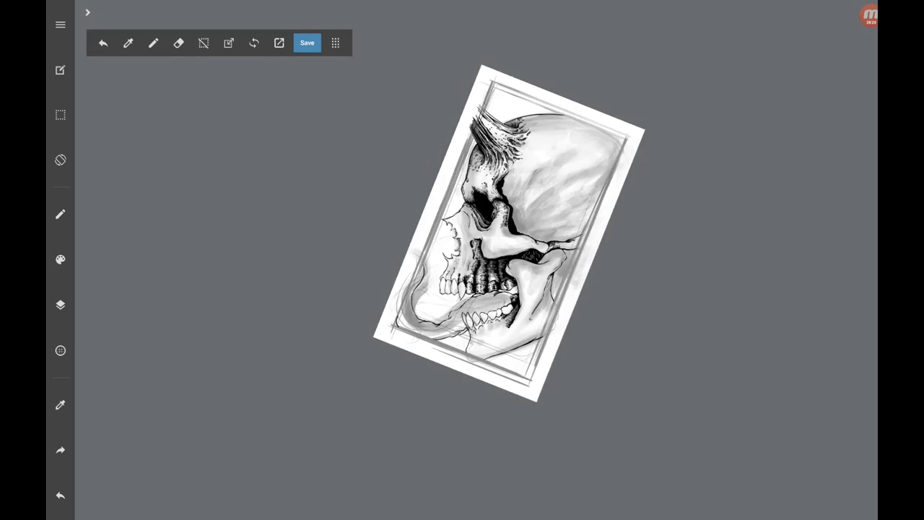
{"action": "scroll", "coordinate": [499, 144], "scroll_direction": "up", "scroll_amount": 10}
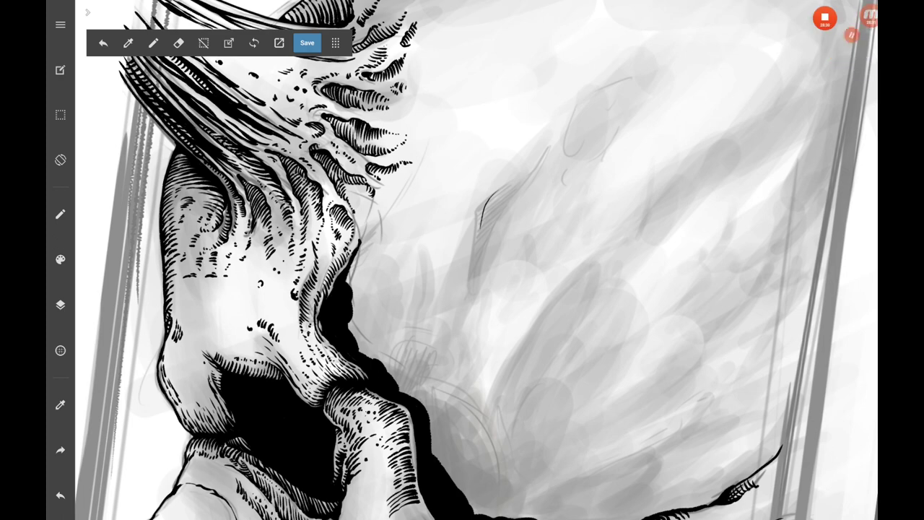
{"action": "scroll", "coordinate": [476, 260], "scroll_direction": "up", "scroll_amount": 3}
{"action": "scroll", "coordinate": [476, 260], "scroll_direction": "up", "scroll_amount": 2}
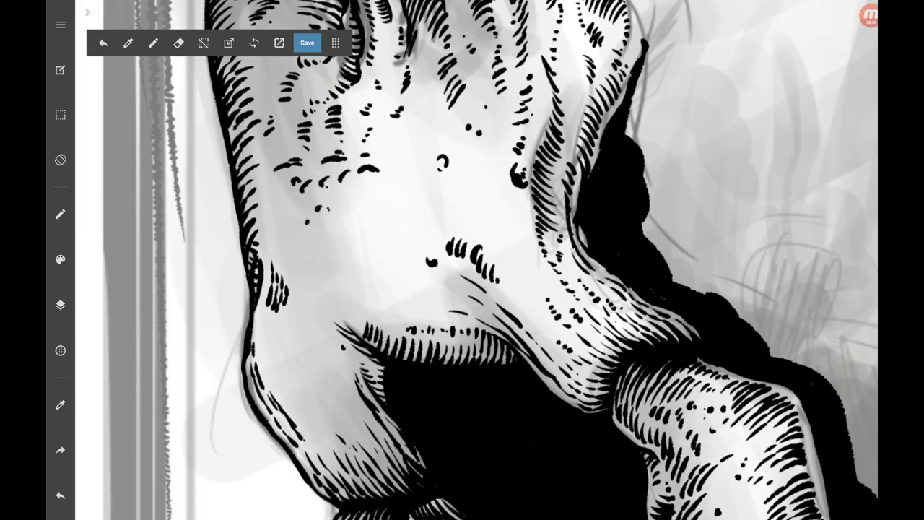
{"action": "left_click_drag", "start_coordinate": [360, 305], "coordinate": [359, 319]}
{"action": "mouse_move", "coordinate": [356, 311]}
{"action": "left_mouse_down"}
{"action": "mouse_move", "coordinate": [352, 330]}
{"action": "mouse_move", "coordinate": [342, 322]}
{"action": "left_mouse_up"}
{"action": "left_click", "coordinate": [402, 250]}
{"action": "mouse_move", "coordinate": [433, 192]}
{"action": "left_mouse_down"}
{"action": "mouse_move", "coordinate": [429, 209]}
{"action": "mouse_move", "coordinate": [445, 233]}
{"action": "left_mouse_up"}
Add short hatch strokes on the cheek, the socket's lower rim and the bone's left side.
{"action": "scroll", "coordinate": [462, 260], "scroll_direction": "up", "scroll_amount": 2}
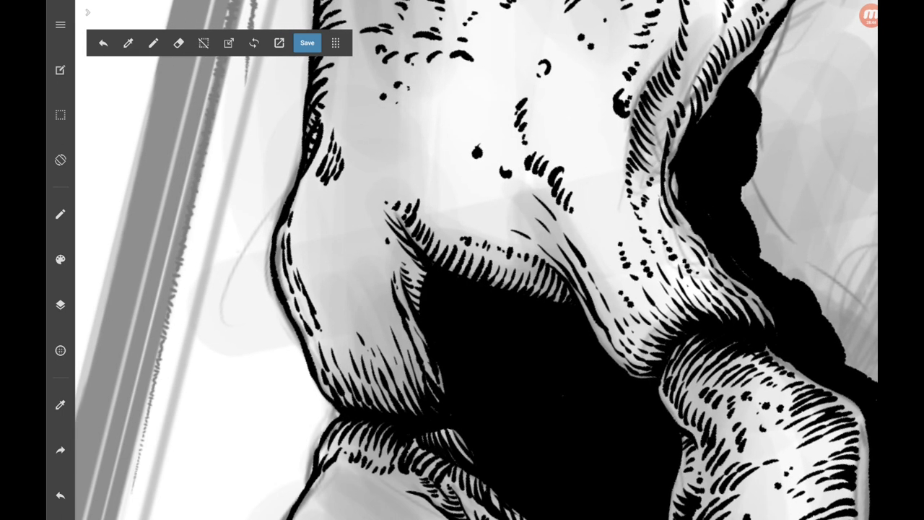
{"action": "left_click_drag", "start_coordinate": [383, 263], "coordinate": [380, 285]}
{"action": "mouse_move", "coordinate": [393, 310]}
{"action": "left_mouse_down"}
{"action": "mouse_move", "coordinate": [387, 335]}
{"action": "mouse_move", "coordinate": [406, 371]}
{"action": "left_mouse_up"}
{"action": "left_click_drag", "start_coordinate": [383, 329], "coordinate": [401, 377]}
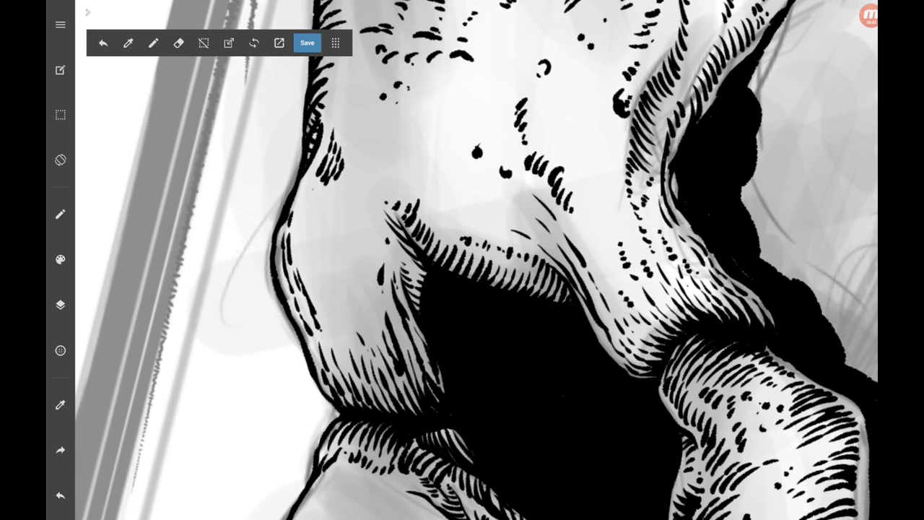
{"action": "left_click_drag", "start_coordinate": [311, 191], "coordinate": [303, 215]}
{"action": "left_click_drag", "start_coordinate": [318, 201], "coordinate": [314, 217]}
{"action": "left_click_drag", "start_coordinate": [307, 213], "coordinate": [303, 221]}
Hatch and stipple the shaded ridge above the socket and the shadow beside it.
{"action": "left_click_drag", "start_coordinate": [342, 165], "coordinate": [338, 189]}
{"action": "mouse_move", "coordinate": [351, 165]}
{"action": "left_mouse_down"}
{"action": "mouse_move", "coordinate": [347, 189]}
{"action": "mouse_move", "coordinate": [357, 185]}
{"action": "left_mouse_up"}
{"action": "left_click_drag", "start_coordinate": [366, 143], "coordinate": [376, 139]}
{"action": "left_click_drag", "start_coordinate": [367, 115], "coordinate": [365, 121]}
{"action": "left_click_drag", "start_coordinate": [336, 268], "coordinate": [335, 275]}
{"action": "left_click_drag", "start_coordinate": [328, 310], "coordinate": [344, 342]}
{"action": "left_click_drag", "start_coordinate": [344, 338], "coordinate": [354, 333]}
{"action": "left_click_drag", "start_coordinate": [359, 284], "coordinate": [361, 322]}
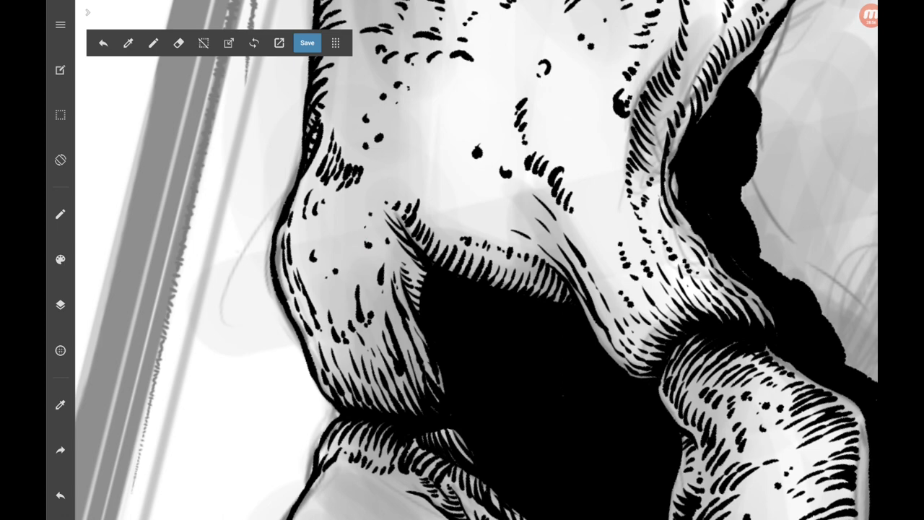
Thicken the fine hatching along the dark socket edge and add small strokes on the face.
{"action": "scroll", "coordinate": [433, 274], "scroll_direction": "up", "scroll_amount": 5}
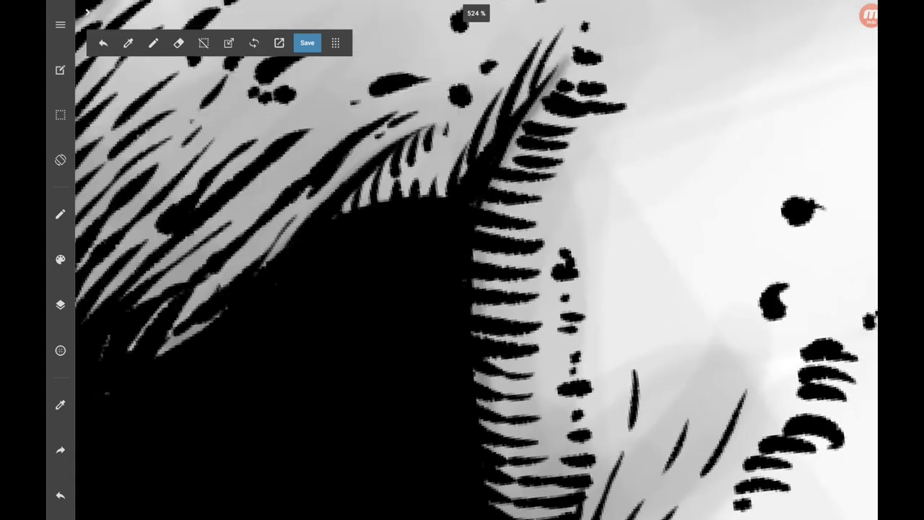
{"action": "left_click_drag", "start_coordinate": [378, 167], "coordinate": [366, 206]}
{"action": "mouse_move", "coordinate": [399, 151]}
{"action": "left_mouse_down"}
{"action": "mouse_move", "coordinate": [386, 201]}
{"action": "mouse_move", "coordinate": [402, 198]}
{"action": "left_mouse_up"}
{"action": "left_click_drag", "start_coordinate": [445, 143], "coordinate": [420, 196]}
{"action": "mouse_move", "coordinate": [454, 127]}
{"action": "left_mouse_down"}
{"action": "mouse_move", "coordinate": [436, 195]}
{"action": "mouse_move", "coordinate": [450, 184]}
{"action": "left_mouse_up"}
{"action": "scroll", "coordinate": [477, 275], "scroll_direction": "down", "scroll_amount": 5}
{"action": "scroll", "coordinate": [476, 274], "scroll_direction": "up", "scroll_amount": 3}
{"action": "left_click_drag", "start_coordinate": [487, 301], "coordinate": [501, 324]}
{"action": "left_click_drag", "start_coordinate": [482, 304], "coordinate": [488, 308]}
{"action": "left_click_drag", "start_coordinate": [452, 225], "coordinate": [439, 254]}
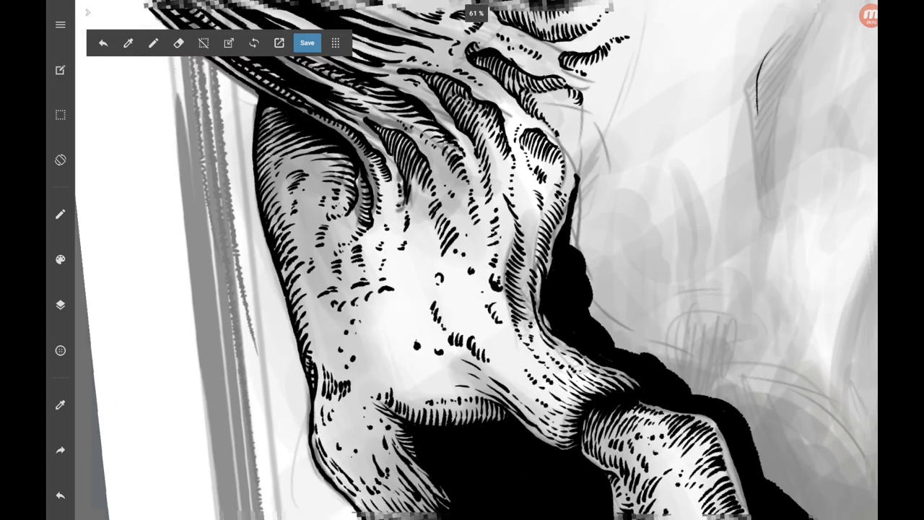
Hatch the shadow under the nasal ridge and the right end of the lower rim.
{"action": "scroll", "coordinate": [477, 274], "scroll_direction": "up", "scroll_amount": 3}
{"action": "left_click_drag", "start_coordinate": [491, 224], "coordinate": [464, 257]}
{"action": "left_click_drag", "start_coordinate": [496, 233], "coordinate": [462, 267]}
{"action": "mouse_move", "coordinate": [492, 250]}
{"action": "left_mouse_down"}
{"action": "mouse_move", "coordinate": [464, 270]}
{"action": "mouse_move", "coordinate": [471, 282]}
{"action": "mouse_move", "coordinate": [460, 289]}
{"action": "left_mouse_up"}
{"action": "left_click_drag", "start_coordinate": [502, 283], "coordinate": [459, 294]}
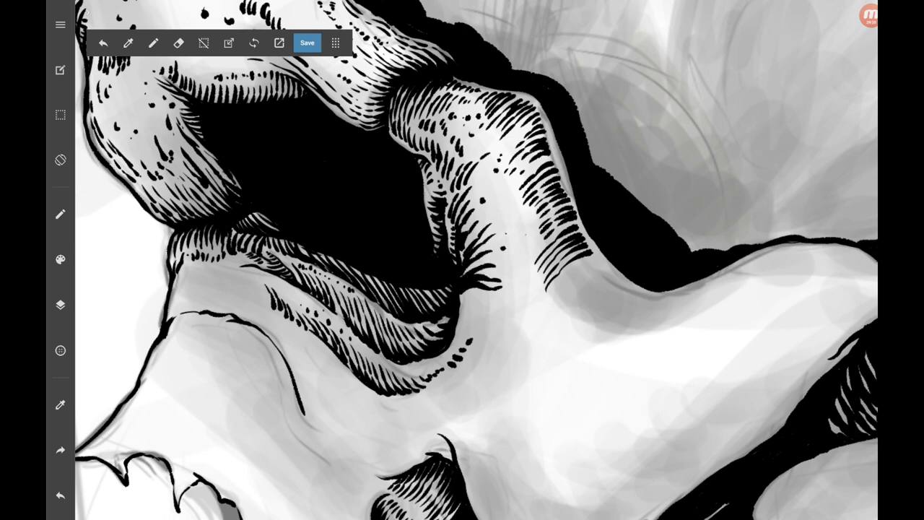
Scatter stipple dots below the nasal hatching and extend the hatch strokes around them.
{"action": "left_click", "coordinate": [528, 231]}
{"action": "left_click", "coordinate": [523, 225]}
{"action": "left_click", "coordinate": [537, 297]}
{"action": "left_click_drag", "start_coordinate": [506, 288], "coordinate": [470, 260]}
{"action": "left_click", "coordinate": [512, 312]}
{"action": "left_click", "coordinate": [508, 320]}
{"action": "mouse_move", "coordinate": [556, 262]}
{"action": "left_mouse_down"}
{"action": "mouse_move", "coordinate": [524, 296]}
{"action": "mouse_move", "coordinate": [550, 272]}
{"action": "mouse_move", "coordinate": [530, 303]}
{"action": "left_mouse_up"}
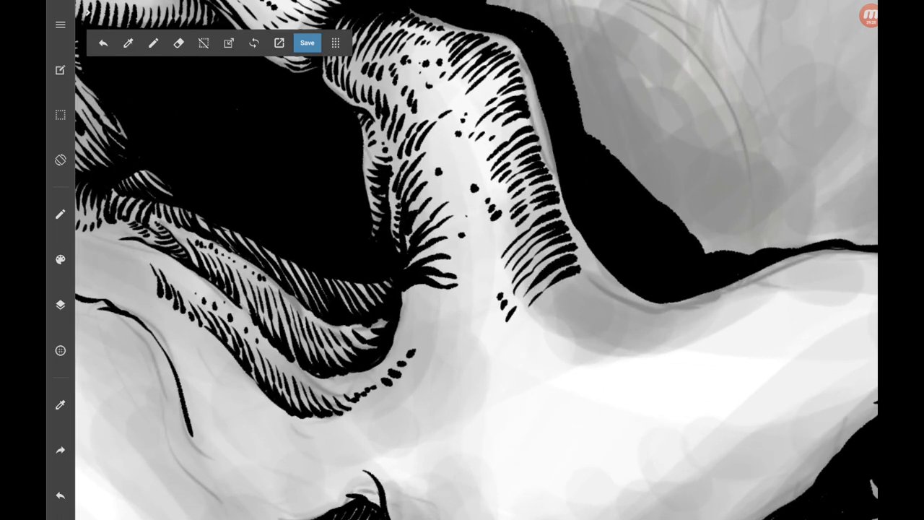
{"action": "left_click_drag", "start_coordinate": [586, 260], "coordinate": [575, 276]}
Hatch the left edge of the dark patch.
{"action": "scroll", "coordinate": [477, 260], "scroll_direction": "down", "scroll_amount": 2}
{"action": "scroll", "coordinate": [477, 260], "scroll_direction": "up", "scroll_amount": 2}
{"action": "scroll", "coordinate": [477, 260], "scroll_direction": "down", "scroll_amount": 1}
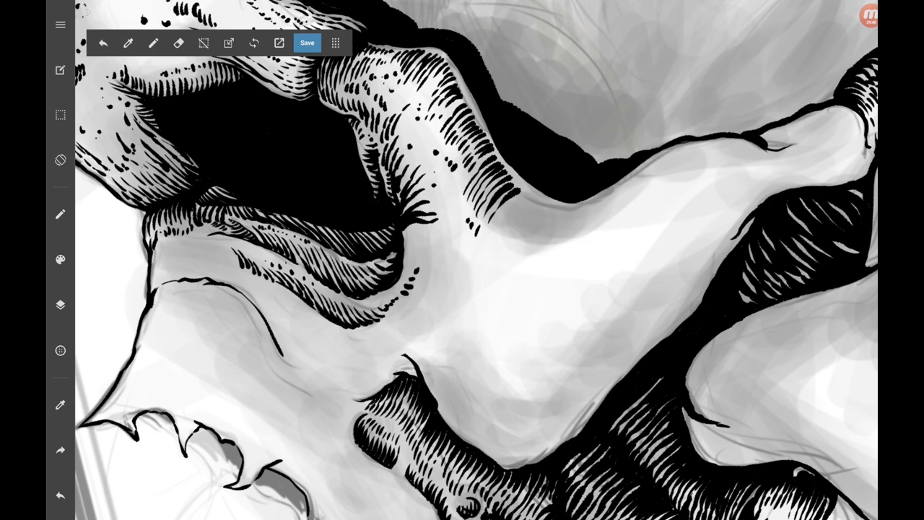
{"action": "scroll", "coordinate": [433, 361], "scroll_direction": "down", "scroll_amount": 2}
{"action": "scroll", "coordinate": [405, 390], "scroll_direction": "up", "scroll_amount": 5}
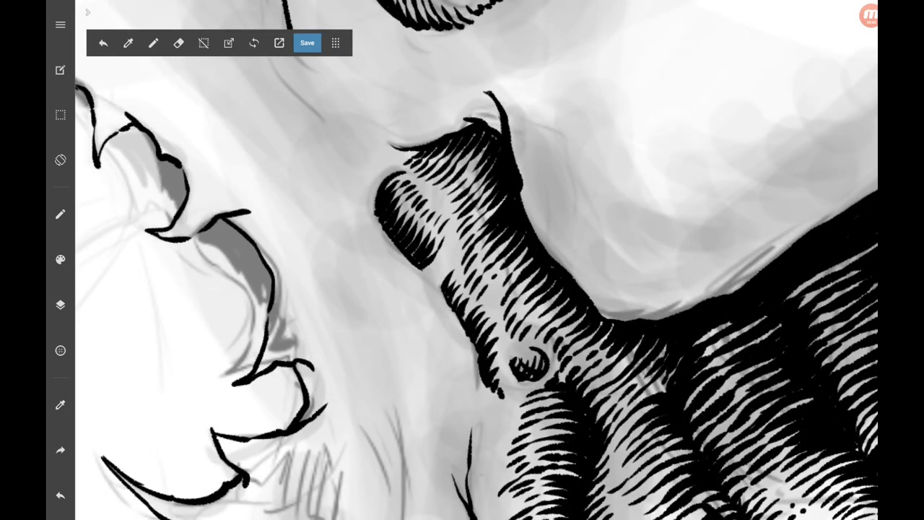
{"action": "scroll", "coordinate": [433, 325], "scroll_direction": "up", "scroll_amount": 2}
{"action": "mouse_move", "coordinate": [376, 292]}
{"action": "left_mouse_down"}
{"action": "mouse_move", "coordinate": [357, 309]}
{"action": "mouse_move", "coordinate": [329, 312]}
{"action": "left_mouse_up"}
{"action": "left_click_drag", "start_coordinate": [374, 277], "coordinate": [351, 296]}
{"action": "left_click_drag", "start_coordinate": [388, 257], "coordinate": [354, 310]}
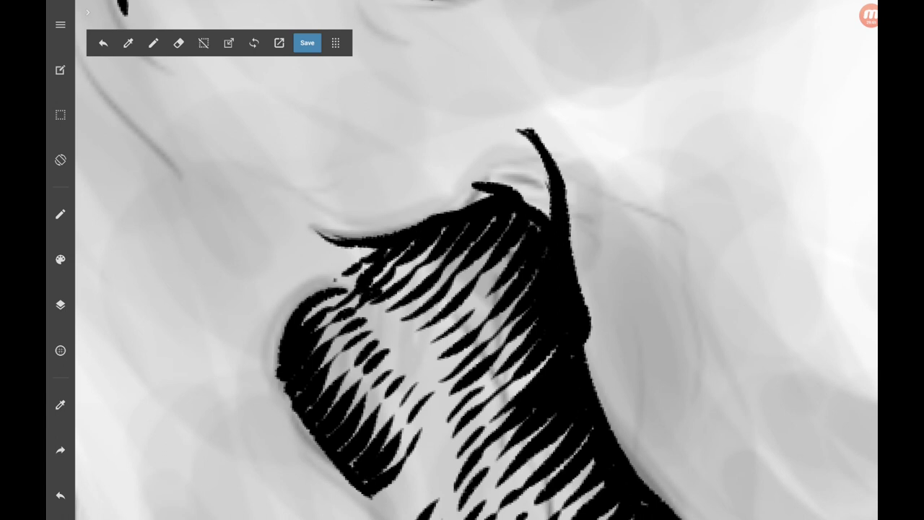
Hatch the patch's upper-left edge, then add a long diagonal line and a fan of curved strokes.
{"action": "left_click_drag", "start_coordinate": [359, 259], "coordinate": [332, 283]}
{"action": "left_click_drag", "start_coordinate": [377, 245], "coordinate": [313, 281]}
{"action": "mouse_move", "coordinate": [362, 244]}
{"action": "left_mouse_down"}
{"action": "mouse_move", "coordinate": [334, 271]}
{"action": "mouse_move", "coordinate": [292, 278]}
{"action": "left_mouse_up"}
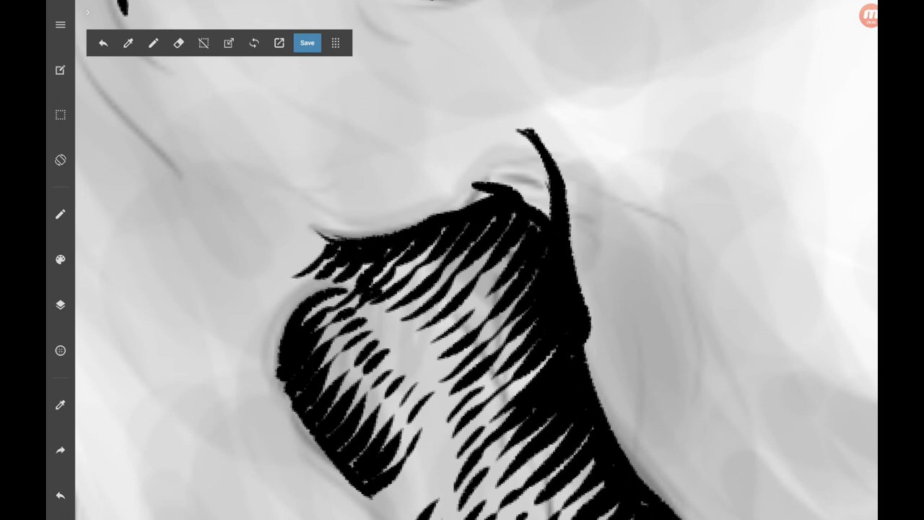
{"action": "left_click_drag", "start_coordinate": [334, 232], "coordinate": [292, 267]}
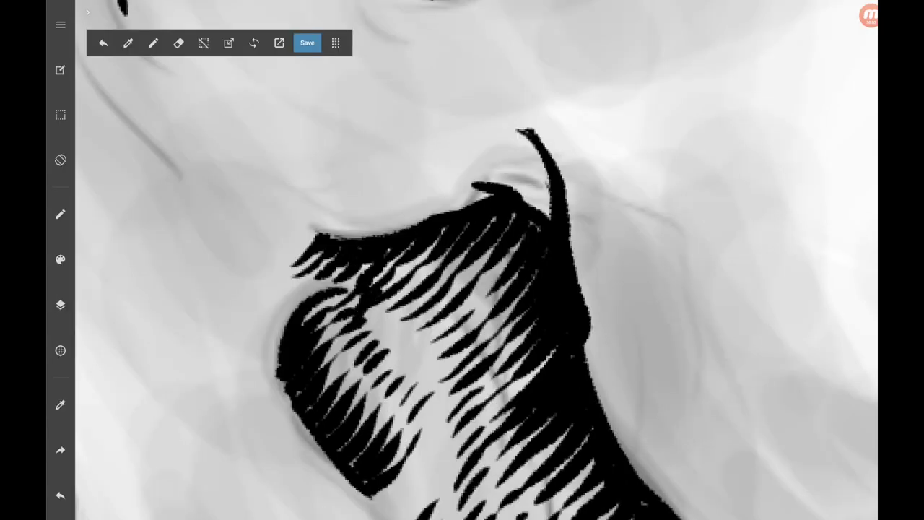
{"action": "left_click_drag", "start_coordinate": [383, 293], "coordinate": [441, 237]}
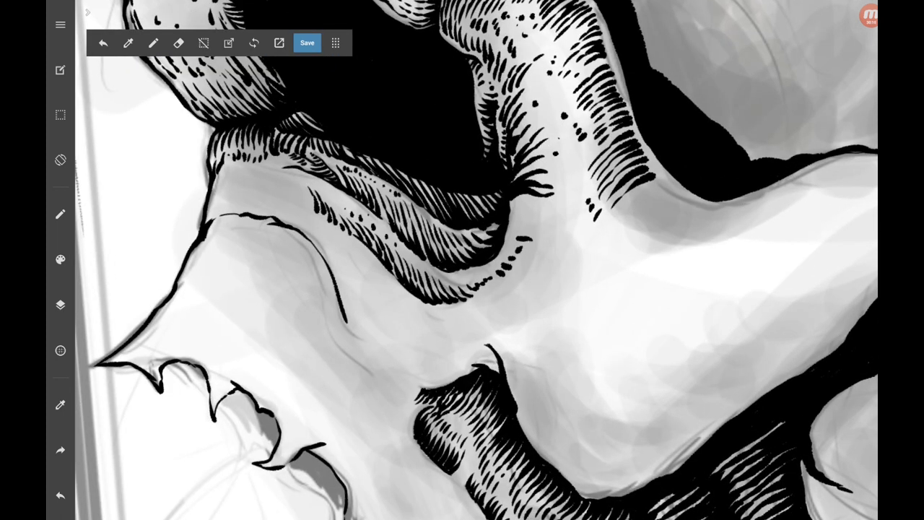
{"action": "mouse_move", "coordinate": [543, 230]}
{"action": "left_mouse_down"}
{"action": "mouse_move", "coordinate": [513, 228]}
{"action": "mouse_move", "coordinate": [511, 207]}
{"action": "left_mouse_up"}
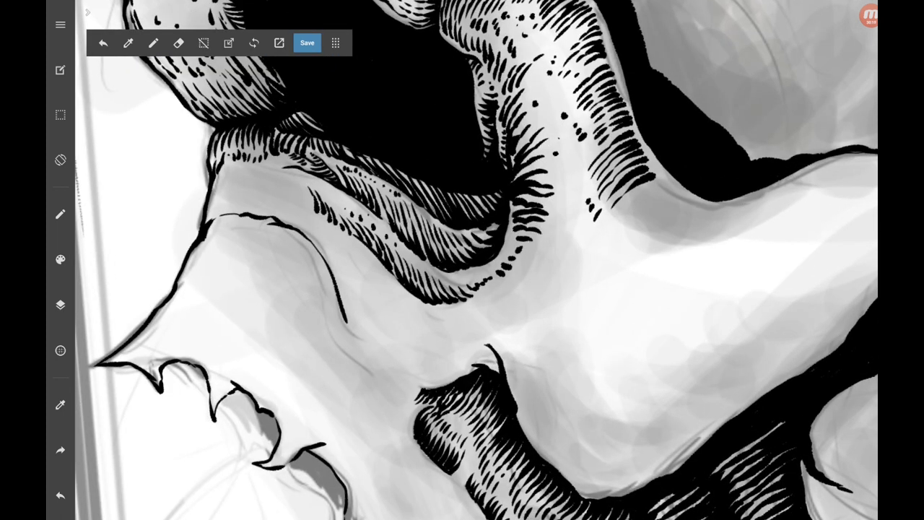
Add diagonal hatch strokes below the brow, undoing one misplaced stroke.
{"action": "scroll", "coordinate": [476, 260], "scroll_direction": "down", "scroll_amount": 3}
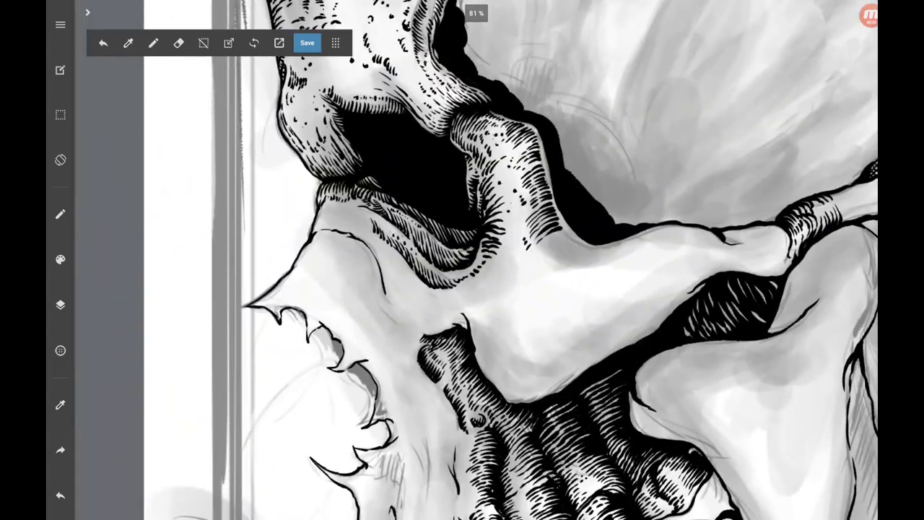
{"action": "scroll", "coordinate": [289, 325], "scroll_direction": "up", "scroll_amount": 3}
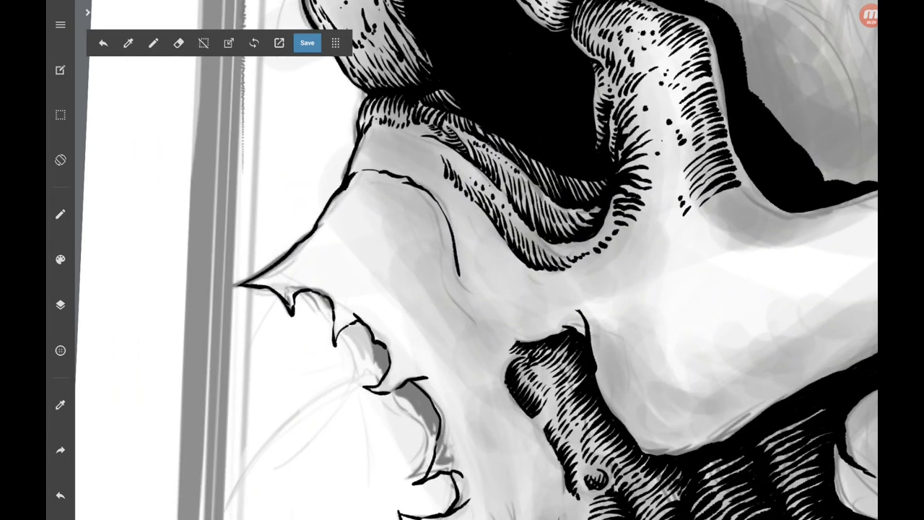
{"action": "mouse_move", "coordinate": [461, 253]}
{"action": "left_mouse_down"}
{"action": "mouse_move", "coordinate": [471, 283]}
{"action": "mouse_move", "coordinate": [487, 292]}
{"action": "left_mouse_up"}
{"action": "key", "text": "ctrl+z"}
{"action": "left_click_drag", "start_coordinate": [481, 264], "coordinate": [494, 296]}
{"action": "left_click_drag", "start_coordinate": [486, 266], "coordinate": [512, 297]}
Lengthen the outline leftward and start hatching the shaded rim under the socket.
{"action": "scroll", "coordinate": [411, 109], "scroll_direction": "up", "scroll_amount": 3}
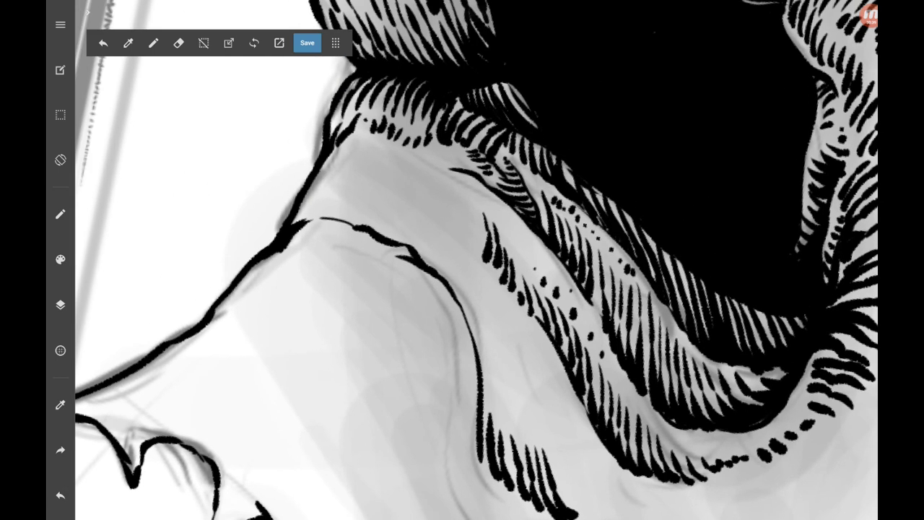
{"action": "left_click_drag", "start_coordinate": [466, 164], "coordinate": [430, 162]}
{"action": "mouse_move", "coordinate": [474, 212]}
{"action": "left_mouse_down"}
{"action": "mouse_move", "coordinate": [479, 248]}
{"action": "mouse_move", "coordinate": [472, 241]}
{"action": "left_mouse_up"}
{"action": "left_click_drag", "start_coordinate": [457, 190], "coordinate": [462, 208]}
{"action": "left_click_drag", "start_coordinate": [453, 203], "coordinate": [464, 229]}
{"action": "left_click_drag", "start_coordinate": [445, 185], "coordinate": [453, 211]}
Extend the rim hatching leftward to the rim's left end.
{"action": "mouse_move", "coordinate": [439, 181]}
{"action": "left_mouse_down"}
{"action": "mouse_move", "coordinate": [453, 220]}
{"action": "mouse_move", "coordinate": [443, 207]}
{"action": "mouse_move", "coordinate": [445, 215]}
{"action": "left_mouse_up"}
{"action": "left_click_drag", "start_coordinate": [429, 186], "coordinate": [436, 214]}
{"action": "left_click_drag", "start_coordinate": [413, 183], "coordinate": [426, 209]}
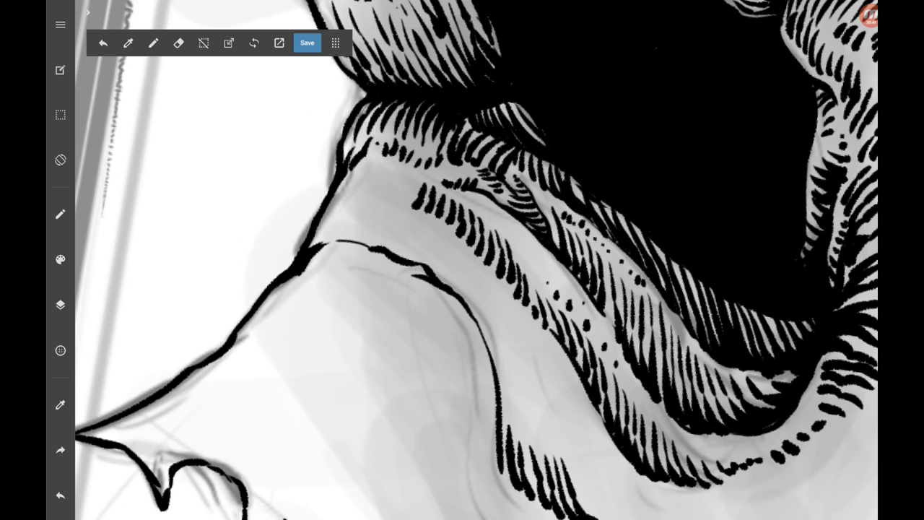
{"action": "left_click_drag", "start_coordinate": [405, 173], "coordinate": [419, 202]}
{"action": "left_click_drag", "start_coordinate": [398, 171], "coordinate": [406, 203]}
{"action": "mouse_move", "coordinate": [385, 168]}
{"action": "left_mouse_down"}
{"action": "mouse_move", "coordinate": [396, 180]}
{"action": "mouse_move", "coordinate": [390, 195]}
{"action": "left_mouse_up"}
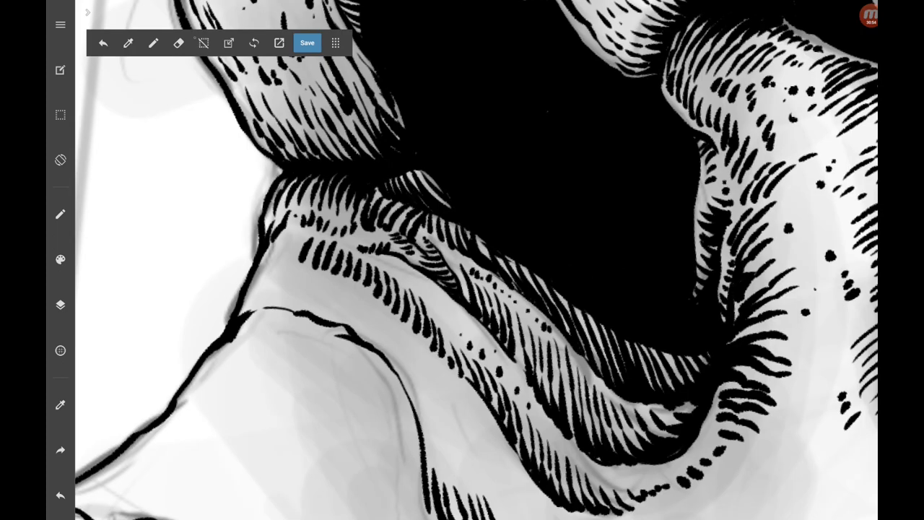
Erase the stray vertical hatch strokes on the bone with the eraser.
{"action": "key", "text": "e"}
{"action": "left_click_drag", "start_coordinate": [413, 299], "coordinate": [433, 342]}
{"action": "left_click_drag", "start_coordinate": [432, 319], "coordinate": [443, 357]}
{"action": "left_click_drag", "start_coordinate": [376, 285], "coordinate": [408, 318]}
{"action": "left_click_drag", "start_coordinate": [300, 249], "coordinate": [358, 274]}
{"action": "mouse_move", "coordinate": [365, 264]}
{"action": "left_mouse_down"}
{"action": "mouse_move", "coordinate": [397, 289]}
{"action": "mouse_move", "coordinate": [406, 322]}
{"action": "left_mouse_up"}
{"action": "left_click_drag", "start_coordinate": [321, 241], "coordinate": [336, 246]}
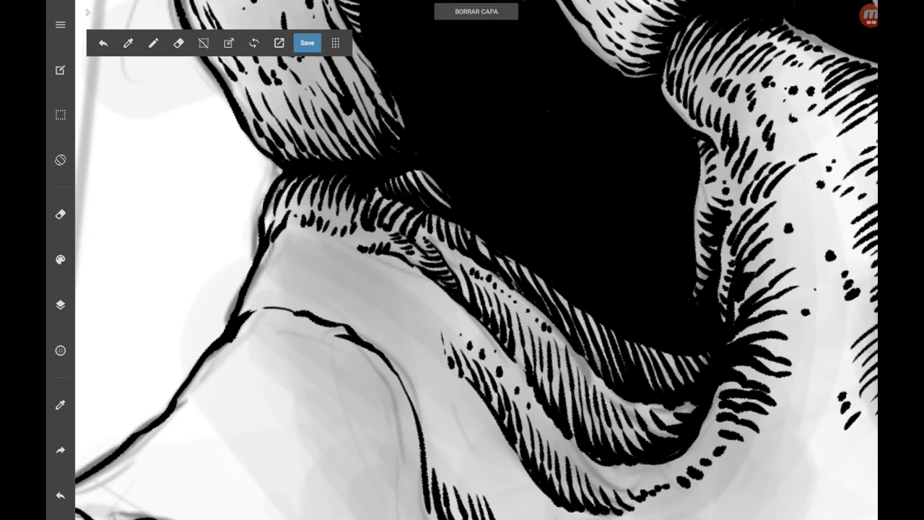
Back on the brush, re-hatch the rim with short black strokes.
{"action": "key", "text": "b"}
{"action": "left_click_drag", "start_coordinate": [462, 303], "coordinate": [484, 271]}
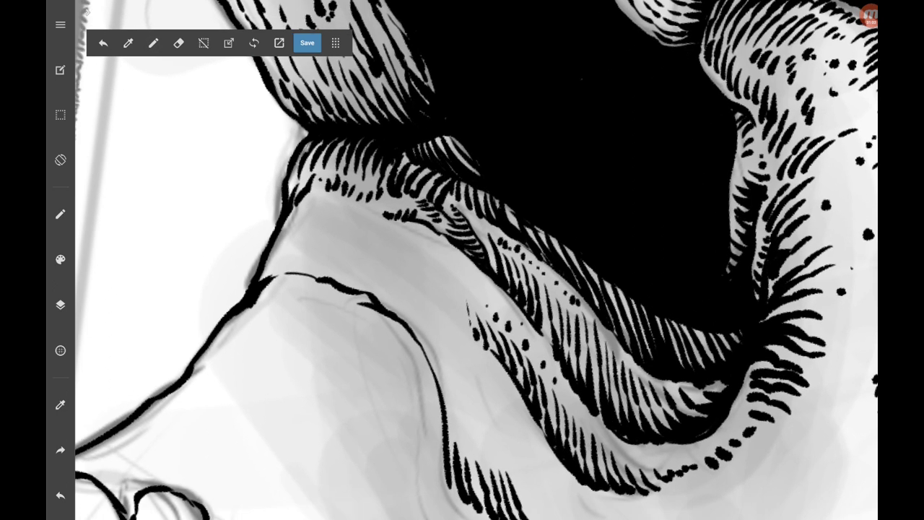
{"action": "left_click_drag", "start_coordinate": [466, 302], "coordinate": [477, 335]}
{"action": "left_click_drag", "start_coordinate": [458, 282], "coordinate": [463, 309]}
{"action": "left_click_drag", "start_coordinate": [459, 306], "coordinate": [465, 322]}
{"action": "left_click_drag", "start_coordinate": [471, 283], "coordinate": [483, 307]}
{"action": "left_click_drag", "start_coordinate": [457, 273], "coordinate": [464, 286]}
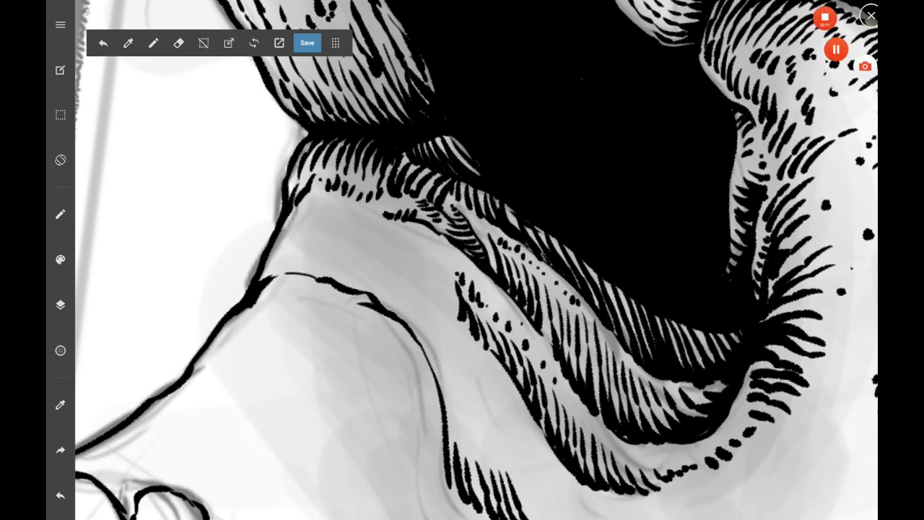
Ink heavy hatch lines along the bone edge below the eye socket, working leftward.
{"action": "scroll", "coordinate": [476, 260], "scroll_direction": "up", "scroll_amount": 3}
{"action": "mouse_move", "coordinate": [408, 250]}
{"action": "left_mouse_down"}
{"action": "mouse_move", "coordinate": [333, 214]}
{"action": "mouse_move", "coordinate": [319, 233]}
{"action": "mouse_move", "coordinate": [434, 257]}
{"action": "mouse_move", "coordinate": [464, 235]}
{"action": "mouse_move", "coordinate": [455, 260]}
{"action": "mouse_move", "coordinate": [383, 245]}
{"action": "left_mouse_up"}
{"action": "mouse_move", "coordinate": [384, 249]}
{"action": "left_mouse_down"}
{"action": "mouse_move", "coordinate": [342, 227]}
{"action": "mouse_move", "coordinate": [306, 249]}
{"action": "left_mouse_up"}
{"action": "left_click_drag", "start_coordinate": [392, 268], "coordinate": [351, 241]}
{"action": "left_click_drag", "start_coordinate": [359, 241], "coordinate": [297, 259]}
{"action": "left_click_drag", "start_coordinate": [377, 279], "coordinate": [311, 253]}
{"action": "left_click_drag", "start_coordinate": [316, 272], "coordinate": [290, 256]}
{"action": "left_click_drag", "start_coordinate": [339, 280], "coordinate": [319, 272]}
{"action": "mouse_move", "coordinate": [322, 287]}
{"action": "left_mouse_down"}
{"action": "mouse_move", "coordinate": [280, 267]}
{"action": "mouse_move", "coordinate": [268, 298]}
{"action": "left_mouse_up"}
{"action": "mouse_move", "coordinate": [327, 306]}
{"action": "left_mouse_down"}
{"action": "mouse_move", "coordinate": [296, 294]}
{"action": "mouse_move", "coordinate": [253, 309]}
{"action": "left_mouse_up"}
Hatch the shaded band beside the socket, including a cluster of short strokes.
{"action": "left_click_drag", "start_coordinate": [442, 284], "coordinate": [415, 267]}
{"action": "left_click_drag", "start_coordinate": [483, 322], "coordinate": [450, 287]}
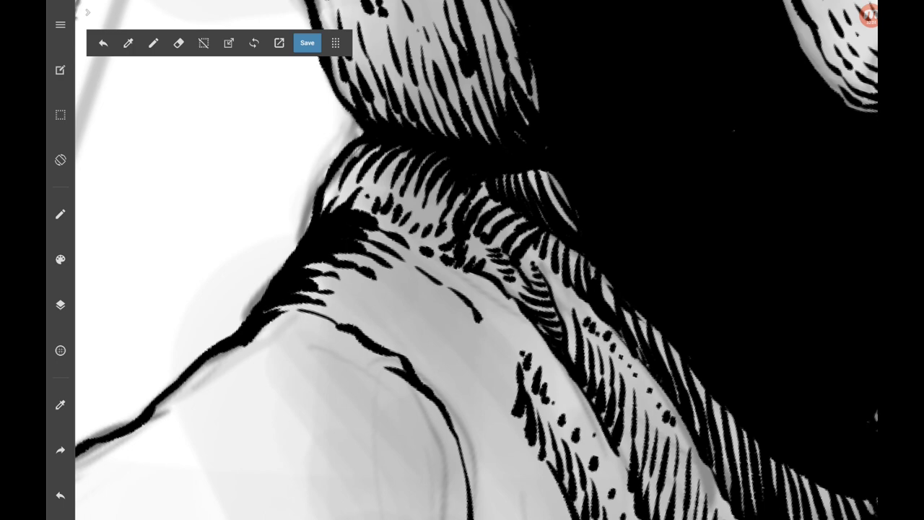
{"action": "left_click_drag", "start_coordinate": [504, 343], "coordinate": [475, 319]}
{"action": "mouse_move", "coordinate": [506, 339]}
{"action": "left_mouse_down"}
{"action": "mouse_move", "coordinate": [489, 309]}
{"action": "mouse_move", "coordinate": [504, 324]}
{"action": "left_mouse_up"}
{"action": "left_click_drag", "start_coordinate": [433, 289], "coordinate": [484, 264]}
{"action": "mouse_move", "coordinate": [543, 317]}
{"action": "left_mouse_down"}
{"action": "mouse_move", "coordinate": [536, 348]}
{"action": "mouse_move", "coordinate": [527, 325]}
{"action": "left_mouse_up"}
{"action": "mouse_move", "coordinate": [426, 301]}
{"action": "left_mouse_down"}
{"action": "mouse_move", "coordinate": [390, 273]}
{"action": "mouse_move", "coordinate": [395, 264]}
{"action": "mouse_move", "coordinate": [412, 274]}
{"action": "left_mouse_up"}
{"action": "left_click_drag", "start_coordinate": [435, 293], "coordinate": [417, 266]}
{"action": "left_click_drag", "start_coordinate": [451, 298], "coordinate": [423, 258]}
{"action": "left_click_drag", "start_coordinate": [456, 295], "coordinate": [432, 255]}
{"action": "mouse_move", "coordinate": [467, 289]}
{"action": "left_mouse_down"}
{"action": "mouse_move", "coordinate": [443, 267]}
{"action": "mouse_move", "coordinate": [469, 260]}
{"action": "mouse_move", "coordinate": [448, 239]}
{"action": "left_mouse_up"}
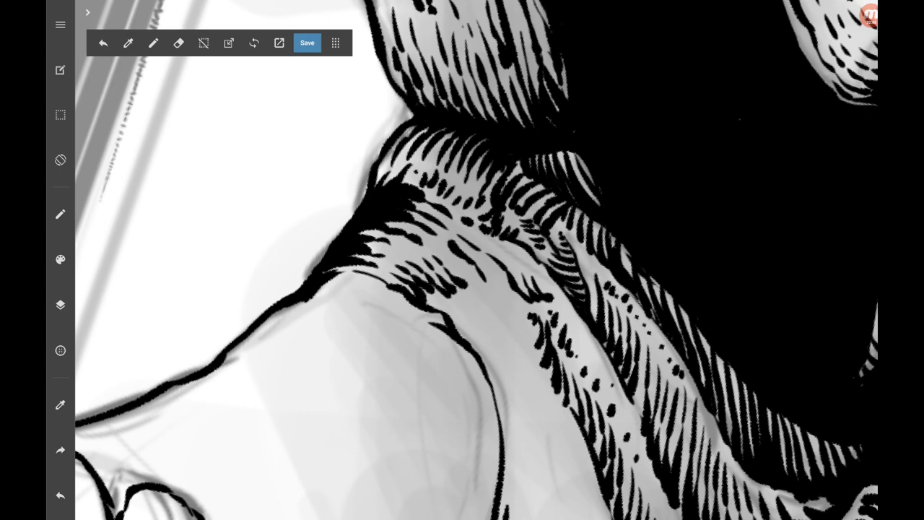
Add hatch strokes on the right near the socket and along the band's edge.
{"action": "left_click_drag", "start_coordinate": [504, 293], "coordinate": [487, 274]}
{"action": "left_click_drag", "start_coordinate": [491, 276], "coordinate": [478, 265]}
{"action": "left_click_drag", "start_coordinate": [511, 300], "coordinate": [504, 290]}
{"action": "left_click_drag", "start_coordinate": [518, 308], "coordinate": [469, 277]}
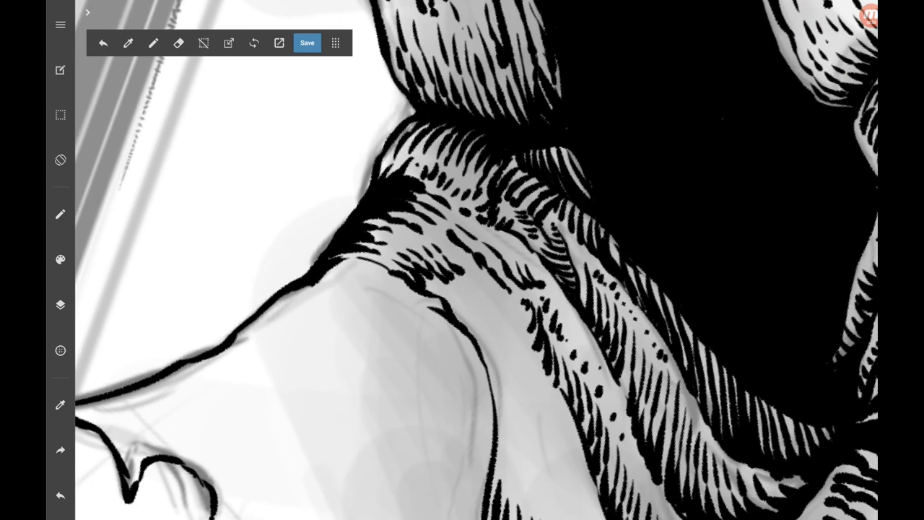
{"action": "left_click_drag", "start_coordinate": [521, 310], "coordinate": [511, 300]}
{"action": "mouse_move", "coordinate": [524, 270]}
{"action": "left_mouse_down"}
{"action": "mouse_move", "coordinate": [501, 243]}
{"action": "mouse_move", "coordinate": [517, 267]}
{"action": "left_mouse_up"}
{"action": "left_click_drag", "start_coordinate": [539, 281], "coordinate": [498, 205]}
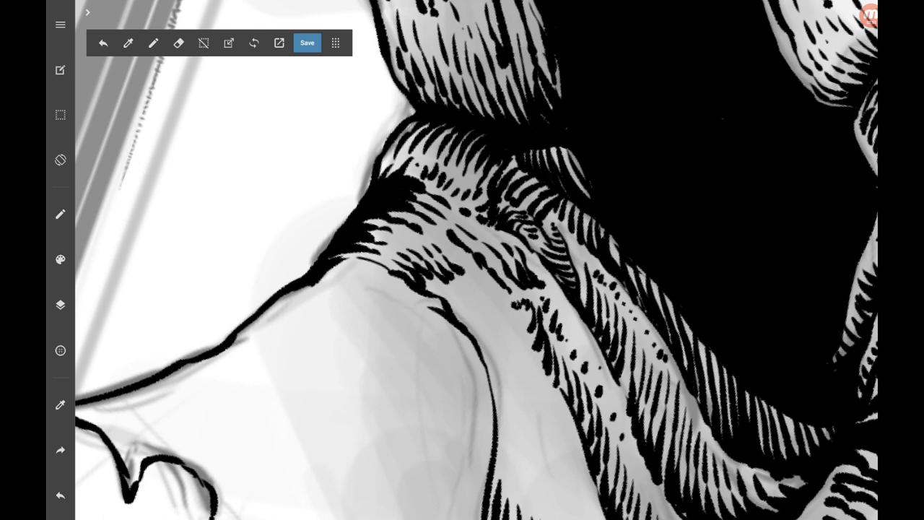
{"action": "left_click_drag", "start_coordinate": [435, 290], "coordinate": [425, 279]}
{"action": "left_click_drag", "start_coordinate": [455, 310], "coordinate": [436, 288]}
{"action": "left_click_drag", "start_coordinate": [444, 296], "coordinate": [426, 286]}
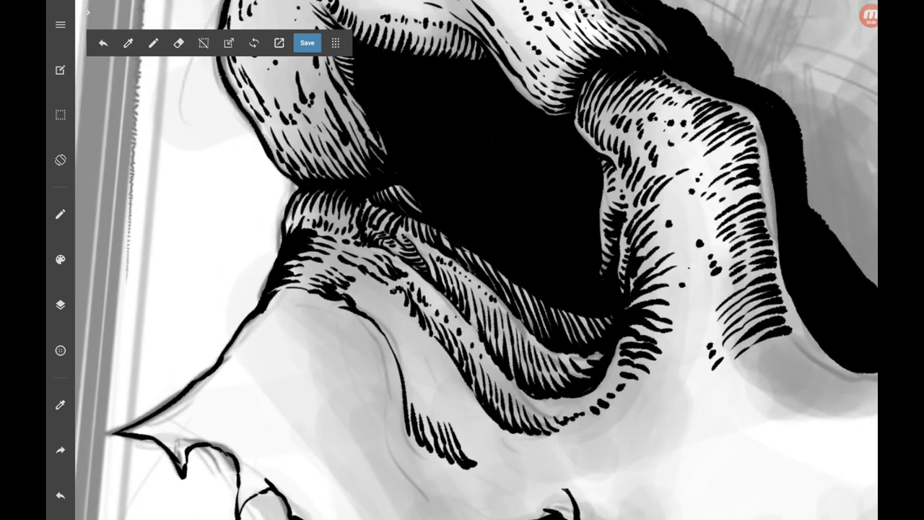
Hatch the ridge below the nasal cavity and the tip of the hooked bone edge.
{"action": "mouse_move", "coordinate": [398, 360]}
{"action": "left_mouse_down"}
{"action": "mouse_move", "coordinate": [375, 323]}
{"action": "mouse_move", "coordinate": [393, 355]}
{"action": "mouse_move", "coordinate": [418, 320]}
{"action": "left_mouse_up"}
{"action": "mouse_move", "coordinate": [438, 343]}
{"action": "left_mouse_down"}
{"action": "mouse_move", "coordinate": [422, 332]}
{"action": "mouse_move", "coordinate": [433, 322]}
{"action": "left_mouse_up"}
{"action": "left_click_drag", "start_coordinate": [443, 342], "coordinate": [438, 329]}
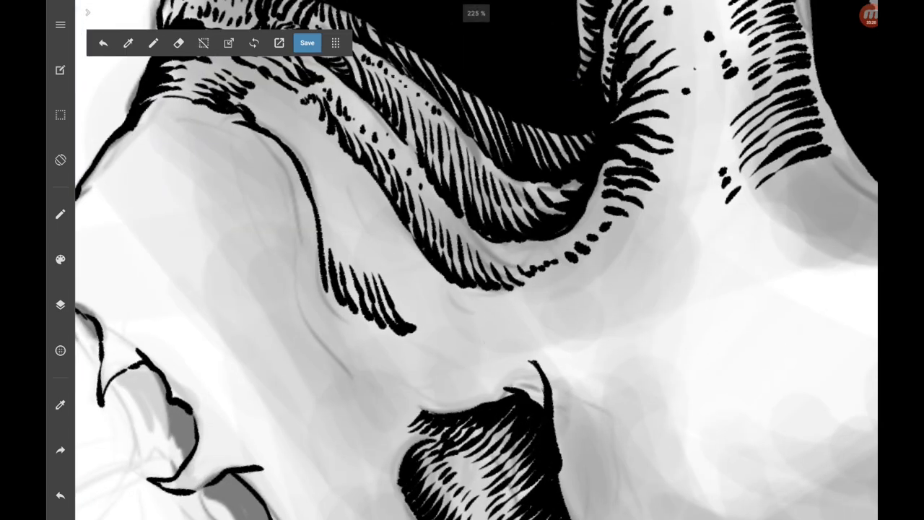
{"action": "mouse_move", "coordinate": [488, 353]}
{"action": "left_mouse_down"}
{"action": "mouse_move", "coordinate": [521, 357]}
{"action": "mouse_move", "coordinate": [541, 382]}
{"action": "mouse_move", "coordinate": [505, 354]}
{"action": "left_mouse_up"}
{"action": "mouse_move", "coordinate": [499, 379]}
{"action": "left_mouse_down"}
{"action": "mouse_move", "coordinate": [493, 356]}
{"action": "mouse_move", "coordinate": [477, 364]}
{"action": "left_mouse_up"}
{"action": "mouse_move", "coordinate": [474, 369]}
{"action": "left_mouse_down"}
{"action": "mouse_move", "coordinate": [467, 364]}
{"action": "mouse_move", "coordinate": [495, 354]}
{"action": "left_mouse_up"}
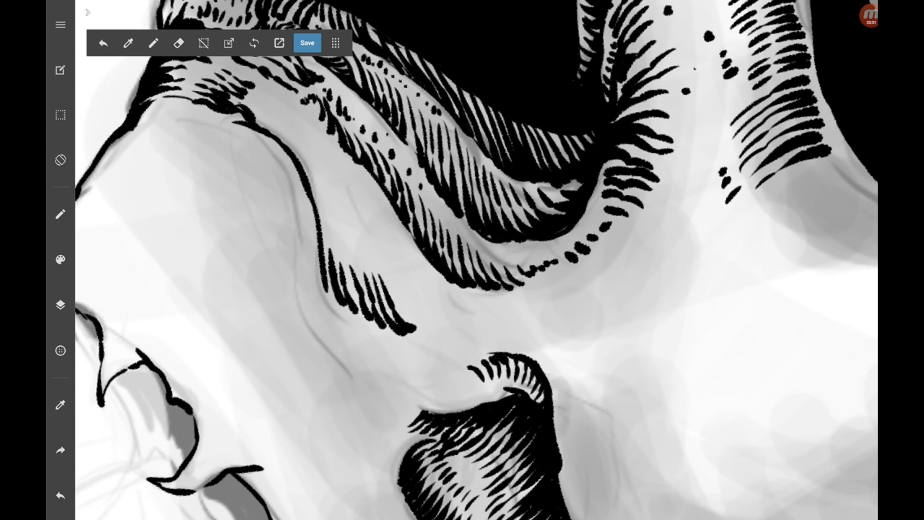
{"action": "left_click_drag", "start_coordinate": [507, 389], "coordinate": [483, 385]}
Hatch the left edge of the lower bone shape and the hook's left edge.
{"action": "mouse_move", "coordinate": [404, 425]}
{"action": "left_mouse_down"}
{"action": "mouse_move", "coordinate": [392, 434]}
{"action": "mouse_move", "coordinate": [401, 410]}
{"action": "mouse_move", "coordinate": [387, 404]}
{"action": "mouse_move", "coordinate": [379, 432]}
{"action": "mouse_move", "coordinate": [366, 419]}
{"action": "left_mouse_up"}
{"action": "left_click_drag", "start_coordinate": [400, 420], "coordinate": [383, 395]}
{"action": "left_click_drag", "start_coordinate": [377, 430], "coordinate": [365, 417]}
{"action": "left_click_drag", "start_coordinate": [392, 415], "coordinate": [370, 394]}
{"action": "left_click_drag", "start_coordinate": [383, 397], "coordinate": [376, 388]}
{"action": "left_click_drag", "start_coordinate": [475, 384], "coordinate": [464, 370]}
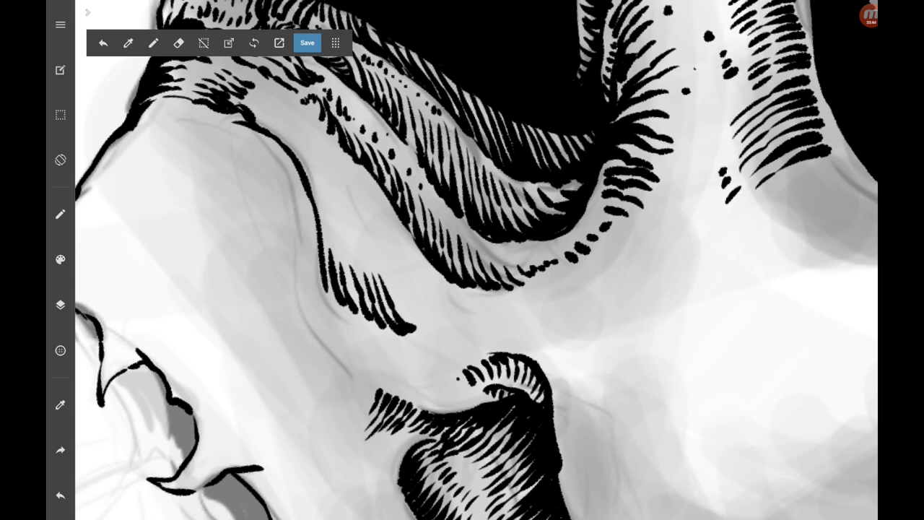
Draw a short hatch stroke under the ridge, then undo it as a stray.
{"action": "scroll", "coordinate": [477, 260], "scroll_direction": "down", "scroll_amount": 5}
{"action": "scroll", "coordinate": [477, 260], "scroll_direction": "up", "scroll_amount": 3}
{"action": "scroll", "coordinate": [476, 260], "scroll_direction": "up", "scroll_amount": 2}
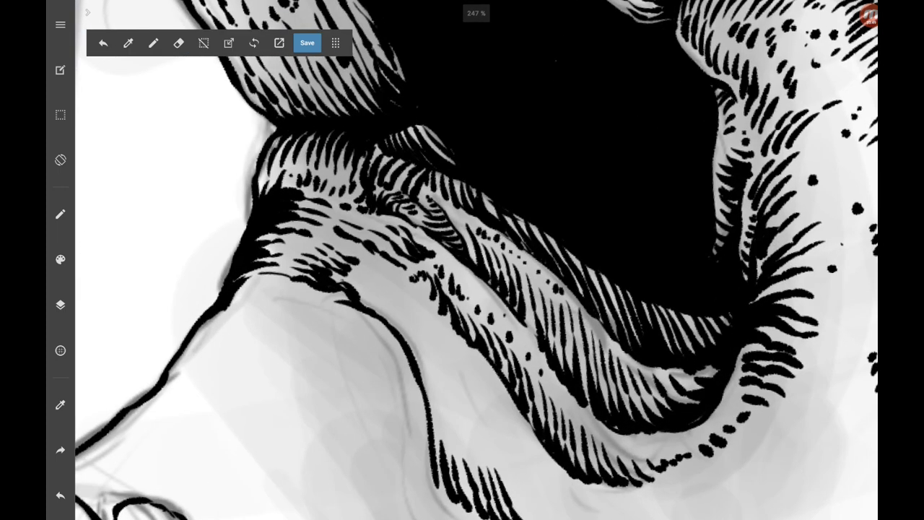
{"action": "left_click_drag", "start_coordinate": [362, 270], "coordinate": [354, 287]}
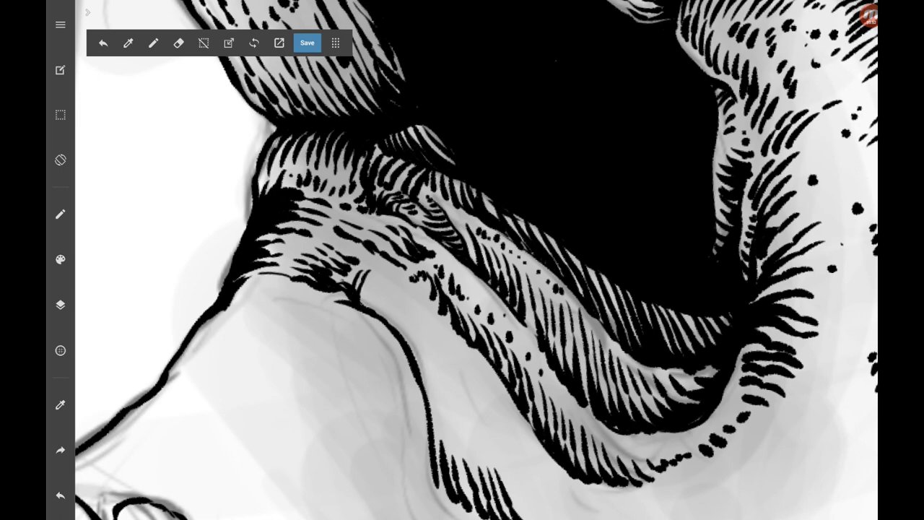
{"action": "left_click", "coordinate": [60, 495]}
Draw four long hatch strokes on the ridge's underside, then undo them.
{"action": "left_click_drag", "start_coordinate": [434, 365], "coordinate": [441, 440]}
{"action": "left_click_drag", "start_coordinate": [420, 339], "coordinate": [434, 408]}
{"action": "left_click_drag", "start_coordinate": [406, 303], "coordinate": [422, 376]}
{"action": "left_click_drag", "start_coordinate": [399, 286], "coordinate": [406, 309]}
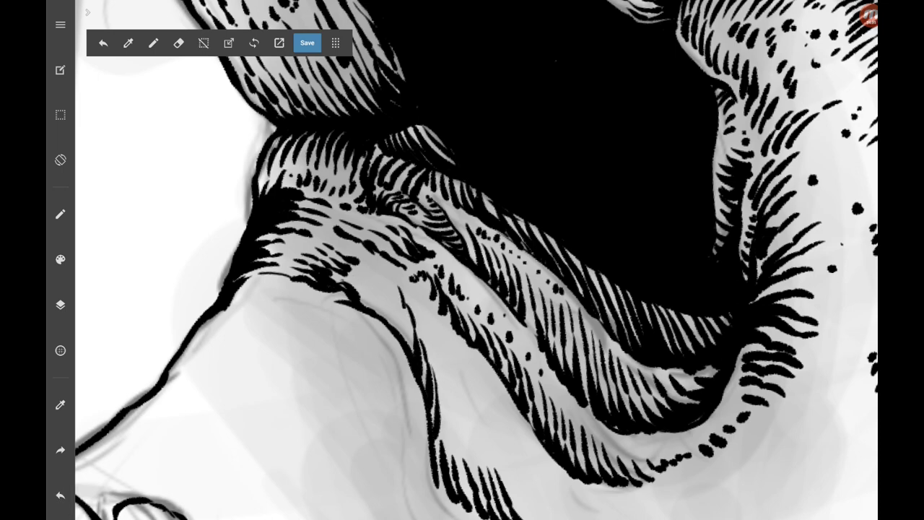
{"action": "left_click", "coordinate": [60, 495]}
Undo the last hatching stroke and add a short ink mark on the ridge.
{"action": "scroll", "coordinate": [477, 260], "scroll_direction": "down", "scroll_amount": 5}
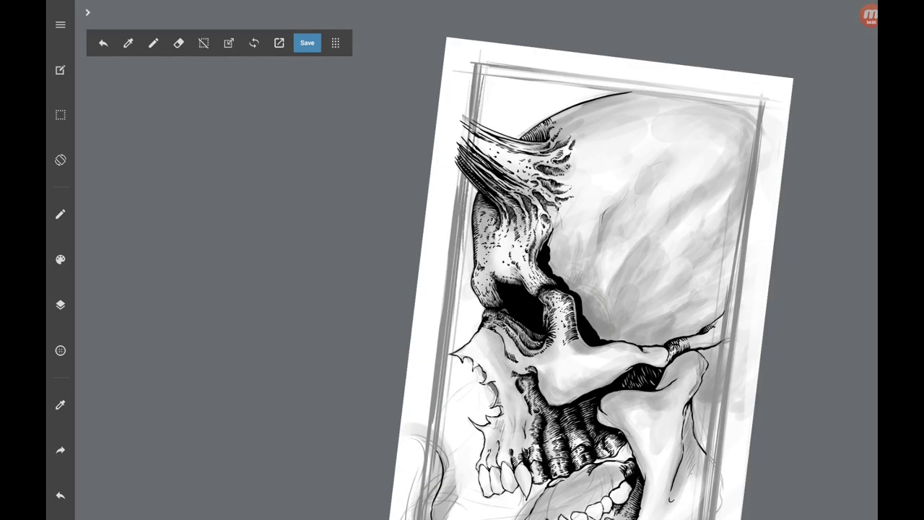
{"action": "scroll", "coordinate": [520, 304], "scroll_direction": "up", "scroll_amount": 10}
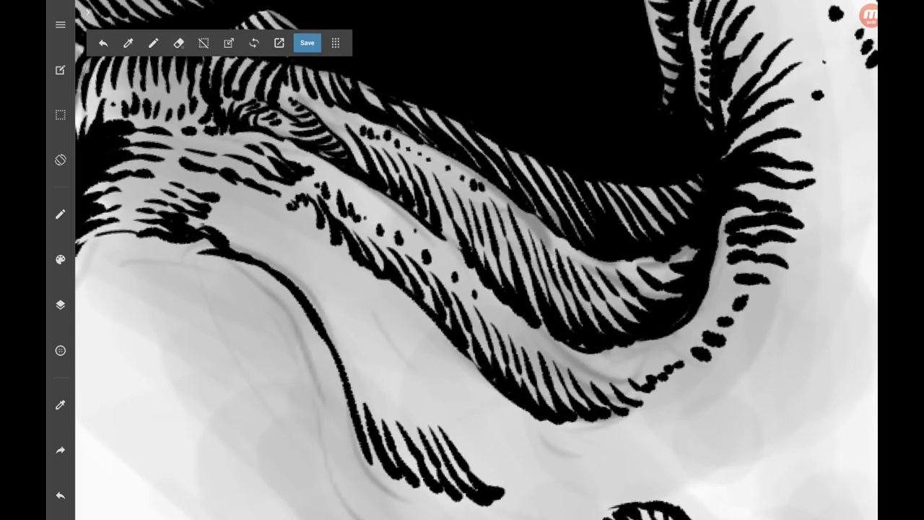
{"action": "key", "text": "ctrl+z"}
{"action": "key", "text": "ctrl+z"}
{"action": "key", "text": "ctrl+z"}
{"action": "key", "text": "ctrl+z"}
{"action": "key", "text": "ctrl+z"}
{"action": "key", "text": "ctrl+z"}
{"action": "key", "text": "ctrl+z"}
{"action": "key", "text": "ctrl+z"}
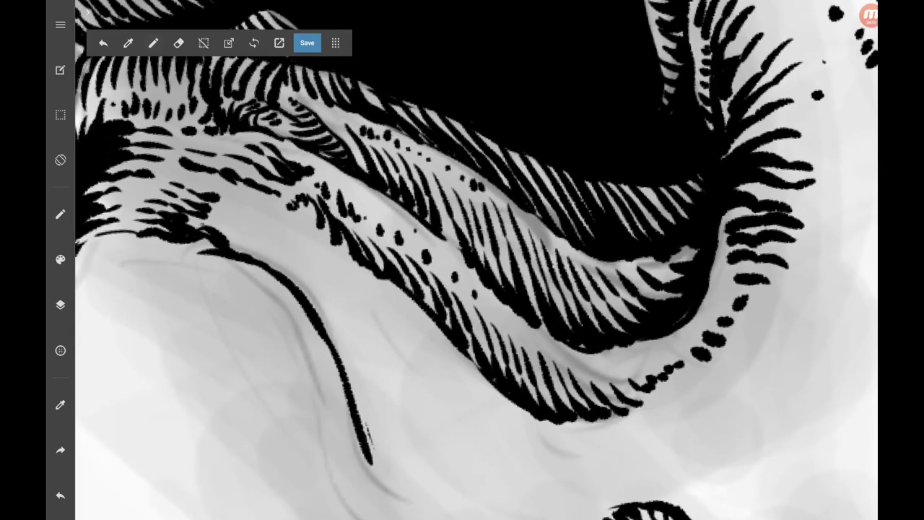
{"action": "mouse_move", "coordinate": [221, 223]}
{"action": "left_mouse_down"}
{"action": "mouse_move", "coordinate": [238, 242]}
{"action": "mouse_move", "coordinate": [235, 252]}
{"action": "left_mouse_up"}
{"action": "scroll", "coordinate": [476, 259], "scroll_direction": "down", "scroll_amount": 3}
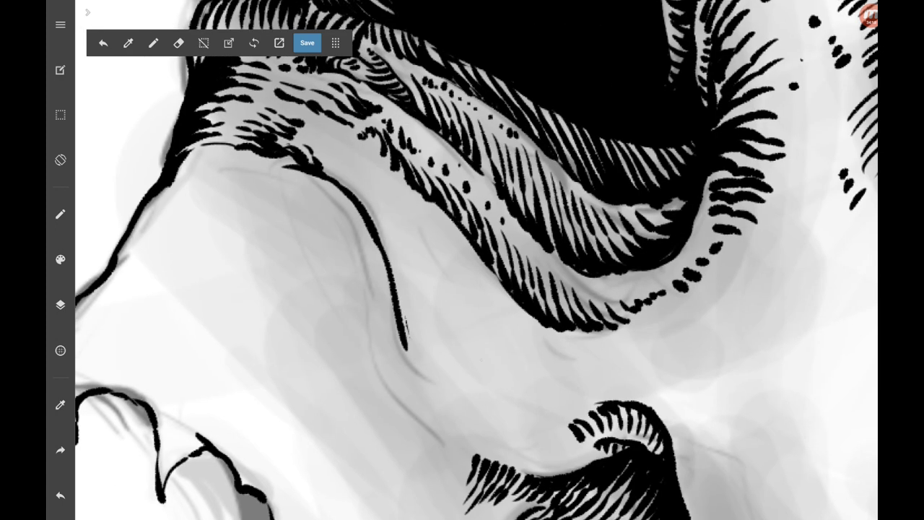
Branch ink strokes off the curved contour line and hatch below the small mark.
{"action": "left_click_drag", "start_coordinate": [409, 325], "coordinate": [454, 357]}
{"action": "left_click_drag", "start_coordinate": [398, 302], "coordinate": [415, 332]}
{"action": "left_click_drag", "start_coordinate": [423, 335], "coordinate": [456, 365]}
{"action": "left_click_drag", "start_coordinate": [460, 371], "coordinate": [480, 381]}
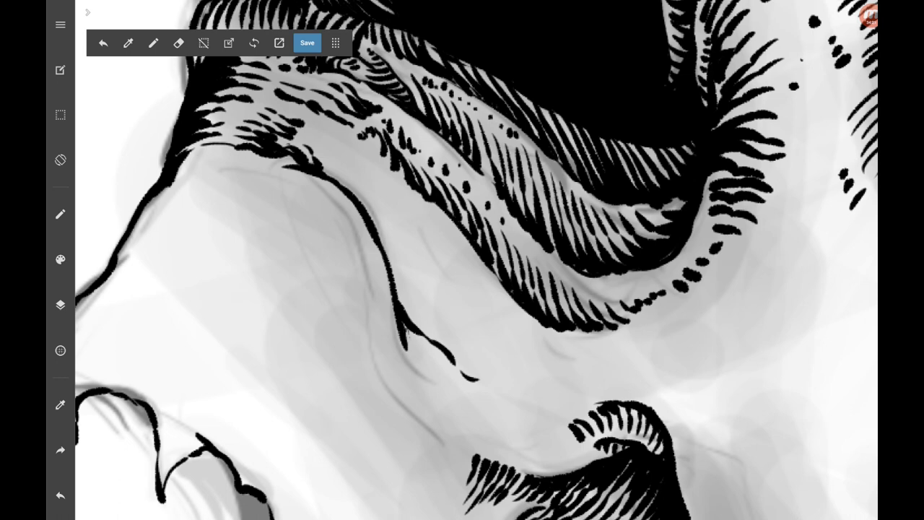
{"action": "mouse_move", "coordinate": [406, 336]}
{"action": "left_mouse_down"}
{"action": "mouse_move", "coordinate": [431, 375]}
{"action": "mouse_move", "coordinate": [452, 387]}
{"action": "left_mouse_up"}
{"action": "mouse_move", "coordinate": [429, 219]}
{"action": "left_mouse_down"}
{"action": "mouse_move", "coordinate": [425, 242]}
{"action": "mouse_move", "coordinate": [437, 257]}
{"action": "left_mouse_up"}
{"action": "mouse_move", "coordinate": [434, 247]}
{"action": "left_mouse_down"}
{"action": "mouse_move", "coordinate": [443, 267]}
{"action": "mouse_move", "coordinate": [458, 269]}
{"action": "left_mouse_up"}
{"action": "left_click_drag", "start_coordinate": [446, 267], "coordinate": [469, 288]}
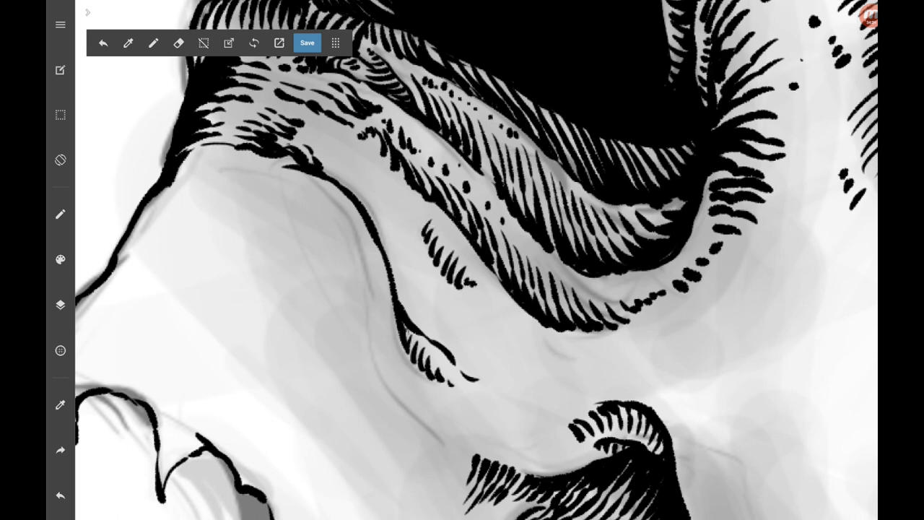
Add small hatch strokes near the bone edge and short strokes on the cheekbone.
{"action": "scroll", "coordinate": [476, 259], "scroll_direction": "down", "scroll_amount": 2}
{"action": "mouse_move", "coordinate": [394, 257]}
{"action": "left_mouse_down"}
{"action": "mouse_move", "coordinate": [441, 267]}
{"action": "mouse_move", "coordinate": [423, 288]}
{"action": "left_mouse_up"}
{"action": "mouse_move", "coordinate": [416, 278]}
{"action": "left_mouse_down"}
{"action": "mouse_move", "coordinate": [432, 291]}
{"action": "mouse_move", "coordinate": [404, 217]}
{"action": "left_mouse_up"}
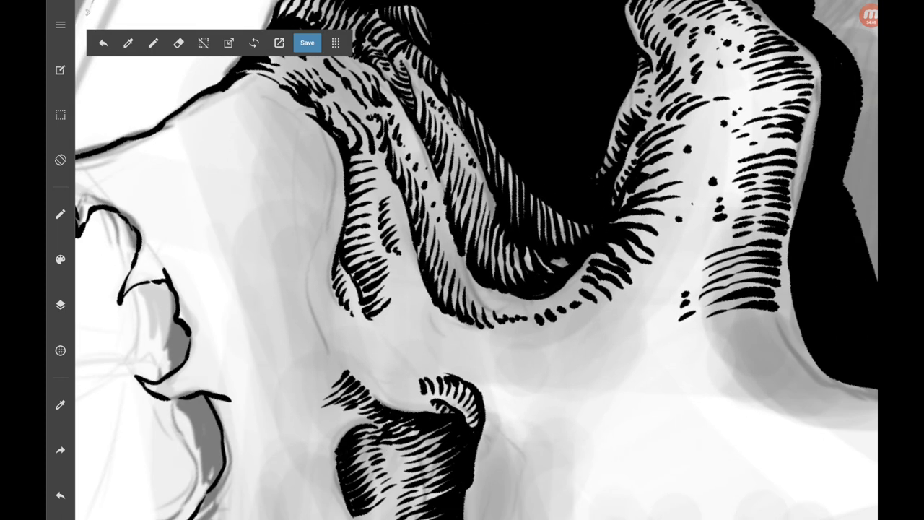
{"action": "left_click_drag", "start_coordinate": [477, 361], "coordinate": [476, 250]}
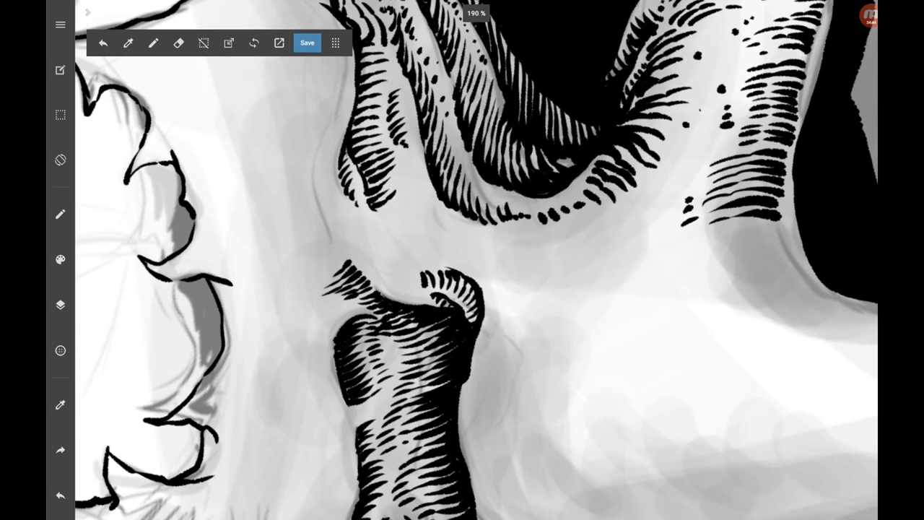
{"action": "left_click_drag", "start_coordinate": [413, 272], "coordinate": [418, 283]}
{"action": "mouse_move", "coordinate": [476, 289]}
{"action": "left_mouse_down"}
{"action": "mouse_move", "coordinate": [405, 252]}
{"action": "mouse_move", "coordinate": [462, 303]}
{"action": "mouse_move", "coordinate": [476, 274]}
{"action": "left_mouse_up"}
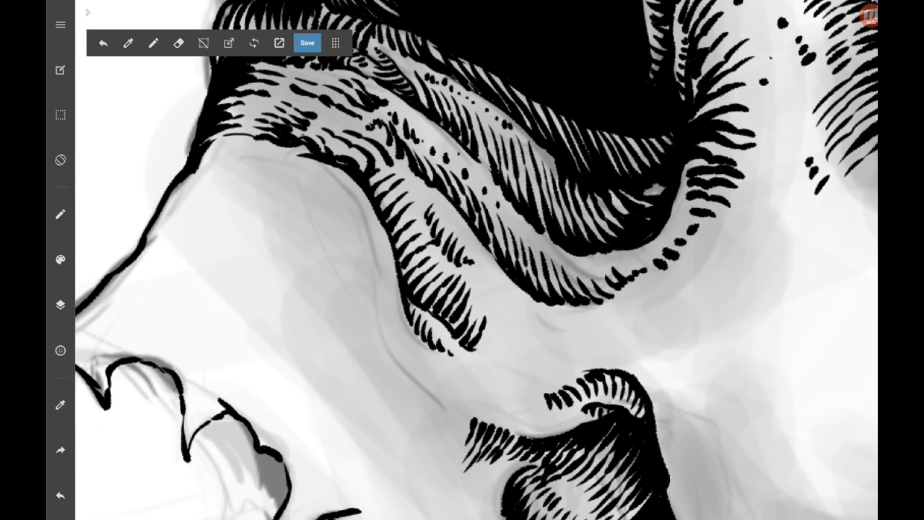
Fill gaps in the upper ridge hatching with short ink strokes.
{"action": "mouse_move", "coordinate": [417, 236]}
{"action": "left_mouse_down"}
{"action": "mouse_move", "coordinate": [430, 229]}
{"action": "mouse_move", "coordinate": [423, 215]}
{"action": "left_mouse_up"}
{"action": "mouse_move", "coordinate": [420, 224]}
{"action": "left_mouse_down"}
{"action": "mouse_move", "coordinate": [426, 215]}
{"action": "mouse_move", "coordinate": [409, 203]}
{"action": "left_mouse_up"}
{"action": "left_click_drag", "start_coordinate": [408, 212], "coordinate": [432, 190]}
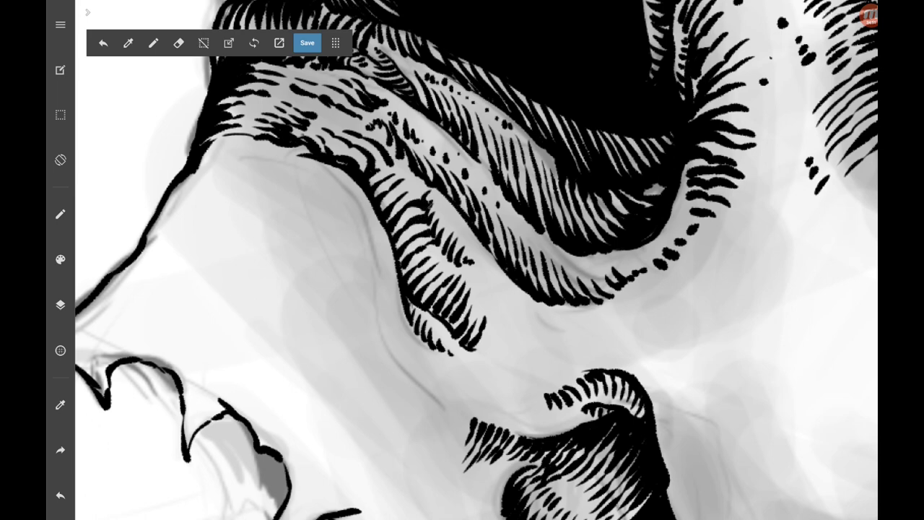
{"action": "mouse_move", "coordinate": [477, 325]}
{"action": "left_mouse_down"}
{"action": "mouse_move", "coordinate": [466, 274]}
{"action": "mouse_move", "coordinate": [435, 276]}
{"action": "left_mouse_up"}
{"action": "left_click_drag", "start_coordinate": [434, 270], "coordinate": [444, 283]}
{"action": "scroll", "coordinate": [476, 260], "scroll_direction": "down", "scroll_amount": 5}
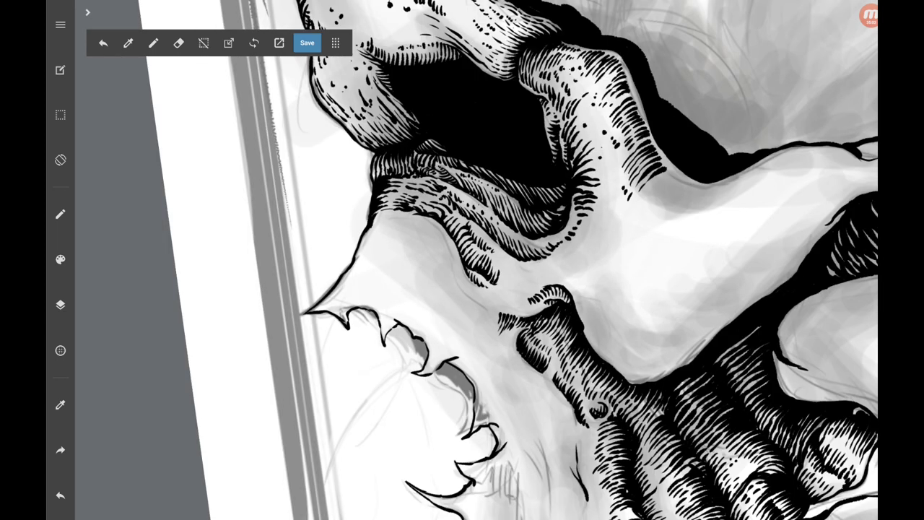
{"action": "scroll", "coordinate": [477, 260], "scroll_direction": "up", "scroll_amount": 5}
{"action": "left_click_drag", "start_coordinate": [397, 250], "coordinate": [384, 300]}
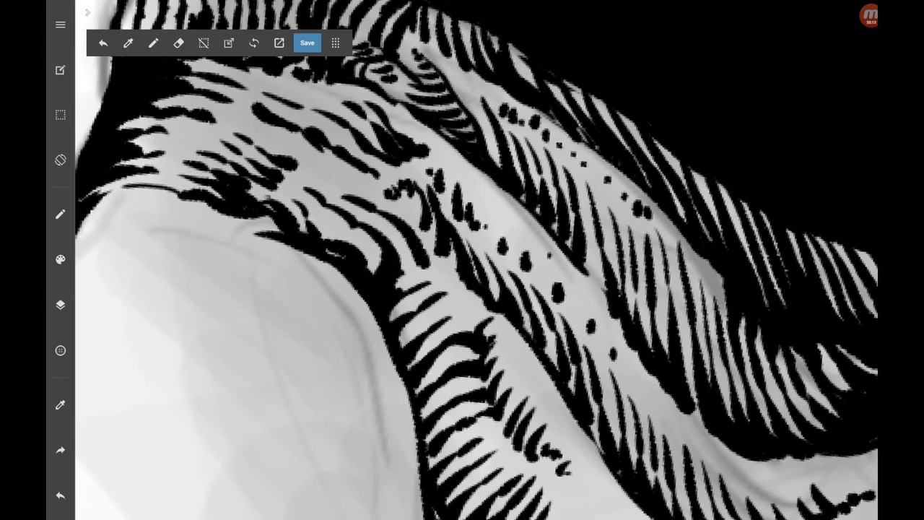
Hatch the top of the cheekbone with several short diagonal strokes.
{"action": "scroll", "coordinate": [477, 260], "scroll_direction": "down", "scroll_amount": 3}
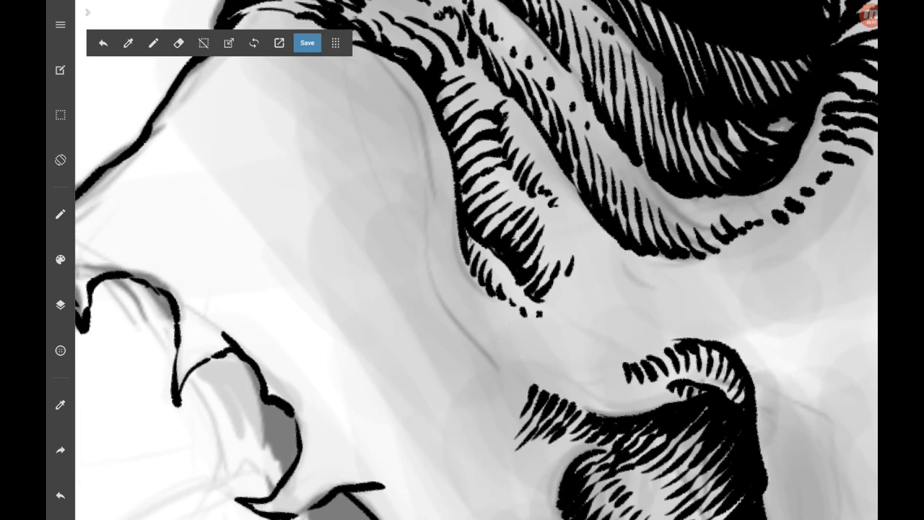
{"action": "left_click_drag", "start_coordinate": [569, 278], "coordinate": [546, 302]}
{"action": "left_click_drag", "start_coordinate": [585, 261], "coordinate": [557, 306]}
{"action": "left_click_drag", "start_coordinate": [594, 267], "coordinate": [572, 309]}
{"action": "left_click_drag", "start_coordinate": [570, 205], "coordinate": [553, 224]}
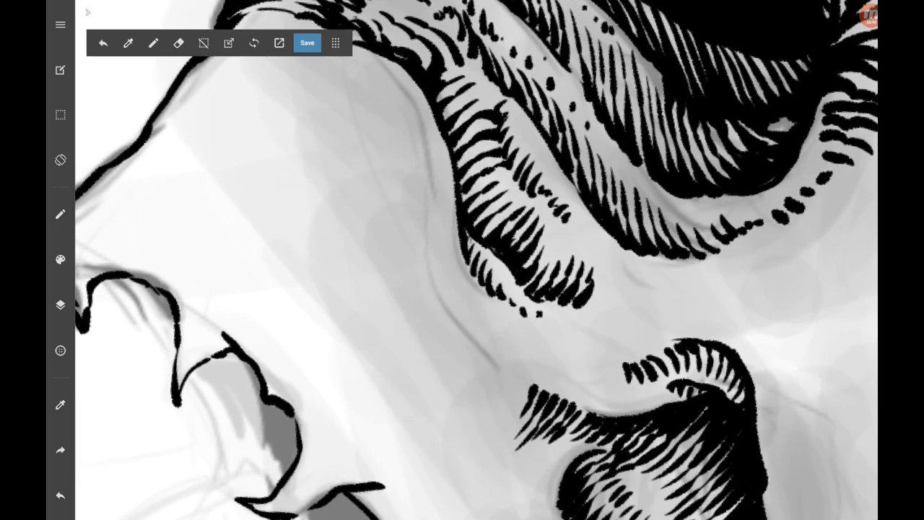
{"action": "mouse_move", "coordinate": [518, 198]}
{"action": "left_mouse_down"}
{"action": "mouse_move", "coordinate": [482, 236]}
{"action": "mouse_move", "coordinate": [473, 225]}
{"action": "left_mouse_up"}
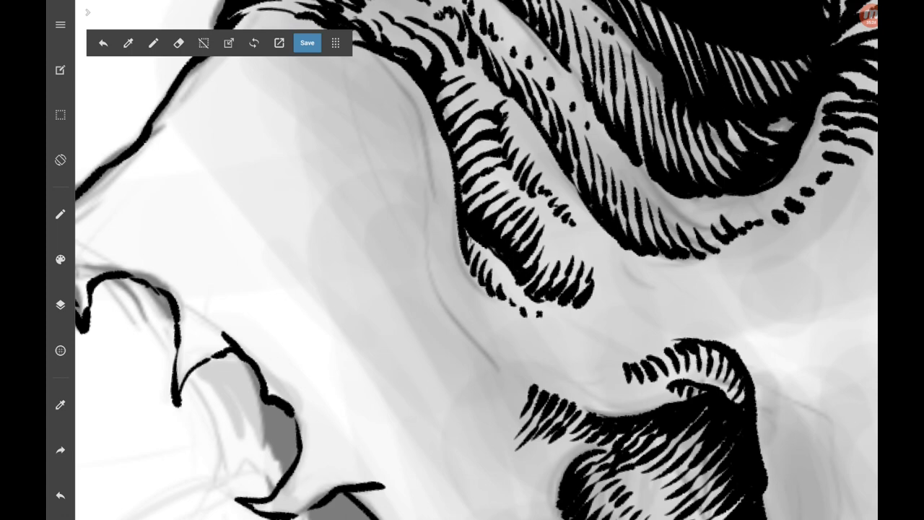
{"action": "left_click_drag", "start_coordinate": [606, 270], "coordinate": [598, 287]}
{"action": "left_click_drag", "start_coordinate": [606, 286], "coordinate": [584, 318]}
{"action": "left_click_drag", "start_coordinate": [622, 267], "coordinate": [609, 304]}
Hatch the cheek beside the nasal cavity with longer and small strokes.
{"action": "scroll", "coordinate": [477, 260], "scroll_direction": "down", "scroll_amount": 3}
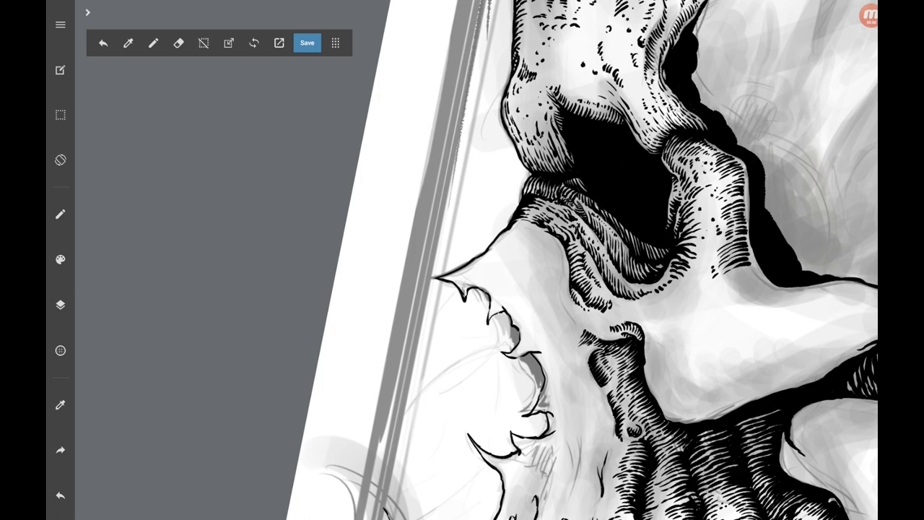
{"action": "scroll", "coordinate": [477, 260], "scroll_direction": "up", "scroll_amount": 3}
{"action": "left_click_drag", "start_coordinate": [598, 233], "coordinate": [567, 261]}
{"action": "mouse_move", "coordinate": [636, 210]}
{"action": "left_mouse_down"}
{"action": "mouse_move", "coordinate": [596, 236]}
{"action": "mouse_move", "coordinate": [589, 257]}
{"action": "left_mouse_up"}
{"action": "left_click_drag", "start_coordinate": [648, 212], "coordinate": [583, 266]}
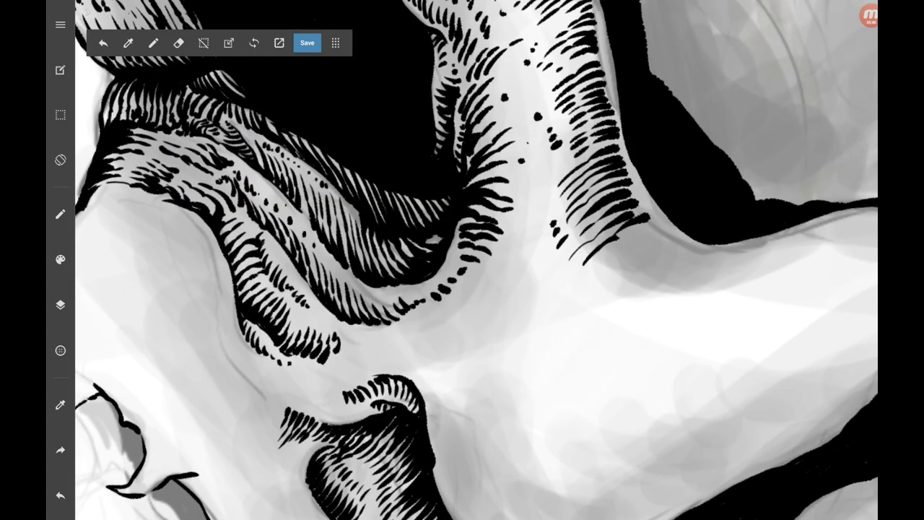
{"action": "scroll", "coordinate": [476, 259], "scroll_direction": "down", "scroll_amount": 3}
{"action": "scroll", "coordinate": [477, 260], "scroll_direction": "down", "scroll_amount": 3}
{"action": "left_click_drag", "start_coordinate": [520, 164], "coordinate": [498, 189]}
{"action": "left_click_drag", "start_coordinate": [543, 151], "coordinate": [517, 169]}
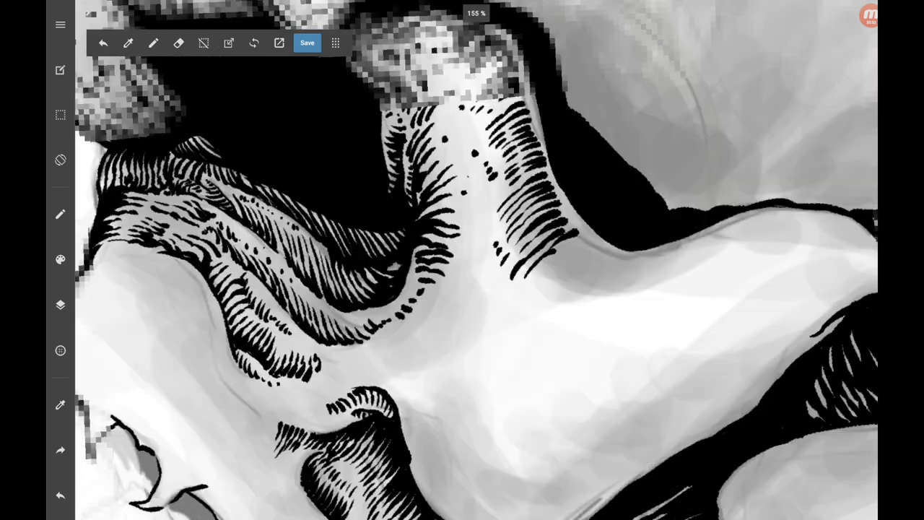
Add small hatch strokes on the cheek and thin hatching across the cheekbone.
{"action": "scroll", "coordinate": [477, 259], "scroll_direction": "up", "scroll_amount": 3}
{"action": "mouse_move", "coordinate": [531, 254]}
{"action": "left_mouse_down"}
{"action": "mouse_move", "coordinate": [507, 280]}
{"action": "mouse_move", "coordinate": [506, 267]}
{"action": "left_mouse_up"}
{"action": "left_click_drag", "start_coordinate": [528, 235], "coordinate": [514, 249]}
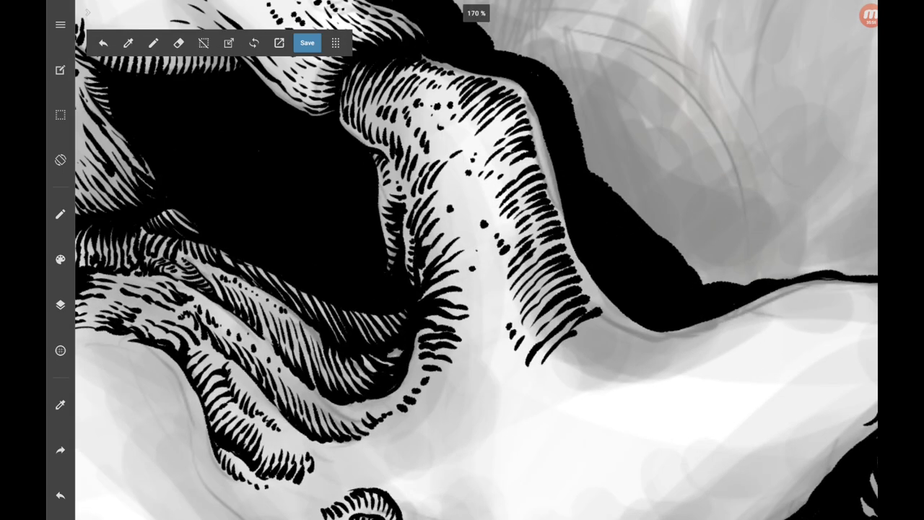
{"action": "scroll", "coordinate": [476, 260], "scroll_direction": "down", "scroll_amount": 3}
{"action": "scroll", "coordinate": [477, 260], "scroll_direction": "up", "scroll_amount": 3}
{"action": "left_click_drag", "start_coordinate": [433, 292], "coordinate": [506, 361]}
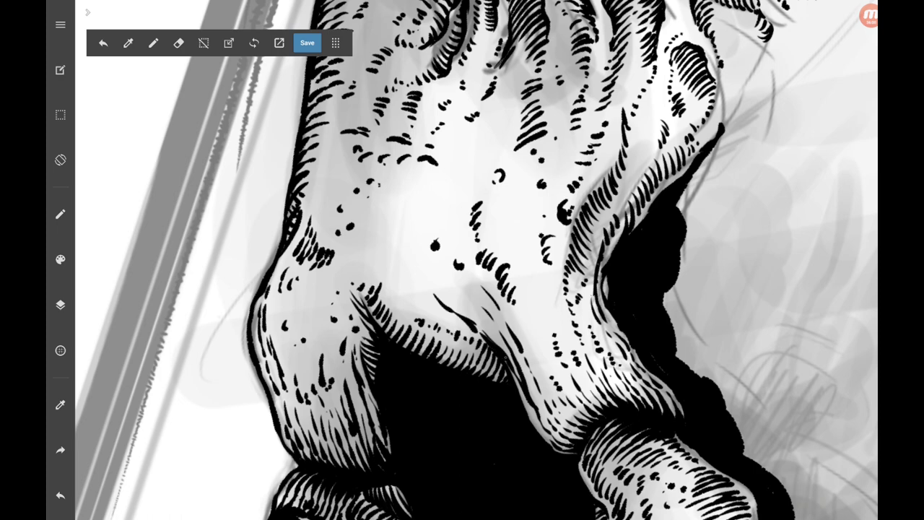
Add thin cheekbone hatching and extend the jaw line downward, ending in a loop.
{"action": "left_click_drag", "start_coordinate": [475, 325], "coordinate": [493, 342]}
{"action": "scroll", "coordinate": [476, 260], "scroll_direction": "down", "scroll_amount": 3}
{"action": "scroll", "coordinate": [477, 260], "scroll_direction": "up", "scroll_amount": 3}
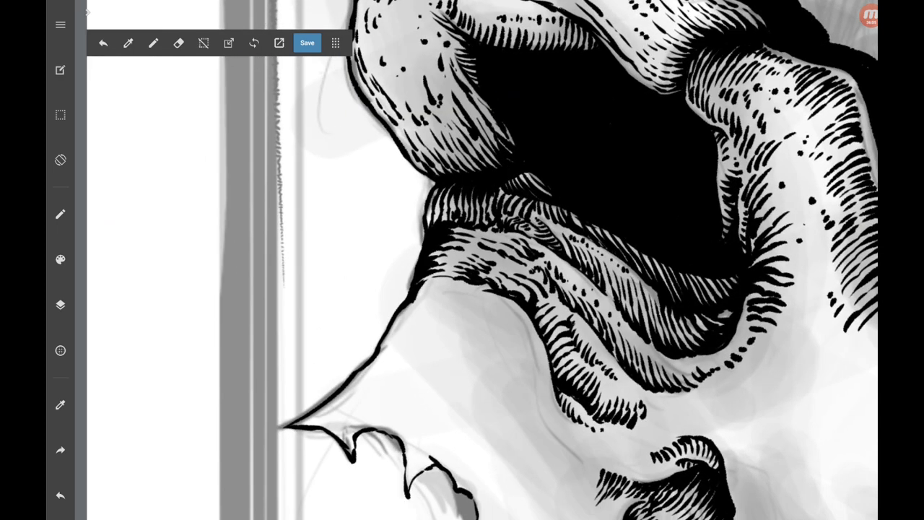
{"action": "scroll", "coordinate": [476, 259], "scroll_direction": "down", "scroll_amount": 3}
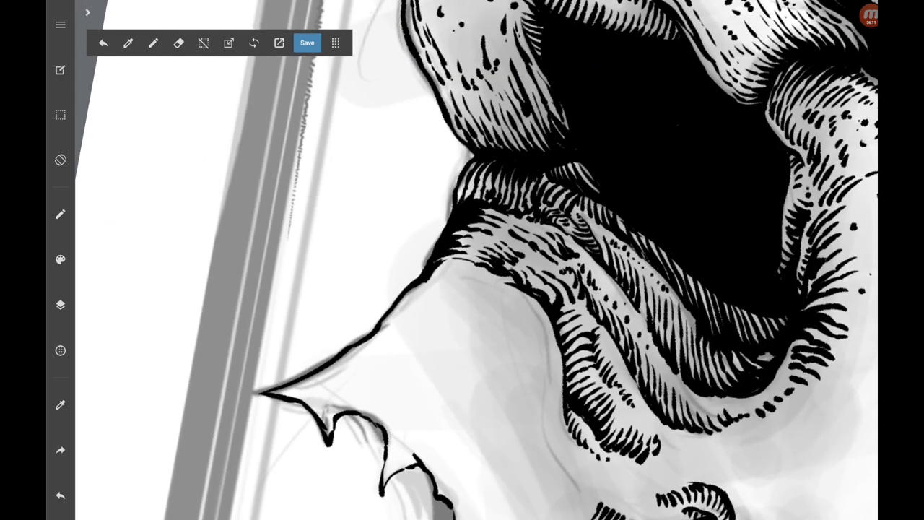
{"action": "scroll", "coordinate": [476, 260], "scroll_direction": "up", "scroll_amount": 1}
{"action": "scroll", "coordinate": [476, 260], "scroll_direction": "up", "scroll_amount": 1}
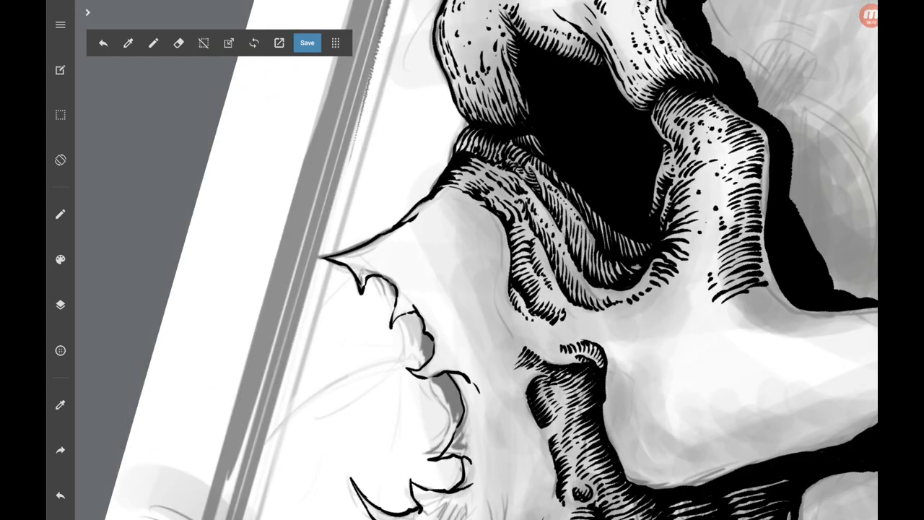
{"action": "scroll", "coordinate": [477, 260], "scroll_direction": "up", "scroll_amount": 3}
{"action": "mouse_move", "coordinate": [435, 323]}
{"action": "left_mouse_down"}
{"action": "mouse_move", "coordinate": [455, 423]}
{"action": "mouse_move", "coordinate": [487, 410]}
{"action": "mouse_move", "coordinate": [460, 421]}
{"action": "mouse_move", "coordinate": [475, 450]}
{"action": "left_mouse_up"}
Add diagonal hatching beside the jaw line loop.
{"action": "left_click_drag", "start_coordinate": [481, 363], "coordinate": [449, 413]}
{"action": "left_click_drag", "start_coordinate": [480, 342], "coordinate": [453, 396]}
{"action": "left_click_drag", "start_coordinate": [479, 330], "coordinate": [453, 382]}
{"action": "left_click_drag", "start_coordinate": [475, 325], "coordinate": [453, 361]}
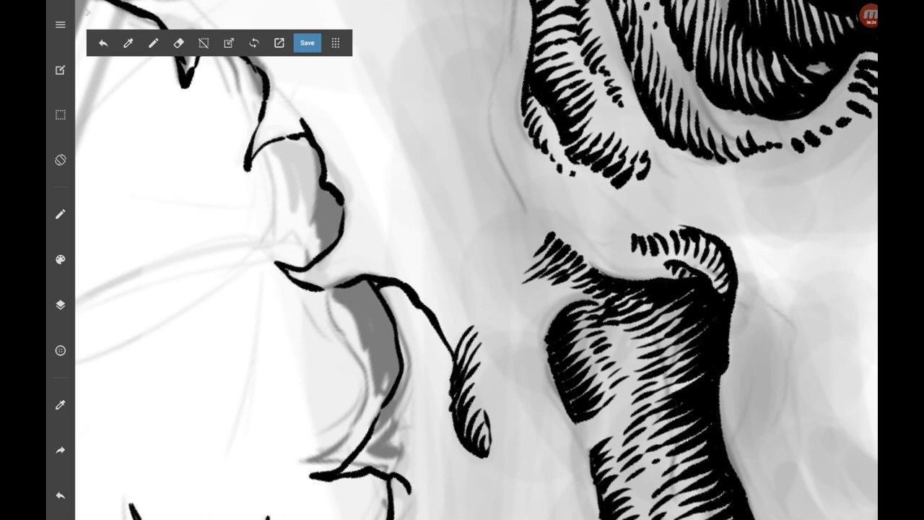
Hatch along the jaw line and add short strokes to the cheek ridge.
{"action": "left_click_drag", "start_coordinate": [383, 287], "coordinate": [406, 304]}
{"action": "mouse_move", "coordinate": [394, 298]}
{"action": "left_mouse_down"}
{"action": "mouse_move", "coordinate": [425, 322]}
{"action": "mouse_move", "coordinate": [419, 332]}
{"action": "mouse_move", "coordinate": [429, 322]}
{"action": "left_mouse_up"}
{"action": "left_click_drag", "start_coordinate": [408, 320], "coordinate": [445, 352]}
{"action": "left_click_drag", "start_coordinate": [433, 346], "coordinate": [450, 356]}
{"action": "left_click_drag", "start_coordinate": [463, 325], "coordinate": [475, 313]}
{"action": "left_click_drag", "start_coordinate": [449, 344], "coordinate": [478, 297]}
{"action": "left_click_drag", "start_coordinate": [446, 335], "coordinate": [462, 312]}
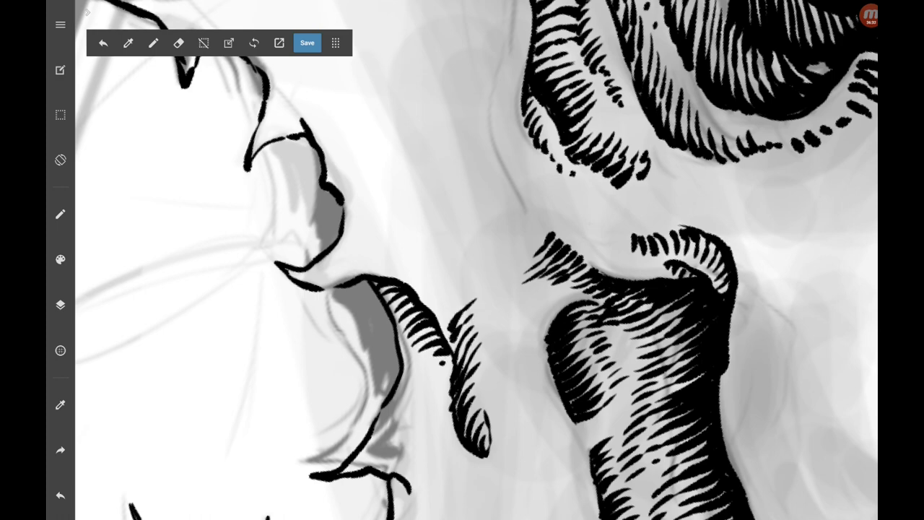
Erase the stray hatch strokes on the ridge with the eraser.
{"action": "scroll", "coordinate": [477, 260], "scroll_direction": "down", "scroll_amount": 2}
{"action": "left_click", "coordinate": [178, 43]}
{"action": "mouse_move", "coordinate": [480, 246]}
{"action": "left_mouse_down"}
{"action": "mouse_move", "coordinate": [505, 316]}
{"action": "mouse_move", "coordinate": [479, 298]}
{"action": "left_mouse_up"}
Add short strokes beside the nasal edge and extend the jagged bone tip downward.
{"action": "scroll", "coordinate": [477, 260], "scroll_direction": "up", "scroll_amount": 3}
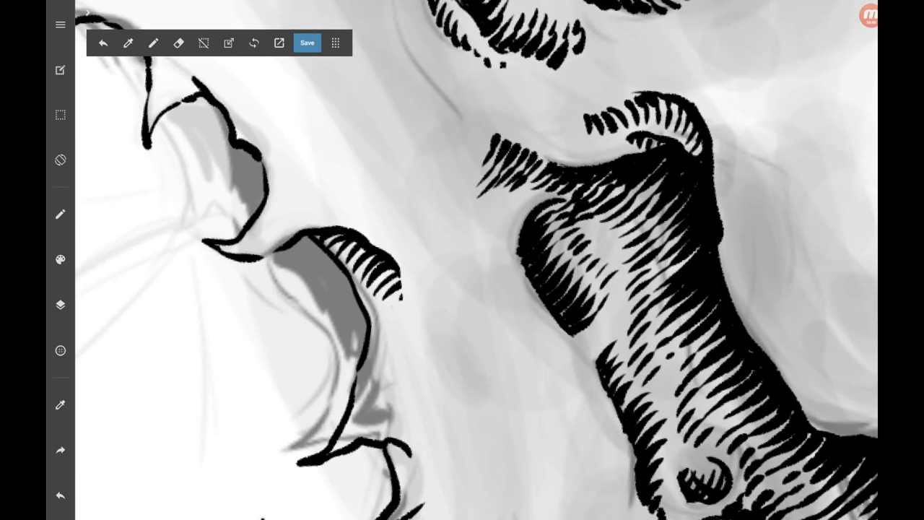
{"action": "mouse_move", "coordinate": [397, 301]}
{"action": "left_mouse_down"}
{"action": "mouse_move", "coordinate": [389, 313]}
{"action": "mouse_move", "coordinate": [395, 306]}
{"action": "left_mouse_up"}
{"action": "scroll", "coordinate": [476, 260], "scroll_direction": "up", "scroll_amount": 3}
{"action": "scroll", "coordinate": [476, 260], "scroll_direction": "up", "scroll_amount": 2}
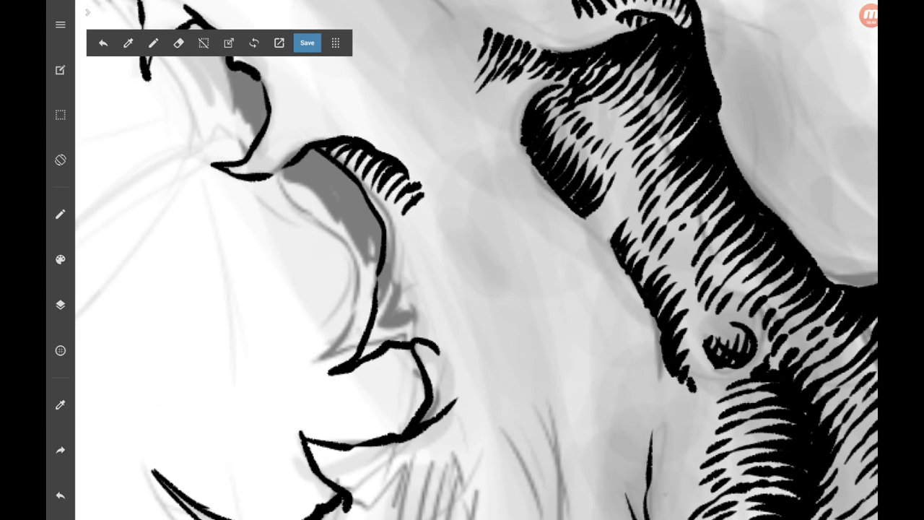
{"action": "mouse_move", "coordinate": [440, 354]}
{"action": "left_mouse_down"}
{"action": "mouse_move", "coordinate": [453, 371]}
{"action": "mouse_move", "coordinate": [444, 356]}
{"action": "mouse_move", "coordinate": [429, 422]}
{"action": "left_mouse_up"}
{"action": "scroll", "coordinate": [476, 260], "scroll_direction": "down", "scroll_amount": 3}
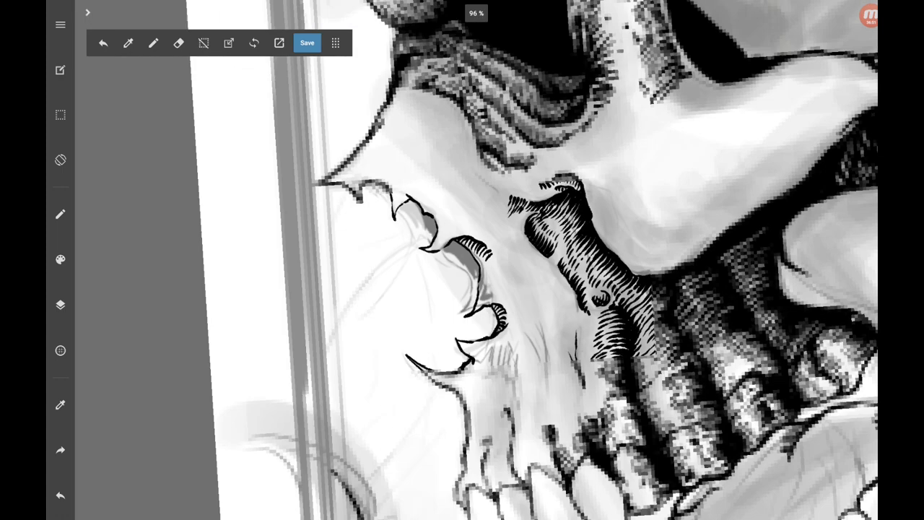
{"action": "scroll", "coordinate": [476, 260], "scroll_direction": "down", "scroll_amount": 1}
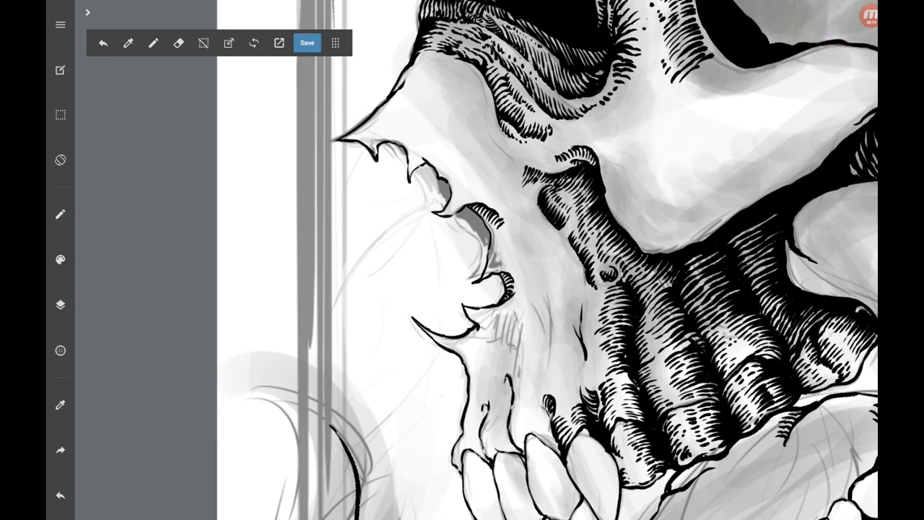
Zoom in and ink short black hatch strokes along the cheekbone line.
{"action": "scroll", "coordinate": [563, 433], "scroll_direction": "up", "scroll_amount": 3}
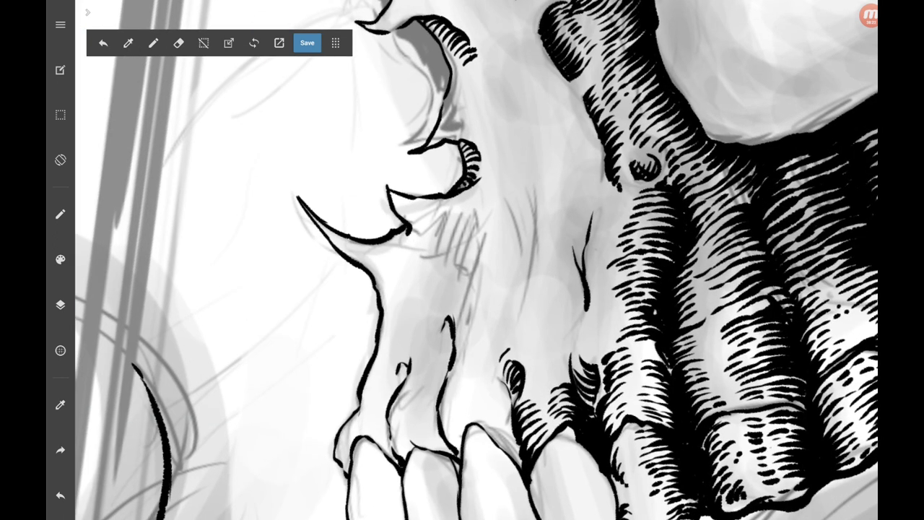
{"action": "left_click_drag", "start_coordinate": [510, 350], "coordinate": [521, 340]}
{"action": "left_click_drag", "start_coordinate": [498, 355], "coordinate": [521, 334]}
{"action": "mouse_move", "coordinate": [495, 345]}
{"action": "left_mouse_down"}
{"action": "mouse_move", "coordinate": [520, 325]}
{"action": "mouse_move", "coordinate": [526, 301]}
{"action": "left_mouse_up"}
{"action": "left_click_drag", "start_coordinate": [490, 329], "coordinate": [530, 278]}
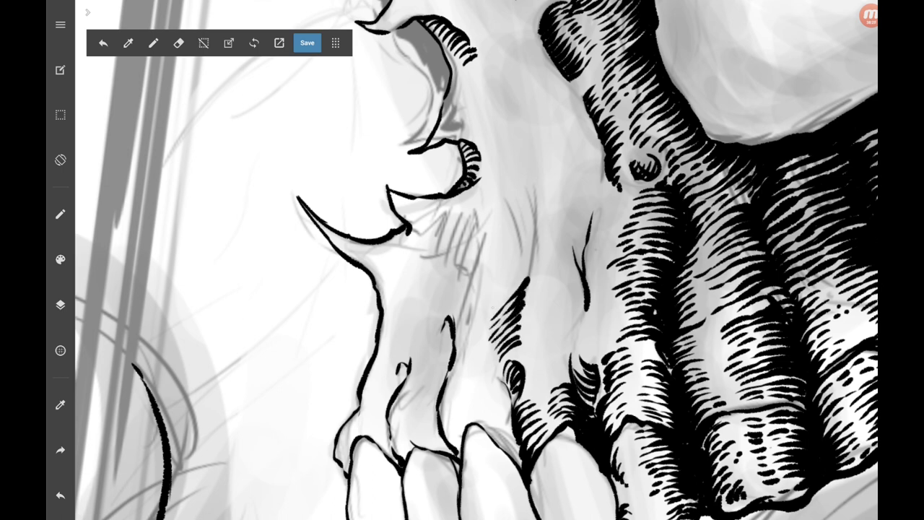
Extend the cheek hatching upward to the top-left edge of the cheek.
{"action": "left_click_drag", "start_coordinate": [492, 309], "coordinate": [516, 285]}
{"action": "mouse_move", "coordinate": [512, 286]}
{"action": "left_mouse_down"}
{"action": "mouse_move", "coordinate": [533, 264]}
{"action": "mouse_move", "coordinate": [509, 281]}
{"action": "left_mouse_up"}
{"action": "left_click_drag", "start_coordinate": [510, 281], "coordinate": [532, 244]}
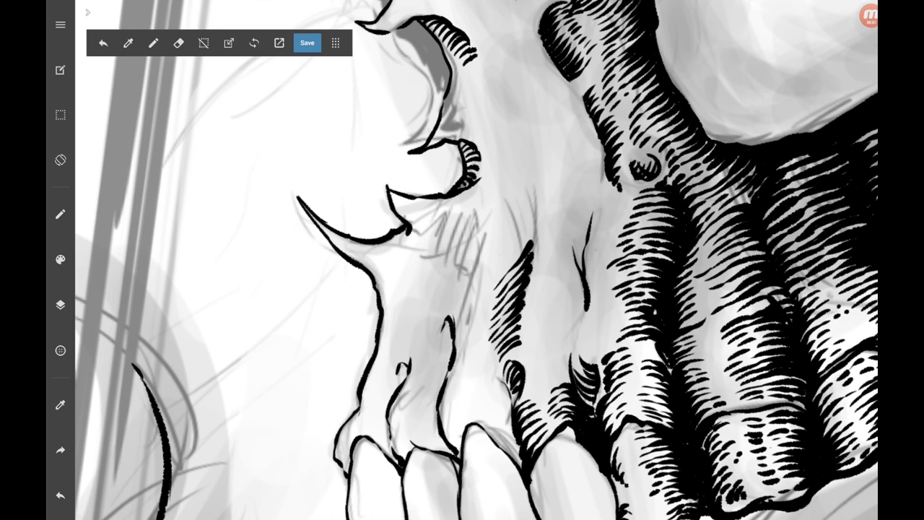
{"action": "left_click_drag", "start_coordinate": [483, 290], "coordinate": [533, 228]}
{"action": "mouse_move", "coordinate": [498, 267]}
{"action": "left_mouse_down"}
{"action": "mouse_move", "coordinate": [537, 212]}
{"action": "mouse_move", "coordinate": [532, 207]}
{"action": "left_mouse_up"}
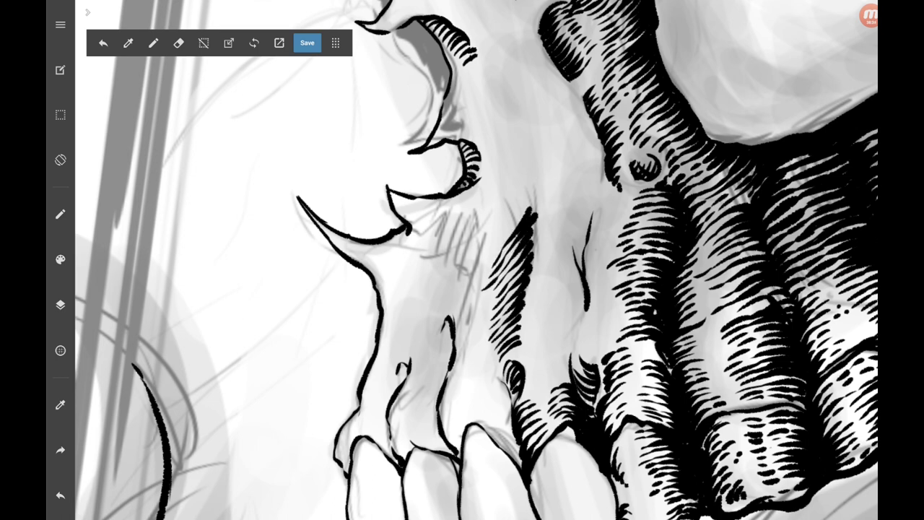
{"action": "left_click_drag", "start_coordinate": [497, 247], "coordinate": [526, 211]}
{"action": "left_click_drag", "start_coordinate": [519, 211], "coordinate": [530, 203]}
{"action": "mouse_move", "coordinate": [497, 238]}
{"action": "left_mouse_down"}
{"action": "mouse_move", "coordinate": [524, 193]}
{"action": "mouse_move", "coordinate": [504, 163]}
{"action": "left_mouse_up"}
Hatch a dense column of strokes just left of the cheek line.
{"action": "left_click_drag", "start_coordinate": [462, 289], "coordinate": [416, 265]}
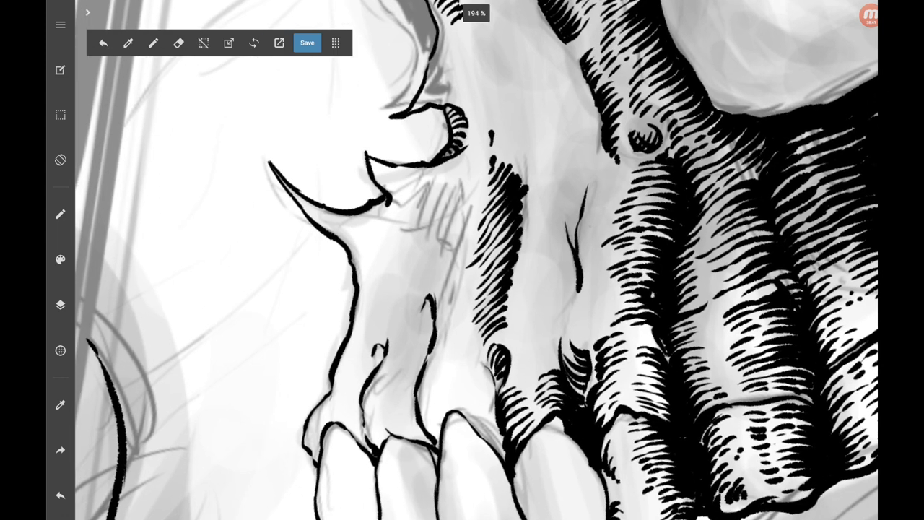
{"action": "scroll", "coordinate": [462, 260], "scroll_direction": "up", "scroll_amount": 3}
{"action": "left_click_drag", "start_coordinate": [519, 352], "coordinate": [571, 244]}
{"action": "mouse_move", "coordinate": [526, 276]}
{"action": "left_mouse_down"}
{"action": "mouse_move", "coordinate": [569, 230]}
{"action": "mouse_move", "coordinate": [553, 232]}
{"action": "mouse_move", "coordinate": [566, 221]}
{"action": "left_mouse_up"}
{"action": "left_click_drag", "start_coordinate": [517, 262], "coordinate": [565, 212]}
{"action": "left_click_drag", "start_coordinate": [521, 241], "coordinate": [564, 207]}
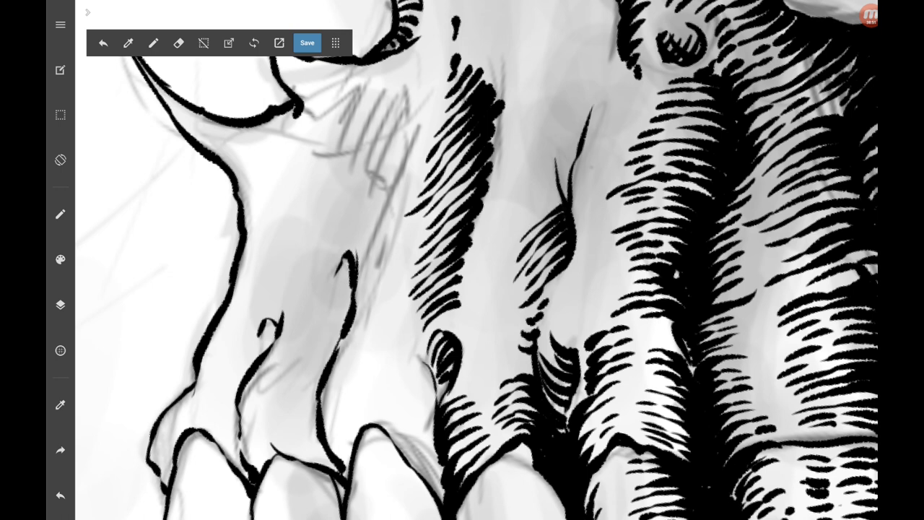
{"action": "mouse_move", "coordinate": [504, 247]}
{"action": "left_mouse_down"}
{"action": "mouse_move", "coordinate": [553, 199]}
{"action": "mouse_move", "coordinate": [507, 236]}
{"action": "left_mouse_up"}
{"action": "left_click_drag", "start_coordinate": [504, 237], "coordinate": [551, 188]}
{"action": "left_click_drag", "start_coordinate": [501, 223], "coordinate": [544, 180]}
{"action": "left_click_drag", "start_coordinate": [521, 190], "coordinate": [577, 142]}
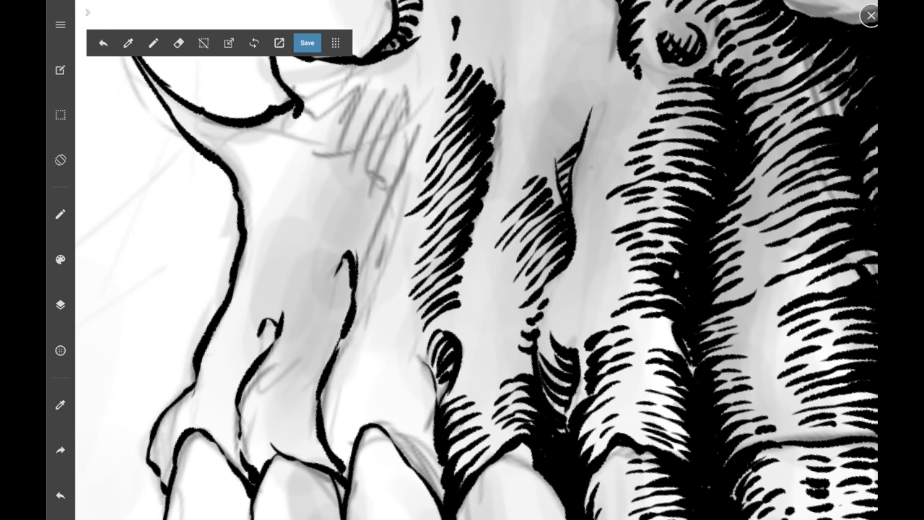
Ink hatch strokes along the edges of the tooth roots.
{"action": "scroll", "coordinate": [476, 260], "scroll_direction": "down", "scroll_amount": 3}
{"action": "left_click_drag", "start_coordinate": [381, 316], "coordinate": [433, 373]}
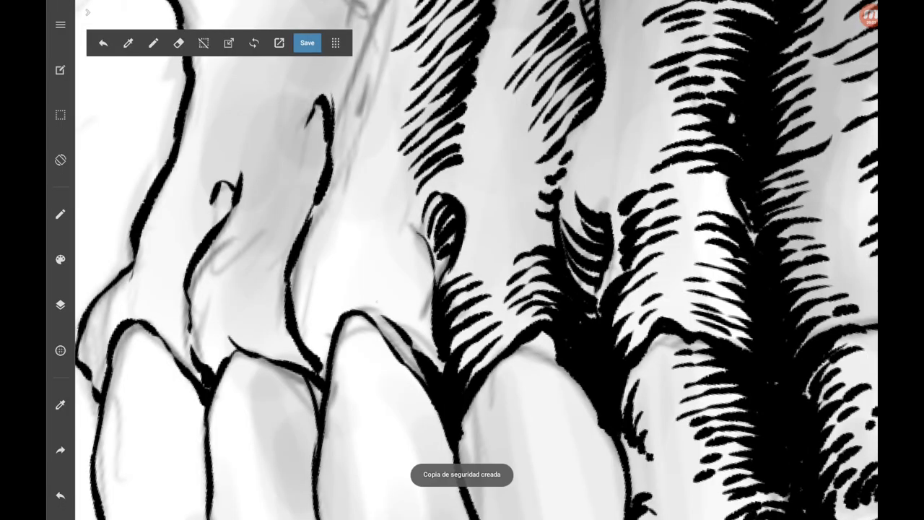
{"action": "mouse_move", "coordinate": [362, 294]}
{"action": "left_mouse_down"}
{"action": "mouse_move", "coordinate": [423, 331]}
{"action": "mouse_move", "coordinate": [441, 364]}
{"action": "left_mouse_up"}
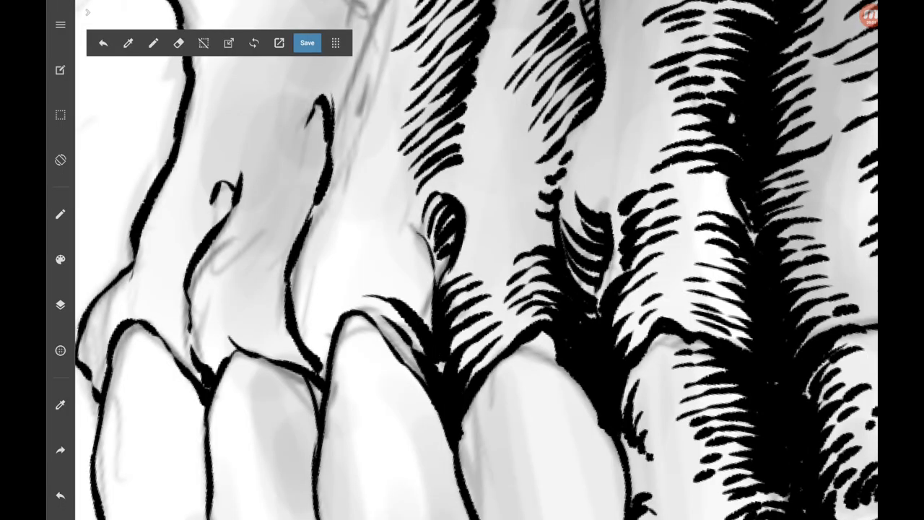
{"action": "mouse_move", "coordinate": [379, 280]}
{"action": "left_mouse_down"}
{"action": "mouse_move", "coordinate": [432, 328]}
{"action": "mouse_move", "coordinate": [431, 312]}
{"action": "left_mouse_up"}
{"action": "left_click_drag", "start_coordinate": [391, 260], "coordinate": [433, 294]}
{"action": "left_click_drag", "start_coordinate": [447, 256], "coordinate": [435, 280]}
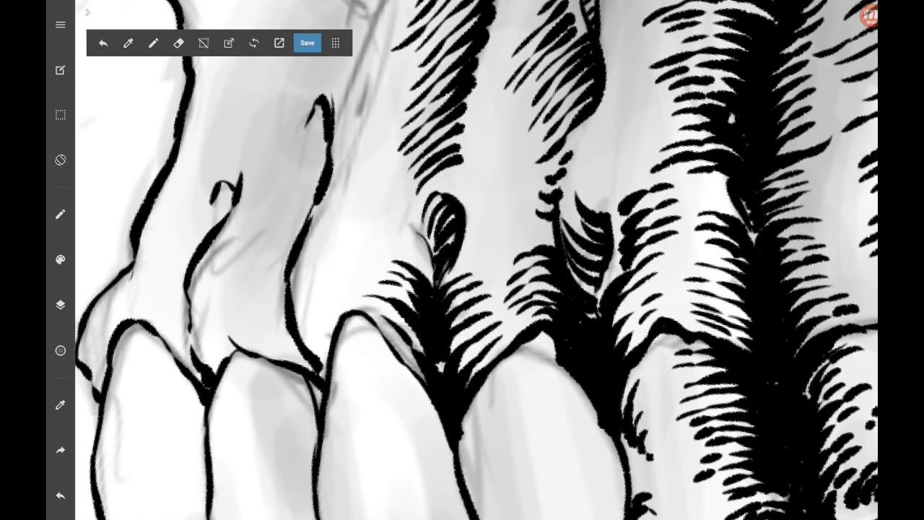
Thicken the tooth-root hatching and carry it up onto the upper ridge.
{"action": "scroll", "coordinate": [476, 260], "scroll_direction": "down", "scroll_amount": 5}
{"action": "scroll", "coordinate": [476, 260], "scroll_direction": "up", "scroll_amount": 5}
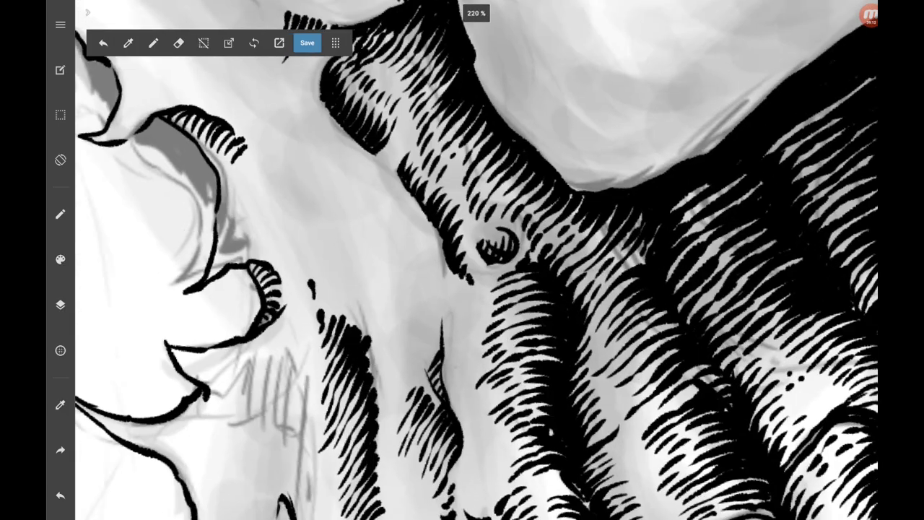
{"action": "mouse_move", "coordinate": [411, 373]}
{"action": "left_mouse_down"}
{"action": "mouse_move", "coordinate": [439, 337]}
{"action": "mouse_move", "coordinate": [442, 315]}
{"action": "left_mouse_up"}
{"action": "left_click_drag", "start_coordinate": [407, 347], "coordinate": [439, 304]}
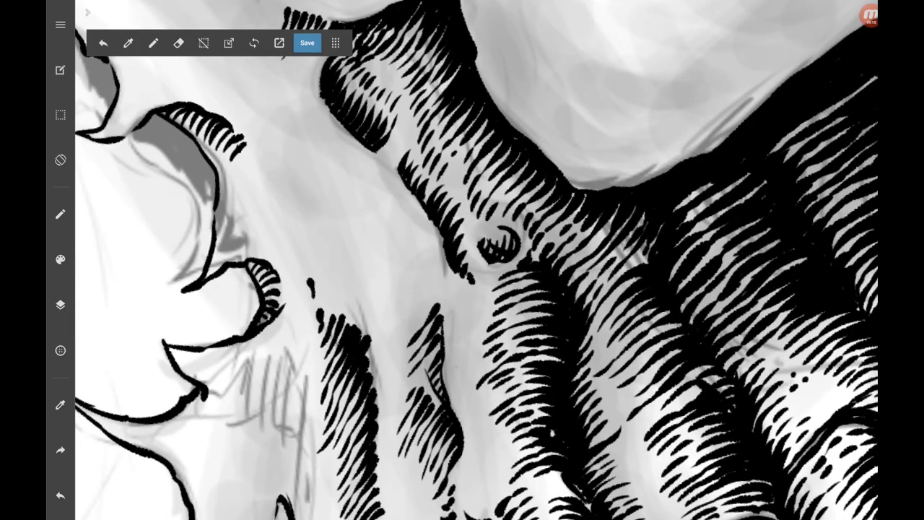
{"action": "mouse_move", "coordinate": [403, 339]}
{"action": "left_mouse_down"}
{"action": "mouse_move", "coordinate": [434, 300]}
{"action": "mouse_move", "coordinate": [430, 280]}
{"action": "left_mouse_up"}
{"action": "left_click_drag", "start_coordinate": [390, 326], "coordinate": [426, 273]}
{"action": "left_click_drag", "start_coordinate": [390, 316], "coordinate": [418, 267]}
{"action": "mouse_move", "coordinate": [394, 294]}
{"action": "left_mouse_down"}
{"action": "mouse_move", "coordinate": [413, 263]}
{"action": "mouse_move", "coordinate": [407, 255]}
{"action": "left_mouse_up"}
{"action": "mouse_move", "coordinate": [390, 260]}
{"action": "left_mouse_down"}
{"action": "mouse_move", "coordinate": [399, 246]}
{"action": "mouse_move", "coordinate": [383, 214]}
{"action": "mouse_move", "coordinate": [385, 172]}
{"action": "mouse_move", "coordinate": [393, 182]}
{"action": "left_mouse_up"}
{"action": "left_click_drag", "start_coordinate": [389, 201], "coordinate": [397, 191]}
Add a few short hatch strokes on the jaw ridge.
{"action": "scroll", "coordinate": [477, 260], "scroll_direction": "down", "scroll_amount": 5}
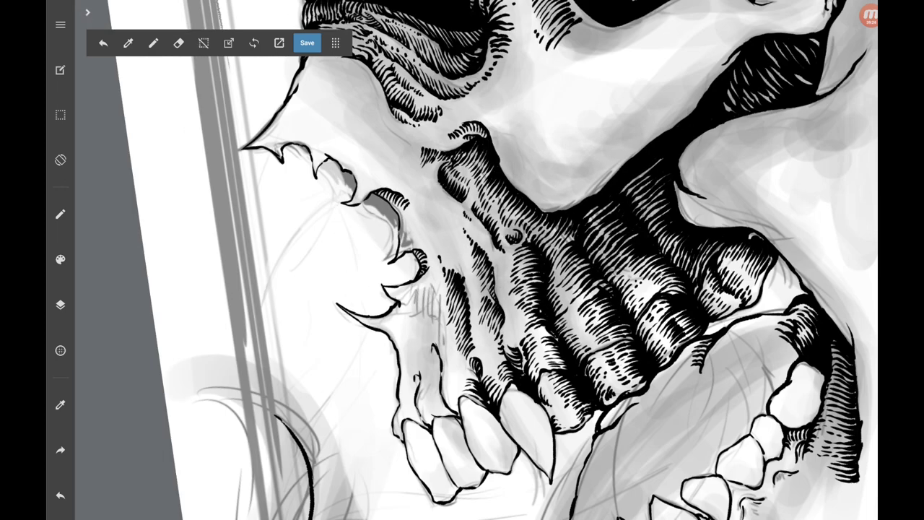
{"action": "scroll", "coordinate": [508, 275], "scroll_direction": "up", "scroll_amount": 5}
{"action": "left_click_drag", "start_coordinate": [468, 387], "coordinate": [465, 380]}
{"action": "left_click_drag", "start_coordinate": [475, 402], "coordinate": [469, 390]}
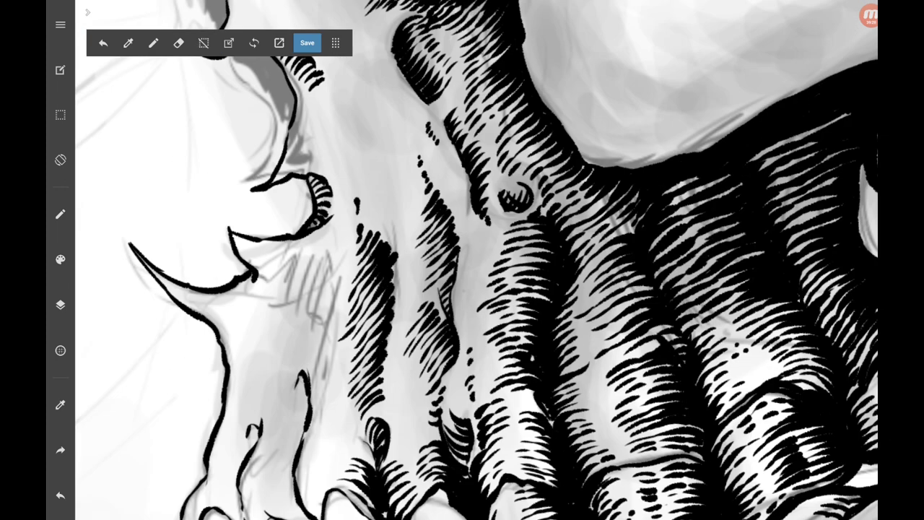
{"action": "left_click_drag", "start_coordinate": [481, 228], "coordinate": [491, 236]}
Add a dark stroke by the nasal edge and short strokes down the ridge.
{"action": "scroll", "coordinate": [477, 260], "scroll_direction": "down", "scroll_amount": 3}
{"action": "scroll", "coordinate": [476, 260], "scroll_direction": "up", "scroll_amount": 4}
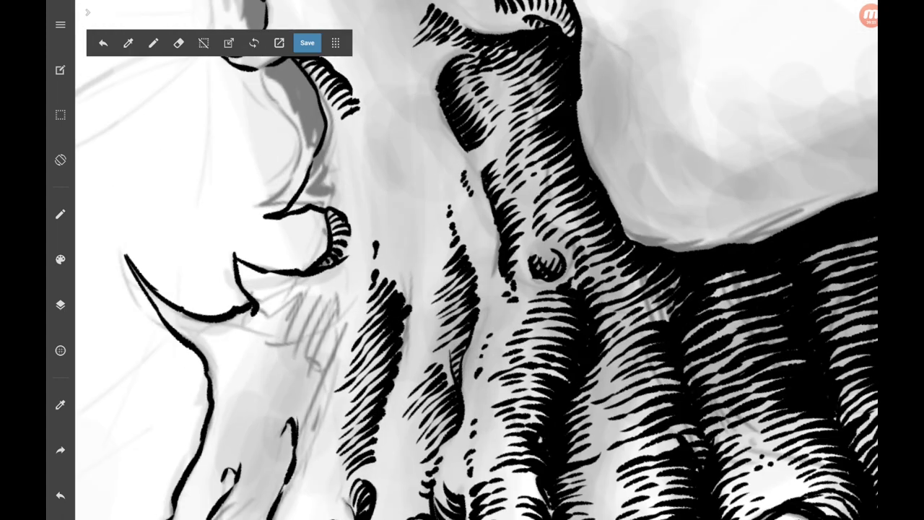
{"action": "left_click_drag", "start_coordinate": [303, 177], "coordinate": [322, 134]}
{"action": "scroll", "coordinate": [548, 267], "scroll_direction": "down", "scroll_amount": 2}
{"action": "left_click_drag", "start_coordinate": [406, 248], "coordinate": [410, 256]}
{"action": "left_click_drag", "start_coordinate": [404, 233], "coordinate": [408, 248]}
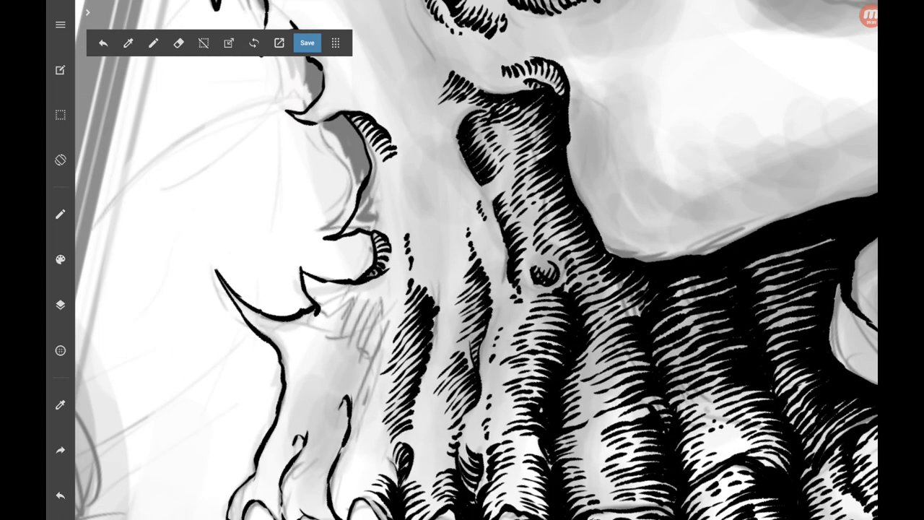
{"action": "left_click_drag", "start_coordinate": [318, 312], "coordinate": [310, 327]}
Hatch the left edge of the jaw ridge, working upward.
{"action": "mouse_move", "coordinate": [377, 370]}
{"action": "left_mouse_down"}
{"action": "mouse_move", "coordinate": [357, 400]}
{"action": "mouse_move", "coordinate": [363, 381]}
{"action": "mouse_move", "coordinate": [355, 386]}
{"action": "left_mouse_up"}
{"action": "mouse_move", "coordinate": [386, 331]}
{"action": "left_mouse_down"}
{"action": "mouse_move", "coordinate": [368, 367]}
{"action": "mouse_move", "coordinate": [356, 370]}
{"action": "left_mouse_up"}
{"action": "left_click_drag", "start_coordinate": [388, 319], "coordinate": [358, 359]}
{"action": "mouse_move", "coordinate": [389, 309]}
{"action": "left_mouse_down"}
{"action": "mouse_move", "coordinate": [356, 350]}
{"action": "mouse_move", "coordinate": [358, 326]}
{"action": "left_mouse_up"}
{"action": "left_click_drag", "start_coordinate": [361, 324], "coordinate": [347, 346]}
{"action": "left_click_drag", "start_coordinate": [364, 301], "coordinate": [352, 324]}
{"action": "left_click_drag", "start_coordinate": [354, 323], "coordinate": [336, 342]}
{"action": "left_click_drag", "start_coordinate": [344, 319], "coordinate": [331, 339]}
{"action": "left_click_drag", "start_coordinate": [353, 301], "coordinate": [340, 322]}
{"action": "left_click_drag", "start_coordinate": [347, 302], "coordinate": [326, 335]}
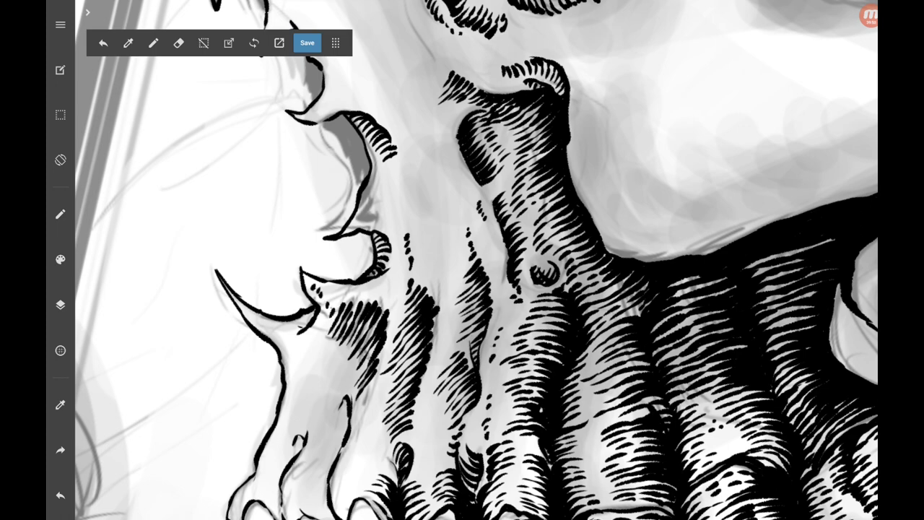
Thicken the curved bone contour and draw an ink line down the ridge edge.
{"action": "left_click_drag", "start_coordinate": [234, 292], "coordinate": [260, 308]}
{"action": "scroll", "coordinate": [477, 260], "scroll_direction": "down", "scroll_amount": 3}
{"action": "scroll", "coordinate": [476, 260], "scroll_direction": "down", "scroll_amount": 2}
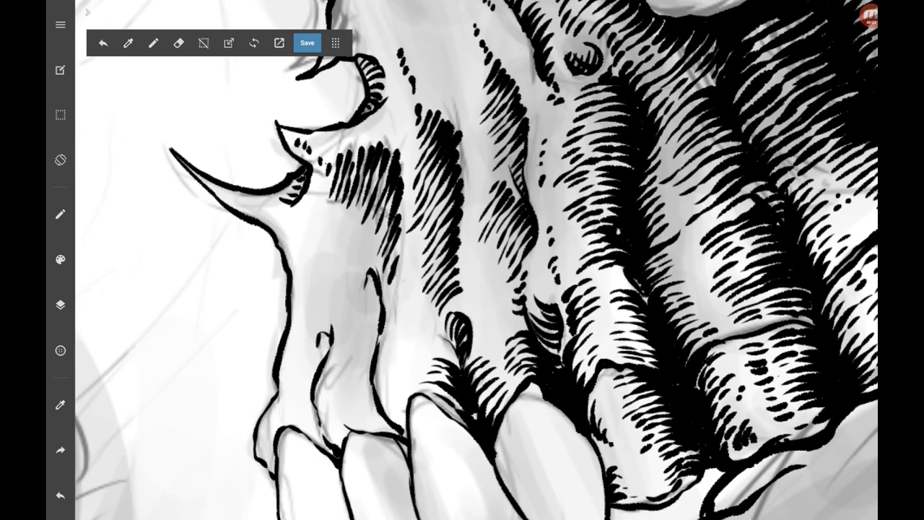
{"action": "mouse_move", "coordinate": [398, 279]}
{"action": "left_mouse_down"}
{"action": "mouse_move", "coordinate": [385, 374]}
{"action": "mouse_move", "coordinate": [406, 439]}
{"action": "left_mouse_up"}
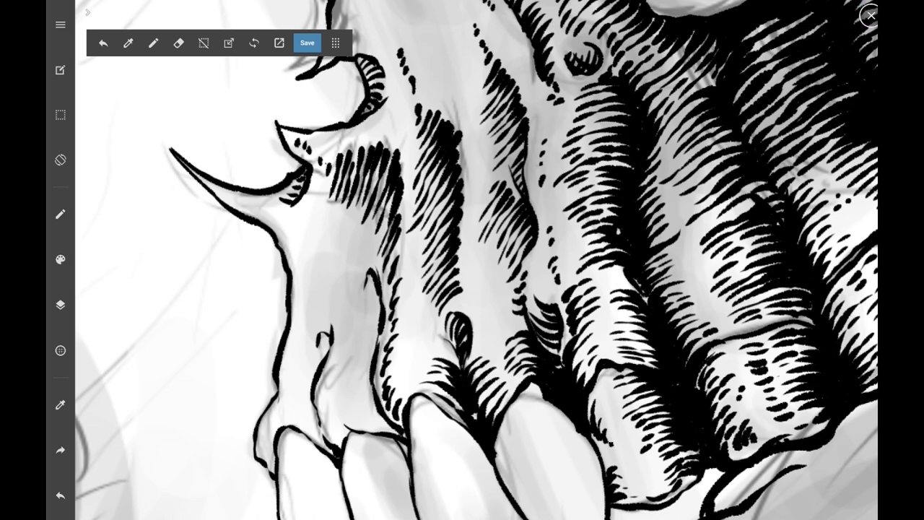
{"action": "scroll", "coordinate": [476, 260], "scroll_direction": "down", "scroll_amount": 3}
Add two pairs of short hatch strokes on the ridge.
{"action": "left_click_drag", "start_coordinate": [423, 318], "coordinate": [452, 323]}
{"action": "left_click_drag", "start_coordinate": [449, 321], "coordinate": [463, 339]}
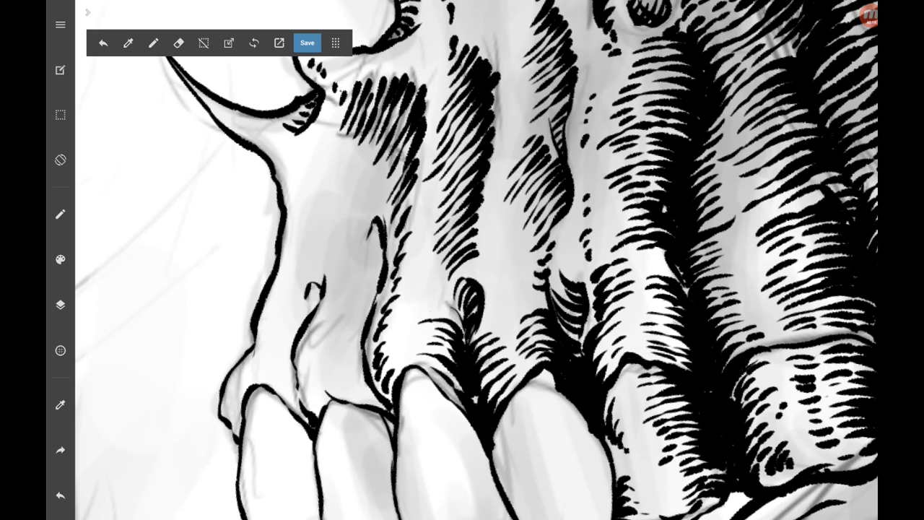
{"action": "left_click_drag", "start_coordinate": [426, 309], "coordinate": [459, 322]}
{"action": "left_click_drag", "start_coordinate": [458, 319], "coordinate": [465, 334]}
{"action": "scroll", "coordinate": [476, 260], "scroll_direction": "down", "scroll_amount": 3}
Retrace the front tooth outlines and ink short strokes between and above the teeth.
{"action": "mouse_move", "coordinate": [342, 316]}
{"action": "left_mouse_down"}
{"action": "mouse_move", "coordinate": [368, 349]}
{"action": "mouse_move", "coordinate": [425, 378]}
{"action": "left_mouse_up"}
{"action": "mouse_move", "coordinate": [421, 378]}
{"action": "left_mouse_down"}
{"action": "mouse_move", "coordinate": [429, 397]}
{"action": "mouse_move", "coordinate": [430, 379]}
{"action": "left_mouse_up"}
{"action": "left_click_drag", "start_coordinate": [442, 296], "coordinate": [512, 353]}
{"action": "scroll", "coordinate": [506, 325], "scroll_direction": "up", "scroll_amount": 3}
{"action": "mouse_move", "coordinate": [560, 297]}
{"action": "left_mouse_down"}
{"action": "mouse_move", "coordinate": [564, 321]}
{"action": "mouse_move", "coordinate": [578, 332]}
{"action": "left_mouse_up"}
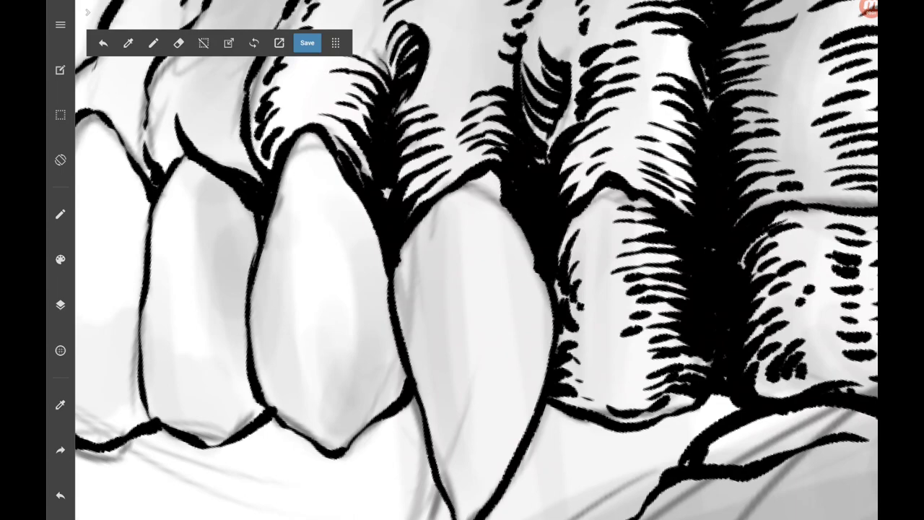
Add small ink strokes near the teeth and at the top of the fang.
{"action": "scroll", "coordinate": [477, 260], "scroll_direction": "up", "scroll_amount": 3}
{"action": "mouse_move", "coordinate": [579, 389]}
{"action": "left_mouse_down"}
{"action": "mouse_move", "coordinate": [602, 395]}
{"action": "mouse_move", "coordinate": [635, 364]}
{"action": "mouse_move", "coordinate": [638, 343]}
{"action": "left_mouse_up"}
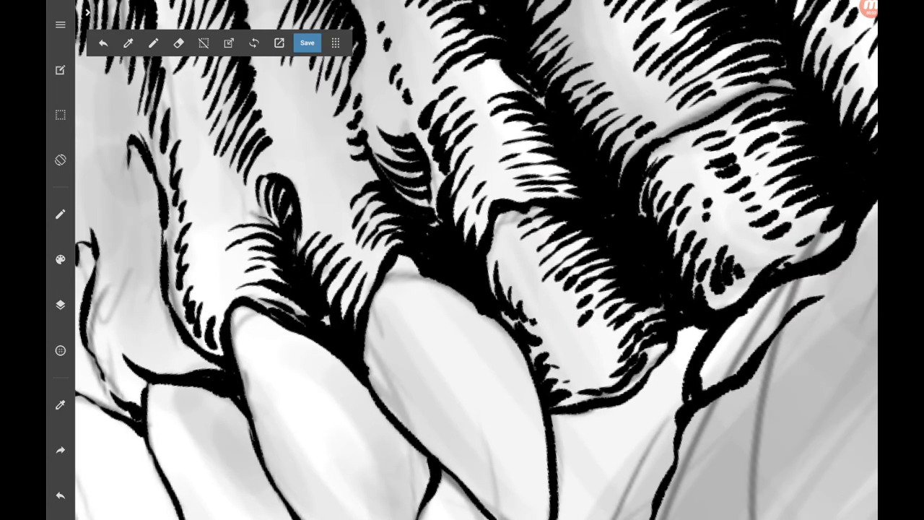
{"action": "scroll", "coordinate": [477, 259], "scroll_direction": "down", "scroll_amount": 3}
{"action": "left_click_drag", "start_coordinate": [562, 459], "coordinate": [533, 488]}
{"action": "scroll", "coordinate": [477, 260], "scroll_direction": "up", "scroll_amount": 3}
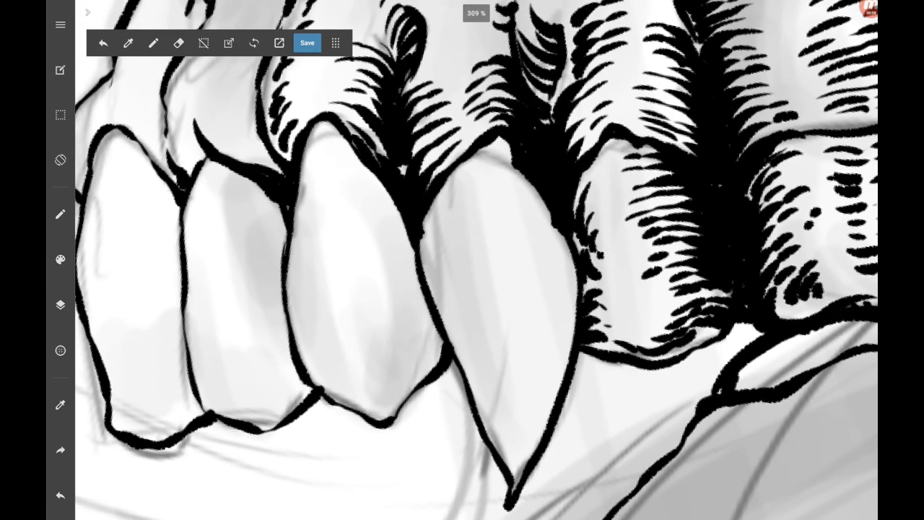
{"action": "left_click_drag", "start_coordinate": [444, 212], "coordinate": [429, 245]}
{"action": "mouse_move", "coordinate": [468, 172]}
{"action": "left_mouse_down"}
{"action": "mouse_move", "coordinate": [441, 217]}
{"action": "mouse_move", "coordinate": [464, 176]}
{"action": "left_mouse_up"}
Hatch the fang's left edge from its upper to lower part.
{"action": "left_click_drag", "start_coordinate": [500, 146], "coordinate": [430, 264]}
{"action": "left_click_drag", "start_coordinate": [470, 206], "coordinate": [436, 274]}
{"action": "left_click_drag", "start_coordinate": [474, 221], "coordinate": [434, 290]}
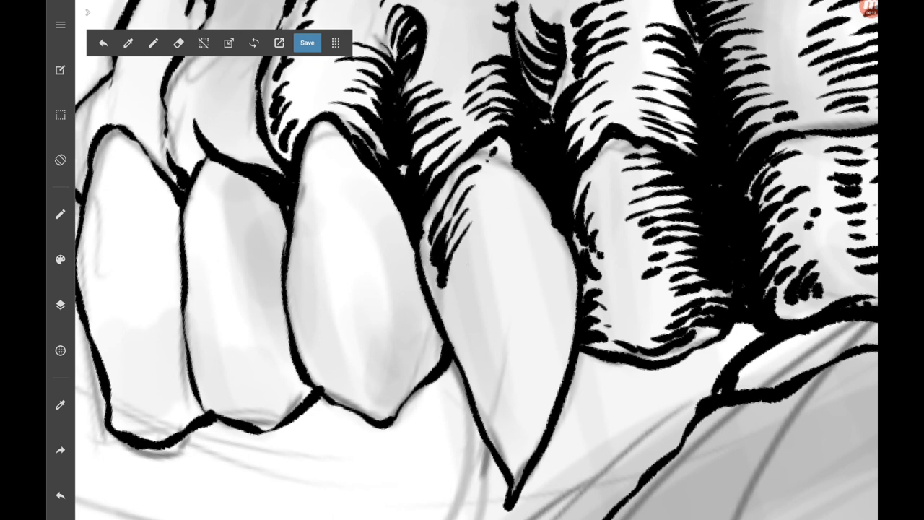
{"action": "left_click_drag", "start_coordinate": [472, 244], "coordinate": [450, 272]}
{"action": "left_click_drag", "start_coordinate": [459, 266], "coordinate": [440, 302]}
{"action": "left_click_drag", "start_coordinate": [489, 235], "coordinate": [447, 314]}
{"action": "left_click_drag", "start_coordinate": [491, 253], "coordinate": [450, 322]}
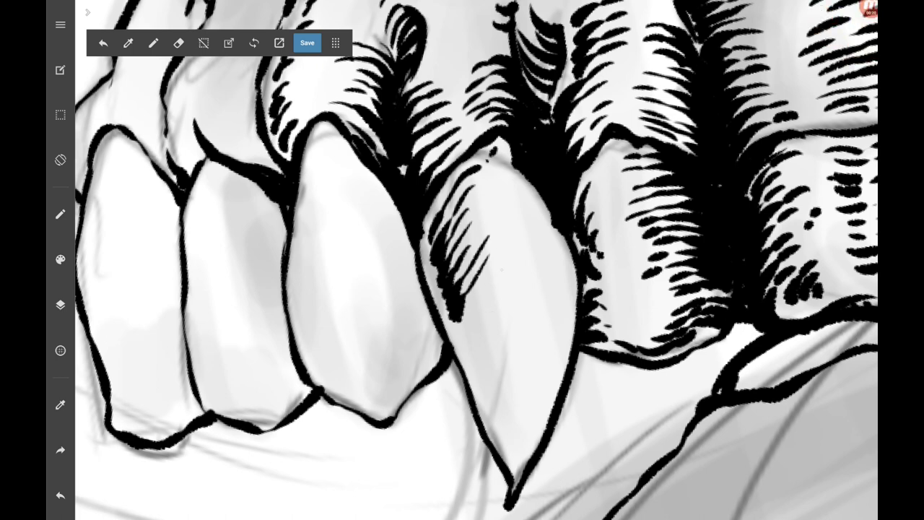
{"action": "left_click_drag", "start_coordinate": [501, 269], "coordinate": [469, 303]}
{"action": "mouse_move", "coordinate": [475, 298]}
{"action": "left_mouse_down"}
{"action": "mouse_move", "coordinate": [457, 332]}
{"action": "mouse_move", "coordinate": [472, 321]}
{"action": "left_mouse_up"}
{"action": "left_click_drag", "start_coordinate": [478, 318], "coordinate": [471, 342]}
Extend hatching down the fang's lower-left edge, then ink its right edge and top.
{"action": "left_click_drag", "start_coordinate": [506, 376], "coordinate": [485, 415]}
{"action": "left_click_drag", "start_coordinate": [502, 361], "coordinate": [482, 400]}
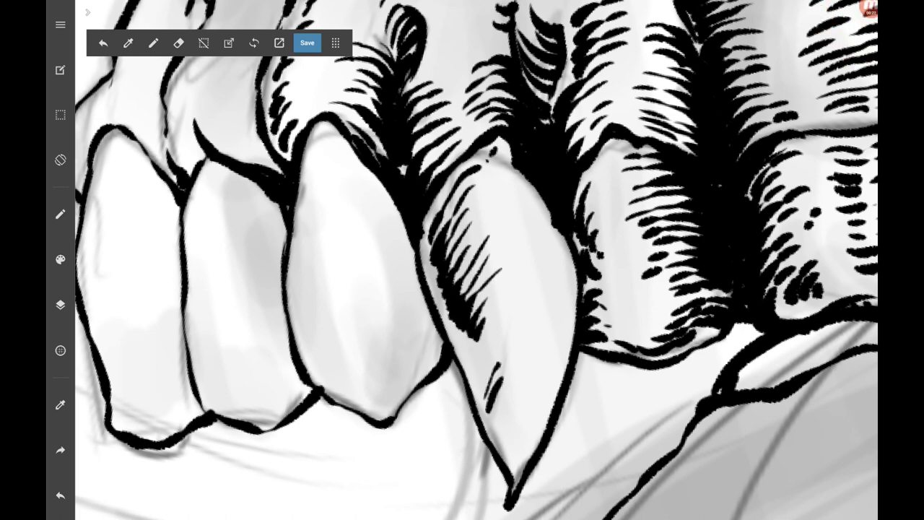
{"action": "mouse_move", "coordinate": [512, 333]}
{"action": "left_mouse_down"}
{"action": "mouse_move", "coordinate": [480, 386]}
{"action": "mouse_move", "coordinate": [478, 370]}
{"action": "left_mouse_up"}
{"action": "mouse_move", "coordinate": [504, 312]}
{"action": "left_mouse_down"}
{"action": "mouse_move", "coordinate": [483, 348]}
{"action": "mouse_move", "coordinate": [483, 375]}
{"action": "left_mouse_up"}
{"action": "scroll", "coordinate": [462, 260], "scroll_direction": "down", "scroll_amount": 2}
{"action": "mouse_move", "coordinate": [495, 370]}
{"action": "left_mouse_down"}
{"action": "mouse_move", "coordinate": [478, 396]}
{"action": "mouse_move", "coordinate": [483, 414]}
{"action": "left_mouse_up"}
{"action": "left_click_drag", "start_coordinate": [538, 327], "coordinate": [550, 244]}
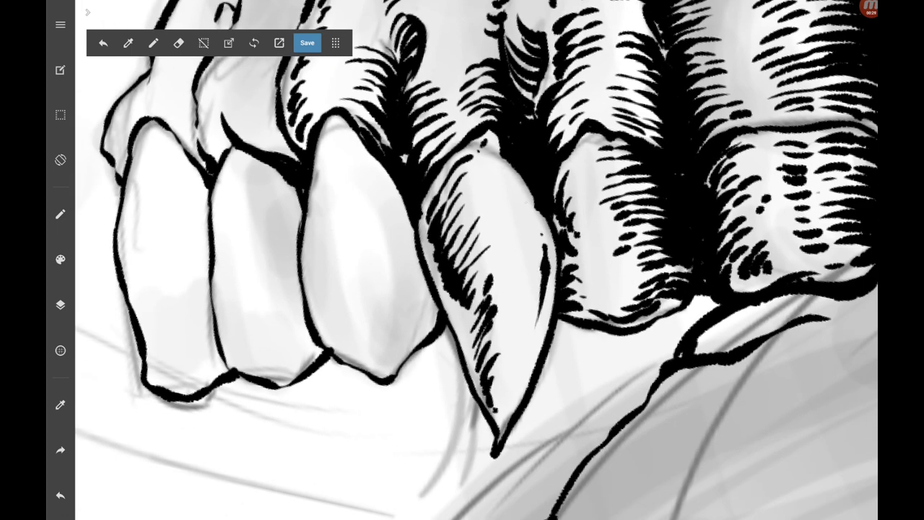
{"action": "left_click_drag", "start_coordinate": [529, 202], "coordinate": [485, 153]}
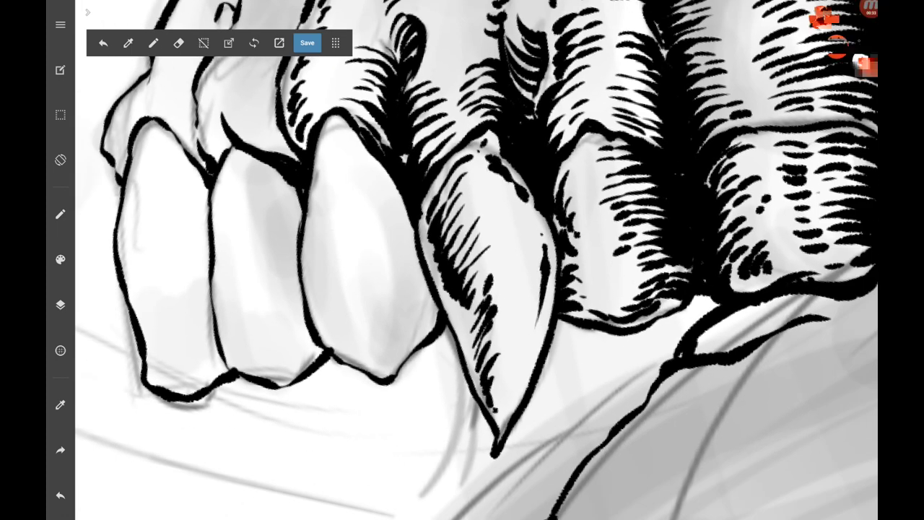
Hatch the shadow beside the fang and the fang's shaded area, marking near its tip.
{"action": "left_click_drag", "start_coordinate": [393, 362], "coordinate": [444, 304]}
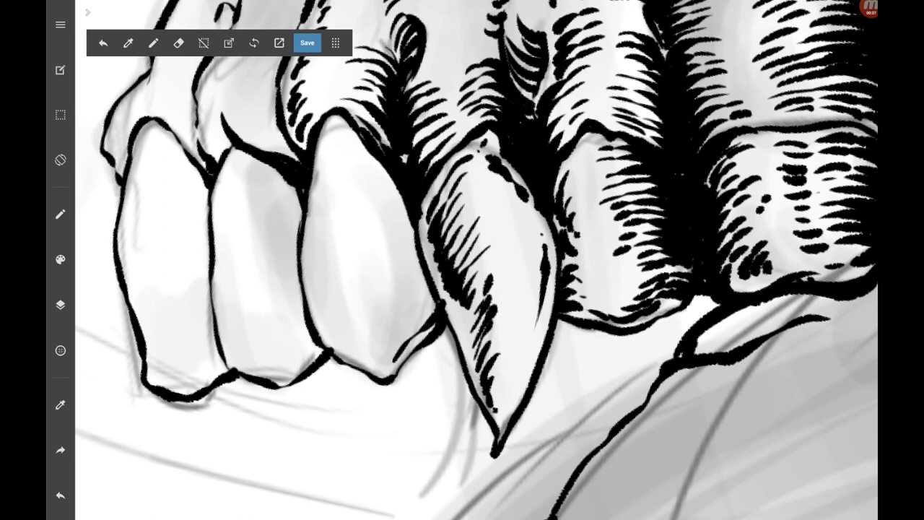
{"action": "mouse_move", "coordinate": [401, 340]}
{"action": "left_mouse_down"}
{"action": "mouse_move", "coordinate": [436, 295]}
{"action": "mouse_move", "coordinate": [430, 281]}
{"action": "left_mouse_up"}
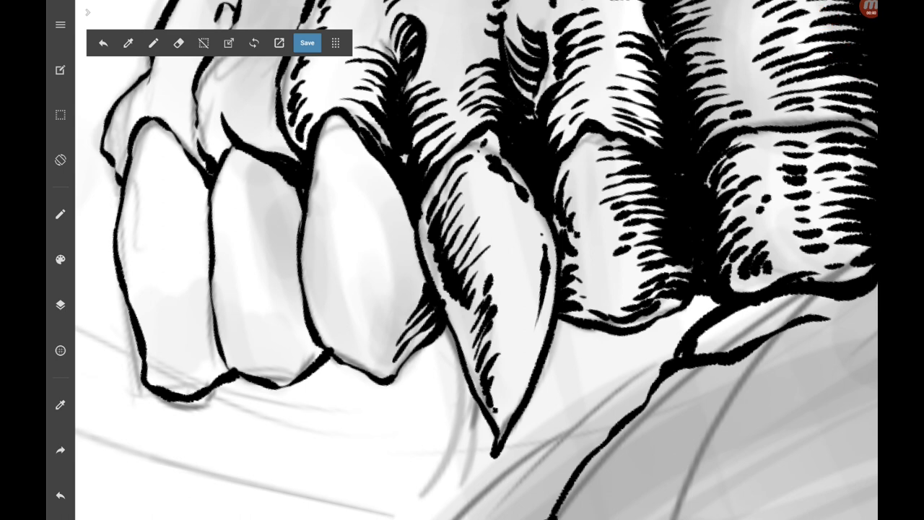
{"action": "left_click_drag", "start_coordinate": [505, 412], "coordinate": [498, 396]}
{"action": "mouse_move", "coordinate": [487, 239]}
{"action": "left_mouse_down"}
{"action": "mouse_move", "coordinate": [504, 250]}
{"action": "mouse_move", "coordinate": [469, 284]}
{"action": "left_mouse_up"}
{"action": "left_click_drag", "start_coordinate": [461, 226], "coordinate": [494, 258]}
{"action": "left_click_drag", "start_coordinate": [453, 255], "coordinate": [468, 273]}
{"action": "left_click_drag", "start_coordinate": [458, 230], "coordinate": [476, 244]}
{"action": "left_click_drag", "start_coordinate": [449, 241], "coordinate": [464, 258]}
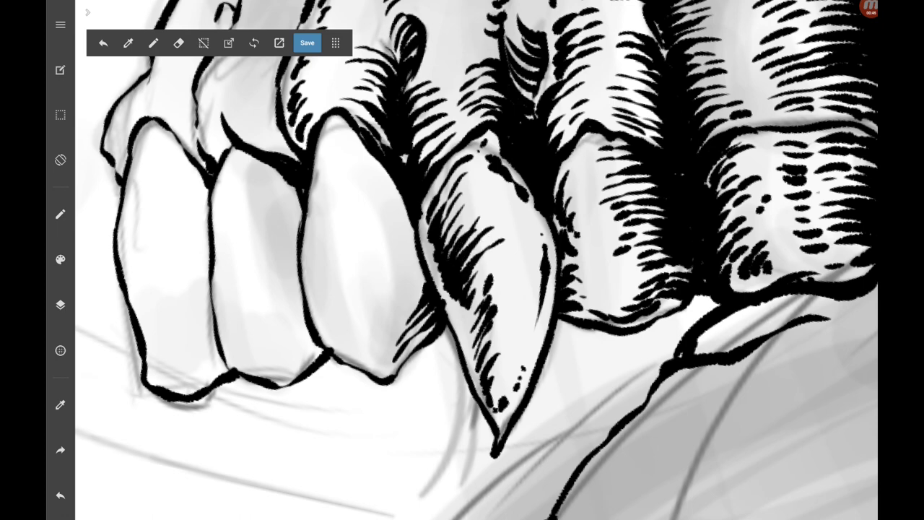
{"action": "left_click_drag", "start_coordinate": [475, 221], "coordinate": [416, 318]}
Hatch along the fang's left shadow up to the area above the fang.
{"action": "scroll", "coordinate": [477, 260], "scroll_direction": "up", "scroll_amount": 2}
{"action": "left_click_drag", "start_coordinate": [435, 253], "coordinate": [411, 312]}
{"action": "left_click_drag", "start_coordinate": [430, 235], "coordinate": [419, 279]}
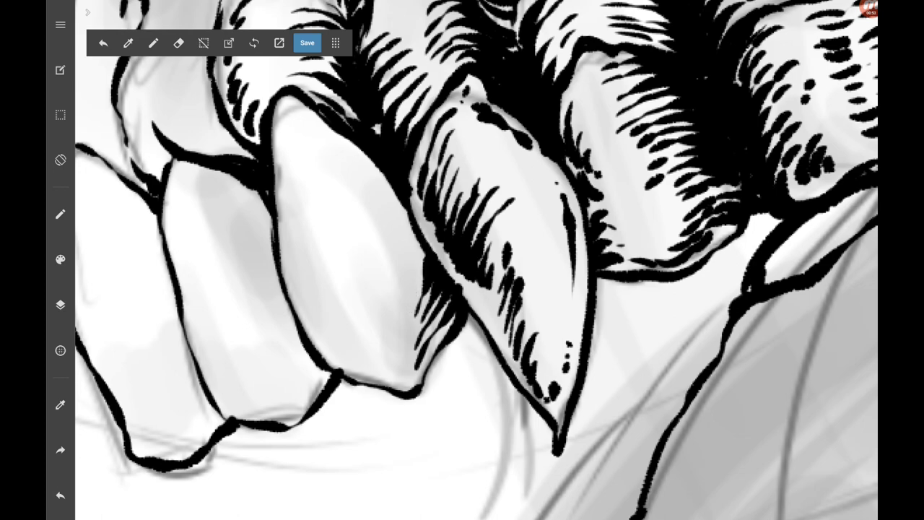
{"action": "left_click_drag", "start_coordinate": [425, 237], "coordinate": [413, 275]}
{"action": "left_click_drag", "start_coordinate": [419, 270], "coordinate": [409, 306]}
{"action": "mouse_move", "coordinate": [415, 205]}
{"action": "left_mouse_down"}
{"action": "mouse_move", "coordinate": [401, 266]}
{"action": "mouse_move", "coordinate": [395, 260]}
{"action": "left_mouse_up"}
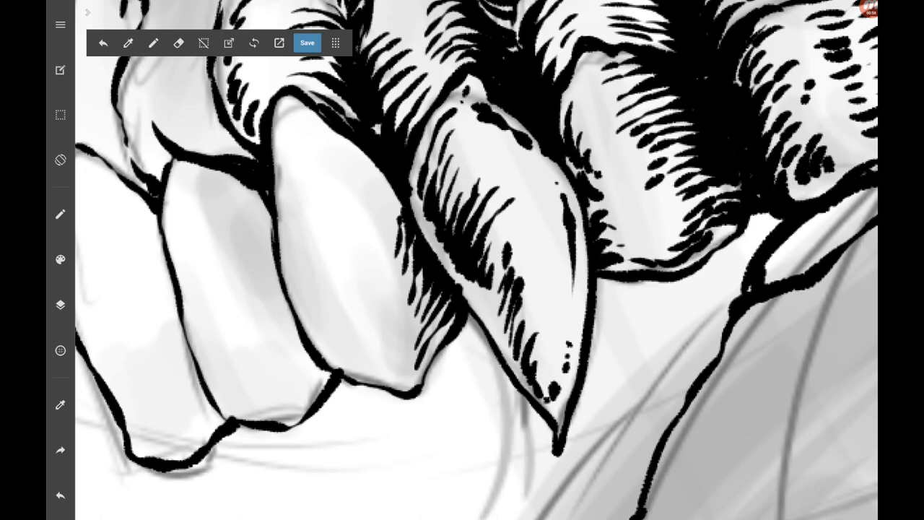
{"action": "left_click_drag", "start_coordinate": [403, 182], "coordinate": [385, 218]}
{"action": "mouse_move", "coordinate": [397, 110]}
{"action": "left_mouse_down"}
{"action": "mouse_move", "coordinate": [371, 147]}
{"action": "mouse_move", "coordinate": [380, 164]}
{"action": "left_mouse_up"}
Hatch the middle tooth's left edge and the gap between it and the fang.
{"action": "mouse_move", "coordinate": [319, 251]}
{"action": "left_mouse_down"}
{"action": "mouse_move", "coordinate": [298, 345]}
{"action": "mouse_move", "coordinate": [319, 279]}
{"action": "left_mouse_up"}
{"action": "mouse_move", "coordinate": [346, 218]}
{"action": "left_mouse_down"}
{"action": "mouse_move", "coordinate": [328, 263]}
{"action": "mouse_move", "coordinate": [339, 285]}
{"action": "left_mouse_up"}
{"action": "left_click_drag", "start_coordinate": [447, 232], "coordinate": [409, 286]}
{"action": "left_click_drag", "start_coordinate": [454, 202], "coordinate": [422, 252]}
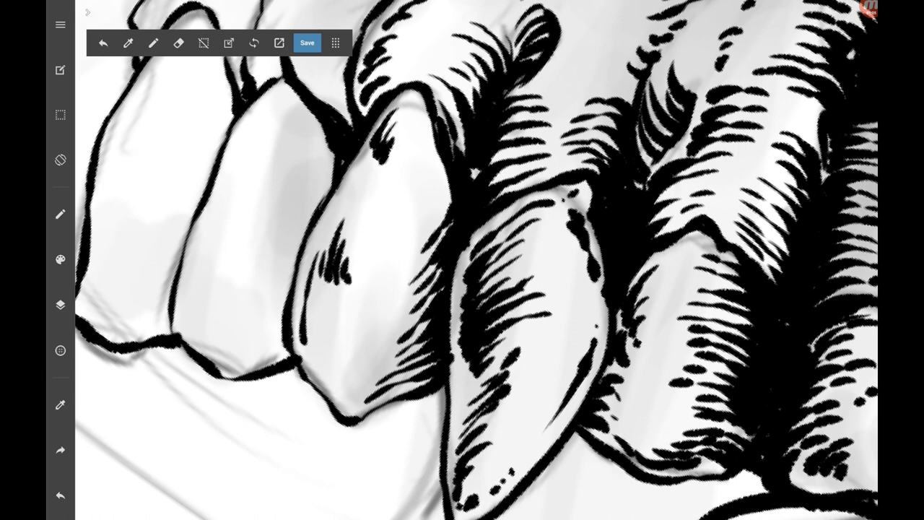
Hatch the fang's upper-left edge and add small dashes on the middle tooth's edge.
{"action": "left_click_drag", "start_coordinate": [435, 221], "coordinate": [422, 232]}
{"action": "mouse_move", "coordinate": [452, 181]}
{"action": "left_mouse_down"}
{"action": "mouse_move", "coordinate": [430, 224]}
{"action": "mouse_move", "coordinate": [424, 209]}
{"action": "left_mouse_up"}
{"action": "mouse_move", "coordinate": [448, 166]}
{"action": "left_mouse_down"}
{"action": "mouse_move", "coordinate": [440, 183]}
{"action": "mouse_move", "coordinate": [423, 187]}
{"action": "left_mouse_up"}
{"action": "mouse_move", "coordinate": [437, 146]}
{"action": "left_mouse_down"}
{"action": "mouse_move", "coordinate": [422, 173]}
{"action": "mouse_move", "coordinate": [420, 159]}
{"action": "left_mouse_up"}
{"action": "left_click_drag", "start_coordinate": [424, 108], "coordinate": [416, 142]}
{"action": "left_click_drag", "start_coordinate": [352, 182], "coordinate": [369, 201]}
{"action": "left_click_drag", "start_coordinate": [367, 201], "coordinate": [376, 206]}
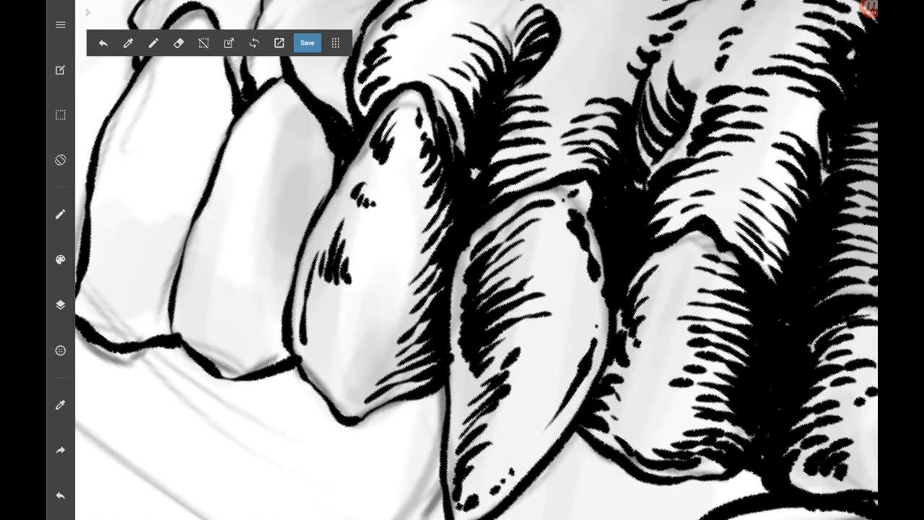
Stipple three dots on the tooth beside the fang.
{"action": "scroll", "coordinate": [476, 260], "scroll_direction": "down", "scroll_amount": 3}
{"action": "scroll", "coordinate": [477, 260], "scroll_direction": "up", "scroll_amount": 1}
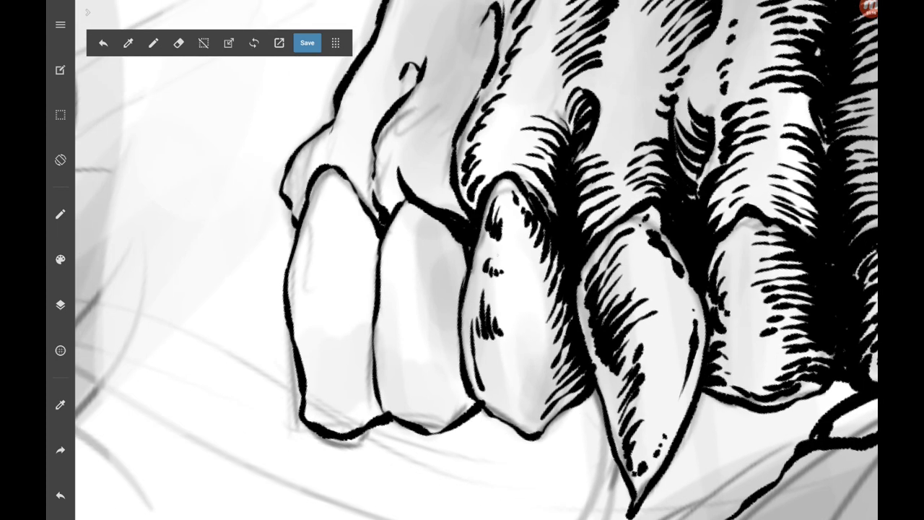
{"action": "left_click", "coordinate": [500, 252]}
{"action": "left_click", "coordinate": [508, 256]}
{"action": "left_click", "coordinate": [511, 305]}
Darken the gap between the middle tooth and fang with ink lines.
{"action": "mouse_move", "coordinate": [408, 209]}
{"action": "left_mouse_down"}
{"action": "mouse_move", "coordinate": [436, 227]}
{"action": "mouse_move", "coordinate": [468, 270]}
{"action": "left_mouse_up"}
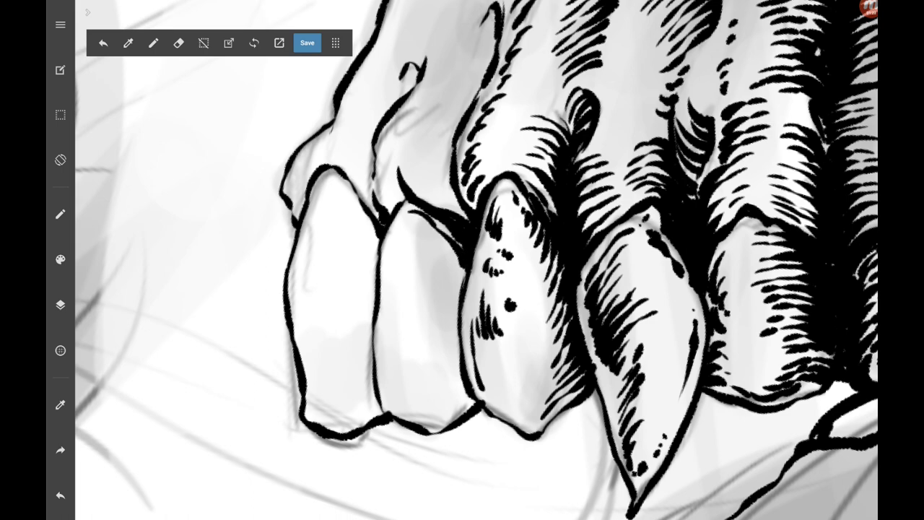
{"action": "left_click_drag", "start_coordinate": [425, 231], "coordinate": [466, 275]}
{"action": "mouse_move", "coordinate": [429, 247]}
{"action": "left_mouse_down"}
{"action": "mouse_move", "coordinate": [465, 282]}
{"action": "mouse_move", "coordinate": [461, 294]}
{"action": "left_mouse_up"}
{"action": "scroll", "coordinate": [476, 260], "scroll_direction": "up", "scroll_amount": 2}
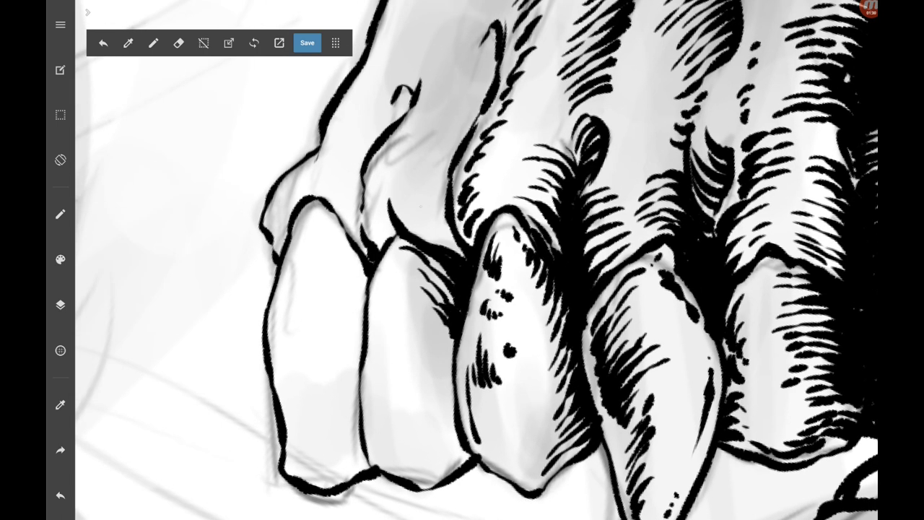
{"action": "left_click_drag", "start_coordinate": [418, 207], "coordinate": [466, 258]}
Add short hatching strokes on the bone above the teeth.
{"action": "left_click_drag", "start_coordinate": [421, 197], "coordinate": [439, 218]}
{"action": "left_click_drag", "start_coordinate": [434, 212], "coordinate": [451, 230]}
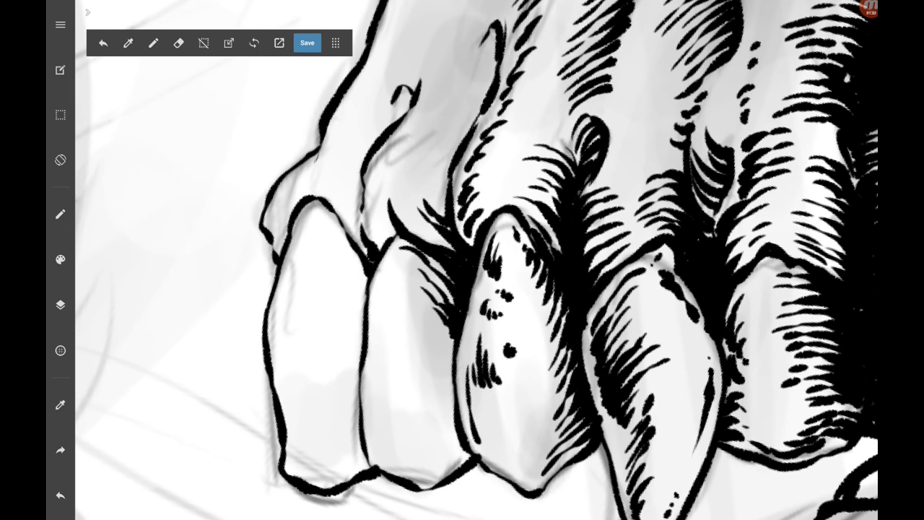
{"action": "left_click_drag", "start_coordinate": [424, 184], "coordinate": [446, 213]}
{"action": "mouse_move", "coordinate": [430, 169]}
{"action": "left_mouse_down"}
{"action": "mouse_move", "coordinate": [449, 195]}
{"action": "mouse_move", "coordinate": [449, 179]}
{"action": "left_mouse_up"}
{"action": "scroll", "coordinate": [476, 260], "scroll_direction": "up", "scroll_amount": 2}
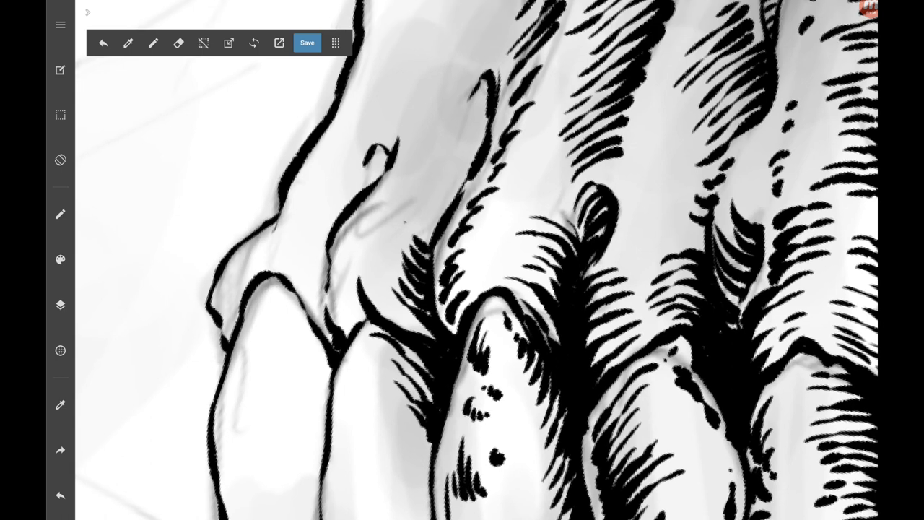
{"action": "left_click_drag", "start_coordinate": [406, 221], "coordinate": [432, 241]}
{"action": "left_click_drag", "start_coordinate": [412, 212], "coordinate": [437, 234]}
{"action": "left_click_drag", "start_coordinate": [410, 192], "coordinate": [445, 222]}
Hatch the bone left of the middle tooth and higher above the teeth.
{"action": "left_click_drag", "start_coordinate": [420, 185], "coordinate": [458, 202]}
{"action": "left_click_drag", "start_coordinate": [425, 157], "coordinate": [445, 172]}
{"action": "left_click_drag", "start_coordinate": [440, 167], "coordinate": [465, 195]}
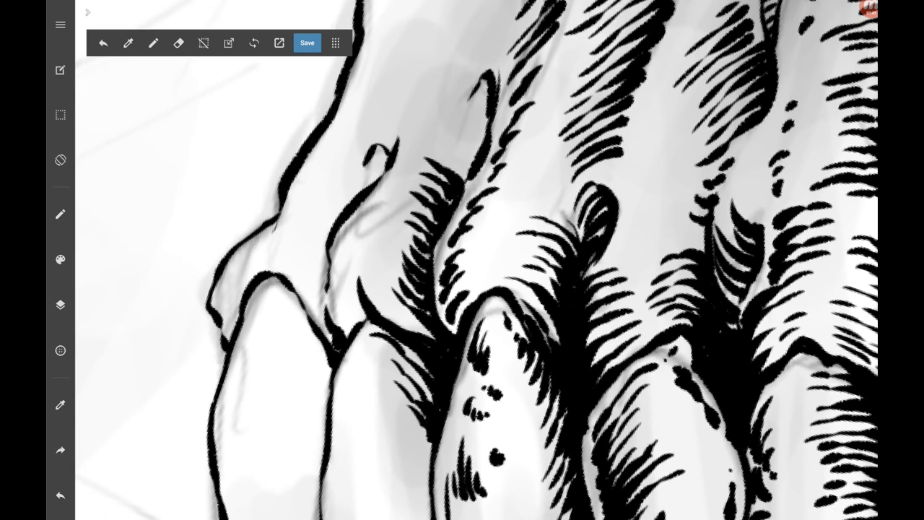
{"action": "left_click_drag", "start_coordinate": [426, 146], "coordinate": [452, 163]}
{"action": "left_click_drag", "start_coordinate": [451, 156], "coordinate": [469, 181]}
{"action": "mouse_move", "coordinate": [435, 134]}
{"action": "left_mouse_down"}
{"action": "mouse_move", "coordinate": [466, 154]}
{"action": "mouse_move", "coordinate": [483, 149]}
{"action": "left_mouse_up"}
{"action": "left_click_drag", "start_coordinate": [466, 121], "coordinate": [494, 138]}
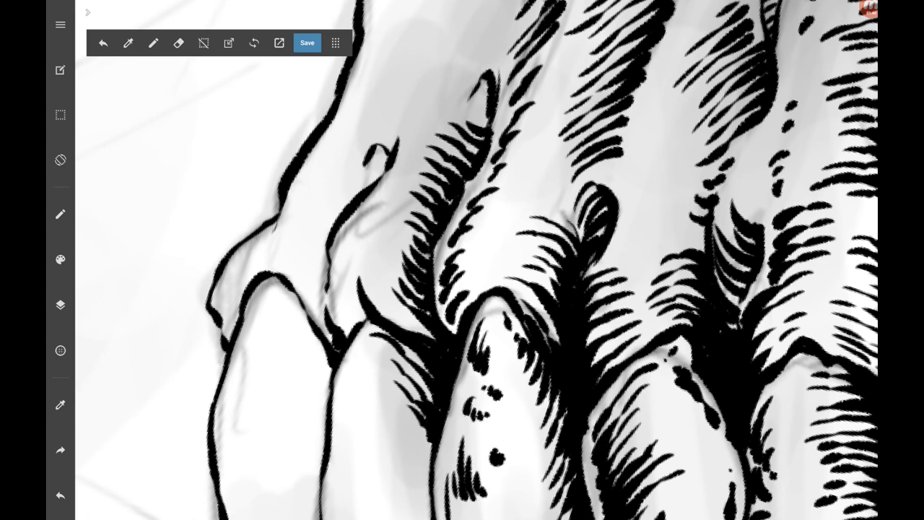
{"action": "left_click_drag", "start_coordinate": [472, 101], "coordinate": [494, 132]}
{"action": "scroll", "coordinate": [477, 260], "scroll_direction": "down", "scroll_amount": 2}
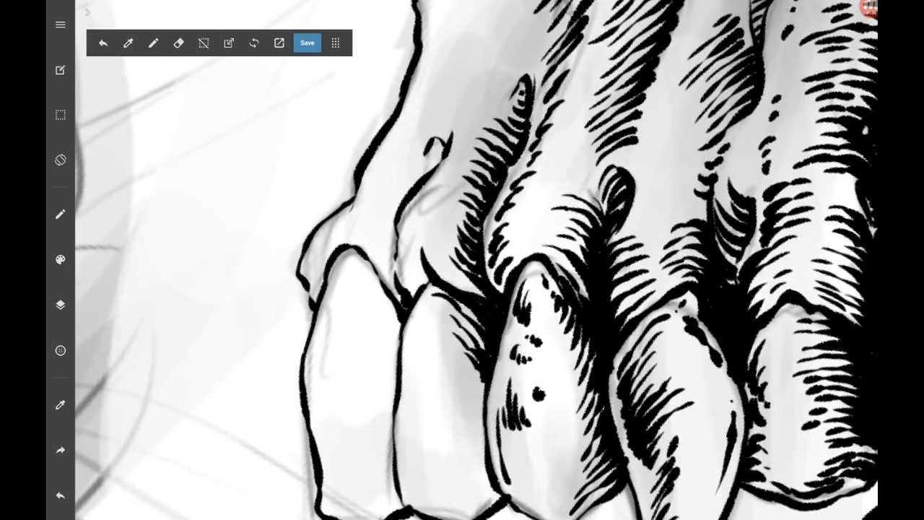
{"action": "mouse_move", "coordinate": [404, 246]}
{"action": "left_mouse_down"}
{"action": "mouse_move", "coordinate": [390, 303]}
{"action": "mouse_move", "coordinate": [390, 253]}
{"action": "left_mouse_up"}
Add a stroke beside the existing hatching and short diagonal hatching on the jaw bone.
{"action": "scroll", "coordinate": [477, 260], "scroll_direction": "down", "scroll_amount": 5}
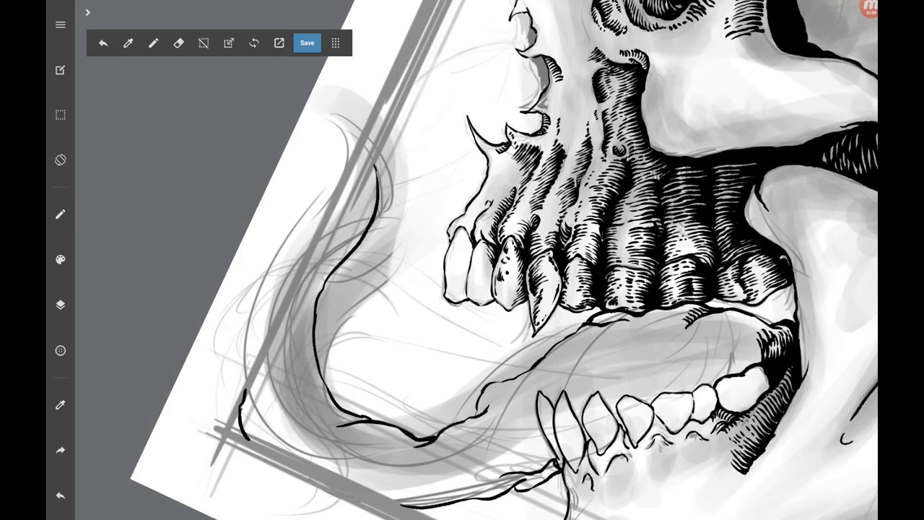
{"action": "scroll", "coordinate": [476, 260], "scroll_direction": "down", "scroll_amount": 2}
{"action": "scroll", "coordinate": [477, 260], "scroll_direction": "up", "scroll_amount": 5}
{"action": "scroll", "coordinate": [476, 260], "scroll_direction": "up", "scroll_amount": 3}
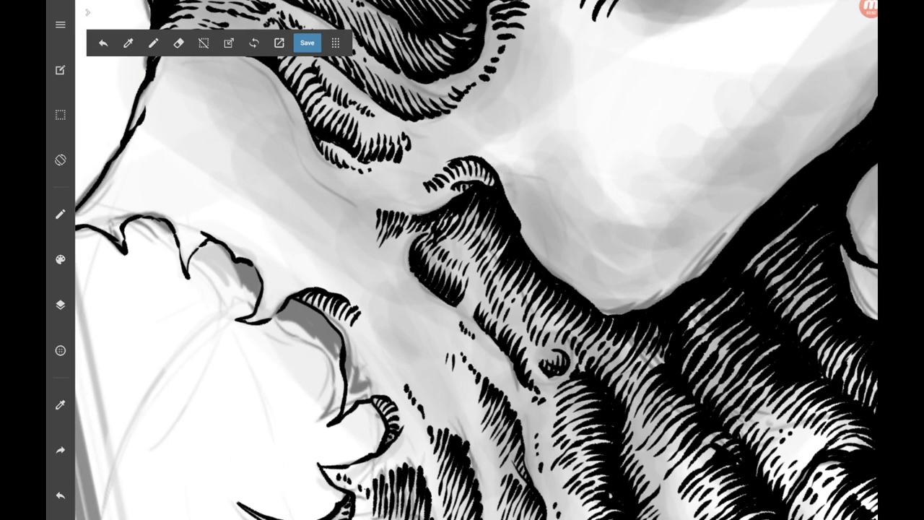
{"action": "left_click_drag", "start_coordinate": [423, 322], "coordinate": [452, 415]}
{"action": "mouse_move", "coordinate": [435, 391]}
{"action": "left_mouse_down"}
{"action": "mouse_move", "coordinate": [448, 409]}
{"action": "mouse_move", "coordinate": [439, 403]}
{"action": "left_mouse_up"}
{"action": "left_click_drag", "start_coordinate": [436, 378], "coordinate": [445, 390]}
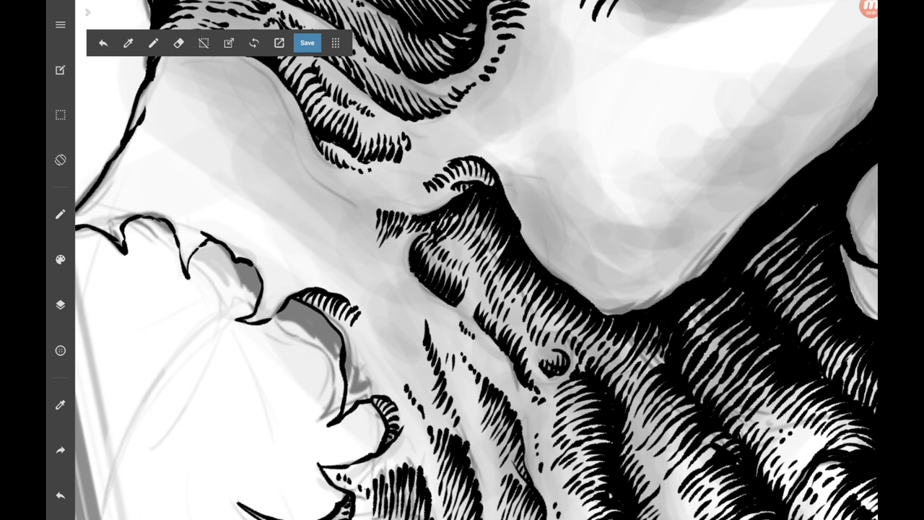
{"action": "scroll", "coordinate": [462, 260], "scroll_direction": "up", "scroll_amount": 2}
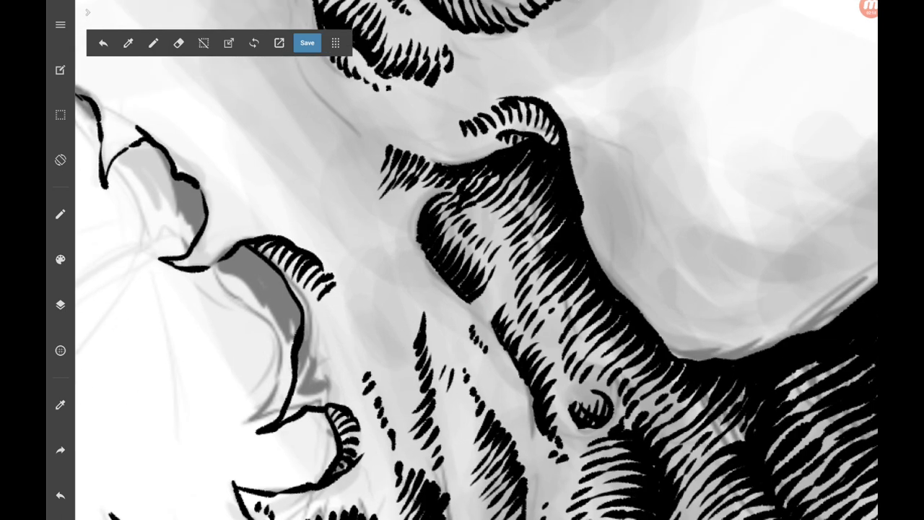
{"action": "left_click_drag", "start_coordinate": [409, 306], "coordinate": [413, 339]}
{"action": "mouse_move", "coordinate": [399, 289]}
{"action": "left_mouse_down"}
{"action": "mouse_move", "coordinate": [405, 338]}
{"action": "mouse_move", "coordinate": [398, 329]}
{"action": "left_mouse_up"}
Extend the jaw-bone hatching further left.
{"action": "left_click_drag", "start_coordinate": [380, 289], "coordinate": [387, 333]}
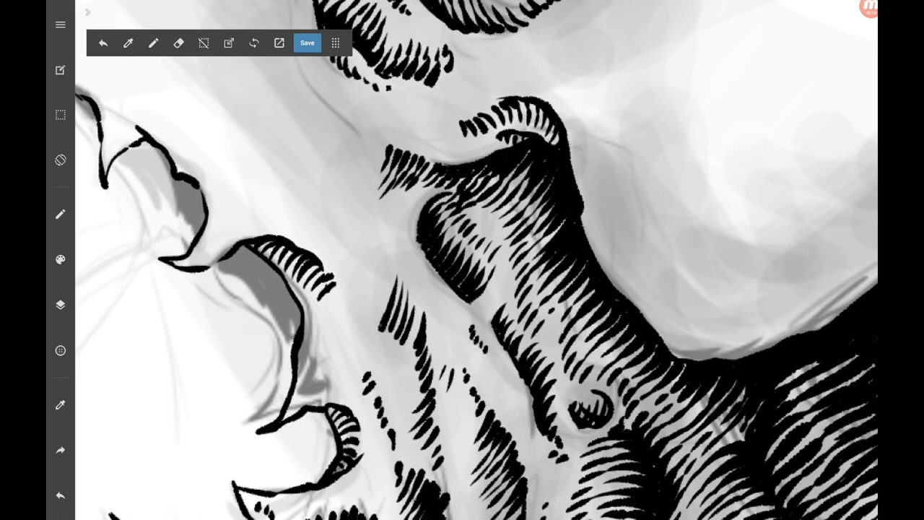
{"action": "left_click_drag", "start_coordinate": [382, 269], "coordinate": [390, 295]}
{"action": "left_click_drag", "start_coordinate": [370, 291], "coordinate": [385, 325]}
{"action": "left_click_drag", "start_coordinate": [366, 270], "coordinate": [378, 315]}
{"action": "left_click_drag", "start_coordinate": [345, 289], "coordinate": [361, 308]}
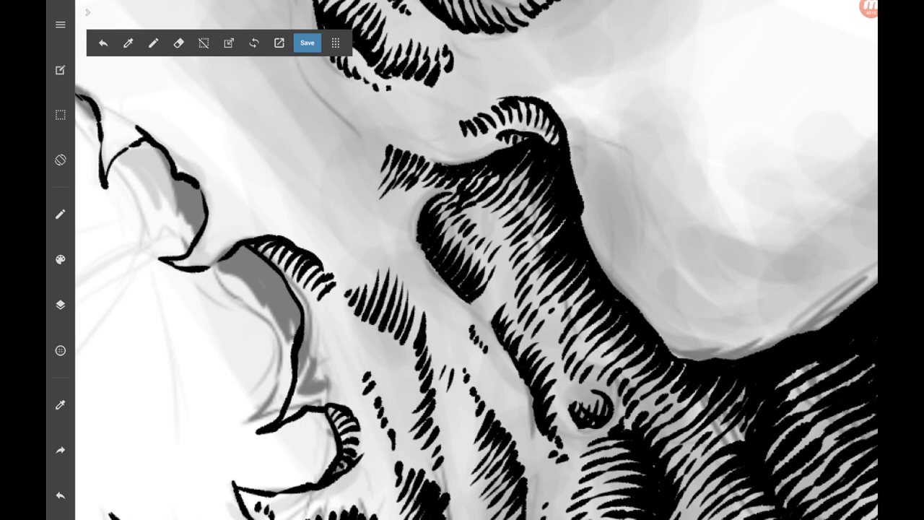
{"action": "scroll", "coordinate": [462, 260], "scroll_direction": "down", "scroll_amount": 2}
{"action": "scroll", "coordinate": [462, 260], "scroll_direction": "up", "scroll_amount": 3}
{"action": "scroll", "coordinate": [462, 260], "scroll_direction": "up", "scroll_amount": 2}
Erase the misplaced hatching marks on the jaw bone with the eraser.
{"action": "left_click", "coordinate": [178, 43]}
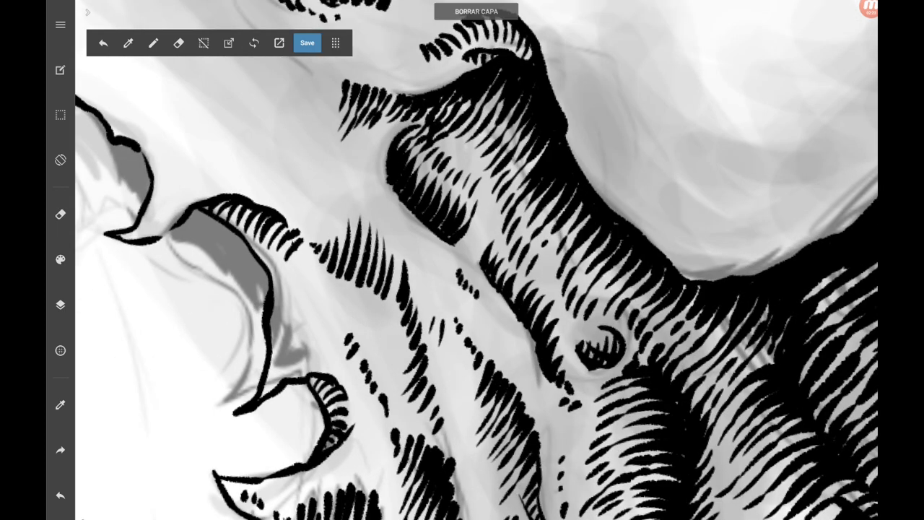
{"action": "left_click_drag", "start_coordinate": [376, 238], "coordinate": [383, 296]}
{"action": "left_click_drag", "start_coordinate": [350, 218], "coordinate": [364, 278]}
{"action": "left_click_drag", "start_coordinate": [312, 238], "coordinate": [388, 318]}
Redraw the jaw-bone hatching with the brush, adding strokes to its left.
{"action": "left_click", "coordinate": [153, 43]}
{"action": "left_click_drag", "start_coordinate": [382, 282], "coordinate": [394, 312]}
{"action": "left_click_drag", "start_coordinate": [371, 265], "coordinate": [388, 312]}
{"action": "mouse_move", "coordinate": [365, 247]}
{"action": "left_mouse_down"}
{"action": "mouse_move", "coordinate": [386, 305]}
{"action": "mouse_move", "coordinate": [379, 296]}
{"action": "left_mouse_up"}
{"action": "left_click_drag", "start_coordinate": [370, 229], "coordinate": [377, 242]}
{"action": "left_click_drag", "start_coordinate": [362, 220], "coordinate": [371, 246]}
{"action": "left_click_drag", "start_coordinate": [352, 251], "coordinate": [362, 281]}
Add hatch strokes further left and a column of hatching beside the contour.
{"action": "left_click_drag", "start_coordinate": [338, 226], "coordinate": [347, 251]}
{"action": "mouse_move", "coordinate": [344, 196]}
{"action": "left_mouse_down"}
{"action": "mouse_move", "coordinate": [353, 227]}
{"action": "mouse_move", "coordinate": [341, 234]}
{"action": "left_mouse_up"}
{"action": "left_click_drag", "start_coordinate": [325, 215], "coordinate": [329, 236]}
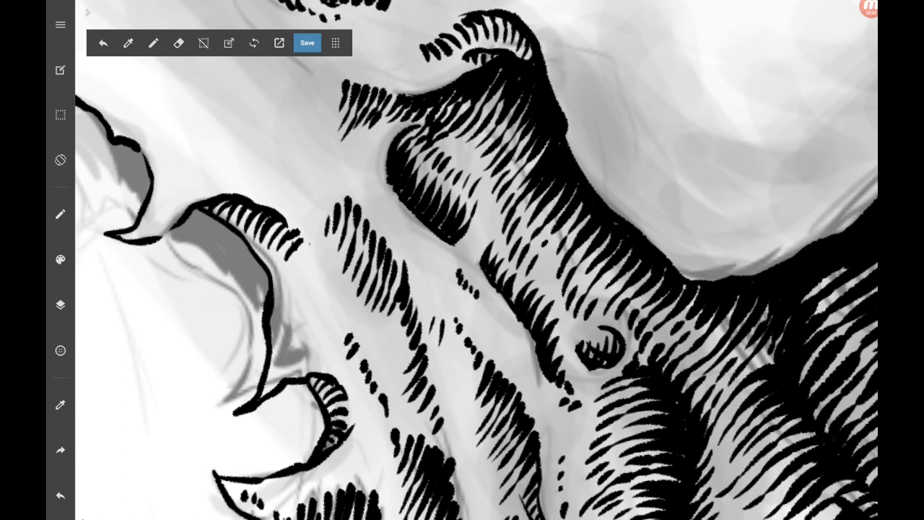
{"action": "mouse_move", "coordinate": [292, 273]}
{"action": "left_mouse_down"}
{"action": "mouse_move", "coordinate": [281, 369]}
{"action": "mouse_move", "coordinate": [302, 355]}
{"action": "left_mouse_up"}
{"action": "mouse_move", "coordinate": [321, 351]}
{"action": "left_mouse_down"}
{"action": "mouse_move", "coordinate": [312, 360]}
{"action": "mouse_move", "coordinate": [322, 365]}
{"action": "left_mouse_up"}
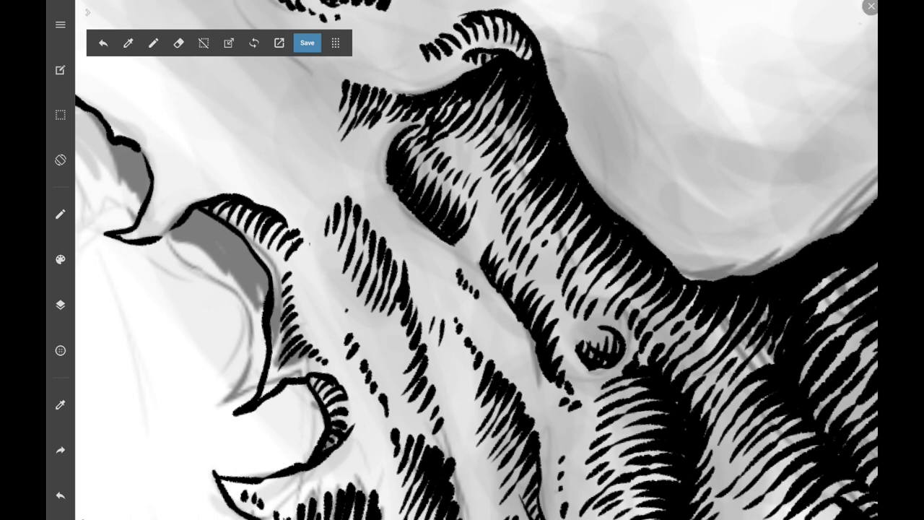
{"action": "scroll", "coordinate": [476, 260], "scroll_direction": "down", "scroll_amount": 5}
{"action": "scroll", "coordinate": [476, 289], "scroll_direction": "up", "scroll_amount": 5}
Hatch left of the dark contour with a few short strokes.
{"action": "mouse_move", "coordinate": [351, 275]}
{"action": "left_mouse_down"}
{"action": "mouse_move", "coordinate": [320, 304]}
{"action": "mouse_move", "coordinate": [329, 292]}
{"action": "left_mouse_up"}
{"action": "mouse_move", "coordinate": [356, 244]}
{"action": "left_mouse_down"}
{"action": "mouse_move", "coordinate": [335, 277]}
{"action": "mouse_move", "coordinate": [351, 261]}
{"action": "left_mouse_up"}
{"action": "mouse_move", "coordinate": [369, 225]}
{"action": "left_mouse_down"}
{"action": "mouse_move", "coordinate": [344, 249]}
{"action": "mouse_move", "coordinate": [358, 228]}
{"action": "left_mouse_up"}
{"action": "mouse_move", "coordinate": [391, 207]}
{"action": "left_mouse_down"}
{"action": "mouse_move", "coordinate": [368, 221]}
{"action": "mouse_move", "coordinate": [379, 215]}
{"action": "left_mouse_up"}
{"action": "left_click_drag", "start_coordinate": [404, 192], "coordinate": [391, 202]}
{"action": "scroll", "coordinate": [477, 260], "scroll_direction": "up", "scroll_amount": 2}
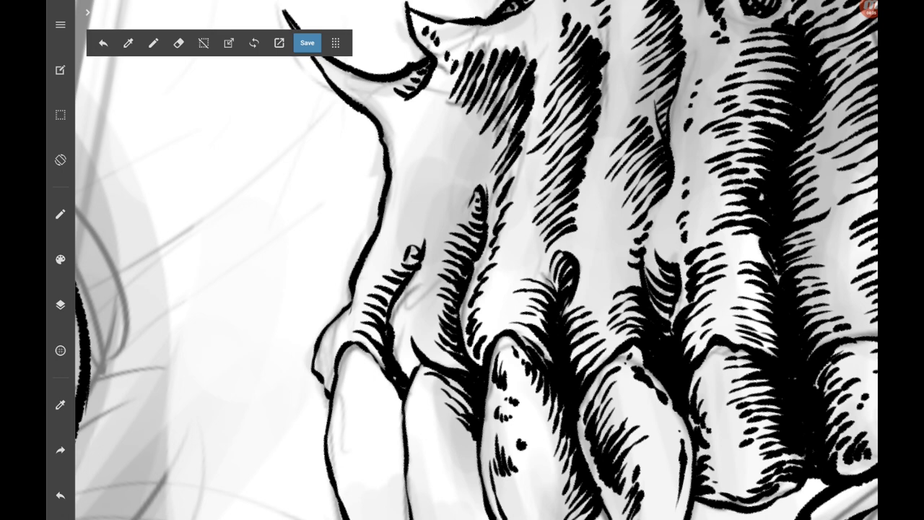
Zoom in on the upper teeth and hatch the bone between them.
{"action": "left_click", "coordinate": [870, 7]}
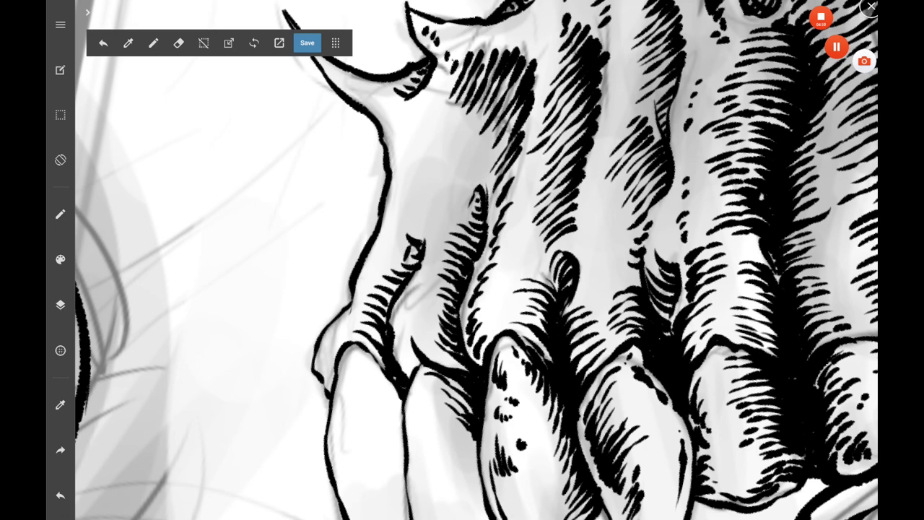
{"action": "scroll", "coordinate": [476, 260], "scroll_direction": "up", "scroll_amount": 3}
{"action": "scroll", "coordinate": [477, 260], "scroll_direction": "up", "scroll_amount": 3}
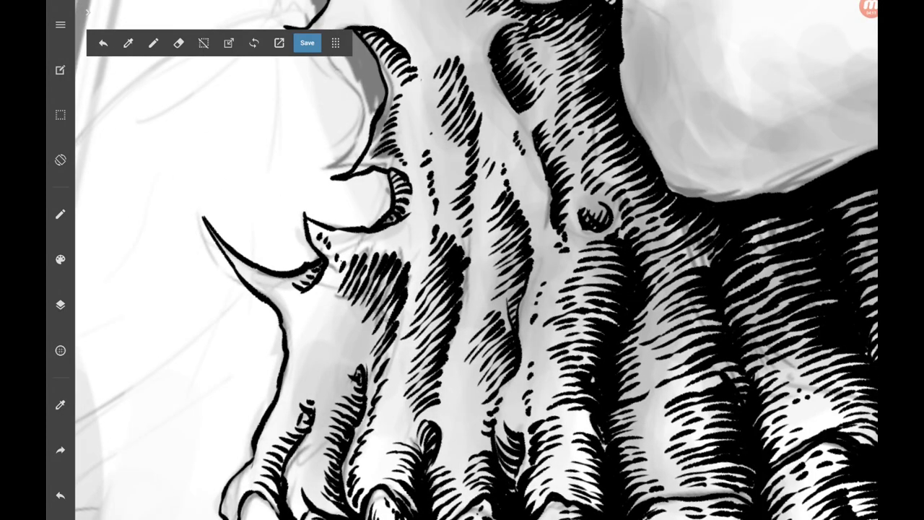
{"action": "scroll", "coordinate": [476, 260], "scroll_direction": "down", "scroll_amount": 3}
{"action": "scroll", "coordinate": [476, 259], "scroll_direction": "up", "scroll_amount": 5}
{"action": "scroll", "coordinate": [477, 260], "scroll_direction": "up", "scroll_amount": 2}
{"action": "scroll", "coordinate": [477, 260], "scroll_direction": "up", "scroll_amount": 2}
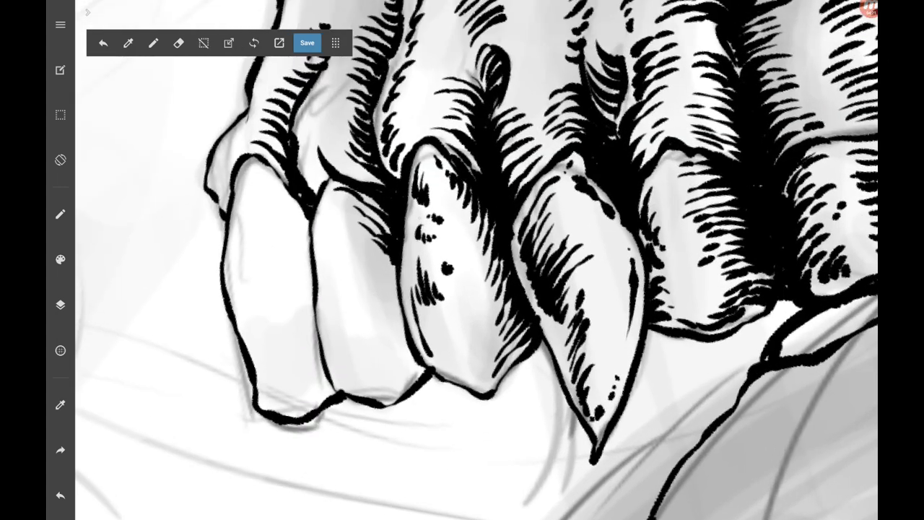
{"action": "mouse_move", "coordinate": [338, 197]}
{"action": "left_mouse_down"}
{"action": "mouse_move", "coordinate": [313, 172]}
{"action": "mouse_move", "coordinate": [312, 137]}
{"action": "left_mouse_up"}
{"action": "mouse_move", "coordinate": [339, 184]}
{"action": "left_mouse_down"}
{"action": "mouse_move", "coordinate": [325, 175]}
{"action": "mouse_move", "coordinate": [346, 167]}
{"action": "left_mouse_up"}
{"action": "left_click_drag", "start_coordinate": [384, 185], "coordinate": [374, 178]}
Hatch along the second tooth's bottom and the gap between the first two teeth.
{"action": "left_click_drag", "start_coordinate": [427, 372], "coordinate": [390, 401]}
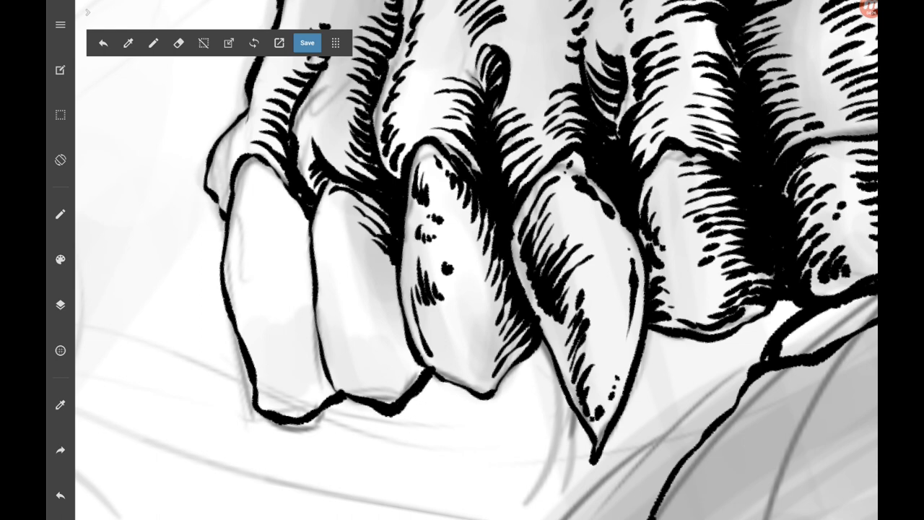
{"action": "mouse_move", "coordinate": [427, 311]}
{"action": "left_mouse_down"}
{"action": "mouse_move", "coordinate": [415, 368]}
{"action": "mouse_move", "coordinate": [386, 396]}
{"action": "left_mouse_up"}
{"action": "left_click_drag", "start_coordinate": [421, 367], "coordinate": [381, 386]}
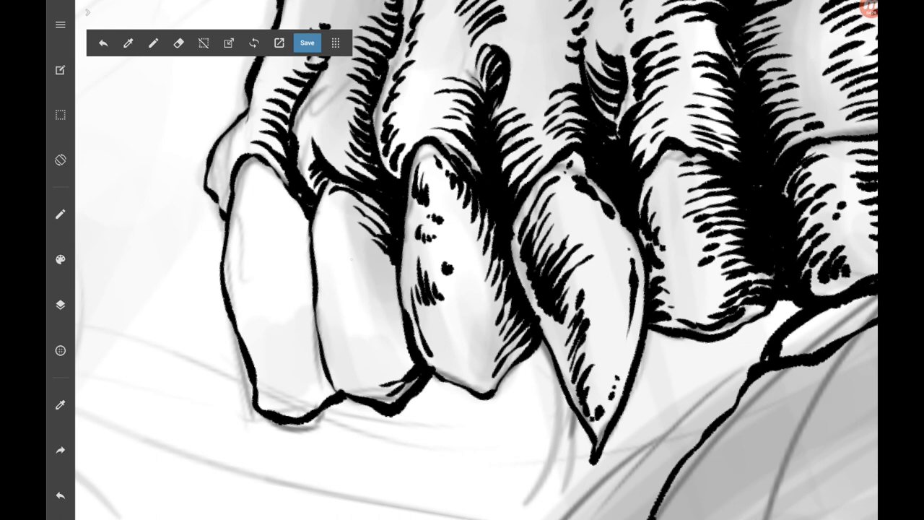
{"action": "left_click_drag", "start_coordinate": [378, 248], "coordinate": [352, 240]}
{"action": "left_click_drag", "start_coordinate": [390, 263], "coordinate": [377, 244]}
{"action": "mouse_move", "coordinate": [382, 262]}
{"action": "left_mouse_down"}
{"action": "mouse_move", "coordinate": [353, 254]}
{"action": "mouse_move", "coordinate": [378, 254]}
{"action": "left_mouse_up"}
{"action": "mouse_move", "coordinate": [375, 272]}
{"action": "left_mouse_down"}
{"action": "mouse_move", "coordinate": [359, 268]}
{"action": "mouse_move", "coordinate": [374, 267]}
{"action": "left_mouse_up"}
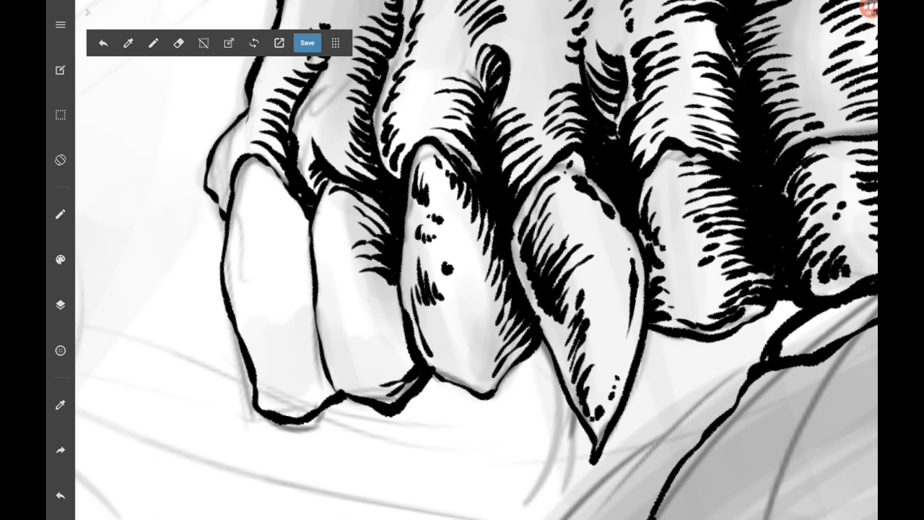
{"action": "mouse_move", "coordinate": [398, 298]}
{"action": "left_mouse_down"}
{"action": "mouse_move", "coordinate": [353, 283]}
{"action": "mouse_move", "coordinate": [388, 295]}
{"action": "left_mouse_up"}
Stipple dots onto the first and second teeth and hatch the first tooth's right side.
{"action": "left_click", "coordinate": [330, 218]}
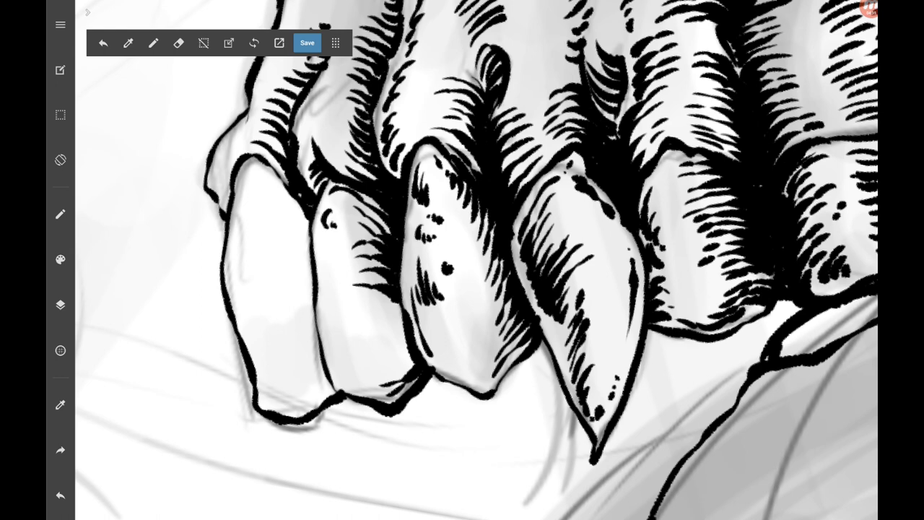
{"action": "left_click", "coordinate": [444, 330]}
{"action": "left_click", "coordinate": [446, 320]}
{"action": "left_click", "coordinate": [450, 358]}
{"action": "left_click_drag", "start_coordinate": [348, 257], "coordinate": [333, 253]}
{"action": "left_click_drag", "start_coordinate": [342, 300], "coordinate": [338, 290]}
{"action": "left_click_drag", "start_coordinate": [364, 322], "coordinate": [343, 309]}
{"action": "left_click_drag", "start_coordinate": [400, 318], "coordinate": [360, 299]}
{"action": "left_click_drag", "start_coordinate": [391, 299], "coordinate": [362, 292]}
Hatch the lower right of the first tooth with short strokes along its edge.
{"action": "mouse_move", "coordinate": [368, 340]}
{"action": "left_mouse_down"}
{"action": "mouse_move", "coordinate": [348, 325]}
{"action": "mouse_move", "coordinate": [368, 315]}
{"action": "left_mouse_up"}
{"action": "mouse_move", "coordinate": [404, 350]}
{"action": "left_mouse_down"}
{"action": "mouse_move", "coordinate": [361, 329]}
{"action": "mouse_move", "coordinate": [378, 339]}
{"action": "left_mouse_up"}
{"action": "left_click_drag", "start_coordinate": [400, 380], "coordinate": [353, 358]}
{"action": "left_click_drag", "start_coordinate": [410, 364], "coordinate": [394, 348]}
{"action": "left_click_drag", "start_coordinate": [413, 380], "coordinate": [390, 358]}
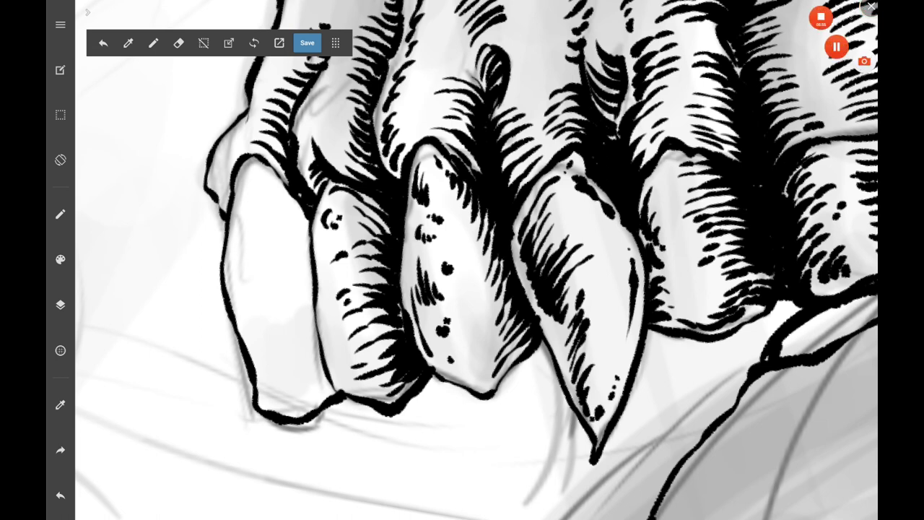
Ink the leftmost tooth's bottom contour and hatch and dot its upper part.
{"action": "left_click_drag", "start_coordinate": [286, 406], "coordinate": [338, 392]}
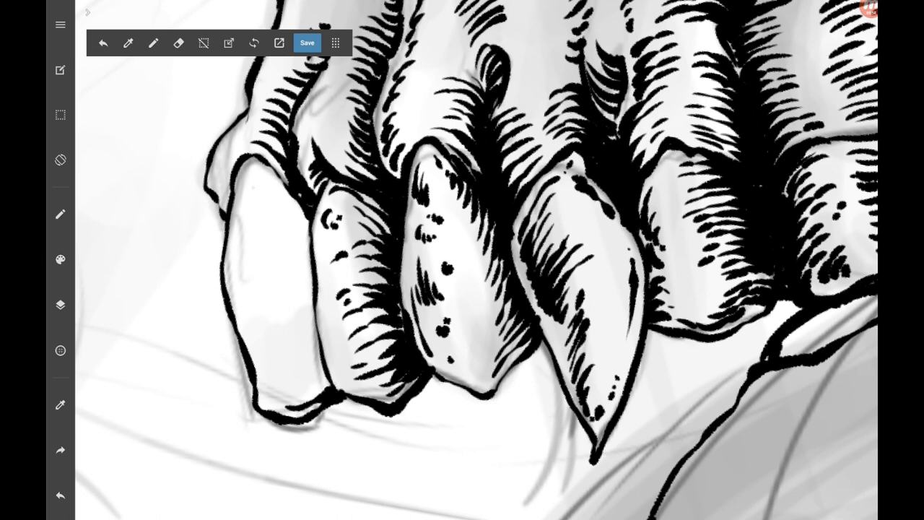
{"action": "mouse_move", "coordinate": [249, 172]}
{"action": "left_mouse_down"}
{"action": "mouse_move", "coordinate": [289, 193]}
{"action": "mouse_move", "coordinate": [301, 228]}
{"action": "left_mouse_up"}
{"action": "mouse_move", "coordinate": [328, 177]}
{"action": "left_mouse_down"}
{"action": "mouse_move", "coordinate": [303, 245]}
{"action": "mouse_move", "coordinate": [245, 270]}
{"action": "mouse_move", "coordinate": [310, 283]}
{"action": "mouse_move", "coordinate": [312, 275]}
{"action": "left_mouse_up"}
{"action": "left_click_drag", "start_coordinate": [268, 244], "coordinate": [291, 255]}
{"action": "left_click_drag", "start_coordinate": [291, 248], "coordinate": [310, 263]}
{"action": "left_click_drag", "start_coordinate": [306, 227], "coordinate": [266, 250]}
{"action": "left_click_drag", "start_coordinate": [310, 241], "coordinate": [297, 256]}
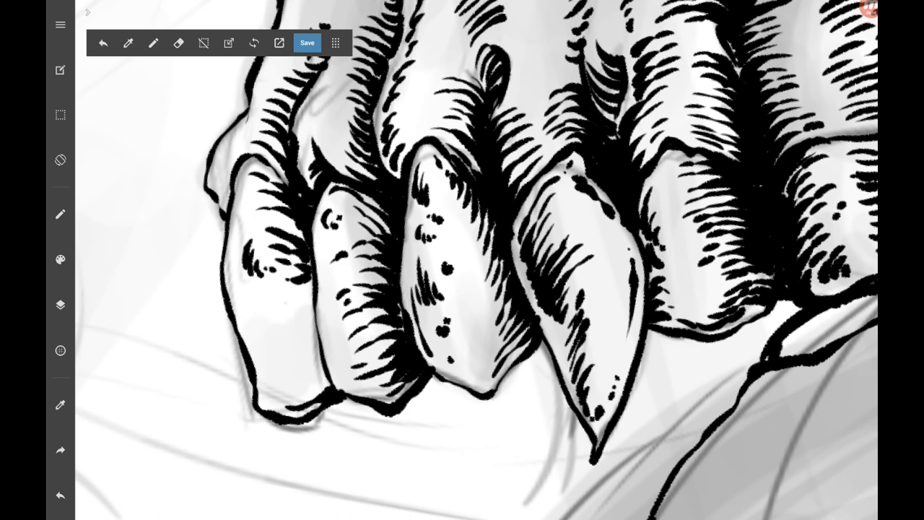
{"action": "left_click_drag", "start_coordinate": [257, 299], "coordinate": [266, 318]}
{"action": "left_click_drag", "start_coordinate": [269, 313], "coordinate": [275, 324]}
Build up dense hatching along the leftmost tooth's lower edge and middle.
{"action": "left_click_drag", "start_coordinate": [320, 394], "coordinate": [290, 399]}
{"action": "mouse_move", "coordinate": [331, 381]}
{"action": "left_mouse_down"}
{"action": "mouse_move", "coordinate": [313, 396]}
{"action": "mouse_move", "coordinate": [280, 377]}
{"action": "left_mouse_up"}
{"action": "mouse_move", "coordinate": [322, 354]}
{"action": "left_mouse_down"}
{"action": "mouse_move", "coordinate": [311, 367]}
{"action": "mouse_move", "coordinate": [289, 364]}
{"action": "left_mouse_up"}
{"action": "left_click_drag", "start_coordinate": [325, 338], "coordinate": [306, 352]}
{"action": "mouse_move", "coordinate": [309, 342]}
{"action": "left_mouse_down"}
{"action": "mouse_move", "coordinate": [273, 357]}
{"action": "mouse_move", "coordinate": [288, 338]}
{"action": "mouse_move", "coordinate": [280, 330]}
{"action": "left_mouse_up"}
{"action": "left_click_drag", "start_coordinate": [312, 303], "coordinate": [286, 315]}
{"action": "left_click_drag", "start_coordinate": [314, 274], "coordinate": [300, 309]}
{"action": "left_click_drag", "start_coordinate": [313, 300], "coordinate": [308, 321]}
{"action": "left_click_drag", "start_coordinate": [305, 286], "coordinate": [298, 298]}
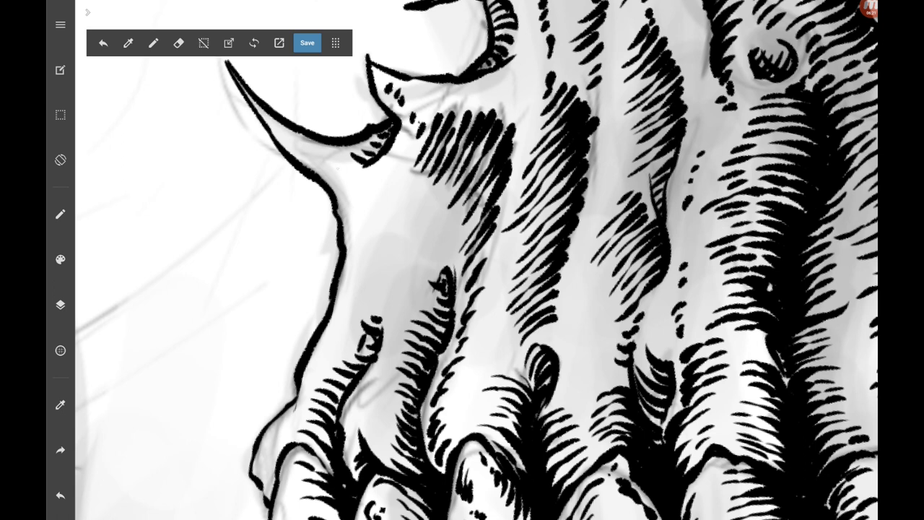
Hatch under the spike above the teeth and extend strokes up the upper jaw.
{"action": "left_click_drag", "start_coordinate": [355, 159], "coordinate": [332, 176]}
{"action": "left_click_drag", "start_coordinate": [426, 278], "coordinate": [416, 289]}
{"action": "left_click_drag", "start_coordinate": [448, 273], "coordinate": [413, 282]}
{"action": "left_click_drag", "start_coordinate": [451, 261], "coordinate": [409, 277]}
{"action": "mouse_move", "coordinate": [437, 242]}
{"action": "left_mouse_down"}
{"action": "mouse_move", "coordinate": [402, 270]}
{"action": "mouse_move", "coordinate": [395, 257]}
{"action": "left_mouse_up"}
{"action": "left_click_drag", "start_coordinate": [433, 228], "coordinate": [392, 250]}
{"action": "left_click_drag", "start_coordinate": [432, 216], "coordinate": [394, 232]}
Continue hatching higher up the jaw and add a column of dashes along the snout edge.
{"action": "mouse_move", "coordinate": [418, 197]}
{"action": "left_mouse_down"}
{"action": "mouse_move", "coordinate": [395, 224]}
{"action": "mouse_move", "coordinate": [410, 204]}
{"action": "left_mouse_up"}
{"action": "mouse_move", "coordinate": [418, 185]}
{"action": "left_mouse_down"}
{"action": "mouse_move", "coordinate": [387, 221]}
{"action": "mouse_move", "coordinate": [388, 198]}
{"action": "left_mouse_up"}
{"action": "left_click_drag", "start_coordinate": [409, 175], "coordinate": [400, 185]}
{"action": "left_click_drag", "start_coordinate": [384, 306], "coordinate": [367, 309]}
{"action": "mouse_move", "coordinate": [383, 295]}
{"action": "left_mouse_down"}
{"action": "mouse_move", "coordinate": [365, 298]}
{"action": "mouse_move", "coordinate": [363, 287]}
{"action": "left_mouse_up"}
{"action": "mouse_move", "coordinate": [382, 267]}
{"action": "left_mouse_down"}
{"action": "mouse_move", "coordinate": [364, 271]}
{"action": "mouse_move", "coordinate": [366, 250]}
{"action": "left_mouse_up"}
{"action": "left_click_drag", "start_coordinate": [373, 216], "coordinate": [363, 209]}
{"action": "left_click_drag", "start_coordinate": [329, 141], "coordinate": [298, 166]}
{"action": "left_click_drag", "start_coordinate": [371, 151], "coordinate": [330, 168]}
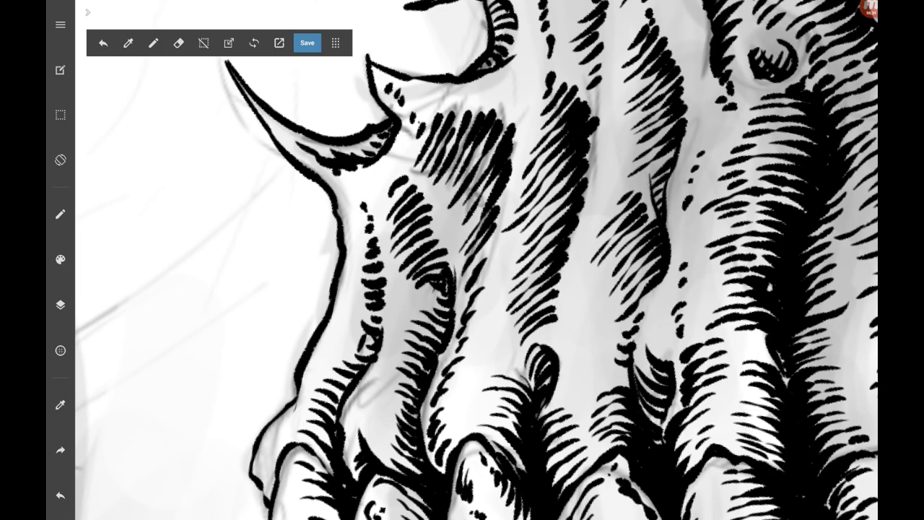
Add hatch strokes into the dark jaw shading.
{"action": "scroll", "coordinate": [477, 260], "scroll_direction": "down", "scroll_amount": 5}
{"action": "scroll", "coordinate": [592, 304], "scroll_direction": "up", "scroll_amount": 5}
{"action": "scroll", "coordinate": [592, 303], "scroll_direction": "up", "scroll_amount": 5}
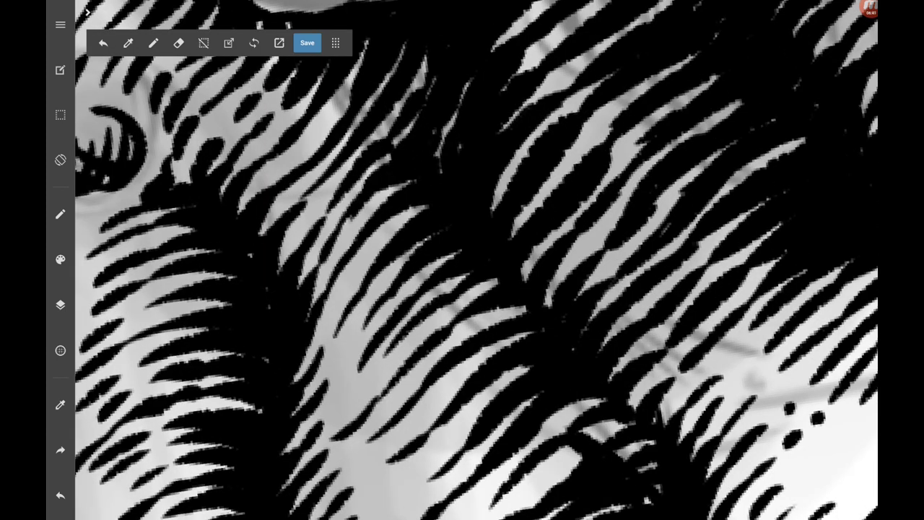
{"action": "scroll", "coordinate": [477, 260], "scroll_direction": "down", "scroll_amount": 3}
{"action": "mouse_move", "coordinate": [483, 223]}
{"action": "left_mouse_down"}
{"action": "mouse_move", "coordinate": [465, 232]}
{"action": "mouse_move", "coordinate": [478, 225]}
{"action": "left_mouse_up"}
{"action": "left_click_drag", "start_coordinate": [512, 208], "coordinate": [490, 221]}
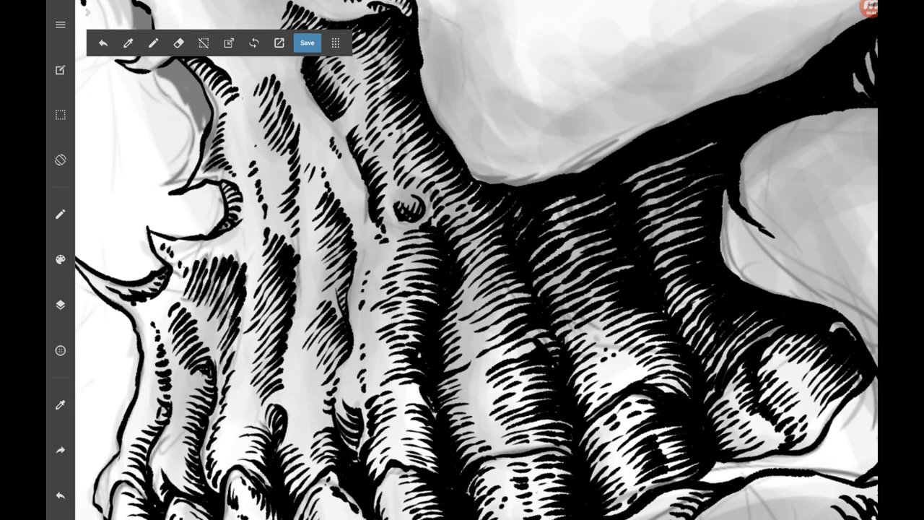
Hatch the snout directly above the teeth with short strokes.
{"action": "scroll", "coordinate": [289, 216], "scroll_direction": "up", "scroll_amount": 3}
{"action": "mouse_move", "coordinate": [348, 241]}
{"action": "left_mouse_down"}
{"action": "mouse_move", "coordinate": [309, 280]}
{"action": "mouse_move", "coordinate": [315, 260]}
{"action": "left_mouse_up"}
{"action": "mouse_move", "coordinate": [361, 212]}
{"action": "left_mouse_down"}
{"action": "mouse_move", "coordinate": [331, 246]}
{"action": "mouse_move", "coordinate": [325, 237]}
{"action": "left_mouse_up"}
{"action": "left_click_drag", "start_coordinate": [318, 163], "coordinate": [308, 170]}
{"action": "left_click_drag", "start_coordinate": [316, 184], "coordinate": [309, 192]}
{"action": "left_click_drag", "start_coordinate": [316, 147], "coordinate": [303, 160]}
Start a hatched patch on the upper jaw below the nasal area and extend it leftward.
{"action": "scroll", "coordinate": [477, 260], "scroll_direction": "down", "scroll_amount": 3}
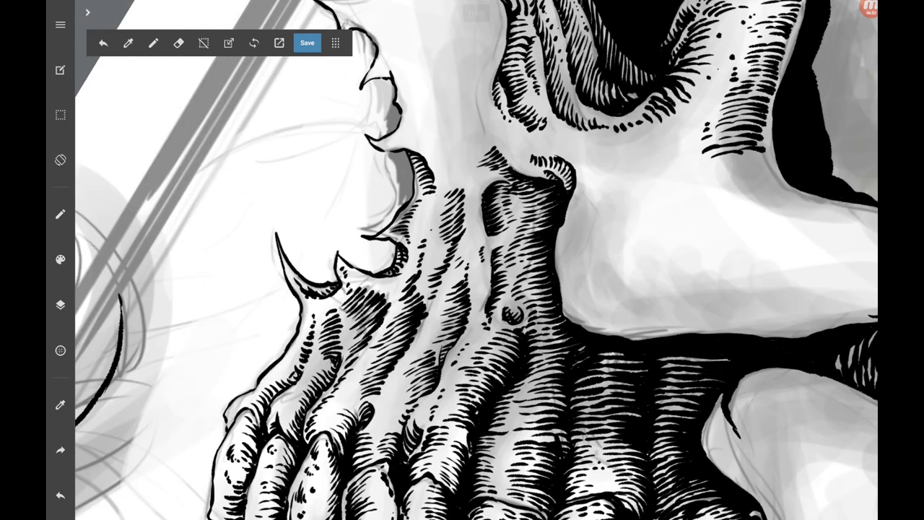
{"action": "scroll", "coordinate": [476, 260], "scroll_direction": "up", "scroll_amount": 3}
{"action": "mouse_move", "coordinate": [509, 246]}
{"action": "left_mouse_down"}
{"action": "mouse_move", "coordinate": [501, 257]}
{"action": "mouse_move", "coordinate": [535, 286]}
{"action": "left_mouse_up"}
{"action": "mouse_move", "coordinate": [547, 283]}
{"action": "left_mouse_down"}
{"action": "mouse_move", "coordinate": [531, 297]}
{"action": "mouse_move", "coordinate": [465, 316]}
{"action": "mouse_move", "coordinate": [475, 301]}
{"action": "left_mouse_up"}
{"action": "left_click_drag", "start_coordinate": [482, 285], "coordinate": [453, 308]}
{"action": "left_click_drag", "start_coordinate": [480, 280], "coordinate": [451, 301]}
Hatch the left and upper-left edges of the jaw patch with a few extra strokes.
{"action": "left_click_drag", "start_coordinate": [451, 302], "coordinate": [432, 314]}
{"action": "left_click_drag", "start_coordinate": [468, 272], "coordinate": [440, 289]}
{"action": "left_click_drag", "start_coordinate": [462, 258], "coordinate": [438, 272]}
{"action": "mouse_move", "coordinate": [449, 247]}
{"action": "left_mouse_down"}
{"action": "mouse_move", "coordinate": [436, 261]}
{"action": "mouse_move", "coordinate": [442, 252]}
{"action": "mouse_move", "coordinate": [469, 261]}
{"action": "left_mouse_up"}
{"action": "left_click_drag", "start_coordinate": [484, 255], "coordinate": [478, 274]}
Ink the outlines of the jagged nasal notches on the snout.
{"action": "scroll", "coordinate": [324, 255], "scroll_direction": "down", "scroll_amount": 3}
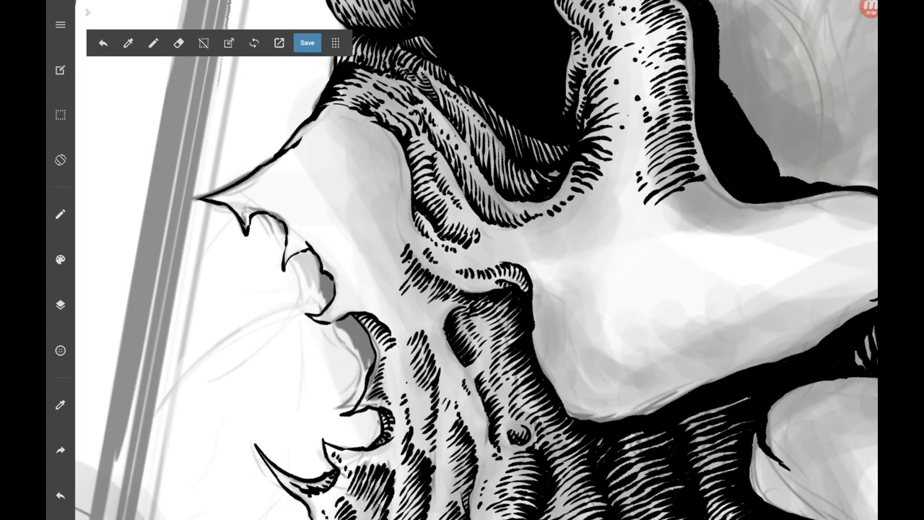
{"action": "scroll", "coordinate": [476, 274], "scroll_direction": "up", "scroll_amount": 1}
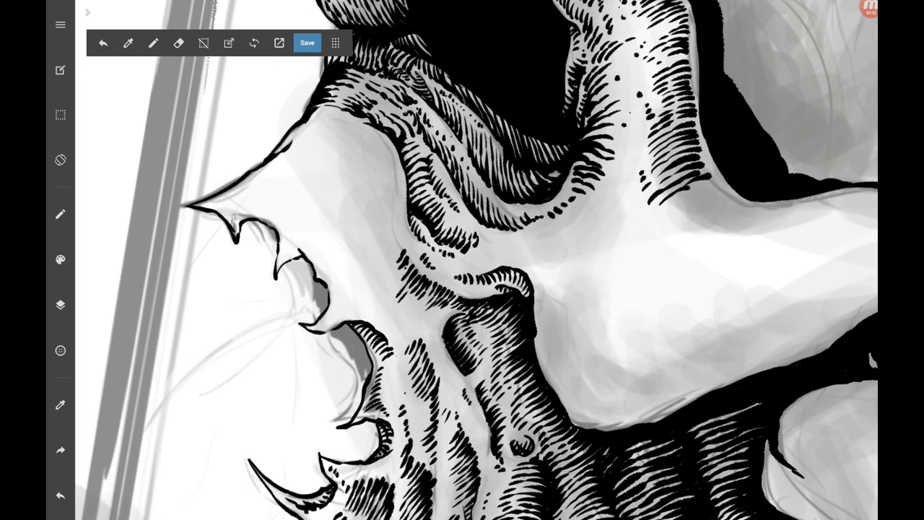
{"action": "scroll", "coordinate": [476, 260], "scroll_direction": "up", "scroll_amount": 1}
{"action": "mouse_move", "coordinate": [325, 296]}
{"action": "left_mouse_down"}
{"action": "mouse_move", "coordinate": [332, 352]}
{"action": "mouse_move", "coordinate": [355, 352]}
{"action": "left_mouse_up"}
{"action": "scroll", "coordinate": [476, 260], "scroll_direction": "down", "scroll_amount": 2}
{"action": "left_click_drag", "start_coordinate": [385, 303], "coordinate": [415, 380]}
{"action": "left_click_drag", "start_coordinate": [297, 189], "coordinate": [315, 223]}
{"action": "left_click_drag", "start_coordinate": [310, 219], "coordinate": [326, 225]}
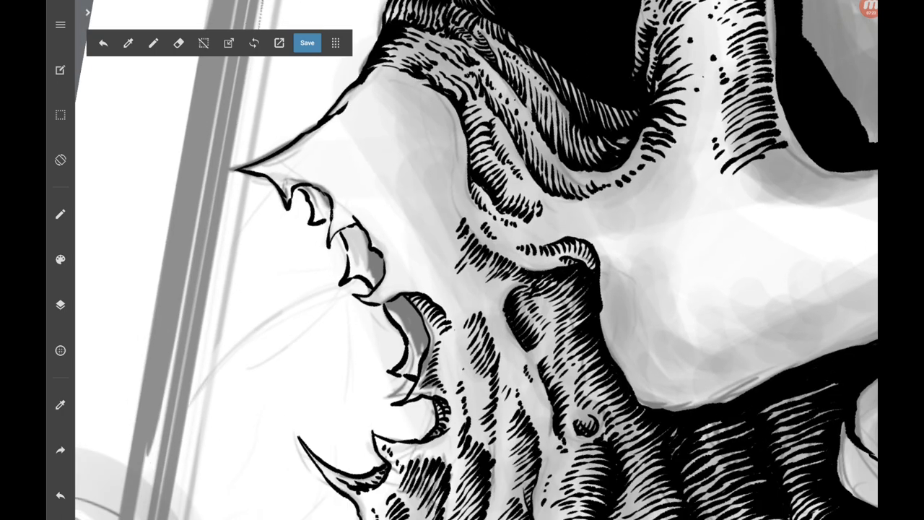
Fill the upper, second and third notches with diagonal hatching.
{"action": "left_click_drag", "start_coordinate": [305, 186], "coordinate": [321, 220]}
{"action": "left_click_drag", "start_coordinate": [322, 194], "coordinate": [360, 273]}
{"action": "mouse_move", "coordinate": [361, 231]}
{"action": "left_mouse_down"}
{"action": "mouse_move", "coordinate": [370, 276]}
{"action": "mouse_move", "coordinate": [405, 318]}
{"action": "left_mouse_up"}
{"action": "mouse_move", "coordinate": [397, 299]}
{"action": "left_mouse_down"}
{"action": "mouse_move", "coordinate": [416, 332]}
{"action": "mouse_move", "coordinate": [416, 315]}
{"action": "left_mouse_up"}
{"action": "left_click_drag", "start_coordinate": [407, 313], "coordinate": [419, 346]}
{"action": "left_click_drag", "start_coordinate": [418, 319], "coordinate": [424, 365]}
{"action": "left_click_drag", "start_coordinate": [398, 366], "coordinate": [414, 373]}
{"action": "left_click_drag", "start_coordinate": [423, 339], "coordinate": [426, 373]}
Hatch the lower small notch.
{"action": "scroll", "coordinate": [462, 259], "scroll_direction": "down", "scroll_amount": 3}
{"action": "mouse_move", "coordinate": [410, 370]}
{"action": "left_mouse_down"}
{"action": "mouse_move", "coordinate": [419, 387]}
{"action": "mouse_move", "coordinate": [435, 361]}
{"action": "left_mouse_up"}
{"action": "left_click_drag", "start_coordinate": [430, 362], "coordinate": [435, 345]}
{"action": "left_click_drag", "start_coordinate": [396, 322], "coordinate": [407, 315]}
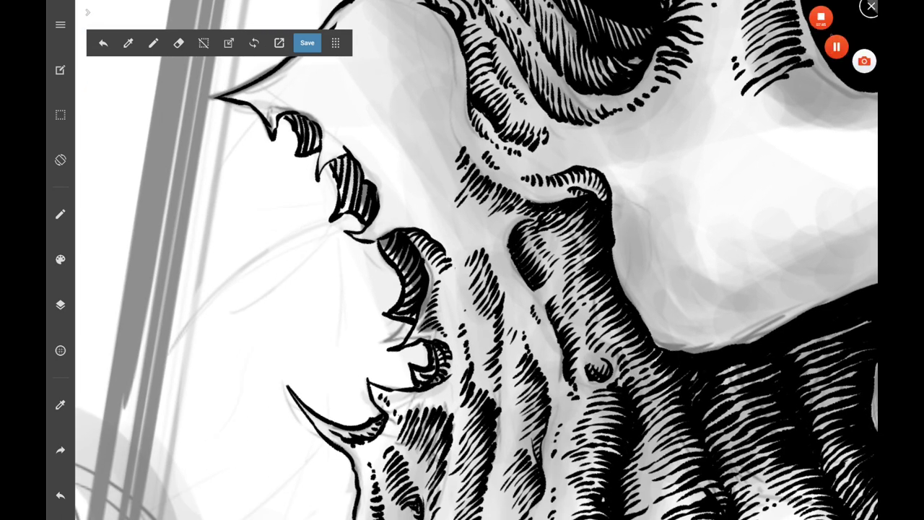
Hatch the nostril's right ridge and begin diagonal shading in the nostril area.
{"action": "scroll", "coordinate": [476, 260], "scroll_direction": "up", "scroll_amount": 2}
{"action": "scroll", "coordinate": [591, 222], "scroll_direction": "up", "scroll_amount": 5}
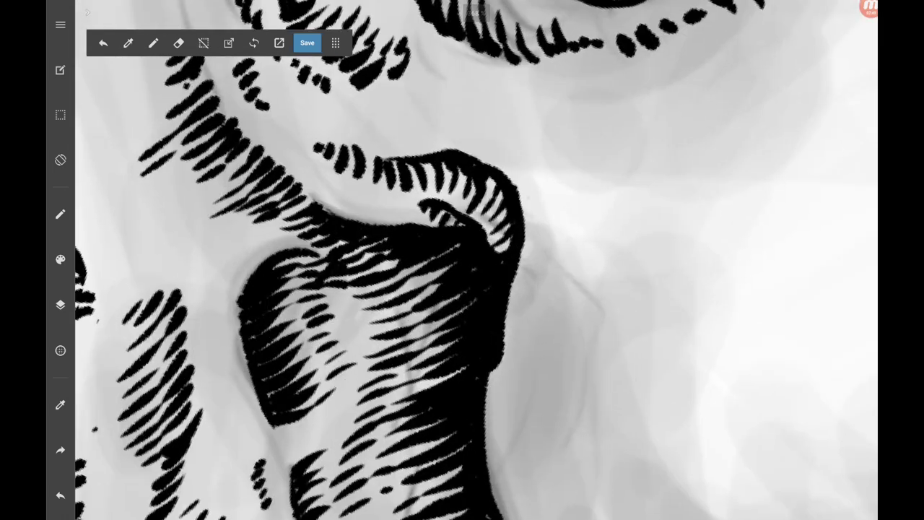
{"action": "mouse_move", "coordinate": [482, 217]}
{"action": "left_mouse_down"}
{"action": "mouse_move", "coordinate": [499, 178]}
{"action": "mouse_move", "coordinate": [504, 195]}
{"action": "left_mouse_up"}
{"action": "scroll", "coordinate": [476, 260], "scroll_direction": "down", "scroll_amount": 5}
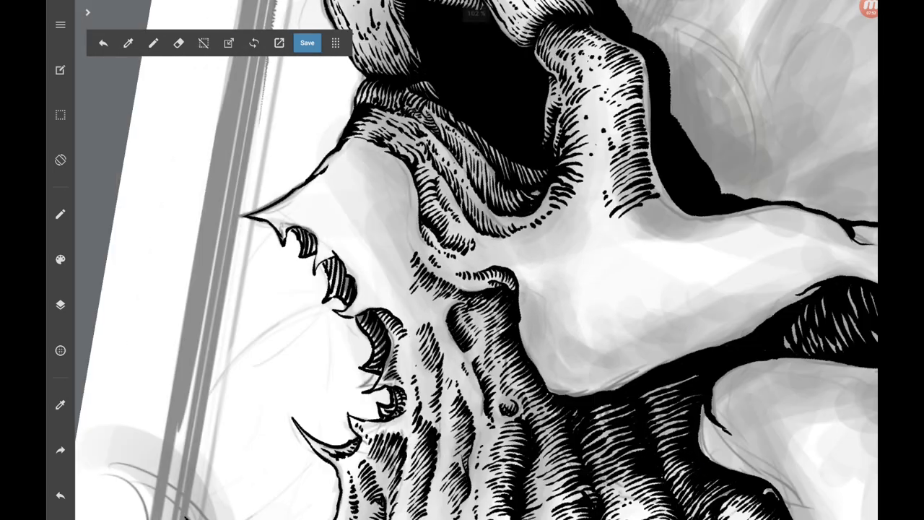
{"action": "scroll", "coordinate": [477, 260], "scroll_direction": "up", "scroll_amount": 5}
{"action": "left_click_drag", "start_coordinate": [367, 326], "coordinate": [384, 315]}
{"action": "left_click_drag", "start_coordinate": [384, 319], "coordinate": [448, 278]}
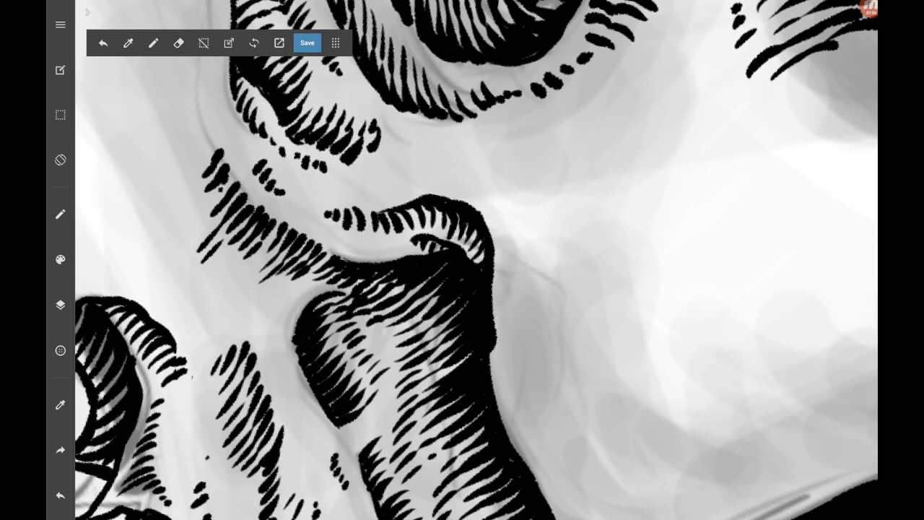
{"action": "left_click_drag", "start_coordinate": [375, 335], "coordinate": [392, 325]}
{"action": "left_click_drag", "start_coordinate": [390, 328], "coordinate": [440, 286]}
Deepen the diagonal hatching across the nostril's shaded area.
{"action": "left_click_drag", "start_coordinate": [385, 345], "coordinate": [403, 330]}
{"action": "left_click_drag", "start_coordinate": [400, 334], "coordinate": [442, 311]}
{"action": "left_click_drag", "start_coordinate": [389, 360], "coordinate": [422, 331]}
{"action": "left_click_drag", "start_coordinate": [419, 336], "coordinate": [461, 295]}
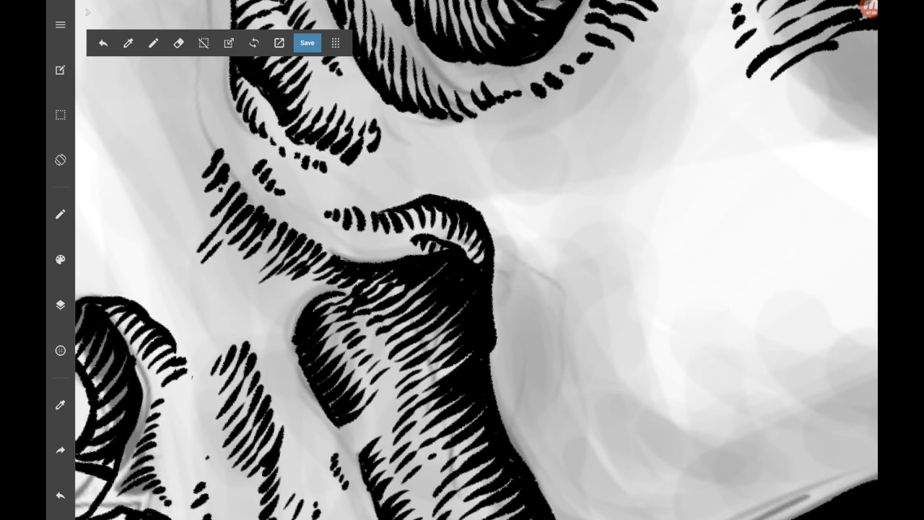
{"action": "mouse_move", "coordinate": [393, 366]}
{"action": "left_mouse_down"}
{"action": "mouse_move", "coordinate": [468, 302]}
{"action": "mouse_move", "coordinate": [406, 365]}
{"action": "left_mouse_up"}
{"action": "mouse_move", "coordinate": [412, 358]}
{"action": "left_mouse_down"}
{"action": "mouse_move", "coordinate": [458, 328]}
{"action": "mouse_move", "coordinate": [469, 271]}
{"action": "mouse_move", "coordinate": [470, 296]}
{"action": "mouse_move", "coordinate": [479, 290]}
{"action": "left_mouse_up"}
{"action": "scroll", "coordinate": [477, 260], "scroll_direction": "down", "scroll_amount": 2}
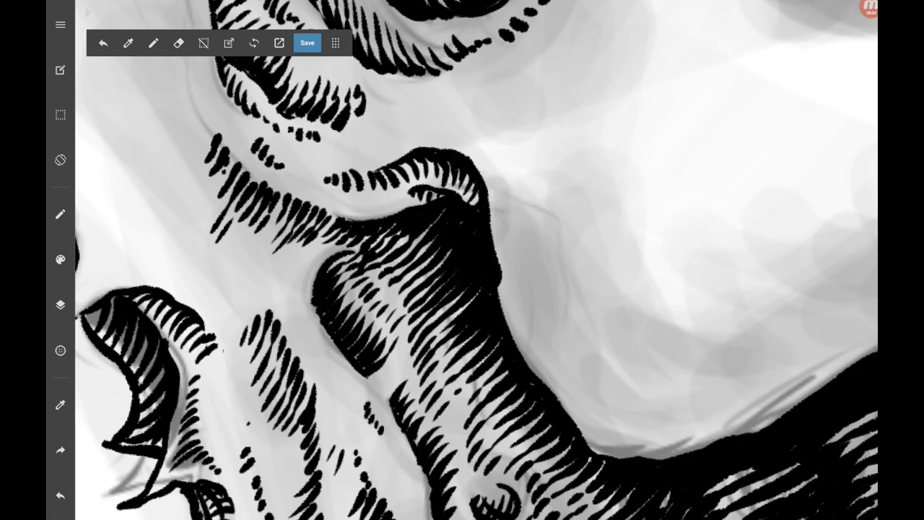
{"action": "left_click_drag", "start_coordinate": [430, 347], "coordinate": [481, 289]}
Add small hatch strokes beside the nostril and a stroke with dots by the notches.
{"action": "scroll", "coordinate": [476, 260], "scroll_direction": "down", "scroll_amount": 5}
{"action": "scroll", "coordinate": [476, 260], "scroll_direction": "down", "scroll_amount": 3}
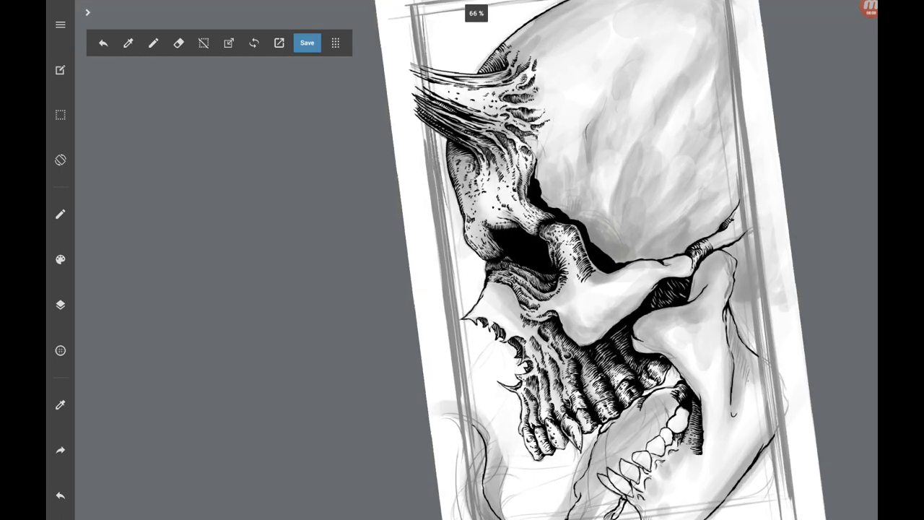
{"action": "scroll", "coordinate": [477, 260], "scroll_direction": "up", "scroll_amount": 5}
{"action": "scroll", "coordinate": [476, 260], "scroll_direction": "up", "scroll_amount": 3}
{"action": "left_click_drag", "start_coordinate": [467, 315], "coordinate": [482, 296]}
{"action": "mouse_move", "coordinate": [458, 320]}
{"action": "left_mouse_down"}
{"action": "mouse_move", "coordinate": [470, 304]}
{"action": "mouse_move", "coordinate": [460, 311]}
{"action": "left_mouse_up"}
{"action": "left_click_drag", "start_coordinate": [399, 344], "coordinate": [416, 337]}
{"action": "left_click_drag", "start_coordinate": [415, 342], "coordinate": [422, 335]}
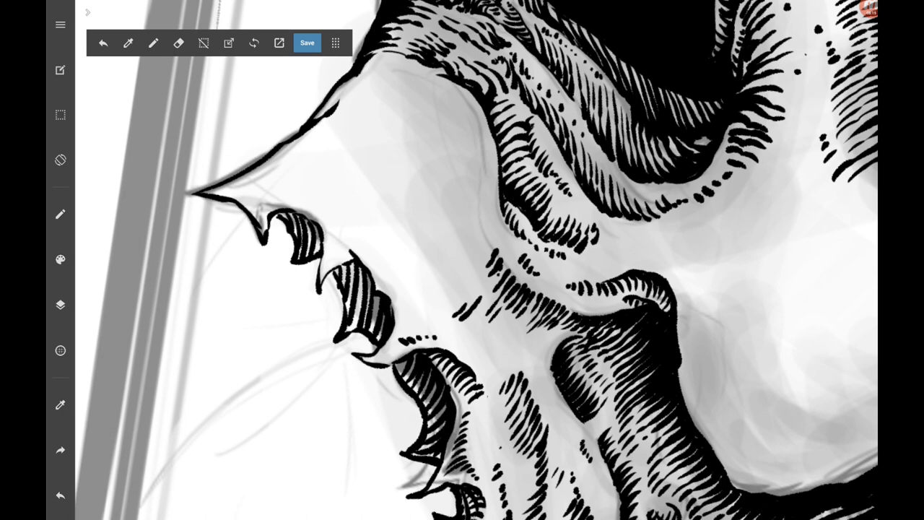
Hatch beside the nostril shading and extend the strokes above the nostril.
{"action": "left_click_drag", "start_coordinate": [453, 303], "coordinate": [477, 279]}
{"action": "left_click_drag", "start_coordinate": [462, 287], "coordinate": [481, 261]}
{"action": "left_click_drag", "start_coordinate": [458, 277], "coordinate": [475, 258]}
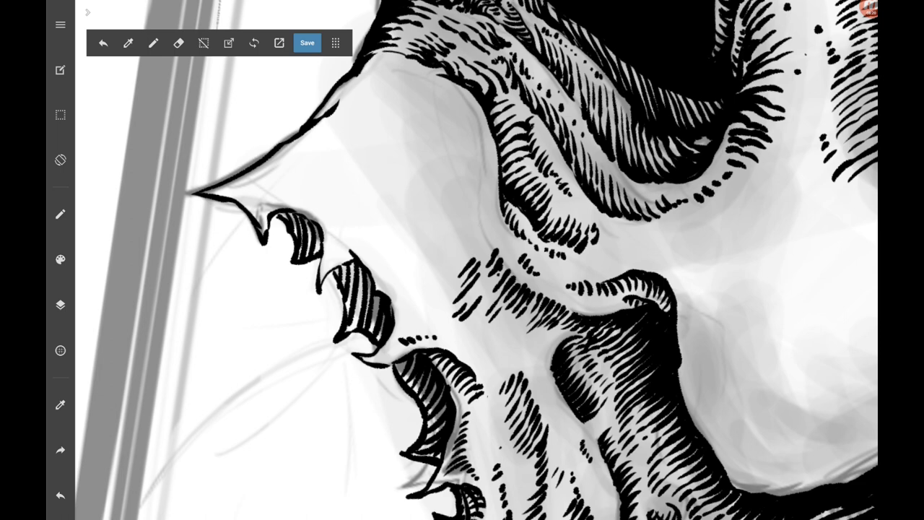
{"action": "left_click_drag", "start_coordinate": [474, 252], "coordinate": [485, 230]}
{"action": "mouse_move", "coordinate": [481, 251]}
{"action": "left_mouse_down"}
{"action": "mouse_move", "coordinate": [497, 234]}
{"action": "mouse_move", "coordinate": [490, 218]}
{"action": "left_mouse_up"}
{"action": "mouse_move", "coordinate": [478, 222]}
{"action": "left_mouse_down"}
{"action": "mouse_move", "coordinate": [488, 207]}
{"action": "mouse_move", "coordinate": [485, 154]}
{"action": "left_mouse_up"}
Continue the hatching further up the ridge and fill its gaps.
{"action": "mouse_move", "coordinate": [472, 176]}
{"action": "left_mouse_down"}
{"action": "mouse_move", "coordinate": [487, 141]}
{"action": "mouse_move", "coordinate": [478, 145]}
{"action": "left_mouse_up"}
{"action": "left_click_drag", "start_coordinate": [475, 145], "coordinate": [481, 124]}
{"action": "left_click_drag", "start_coordinate": [475, 127], "coordinate": [479, 116]}
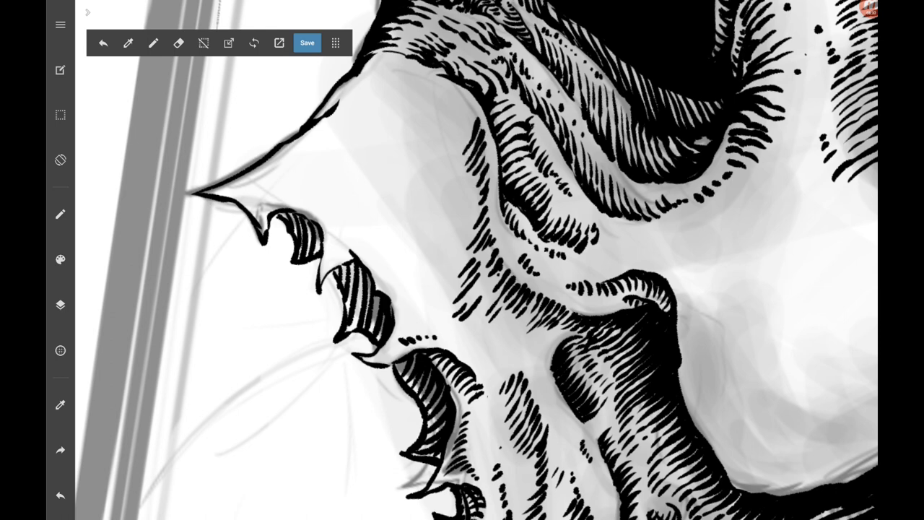
{"action": "left_click_drag", "start_coordinate": [452, 266], "coordinate": [466, 250]}
{"action": "left_click_drag", "start_coordinate": [465, 249], "coordinate": [484, 209]}
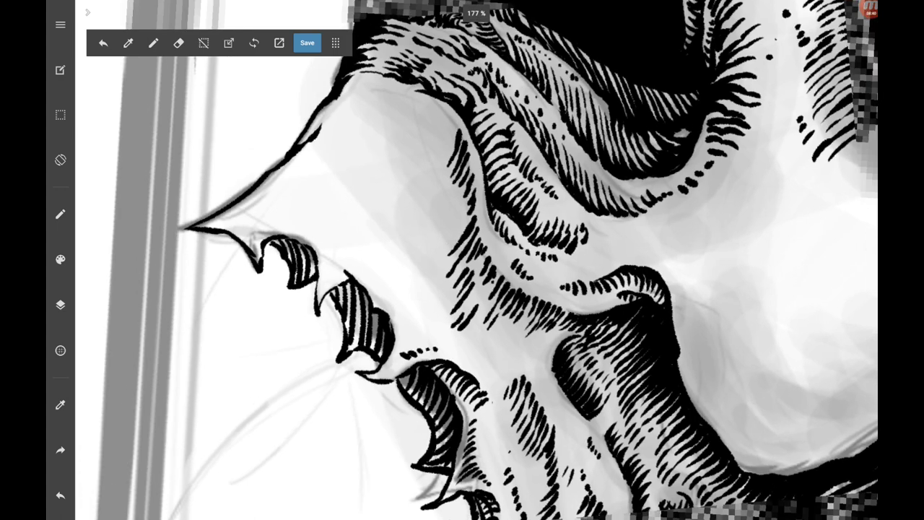
Add hatch strokes along the ridge and diagonal hatching below the eye socket.
{"action": "scroll", "coordinate": [477, 260], "scroll_direction": "up", "scroll_amount": 2}
{"action": "left_click_drag", "start_coordinate": [519, 263], "coordinate": [552, 198]}
{"action": "mouse_move", "coordinate": [533, 242]}
{"action": "left_mouse_down"}
{"action": "mouse_move", "coordinate": [548, 230]}
{"action": "mouse_move", "coordinate": [563, 239]}
{"action": "mouse_move", "coordinate": [559, 248]}
{"action": "left_mouse_up"}
{"action": "scroll", "coordinate": [477, 260], "scroll_direction": "down", "scroll_amount": 2}
{"action": "mouse_move", "coordinate": [561, 259]}
{"action": "left_mouse_down"}
{"action": "mouse_move", "coordinate": [569, 243]}
{"action": "mouse_move", "coordinate": [564, 254]}
{"action": "left_mouse_up"}
{"action": "left_click_drag", "start_coordinate": [562, 268], "coordinate": [575, 247]}
{"action": "left_click_drag", "start_coordinate": [499, 274], "coordinate": [511, 263]}
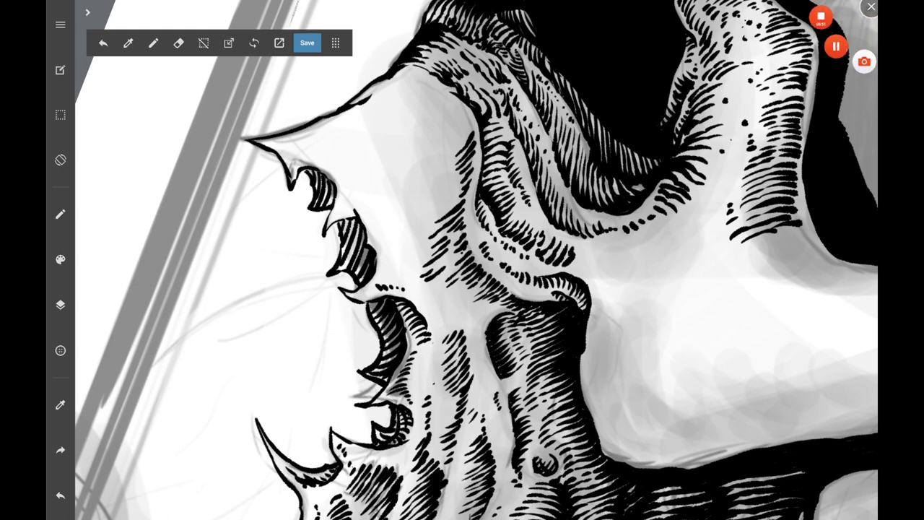
Touch up the hatching near the notches with small strokes.
{"action": "left_click_drag", "start_coordinate": [410, 250], "coordinate": [426, 237]}
{"action": "mouse_move", "coordinate": [328, 232]}
{"action": "left_mouse_down"}
{"action": "mouse_move", "coordinate": [355, 215]}
{"action": "mouse_move", "coordinate": [336, 194]}
{"action": "left_mouse_up"}
{"action": "scroll", "coordinate": [476, 260], "scroll_direction": "up", "scroll_amount": 3}
{"action": "left_click_drag", "start_coordinate": [338, 244], "coordinate": [364, 227]}
{"action": "scroll", "coordinate": [476, 260], "scroll_direction": "down", "scroll_amount": 2}
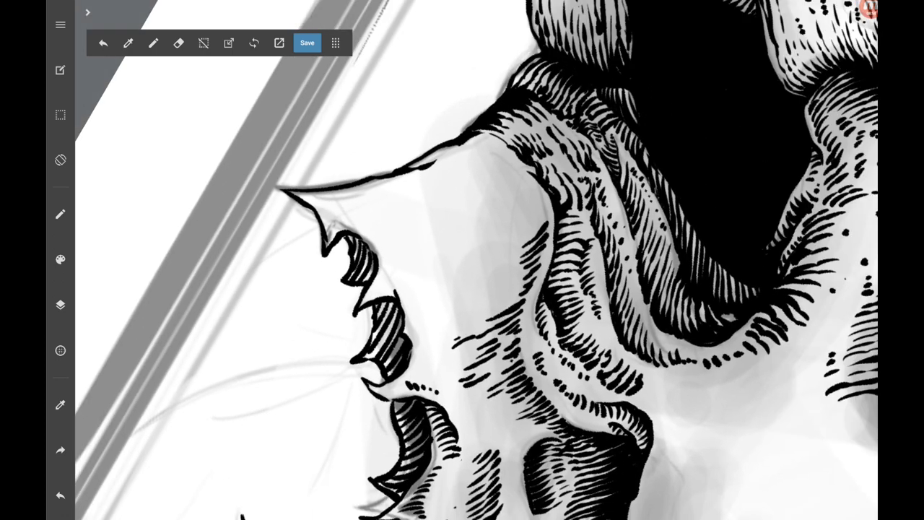
{"action": "scroll", "coordinate": [477, 260], "scroll_direction": "up", "scroll_amount": 2}
Hatch the ridge below the eye socket, working upward.
{"action": "left_click_drag", "start_coordinate": [439, 345], "coordinate": [449, 333]}
{"action": "mouse_move", "coordinate": [448, 337]}
{"action": "left_mouse_down"}
{"action": "mouse_move", "coordinate": [468, 314]}
{"action": "mouse_move", "coordinate": [448, 324]}
{"action": "left_mouse_up"}
{"action": "mouse_move", "coordinate": [448, 324]}
{"action": "left_mouse_down"}
{"action": "mouse_move", "coordinate": [515, 278]}
{"action": "mouse_move", "coordinate": [515, 266]}
{"action": "left_mouse_up"}
{"action": "left_click_drag", "start_coordinate": [493, 279], "coordinate": [517, 260]}
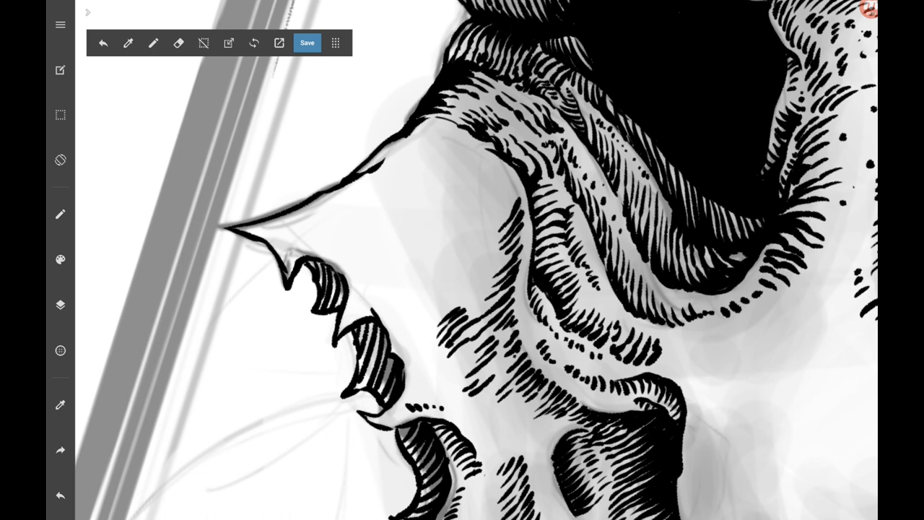
{"action": "left_click_drag", "start_coordinate": [480, 241], "coordinate": [491, 230]}
{"action": "left_click_drag", "start_coordinate": [490, 230], "coordinate": [514, 185]}
{"action": "left_click_drag", "start_coordinate": [475, 215], "coordinate": [501, 189]}
{"action": "left_click_drag", "start_coordinate": [498, 192], "coordinate": [510, 176]}
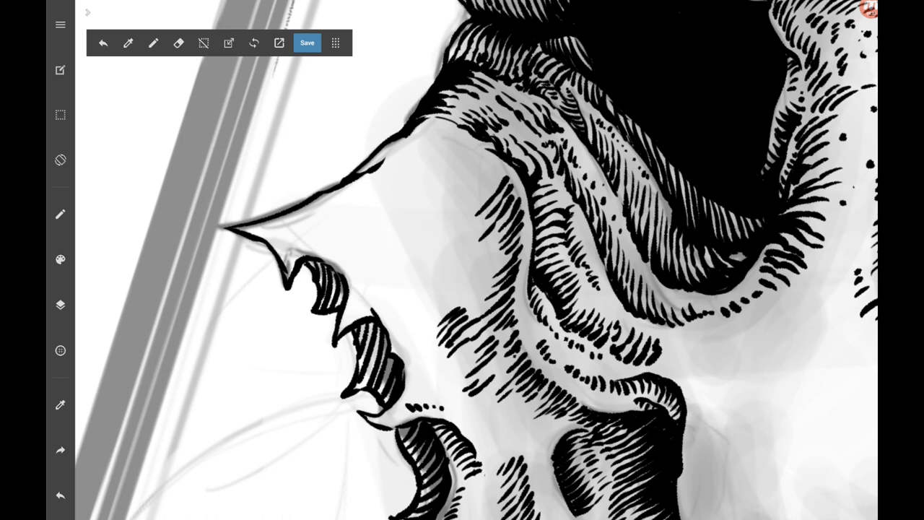
Thicken the upper bone contour and hatch along the upper bone edge.
{"action": "mouse_move", "coordinate": [383, 163]}
{"action": "left_mouse_down"}
{"action": "mouse_move", "coordinate": [396, 151]}
{"action": "mouse_move", "coordinate": [375, 163]}
{"action": "mouse_move", "coordinate": [395, 149]}
{"action": "left_mouse_up"}
{"action": "left_click_drag", "start_coordinate": [466, 211], "coordinate": [496, 176]}
{"action": "left_click_drag", "start_coordinate": [493, 180], "coordinate": [501, 169]}
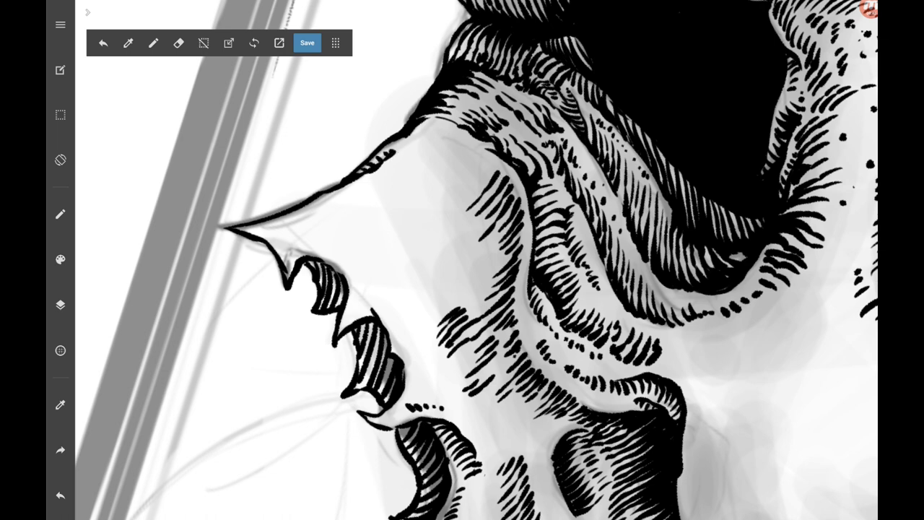
{"action": "left_click_drag", "start_coordinate": [403, 149], "coordinate": [419, 136]}
{"action": "left_click_drag", "start_coordinate": [415, 136], "coordinate": [452, 124]}
{"action": "left_click_drag", "start_coordinate": [428, 146], "coordinate": [458, 130]}
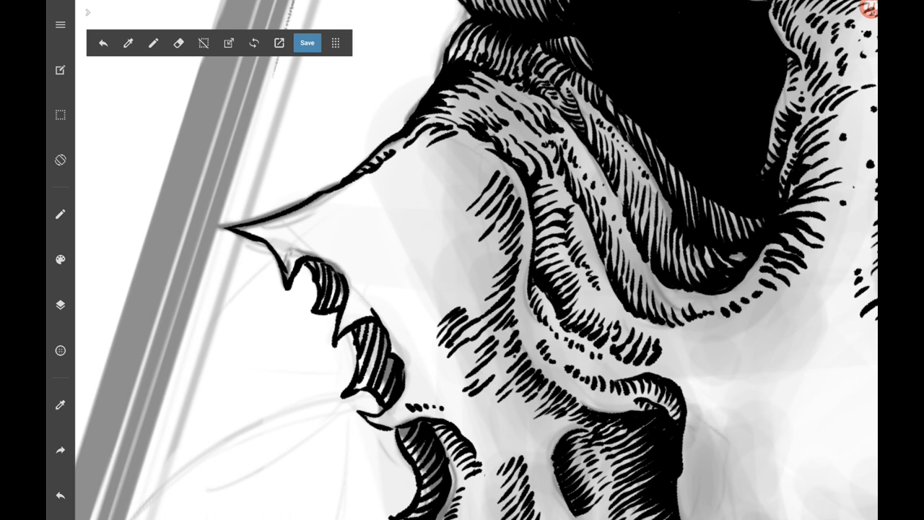
Hatch shading down the snout side and the ridge beside the nasal cavity.
{"action": "mouse_move", "coordinate": [432, 321]}
{"action": "left_mouse_down"}
{"action": "mouse_move", "coordinate": [463, 297]}
{"action": "mouse_move", "coordinate": [449, 301]}
{"action": "left_mouse_up"}
{"action": "left_click_drag", "start_coordinate": [415, 329], "coordinate": [455, 279]}
{"action": "mouse_move", "coordinate": [452, 291]}
{"action": "left_mouse_down"}
{"action": "mouse_move", "coordinate": [480, 266]}
{"action": "mouse_move", "coordinate": [489, 278]}
{"action": "mouse_move", "coordinate": [504, 268]}
{"action": "mouse_move", "coordinate": [514, 222]}
{"action": "left_mouse_up"}
{"action": "left_click_drag", "start_coordinate": [478, 254], "coordinate": [514, 218]}
Hatch the upper snout under the eye and add a few more snout strokes.
{"action": "left_click_drag", "start_coordinate": [398, 167], "coordinate": [432, 136]}
{"action": "left_click_drag", "start_coordinate": [425, 141], "coordinate": [437, 132]}
{"action": "left_click_drag", "start_coordinate": [416, 162], "coordinate": [438, 142]}
{"action": "left_click_drag", "start_coordinate": [433, 147], "coordinate": [442, 139]}
{"action": "left_click_drag", "start_coordinate": [414, 308], "coordinate": [433, 290]}
{"action": "mouse_move", "coordinate": [429, 290]}
{"action": "left_mouse_down"}
{"action": "mouse_move", "coordinate": [459, 267]}
{"action": "mouse_move", "coordinate": [448, 267]}
{"action": "left_mouse_up"}
Add short hatch strokes near the teeth.
{"action": "scroll", "coordinate": [477, 260], "scroll_direction": "down", "scroll_amount": 5}
{"action": "scroll", "coordinate": [477, 260], "scroll_direction": "up", "scroll_amount": 5}
{"action": "left_click_drag", "start_coordinate": [320, 279], "coordinate": [331, 264]}
{"action": "mouse_move", "coordinate": [291, 290]}
{"action": "left_mouse_down"}
{"action": "mouse_move", "coordinate": [295, 278]}
{"action": "mouse_move", "coordinate": [288, 280]}
{"action": "left_mouse_up"}
{"action": "left_click_drag", "start_coordinate": [187, 226], "coordinate": [220, 202]}
Hatch the upper jaw edge and the top of the snout.
{"action": "left_click_drag", "start_coordinate": [224, 200], "coordinate": [233, 191]}
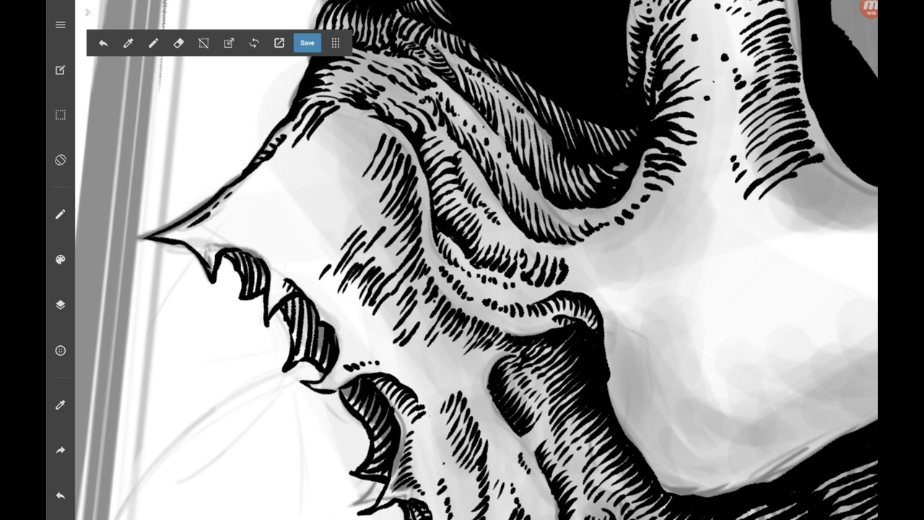
{"action": "left_click_drag", "start_coordinate": [356, 174], "coordinate": [374, 128]}
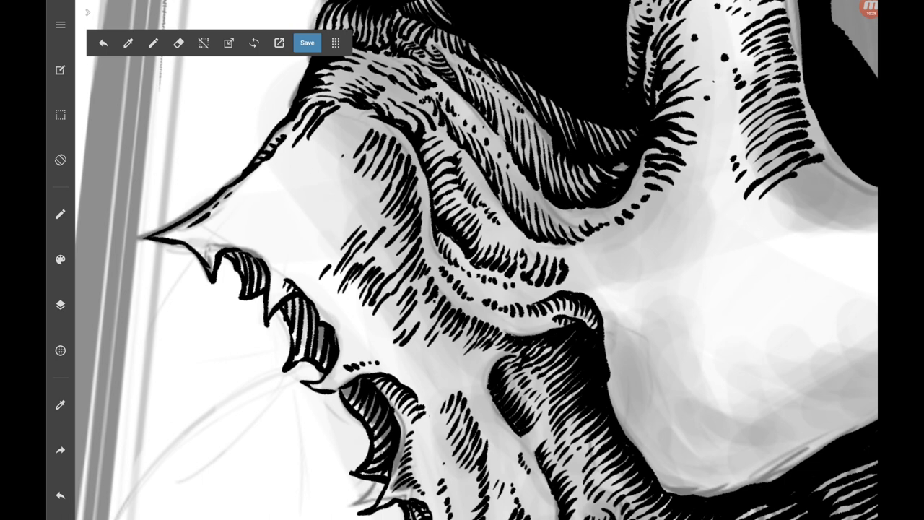
{"action": "mouse_move", "coordinate": [343, 155]}
{"action": "left_mouse_down"}
{"action": "mouse_move", "coordinate": [369, 123]}
{"action": "mouse_move", "coordinate": [362, 121]}
{"action": "left_mouse_up"}
{"action": "left_click_drag", "start_coordinate": [331, 162], "coordinate": [359, 115]}
{"action": "left_click_drag", "start_coordinate": [320, 163], "coordinate": [335, 142]}
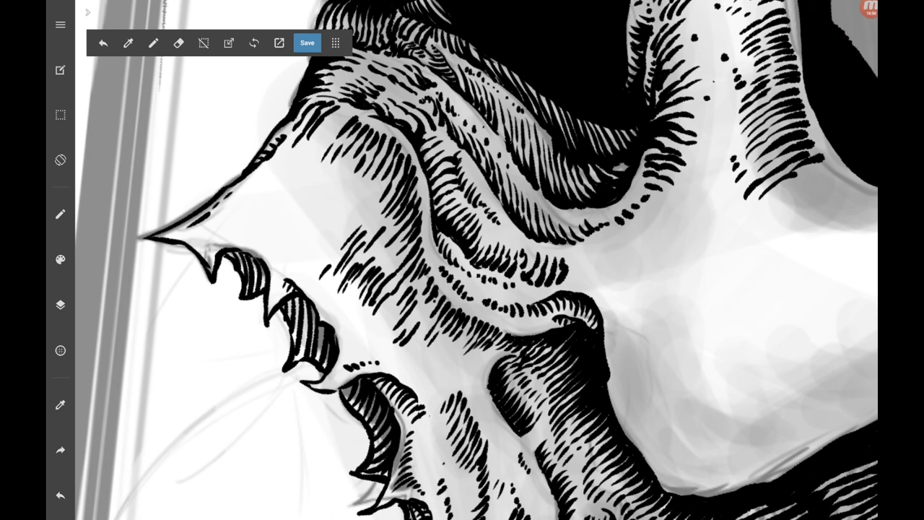
Add diagonal hatching across the middle of the snout.
{"action": "left_click_drag", "start_coordinate": [329, 263], "coordinate": [351, 235]}
{"action": "left_click_drag", "start_coordinate": [327, 255], "coordinate": [357, 220]}
{"action": "left_click_drag", "start_coordinate": [324, 245], "coordinate": [356, 211]}
{"action": "left_click_drag", "start_coordinate": [310, 251], "coordinate": [341, 214]}
{"action": "left_click_drag", "start_coordinate": [338, 216], "coordinate": [353, 199]}
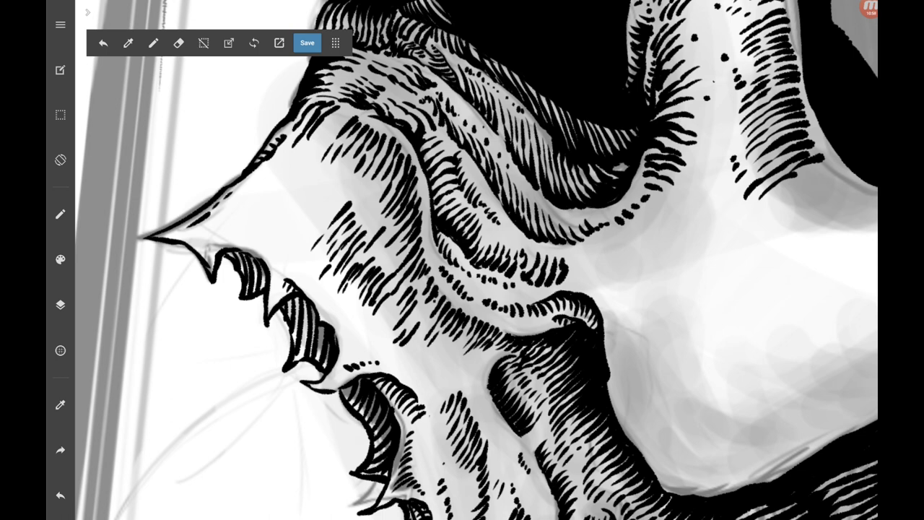
Hatch the area above the lower teeth and the cheek ridge.
{"action": "left_click_drag", "start_coordinate": [377, 354], "coordinate": [390, 342]}
{"action": "mouse_move", "coordinate": [378, 351]}
{"action": "left_mouse_down"}
{"action": "mouse_move", "coordinate": [392, 332]}
{"action": "mouse_move", "coordinate": [383, 334]}
{"action": "left_mouse_up"}
{"action": "left_click_drag", "start_coordinate": [379, 337], "coordinate": [390, 326]}
{"action": "mouse_move", "coordinate": [384, 274]}
{"action": "left_mouse_down"}
{"action": "mouse_move", "coordinate": [409, 247]}
{"action": "mouse_move", "coordinate": [392, 248]}
{"action": "left_mouse_up"}
{"action": "mouse_move", "coordinate": [391, 250]}
{"action": "left_mouse_down"}
{"action": "mouse_move", "coordinate": [416, 224]}
{"action": "mouse_move", "coordinate": [406, 242]}
{"action": "left_mouse_up"}
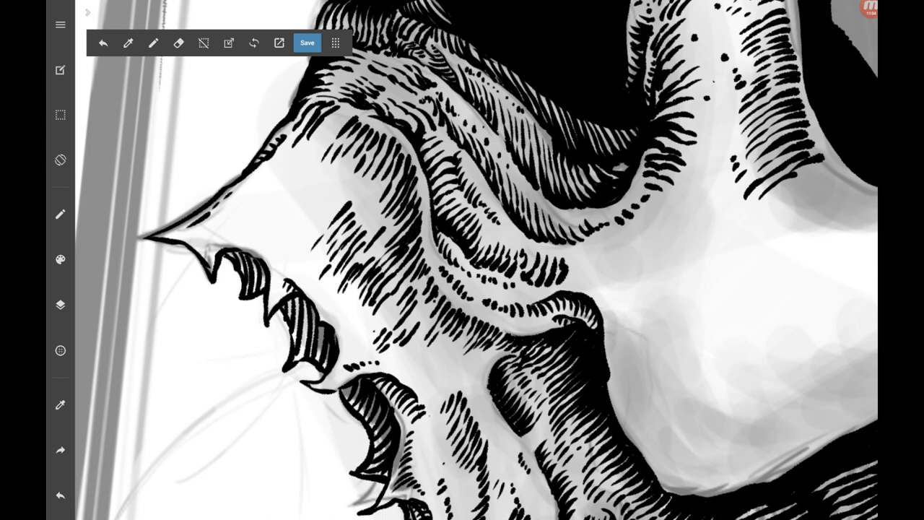
Shift the view toward the jaw and add small hatch marks near the cheek.
{"action": "left_click_drag", "start_coordinate": [462, 289], "coordinate": [477, 226]}
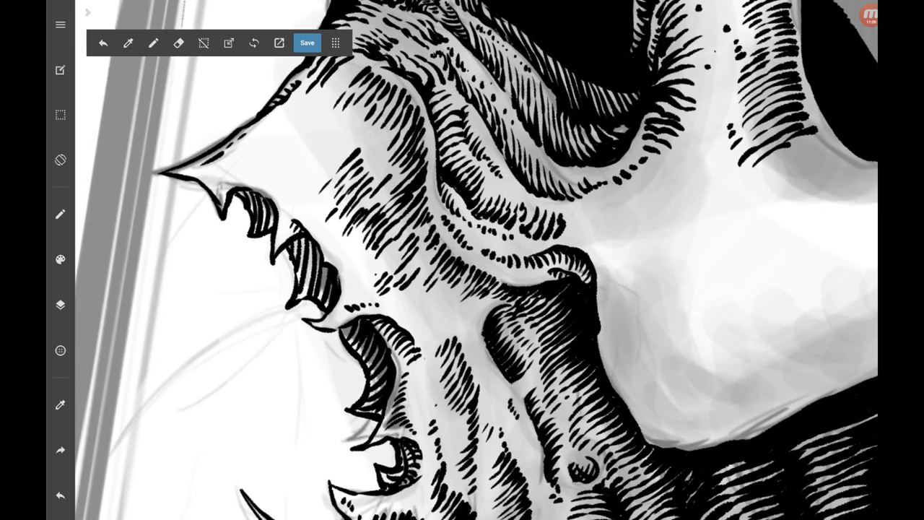
{"action": "left_click_drag", "start_coordinate": [565, 239], "coordinate": [574, 214]}
{"action": "left_click_drag", "start_coordinate": [563, 242], "coordinate": [584, 209]}
{"action": "scroll", "coordinate": [462, 288], "scroll_direction": "up", "scroll_amount": 2}
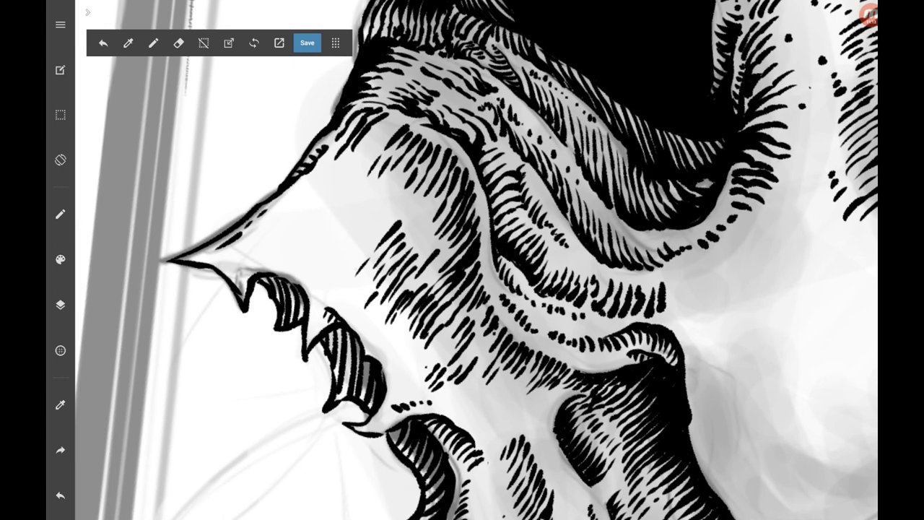
Build dense diagonal strokes down and across the upper snout.
{"action": "left_click_drag", "start_coordinate": [350, 270], "coordinate": [386, 208]}
{"action": "left_click_drag", "start_coordinate": [351, 239], "coordinate": [368, 217]}
{"action": "left_click_drag", "start_coordinate": [365, 218], "coordinate": [380, 199]}
{"action": "left_click_drag", "start_coordinate": [341, 240], "coordinate": [376, 194]}
{"action": "left_click_drag", "start_coordinate": [346, 215], "coordinate": [370, 186]}
{"action": "left_click_drag", "start_coordinate": [407, 224], "coordinate": [420, 221]}
{"action": "left_click_drag", "start_coordinate": [327, 226], "coordinate": [344, 205]}
{"action": "left_click_drag", "start_coordinate": [342, 209], "coordinate": [363, 184]}
{"action": "left_click_drag", "start_coordinate": [317, 225], "coordinate": [336, 208]}
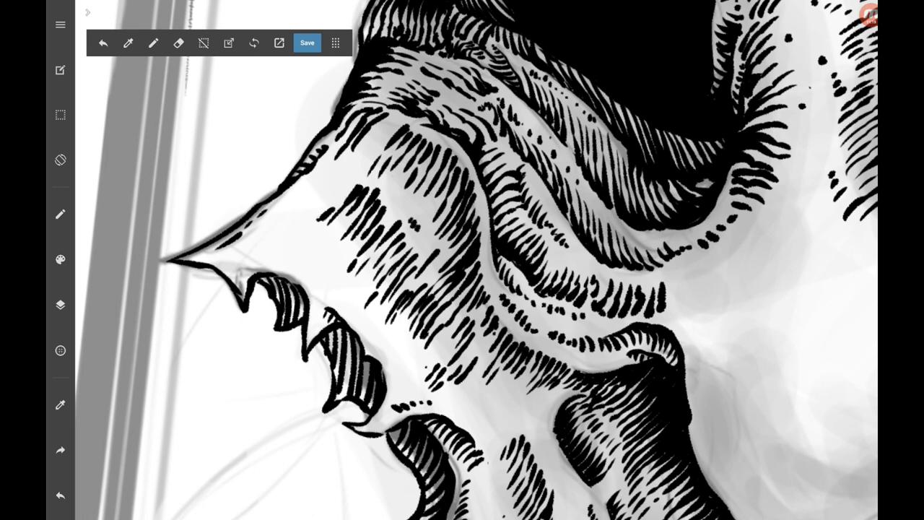
Add small hatch marks near the snout tip and along the snout edge.
{"action": "mouse_move", "coordinate": [271, 223]}
{"action": "left_mouse_down"}
{"action": "mouse_move", "coordinate": [285, 209]}
{"action": "mouse_move", "coordinate": [282, 220]}
{"action": "left_mouse_up"}
{"action": "mouse_move", "coordinate": [273, 241]}
{"action": "left_mouse_down"}
{"action": "mouse_move", "coordinate": [279, 226]}
{"action": "mouse_move", "coordinate": [315, 215]}
{"action": "left_mouse_up"}
{"action": "left_click_drag", "start_coordinate": [312, 218], "coordinate": [329, 189]}
{"action": "left_click_drag", "start_coordinate": [306, 202], "coordinate": [331, 178]}
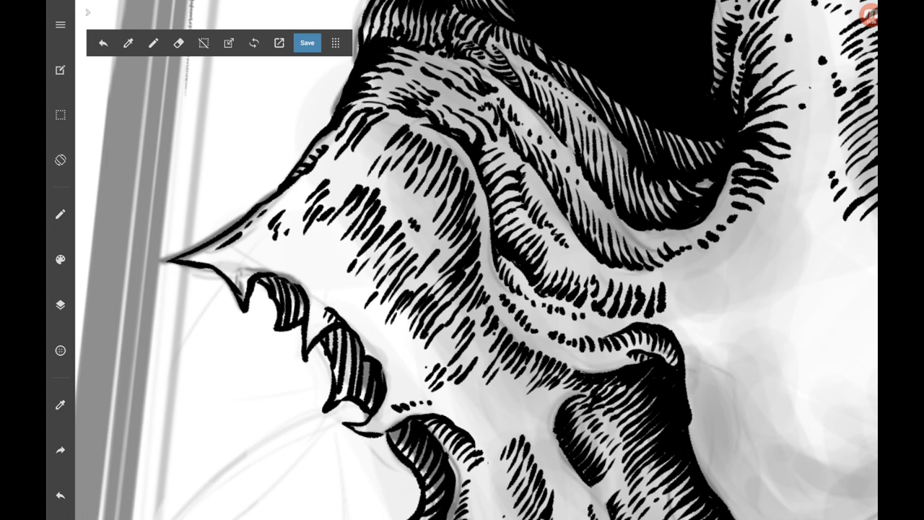
{"action": "left_click_drag", "start_coordinate": [505, 289], "coordinate": [509, 268]}
{"action": "mouse_move", "coordinate": [336, 261]}
{"action": "left_mouse_down"}
{"action": "mouse_move", "coordinate": [328, 277]}
{"action": "mouse_move", "coordinate": [319, 254]}
{"action": "left_mouse_up"}
{"action": "left_click_drag", "start_coordinate": [338, 277], "coordinate": [331, 283]}
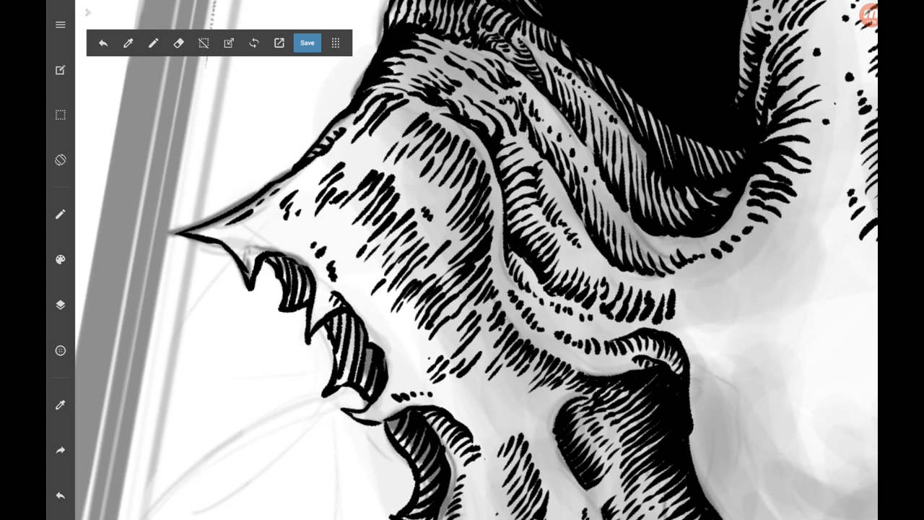
{"action": "left_click_drag", "start_coordinate": [325, 248], "coordinate": [315, 259]}
{"action": "mouse_move", "coordinate": [317, 241]}
{"action": "left_mouse_down"}
{"action": "mouse_move", "coordinate": [310, 248]}
{"action": "mouse_move", "coordinate": [340, 257]}
{"action": "left_mouse_up"}
Recentre and slightly rotate the skull to bring the eye socket into view.
{"action": "mouse_move", "coordinate": [462, 289]}
{"action": "left_mouse_down"}
{"action": "mouse_move", "coordinate": [540, 288]}
{"action": "mouse_move", "coordinate": [540, 231]}
{"action": "left_mouse_up"}
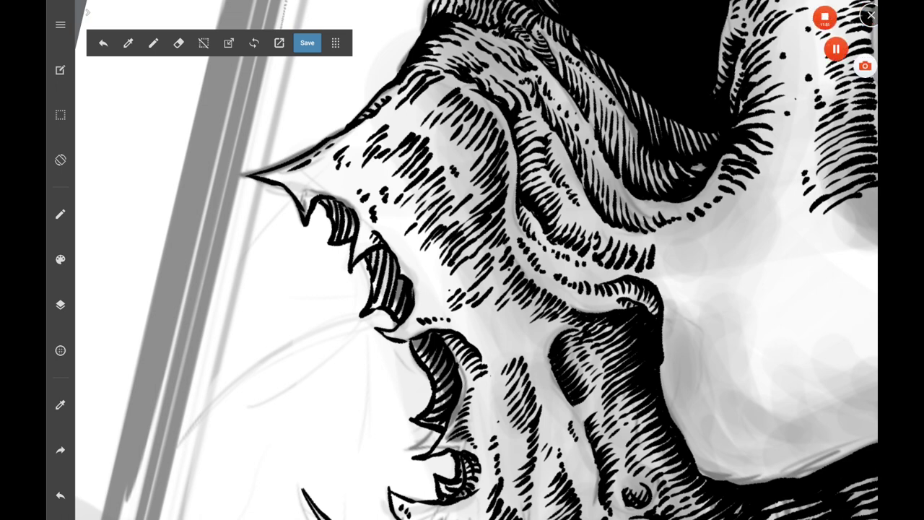
{"action": "left_click_drag", "start_coordinate": [476, 260], "coordinate": [462, 268]}
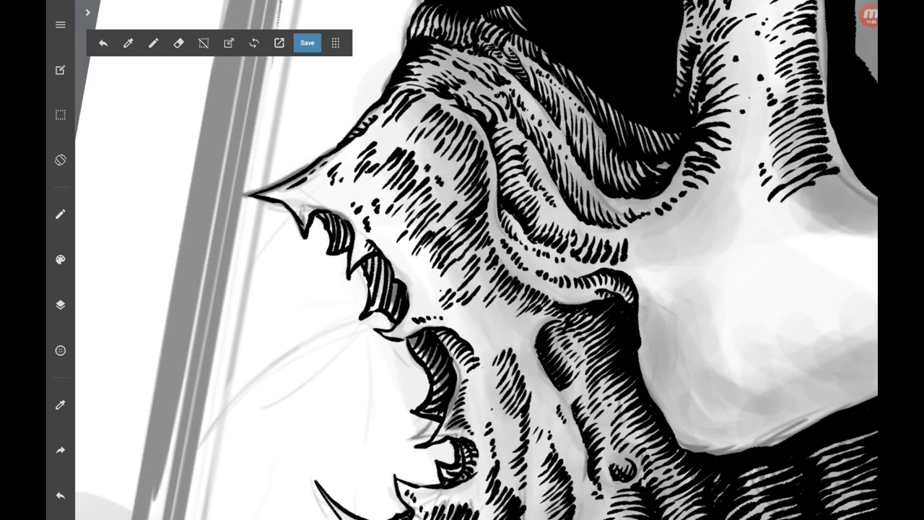
{"action": "scroll", "coordinate": [476, 260], "scroll_direction": "up", "scroll_amount": 3}
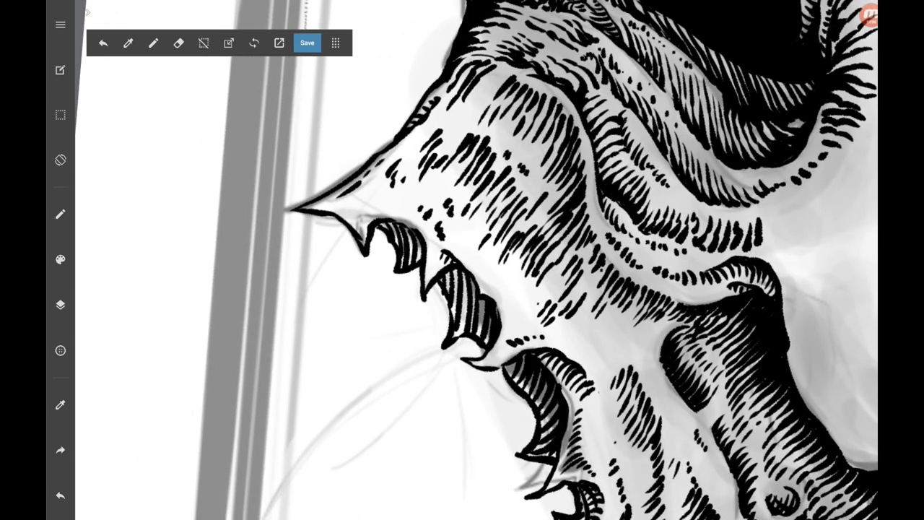
{"action": "left_click_drag", "start_coordinate": [476, 260], "coordinate": [449, 200]}
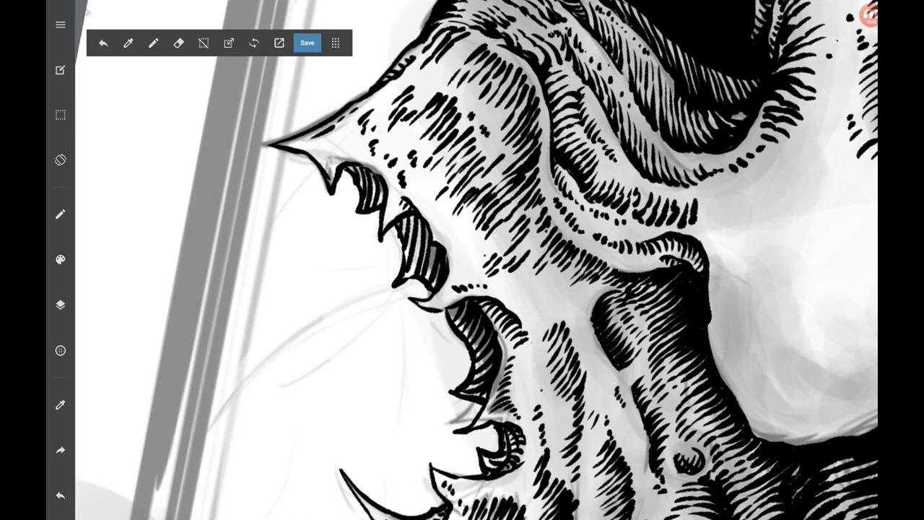
{"action": "scroll", "coordinate": [642, 361], "scroll_direction": "up", "scroll_amount": 5}
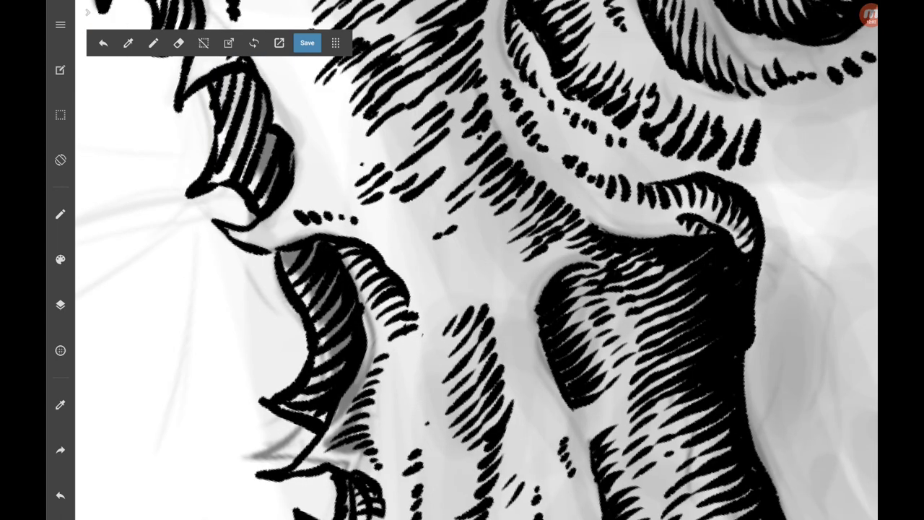
Ink four short black hatch strokes on the ridges just below the eye socket.
{"action": "left_click_drag", "start_coordinate": [484, 238], "coordinate": [512, 263]}
{"action": "left_click_drag", "start_coordinate": [500, 204], "coordinate": [528, 228]}
{"action": "left_click_drag", "start_coordinate": [474, 219], "coordinate": [491, 233]}
{"action": "mouse_move", "coordinate": [471, 195]}
{"action": "left_mouse_down"}
{"action": "mouse_move", "coordinate": [504, 221]}
{"action": "mouse_move", "coordinate": [498, 211]}
{"action": "mouse_move", "coordinate": [535, 204]}
{"action": "left_mouse_up"}
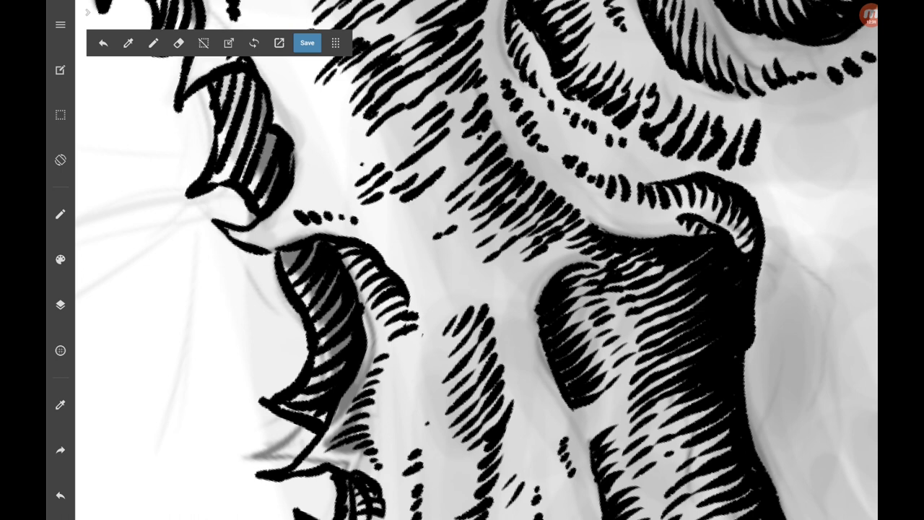
Add four diagonal black hatch strokes down the cheek ridge, then zoom out to review.
{"action": "scroll", "coordinate": [476, 260], "scroll_direction": "down", "scroll_amount": 3}
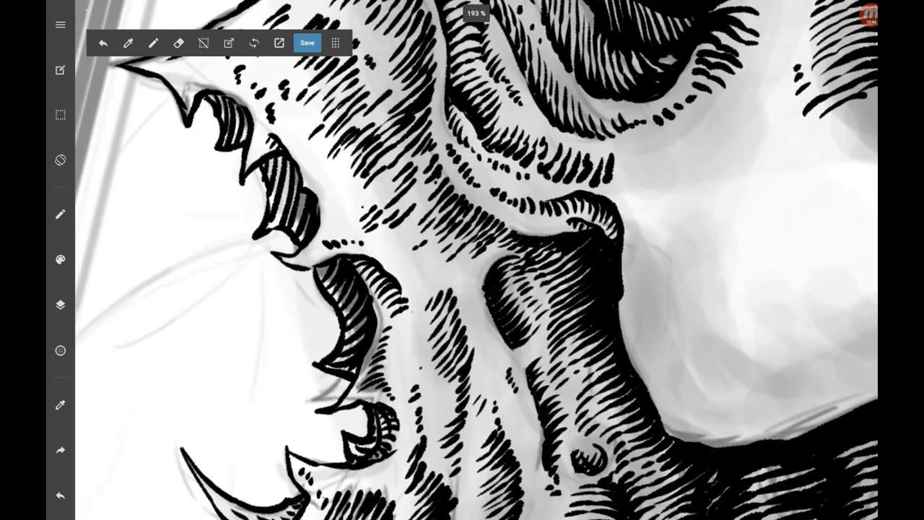
{"action": "scroll", "coordinate": [469, 257], "scroll_direction": "up", "scroll_amount": 2}
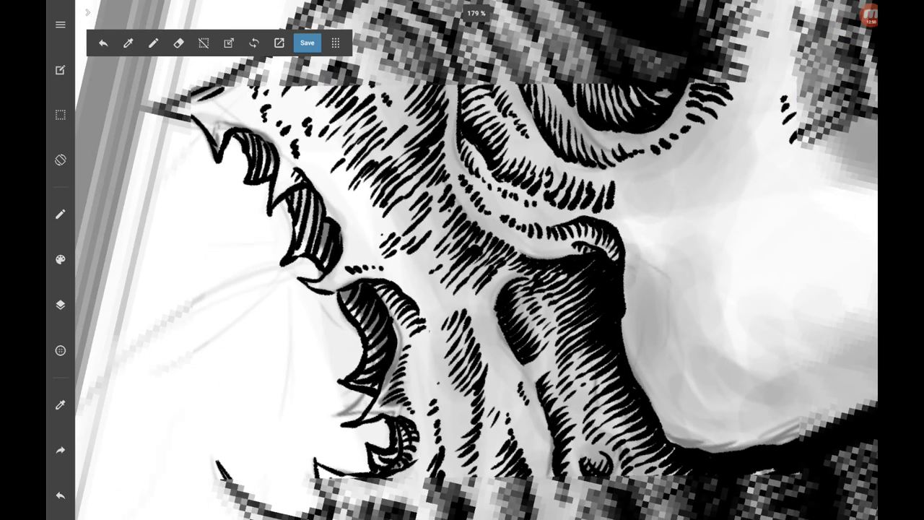
{"action": "scroll", "coordinate": [477, 260], "scroll_direction": "down", "scroll_amount": 2}
{"action": "scroll", "coordinate": [477, 260], "scroll_direction": "up", "scroll_amount": 2}
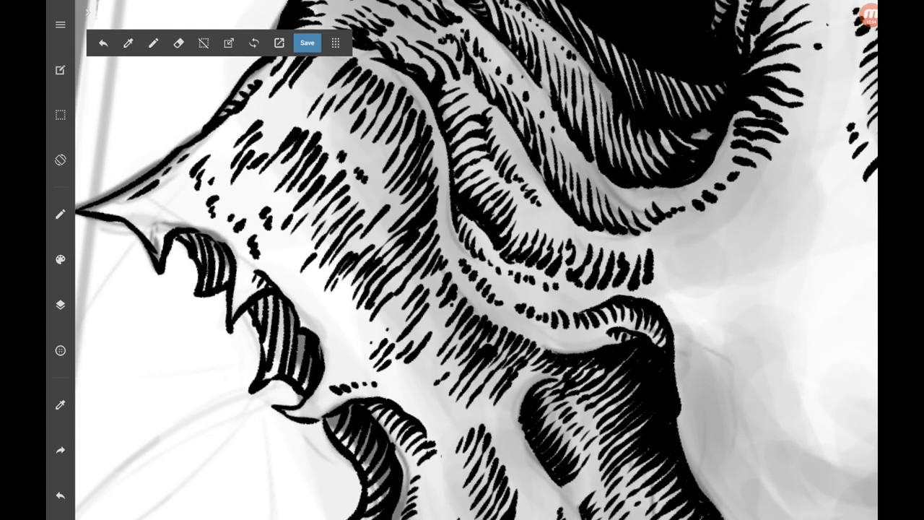
{"action": "scroll", "coordinate": [477, 260], "scroll_direction": "down", "scroll_amount": 1}
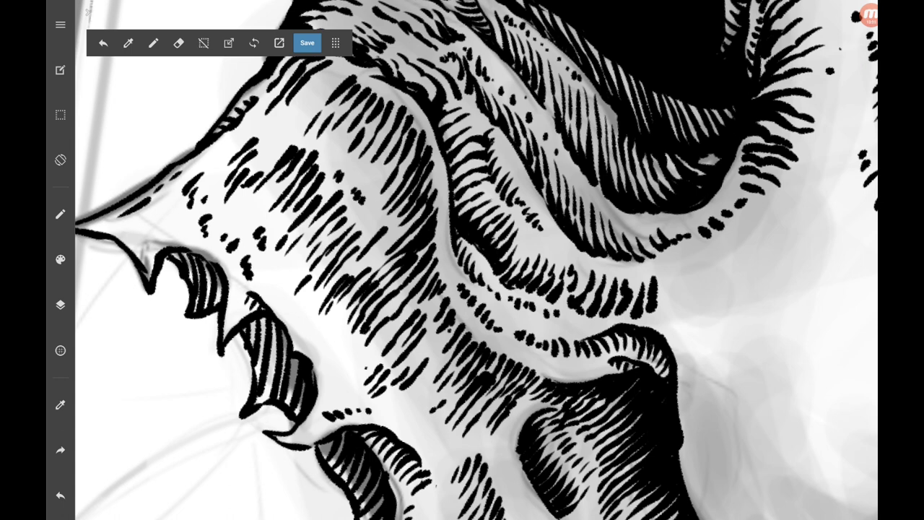
{"action": "scroll", "coordinate": [476, 260], "scroll_direction": "up", "scroll_amount": 3}
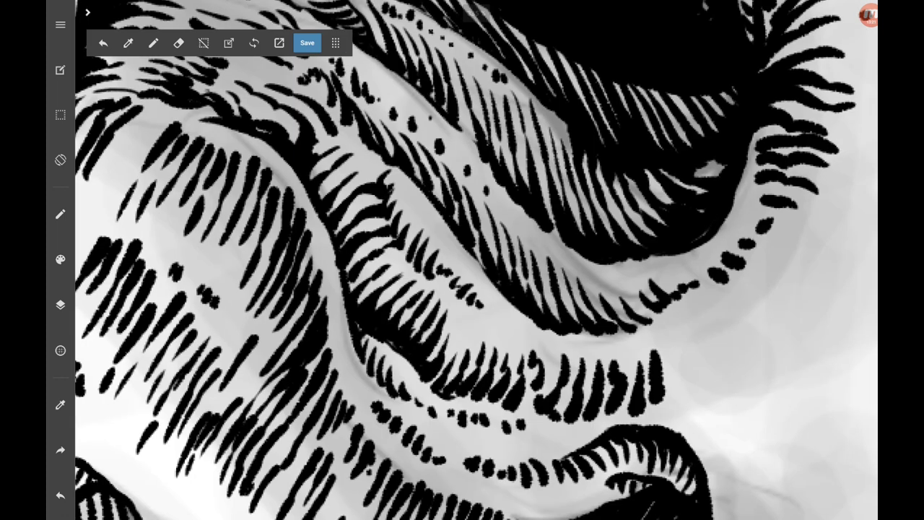
{"action": "mouse_move", "coordinate": [384, 247]}
{"action": "left_mouse_down"}
{"action": "mouse_move", "coordinate": [356, 261]}
{"action": "mouse_move", "coordinate": [349, 293]}
{"action": "left_mouse_up"}
{"action": "left_click_drag", "start_coordinate": [362, 221], "coordinate": [342, 250]}
{"action": "left_click_drag", "start_coordinate": [358, 198], "coordinate": [335, 235]}
{"action": "left_click_drag", "start_coordinate": [349, 182], "coordinate": [326, 217]}
{"action": "scroll", "coordinate": [477, 260], "scroll_direction": "down", "scroll_amount": 3}
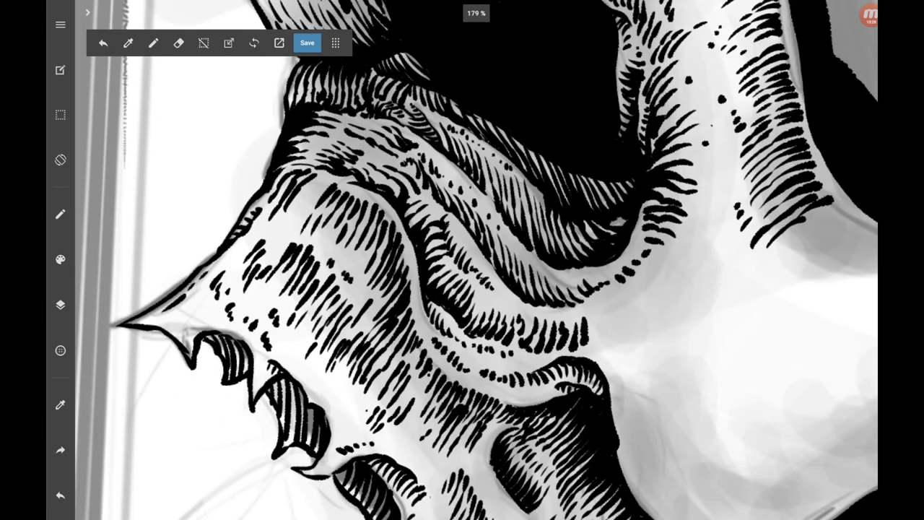
Zoom onto the cheekbone and hatch its lower edge with three short strokes.
{"action": "scroll", "coordinate": [505, 260], "scroll_direction": "down", "scroll_amount": 2}
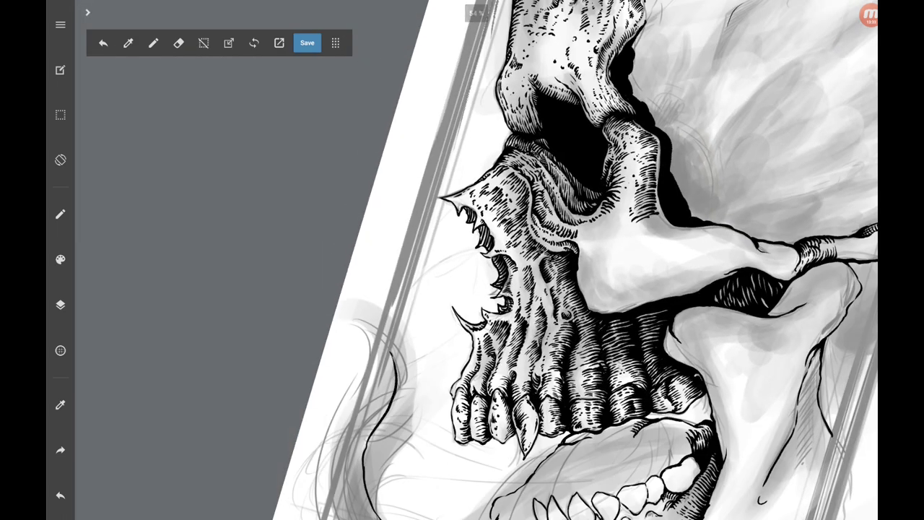
{"action": "scroll", "coordinate": [577, 260], "scroll_direction": "down", "scroll_amount": 1}
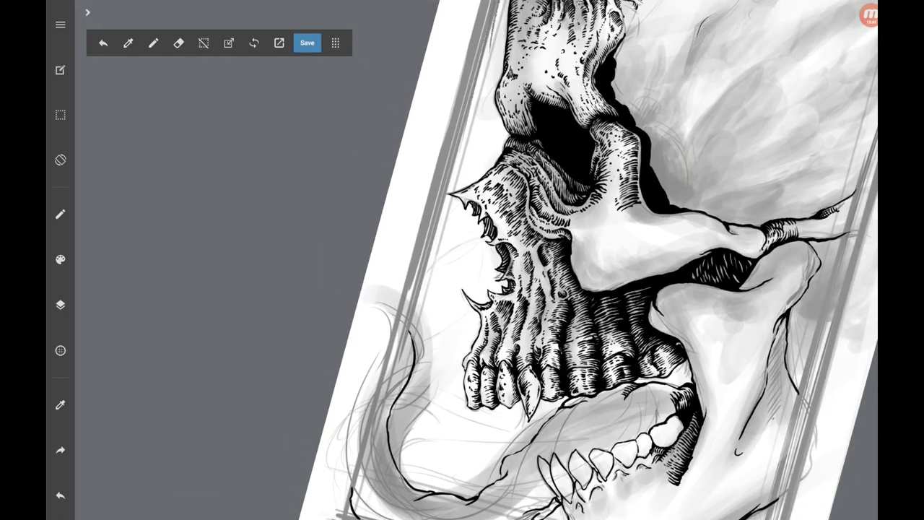
{"action": "scroll", "coordinate": [563, 260], "scroll_direction": "up", "scroll_amount": 3}
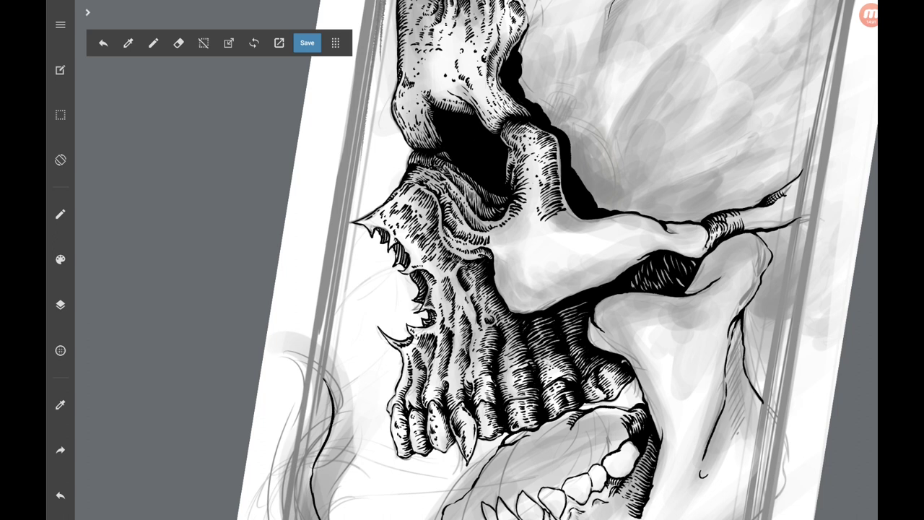
{"action": "scroll", "coordinate": [701, 306], "scroll_direction": "up", "scroll_amount": 5}
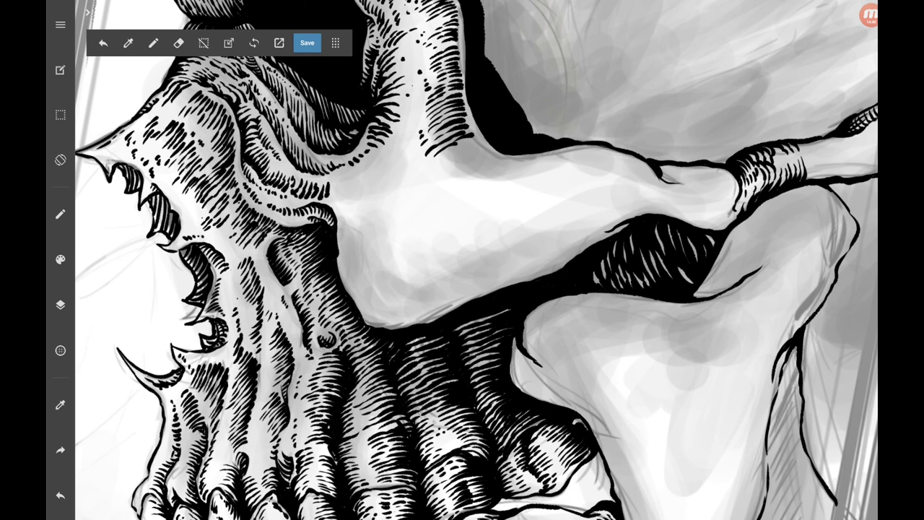
{"action": "mouse_move", "coordinate": [349, 259]}
{"action": "left_mouse_down"}
{"action": "mouse_move", "coordinate": [355, 272]}
{"action": "mouse_move", "coordinate": [364, 267]}
{"action": "left_mouse_up"}
{"action": "left_click_drag", "start_coordinate": [351, 266], "coordinate": [366, 286]}
{"action": "left_click_drag", "start_coordinate": [358, 273], "coordinate": [368, 296]}
Stack more hatch strokes up the cheekbone edge toward the ridge top.
{"action": "left_click_drag", "start_coordinate": [348, 253], "coordinate": [361, 263]}
{"action": "left_click_drag", "start_coordinate": [354, 237], "coordinate": [367, 258]}
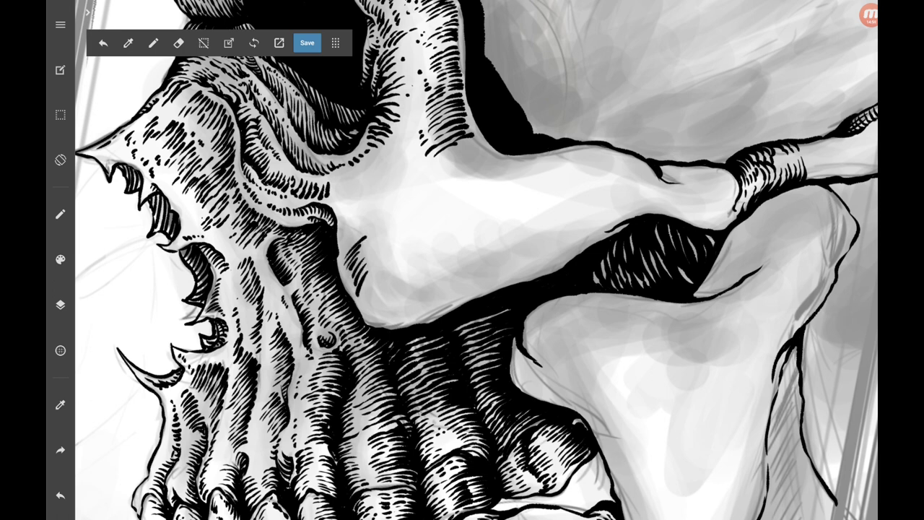
{"action": "mouse_move", "coordinate": [349, 228]}
{"action": "left_mouse_down"}
{"action": "mouse_move", "coordinate": [363, 243]}
{"action": "mouse_move", "coordinate": [354, 237]}
{"action": "left_mouse_up"}
{"action": "mouse_move", "coordinate": [343, 215]}
{"action": "left_mouse_down"}
{"action": "mouse_move", "coordinate": [352, 227]}
{"action": "mouse_move", "coordinate": [350, 219]}
{"action": "left_mouse_up"}
{"action": "left_click_drag", "start_coordinate": [331, 181], "coordinate": [334, 197]}
{"action": "left_click_drag", "start_coordinate": [336, 187], "coordinate": [345, 197]}
Stipple a row of dashes up the skull ridge, plus two just below it.
{"action": "left_click", "coordinate": [358, 175]}
{"action": "left_click", "coordinate": [366, 172]}
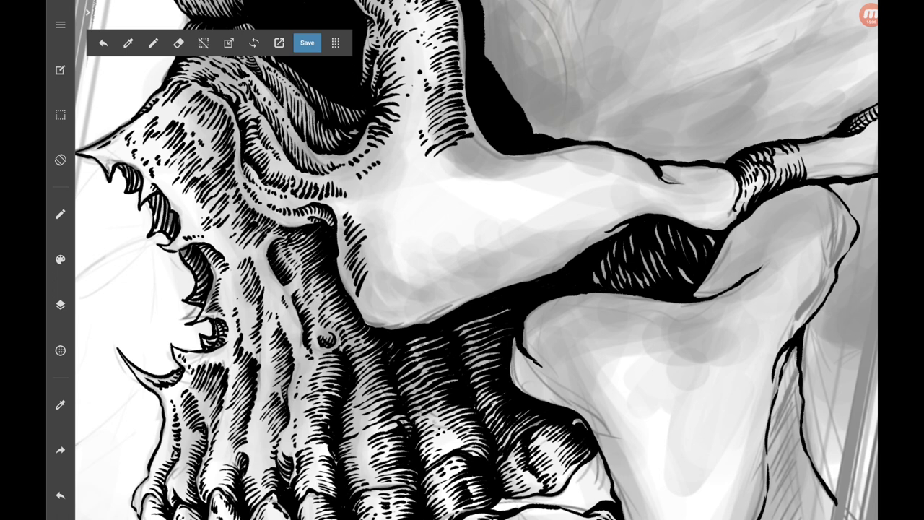
{"action": "left_click", "coordinate": [351, 179]}
{"action": "left_click", "coordinate": [391, 162]}
{"action": "left_click", "coordinate": [401, 151]}
{"action": "left_click", "coordinate": [404, 146]}
{"action": "left_click", "coordinate": [407, 140]}
{"action": "scroll", "coordinate": [502, 123], "scroll_direction": "up", "scroll_amount": 5}
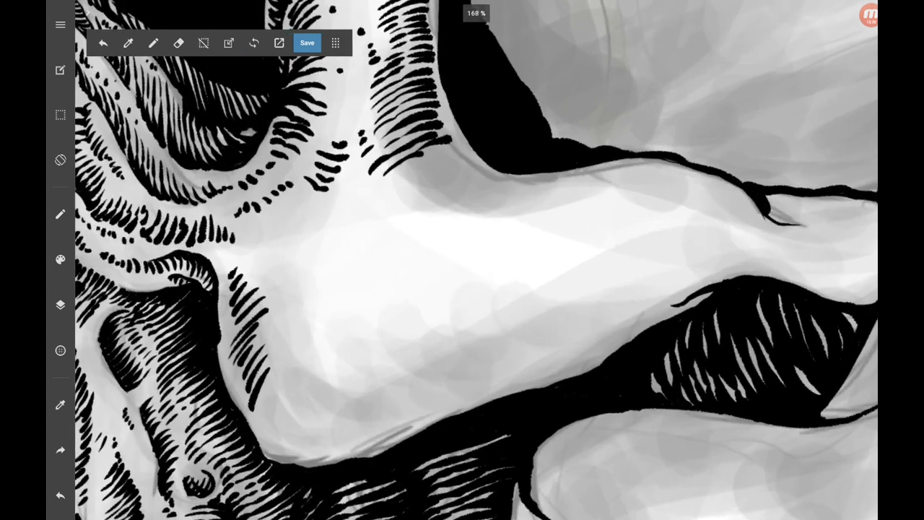
{"action": "left_click", "coordinate": [356, 182]}
{"action": "left_click", "coordinate": [359, 190]}
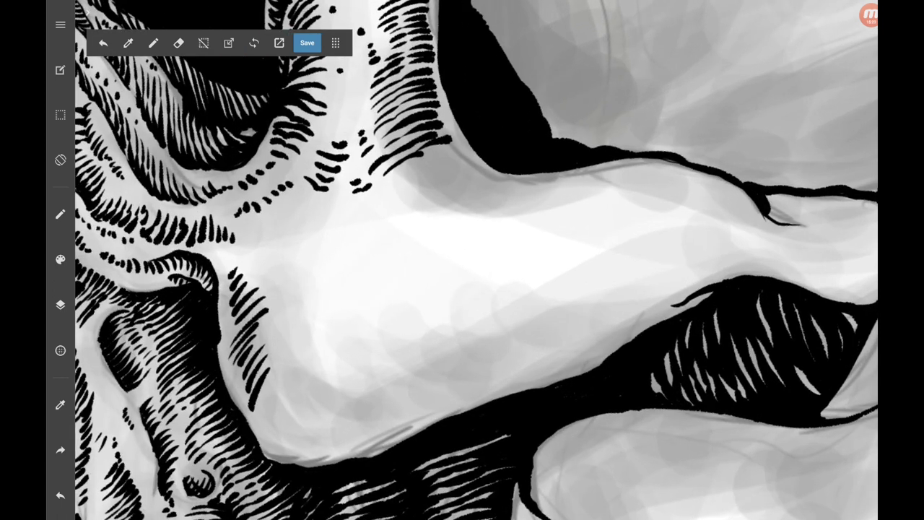
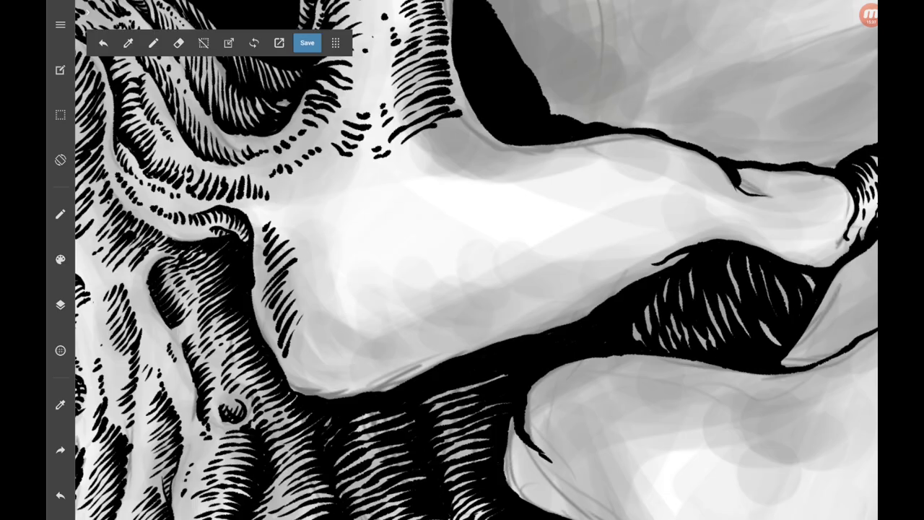
Ink four short hatch strokes beside the lower part of the bony ridge edge.
{"action": "scroll", "coordinate": [477, 260], "scroll_direction": "down", "scroll_amount": 2}
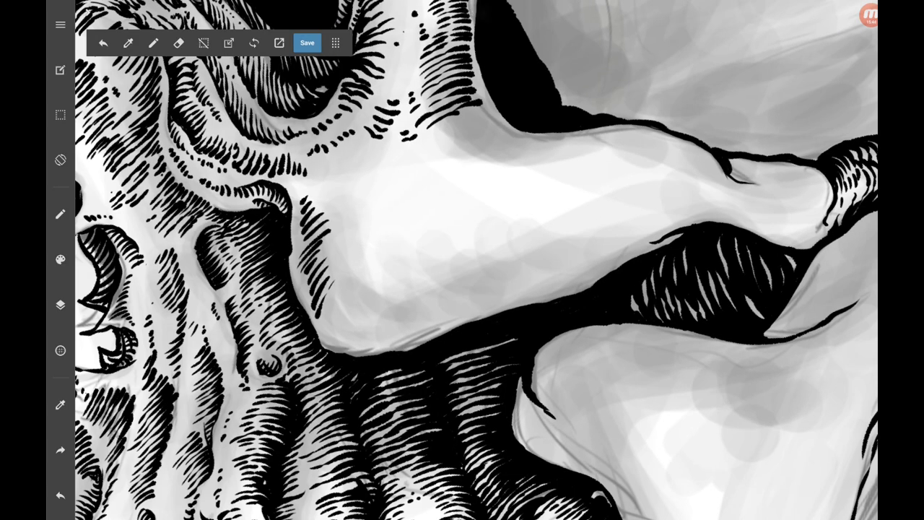
{"action": "left_click_drag", "start_coordinate": [334, 287], "coordinate": [342, 299]}
{"action": "mouse_move", "coordinate": [323, 304]}
{"action": "left_mouse_down"}
{"action": "mouse_move", "coordinate": [328, 329]}
{"action": "mouse_move", "coordinate": [337, 321]}
{"action": "mouse_move", "coordinate": [339, 342]}
{"action": "mouse_move", "coordinate": [348, 339]}
{"action": "left_mouse_up"}
{"action": "left_click_drag", "start_coordinate": [345, 331], "coordinate": [360, 347]}
{"action": "left_click_drag", "start_coordinate": [357, 303], "coordinate": [372, 345]}
Add small hatch strokes at the ridge edge and along the upper ridge.
{"action": "scroll", "coordinate": [476, 260], "scroll_direction": "up", "scroll_amount": 1}
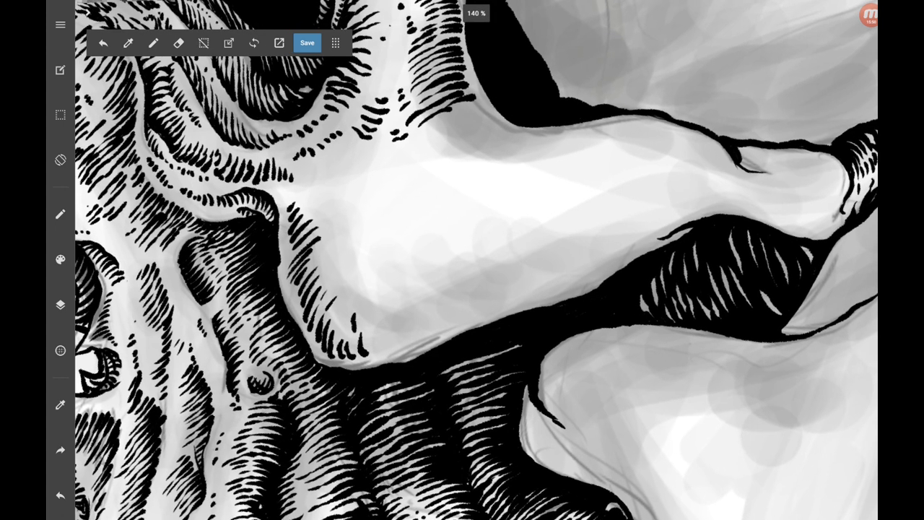
{"action": "mouse_move", "coordinate": [291, 189]}
{"action": "left_mouse_down"}
{"action": "mouse_move", "coordinate": [300, 198]}
{"action": "mouse_move", "coordinate": [291, 195]}
{"action": "left_mouse_up"}
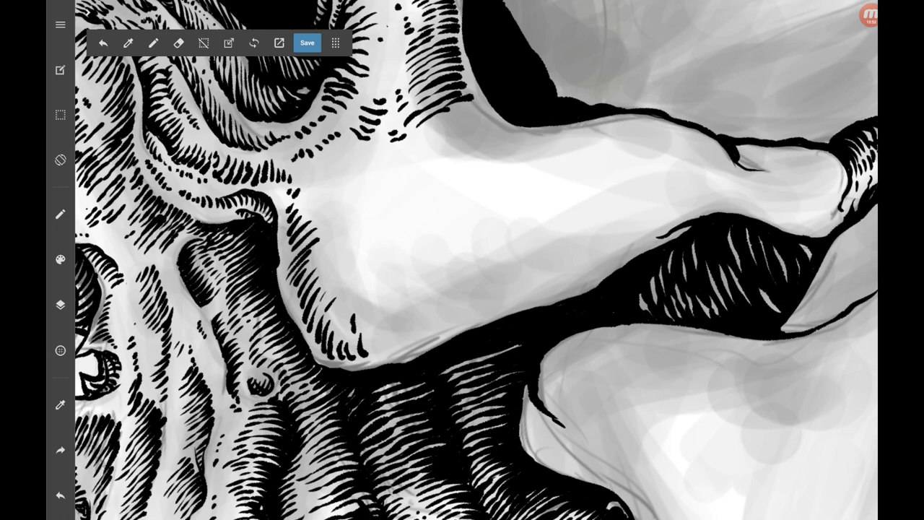
{"action": "mouse_move", "coordinate": [351, 143]}
{"action": "left_mouse_down"}
{"action": "mouse_move", "coordinate": [364, 156]}
{"action": "mouse_move", "coordinate": [348, 158]}
{"action": "left_mouse_up"}
{"action": "left_click_drag", "start_coordinate": [343, 153], "coordinate": [355, 161]}
{"action": "left_click_drag", "start_coordinate": [339, 123], "coordinate": [346, 129]}
{"action": "left_click_drag", "start_coordinate": [355, 109], "coordinate": [343, 122]}
Hatch a row of short strokes along the ridge just below the eye socket.
{"action": "scroll", "coordinate": [477, 260], "scroll_direction": "up", "scroll_amount": 2}
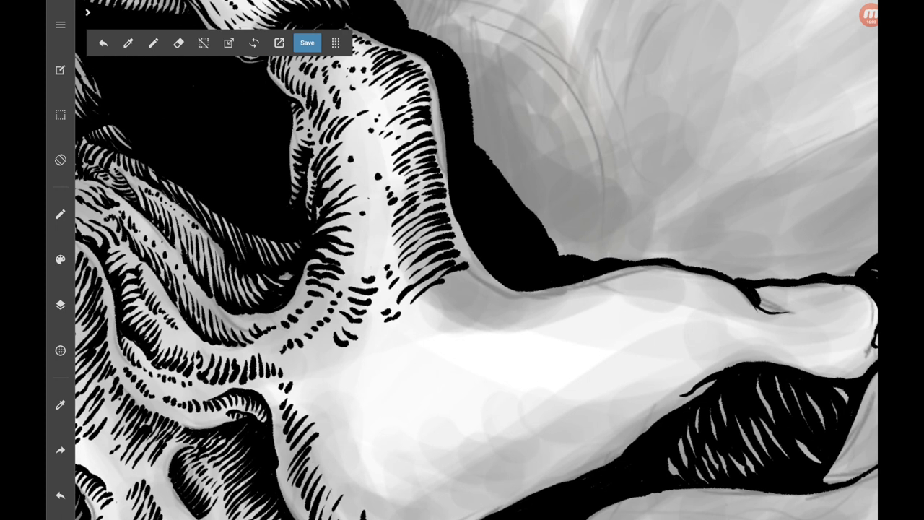
{"action": "left_click_drag", "start_coordinate": [360, 270], "coordinate": [380, 250]}
{"action": "left_click_drag", "start_coordinate": [361, 250], "coordinate": [382, 233]}
{"action": "left_click_drag", "start_coordinate": [362, 241], "coordinate": [380, 214]}
{"action": "left_click_drag", "start_coordinate": [373, 218], "coordinate": [381, 209]}
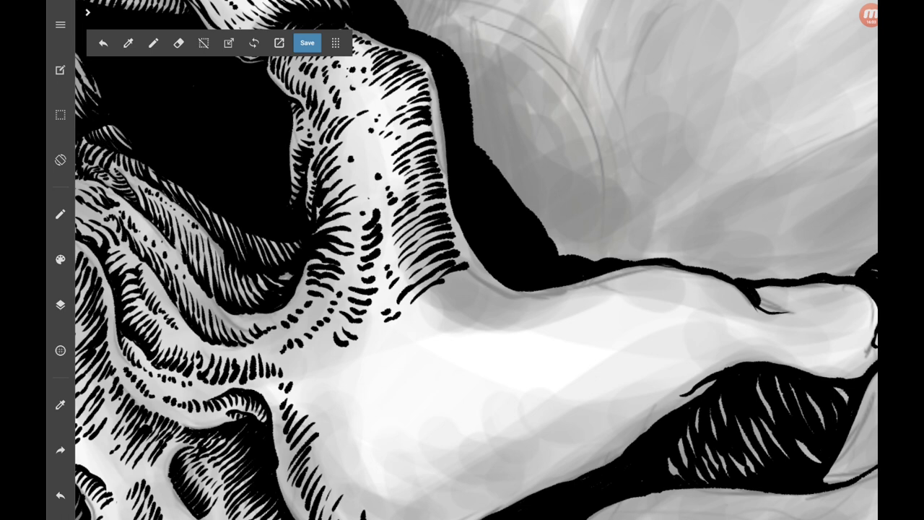
{"action": "left_click_drag", "start_coordinate": [399, 267], "coordinate": [417, 250]}
{"action": "left_click_drag", "start_coordinate": [416, 251], "coordinate": [452, 238]}
Extend the ridge hatching with more short strokes along its edge.
{"action": "scroll", "coordinate": [476, 260], "scroll_direction": "up", "scroll_amount": 2}
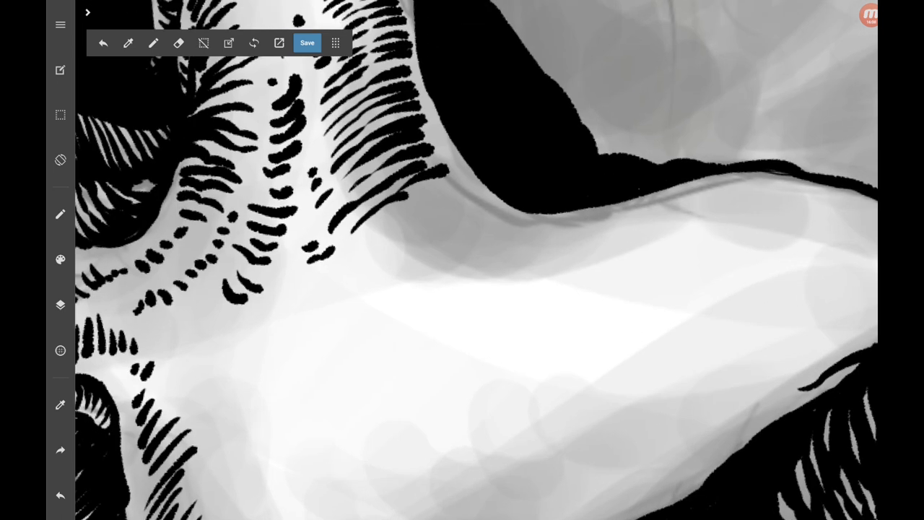
{"action": "left_click_drag", "start_coordinate": [343, 196], "coordinate": [360, 181]}
{"action": "left_click_drag", "start_coordinate": [357, 184], "coordinate": [420, 157]}
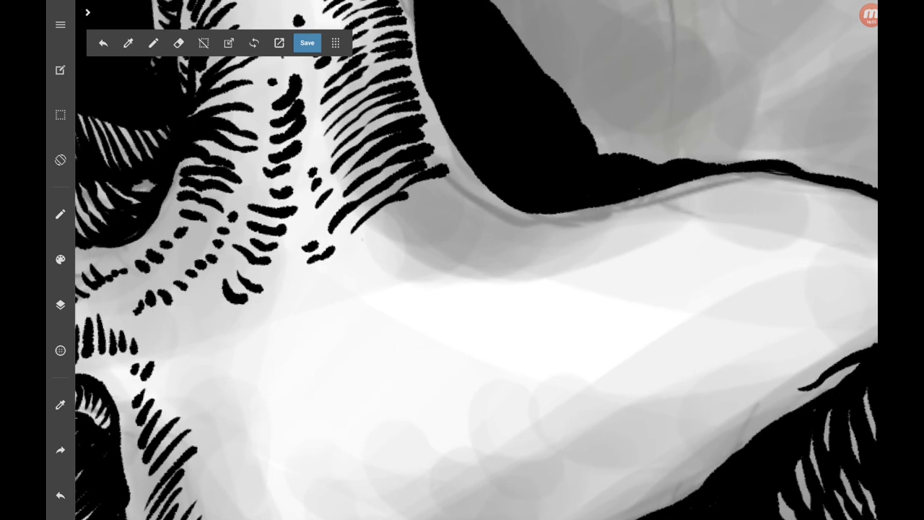
{"action": "left_click_drag", "start_coordinate": [361, 247], "coordinate": [369, 238]}
{"action": "left_click_drag", "start_coordinate": [366, 241], "coordinate": [387, 223]}
{"action": "left_click_drag", "start_coordinate": [400, 212], "coordinate": [455, 182]}
Hatch the lower edge of the pale bone with four strokes.
{"action": "scroll", "coordinate": [477, 260], "scroll_direction": "down", "scroll_amount": 3}
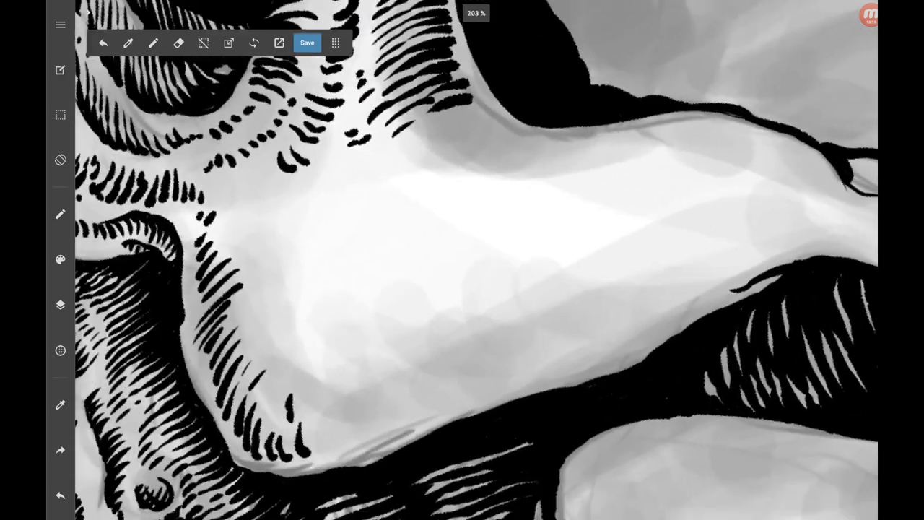
{"action": "scroll", "coordinate": [476, 260], "scroll_direction": "down", "scroll_amount": 1}
{"action": "scroll", "coordinate": [477, 260], "scroll_direction": "up", "scroll_amount": 3}
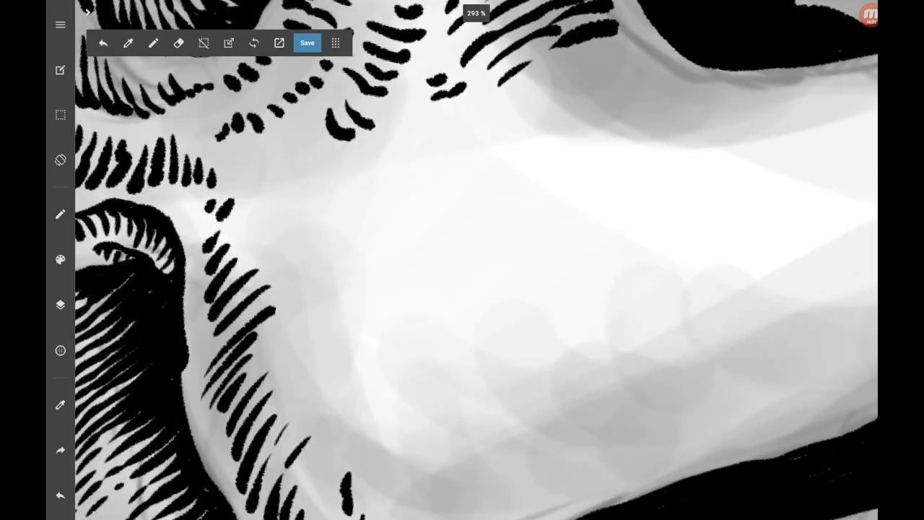
{"action": "scroll", "coordinate": [477, 260], "scroll_direction": "down", "scroll_amount": 2}
{"action": "scroll", "coordinate": [476, 260], "scroll_direction": "down", "scroll_amount": 1}
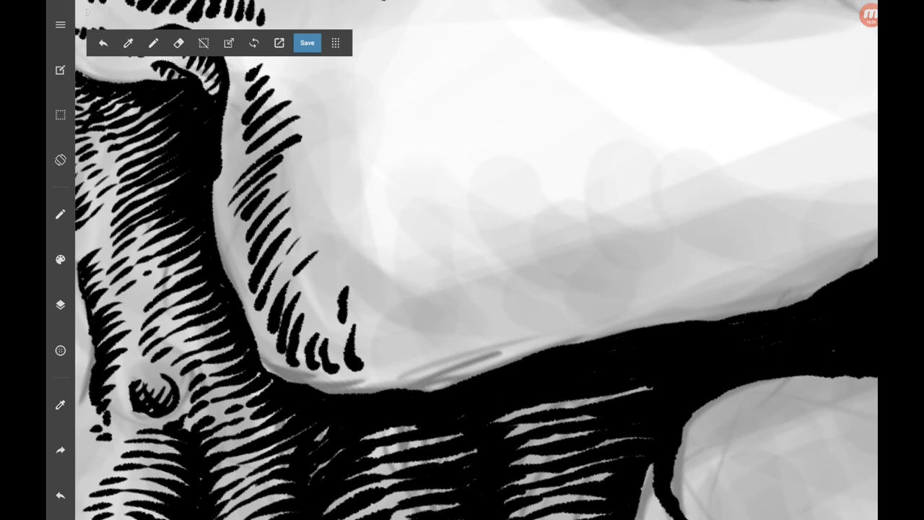
{"action": "scroll", "coordinate": [476, 274], "scroll_direction": "down", "scroll_amount": 2}
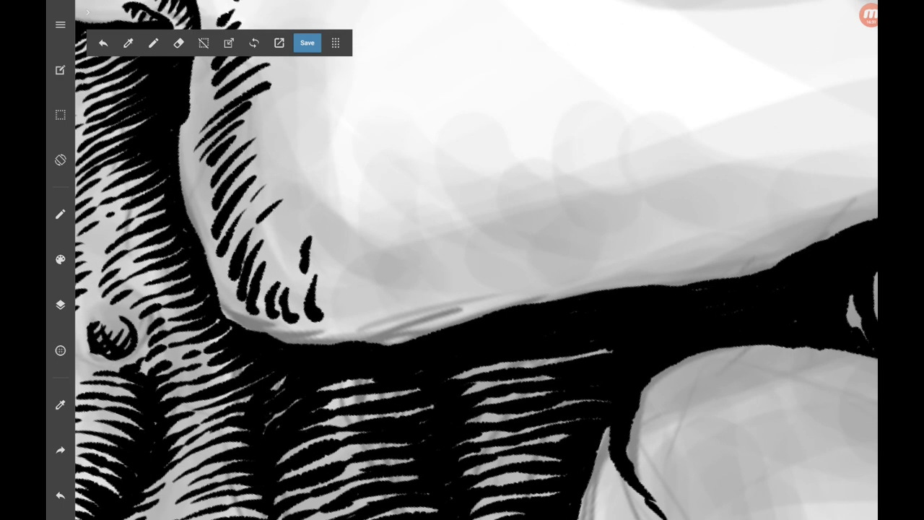
{"action": "mouse_move", "coordinate": [327, 273]}
{"action": "left_mouse_down"}
{"action": "mouse_move", "coordinate": [334, 325]}
{"action": "mouse_move", "coordinate": [350, 331]}
{"action": "left_mouse_up"}
{"action": "mouse_move", "coordinate": [355, 290]}
{"action": "left_mouse_down"}
{"action": "mouse_move", "coordinate": [367, 329]}
{"action": "mouse_move", "coordinate": [384, 336]}
{"action": "left_mouse_up"}
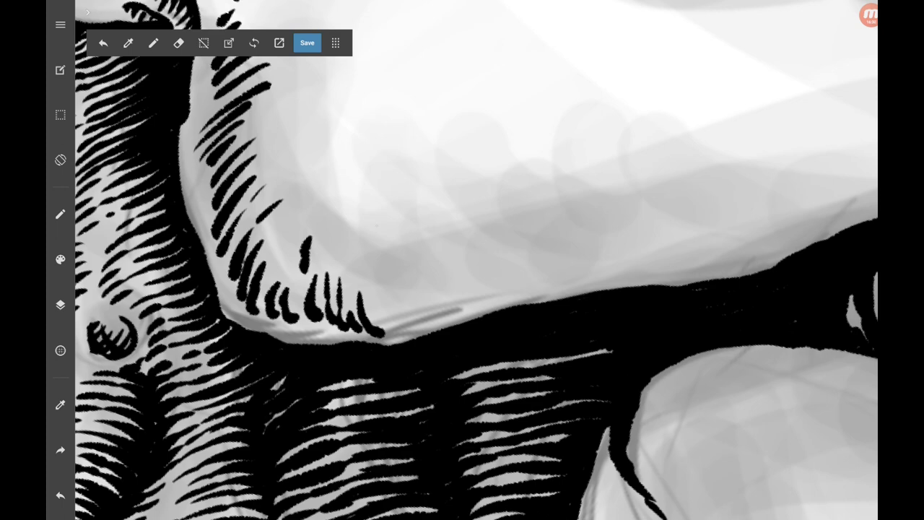
{"action": "left_click_drag", "start_coordinate": [373, 233], "coordinate": [396, 329]}
{"action": "left_click_drag", "start_coordinate": [386, 281], "coordinate": [417, 326]}
{"action": "scroll", "coordinate": [477, 274], "scroll_direction": "down", "scroll_amount": 3}
Hatch a small patch along the slender bone's inner curve.
{"action": "scroll", "coordinate": [476, 275], "scroll_direction": "up", "scroll_amount": 3}
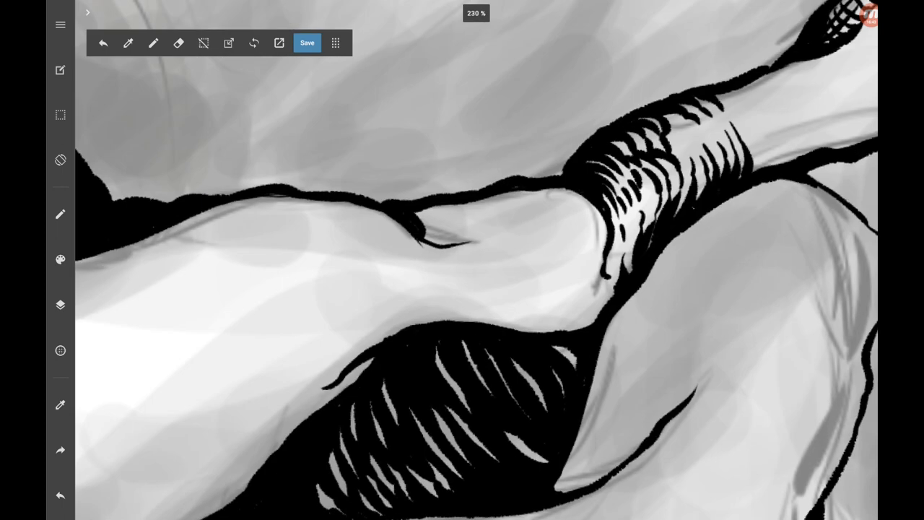
{"action": "mouse_move", "coordinate": [422, 208]}
{"action": "left_mouse_down"}
{"action": "mouse_move", "coordinate": [436, 248]}
{"action": "mouse_move", "coordinate": [462, 249]}
{"action": "left_mouse_up"}
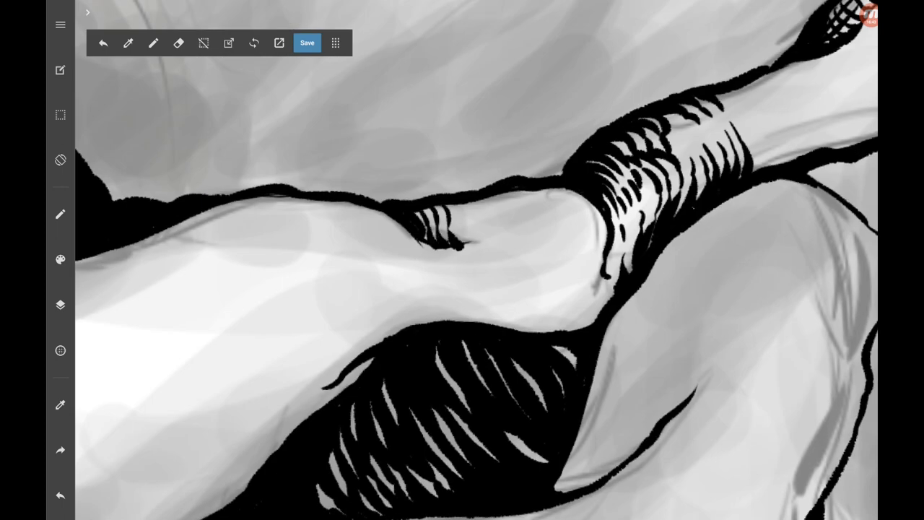
{"action": "mouse_move", "coordinate": [452, 204]}
{"action": "left_mouse_down"}
{"action": "mouse_move", "coordinate": [469, 247]}
{"action": "mouse_move", "coordinate": [476, 241]}
{"action": "left_mouse_up"}
{"action": "mouse_move", "coordinate": [476, 208]}
{"action": "left_mouse_down"}
{"action": "mouse_move", "coordinate": [484, 243]}
{"action": "mouse_move", "coordinate": [494, 242]}
{"action": "left_mouse_up"}
{"action": "left_click_drag", "start_coordinate": [488, 212], "coordinate": [502, 240]}
Place a row of five ink dots along the bone's upper edge.
{"action": "left_click", "coordinate": [507, 219]}
{"action": "left_click", "coordinate": [518, 217]}
{"action": "left_click", "coordinate": [527, 215]}
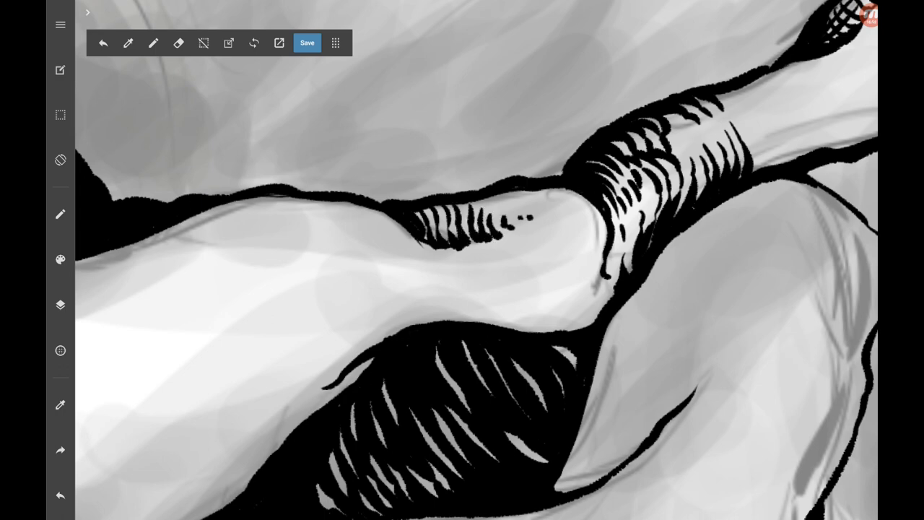
{"action": "left_click", "coordinate": [551, 206]}
{"action": "left_click", "coordinate": [565, 204]}
Hatch the right edge of the banded section with short strokes.
{"action": "scroll", "coordinate": [476, 260], "scroll_direction": "down", "scroll_amount": 2}
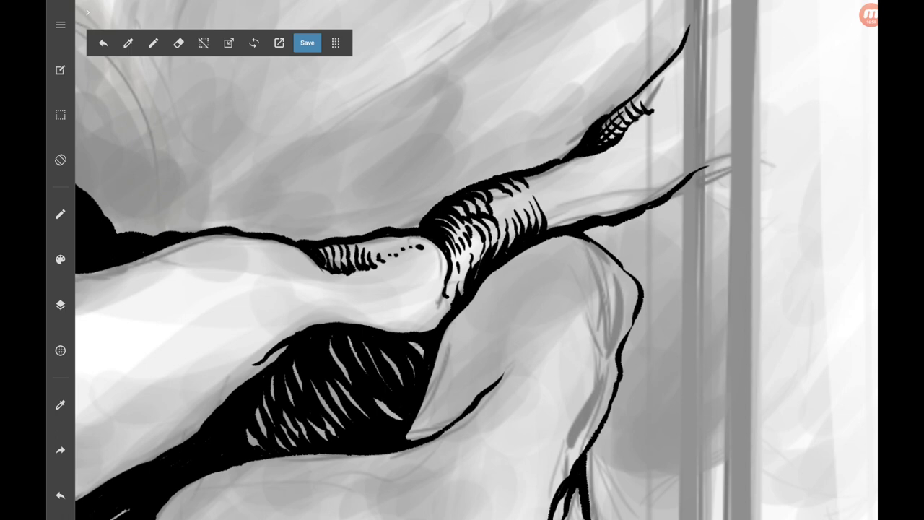
{"action": "scroll", "coordinate": [477, 260], "scroll_direction": "up", "scroll_amount": 2}
{"action": "left_click_drag", "start_coordinate": [423, 257], "coordinate": [437, 296]}
{"action": "left_click_drag", "start_coordinate": [428, 252], "coordinate": [446, 293]}
{"action": "left_click_drag", "start_coordinate": [434, 241], "coordinate": [449, 273]}
{"action": "left_click_drag", "start_coordinate": [443, 268], "coordinate": [454, 291]}
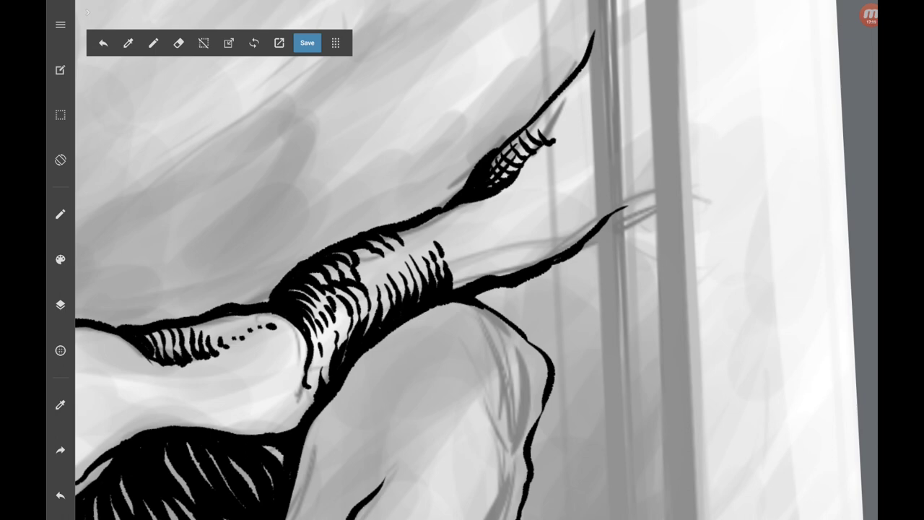
Extend the banded hatching and add short strokes on the bone's upper edge.
{"action": "scroll", "coordinate": [476, 260], "scroll_direction": "up", "scroll_amount": 1}
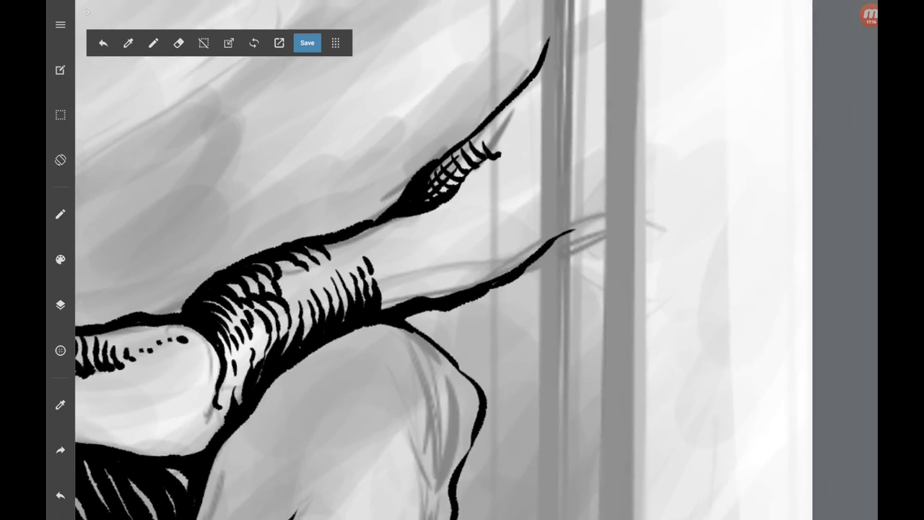
{"action": "left_click_drag", "start_coordinate": [372, 252], "coordinate": [380, 264]}
{"action": "left_click_drag", "start_coordinate": [378, 264], "coordinate": [396, 309]}
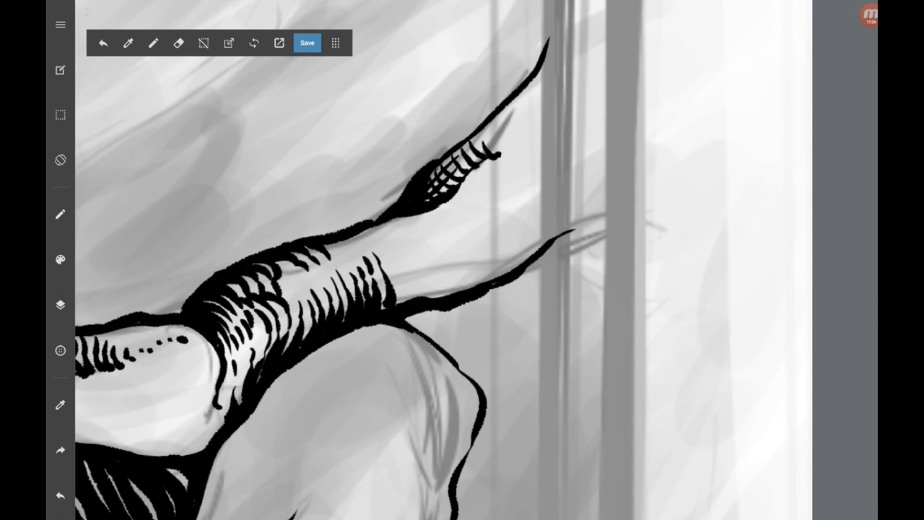
{"action": "left_click_drag", "start_coordinate": [385, 230], "coordinate": [390, 237]}
{"action": "left_click_drag", "start_coordinate": [371, 217], "coordinate": [404, 289]}
Carry the banded hatching further right with a few more strokes.
{"action": "scroll", "coordinate": [476, 260], "scroll_direction": "down", "scroll_amount": 1}
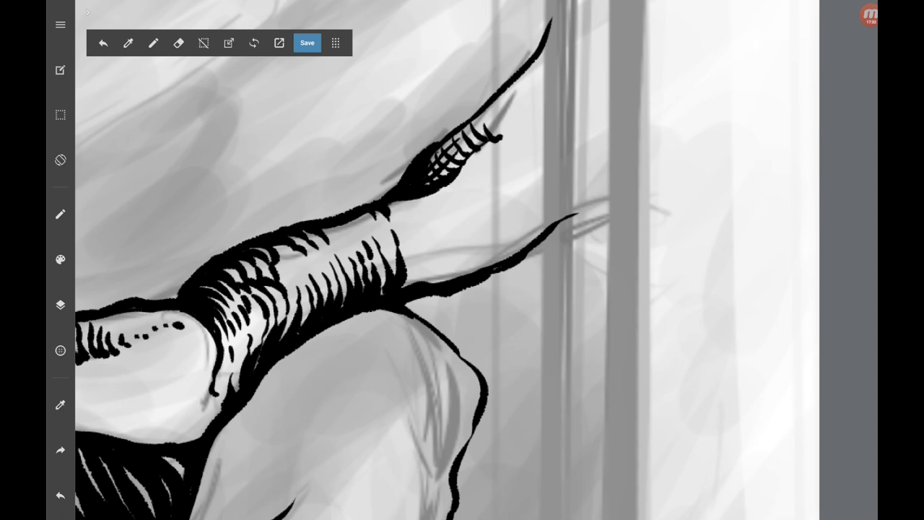
{"action": "left_click_drag", "start_coordinate": [407, 238], "coordinate": [418, 273]}
{"action": "left_click_drag", "start_coordinate": [410, 268], "coordinate": [420, 287]}
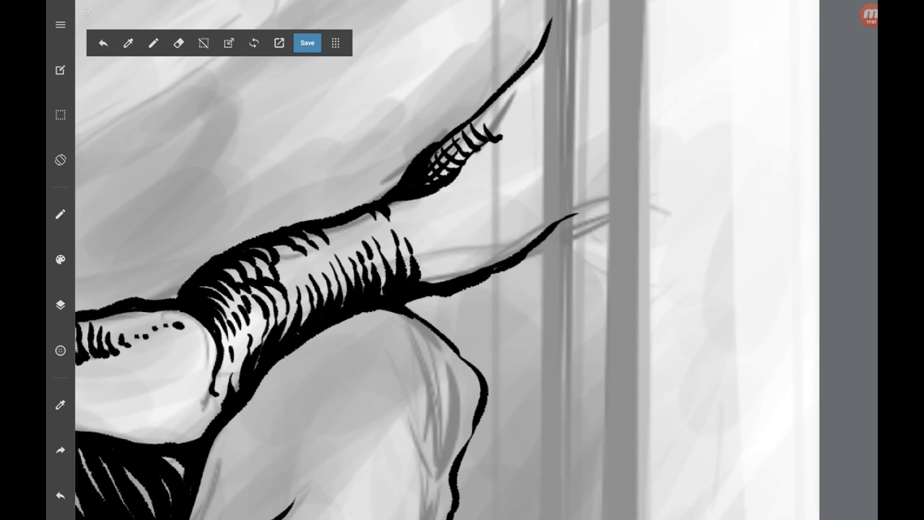
{"action": "left_click_drag", "start_coordinate": [410, 228], "coordinate": [436, 286]}
Hatch the tip of the slender bone.
{"action": "scroll", "coordinate": [345, 260], "scroll_direction": "up", "scroll_amount": 1}
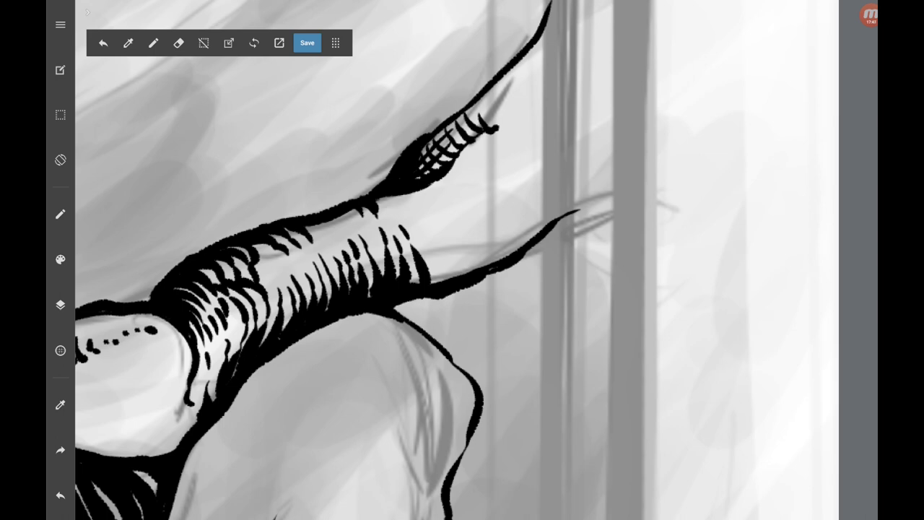
{"action": "scroll", "coordinate": [324, 259], "scroll_direction": "up", "scroll_amount": 1}
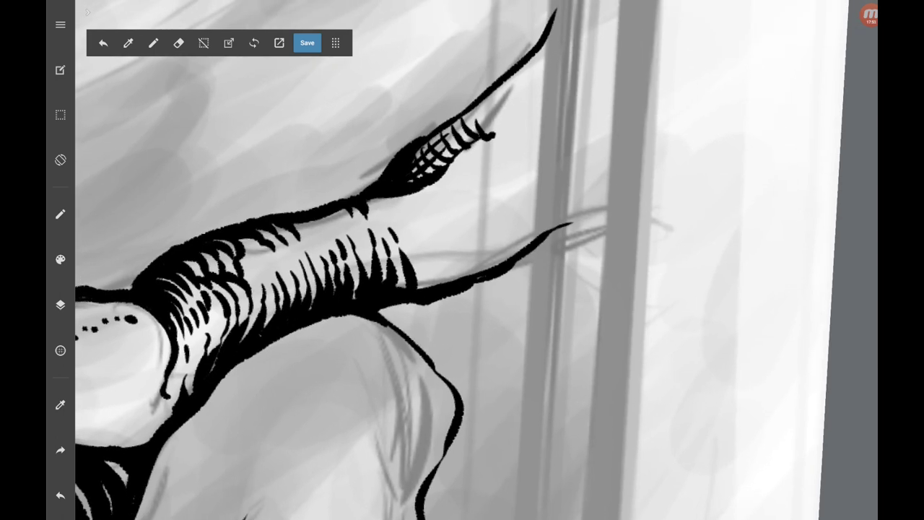
{"action": "mouse_move", "coordinate": [511, 165]}
{"action": "left_mouse_down"}
{"action": "mouse_move", "coordinate": [543, 230]}
{"action": "mouse_move", "coordinate": [499, 166]}
{"action": "mouse_move", "coordinate": [535, 248]}
{"action": "left_mouse_up"}
{"action": "mouse_move", "coordinate": [489, 179]}
{"action": "left_mouse_down"}
{"action": "mouse_move", "coordinate": [507, 201]}
{"action": "mouse_move", "coordinate": [521, 260]}
{"action": "left_mouse_up"}
{"action": "left_click_drag", "start_coordinate": [520, 138], "coordinate": [525, 163]}
{"action": "left_click_drag", "start_coordinate": [530, 170], "coordinate": [555, 217]}
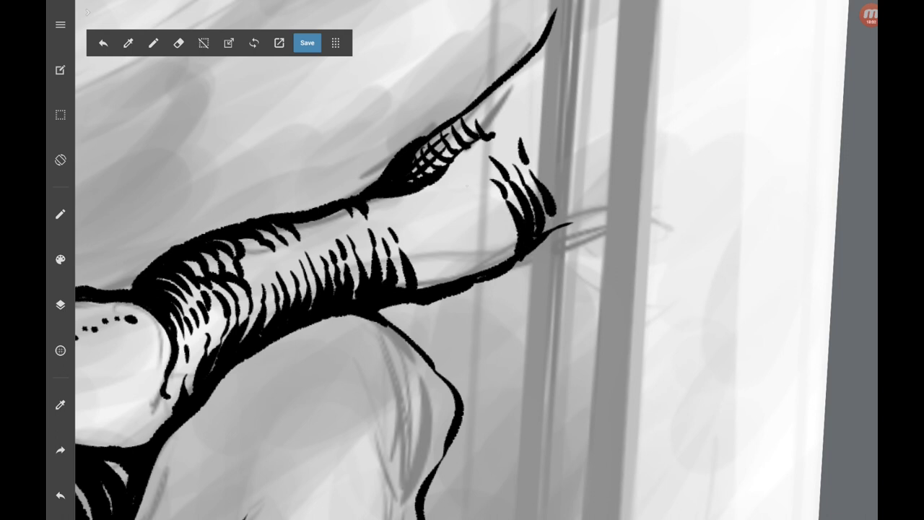
Fill the middle of the slender bone with hatching through to its right end.
{"action": "mouse_move", "coordinate": [403, 218]}
{"action": "left_mouse_down"}
{"action": "mouse_move", "coordinate": [419, 286]}
{"action": "mouse_move", "coordinate": [423, 239]}
{"action": "mouse_move", "coordinate": [436, 286]}
{"action": "mouse_move", "coordinate": [442, 280]}
{"action": "left_mouse_up"}
{"action": "left_click_drag", "start_coordinate": [427, 206], "coordinate": [435, 223]}
{"action": "mouse_move", "coordinate": [439, 200]}
{"action": "left_mouse_down"}
{"action": "mouse_move", "coordinate": [462, 280]}
{"action": "mouse_move", "coordinate": [438, 275]}
{"action": "left_mouse_up"}
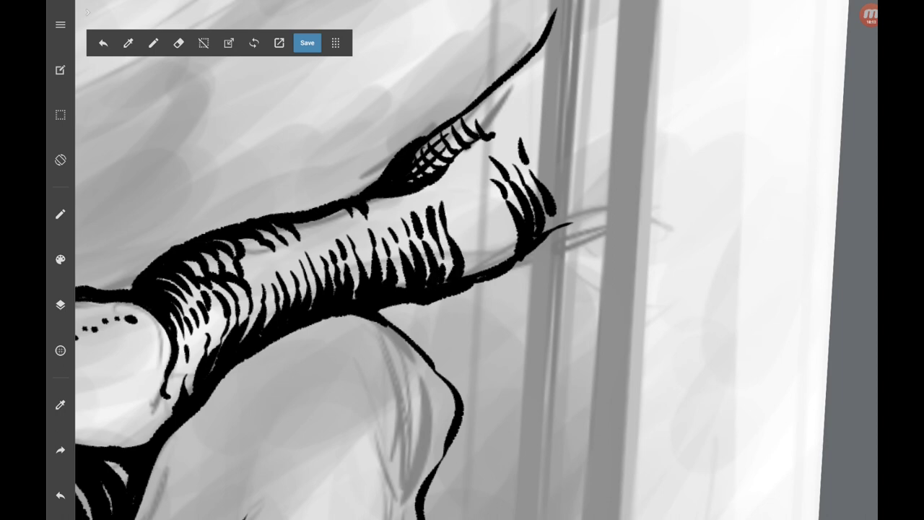
{"action": "left_click_drag", "start_coordinate": [452, 198], "coordinate": [475, 276]}
{"action": "left_click_drag", "start_coordinate": [476, 241], "coordinate": [484, 270]}
{"action": "left_click_drag", "start_coordinate": [464, 210], "coordinate": [477, 242]}
{"action": "mouse_move", "coordinate": [468, 191]}
{"action": "left_mouse_down"}
{"action": "mouse_move", "coordinate": [477, 220]}
{"action": "mouse_move", "coordinate": [501, 220]}
{"action": "mouse_move", "coordinate": [504, 262]}
{"action": "left_mouse_up"}
{"action": "left_click_drag", "start_coordinate": [506, 227], "coordinate": [492, 268]}
{"action": "left_click_drag", "start_coordinate": [495, 226], "coordinate": [481, 273]}
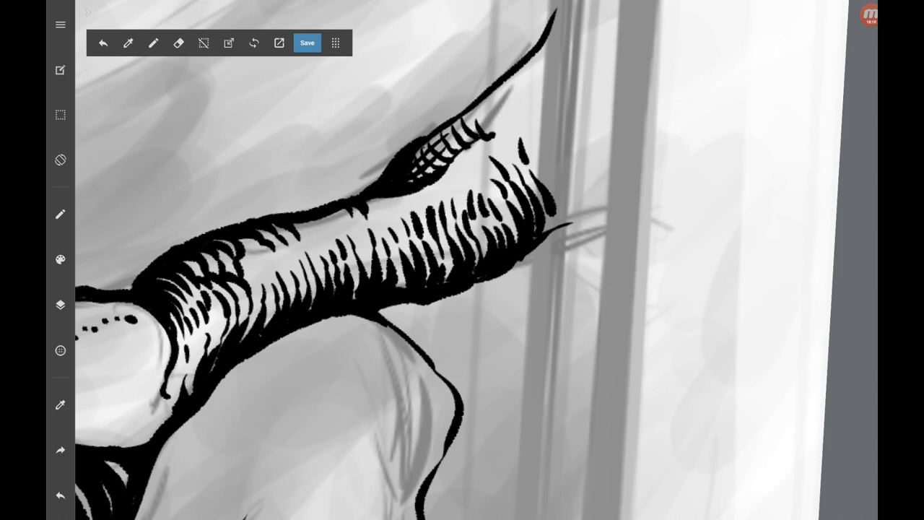
Place small ink marks at the joint beside the mouth gap.
{"action": "scroll", "coordinate": [462, 260], "scroll_direction": "down", "scroll_amount": 5}
{"action": "scroll", "coordinate": [477, 310], "scroll_direction": "up", "scroll_amount": 5}
{"action": "mouse_move", "coordinate": [340, 471]}
{"action": "left_mouse_down"}
{"action": "mouse_move", "coordinate": [331, 495]}
{"action": "mouse_move", "coordinate": [336, 487]}
{"action": "left_mouse_up"}
{"action": "mouse_move", "coordinate": [374, 452]}
{"action": "left_mouse_down"}
{"action": "mouse_move", "coordinate": [345, 488]}
{"action": "mouse_move", "coordinate": [364, 482]}
{"action": "left_mouse_up"}
Hatch a small fan of strokes over the jaw joint, spreading right and up.
{"action": "scroll", "coordinate": [462, 260], "scroll_direction": "down", "scroll_amount": 1}
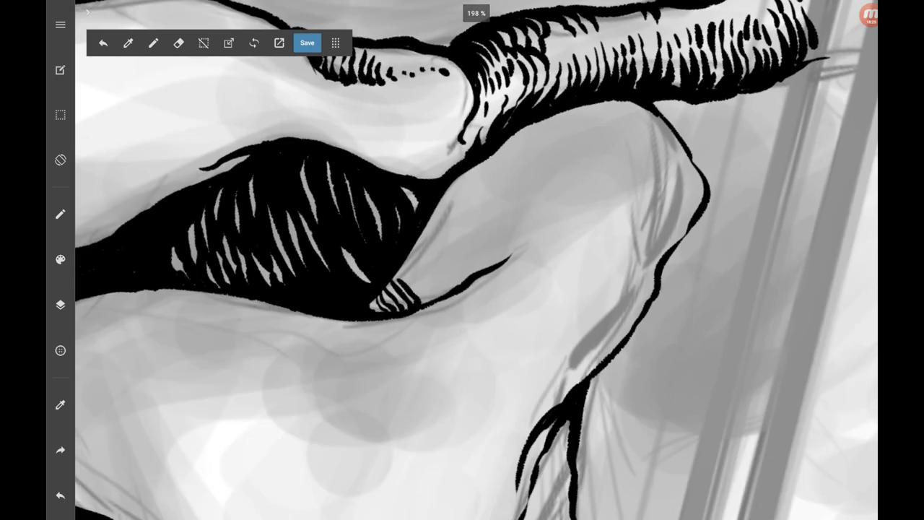
{"action": "left_click_drag", "start_coordinate": [414, 273], "coordinate": [404, 284]}
{"action": "mouse_move", "coordinate": [429, 283]}
{"action": "left_mouse_down"}
{"action": "mouse_move", "coordinate": [411, 303]}
{"action": "mouse_move", "coordinate": [413, 284]}
{"action": "left_mouse_up"}
{"action": "left_click_drag", "start_coordinate": [437, 283], "coordinate": [425, 301]}
{"action": "left_click_drag", "start_coordinate": [437, 264], "coordinate": [423, 279]}
{"action": "left_click_drag", "start_coordinate": [448, 278], "coordinate": [433, 296]}
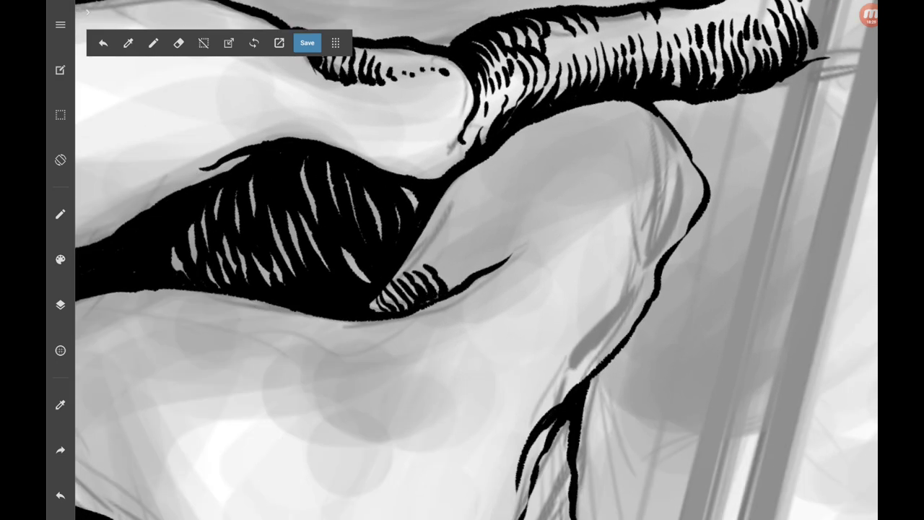
{"action": "mouse_move", "coordinate": [444, 248]}
{"action": "left_mouse_down"}
{"action": "mouse_move", "coordinate": [424, 266]}
{"action": "mouse_move", "coordinate": [442, 290]}
{"action": "left_mouse_up"}
{"action": "mouse_move", "coordinate": [454, 241]}
{"action": "left_mouse_down"}
{"action": "mouse_move", "coordinate": [432, 260]}
{"action": "mouse_move", "coordinate": [451, 279]}
{"action": "mouse_move", "coordinate": [444, 254]}
{"action": "left_mouse_up"}
{"action": "left_click_drag", "start_coordinate": [484, 250], "coordinate": [465, 271]}
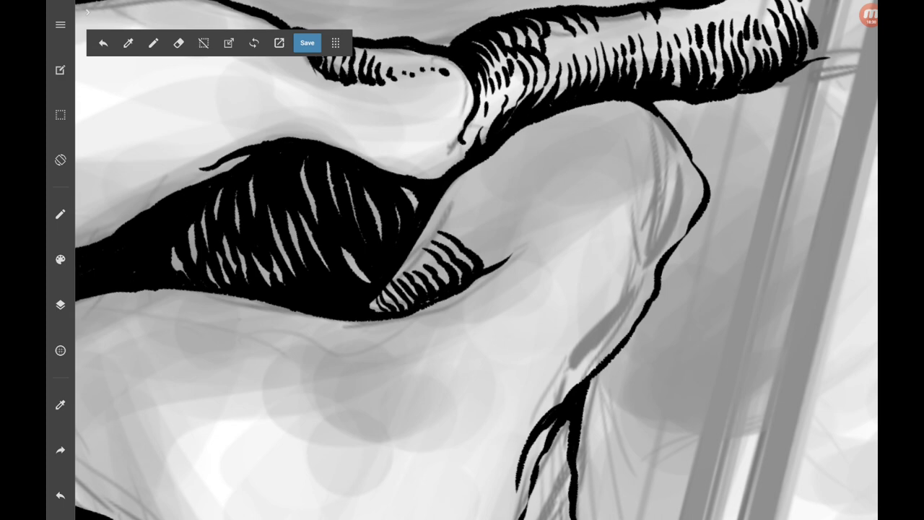
{"action": "scroll", "coordinate": [476, 260], "scroll_direction": "down", "scroll_amount": 5}
{"action": "scroll", "coordinate": [477, 260], "scroll_direction": "down", "scroll_amount": 2}
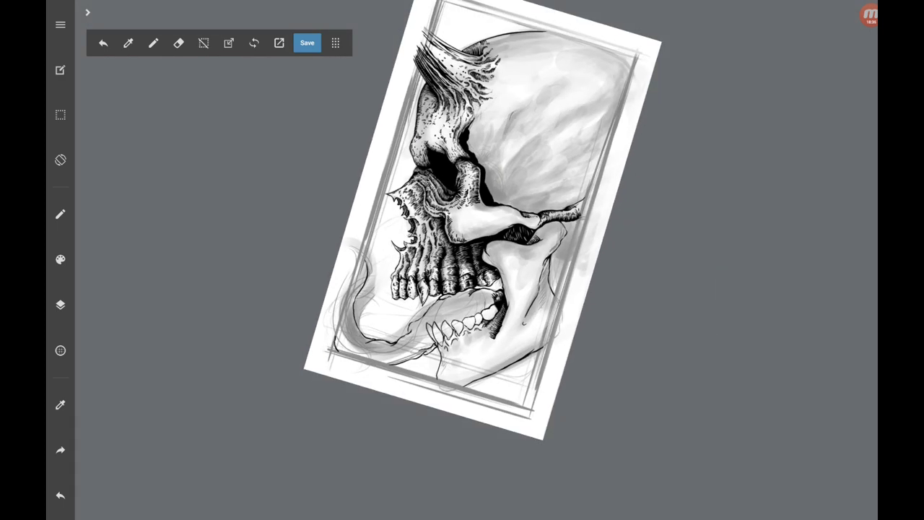
Zoom in and add three short hatch strokes above the upper teeth.
{"action": "scroll", "coordinate": [483, 216], "scroll_direction": "down", "scroll_amount": 2}
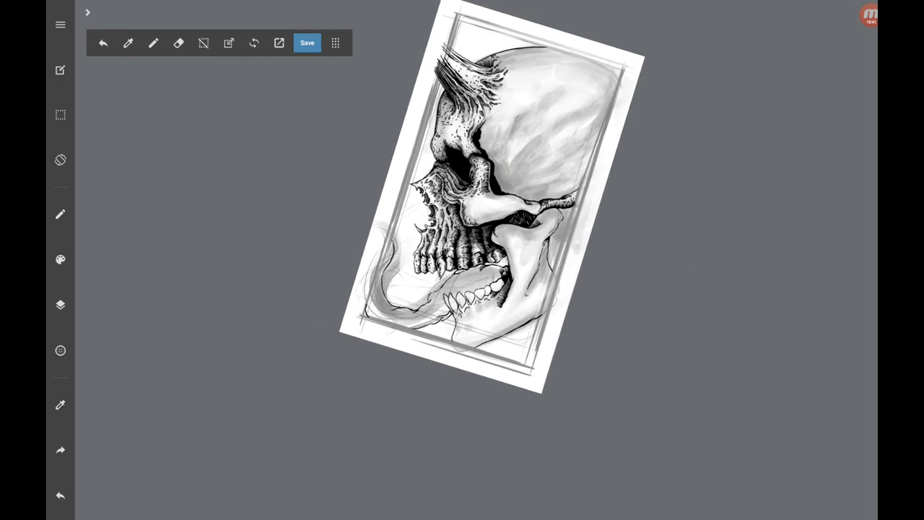
{"action": "scroll", "coordinate": [477, 217], "scroll_direction": "up", "scroll_amount": 1}
{"action": "scroll", "coordinate": [477, 217], "scroll_direction": "up", "scroll_amount": 5}
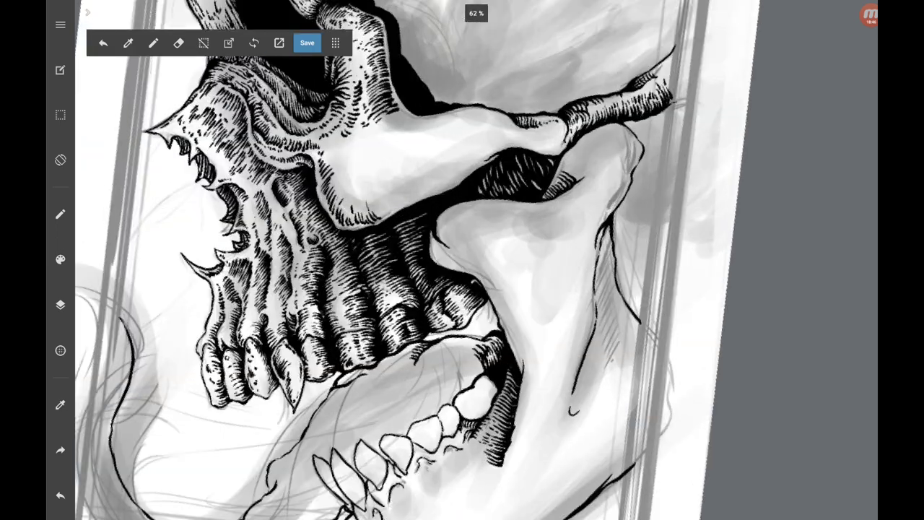
{"action": "scroll", "coordinate": [477, 260], "scroll_direction": "up", "scroll_amount": 2}
{"action": "scroll", "coordinate": [476, 260], "scroll_direction": "up", "scroll_amount": 2}
{"action": "scroll", "coordinate": [379, 182], "scroll_direction": "up", "scroll_amount": 2}
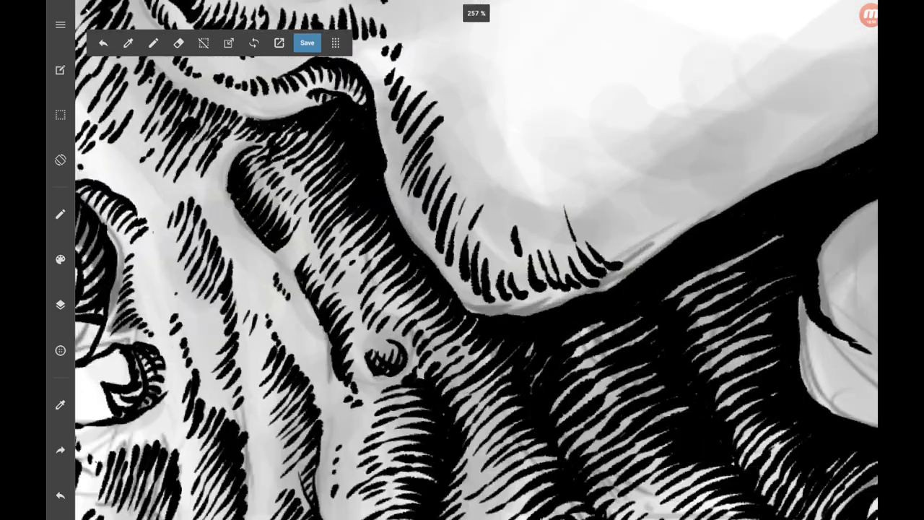
{"action": "scroll", "coordinate": [379, 182], "scroll_direction": "up", "scroll_amount": 1}
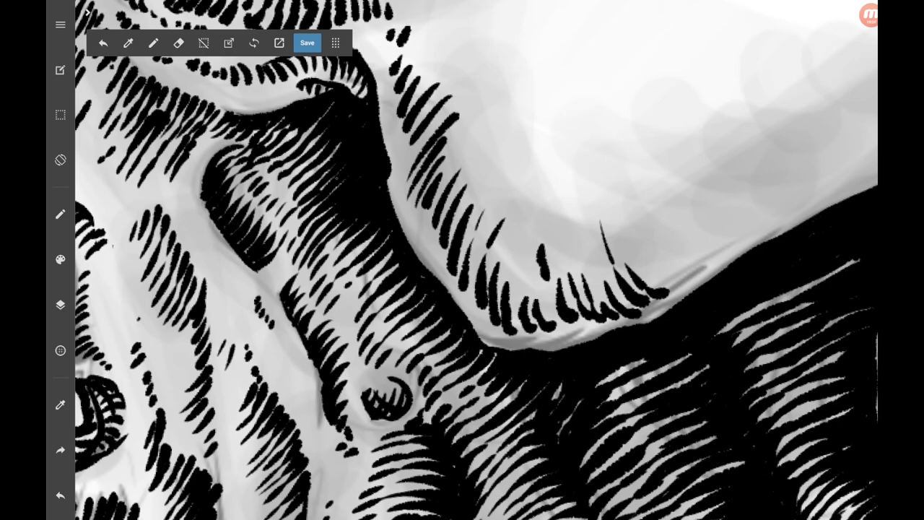
{"action": "scroll", "coordinate": [476, 260], "scroll_direction": "down", "scroll_amount": 1}
{"action": "scroll", "coordinate": [476, 260], "scroll_direction": "down", "scroll_amount": 3}
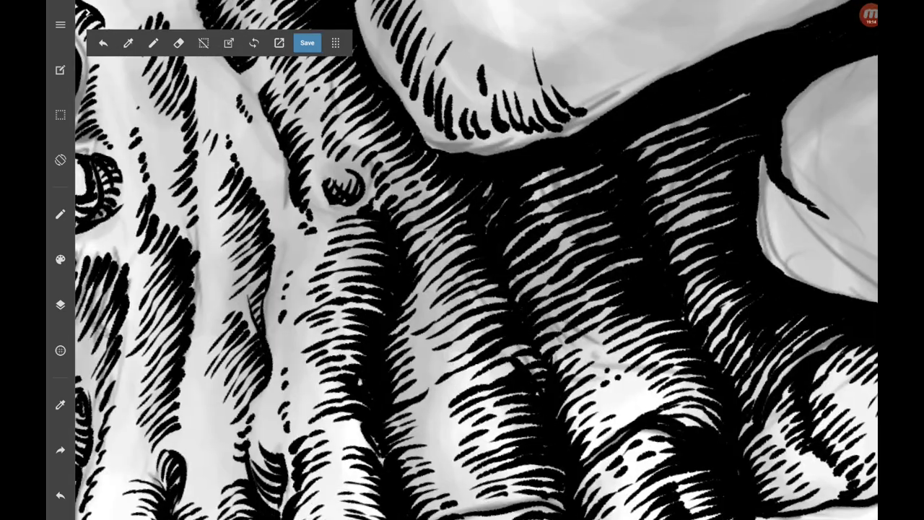
{"action": "left_click_drag", "start_coordinate": [413, 195], "coordinate": [391, 206]}
{"action": "left_click_drag", "start_coordinate": [437, 175], "coordinate": [394, 198]}
{"action": "left_click_drag", "start_coordinate": [439, 155], "coordinate": [414, 178]}
Hatch the cheekbone below the eye socket, extending the short strokes upward.
{"action": "scroll", "coordinate": [476, 260], "scroll_direction": "down", "scroll_amount": 5}
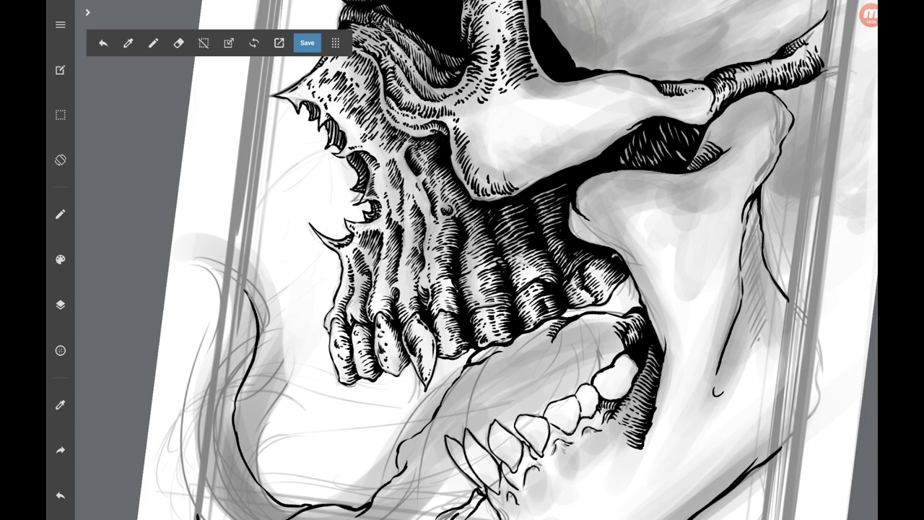
{"action": "scroll", "coordinate": [476, 260], "scroll_direction": "down", "scroll_amount": 5}
{"action": "scroll", "coordinate": [462, 188], "scroll_direction": "up", "scroll_amount": 5}
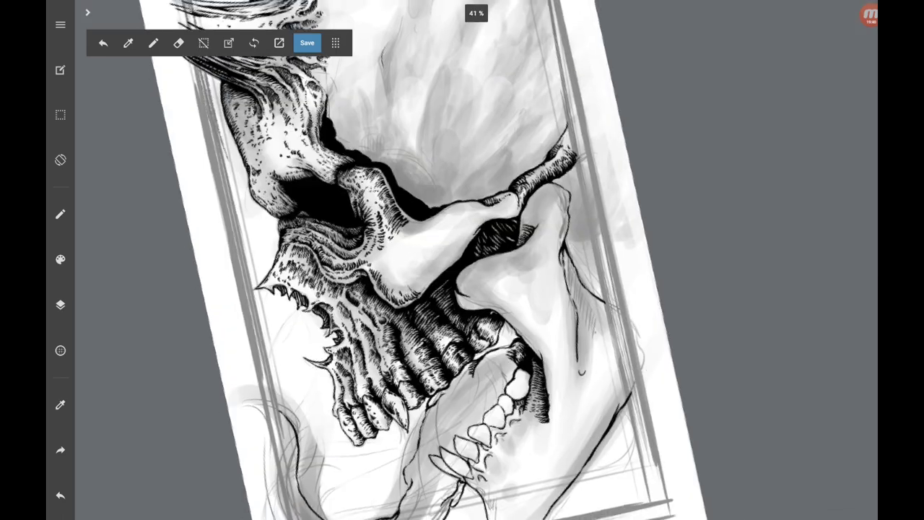
{"action": "scroll", "coordinate": [462, 187], "scroll_direction": "up", "scroll_amount": 5}
{"action": "left_click_drag", "start_coordinate": [310, 241], "coordinate": [297, 255]}
{"action": "left_click_drag", "start_coordinate": [337, 216], "coordinate": [291, 253]}
{"action": "left_click_drag", "start_coordinate": [334, 210], "coordinate": [311, 229]}
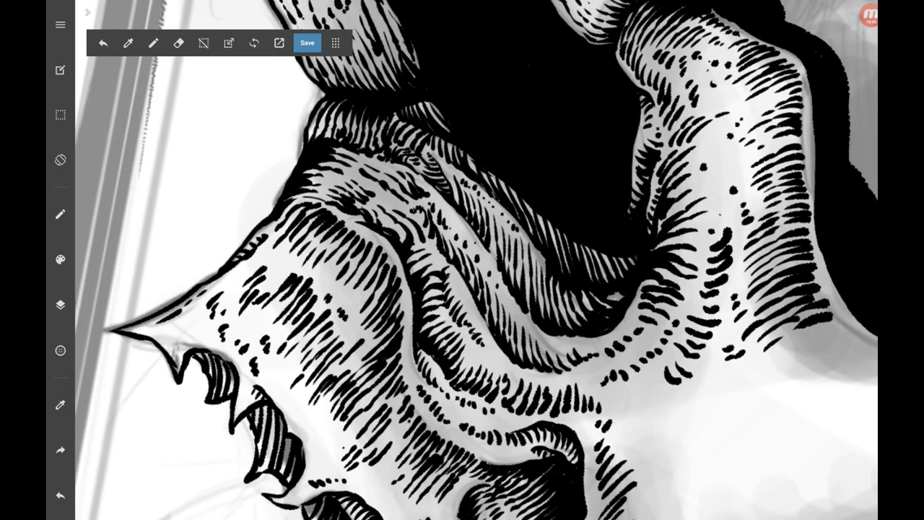
{"action": "mouse_move", "coordinate": [329, 187]}
{"action": "left_mouse_down"}
{"action": "mouse_move", "coordinate": [306, 199]}
{"action": "mouse_move", "coordinate": [318, 188]}
{"action": "left_mouse_up"}
{"action": "mouse_move", "coordinate": [319, 174]}
{"action": "left_mouse_down"}
{"action": "mouse_move", "coordinate": [307, 180]}
{"action": "mouse_move", "coordinate": [331, 185]}
{"action": "left_mouse_up"}
{"action": "mouse_move", "coordinate": [334, 167]}
{"action": "left_mouse_down"}
{"action": "mouse_move", "coordinate": [312, 174]}
{"action": "mouse_move", "coordinate": [344, 191]}
{"action": "mouse_move", "coordinate": [342, 174]}
{"action": "left_mouse_up"}
{"action": "mouse_move", "coordinate": [346, 158]}
{"action": "left_mouse_down"}
{"action": "mouse_move", "coordinate": [318, 168]}
{"action": "mouse_move", "coordinate": [354, 170]}
{"action": "left_mouse_up"}
{"action": "left_click_drag", "start_coordinate": [352, 147], "coordinate": [330, 161]}
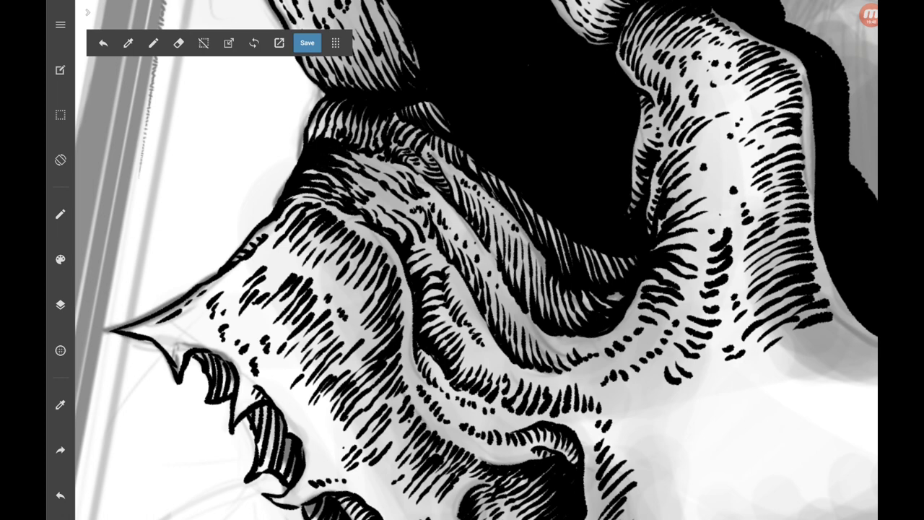
Ink and hatch along the left tip of the dark gap.
{"action": "scroll", "coordinate": [462, 260], "scroll_direction": "down", "scroll_amount": 3}
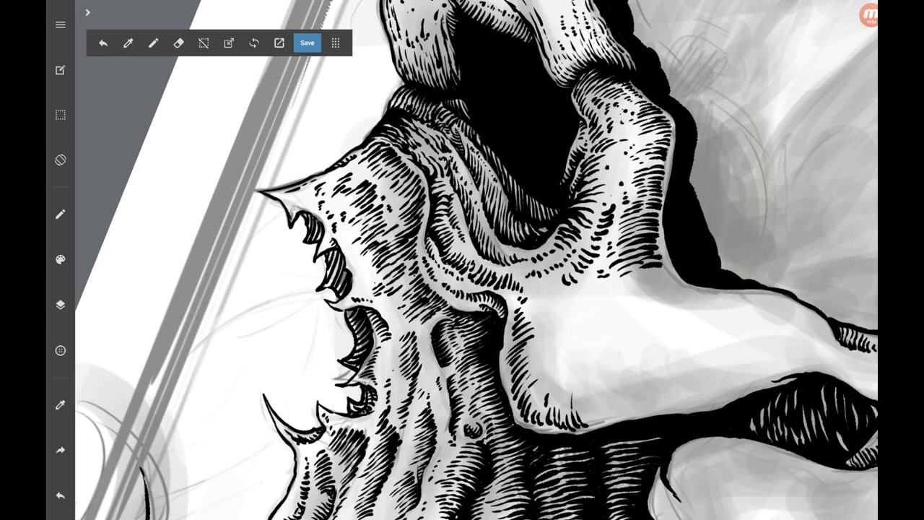
{"action": "scroll", "coordinate": [476, 260], "scroll_direction": "down", "scroll_amount": 2}
{"action": "scroll", "coordinate": [476, 260], "scroll_direction": "down", "scroll_amount": 3}
{"action": "scroll", "coordinate": [476, 260], "scroll_direction": "up", "scroll_amount": 5}
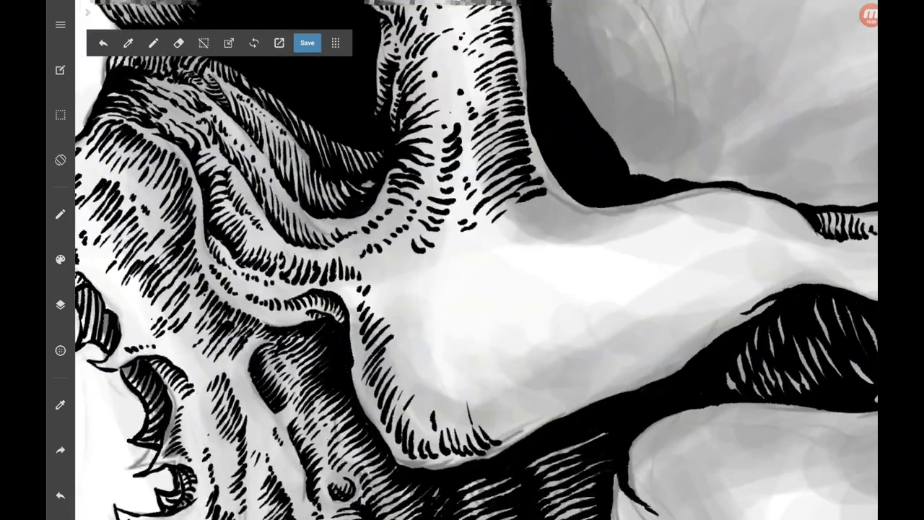
{"action": "scroll", "coordinate": [477, 260], "scroll_direction": "up", "scroll_amount": 2}
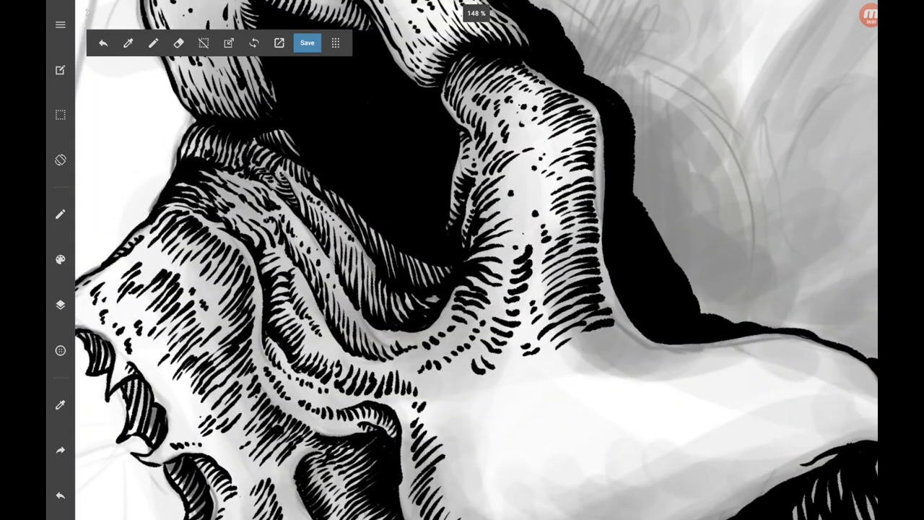
{"action": "scroll", "coordinate": [477, 259], "scroll_direction": "down", "scroll_amount": 2}
{"action": "scroll", "coordinate": [476, 260], "scroll_direction": "down", "scroll_amount": 2}
{"action": "scroll", "coordinate": [477, 260], "scroll_direction": "up", "scroll_amount": 5}
{"action": "mouse_move", "coordinate": [543, 300]}
{"action": "left_mouse_down"}
{"action": "mouse_move", "coordinate": [509, 303]}
{"action": "mouse_move", "coordinate": [547, 311]}
{"action": "left_mouse_up"}
{"action": "mouse_move", "coordinate": [540, 306]}
{"action": "left_mouse_down"}
{"action": "mouse_move", "coordinate": [538, 315]}
{"action": "mouse_move", "coordinate": [515, 315]}
{"action": "left_mouse_up"}
{"action": "mouse_move", "coordinate": [510, 302]}
{"action": "left_mouse_down"}
{"action": "mouse_move", "coordinate": [509, 313]}
{"action": "mouse_move", "coordinate": [507, 304]}
{"action": "left_mouse_up"}
Add two long ink strokes near the jaw hinge.
{"action": "scroll", "coordinate": [477, 259], "scroll_direction": "down", "scroll_amount": 2}
{"action": "scroll", "coordinate": [476, 260], "scroll_direction": "up", "scroll_amount": 2}
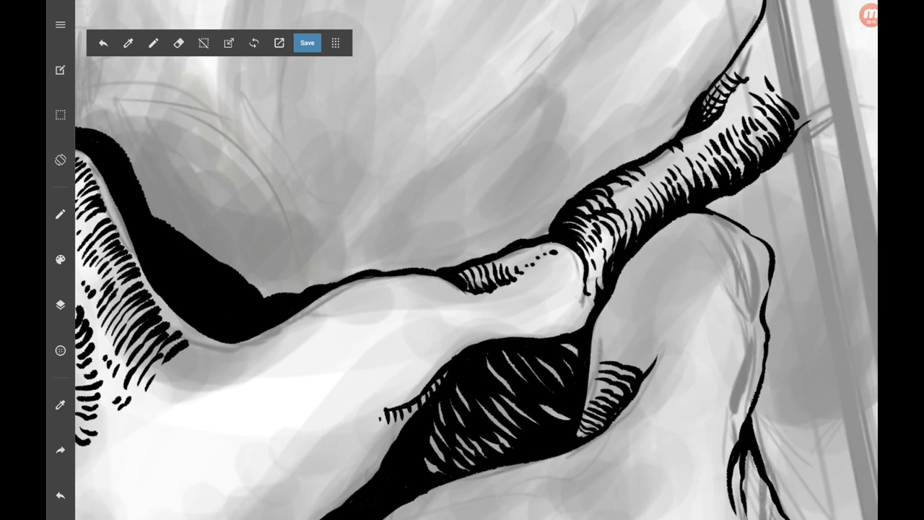
{"action": "left_click_drag", "start_coordinate": [589, 299], "coordinate": [575, 331]}
{"action": "left_click_drag", "start_coordinate": [579, 291], "coordinate": [570, 332]}
Shade beneath the existing cheek hatching with strokes under the cheekbone.
{"action": "scroll", "coordinate": [476, 260], "scroll_direction": "down", "scroll_amount": 3}
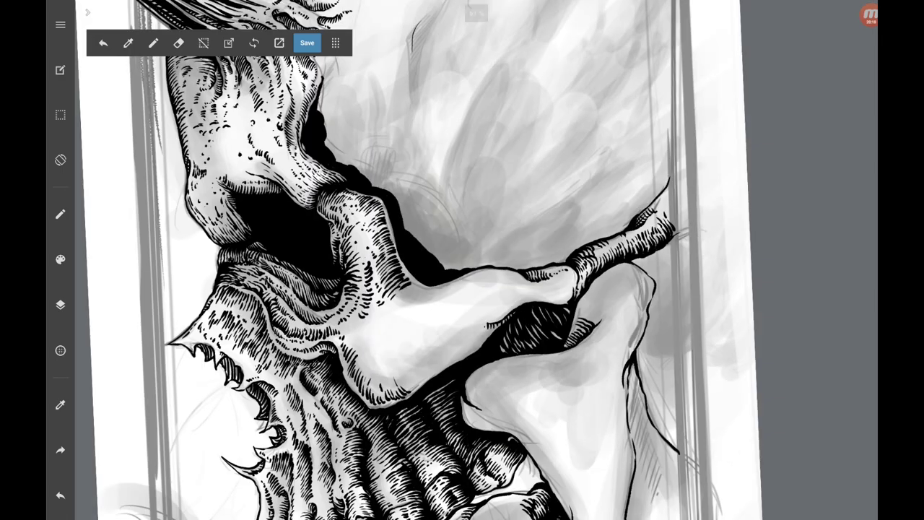
{"action": "scroll", "coordinate": [476, 260], "scroll_direction": "down", "scroll_amount": 3}
{"action": "scroll", "coordinate": [477, 259], "scroll_direction": "up", "scroll_amount": 3}
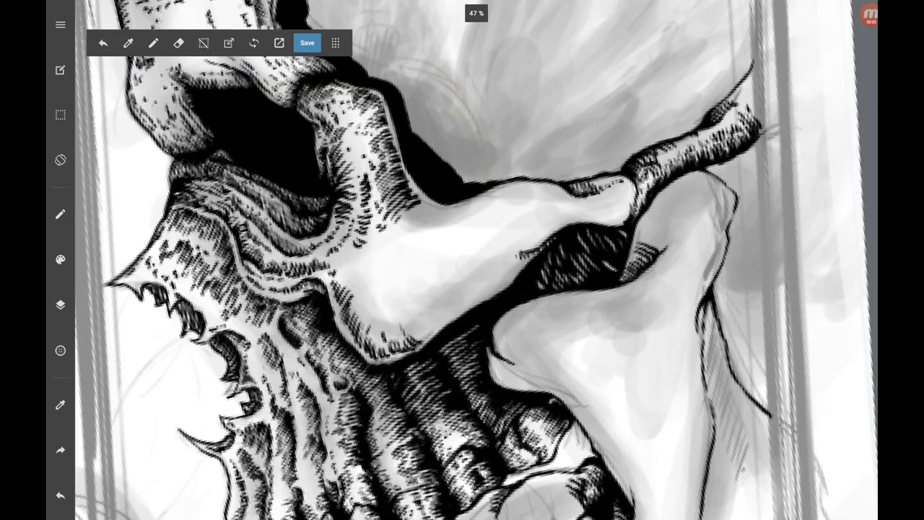
{"action": "scroll", "coordinate": [477, 260], "scroll_direction": "down", "scroll_amount": 2}
{"action": "scroll", "coordinate": [476, 260], "scroll_direction": "up", "scroll_amount": 5}
{"action": "scroll", "coordinate": [476, 260], "scroll_direction": "up", "scroll_amount": 2}
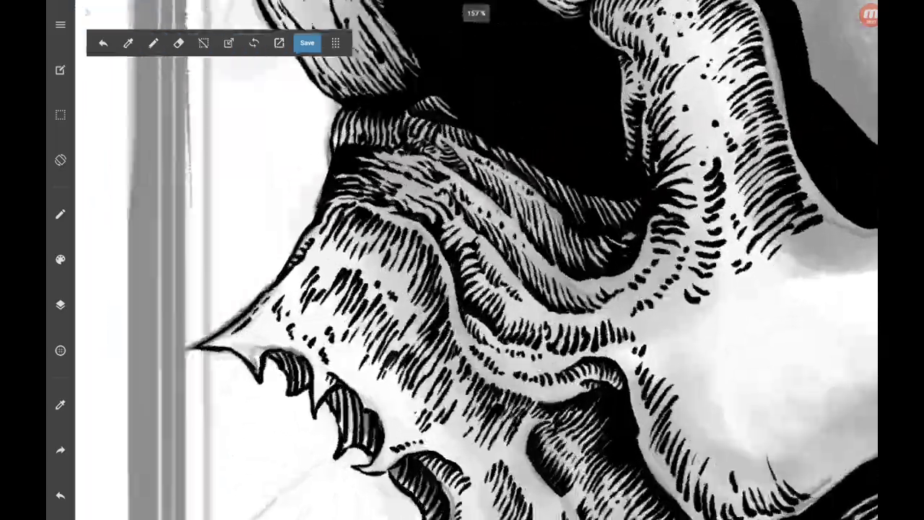
{"action": "scroll", "coordinate": [477, 260], "scroll_direction": "down", "scroll_amount": 2}
{"action": "scroll", "coordinate": [476, 259], "scroll_direction": "up", "scroll_amount": 3}
{"action": "left_click_drag", "start_coordinate": [386, 226], "coordinate": [460, 213]}
{"action": "left_click_drag", "start_coordinate": [390, 252], "coordinate": [404, 239]}
{"action": "mouse_move", "coordinate": [405, 239]}
{"action": "left_mouse_down"}
{"action": "mouse_move", "coordinate": [426, 228]}
{"action": "mouse_move", "coordinate": [423, 239]}
{"action": "left_mouse_up"}
{"action": "left_click_drag", "start_coordinate": [421, 242], "coordinate": [462, 217]}
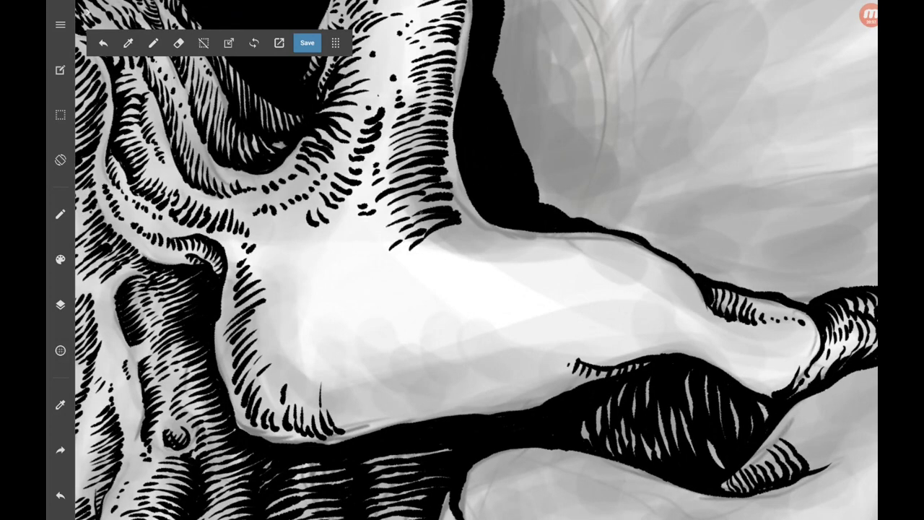
Add two small cheek hatch strokes and extend hatching at the shading's edge.
{"action": "left_click_drag", "start_coordinate": [418, 231], "coordinate": [434, 224]}
{"action": "left_click_drag", "start_coordinate": [428, 227], "coordinate": [449, 218]}
{"action": "scroll", "coordinate": [477, 260], "scroll_direction": "up", "scroll_amount": 2}
{"action": "scroll", "coordinate": [477, 260], "scroll_direction": "up", "scroll_amount": 1}
{"action": "left_click_drag", "start_coordinate": [348, 182], "coordinate": [342, 190]}
{"action": "left_click_drag", "start_coordinate": [352, 187], "coordinate": [337, 209]}
Hatch the left and upper-left edges of the white cheek.
{"action": "left_click_drag", "start_coordinate": [331, 293], "coordinate": [315, 328]}
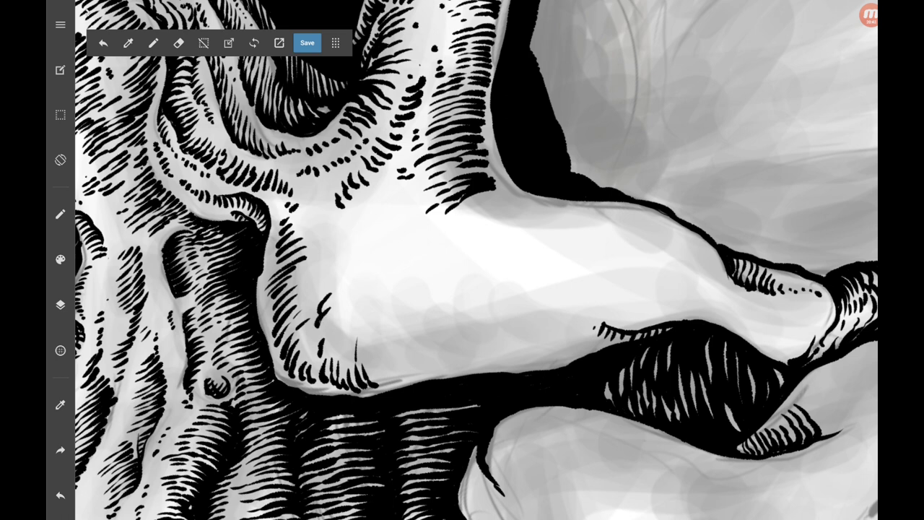
{"action": "left_click_drag", "start_coordinate": [336, 271], "coordinate": [308, 301]}
{"action": "left_click_drag", "start_coordinate": [347, 232], "coordinate": [325, 249]}
{"action": "left_click_drag", "start_coordinate": [333, 250], "coordinate": [307, 276]}
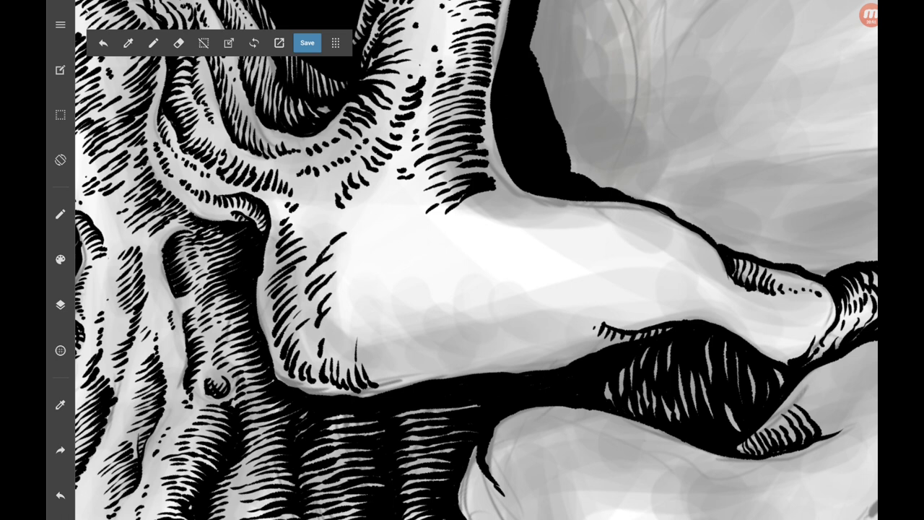
Add four hatch strokes below the dark hatched area.
{"action": "scroll", "coordinate": [476, 289], "scroll_direction": "up", "scroll_amount": 2}
{"action": "scroll", "coordinate": [476, 289], "scroll_direction": "up", "scroll_amount": 2}
{"action": "scroll", "coordinate": [477, 288], "scroll_direction": "up", "scroll_amount": 1}
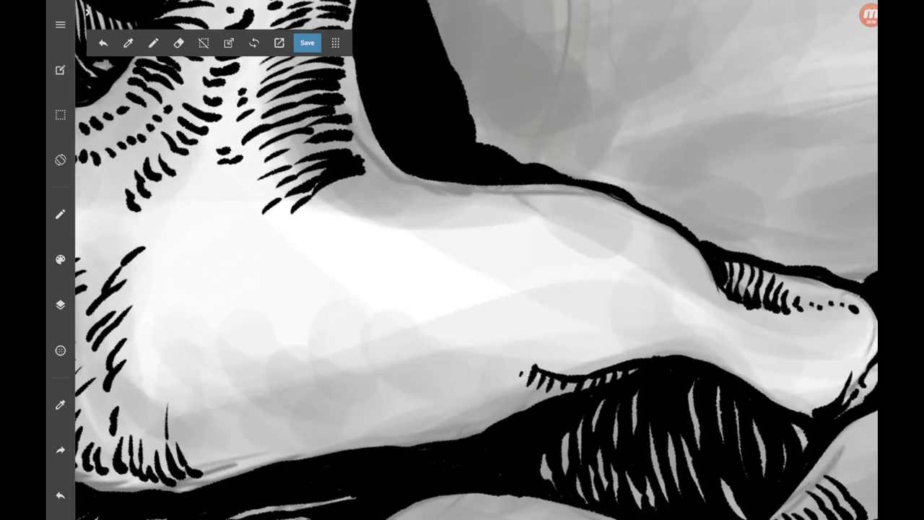
{"action": "left_click_drag", "start_coordinate": [314, 207], "coordinate": [290, 229]}
{"action": "left_click_drag", "start_coordinate": [356, 180], "coordinate": [322, 202]}
{"action": "mouse_move", "coordinate": [376, 176]}
{"action": "left_mouse_down"}
{"action": "mouse_move", "coordinate": [351, 190]}
{"action": "mouse_move", "coordinate": [372, 194]}
{"action": "left_mouse_up"}
{"action": "left_click_drag", "start_coordinate": [390, 185], "coordinate": [382, 190]}
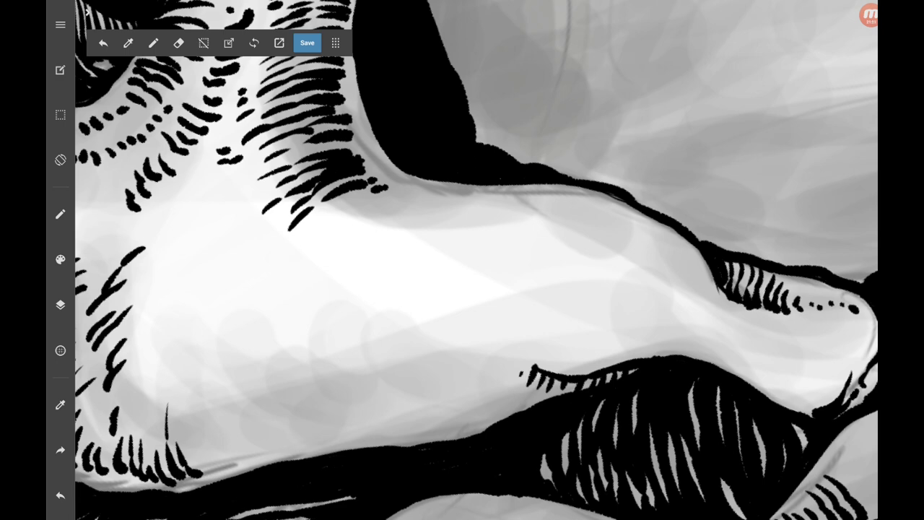
Hatch the lower left side of the cheekbone and add another cheek stroke.
{"action": "scroll", "coordinate": [477, 260], "scroll_direction": "up", "scroll_amount": 2}
{"action": "left_click_drag", "start_coordinate": [252, 258], "coordinate": [225, 310]}
{"action": "left_click_drag", "start_coordinate": [233, 292], "coordinate": [215, 318]}
{"action": "scroll", "coordinate": [477, 260], "scroll_direction": "up", "scroll_amount": 1}
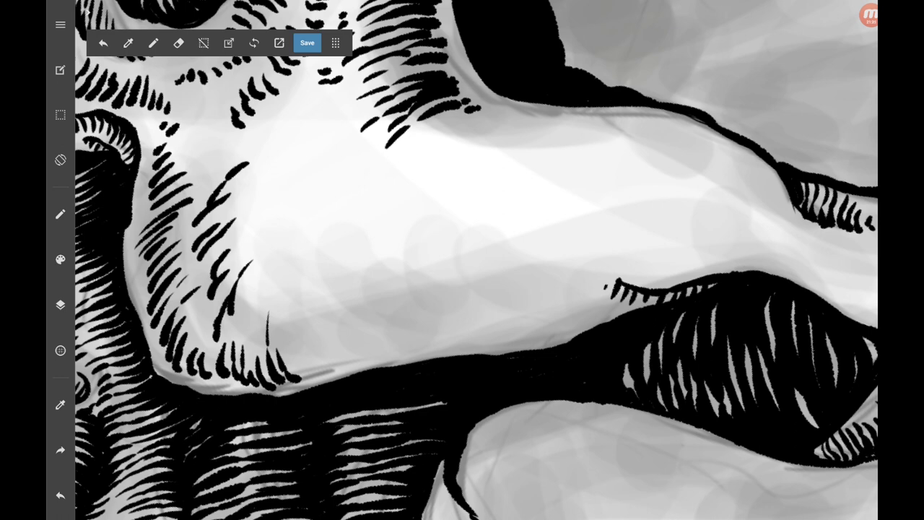
{"action": "scroll", "coordinate": [476, 260], "scroll_direction": "down", "scroll_amount": 2}
{"action": "mouse_move", "coordinate": [266, 173]}
{"action": "left_mouse_down"}
{"action": "mouse_move", "coordinate": [258, 183]}
{"action": "mouse_move", "coordinate": [257, 152]}
{"action": "mouse_move", "coordinate": [251, 192]}
{"action": "mouse_move", "coordinate": [254, 184]}
{"action": "left_mouse_up"}
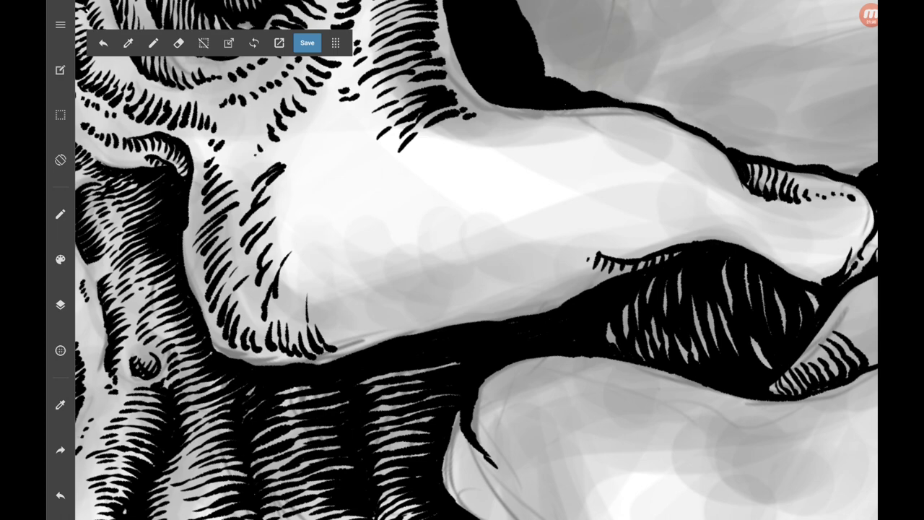
{"action": "scroll", "coordinate": [476, 259], "scroll_direction": "down", "scroll_amount": 2}
{"action": "scroll", "coordinate": [476, 260], "scroll_direction": "down", "scroll_amount": 1}
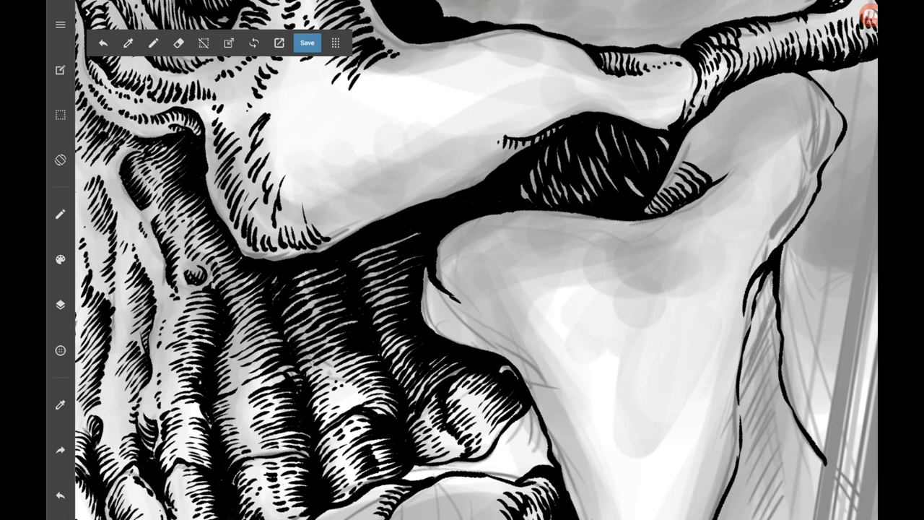
Hatch along the edge of the jawbone with five short strokes.
{"action": "mouse_move", "coordinate": [458, 301]}
{"action": "left_mouse_down"}
{"action": "mouse_move", "coordinate": [453, 310]}
{"action": "mouse_move", "coordinate": [470, 321]}
{"action": "mouse_move", "coordinate": [446, 329]}
{"action": "left_mouse_up"}
{"action": "left_click_drag", "start_coordinate": [444, 316], "coordinate": [439, 329]}
{"action": "mouse_move", "coordinate": [453, 299]}
{"action": "left_mouse_down"}
{"action": "mouse_move", "coordinate": [433, 326]}
{"action": "mouse_move", "coordinate": [442, 303]}
{"action": "left_mouse_up"}
{"action": "mouse_move", "coordinate": [441, 293]}
{"action": "left_mouse_down"}
{"action": "mouse_move", "coordinate": [424, 319]}
{"action": "mouse_move", "coordinate": [429, 303]}
{"action": "left_mouse_up"}
{"action": "mouse_move", "coordinate": [434, 283]}
{"action": "left_mouse_down"}
{"action": "mouse_move", "coordinate": [423, 301]}
{"action": "mouse_move", "coordinate": [423, 289]}
{"action": "left_mouse_up"}
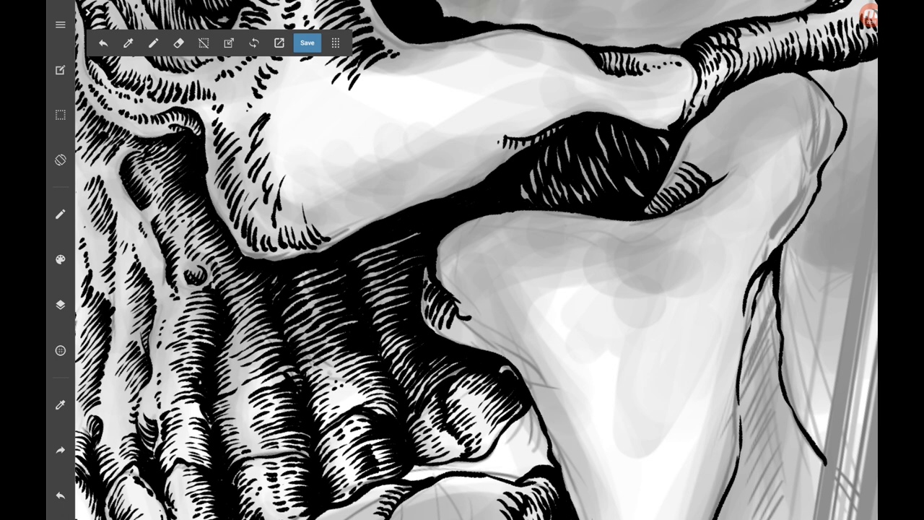
Add vertical and short hatch strokes under the cheekbone.
{"action": "mouse_move", "coordinate": [284, 173]}
{"action": "left_mouse_down"}
{"action": "mouse_move", "coordinate": [282, 211]}
{"action": "mouse_move", "coordinate": [297, 218]}
{"action": "left_mouse_up"}
{"action": "left_click_drag", "start_coordinate": [306, 183], "coordinate": [306, 210]}
{"action": "left_click_drag", "start_coordinate": [309, 208], "coordinate": [319, 224]}
{"action": "mouse_move", "coordinate": [322, 185]}
{"action": "left_mouse_down"}
{"action": "mouse_move", "coordinate": [322, 220]}
{"action": "mouse_move", "coordinate": [335, 228]}
{"action": "left_mouse_up"}
{"action": "mouse_move", "coordinate": [323, 218]}
{"action": "left_mouse_down"}
{"action": "mouse_move", "coordinate": [336, 236]}
{"action": "mouse_move", "coordinate": [340, 219]}
{"action": "left_mouse_up"}
{"action": "left_click_drag", "start_coordinate": [342, 215], "coordinate": [354, 230]}
{"action": "scroll", "coordinate": [476, 260], "scroll_direction": "up", "scroll_amount": 3}
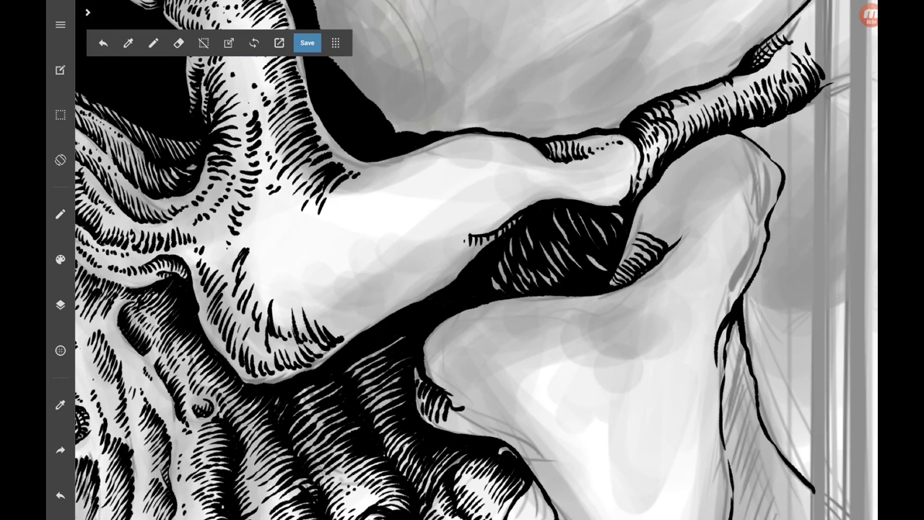
Hatch the cheek, add a curved stroke, and fill gaps in the hatching.
{"action": "left_click_drag", "start_coordinate": [341, 192], "coordinate": [333, 209]}
{"action": "left_click_drag", "start_coordinate": [354, 177], "coordinate": [340, 195]}
{"action": "mouse_move", "coordinate": [348, 188]}
{"action": "left_mouse_down"}
{"action": "mouse_move", "coordinate": [339, 212]}
{"action": "mouse_move", "coordinate": [348, 191]}
{"action": "left_mouse_up"}
{"action": "left_click_drag", "start_coordinate": [317, 229], "coordinate": [326, 275]}
{"action": "left_click_drag", "start_coordinate": [327, 259], "coordinate": [341, 266]}
{"action": "mouse_move", "coordinate": [300, 247]}
{"action": "left_mouse_down"}
{"action": "mouse_move", "coordinate": [301, 291]}
{"action": "mouse_move", "coordinate": [340, 338]}
{"action": "left_mouse_up"}
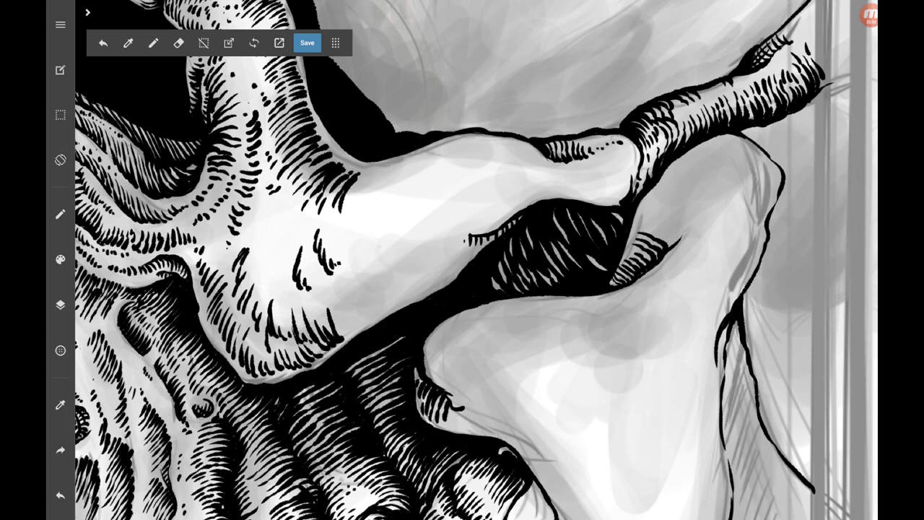
Hatch along the lower edge of the cheek.
{"action": "left_click_drag", "start_coordinate": [332, 302], "coordinate": [342, 325]}
{"action": "left_click_drag", "start_coordinate": [340, 325], "coordinate": [352, 335]}
{"action": "left_click_drag", "start_coordinate": [336, 329], "coordinate": [347, 338]}
{"action": "scroll", "coordinate": [476, 260], "scroll_direction": "down", "scroll_amount": 3}
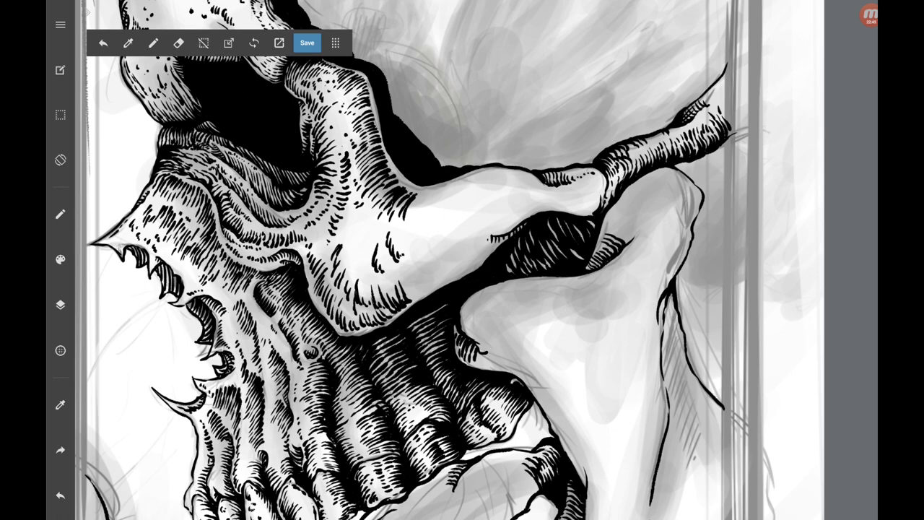
Hatch under the cheek arch, continuing toward the jaw hinge.
{"action": "left_click_drag", "start_coordinate": [502, 228], "coordinate": [525, 201]}
{"action": "scroll", "coordinate": [549, 217], "scroll_direction": "up", "scroll_amount": 3}
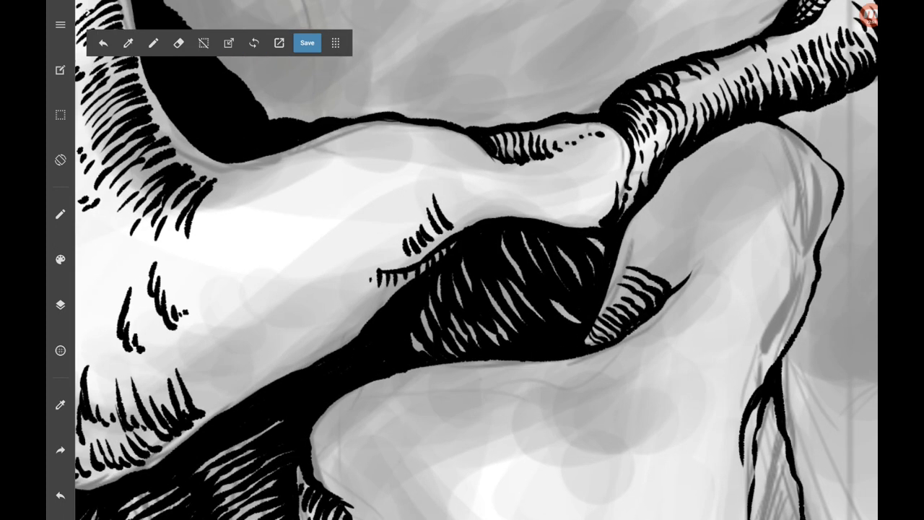
{"action": "left_click_drag", "start_coordinate": [618, 160], "coordinate": [615, 145]}
{"action": "left_click_drag", "start_coordinate": [609, 178], "coordinate": [608, 158]}
{"action": "mouse_move", "coordinate": [603, 218]}
{"action": "left_mouse_down"}
{"action": "mouse_move", "coordinate": [606, 181]}
{"action": "mouse_move", "coordinate": [586, 193]}
{"action": "left_mouse_up"}
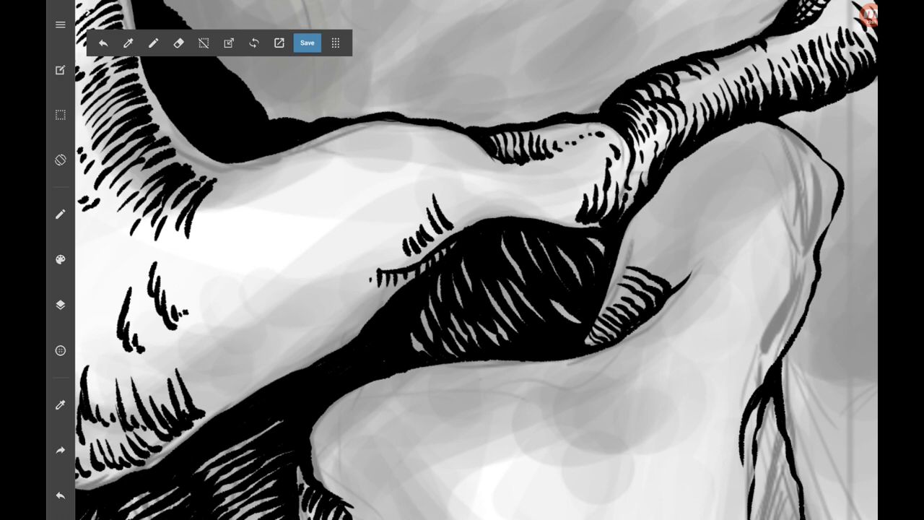
Add dashes beside the dark jaw cavity and hatch the cheekbone arch's underside.
{"action": "mouse_move", "coordinate": [458, 220]}
{"action": "left_mouse_down"}
{"action": "mouse_move", "coordinate": [455, 201]}
{"action": "mouse_move", "coordinate": [474, 211]}
{"action": "left_mouse_up"}
{"action": "left_click_drag", "start_coordinate": [480, 215], "coordinate": [486, 210]}
{"action": "left_click_drag", "start_coordinate": [573, 208], "coordinate": [575, 181]}
{"action": "left_click_drag", "start_coordinate": [568, 219], "coordinate": [556, 183]}
{"action": "mouse_move", "coordinate": [550, 215]}
{"action": "left_mouse_down"}
{"action": "mouse_move", "coordinate": [548, 173]}
{"action": "mouse_move", "coordinate": [546, 206]}
{"action": "left_mouse_up"}
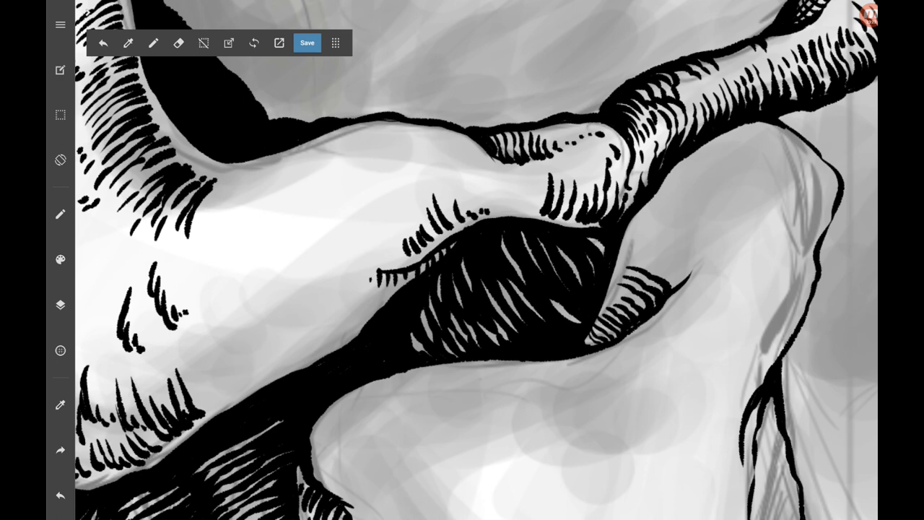
Extend the arch hatching leftward, add small strokes above the cavity, and zoom out.
{"action": "left_click_drag", "start_coordinate": [539, 176], "coordinate": [529, 211]}
{"action": "mouse_move", "coordinate": [530, 174]}
{"action": "left_mouse_down"}
{"action": "mouse_move", "coordinate": [520, 210]}
{"action": "mouse_move", "coordinate": [500, 211]}
{"action": "left_mouse_up"}
{"action": "mouse_move", "coordinate": [498, 172]}
{"action": "left_mouse_down"}
{"action": "mouse_move", "coordinate": [488, 210]}
{"action": "mouse_move", "coordinate": [474, 218]}
{"action": "left_mouse_up"}
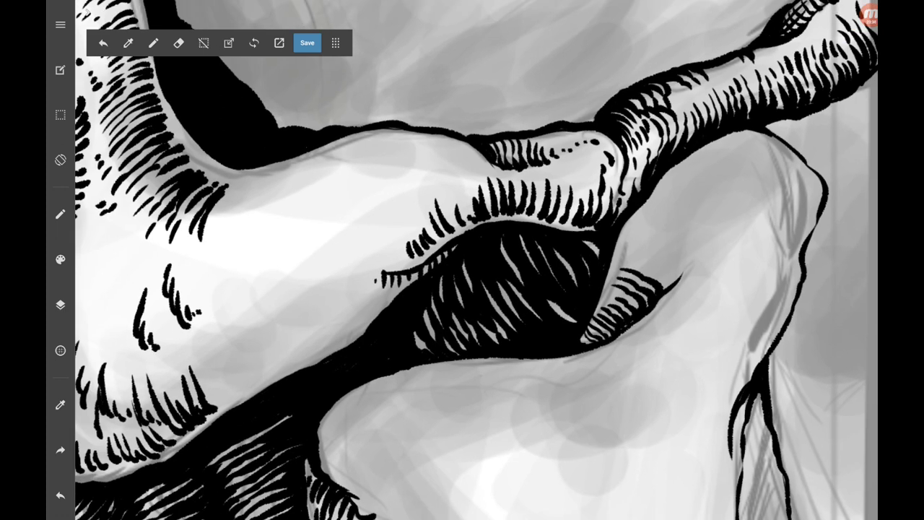
{"action": "mouse_move", "coordinate": [475, 158]}
{"action": "left_mouse_down"}
{"action": "mouse_move", "coordinate": [469, 174]}
{"action": "mouse_move", "coordinate": [465, 162]}
{"action": "left_mouse_up"}
{"action": "left_click_drag", "start_coordinate": [467, 145], "coordinate": [455, 171]}
{"action": "scroll", "coordinate": [476, 260], "scroll_direction": "down", "scroll_amount": 5}
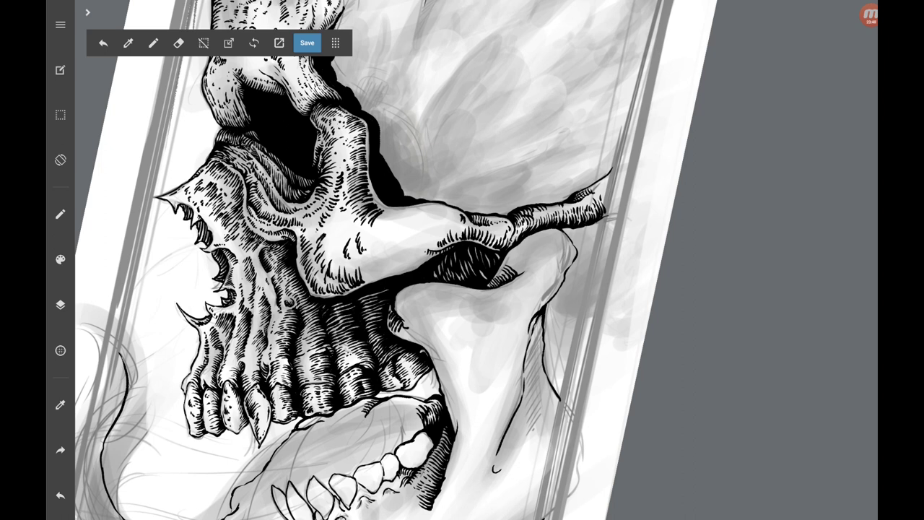
Add three small hatch strokes on the cheekbone.
{"action": "scroll", "coordinate": [476, 260], "scroll_direction": "up", "scroll_amount": 5}
{"action": "left_click_drag", "start_coordinate": [266, 272], "coordinate": [262, 288]}
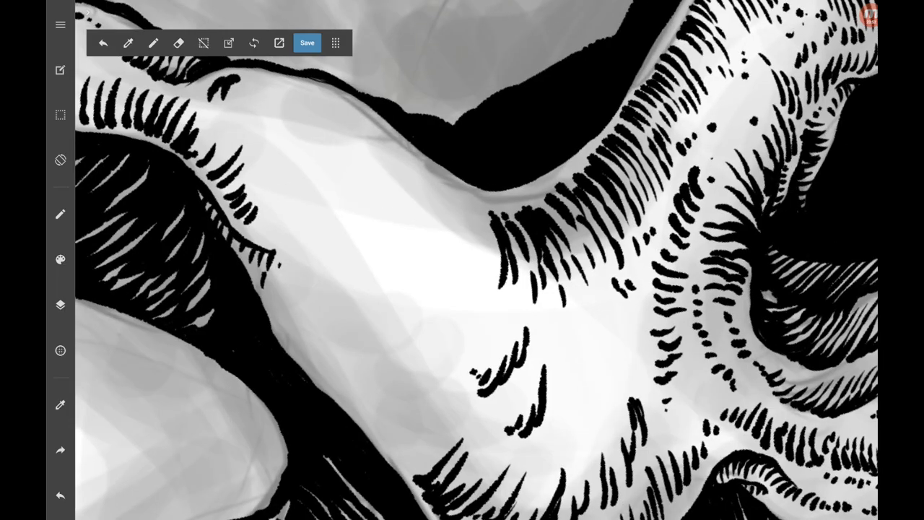
{"action": "left_click_drag", "start_coordinate": [267, 256], "coordinate": [262, 273]}
{"action": "left_click_drag", "start_coordinate": [260, 253], "coordinate": [252, 283]}
Hatch the lower edge of the white bone with four strokes.
{"action": "scroll", "coordinate": [476, 260], "scroll_direction": "down", "scroll_amount": 5}
{"action": "scroll", "coordinate": [477, 260], "scroll_direction": "up", "scroll_amount": 5}
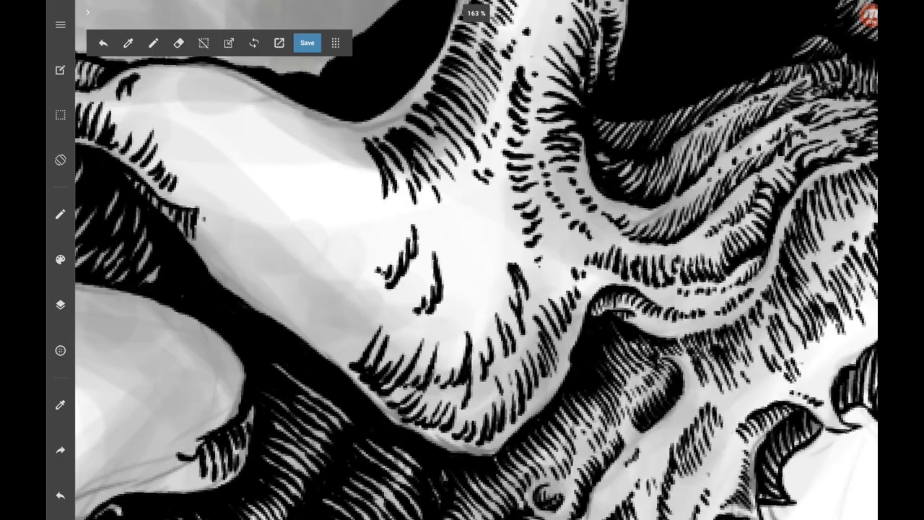
{"action": "mouse_move", "coordinate": [413, 332]}
{"action": "left_mouse_down"}
{"action": "mouse_move", "coordinate": [404, 345]}
{"action": "mouse_move", "coordinate": [364, 341]}
{"action": "left_mouse_up"}
{"action": "left_click_drag", "start_coordinate": [361, 339], "coordinate": [348, 366]}
{"action": "mouse_move", "coordinate": [354, 322]}
{"action": "left_mouse_down"}
{"action": "mouse_move", "coordinate": [338, 361]}
{"action": "mouse_move", "coordinate": [329, 357]}
{"action": "left_mouse_up"}
{"action": "mouse_move", "coordinate": [337, 315]}
{"action": "left_mouse_down"}
{"action": "mouse_move", "coordinate": [318, 351]}
{"action": "mouse_move", "coordinate": [300, 340]}
{"action": "left_mouse_up"}
Extend feather-like hatching leftward across the cheekbone.
{"action": "left_click_drag", "start_coordinate": [334, 253], "coordinate": [324, 277]}
{"action": "left_click_drag", "start_coordinate": [327, 276], "coordinate": [310, 296]}
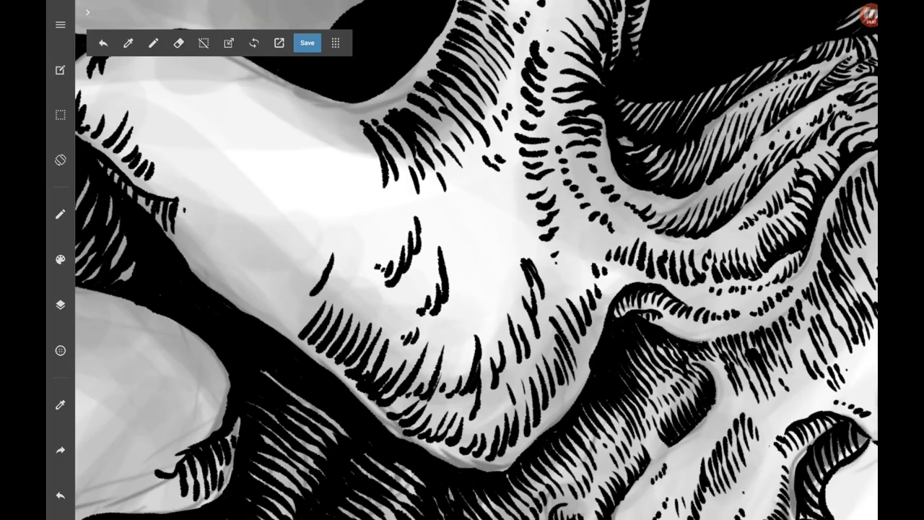
{"action": "left_click_drag", "start_coordinate": [326, 243], "coordinate": [302, 278]}
{"action": "mouse_move", "coordinate": [322, 227]}
{"action": "left_mouse_down"}
{"action": "mouse_move", "coordinate": [315, 247]}
{"action": "mouse_move", "coordinate": [234, 278]}
{"action": "left_mouse_up"}
{"action": "mouse_move", "coordinate": [292, 273]}
{"action": "left_mouse_down"}
{"action": "mouse_move", "coordinate": [247, 291]}
{"action": "mouse_move", "coordinate": [258, 310]}
{"action": "mouse_move", "coordinate": [276, 315]}
{"action": "left_mouse_up"}
{"action": "left_click_drag", "start_coordinate": [306, 280], "coordinate": [281, 319]}
{"action": "left_click_drag", "start_coordinate": [312, 289], "coordinate": [296, 320]}
Hatch the snout's lower edge with long and short strokes.
{"action": "left_click_drag", "start_coordinate": [396, 269], "coordinate": [377, 316]}
{"action": "mouse_move", "coordinate": [381, 292]}
{"action": "left_mouse_down"}
{"action": "mouse_move", "coordinate": [361, 330]}
{"action": "mouse_move", "coordinate": [359, 320]}
{"action": "left_mouse_up"}
{"action": "mouse_move", "coordinate": [366, 316]}
{"action": "left_mouse_down"}
{"action": "mouse_move", "coordinate": [344, 340]}
{"action": "mouse_move", "coordinate": [294, 343]}
{"action": "left_mouse_up"}
{"action": "left_click_drag", "start_coordinate": [295, 298], "coordinate": [286, 320]}
{"action": "left_click_drag", "start_coordinate": [312, 275], "coordinate": [303, 309]}
{"action": "left_click_drag", "start_coordinate": [322, 302], "coordinate": [314, 309]}
Build up hatching along the bony ridge toward the jaw hinge.
{"action": "scroll", "coordinate": [476, 260], "scroll_direction": "up", "scroll_amount": 3}
{"action": "mouse_move", "coordinate": [557, 280]}
{"action": "left_mouse_down"}
{"action": "mouse_move", "coordinate": [541, 313]}
{"action": "mouse_move", "coordinate": [549, 285]}
{"action": "left_mouse_up"}
{"action": "mouse_move", "coordinate": [546, 264]}
{"action": "left_mouse_down"}
{"action": "mouse_move", "coordinate": [523, 314]}
{"action": "mouse_move", "coordinate": [500, 319]}
{"action": "left_mouse_up"}
{"action": "left_click_drag", "start_coordinate": [510, 259], "coordinate": [479, 315]}
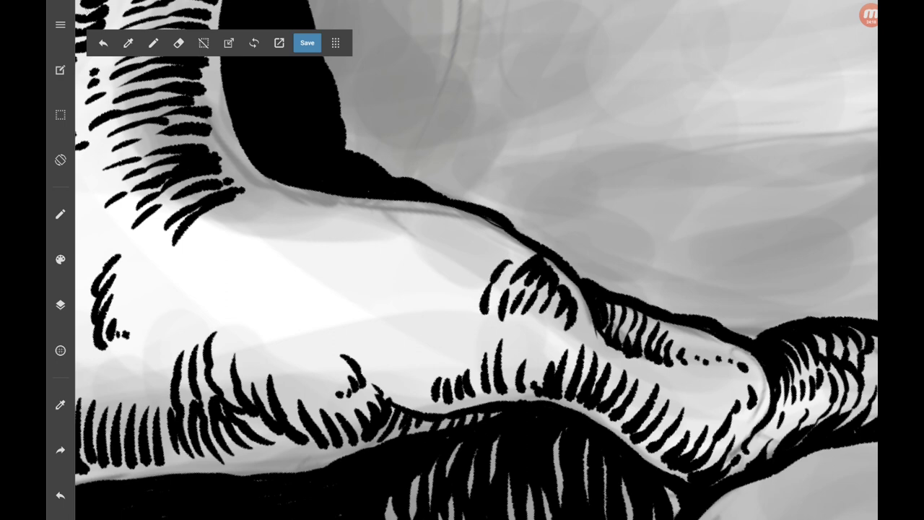
{"action": "left_click_drag", "start_coordinate": [489, 274], "coordinate": [474, 306]}
{"action": "mouse_move", "coordinate": [518, 249]}
{"action": "left_mouse_down"}
{"action": "mouse_move", "coordinate": [484, 276]}
{"action": "mouse_move", "coordinate": [507, 270]}
{"action": "mouse_move", "coordinate": [473, 267]}
{"action": "left_mouse_up"}
{"action": "left_click_drag", "start_coordinate": [479, 247], "coordinate": [459, 293]}
{"action": "mouse_move", "coordinate": [518, 239]}
{"action": "left_mouse_down"}
{"action": "mouse_move", "coordinate": [431, 261]}
{"action": "mouse_move", "coordinate": [433, 354]}
{"action": "left_mouse_up"}
Add a curved contour and hatch tufts at the ridge's left end.
{"action": "left_click_drag", "start_coordinate": [436, 293], "coordinate": [423, 327]}
{"action": "mouse_move", "coordinate": [476, 229]}
{"action": "left_mouse_down"}
{"action": "mouse_move", "coordinate": [423, 279]}
{"action": "mouse_move", "coordinate": [445, 273]}
{"action": "left_mouse_up"}
{"action": "left_click_drag", "start_coordinate": [429, 241], "coordinate": [411, 264]}
{"action": "mouse_move", "coordinate": [462, 225]}
{"action": "left_mouse_down"}
{"action": "mouse_move", "coordinate": [420, 244]}
{"action": "mouse_move", "coordinate": [402, 276]}
{"action": "left_mouse_up"}
{"action": "left_click_drag", "start_coordinate": [429, 244], "coordinate": [418, 261]}
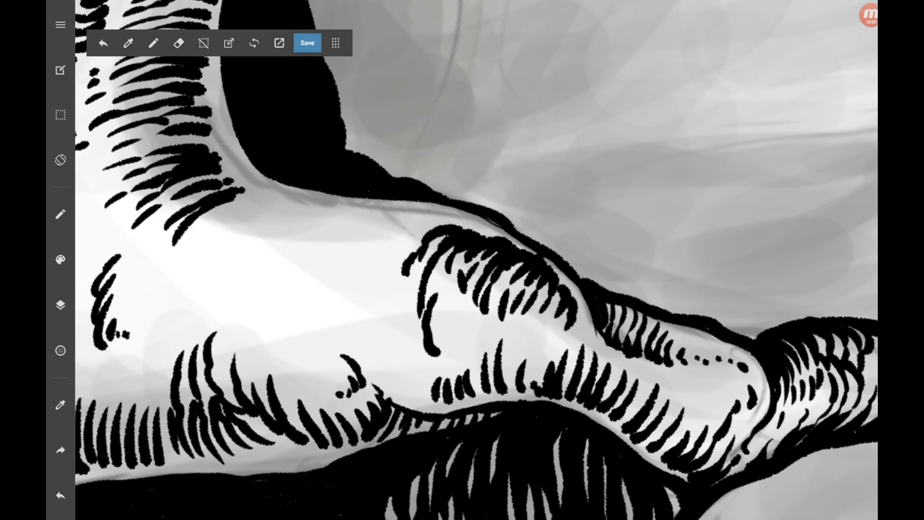
{"action": "mouse_move", "coordinate": [458, 318]}
{"action": "left_mouse_down"}
{"action": "mouse_move", "coordinate": [451, 338]}
{"action": "mouse_move", "coordinate": [463, 333]}
{"action": "left_mouse_up"}
Place an ink dot and hatch the upper cheekbone area with textured strokes.
{"action": "left_click", "coordinate": [418, 367]}
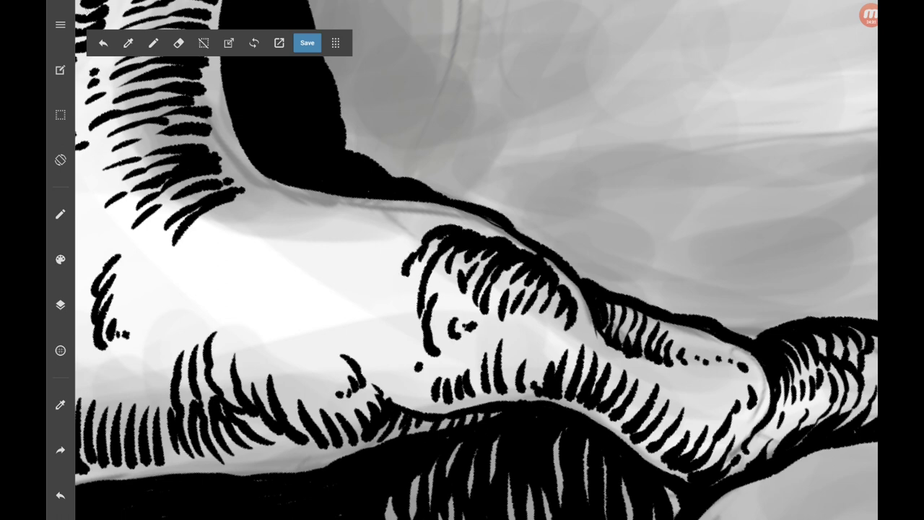
{"action": "left_click_drag", "start_coordinate": [418, 366], "coordinate": [480, 337]}
{"action": "left_click_drag", "start_coordinate": [289, 159], "coordinate": [256, 199]}
{"action": "left_click_drag", "start_coordinate": [327, 140], "coordinate": [285, 166]}
{"action": "left_click_drag", "start_coordinate": [281, 184], "coordinate": [272, 202]}
{"action": "left_click_drag", "start_coordinate": [331, 146], "coordinate": [281, 179]}
{"action": "left_click_drag", "start_coordinate": [275, 219], "coordinate": [267, 250]}
{"action": "mouse_move", "coordinate": [274, 243]}
{"action": "left_mouse_down"}
{"action": "mouse_move", "coordinate": [283, 262]}
{"action": "mouse_move", "coordinate": [299, 262]}
{"action": "left_mouse_up"}
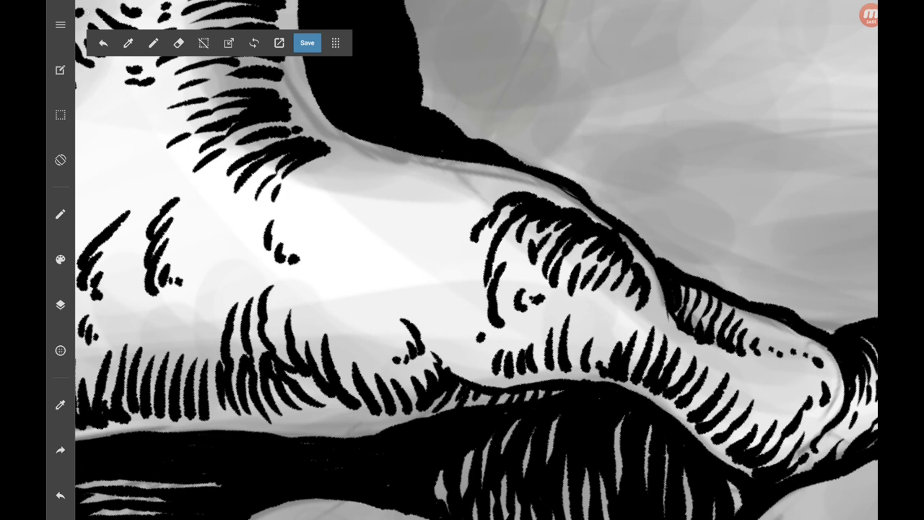
Extend hatching around the tufts, curving over their top and left edge.
{"action": "left_click_drag", "start_coordinate": [326, 287], "coordinate": [320, 331]}
{"action": "left_click_drag", "start_coordinate": [462, 260], "coordinate": [480, 278]}
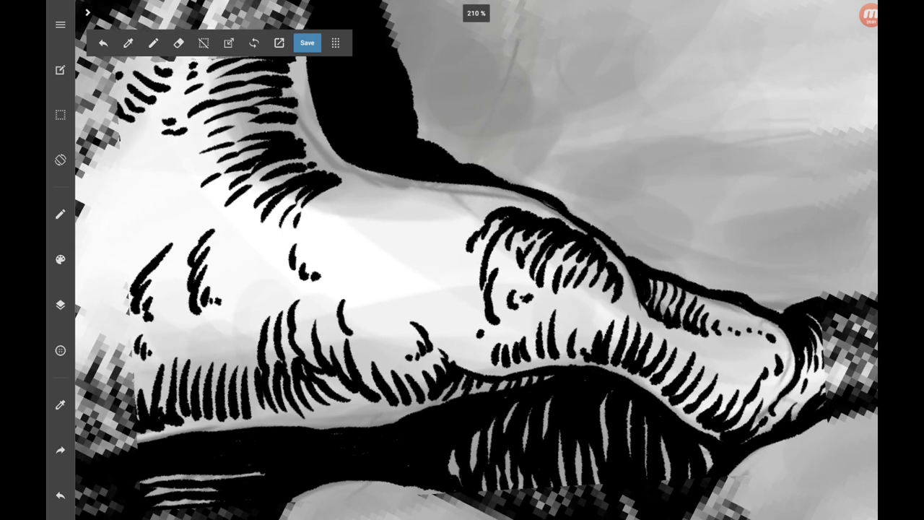
{"action": "left_click_drag", "start_coordinate": [457, 244], "coordinate": [446, 281]}
{"action": "mouse_move", "coordinate": [462, 281]}
{"action": "left_mouse_down"}
{"action": "mouse_move", "coordinate": [447, 304]}
{"action": "mouse_move", "coordinate": [457, 324]}
{"action": "mouse_move", "coordinate": [456, 312]}
{"action": "left_mouse_up"}
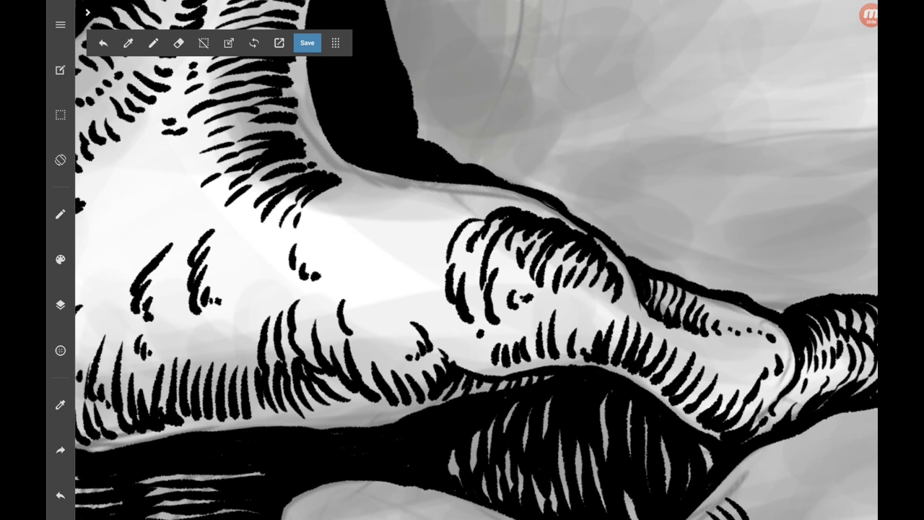
{"action": "mouse_move", "coordinate": [485, 211]}
{"action": "left_mouse_down"}
{"action": "mouse_move", "coordinate": [462, 236]}
{"action": "mouse_move", "coordinate": [482, 220]}
{"action": "left_mouse_up"}
{"action": "left_click_drag", "start_coordinate": [455, 214], "coordinate": [431, 261]}
{"action": "mouse_move", "coordinate": [476, 203]}
{"action": "left_mouse_down"}
{"action": "mouse_move", "coordinate": [449, 220]}
{"action": "mouse_move", "coordinate": [476, 211]}
{"action": "left_mouse_up"}
{"action": "left_click_drag", "start_coordinate": [436, 252], "coordinate": [429, 281]}
{"action": "left_click_drag", "start_coordinate": [455, 220], "coordinate": [433, 253]}
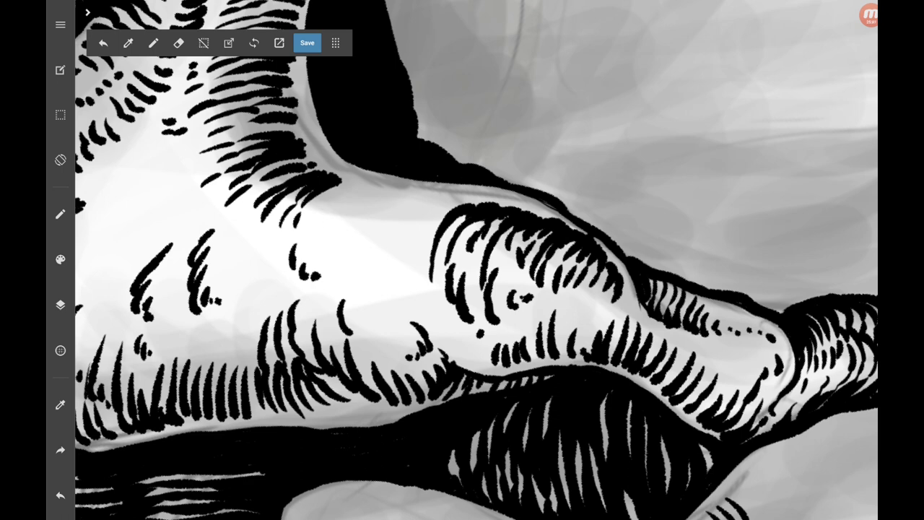
Add strokes beside the dark area and extend the curved hatching leftward.
{"action": "left_click_drag", "start_coordinate": [319, 239], "coordinate": [345, 191]}
{"action": "mouse_move", "coordinate": [313, 229]}
{"action": "left_mouse_down"}
{"action": "mouse_move", "coordinate": [334, 262]}
{"action": "mouse_move", "coordinate": [318, 207]}
{"action": "left_mouse_up"}
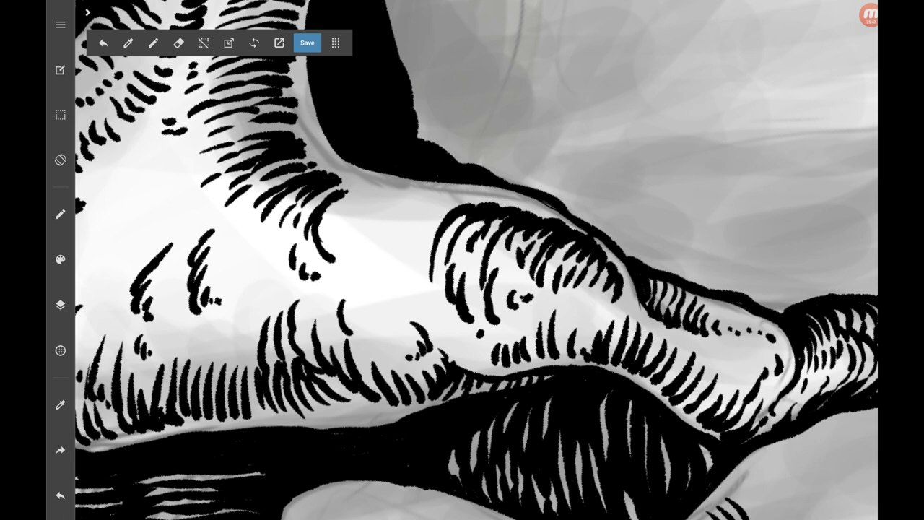
{"action": "mouse_move", "coordinate": [423, 265]}
{"action": "left_mouse_down"}
{"action": "mouse_move", "coordinate": [418, 229]}
{"action": "mouse_move", "coordinate": [479, 193]}
{"action": "left_mouse_up"}
{"action": "left_click_drag", "start_coordinate": [476, 206], "coordinate": [491, 197]}
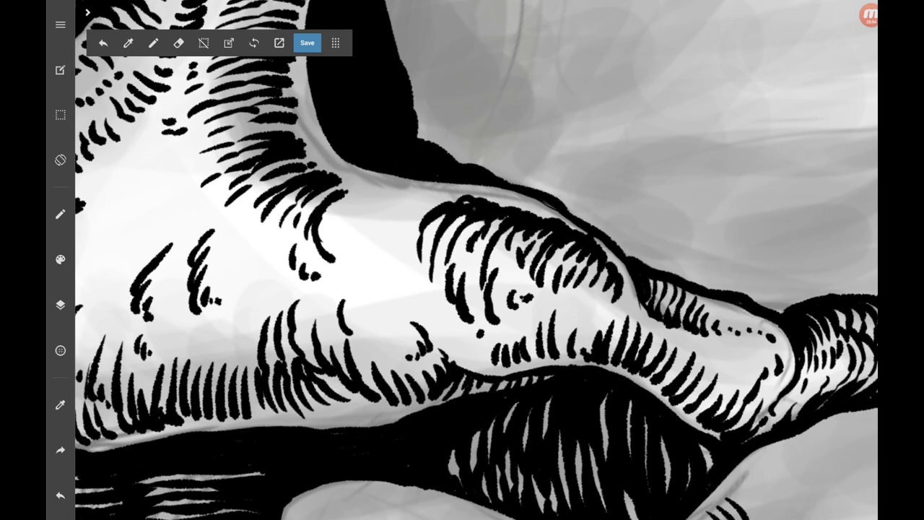
{"action": "left_click_drag", "start_coordinate": [409, 284], "coordinate": [399, 254]}
{"action": "left_click_drag", "start_coordinate": [405, 315], "coordinate": [397, 281]}
{"action": "left_click_drag", "start_coordinate": [413, 320], "coordinate": [408, 290]}
{"action": "left_click_drag", "start_coordinate": [412, 321], "coordinate": [421, 312]}
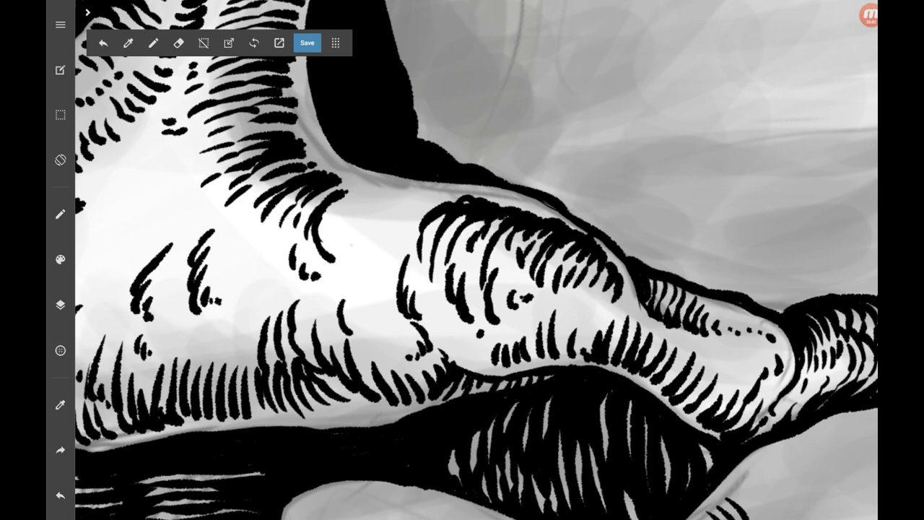
Draw long curved strokes filling the gap between the hatch groups.
{"action": "left_click_drag", "start_coordinate": [339, 243], "coordinate": [361, 190]}
{"action": "mouse_move", "coordinate": [330, 225]}
{"action": "left_mouse_down"}
{"action": "mouse_move", "coordinate": [348, 189]}
{"action": "mouse_move", "coordinate": [362, 183]}
{"action": "left_mouse_up"}
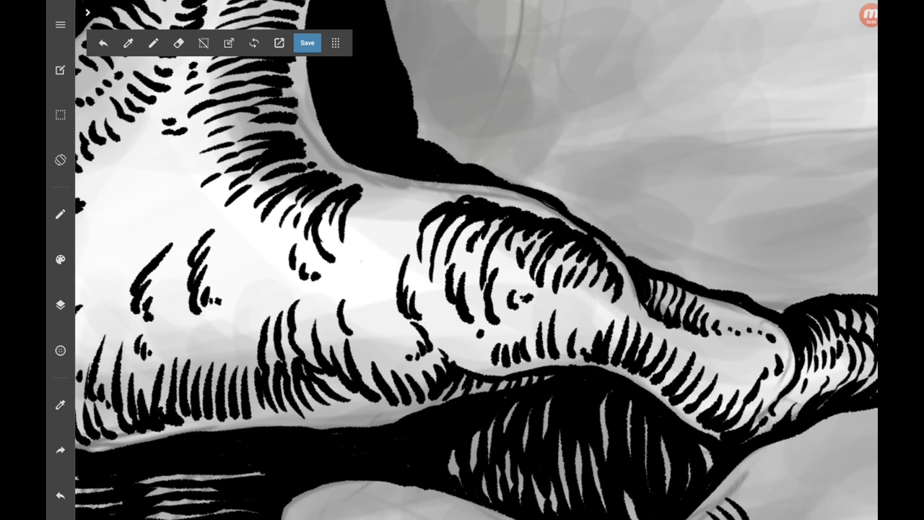
{"action": "mouse_move", "coordinate": [352, 263]}
{"action": "left_mouse_down"}
{"action": "mouse_move", "coordinate": [349, 216]}
{"action": "mouse_move", "coordinate": [374, 188]}
{"action": "left_mouse_up"}
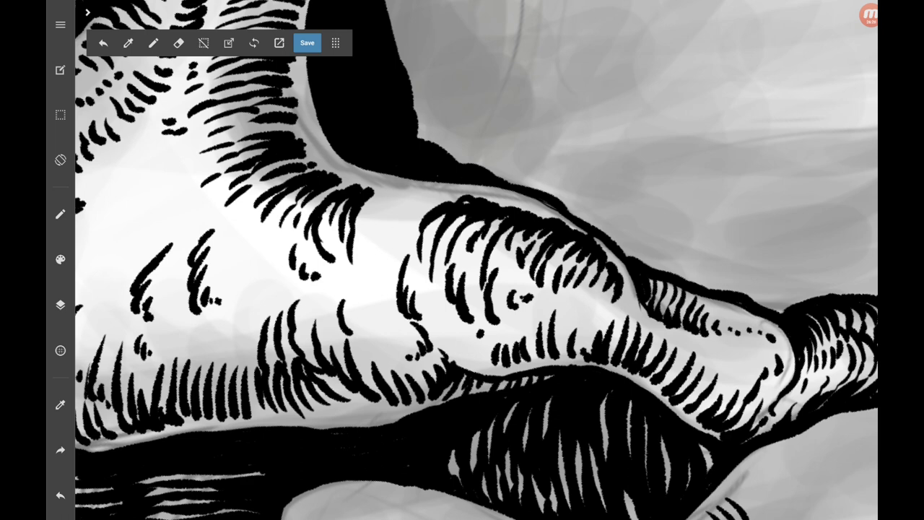
{"action": "mouse_move", "coordinate": [356, 275]}
{"action": "left_mouse_down"}
{"action": "mouse_move", "coordinate": [381, 193]}
{"action": "mouse_move", "coordinate": [394, 190]}
{"action": "left_mouse_up"}
{"action": "mouse_move", "coordinate": [378, 254]}
{"action": "left_mouse_down"}
{"action": "mouse_move", "coordinate": [408, 192]}
{"action": "mouse_move", "coordinate": [455, 194]}
{"action": "left_mouse_up"}
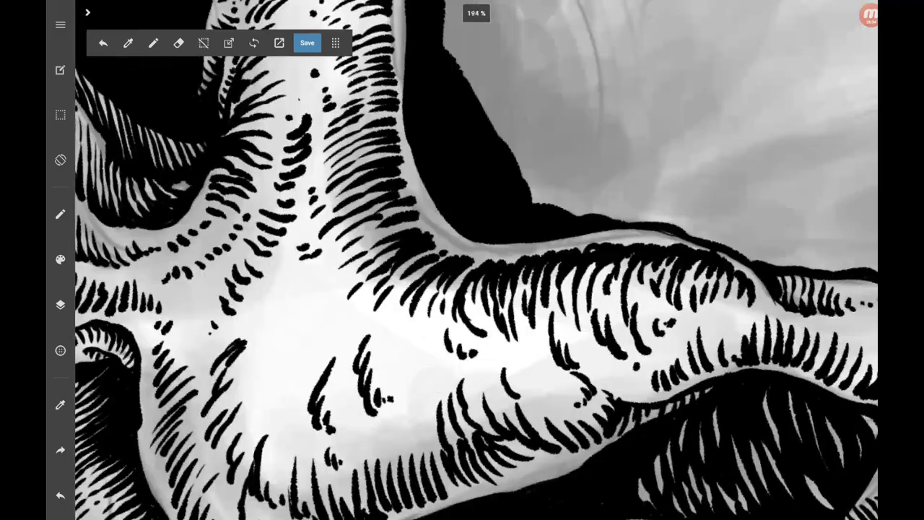
Hatch the lower cheekbone edge and add short strokes and dots across the cheek.
{"action": "mouse_move", "coordinate": [388, 331]}
{"action": "left_mouse_down"}
{"action": "mouse_move", "coordinate": [378, 315]}
{"action": "mouse_move", "coordinate": [383, 323]}
{"action": "left_mouse_up"}
{"action": "left_click_drag", "start_coordinate": [411, 348], "coordinate": [348, 315]}
{"action": "left_click_drag", "start_coordinate": [367, 328], "coordinate": [296, 288]}
{"action": "left_click_drag", "start_coordinate": [283, 344], "coordinate": [301, 344]}
{"action": "left_click_drag", "start_coordinate": [292, 362], "coordinate": [294, 360]}
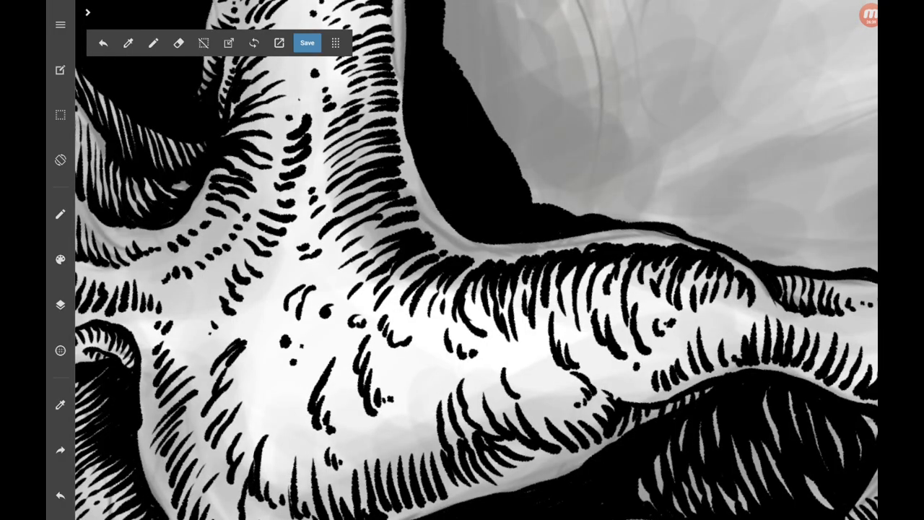
{"action": "left_click_drag", "start_coordinate": [273, 277], "coordinate": [243, 252]}
{"action": "mouse_move", "coordinate": [205, 332]}
{"action": "left_mouse_down"}
{"action": "mouse_move", "coordinate": [218, 312]}
{"action": "mouse_move", "coordinate": [224, 328]}
{"action": "left_mouse_up"}
{"action": "left_click_drag", "start_coordinate": [200, 358], "coordinate": [248, 322]}
{"action": "left_click_drag", "start_coordinate": [196, 348], "coordinate": [216, 332]}
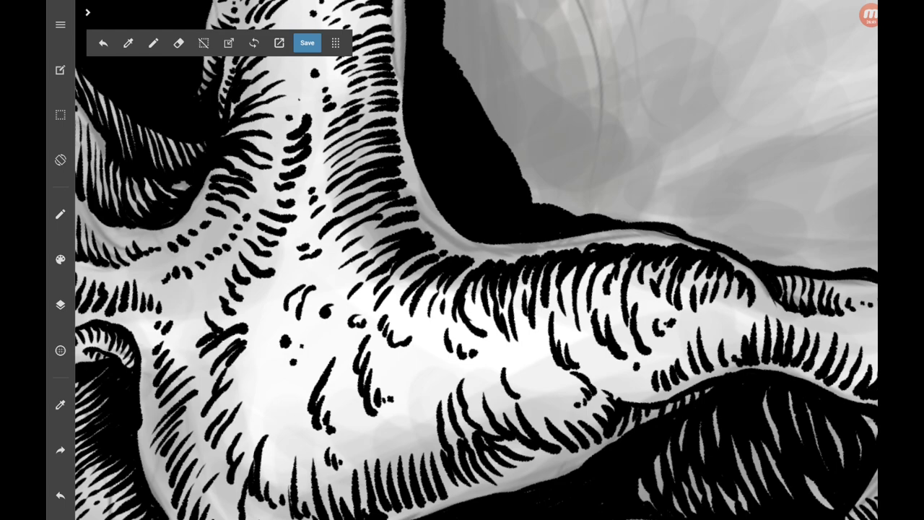
Hatch the jaw bone's upper-left edge.
{"action": "scroll", "coordinate": [477, 259], "scroll_direction": "down", "scroll_amount": 5}
{"action": "scroll", "coordinate": [476, 260], "scroll_direction": "down", "scroll_amount": 5}
{"action": "scroll", "coordinate": [496, 238], "scroll_direction": "up", "scroll_amount": 10}
{"action": "scroll", "coordinate": [495, 237], "scroll_direction": "up", "scroll_amount": 2}
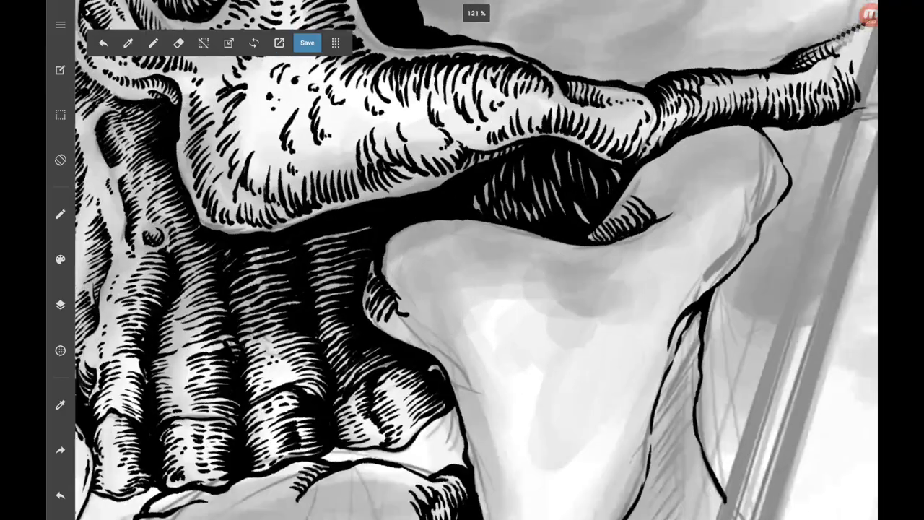
{"action": "scroll", "coordinate": [477, 260], "scroll_direction": "up", "scroll_amount": 1}
{"action": "mouse_move", "coordinate": [409, 262]}
{"action": "left_mouse_down"}
{"action": "mouse_move", "coordinate": [397, 271]}
{"action": "mouse_move", "coordinate": [401, 289]}
{"action": "left_mouse_up"}
{"action": "mouse_move", "coordinate": [398, 272]}
{"action": "left_mouse_down"}
{"action": "mouse_move", "coordinate": [412, 315]}
{"action": "mouse_move", "coordinate": [404, 287]}
{"action": "left_mouse_up"}
{"action": "left_click_drag", "start_coordinate": [428, 261], "coordinate": [406, 270]}
Hatch the jaw tip under the arch and outline its top.
{"action": "scroll", "coordinate": [476, 260], "scroll_direction": "right", "scroll_amount": 5}
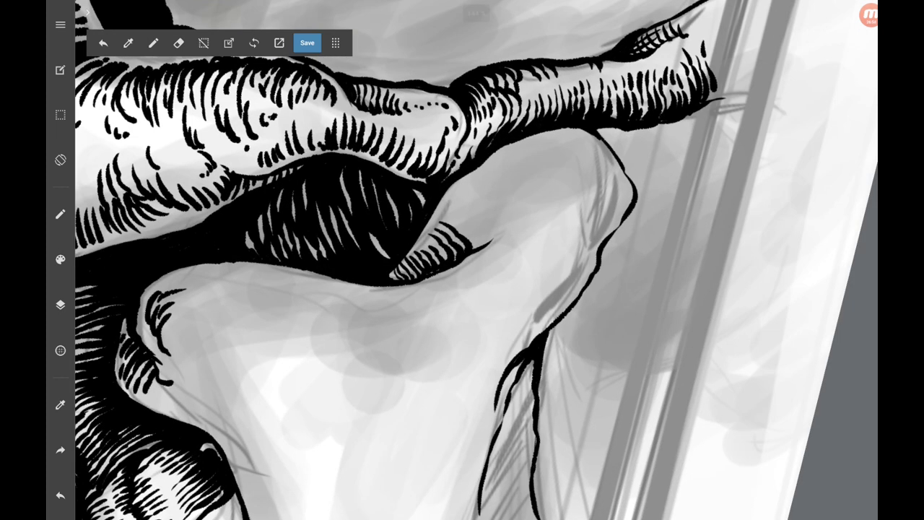
{"action": "mouse_move", "coordinate": [471, 216]}
{"action": "left_mouse_down"}
{"action": "mouse_move", "coordinate": [449, 231]}
{"action": "mouse_move", "coordinate": [470, 249]}
{"action": "left_mouse_up"}
{"action": "mouse_move", "coordinate": [482, 210]}
{"action": "left_mouse_down"}
{"action": "mouse_move", "coordinate": [467, 243]}
{"action": "mouse_move", "coordinate": [449, 213]}
{"action": "left_mouse_up"}
{"action": "mouse_move", "coordinate": [450, 197]}
{"action": "left_mouse_down"}
{"action": "mouse_move", "coordinate": [441, 204]}
{"action": "mouse_move", "coordinate": [489, 229]}
{"action": "left_mouse_up"}
{"action": "left_click_drag", "start_coordinate": [489, 226], "coordinate": [483, 243]}
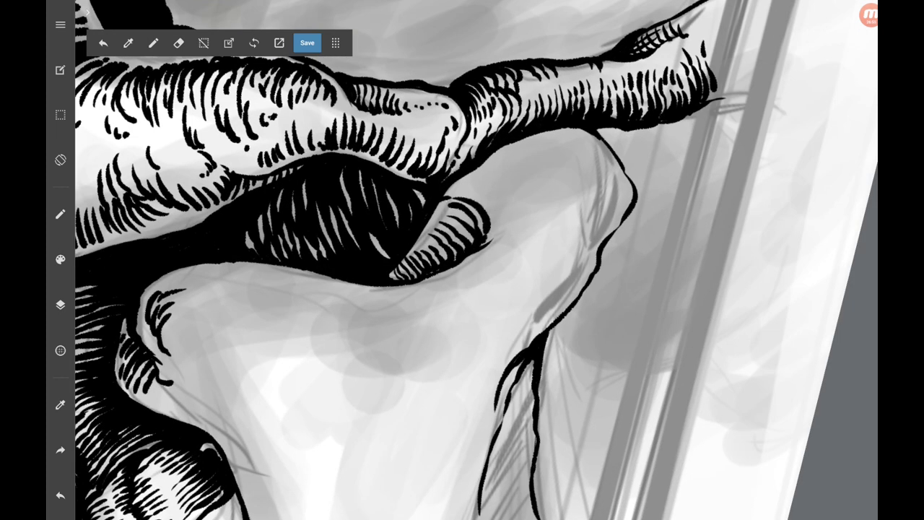
Ink a bold outline and inner contour lines along the jaw's right edge.
{"action": "mouse_move", "coordinate": [523, 324]}
{"action": "left_mouse_down"}
{"action": "mouse_move", "coordinate": [582, 253]}
{"action": "mouse_move", "coordinate": [597, 162]}
{"action": "mouse_move", "coordinate": [591, 229]}
{"action": "mouse_move", "coordinate": [575, 262]}
{"action": "left_mouse_up"}
{"action": "left_click_drag", "start_coordinate": [582, 218], "coordinate": [562, 264]}
{"action": "left_click_drag", "start_coordinate": [599, 186], "coordinate": [583, 214]}
{"action": "left_click_drag", "start_coordinate": [572, 155], "coordinate": [599, 189]}
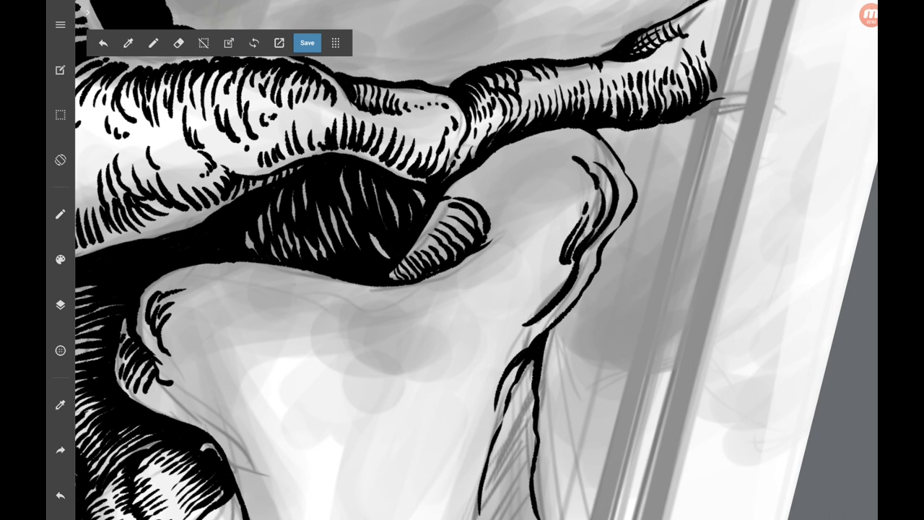
{"action": "mouse_move", "coordinate": [586, 140]}
{"action": "left_mouse_down"}
{"action": "mouse_move", "coordinate": [605, 166]}
{"action": "mouse_move", "coordinate": [546, 156]}
{"action": "left_mouse_up"}
{"action": "left_click_drag", "start_coordinate": [462, 260], "coordinate": [506, 217]}
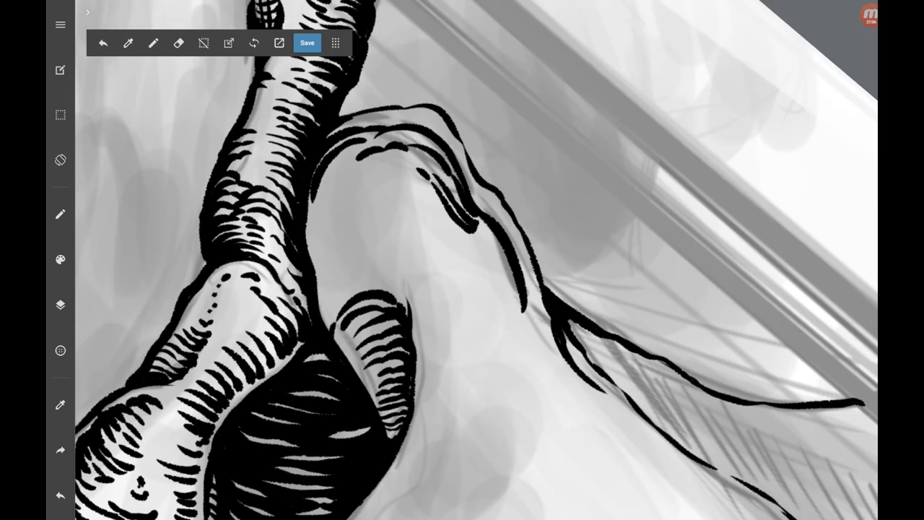
Add short strokes along the bone's lower edge and the jaw edge.
{"action": "mouse_move", "coordinate": [358, 158]}
{"action": "left_mouse_down"}
{"action": "mouse_move", "coordinate": [326, 176]}
{"action": "mouse_move", "coordinate": [309, 215]}
{"action": "left_mouse_up"}
{"action": "mouse_move", "coordinate": [462, 259]}
{"action": "left_mouse_down"}
{"action": "mouse_move", "coordinate": [549, 188]}
{"action": "mouse_move", "coordinate": [505, 217]}
{"action": "left_mouse_up"}
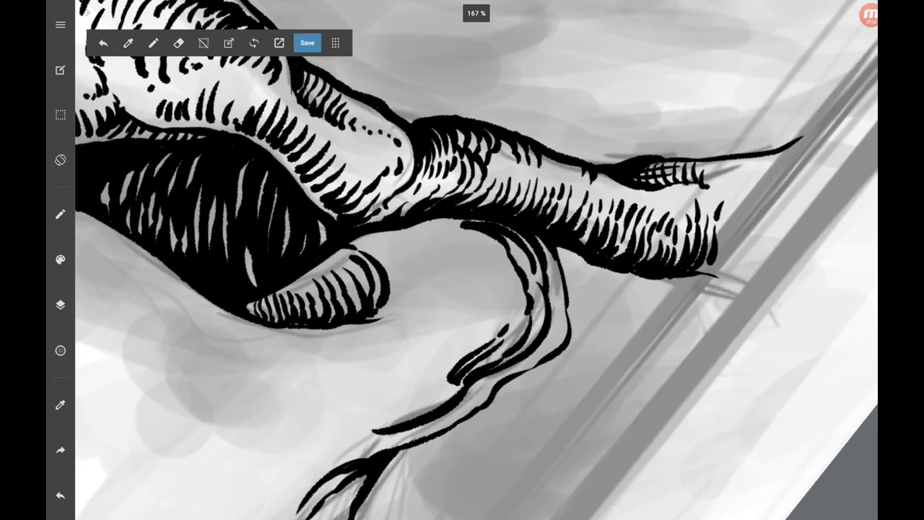
{"action": "left_click_drag", "start_coordinate": [524, 254], "coordinate": [514, 271]}
{"action": "mouse_move", "coordinate": [518, 235]}
{"action": "left_mouse_down"}
{"action": "mouse_move", "coordinate": [501, 256]}
{"action": "mouse_move", "coordinate": [419, 217]}
{"action": "left_mouse_up"}
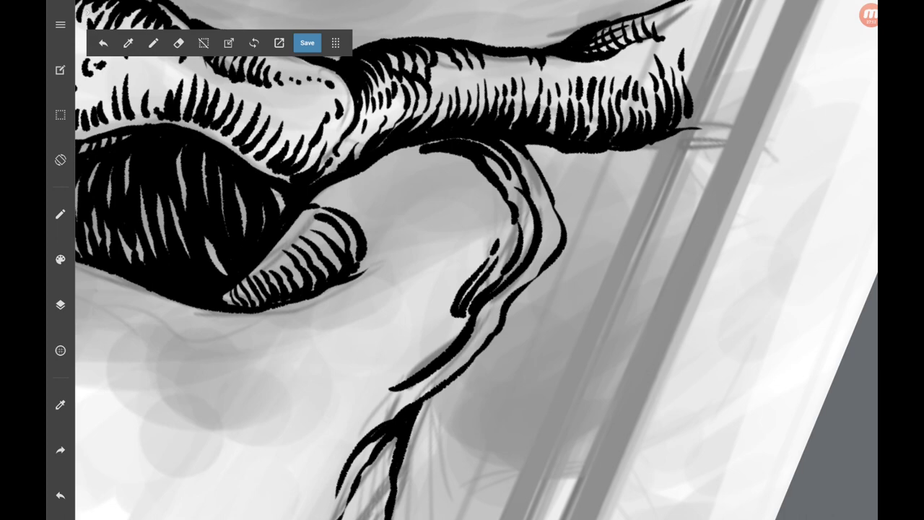
{"action": "mouse_move", "coordinate": [462, 260]}
{"action": "left_mouse_down"}
{"action": "mouse_move", "coordinate": [505, 216]}
{"action": "mouse_move", "coordinate": [526, 237]}
{"action": "left_mouse_up"}
{"action": "left_click_drag", "start_coordinate": [558, 165], "coordinate": [540, 212]}
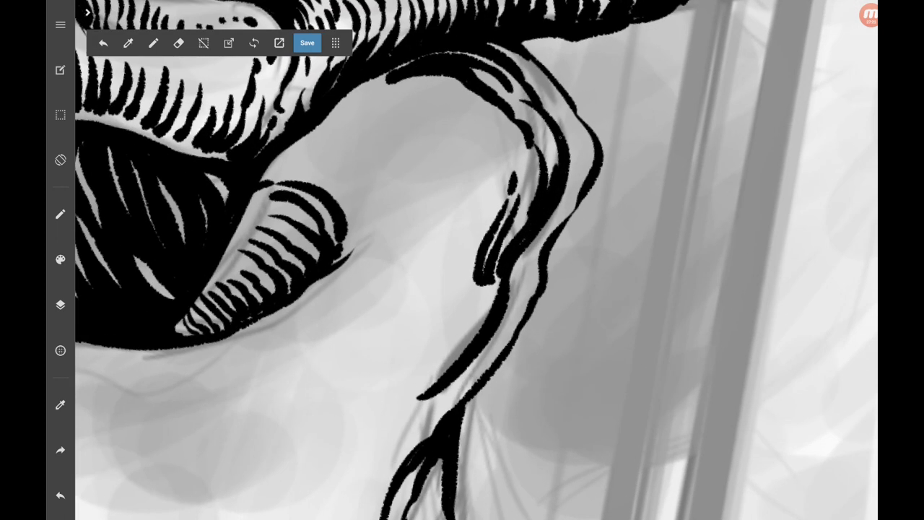
{"action": "mouse_move", "coordinate": [462, 260]}
{"action": "left_mouse_down"}
{"action": "mouse_move", "coordinate": [419, 217]}
{"action": "mouse_move", "coordinate": [542, 148]}
{"action": "left_mouse_up"}
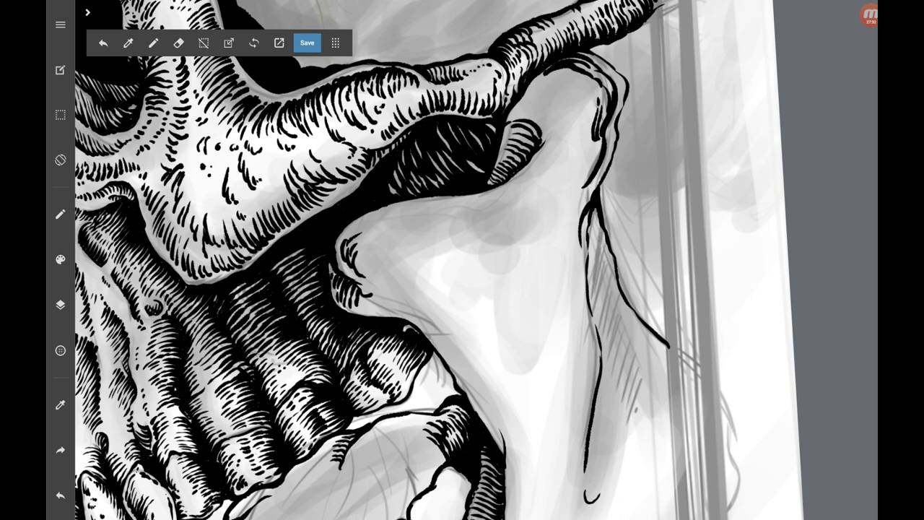
Ink thin lines along the upper and left edges of the jaw bone.
{"action": "left_click_drag", "start_coordinate": [462, 260], "coordinate": [505, 217]}
{"action": "left_click_drag", "start_coordinate": [399, 145], "coordinate": [459, 61]}
{"action": "left_click_drag", "start_coordinate": [411, 121], "coordinate": [461, 48]}
{"action": "mouse_move", "coordinate": [369, 205]}
{"action": "left_mouse_down"}
{"action": "mouse_move", "coordinate": [455, 84]}
{"action": "mouse_move", "coordinate": [414, 137]}
{"action": "left_mouse_up"}
{"action": "left_click_drag", "start_coordinate": [361, 227], "coordinate": [457, 94]}
{"action": "left_click_drag", "start_coordinate": [462, 260], "coordinate": [426, 314]}
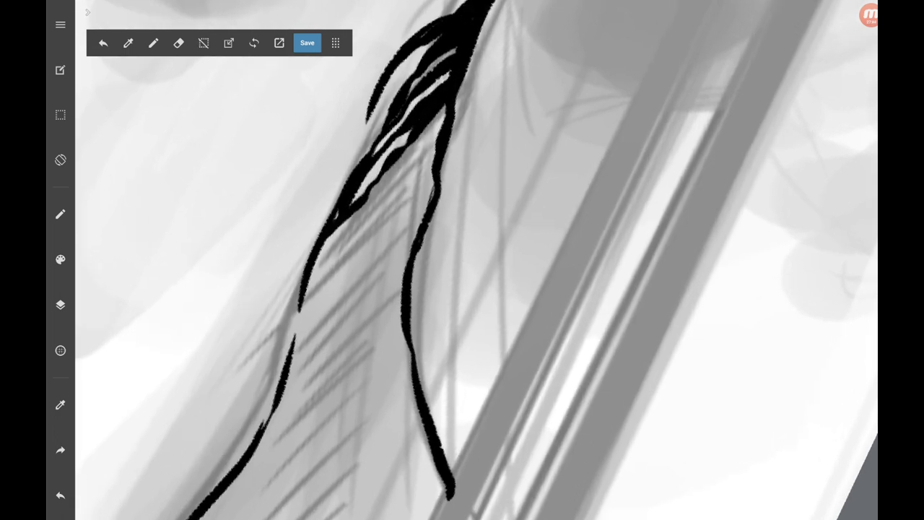
{"action": "left_click_drag", "start_coordinate": [315, 268], "coordinate": [445, 105]}
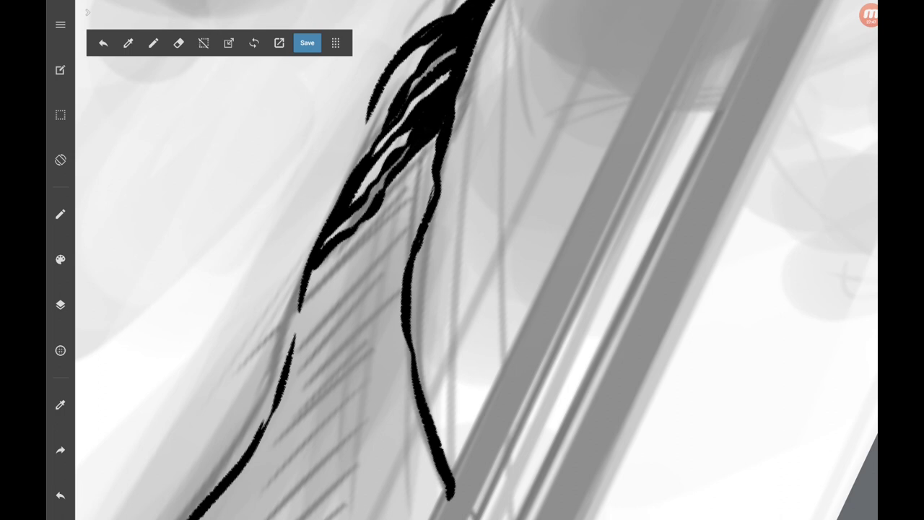
{"action": "left_click_drag", "start_coordinate": [463, 16], "coordinate": [485, 6]}
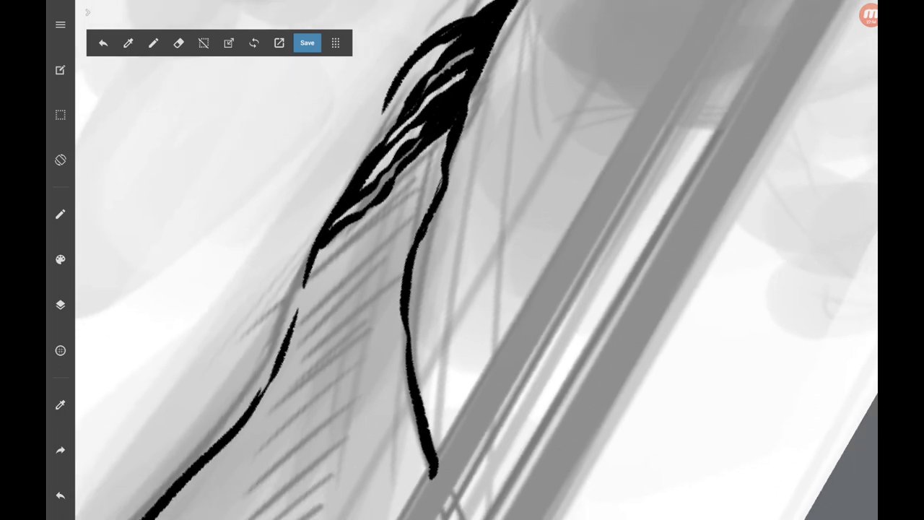
{"action": "mouse_move", "coordinate": [317, 261]}
{"action": "left_mouse_down"}
{"action": "mouse_move", "coordinate": [397, 199]}
{"action": "mouse_move", "coordinate": [446, 134]}
{"action": "mouse_move", "coordinate": [330, 249]}
{"action": "mouse_move", "coordinate": [306, 288]}
{"action": "left_mouse_up"}
{"action": "left_click_drag", "start_coordinate": [366, 241], "coordinate": [446, 147]}
Rotate the canvas and add hatch strokes along the left bone edge and hatching bottom.
{"action": "left_click_drag", "start_coordinate": [404, 289], "coordinate": [423, 271]}
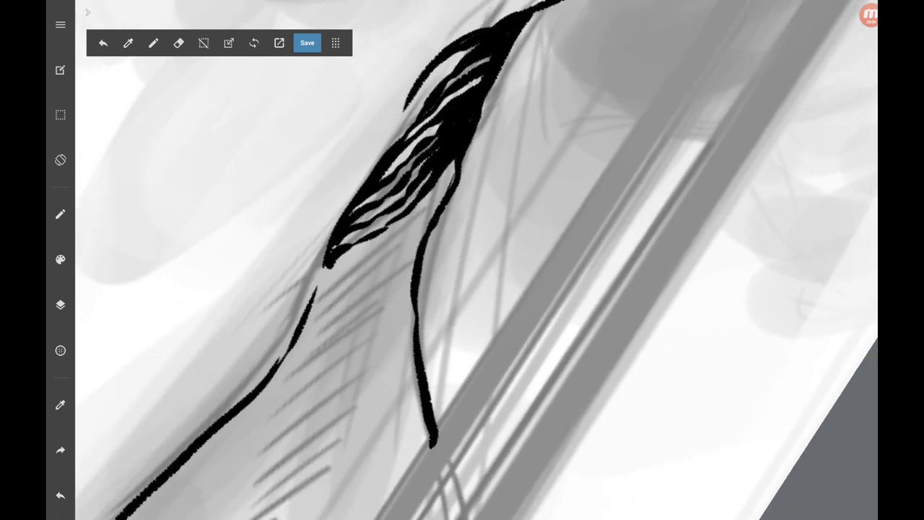
{"action": "mouse_move", "coordinate": [394, 238]}
{"action": "left_mouse_down"}
{"action": "mouse_move", "coordinate": [317, 287]}
{"action": "mouse_move", "coordinate": [437, 196]}
{"action": "mouse_move", "coordinate": [468, 149]}
{"action": "left_mouse_up"}
{"action": "mouse_move", "coordinate": [433, 289]}
{"action": "left_mouse_down"}
{"action": "mouse_move", "coordinate": [450, 257]}
{"action": "mouse_move", "coordinate": [485, 235]}
{"action": "left_mouse_up"}
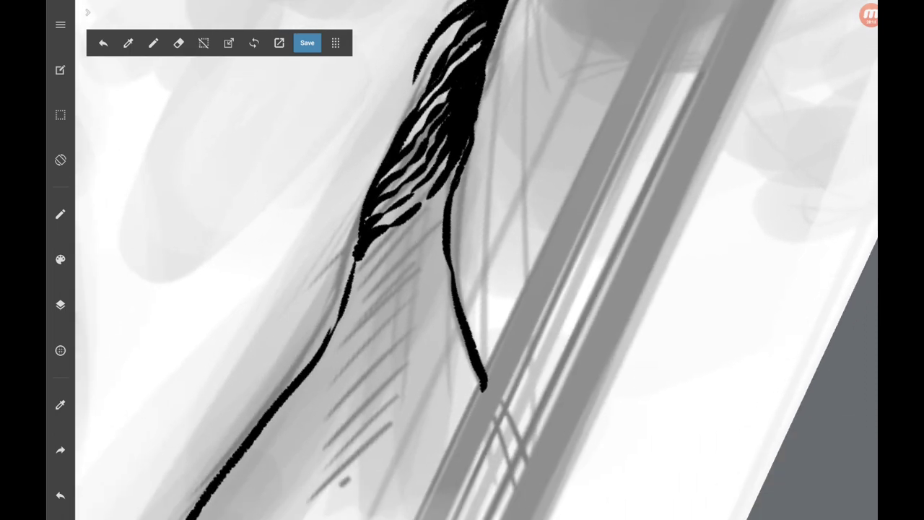
{"action": "left_click_drag", "start_coordinate": [433, 289], "coordinate": [462, 267]}
{"action": "mouse_move", "coordinate": [468, 184]}
{"action": "left_mouse_down"}
{"action": "mouse_move", "coordinate": [414, 231]}
{"action": "mouse_move", "coordinate": [352, 261]}
{"action": "left_mouse_up"}
{"action": "mouse_move", "coordinate": [460, 205]}
{"action": "left_mouse_down"}
{"action": "mouse_move", "coordinate": [440, 229]}
{"action": "mouse_move", "coordinate": [348, 275]}
{"action": "left_mouse_up"}
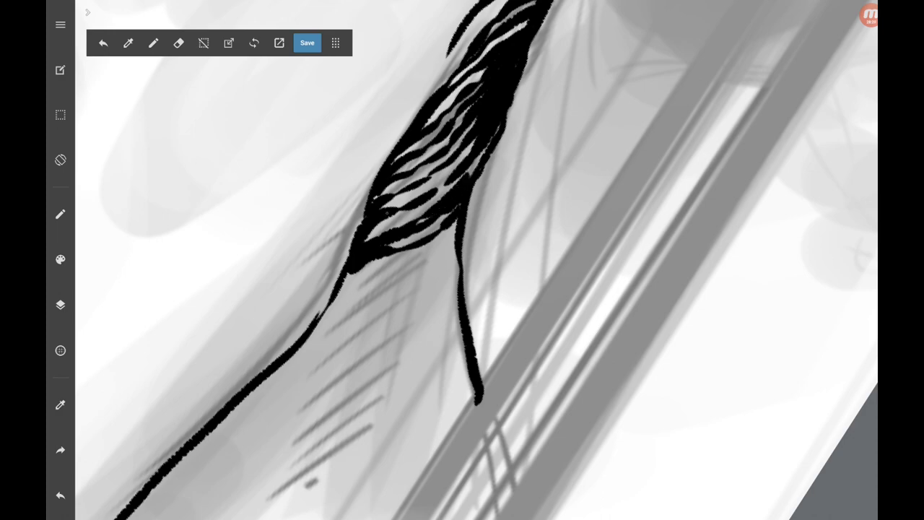
Hatch the shadow along the back of the jaw, extending it up the jaw edge.
{"action": "scroll", "coordinate": [462, 130], "scroll_direction": "up", "scroll_amount": 1}
{"action": "scroll", "coordinate": [462, 260], "scroll_direction": "down", "scroll_amount": 5}
{"action": "scroll", "coordinate": [463, 260], "scroll_direction": "up", "scroll_amount": 5}
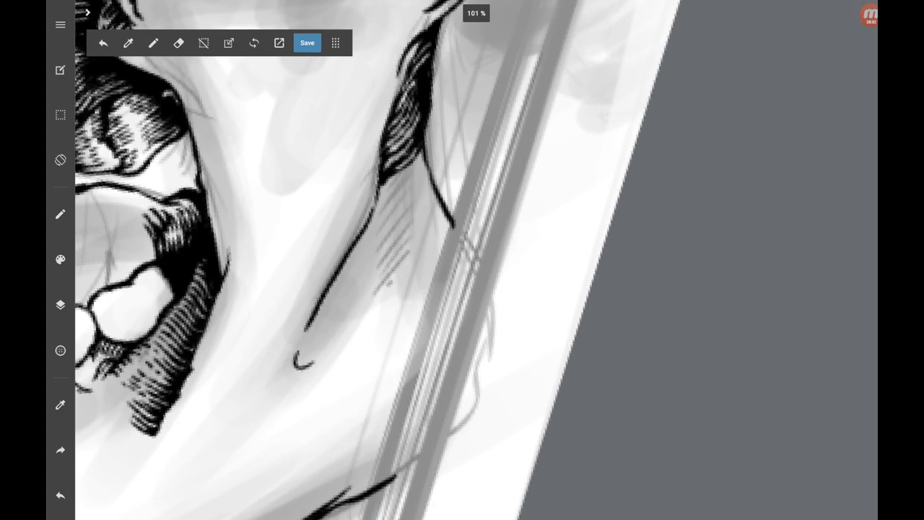
{"action": "left_click_drag", "start_coordinate": [378, 305], "coordinate": [300, 366]}
{"action": "left_click_drag", "start_coordinate": [361, 302], "coordinate": [312, 348]}
{"action": "left_click_drag", "start_coordinate": [374, 284], "coordinate": [299, 358]}
{"action": "left_click_drag", "start_coordinate": [391, 266], "coordinate": [296, 352]}
{"action": "mouse_move", "coordinate": [394, 255]}
{"action": "left_mouse_down"}
{"action": "mouse_move", "coordinate": [306, 336]}
{"action": "mouse_move", "coordinate": [315, 314]}
{"action": "left_mouse_up"}
{"action": "left_click_drag", "start_coordinate": [406, 232], "coordinate": [326, 296]}
{"action": "left_click_drag", "start_coordinate": [410, 213], "coordinate": [338, 275]}
{"action": "left_click_drag", "start_coordinate": [417, 198], "coordinate": [354, 248]}
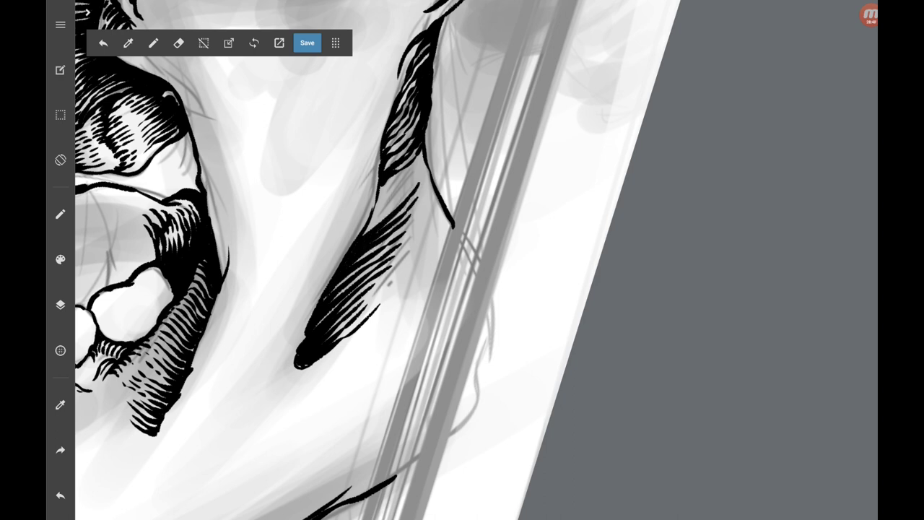
{"action": "mouse_move", "coordinate": [423, 167]}
{"action": "left_mouse_down"}
{"action": "mouse_move", "coordinate": [366, 233]}
{"action": "mouse_move", "coordinate": [406, 183]}
{"action": "mouse_move", "coordinate": [371, 210]}
{"action": "left_mouse_up"}
Add short hatch strokes inside the jaw shadow.
{"action": "scroll", "coordinate": [375, 260], "scroll_direction": "down", "scroll_amount": 2}
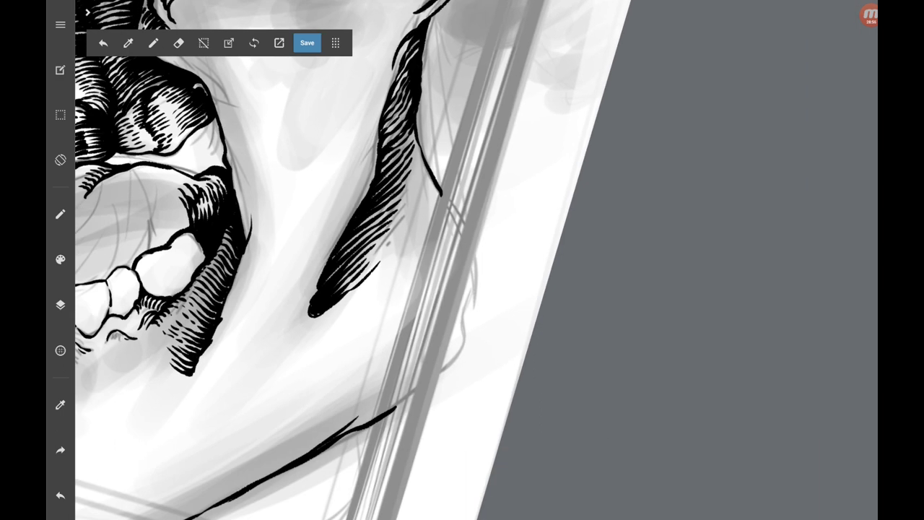
{"action": "scroll", "coordinate": [397, 260], "scroll_direction": "up", "scroll_amount": 1}
{"action": "scroll", "coordinate": [397, 259], "scroll_direction": "up", "scroll_amount": 2}
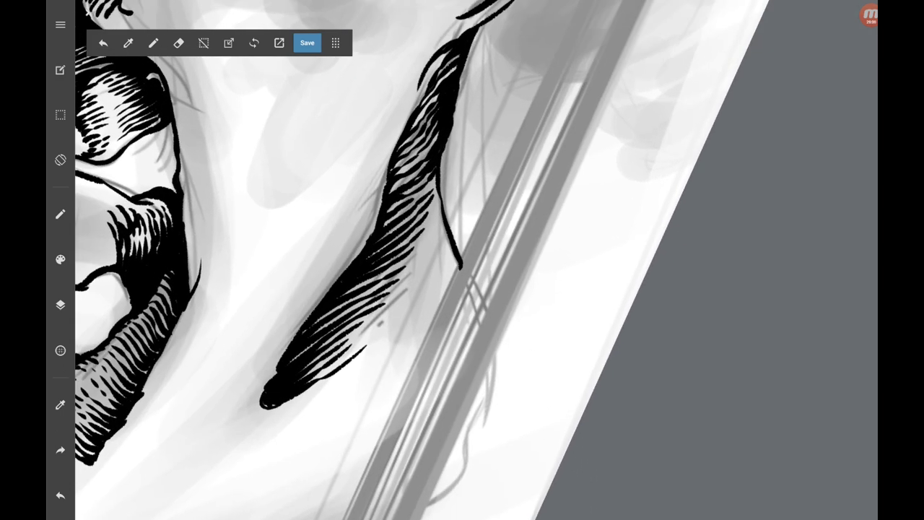
{"action": "mouse_move", "coordinate": [436, 176]}
{"action": "left_mouse_down"}
{"action": "mouse_move", "coordinate": [410, 199]}
{"action": "mouse_move", "coordinate": [427, 207]}
{"action": "left_mouse_up"}
{"action": "left_click_drag", "start_coordinate": [427, 219], "coordinate": [416, 227]}
{"action": "left_click_drag", "start_coordinate": [443, 192], "coordinate": [425, 221]}
{"action": "left_click_drag", "start_coordinate": [445, 191], "coordinate": [431, 206]}
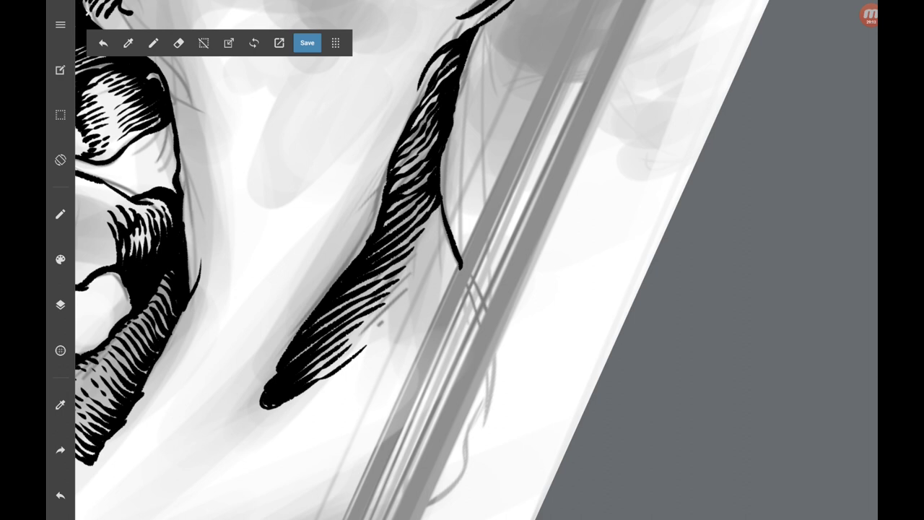
{"action": "left_click_drag", "start_coordinate": [428, 225], "coordinate": [414, 236]}
{"action": "left_click_drag", "start_coordinate": [441, 201], "coordinate": [411, 254]}
{"action": "mouse_move", "coordinate": [442, 223]}
{"action": "left_mouse_down"}
{"action": "mouse_move", "coordinate": [396, 264]}
{"action": "mouse_move", "coordinate": [417, 247]}
{"action": "left_mouse_up"}
Fill the rest of the shadow with more short hatching, then zoom out slightly.
{"action": "scroll", "coordinate": [426, 339], "scroll_direction": "up", "scroll_amount": 2}
{"action": "left_click_drag", "start_coordinate": [450, 206], "coordinate": [392, 272]}
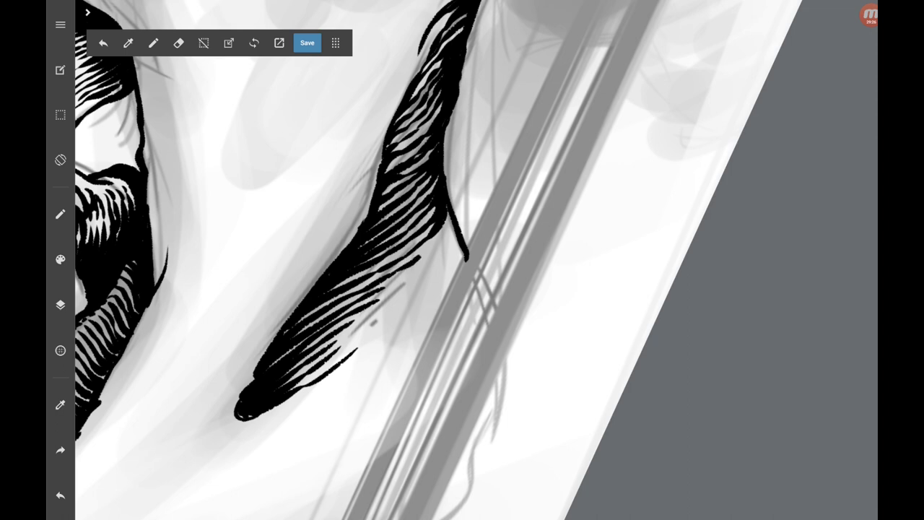
{"action": "left_click_drag", "start_coordinate": [442, 240], "coordinate": [418, 260]}
{"action": "mouse_move", "coordinate": [453, 219]}
{"action": "left_mouse_down"}
{"action": "mouse_move", "coordinate": [434, 247]}
{"action": "mouse_move", "coordinate": [444, 223]}
{"action": "left_mouse_up"}
{"action": "left_click_drag", "start_coordinate": [417, 268], "coordinate": [382, 291]}
{"action": "left_click_drag", "start_coordinate": [448, 243], "coordinate": [410, 273]}
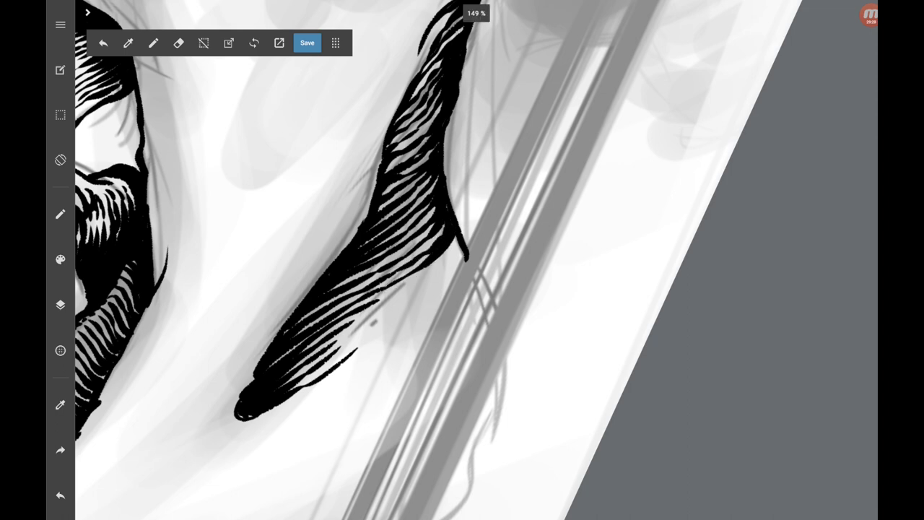
{"action": "left_click_drag", "start_coordinate": [354, 289], "coordinate": [397, 246]}
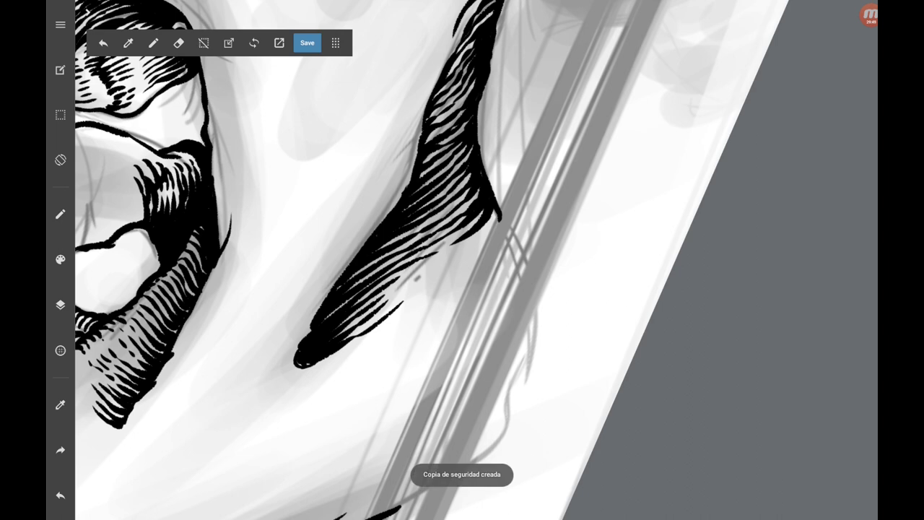
Hatch along the shadow's lower and right edges.
{"action": "mouse_move", "coordinate": [405, 277]}
{"action": "left_mouse_down"}
{"action": "mouse_move", "coordinate": [466, 250]}
{"action": "mouse_move", "coordinate": [496, 211]}
{"action": "left_mouse_up"}
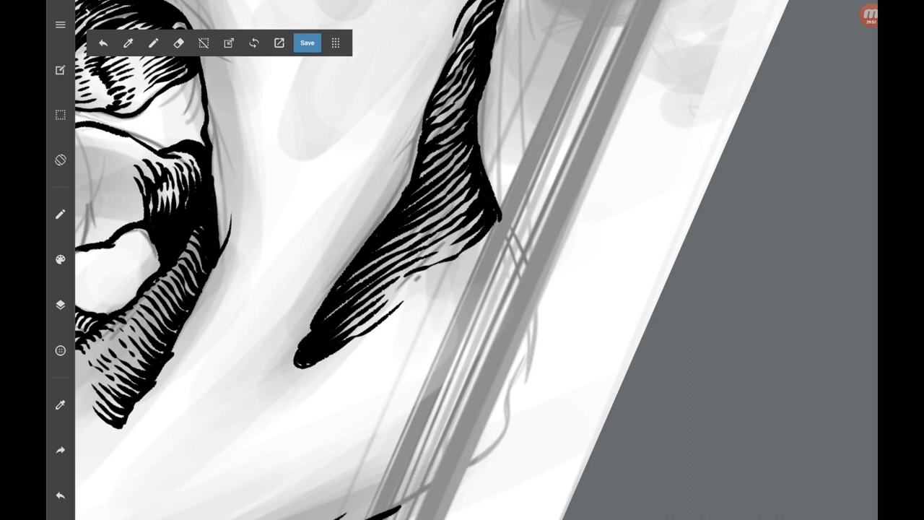
{"action": "scroll", "coordinate": [462, 260], "scroll_direction": "up", "scroll_amount": 1}
{"action": "mouse_move", "coordinate": [390, 264]}
{"action": "left_mouse_down"}
{"action": "mouse_move", "coordinate": [488, 213]}
{"action": "mouse_move", "coordinate": [523, 170]}
{"action": "mouse_move", "coordinate": [462, 234]}
{"action": "mouse_move", "coordinate": [531, 172]}
{"action": "left_mouse_up"}
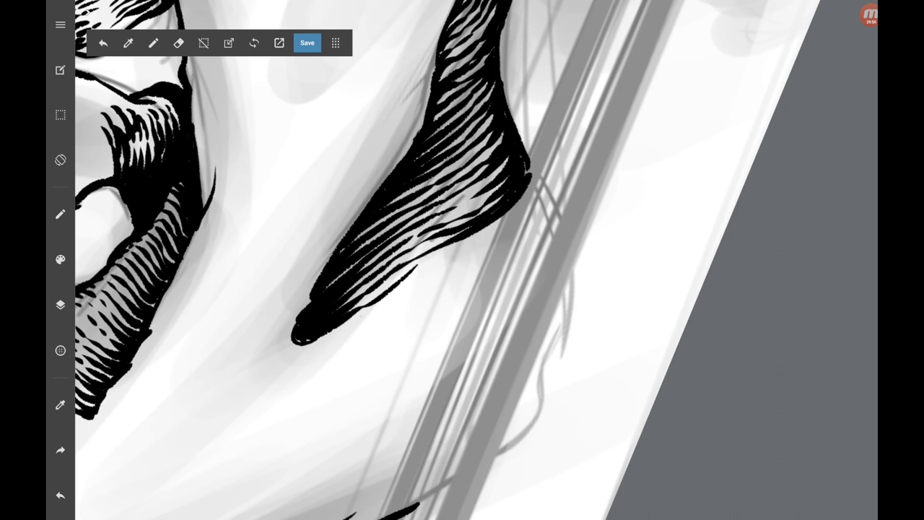
{"action": "mouse_move", "coordinate": [352, 317]}
{"action": "left_mouse_down"}
{"action": "mouse_move", "coordinate": [422, 264]}
{"action": "mouse_move", "coordinate": [480, 240]}
{"action": "mouse_move", "coordinate": [527, 191]}
{"action": "left_mouse_up"}
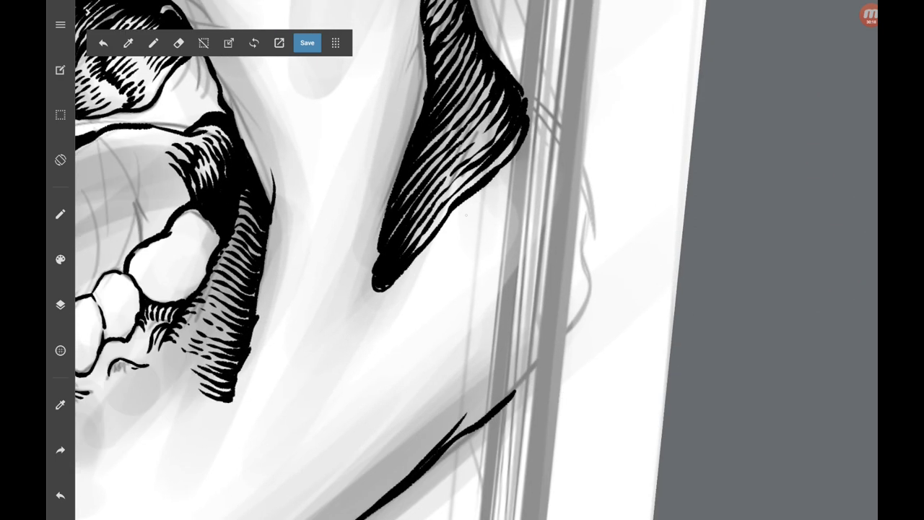
{"action": "left_click_drag", "start_coordinate": [465, 212], "coordinate": [394, 296]}
{"action": "mouse_move", "coordinate": [475, 206]}
{"action": "left_mouse_down"}
{"action": "mouse_move", "coordinate": [533, 121]}
{"action": "mouse_move", "coordinate": [530, 108]}
{"action": "left_mouse_up"}
Hatch the area around the jaw hinge.
{"action": "scroll", "coordinate": [389, 260], "scroll_direction": "down", "scroll_amount": 5}
{"action": "scroll", "coordinate": [462, 259], "scroll_direction": "up", "scroll_amount": 5}
{"action": "left_click_drag", "start_coordinate": [471, 164], "coordinate": [422, 167]}
{"action": "left_click_drag", "start_coordinate": [425, 147], "coordinate": [387, 166]}
{"action": "left_click_drag", "start_coordinate": [449, 159], "coordinate": [431, 171]}
{"action": "mouse_move", "coordinate": [436, 153]}
{"action": "left_mouse_down"}
{"action": "mouse_move", "coordinate": [381, 173]}
{"action": "mouse_move", "coordinate": [417, 189]}
{"action": "mouse_move", "coordinate": [377, 180]}
{"action": "mouse_move", "coordinate": [433, 209]}
{"action": "left_mouse_up"}
Add more small hatch strokes near the jaw hinge.
{"action": "mouse_move", "coordinate": [414, 168]}
{"action": "left_mouse_down"}
{"action": "mouse_move", "coordinate": [406, 176]}
{"action": "mouse_move", "coordinate": [423, 222]}
{"action": "mouse_move", "coordinate": [382, 179]}
{"action": "left_mouse_up"}
{"action": "left_click_drag", "start_coordinate": [416, 171], "coordinate": [394, 174]}
{"action": "mouse_move", "coordinate": [402, 187]}
{"action": "left_mouse_down"}
{"action": "mouse_move", "coordinate": [410, 209]}
{"action": "mouse_move", "coordinate": [371, 193]}
{"action": "mouse_move", "coordinate": [350, 212]}
{"action": "left_mouse_up"}
{"action": "mouse_move", "coordinate": [445, 172]}
{"action": "left_mouse_down"}
{"action": "mouse_move", "coordinate": [430, 182]}
{"action": "mouse_move", "coordinate": [452, 217]}
{"action": "mouse_move", "coordinate": [461, 206]}
{"action": "left_mouse_up"}
{"action": "left_click_drag", "start_coordinate": [456, 156], "coordinate": [420, 188]}
{"action": "left_click_drag", "start_coordinate": [466, 167], "coordinate": [459, 195]}
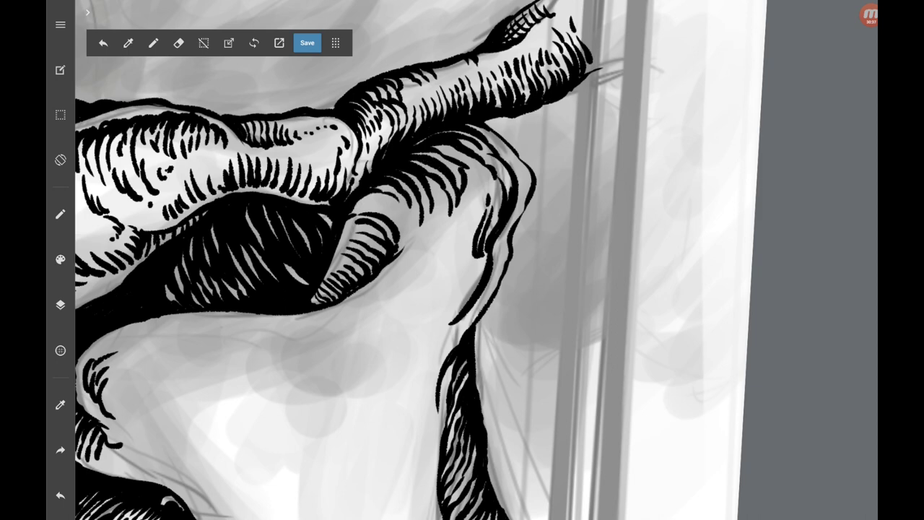
{"action": "left_click_drag", "start_coordinate": [460, 146], "coordinate": [432, 170]}
{"action": "left_click_drag", "start_coordinate": [434, 289], "coordinate": [462, 260]}
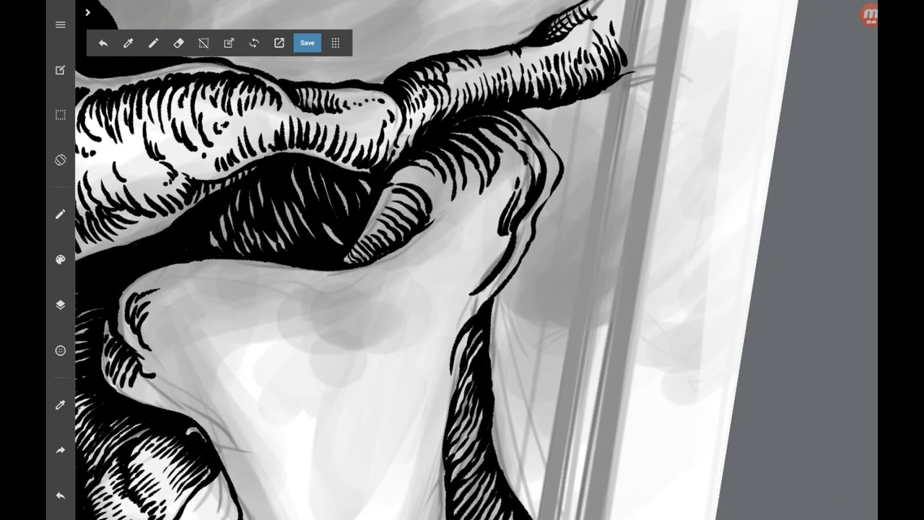
Add short strokes along the jaw contour and pan to the lower jaw contour.
{"action": "mouse_move", "coordinate": [496, 205]}
{"action": "left_mouse_down"}
{"action": "mouse_move", "coordinate": [478, 234]}
{"action": "mouse_move", "coordinate": [471, 280]}
{"action": "left_mouse_up"}
{"action": "left_click_drag", "start_coordinate": [473, 277], "coordinate": [455, 318]}
{"action": "mouse_move", "coordinate": [361, 325]}
{"action": "left_mouse_down"}
{"action": "mouse_move", "coordinate": [496, 283]}
{"action": "mouse_move", "coordinate": [512, 224]}
{"action": "left_mouse_up"}
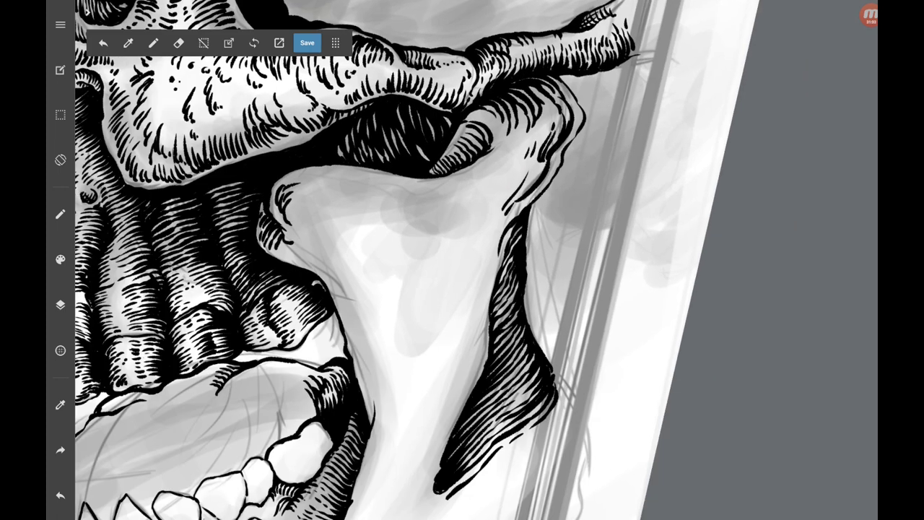
{"action": "left_click_drag", "start_coordinate": [433, 361], "coordinate": [465, 272]}
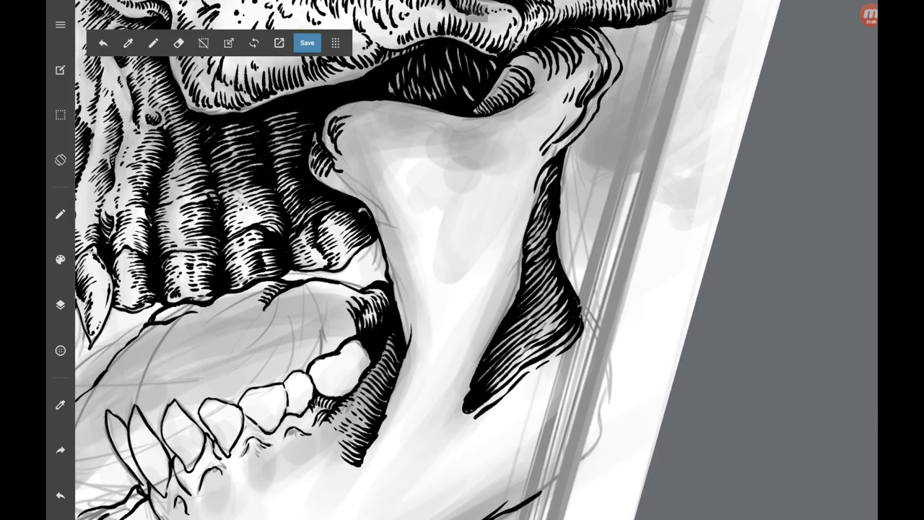
{"action": "left_click_drag", "start_coordinate": [464, 402], "coordinate": [474, 440]}
Ink dark strokes down the lower jaw contour and thicken it with hatching.
{"action": "mouse_move", "coordinate": [350, 199]}
{"action": "left_mouse_down"}
{"action": "mouse_move", "coordinate": [413, 299]}
{"action": "mouse_move", "coordinate": [406, 328]}
{"action": "left_mouse_up"}
{"action": "mouse_move", "coordinate": [408, 327]}
{"action": "left_mouse_down"}
{"action": "mouse_move", "coordinate": [385, 401]}
{"action": "mouse_move", "coordinate": [388, 340]}
{"action": "mouse_move", "coordinate": [401, 327]}
{"action": "left_mouse_up"}
{"action": "left_click_drag", "start_coordinate": [398, 320], "coordinate": [387, 332]}
{"action": "mouse_move", "coordinate": [413, 288]}
{"action": "left_mouse_down"}
{"action": "mouse_move", "coordinate": [399, 322]}
{"action": "mouse_move", "coordinate": [385, 326]}
{"action": "left_mouse_up"}
{"action": "mouse_move", "coordinate": [415, 278]}
{"action": "left_mouse_down"}
{"action": "mouse_move", "coordinate": [384, 322]}
{"action": "mouse_move", "coordinate": [394, 307]}
{"action": "left_mouse_up"}
{"action": "left_click_drag", "start_coordinate": [388, 308], "coordinate": [381, 315]}
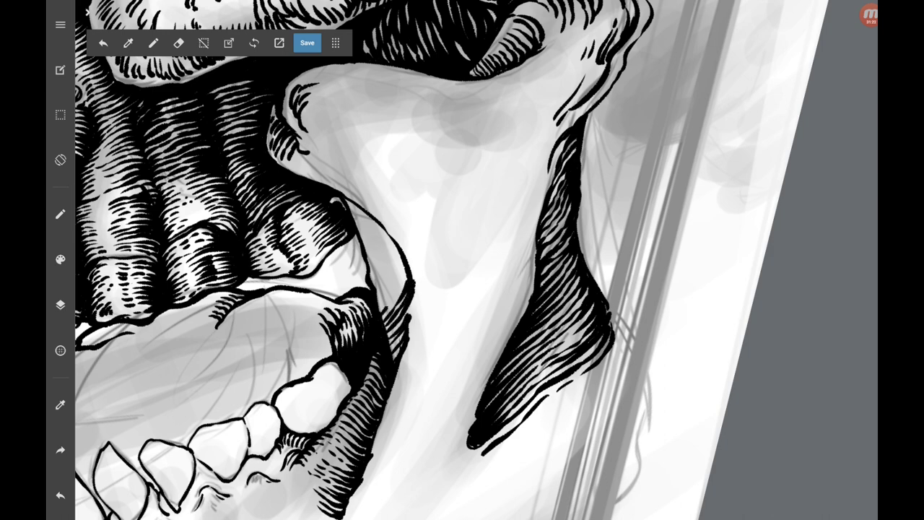
{"action": "mouse_move", "coordinate": [409, 267]}
{"action": "left_mouse_down"}
{"action": "mouse_move", "coordinate": [378, 310]}
{"action": "mouse_move", "coordinate": [384, 299]}
{"action": "left_mouse_up"}
{"action": "left_click_drag", "start_coordinate": [405, 257], "coordinate": [378, 296]}
{"action": "mouse_move", "coordinate": [402, 249]}
{"action": "left_mouse_down"}
{"action": "mouse_move", "coordinate": [374, 288]}
{"action": "mouse_move", "coordinate": [386, 264]}
{"action": "mouse_move", "coordinate": [374, 278]}
{"action": "left_mouse_up"}
Hatch higher up the jaw contour beside the teeth and along the jaw line.
{"action": "mouse_move", "coordinate": [392, 232]}
{"action": "left_mouse_down"}
{"action": "mouse_move", "coordinate": [372, 267]}
{"action": "mouse_move", "coordinate": [368, 255]}
{"action": "left_mouse_up"}
{"action": "mouse_move", "coordinate": [379, 216]}
{"action": "left_mouse_down"}
{"action": "mouse_move", "coordinate": [365, 243]}
{"action": "mouse_move", "coordinate": [351, 234]}
{"action": "left_mouse_up"}
{"action": "mouse_move", "coordinate": [369, 202]}
{"action": "left_mouse_down"}
{"action": "mouse_move", "coordinate": [347, 214]}
{"action": "mouse_move", "coordinate": [368, 218]}
{"action": "left_mouse_up"}
{"action": "scroll", "coordinate": [462, 259], "scroll_direction": "down", "scroll_amount": 2}
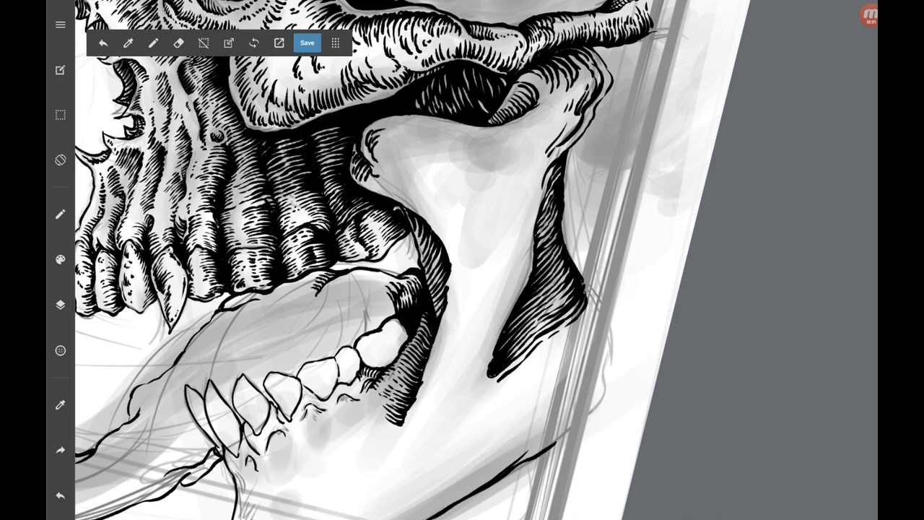
{"action": "left_click_drag", "start_coordinate": [505, 325], "coordinate": [462, 217]}
{"action": "left_click_drag", "start_coordinate": [497, 361], "coordinate": [527, 332]}
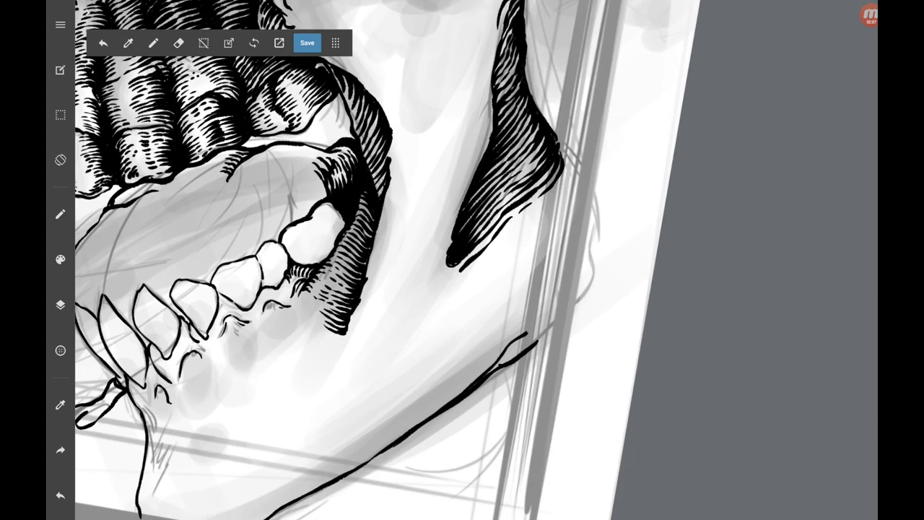
{"action": "left_click_drag", "start_coordinate": [490, 372], "coordinate": [524, 340]}
Hatch the tooth's lower-right edge and the gum beside it.
{"action": "scroll", "coordinate": [388, 260], "scroll_direction": "down", "scroll_amount": 5}
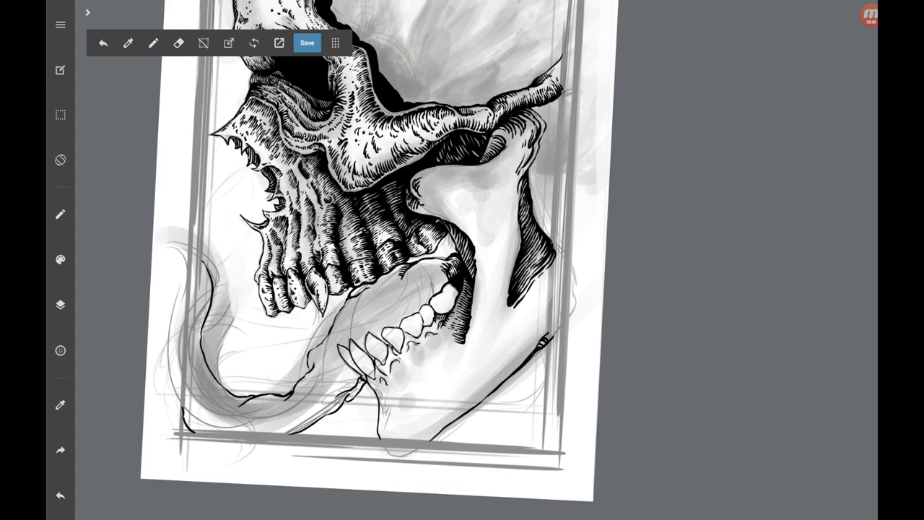
{"action": "scroll", "coordinate": [462, 260], "scroll_direction": "down", "scroll_amount": 5}
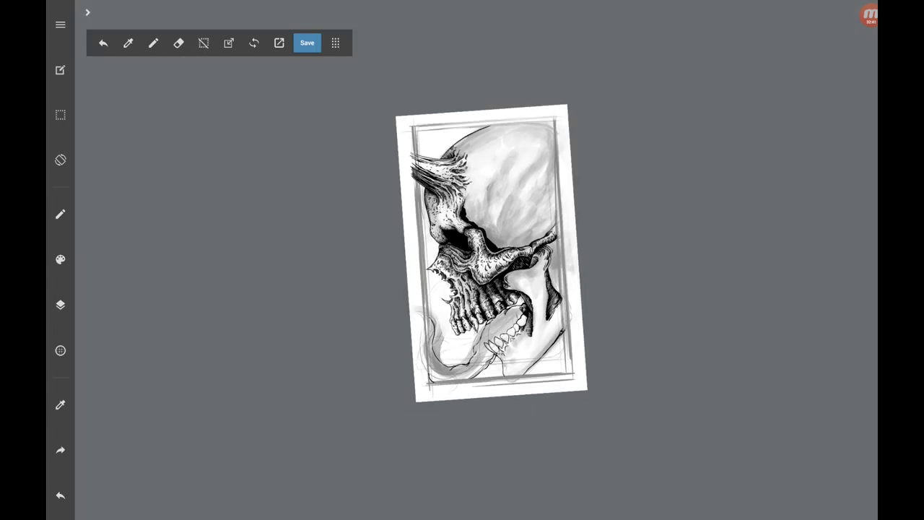
{"action": "scroll", "coordinate": [462, 260], "scroll_direction": "up", "scroll_amount": 10}
{"action": "scroll", "coordinate": [462, 260], "scroll_direction": "up", "scroll_amount": 3}
{"action": "scroll", "coordinate": [462, 260], "scroll_direction": "up", "scroll_amount": 2}
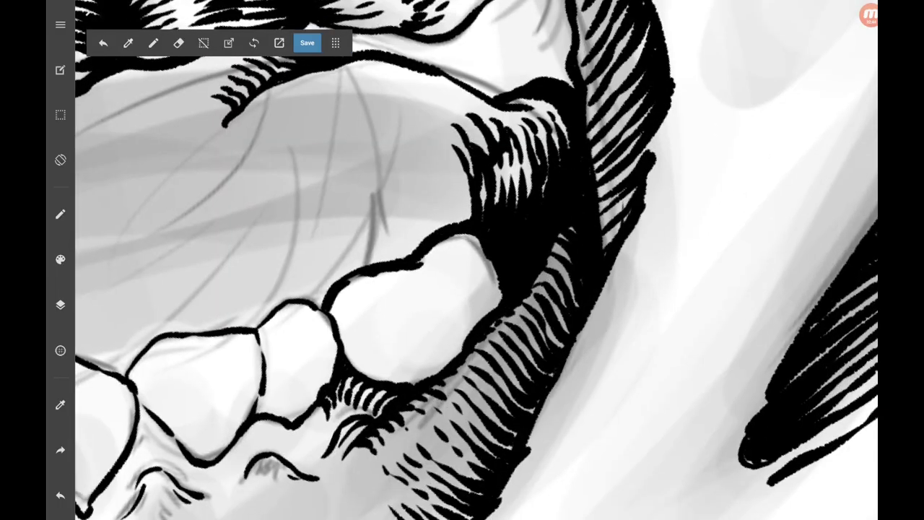
{"action": "left_click_drag", "start_coordinate": [403, 371], "coordinate": [427, 366]}
{"action": "left_click_drag", "start_coordinate": [431, 363], "coordinate": [485, 309]}
{"action": "mouse_move", "coordinate": [427, 339]}
{"action": "left_mouse_down"}
{"action": "mouse_move", "coordinate": [501, 295]}
{"action": "mouse_move", "coordinate": [477, 296]}
{"action": "left_mouse_up"}
{"action": "left_click_drag", "start_coordinate": [412, 322], "coordinate": [477, 285]}
{"action": "left_click_drag", "start_coordinate": [473, 290], "coordinate": [495, 262]}
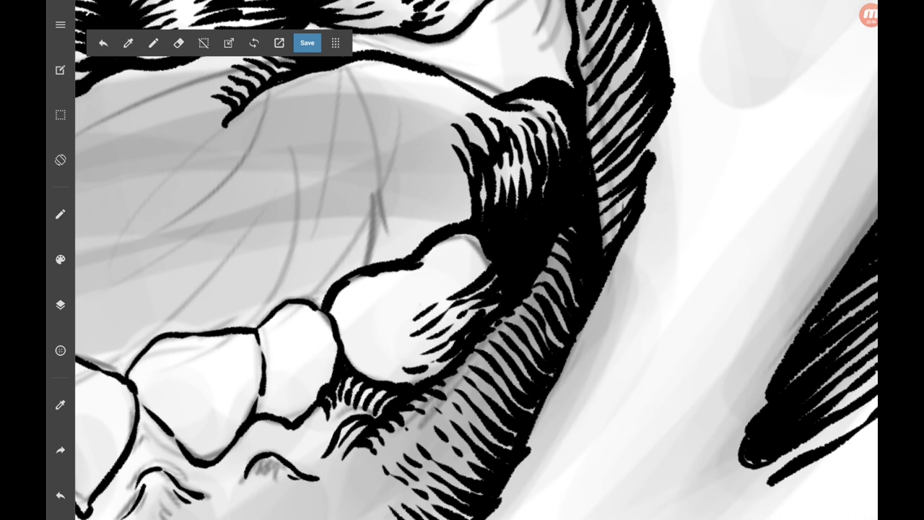
{"action": "left_click_drag", "start_coordinate": [419, 305], "coordinate": [467, 276]}
{"action": "left_click_drag", "start_coordinate": [464, 282], "coordinate": [491, 252]}
Draw a tiny face and small marks on the tooth.
{"action": "left_click_drag", "start_coordinate": [429, 285], "coordinate": [483, 241]}
{"action": "mouse_move", "coordinate": [397, 354]}
{"action": "left_mouse_down"}
{"action": "mouse_move", "coordinate": [370, 368]}
{"action": "mouse_move", "coordinate": [366, 358]}
{"action": "left_mouse_up"}
{"action": "left_click_drag", "start_coordinate": [374, 334], "coordinate": [357, 351]}
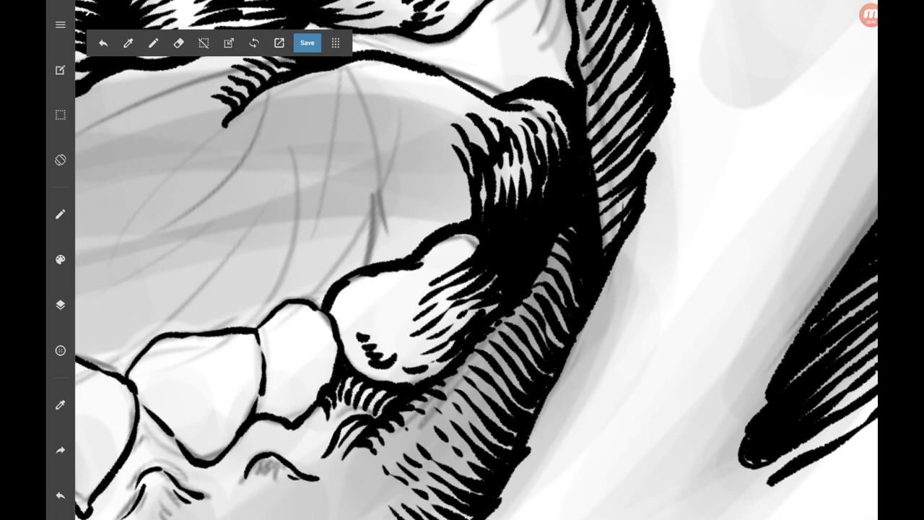
{"action": "left_click", "coordinate": [363, 302]}
{"action": "left_click", "coordinate": [395, 290]}
Hatch the shadow beside the rear molar, then zoom out and back in on the front lower teeth.
{"action": "left_click_drag", "start_coordinate": [274, 413], "coordinate": [329, 377]}
{"action": "mouse_move", "coordinate": [296, 384]}
{"action": "left_mouse_down"}
{"action": "mouse_move", "coordinate": [333, 368]}
{"action": "mouse_move", "coordinate": [336, 335]}
{"action": "left_mouse_up"}
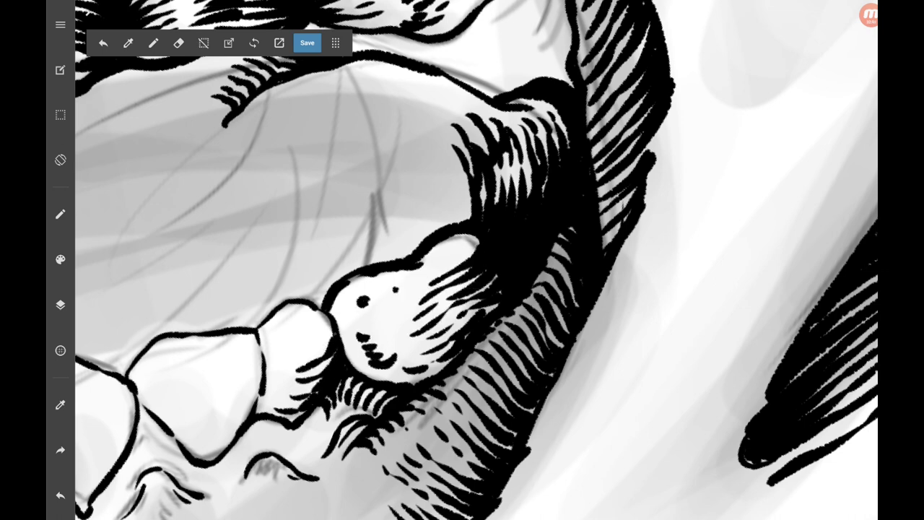
{"action": "left_click_drag", "start_coordinate": [292, 363], "coordinate": [332, 341]}
{"action": "mouse_move", "coordinate": [297, 354]}
{"action": "left_mouse_down"}
{"action": "mouse_move", "coordinate": [332, 321]}
{"action": "mouse_move", "coordinate": [296, 345]}
{"action": "left_mouse_up"}
{"action": "left_click_drag", "start_coordinate": [284, 339], "coordinate": [282, 369]}
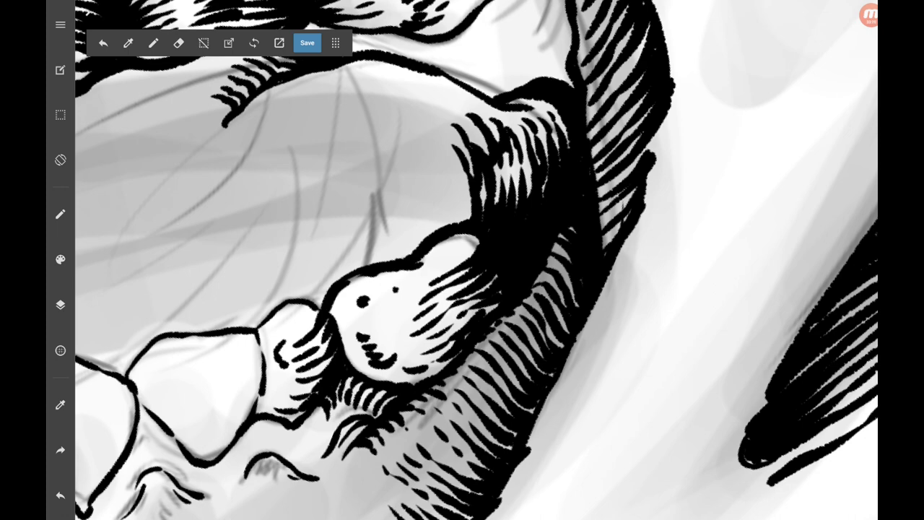
{"action": "scroll", "coordinate": [462, 260], "scroll_direction": "down", "scroll_amount": 5}
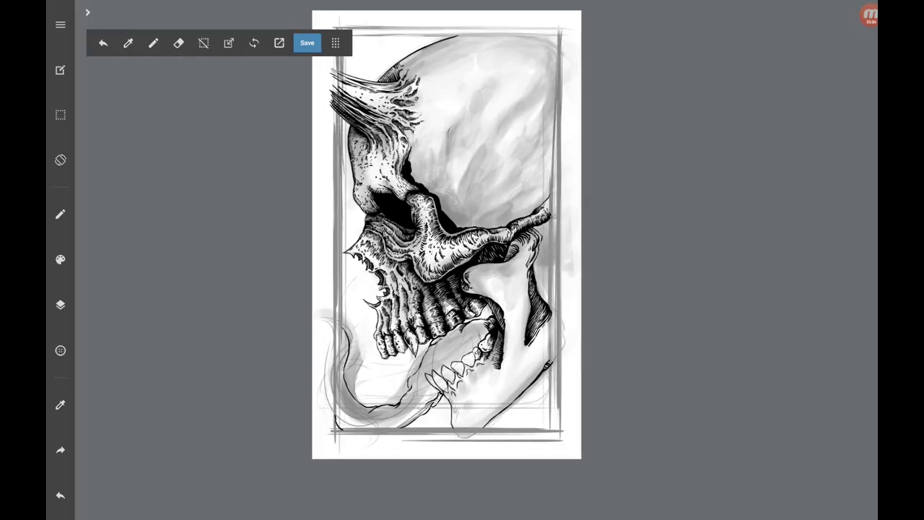
{"action": "scroll", "coordinate": [462, 361], "scroll_direction": "up", "scroll_amount": 5}
{"action": "scroll", "coordinate": [462, 361], "scroll_direction": "up", "scroll_amount": 2}
{"action": "scroll", "coordinate": [462, 361], "scroll_direction": "up", "scroll_amount": 2}
{"action": "scroll", "coordinate": [462, 361], "scroll_direction": "up", "scroll_amount": 1}
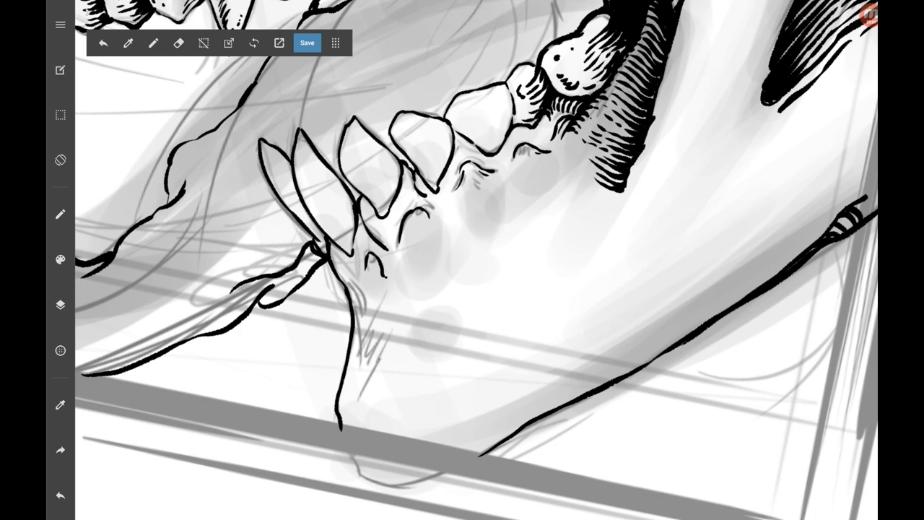
Ink a few strokes at the jaw tip and hatch the gum shadow under the first lower front tooth.
{"action": "mouse_move", "coordinate": [361, 285]}
{"action": "left_mouse_down"}
{"action": "mouse_move", "coordinate": [363, 246]}
{"action": "mouse_move", "coordinate": [378, 278]}
{"action": "left_mouse_up"}
{"action": "scroll", "coordinate": [476, 260], "scroll_direction": "up", "scroll_amount": 2}
{"action": "mouse_move", "coordinate": [348, 312]}
{"action": "left_mouse_down"}
{"action": "mouse_move", "coordinate": [379, 287]}
{"action": "mouse_move", "coordinate": [379, 298]}
{"action": "left_mouse_up"}
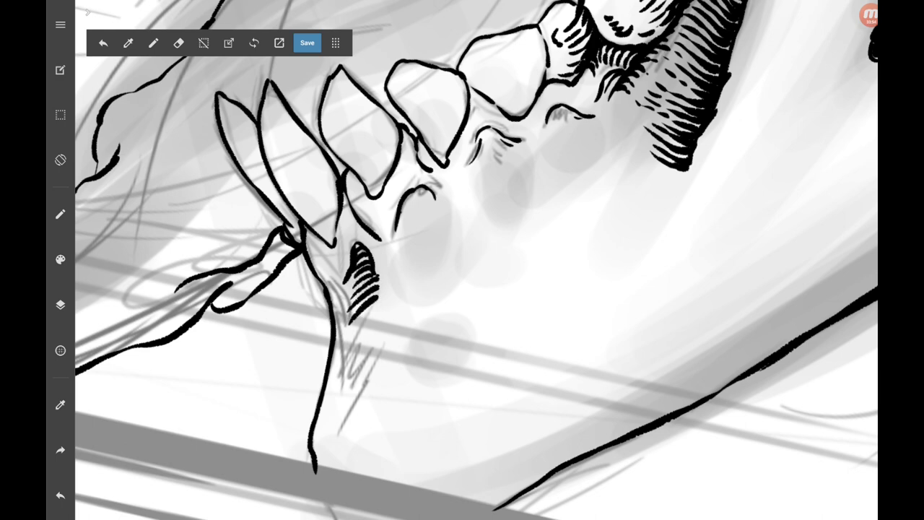
{"action": "left_click_drag", "start_coordinate": [398, 221], "coordinate": [426, 189]}
{"action": "left_click_drag", "start_coordinate": [400, 236], "coordinate": [437, 196]}
{"action": "left_click_drag", "start_coordinate": [404, 253], "coordinate": [444, 205]}
{"action": "mouse_move", "coordinate": [408, 270]}
{"action": "left_mouse_down"}
{"action": "mouse_move", "coordinate": [449, 213]}
{"action": "mouse_move", "coordinate": [455, 229]}
{"action": "left_mouse_up"}
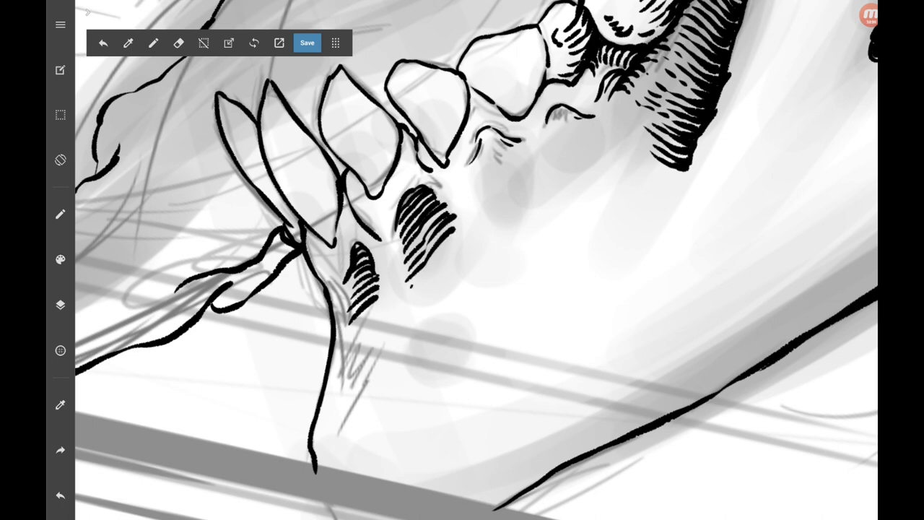
{"action": "left_click_drag", "start_coordinate": [410, 286], "coordinate": [462, 230]}
Hatch the gum shadows beneath the next two lower teeth, adding short strokes near the gumline.
{"action": "mouse_move", "coordinate": [468, 170]}
{"action": "left_mouse_down"}
{"action": "mouse_move", "coordinate": [498, 133]}
{"action": "mouse_move", "coordinate": [527, 147]}
{"action": "left_mouse_up"}
{"action": "mouse_move", "coordinate": [480, 193]}
{"action": "left_mouse_down"}
{"action": "mouse_move", "coordinate": [531, 155]}
{"action": "mouse_move", "coordinate": [535, 162]}
{"action": "left_mouse_up"}
{"action": "mouse_move", "coordinate": [478, 214]}
{"action": "left_mouse_down"}
{"action": "mouse_move", "coordinate": [539, 168]}
{"action": "mouse_move", "coordinate": [544, 186]}
{"action": "left_mouse_up"}
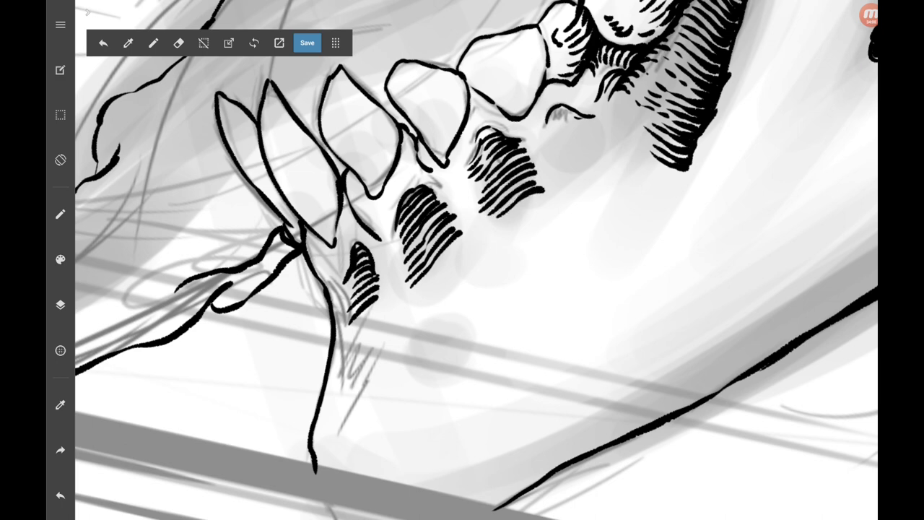
{"action": "left_click_drag", "start_coordinate": [511, 217], "coordinate": [545, 199]}
{"action": "left_click_drag", "start_coordinate": [549, 119], "coordinate": [575, 113]}
{"action": "mouse_move", "coordinate": [549, 138]}
{"action": "left_mouse_down"}
{"action": "mouse_move", "coordinate": [581, 119]}
{"action": "mouse_move", "coordinate": [599, 123]}
{"action": "left_mouse_up"}
{"action": "mouse_move", "coordinate": [563, 153]}
{"action": "left_mouse_down"}
{"action": "mouse_move", "coordinate": [604, 128]}
{"action": "mouse_move", "coordinate": [605, 142]}
{"action": "left_mouse_up"}
{"action": "left_click_drag", "start_coordinate": [595, 157], "coordinate": [608, 150]}
{"action": "left_click_drag", "start_coordinate": [404, 157], "coordinate": [421, 153]}
{"action": "left_click_drag", "start_coordinate": [406, 155], "coordinate": [417, 145]}
Draw lash-like strokes along a tooth's gumline and up its edge.
{"action": "left_click_drag", "start_coordinate": [351, 181], "coordinate": [363, 201]}
{"action": "left_click_drag", "start_coordinate": [362, 195], "coordinate": [375, 215]}
{"action": "mouse_move", "coordinate": [378, 198]}
{"action": "left_mouse_down"}
{"action": "mouse_move", "coordinate": [387, 211]}
{"action": "mouse_move", "coordinate": [385, 198]}
{"action": "left_mouse_up"}
{"action": "left_click_drag", "start_coordinate": [397, 179], "coordinate": [388, 188]}
{"action": "left_click_drag", "start_coordinate": [403, 171], "coordinate": [400, 177]}
{"action": "left_click_drag", "start_coordinate": [406, 162], "coordinate": [398, 167]}
{"action": "left_click_drag", "start_coordinate": [410, 152], "coordinate": [402, 157]}
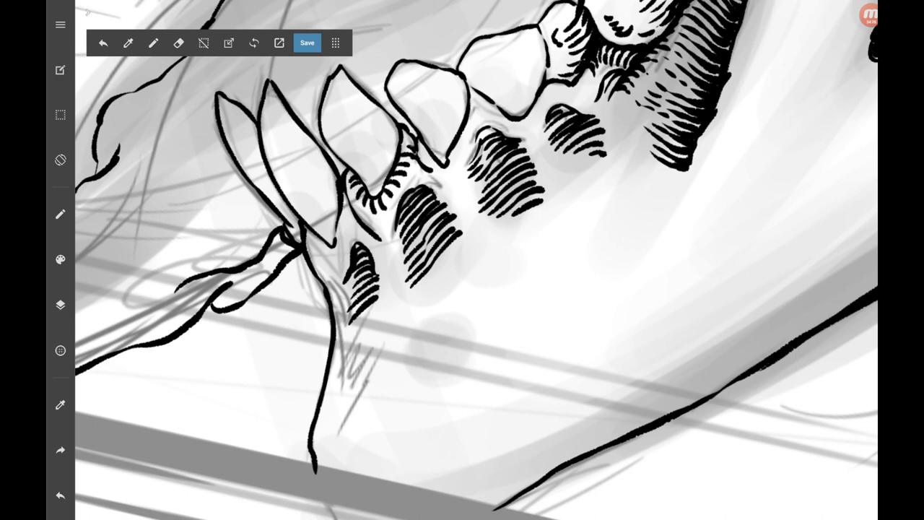
Hatch along the front tooth's left and lower-left edges.
{"action": "left_click_drag", "start_coordinate": [339, 228], "coordinate": [332, 243]}
{"action": "left_click_drag", "start_coordinate": [346, 204], "coordinate": [337, 226]}
{"action": "mouse_move", "coordinate": [349, 230]}
{"action": "left_mouse_down"}
{"action": "mouse_move", "coordinate": [339, 237]}
{"action": "mouse_move", "coordinate": [339, 227]}
{"action": "left_mouse_up"}
{"action": "mouse_move", "coordinate": [352, 208]}
{"action": "left_mouse_down"}
{"action": "mouse_move", "coordinate": [342, 218]}
{"action": "mouse_move", "coordinate": [342, 208]}
{"action": "left_mouse_up"}
{"action": "left_click_drag", "start_coordinate": [329, 241], "coordinate": [323, 256]}
{"action": "left_click_drag", "start_coordinate": [322, 241], "coordinate": [311, 254]}
{"action": "mouse_move", "coordinate": [312, 233]}
{"action": "left_mouse_down"}
{"action": "mouse_move", "coordinate": [306, 249]}
{"action": "mouse_move", "coordinate": [330, 254]}
{"action": "left_mouse_up"}
{"action": "left_click_drag", "start_coordinate": [344, 239], "coordinate": [338, 249]}
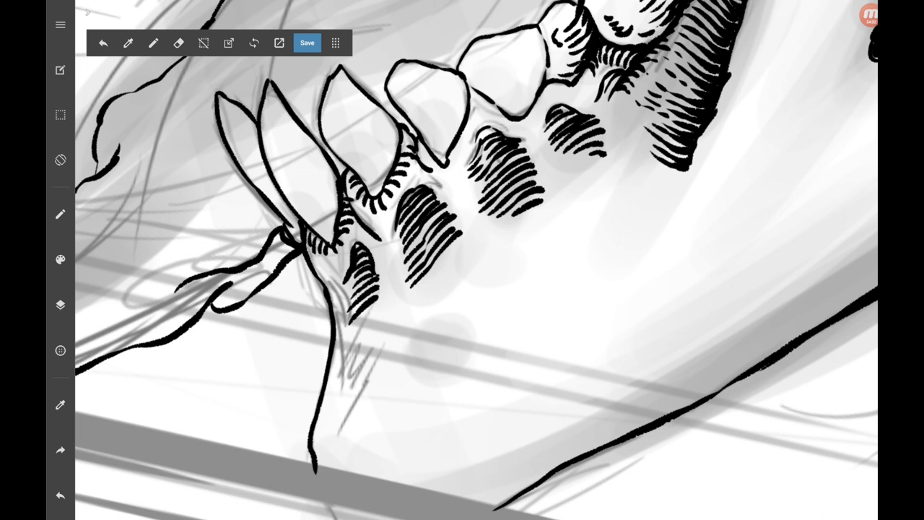
Add short strokes near the tooth tip and diagonal hatching down the pointed jaw tip.
{"action": "mouse_move", "coordinate": [355, 338]}
{"action": "left_mouse_down"}
{"action": "mouse_move", "coordinate": [339, 380]}
{"action": "mouse_move", "coordinate": [347, 377]}
{"action": "left_mouse_up"}
{"action": "left_click_drag", "start_coordinate": [348, 377], "coordinate": [331, 399]}
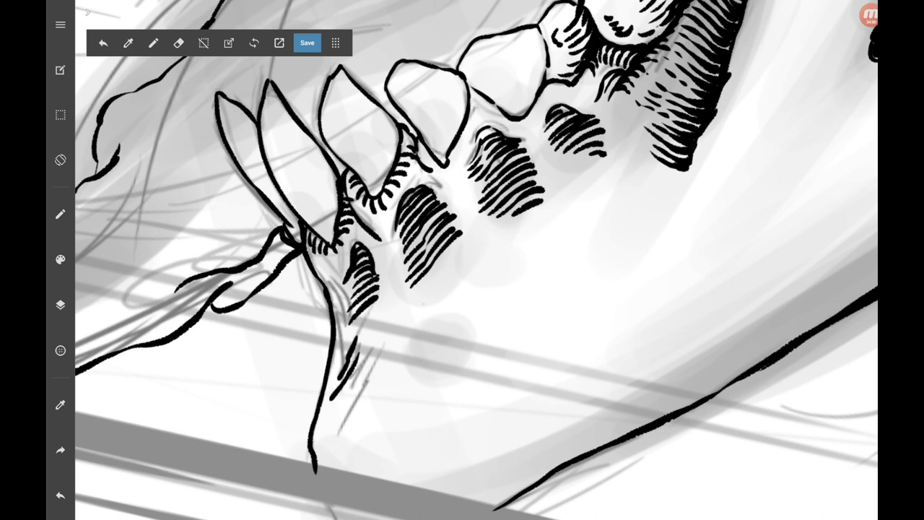
{"action": "scroll", "coordinate": [477, 260], "scroll_direction": "down", "scroll_amount": 3}
{"action": "left_click_drag", "start_coordinate": [373, 357], "coordinate": [360, 384]}
{"action": "left_click_drag", "start_coordinate": [387, 331], "coordinate": [358, 376]}
{"action": "left_click_drag", "start_coordinate": [399, 304], "coordinate": [369, 360]}
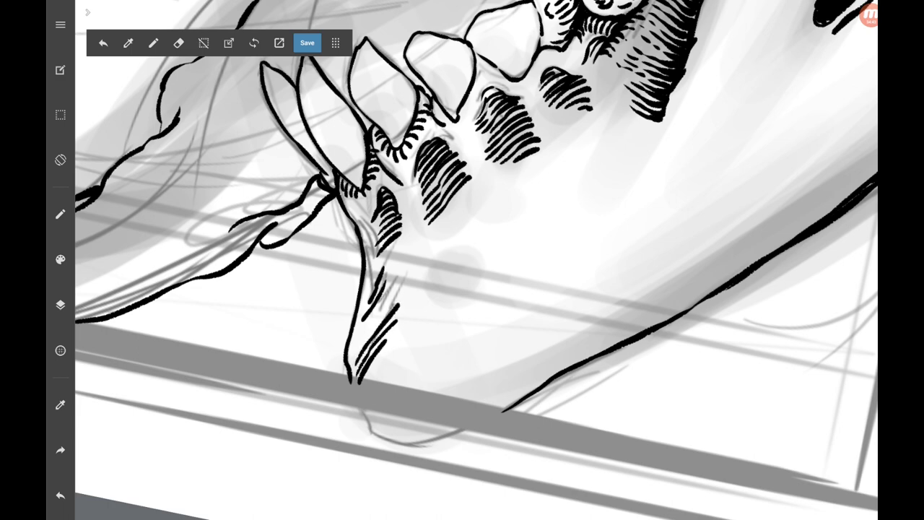
{"action": "left_click_drag", "start_coordinate": [374, 327], "coordinate": [355, 353]}
{"action": "left_click_drag", "start_coordinate": [401, 289], "coordinate": [373, 326]}
{"action": "left_click_drag", "start_coordinate": [399, 273], "coordinate": [363, 332]}
Thicken the jaw-tip diagonal hatching and hatch its inner edge.
{"action": "scroll", "coordinate": [476, 260], "scroll_direction": "up", "scroll_amount": 2}
{"action": "mouse_move", "coordinate": [402, 295]}
{"action": "left_mouse_down"}
{"action": "mouse_move", "coordinate": [388, 323]}
{"action": "mouse_move", "coordinate": [375, 313]}
{"action": "left_mouse_up"}
{"action": "mouse_move", "coordinate": [389, 274]}
{"action": "left_mouse_down"}
{"action": "mouse_move", "coordinate": [374, 302]}
{"action": "mouse_move", "coordinate": [375, 273]}
{"action": "left_mouse_up"}
{"action": "mouse_move", "coordinate": [394, 251]}
{"action": "left_mouse_down"}
{"action": "mouse_move", "coordinate": [375, 264]}
{"action": "mouse_move", "coordinate": [354, 251]}
{"action": "mouse_move", "coordinate": [361, 255]}
{"action": "left_mouse_up"}
{"action": "left_click_drag", "start_coordinate": [377, 246], "coordinate": [370, 254]}
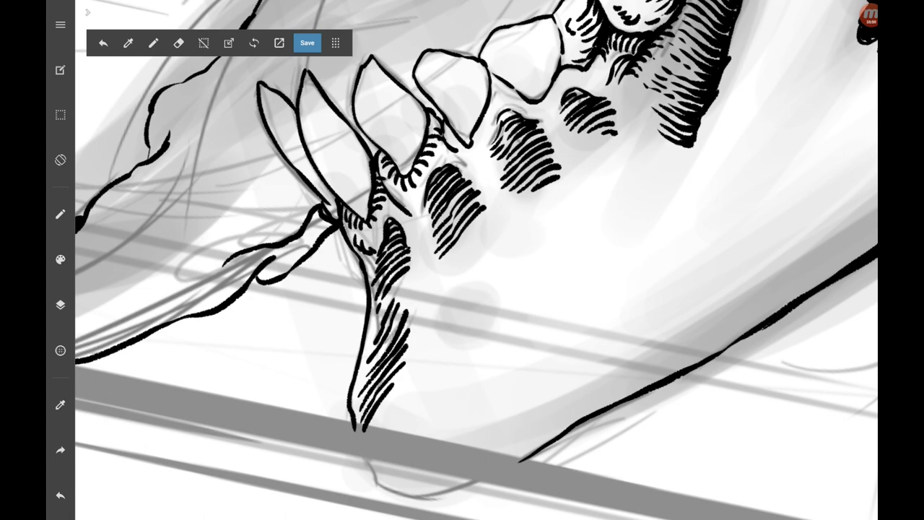
Darken a lower tooth's edge and hatch the shadow below it and along its right edge.
{"action": "scroll", "coordinate": [477, 259], "scroll_direction": "down", "scroll_amount": 3}
{"action": "scroll", "coordinate": [496, 196], "scroll_direction": "up", "scroll_amount": 5}
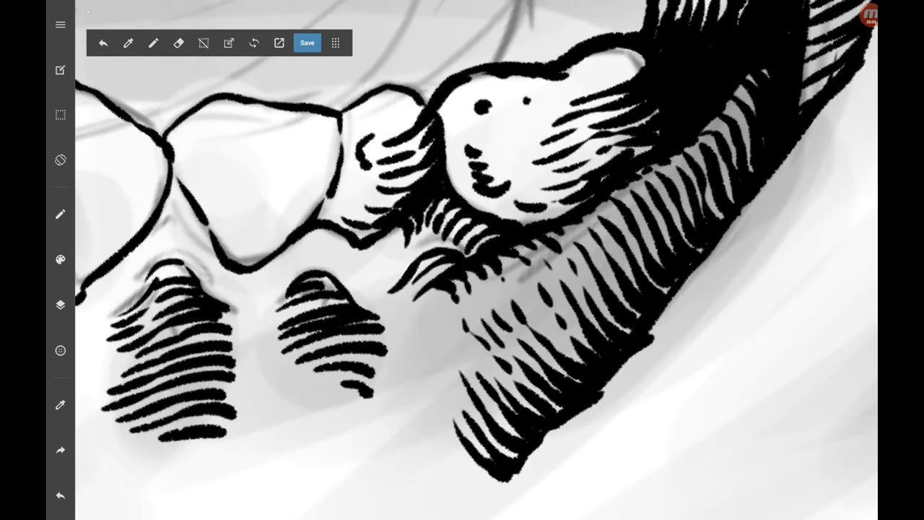
{"action": "scroll", "coordinate": [476, 217], "scroll_direction": "up", "scroll_amount": 2}
{"action": "mouse_move", "coordinate": [277, 319]}
{"action": "left_mouse_down"}
{"action": "mouse_move", "coordinate": [332, 351]}
{"action": "mouse_move", "coordinate": [351, 387]}
{"action": "mouse_move", "coordinate": [330, 368]}
{"action": "left_mouse_up"}
{"action": "mouse_move", "coordinate": [297, 354]}
{"action": "left_mouse_down"}
{"action": "mouse_move", "coordinate": [309, 368]}
{"action": "mouse_move", "coordinate": [314, 356]}
{"action": "left_mouse_up"}
{"action": "left_click_drag", "start_coordinate": [292, 341], "coordinate": [360, 392]}
{"action": "left_click_drag", "start_coordinate": [361, 375], "coordinate": [383, 391]}
{"action": "left_click_drag", "start_coordinate": [374, 362], "coordinate": [395, 387]}
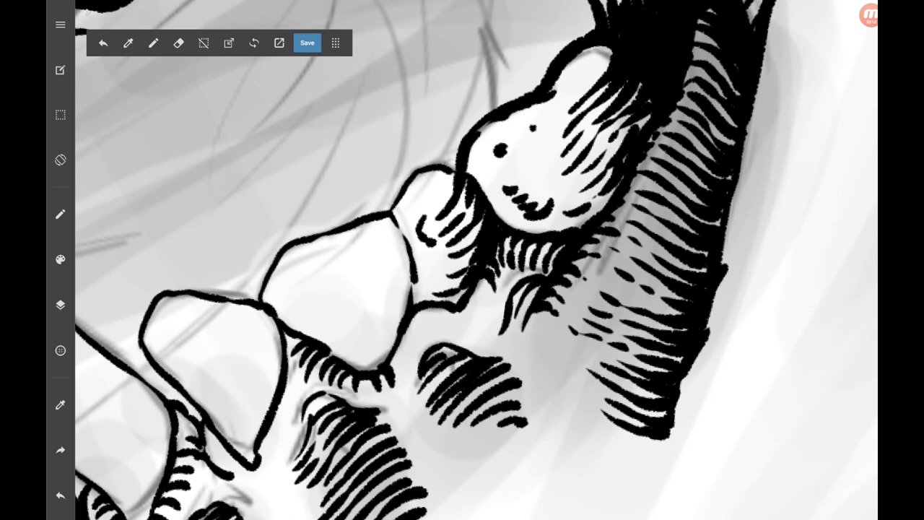
{"action": "left_click_drag", "start_coordinate": [389, 355], "coordinate": [409, 373]}
{"action": "left_click_drag", "start_coordinate": [397, 340], "coordinate": [413, 354]}
{"action": "left_click_drag", "start_coordinate": [411, 312], "coordinate": [423, 333]}
{"action": "mouse_move", "coordinate": [418, 308]}
{"action": "left_mouse_down"}
{"action": "mouse_move", "coordinate": [440, 328]}
{"action": "mouse_move", "coordinate": [459, 322]}
{"action": "left_mouse_up"}
Hatch the shadow to the right of the tooth and along its right edge.
{"action": "scroll", "coordinate": [476, 260], "scroll_direction": "up", "scroll_amount": 2}
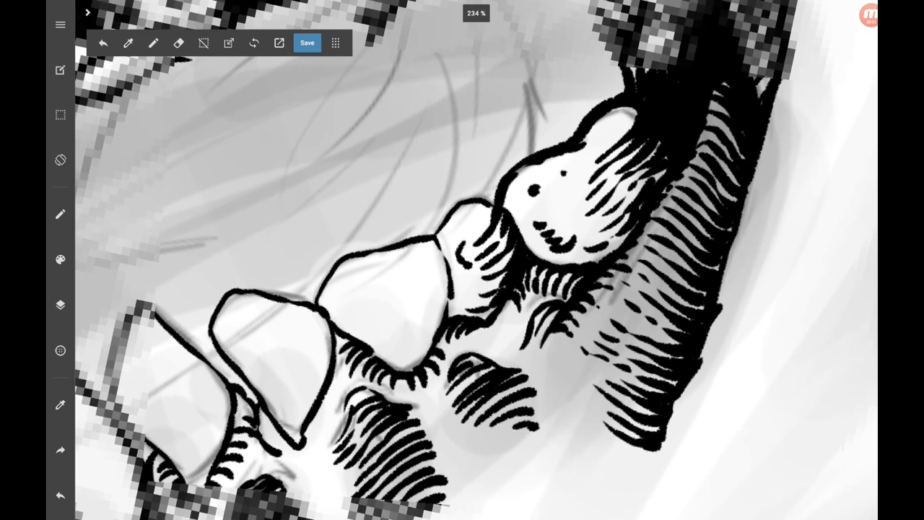
{"action": "mouse_move", "coordinate": [398, 353]}
{"action": "left_mouse_down"}
{"action": "mouse_move", "coordinate": [421, 362]}
{"action": "mouse_move", "coordinate": [441, 338]}
{"action": "left_mouse_up"}
{"action": "mouse_move", "coordinate": [389, 336]}
{"action": "left_mouse_down"}
{"action": "mouse_move", "coordinate": [413, 347]}
{"action": "mouse_move", "coordinate": [401, 339]}
{"action": "left_mouse_up"}
{"action": "mouse_move", "coordinate": [399, 321]}
{"action": "left_mouse_down"}
{"action": "mouse_move", "coordinate": [424, 336]}
{"action": "mouse_move", "coordinate": [446, 299]}
{"action": "left_mouse_up"}
{"action": "mouse_move", "coordinate": [438, 302]}
{"action": "left_mouse_down"}
{"action": "mouse_move", "coordinate": [449, 290]}
{"action": "mouse_move", "coordinate": [453, 297]}
{"action": "left_mouse_up"}
{"action": "mouse_move", "coordinate": [394, 327]}
{"action": "left_mouse_down"}
{"action": "mouse_move", "coordinate": [448, 283]}
{"action": "mouse_move", "coordinate": [455, 238]}
{"action": "left_mouse_up"}
{"action": "left_click_drag", "start_coordinate": [443, 274], "coordinate": [455, 256]}
Hatch the gap left of the tooth and its upper-left and lower-left edges.
{"action": "scroll", "coordinate": [477, 260], "scroll_direction": "down", "scroll_amount": 3}
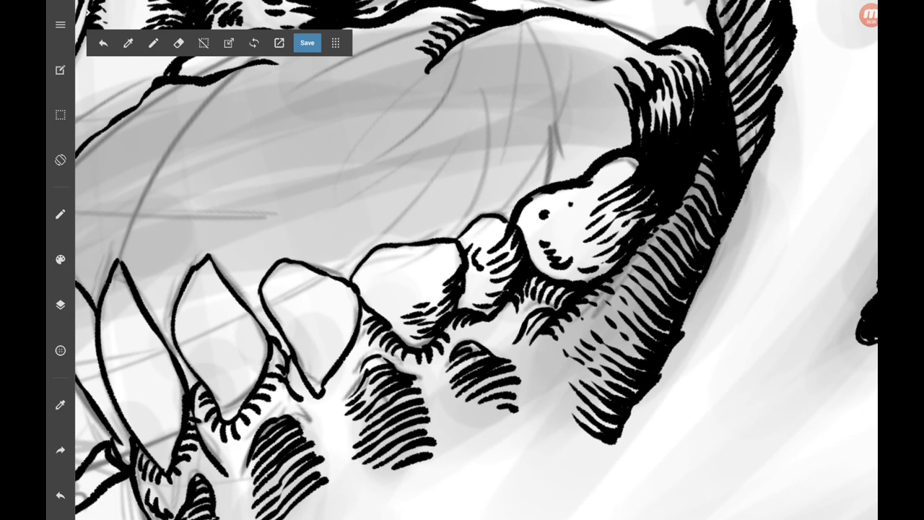
{"action": "mouse_move", "coordinate": [376, 311]}
{"action": "left_mouse_down"}
{"action": "mouse_move", "coordinate": [394, 298]}
{"action": "mouse_move", "coordinate": [385, 294]}
{"action": "left_mouse_up"}
{"action": "left_click_drag", "start_coordinate": [366, 304], "coordinate": [379, 284]}
{"action": "left_click_drag", "start_coordinate": [360, 299], "coordinate": [369, 290]}
{"action": "scroll", "coordinate": [477, 260], "scroll_direction": "up", "scroll_amount": 1}
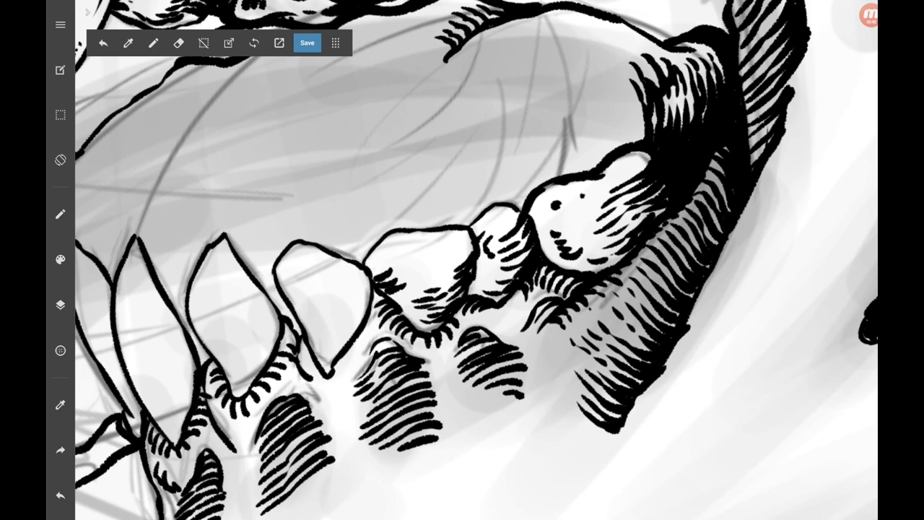
{"action": "mouse_move", "coordinate": [373, 276]}
{"action": "left_mouse_down"}
{"action": "mouse_move", "coordinate": [380, 267]}
{"action": "mouse_move", "coordinate": [394, 287]}
{"action": "left_mouse_up"}
{"action": "left_click_drag", "start_coordinate": [393, 309], "coordinate": [403, 296]}
{"action": "scroll", "coordinate": [462, 288], "scroll_direction": "up", "scroll_amount": 2}
{"action": "left_click_drag", "start_coordinate": [386, 263], "coordinate": [409, 251]}
Rotate the canvas flatter, then hatch diagonally along the tooth's lower-left edge and inside it.
{"action": "left_click_drag", "start_coordinate": [462, 260], "coordinate": [506, 268]}
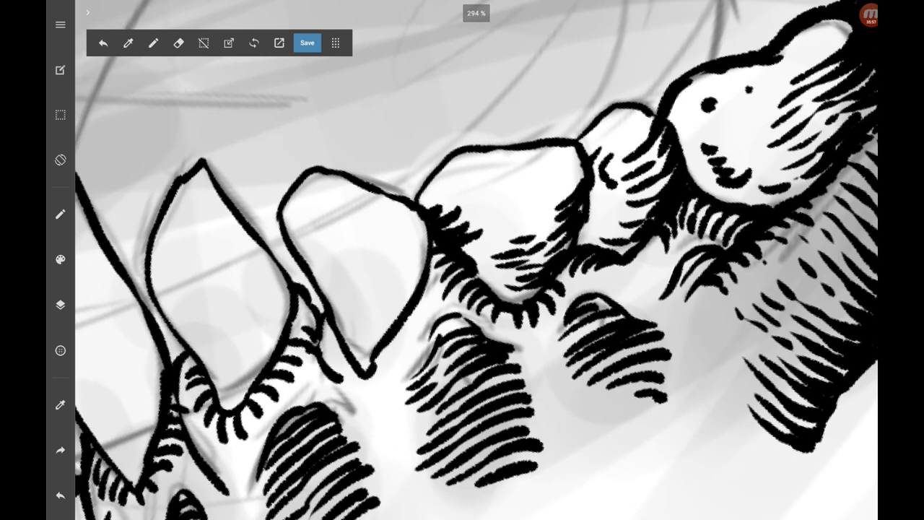
{"action": "left_click_drag", "start_coordinate": [355, 353], "coordinate": [381, 340]}
{"action": "left_click_drag", "start_coordinate": [358, 344], "coordinate": [414, 290]}
{"action": "mouse_move", "coordinate": [358, 314]}
{"action": "left_mouse_down"}
{"action": "mouse_move", "coordinate": [420, 267]}
{"action": "mouse_move", "coordinate": [394, 282]}
{"action": "left_mouse_up"}
{"action": "left_click_drag", "start_coordinate": [387, 288], "coordinate": [413, 258]}
{"action": "mouse_move", "coordinate": [336, 297]}
{"action": "left_mouse_down"}
{"action": "mouse_move", "coordinate": [396, 261]}
{"action": "mouse_move", "coordinate": [425, 226]}
{"action": "left_mouse_up"}
Hatch the front tooth's left edge and the shadow beside it, with a small mark below.
{"action": "scroll", "coordinate": [462, 260], "scroll_direction": "up", "scroll_amount": 2}
{"action": "left_click_drag", "start_coordinate": [271, 412], "coordinate": [299, 314]}
{"action": "left_click_drag", "start_coordinate": [268, 342], "coordinate": [294, 321]}
{"action": "left_click_drag", "start_coordinate": [270, 312], "coordinate": [293, 292]}
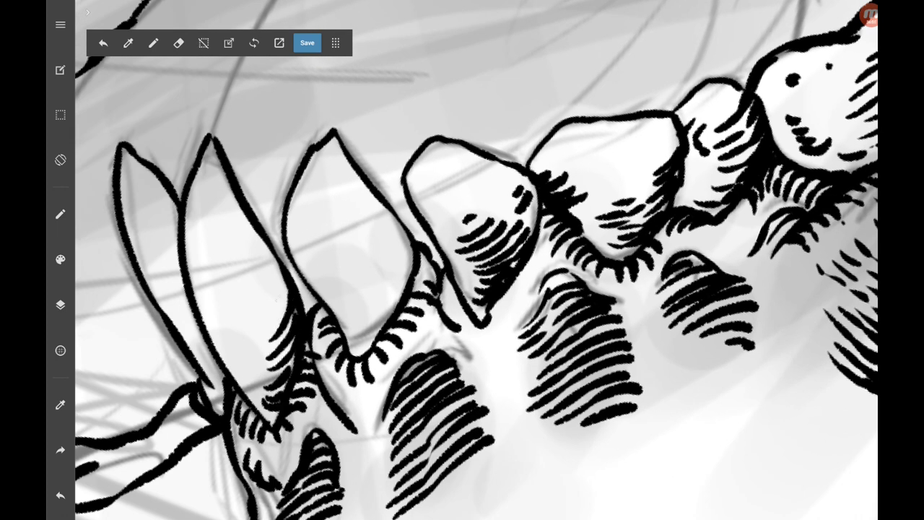
{"action": "mouse_move", "coordinate": [272, 328]}
{"action": "left_mouse_down"}
{"action": "mouse_move", "coordinate": [288, 286]}
{"action": "mouse_move", "coordinate": [273, 306]}
{"action": "left_mouse_up"}
{"action": "mouse_move", "coordinate": [248, 325]}
{"action": "left_mouse_down"}
{"action": "mouse_move", "coordinate": [265, 300]}
{"action": "mouse_move", "coordinate": [253, 320]}
{"action": "left_mouse_up"}
{"action": "mouse_move", "coordinate": [226, 337]}
{"action": "left_mouse_down"}
{"action": "mouse_move", "coordinate": [239, 361]}
{"action": "mouse_move", "coordinate": [253, 357]}
{"action": "left_mouse_up"}
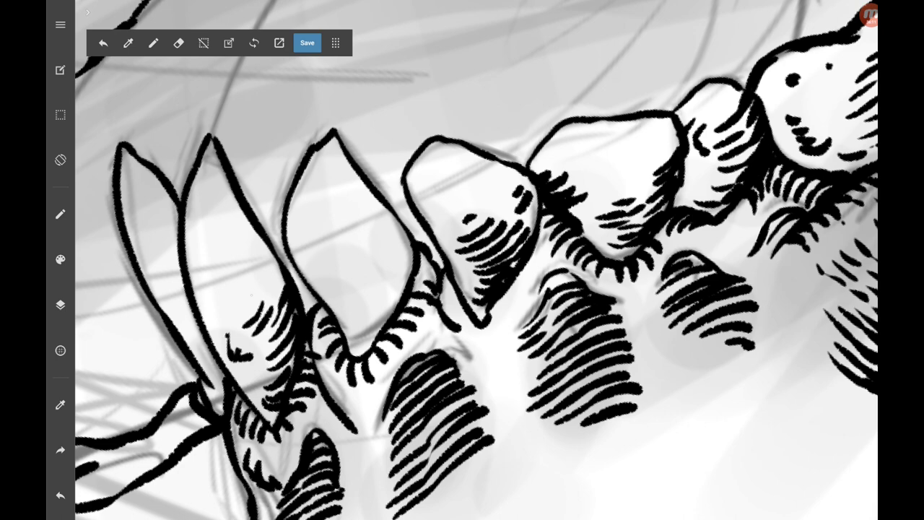
{"action": "left_click_drag", "start_coordinate": [250, 267], "coordinate": [269, 297]}
{"action": "mouse_move", "coordinate": [244, 258]}
{"action": "left_mouse_down"}
{"action": "mouse_move", "coordinate": [263, 285]}
{"action": "mouse_move", "coordinate": [257, 269]}
{"action": "left_mouse_up"}
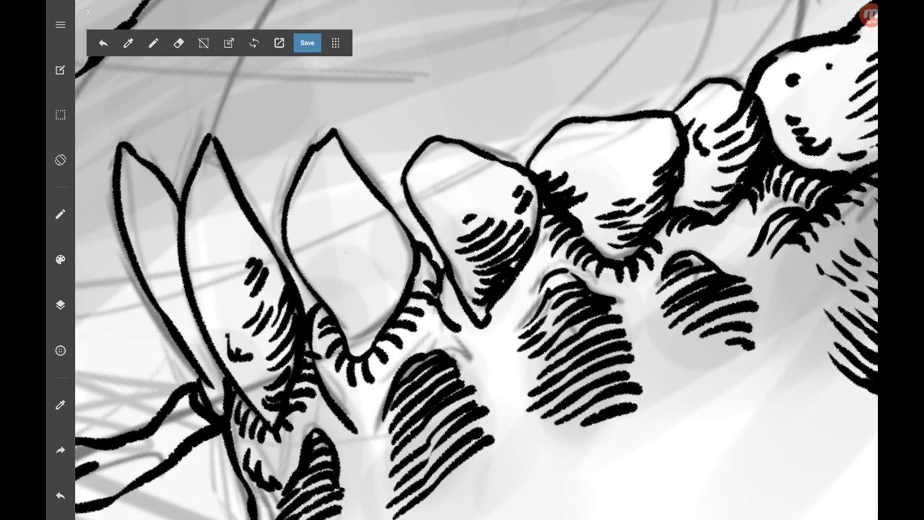
Hatch inside the middle, second, and leftmost lower front teeth.
{"action": "left_click_drag", "start_coordinate": [325, 275], "coordinate": [357, 332]}
{"action": "left_click_drag", "start_coordinate": [351, 309], "coordinate": [364, 328]}
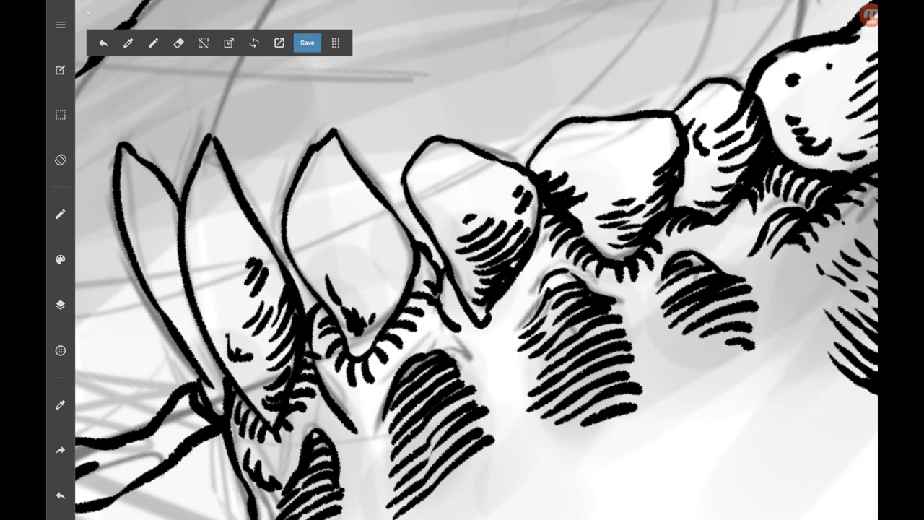
{"action": "left_click_drag", "start_coordinate": [389, 229], "coordinate": [400, 242]}
{"action": "left_click_drag", "start_coordinate": [395, 235], "coordinate": [405, 262]}
{"action": "left_click_drag", "start_coordinate": [380, 259], "coordinate": [383, 310]}
{"action": "left_click_drag", "start_coordinate": [342, 170], "coordinate": [374, 237]}
{"action": "mouse_move", "coordinate": [235, 217]}
{"action": "left_mouse_down"}
{"action": "mouse_move", "coordinate": [246, 266]}
{"action": "mouse_move", "coordinate": [238, 238]}
{"action": "left_mouse_up"}
{"action": "left_click_drag", "start_coordinate": [213, 169], "coordinate": [222, 200]}
{"action": "left_click_drag", "start_coordinate": [220, 211], "coordinate": [225, 236]}
{"action": "mouse_move", "coordinate": [142, 177]}
{"action": "left_mouse_down"}
{"action": "mouse_move", "coordinate": [177, 221]}
{"action": "mouse_move", "coordinate": [180, 260]}
{"action": "left_mouse_up"}
{"action": "left_click_drag", "start_coordinate": [153, 231], "coordinate": [215, 367]}
{"action": "left_click_drag", "start_coordinate": [188, 293], "coordinate": [204, 340]}
Zoom out and back in, then stipple three dots along the edge of the jaw shading.
{"action": "scroll", "coordinate": [476, 289], "scroll_direction": "down", "scroll_amount": 5}
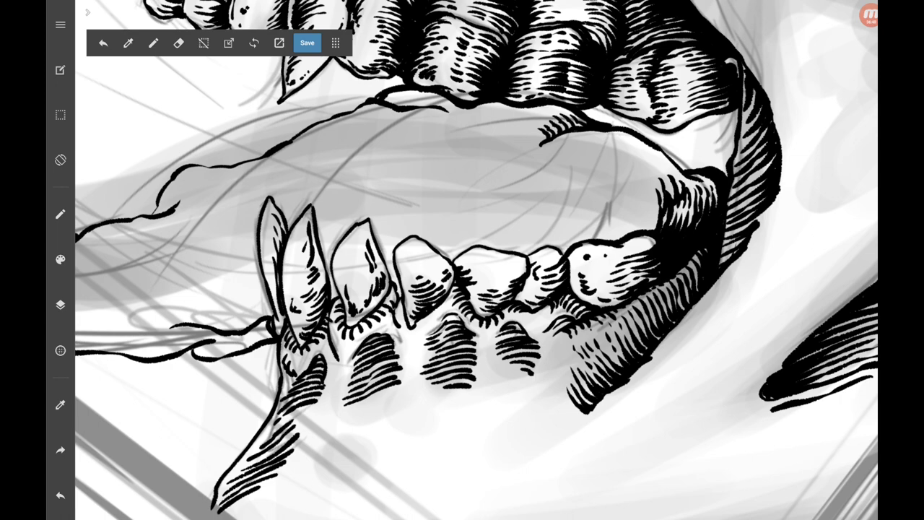
{"action": "scroll", "coordinate": [476, 260], "scroll_direction": "down", "scroll_amount": 5}
{"action": "scroll", "coordinate": [477, 259], "scroll_direction": "down", "scroll_amount": 3}
{"action": "scroll", "coordinate": [476, 260], "scroll_direction": "up", "scroll_amount": 2}
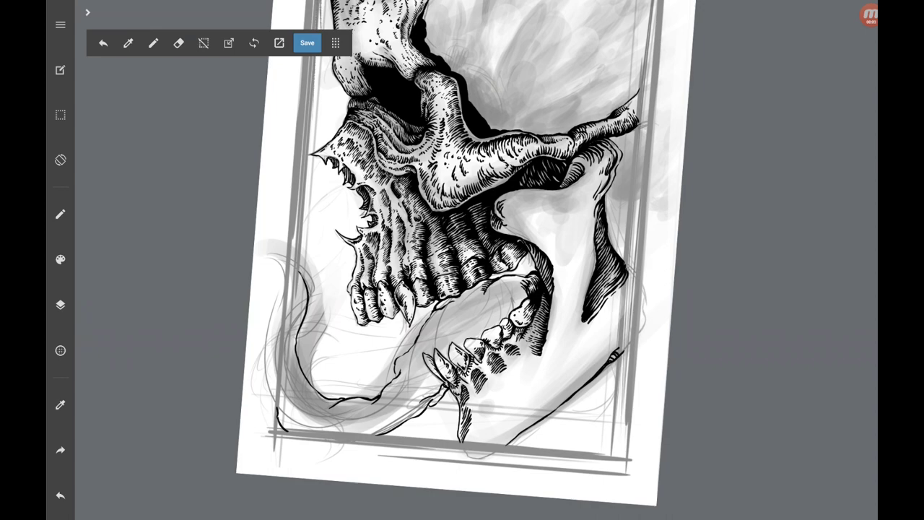
{"action": "scroll", "coordinate": [520, 375], "scroll_direction": "up", "scroll_amount": 3}
{"action": "scroll", "coordinate": [520, 375], "scroll_direction": "up", "scroll_amount": 3}
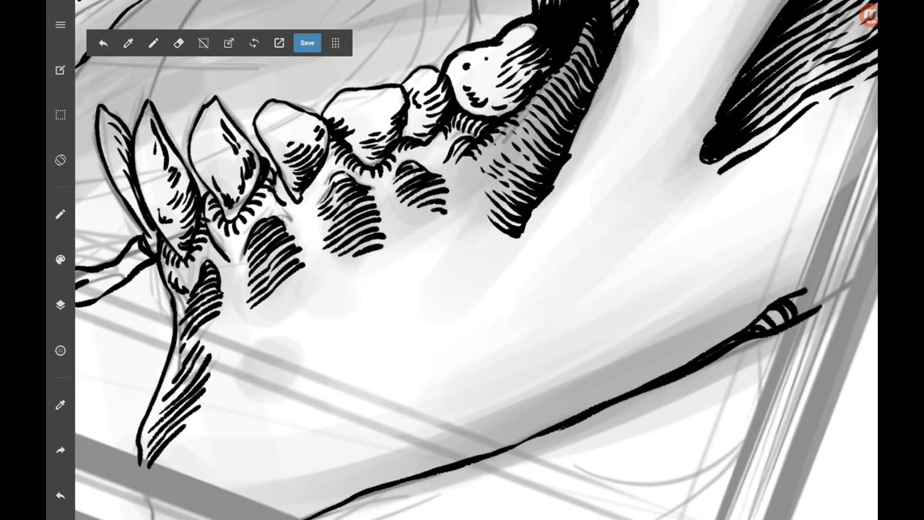
{"action": "left_click", "coordinate": [503, 240]}
{"action": "left_click", "coordinate": [497, 247]}
{"action": "left_click", "coordinate": [484, 257]}
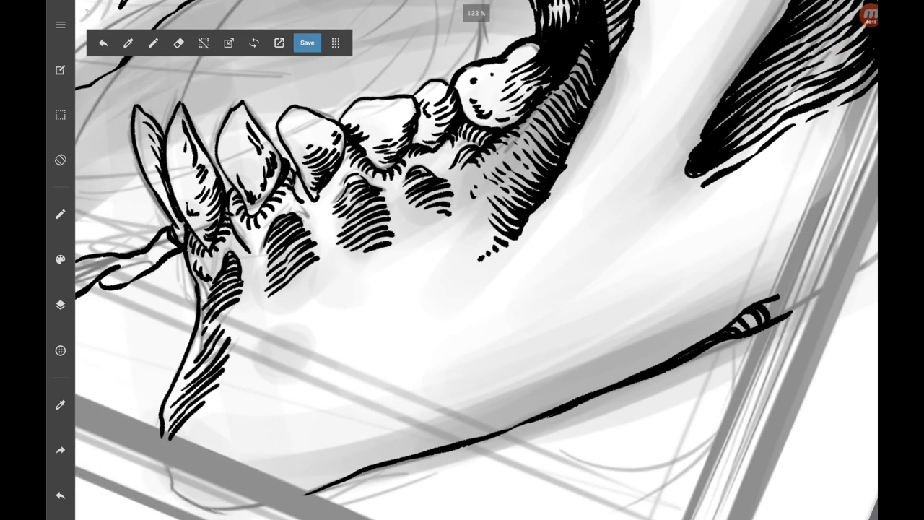
Extend the gum-shadow hatching and add a new hatched shadow on the jaw below the teeth.
{"action": "scroll", "coordinate": [477, 260], "scroll_direction": "down", "scroll_amount": 3}
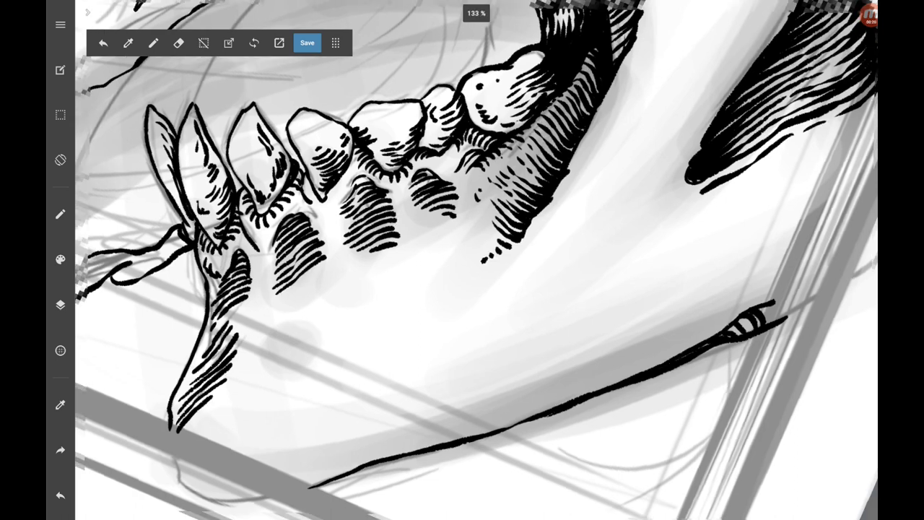
{"action": "left_click_drag", "start_coordinate": [233, 312], "coordinate": [221, 322]}
{"action": "left_click_drag", "start_coordinate": [216, 326], "coordinate": [196, 354]}
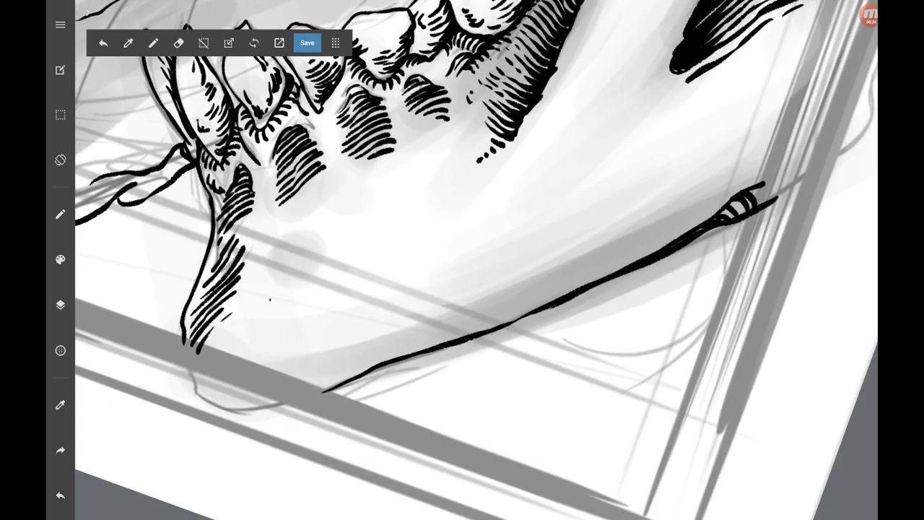
{"action": "left_click_drag", "start_coordinate": [306, 270], "coordinate": [270, 297]}
{"action": "left_click_drag", "start_coordinate": [305, 276], "coordinate": [264, 299]}
{"action": "left_click_drag", "start_coordinate": [309, 256], "coordinate": [262, 291]}
{"action": "left_click_drag", "start_coordinate": [307, 251], "coordinate": [273, 279]}
{"action": "left_click_drag", "start_coordinate": [305, 243], "coordinate": [288, 258]}
{"action": "left_click_drag", "start_coordinate": [302, 238], "coordinate": [258, 272]}
{"action": "left_click_drag", "start_coordinate": [282, 243], "coordinate": [265, 257]}
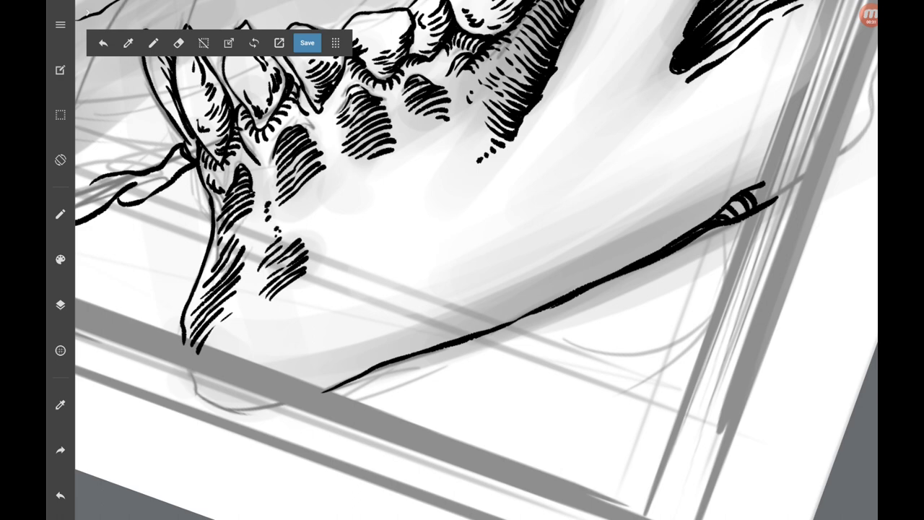
Add short hatching below and atop the central, dark, and upper-left gum clusters.
{"action": "scroll", "coordinate": [477, 260], "scroll_direction": "up", "scroll_amount": 2}
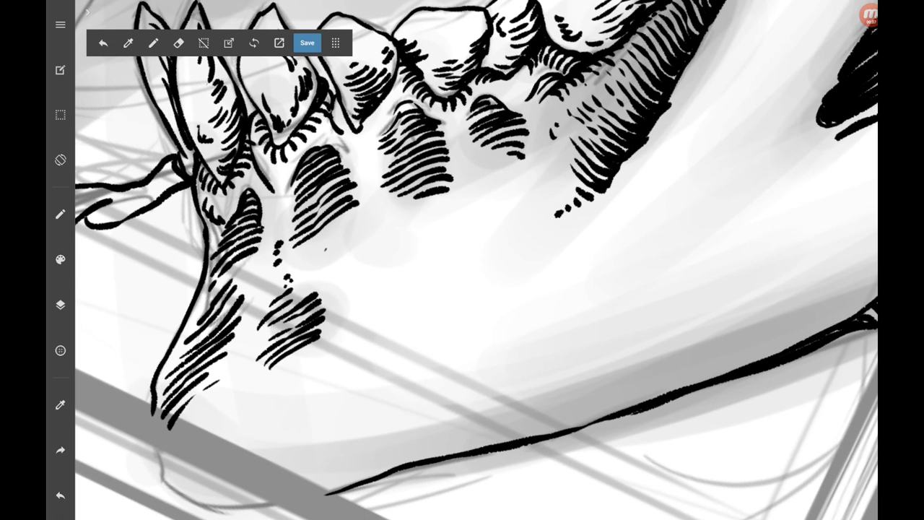
{"action": "left_click_drag", "start_coordinate": [352, 231], "coordinate": [327, 248]}
{"action": "left_click_drag", "start_coordinate": [354, 223], "coordinate": [333, 235]}
{"action": "left_click_drag", "start_coordinate": [511, 171], "coordinate": [493, 177]}
{"action": "left_click_drag", "start_coordinate": [498, 157], "coordinate": [491, 165]}
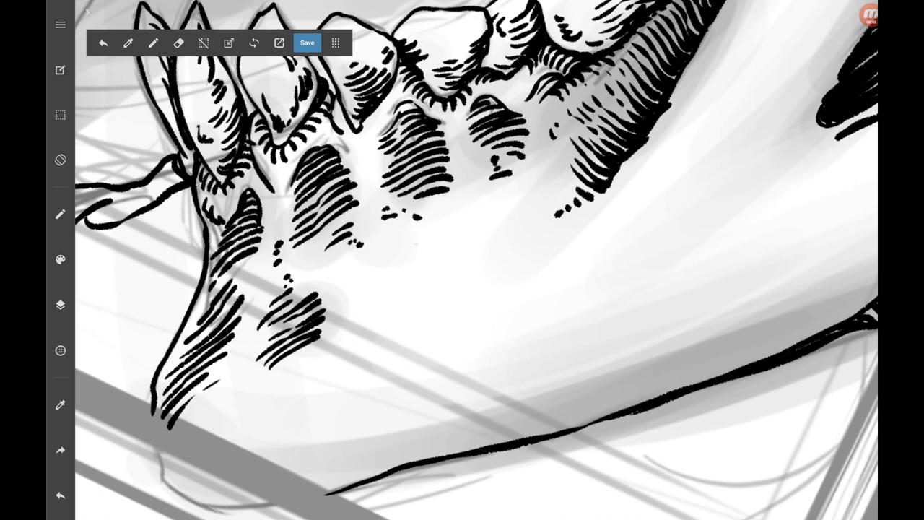
{"action": "left_click_drag", "start_coordinate": [412, 104], "coordinate": [393, 120]}
{"action": "left_click_drag", "start_coordinate": [417, 104], "coordinate": [370, 124]}
{"action": "mouse_move", "coordinate": [391, 97]}
{"action": "left_mouse_down"}
{"action": "mouse_move", "coordinate": [338, 146]}
{"action": "mouse_move", "coordinate": [345, 149]}
{"action": "left_mouse_up"}
{"action": "scroll", "coordinate": [477, 260], "scroll_direction": "down", "scroll_amount": 5}
{"action": "scroll", "coordinate": [476, 259], "scroll_direction": "up", "scroll_amount": 5}
Hatch beside the lower back teeth and along the left edge of the dark gum.
{"action": "scroll", "coordinate": [476, 259], "scroll_direction": "down", "scroll_amount": 5}
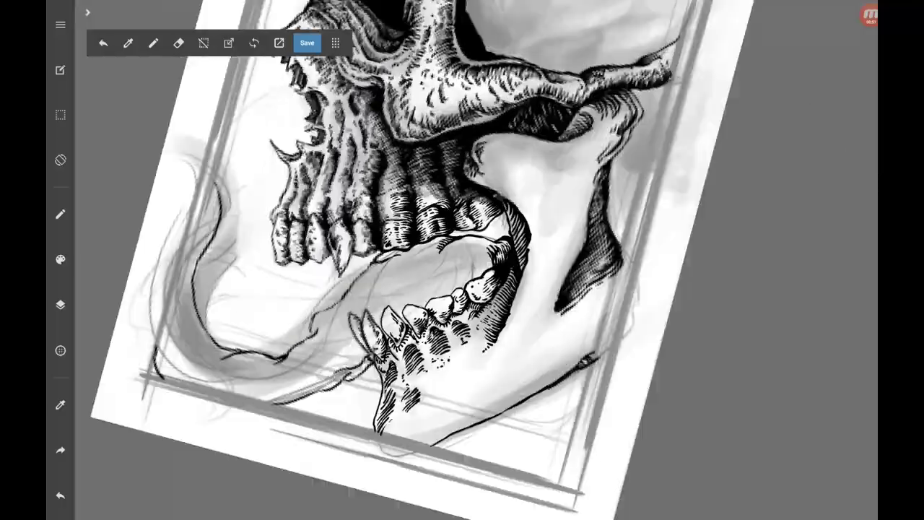
{"action": "scroll", "coordinate": [476, 260], "scroll_direction": "up", "scroll_amount": 5}
{"action": "mouse_move", "coordinate": [497, 191]}
{"action": "left_mouse_down"}
{"action": "mouse_move", "coordinate": [488, 201]}
{"action": "mouse_move", "coordinate": [493, 238]}
{"action": "left_mouse_up"}
{"action": "left_click_drag", "start_coordinate": [519, 233], "coordinate": [509, 252]}
{"action": "mouse_move", "coordinate": [510, 209]}
{"action": "left_mouse_down"}
{"action": "mouse_move", "coordinate": [496, 248]}
{"action": "mouse_move", "coordinate": [507, 254]}
{"action": "left_mouse_up"}
{"action": "mouse_move", "coordinate": [492, 198]}
{"action": "left_mouse_down"}
{"action": "mouse_move", "coordinate": [475, 245]}
{"action": "mouse_move", "coordinate": [486, 230]}
{"action": "left_mouse_up"}
{"action": "left_click_drag", "start_coordinate": [498, 227], "coordinate": [488, 263]}
{"action": "left_click_drag", "start_coordinate": [491, 212], "coordinate": [475, 255]}
{"action": "left_click_drag", "start_coordinate": [493, 252], "coordinate": [481, 270]}
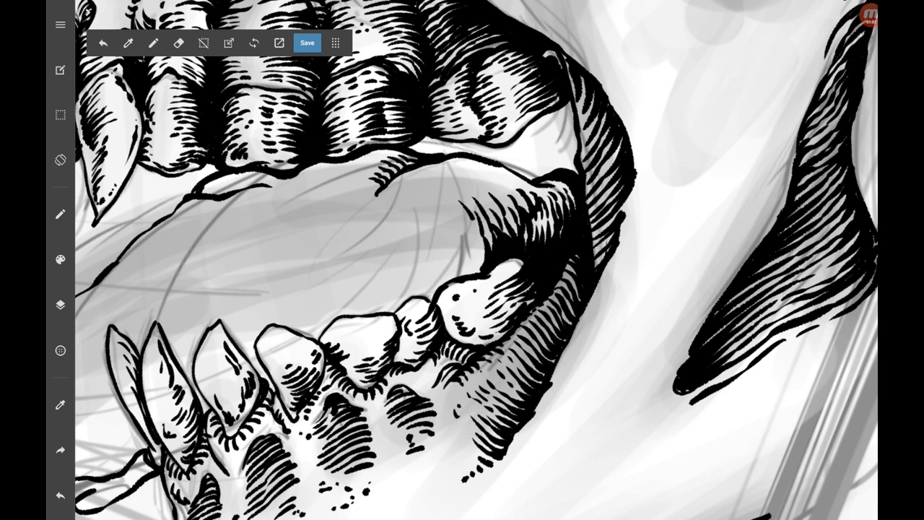
Extend the hatching along the dark gum edge and onto the upper gum edge.
{"action": "left_click_drag", "start_coordinate": [485, 218], "coordinate": [471, 254]}
{"action": "mouse_move", "coordinate": [477, 220]}
{"action": "left_mouse_down"}
{"action": "mouse_move", "coordinate": [464, 248]}
{"action": "mouse_move", "coordinate": [467, 274]}
{"action": "left_mouse_up"}
{"action": "left_click_drag", "start_coordinate": [462, 211], "coordinate": [447, 237]}
{"action": "left_click_drag", "start_coordinate": [472, 238], "coordinate": [462, 272]}
{"action": "left_click_drag", "start_coordinate": [472, 266], "coordinate": [464, 276]}
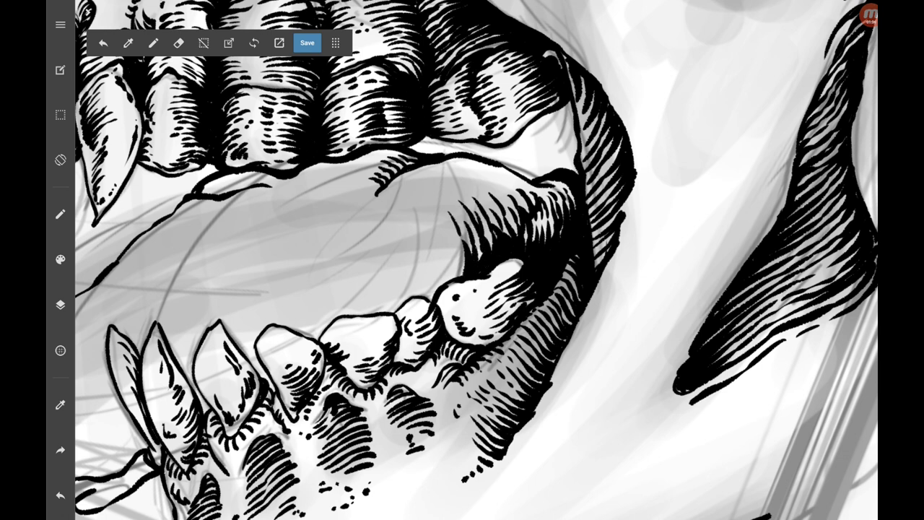
{"action": "left_click_drag", "start_coordinate": [439, 197], "coordinate": [460, 225]}
{"action": "left_click_drag", "start_coordinate": [465, 228], "coordinate": [456, 253]}
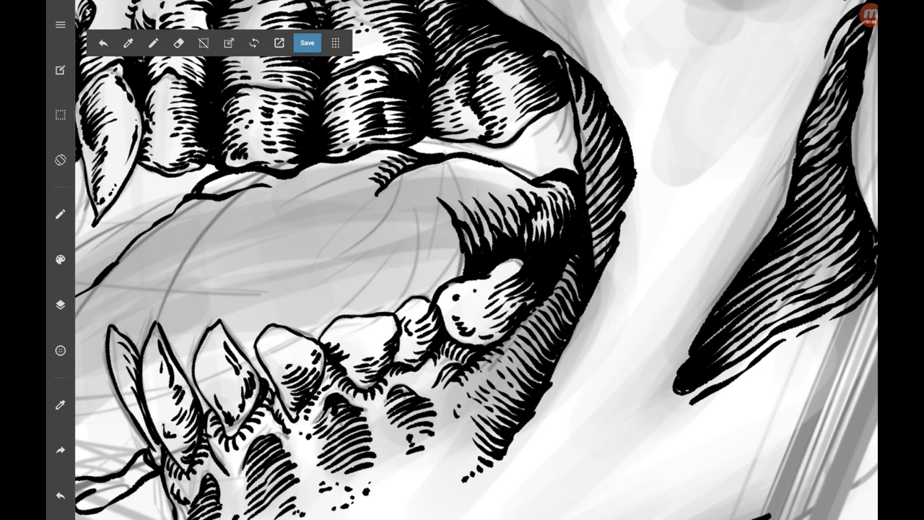
Add curved hatch strokes along the lower inner mouth edge.
{"action": "scroll", "coordinate": [477, 260], "scroll_direction": "up", "scroll_amount": 1}
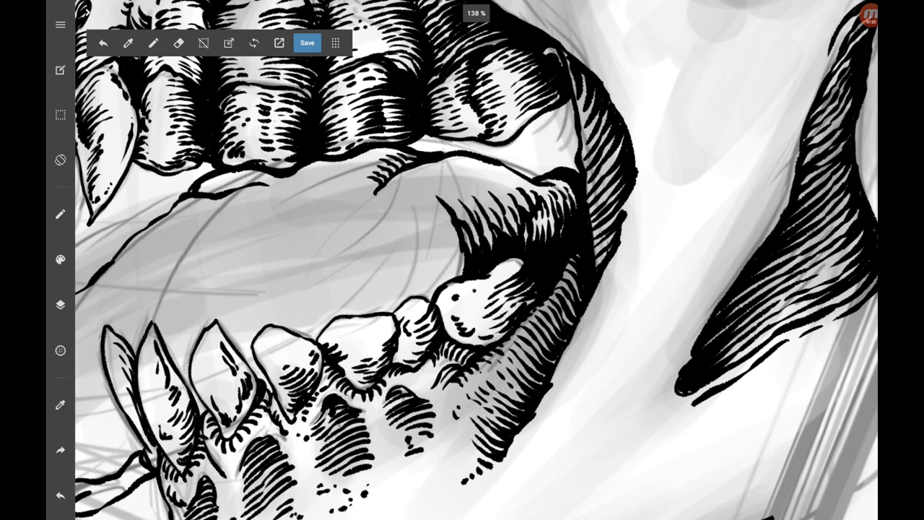
{"action": "scroll", "coordinate": [477, 260], "scroll_direction": "down", "scroll_amount": 5}
{"action": "scroll", "coordinate": [433, 288], "scroll_direction": "up", "scroll_amount": 5}
{"action": "left_click_drag", "start_coordinate": [388, 325], "coordinate": [375, 354]}
{"action": "left_click_drag", "start_coordinate": [414, 304], "coordinate": [384, 325]}
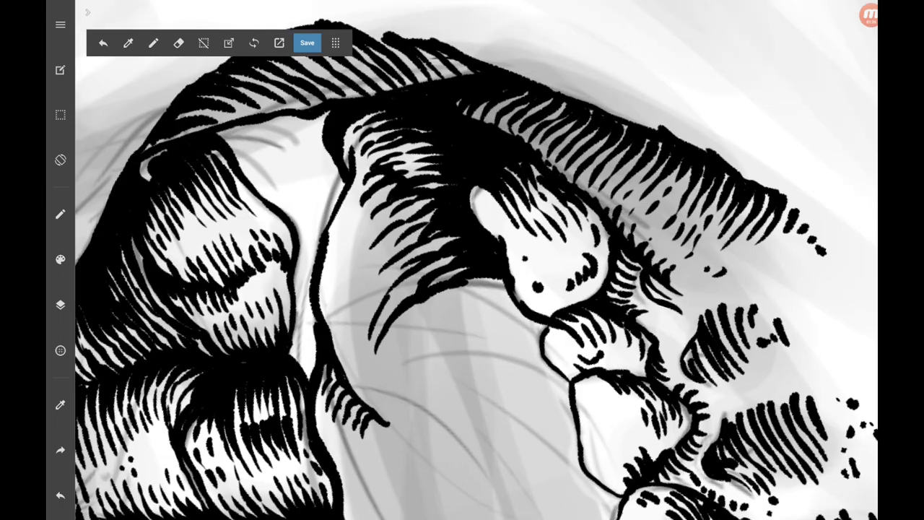
{"action": "left_click_drag", "start_coordinate": [452, 262], "coordinate": [385, 297]}
{"action": "mouse_move", "coordinate": [420, 263]}
{"action": "left_mouse_down"}
{"action": "mouse_move", "coordinate": [358, 332]}
{"action": "mouse_move", "coordinate": [356, 376]}
{"action": "mouse_move", "coordinate": [356, 319]}
{"action": "left_mouse_up"}
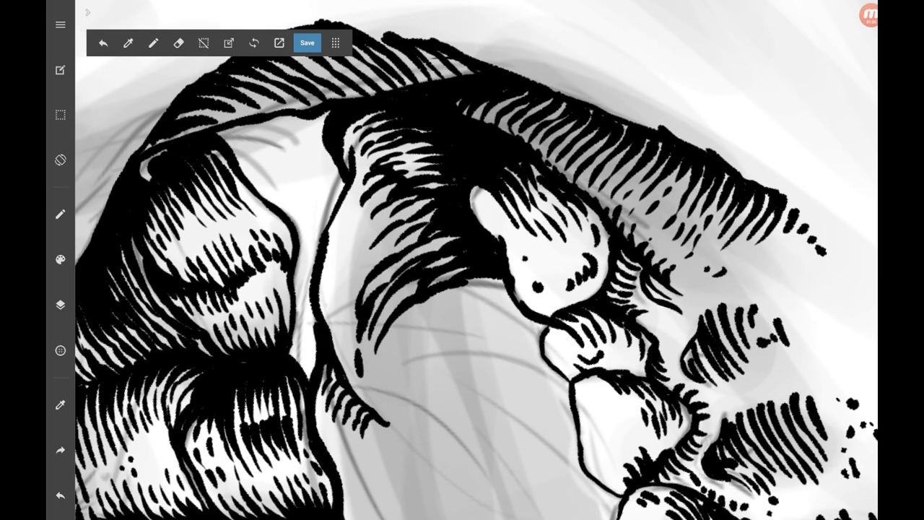
Thicken the inner mouth edge with small additional hatch strokes along the gum.
{"action": "left_click_drag", "start_coordinate": [401, 240], "coordinate": [382, 259]}
{"action": "left_click_drag", "start_coordinate": [432, 215], "coordinate": [353, 297]}
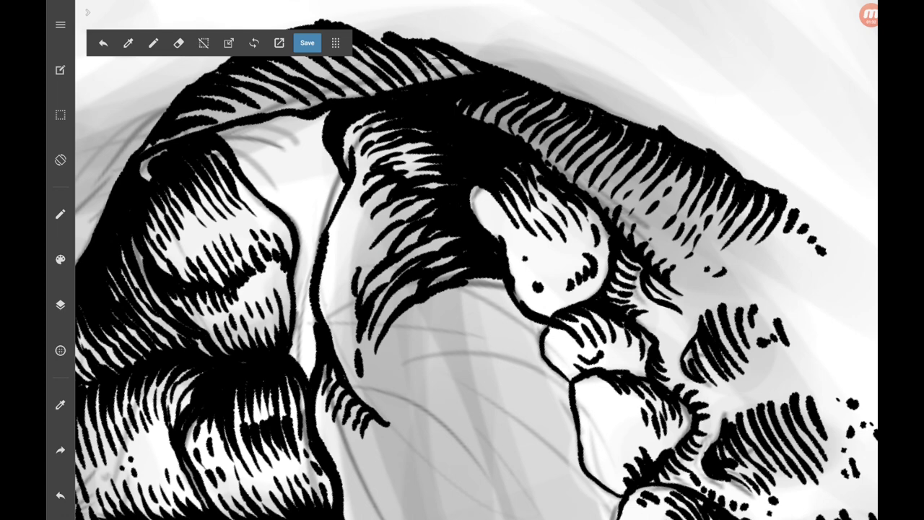
{"action": "mouse_move", "coordinate": [396, 226]}
{"action": "left_mouse_down"}
{"action": "mouse_move", "coordinate": [355, 270]}
{"action": "mouse_move", "coordinate": [343, 263]}
{"action": "left_mouse_up"}
{"action": "left_click_drag", "start_coordinate": [416, 202], "coordinate": [361, 236]}
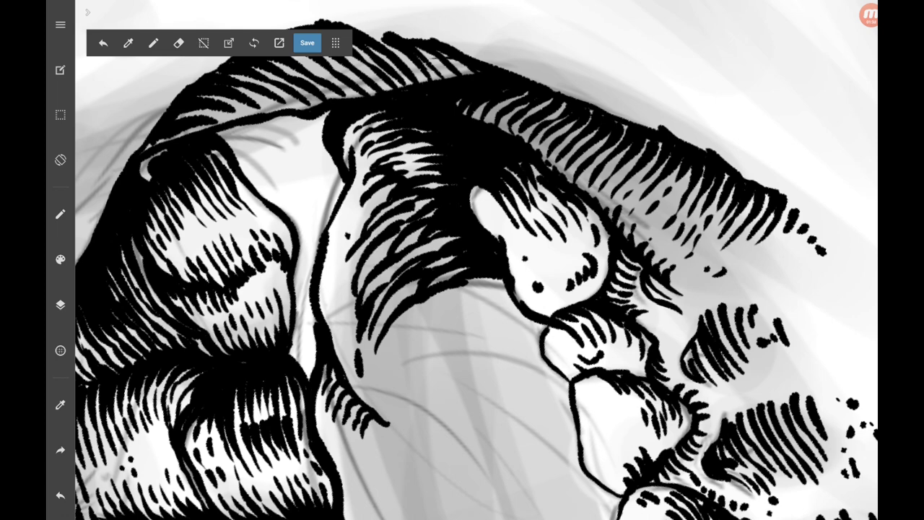
{"action": "left_click_drag", "start_coordinate": [375, 184], "coordinate": [345, 236]}
{"action": "left_click_drag", "start_coordinate": [398, 182], "coordinate": [371, 198]}
Draw long curved strokes darkening the lower inner mouth edge up to the gum line.
{"action": "left_click_drag", "start_coordinate": [506, 325], "coordinate": [431, 242]}
{"action": "mouse_move", "coordinate": [307, 252]}
{"action": "left_mouse_down"}
{"action": "mouse_move", "coordinate": [333, 217]}
{"action": "mouse_move", "coordinate": [426, 189]}
{"action": "mouse_move", "coordinate": [433, 208]}
{"action": "mouse_move", "coordinate": [374, 213]}
{"action": "mouse_move", "coordinate": [322, 250]}
{"action": "left_mouse_up"}
{"action": "mouse_move", "coordinate": [440, 207]}
{"action": "left_mouse_down"}
{"action": "mouse_move", "coordinate": [371, 221]}
{"action": "mouse_move", "coordinate": [316, 267]}
{"action": "left_mouse_up"}
{"action": "left_click_drag", "start_coordinate": [433, 218], "coordinate": [367, 234]}
{"action": "left_click_drag", "start_coordinate": [462, 222], "coordinate": [429, 235]}
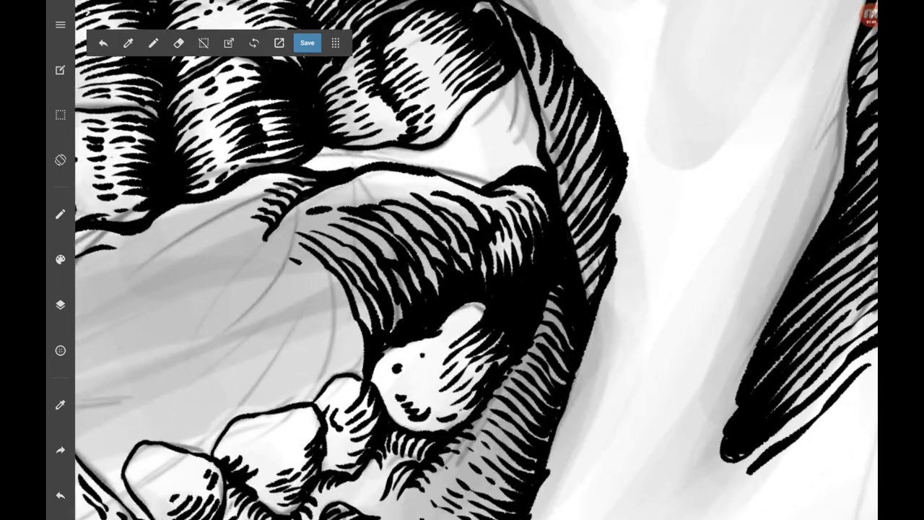
{"action": "left_click_drag", "start_coordinate": [301, 260], "coordinate": [363, 370]}
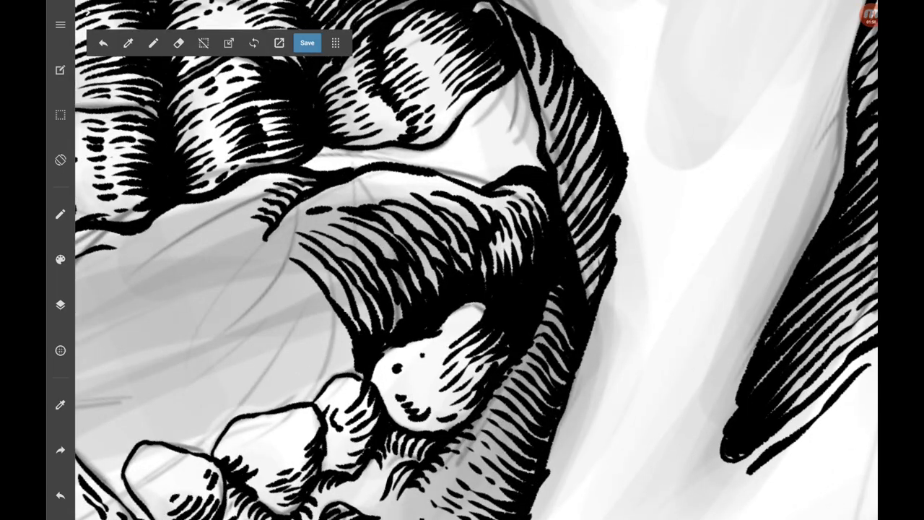
{"action": "left_click_drag", "start_coordinate": [282, 268], "coordinate": [356, 372]}
Add diagonal hatching running down the inner mouth edge.
{"action": "left_click_drag", "start_coordinate": [355, 256], "coordinate": [338, 290]}
{"action": "left_click_drag", "start_coordinate": [380, 234], "coordinate": [352, 258]}
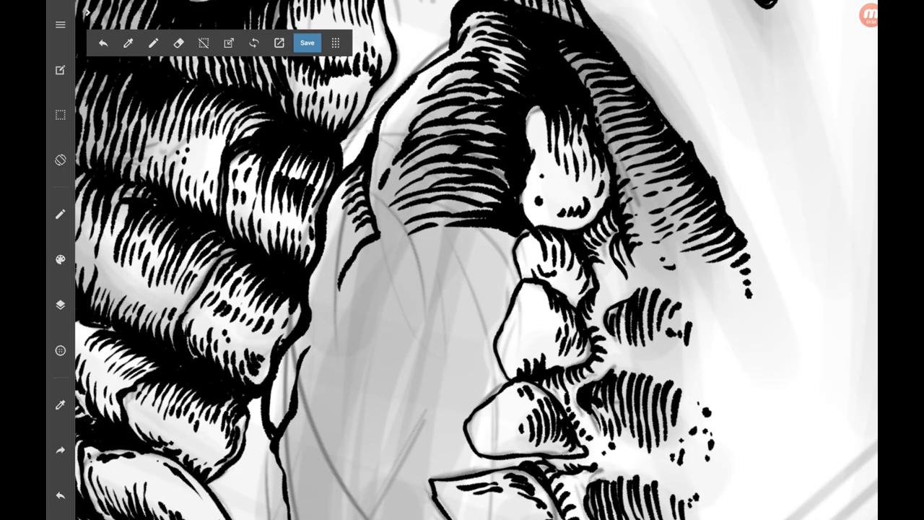
{"action": "mouse_move", "coordinate": [371, 223]}
{"action": "left_mouse_down"}
{"action": "mouse_move", "coordinate": [332, 264]}
{"action": "mouse_move", "coordinate": [331, 250]}
{"action": "left_mouse_up"}
{"action": "left_click_drag", "start_coordinate": [351, 211], "coordinate": [328, 238]}
{"action": "left_click_drag", "start_coordinate": [345, 189], "coordinate": [328, 212]}
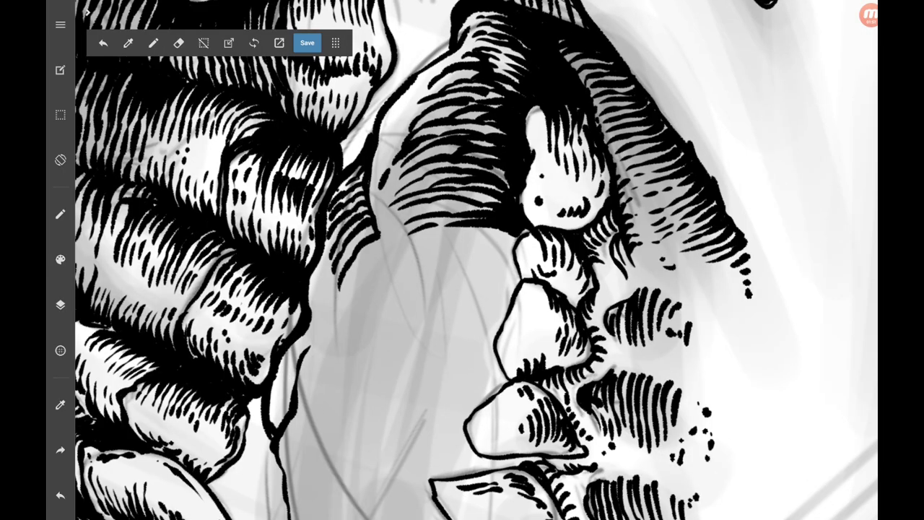
{"action": "left_click_drag", "start_coordinate": [339, 284], "coordinate": [312, 321]}
{"action": "mouse_move", "coordinate": [334, 263]}
{"action": "left_mouse_down"}
{"action": "mouse_move", "coordinate": [312, 303]}
{"action": "mouse_move", "coordinate": [307, 289]}
{"action": "mouse_move", "coordinate": [317, 303]}
{"action": "left_mouse_up"}
{"action": "left_click_drag", "start_coordinate": [352, 254], "coordinate": [334, 285]}
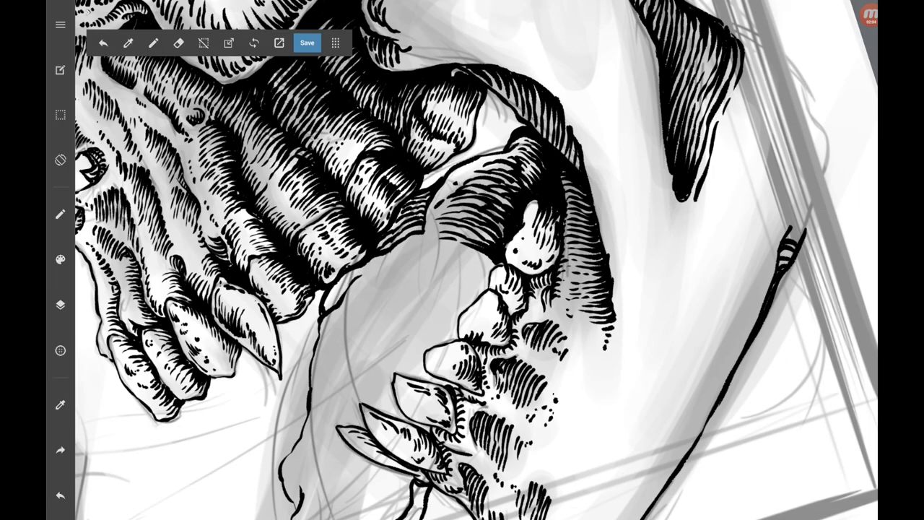
Hatch along the lower gum line and the edge of the lower jaw.
{"action": "scroll", "coordinate": [476, 260], "scroll_direction": "up", "scroll_amount": 2}
{"action": "scroll", "coordinate": [477, 260], "scroll_direction": "down", "scroll_amount": 2}
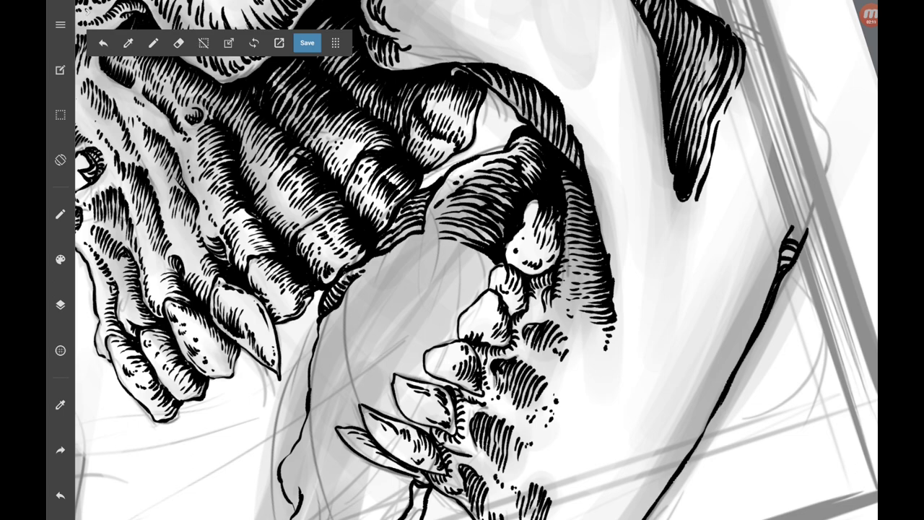
{"action": "scroll", "coordinate": [476, 260], "scroll_direction": "down", "scroll_amount": 5}
{"action": "scroll", "coordinate": [477, 260], "scroll_direction": "up", "scroll_amount": 5}
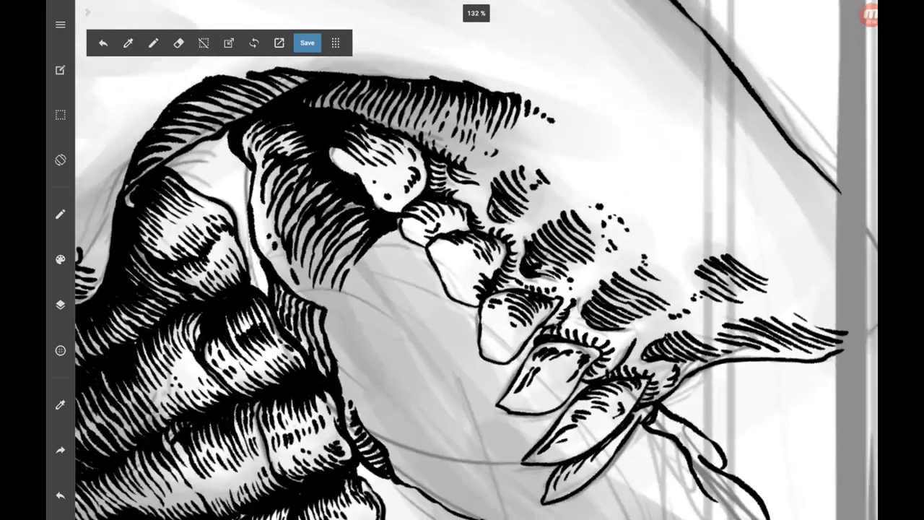
{"action": "scroll", "coordinate": [477, 260], "scroll_direction": "up", "scroll_amount": 2}
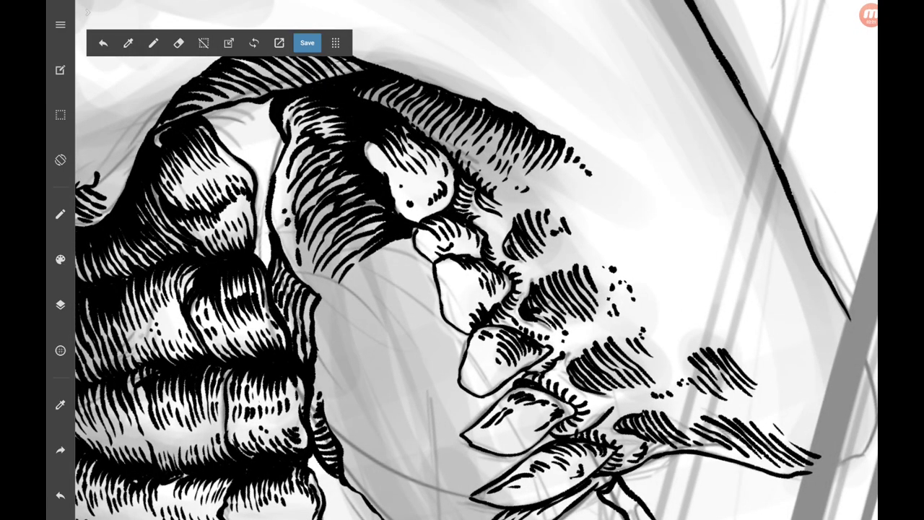
{"action": "left_click_drag", "start_coordinate": [354, 277], "coordinate": [392, 249]}
{"action": "left_click_drag", "start_coordinate": [387, 253], "coordinate": [415, 228]}
{"action": "mouse_move", "coordinate": [330, 339]}
{"action": "left_mouse_down"}
{"action": "mouse_move", "coordinate": [343, 296]}
{"action": "mouse_move", "coordinate": [329, 308]}
{"action": "left_mouse_up"}
{"action": "left_click_drag", "start_coordinate": [329, 303], "coordinate": [349, 274]}
Extend long hatch strokes along the jaw's inner edge.
{"action": "left_click_drag", "start_coordinate": [332, 359], "coordinate": [342, 312]}
{"action": "left_click_drag", "start_coordinate": [340, 312], "coordinate": [412, 243]}
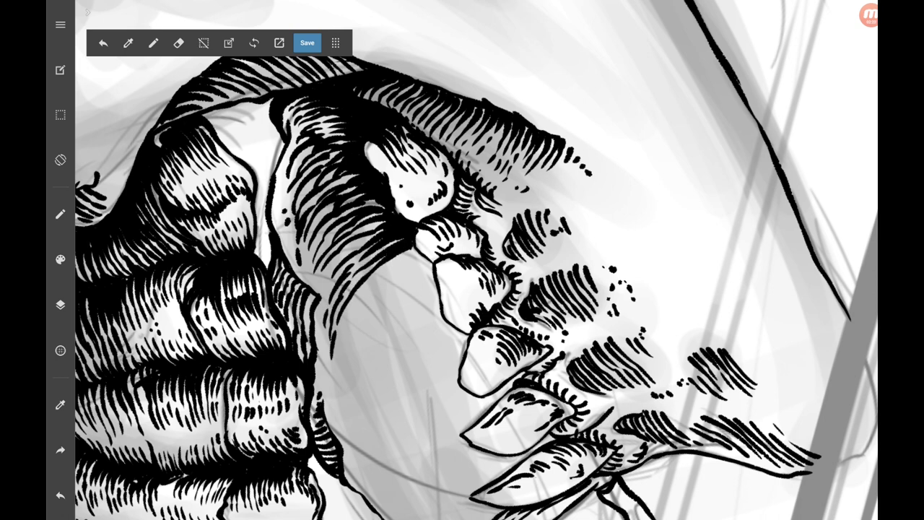
{"action": "left_click_drag", "start_coordinate": [333, 368], "coordinate": [345, 329]}
{"action": "mouse_move", "coordinate": [341, 331]}
{"action": "left_mouse_down"}
{"action": "mouse_move", "coordinate": [373, 283]}
{"action": "mouse_move", "coordinate": [413, 249]}
{"action": "left_mouse_up"}
{"action": "left_click_drag", "start_coordinate": [410, 256], "coordinate": [418, 246]}
{"action": "scroll", "coordinate": [476, 260], "scroll_direction": "down", "scroll_amount": 3}
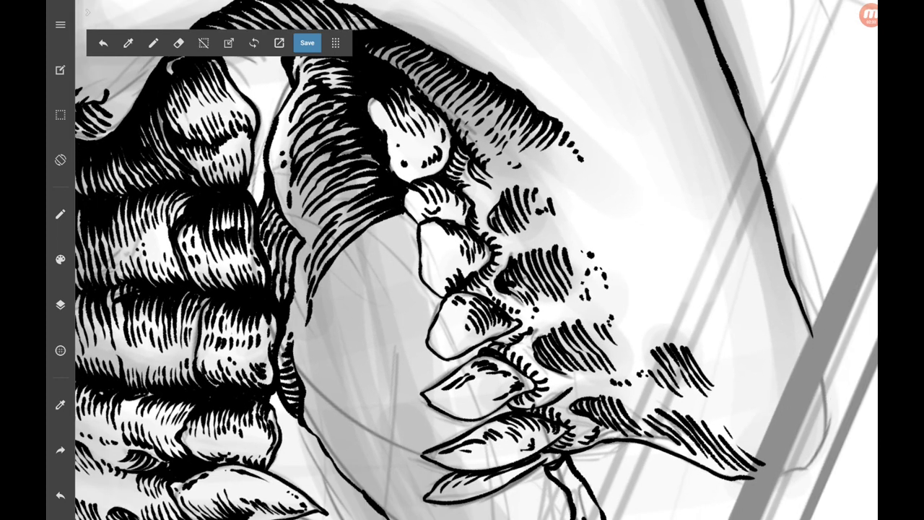
Hatch beneath the lower teeth and near the gum line.
{"action": "left_click_drag", "start_coordinate": [317, 336], "coordinate": [311, 302]}
{"action": "mouse_move", "coordinate": [332, 302]}
{"action": "left_mouse_down"}
{"action": "mouse_move", "coordinate": [358, 244]}
{"action": "mouse_move", "coordinate": [411, 211]}
{"action": "left_mouse_up"}
{"action": "scroll", "coordinate": [476, 260], "scroll_direction": "up", "scroll_amount": 2}
{"action": "mouse_move", "coordinate": [322, 316]}
{"action": "left_mouse_down"}
{"action": "mouse_move", "coordinate": [352, 263]}
{"action": "mouse_move", "coordinate": [390, 233]}
{"action": "left_mouse_up"}
{"action": "left_click_drag", "start_coordinate": [389, 234], "coordinate": [446, 212]}
{"action": "scroll", "coordinate": [477, 260], "scroll_direction": "down", "scroll_amount": 5}
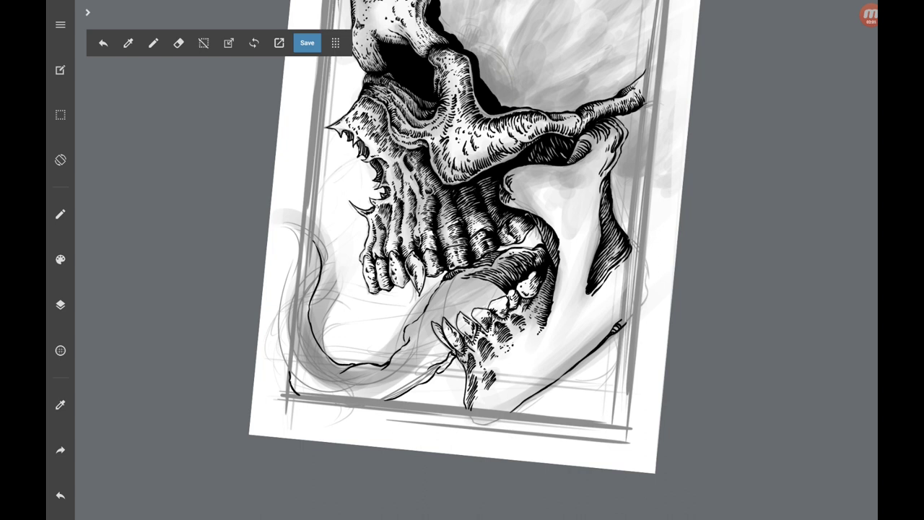
Draw diagonal hatch strokes across the jaw hinge.
{"action": "scroll", "coordinate": [477, 260], "scroll_direction": "up", "scroll_amount": 3}
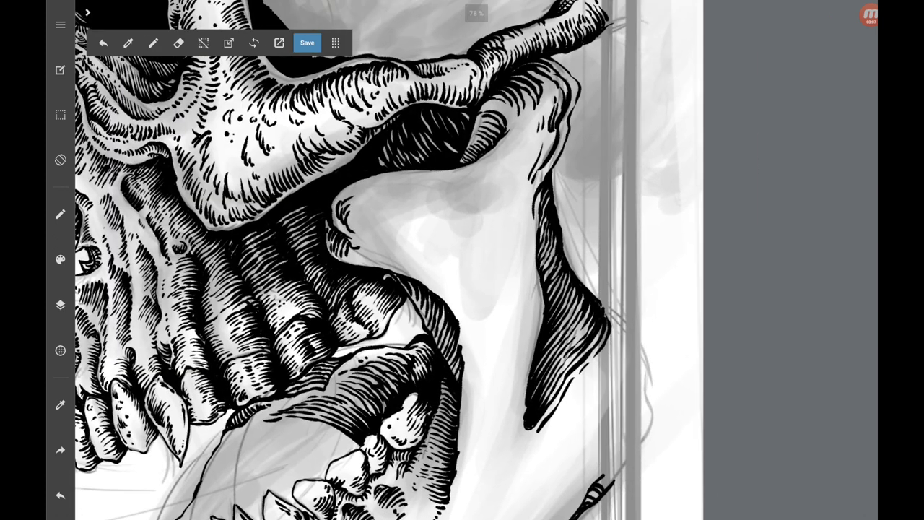
{"action": "scroll", "coordinate": [476, 260], "scroll_direction": "up", "scroll_amount": 3}
{"action": "left_click_drag", "start_coordinate": [449, 277], "coordinate": [504, 189]}
{"action": "left_click_drag", "start_coordinate": [490, 244], "coordinate": [503, 203]}
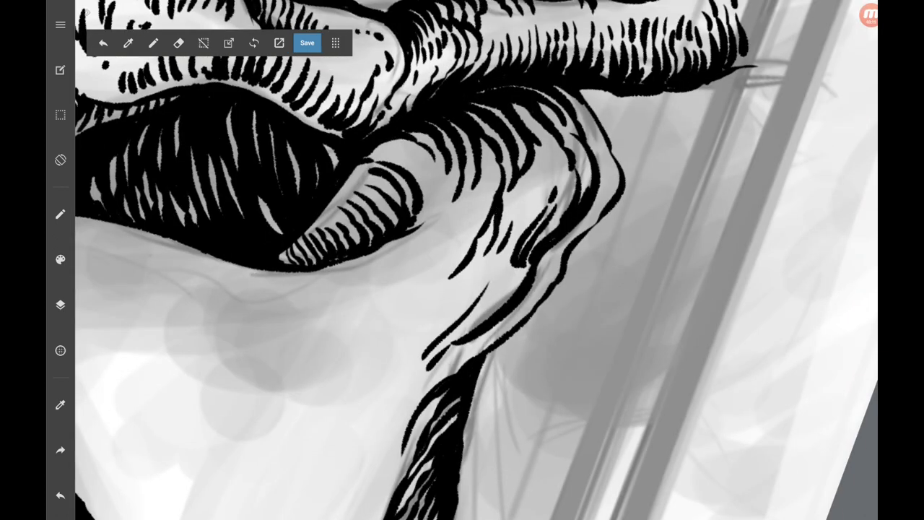
{"action": "left_click_drag", "start_coordinate": [431, 278], "coordinate": [470, 227]}
{"action": "left_click_drag", "start_coordinate": [464, 231], "coordinate": [491, 171]}
{"action": "left_click_drag", "start_coordinate": [480, 189], "coordinate": [491, 147]}
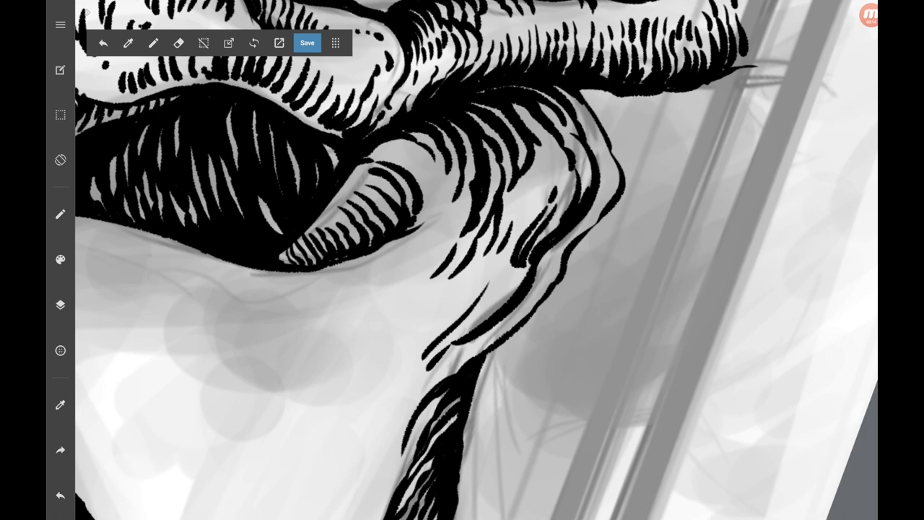
{"action": "left_click_drag", "start_coordinate": [491, 221], "coordinate": [500, 178]}
Extend the diagonal hatching upward over the jaw hinge.
{"action": "left_click_drag", "start_coordinate": [462, 289], "coordinate": [502, 252]}
{"action": "mouse_move", "coordinate": [454, 230]}
{"action": "left_mouse_down"}
{"action": "mouse_move", "coordinate": [495, 195]}
{"action": "mouse_move", "coordinate": [513, 165]}
{"action": "left_mouse_up"}
{"action": "left_click_drag", "start_coordinate": [507, 166], "coordinate": [515, 151]}
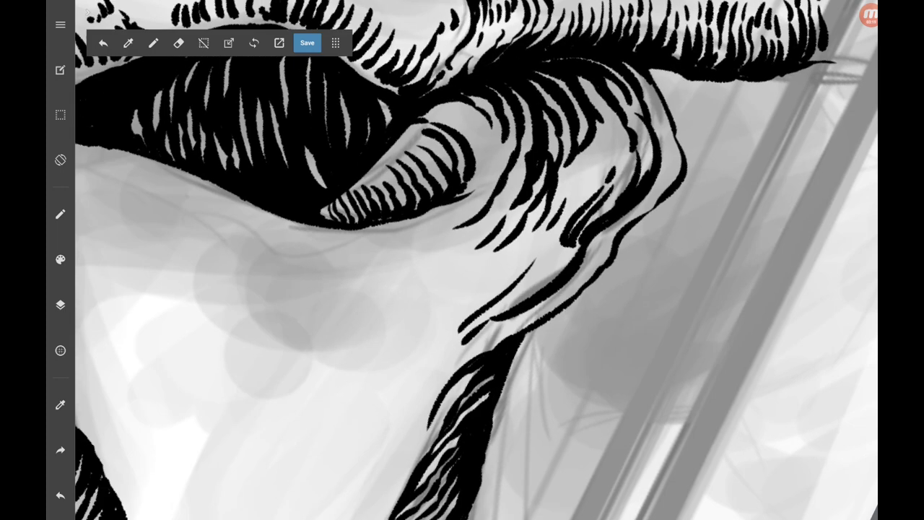
{"action": "mouse_move", "coordinate": [490, 194]}
{"action": "left_mouse_down"}
{"action": "mouse_move", "coordinate": [508, 143]}
{"action": "mouse_move", "coordinate": [491, 139]}
{"action": "left_mouse_up"}
{"action": "mouse_move", "coordinate": [465, 141]}
{"action": "left_mouse_down"}
{"action": "mouse_move", "coordinate": [494, 104]}
{"action": "mouse_move", "coordinate": [475, 111]}
{"action": "left_mouse_up"}
{"action": "left_click_drag", "start_coordinate": [409, 131], "coordinate": [452, 108]}
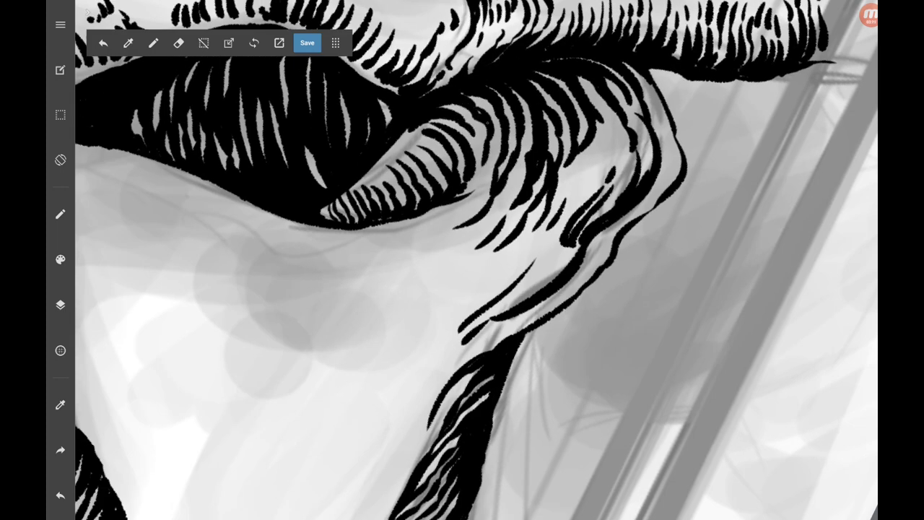
Ink and hatch the back edge of the jaw's upright branch.
{"action": "left_click_drag", "start_coordinate": [404, 260], "coordinate": [501, 218]}
{"action": "left_click_drag", "start_coordinate": [433, 289], "coordinate": [430, 260]}
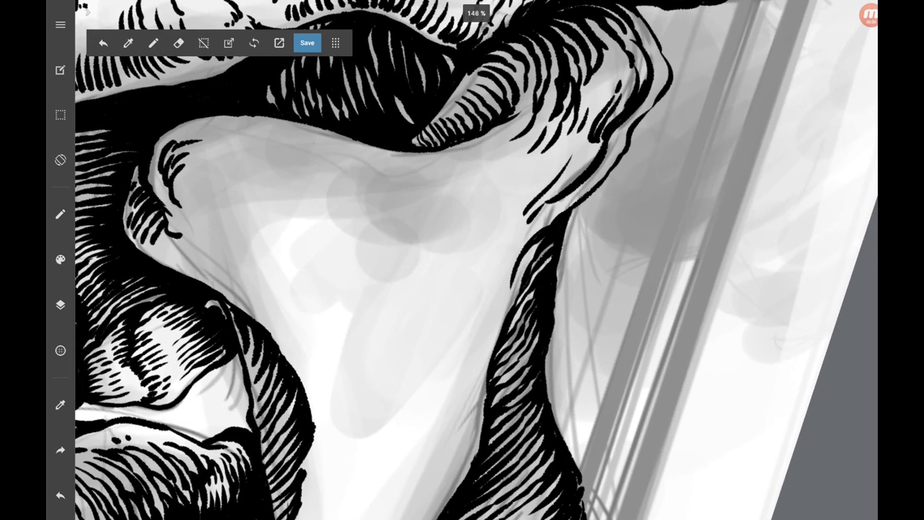
{"action": "left_click_drag", "start_coordinate": [482, 349], "coordinate": [533, 247]}
{"action": "mouse_move", "coordinate": [506, 277]}
{"action": "left_mouse_down"}
{"action": "mouse_move", "coordinate": [531, 221]}
{"action": "mouse_move", "coordinate": [557, 202]}
{"action": "mouse_move", "coordinate": [527, 209]}
{"action": "mouse_move", "coordinate": [530, 193]}
{"action": "left_mouse_up"}
{"action": "left_click_drag", "start_coordinate": [517, 201], "coordinate": [545, 170]}
{"action": "scroll", "coordinate": [462, 259], "scroll_direction": "down", "scroll_amount": 3}
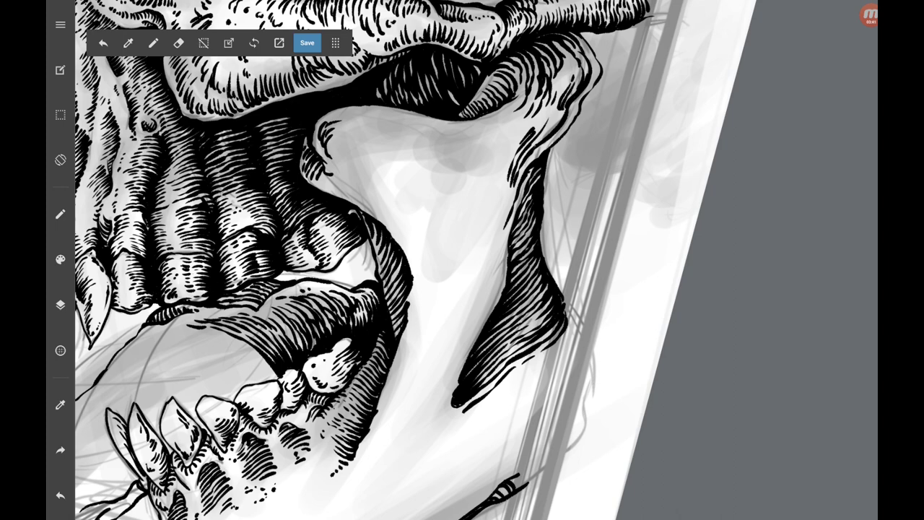
Ink a line near the bottom of the jaw and hatch above it.
{"action": "left_click_drag", "start_coordinate": [462, 405], "coordinate": [441, 274]}
{"action": "left_click_drag", "start_coordinate": [436, 398], "coordinate": [497, 348]}
{"action": "left_click_drag", "start_coordinate": [450, 380], "coordinate": [498, 335]}
{"action": "left_click_drag", "start_coordinate": [452, 361], "coordinate": [508, 311]}
{"action": "left_click_drag", "start_coordinate": [471, 336], "coordinate": [511, 298]}
Hatch below the lower front teeth and add small ink marks beside them.
{"action": "mouse_move", "coordinate": [488, 314]}
{"action": "left_mouse_down"}
{"action": "mouse_move", "coordinate": [513, 291]}
{"action": "mouse_move", "coordinate": [578, 155]}
{"action": "mouse_move", "coordinate": [656, 82]}
{"action": "left_mouse_up"}
{"action": "left_click_drag", "start_coordinate": [263, 347], "coordinate": [254, 380]}
{"action": "left_click_drag", "start_coordinate": [287, 324], "coordinate": [276, 344]}
{"action": "mouse_move", "coordinate": [289, 335]}
{"action": "left_mouse_down"}
{"action": "mouse_move", "coordinate": [269, 367]}
{"action": "mouse_move", "coordinate": [280, 373]}
{"action": "left_mouse_up"}
{"action": "left_click_drag", "start_coordinate": [305, 321], "coordinate": [297, 337]}
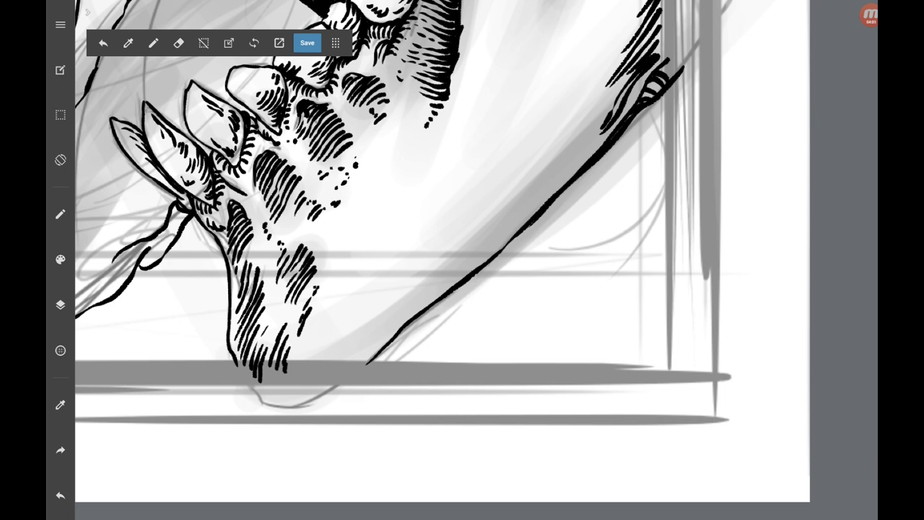
{"action": "left_click_drag", "start_coordinate": [340, 204], "coordinate": [338, 210]}
{"action": "left_click_drag", "start_coordinate": [360, 179], "coordinate": [349, 195]}
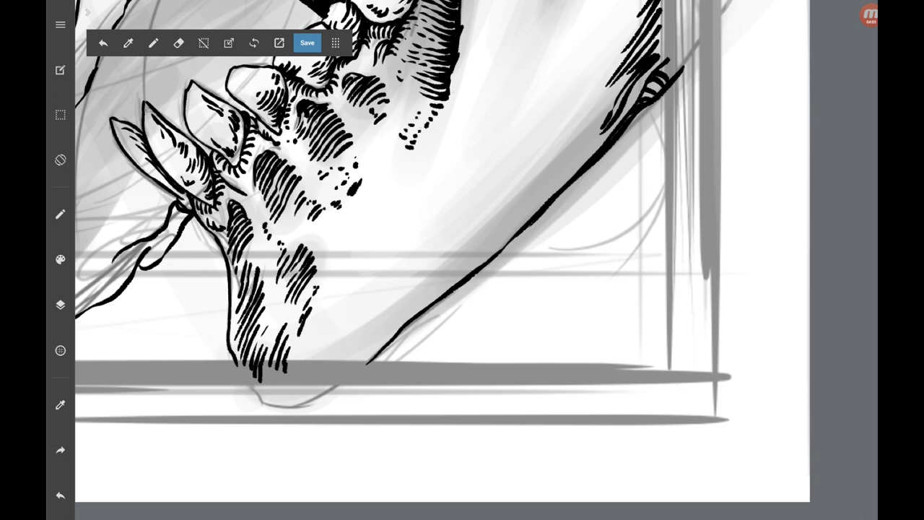
Thicken the jaw's diagonal outline with ink, especially its lower part.
{"action": "left_click_drag", "start_coordinate": [465, 268], "coordinate": [520, 213]}
{"action": "left_click_drag", "start_coordinate": [533, 199], "coordinate": [603, 121]}
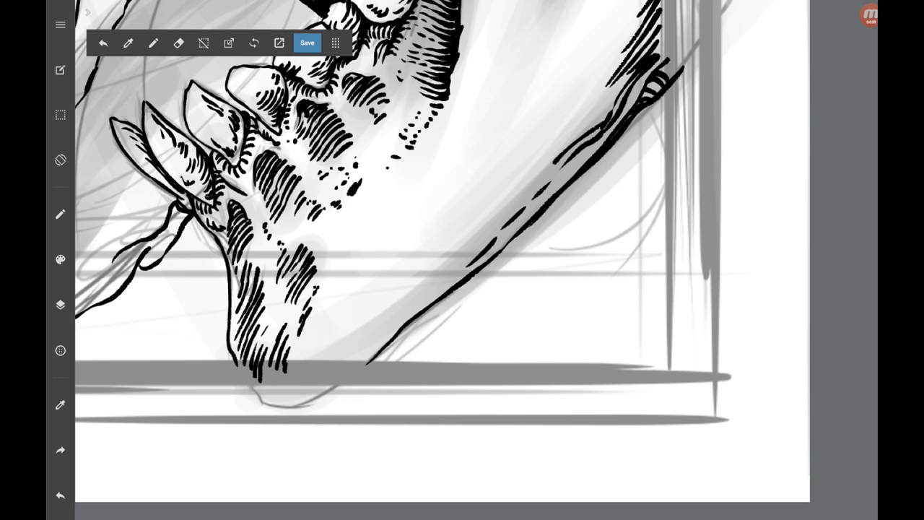
{"action": "mouse_move", "coordinate": [506, 218]}
{"action": "left_mouse_down"}
{"action": "mouse_move", "coordinate": [600, 130]}
{"action": "mouse_move", "coordinate": [614, 88]}
{"action": "left_mouse_up"}
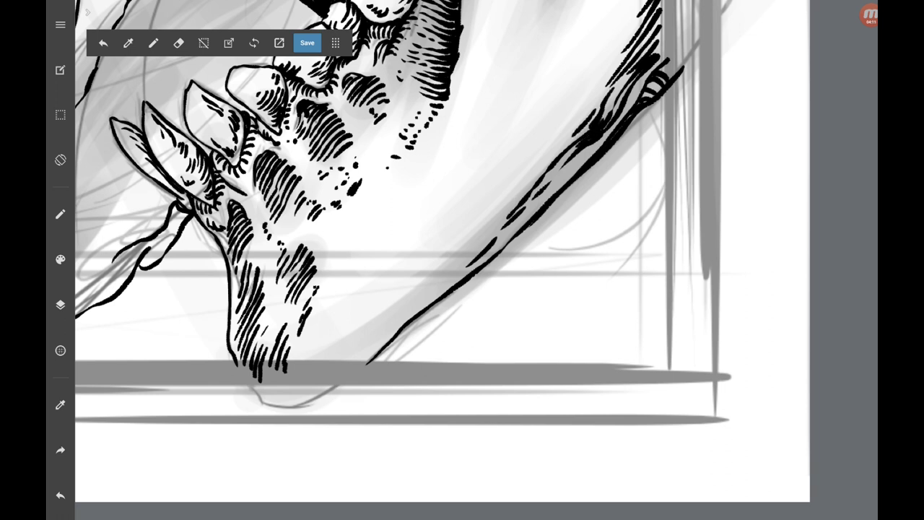
{"action": "left_click_drag", "start_coordinate": [463, 270], "coordinate": [346, 371]}
{"action": "left_click_drag", "start_coordinate": [403, 304], "coordinate": [360, 345]}
{"action": "left_click_drag", "start_coordinate": [361, 348], "coordinate": [336, 373]}
{"action": "left_click_drag", "start_coordinate": [380, 314], "coordinate": [330, 374]}
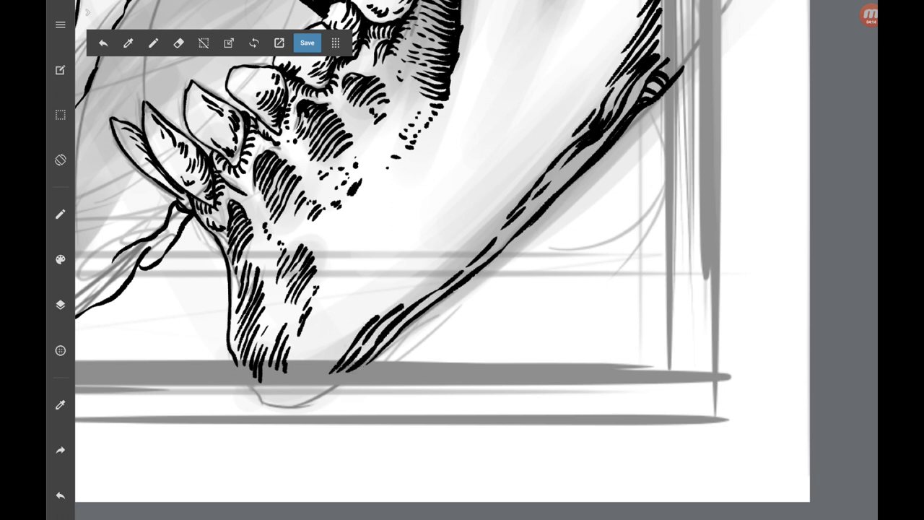
Hatch the bottom end of the jaw outline with short strokes.
{"action": "mouse_move", "coordinate": [350, 339]}
{"action": "left_mouse_down"}
{"action": "mouse_move", "coordinate": [324, 376]}
{"action": "mouse_move", "coordinate": [307, 379]}
{"action": "left_mouse_up"}
{"action": "mouse_move", "coordinate": [380, 306]}
{"action": "left_mouse_down"}
{"action": "mouse_move", "coordinate": [340, 338]}
{"action": "mouse_move", "coordinate": [335, 331]}
{"action": "left_mouse_up"}
{"action": "left_click_drag", "start_coordinate": [366, 301], "coordinate": [351, 315]}
{"action": "left_click_drag", "start_coordinate": [471, 246], "coordinate": [408, 296]}
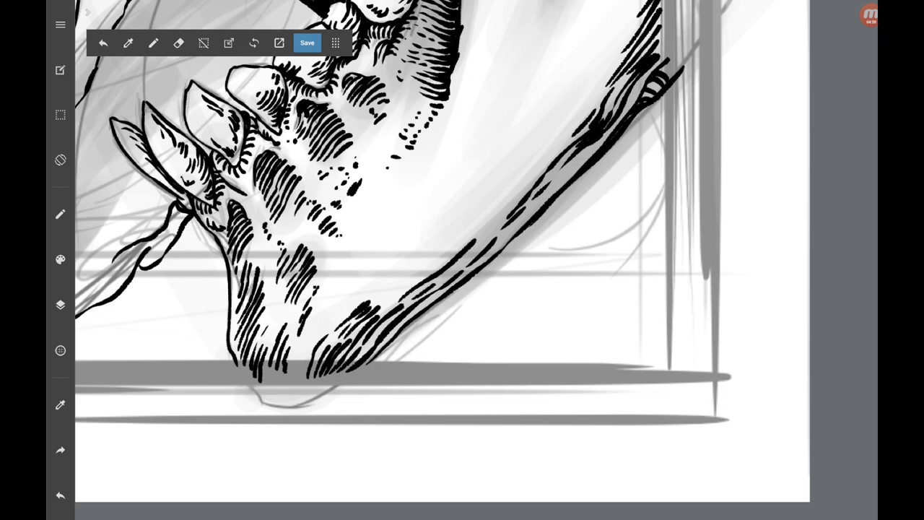
{"action": "left_click_drag", "start_coordinate": [455, 262], "coordinate": [435, 285]}
{"action": "left_click_drag", "start_coordinate": [454, 247], "coordinate": [385, 298]}
{"action": "mouse_move", "coordinate": [499, 202]}
{"action": "left_mouse_down"}
{"action": "mouse_move", "coordinate": [475, 227]}
{"action": "mouse_move", "coordinate": [462, 291]}
{"action": "left_mouse_up"}
Add short strokes near the lower teeth and a long curved outline toward the hinge.
{"action": "scroll", "coordinate": [442, 259], "scroll_direction": "down", "scroll_amount": 5}
{"action": "scroll", "coordinate": [426, 368], "scroll_direction": "up", "scroll_amount": 10}
{"action": "left_click_drag", "start_coordinate": [473, 258], "coordinate": [488, 218]}
{"action": "scroll", "coordinate": [462, 260], "scroll_direction": "down", "scroll_amount": 5}
{"action": "scroll", "coordinate": [325, 217], "scroll_direction": "up", "scroll_amount": 3}
{"action": "scroll", "coordinate": [491, 346], "scroll_direction": "up", "scroll_amount": 3}
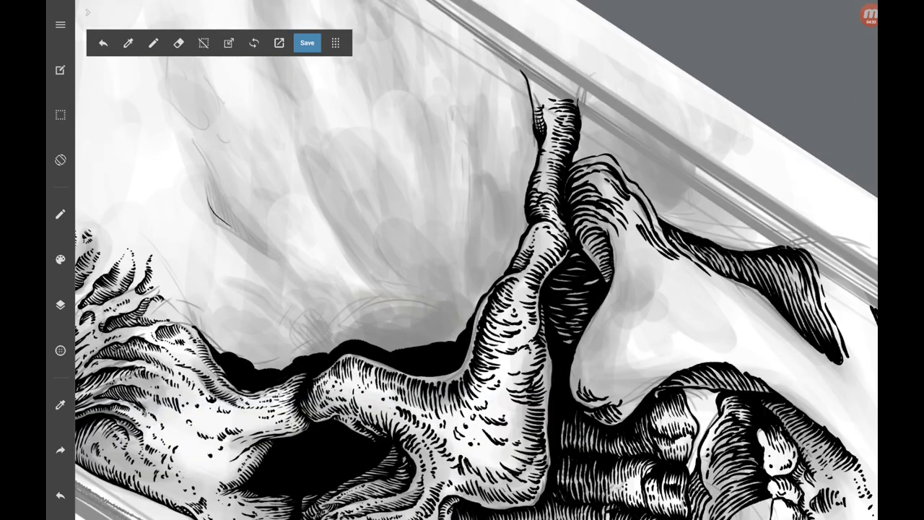
{"action": "mouse_move", "coordinate": [424, 343]}
{"action": "left_mouse_down"}
{"action": "mouse_move", "coordinate": [513, 239]}
{"action": "mouse_move", "coordinate": [527, 194]}
{"action": "left_mouse_up"}
{"action": "mouse_move", "coordinate": [509, 250]}
{"action": "left_mouse_down"}
{"action": "mouse_move", "coordinate": [525, 225]}
{"action": "mouse_move", "coordinate": [491, 292]}
{"action": "mouse_move", "coordinate": [469, 307]}
{"action": "mouse_move", "coordinate": [437, 303]}
{"action": "mouse_move", "coordinate": [429, 342]}
{"action": "left_mouse_up"}
Fill the grey gap beside the jaw hinge with solid black ink.
{"action": "left_click_drag", "start_coordinate": [466, 292], "coordinate": [452, 340]}
{"action": "left_click_drag", "start_coordinate": [505, 253], "coordinate": [446, 280]}
{"action": "mouse_move", "coordinate": [480, 258]}
{"action": "left_mouse_down"}
{"action": "mouse_move", "coordinate": [482, 231]}
{"action": "mouse_move", "coordinate": [521, 201]}
{"action": "left_mouse_up"}
{"action": "scroll", "coordinate": [454, 217], "scroll_direction": "up", "scroll_amount": 3}
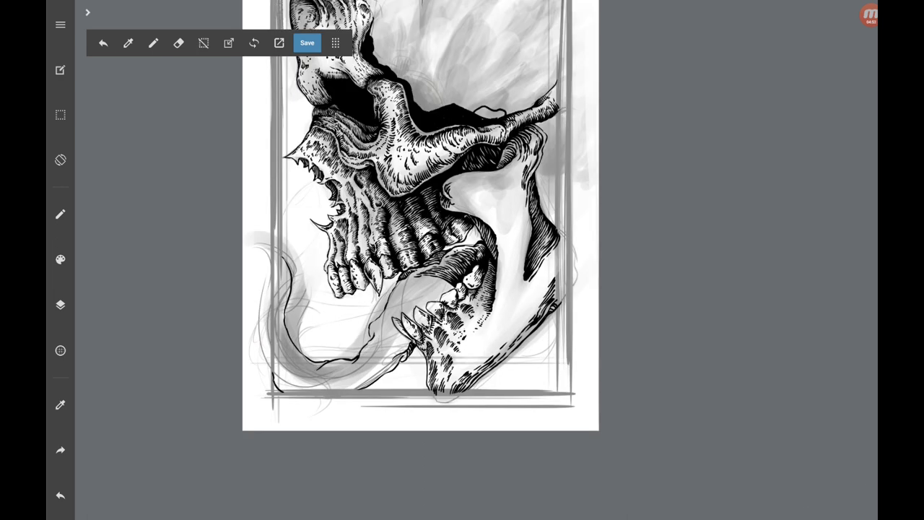
Zoom in and hatch the shadow beside the lower teeth with diagonal ink strokes.
{"action": "scroll", "coordinate": [433, 303], "scroll_direction": "up", "scroll_amount": 5}
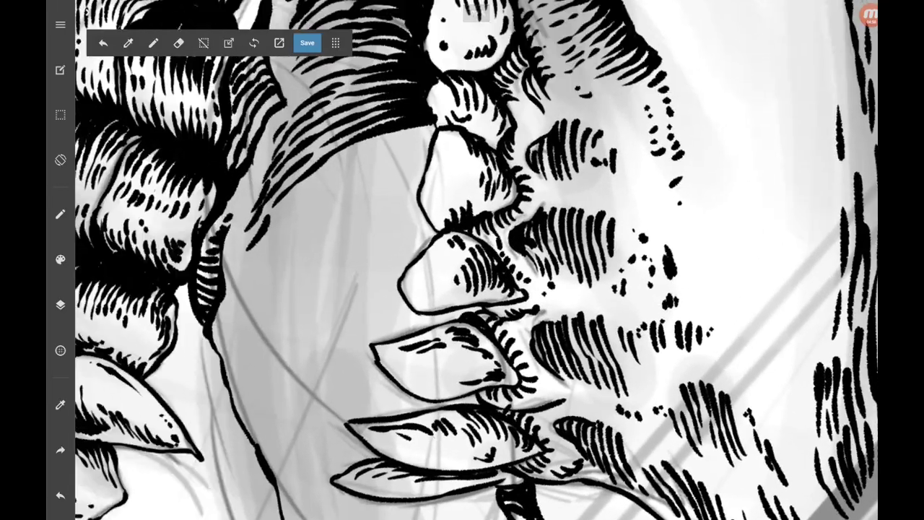
{"action": "left_click_drag", "start_coordinate": [270, 236], "coordinate": [241, 270]}
{"action": "left_click_drag", "start_coordinate": [292, 210], "coordinate": [275, 228]}
{"action": "left_click_drag", "start_coordinate": [329, 181], "coordinate": [289, 212]}
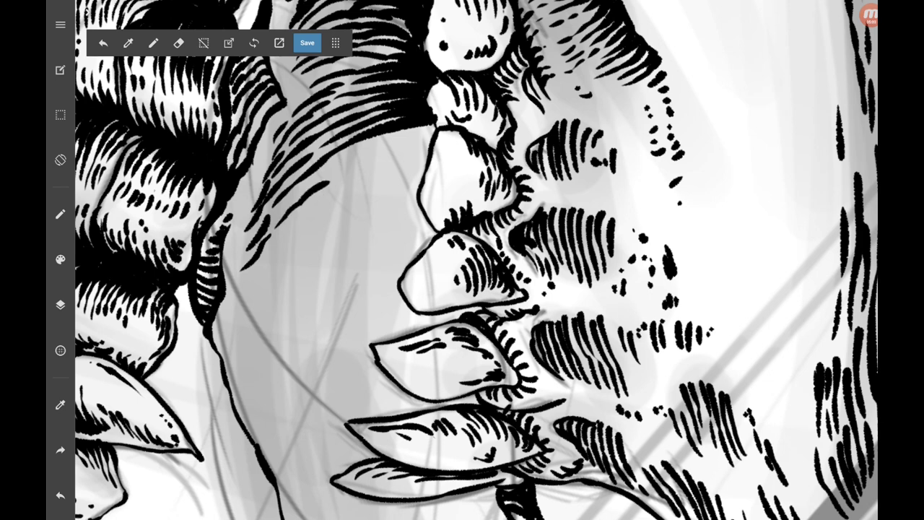
{"action": "left_click_drag", "start_coordinate": [375, 150], "coordinate": [322, 180]}
{"action": "left_click_drag", "start_coordinate": [427, 135], "coordinate": [374, 155]}
{"action": "left_click_drag", "start_coordinate": [419, 129], "coordinate": [351, 146]}
{"action": "left_click_drag", "start_coordinate": [435, 123], "coordinate": [313, 185]}
Extend the diagonal hatching across the mouth shadow with longer strokes.
{"action": "left_click_drag", "start_coordinate": [269, 254], "coordinate": [246, 286]}
{"action": "left_click_drag", "start_coordinate": [313, 203], "coordinate": [267, 257]}
{"action": "left_click_drag", "start_coordinate": [380, 159], "coordinate": [309, 208]}
{"action": "left_click_drag", "start_coordinate": [429, 145], "coordinate": [377, 166]}
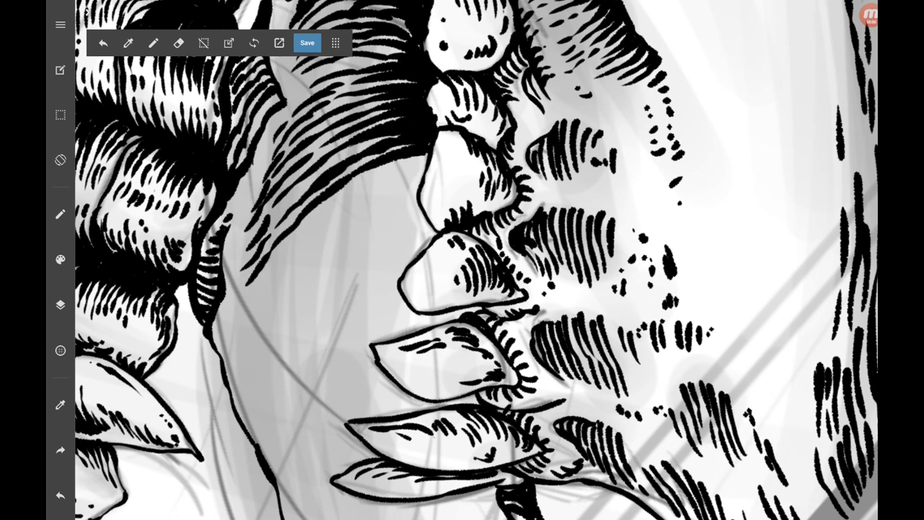
{"action": "mouse_move", "coordinate": [244, 310]}
{"action": "left_mouse_down"}
{"action": "mouse_move", "coordinate": [264, 279]}
{"action": "mouse_move", "coordinate": [387, 166]}
{"action": "mouse_move", "coordinate": [431, 155]}
{"action": "left_mouse_up"}
{"action": "mouse_move", "coordinate": [237, 340]}
{"action": "left_mouse_down"}
{"action": "mouse_move", "coordinate": [311, 241]}
{"action": "mouse_move", "coordinate": [429, 163]}
{"action": "left_mouse_up"}
{"action": "mouse_move", "coordinate": [239, 357]}
{"action": "left_mouse_down"}
{"action": "mouse_move", "coordinate": [283, 295]}
{"action": "mouse_move", "coordinate": [429, 176]}
{"action": "left_mouse_up"}
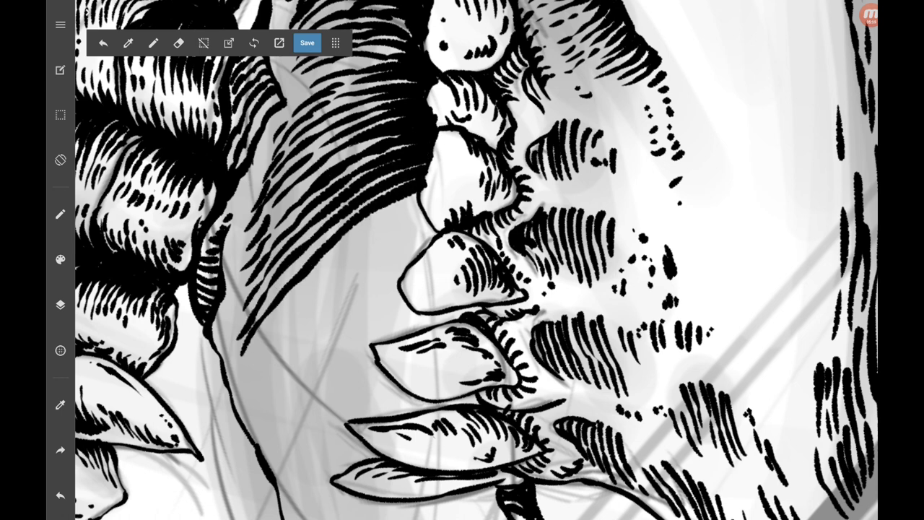
Outline the tooth edge and jaw, then hatch the shadow below the front teeth.
{"action": "mouse_move", "coordinate": [308, 413]}
{"action": "left_mouse_down"}
{"action": "mouse_move", "coordinate": [352, 354]}
{"action": "mouse_move", "coordinate": [423, 309]}
{"action": "left_mouse_up"}
{"action": "mouse_move", "coordinate": [372, 345]}
{"action": "left_mouse_down"}
{"action": "mouse_move", "coordinate": [455, 306]}
{"action": "mouse_move", "coordinate": [490, 307]}
{"action": "left_mouse_up"}
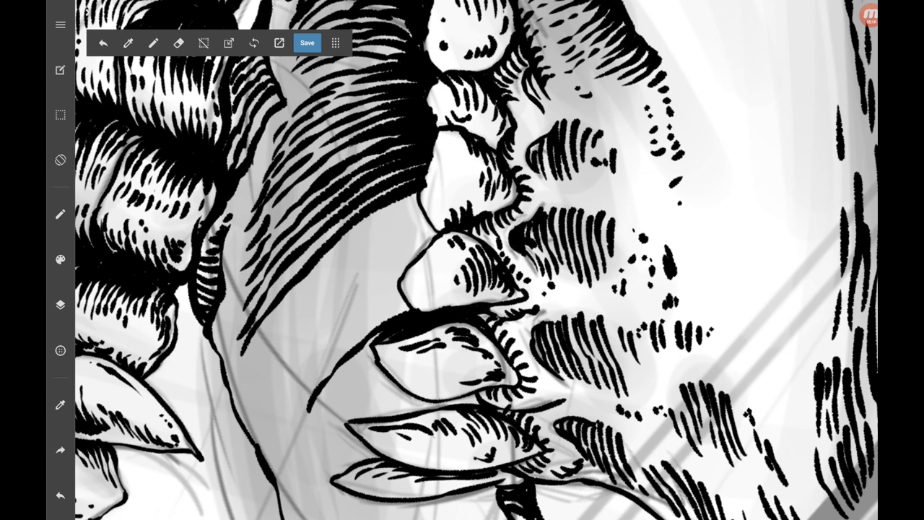
{"action": "left_click_drag", "start_coordinate": [294, 419], "coordinate": [359, 335]}
{"action": "left_click_drag", "start_coordinate": [351, 342], "coordinate": [409, 304]}
{"action": "mouse_move", "coordinate": [275, 427]}
{"action": "left_mouse_down"}
{"action": "mouse_move", "coordinate": [353, 329]}
{"action": "mouse_move", "coordinate": [409, 299]}
{"action": "mouse_move", "coordinate": [387, 297]}
{"action": "mouse_move", "coordinate": [403, 290]}
{"action": "left_mouse_up"}
{"action": "mouse_move", "coordinate": [263, 411]}
{"action": "left_mouse_down"}
{"action": "mouse_move", "coordinate": [288, 372]}
{"action": "mouse_move", "coordinate": [400, 276]}
{"action": "left_mouse_up"}
{"action": "mouse_move", "coordinate": [261, 396]}
{"action": "left_mouse_down"}
{"action": "mouse_move", "coordinate": [300, 339]}
{"action": "mouse_move", "coordinate": [421, 248]}
{"action": "left_mouse_up"}
Reinforce a tooth edge and add diagonal hatching up toward it.
{"action": "left_click_drag", "start_coordinate": [380, 285], "coordinate": [407, 264]}
{"action": "left_click_drag", "start_coordinate": [258, 384], "coordinate": [436, 230]}
{"action": "left_click_drag", "start_coordinate": [257, 368], "coordinate": [433, 226]}
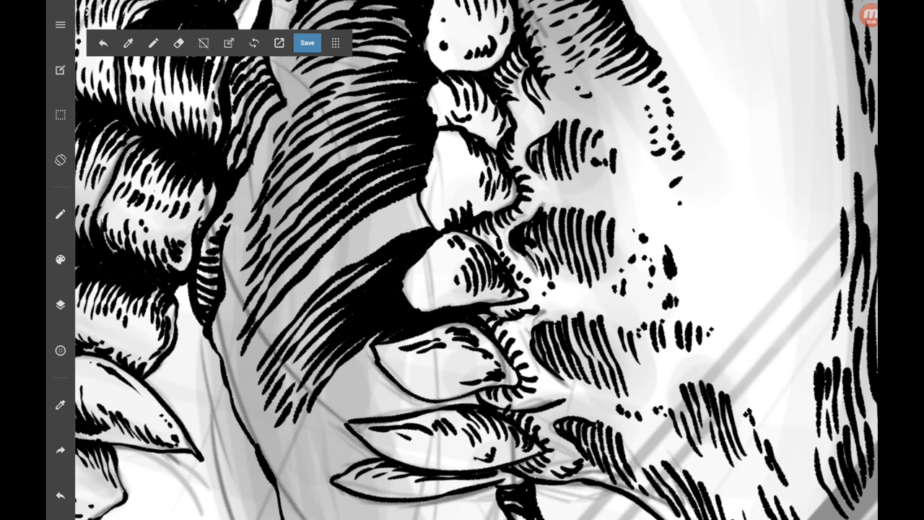
{"action": "left_click_drag", "start_coordinate": [257, 353], "coordinate": [389, 226]}
{"action": "mouse_move", "coordinate": [366, 257]}
{"action": "left_mouse_down"}
{"action": "mouse_move", "coordinate": [424, 212]}
{"action": "mouse_move", "coordinate": [435, 218]}
{"action": "left_mouse_up"}
{"action": "left_click_drag", "start_coordinate": [319, 274], "coordinate": [416, 205]}
{"action": "left_click_drag", "start_coordinate": [409, 214], "coordinate": [427, 202]}
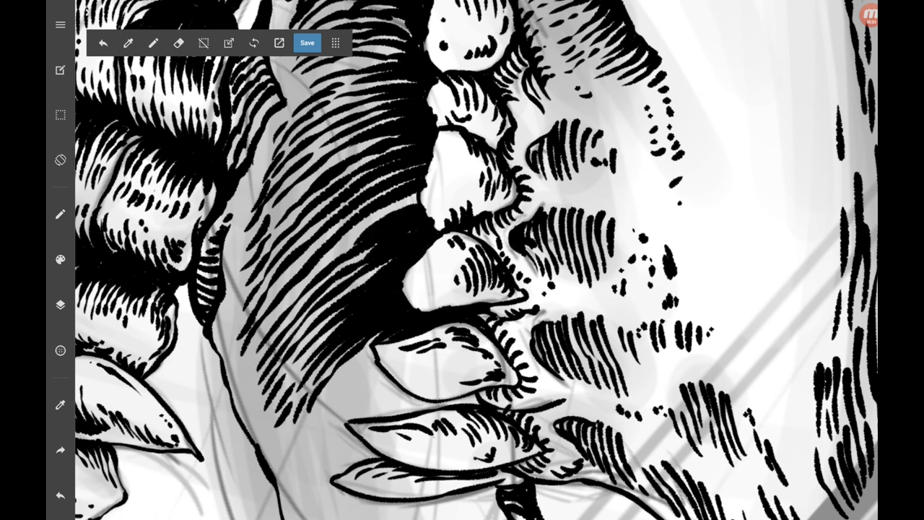
{"action": "left_click_drag", "start_coordinate": [319, 260], "coordinate": [335, 244]}
{"action": "left_click_drag", "start_coordinate": [334, 249], "coordinate": [416, 196]}
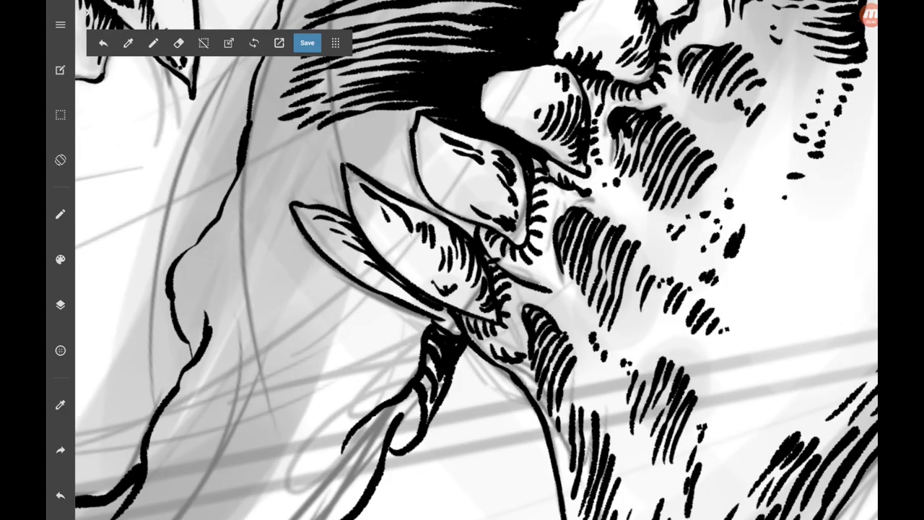
Add small hatch marks near the front teeth and vertical hatching in the mouth shadow.
{"action": "left_click_drag", "start_coordinate": [267, 319], "coordinate": [280, 302]}
{"action": "left_click_drag", "start_coordinate": [262, 302], "coordinate": [289, 268]}
{"action": "mouse_move", "coordinate": [264, 273]}
{"action": "left_mouse_down"}
{"action": "mouse_move", "coordinate": [293, 259]}
{"action": "mouse_move", "coordinate": [292, 240]}
{"action": "left_mouse_up"}
{"action": "left_click_drag", "start_coordinate": [286, 249], "coordinate": [294, 234]}
{"action": "left_click_drag", "start_coordinate": [462, 260], "coordinate": [404, 375]}
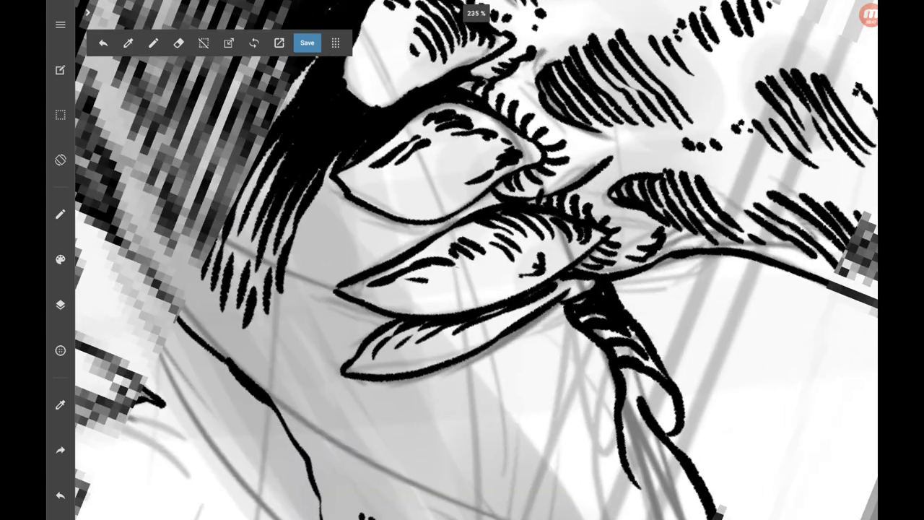
{"action": "left_click_drag", "start_coordinate": [265, 374], "coordinate": [280, 342]}
{"action": "left_click_drag", "start_coordinate": [273, 390], "coordinate": [319, 208]}
{"action": "left_click_drag", "start_coordinate": [310, 214], "coordinate": [337, 158]}
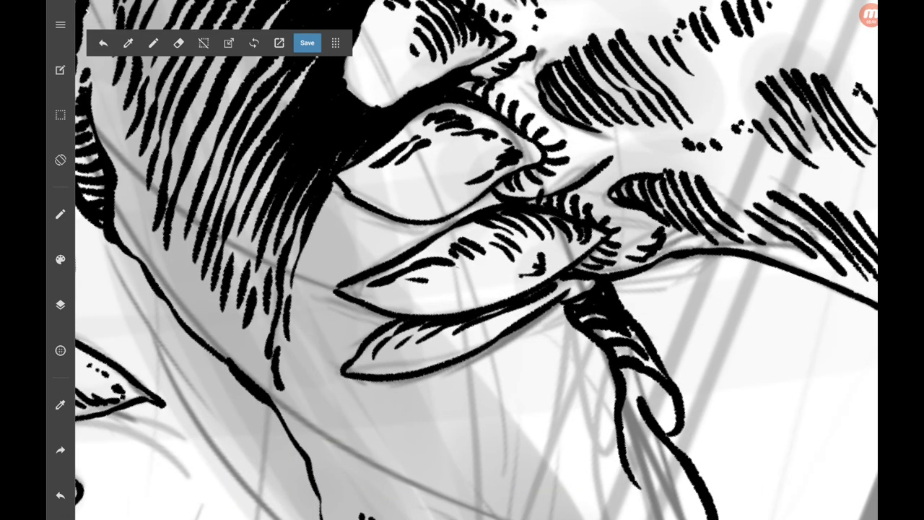
{"action": "mouse_move", "coordinate": [293, 368]}
{"action": "left_mouse_down"}
{"action": "mouse_move", "coordinate": [307, 267]}
{"action": "mouse_move", "coordinate": [336, 194]}
{"action": "mouse_move", "coordinate": [319, 269]}
{"action": "left_mouse_up"}
Densely hatch the dark mouth area and the gap between the front teeth.
{"action": "left_click_drag", "start_coordinate": [313, 272], "coordinate": [352, 195]}
{"action": "mouse_move", "coordinate": [319, 305]}
{"action": "left_mouse_down"}
{"action": "mouse_move", "coordinate": [337, 247]}
{"action": "mouse_move", "coordinate": [367, 207]}
{"action": "left_mouse_up"}
{"action": "mouse_move", "coordinate": [337, 284]}
{"action": "left_mouse_down"}
{"action": "mouse_move", "coordinate": [368, 221]}
{"action": "mouse_move", "coordinate": [383, 218]}
{"action": "left_mouse_up"}
{"action": "left_click_drag", "start_coordinate": [362, 272], "coordinate": [395, 232]}
{"action": "left_click_drag", "start_coordinate": [377, 264], "coordinate": [442, 218]}
{"action": "left_click_drag", "start_coordinate": [401, 253], "coordinate": [494, 198]}
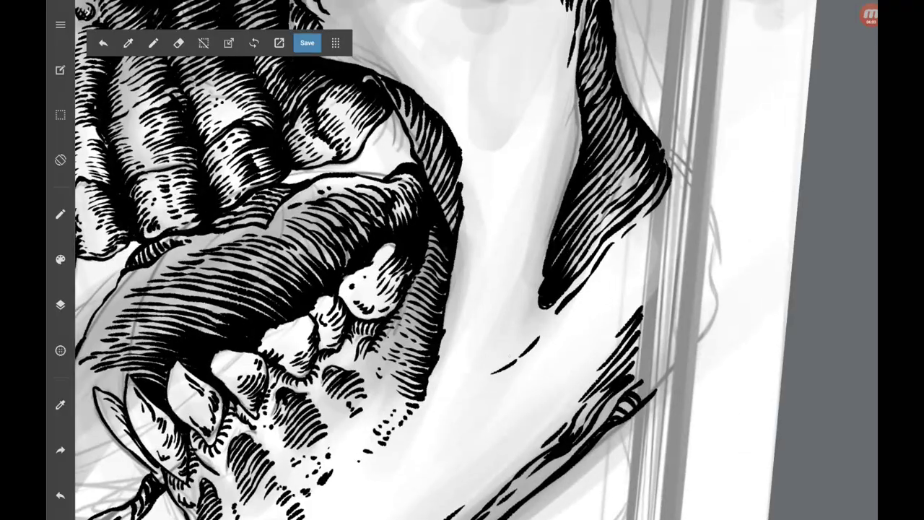
Hatch the jaw below the cheekbone and beside the jaw's ridge.
{"action": "left_click_drag", "start_coordinate": [500, 364], "coordinate": [528, 341]}
{"action": "mouse_move", "coordinate": [498, 353]}
{"action": "left_mouse_down"}
{"action": "mouse_move", "coordinate": [541, 327]}
{"action": "mouse_move", "coordinate": [539, 317]}
{"action": "left_mouse_up"}
{"action": "mouse_move", "coordinate": [514, 334]}
{"action": "left_mouse_down"}
{"action": "mouse_move", "coordinate": [538, 314]}
{"action": "mouse_move", "coordinate": [537, 272]}
{"action": "left_mouse_up"}
{"action": "left_click_drag", "start_coordinate": [518, 278], "coordinate": [543, 247]}
{"action": "mouse_move", "coordinate": [528, 253]}
{"action": "left_mouse_down"}
{"action": "mouse_move", "coordinate": [545, 235]}
{"action": "mouse_move", "coordinate": [528, 243]}
{"action": "left_mouse_up"}
{"action": "left_click_drag", "start_coordinate": [527, 246], "coordinate": [556, 203]}
{"action": "left_click_drag", "start_coordinate": [531, 219], "coordinate": [565, 182]}
{"action": "left_click_drag", "start_coordinate": [539, 190], "coordinate": [568, 166]}
Add dark hatching along the jaw's back edge.
{"action": "left_click_drag", "start_coordinate": [462, 217], "coordinate": [498, 311]}
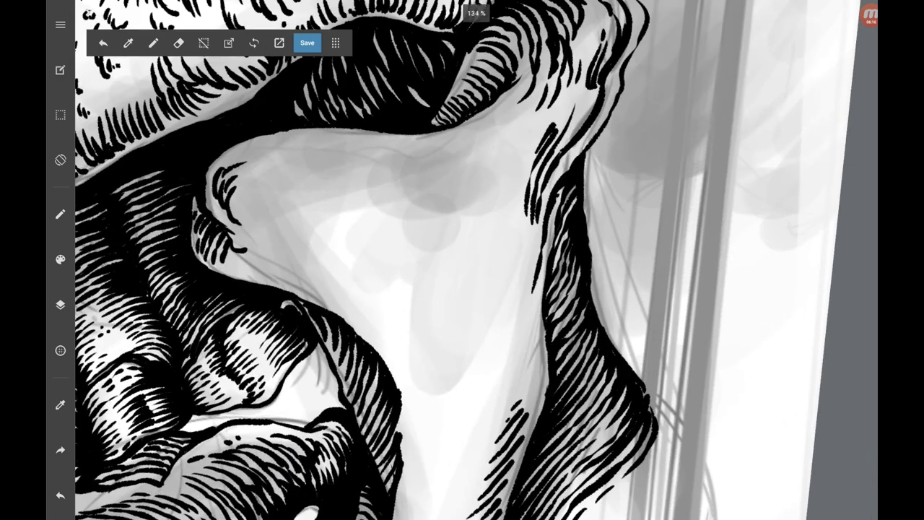
{"action": "mouse_move", "coordinate": [522, 100]}
{"action": "left_mouse_down"}
{"action": "mouse_move", "coordinate": [432, 158]}
{"action": "mouse_move", "coordinate": [491, 130]}
{"action": "left_mouse_up"}
{"action": "left_click_drag", "start_coordinate": [532, 81], "coordinate": [514, 98]}
{"action": "left_click_drag", "start_coordinate": [534, 71], "coordinate": [451, 159]}
{"action": "left_click_drag", "start_coordinate": [534, 96], "coordinate": [498, 130]}
{"action": "left_click_drag", "start_coordinate": [551, 56], "coordinate": [487, 147]}
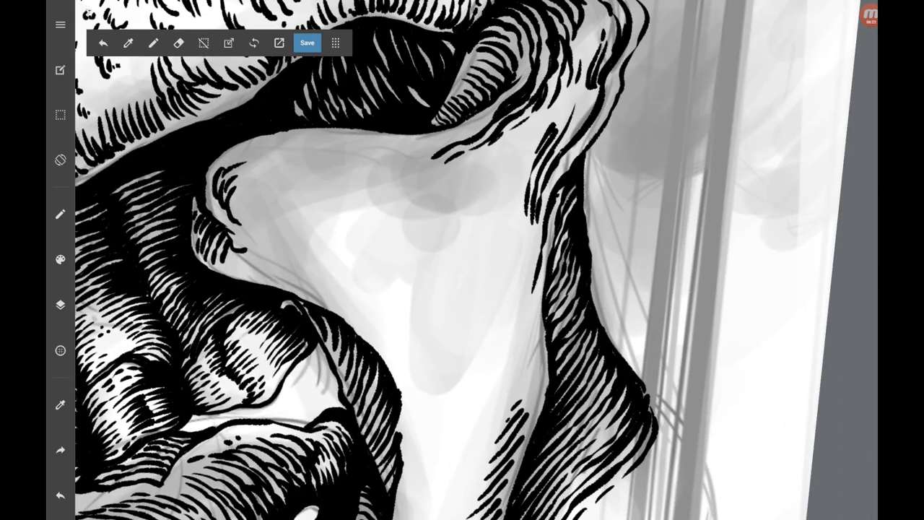
{"action": "left_click_drag", "start_coordinate": [536, 111], "coordinate": [484, 150]}
Ink along the curved jaw hinge outline with short strokes.
{"action": "left_click_drag", "start_coordinate": [462, 260], "coordinate": [549, 318]}
{"action": "left_click_drag", "start_coordinate": [312, 250], "coordinate": [286, 287]}
{"action": "left_click_drag", "start_coordinate": [358, 217], "coordinate": [299, 261]}
{"action": "left_click_drag", "start_coordinate": [423, 179], "coordinate": [380, 204]}
{"action": "left_click_drag", "start_coordinate": [443, 153], "coordinate": [385, 215]}
{"action": "left_click_drag", "start_coordinate": [436, 172], "coordinate": [421, 195]}
{"action": "left_click_drag", "start_coordinate": [455, 130], "coordinate": [440, 153]}
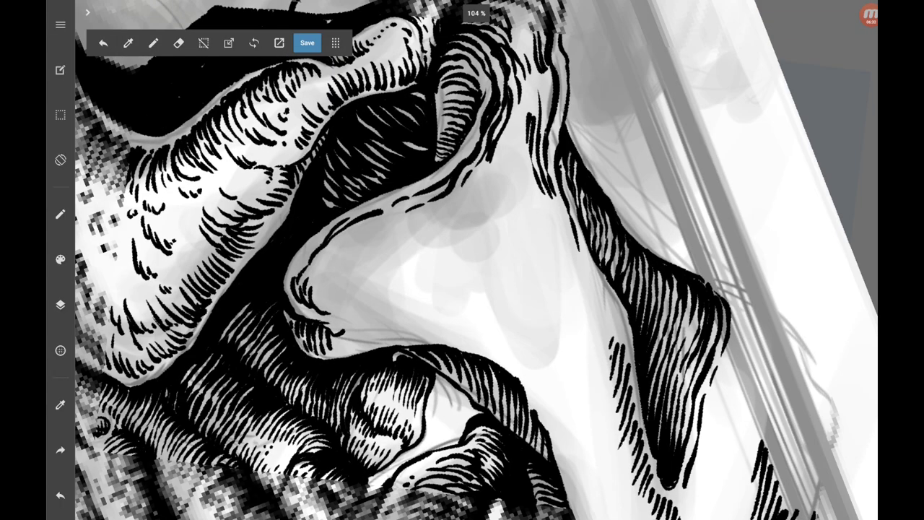
{"action": "left_click_drag", "start_coordinate": [463, 260], "coordinate": [433, 217]}
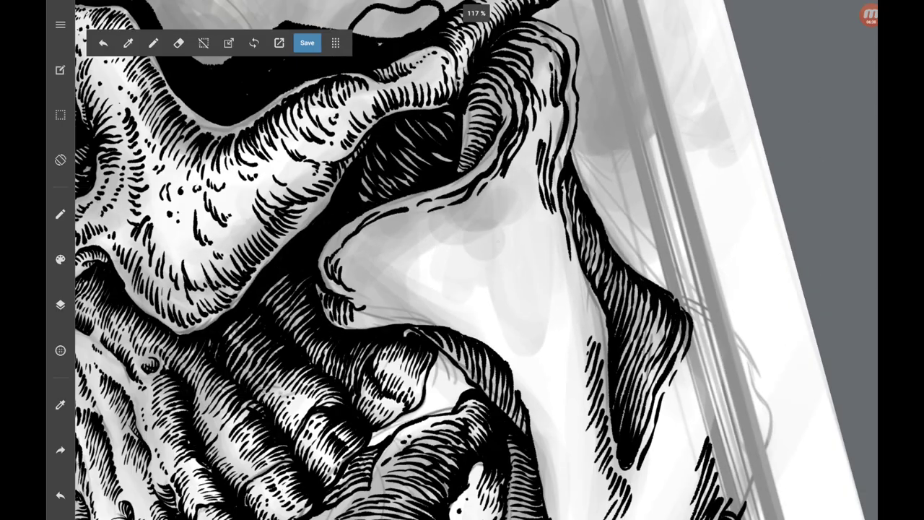
{"action": "left_click_drag", "start_coordinate": [505, 234], "coordinate": [486, 257]}
Fill the jaw just below the hinge curve with long diagonal hatches.
{"action": "left_click_drag", "start_coordinate": [578, 185], "coordinate": [485, 257]}
{"action": "mouse_move", "coordinate": [582, 174]}
{"action": "left_mouse_down"}
{"action": "mouse_move", "coordinate": [477, 247]}
{"action": "mouse_move", "coordinate": [443, 250]}
{"action": "left_mouse_up"}
{"action": "left_click_drag", "start_coordinate": [581, 152], "coordinate": [485, 227]}
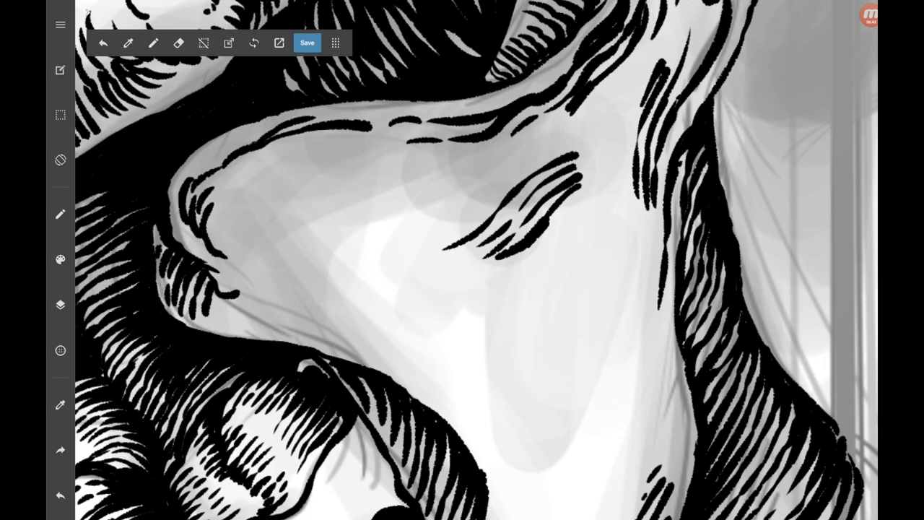
{"action": "left_click_drag", "start_coordinate": [549, 151], "coordinate": [438, 235]}
{"action": "left_click_drag", "start_coordinate": [584, 133], "coordinate": [431, 225]}
{"action": "left_click_drag", "start_coordinate": [549, 136], "coordinate": [472, 194]}
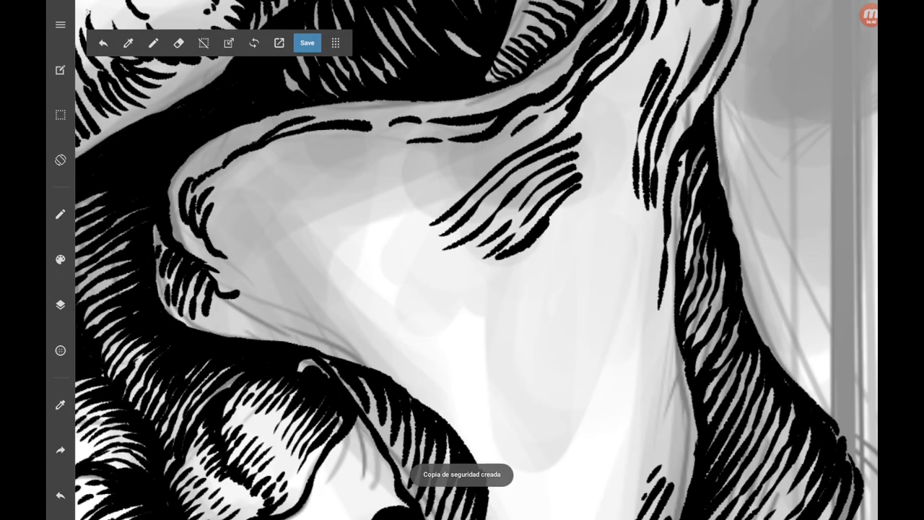
{"action": "left_click_drag", "start_coordinate": [532, 133], "coordinate": [379, 221]}
{"action": "left_click_drag", "start_coordinate": [573, 97], "coordinate": [389, 203]}
{"action": "left_click_drag", "start_coordinate": [486, 141], "coordinate": [396, 177]}
{"action": "left_click_drag", "start_coordinate": [508, 132], "coordinate": [390, 182]}
{"action": "left_click_drag", "start_coordinate": [453, 143], "coordinate": [361, 166]}
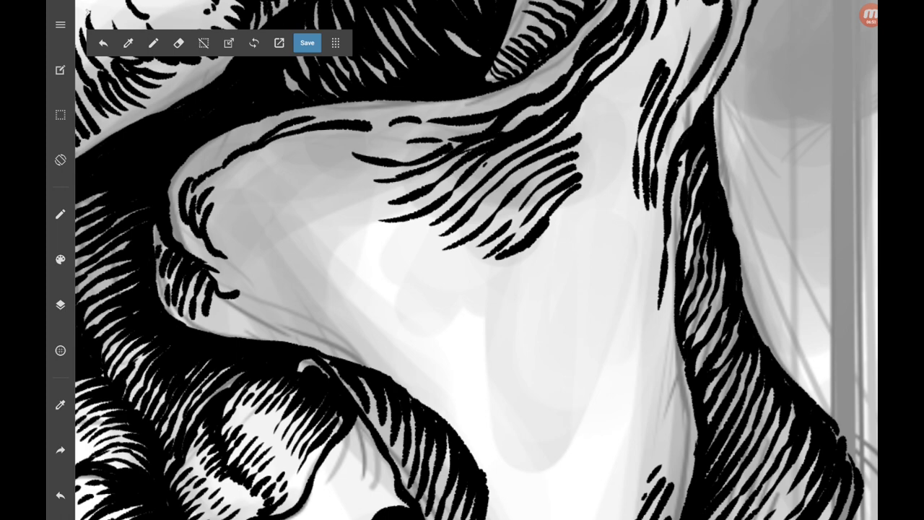
Hatch the shadowed face of the jaw with dense diagonal strokes.
{"action": "scroll", "coordinate": [462, 260], "scroll_direction": "down", "scroll_amount": 5}
{"action": "scroll", "coordinate": [462, 260], "scroll_direction": "up", "scroll_amount": 5}
{"action": "left_click_drag", "start_coordinate": [487, 264], "coordinate": [456, 281]}
{"action": "left_click_drag", "start_coordinate": [495, 250], "coordinate": [454, 276]}
{"action": "left_click_drag", "start_coordinate": [503, 222], "coordinate": [472, 255]}
{"action": "left_click_drag", "start_coordinate": [477, 243], "coordinate": [452, 261]}
{"action": "left_click_drag", "start_coordinate": [509, 204], "coordinate": [476, 242]}
{"action": "left_click_drag", "start_coordinate": [485, 221], "coordinate": [454, 253]}
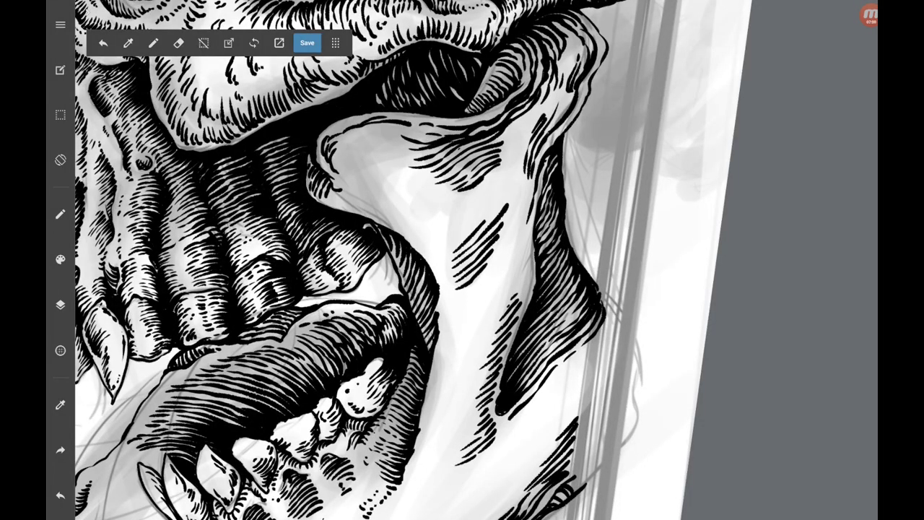
{"action": "mouse_move", "coordinate": [509, 194]}
{"action": "left_mouse_down"}
{"action": "mouse_move", "coordinate": [449, 245]}
{"action": "mouse_move", "coordinate": [451, 222]}
{"action": "left_mouse_up"}
{"action": "left_click_drag", "start_coordinate": [507, 179], "coordinate": [452, 212]}
{"action": "left_click_drag", "start_coordinate": [514, 163], "coordinate": [498, 178]}
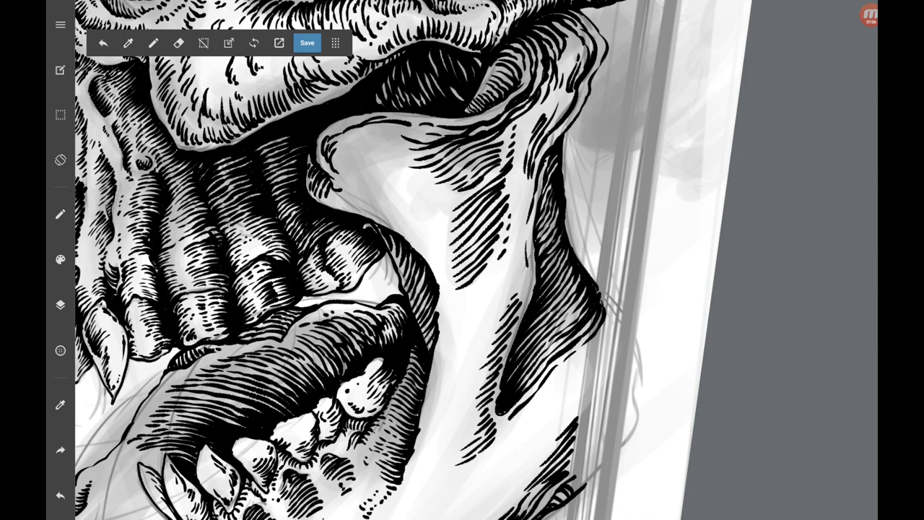
Add short hatches in the jaw shadow and along the cheekbone contour.
{"action": "left_click_drag", "start_coordinate": [531, 265], "coordinate": [523, 299]}
{"action": "mouse_move", "coordinate": [525, 274]}
{"action": "left_mouse_down"}
{"action": "mouse_move", "coordinate": [510, 292]}
{"action": "mouse_move", "coordinate": [510, 280]}
{"action": "left_mouse_up"}
{"action": "mouse_move", "coordinate": [521, 237]}
{"action": "left_mouse_down"}
{"action": "mouse_move", "coordinate": [511, 269]}
{"action": "mouse_move", "coordinate": [509, 242]}
{"action": "left_mouse_up"}
{"action": "scroll", "coordinate": [462, 260], "scroll_direction": "up", "scroll_amount": 1}
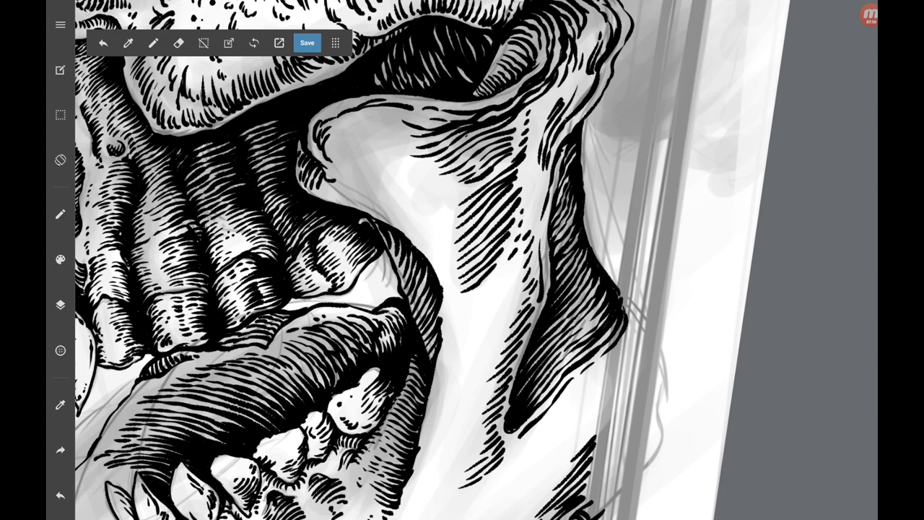
{"action": "left_click_drag", "start_coordinate": [343, 138], "coordinate": [335, 177]}
{"action": "left_click_drag", "start_coordinate": [351, 162], "coordinate": [342, 183]}
{"action": "left_click_drag", "start_coordinate": [354, 114], "coordinate": [393, 129]}
{"action": "mouse_move", "coordinate": [388, 114]}
{"action": "left_mouse_down"}
{"action": "mouse_move", "coordinate": [413, 124]}
{"action": "mouse_move", "coordinate": [406, 140]}
{"action": "left_mouse_up"}
{"action": "left_click_drag", "start_coordinate": [403, 134], "coordinate": [430, 136]}
Hatch along the lower jaw's outer contour with diagonal strokes.
{"action": "scroll", "coordinate": [462, 260], "scroll_direction": "down", "scroll_amount": 5}
{"action": "scroll", "coordinate": [462, 260], "scroll_direction": "up", "scroll_amount": 5}
{"action": "mouse_move", "coordinate": [525, 293]}
{"action": "left_mouse_down"}
{"action": "mouse_move", "coordinate": [491, 329]}
{"action": "mouse_move", "coordinate": [492, 318]}
{"action": "left_mouse_up"}
{"action": "left_click_drag", "start_coordinate": [534, 276], "coordinate": [497, 304]}
{"action": "left_click_drag", "start_coordinate": [552, 251], "coordinate": [491, 305]}
{"action": "mouse_move", "coordinate": [556, 242]}
{"action": "left_mouse_down"}
{"action": "mouse_move", "coordinate": [488, 302]}
{"action": "mouse_move", "coordinate": [511, 272]}
{"action": "left_mouse_up"}
{"action": "left_click_drag", "start_coordinate": [509, 275], "coordinate": [482, 300]}
{"action": "left_click_drag", "start_coordinate": [547, 234], "coordinate": [494, 281]}
{"action": "left_click_drag", "start_coordinate": [570, 209], "coordinate": [485, 275]}
{"action": "left_click_drag", "start_coordinate": [574, 192], "coordinate": [525, 231]}
{"action": "left_click_drag", "start_coordinate": [565, 191], "coordinate": [522, 229]}
Finish the jaw contour with extra hatches down to its bottom edge.
{"action": "scroll", "coordinate": [462, 260], "scroll_direction": "up", "scroll_amount": 2}
{"action": "mouse_move", "coordinate": [492, 273]}
{"action": "left_mouse_down"}
{"action": "mouse_move", "coordinate": [462, 312]}
{"action": "mouse_move", "coordinate": [463, 290]}
{"action": "left_mouse_up"}
{"action": "left_click_drag", "start_coordinate": [509, 242], "coordinate": [480, 266]}
{"action": "mouse_move", "coordinate": [501, 216]}
{"action": "left_mouse_down"}
{"action": "mouse_move", "coordinate": [485, 249]}
{"action": "mouse_move", "coordinate": [468, 254]}
{"action": "left_mouse_up"}
{"action": "left_click_drag", "start_coordinate": [479, 251], "coordinate": [457, 275]}
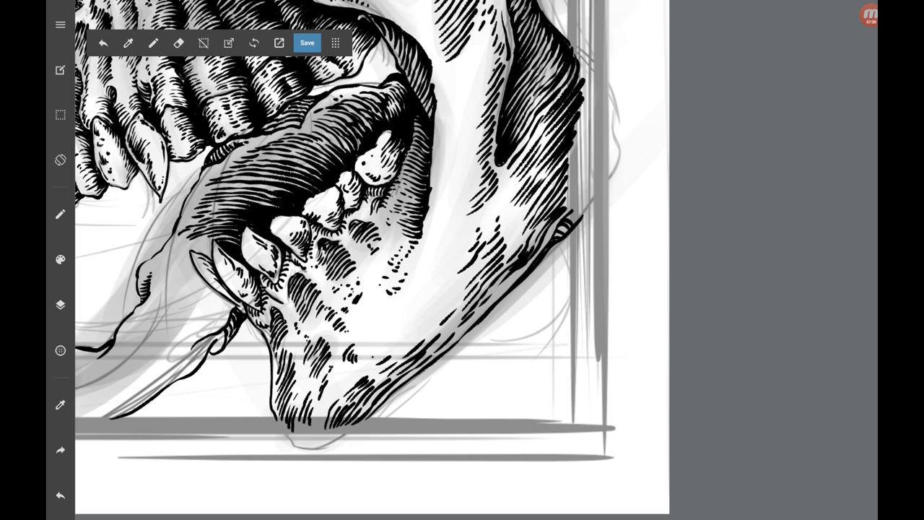
{"action": "left_click_drag", "start_coordinate": [443, 309], "coordinate": [416, 333]}
{"action": "left_click_drag", "start_coordinate": [456, 293], "coordinate": [439, 312]}
{"action": "left_click_drag", "start_coordinate": [456, 284], "coordinate": [435, 309]}
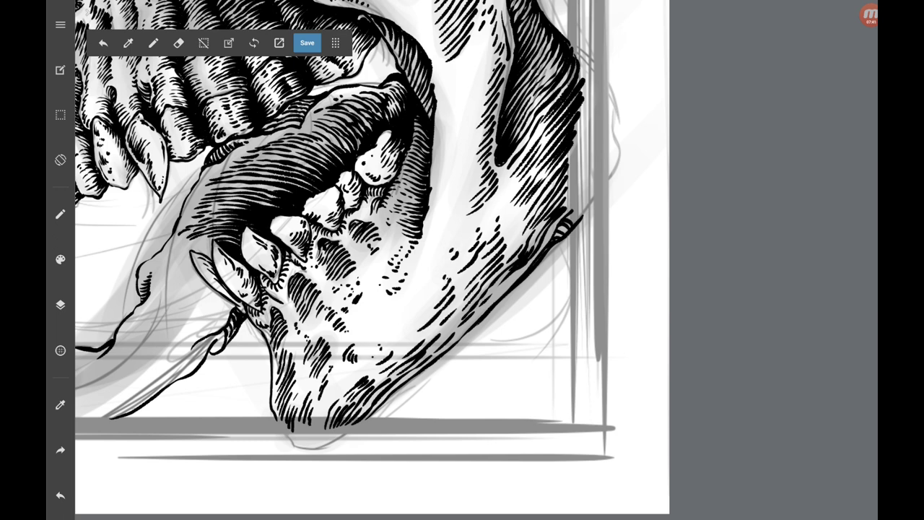
{"action": "left_click_drag", "start_coordinate": [466, 234], "coordinate": [452, 250]}
Hatch the jaw shading and its upper edge with short diagonal strokes.
{"action": "scroll", "coordinate": [373, 260], "scroll_direction": "down", "scroll_amount": 5}
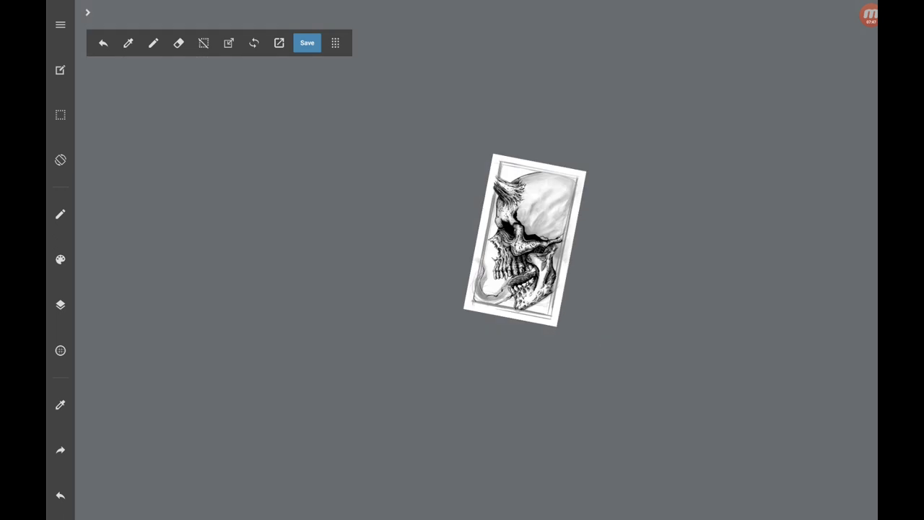
{"action": "scroll", "coordinate": [372, 259], "scroll_direction": "up", "scroll_amount": 5}
{"action": "scroll", "coordinate": [373, 260], "scroll_direction": "up", "scroll_amount": 2}
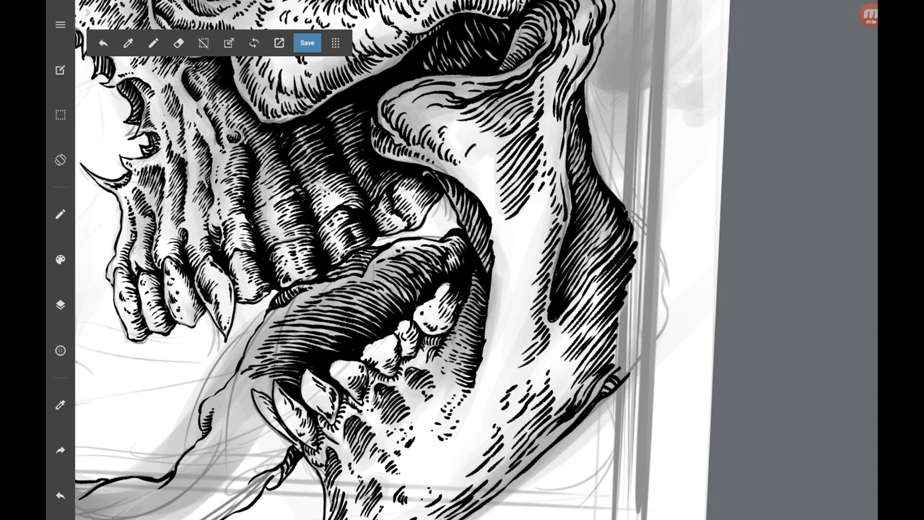
{"action": "left_click_drag", "start_coordinate": [472, 138], "coordinate": [459, 153]}
{"action": "mouse_move", "coordinate": [473, 130]}
{"action": "left_mouse_down"}
{"action": "mouse_move", "coordinate": [456, 146]}
{"action": "mouse_move", "coordinate": [460, 177]}
{"action": "left_mouse_up"}
{"action": "left_click_drag", "start_coordinate": [480, 165], "coordinate": [470, 178]}
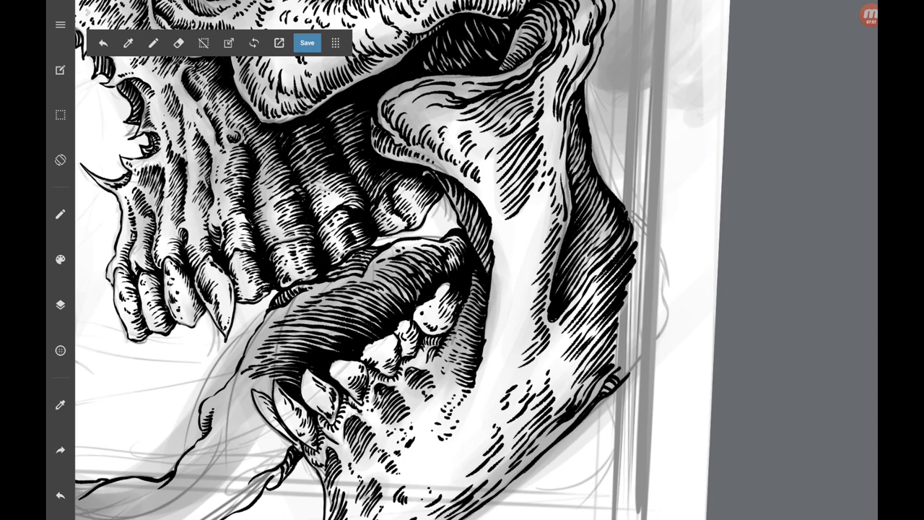
{"action": "left_click_drag", "start_coordinate": [475, 89], "coordinate": [451, 95]}
{"action": "left_click_drag", "start_coordinate": [497, 86], "coordinate": [473, 94]}
Darken the jaw hinge with dense short hatching strokes, including its top.
{"action": "scroll", "coordinate": [469, 144], "scroll_direction": "up", "scroll_amount": 5}
{"action": "scroll", "coordinate": [469, 144], "scroll_direction": "up", "scroll_amount": 3}
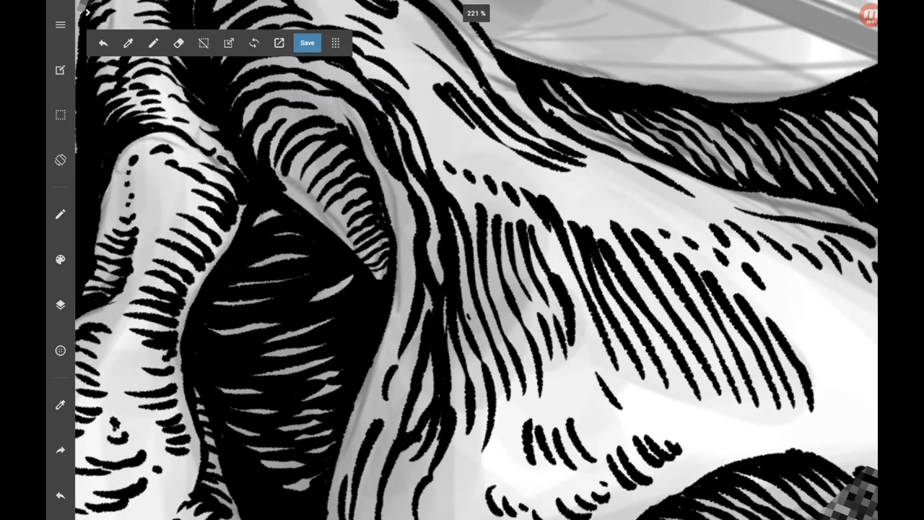
{"action": "scroll", "coordinate": [469, 145], "scroll_direction": "up", "scroll_amount": 2}
{"action": "mouse_move", "coordinate": [350, 228]}
{"action": "left_mouse_down"}
{"action": "mouse_move", "coordinate": [339, 243]}
{"action": "mouse_move", "coordinate": [348, 250]}
{"action": "left_mouse_up"}
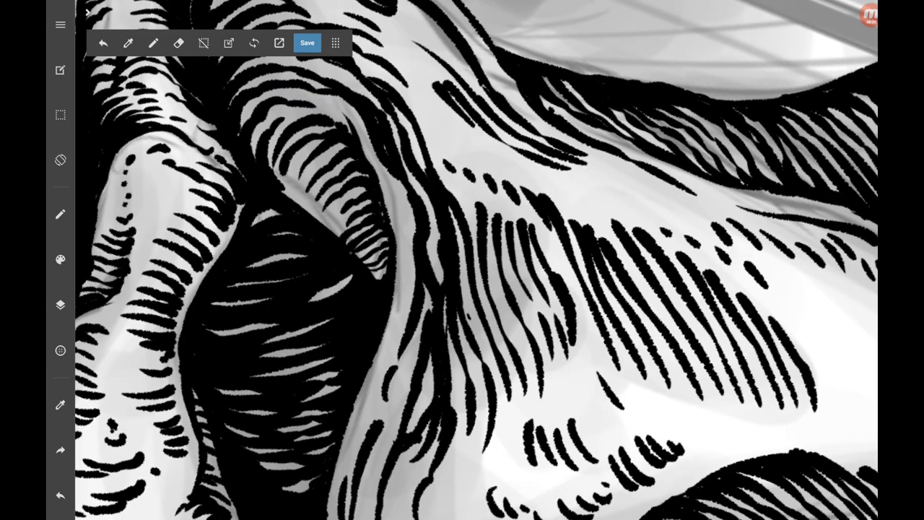
{"action": "left_click_drag", "start_coordinate": [359, 218], "coordinate": [336, 239]}
{"action": "left_click_drag", "start_coordinate": [354, 206], "coordinate": [330, 227]}
{"action": "mouse_move", "coordinate": [339, 189]}
{"action": "left_mouse_down"}
{"action": "mouse_move", "coordinate": [315, 226]}
{"action": "mouse_move", "coordinate": [307, 217]}
{"action": "left_mouse_up"}
{"action": "mouse_move", "coordinate": [338, 152]}
{"action": "left_mouse_down"}
{"action": "mouse_move", "coordinate": [301, 209]}
{"action": "mouse_move", "coordinate": [285, 201]}
{"action": "mouse_move", "coordinate": [319, 143]}
{"action": "left_mouse_up"}
{"action": "left_click_drag", "start_coordinate": [345, 148], "coordinate": [309, 165]}
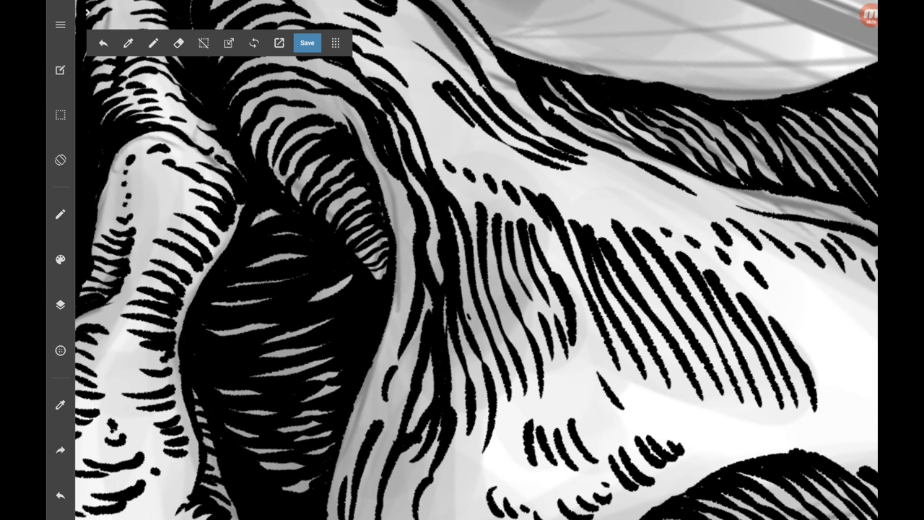
{"action": "mouse_move", "coordinate": [365, 186]}
{"action": "left_mouse_down"}
{"action": "mouse_move", "coordinate": [338, 211]}
{"action": "mouse_move", "coordinate": [357, 227]}
{"action": "left_mouse_up"}
Hatch the shaded side of the jaw with dark diagonal strokes.
{"action": "scroll", "coordinate": [476, 275], "scroll_direction": "down", "scroll_amount": 5}
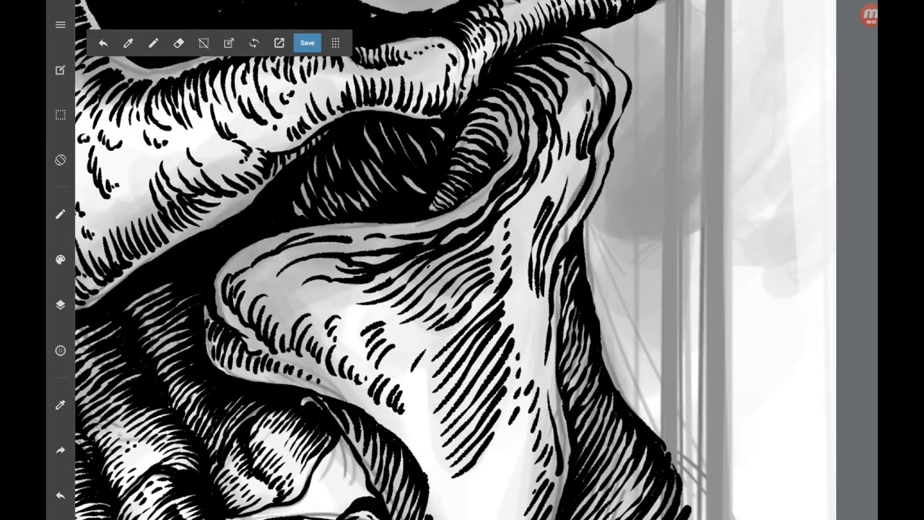
{"action": "mouse_move", "coordinate": [421, 256]}
{"action": "left_mouse_down"}
{"action": "mouse_move", "coordinate": [392, 278]}
{"action": "mouse_move", "coordinate": [400, 288]}
{"action": "left_mouse_up"}
{"action": "left_click_drag", "start_coordinate": [474, 242], "coordinate": [409, 292]}
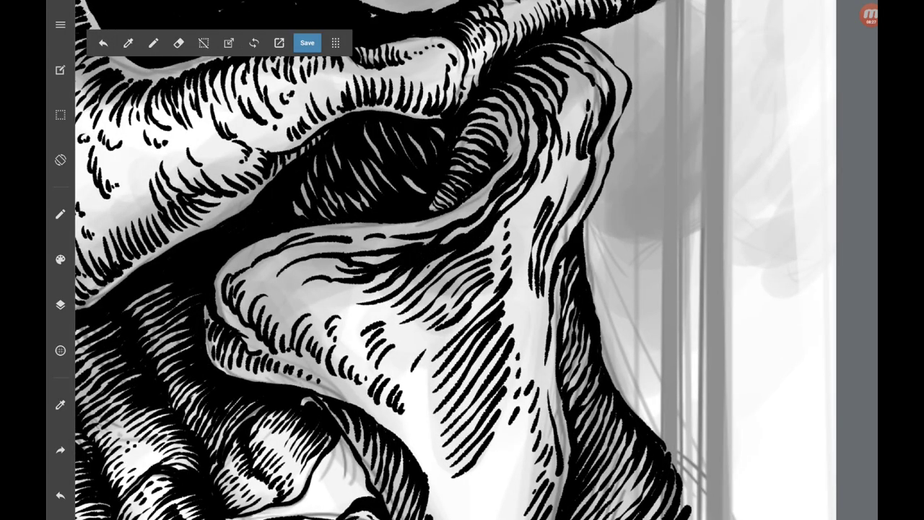
{"action": "left_click_drag", "start_coordinate": [455, 249], "coordinate": [412, 290]}
{"action": "mouse_move", "coordinate": [474, 261]}
{"action": "left_mouse_down"}
{"action": "mouse_move", "coordinate": [421, 293]}
{"action": "mouse_move", "coordinate": [423, 309]}
{"action": "left_mouse_up"}
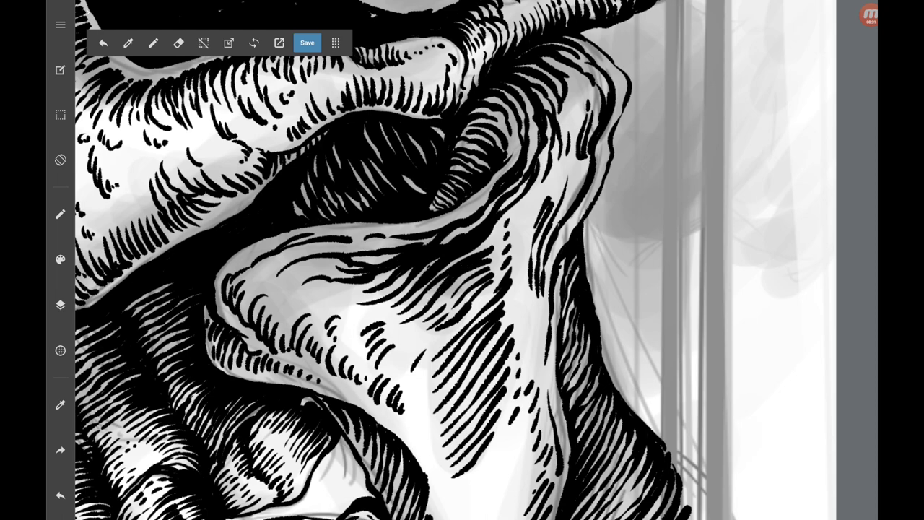
Build stepped hatching from low on the jaw upward through its shading.
{"action": "scroll", "coordinate": [477, 260], "scroll_direction": "down", "scroll_amount": 5}
{"action": "scroll", "coordinate": [476, 260], "scroll_direction": "up", "scroll_amount": 5}
{"action": "scroll", "coordinate": [476, 260], "scroll_direction": "down", "scroll_amount": 5}
{"action": "scroll", "coordinate": [476, 260], "scroll_direction": "up", "scroll_amount": 2}
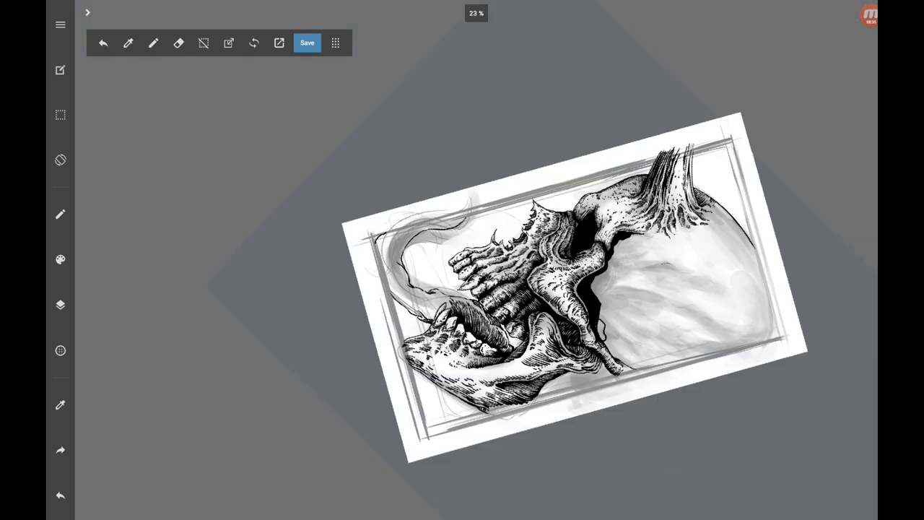
{"action": "scroll", "coordinate": [477, 260], "scroll_direction": "up", "scroll_amount": 5}
{"action": "scroll", "coordinate": [477, 260], "scroll_direction": "up", "scroll_amount": 3}
{"action": "left_click_drag", "start_coordinate": [484, 346], "coordinate": [463, 369]}
{"action": "left_click_drag", "start_coordinate": [491, 321], "coordinate": [468, 349]}
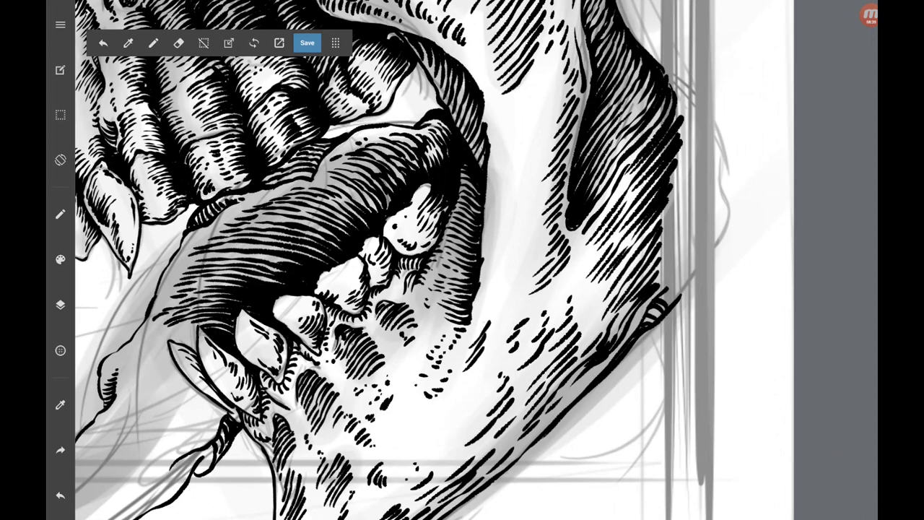
{"action": "left_click_drag", "start_coordinate": [499, 287], "coordinate": [485, 303]}
{"action": "mouse_move", "coordinate": [501, 277]}
{"action": "left_mouse_down"}
{"action": "mouse_move", "coordinate": [483, 302]}
{"action": "mouse_move", "coordinate": [483, 289]}
{"action": "left_mouse_up"}
{"action": "left_click_drag", "start_coordinate": [507, 254], "coordinate": [488, 276]}
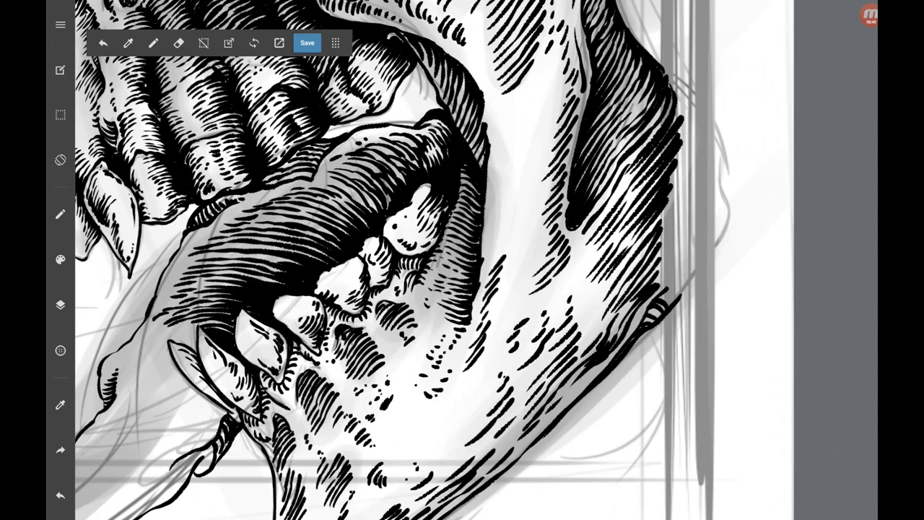
{"action": "left_click_drag", "start_coordinate": [509, 245], "coordinate": [496, 257]}
{"action": "left_click_drag", "start_coordinate": [509, 235], "coordinate": [493, 252]}
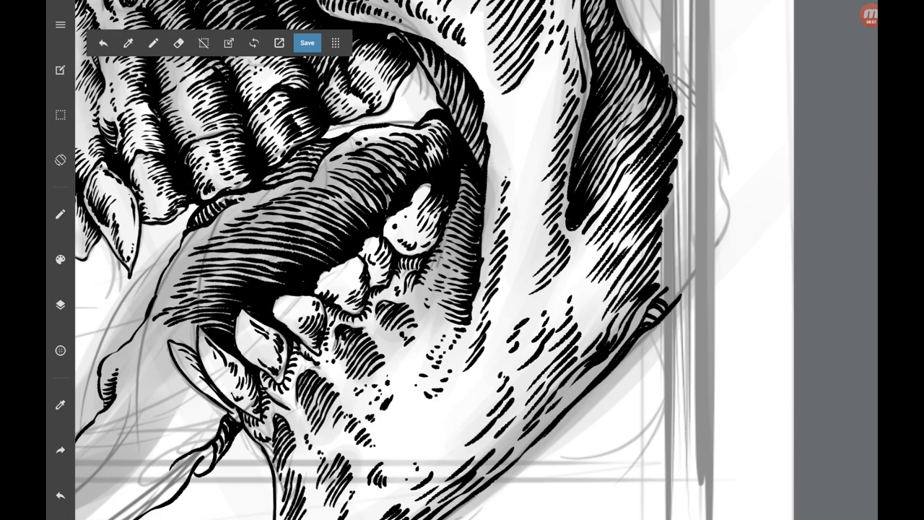
Hatch along the jaw's outer edge and extend the diagonal hatching higher up.
{"action": "scroll", "coordinate": [614, 217], "scroll_direction": "up", "scroll_amount": 5}
{"action": "scroll", "coordinate": [614, 217], "scroll_direction": "up", "scroll_amount": 1}
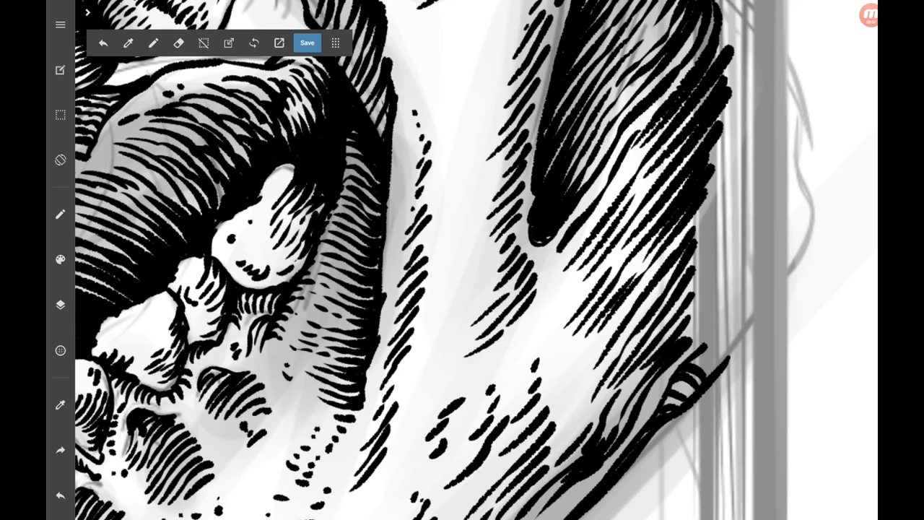
{"action": "mouse_move", "coordinate": [515, 284]}
{"action": "left_mouse_down"}
{"action": "mouse_move", "coordinate": [455, 348]}
{"action": "mouse_move", "coordinate": [511, 290]}
{"action": "left_mouse_up"}
{"action": "left_click_drag", "start_coordinate": [505, 274], "coordinate": [477, 307]}
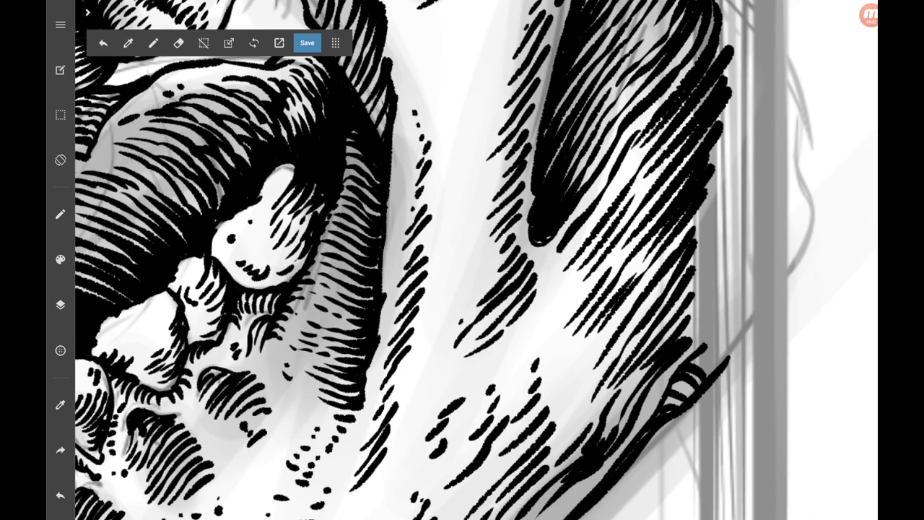
{"action": "scroll", "coordinate": [505, 274], "scroll_direction": "down", "scroll_amount": 2}
{"action": "mouse_move", "coordinate": [512, 259]}
{"action": "left_mouse_down"}
{"action": "mouse_move", "coordinate": [475, 296]}
{"action": "mouse_move", "coordinate": [475, 324]}
{"action": "left_mouse_up"}
{"action": "left_click_drag", "start_coordinate": [501, 277], "coordinate": [475, 312]}
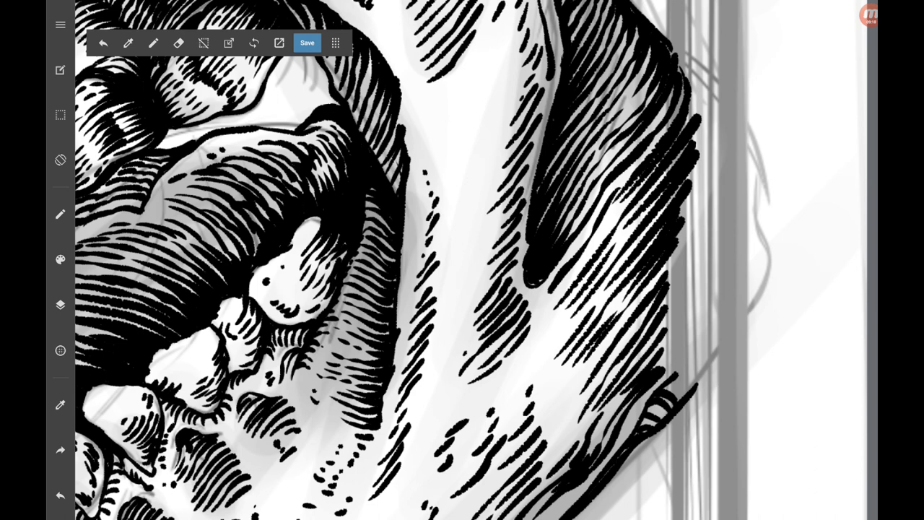
{"action": "mouse_move", "coordinate": [499, 273]}
{"action": "left_mouse_down"}
{"action": "mouse_move", "coordinate": [473, 303]}
{"action": "mouse_move", "coordinate": [471, 294]}
{"action": "left_mouse_up"}
{"action": "left_click_drag", "start_coordinate": [507, 238], "coordinate": [475, 281]}
{"action": "left_click_drag", "start_coordinate": [481, 247], "coordinate": [474, 259]}
{"action": "mouse_move", "coordinate": [510, 220]}
{"action": "left_mouse_down"}
{"action": "mouse_move", "coordinate": [478, 253]}
{"action": "mouse_move", "coordinate": [474, 246]}
{"action": "left_mouse_up"}
{"action": "left_click_drag", "start_coordinate": [520, 200], "coordinate": [497, 221]}
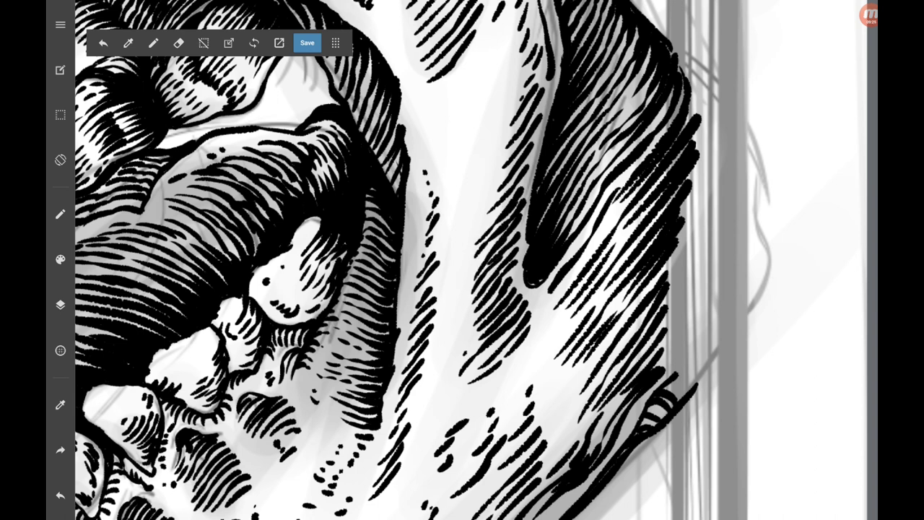
{"action": "left_click_drag", "start_coordinate": [513, 182], "coordinate": [472, 232]}
Add a few more hatching strokes near the jaw hinge.
{"action": "scroll", "coordinate": [462, 260], "scroll_direction": "down", "scroll_amount": 2}
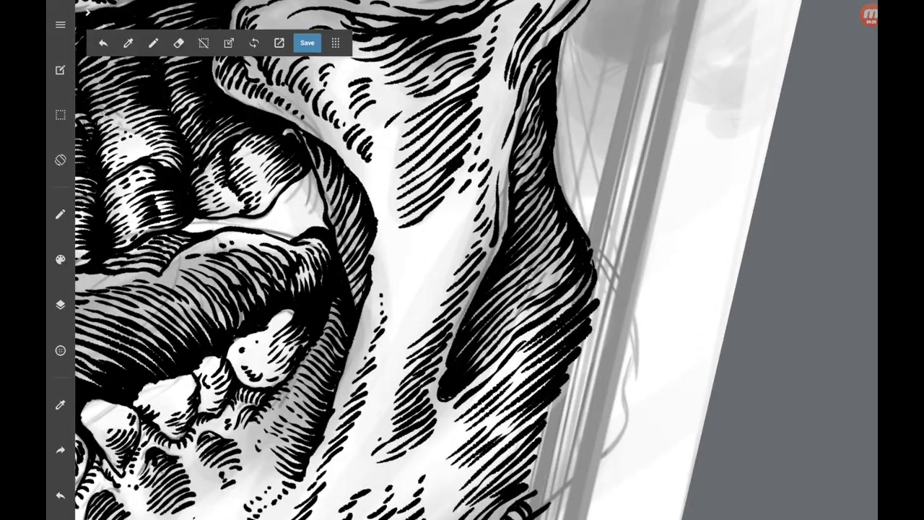
{"action": "left_click_drag", "start_coordinate": [467, 142], "coordinate": [435, 172]}
{"action": "left_click_drag", "start_coordinate": [477, 130], "coordinate": [459, 151]}
{"action": "scroll", "coordinate": [462, 260], "scroll_direction": "down", "scroll_amount": 5}
{"action": "scroll", "coordinate": [570, 169], "scroll_direction": "up", "scroll_amount": 5}
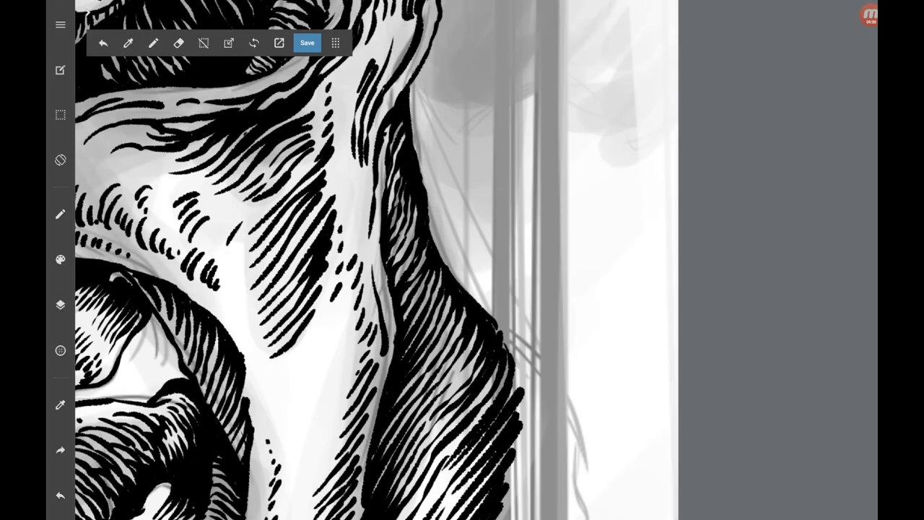
Hatch the neck below the jaw with strokes running down it.
{"action": "left_click_drag", "start_coordinate": [392, 253], "coordinate": [386, 263]}
{"action": "left_click_drag", "start_coordinate": [401, 248], "coordinate": [381, 278]}
{"action": "left_click_drag", "start_coordinate": [404, 120], "coordinate": [387, 156]}
{"action": "left_click_drag", "start_coordinate": [391, 180], "coordinate": [381, 200]}
{"action": "scroll", "coordinate": [405, 260], "scroll_direction": "down", "scroll_amount": 5}
{"action": "scroll", "coordinate": [463, 260], "scroll_direction": "up", "scroll_amount": 5}
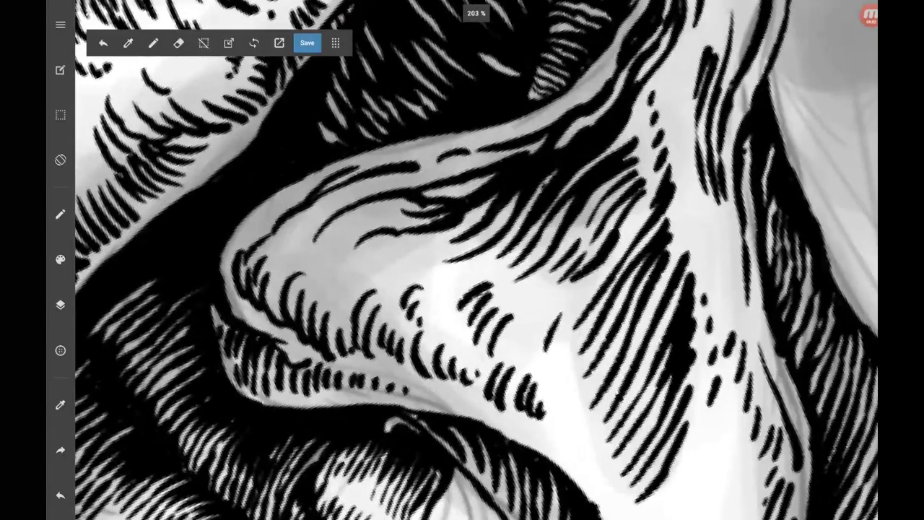
Hatch the fold beneath the jaw hinge with near-vertical strokes.
{"action": "mouse_move", "coordinate": [298, 235]}
{"action": "left_mouse_down"}
{"action": "mouse_move", "coordinate": [270, 259]}
{"action": "mouse_move", "coordinate": [255, 291]}
{"action": "left_mouse_up"}
{"action": "mouse_move", "coordinate": [292, 254]}
{"action": "left_mouse_down"}
{"action": "mouse_move", "coordinate": [275, 299]}
{"action": "mouse_move", "coordinate": [287, 318]}
{"action": "left_mouse_up"}
{"action": "left_click_drag", "start_coordinate": [272, 273], "coordinate": [267, 302]}
{"action": "left_click_drag", "start_coordinate": [281, 264], "coordinate": [270, 316]}
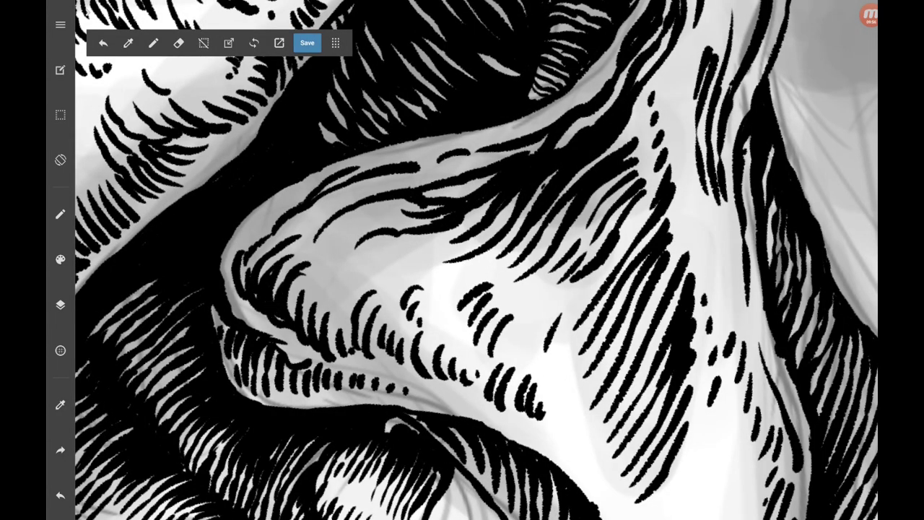
Cover the neck fold with dense, long diagonal hatching.
{"action": "left_click_drag", "start_coordinate": [401, 201], "coordinate": [306, 246]}
{"action": "left_click_drag", "start_coordinate": [429, 203], "coordinate": [336, 241]}
{"action": "left_click_drag", "start_coordinate": [351, 195], "coordinate": [296, 237]}
{"action": "left_click_drag", "start_coordinate": [397, 188], "coordinate": [347, 203]}
{"action": "left_click_drag", "start_coordinate": [354, 202], "coordinate": [239, 266]}
{"action": "left_click_drag", "start_coordinate": [327, 195], "coordinate": [271, 236]}
{"action": "left_click_drag", "start_coordinate": [294, 204], "coordinate": [237, 247]}
{"action": "left_click_drag", "start_coordinate": [319, 179], "coordinate": [283, 207]}
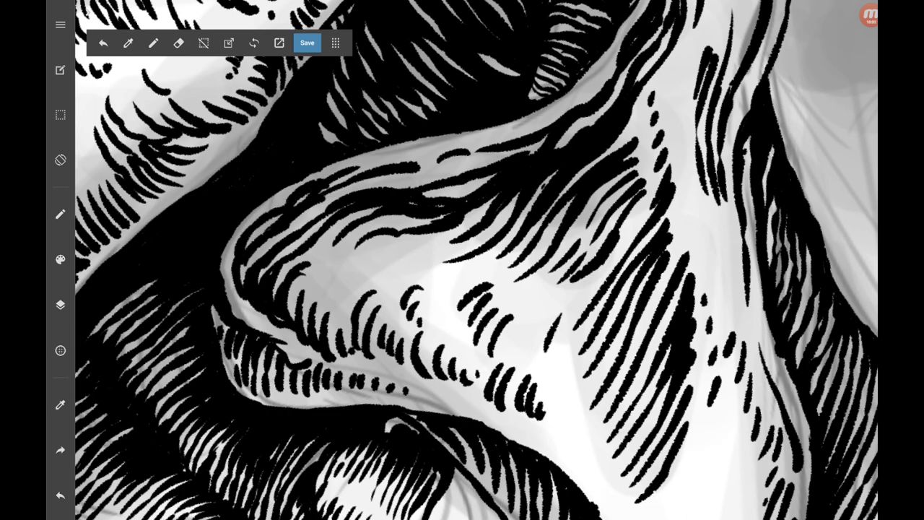
{"action": "scroll", "coordinate": [477, 260], "scroll_direction": "down", "scroll_amount": 2}
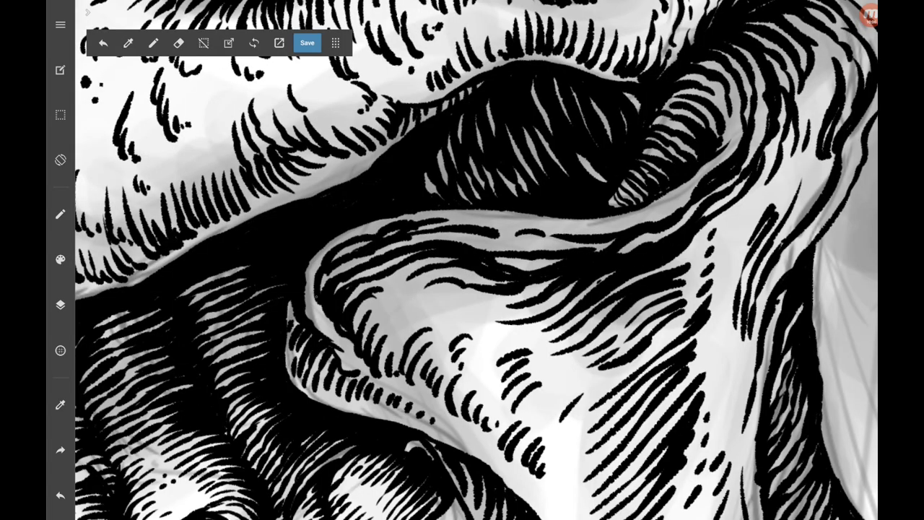
{"action": "scroll", "coordinate": [476, 260], "scroll_direction": "down", "scroll_amount": 3}
Ink the arm outline, a short stroke at the claw tip and a line beside the claw.
{"action": "scroll", "coordinate": [476, 260], "scroll_direction": "down", "scroll_amount": 3}
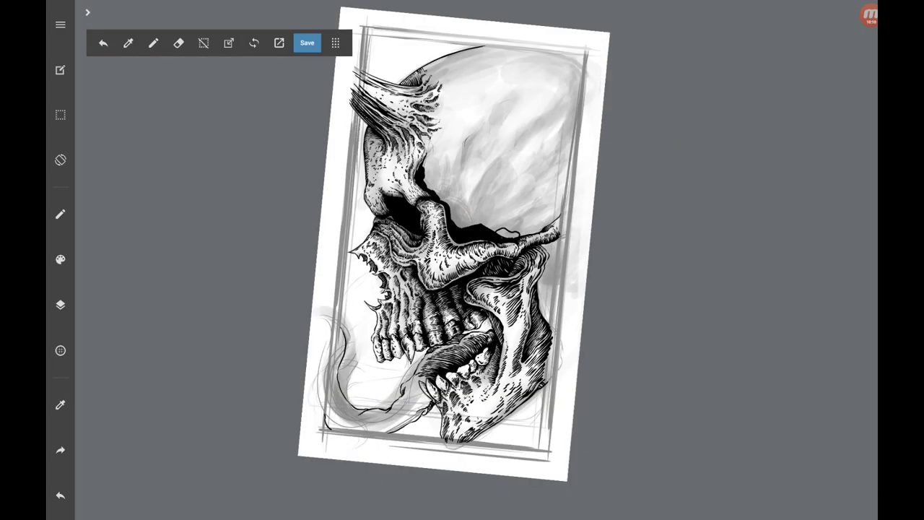
{"action": "scroll", "coordinate": [404, 405], "scroll_direction": "up", "scroll_amount": 5}
{"action": "scroll", "coordinate": [404, 405], "scroll_direction": "up", "scroll_amount": 2}
{"action": "mouse_move", "coordinate": [354, 205]}
{"action": "left_mouse_down"}
{"action": "mouse_move", "coordinate": [387, 175]}
{"action": "mouse_move", "coordinate": [453, 59]}
{"action": "left_mouse_up"}
{"action": "scroll", "coordinate": [476, 260], "scroll_direction": "down", "scroll_amount": 2}
{"action": "left_click_drag", "start_coordinate": [428, 245], "coordinate": [509, 241]}
{"action": "scroll", "coordinate": [477, 260], "scroll_direction": "up", "scroll_amount": 3}
{"action": "left_click_drag", "start_coordinate": [365, 294], "coordinate": [459, 223]}
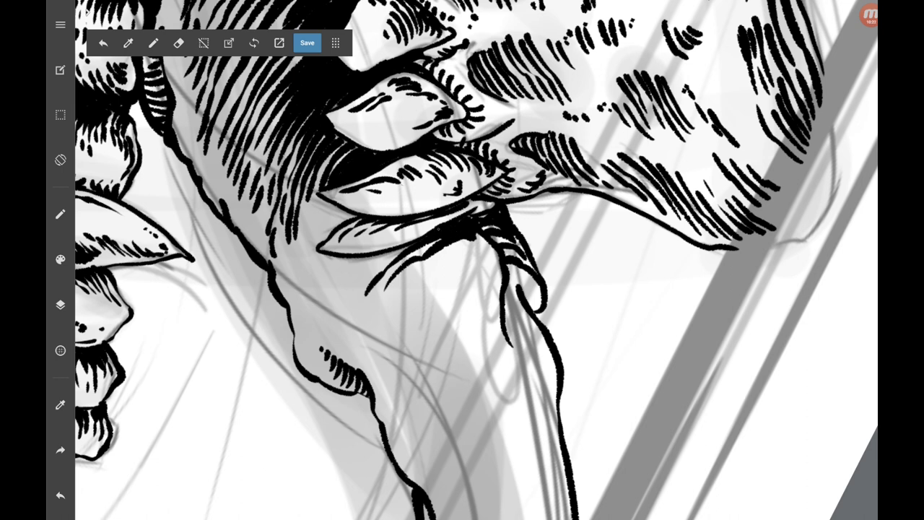
Hatch diagonally along and below the claw's lower outline.
{"action": "left_click_drag", "start_coordinate": [354, 297], "coordinate": [408, 246]}
{"action": "mouse_move", "coordinate": [335, 323]}
{"action": "left_mouse_down"}
{"action": "mouse_move", "coordinate": [353, 285]}
{"action": "mouse_move", "coordinate": [391, 253]}
{"action": "left_mouse_up"}
{"action": "left_click_drag", "start_coordinate": [322, 324], "coordinate": [378, 255]}
{"action": "mouse_move", "coordinate": [312, 319]}
{"action": "left_mouse_down"}
{"action": "mouse_move", "coordinate": [332, 283]}
{"action": "mouse_move", "coordinate": [363, 257]}
{"action": "left_mouse_up"}
{"action": "mouse_move", "coordinate": [300, 339]}
{"action": "left_mouse_down"}
{"action": "mouse_move", "coordinate": [312, 299]}
{"action": "mouse_move", "coordinate": [352, 258]}
{"action": "left_mouse_up"}
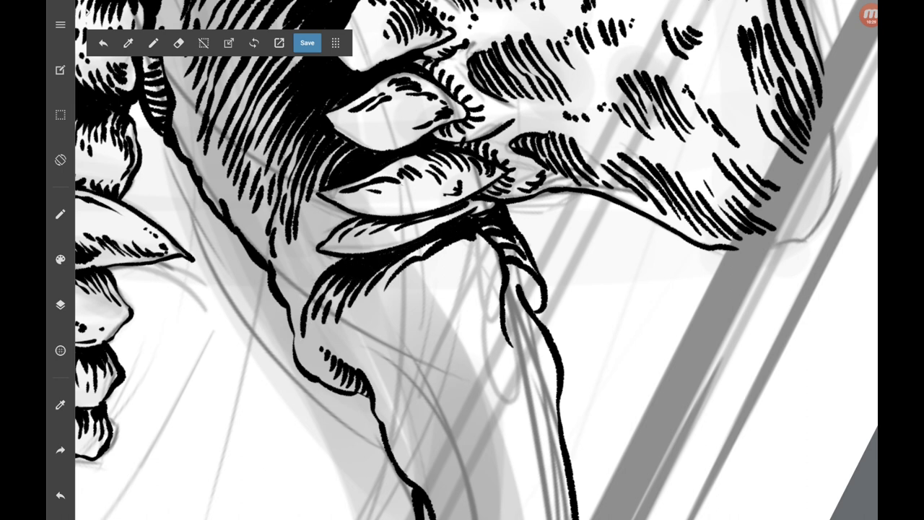
{"action": "left_click_drag", "start_coordinate": [296, 310], "coordinate": [306, 289]}
{"action": "mouse_move", "coordinate": [305, 293]}
{"action": "left_mouse_down"}
{"action": "mouse_move", "coordinate": [342, 257]}
{"action": "mouse_move", "coordinate": [327, 255]}
{"action": "mouse_move", "coordinate": [351, 211]}
{"action": "left_mouse_up"}
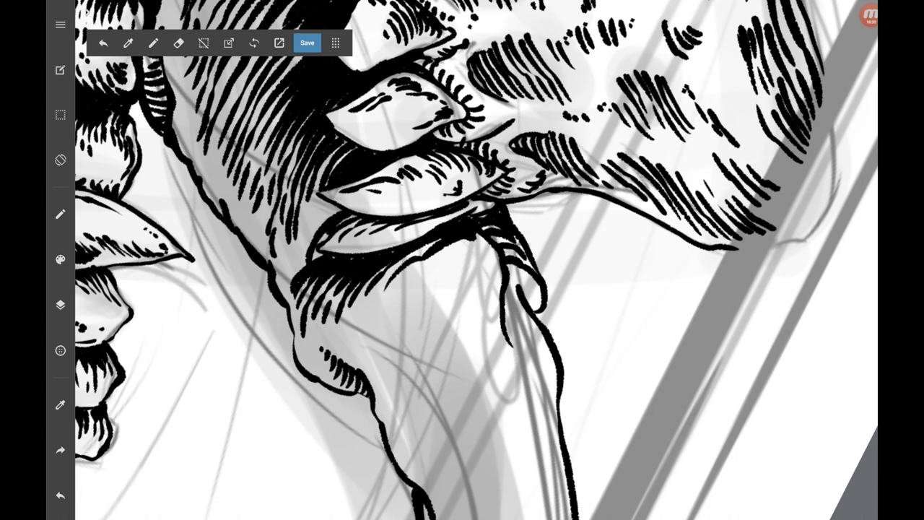
Darken the area left of the claw with hatching.
{"action": "left_click_drag", "start_coordinate": [313, 260], "coordinate": [357, 214]}
{"action": "left_click_drag", "start_coordinate": [294, 274], "coordinate": [341, 208]}
{"action": "mouse_move", "coordinate": [305, 236]}
{"action": "left_mouse_down"}
{"action": "mouse_move", "coordinate": [331, 203]}
{"action": "mouse_move", "coordinate": [313, 192]}
{"action": "mouse_move", "coordinate": [316, 182]}
{"action": "left_mouse_up"}
{"action": "left_click_drag", "start_coordinate": [317, 208], "coordinate": [324, 198]}
{"action": "scroll", "coordinate": [477, 260], "scroll_direction": "down", "scroll_amount": 5}
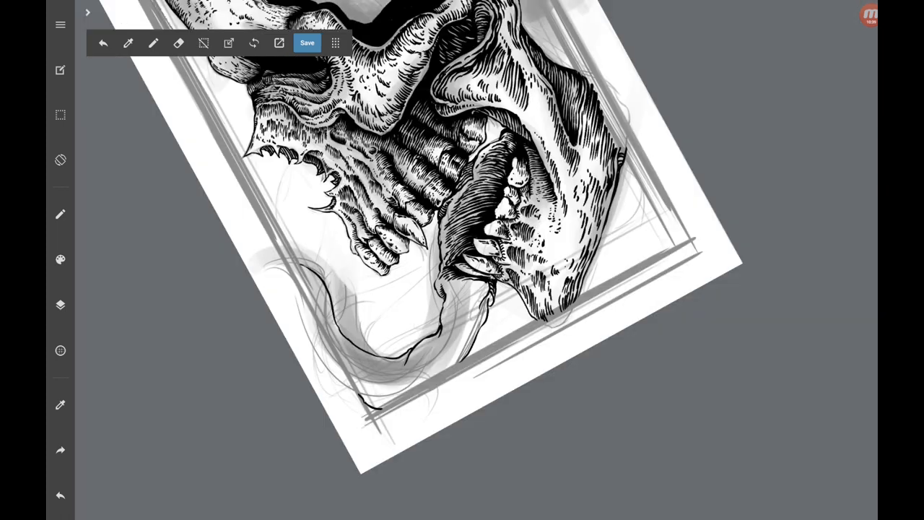
{"action": "scroll", "coordinate": [477, 259], "scroll_direction": "up", "scroll_amount": 6}
Hatch along the claw's inner curl.
{"action": "left_click_drag", "start_coordinate": [395, 189], "coordinate": [420, 169]}
{"action": "left_click_drag", "start_coordinate": [376, 209], "coordinate": [398, 192]}
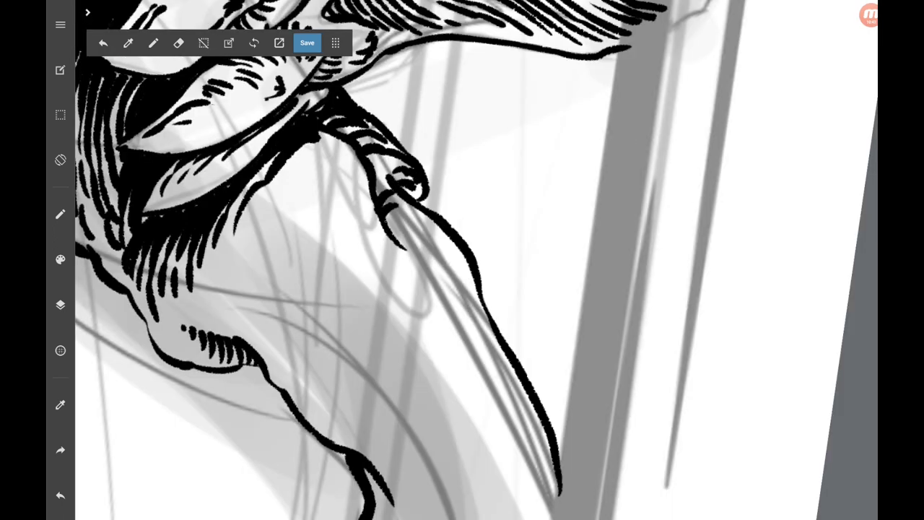
{"action": "left_click_drag", "start_coordinate": [387, 243], "coordinate": [410, 211]}
{"action": "mouse_move", "coordinate": [410, 272]}
{"action": "left_mouse_down"}
{"action": "mouse_move", "coordinate": [436, 242]}
{"action": "mouse_move", "coordinate": [442, 279]}
{"action": "left_mouse_up"}
Add long diagonal hatching in the shaded area and a few final strokes near the claw.
{"action": "mouse_move", "coordinate": [245, 249]}
{"action": "left_mouse_down"}
{"action": "mouse_move", "coordinate": [259, 216]}
{"action": "mouse_move", "coordinate": [332, 136]}
{"action": "mouse_move", "coordinate": [336, 145]}
{"action": "mouse_move", "coordinate": [257, 281]}
{"action": "left_mouse_up"}
{"action": "mouse_move", "coordinate": [342, 159]}
{"action": "left_mouse_down"}
{"action": "mouse_move", "coordinate": [266, 292]}
{"action": "mouse_move", "coordinate": [274, 253]}
{"action": "mouse_move", "coordinate": [270, 299]}
{"action": "left_mouse_up"}
{"action": "left_click_drag", "start_coordinate": [310, 221], "coordinate": [274, 319]}
{"action": "mouse_move", "coordinate": [351, 187]}
{"action": "left_mouse_down"}
{"action": "mouse_move", "coordinate": [318, 221]}
{"action": "mouse_move", "coordinate": [314, 207]}
{"action": "left_mouse_up"}
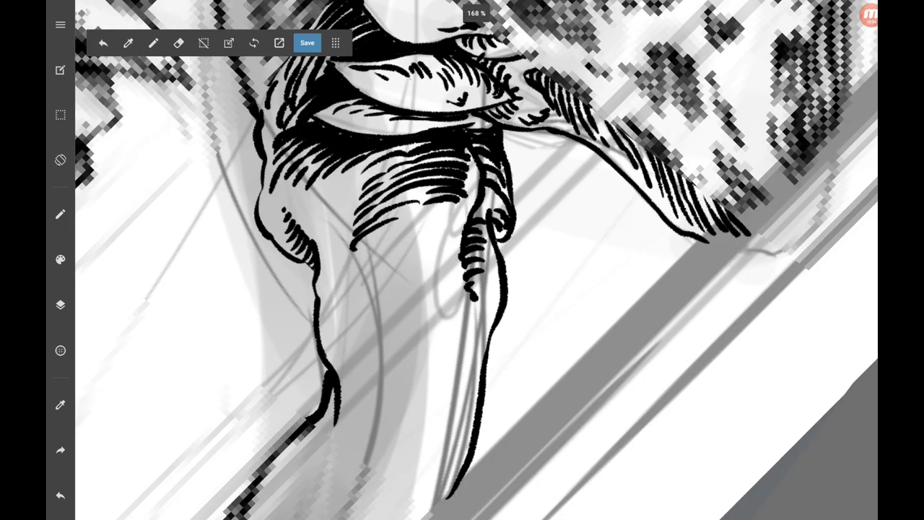
{"action": "left_click_drag", "start_coordinate": [462, 288], "coordinate": [404, 217]}
{"action": "left_click_drag", "start_coordinate": [482, 205], "coordinate": [469, 218]}
{"action": "scroll", "coordinate": [477, 260], "scroll_direction": "down", "scroll_amount": 5}
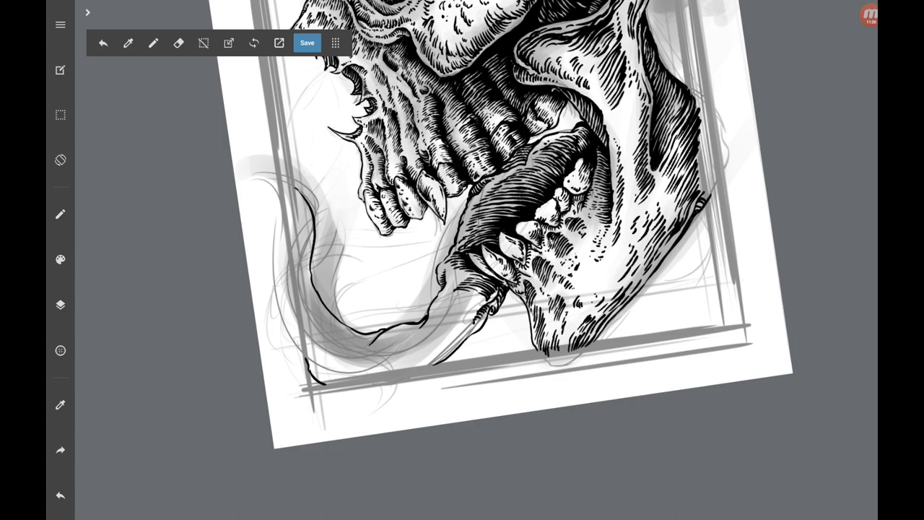
Ink rows of short black hatch strokes down the neck below the skull's jaw.
{"action": "scroll", "coordinate": [455, 361], "scroll_direction": "up", "scroll_amount": 5}
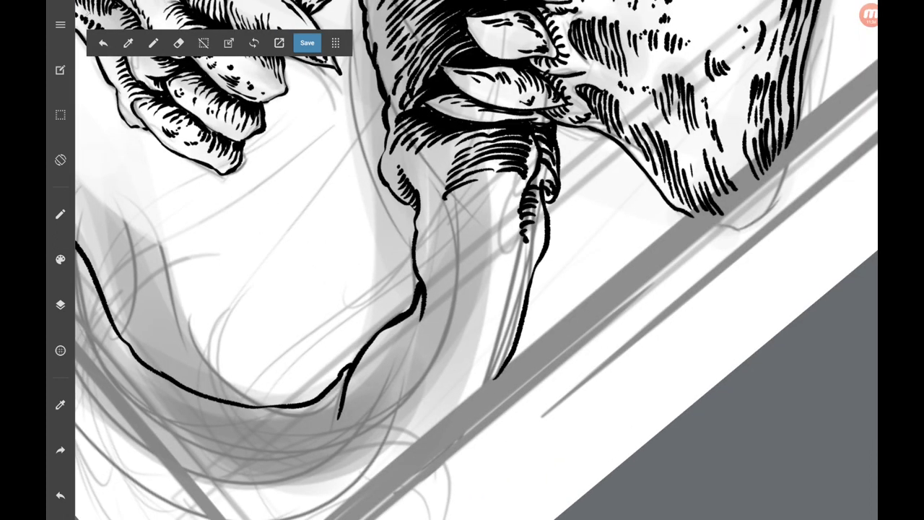
{"action": "scroll", "coordinate": [476, 260], "scroll_direction": "up", "scroll_amount": 2}
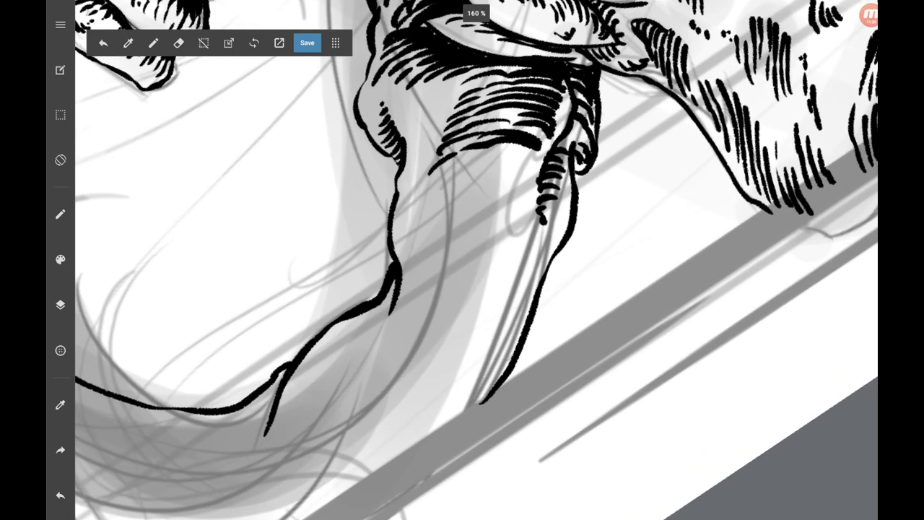
{"action": "left_click_drag", "start_coordinate": [388, 184], "coordinate": [374, 208]}
{"action": "left_click_drag", "start_coordinate": [372, 213], "coordinate": [360, 247]}
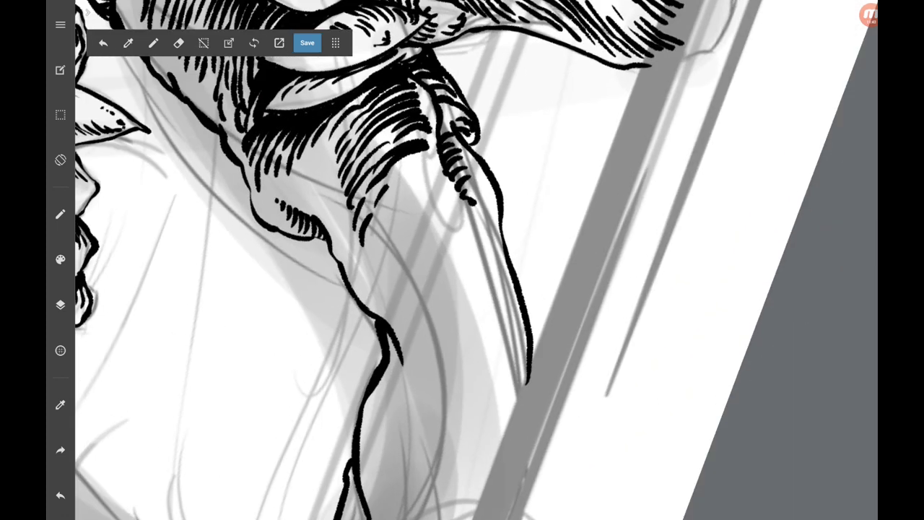
{"action": "mouse_move", "coordinate": [431, 153]}
{"action": "left_mouse_down"}
{"action": "mouse_move", "coordinate": [386, 188]}
{"action": "mouse_move", "coordinate": [363, 263]}
{"action": "mouse_move", "coordinate": [395, 195]}
{"action": "mouse_move", "coordinate": [384, 248]}
{"action": "left_mouse_up"}
{"action": "mouse_move", "coordinate": [436, 183]}
{"action": "left_mouse_down"}
{"action": "mouse_move", "coordinate": [388, 263]}
{"action": "mouse_move", "coordinate": [404, 234]}
{"action": "mouse_move", "coordinate": [390, 280]}
{"action": "left_mouse_up"}
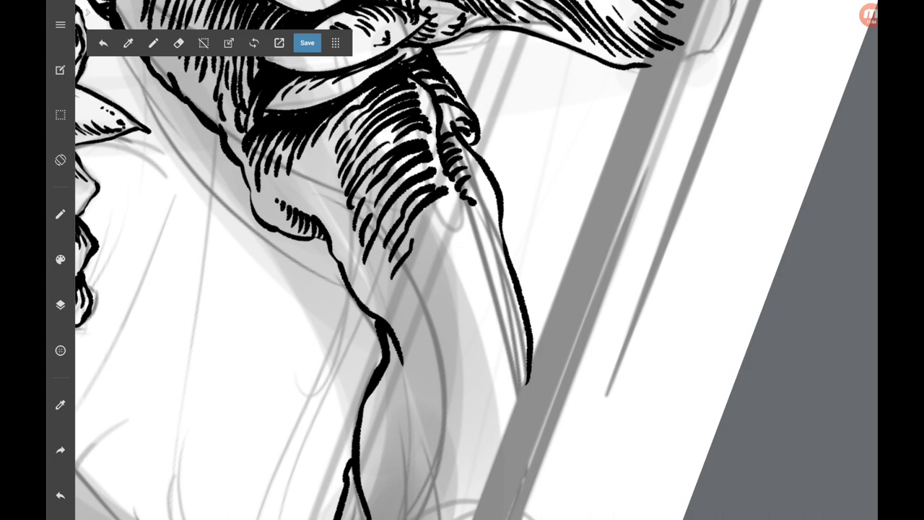
{"action": "left_click_drag", "start_coordinate": [452, 199], "coordinate": [410, 241]}
{"action": "left_click_drag", "start_coordinate": [343, 195], "coordinate": [333, 212]}
{"action": "mouse_move", "coordinate": [335, 180]}
{"action": "left_mouse_down"}
{"action": "mouse_move", "coordinate": [319, 202]}
{"action": "mouse_move", "coordinate": [312, 185]}
{"action": "left_mouse_up"}
Densely hatch the neck's shaded right side and right edge, adding a small dark mark beside it.
{"action": "scroll", "coordinate": [477, 260], "scroll_direction": "down", "scroll_amount": 5}
{"action": "scroll", "coordinate": [476, 260], "scroll_direction": "up", "scroll_amount": 5}
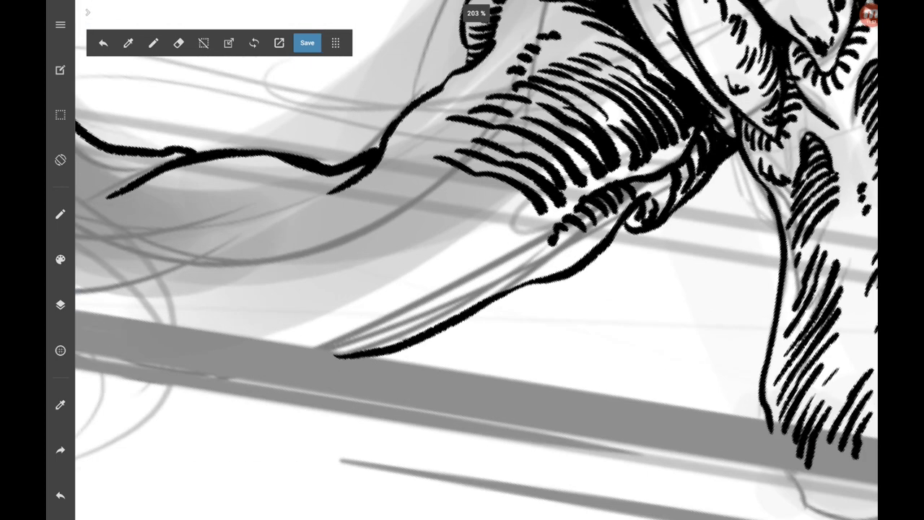
{"action": "left_click_drag", "start_coordinate": [437, 173], "coordinate": [535, 225]}
{"action": "scroll", "coordinate": [476, 260], "scroll_direction": "down", "scroll_amount": 3}
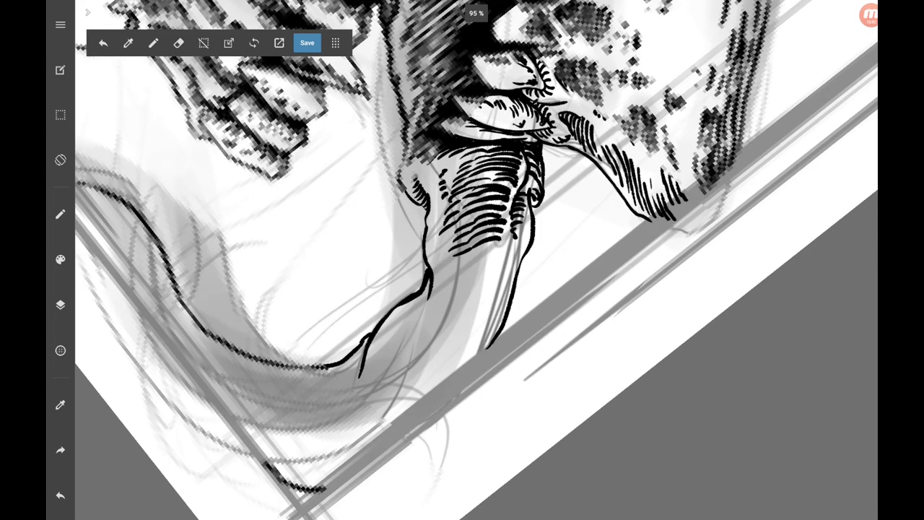
{"action": "scroll", "coordinate": [476, 260], "scroll_direction": "up", "scroll_amount": 3}
{"action": "left_click_drag", "start_coordinate": [442, 228], "coordinate": [406, 295]}
{"action": "left_click_drag", "start_coordinate": [470, 201], "coordinate": [435, 235]}
{"action": "left_click_drag", "start_coordinate": [429, 281], "coordinate": [405, 308]}
{"action": "mouse_move", "coordinate": [478, 208]}
{"action": "left_mouse_down"}
{"action": "mouse_move", "coordinate": [421, 284]}
{"action": "mouse_move", "coordinate": [420, 322]}
{"action": "left_mouse_up"}
{"action": "mouse_move", "coordinate": [494, 235]}
{"action": "left_mouse_down"}
{"action": "mouse_move", "coordinate": [426, 334]}
{"action": "mouse_move", "coordinate": [433, 343]}
{"action": "left_mouse_up"}
{"action": "left_click_drag", "start_coordinate": [506, 251], "coordinate": [471, 287]}
Hatch along the neck's left contour with short black strokes.
{"action": "scroll", "coordinate": [476, 260], "scroll_direction": "down", "scroll_amount": 3}
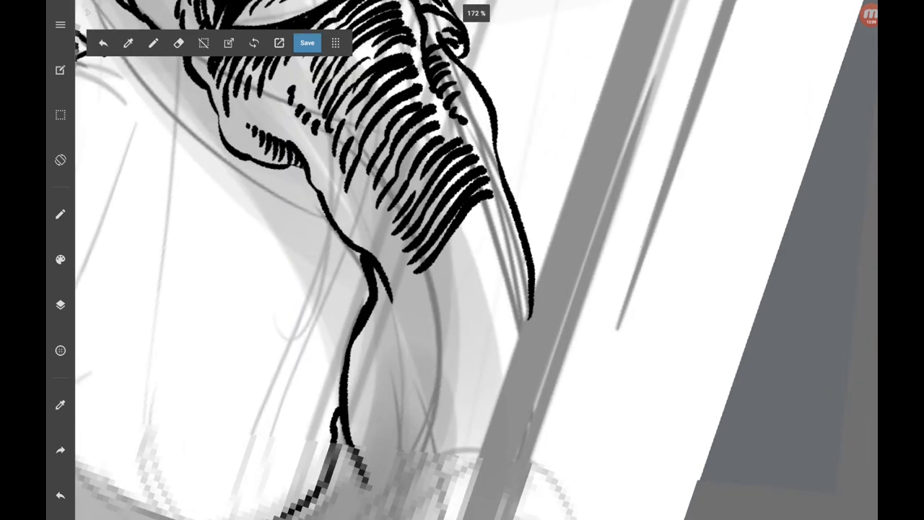
{"action": "left_click_drag", "start_coordinate": [388, 296], "coordinate": [394, 341]}
{"action": "mouse_move", "coordinate": [374, 340]}
{"action": "left_mouse_down"}
{"action": "mouse_move", "coordinate": [396, 368]}
{"action": "mouse_move", "coordinate": [391, 358]}
{"action": "left_mouse_up"}
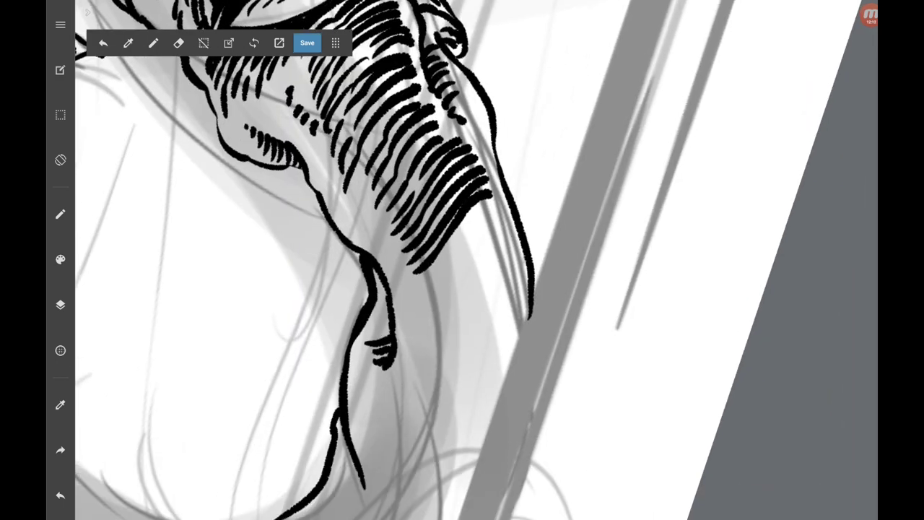
{"action": "left_click_drag", "start_coordinate": [368, 322], "coordinate": [388, 335]}
{"action": "left_click_drag", "start_coordinate": [369, 292], "coordinate": [388, 324]}
{"action": "mouse_move", "coordinate": [356, 200]}
{"action": "left_mouse_down"}
{"action": "mouse_move", "coordinate": [348, 221]}
{"action": "mouse_move", "coordinate": [364, 234]}
{"action": "left_mouse_up"}
{"action": "left_click_drag", "start_coordinate": [370, 235], "coordinate": [377, 241]}
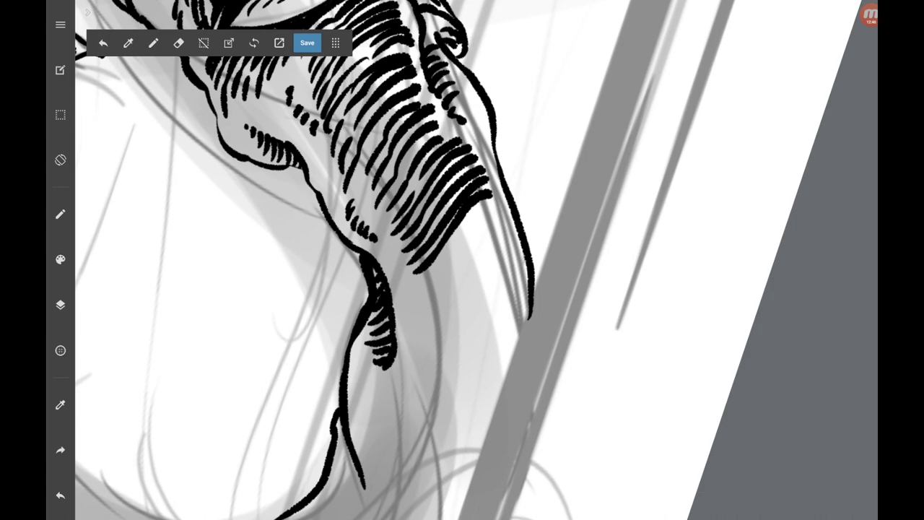
Ink a curved stroke on the skull's right edge and thicken that contour line.
{"action": "scroll", "coordinate": [462, 260], "scroll_direction": "up", "scroll_amount": 5}
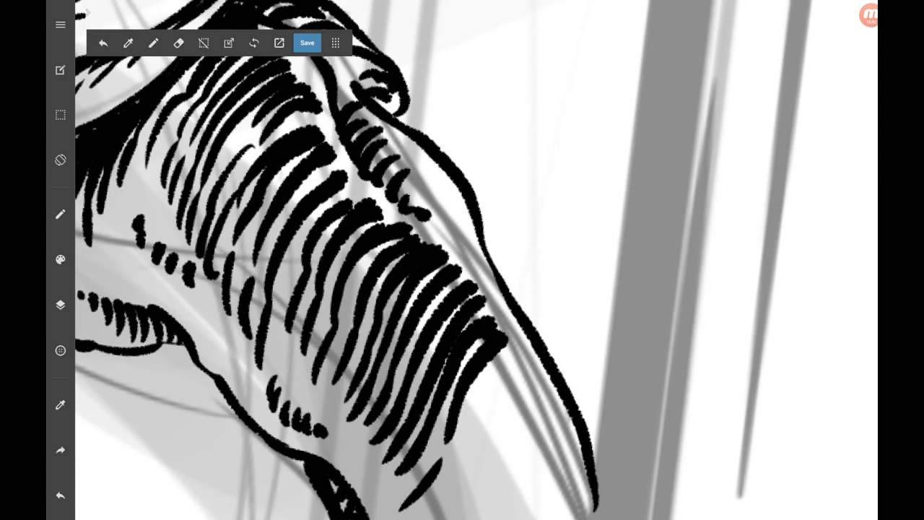
{"action": "scroll", "coordinate": [462, 260], "scroll_direction": "down", "scroll_amount": 5}
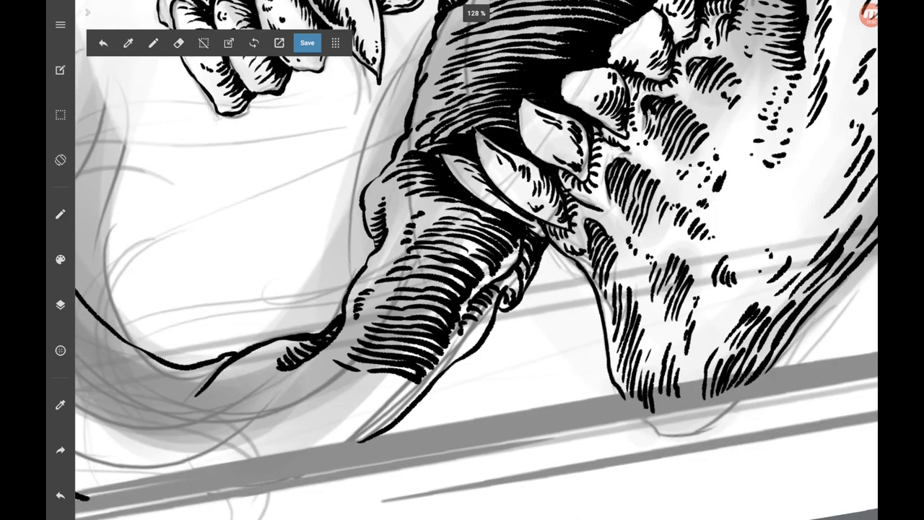
{"action": "scroll", "coordinate": [462, 260], "scroll_direction": "down", "scroll_amount": 2}
{"action": "scroll", "coordinate": [462, 260], "scroll_direction": "down", "scroll_amount": 2}
{"action": "scroll", "coordinate": [462, 260], "scroll_direction": "down", "scroll_amount": 3}
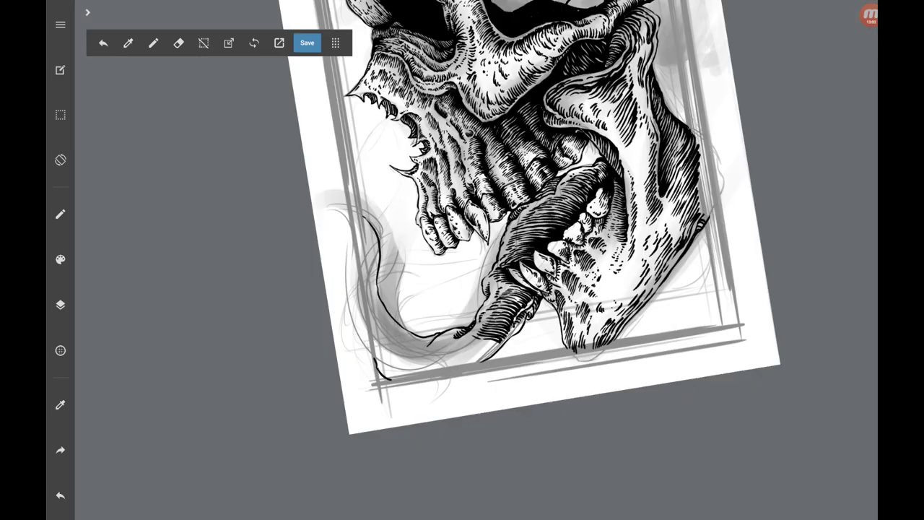
{"action": "scroll", "coordinate": [462, 260], "scroll_direction": "down", "scroll_amount": 2}
{"action": "scroll", "coordinate": [462, 260], "scroll_direction": "up", "scroll_amount": 5}
{"action": "scroll", "coordinate": [462, 260], "scroll_direction": "up", "scroll_amount": 3}
{"action": "mouse_move", "coordinate": [392, 364]}
{"action": "left_mouse_down"}
{"action": "mouse_move", "coordinate": [467, 356]}
{"action": "mouse_move", "coordinate": [470, 338]}
{"action": "mouse_move", "coordinate": [365, 206]}
{"action": "mouse_move", "coordinate": [398, 191]}
{"action": "left_mouse_up"}
{"action": "mouse_move", "coordinate": [419, 314]}
{"action": "left_mouse_down"}
{"action": "mouse_move", "coordinate": [401, 202]}
{"action": "mouse_move", "coordinate": [406, 362]}
{"action": "left_mouse_up"}
{"action": "left_click_drag", "start_coordinate": [416, 357], "coordinate": [394, 369]}
{"action": "left_click_drag", "start_coordinate": [407, 331], "coordinate": [395, 359]}
{"action": "left_click_drag", "start_coordinate": [414, 253], "coordinate": [405, 332]}
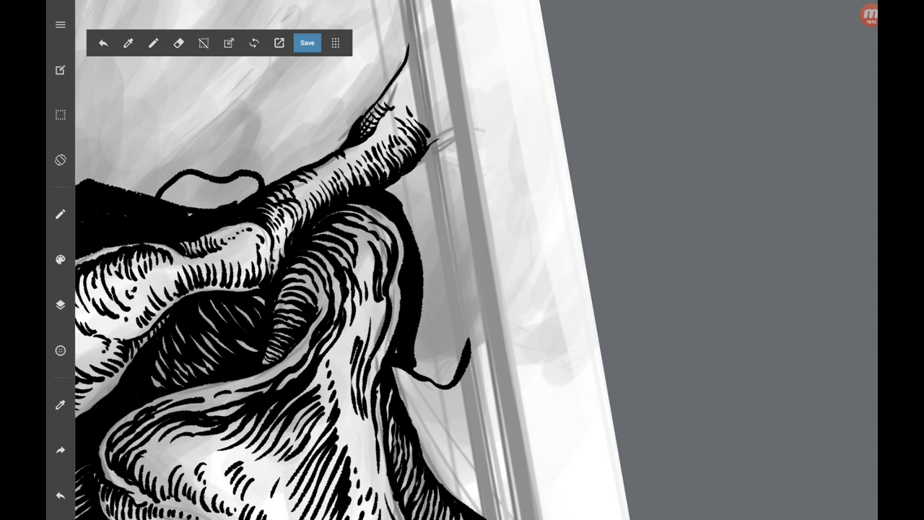
Draw a curled loop at the end of the contour line and thicken its outline.
{"action": "mouse_move", "coordinate": [422, 351]}
{"action": "left_mouse_down"}
{"action": "mouse_move", "coordinate": [431, 382]}
{"action": "mouse_move", "coordinate": [462, 342]}
{"action": "mouse_move", "coordinate": [433, 377]}
{"action": "left_mouse_up"}
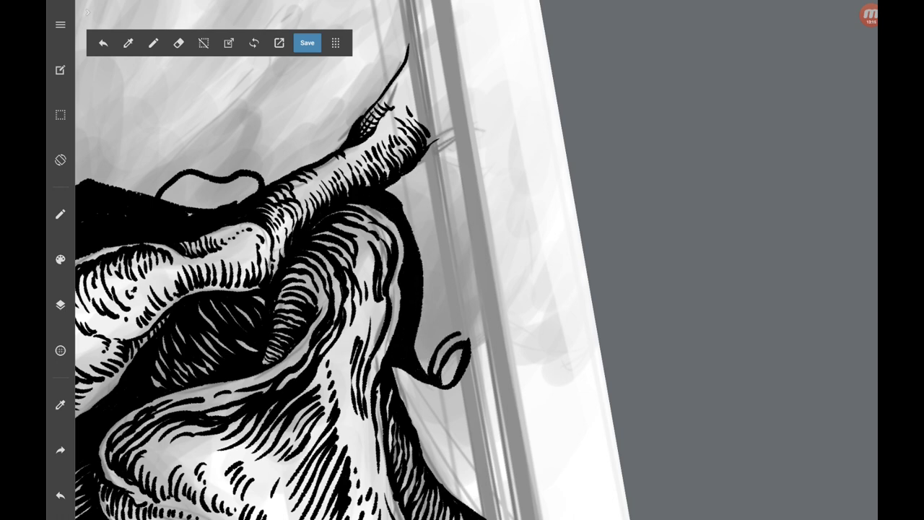
{"action": "mouse_move", "coordinate": [469, 335]}
{"action": "left_mouse_down"}
{"action": "mouse_move", "coordinate": [425, 371]}
{"action": "mouse_move", "coordinate": [426, 342]}
{"action": "left_mouse_up"}
{"action": "left_click_drag", "start_coordinate": [416, 345], "coordinate": [420, 364]}
{"action": "left_click_drag", "start_coordinate": [452, 314], "coordinate": [415, 345]}
{"action": "left_click_drag", "start_coordinate": [462, 323], "coordinate": [423, 311]}
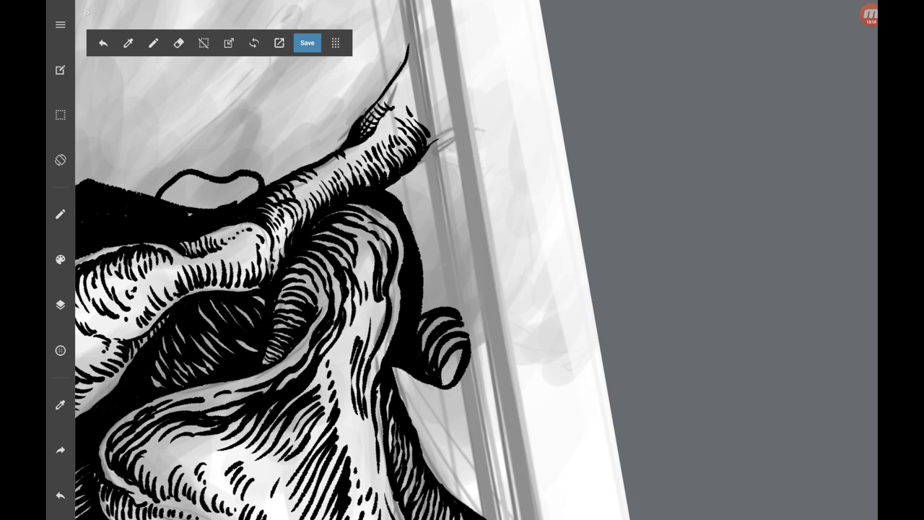
{"action": "scroll", "coordinate": [476, 260], "scroll_direction": "down", "scroll_amount": 5}
{"action": "scroll", "coordinate": [477, 260], "scroll_direction": "up", "scroll_amount": 5}
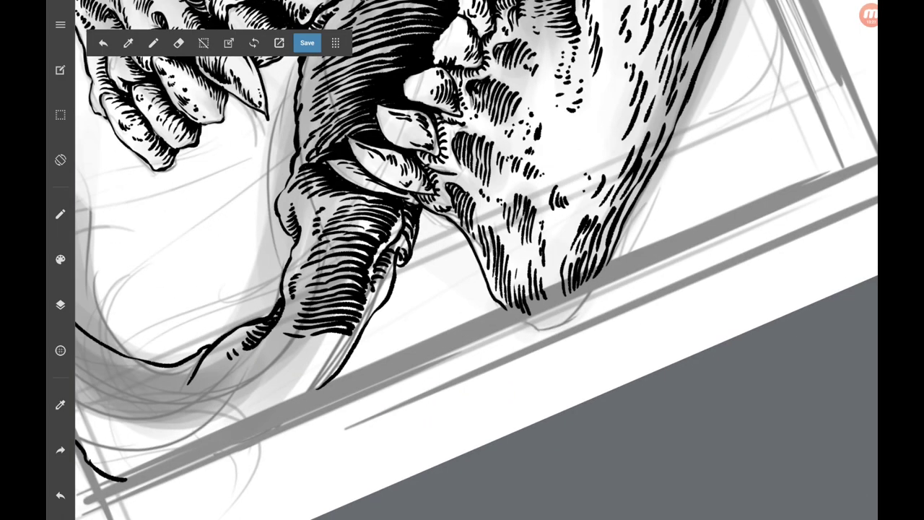
Ink a short curve near the tail's tip, undoing the misplaced stroke.
{"action": "left_click_drag", "start_coordinate": [318, 390], "coordinate": [537, 278]}
{"action": "mouse_move", "coordinate": [351, 219]}
{"action": "left_mouse_down"}
{"action": "mouse_move", "coordinate": [355, 257]}
{"action": "mouse_move", "coordinate": [369, 268]}
{"action": "mouse_move", "coordinate": [417, 231]}
{"action": "mouse_move", "coordinate": [358, 290]}
{"action": "left_mouse_up"}
{"action": "left_click", "coordinate": [60, 496]}
Hatch inside the fin tip and extend the hatching along the fin's left edge.
{"action": "scroll", "coordinate": [370, 209], "scroll_direction": "up", "scroll_amount": 2}
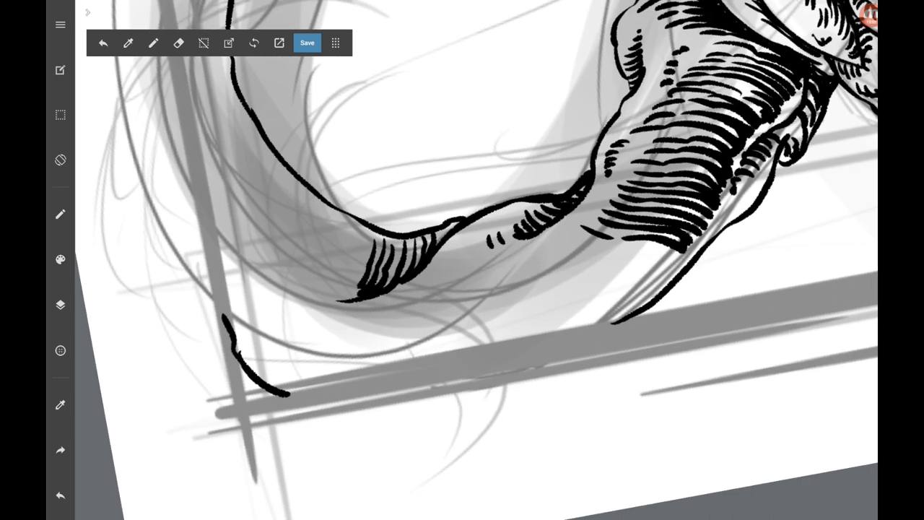
{"action": "left_click_drag", "start_coordinate": [368, 240], "coordinate": [354, 286]}
{"action": "left_click_drag", "start_coordinate": [361, 286], "coordinate": [346, 299]}
{"action": "mouse_move", "coordinate": [353, 237]}
{"action": "left_mouse_down"}
{"action": "mouse_move", "coordinate": [339, 296]}
{"action": "mouse_move", "coordinate": [331, 285]}
{"action": "mouse_move", "coordinate": [322, 292]}
{"action": "left_mouse_up"}
{"action": "mouse_move", "coordinate": [329, 224]}
{"action": "left_mouse_down"}
{"action": "mouse_move", "coordinate": [315, 290]}
{"action": "mouse_move", "coordinate": [306, 289]}
{"action": "left_mouse_up"}
{"action": "left_click_drag", "start_coordinate": [315, 218], "coordinate": [301, 284]}
{"action": "scroll", "coordinate": [476, 260], "scroll_direction": "down", "scroll_amount": 1}
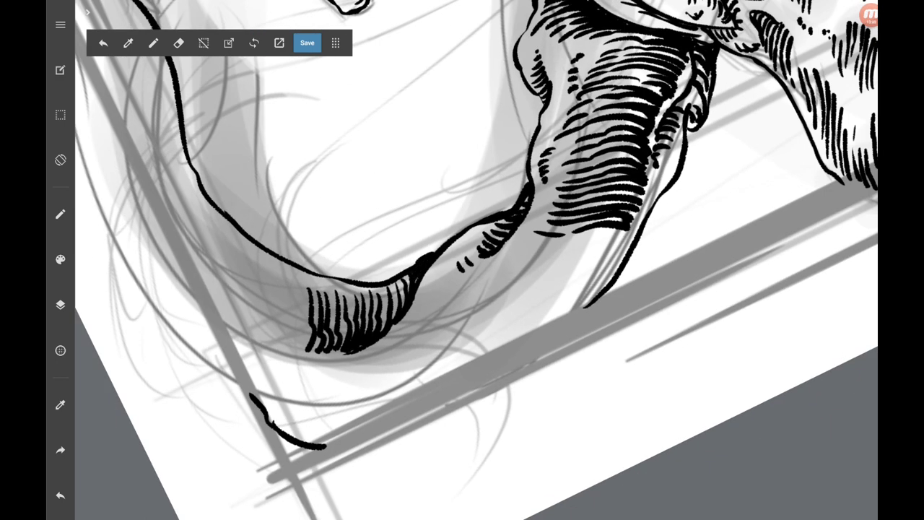
Add parallel hatch strokes across the fin and below its existing hatching.
{"action": "left_click_drag", "start_coordinate": [611, 236], "coordinate": [526, 252]}
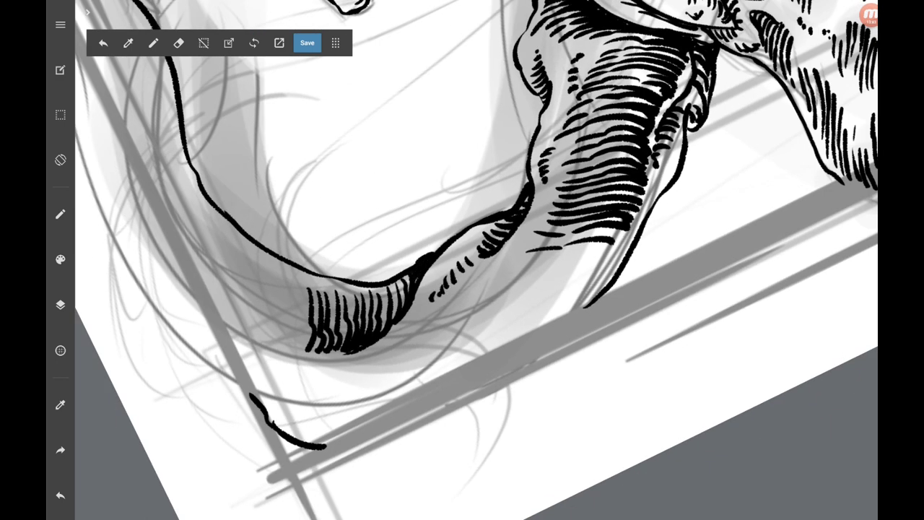
{"action": "scroll", "coordinate": [476, 260], "scroll_direction": "up", "scroll_amount": 2}
{"action": "left_click_drag", "start_coordinate": [456, 329], "coordinate": [436, 338]}
{"action": "left_click_drag", "start_coordinate": [518, 275], "coordinate": [445, 347]}
{"action": "left_click_drag", "start_coordinate": [526, 283], "coordinate": [446, 358]}
{"action": "mouse_move", "coordinate": [528, 304]}
{"action": "left_mouse_down"}
{"action": "mouse_move", "coordinate": [448, 366]}
{"action": "mouse_move", "coordinate": [446, 380]}
{"action": "left_mouse_up"}
{"action": "left_click_drag", "start_coordinate": [534, 331], "coordinate": [439, 391]}
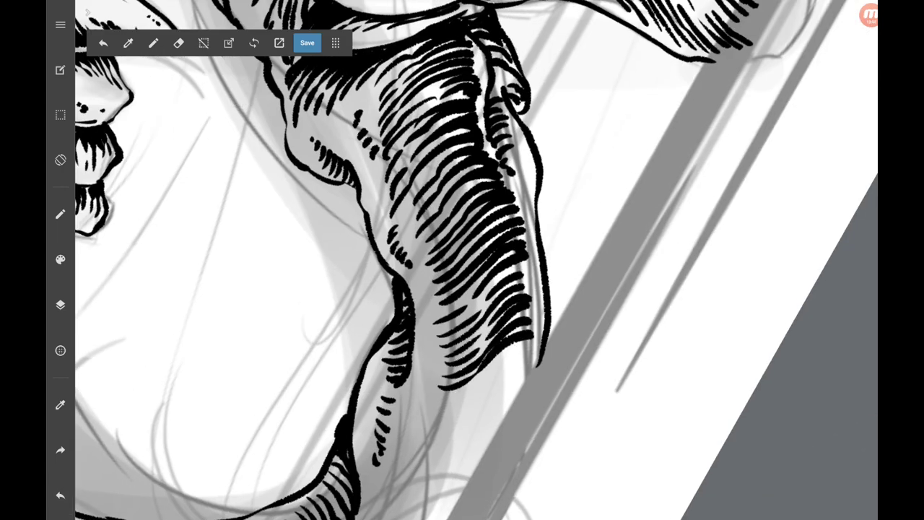
{"action": "scroll", "coordinate": [462, 260], "scroll_direction": "down", "scroll_amount": 3}
{"action": "left_click_drag", "start_coordinate": [505, 280], "coordinate": [440, 340]}
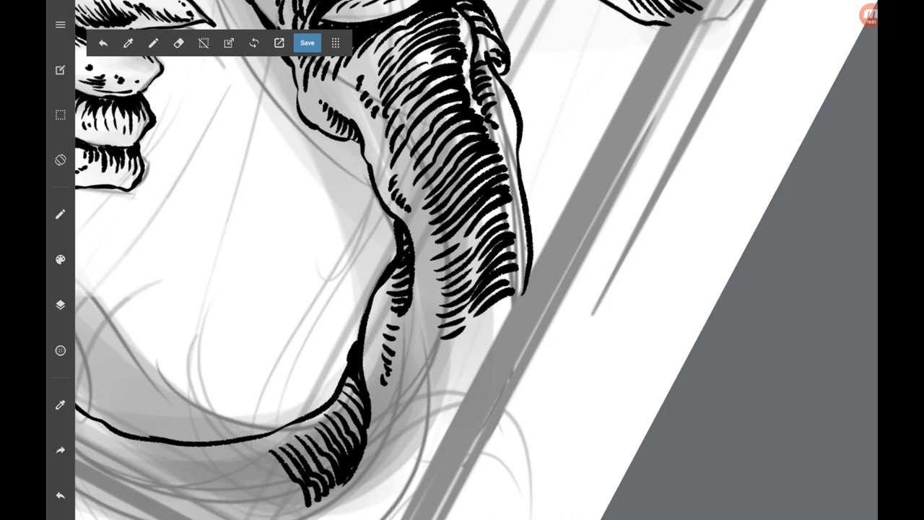
Fill the gaps in the fin's hatching with extra strokes.
{"action": "mouse_move", "coordinate": [514, 306]}
{"action": "left_mouse_down"}
{"action": "mouse_move", "coordinate": [439, 351]}
{"action": "mouse_move", "coordinate": [439, 362]}
{"action": "left_mouse_up"}
{"action": "left_click_drag", "start_coordinate": [513, 337], "coordinate": [436, 372]}
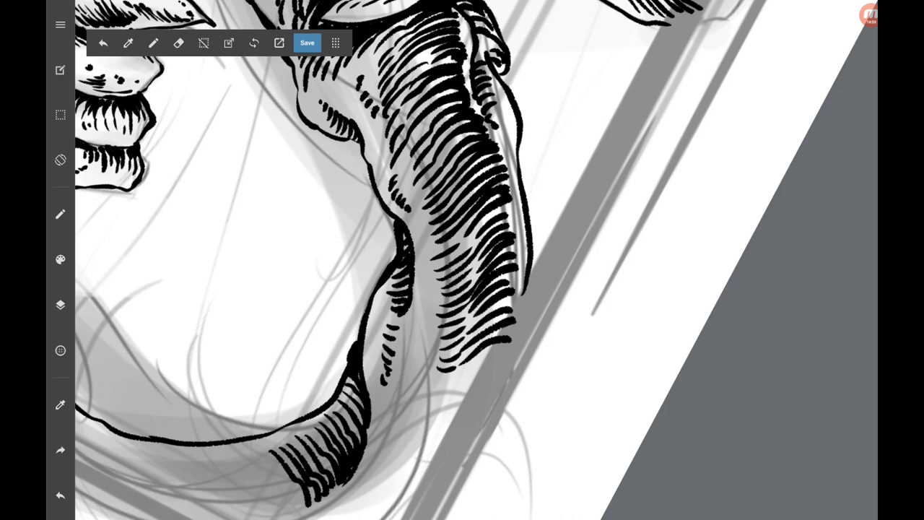
{"action": "left_click_drag", "start_coordinate": [506, 357], "coordinate": [429, 392]}
{"action": "scroll", "coordinate": [462, 260], "scroll_direction": "down", "scroll_amount": 5}
{"action": "scroll", "coordinate": [462, 260], "scroll_direction": "up", "scroll_amount": 8}
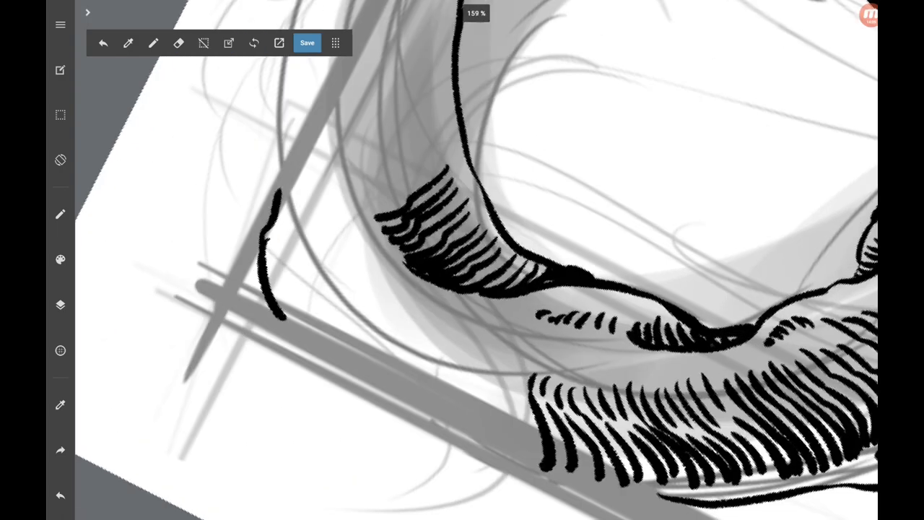
{"action": "scroll", "coordinate": [462, 260], "scroll_direction": "up", "scroll_amount": 2}
Hatch the area beneath the fin with black strokes.
{"action": "left_click_drag", "start_coordinate": [393, 235], "coordinate": [331, 275]}
{"action": "left_click_drag", "start_coordinate": [459, 198], "coordinate": [384, 245]}
{"action": "left_click_drag", "start_coordinate": [382, 277], "coordinate": [334, 299]}
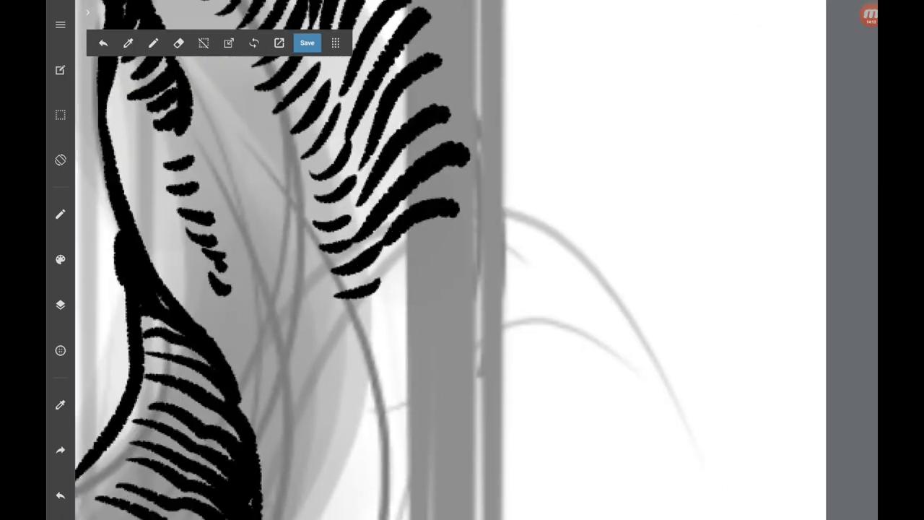
{"action": "scroll", "coordinate": [462, 260], "scroll_direction": "up", "scroll_amount": 3}
{"action": "mouse_move", "coordinate": [460, 218]}
{"action": "left_mouse_down"}
{"action": "mouse_move", "coordinate": [376, 280]}
{"action": "mouse_move", "coordinate": [350, 279]}
{"action": "mouse_move", "coordinate": [387, 266]}
{"action": "left_mouse_up"}
{"action": "left_click_drag", "start_coordinate": [362, 264], "coordinate": [338, 276]}
{"action": "scroll", "coordinate": [462, 260], "scroll_direction": "up", "scroll_amount": 1}
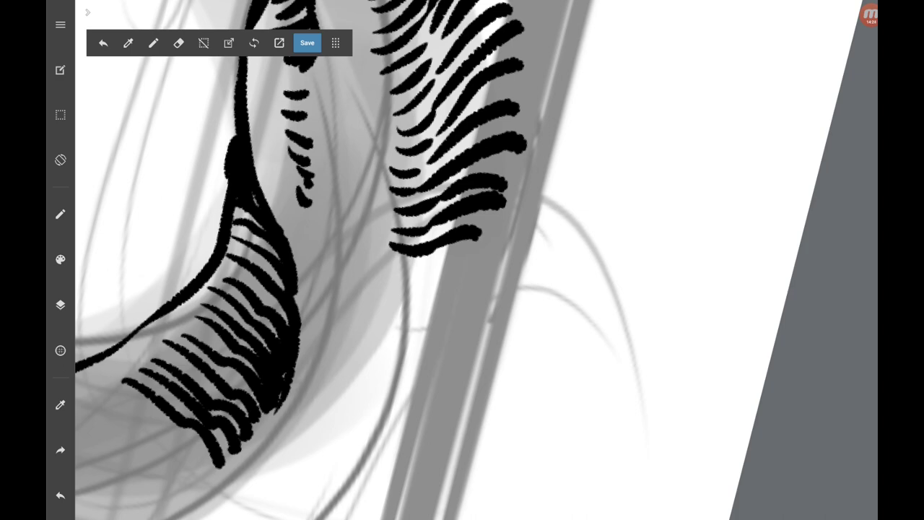
Add short hatches on the lower-left part of the right fin.
{"action": "left_click_drag", "start_coordinate": [371, 230], "coordinate": [345, 247]}
{"action": "left_click_drag", "start_coordinate": [401, 237], "coordinate": [365, 253]}
{"action": "mouse_move", "coordinate": [379, 216]}
{"action": "left_mouse_down"}
{"action": "mouse_move", "coordinate": [357, 231]}
{"action": "mouse_move", "coordinate": [375, 235]}
{"action": "left_mouse_up"}
{"action": "left_click_drag", "start_coordinate": [386, 197], "coordinate": [358, 211]}
{"action": "scroll", "coordinate": [462, 260], "scroll_direction": "up", "scroll_amount": 1}
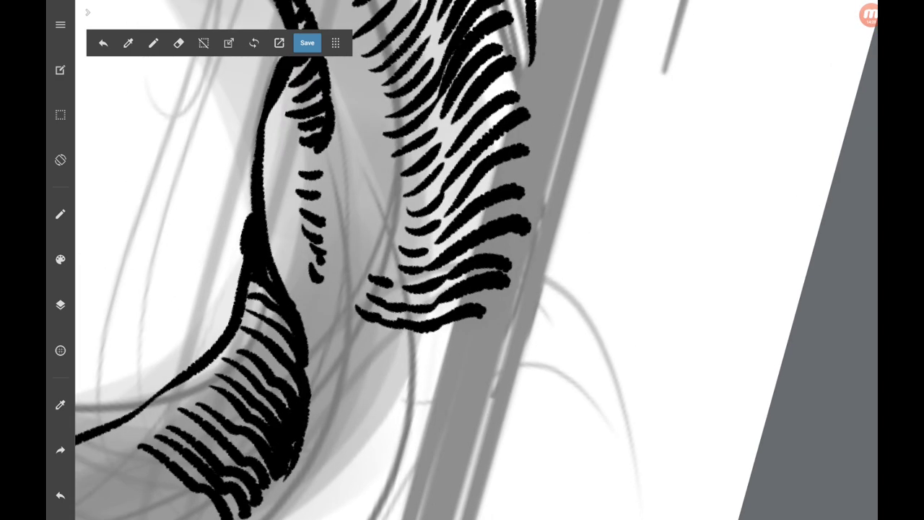
{"action": "mouse_move", "coordinate": [381, 250]}
{"action": "left_mouse_down"}
{"action": "mouse_move", "coordinate": [361, 263]}
{"action": "mouse_move", "coordinate": [372, 258]}
{"action": "left_mouse_up"}
{"action": "mouse_move", "coordinate": [395, 244]}
{"action": "left_mouse_down"}
{"action": "mouse_move", "coordinate": [369, 238]}
{"action": "mouse_move", "coordinate": [373, 224]}
{"action": "left_mouse_up"}
{"action": "left_click_drag", "start_coordinate": [385, 215], "coordinate": [371, 209]}
{"action": "left_click_drag", "start_coordinate": [394, 202], "coordinate": [372, 198]}
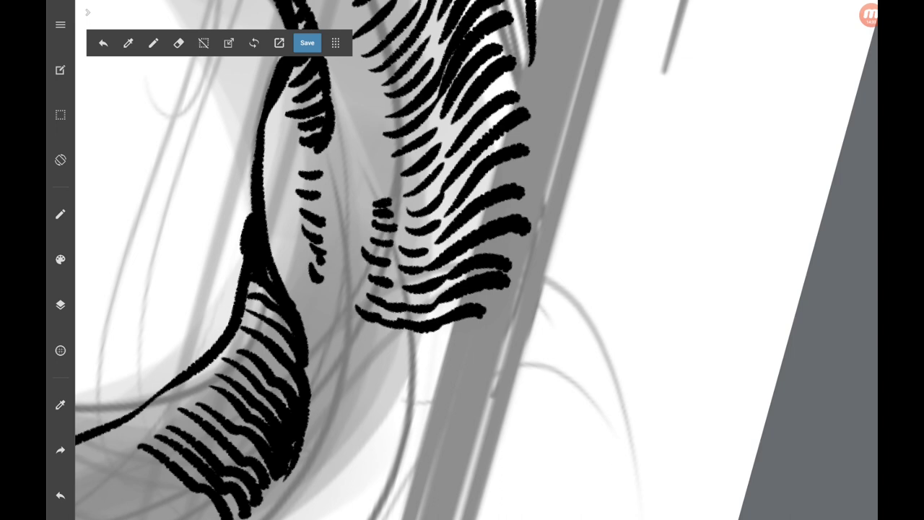
Hatch along the right fin's left edge and its lower edge.
{"action": "left_click_drag", "start_coordinate": [390, 184], "coordinate": [370, 195]}
{"action": "left_click_drag", "start_coordinate": [389, 163], "coordinate": [369, 176]}
{"action": "left_click_drag", "start_coordinate": [383, 144], "coordinate": [365, 153]}
{"action": "left_click_drag", "start_coordinate": [382, 110], "coordinate": [361, 133]}
{"action": "left_click_drag", "start_coordinate": [432, 260], "coordinate": [391, 278]}
{"action": "left_click_drag", "start_coordinate": [485, 273], "coordinate": [426, 286]}
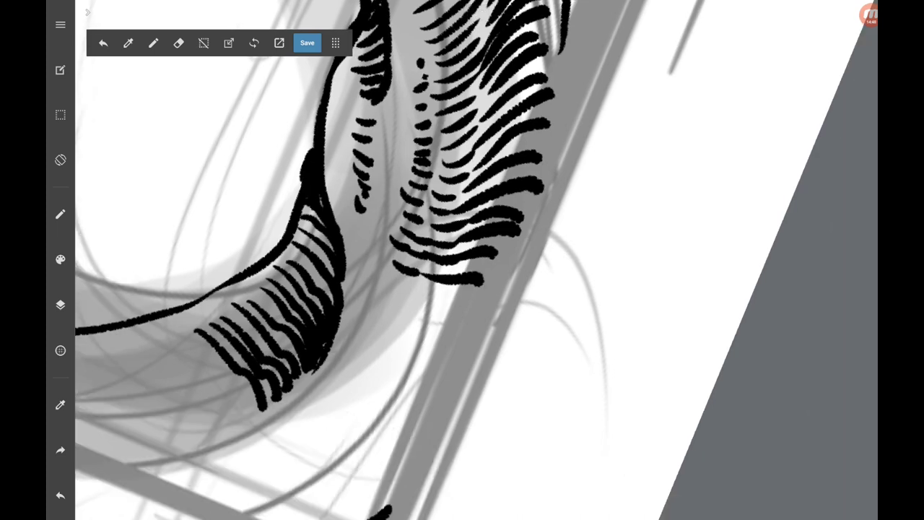
{"action": "left_click_drag", "start_coordinate": [471, 309], "coordinate": [396, 284]}
{"action": "scroll", "coordinate": [462, 260], "scroll_direction": "down", "scroll_amount": 3}
Add hatch strokes along the fin's underside and lower edge.
{"action": "left_click_drag", "start_coordinate": [426, 227], "coordinate": [398, 209]}
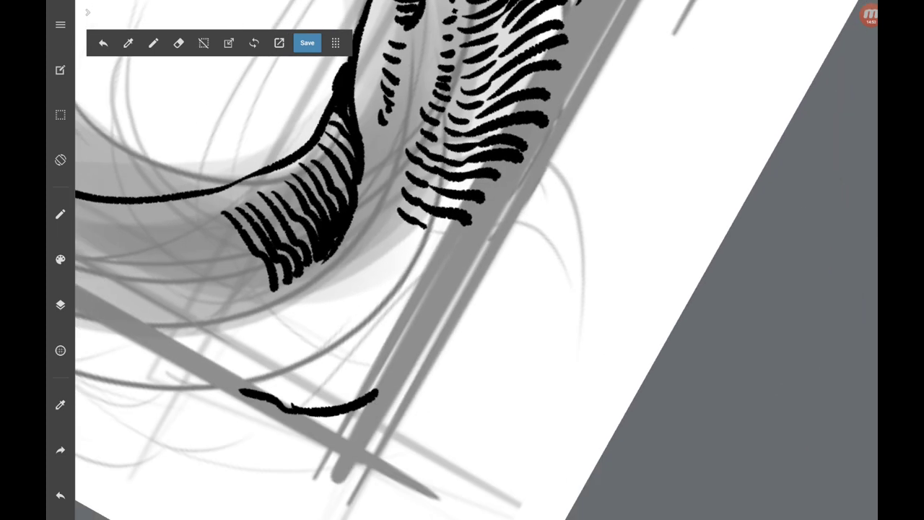
{"action": "left_click_drag", "start_coordinate": [459, 257], "coordinate": [425, 228]}
{"action": "left_click_drag", "start_coordinate": [445, 264], "coordinate": [396, 220]}
{"action": "left_click_drag", "start_coordinate": [451, 283], "coordinate": [437, 256]}
{"action": "scroll", "coordinate": [462, 260], "scroll_direction": "down", "scroll_amount": 3}
Build a row of long parallel hatch strokes beneath the fin's edge.
{"action": "left_click_drag", "start_coordinate": [321, 282], "coordinate": [295, 270]}
{"action": "mouse_move", "coordinate": [370, 267]}
{"action": "left_mouse_down"}
{"action": "mouse_move", "coordinate": [318, 274]}
{"action": "mouse_move", "coordinate": [331, 285]}
{"action": "left_mouse_up"}
{"action": "left_click_drag", "start_coordinate": [364, 286], "coordinate": [315, 303]}
{"action": "left_click_drag", "start_coordinate": [401, 283], "coordinate": [360, 300]}
{"action": "left_click_drag", "start_coordinate": [384, 297], "coordinate": [317, 317]}
{"action": "left_click_drag", "start_coordinate": [419, 298], "coordinate": [327, 332]}
{"action": "left_click_drag", "start_coordinate": [417, 317], "coordinate": [322, 346]}
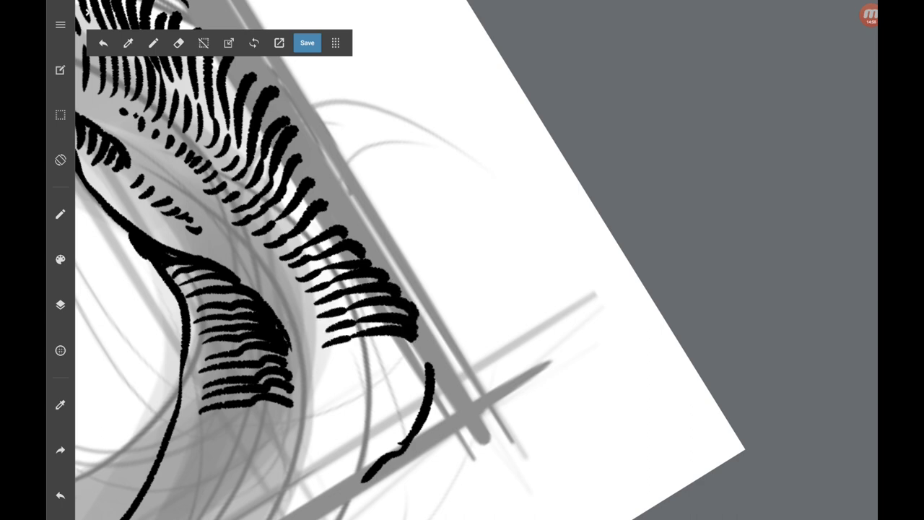
{"action": "left_click_drag", "start_coordinate": [424, 343], "coordinate": [327, 365]}
{"action": "left_click_drag", "start_coordinate": [425, 361], "coordinate": [320, 384]}
{"action": "scroll", "coordinate": [462, 260], "scroll_direction": "down", "scroll_amount": 3}
Continue dense hatching down the fin's lower edge to finish its hooked tip.
{"action": "left_click_drag", "start_coordinate": [407, 232], "coordinate": [374, 257]}
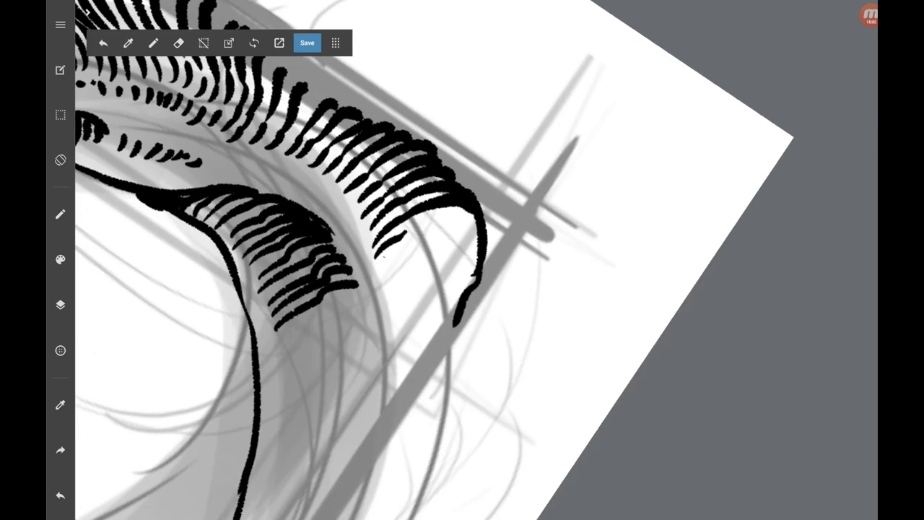
{"action": "mouse_move", "coordinate": [473, 213]}
{"action": "left_mouse_down"}
{"action": "mouse_move", "coordinate": [375, 273]}
{"action": "mouse_move", "coordinate": [384, 264]}
{"action": "left_mouse_up"}
{"action": "mouse_move", "coordinate": [461, 232]}
{"action": "left_mouse_down"}
{"action": "mouse_move", "coordinate": [380, 288]}
{"action": "mouse_move", "coordinate": [382, 300]}
{"action": "left_mouse_up"}
{"action": "mouse_move", "coordinate": [478, 246]}
{"action": "left_mouse_down"}
{"action": "mouse_move", "coordinate": [434, 261]}
{"action": "mouse_move", "coordinate": [382, 318]}
{"action": "left_mouse_up"}
{"action": "mouse_move", "coordinate": [468, 274]}
{"action": "left_mouse_down"}
{"action": "mouse_move", "coordinate": [382, 335]}
{"action": "mouse_move", "coordinate": [385, 350]}
{"action": "left_mouse_up"}
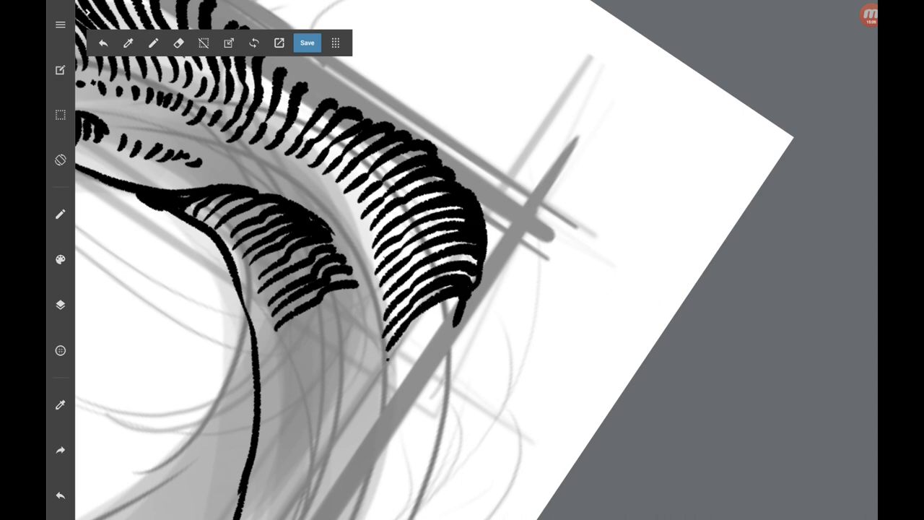
{"action": "left_click_drag", "start_coordinate": [456, 307], "coordinate": [387, 360]}
{"action": "left_click_drag", "start_coordinate": [422, 346], "coordinate": [390, 373]}
{"action": "left_click_drag", "start_coordinate": [454, 327], "coordinate": [414, 350]}
{"action": "left_click_drag", "start_coordinate": [446, 347], "coordinate": [391, 391]}
{"action": "left_click_drag", "start_coordinate": [459, 298], "coordinate": [446, 309]}
{"action": "scroll", "coordinate": [462, 260], "scroll_direction": "down", "scroll_amount": 3}
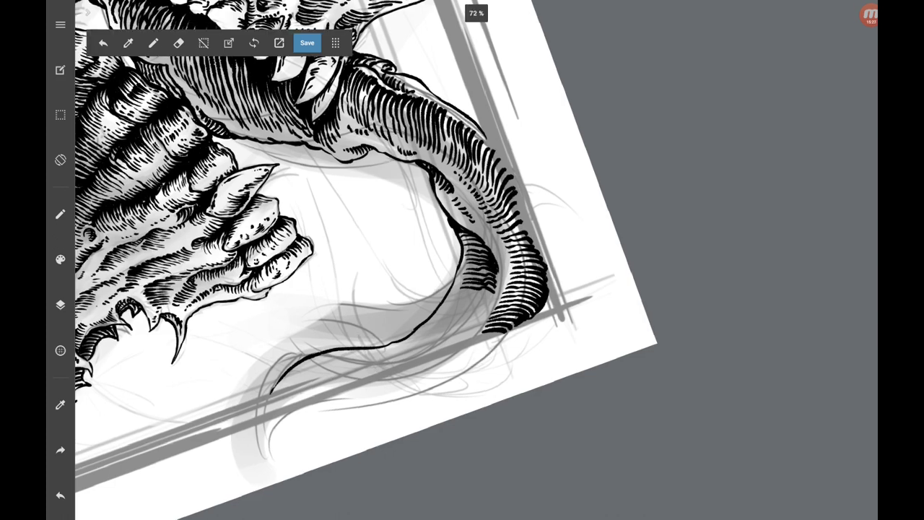
Hatch the curling fin's upper-left group and up along its left edge.
{"action": "scroll", "coordinate": [476, 260], "scroll_direction": "up", "scroll_amount": 5}
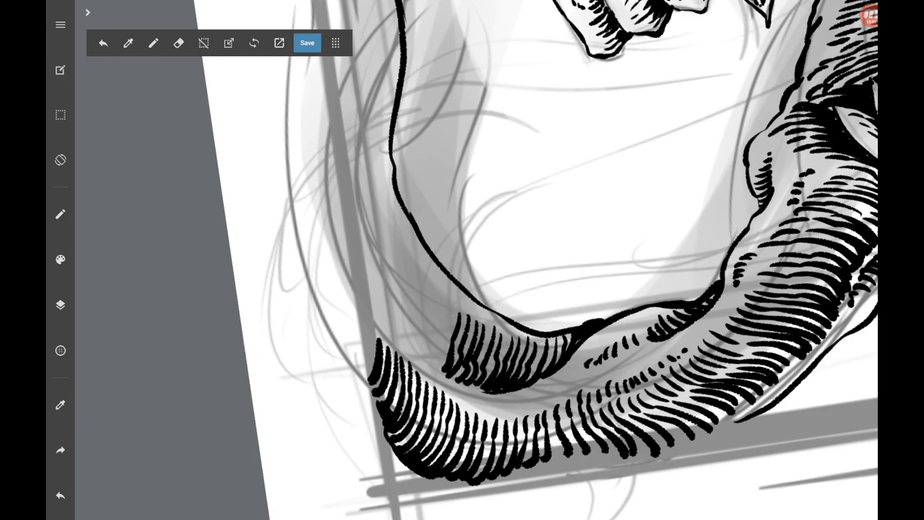
{"action": "left_click_drag", "start_coordinate": [455, 306], "coordinate": [441, 342]}
{"action": "left_click_drag", "start_coordinate": [448, 342], "coordinate": [436, 364]}
{"action": "left_click_drag", "start_coordinate": [441, 299], "coordinate": [429, 359]}
{"action": "left_click_drag", "start_coordinate": [439, 292], "coordinate": [426, 346]}
{"action": "mouse_move", "coordinate": [433, 285]}
{"action": "left_mouse_down"}
{"action": "mouse_move", "coordinate": [417, 344]}
{"action": "mouse_move", "coordinate": [419, 303]}
{"action": "left_mouse_up"}
{"action": "left_click_drag", "start_coordinate": [426, 302], "coordinate": [412, 333]}
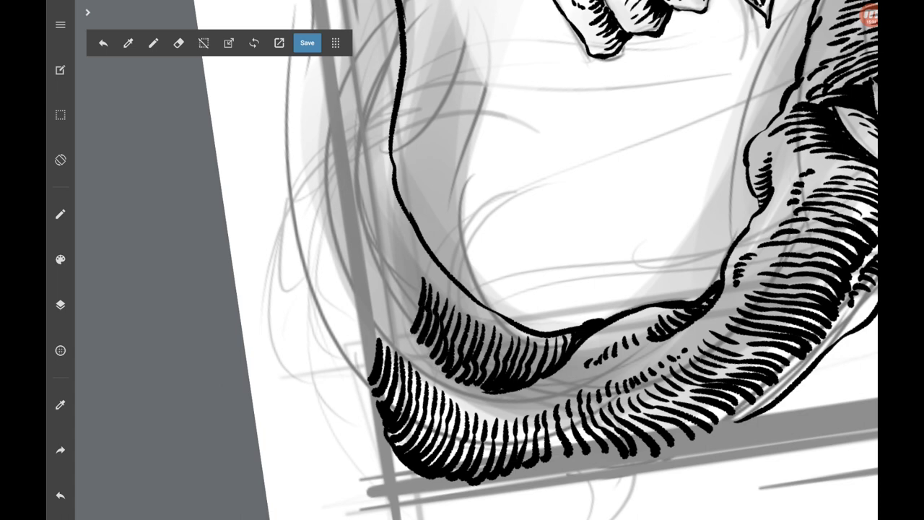
{"action": "mouse_move", "coordinate": [419, 257]}
{"action": "left_mouse_down"}
{"action": "mouse_move", "coordinate": [409, 318]}
{"action": "mouse_move", "coordinate": [396, 295]}
{"action": "left_mouse_up"}
{"action": "mouse_move", "coordinate": [401, 219]}
{"action": "left_mouse_down"}
{"action": "mouse_move", "coordinate": [388, 289]}
{"action": "mouse_move", "coordinate": [387, 245]}
{"action": "left_mouse_up"}
{"action": "left_click_drag", "start_coordinate": [393, 242], "coordinate": [383, 289]}
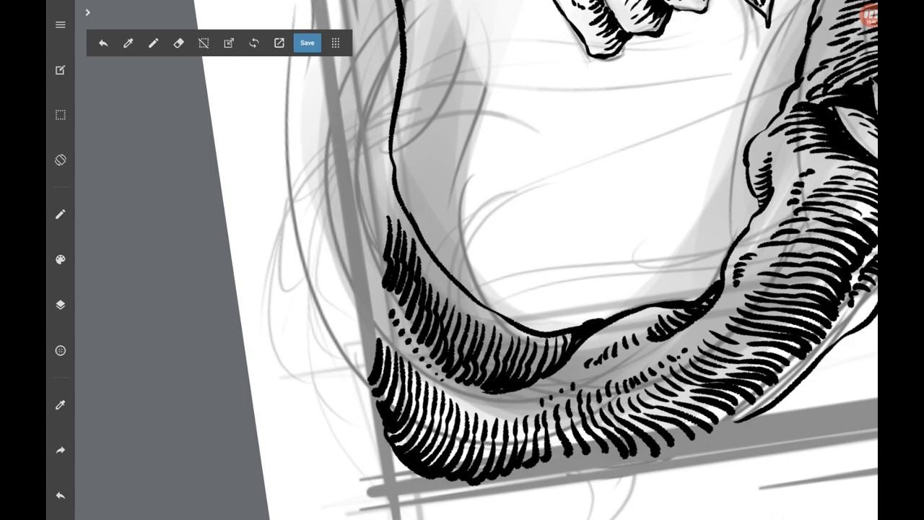
Try hatch strokes higher on the fin edge, then undo that bad batch.
{"action": "scroll", "coordinate": [462, 260], "scroll_direction": "down", "scroll_amount": 10}
{"action": "scroll", "coordinate": [462, 217], "scroll_direction": "up", "scroll_amount": 8}
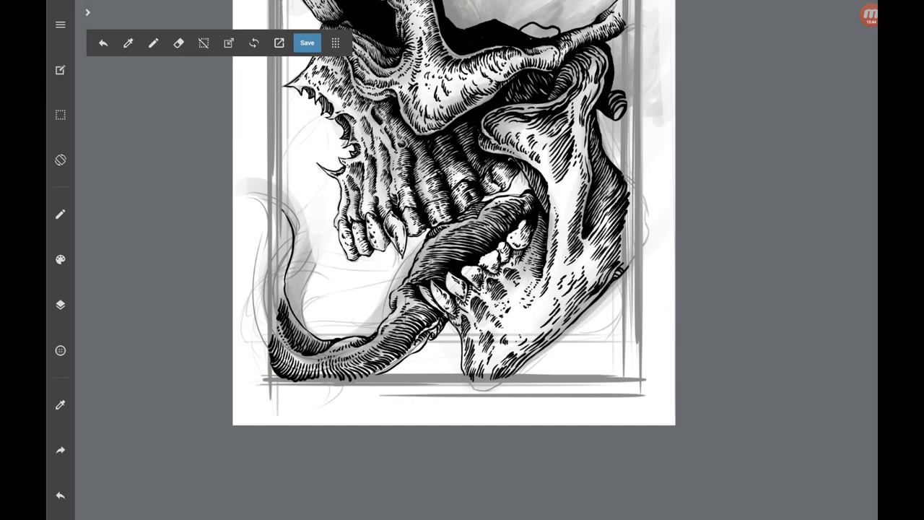
{"action": "scroll", "coordinate": [462, 260], "scroll_direction": "up", "scroll_amount": 10}
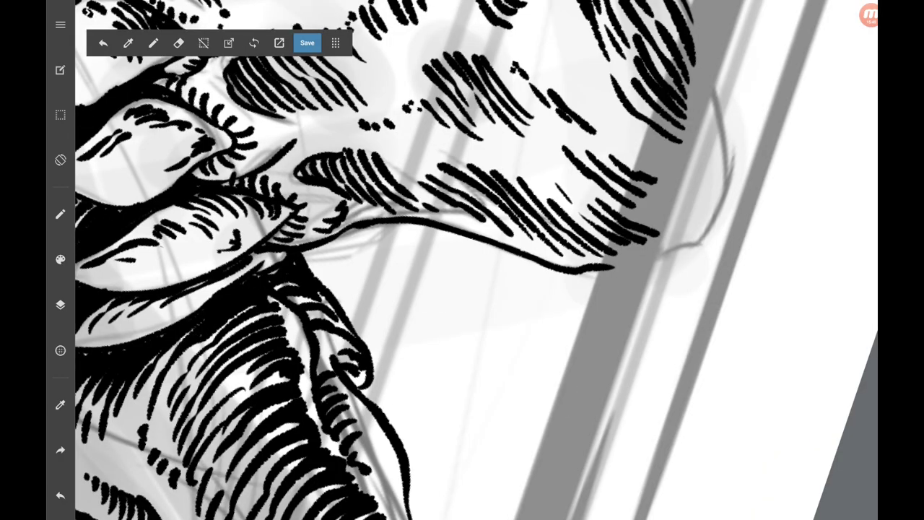
{"action": "scroll", "coordinate": [462, 259], "scroll_direction": "down", "scroll_amount": 6}
{"action": "scroll", "coordinate": [462, 260], "scroll_direction": "down", "scroll_amount": 3}
{"action": "scroll", "coordinate": [462, 260], "scroll_direction": "up", "scroll_amount": 8}
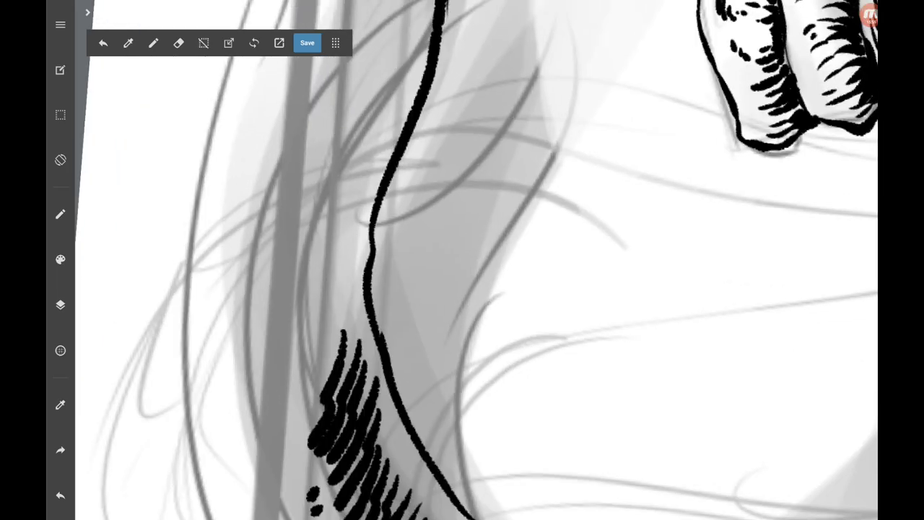
{"action": "left_click_drag", "start_coordinate": [321, 370], "coordinate": [300, 417]}
{"action": "left_click_drag", "start_coordinate": [346, 322], "coordinate": [323, 360]}
{"action": "left_click_drag", "start_coordinate": [363, 280], "coordinate": [338, 326]}
{"action": "left_click", "coordinate": [60, 495]}
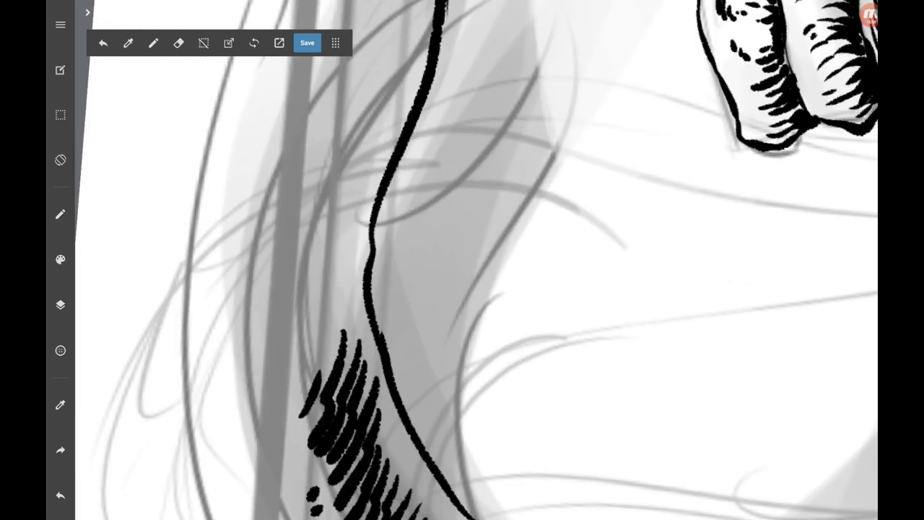
Redraw long hatch strokes progressively up the fin edge toward its top.
{"action": "left_click_drag", "start_coordinate": [298, 422], "coordinate": [349, 308]}
{"action": "left_click_drag", "start_coordinate": [292, 408], "coordinate": [357, 285]}
{"action": "left_click_drag", "start_coordinate": [286, 387], "coordinate": [363, 269]}
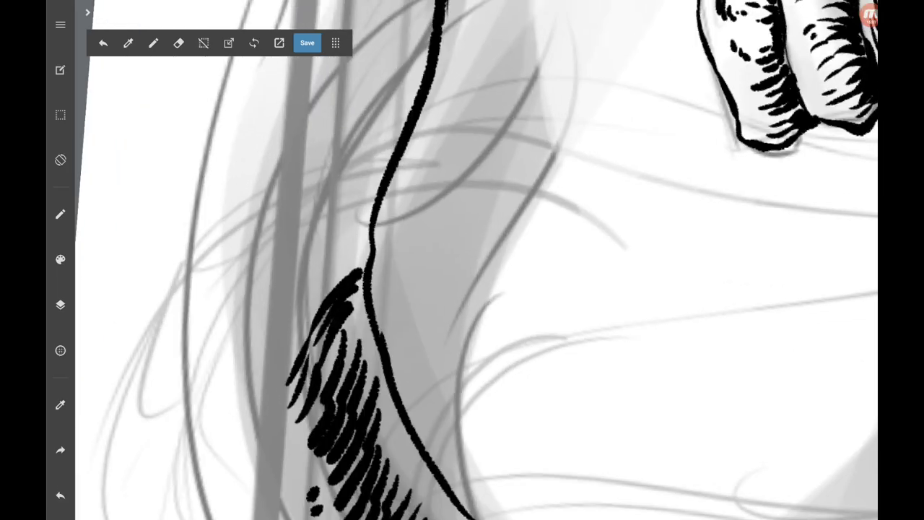
{"action": "left_click_drag", "start_coordinate": [283, 361], "coordinate": [363, 254]}
{"action": "left_click_drag", "start_coordinate": [267, 403], "coordinate": [354, 302]}
{"action": "left_click_drag", "start_coordinate": [273, 377], "coordinate": [349, 289]}
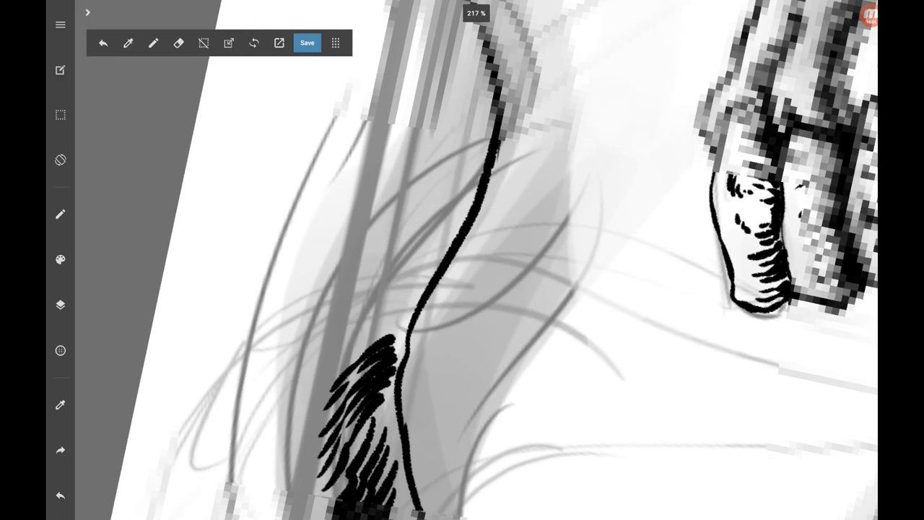
{"action": "left_click_drag", "start_coordinate": [318, 406], "coordinate": [384, 345]}
{"action": "left_click_drag", "start_coordinate": [325, 380], "coordinate": [394, 311]}
{"action": "left_click_drag", "start_coordinate": [336, 333], "coordinate": [422, 261]}
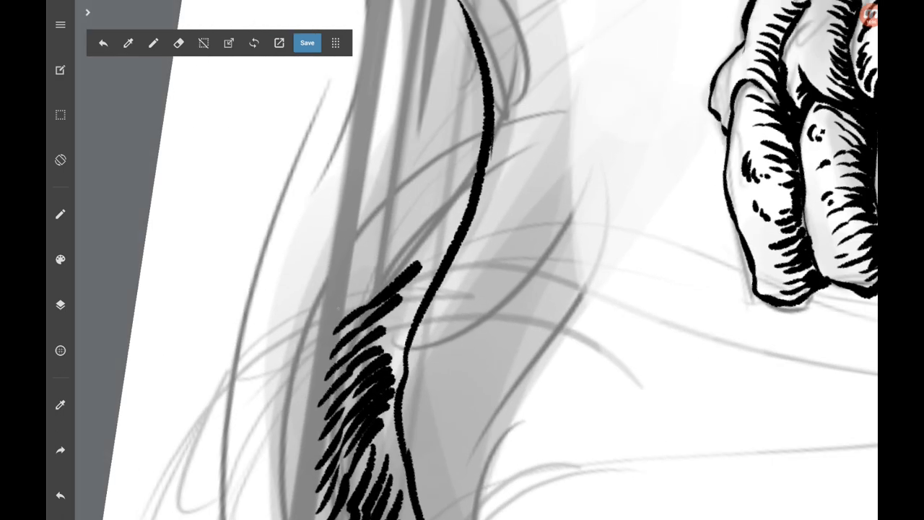
{"action": "left_click_drag", "start_coordinate": [340, 309], "coordinate": [430, 236]}
{"action": "left_click_drag", "start_coordinate": [355, 283], "coordinate": [438, 200]}
{"action": "left_click_drag", "start_coordinate": [445, 166], "coordinate": [452, 178]}
{"action": "left_click_drag", "start_coordinate": [449, 184], "coordinate": [468, 189]}
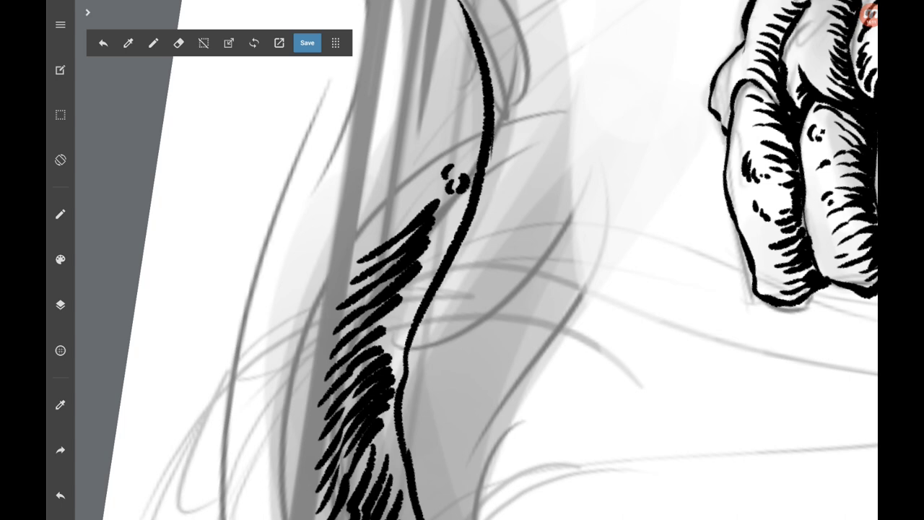
Continue hatching the fin's upper-left edge until it reaches the tip.
{"action": "left_click_drag", "start_coordinate": [351, 250], "coordinate": [437, 176]}
{"action": "mouse_move", "coordinate": [357, 226]}
{"action": "left_mouse_down"}
{"action": "mouse_move", "coordinate": [430, 174]}
{"action": "mouse_move", "coordinate": [432, 292]}
{"action": "left_mouse_up"}
{"action": "left_click_drag", "start_coordinate": [356, 314], "coordinate": [420, 256]}
{"action": "left_click_drag", "start_coordinate": [357, 294], "coordinate": [422, 249]}
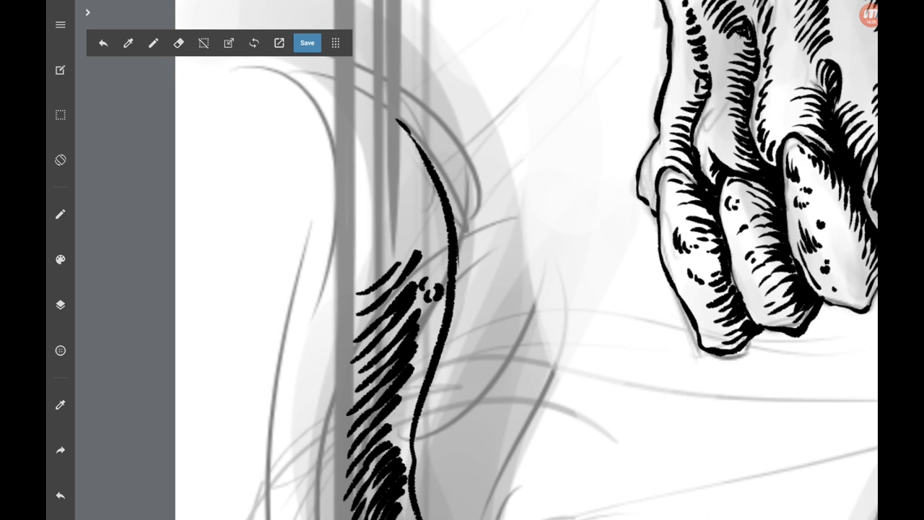
{"action": "mouse_move", "coordinate": [361, 276]}
{"action": "left_mouse_down"}
{"action": "mouse_move", "coordinate": [430, 221]}
{"action": "mouse_move", "coordinate": [423, 207]}
{"action": "mouse_move", "coordinate": [394, 233]}
{"action": "mouse_move", "coordinate": [417, 202]}
{"action": "left_mouse_up"}
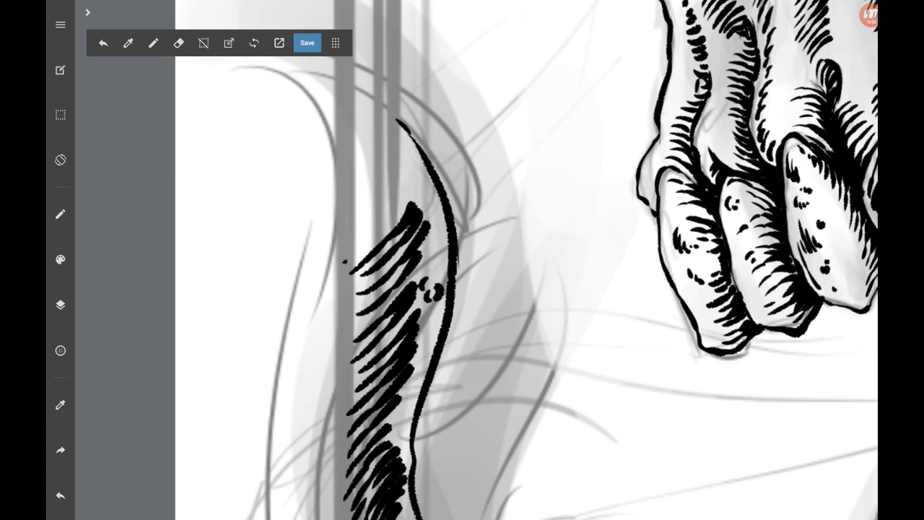
{"action": "left_click_drag", "start_coordinate": [345, 263], "coordinate": [407, 202]}
{"action": "left_click_drag", "start_coordinate": [402, 206], "coordinate": [415, 183]}
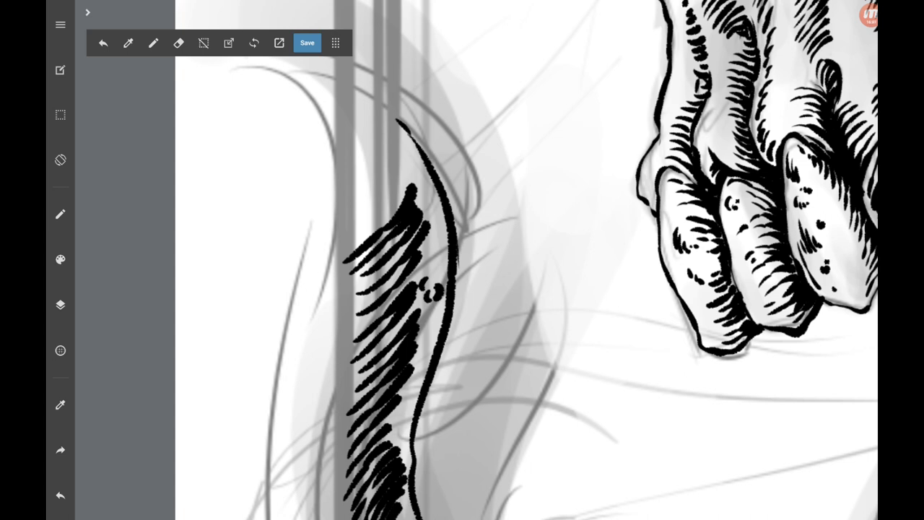
{"action": "mouse_move", "coordinate": [339, 246]}
{"action": "left_mouse_down"}
{"action": "mouse_move", "coordinate": [409, 171]}
{"action": "mouse_move", "coordinate": [404, 155]}
{"action": "left_mouse_up"}
{"action": "mouse_move", "coordinate": [341, 211]}
{"action": "left_mouse_down"}
{"action": "mouse_move", "coordinate": [404, 139]}
{"action": "mouse_move", "coordinate": [396, 141]}
{"action": "left_mouse_up"}
{"action": "left_click_drag", "start_coordinate": [343, 181], "coordinate": [399, 125]}
Draw the outline curving over the fin's top and thicken its right outline.
{"action": "mouse_move", "coordinate": [355, 173]}
{"action": "left_mouse_down"}
{"action": "mouse_move", "coordinate": [390, 108]}
{"action": "mouse_move", "coordinate": [379, 101]}
{"action": "left_mouse_up"}
{"action": "mouse_move", "coordinate": [342, 141]}
{"action": "left_mouse_down"}
{"action": "mouse_move", "coordinate": [367, 92]}
{"action": "mouse_move", "coordinate": [441, 185]}
{"action": "left_mouse_up"}
{"action": "scroll", "coordinate": [527, 260], "scroll_direction": "down", "scroll_amount": 2}
{"action": "left_click_drag", "start_coordinate": [397, 303], "coordinate": [417, 253]}
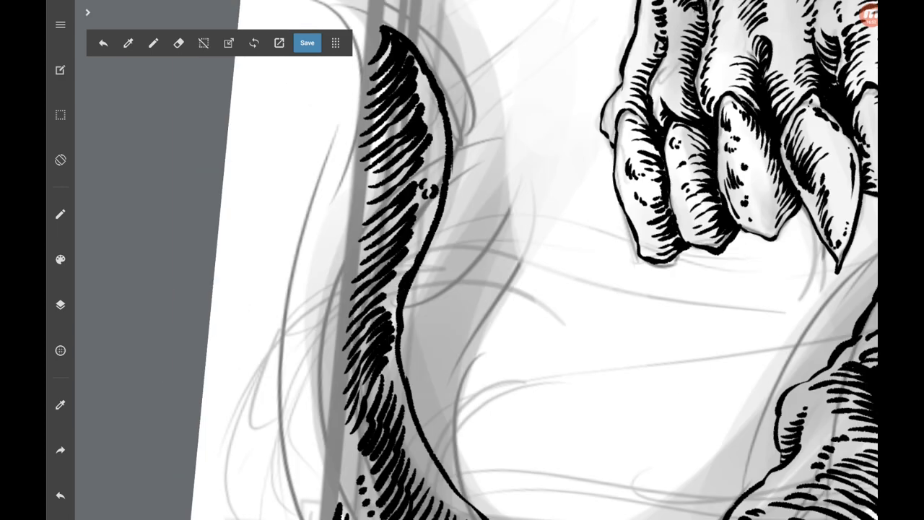
{"action": "scroll", "coordinate": [527, 260], "scroll_direction": "down", "scroll_amount": 3}
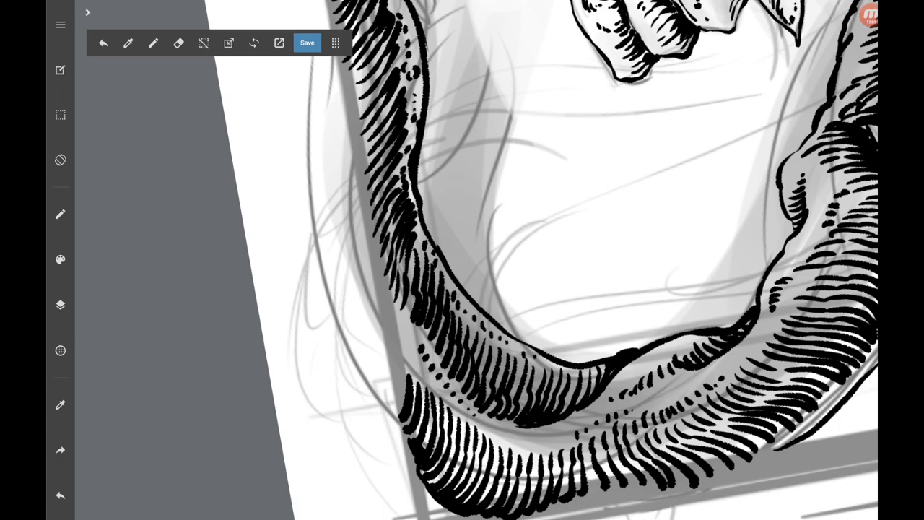
{"action": "scroll", "coordinate": [476, 260], "scroll_direction": "down", "scroll_amount": 5}
{"action": "scroll", "coordinate": [477, 260], "scroll_direction": "up", "scroll_amount": 5}
Cover the arm beside the teeth with short hatch strokes up to the upper arm.
{"action": "left_click_drag", "start_coordinate": [461, 304], "coordinate": [494, 325]}
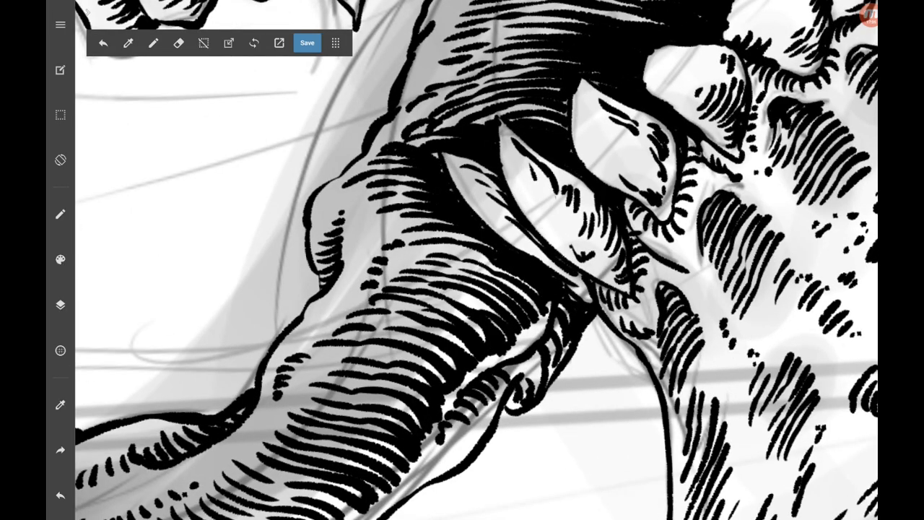
{"action": "left_click_drag", "start_coordinate": [447, 289], "coordinate": [507, 322]}
{"action": "left_click_drag", "start_coordinate": [431, 274], "coordinate": [494, 298]}
{"action": "left_click_drag", "start_coordinate": [492, 297], "coordinate": [520, 324]}
{"action": "left_click_drag", "start_coordinate": [442, 262], "coordinate": [488, 281]}
{"action": "left_click_drag", "start_coordinate": [497, 279], "coordinate": [530, 304]}
{"action": "mouse_move", "coordinate": [405, 249]}
{"action": "left_mouse_down"}
{"action": "mouse_move", "coordinate": [538, 295]}
{"action": "mouse_move", "coordinate": [441, 260]}
{"action": "left_mouse_up"}
{"action": "left_click_drag", "start_coordinate": [441, 244], "coordinate": [485, 256]}
{"action": "left_click_drag", "start_coordinate": [386, 227], "coordinate": [400, 236]}
{"action": "left_click_drag", "start_coordinate": [375, 217], "coordinate": [388, 229]}
{"action": "left_click_drag", "start_coordinate": [355, 194], "coordinate": [372, 211]}
{"action": "left_click_drag", "start_coordinate": [358, 238], "coordinate": [373, 255]}
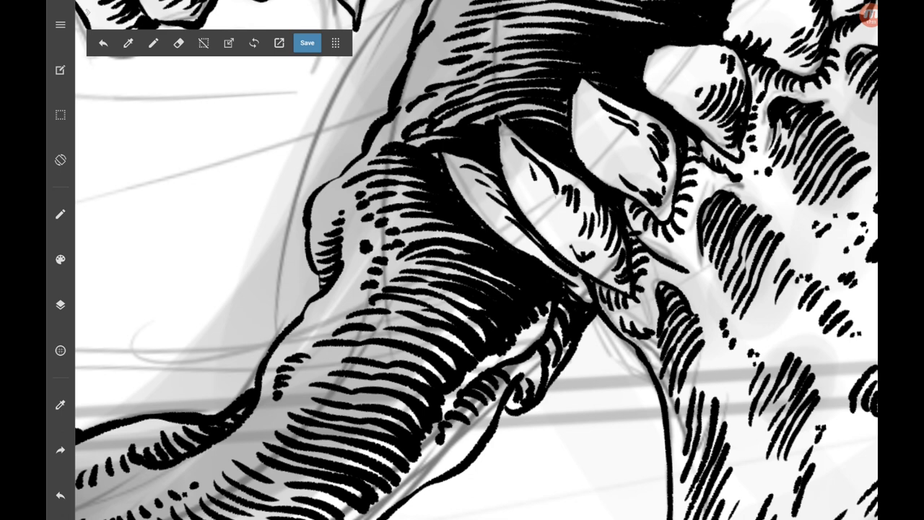
{"action": "scroll", "coordinate": [477, 260], "scroll_direction": "up", "scroll_amount": 5}
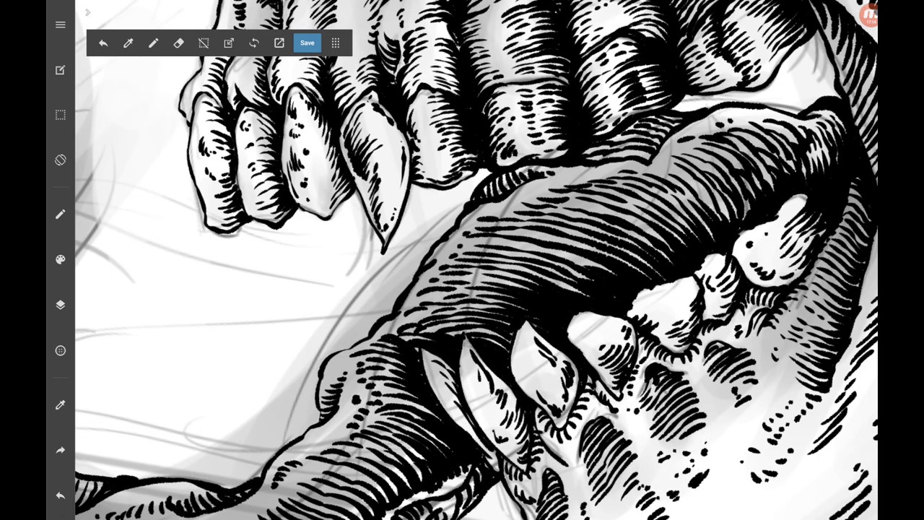
Add two hatch strokes near the chin.
{"action": "scroll", "coordinate": [476, 260], "scroll_direction": "down", "scroll_amount": 5}
{"action": "scroll", "coordinate": [476, 260], "scroll_direction": "up", "scroll_amount": 5}
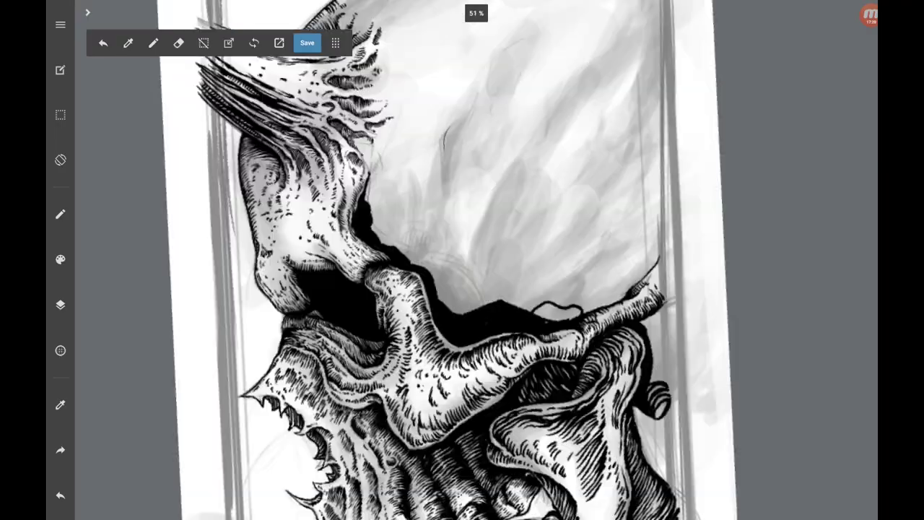
{"action": "scroll", "coordinate": [477, 260], "scroll_direction": "up", "scroll_amount": 3}
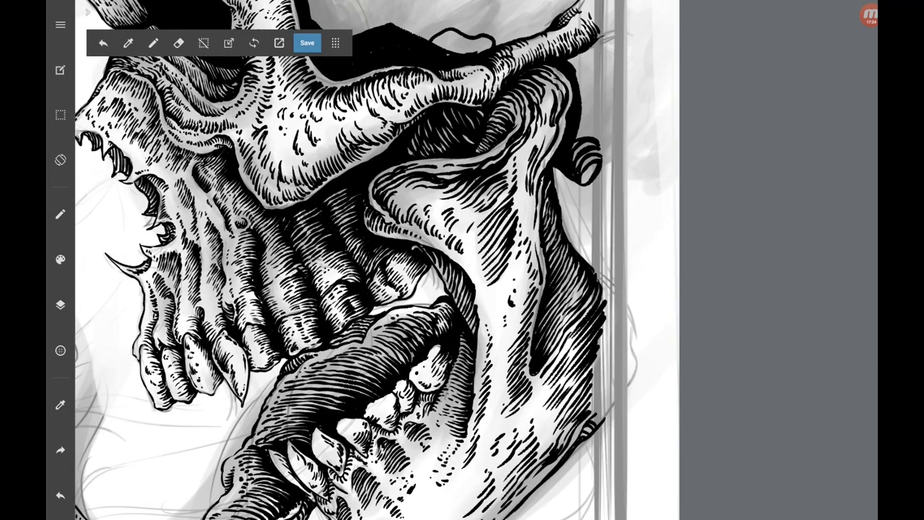
{"action": "scroll", "coordinate": [476, 260], "scroll_direction": "down", "scroll_amount": 3}
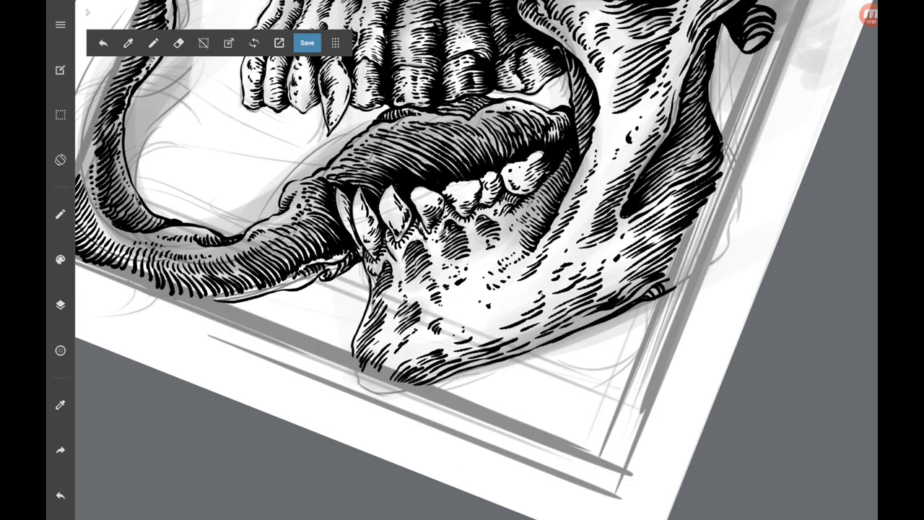
{"action": "scroll", "coordinate": [476, 260], "scroll_direction": "up", "scroll_amount": 3}
{"action": "left_click_drag", "start_coordinate": [390, 358], "coordinate": [370, 395]}
{"action": "left_click_drag", "start_coordinate": [365, 345], "coordinate": [387, 388]}
Fill the raised hair strand black from its left edge to its tip.
{"action": "scroll", "coordinate": [476, 260], "scroll_direction": "down", "scroll_amount": 3}
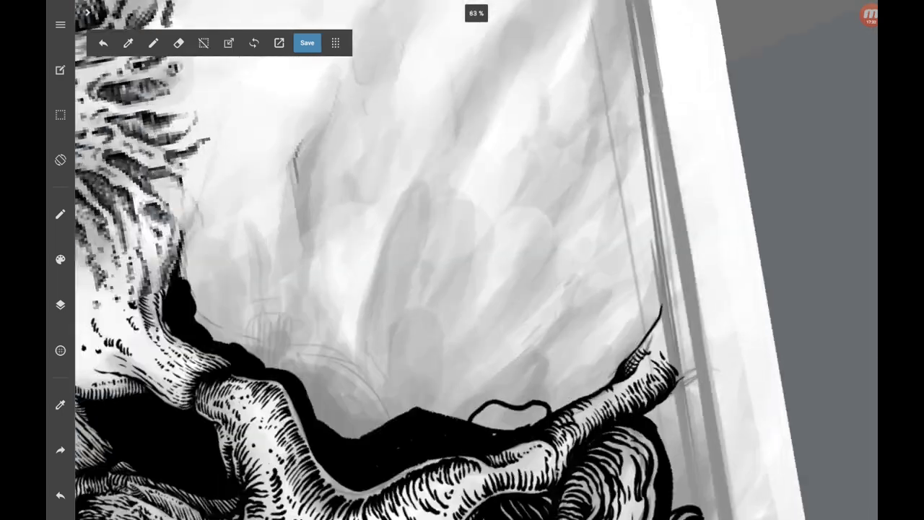
{"action": "scroll", "coordinate": [477, 260], "scroll_direction": "up", "scroll_amount": 3}
{"action": "left_click_drag", "start_coordinate": [475, 303], "coordinate": [514, 336]}
{"action": "left_click_drag", "start_coordinate": [514, 296], "coordinate": [453, 338]}
{"action": "left_click_drag", "start_coordinate": [553, 243], "coordinate": [524, 294]}
{"action": "left_click_drag", "start_coordinate": [577, 166], "coordinate": [563, 215]}
Ink a short thin curve along the black cavity edge beneath the cranium.
{"action": "scroll", "coordinate": [477, 260], "scroll_direction": "down", "scroll_amount": 5}
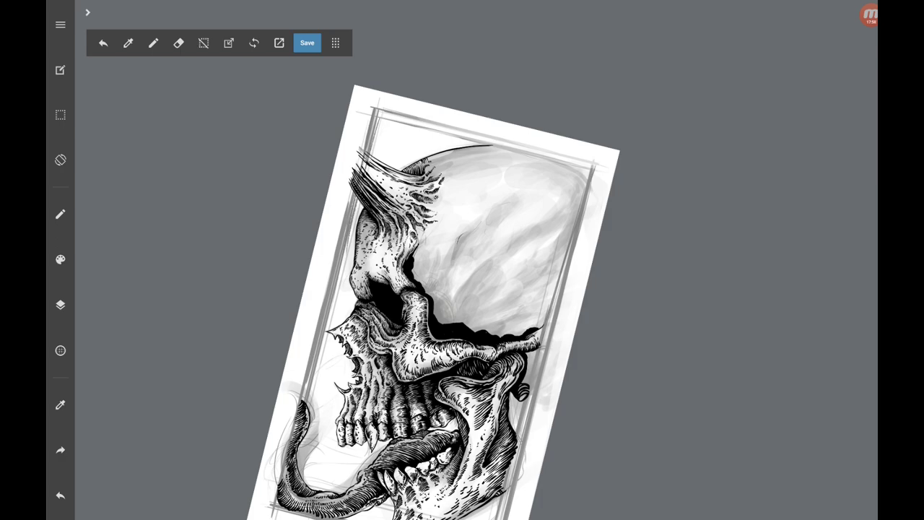
{"action": "scroll", "coordinate": [361, 260], "scroll_direction": "up", "scroll_amount": 2}
{"action": "scroll", "coordinate": [361, 260], "scroll_direction": "up", "scroll_amount": 1}
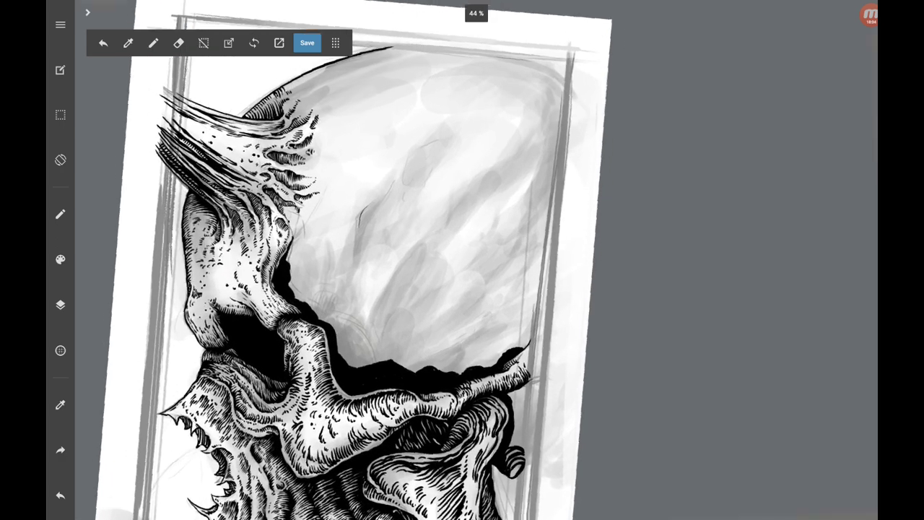
{"action": "scroll", "coordinate": [361, 260], "scroll_direction": "up", "scroll_amount": 1}
{"action": "scroll", "coordinate": [361, 260], "scroll_direction": "up", "scroll_amount": 1}
{"action": "scroll", "coordinate": [361, 260], "scroll_direction": "up", "scroll_amount": 1}
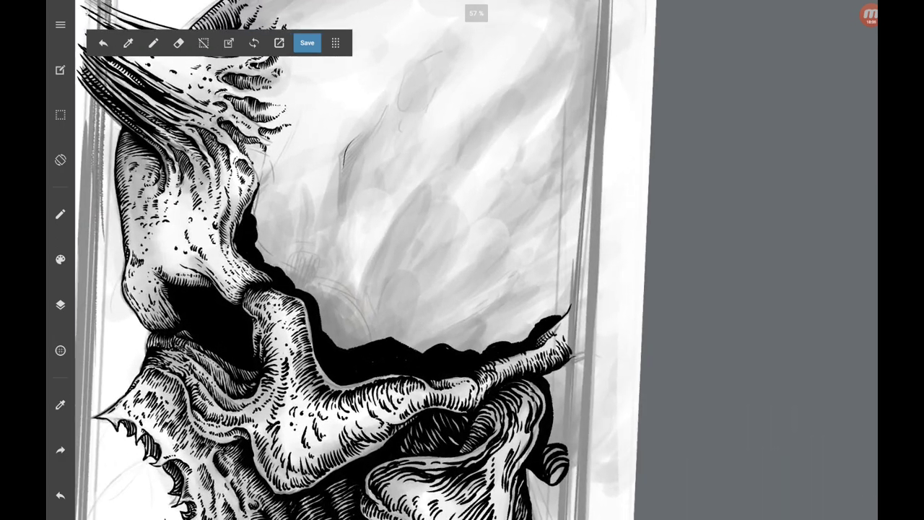
{"action": "left_click_drag", "start_coordinate": [356, 346], "coordinate": [335, 303]}
{"action": "scroll", "coordinate": [361, 260], "scroll_direction": "up", "scroll_amount": 2}
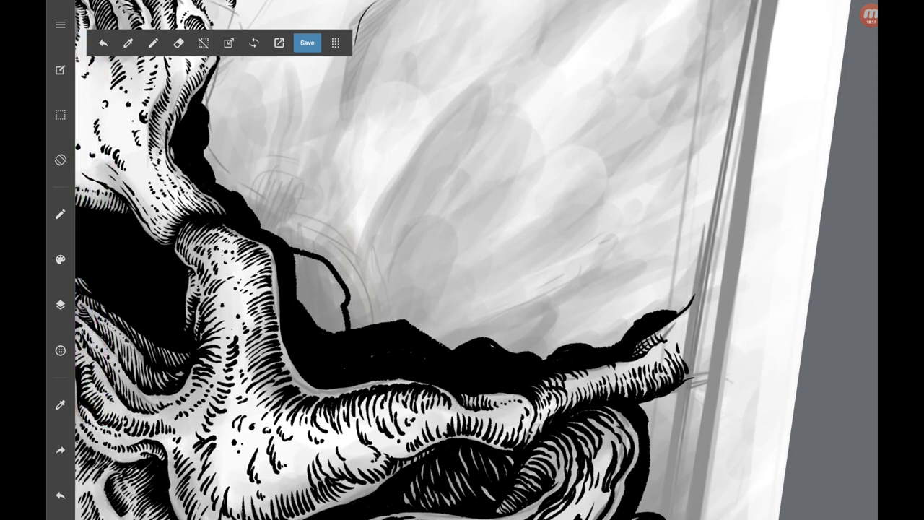
Close the white gaps along the black mass and hatch curves along its edge.
{"action": "mouse_move", "coordinate": [346, 331]}
{"action": "left_mouse_down"}
{"action": "mouse_move", "coordinate": [337, 295]}
{"action": "mouse_move", "coordinate": [301, 274]}
{"action": "mouse_move", "coordinate": [300, 257]}
{"action": "mouse_move", "coordinate": [323, 281]}
{"action": "left_mouse_up"}
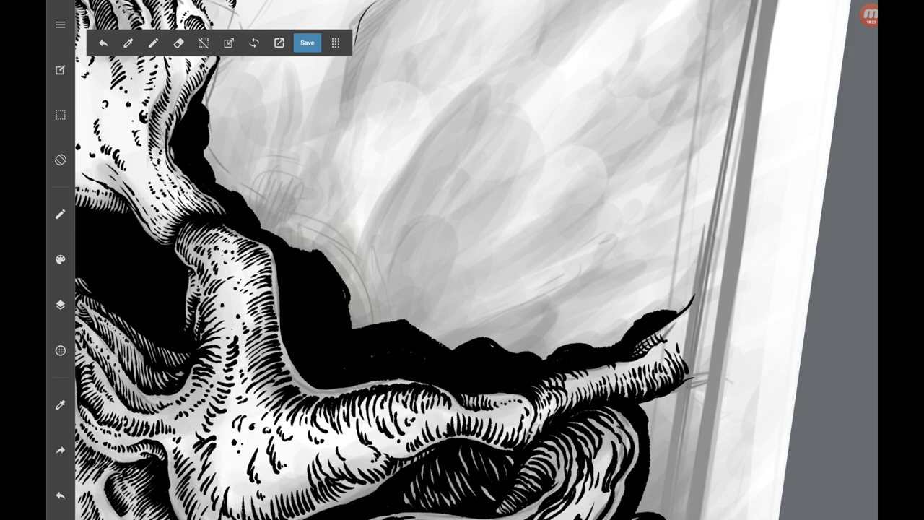
{"action": "left_click_drag", "start_coordinate": [506, 347], "coordinate": [433, 145]}
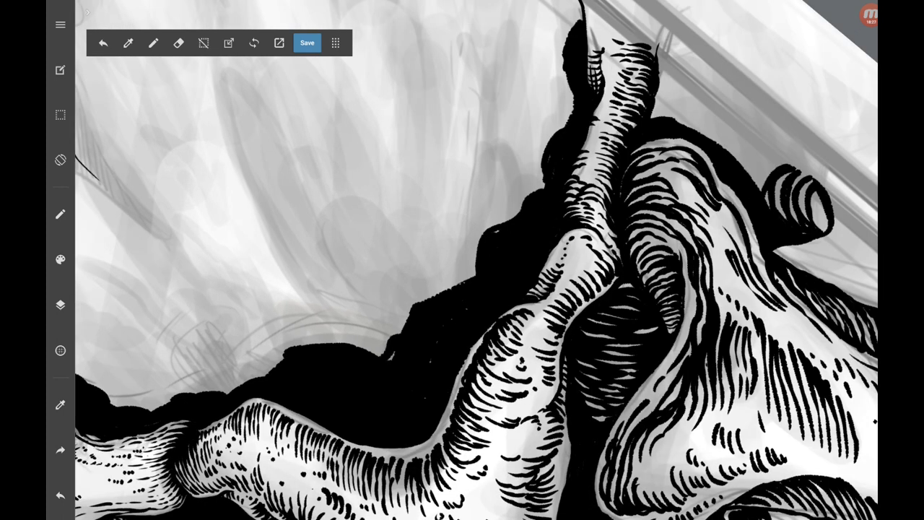
{"action": "mouse_move", "coordinate": [431, 296]}
{"action": "left_mouse_down"}
{"action": "mouse_move", "coordinate": [474, 272]}
{"action": "mouse_move", "coordinate": [518, 205]}
{"action": "left_mouse_up"}
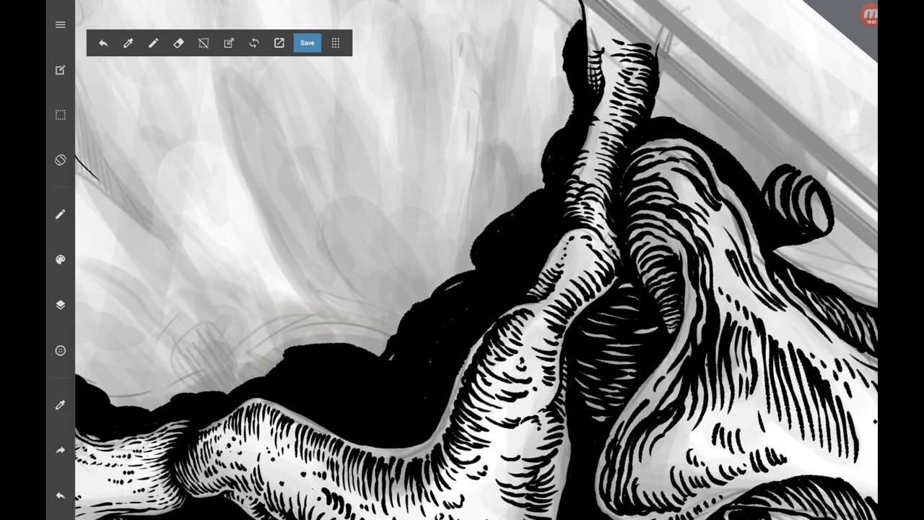
{"action": "left_click_drag", "start_coordinate": [468, 246], "coordinate": [519, 201]}
{"action": "mouse_move", "coordinate": [464, 269]}
{"action": "left_mouse_down"}
{"action": "mouse_move", "coordinate": [478, 220]}
{"action": "mouse_move", "coordinate": [516, 188]}
{"action": "left_mouse_up"}
{"action": "mouse_move", "coordinate": [467, 217]}
{"action": "left_mouse_down"}
{"action": "mouse_move", "coordinate": [522, 166]}
{"action": "mouse_move", "coordinate": [515, 144]}
{"action": "left_mouse_up"}
Build curved hatching upward from the left group into a rising fan.
{"action": "left_click_drag", "start_coordinate": [577, 216], "coordinate": [462, 324]}
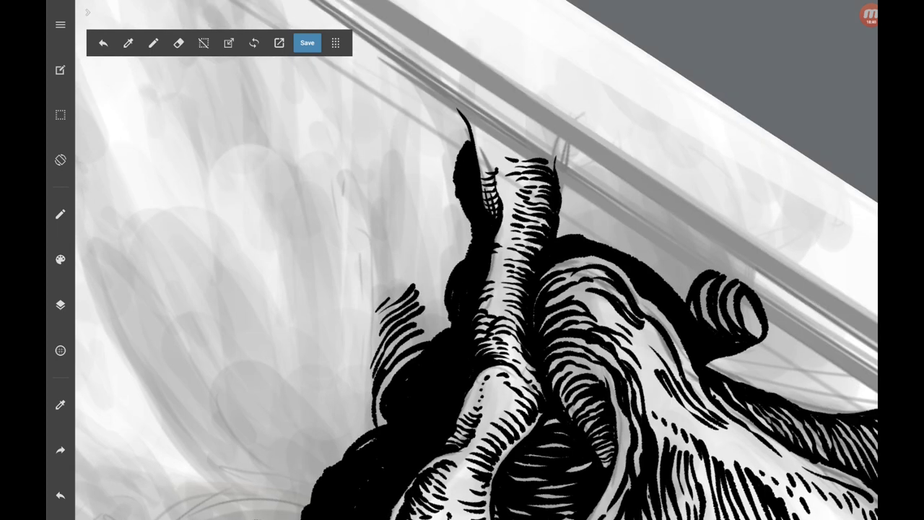
{"action": "left_click_drag", "start_coordinate": [390, 299], "coordinate": [409, 280]}
{"action": "mouse_move", "coordinate": [377, 304]}
{"action": "left_mouse_down"}
{"action": "mouse_move", "coordinate": [407, 270]}
{"action": "mouse_move", "coordinate": [400, 197]}
{"action": "left_mouse_up"}
{"action": "left_click_drag", "start_coordinate": [361, 225], "coordinate": [397, 190]}
{"action": "left_click_drag", "start_coordinate": [361, 209], "coordinate": [456, 162]}
{"action": "left_click_drag", "start_coordinate": [397, 183], "coordinate": [455, 165]}
{"action": "left_click_drag", "start_coordinate": [398, 199], "coordinate": [455, 170]}
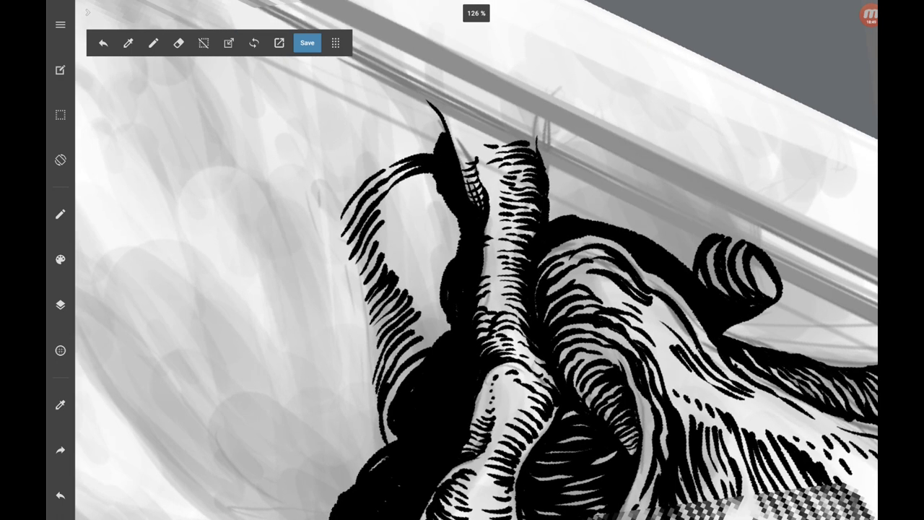
{"action": "left_click_drag", "start_coordinate": [380, 209], "coordinate": [435, 179]}
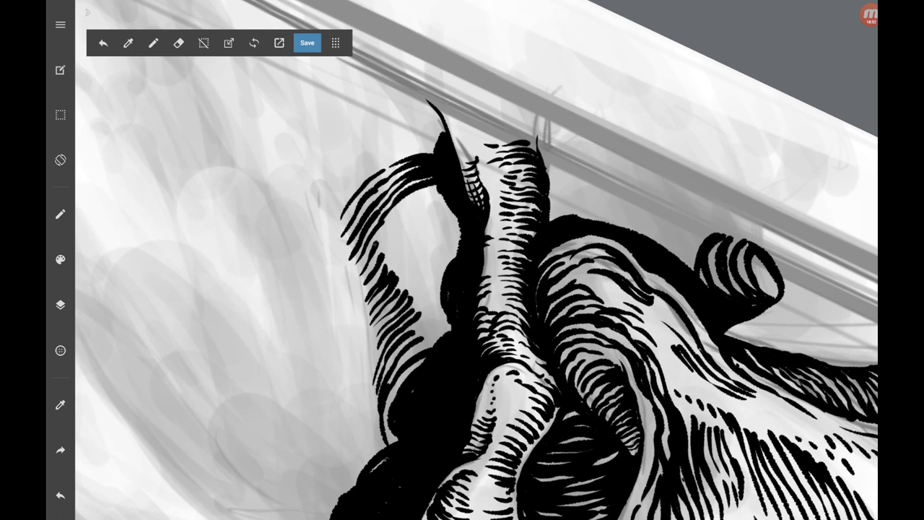
{"action": "mouse_move", "coordinate": [374, 245]}
{"action": "left_mouse_down"}
{"action": "mouse_move", "coordinate": [441, 186]}
{"action": "mouse_move", "coordinate": [445, 196]}
{"action": "mouse_move", "coordinate": [420, 218]}
{"action": "mouse_move", "coordinate": [452, 205]}
{"action": "left_mouse_up"}
{"action": "mouse_move", "coordinate": [394, 264]}
{"action": "left_mouse_down"}
{"action": "mouse_move", "coordinate": [458, 214]}
{"action": "mouse_move", "coordinate": [446, 227]}
{"action": "left_mouse_up"}
{"action": "left_click_drag", "start_coordinate": [442, 236], "coordinate": [461, 223]}
Fill the fan's middle and base with short hatch strokes.
{"action": "left_click_drag", "start_coordinate": [405, 280], "coordinate": [419, 260]}
{"action": "left_click_drag", "start_coordinate": [417, 262], "coordinate": [460, 236]}
{"action": "left_click_drag", "start_coordinate": [412, 284], "coordinate": [420, 271]}
{"action": "left_click_drag", "start_coordinate": [423, 268], "coordinate": [458, 248]}
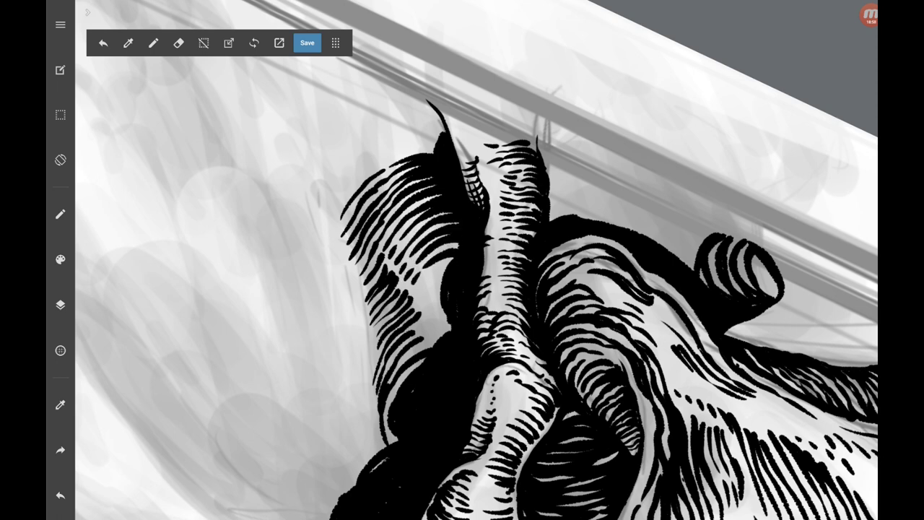
{"action": "left_click_drag", "start_coordinate": [425, 288], "coordinate": [445, 273]}
{"action": "mouse_move", "coordinate": [416, 309]}
{"action": "left_mouse_down"}
{"action": "mouse_move", "coordinate": [426, 292]}
{"action": "mouse_move", "coordinate": [444, 306]}
{"action": "left_mouse_up"}
{"action": "mouse_move", "coordinate": [423, 332]}
{"action": "left_mouse_down"}
{"action": "mouse_move", "coordinate": [451, 314]}
{"action": "mouse_move", "coordinate": [451, 326]}
{"action": "left_mouse_up"}
Widen and lengthen the fan's top-left with more curved strokes.
{"action": "scroll", "coordinate": [476, 260], "scroll_direction": "up", "scroll_amount": 3}
{"action": "left_click_drag", "start_coordinate": [345, 270], "coordinate": [408, 205]}
{"action": "left_click_drag", "start_coordinate": [405, 208], "coordinate": [422, 200]}
{"action": "left_click_drag", "start_coordinate": [431, 201], "coordinate": [458, 192]}
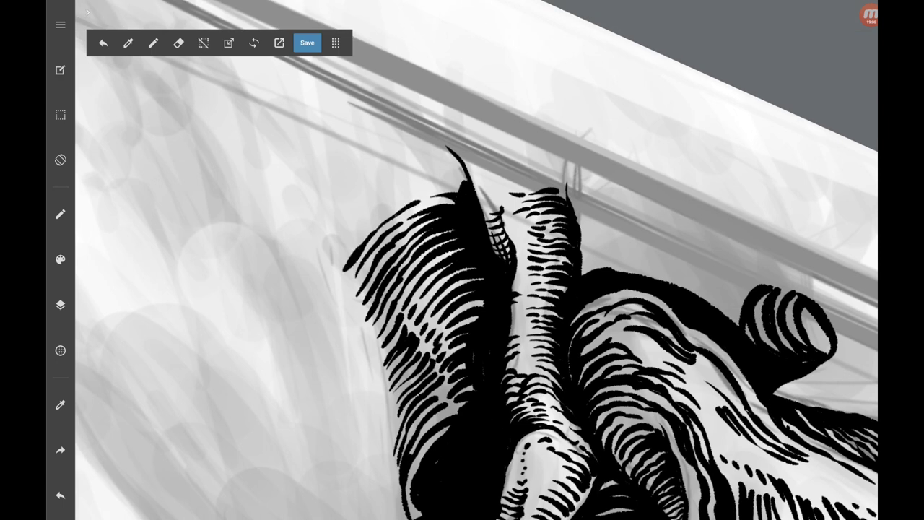
{"action": "left_click_drag", "start_coordinate": [391, 206], "coordinate": [459, 183]}
{"action": "left_click_drag", "start_coordinate": [350, 237], "coordinate": [361, 221]}
{"action": "mouse_move", "coordinate": [389, 197]}
{"action": "left_mouse_down"}
{"action": "mouse_move", "coordinate": [463, 172]}
{"action": "mouse_move", "coordinate": [404, 174]}
{"action": "left_mouse_up"}
{"action": "left_click_drag", "start_coordinate": [343, 234], "coordinate": [361, 211]}
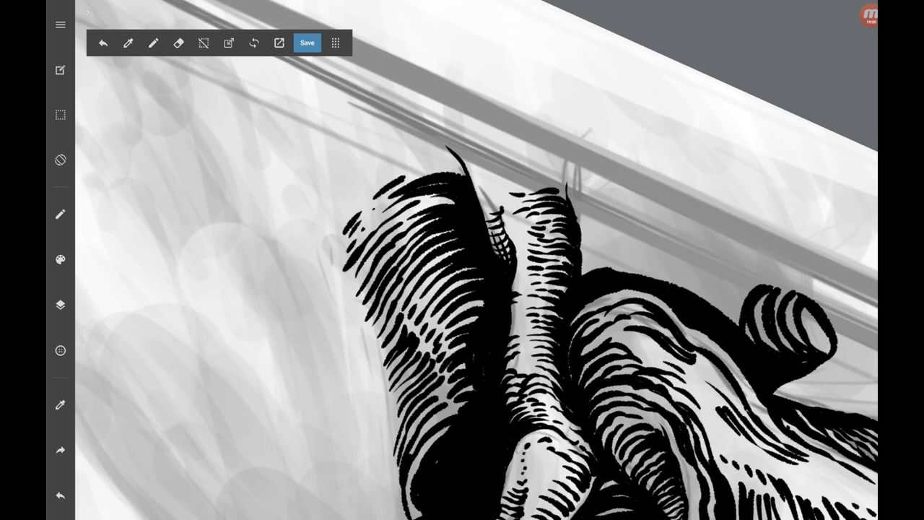
{"action": "left_click_drag", "start_coordinate": [403, 181], "coordinate": [465, 165]}
{"action": "left_click_drag", "start_coordinate": [380, 182], "coordinate": [426, 160]}
{"action": "left_click_drag", "start_coordinate": [423, 168], "coordinate": [461, 156]}
{"action": "left_click_drag", "start_coordinate": [340, 211], "coordinate": [354, 195]}
{"action": "mouse_move", "coordinate": [365, 180]}
{"action": "left_mouse_down"}
{"action": "mouse_move", "coordinate": [414, 151]}
{"action": "mouse_move", "coordinate": [455, 147]}
{"action": "mouse_move", "coordinate": [389, 151]}
{"action": "mouse_move", "coordinate": [440, 140]}
{"action": "left_mouse_up"}
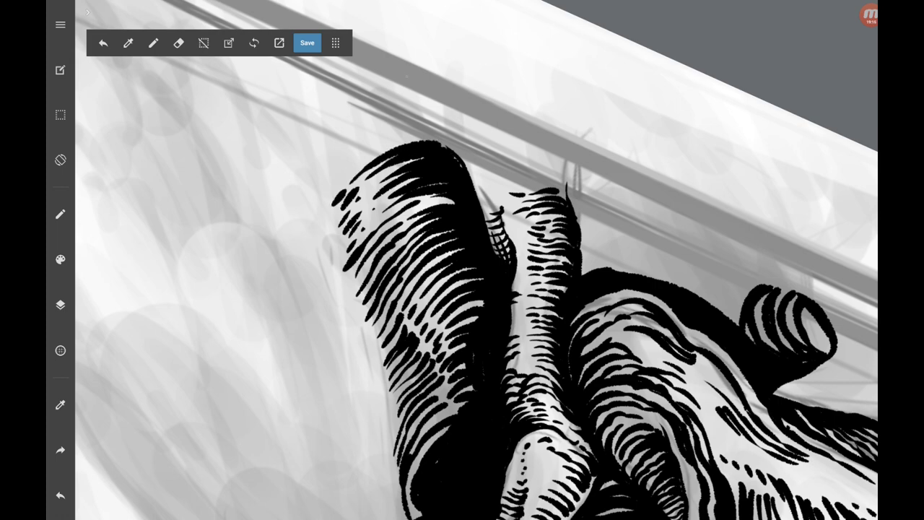
Hatch along the fan's top-left edge and finish its tip.
{"action": "left_click_drag", "start_coordinate": [330, 190], "coordinate": [409, 137]}
{"action": "left_click_drag", "start_coordinate": [405, 143], "coordinate": [426, 134]}
{"action": "left_click_drag", "start_coordinate": [330, 180], "coordinate": [342, 167]}
{"action": "mouse_move", "coordinate": [346, 162]}
{"action": "left_mouse_down"}
{"action": "mouse_move", "coordinate": [405, 129]}
{"action": "mouse_move", "coordinate": [374, 115]}
{"action": "left_mouse_up"}
{"action": "left_click_drag", "start_coordinate": [378, 131], "coordinate": [397, 118]}
{"action": "left_click_drag", "start_coordinate": [332, 136], "coordinate": [383, 107]}
{"action": "left_click_drag", "start_coordinate": [366, 124], "coordinate": [398, 107]}
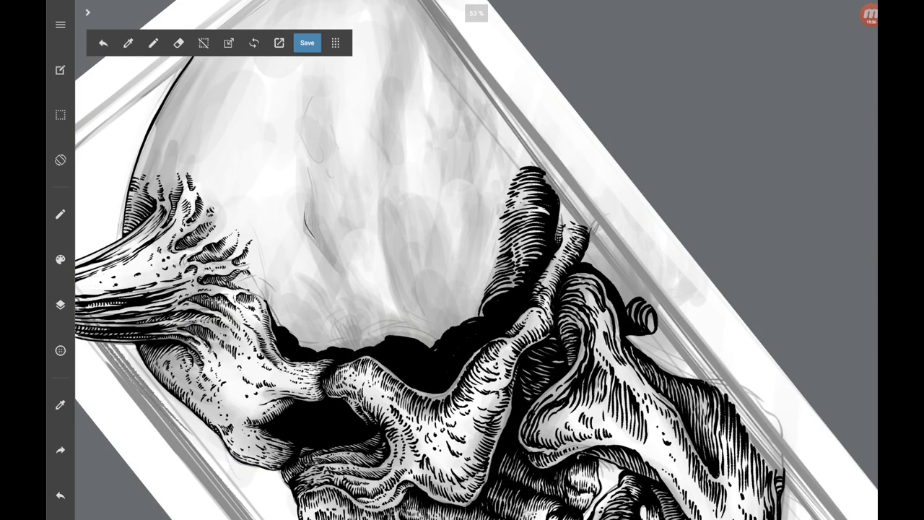
Start a new hatched strand along the dark edge, stacking strokes upward.
{"action": "scroll", "coordinate": [476, 260], "scroll_direction": "up", "scroll_amount": 5}
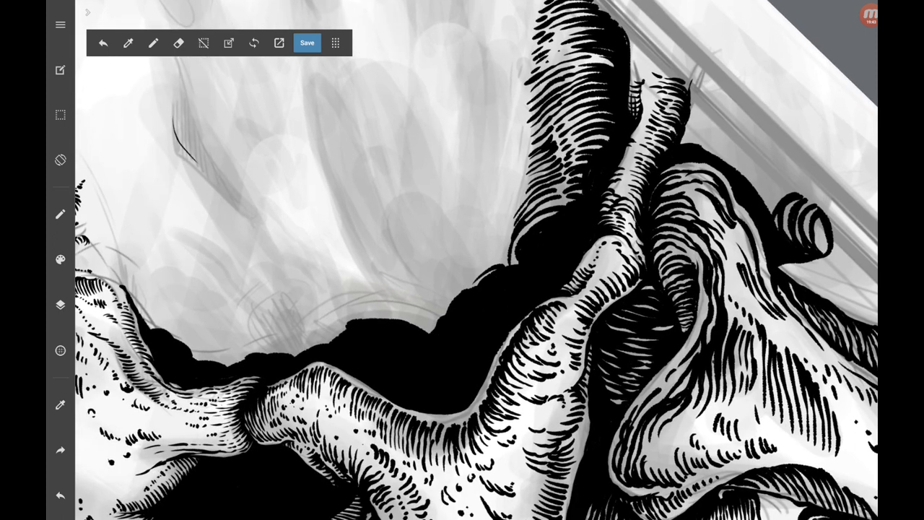
{"action": "mouse_move", "coordinate": [506, 261]}
{"action": "left_mouse_down"}
{"action": "mouse_move", "coordinate": [442, 315]}
{"action": "mouse_move", "coordinate": [450, 287]}
{"action": "left_mouse_up"}
{"action": "mouse_move", "coordinate": [482, 251]}
{"action": "left_mouse_down"}
{"action": "mouse_move", "coordinate": [435, 314]}
{"action": "mouse_move", "coordinate": [439, 292]}
{"action": "left_mouse_up"}
{"action": "left_click_drag", "start_coordinate": [506, 234], "coordinate": [440, 268]}
{"action": "left_click_drag", "start_coordinate": [515, 214], "coordinate": [423, 267]}
{"action": "left_click_drag", "start_coordinate": [502, 196], "coordinate": [414, 262]}
Hatch along the left edge of the dark mass and cluster.
{"action": "scroll", "coordinate": [476, 260], "scroll_direction": "up", "scroll_amount": 2}
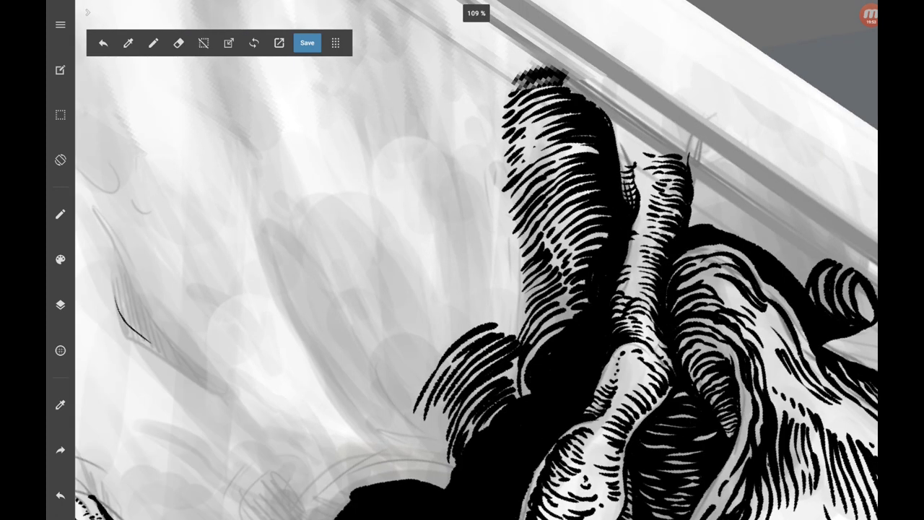
{"action": "left_click_drag", "start_coordinate": [442, 351], "coordinate": [398, 401]}
{"action": "left_click_drag", "start_coordinate": [410, 364], "coordinate": [394, 402]}
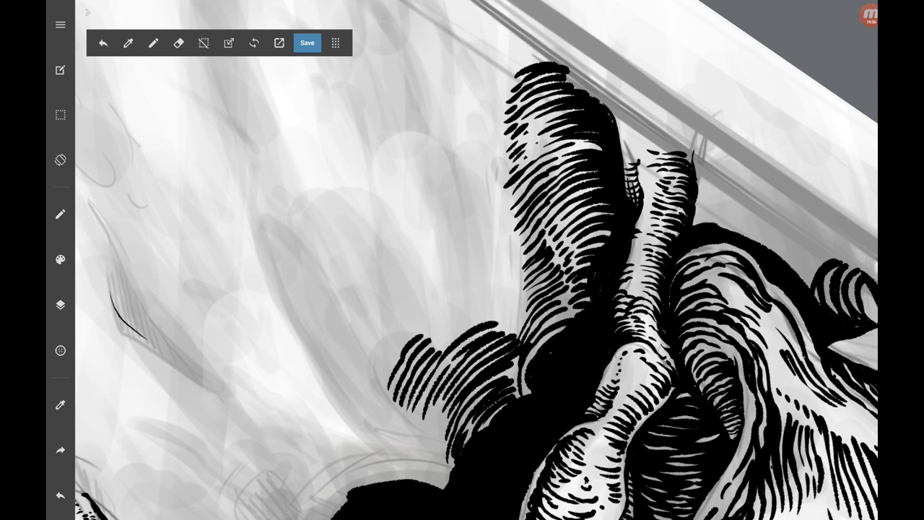
{"action": "left_click_drag", "start_coordinate": [411, 332], "coordinate": [390, 363]}
{"action": "left_click_drag", "start_coordinate": [405, 322], "coordinate": [380, 373]}
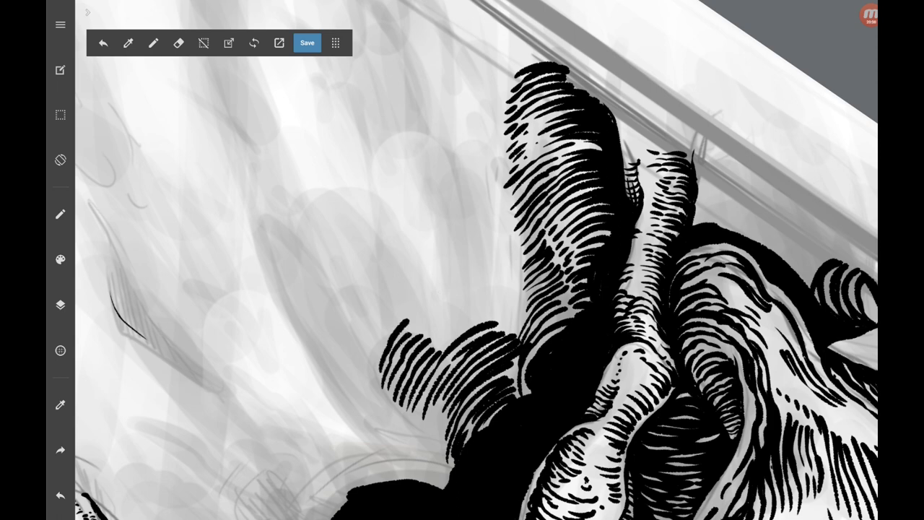
Build a new hatched strand rising above the left cluster.
{"action": "left_click_drag", "start_coordinate": [491, 315], "coordinate": [440, 340]}
{"action": "left_click_drag", "start_coordinate": [486, 294], "coordinate": [438, 329]}
{"action": "mouse_move", "coordinate": [486, 273]}
{"action": "left_mouse_down"}
{"action": "mouse_move", "coordinate": [435, 315]}
{"action": "mouse_move", "coordinate": [432, 300]}
{"action": "left_mouse_up"}
{"action": "left_click_drag", "start_coordinate": [437, 299], "coordinate": [424, 317]}
{"action": "left_click_drag", "start_coordinate": [481, 249], "coordinate": [443, 271]}
{"action": "left_click_drag", "start_coordinate": [478, 239], "coordinate": [448, 257]}
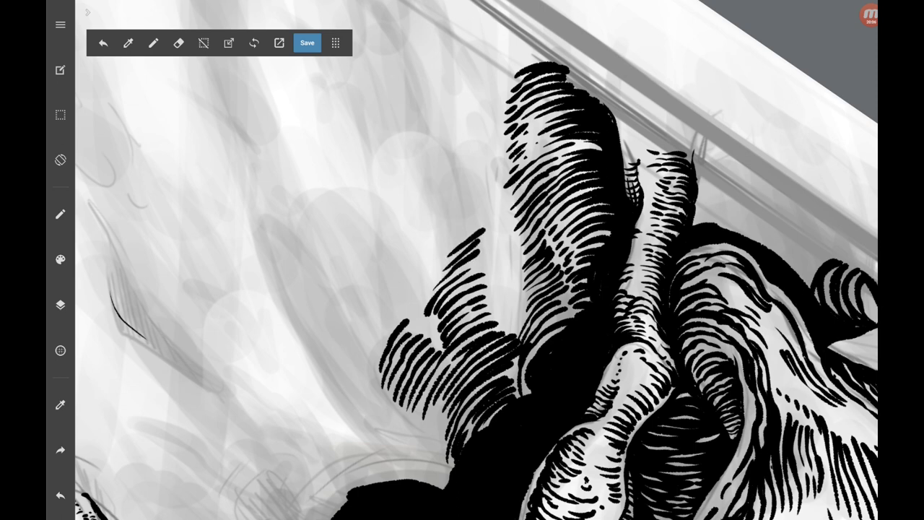
Lengthen the new strand with curved strokes and shape its pointed tip.
{"action": "mouse_move", "coordinate": [471, 228]}
{"action": "left_mouse_down"}
{"action": "mouse_move", "coordinate": [435, 261]}
{"action": "mouse_move", "coordinate": [436, 248]}
{"action": "mouse_move", "coordinate": [423, 257]}
{"action": "left_mouse_up"}
{"action": "left_click_drag", "start_coordinate": [477, 209], "coordinate": [420, 243]}
{"action": "mouse_move", "coordinate": [475, 198]}
{"action": "left_mouse_down"}
{"action": "mouse_move", "coordinate": [419, 232]}
{"action": "mouse_move", "coordinate": [424, 224]}
{"action": "left_mouse_up"}
{"action": "mouse_move", "coordinate": [457, 185]}
{"action": "left_mouse_down"}
{"action": "mouse_move", "coordinate": [410, 217]}
{"action": "mouse_move", "coordinate": [413, 209]}
{"action": "left_mouse_up"}
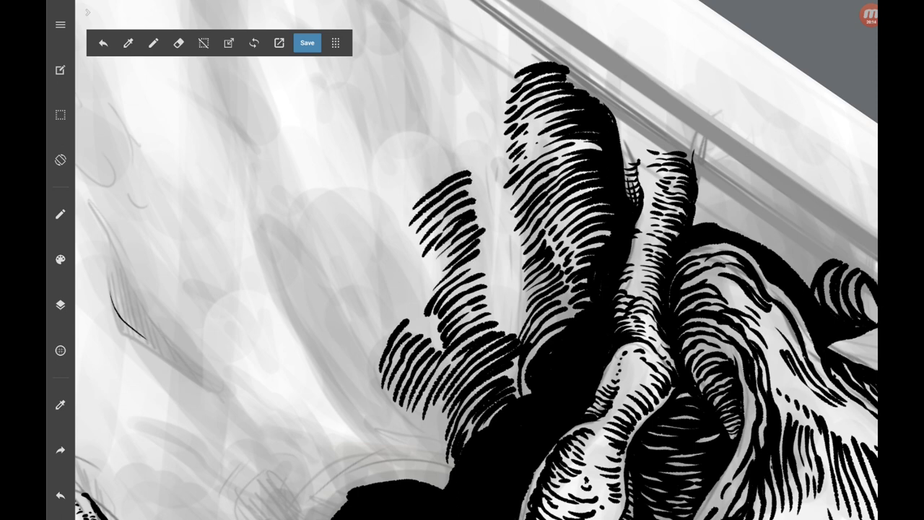
{"action": "left_click_drag", "start_coordinate": [467, 168], "coordinate": [394, 218]}
{"action": "left_click_drag", "start_coordinate": [437, 167], "coordinate": [400, 198]}
{"action": "left_click_drag", "start_coordinate": [471, 158], "coordinate": [433, 172]}
Add a short hatch stroke inside the cluster and small marks near its top.
{"action": "left_click_drag", "start_coordinate": [530, 309], "coordinate": [511, 326]}
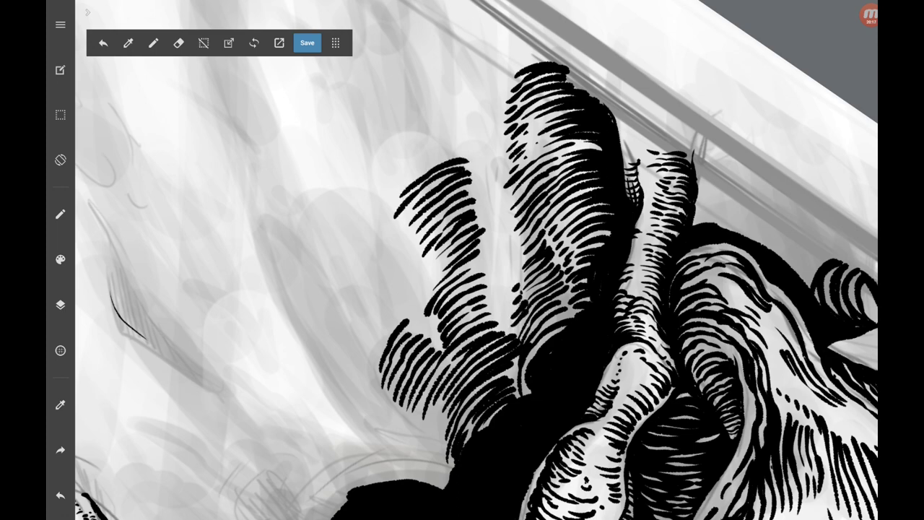
{"action": "scroll", "coordinate": [462, 260], "scroll_direction": "down", "scroll_amount": 3}
{"action": "mouse_move", "coordinate": [501, 156]}
{"action": "left_mouse_down"}
{"action": "mouse_move", "coordinate": [488, 178]}
{"action": "mouse_move", "coordinate": [491, 217]}
{"action": "mouse_move", "coordinate": [500, 199]}
{"action": "left_mouse_up"}
{"action": "scroll", "coordinate": [462, 260], "scroll_direction": "down", "scroll_amount": 1}
Add small hatch strokes near the cluster's base and along the frame border.
{"action": "scroll", "coordinate": [462, 260], "scroll_direction": "down", "scroll_amount": 3}
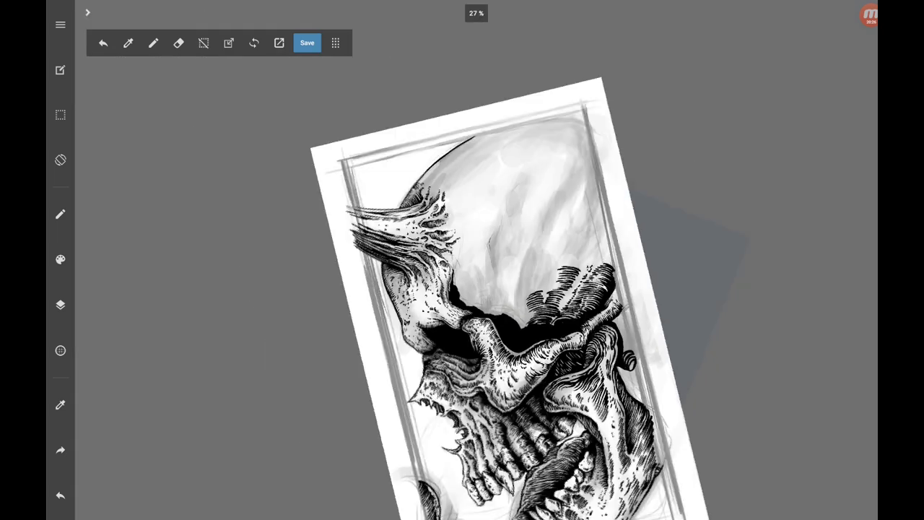
{"action": "scroll", "coordinate": [462, 260], "scroll_direction": "up", "scroll_amount": 5}
{"action": "mouse_move", "coordinate": [365, 312]}
{"action": "left_mouse_down"}
{"action": "mouse_move", "coordinate": [345, 332]}
{"action": "mouse_move", "coordinate": [353, 358]}
{"action": "left_mouse_up"}
{"action": "scroll", "coordinate": [477, 260], "scroll_direction": "down", "scroll_amount": 5}
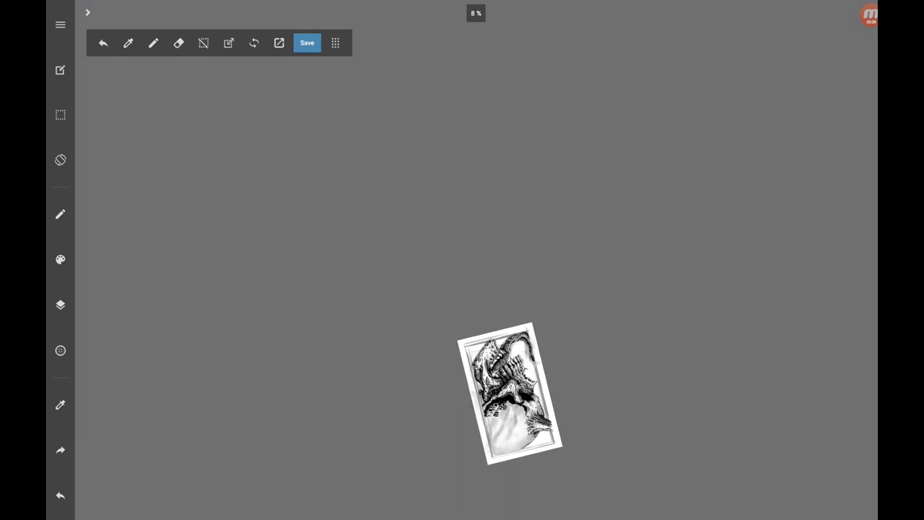
{"action": "scroll", "coordinate": [477, 260], "scroll_direction": "up", "scroll_amount": 2}
{"action": "scroll", "coordinate": [476, 260], "scroll_direction": "up", "scroll_amount": 2}
{"action": "scroll", "coordinate": [477, 260], "scroll_direction": "up", "scroll_amount": 1}
{"action": "scroll", "coordinate": [477, 260], "scroll_direction": "up", "scroll_amount": 5}
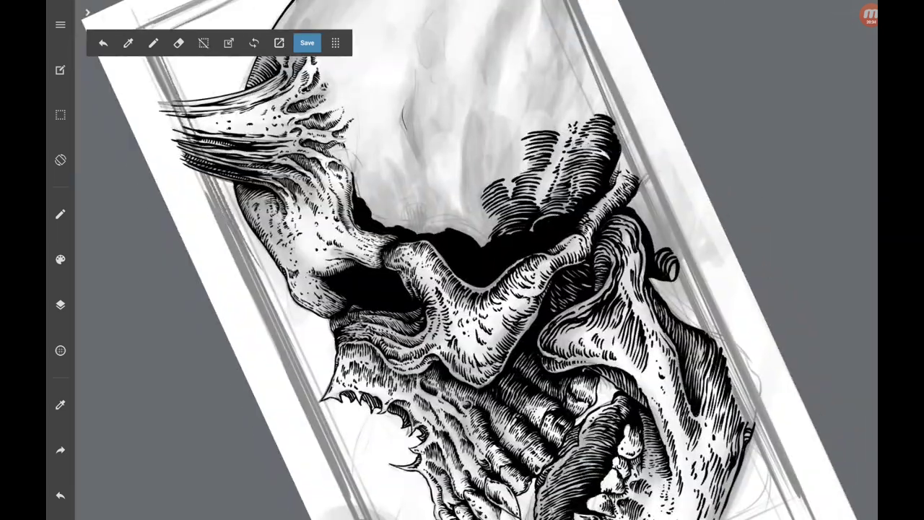
{"action": "scroll", "coordinate": [462, 260], "scroll_direction": "up", "scroll_amount": 5}
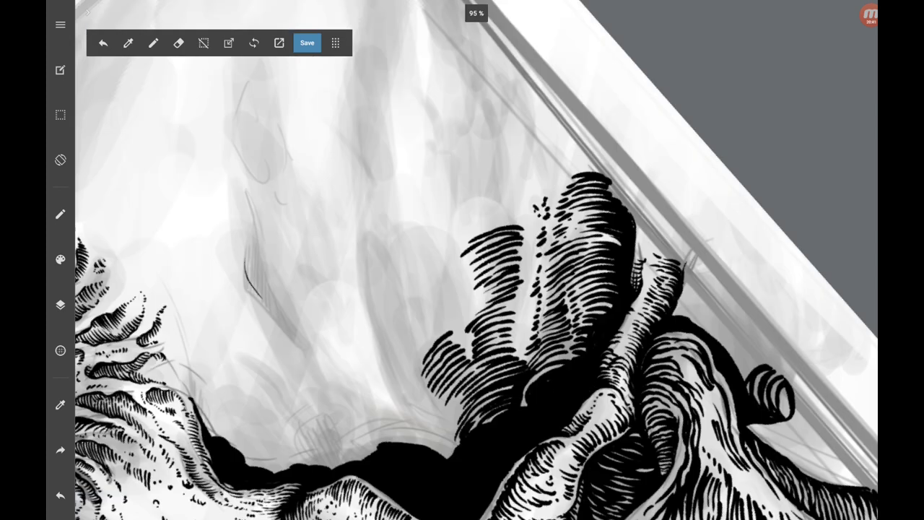
{"action": "scroll", "coordinate": [462, 260], "scroll_direction": "up", "scroll_amount": 2}
{"action": "left_click_drag", "start_coordinate": [469, 426], "coordinate": [494, 387]}
{"action": "left_click_drag", "start_coordinate": [493, 389], "coordinate": [525, 368]}
{"action": "left_click_drag", "start_coordinate": [464, 427], "coordinate": [488, 383]}
{"action": "left_click_drag", "start_coordinate": [487, 386], "coordinate": [520, 361]}
Hatch the left fan and upper cluster, extending both up and to the left.
{"action": "left_click_drag", "start_coordinate": [462, 414], "coordinate": [521, 354]}
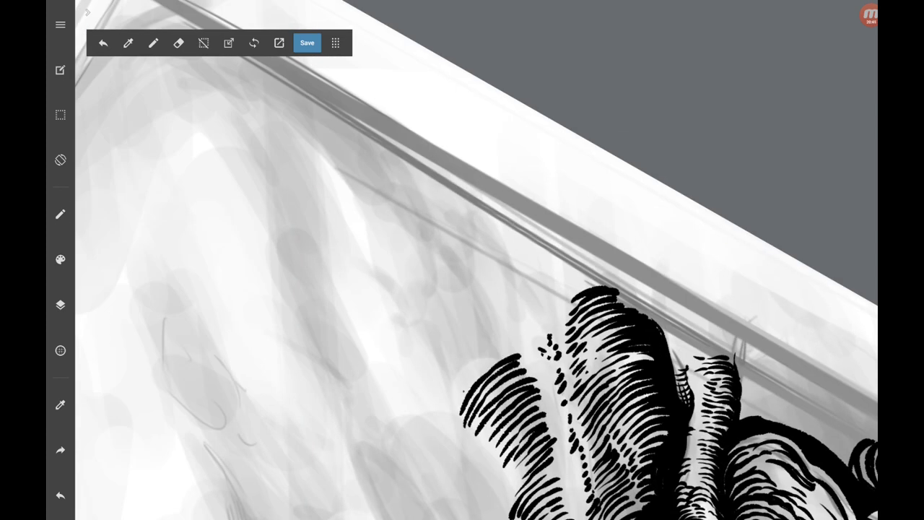
{"action": "mouse_move", "coordinate": [463, 390]}
{"action": "left_mouse_down"}
{"action": "mouse_move", "coordinate": [576, 302]}
{"action": "mouse_move", "coordinate": [589, 277]}
{"action": "left_mouse_up"}
{"action": "mouse_move", "coordinate": [536, 322]}
{"action": "left_mouse_down"}
{"action": "mouse_move", "coordinate": [590, 277]}
{"action": "mouse_move", "coordinate": [582, 269]}
{"action": "left_mouse_up"}
{"action": "left_click_drag", "start_coordinate": [525, 305], "coordinate": [572, 260]}
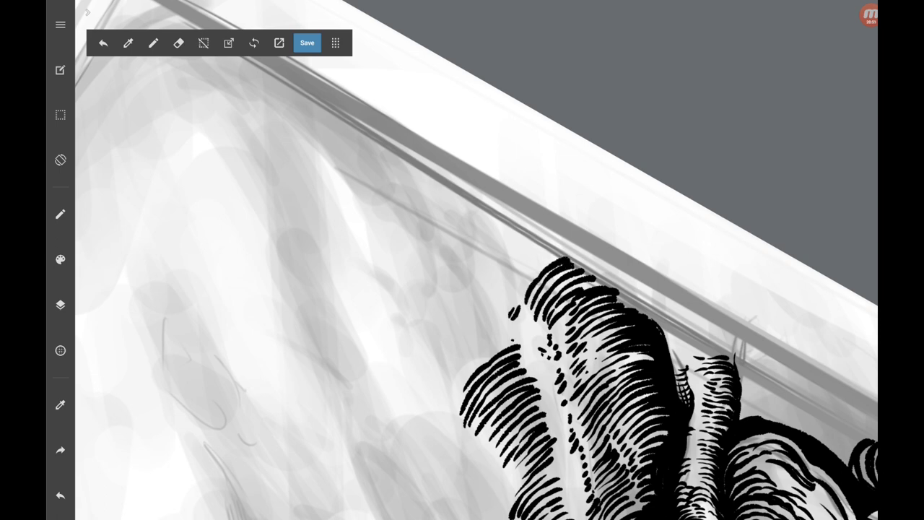
{"action": "left_click_drag", "start_coordinate": [449, 404], "coordinate": [512, 339]}
{"action": "left_click_drag", "start_coordinate": [460, 370], "coordinate": [502, 334]}
{"action": "mouse_move", "coordinate": [449, 374]}
{"action": "left_mouse_down"}
{"action": "mouse_move", "coordinate": [495, 326]}
{"action": "mouse_move", "coordinate": [491, 311]}
{"action": "left_mouse_up"}
{"action": "mouse_move", "coordinate": [429, 381]}
{"action": "left_mouse_down"}
{"action": "mouse_move", "coordinate": [473, 313]}
{"action": "mouse_move", "coordinate": [556, 252]}
{"action": "left_mouse_up"}
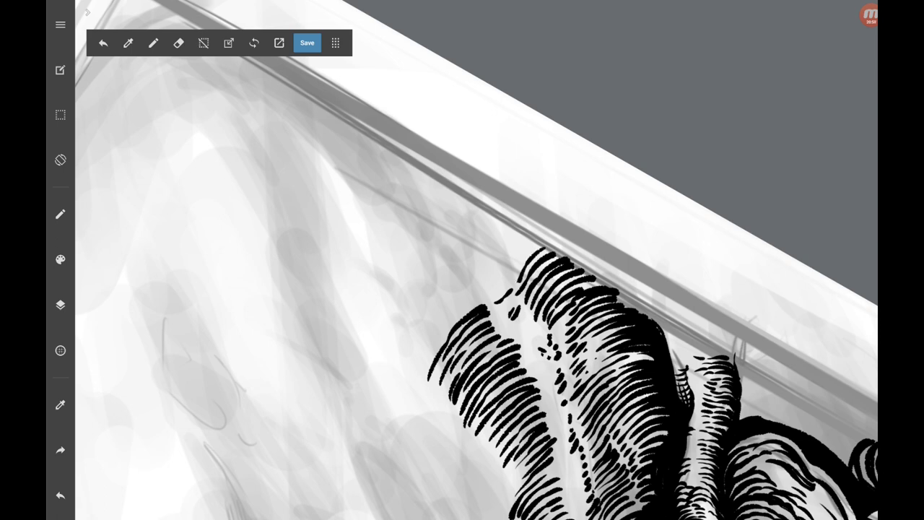
Extend the upper cluster further up-left with short hatch strokes on top.
{"action": "left_click_drag", "start_coordinate": [494, 298], "coordinate": [520, 281]}
{"action": "left_click_drag", "start_coordinate": [505, 288], "coordinate": [532, 242]}
{"action": "left_click_drag", "start_coordinate": [480, 293], "coordinate": [505, 261]}
{"action": "left_click_drag", "start_coordinate": [499, 264], "coordinate": [528, 236]}
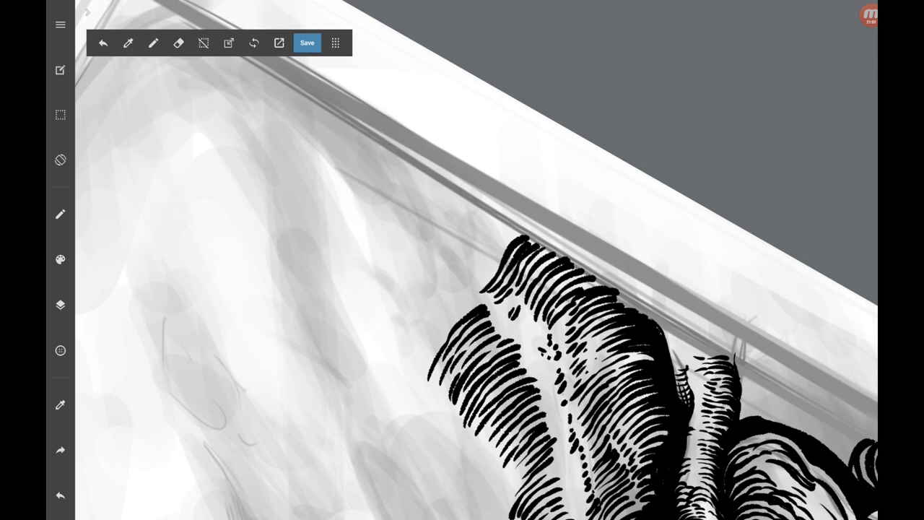
{"action": "left_click_drag", "start_coordinate": [473, 294], "coordinate": [521, 230]}
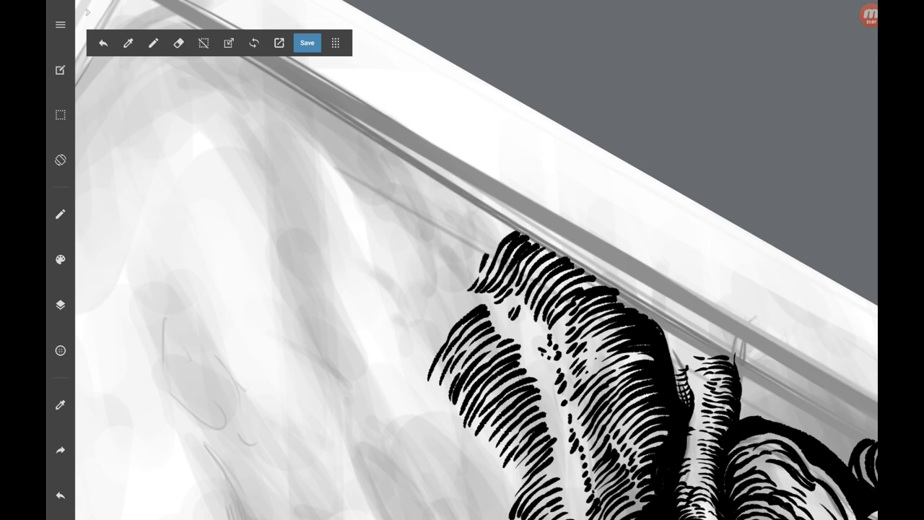
{"action": "left_click_drag", "start_coordinate": [483, 257], "coordinate": [514, 228]}
{"action": "left_click_drag", "start_coordinate": [462, 283], "coordinate": [514, 219]}
Thicken the upper-left edge of the hatched shape with more hatch lines.
{"action": "scroll", "coordinate": [476, 260], "scroll_direction": "down", "scroll_amount": 3}
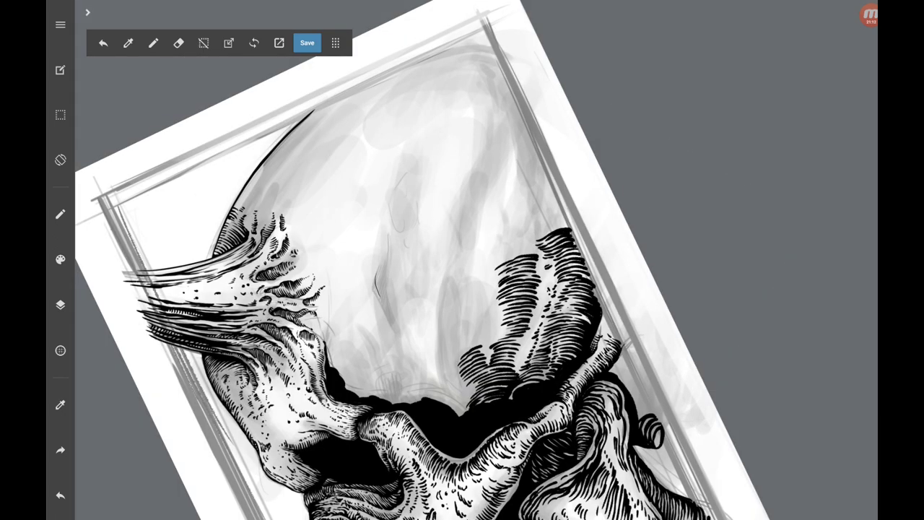
{"action": "scroll", "coordinate": [404, 238], "scroll_direction": "up", "scroll_amount": 2}
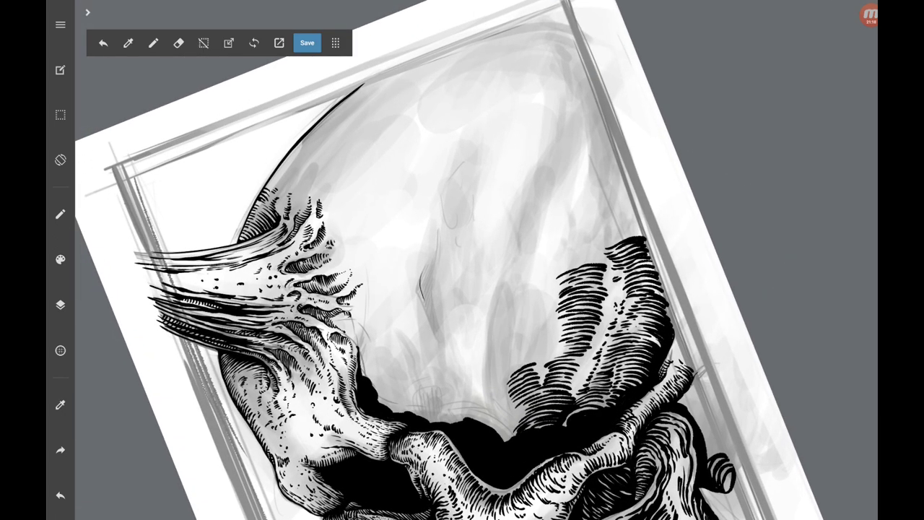
{"action": "scroll", "coordinate": [404, 238], "scroll_direction": "up", "scroll_amount": 2}
{"action": "scroll", "coordinate": [476, 260], "scroll_direction": "down", "scroll_amount": 1}
{"action": "scroll", "coordinate": [476, 260], "scroll_direction": "up", "scroll_amount": 3}
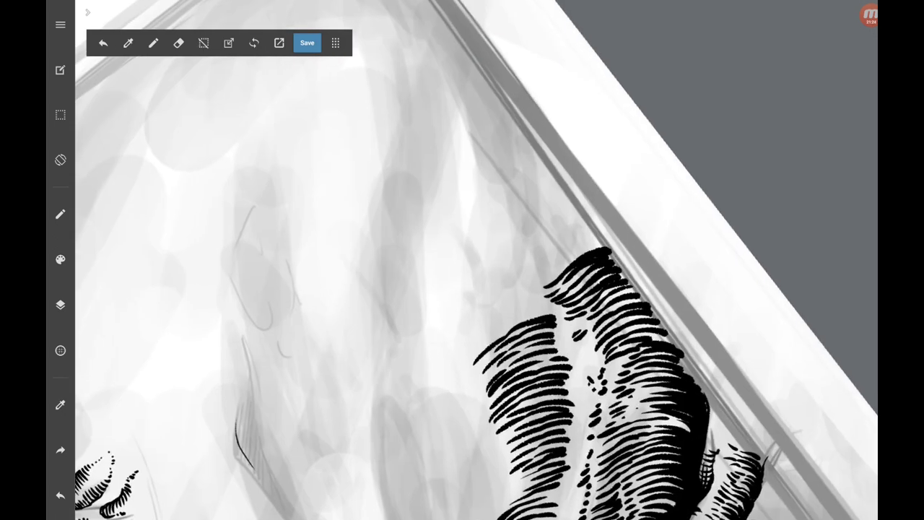
{"action": "scroll", "coordinate": [462, 260], "scroll_direction": "up", "scroll_amount": 1}
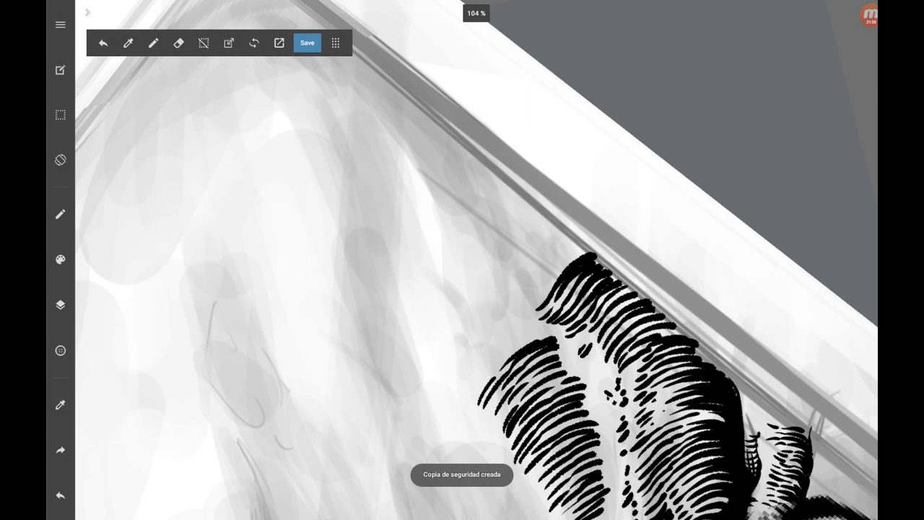
{"action": "left_click_drag", "start_coordinate": [474, 367], "coordinate": [504, 338]}
{"action": "left_click_drag", "start_coordinate": [503, 340], "coordinate": [525, 321]}
{"action": "left_click_drag", "start_coordinate": [478, 350], "coordinate": [582, 250]}
{"action": "mouse_move", "coordinate": [520, 305]}
{"action": "left_mouse_down"}
{"action": "mouse_move", "coordinate": [564, 252]}
{"action": "mouse_move", "coordinate": [534, 277]}
{"action": "mouse_move", "coordinate": [561, 241]}
{"action": "mouse_move", "coordinate": [576, 242]}
{"action": "left_mouse_up"}
{"action": "left_click_drag", "start_coordinate": [508, 291], "coordinate": [522, 273]}
{"action": "left_click_drag", "start_coordinate": [523, 269], "coordinate": [565, 229]}
{"action": "left_click_drag", "start_coordinate": [505, 281], "coordinate": [524, 251]}
{"action": "left_click_drag", "start_coordinate": [521, 252], "coordinate": [558, 224]}
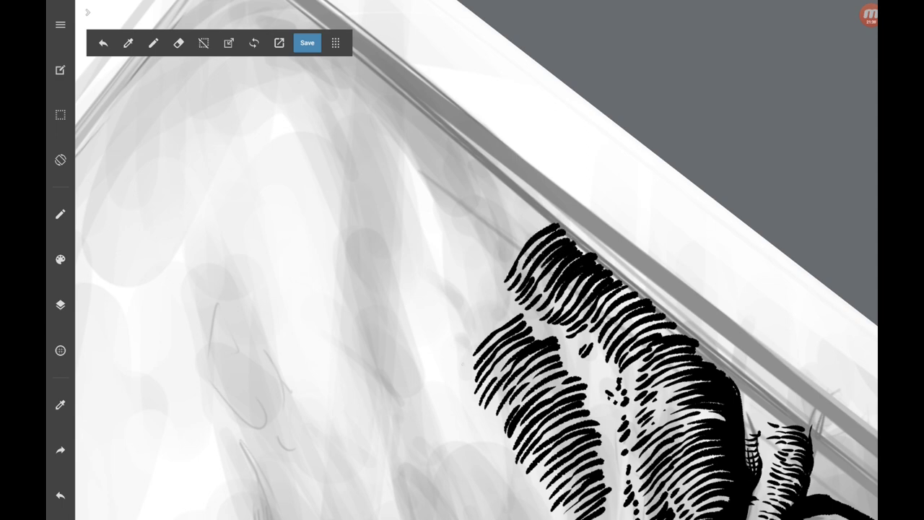
Build up hatching along the lower block's left and upper-left edges.
{"action": "left_click_drag", "start_coordinate": [462, 365], "coordinate": [479, 340]}
{"action": "left_click_drag", "start_coordinate": [483, 334], "coordinate": [512, 316]}
{"action": "left_click_drag", "start_coordinate": [455, 359], "coordinate": [502, 316]}
{"action": "mouse_move", "coordinate": [492, 317]}
{"action": "left_mouse_down"}
{"action": "mouse_move", "coordinate": [512, 308]}
{"action": "mouse_move", "coordinate": [500, 300]}
{"action": "left_mouse_up"}
{"action": "left_click_drag", "start_coordinate": [453, 347], "coordinate": [469, 328]}
{"action": "left_click_drag", "start_coordinate": [462, 326], "coordinate": [503, 291]}
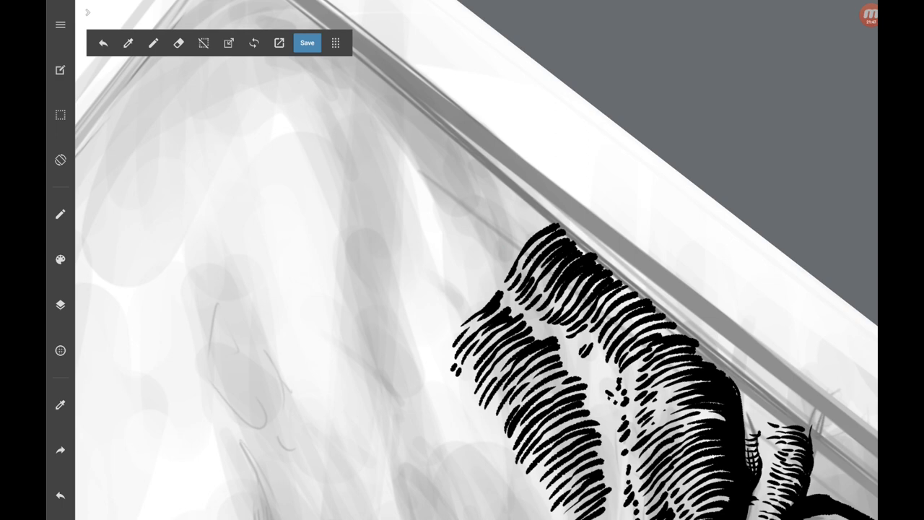
{"action": "left_click_drag", "start_coordinate": [451, 338], "coordinate": [480, 303]}
{"action": "left_click_drag", "start_coordinate": [478, 304], "coordinate": [496, 289]}
{"action": "left_click_drag", "start_coordinate": [455, 317], "coordinate": [489, 284]}
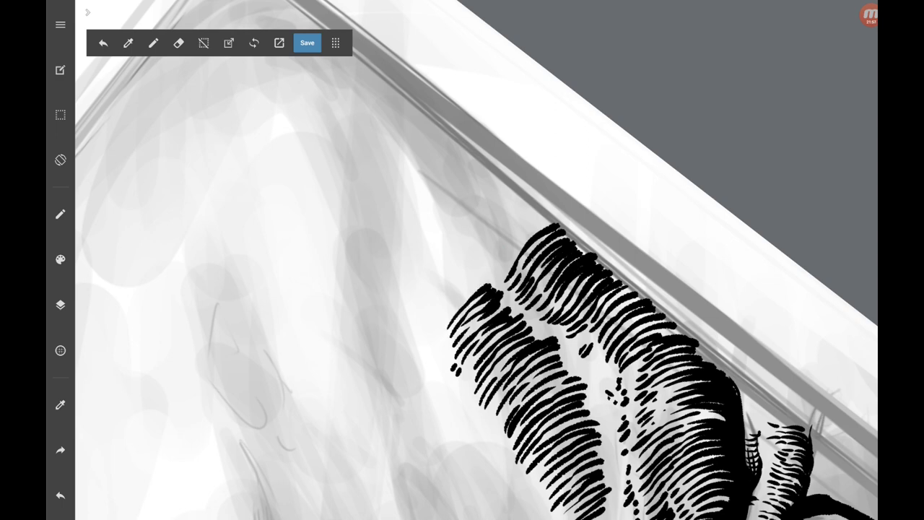
{"action": "left_click_drag", "start_coordinate": [446, 322], "coordinate": [475, 286]}
{"action": "left_click_drag", "start_coordinate": [473, 289], "coordinate": [524, 232]}
Hatch the upper block's upper-left edge, undoing and redrawing a bad stroke.
{"action": "left_click_drag", "start_coordinate": [521, 235], "coordinate": [545, 215]}
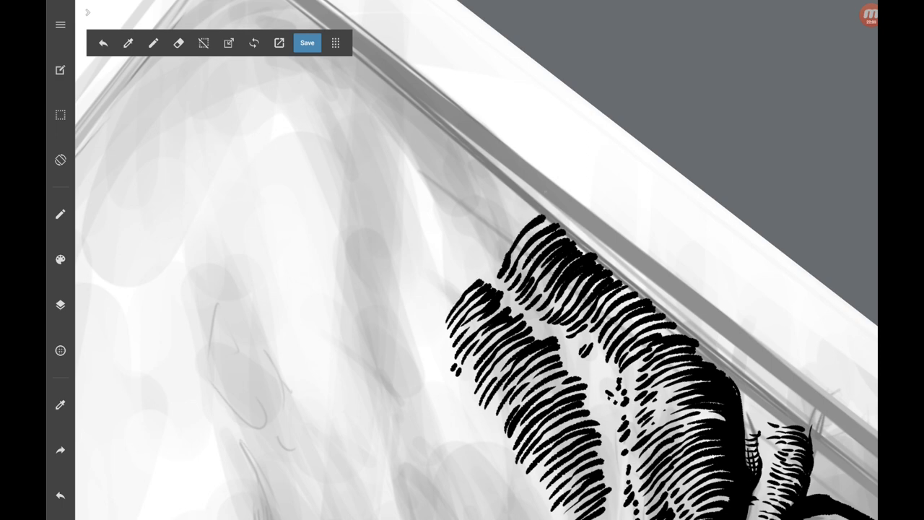
{"action": "left_click", "coordinate": [61, 495]}
{"action": "mouse_move", "coordinate": [496, 279]}
{"action": "left_mouse_down"}
{"action": "mouse_move", "coordinate": [553, 218]}
{"action": "mouse_move", "coordinate": [514, 235]}
{"action": "left_mouse_up"}
{"action": "left_click_drag", "start_coordinate": [512, 238], "coordinate": [545, 215]}
Add hatch strokes along the upper block's left edge and top.
{"action": "scroll", "coordinate": [477, 260], "scroll_direction": "down", "scroll_amount": 5}
{"action": "scroll", "coordinate": [477, 260], "scroll_direction": "up", "scroll_amount": 5}
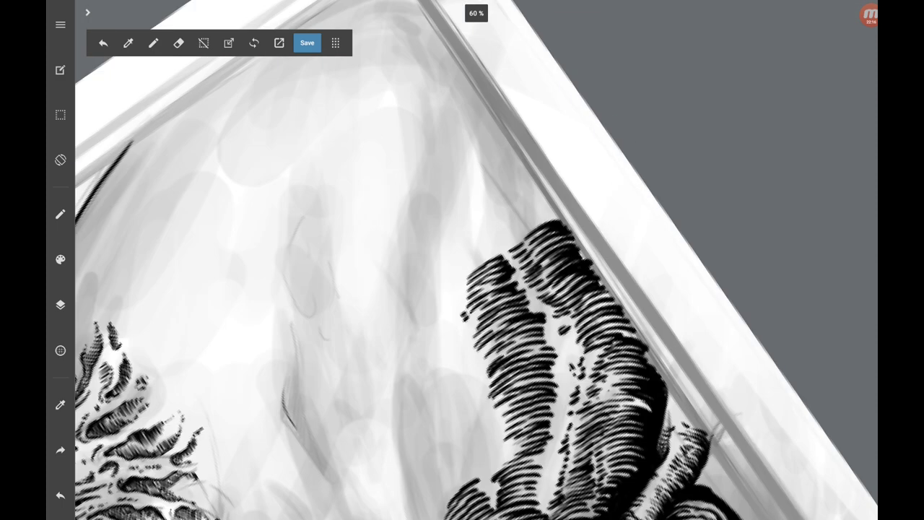
{"action": "mouse_move", "coordinate": [474, 265]}
{"action": "left_mouse_down"}
{"action": "mouse_move", "coordinate": [559, 211]}
{"action": "mouse_move", "coordinate": [539, 212]}
{"action": "mouse_move", "coordinate": [550, 204]}
{"action": "left_mouse_up"}
{"action": "left_click_drag", "start_coordinate": [484, 237], "coordinate": [543, 202]}
{"action": "left_click_drag", "start_coordinate": [488, 226], "coordinate": [536, 196]}
Stack strokes to push the hatched block's top higher toward the frame, plus small inner hatches.
{"action": "left_click_drag", "start_coordinate": [476, 228], "coordinate": [496, 211]}
{"action": "mouse_move", "coordinate": [494, 212]}
{"action": "left_mouse_down"}
{"action": "mouse_move", "coordinate": [537, 191]}
{"action": "mouse_move", "coordinate": [510, 192]}
{"action": "mouse_move", "coordinate": [531, 186]}
{"action": "mouse_move", "coordinate": [530, 176]}
{"action": "left_mouse_up"}
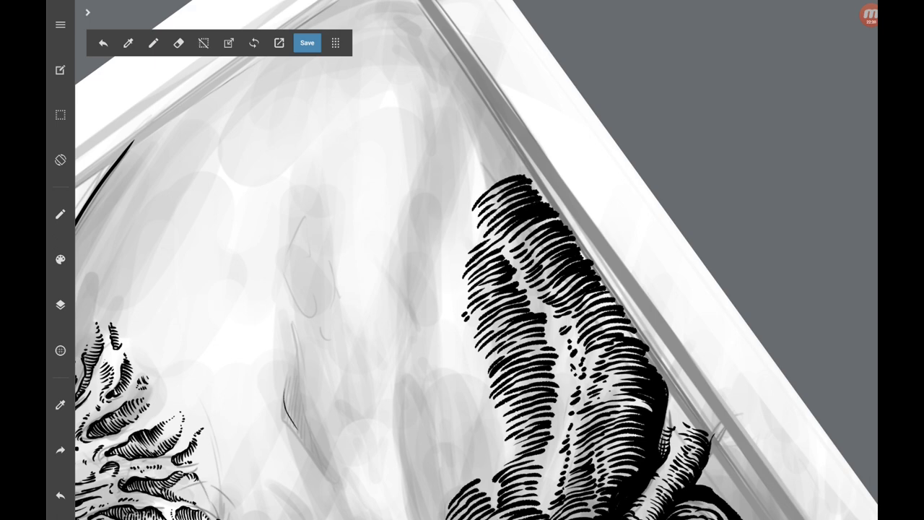
{"action": "mouse_move", "coordinate": [472, 201]}
{"action": "left_mouse_down"}
{"action": "mouse_move", "coordinate": [529, 169]}
{"action": "mouse_move", "coordinate": [521, 161]}
{"action": "mouse_move", "coordinate": [485, 171]}
{"action": "left_mouse_up"}
{"action": "mouse_move", "coordinate": [484, 171]}
{"action": "left_mouse_down"}
{"action": "mouse_move", "coordinate": [519, 156]}
{"action": "mouse_move", "coordinate": [488, 162]}
{"action": "left_mouse_up"}
{"action": "left_click_drag", "start_coordinate": [485, 164], "coordinate": [517, 150]}
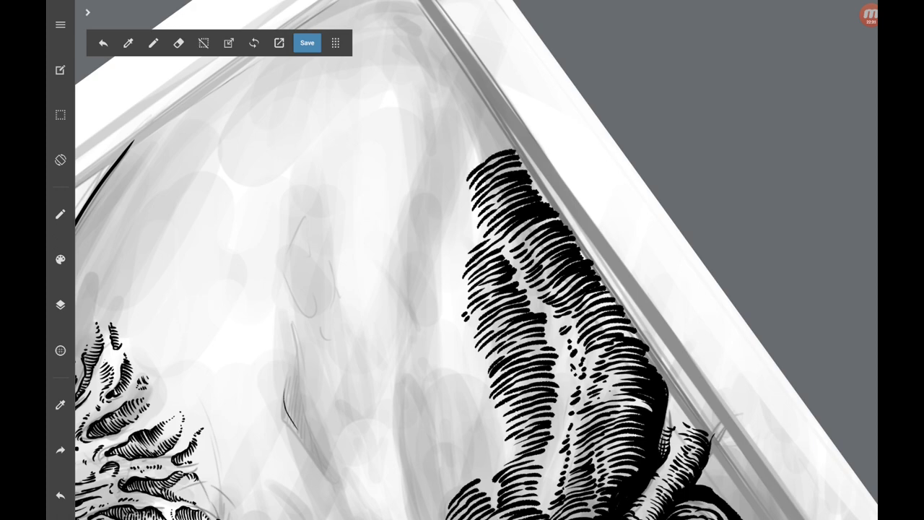
{"action": "mouse_move", "coordinate": [463, 173]}
{"action": "left_mouse_down"}
{"action": "mouse_move", "coordinate": [509, 144]}
{"action": "mouse_move", "coordinate": [504, 132]}
{"action": "left_mouse_up"}
{"action": "left_click_drag", "start_coordinate": [454, 153], "coordinate": [505, 124]}
{"action": "scroll", "coordinate": [477, 259], "scroll_direction": "down", "scroll_amount": 3}
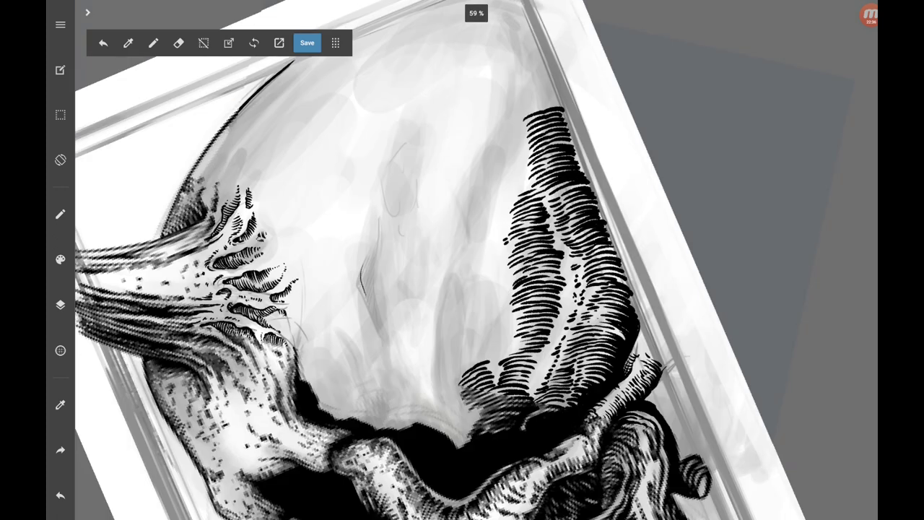
{"action": "scroll", "coordinate": [477, 260], "scroll_direction": "up", "scroll_amount": 6}
{"action": "left_click_drag", "start_coordinate": [540, 283], "coordinate": [606, 265]}
Add small hatch strokes inside the hatched block.
{"action": "left_click_drag", "start_coordinate": [505, 280], "coordinate": [546, 259]}
{"action": "left_click_drag", "start_coordinate": [543, 268], "coordinate": [585, 261]}
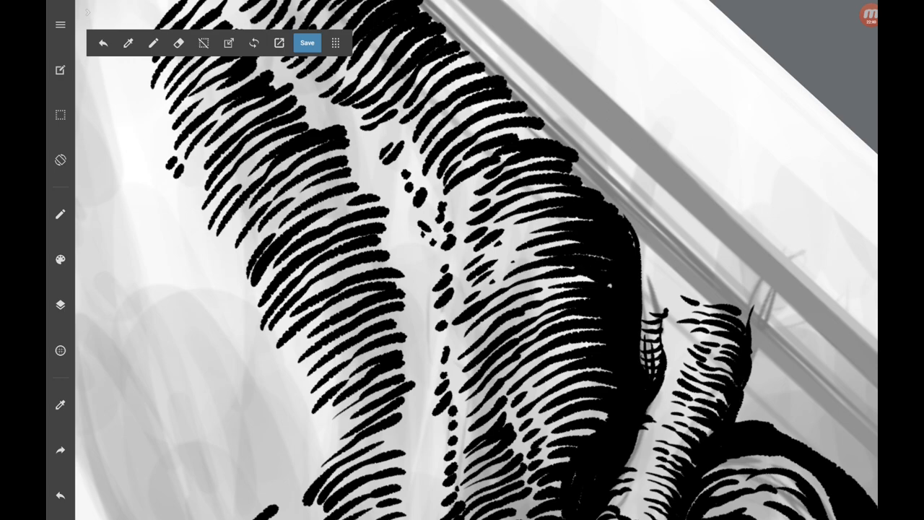
{"action": "left_click_drag", "start_coordinate": [514, 263], "coordinate": [557, 245]}
{"action": "scroll", "coordinate": [476, 260], "scroll_direction": "down", "scroll_amount": 3}
{"action": "scroll", "coordinate": [476, 260], "scroll_direction": "down", "scroll_amount": 2}
{"action": "scroll", "coordinate": [477, 259], "scroll_direction": "up", "scroll_amount": 2}
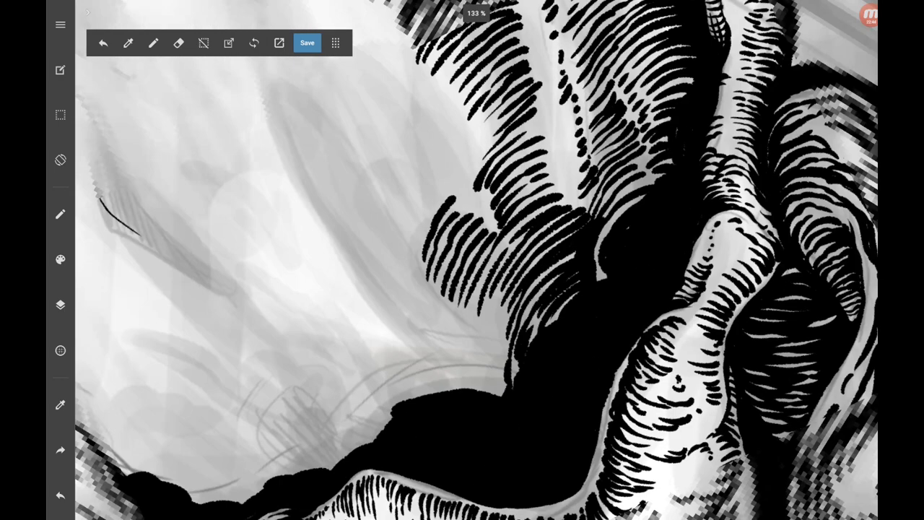
Draw curved hatching along the left side of the black eye socket.
{"action": "left_click_drag", "start_coordinate": [423, 233], "coordinate": [393, 316]}
{"action": "left_click_drag", "start_coordinate": [420, 263], "coordinate": [397, 334]}
{"action": "mouse_move", "coordinate": [426, 273]}
{"action": "left_mouse_down"}
{"action": "mouse_move", "coordinate": [406, 345]}
{"action": "mouse_move", "coordinate": [414, 344]}
{"action": "left_mouse_up"}
{"action": "mouse_move", "coordinate": [442, 291]}
{"action": "left_mouse_down"}
{"action": "mouse_move", "coordinate": [418, 355]}
{"action": "mouse_move", "coordinate": [423, 362]}
{"action": "left_mouse_up"}
{"action": "mouse_move", "coordinate": [452, 303]}
{"action": "left_mouse_down"}
{"action": "mouse_move", "coordinate": [432, 370]}
{"action": "mouse_move", "coordinate": [444, 361]}
{"action": "left_mouse_up"}
{"action": "left_click_drag", "start_coordinate": [469, 299], "coordinate": [452, 367]}
{"action": "left_click_drag", "start_coordinate": [513, 329], "coordinate": [496, 396]}
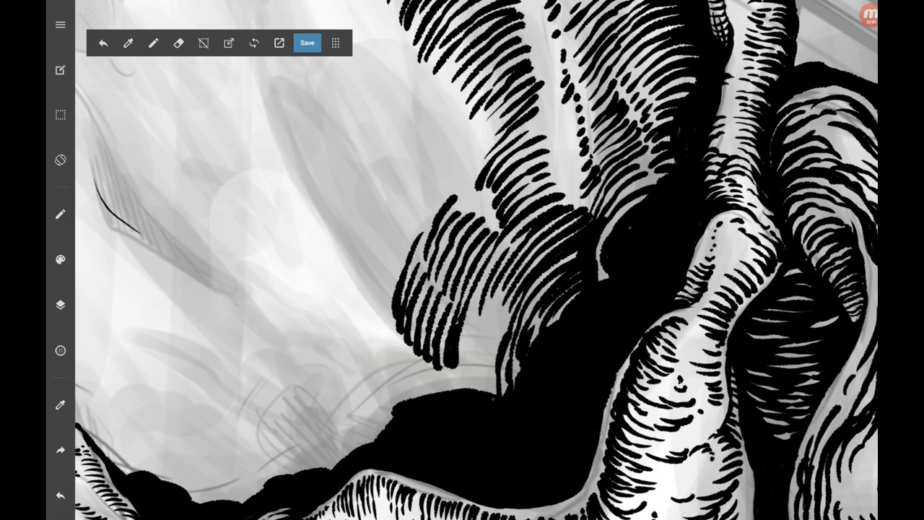
{"action": "mouse_move", "coordinate": [516, 296]}
{"action": "left_mouse_down"}
{"action": "mouse_move", "coordinate": [486, 391]}
{"action": "mouse_move", "coordinate": [467, 387]}
{"action": "left_mouse_up"}
{"action": "left_click_drag", "start_coordinate": [506, 278], "coordinate": [462, 388]}
{"action": "left_click_drag", "start_coordinate": [485, 296], "coordinate": [459, 356]}
Add hatch strokes just above the black socket.
{"action": "mouse_move", "coordinate": [448, 216]}
{"action": "left_mouse_down"}
{"action": "mouse_move", "coordinate": [505, 245]}
{"action": "mouse_move", "coordinate": [447, 267]}
{"action": "left_mouse_up"}
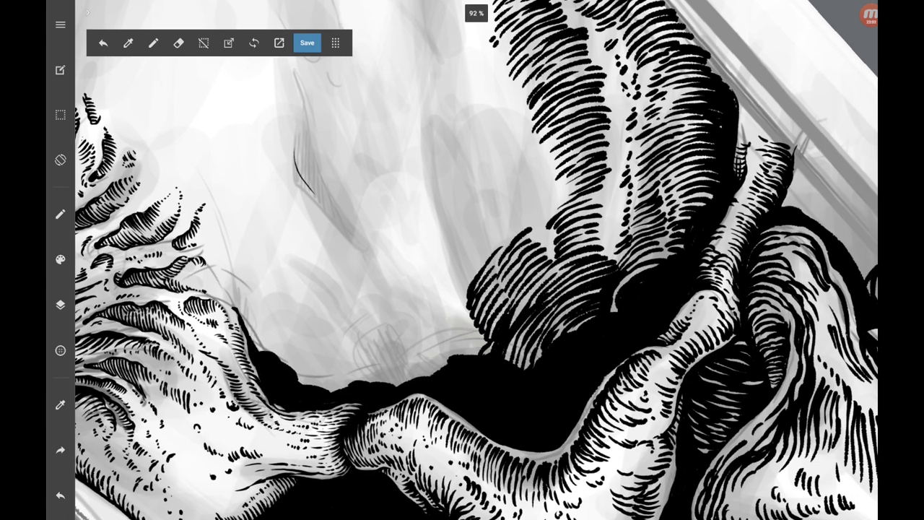
{"action": "left_click_drag", "start_coordinate": [493, 240], "coordinate": [464, 276]}
{"action": "left_click_drag", "start_coordinate": [466, 274], "coordinate": [456, 294]}
{"action": "left_click_drag", "start_coordinate": [484, 240], "coordinate": [451, 286]}
{"action": "left_click_drag", "start_coordinate": [482, 231], "coordinate": [456, 256]}
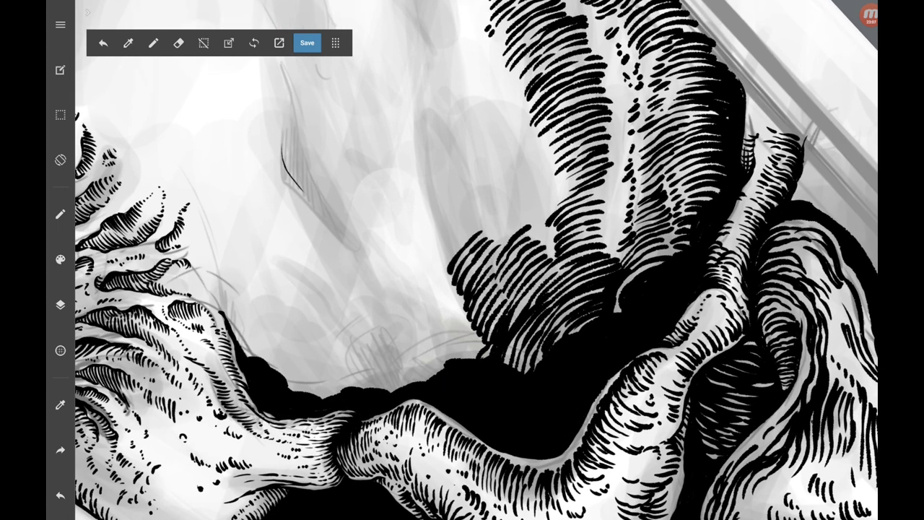
Start a new hatched strand on the bare cranium and fill it downward.
{"action": "left_click_drag", "start_coordinate": [438, 117], "coordinate": [425, 129]}
{"action": "left_click_drag", "start_coordinate": [442, 123], "coordinate": [428, 152]}
{"action": "left_click_drag", "start_coordinate": [455, 130], "coordinate": [416, 166]}
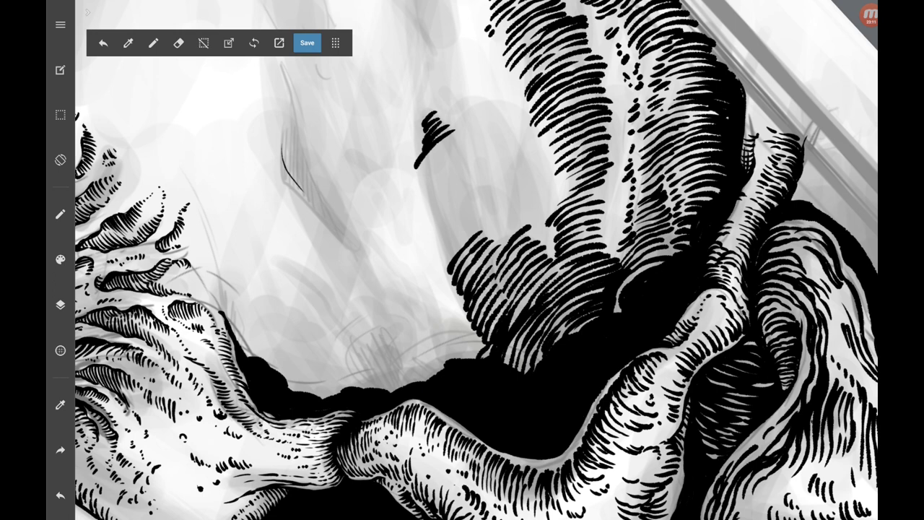
{"action": "mouse_move", "coordinate": [463, 139]}
{"action": "left_mouse_down"}
{"action": "mouse_move", "coordinate": [418, 181]}
{"action": "mouse_move", "coordinate": [420, 192]}
{"action": "left_mouse_up"}
{"action": "mouse_move", "coordinate": [463, 157]}
{"action": "left_mouse_down"}
{"action": "mouse_move", "coordinate": [423, 199]}
{"action": "mouse_move", "coordinate": [438, 186]}
{"action": "left_mouse_up"}
{"action": "left_click_drag", "start_coordinate": [440, 185], "coordinate": [429, 202]}
{"action": "left_click_drag", "start_coordinate": [465, 168], "coordinate": [427, 221]}
{"action": "left_click_drag", "start_coordinate": [469, 179], "coordinate": [429, 228]}
{"action": "left_click_drag", "start_coordinate": [474, 188], "coordinate": [433, 243]}
{"action": "mouse_move", "coordinate": [478, 205]}
{"action": "left_mouse_down"}
{"action": "mouse_move", "coordinate": [436, 251]}
{"action": "mouse_move", "coordinate": [459, 235]}
{"action": "left_mouse_up"}
{"action": "left_click_drag", "start_coordinate": [459, 234], "coordinate": [443, 270]}
Widen the new strand with short hatch strokes stacked upward.
{"action": "left_click_drag", "start_coordinate": [528, 209], "coordinate": [499, 233]}
{"action": "left_click_drag", "start_coordinate": [526, 204], "coordinate": [489, 220]}
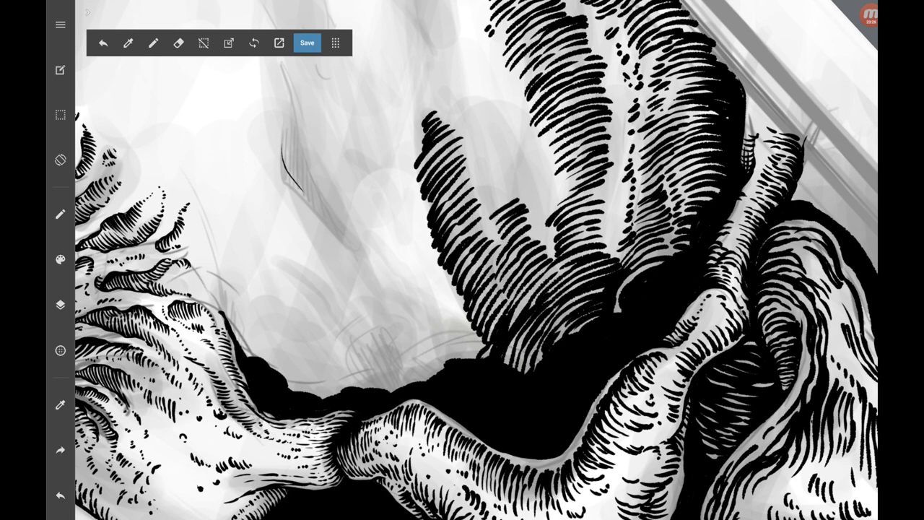
{"action": "mouse_move", "coordinate": [528, 187]}
{"action": "left_mouse_down"}
{"action": "mouse_move", "coordinate": [490, 209]}
{"action": "mouse_move", "coordinate": [489, 200]}
{"action": "left_mouse_up"}
{"action": "mouse_move", "coordinate": [522, 172]}
{"action": "left_mouse_down"}
{"action": "mouse_move", "coordinate": [493, 189]}
{"action": "mouse_move", "coordinate": [498, 178]}
{"action": "left_mouse_up"}
{"action": "left_click_drag", "start_coordinate": [514, 146], "coordinate": [498, 167]}
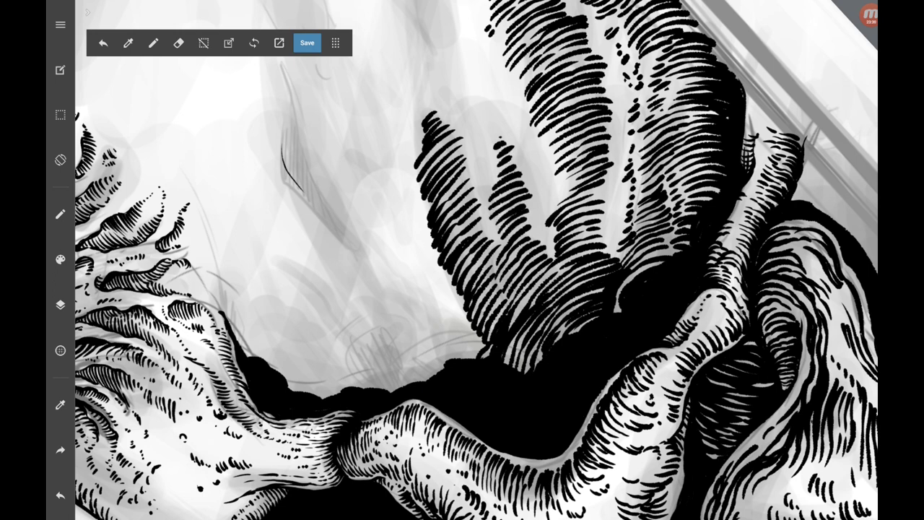
Ink two hatch strokes along the upper edge of the black eye socket.
{"action": "scroll", "coordinate": [476, 259], "scroll_direction": "down", "scroll_amount": 5}
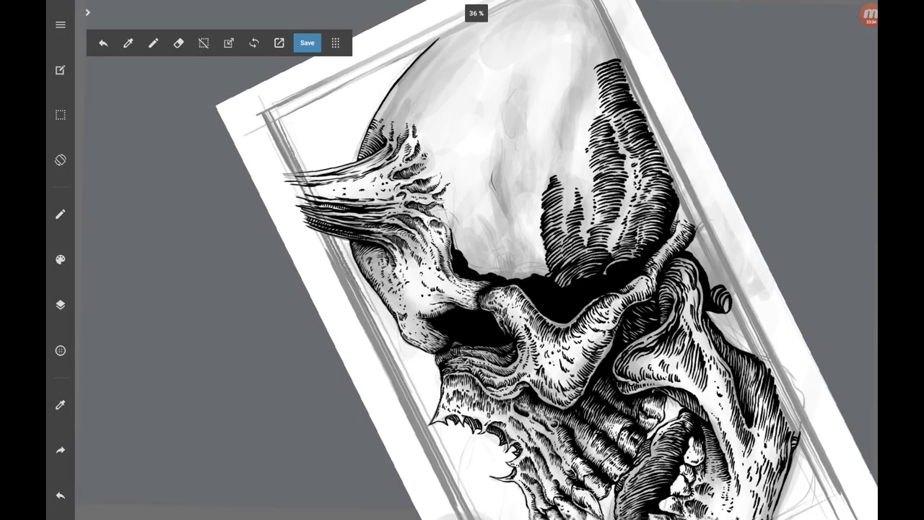
{"action": "scroll", "coordinate": [477, 260], "scroll_direction": "up", "scroll_amount": 5}
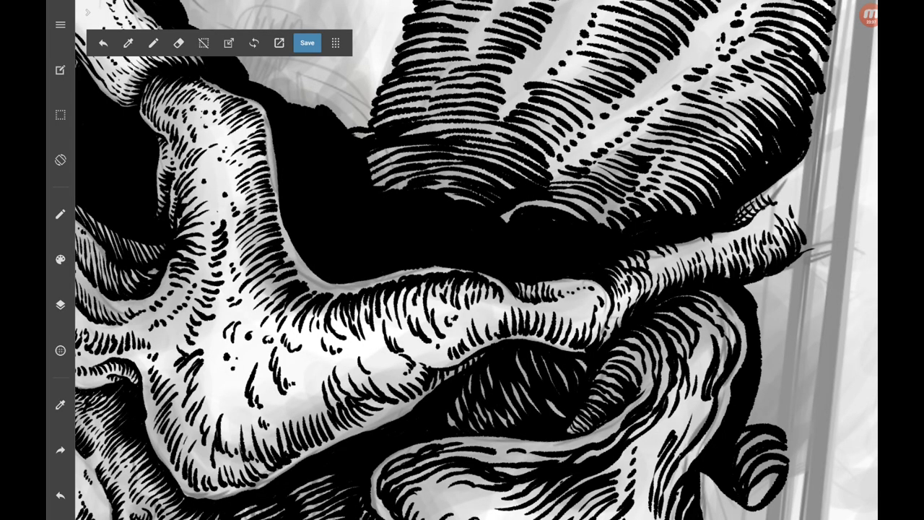
{"action": "scroll", "coordinate": [477, 260], "scroll_direction": "down", "scroll_amount": 3}
{"action": "scroll", "coordinate": [477, 260], "scroll_direction": "down", "scroll_amount": 3}
{"action": "scroll", "coordinate": [476, 259], "scroll_direction": "up", "scroll_amount": 5}
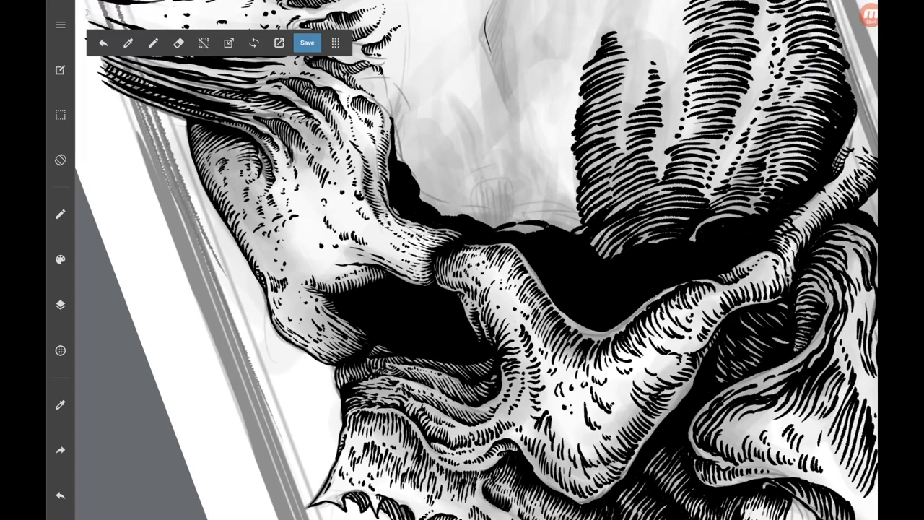
{"action": "left_click_drag", "start_coordinate": [572, 217], "coordinate": [493, 220]}
{"action": "mouse_move", "coordinate": [556, 203]}
{"action": "left_mouse_down"}
{"action": "mouse_move", "coordinate": [488, 226]}
{"action": "mouse_move", "coordinate": [477, 220]}
{"action": "left_mouse_up"}
Add hatch strokes above the eye socket, extending the brow hatching leftward.
{"action": "scroll", "coordinate": [476, 260], "scroll_direction": "up", "scroll_amount": 3}
{"action": "left_click_drag", "start_coordinate": [517, 254], "coordinate": [476, 296]}
{"action": "left_click_drag", "start_coordinate": [474, 291], "coordinate": [459, 322]}
{"action": "left_click_drag", "start_coordinate": [518, 244], "coordinate": [467, 293]}
{"action": "mouse_move", "coordinate": [495, 247]}
{"action": "left_mouse_down"}
{"action": "mouse_move", "coordinate": [458, 304]}
{"action": "mouse_move", "coordinate": [443, 290]}
{"action": "left_mouse_up"}
{"action": "left_click_drag", "start_coordinate": [469, 229], "coordinate": [433, 272]}
{"action": "left_click_drag", "start_coordinate": [437, 228], "coordinate": [417, 258]}
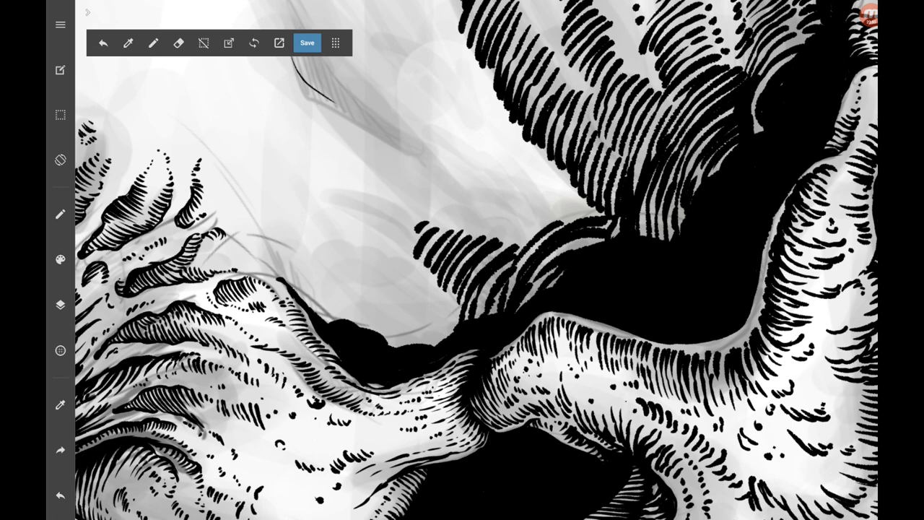
{"action": "left_click_drag", "start_coordinate": [398, 212], "coordinate": [417, 244]}
Carry the brow hatching further left, filling the region beyond the existing strokes.
{"action": "mouse_move", "coordinate": [459, 309]}
{"action": "left_mouse_down"}
{"action": "mouse_move", "coordinate": [439, 342]}
{"action": "mouse_move", "coordinate": [428, 322]}
{"action": "left_mouse_up"}
{"action": "left_click_drag", "start_coordinate": [430, 321], "coordinate": [413, 343]}
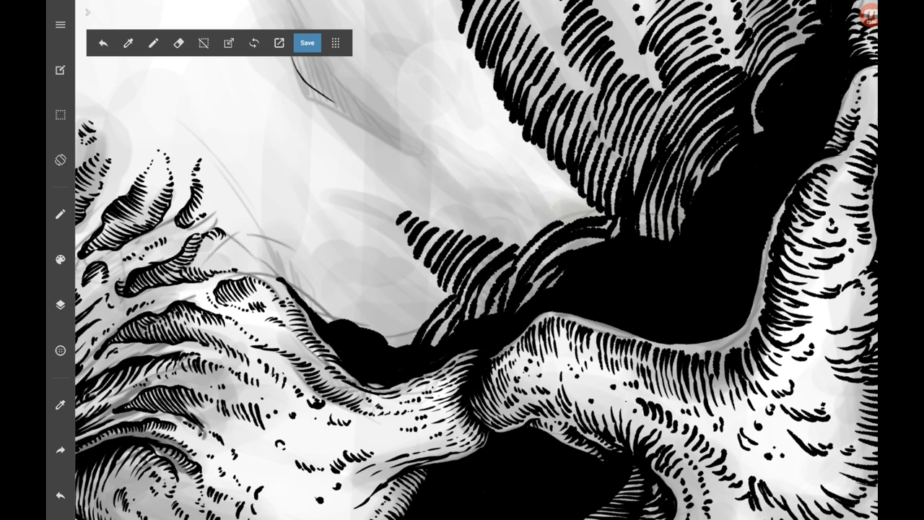
{"action": "left_click_drag", "start_coordinate": [449, 288], "coordinate": [398, 348]}
{"action": "left_click_drag", "start_coordinate": [409, 309], "coordinate": [386, 345]}
{"action": "mouse_move", "coordinate": [436, 276]}
{"action": "left_mouse_down"}
{"action": "mouse_move", "coordinate": [377, 334]}
{"action": "mouse_move", "coordinate": [363, 327]}
{"action": "left_mouse_up"}
{"action": "left_click_drag", "start_coordinate": [409, 267], "coordinate": [352, 325]}
{"action": "left_click_drag", "start_coordinate": [402, 262], "coordinate": [326, 322]}
{"action": "left_click_drag", "start_coordinate": [358, 259], "coordinate": [321, 316]}
{"action": "mouse_move", "coordinate": [342, 261]}
{"action": "left_mouse_down"}
{"action": "mouse_move", "coordinate": [312, 314]}
{"action": "mouse_move", "coordinate": [309, 299]}
{"action": "left_mouse_up"}
{"action": "left_click_drag", "start_coordinate": [315, 264], "coordinate": [292, 294]}
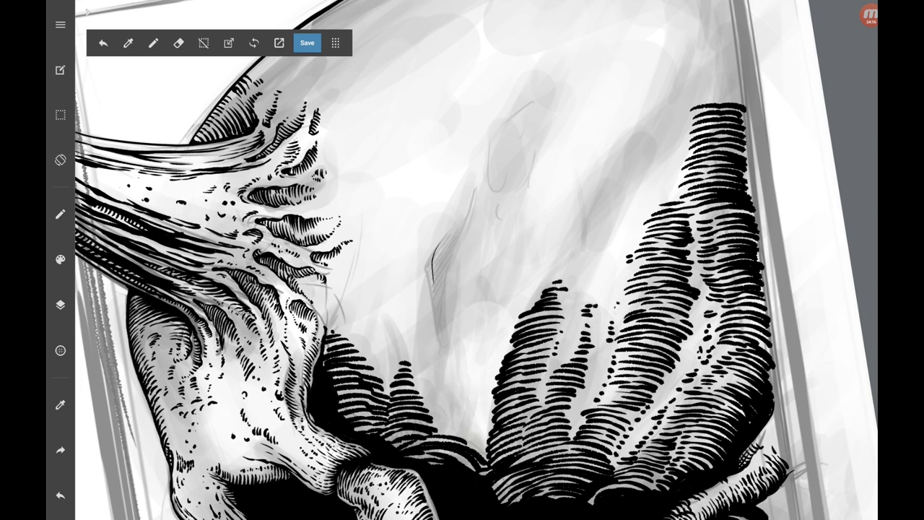
Lengthen the central hatching upward toward the cranium top with short strokes.
{"action": "left_click_drag", "start_coordinate": [561, 283], "coordinate": [579, 280]}
{"action": "mouse_move", "coordinate": [550, 275]}
{"action": "left_mouse_down"}
{"action": "mouse_move", "coordinate": [586, 271]}
{"action": "mouse_move", "coordinate": [614, 245]}
{"action": "left_mouse_up"}
{"action": "mouse_move", "coordinate": [584, 241]}
{"action": "left_mouse_down"}
{"action": "mouse_move", "coordinate": [634, 233]}
{"action": "mouse_move", "coordinate": [626, 226]}
{"action": "left_mouse_up"}
{"action": "left_click_drag", "start_coordinate": [591, 223], "coordinate": [642, 221]}
{"action": "mouse_move", "coordinate": [601, 216]}
{"action": "left_mouse_down"}
{"action": "mouse_move", "coordinate": [637, 213]}
{"action": "mouse_move", "coordinate": [647, 195]}
{"action": "left_mouse_up"}
{"action": "mouse_move", "coordinate": [603, 195]}
{"action": "left_mouse_down"}
{"action": "mouse_move", "coordinate": [652, 193]}
{"action": "mouse_move", "coordinate": [664, 171]}
{"action": "left_mouse_up"}
{"action": "left_click_drag", "start_coordinate": [613, 177], "coordinate": [664, 167]}
Hatch the central strand's left side and top with short black strokes.
{"action": "scroll", "coordinate": [476, 260], "scroll_direction": "up", "scroll_amount": 5}
{"action": "mouse_move", "coordinate": [483, 290]}
{"action": "left_mouse_down"}
{"action": "mouse_move", "coordinate": [546, 257]}
{"action": "mouse_move", "coordinate": [511, 266]}
{"action": "left_mouse_up"}
{"action": "mouse_move", "coordinate": [512, 267]}
{"action": "left_mouse_down"}
{"action": "mouse_move", "coordinate": [546, 244]}
{"action": "mouse_move", "coordinate": [543, 235]}
{"action": "left_mouse_up"}
{"action": "left_click_drag", "start_coordinate": [486, 264], "coordinate": [551, 216]}
{"action": "mouse_move", "coordinate": [494, 250]}
{"action": "left_mouse_down"}
{"action": "mouse_move", "coordinate": [556, 200]}
{"action": "mouse_move", "coordinate": [556, 187]}
{"action": "left_mouse_up"}
{"action": "mouse_move", "coordinate": [508, 222]}
{"action": "left_mouse_down"}
{"action": "mouse_move", "coordinate": [553, 177]}
{"action": "mouse_move", "coordinate": [530, 191]}
{"action": "left_mouse_up"}
{"action": "left_click_drag", "start_coordinate": [565, 160], "coordinate": [614, 142]}
Fill out the central hatching's top-left edge with short strokes.
{"action": "left_click_drag", "start_coordinate": [517, 189], "coordinate": [606, 139]}
{"action": "left_click_drag", "start_coordinate": [531, 165], "coordinate": [596, 132]}
{"action": "left_click_drag", "start_coordinate": [500, 197], "coordinate": [524, 171]}
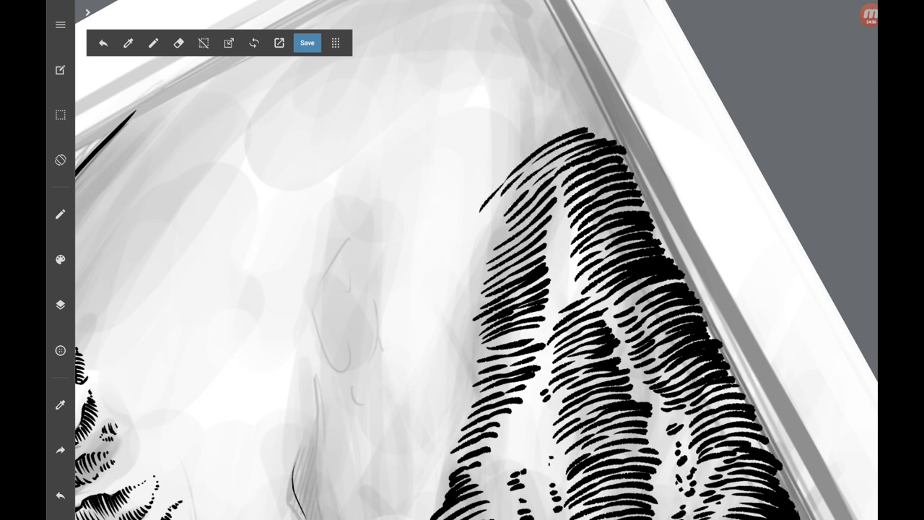
{"action": "left_click_drag", "start_coordinate": [479, 212], "coordinate": [522, 173]}
{"action": "left_click_drag", "start_coordinate": [521, 157], "coordinate": [578, 125]}
{"action": "left_click_drag", "start_coordinate": [488, 188], "coordinate": [517, 160]}
{"action": "left_click_drag", "start_coordinate": [573, 129], "coordinate": [602, 121]}
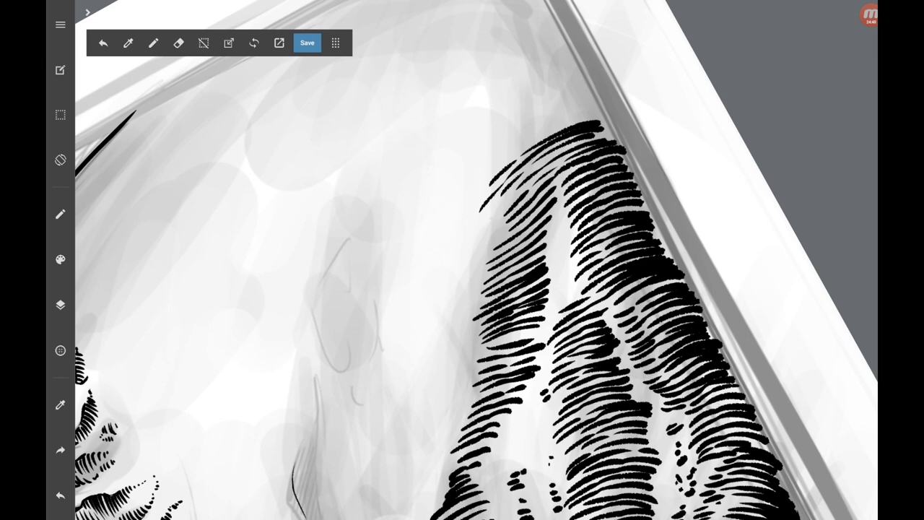
{"action": "scroll", "coordinate": [476, 260], "scroll_direction": "down", "scroll_amount": 3}
{"action": "left_click_drag", "start_coordinate": [449, 264], "coordinate": [468, 247]}
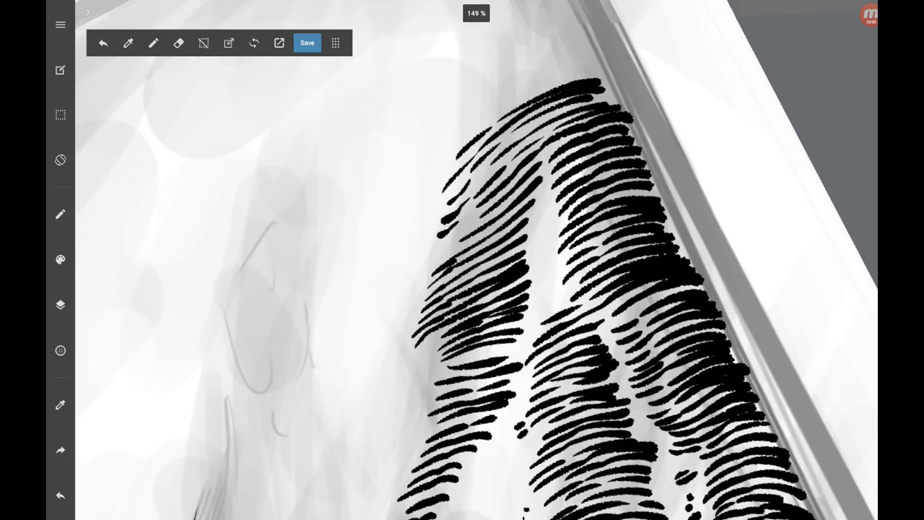
Draw two long hatch strokes along the top of the cranium hatching.
{"action": "scroll", "coordinate": [549, 289], "scroll_direction": "up", "scroll_amount": 2}
{"action": "scroll", "coordinate": [549, 289], "scroll_direction": "up", "scroll_amount": 2}
{"action": "mouse_move", "coordinate": [368, 303]}
{"action": "left_mouse_down"}
{"action": "mouse_move", "coordinate": [464, 224]}
{"action": "mouse_move", "coordinate": [583, 189]}
{"action": "left_mouse_up"}
{"action": "mouse_move", "coordinate": [381, 276]}
{"action": "left_mouse_down"}
{"action": "mouse_move", "coordinate": [464, 214]}
{"action": "mouse_move", "coordinate": [579, 173]}
{"action": "left_mouse_up"}
{"action": "scroll", "coordinate": [477, 260], "scroll_direction": "down", "scroll_amount": 3}
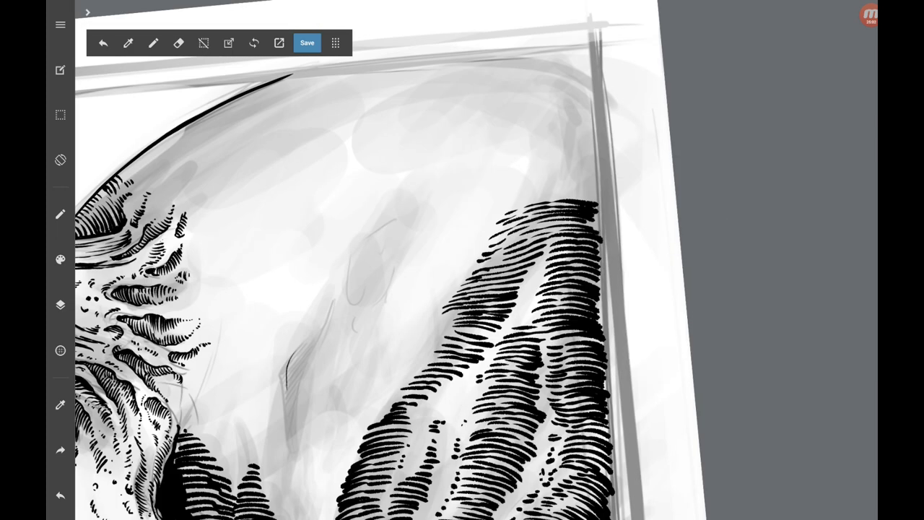
{"action": "scroll", "coordinate": [476, 260], "scroll_direction": "up", "scroll_amount": 2}
Start a fan of curved hatch strokes beside the hatched mass, extending it downward.
{"action": "left_click_drag", "start_coordinate": [305, 295], "coordinate": [338, 271]}
{"action": "mouse_move", "coordinate": [308, 302]}
{"action": "left_mouse_down"}
{"action": "mouse_move", "coordinate": [335, 273]}
{"action": "mouse_move", "coordinate": [335, 286]}
{"action": "left_mouse_up"}
{"action": "mouse_move", "coordinate": [310, 324]}
{"action": "left_mouse_down"}
{"action": "mouse_move", "coordinate": [333, 301]}
{"action": "mouse_move", "coordinate": [333, 311]}
{"action": "left_mouse_up"}
{"action": "left_click_drag", "start_coordinate": [311, 346], "coordinate": [332, 321]}
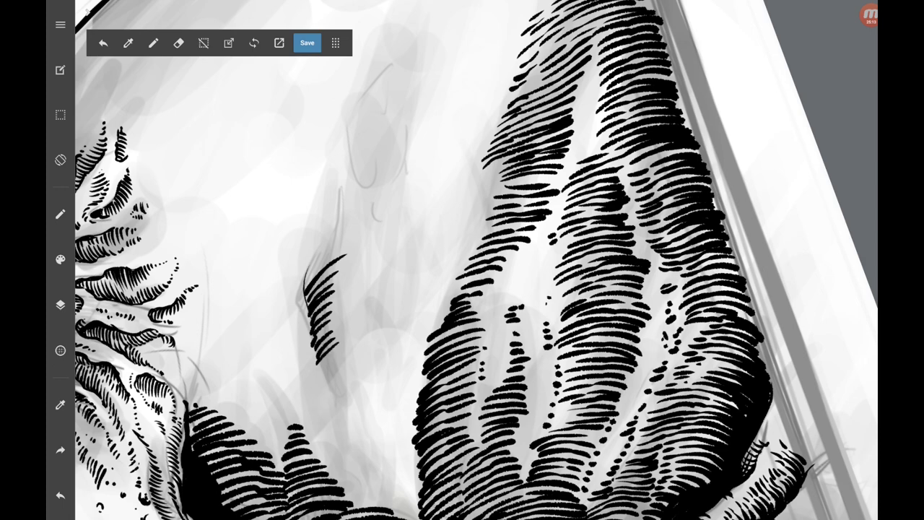
{"action": "mouse_move", "coordinate": [319, 369]}
{"action": "left_mouse_down"}
{"action": "mouse_move", "coordinate": [349, 339]}
{"action": "mouse_move", "coordinate": [361, 348]}
{"action": "left_mouse_up"}
{"action": "scroll", "coordinate": [476, 260], "scroll_direction": "down", "scroll_amount": 2}
{"action": "left_click_drag", "start_coordinate": [377, 277], "coordinate": [387, 268]}
{"action": "left_click_drag", "start_coordinate": [357, 307], "coordinate": [393, 273]}
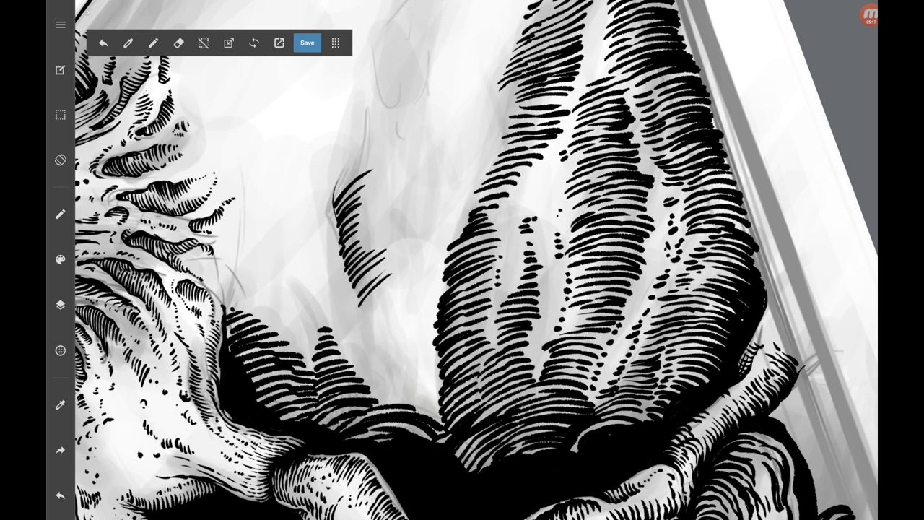
{"action": "left_click_drag", "start_coordinate": [358, 315], "coordinate": [380, 293]}
{"action": "left_click_drag", "start_coordinate": [358, 323], "coordinate": [395, 296]}
{"action": "left_click_drag", "start_coordinate": [359, 332], "coordinate": [394, 303]}
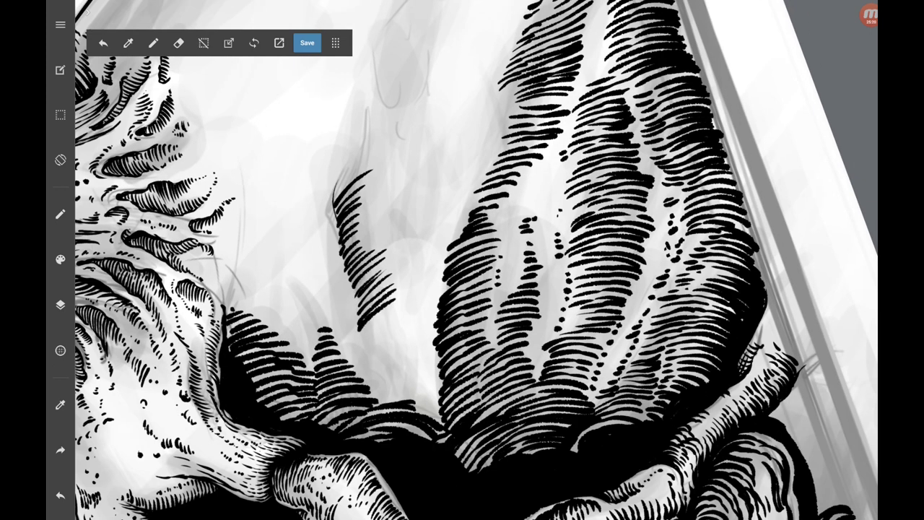
Stack more curved hatch strokes up the fan.
{"action": "left_click_drag", "start_coordinate": [416, 418], "coordinate": [433, 406]}
{"action": "mouse_move", "coordinate": [372, 405]}
{"action": "left_mouse_down"}
{"action": "mouse_move", "coordinate": [423, 396]}
{"action": "mouse_move", "coordinate": [404, 381]}
{"action": "left_mouse_up"}
{"action": "mouse_move", "coordinate": [364, 386]}
{"action": "left_mouse_down"}
{"action": "mouse_move", "coordinate": [400, 375]}
{"action": "mouse_move", "coordinate": [405, 351]}
{"action": "left_mouse_up"}
{"action": "mouse_move", "coordinate": [363, 373]}
{"action": "left_mouse_down"}
{"action": "mouse_move", "coordinate": [410, 345]}
{"action": "mouse_move", "coordinate": [378, 354]}
{"action": "left_mouse_up"}
{"action": "left_click_drag", "start_coordinate": [369, 358], "coordinate": [403, 337]}
{"action": "mouse_move", "coordinate": [351, 370]}
{"action": "left_mouse_down"}
{"action": "mouse_move", "coordinate": [410, 322]}
{"action": "mouse_move", "coordinate": [408, 302]}
{"action": "left_mouse_up"}
{"action": "left_click_drag", "start_coordinate": [343, 361], "coordinate": [375, 323]}
{"action": "mouse_move", "coordinate": [549, 289]}
{"action": "left_mouse_down"}
{"action": "mouse_move", "coordinate": [447, 216]}
{"action": "mouse_move", "coordinate": [505, 260]}
{"action": "left_mouse_up"}
Add small hatch strokes within and near the fan.
{"action": "mouse_move", "coordinate": [426, 265]}
{"action": "left_mouse_down"}
{"action": "mouse_move", "coordinate": [437, 254]}
{"action": "mouse_move", "coordinate": [426, 248]}
{"action": "left_mouse_up"}
{"action": "mouse_move", "coordinate": [433, 217]}
{"action": "left_mouse_down"}
{"action": "mouse_move", "coordinate": [548, 289]}
{"action": "mouse_move", "coordinate": [462, 216]}
{"action": "mouse_move", "coordinate": [506, 274]}
{"action": "left_mouse_up"}
{"action": "mouse_move", "coordinate": [370, 286]}
{"action": "left_mouse_down"}
{"action": "mouse_move", "coordinate": [442, 258]}
{"action": "mouse_move", "coordinate": [445, 240]}
{"action": "left_mouse_up"}
{"action": "left_click_drag", "start_coordinate": [413, 264], "coordinate": [443, 221]}
{"action": "left_click_drag", "start_coordinate": [413, 241], "coordinate": [441, 215]}
{"action": "left_click_drag", "start_coordinate": [419, 296], "coordinate": [446, 267]}
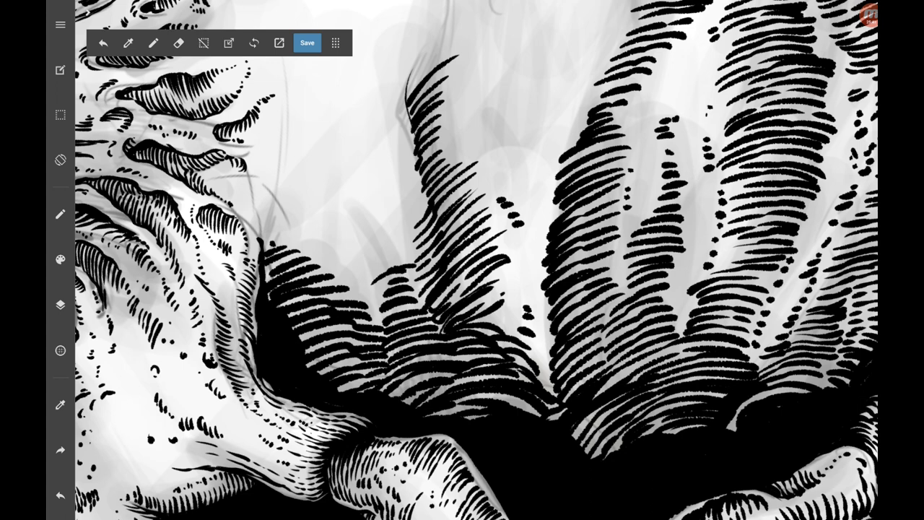
{"action": "left_click_drag", "start_coordinate": [505, 288], "coordinate": [462, 217]}
{"action": "left_click_drag", "start_coordinate": [396, 322], "coordinate": [410, 298]}
{"action": "left_click_drag", "start_coordinate": [390, 315], "coordinate": [405, 286]}
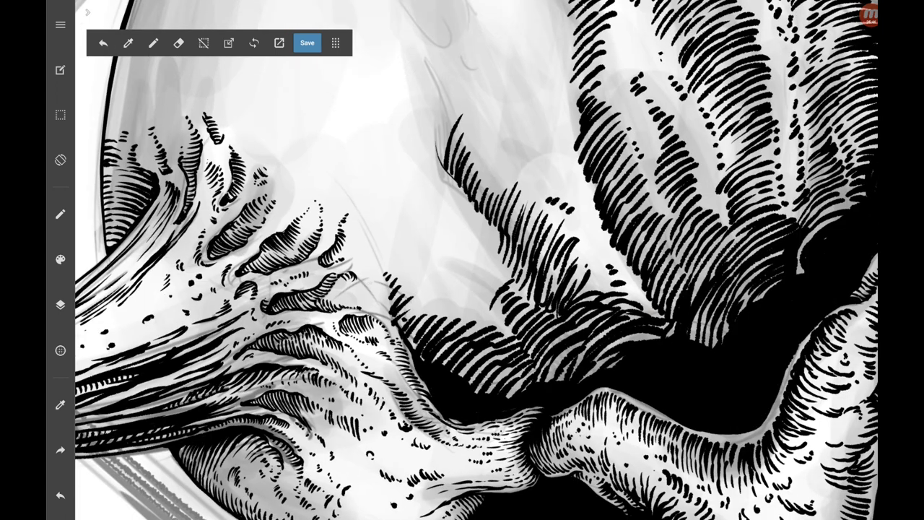
Add rows of short hatch strokes higher up the fan.
{"action": "left_click_drag", "start_coordinate": [419, 323], "coordinate": [490, 287]}
{"action": "mouse_move", "coordinate": [471, 315]}
{"action": "left_mouse_down"}
{"action": "mouse_move", "coordinate": [501, 295]}
{"action": "mouse_move", "coordinate": [480, 269]}
{"action": "left_mouse_up"}
{"action": "mouse_move", "coordinate": [453, 289]}
{"action": "left_mouse_down"}
{"action": "mouse_move", "coordinate": [469, 269]}
{"action": "mouse_move", "coordinate": [455, 265]}
{"action": "left_mouse_up"}
{"action": "mouse_move", "coordinate": [434, 291]}
{"action": "left_mouse_down"}
{"action": "mouse_move", "coordinate": [449, 264]}
{"action": "mouse_move", "coordinate": [440, 261]}
{"action": "left_mouse_up"}
{"action": "left_click_drag", "start_coordinate": [419, 276], "coordinate": [477, 211]}
{"action": "mouse_move", "coordinate": [455, 232]}
{"action": "left_mouse_down"}
{"action": "mouse_move", "coordinate": [473, 203]}
{"action": "mouse_move", "coordinate": [455, 180]}
{"action": "left_mouse_up"}
{"action": "left_click_drag", "start_coordinate": [419, 229], "coordinate": [446, 178]}
Add black hatch strokes toward the cranium top and within the fan.
{"action": "left_click_drag", "start_coordinate": [418, 206], "coordinate": [436, 180]}
{"action": "mouse_move", "coordinate": [420, 188]}
{"action": "left_mouse_down"}
{"action": "mouse_move", "coordinate": [443, 165]}
{"action": "mouse_move", "coordinate": [446, 128]}
{"action": "left_mouse_up"}
{"action": "scroll", "coordinate": [462, 260], "scroll_direction": "down", "scroll_amount": 3}
{"action": "scroll", "coordinate": [462, 260], "scroll_direction": "up", "scroll_amount": 2}
{"action": "mouse_move", "coordinate": [439, 271]}
{"action": "left_mouse_down"}
{"action": "mouse_move", "coordinate": [456, 255]}
{"action": "mouse_move", "coordinate": [438, 272]}
{"action": "left_mouse_up"}
{"action": "left_click_drag", "start_coordinate": [421, 291], "coordinate": [453, 252]}
Extend the hatching upward with more rows of short strokes.
{"action": "left_click_drag", "start_coordinate": [413, 283], "coordinate": [449, 239]}
{"action": "mouse_move", "coordinate": [413, 271]}
{"action": "left_mouse_down"}
{"action": "mouse_move", "coordinate": [449, 232]}
{"action": "mouse_move", "coordinate": [444, 227]}
{"action": "left_mouse_up"}
{"action": "mouse_move", "coordinate": [409, 266]}
{"action": "left_mouse_down"}
{"action": "mouse_move", "coordinate": [442, 221]}
{"action": "mouse_move", "coordinate": [425, 235]}
{"action": "left_mouse_up"}
{"action": "left_click_drag", "start_coordinate": [404, 253], "coordinate": [443, 189]}
{"action": "left_click_drag", "start_coordinate": [412, 212], "coordinate": [443, 181]}
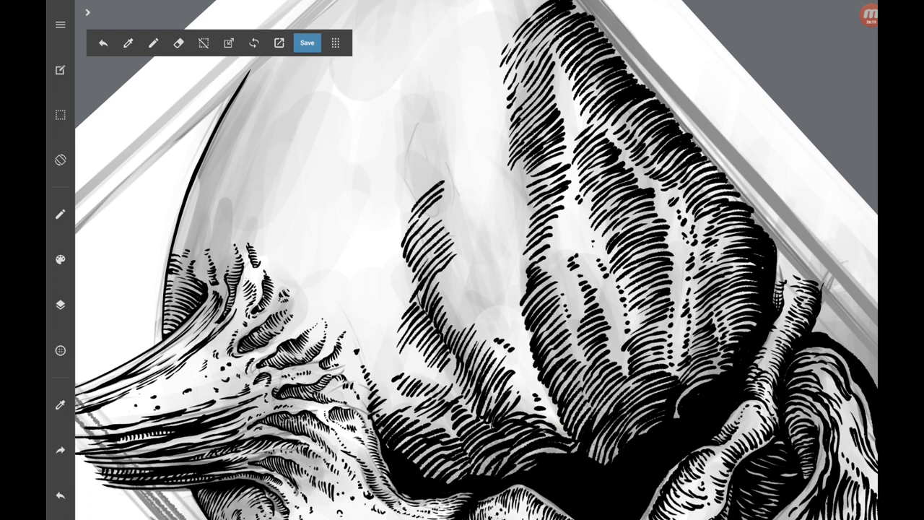
{"action": "left_click_drag", "start_coordinate": [405, 205], "coordinate": [439, 173]}
{"action": "left_click_drag", "start_coordinate": [393, 212], "coordinate": [434, 154]}
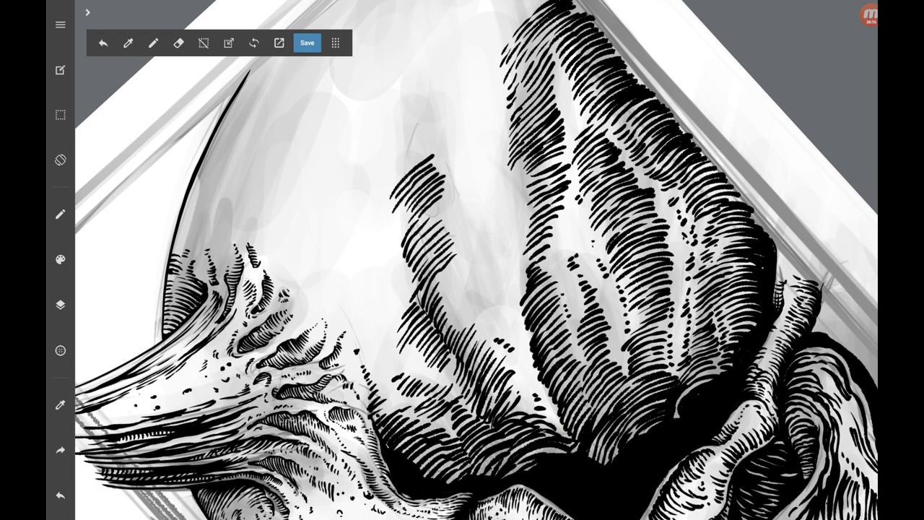
{"action": "left_click_drag", "start_coordinate": [393, 183], "coordinate": [437, 145]}
{"action": "left_click_drag", "start_coordinate": [401, 168], "coordinate": [440, 142]}
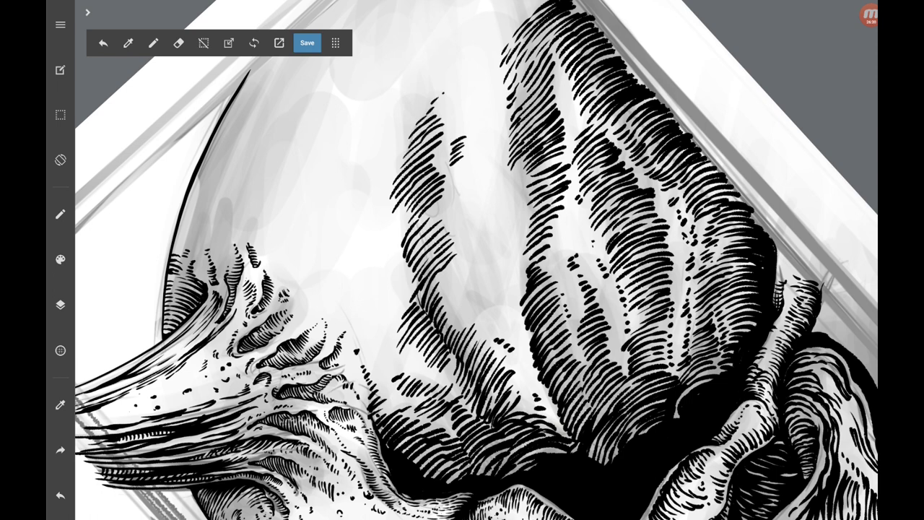
Add short hatch strokes on the cranium, working up to the strand's tip.
{"action": "left_click_drag", "start_coordinate": [475, 322], "coordinate": [484, 309]}
{"action": "left_click_drag", "start_coordinate": [471, 320], "coordinate": [475, 302]}
{"action": "left_click_drag", "start_coordinate": [458, 323], "coordinate": [478, 257]}
{"action": "left_click_drag", "start_coordinate": [462, 270], "coordinate": [530, 215]}
{"action": "left_click_drag", "start_coordinate": [497, 227], "coordinate": [524, 207]}
{"action": "mouse_move", "coordinate": [491, 218]}
{"action": "left_mouse_down"}
{"action": "mouse_move", "coordinate": [526, 198]}
{"action": "mouse_move", "coordinate": [527, 178]}
{"action": "left_mouse_up"}
{"action": "left_click_drag", "start_coordinate": [482, 200], "coordinate": [527, 178]}
{"action": "left_click_drag", "start_coordinate": [487, 189], "coordinate": [532, 154]}
{"action": "left_click_drag", "start_coordinate": [517, 173], "coordinate": [527, 164]}
Fill the gaps near the brow with short hatch strokes, working upward.
{"action": "scroll", "coordinate": [477, 260], "scroll_direction": "down", "scroll_amount": 5}
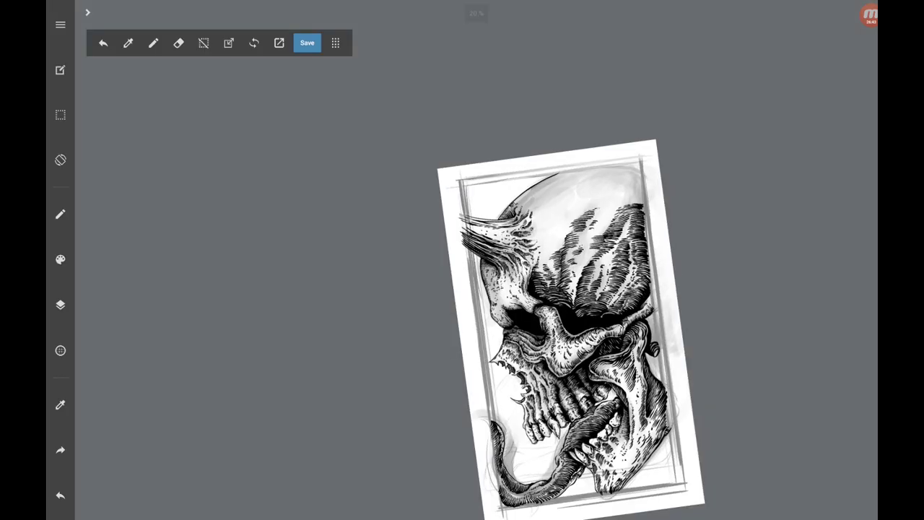
{"action": "scroll", "coordinate": [505, 217], "scroll_direction": "up", "scroll_amount": 5}
{"action": "scroll", "coordinate": [506, 217], "scroll_direction": "up", "scroll_amount": 3}
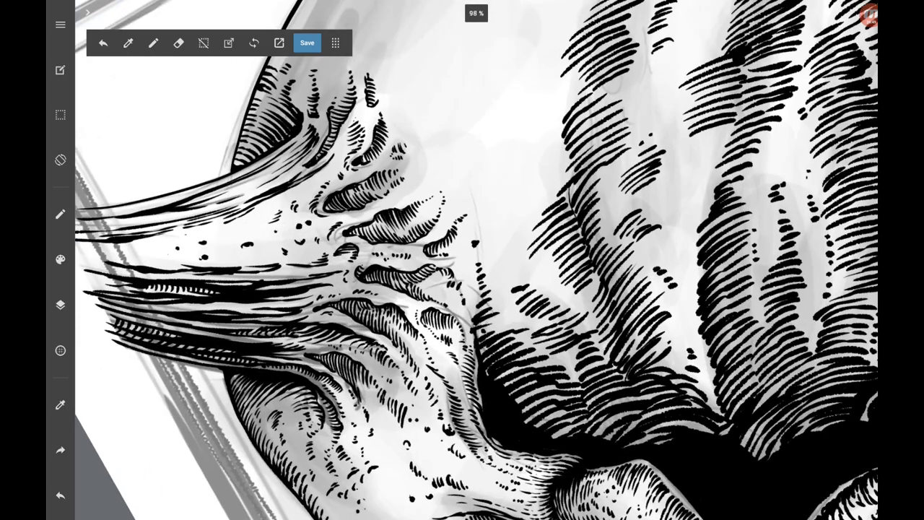
{"action": "left_click_drag", "start_coordinate": [497, 299], "coordinate": [526, 282]}
{"action": "mouse_move", "coordinate": [498, 291]}
{"action": "left_mouse_down"}
{"action": "mouse_move", "coordinate": [530, 273]}
{"action": "mouse_move", "coordinate": [534, 231]}
{"action": "left_mouse_up"}
{"action": "mouse_move", "coordinate": [508, 245]}
{"action": "left_mouse_down"}
{"action": "mouse_move", "coordinate": [542, 227]}
{"action": "mouse_move", "coordinate": [546, 211]}
{"action": "left_mouse_up"}
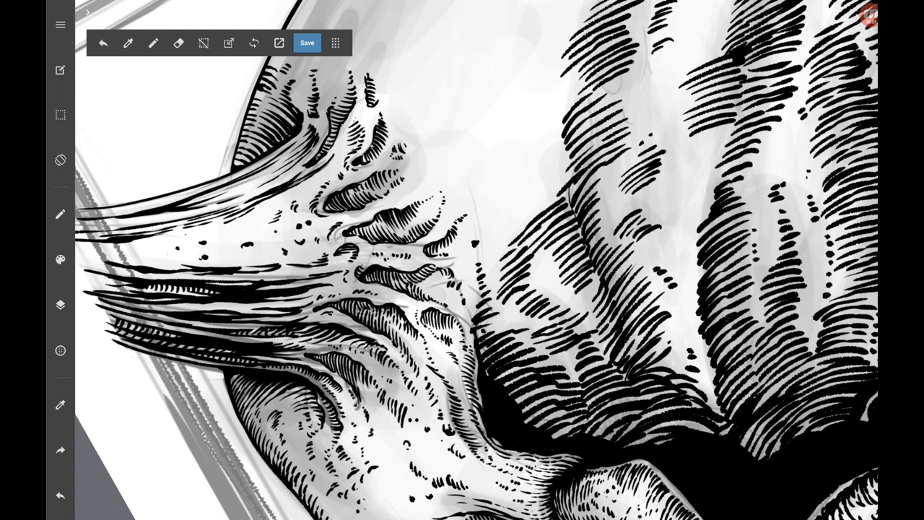
{"action": "left_click_drag", "start_coordinate": [505, 240], "coordinate": [564, 195]}
{"action": "left_click_drag", "start_coordinate": [514, 223], "coordinate": [564, 183]}
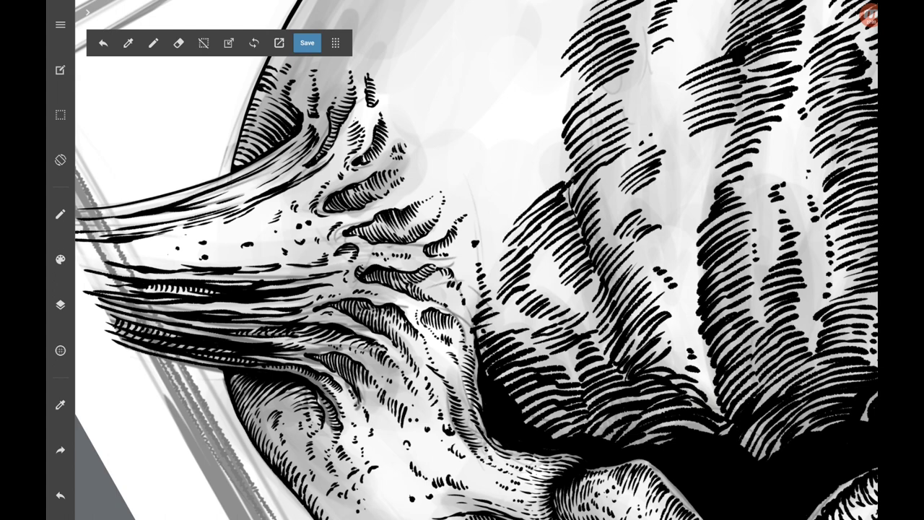
Continue the short hatch strokes further up the cranium strand.
{"action": "left_click_drag", "start_coordinate": [513, 214], "coordinate": [535, 192]}
{"action": "left_click_drag", "start_coordinate": [532, 192], "coordinate": [570, 172]}
{"action": "left_click_drag", "start_coordinate": [515, 202], "coordinate": [556, 172]}
{"action": "left_click_drag", "start_coordinate": [556, 176], "coordinate": [570, 164]}
{"action": "left_click_drag", "start_coordinate": [495, 223], "coordinate": [516, 199]}
{"action": "left_click_drag", "start_coordinate": [491, 218], "coordinate": [567, 157]}
Add hatch strokes higher on the cranium, up to its top edge.
{"action": "left_click_drag", "start_coordinate": [510, 193], "coordinate": [559, 146]}
{"action": "mouse_move", "coordinate": [506, 175]}
{"action": "left_mouse_down"}
{"action": "mouse_move", "coordinate": [562, 135]}
{"action": "mouse_move", "coordinate": [536, 142]}
{"action": "left_mouse_up"}
{"action": "left_click_drag", "start_coordinate": [535, 143], "coordinate": [565, 128]}
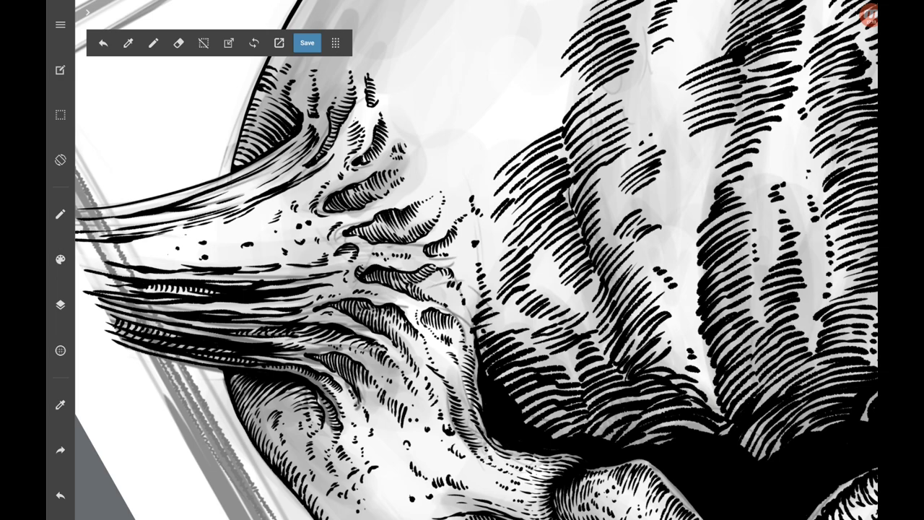
{"action": "left_click_drag", "start_coordinate": [510, 154], "coordinate": [561, 118]}
{"action": "left_click_drag", "start_coordinate": [541, 123], "coordinate": [567, 96]}
{"action": "left_click_drag", "start_coordinate": [551, 97], "coordinate": [571, 84]}
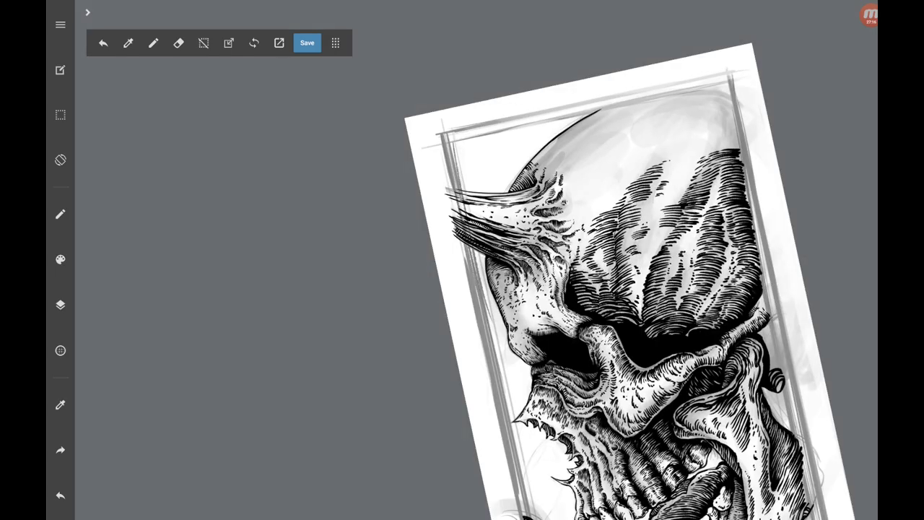
Mirror the canvas and add a few short hatch strokes near the brow and above the mass.
{"action": "key", "text": "x"}
{"action": "scroll", "coordinate": [463, 260], "scroll_direction": "up", "scroll_amount": 5}
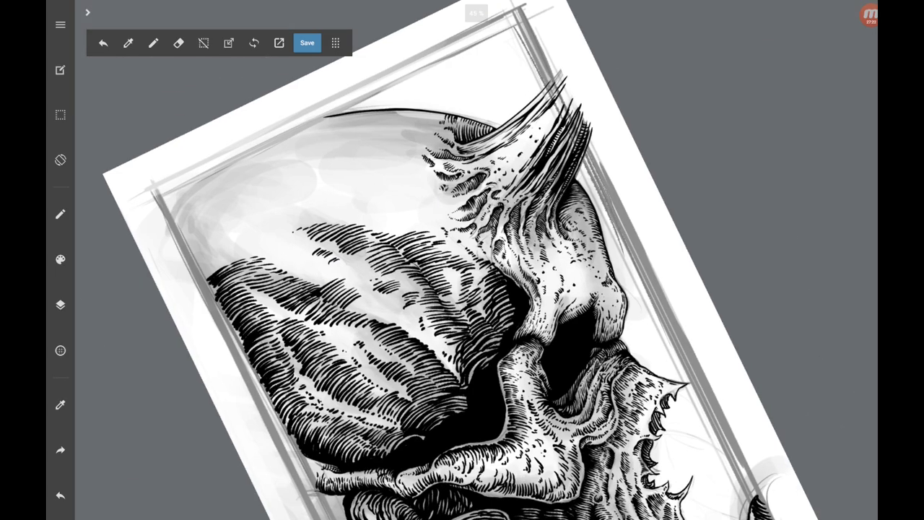
{"action": "left_click_drag", "start_coordinate": [260, 306], "coordinate": [294, 283]}
{"action": "mouse_move", "coordinate": [244, 328]}
{"action": "left_mouse_down"}
{"action": "mouse_move", "coordinate": [278, 286]}
{"action": "mouse_move", "coordinate": [264, 282]}
{"action": "mouse_move", "coordinate": [245, 318]}
{"action": "left_mouse_up"}
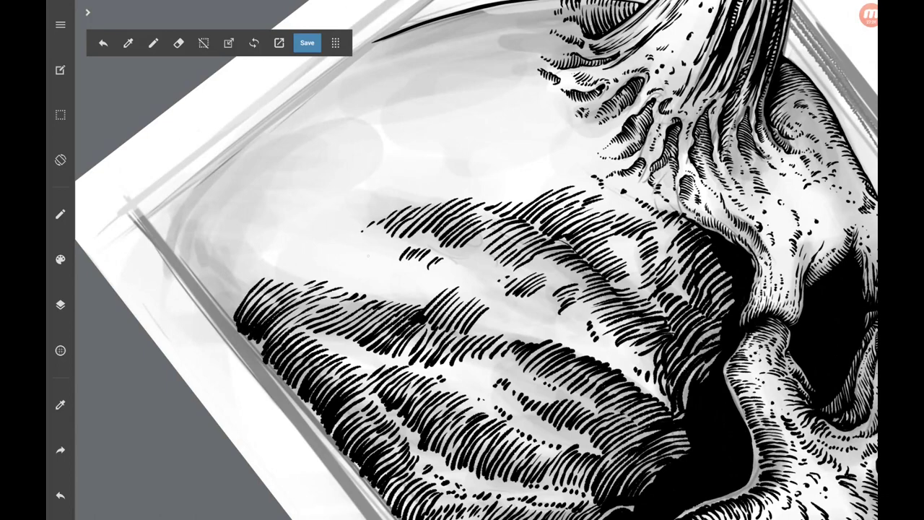
{"action": "left_click_drag", "start_coordinate": [368, 256], "coordinate": [387, 245]}
{"action": "mouse_move", "coordinate": [403, 195]}
{"action": "left_mouse_down"}
{"action": "mouse_move", "coordinate": [415, 181]}
{"action": "mouse_move", "coordinate": [390, 192]}
{"action": "left_mouse_up"}
Zoom out and add a short hatch stroke across the cranium.
{"action": "scroll", "coordinate": [462, 260], "scroll_direction": "down", "scroll_amount": 2}
{"action": "scroll", "coordinate": [463, 260], "scroll_direction": "down", "scroll_amount": 1}
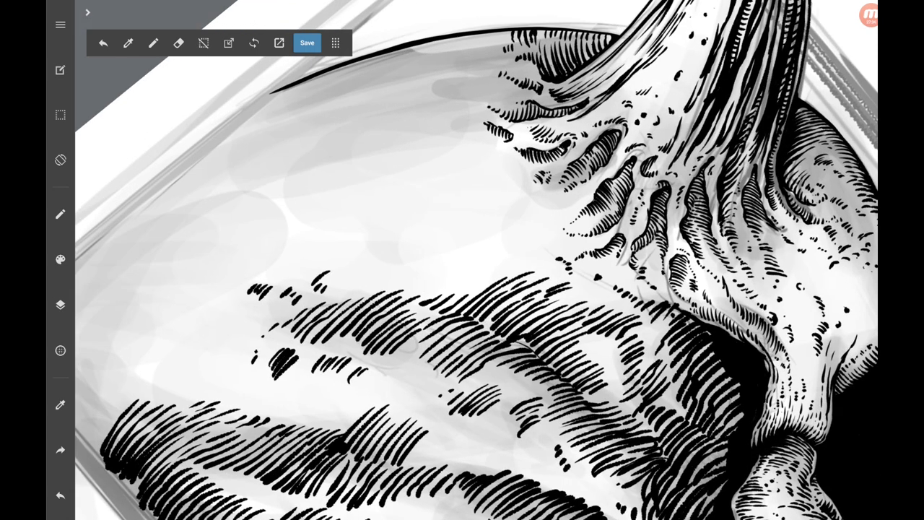
{"action": "scroll", "coordinate": [462, 260], "scroll_direction": "down", "scroll_amount": 3}
{"action": "scroll", "coordinate": [463, 260], "scroll_direction": "down", "scroll_amount": 2}
{"action": "scroll", "coordinate": [433, 216], "scroll_direction": "up", "scroll_amount": 3}
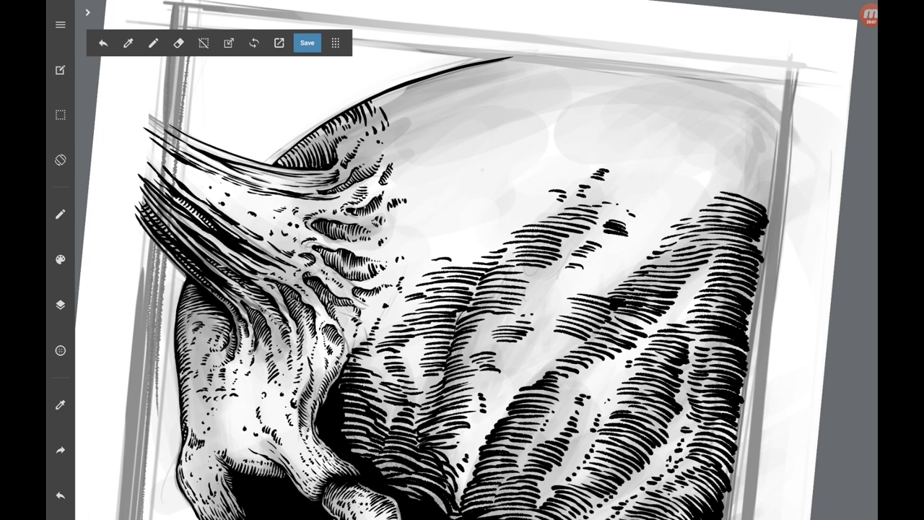
{"action": "left_click_drag", "start_coordinate": [421, 269], "coordinate": [504, 231]}
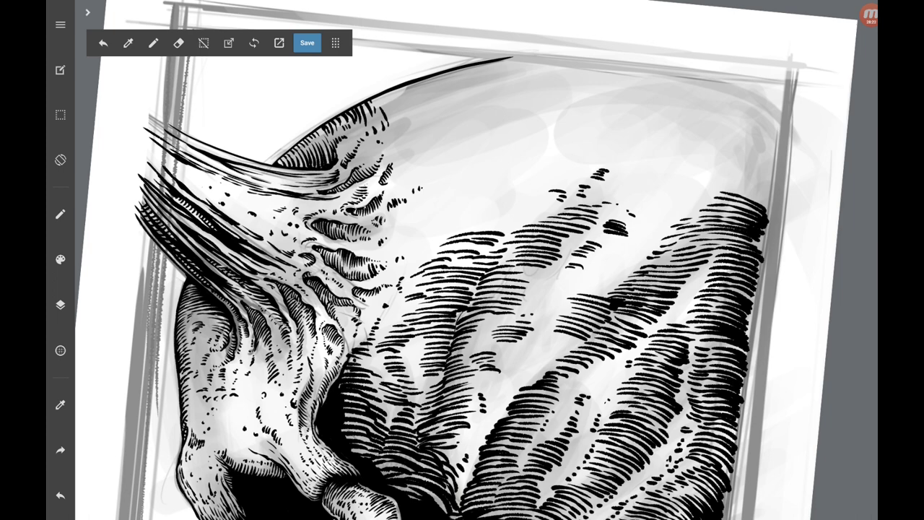
Rotate the view and scatter short strokes along the top of the hatching.
{"action": "left_click_drag", "start_coordinate": [462, 289], "coordinate": [505, 246]}
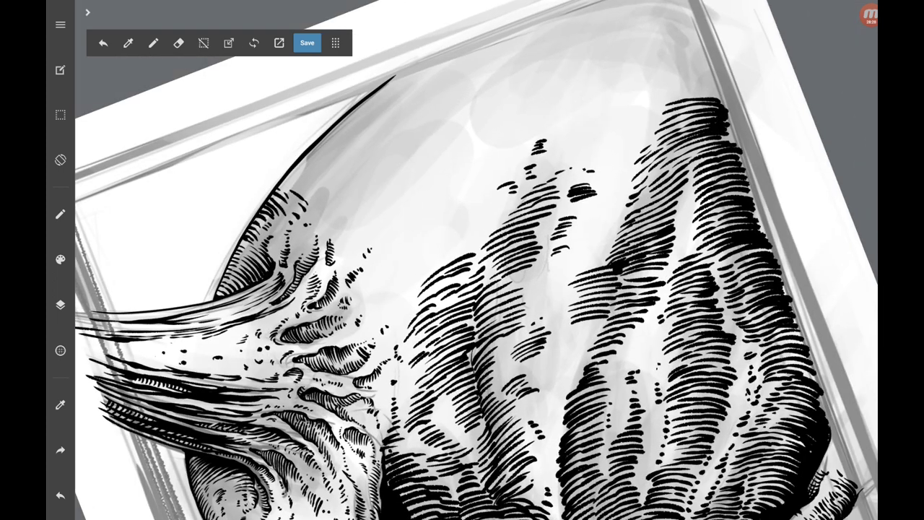
{"action": "left_click_drag", "start_coordinate": [384, 312], "coordinate": [404, 296]}
{"action": "mouse_move", "coordinate": [446, 261]}
{"action": "left_mouse_down"}
{"action": "mouse_move", "coordinate": [473, 247]}
{"action": "mouse_move", "coordinate": [460, 247]}
{"action": "left_mouse_up"}
{"action": "left_click_drag", "start_coordinate": [461, 249], "coordinate": [476, 241]}
{"action": "left_click_drag", "start_coordinate": [429, 264], "coordinate": [452, 246]}
{"action": "left_click_drag", "start_coordinate": [450, 248], "coordinate": [472, 238]}
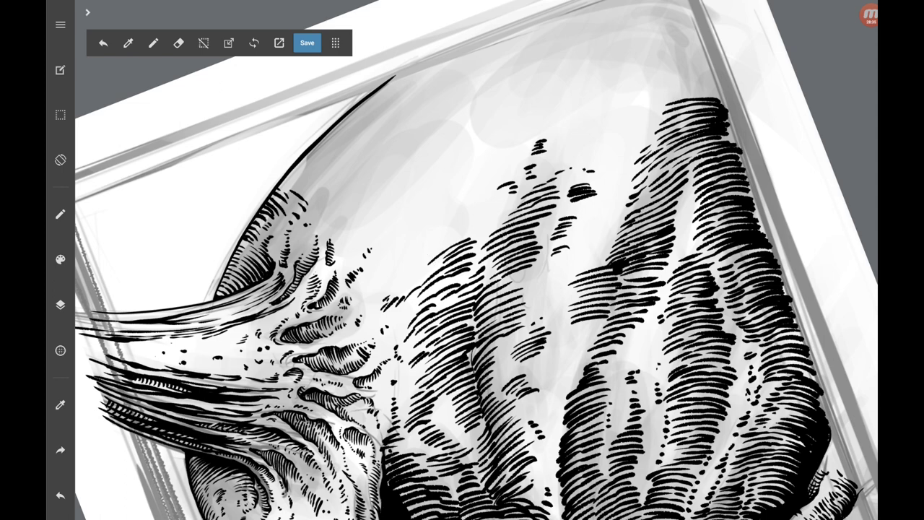
{"action": "left_click_drag", "start_coordinate": [424, 260], "coordinate": [453, 243]}
{"action": "left_click_drag", "start_coordinate": [453, 237], "coordinate": [481, 217]}
{"action": "left_click_drag", "start_coordinate": [477, 220], "coordinate": [493, 207]}
Mirror the canvas again and add short diagonal hatches from the left edge upward.
{"action": "scroll", "coordinate": [477, 260], "scroll_direction": "down", "scroll_amount": 5}
{"action": "key", "text": "h"}
{"action": "scroll", "coordinate": [477, 260], "scroll_direction": "up", "scroll_amount": 5}
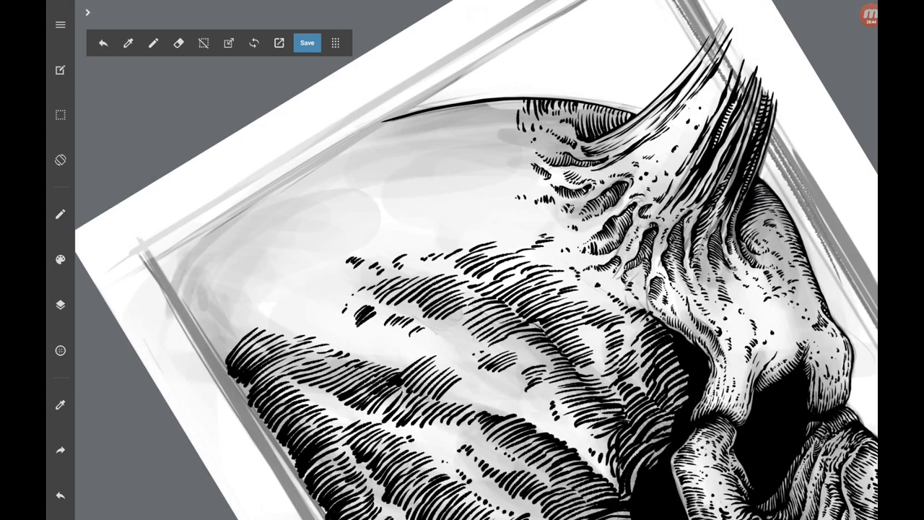
{"action": "left_click_drag", "start_coordinate": [226, 358], "coordinate": [240, 334]}
{"action": "mouse_move", "coordinate": [230, 353]}
{"action": "left_mouse_down"}
{"action": "mouse_move", "coordinate": [250, 317]}
{"action": "mouse_move", "coordinate": [318, 304]}
{"action": "left_mouse_up"}
{"action": "left_click_drag", "start_coordinate": [296, 317], "coordinate": [309, 302]}
{"action": "left_click_drag", "start_coordinate": [303, 302], "coordinate": [322, 292]}
{"action": "mouse_move", "coordinate": [336, 247]}
{"action": "left_mouse_down"}
{"action": "mouse_move", "coordinate": [361, 233]}
{"action": "mouse_move", "coordinate": [337, 241]}
{"action": "left_mouse_up"}
{"action": "left_click_drag", "start_coordinate": [319, 264], "coordinate": [332, 253]}
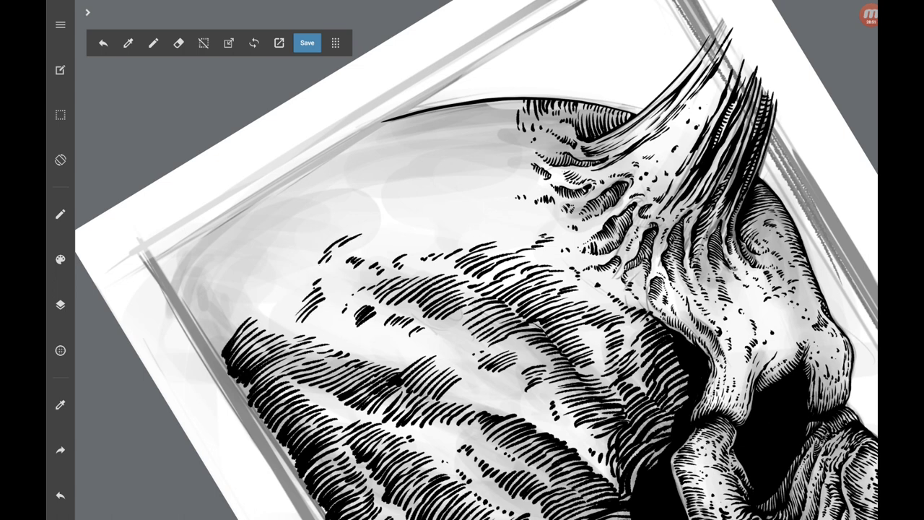
{"action": "left_click_drag", "start_coordinate": [409, 232], "coordinate": [430, 221]}
{"action": "left_click_drag", "start_coordinate": [397, 236], "coordinate": [424, 219]}
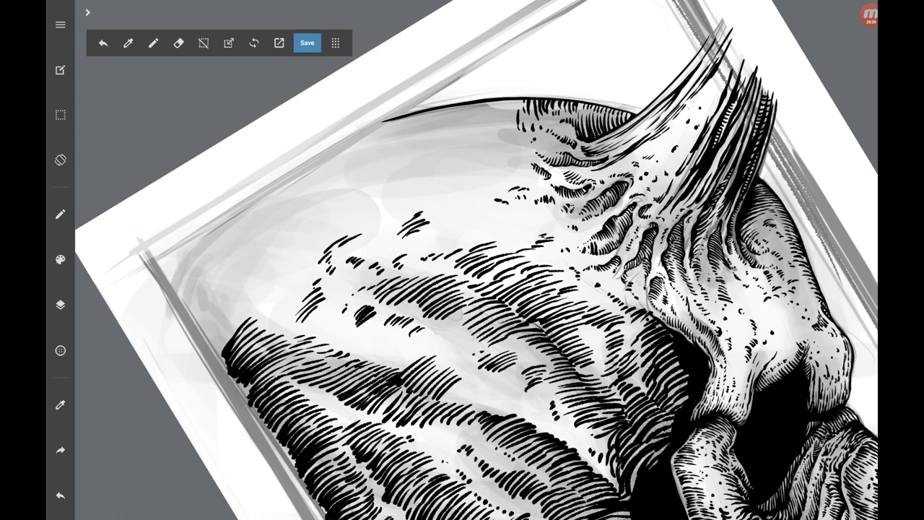
Undo a stray stroke, restore the canvas orientation and add short hatches climbing upward.
{"action": "left_click_drag", "start_coordinate": [385, 133], "coordinate": [423, 114]}
{"action": "left_click", "coordinate": [60, 495]}
{"action": "left_click", "coordinate": [61, 160]}
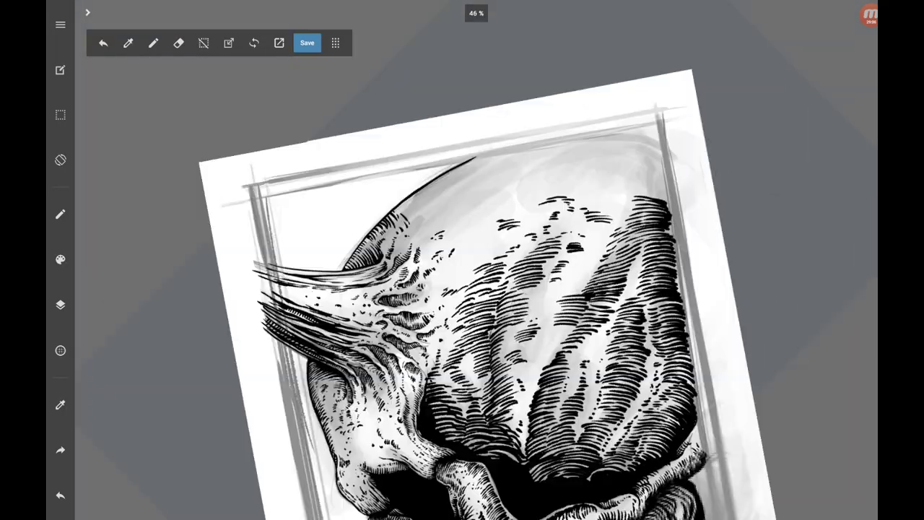
{"action": "scroll", "coordinate": [477, 260], "scroll_direction": "up", "scroll_amount": 5}
{"action": "left_click_drag", "start_coordinate": [500, 364], "coordinate": [520, 350]}
{"action": "mouse_move", "coordinate": [502, 372]}
{"action": "left_mouse_down"}
{"action": "mouse_move", "coordinate": [517, 357]}
{"action": "mouse_move", "coordinate": [516, 333]}
{"action": "left_mouse_up"}
{"action": "mouse_move", "coordinate": [501, 336]}
{"action": "left_mouse_down"}
{"action": "mouse_move", "coordinate": [535, 322]}
{"action": "mouse_move", "coordinate": [514, 293]}
{"action": "left_mouse_up"}
{"action": "scroll", "coordinate": [476, 260], "scroll_direction": "up", "scroll_amount": 1}
{"action": "mouse_move", "coordinate": [514, 295]}
{"action": "left_mouse_down"}
{"action": "mouse_move", "coordinate": [546, 275]}
{"action": "mouse_move", "coordinate": [540, 262]}
{"action": "left_mouse_up"}
{"action": "left_click_drag", "start_coordinate": [504, 273], "coordinate": [550, 244]}
Lay long hatch strokes along the dark mass's upper edge toward the cranium's upper-left.
{"action": "left_click_drag", "start_coordinate": [508, 254], "coordinate": [550, 240]}
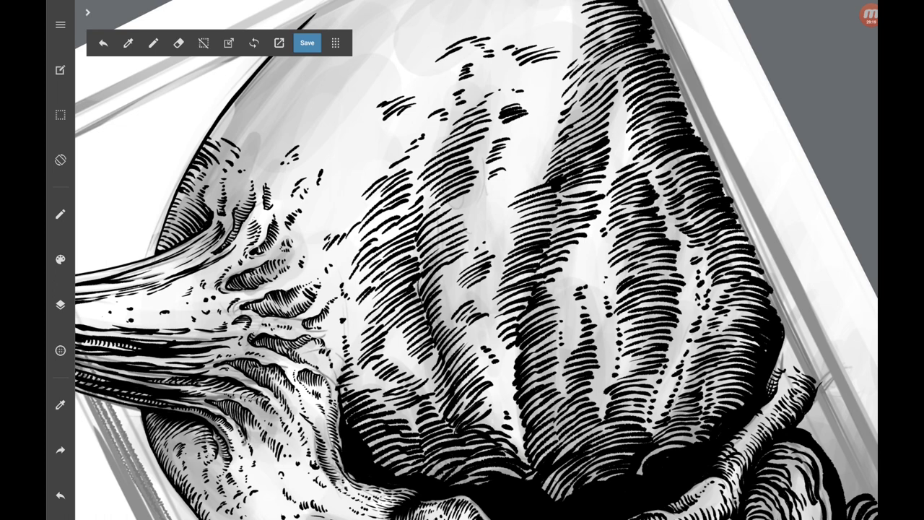
{"action": "scroll", "coordinate": [477, 260], "scroll_direction": "down", "scroll_amount": 5}
{"action": "scroll", "coordinate": [476, 260], "scroll_direction": "up", "scroll_amount": 4}
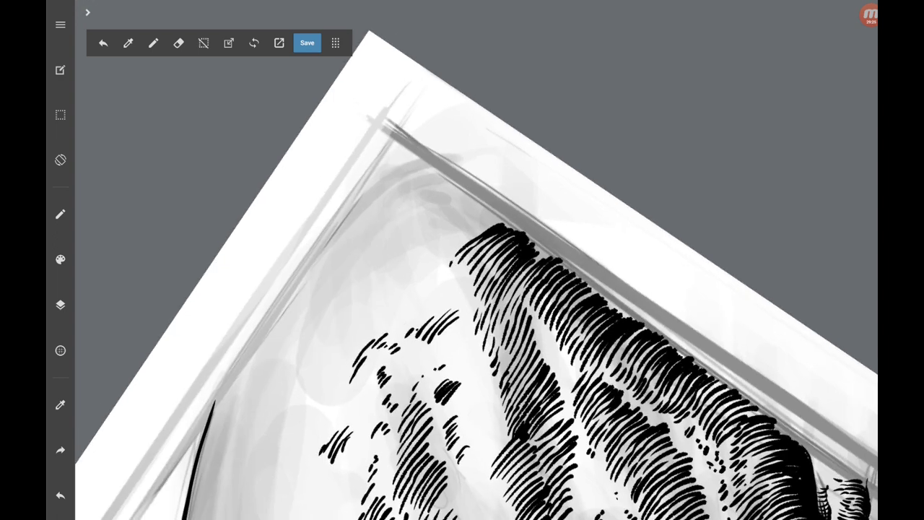
{"action": "mouse_move", "coordinate": [453, 260]}
{"action": "left_mouse_down"}
{"action": "mouse_move", "coordinate": [492, 221]}
{"action": "mouse_move", "coordinate": [488, 209]}
{"action": "left_mouse_up"}
{"action": "left_click_drag", "start_coordinate": [416, 282], "coordinate": [484, 205]}
{"action": "mouse_move", "coordinate": [392, 291]}
{"action": "left_mouse_down"}
{"action": "mouse_move", "coordinate": [479, 204]}
{"action": "mouse_move", "coordinate": [472, 201]}
{"action": "left_mouse_up"}
{"action": "left_click_drag", "start_coordinate": [365, 305], "coordinate": [475, 198]}
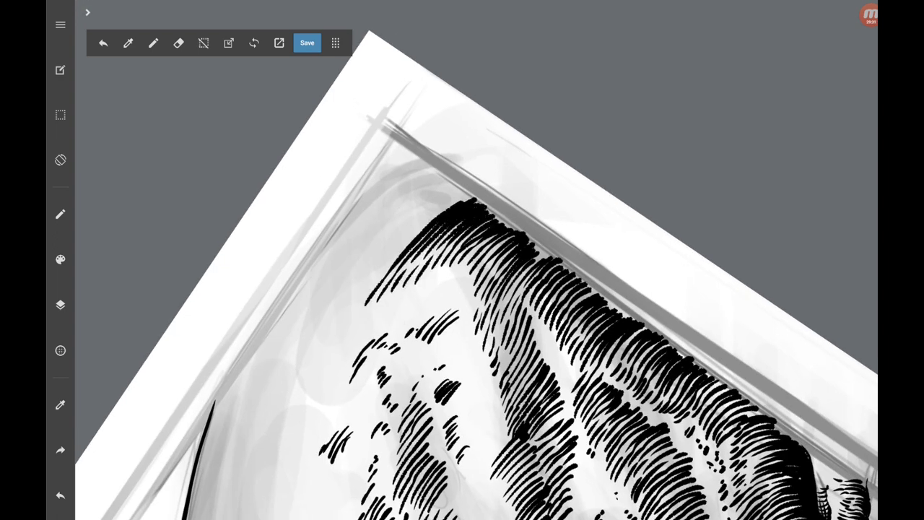
{"action": "mouse_move", "coordinate": [373, 319]}
{"action": "left_mouse_down"}
{"action": "mouse_move", "coordinate": [404, 293]}
{"action": "mouse_move", "coordinate": [449, 281]}
{"action": "left_mouse_up"}
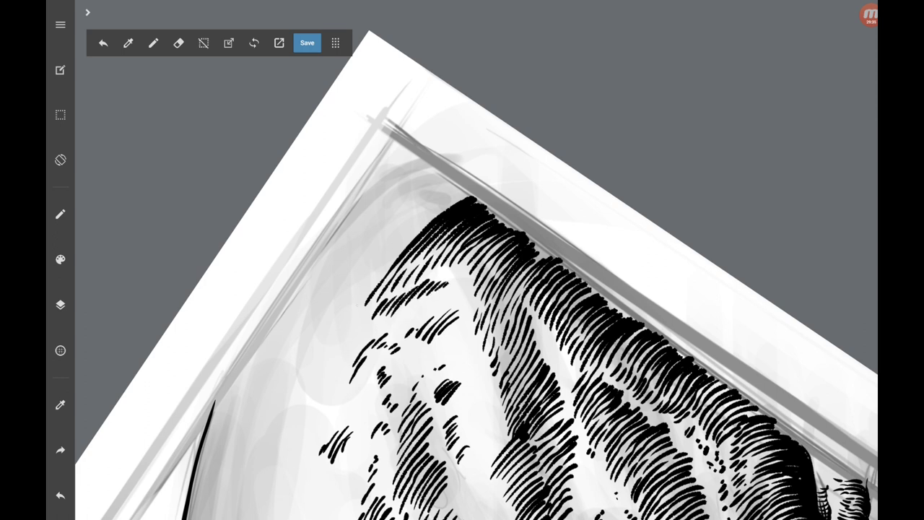
{"action": "left_click_drag", "start_coordinate": [358, 305], "coordinate": [377, 277]}
{"action": "mouse_move", "coordinate": [381, 269]}
{"action": "left_mouse_down"}
{"action": "mouse_move", "coordinate": [466, 192]}
{"action": "mouse_move", "coordinate": [385, 253]}
{"action": "mouse_move", "coordinate": [466, 186]}
{"action": "left_mouse_up"}
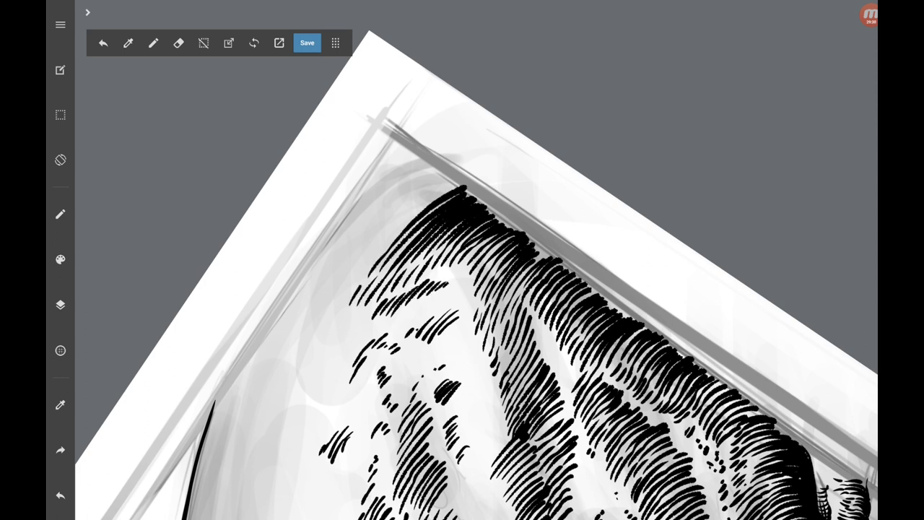
{"action": "left_click_drag", "start_coordinate": [350, 305], "coordinate": [362, 284]}
{"action": "left_click_drag", "start_coordinate": [359, 287], "coordinate": [371, 274]}
{"action": "mouse_move", "coordinate": [352, 293]}
{"action": "left_mouse_down"}
{"action": "mouse_move", "coordinate": [387, 238]}
{"action": "mouse_move", "coordinate": [455, 183]}
{"action": "left_mouse_up"}
Build more hatching up the cranium's upper-left edge to the top of the dome.
{"action": "left_click_drag", "start_coordinate": [401, 229], "coordinate": [430, 202]}
{"action": "left_click_drag", "start_coordinate": [345, 280], "coordinate": [453, 175]}
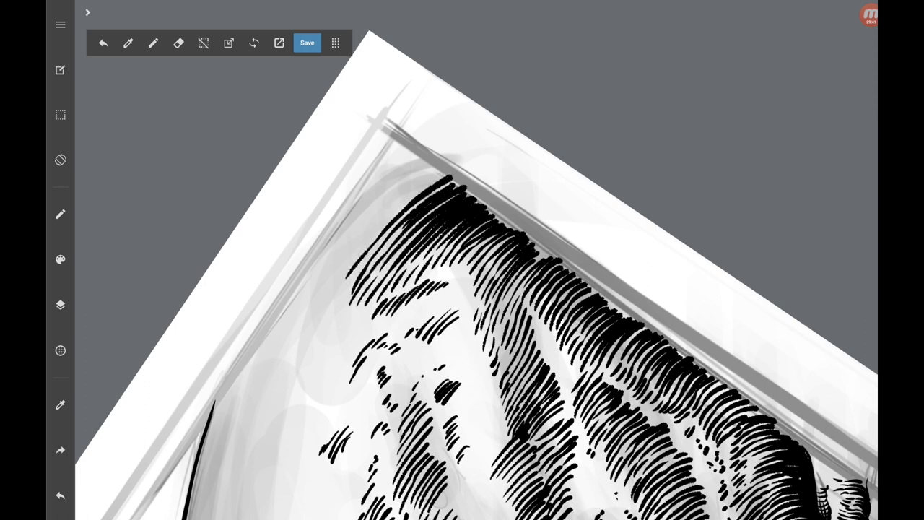
{"action": "left_click_drag", "start_coordinate": [341, 297], "coordinate": [361, 262]}
{"action": "mouse_move", "coordinate": [346, 283]}
{"action": "left_mouse_down"}
{"action": "mouse_move", "coordinate": [384, 237]}
{"action": "mouse_move", "coordinate": [375, 231]}
{"action": "left_mouse_up"}
{"action": "left_click_drag", "start_coordinate": [374, 232], "coordinate": [439, 177]}
{"action": "mouse_move", "coordinate": [341, 270]}
{"action": "left_mouse_down"}
{"action": "mouse_move", "coordinate": [410, 188]}
{"action": "mouse_move", "coordinate": [448, 163]}
{"action": "left_mouse_up"}
{"action": "mouse_move", "coordinate": [338, 261]}
{"action": "left_mouse_down"}
{"action": "mouse_move", "coordinate": [435, 164]}
{"action": "mouse_move", "coordinate": [339, 239]}
{"action": "left_mouse_up"}
{"action": "mouse_move", "coordinate": [340, 240]}
{"action": "left_mouse_down"}
{"action": "mouse_move", "coordinate": [428, 157]}
{"action": "mouse_move", "coordinate": [368, 185]}
{"action": "left_mouse_up"}
{"action": "left_click_drag", "start_coordinate": [399, 169], "coordinate": [420, 156]}
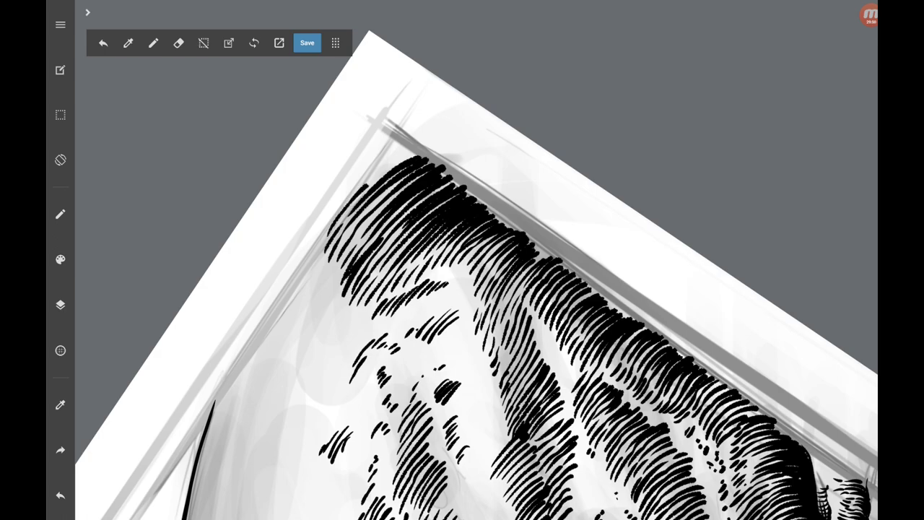
{"action": "left_click_drag", "start_coordinate": [365, 186], "coordinate": [423, 150]}
{"action": "scroll", "coordinate": [476, 259], "scroll_direction": "up", "scroll_amount": 5}
Zoom onto the forehead and add an ink dab and short hatch strokes there.
{"action": "scroll", "coordinate": [477, 260], "scroll_direction": "up", "scroll_amount": 3}
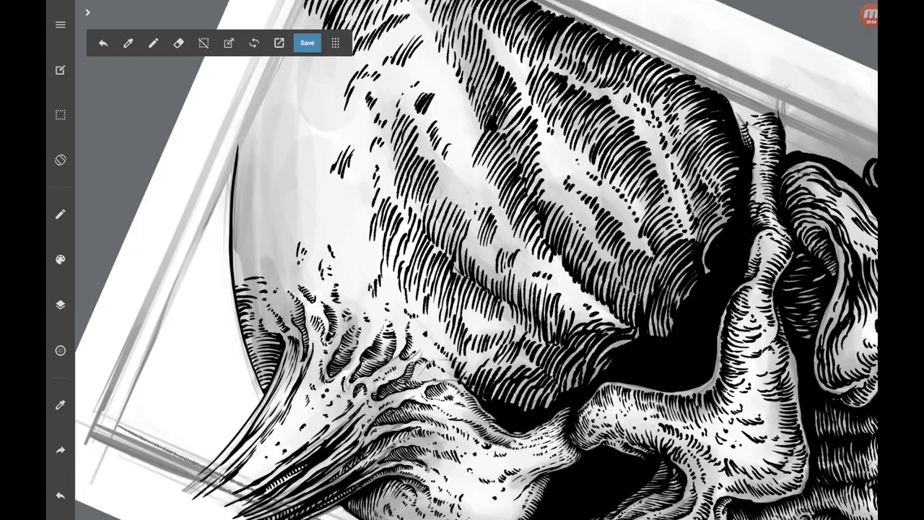
{"action": "scroll", "coordinate": [477, 259], "scroll_direction": "up", "scroll_amount": 3}
{"action": "scroll", "coordinate": [477, 260], "scroll_direction": "up", "scroll_amount": 2}
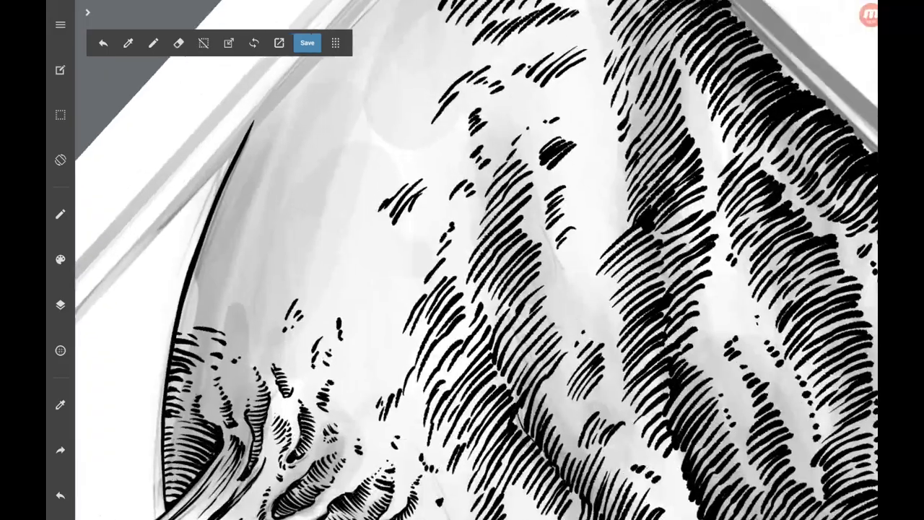
{"action": "left_click_drag", "start_coordinate": [368, 268], "coordinate": [374, 256]}
{"action": "scroll", "coordinate": [476, 259], "scroll_direction": "down", "scroll_amount": 3}
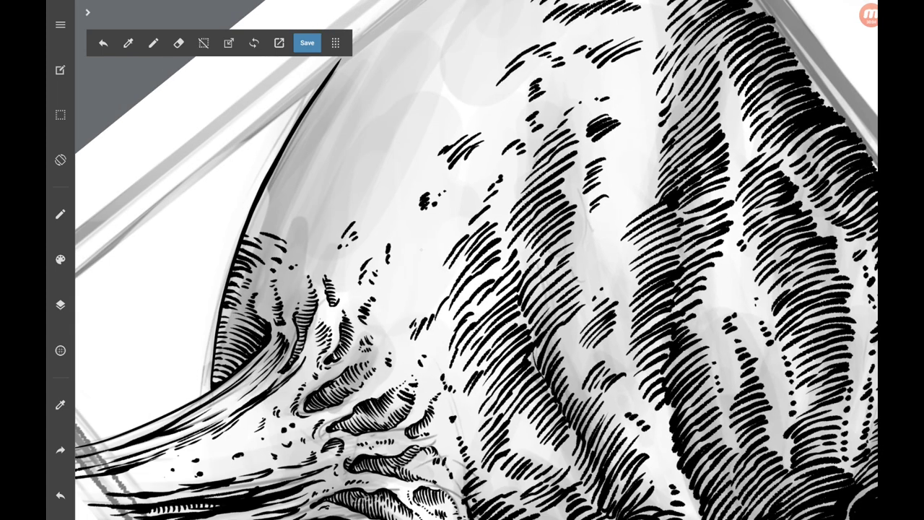
{"action": "scroll", "coordinate": [476, 260], "scroll_direction": "down", "scroll_amount": 2}
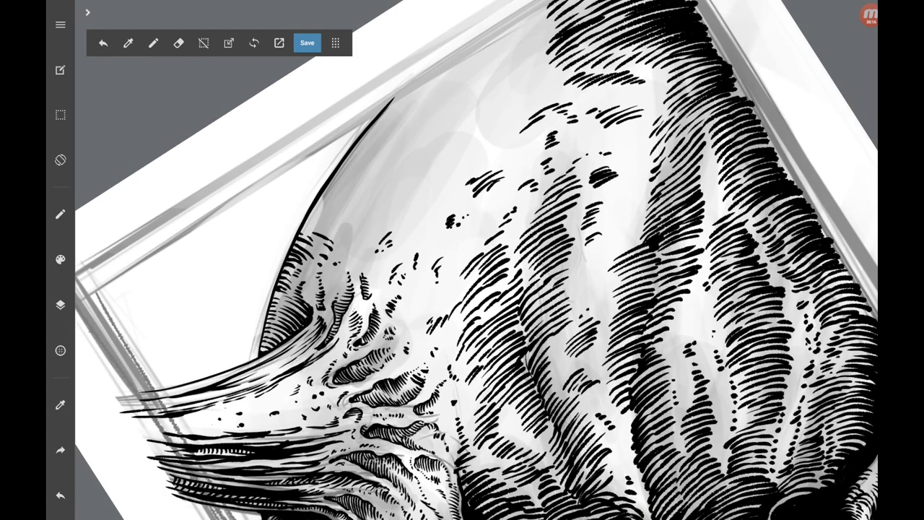
{"action": "left_click_drag", "start_coordinate": [444, 198], "coordinate": [463, 182]}
{"action": "left_click_drag", "start_coordinate": [447, 202], "coordinate": [454, 191]}
{"action": "mouse_move", "coordinate": [303, 230]}
{"action": "left_mouse_down"}
{"action": "mouse_move", "coordinate": [336, 222]}
{"action": "mouse_move", "coordinate": [383, 239]}
{"action": "left_mouse_up"}
Hatch along the skull's left contour, upper and lower, thickening the edge.
{"action": "scroll", "coordinate": [462, 260], "scroll_direction": "up", "scroll_amount": 3}
{"action": "mouse_move", "coordinate": [352, 269]}
{"action": "left_mouse_down"}
{"action": "mouse_move", "coordinate": [378, 231]}
{"action": "mouse_move", "coordinate": [356, 254]}
{"action": "left_mouse_up"}
{"action": "mouse_move", "coordinate": [346, 256]}
{"action": "left_mouse_down"}
{"action": "mouse_move", "coordinate": [375, 226]}
{"action": "mouse_move", "coordinate": [368, 221]}
{"action": "left_mouse_up"}
{"action": "left_click_drag", "start_coordinate": [340, 260], "coordinate": [368, 213]}
{"action": "left_click_drag", "start_coordinate": [336, 246], "coordinate": [390, 205]}
{"action": "left_click_drag", "start_coordinate": [389, 222], "coordinate": [396, 214]}
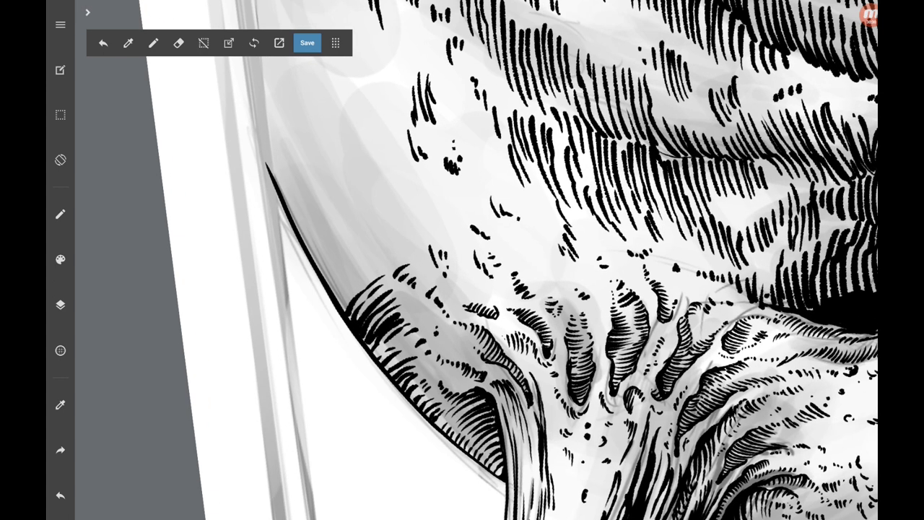
{"action": "left_click_drag", "start_coordinate": [351, 289], "coordinate": [378, 268]}
{"action": "mouse_move", "coordinate": [340, 310]}
{"action": "left_mouse_down"}
{"action": "mouse_move", "coordinate": [352, 289]}
{"action": "mouse_move", "coordinate": [345, 284]}
{"action": "left_mouse_up"}
{"action": "left_click_drag", "start_coordinate": [347, 283], "coordinate": [403, 244]}
{"action": "left_click_drag", "start_coordinate": [400, 252], "coordinate": [450, 211]}
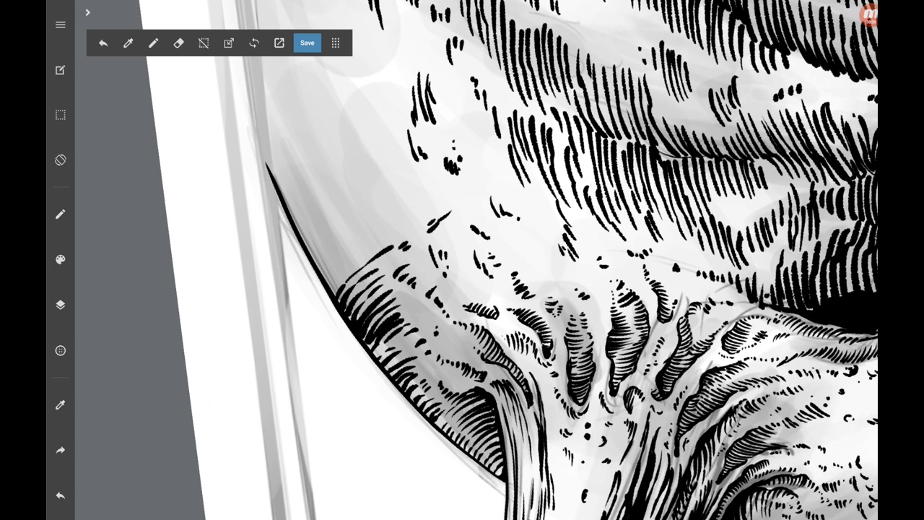
{"action": "left_click_drag", "start_coordinate": [366, 257], "coordinate": [383, 244]}
{"action": "mouse_move", "coordinate": [332, 293]}
{"action": "left_mouse_down"}
{"action": "mouse_move", "coordinate": [358, 261]}
{"action": "mouse_move", "coordinate": [349, 259]}
{"action": "mouse_move", "coordinate": [354, 243]}
{"action": "left_mouse_up"}
Switch to the eraser with E and remove a stray hatch mark near the skull edge.
{"action": "scroll", "coordinate": [462, 260], "scroll_direction": "down", "scroll_amount": 5}
{"action": "scroll", "coordinate": [462, 259], "scroll_direction": "up", "scroll_amount": 10}
{"action": "key", "text": "e"}
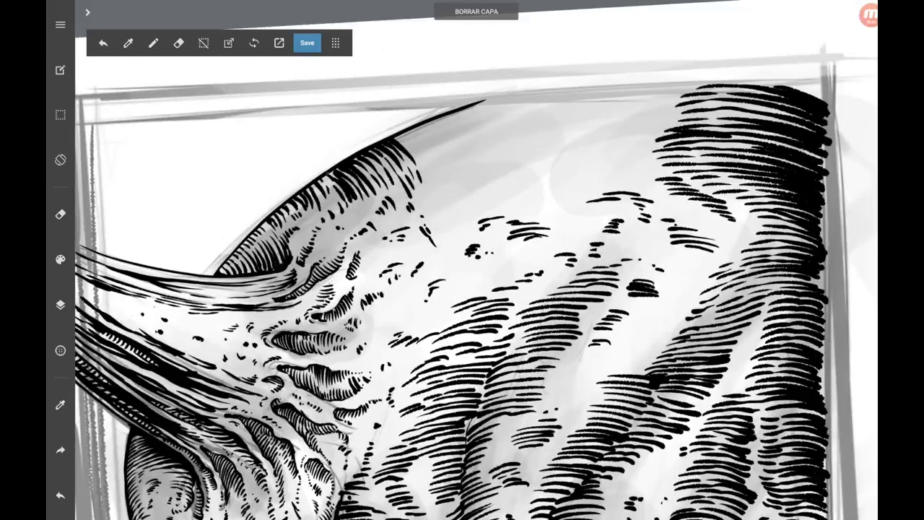
{"action": "mouse_move", "coordinate": [351, 196]}
{"action": "left_mouse_down"}
{"action": "mouse_move", "coordinate": [334, 178]}
{"action": "mouse_move", "coordinate": [351, 199]}
{"action": "left_mouse_up"}
Switch back to the pen with B and redraw a short hatch stroke on the skull edge.
{"action": "scroll", "coordinate": [462, 260], "scroll_direction": "up", "scroll_amount": 5}
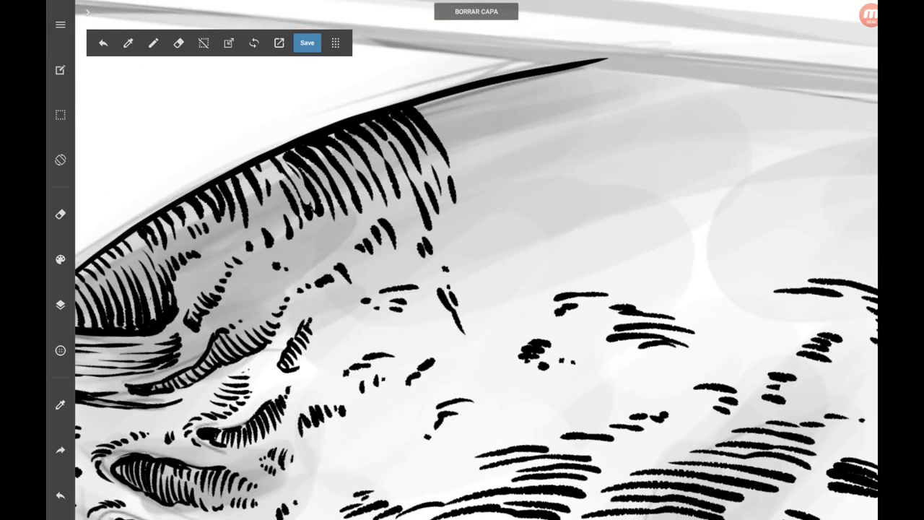
{"action": "key", "text": "b"}
{"action": "left_click_drag", "start_coordinate": [299, 173], "coordinate": [276, 156]}
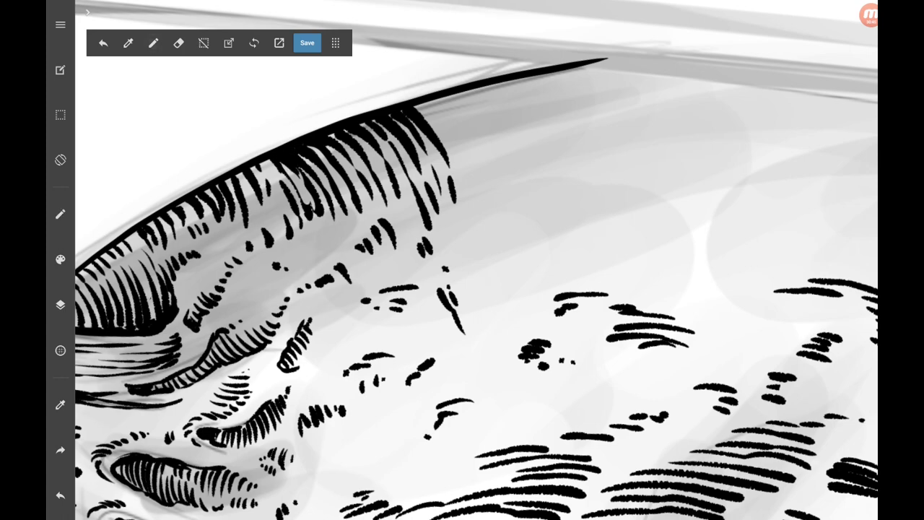
{"action": "scroll", "coordinate": [476, 289], "scroll_direction": "down", "scroll_amount": 2}
{"action": "scroll", "coordinate": [476, 288], "scroll_direction": "down", "scroll_amount": 1}
{"action": "scroll", "coordinate": [476, 289], "scroll_direction": "down", "scroll_amount": 3}
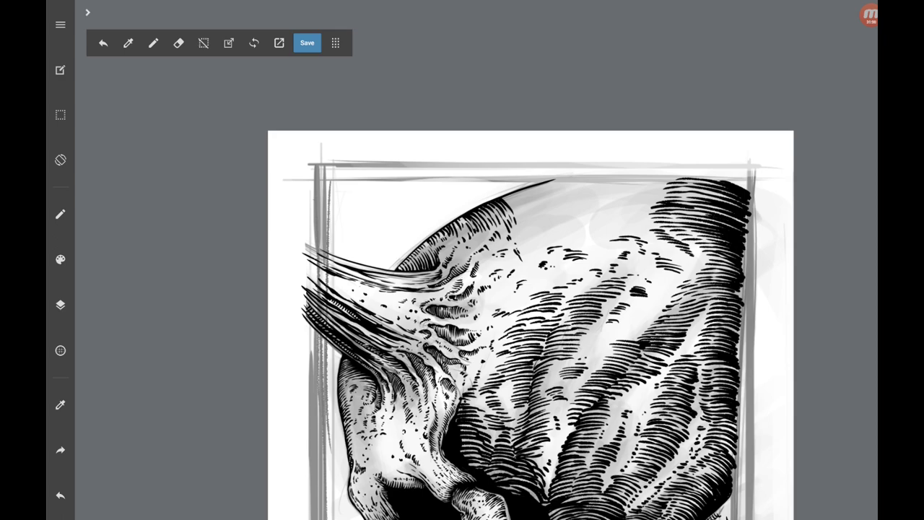
{"action": "scroll", "coordinate": [477, 289], "scroll_direction": "up", "scroll_amount": 2}
{"action": "scroll", "coordinate": [477, 289], "scroll_direction": "up", "scroll_amount": 2}
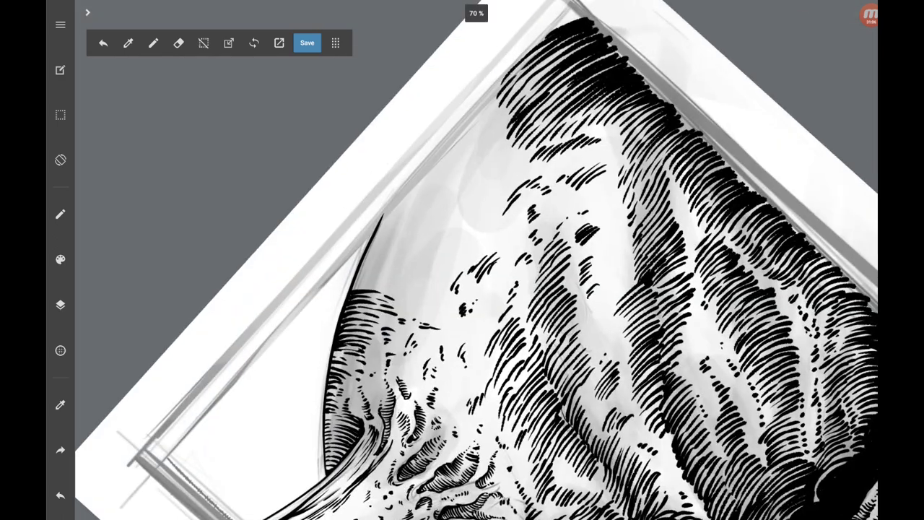
Rotate the canvas back upright and add short hatches along the skull's left edge.
{"action": "scroll", "coordinate": [476, 289], "scroll_direction": "up", "scroll_amount": 1}
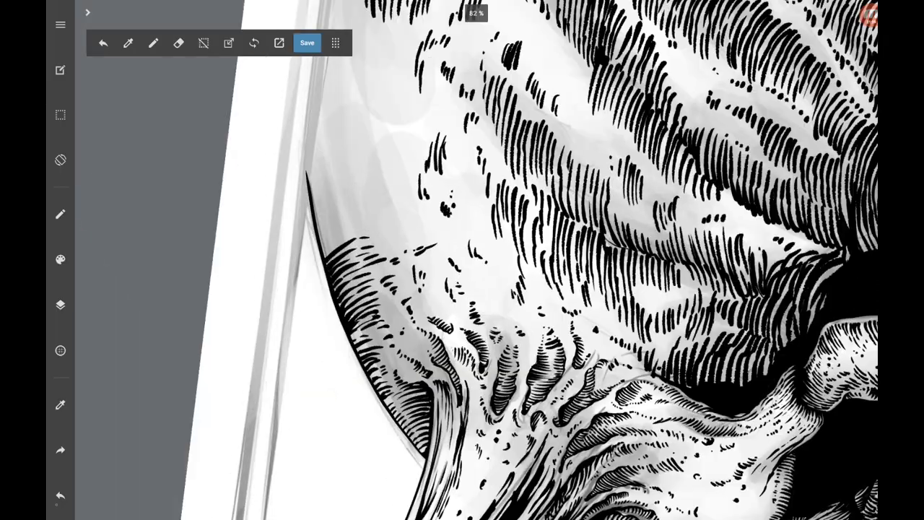
{"action": "left_click_drag", "start_coordinate": [476, 325], "coordinate": [476, 216]}
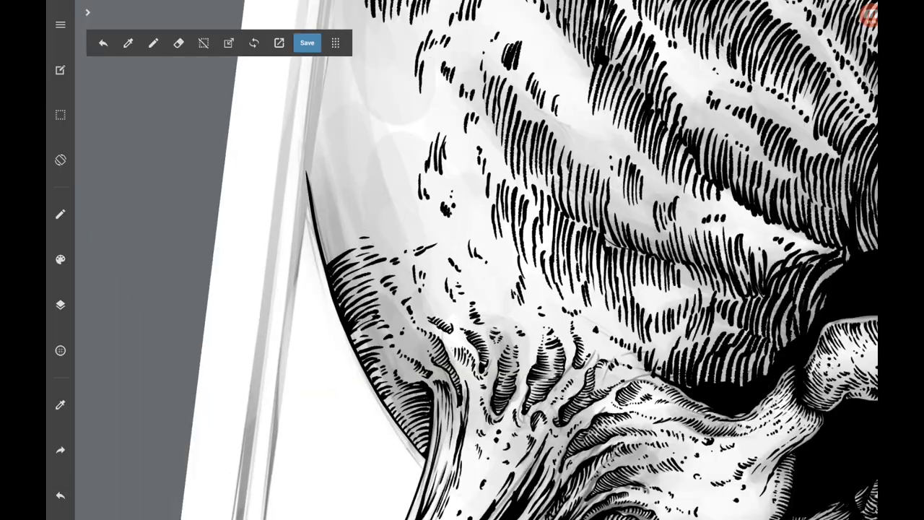
{"action": "left_click_drag", "start_coordinate": [476, 325], "coordinate": [477, 253]}
{"action": "left_click_drag", "start_coordinate": [477, 289], "coordinate": [476, 239]}
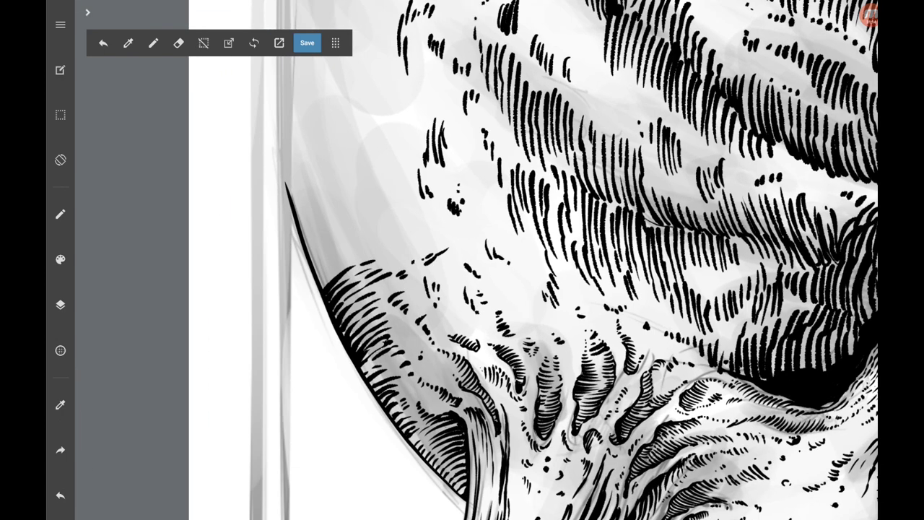
{"action": "mouse_move", "coordinate": [324, 280]}
{"action": "left_mouse_down"}
{"action": "mouse_move", "coordinate": [364, 255]}
{"action": "mouse_move", "coordinate": [357, 239]}
{"action": "left_mouse_up"}
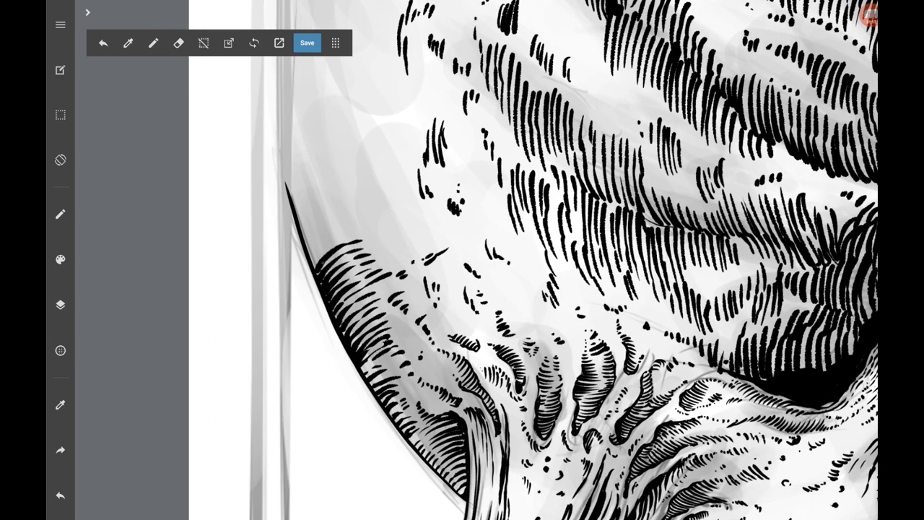
{"action": "mouse_move", "coordinate": [313, 265]}
{"action": "left_mouse_down"}
{"action": "mouse_move", "coordinate": [392, 217]}
{"action": "mouse_move", "coordinate": [389, 228]}
{"action": "left_mouse_up"}
{"action": "left_click_drag", "start_coordinate": [374, 243], "coordinate": [386, 236]}
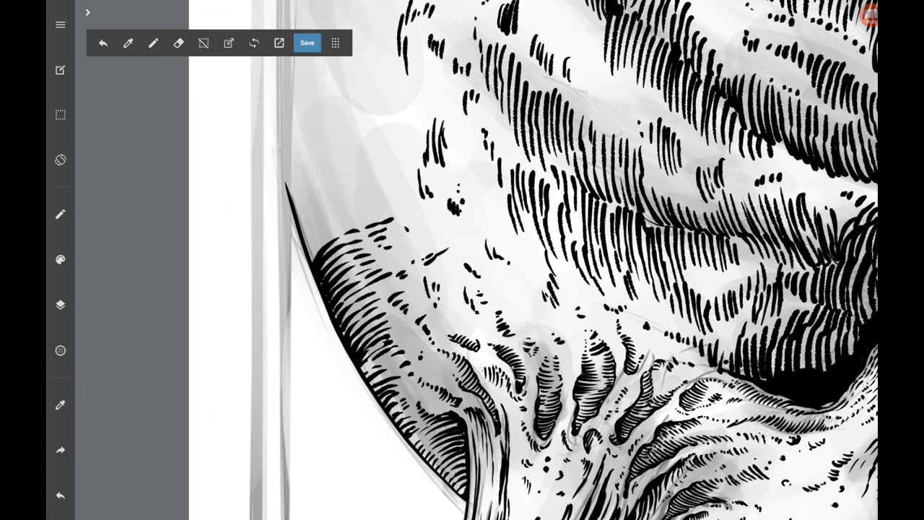
{"action": "mouse_move", "coordinate": [311, 250]}
{"action": "left_mouse_down"}
{"action": "mouse_move", "coordinate": [357, 215]}
{"action": "mouse_move", "coordinate": [322, 230]}
{"action": "left_mouse_up"}
Extend the left-edge hatching upward with several longer curved strokes.
{"action": "scroll", "coordinate": [564, 260], "scroll_direction": "up", "scroll_amount": 1}
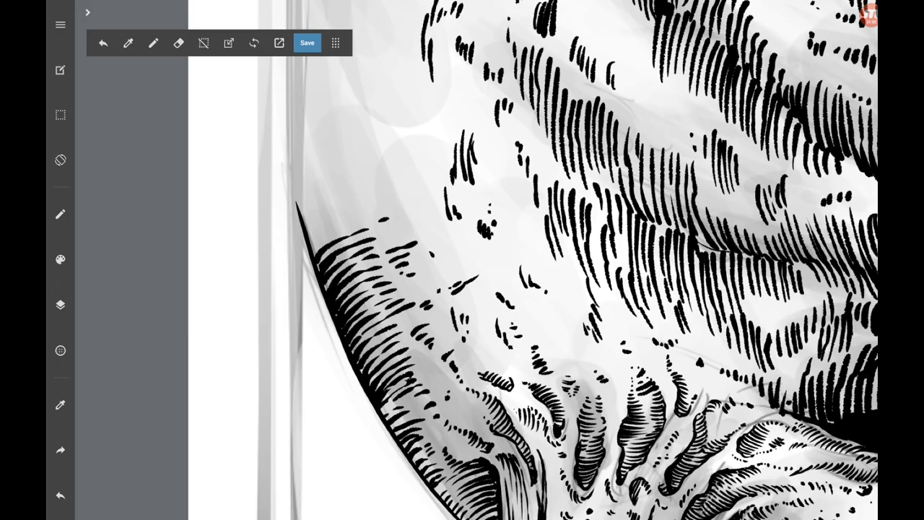
{"action": "scroll", "coordinate": [533, 260], "scroll_direction": "down", "scroll_amount": 5}
{"action": "scroll", "coordinate": [571, 336], "scroll_direction": "down", "scroll_amount": 3}
{"action": "scroll", "coordinate": [476, 260], "scroll_direction": "up", "scroll_amount": 5}
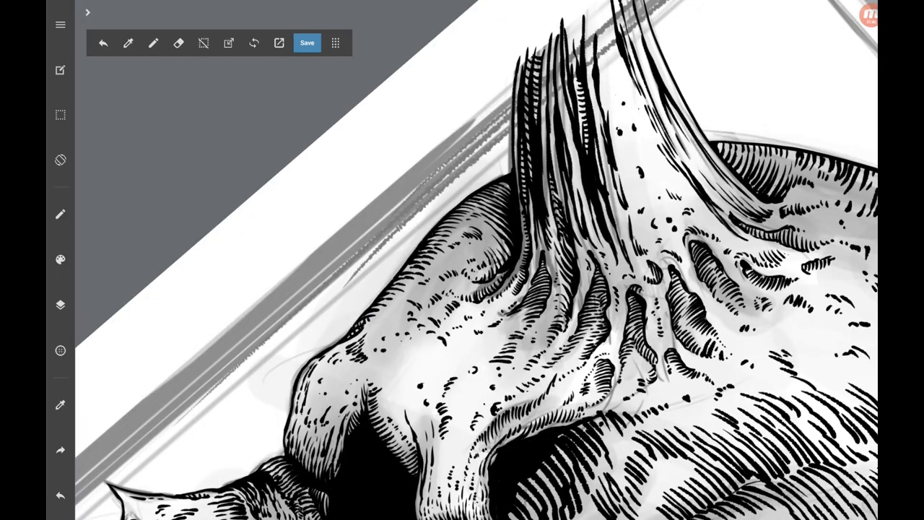
{"action": "scroll", "coordinate": [477, 260], "scroll_direction": "up", "scroll_amount": 3}
{"action": "scroll", "coordinate": [476, 260], "scroll_direction": "down", "scroll_amount": 2}
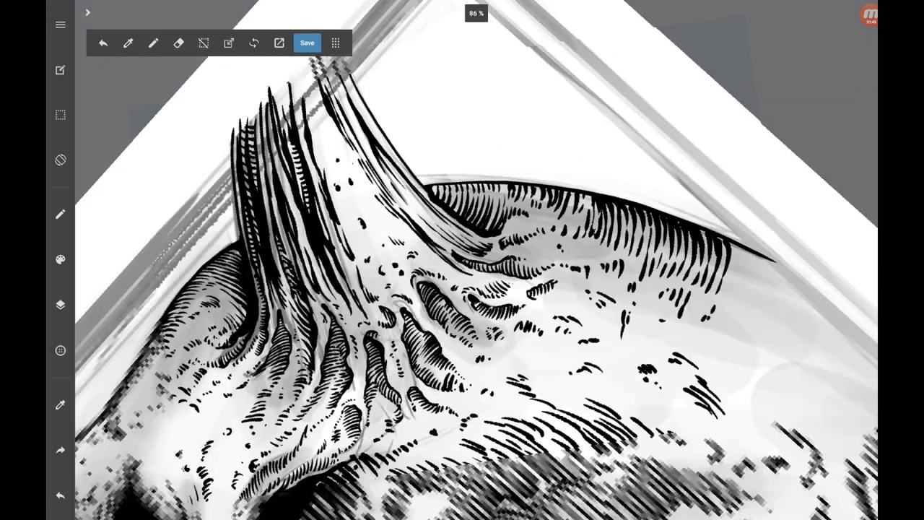
{"action": "scroll", "coordinate": [476, 259], "scroll_direction": "up", "scroll_amount": 2}
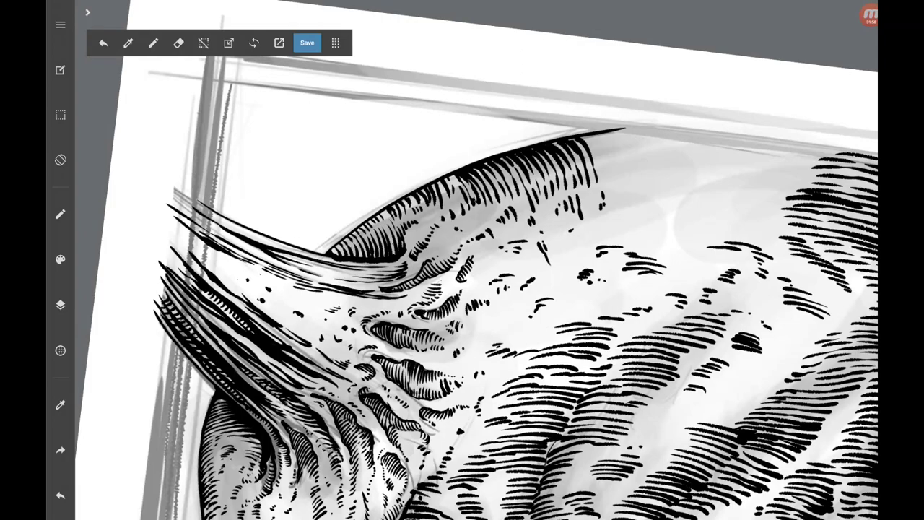
{"action": "scroll", "coordinate": [477, 260], "scroll_direction": "up", "scroll_amount": 2}
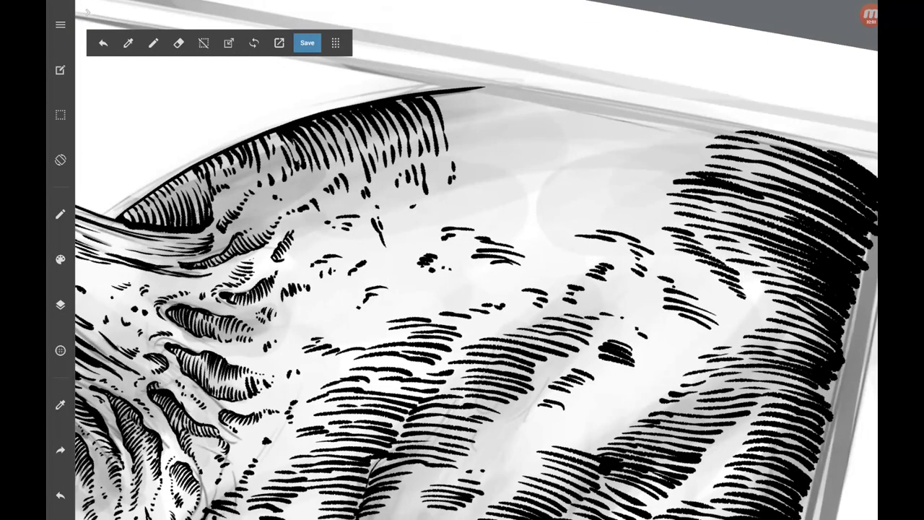
{"action": "scroll", "coordinate": [476, 260], "scroll_direction": "down", "scroll_amount": 5}
{"action": "scroll", "coordinate": [477, 260], "scroll_direction": "up", "scroll_amount": 4}
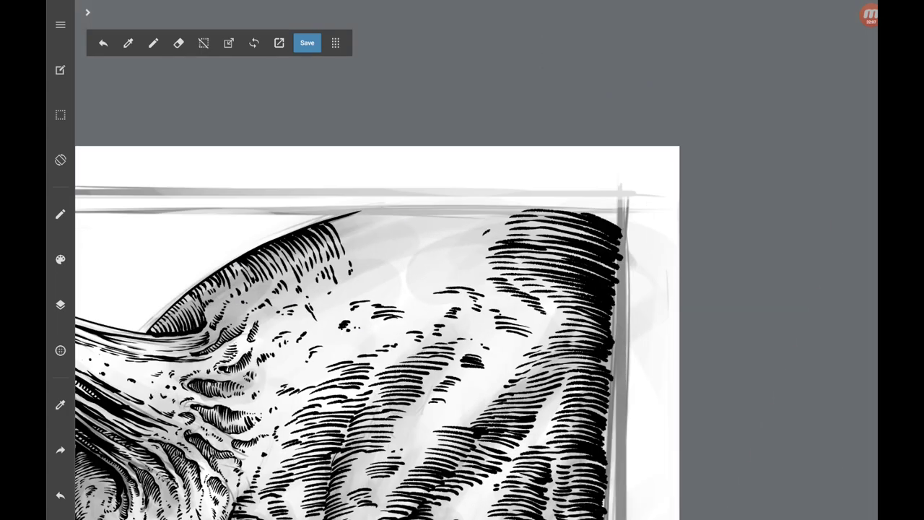
{"action": "scroll", "coordinate": [476, 260], "scroll_direction": "down", "scroll_amount": 2}
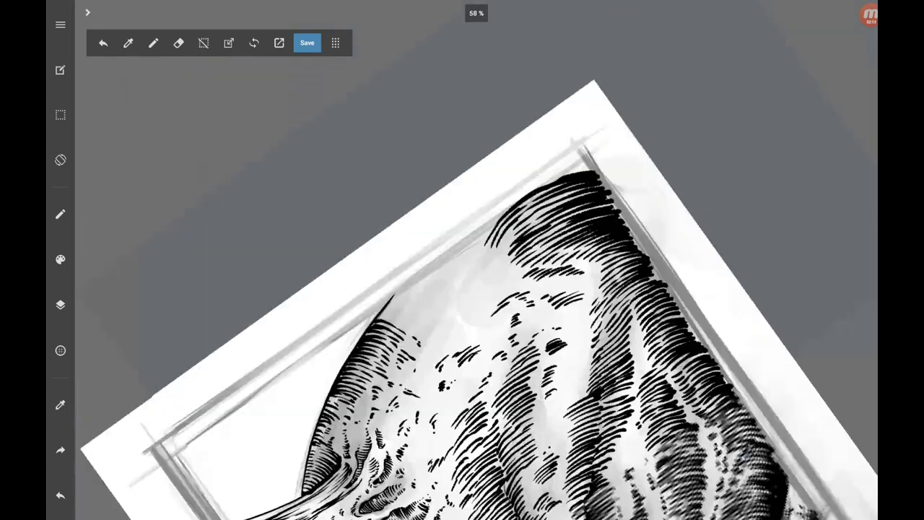
{"action": "scroll", "coordinate": [476, 260], "scroll_direction": "up", "scroll_amount": 3}
{"action": "scroll", "coordinate": [476, 260], "scroll_direction": "up", "scroll_amount": 1}
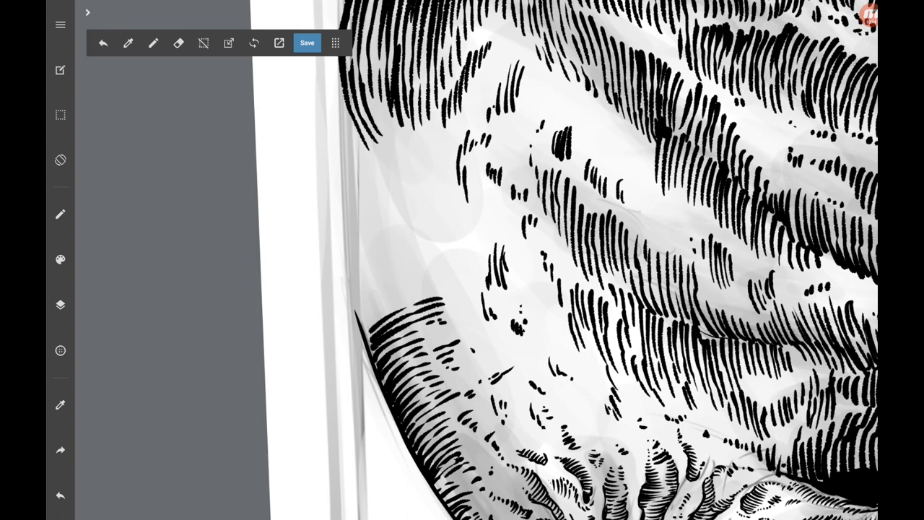
{"action": "mouse_move", "coordinate": [365, 322]}
{"action": "left_mouse_down"}
{"action": "mouse_move", "coordinate": [435, 291]}
{"action": "mouse_move", "coordinate": [433, 278]}
{"action": "left_mouse_up"}
{"action": "mouse_move", "coordinate": [357, 299]}
{"action": "left_mouse_down"}
{"action": "mouse_move", "coordinate": [428, 263]}
{"action": "mouse_move", "coordinate": [422, 247]}
{"action": "left_mouse_up"}
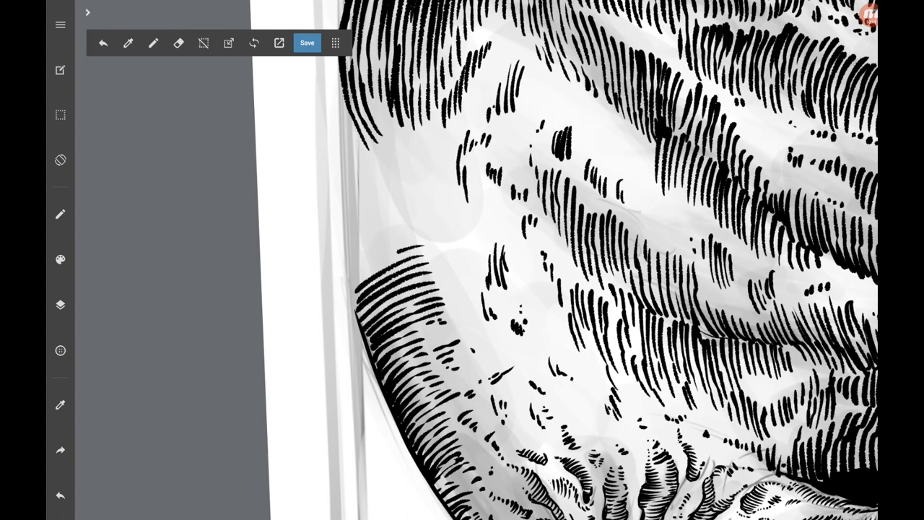
{"action": "left_click_drag", "start_coordinate": [351, 281], "coordinate": [397, 251]}
{"action": "left_click_drag", "start_coordinate": [352, 262], "coordinate": [420, 232]}
{"action": "scroll", "coordinate": [476, 260], "scroll_direction": "down", "scroll_amount": 1}
{"action": "left_click_drag", "start_coordinate": [367, 302], "coordinate": [419, 241]}
{"action": "left_click_drag", "start_coordinate": [363, 287], "coordinate": [417, 232]}
Continue the hatching fan further up onto the cranium's upper-left edge.
{"action": "left_click_drag", "start_coordinate": [350, 254], "coordinate": [407, 205]}
{"action": "left_click_drag", "start_coordinate": [347, 238], "coordinate": [398, 198]}
{"action": "left_click_drag", "start_coordinate": [353, 218], "coordinate": [397, 187]}
{"action": "left_click_drag", "start_coordinate": [342, 233], "coordinate": [384, 185]}
{"action": "left_click_drag", "start_coordinate": [335, 212], "coordinate": [369, 183]}
{"action": "mouse_move", "coordinate": [329, 205]}
{"action": "left_mouse_down"}
{"action": "mouse_move", "coordinate": [361, 173]}
{"action": "mouse_move", "coordinate": [322, 157]}
{"action": "left_mouse_up"}
{"action": "scroll", "coordinate": [477, 260], "scroll_direction": "down", "scroll_amount": 3}
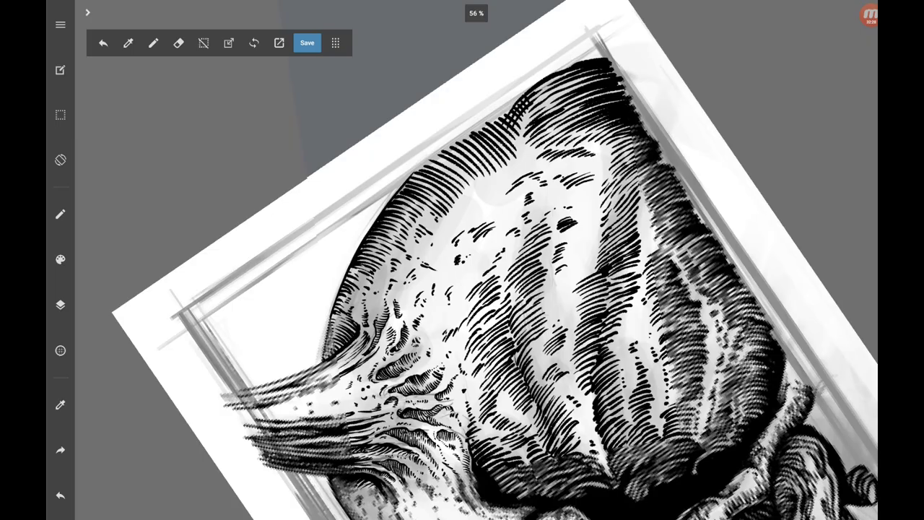
{"action": "scroll", "coordinate": [476, 260], "scroll_direction": "up", "scroll_amount": 3}
Ink a thin outline along the cranium's upper edge and dense hatching near its left edge.
{"action": "mouse_move", "coordinate": [244, 160]}
{"action": "left_mouse_down"}
{"action": "mouse_move", "coordinate": [399, 82]}
{"action": "mouse_move", "coordinate": [628, 19]}
{"action": "left_mouse_up"}
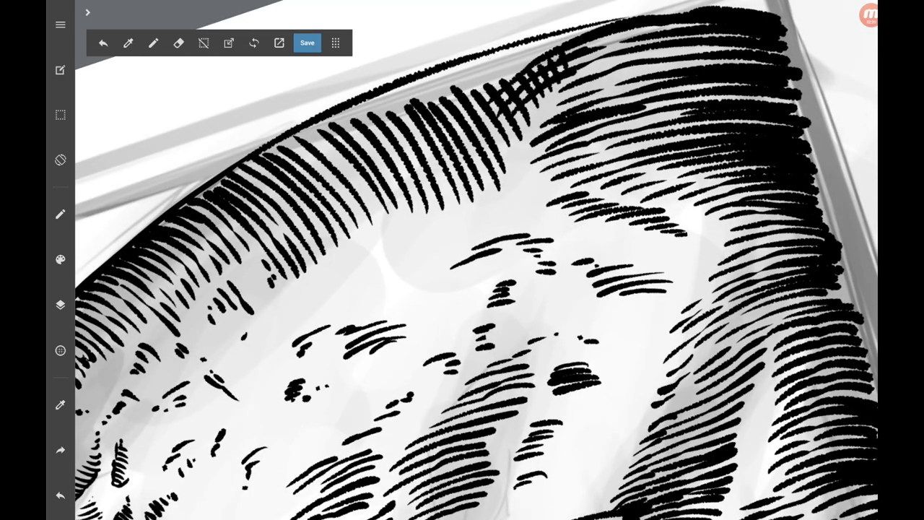
{"action": "scroll", "coordinate": [476, 259], "scroll_direction": "up", "scroll_amount": 3}
{"action": "mouse_move", "coordinate": [408, 317]}
{"action": "left_mouse_down"}
{"action": "mouse_move", "coordinate": [432, 275]}
{"action": "mouse_move", "coordinate": [423, 300]}
{"action": "left_mouse_up"}
{"action": "mouse_move", "coordinate": [401, 307]}
{"action": "left_mouse_down"}
{"action": "mouse_move", "coordinate": [441, 259]}
{"action": "mouse_move", "coordinate": [436, 246]}
{"action": "left_mouse_up"}
{"action": "left_click_drag", "start_coordinate": [392, 290], "coordinate": [419, 234]}
{"action": "left_click_drag", "start_coordinate": [381, 264], "coordinate": [406, 235]}
{"action": "mouse_move", "coordinate": [375, 258]}
{"action": "left_mouse_down"}
{"action": "mouse_move", "coordinate": [404, 213]}
{"action": "mouse_move", "coordinate": [394, 206]}
{"action": "mouse_move", "coordinate": [402, 195]}
{"action": "left_mouse_up"}
{"action": "mouse_move", "coordinate": [361, 217]}
{"action": "left_mouse_down"}
{"action": "mouse_move", "coordinate": [383, 195]}
{"action": "mouse_move", "coordinate": [372, 191]}
{"action": "left_mouse_up"}
{"action": "mouse_move", "coordinate": [355, 203]}
{"action": "left_mouse_down"}
{"action": "mouse_move", "coordinate": [385, 170]}
{"action": "mouse_move", "coordinate": [372, 169]}
{"action": "left_mouse_up"}
{"action": "left_click_drag", "start_coordinate": [349, 189], "coordinate": [361, 167]}
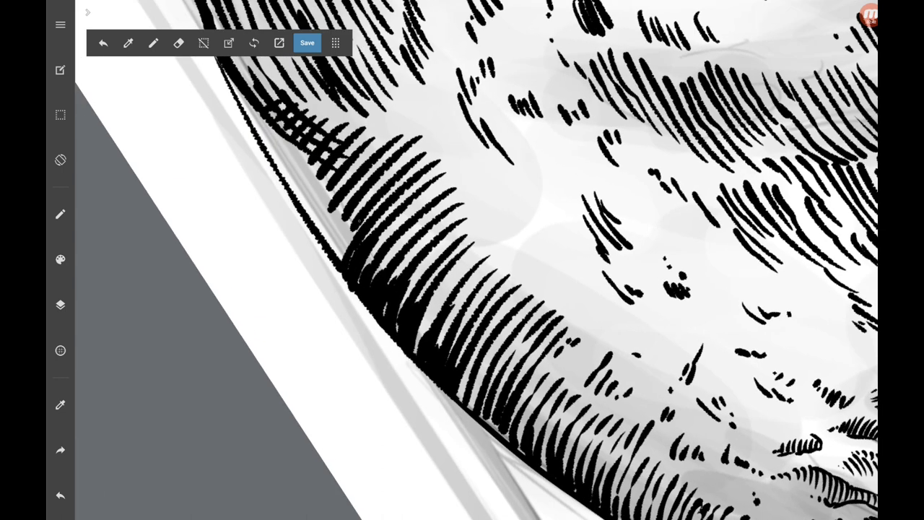
Continue the hatch strokes further up the cranium's left edge.
{"action": "left_click_drag", "start_coordinate": [336, 260], "coordinate": [354, 227]}
{"action": "mouse_move", "coordinate": [327, 252]}
{"action": "left_mouse_down"}
{"action": "mouse_move", "coordinate": [342, 214]}
{"action": "mouse_move", "coordinate": [345, 222]}
{"action": "left_mouse_up"}
{"action": "left_click_drag", "start_coordinate": [319, 236], "coordinate": [332, 189]}
{"action": "left_click_drag", "start_coordinate": [311, 223], "coordinate": [329, 171]}
{"action": "left_click_drag", "start_coordinate": [297, 212], "coordinate": [312, 144]}
{"action": "left_click_drag", "start_coordinate": [279, 176], "coordinate": [299, 136]}
{"action": "mouse_move", "coordinate": [271, 161]}
{"action": "left_mouse_down"}
{"action": "mouse_move", "coordinate": [288, 128]}
{"action": "mouse_move", "coordinate": [275, 105]}
{"action": "left_mouse_up"}
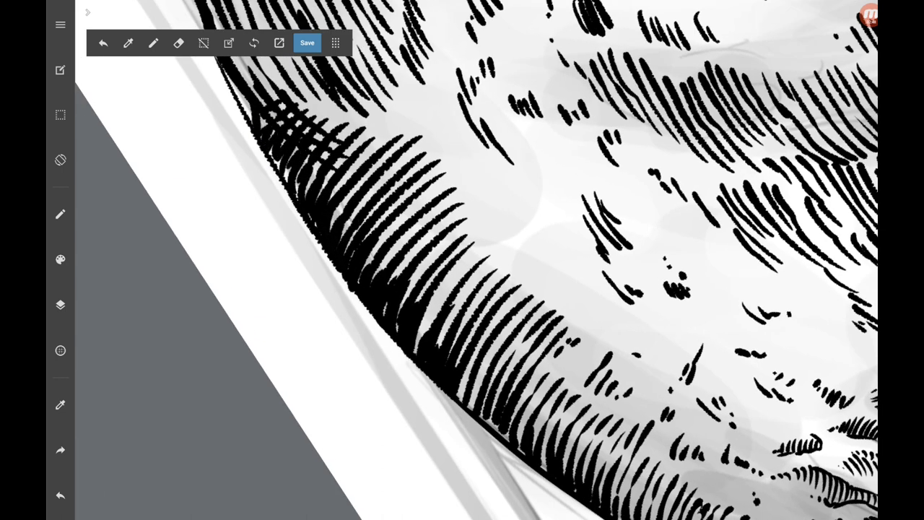
{"action": "scroll", "coordinate": [476, 260], "scroll_direction": "down", "scroll_amount": 5}
{"action": "scroll", "coordinate": [476, 259], "scroll_direction": "up", "scroll_amount": 5}
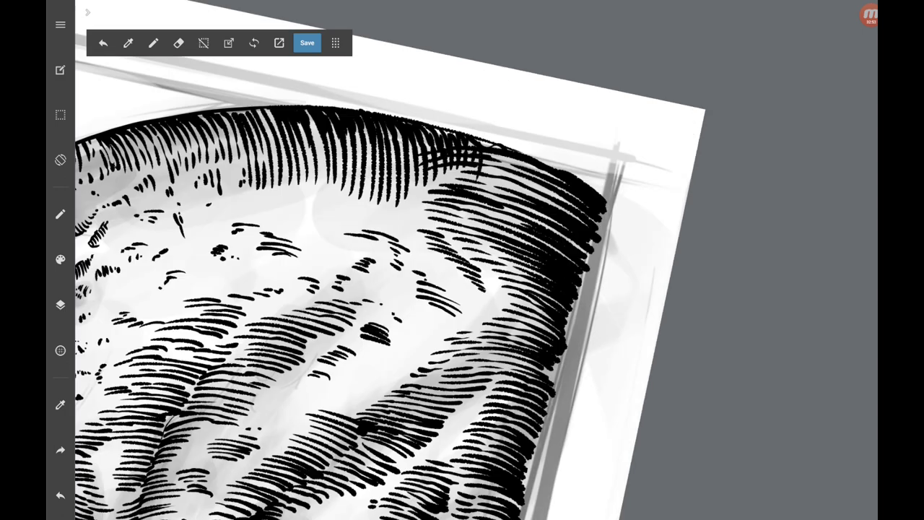
Hatch along the cranium's top-right edge and add short strokes near its right edge.
{"action": "left_click_drag", "start_coordinate": [488, 159], "coordinate": [482, 189]}
{"action": "mouse_move", "coordinate": [499, 153]}
{"action": "left_mouse_down"}
{"action": "mouse_move", "coordinate": [493, 192]}
{"action": "mouse_move", "coordinate": [503, 187]}
{"action": "left_mouse_up"}
{"action": "mouse_move", "coordinate": [514, 157]}
{"action": "left_mouse_down"}
{"action": "mouse_move", "coordinate": [508, 196]}
{"action": "mouse_move", "coordinate": [520, 184]}
{"action": "left_mouse_up"}
{"action": "left_click_drag", "start_coordinate": [531, 162], "coordinate": [527, 173]}
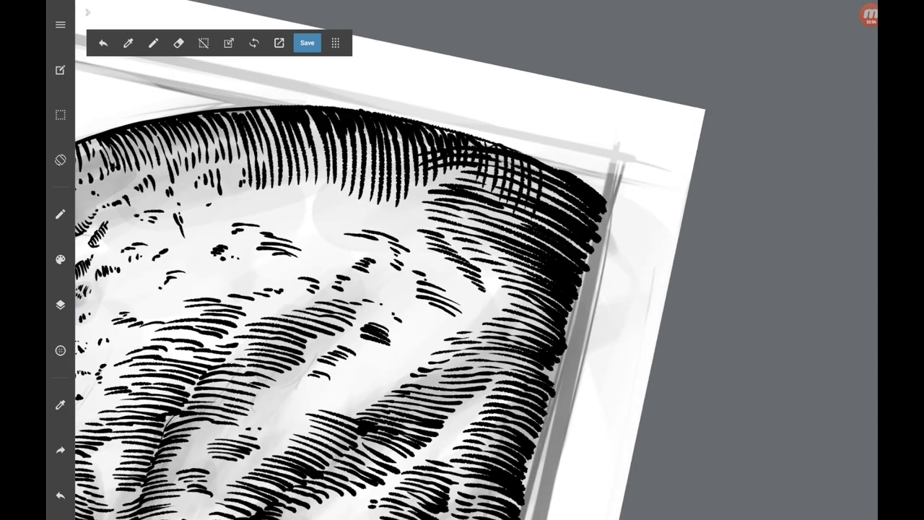
{"action": "left_click_drag", "start_coordinate": [591, 252], "coordinate": [584, 264]}
{"action": "left_click_drag", "start_coordinate": [585, 272], "coordinate": [566, 338]}
Zoom to the jaw and add a small hatching stroke along its lower edge.
{"action": "scroll", "coordinate": [476, 260], "scroll_direction": "down", "scroll_amount": 5}
{"action": "scroll", "coordinate": [476, 260], "scroll_direction": "up", "scroll_amount": 5}
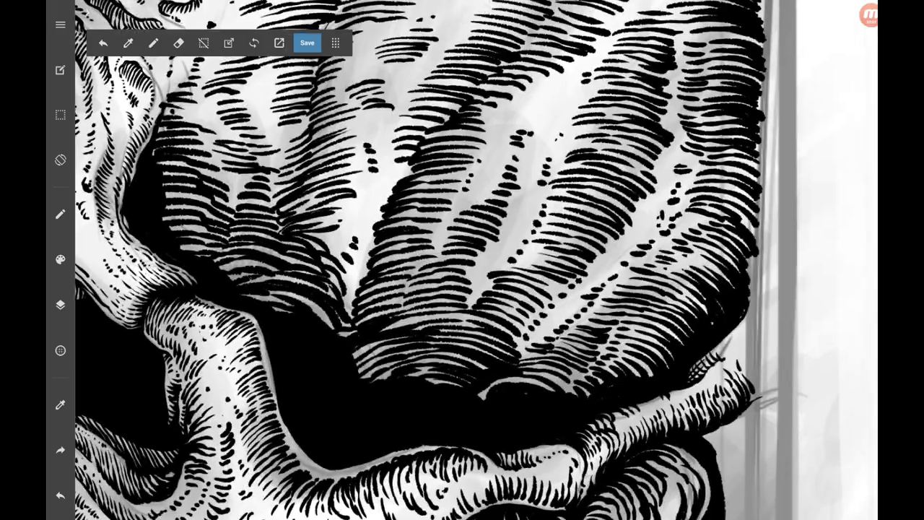
{"action": "scroll", "coordinate": [477, 260], "scroll_direction": "down", "scroll_amount": 5}
{"action": "scroll", "coordinate": [476, 260], "scroll_direction": "up", "scroll_amount": 5}
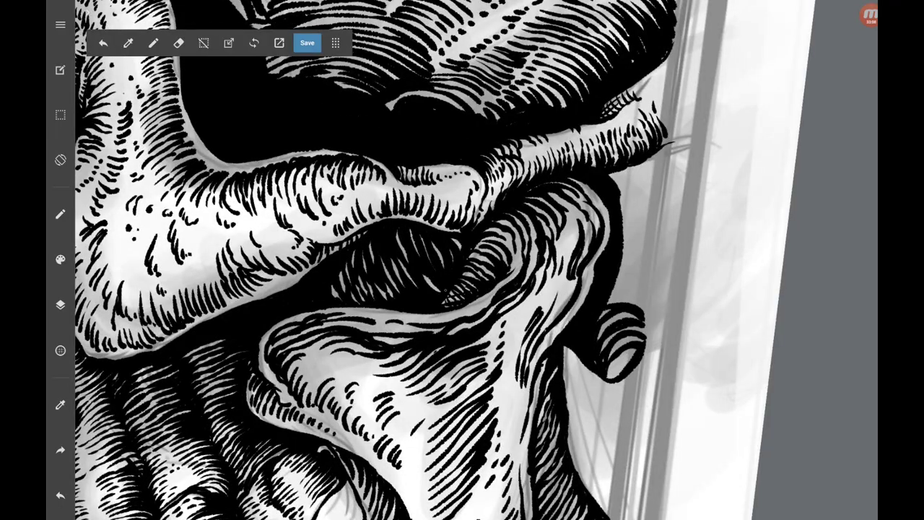
{"action": "scroll", "coordinate": [462, 289], "scroll_direction": "up", "scroll_amount": 5}
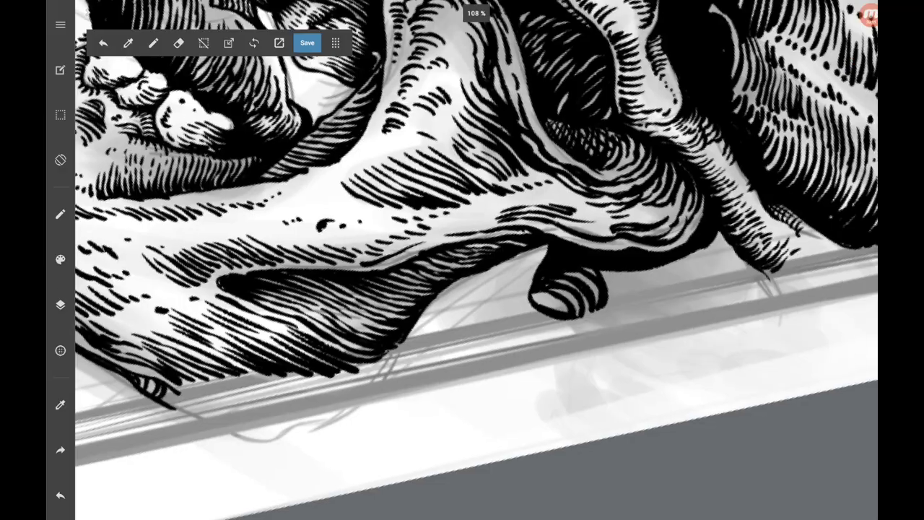
{"action": "mouse_move", "coordinate": [404, 275]}
{"action": "left_mouse_down"}
{"action": "mouse_move", "coordinate": [483, 242]}
{"action": "mouse_move", "coordinate": [520, 240]}
{"action": "left_mouse_up"}
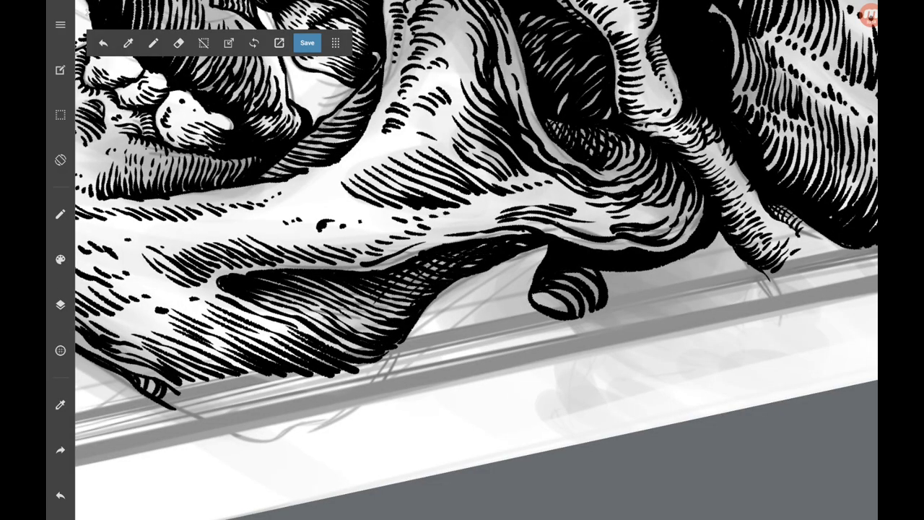
Stack curved hatch strokes up the jaw's right edge.
{"action": "scroll", "coordinate": [462, 260], "scroll_direction": "down", "scroll_amount": 5}
{"action": "scroll", "coordinate": [433, 216], "scroll_direction": "up", "scroll_amount": 5}
{"action": "mouse_move", "coordinate": [433, 307]}
{"action": "left_mouse_down"}
{"action": "mouse_move", "coordinate": [462, 208]}
{"action": "mouse_move", "coordinate": [451, 164]}
{"action": "left_mouse_up"}
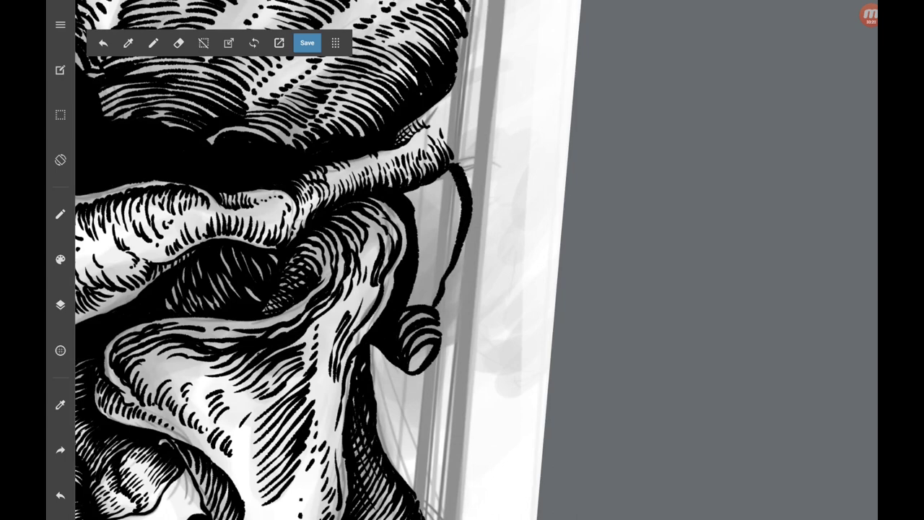
{"action": "mouse_move", "coordinate": [409, 303]}
{"action": "left_mouse_down"}
{"action": "mouse_move", "coordinate": [439, 283]}
{"action": "mouse_move", "coordinate": [461, 208]}
{"action": "left_mouse_up"}
{"action": "left_click_drag", "start_coordinate": [416, 246], "coordinate": [455, 216]}
{"action": "left_click_drag", "start_coordinate": [417, 229], "coordinate": [461, 189]}
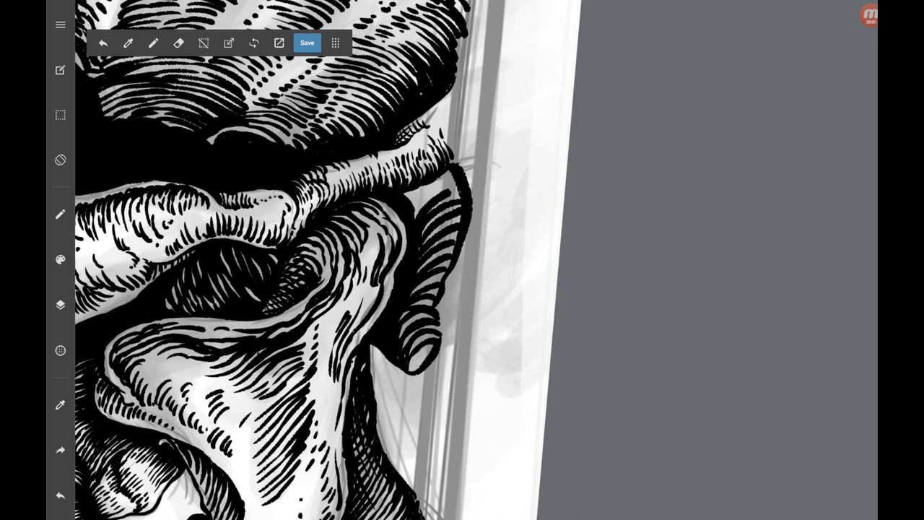
{"action": "left_click_drag", "start_coordinate": [411, 211], "coordinate": [462, 181]}
{"action": "left_click_drag", "start_coordinate": [407, 201], "coordinate": [446, 177]}
Zoom into the teeth and ink the upper teeth's bottom outline and left edge.
{"action": "scroll", "coordinate": [463, 260], "scroll_direction": "down", "scroll_amount": 5}
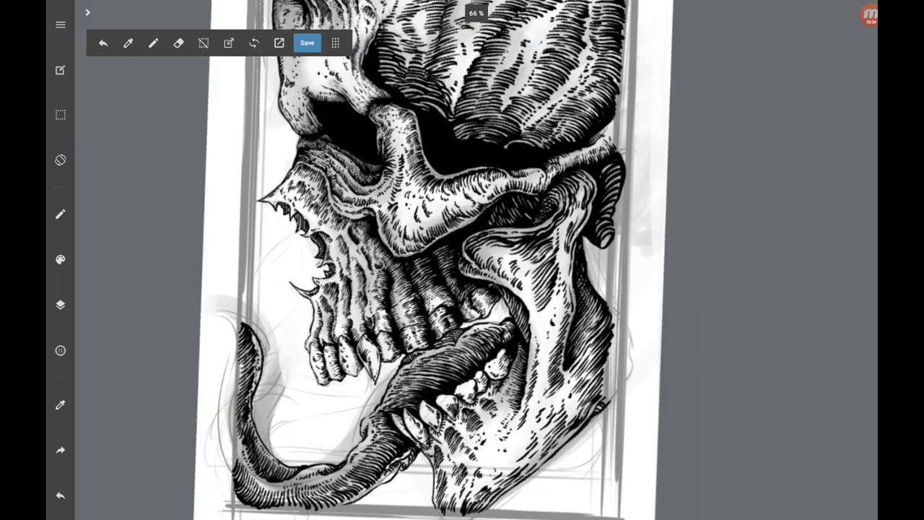
{"action": "scroll", "coordinate": [433, 289], "scroll_direction": "up", "scroll_amount": 5}
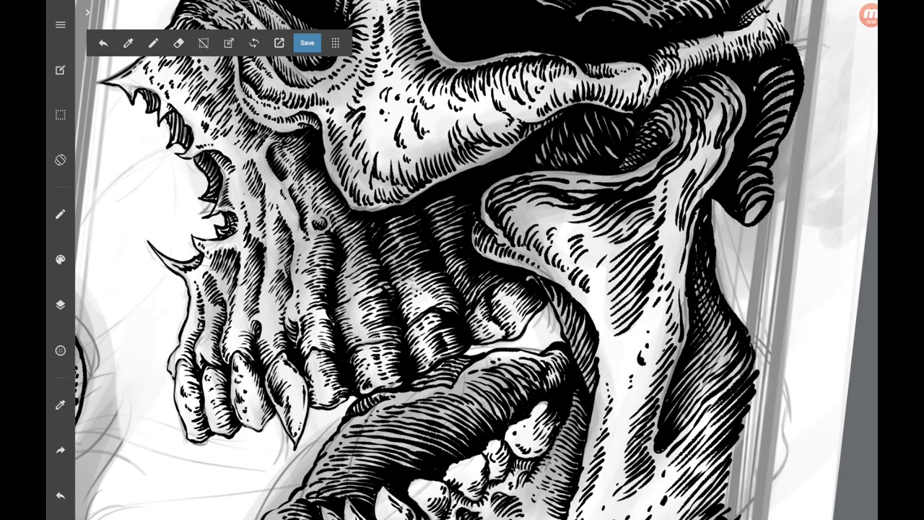
{"action": "scroll", "coordinate": [217, 217], "scroll_direction": "up", "scroll_amount": 5}
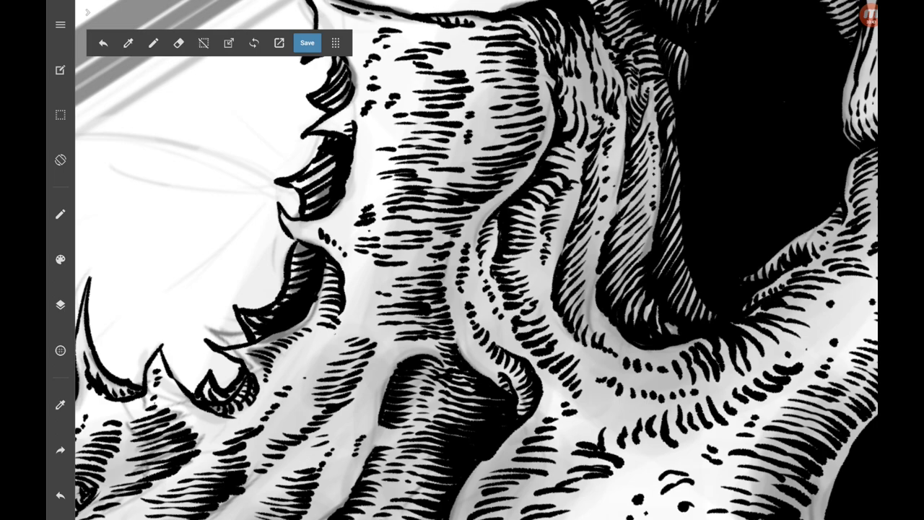
{"action": "scroll", "coordinate": [462, 260], "scroll_direction": "down", "scroll_amount": 3}
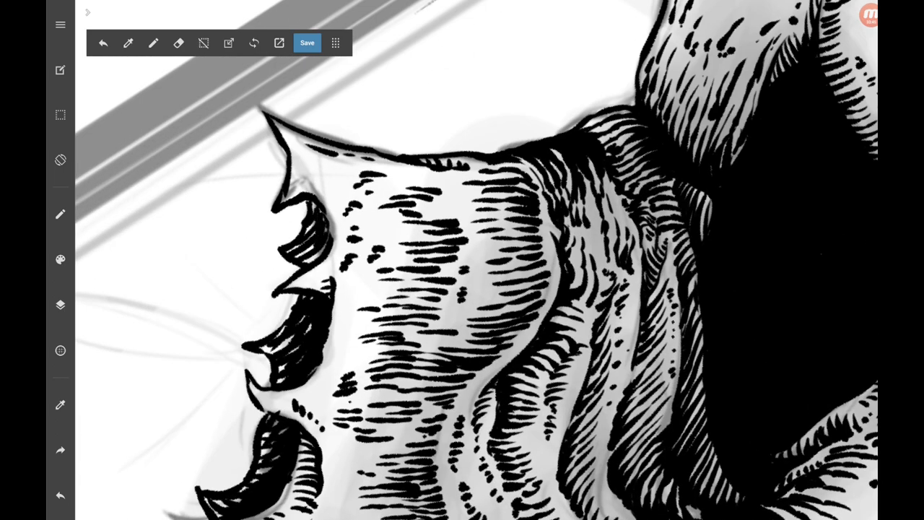
{"action": "scroll", "coordinate": [462, 259], "scroll_direction": "up", "scroll_amount": 3}
{"action": "scroll", "coordinate": [462, 260], "scroll_direction": "up", "scroll_amount": 3}
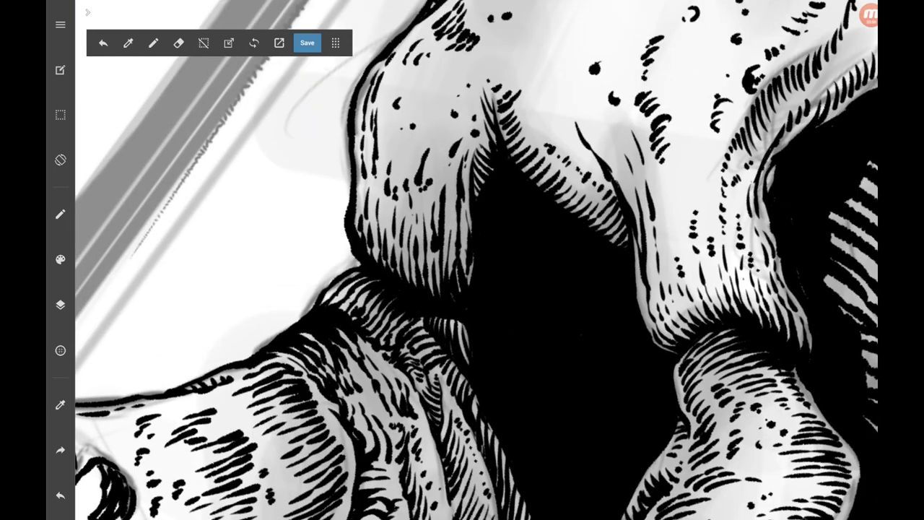
{"action": "scroll", "coordinate": [462, 259], "scroll_direction": "down", "scroll_amount": 3}
{"action": "scroll", "coordinate": [462, 260], "scroll_direction": "down", "scroll_amount": 2}
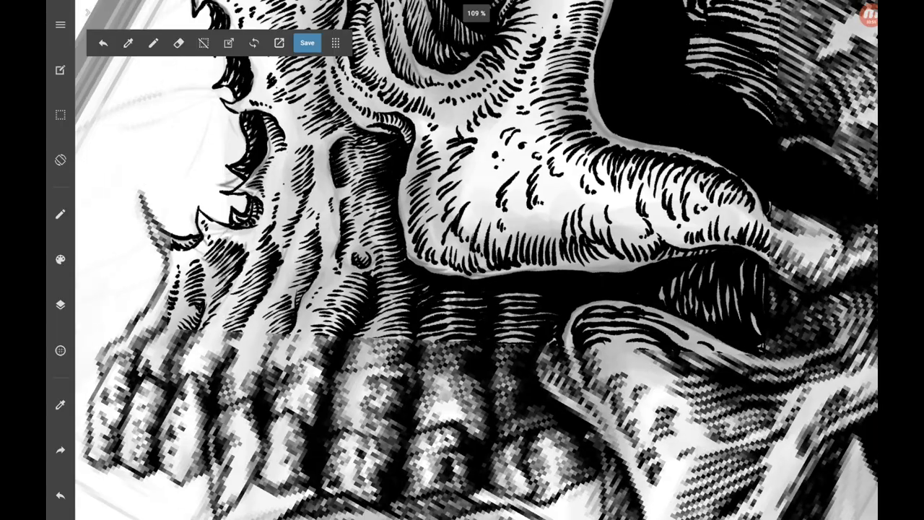
{"action": "scroll", "coordinate": [462, 260], "scroll_direction": "up", "scroll_amount": 1}
{"action": "scroll", "coordinate": [462, 259], "scroll_direction": "down", "scroll_amount": 2}
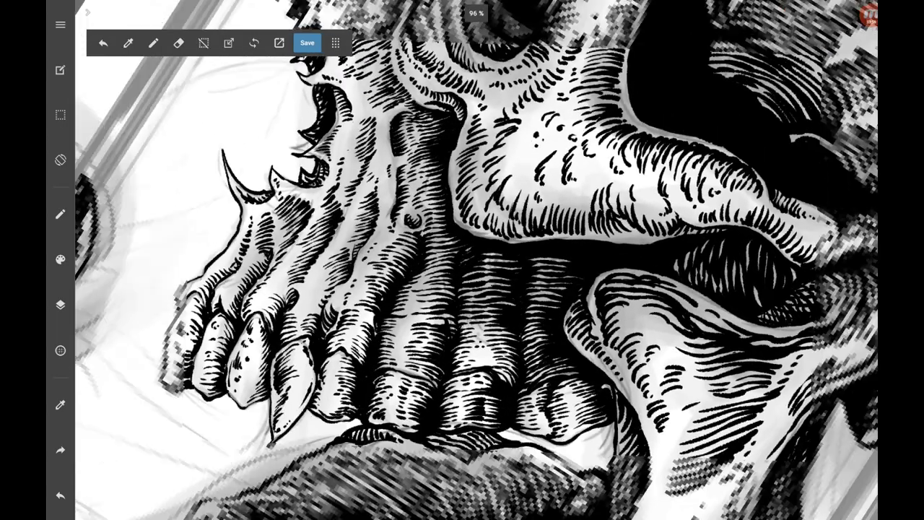
{"action": "scroll", "coordinate": [462, 260], "scroll_direction": "down", "scroll_amount": 1}
{"action": "scroll", "coordinate": [462, 260], "scroll_direction": "up", "scroll_amount": 2}
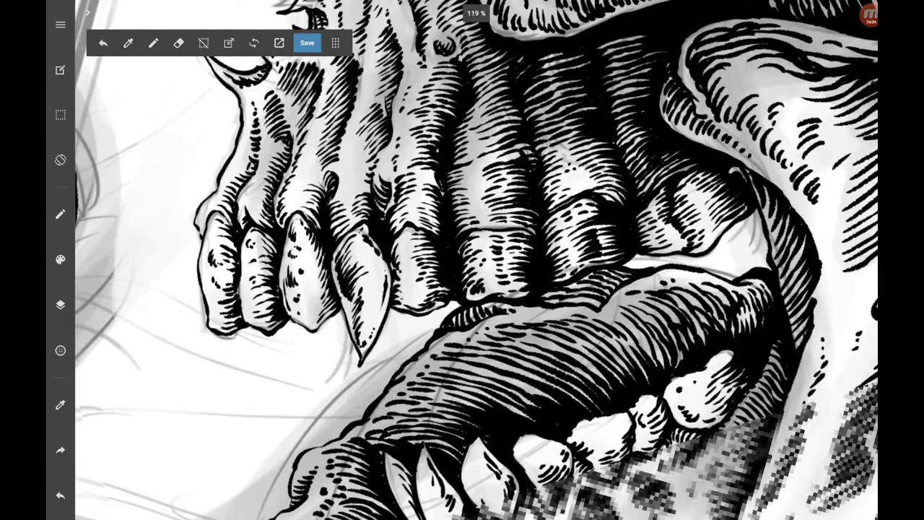
{"action": "scroll", "coordinate": [462, 259], "scroll_direction": "up", "scroll_amount": 1}
{"action": "scroll", "coordinate": [476, 260], "scroll_direction": "left", "scroll_amount": 3}
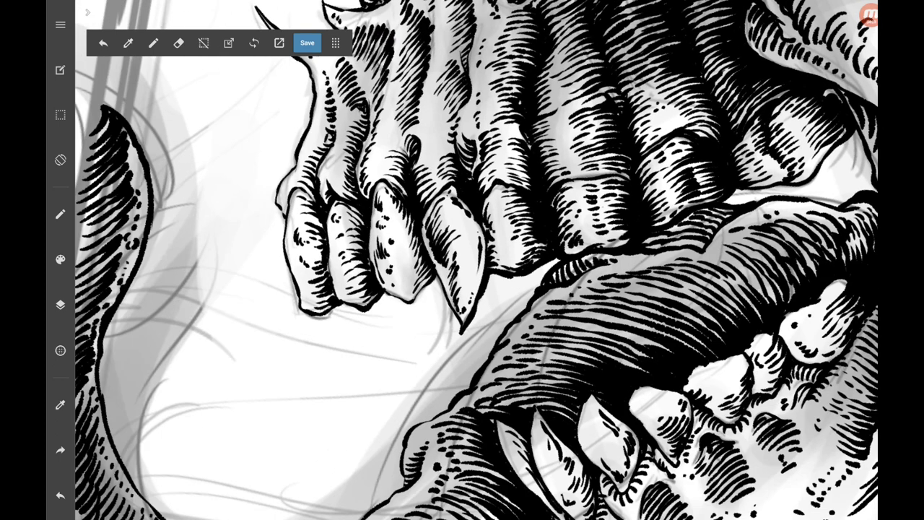
{"action": "mouse_move", "coordinate": [342, 308]}
{"action": "left_mouse_down"}
{"action": "mouse_move", "coordinate": [397, 302]}
{"action": "mouse_move", "coordinate": [430, 283]}
{"action": "mouse_move", "coordinate": [462, 329]}
{"action": "left_mouse_up"}
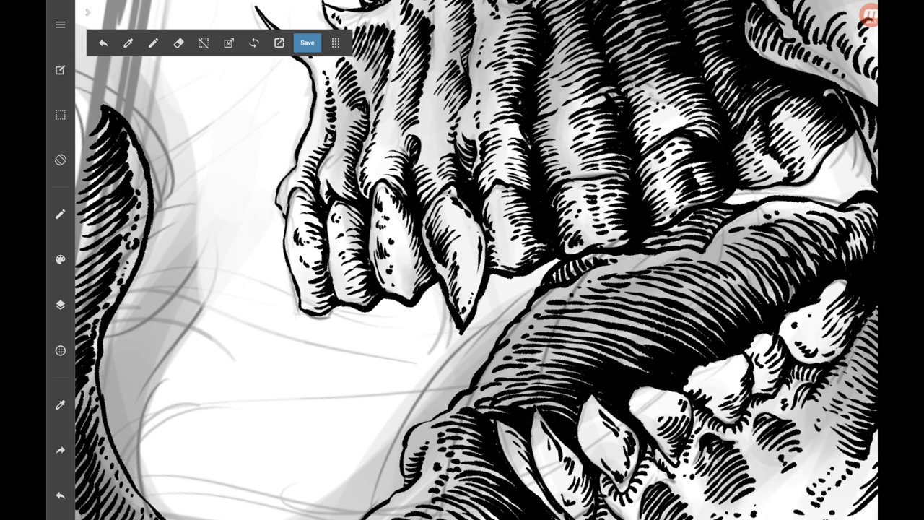
{"action": "mouse_move", "coordinate": [285, 166]}
{"action": "left_mouse_down"}
{"action": "mouse_move", "coordinate": [274, 193]}
{"action": "mouse_move", "coordinate": [288, 244]}
{"action": "left_mouse_up"}
Thicken the teeth's left outline and the upper fang's left edge.
{"action": "scroll", "coordinate": [397, 73], "scroll_direction": "up", "scroll_amount": 3}
{"action": "mouse_move", "coordinate": [288, 276]}
{"action": "left_mouse_down"}
{"action": "mouse_move", "coordinate": [336, 209]}
{"action": "mouse_move", "coordinate": [343, 162]}
{"action": "left_mouse_up"}
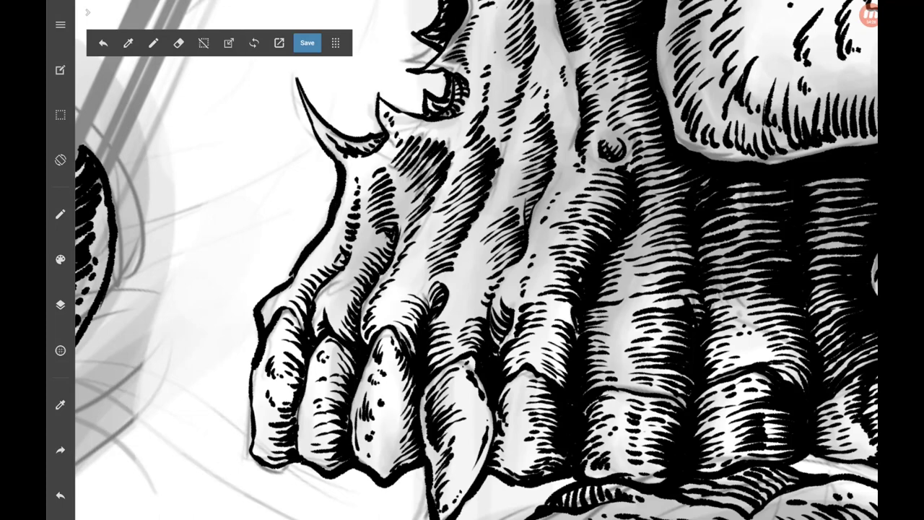
{"action": "left_click_drag", "start_coordinate": [299, 257], "coordinate": [289, 277]}
{"action": "scroll", "coordinate": [470, 259], "scroll_direction": "up", "scroll_amount": 2}
{"action": "left_click_drag", "start_coordinate": [337, 120], "coordinate": [342, 171]}
{"action": "left_click_drag", "start_coordinate": [342, 170], "coordinate": [352, 221]}
{"action": "scroll", "coordinate": [469, 259], "scroll_direction": "down", "scroll_amount": 2}
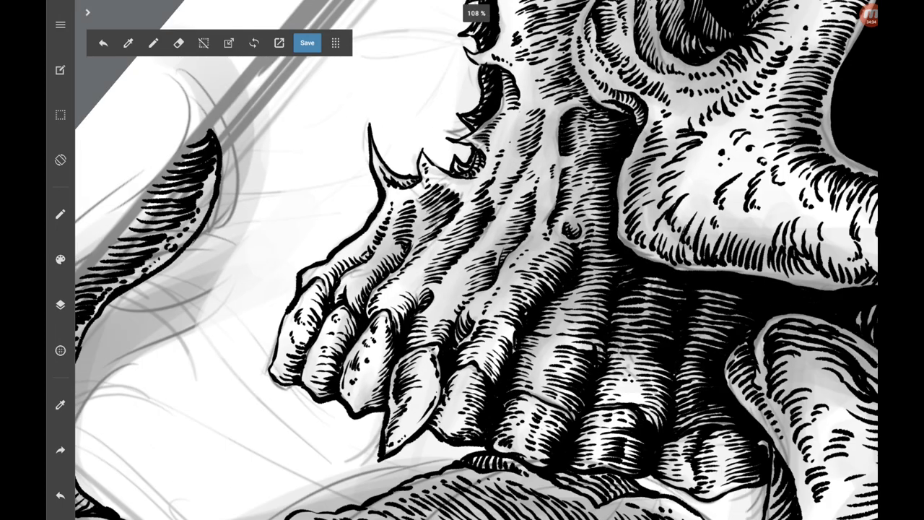
Add short strokes around the teeth and cross-hatch the shadow beside the lower jaw.
{"action": "mouse_move", "coordinate": [508, 257]}
{"action": "left_mouse_down"}
{"action": "mouse_move", "coordinate": [462, 304]}
{"action": "mouse_move", "coordinate": [455, 335]}
{"action": "left_mouse_up"}
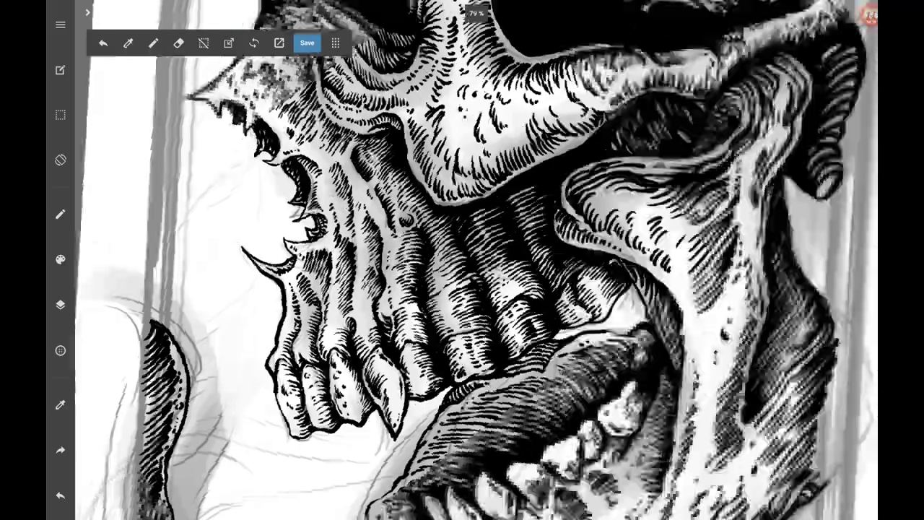
{"action": "scroll", "coordinate": [469, 260], "scroll_direction": "down", "scroll_amount": 2}
{"action": "scroll", "coordinate": [470, 260], "scroll_direction": "up", "scroll_amount": 3}
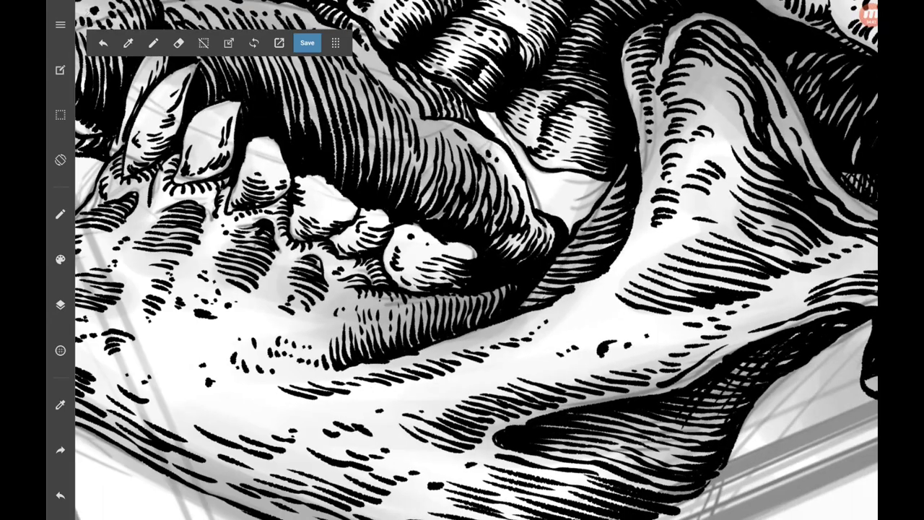
{"action": "left_click_drag", "start_coordinate": [543, 281], "coordinate": [529, 305]}
{"action": "mouse_move", "coordinate": [570, 272]}
{"action": "left_mouse_down"}
{"action": "mouse_move", "coordinate": [588, 212]}
{"action": "mouse_move", "coordinate": [615, 183]}
{"action": "left_mouse_up"}
{"action": "left_click_drag", "start_coordinate": [611, 182], "coordinate": [573, 223]}
Add faint hatching along the lower jaw and ink down the jaw's left edge.
{"action": "scroll", "coordinate": [477, 260], "scroll_direction": "down", "scroll_amount": 3}
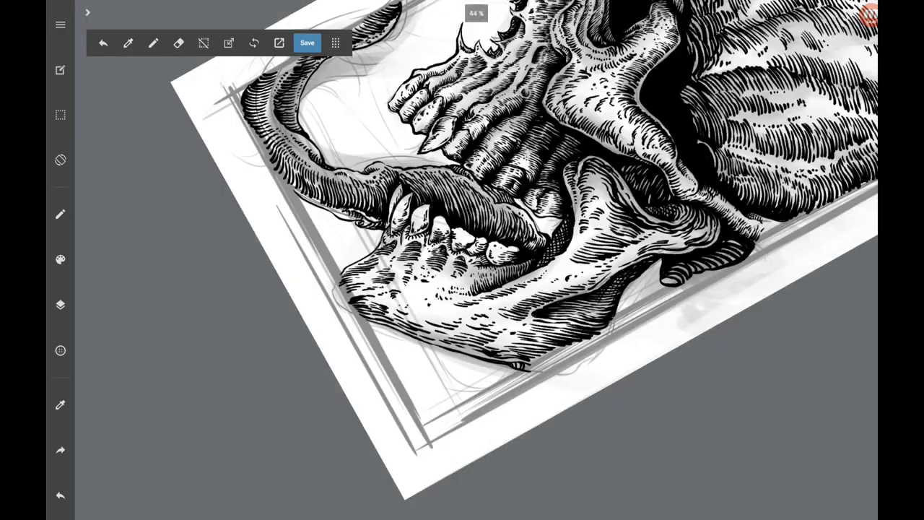
{"action": "scroll", "coordinate": [463, 260], "scroll_direction": "down", "scroll_amount": 3}
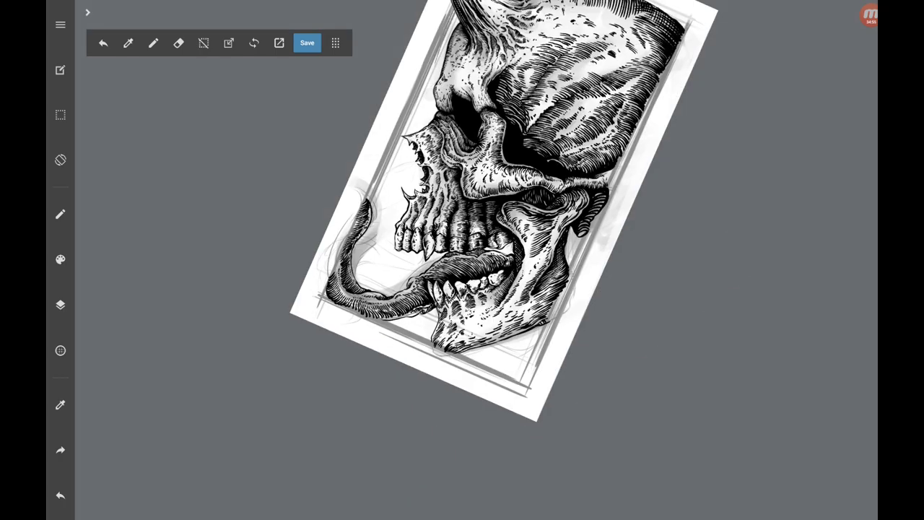
{"action": "scroll", "coordinate": [462, 260], "scroll_direction": "up", "scroll_amount": 3}
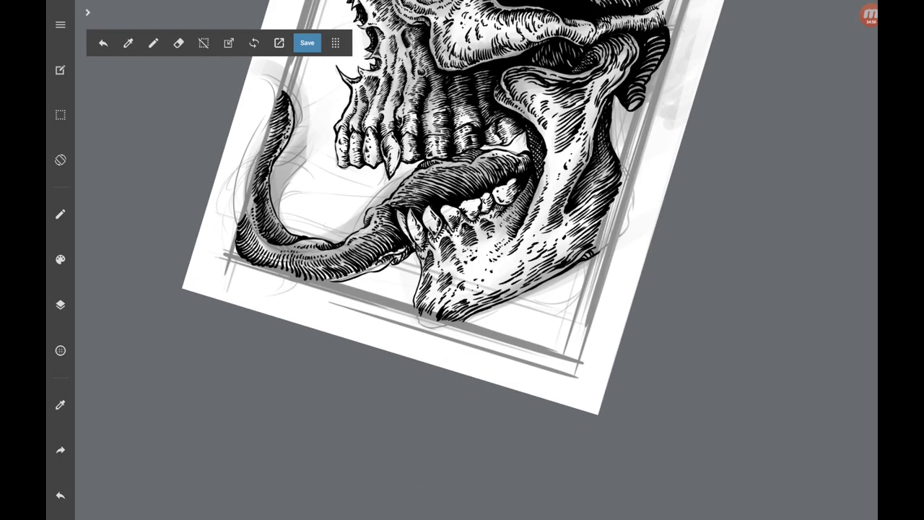
{"action": "left_click_drag", "start_coordinate": [492, 308], "coordinate": [531, 290]}
{"action": "left_click_drag", "start_coordinate": [533, 291], "coordinate": [570, 270]}
{"action": "scroll", "coordinate": [462, 275], "scroll_direction": "up", "scroll_amount": 3}
{"action": "scroll", "coordinate": [462, 275], "scroll_direction": "up", "scroll_amount": 2}
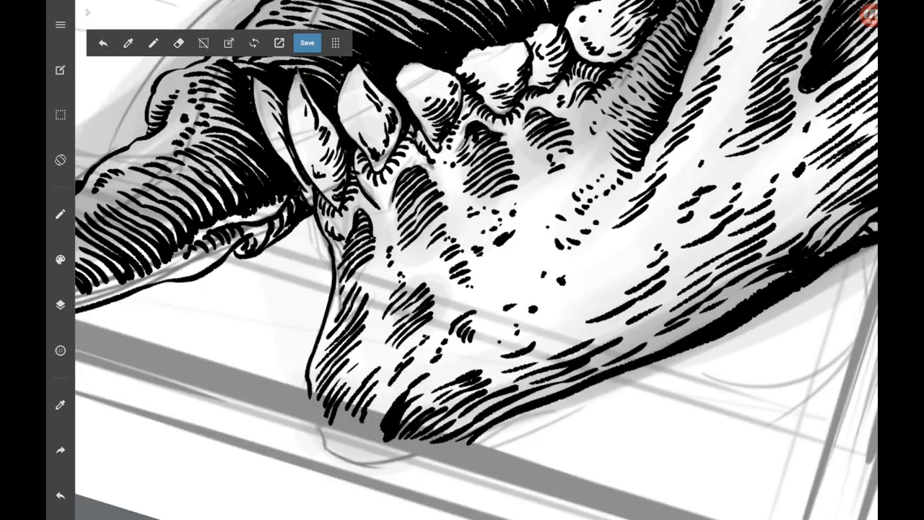
{"action": "mouse_move", "coordinate": [318, 215]}
{"action": "left_mouse_down"}
{"action": "mouse_move", "coordinate": [329, 289]}
{"action": "mouse_move", "coordinate": [307, 402]}
{"action": "left_mouse_up"}
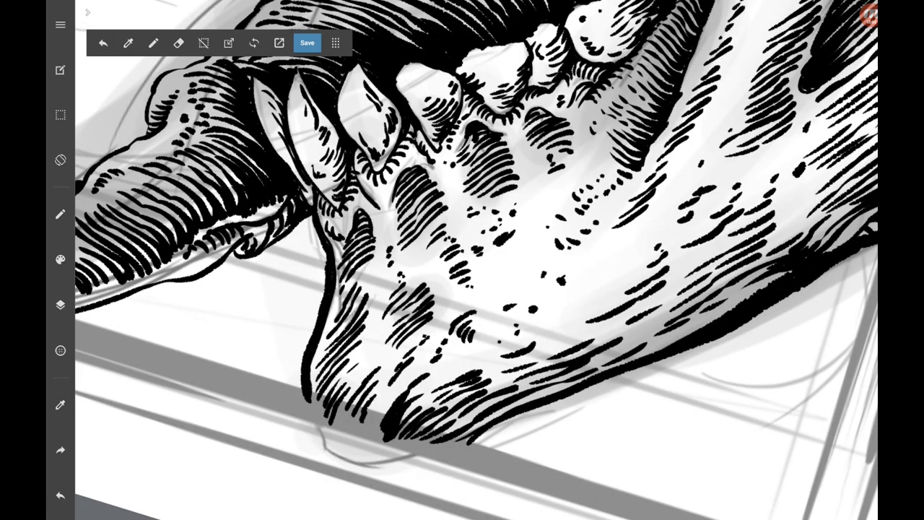
{"action": "left_click_drag", "start_coordinate": [327, 234], "coordinate": [318, 260]}
Ink the tusk's lower edge and the tongue's upper edge.
{"action": "scroll", "coordinate": [462, 260], "scroll_direction": "left", "scroll_amount": 5}
{"action": "mouse_move", "coordinate": [257, 311]}
{"action": "left_mouse_down"}
{"action": "mouse_move", "coordinate": [443, 197]}
{"action": "mouse_move", "coordinate": [488, 141]}
{"action": "mouse_move", "coordinate": [476, 8]}
{"action": "left_mouse_up"}
{"action": "scroll", "coordinate": [463, 260], "scroll_direction": "up", "scroll_amount": 5}
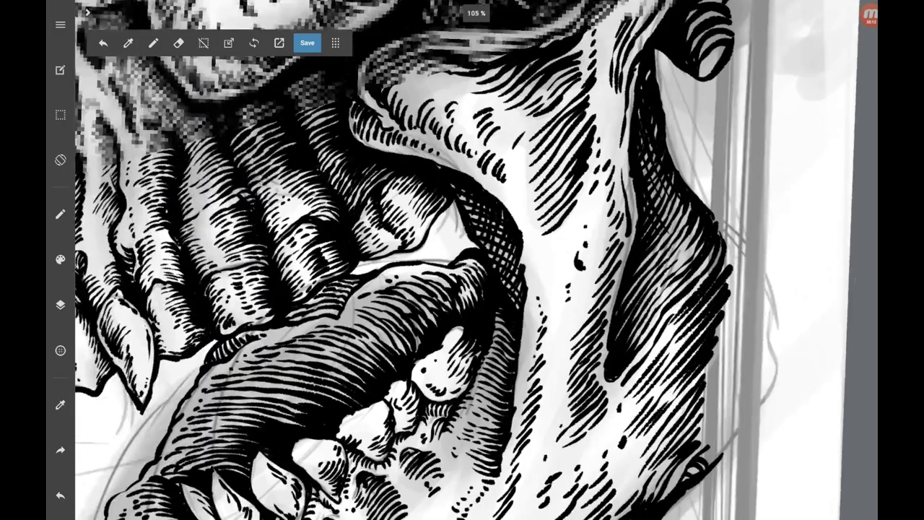
{"action": "left_click_drag", "start_coordinate": [350, 271], "coordinate": [477, 244]}
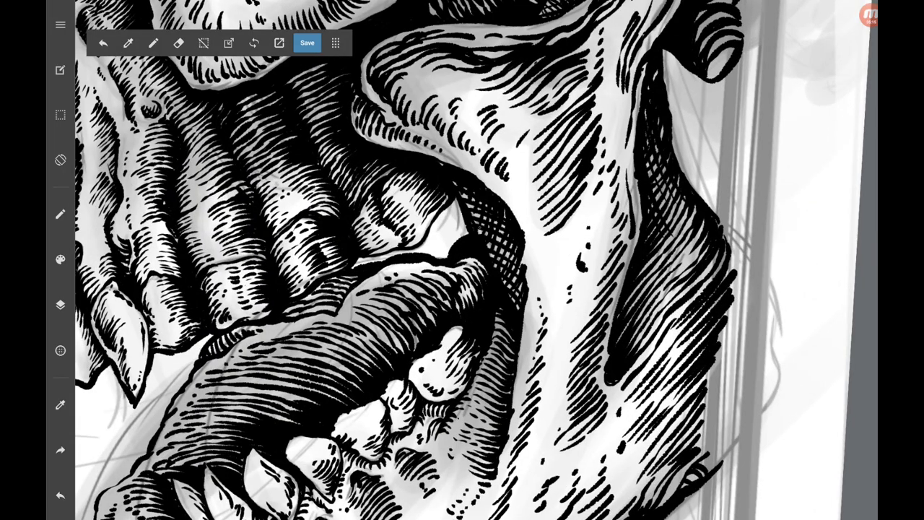
Add small strokes along the jaw's right edge and the cheekbone's edge.
{"action": "scroll", "coordinate": [462, 260], "scroll_direction": "down", "scroll_amount": 3}
{"action": "scroll", "coordinate": [462, 260], "scroll_direction": "down", "scroll_amount": 3}
{"action": "scroll", "coordinate": [462, 260], "scroll_direction": "down", "scroll_amount": 2}
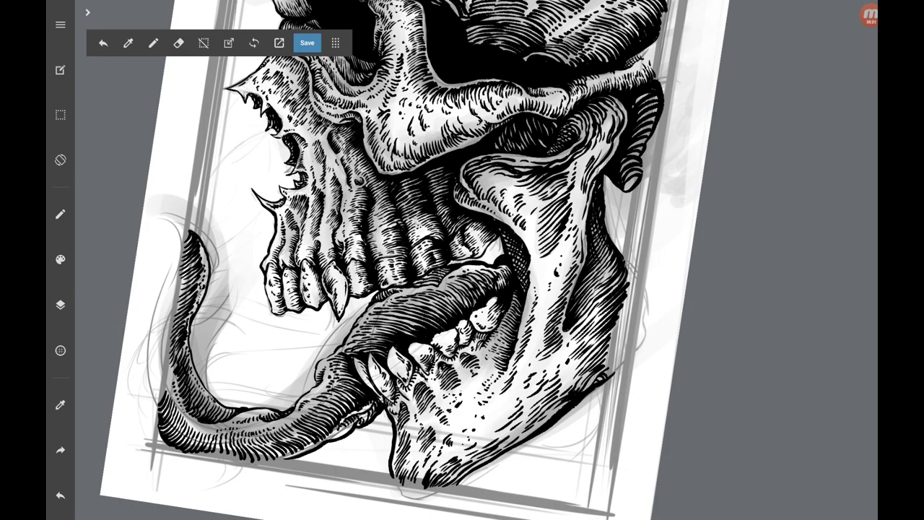
{"action": "scroll", "coordinate": [462, 260], "scroll_direction": "up", "scroll_amount": 3}
{"action": "left_click_drag", "start_coordinate": [521, 261], "coordinate": [555, 372]}
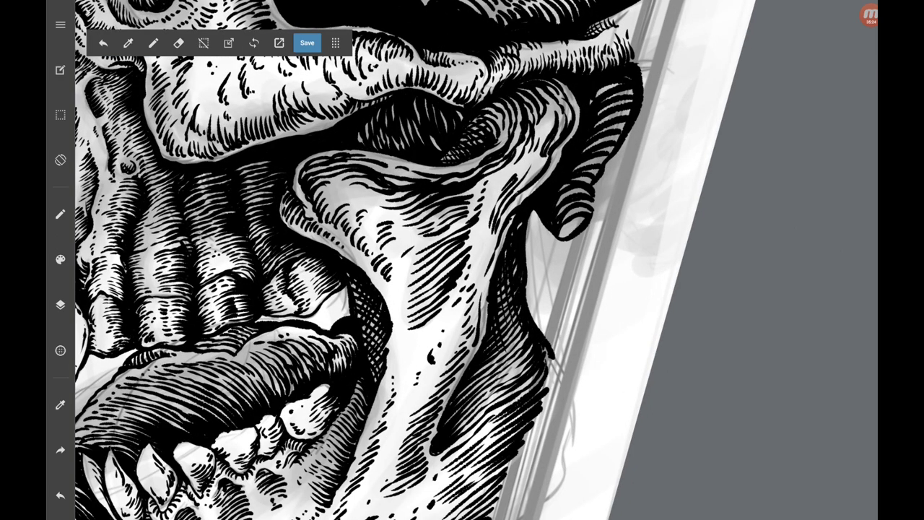
{"action": "scroll", "coordinate": [462, 260], "scroll_direction": "down", "scroll_amount": 3}
{"action": "left_click_drag", "start_coordinate": [578, 201], "coordinate": [600, 192]}
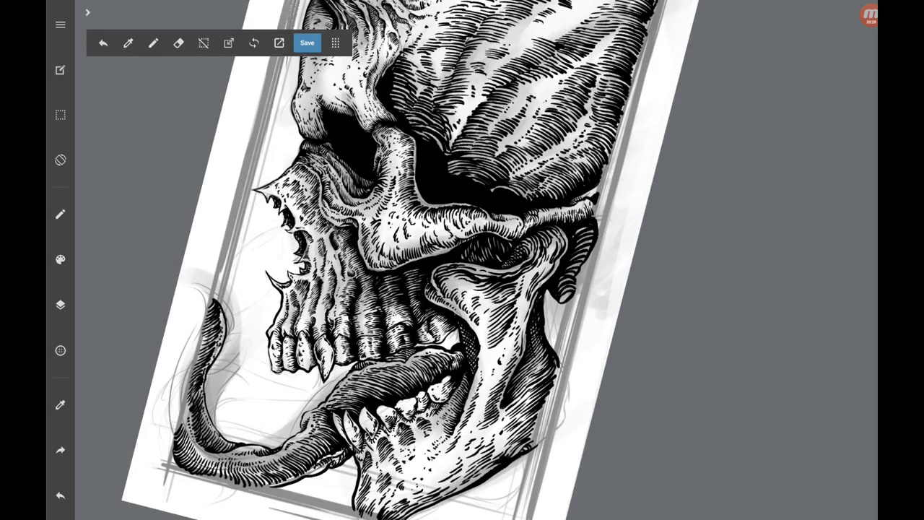
{"action": "scroll", "coordinate": [462, 260], "scroll_direction": "up", "scroll_amount": 5}
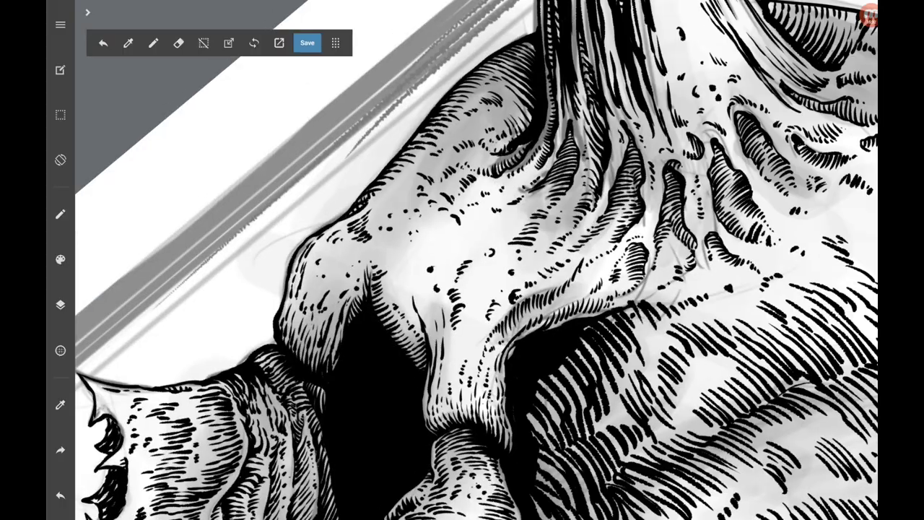
Ink the upper-left ridge, thicken the nose's left outline and darken the top contour.
{"action": "left_click_drag", "start_coordinate": [350, 208], "coordinate": [451, 85]}
{"action": "mouse_move", "coordinate": [356, 210]}
{"action": "left_mouse_down"}
{"action": "mouse_move", "coordinate": [323, 229]}
{"action": "mouse_move", "coordinate": [281, 286]}
{"action": "mouse_move", "coordinate": [270, 333]}
{"action": "left_mouse_up"}
{"action": "scroll", "coordinate": [462, 260], "scroll_direction": "down", "scroll_amount": 5}
{"action": "scroll", "coordinate": [462, 260], "scroll_direction": "up", "scroll_amount": 5}
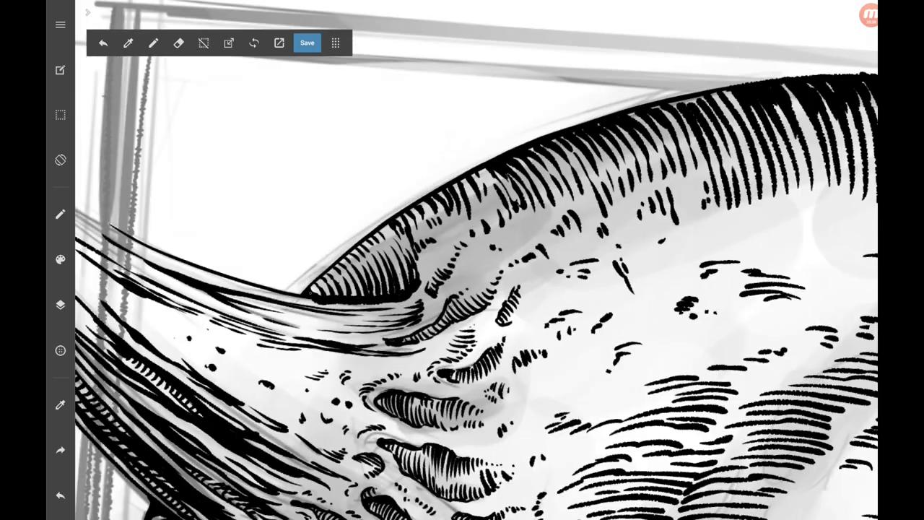
{"action": "mouse_move", "coordinate": [311, 292]}
{"action": "left_mouse_down"}
{"action": "mouse_move", "coordinate": [412, 206]}
{"action": "mouse_move", "coordinate": [686, 90]}
{"action": "mouse_move", "coordinate": [739, 94]}
{"action": "left_mouse_up"}
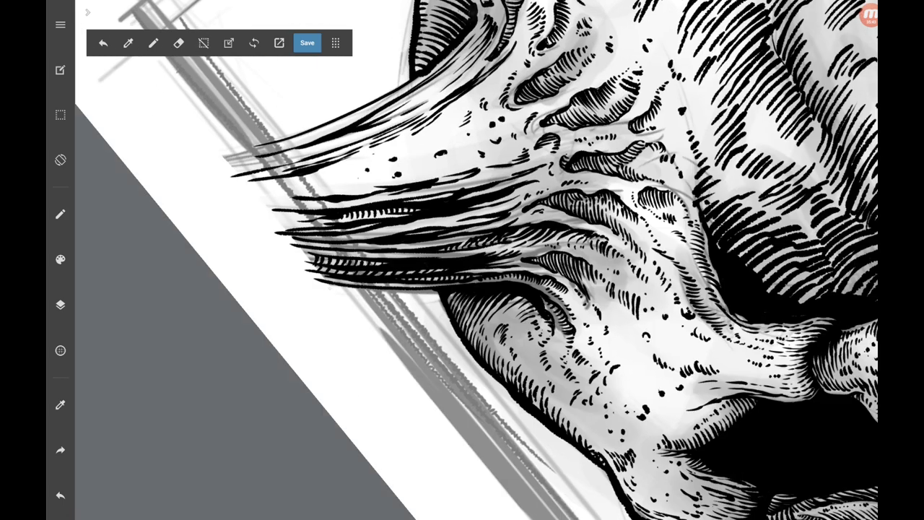
{"action": "left_click_drag", "start_coordinate": [320, 286], "coordinate": [460, 294]}
Hatch inside the dark ridge shapes and the lower dark shape near the nose.
{"action": "scroll", "coordinate": [477, 260], "scroll_direction": "up", "scroll_amount": 3}
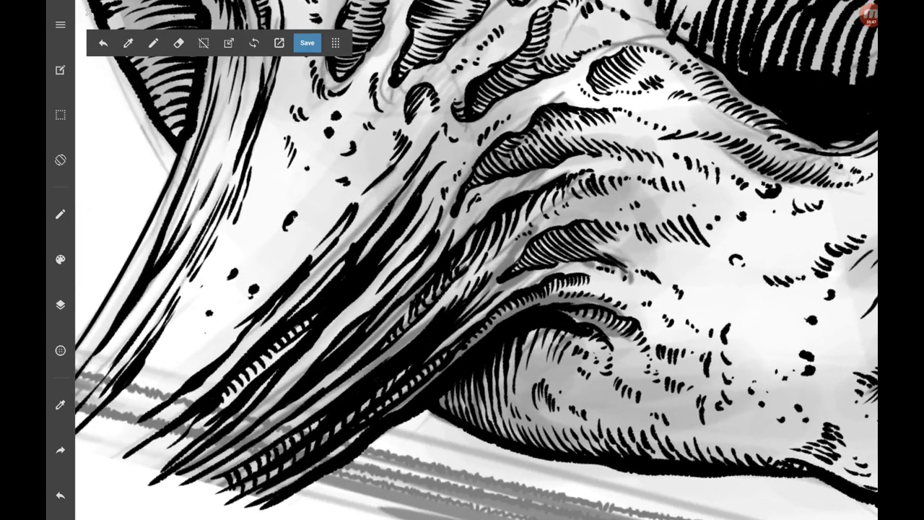
{"action": "left_click_drag", "start_coordinate": [554, 252], "coordinate": [512, 272]}
{"action": "mouse_move", "coordinate": [485, 163]}
{"action": "left_mouse_down"}
{"action": "mouse_move", "coordinate": [469, 188]}
{"action": "mouse_move", "coordinate": [396, 231]}
{"action": "left_mouse_up"}
{"action": "scroll", "coordinate": [477, 260], "scroll_direction": "up", "scroll_amount": 3}
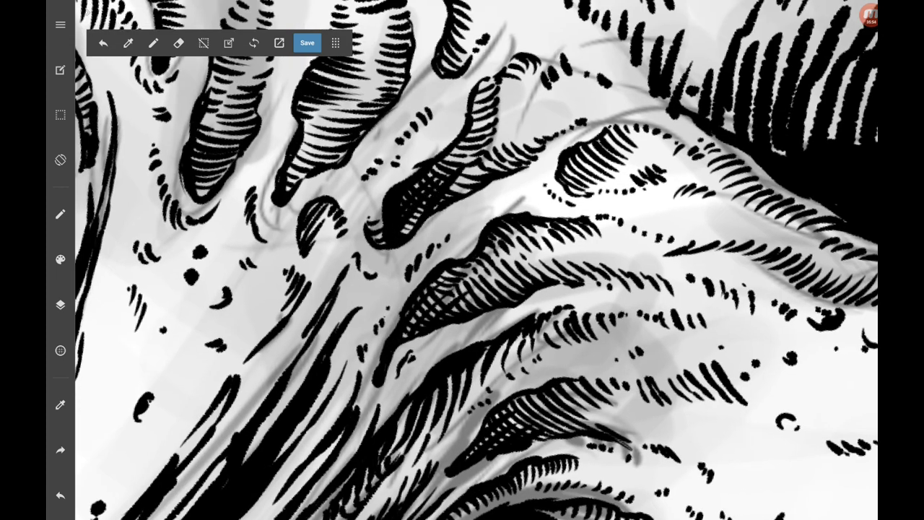
{"action": "left_click_drag", "start_coordinate": [312, 120], "coordinate": [291, 175]}
{"action": "mouse_move", "coordinate": [329, 101]}
{"action": "left_mouse_down"}
{"action": "mouse_move", "coordinate": [296, 182]}
{"action": "mouse_move", "coordinate": [311, 169]}
{"action": "left_mouse_up"}
{"action": "scroll", "coordinate": [477, 260], "scroll_direction": "up", "scroll_amount": 3}
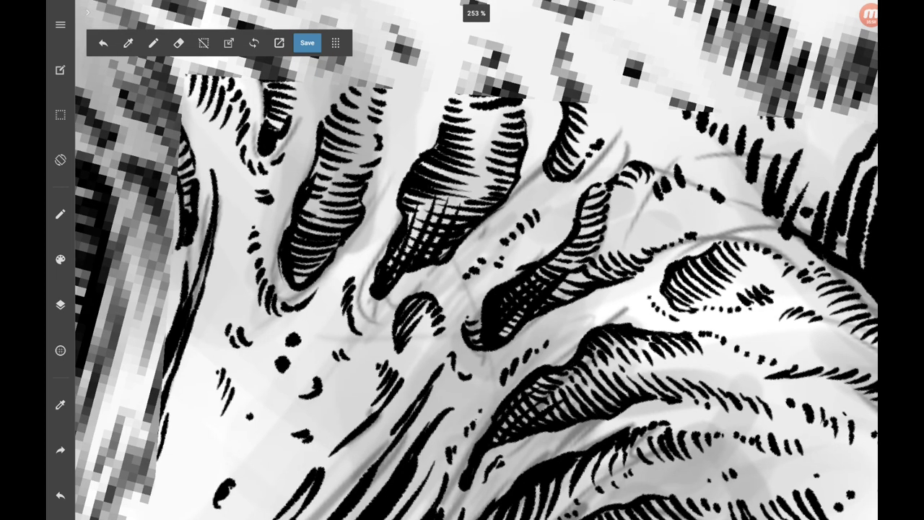
{"action": "mouse_move", "coordinate": [318, 204]}
{"action": "left_mouse_down"}
{"action": "mouse_move", "coordinate": [301, 234]}
{"action": "mouse_move", "coordinate": [298, 286]}
{"action": "left_mouse_up"}
{"action": "left_click_drag", "start_coordinate": [336, 218], "coordinate": [310, 277]}
Draw long curved strands along the tendril.
{"action": "scroll", "coordinate": [476, 260], "scroll_direction": "down", "scroll_amount": 3}
{"action": "mouse_move", "coordinate": [344, 243]}
{"action": "left_mouse_down"}
{"action": "mouse_move", "coordinate": [330, 265]}
{"action": "mouse_move", "coordinate": [458, 216]}
{"action": "left_mouse_up"}
{"action": "scroll", "coordinate": [477, 260], "scroll_direction": "up", "scroll_amount": 3}
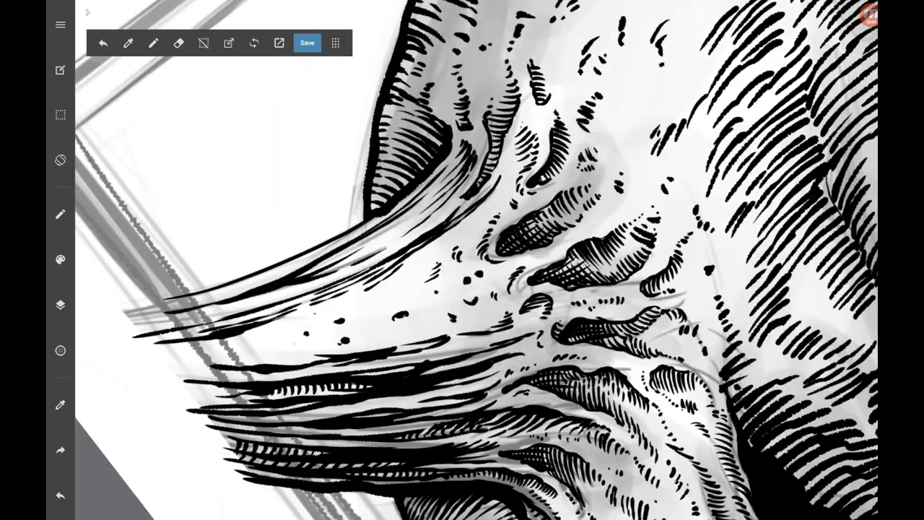
{"action": "left_click_drag", "start_coordinate": [360, 258], "coordinate": [469, 178]}
{"action": "left_click_drag", "start_coordinate": [372, 244], "coordinate": [469, 167]}
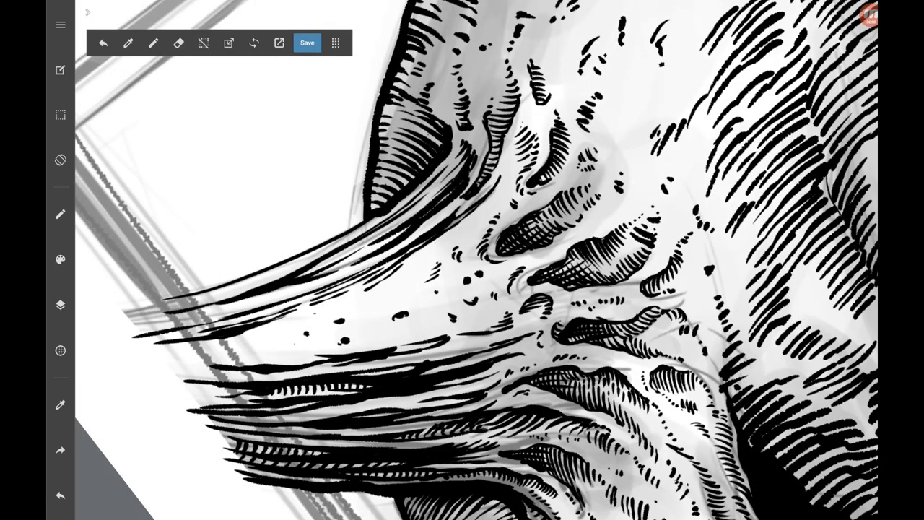
{"action": "left_click_drag", "start_coordinate": [390, 231], "coordinate": [312, 271]}
Undo one tendril stroke, redraw it longer, and add small strokes along the tendril.
{"action": "mouse_move", "coordinate": [218, 299]}
{"action": "left_mouse_down"}
{"action": "mouse_move", "coordinate": [412, 201]}
{"action": "mouse_move", "coordinate": [437, 178]}
{"action": "left_mouse_up"}
{"action": "left_click", "coordinate": [60, 496]}
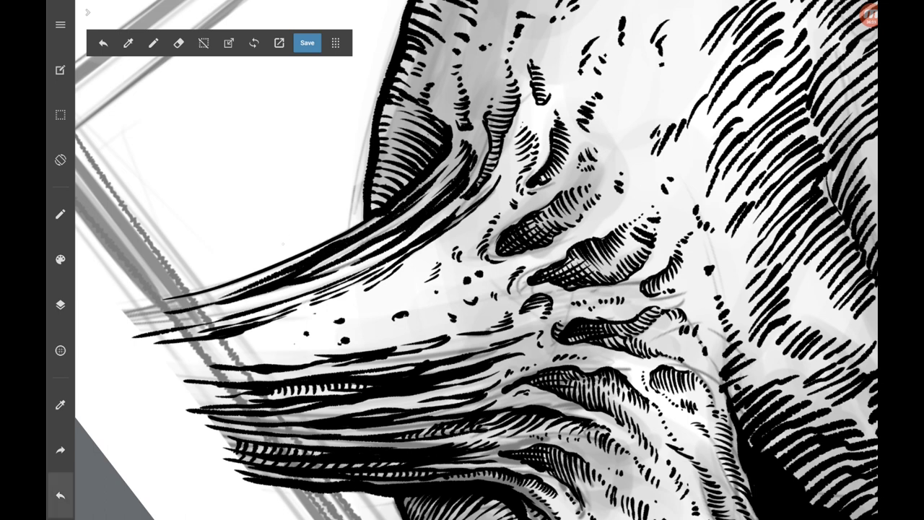
{"action": "left_click_drag", "start_coordinate": [168, 300], "coordinate": [381, 205]}
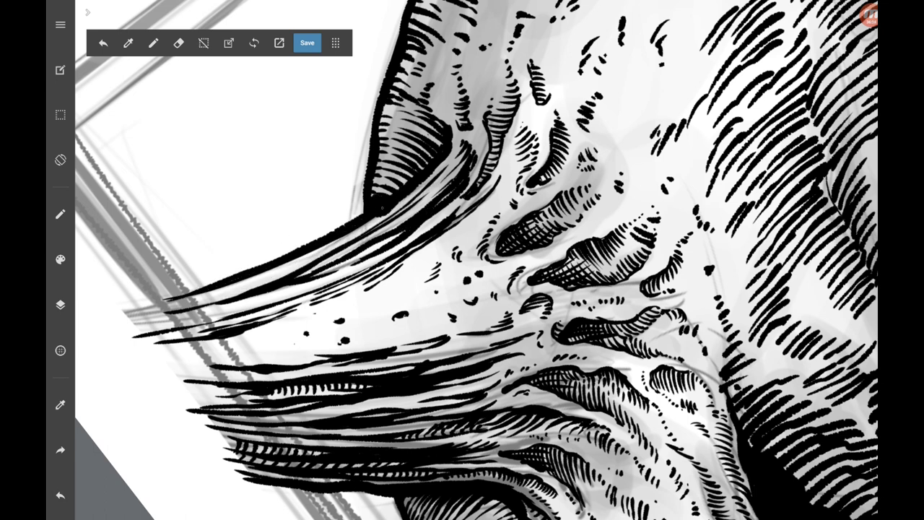
{"action": "mouse_move", "coordinate": [348, 242]}
{"action": "left_mouse_down"}
{"action": "mouse_move", "coordinate": [417, 203]}
{"action": "mouse_move", "coordinate": [443, 173]}
{"action": "left_mouse_up"}
{"action": "left_click_drag", "start_coordinate": [367, 238], "coordinate": [393, 222]}
{"action": "left_click_drag", "start_coordinate": [251, 289], "coordinate": [309, 261]}
Add short hatch marks and dense cross-hatching on the cheek.
{"action": "scroll", "coordinate": [462, 260], "scroll_direction": "down", "scroll_amount": 5}
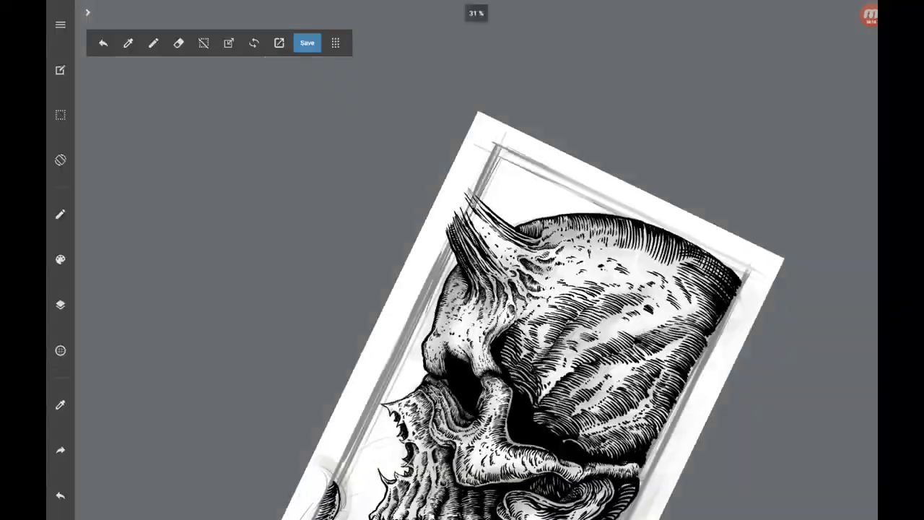
{"action": "scroll", "coordinate": [462, 288], "scroll_direction": "up", "scroll_amount": 5}
{"action": "scroll", "coordinate": [462, 289], "scroll_direction": "up", "scroll_amount": 2}
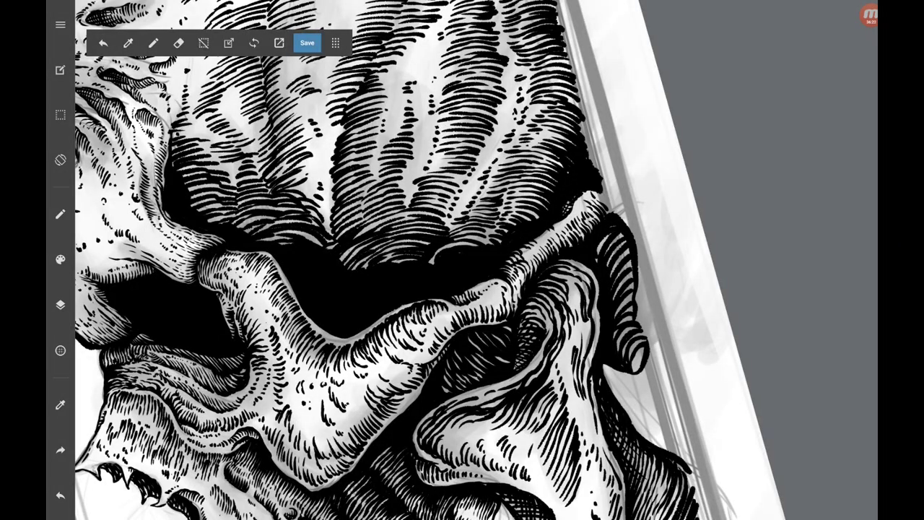
{"action": "scroll", "coordinate": [462, 260], "scroll_direction": "down", "scroll_amount": 3}
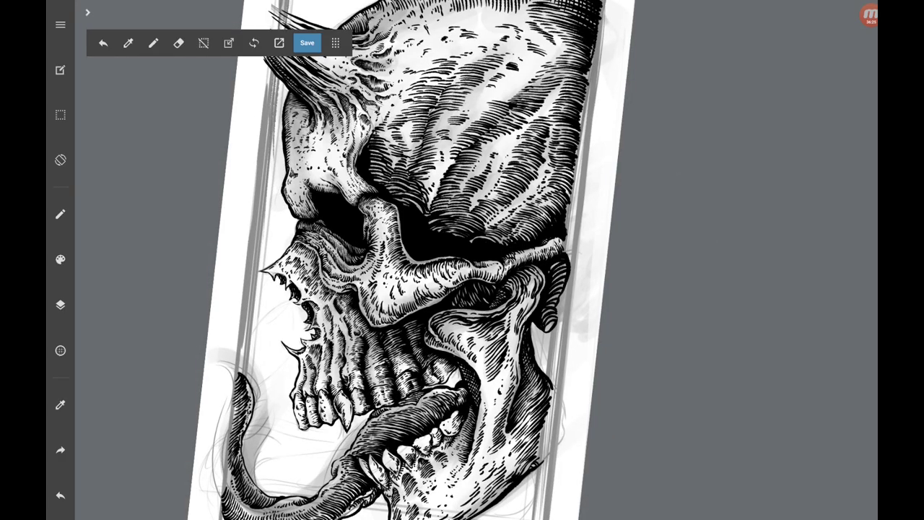
{"action": "scroll", "coordinate": [490, 303], "scroll_direction": "up", "scroll_amount": 3}
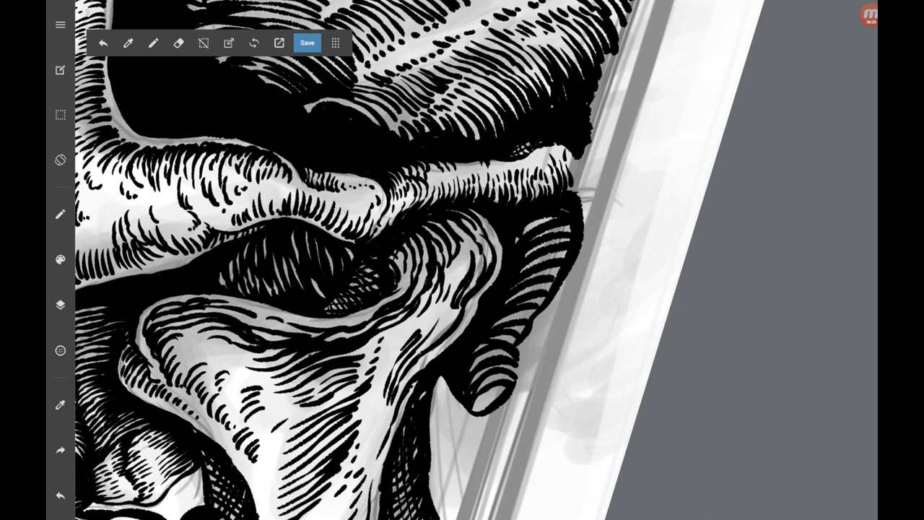
{"action": "left_click_drag", "start_coordinate": [404, 254], "coordinate": [398, 268]}
{"action": "left_click_drag", "start_coordinate": [415, 241], "coordinate": [417, 264]}
{"action": "left_click_drag", "start_coordinate": [487, 217], "coordinate": [472, 235]}
{"action": "mouse_move", "coordinate": [494, 239]}
{"action": "left_mouse_down"}
{"action": "mouse_move", "coordinate": [437, 261]}
{"action": "mouse_move", "coordinate": [479, 275]}
{"action": "left_mouse_up"}
Cross-hatch the ear and ink its outer edge, lower lobe and top edge.
{"action": "left_click_drag", "start_coordinate": [491, 375], "coordinate": [549, 318]}
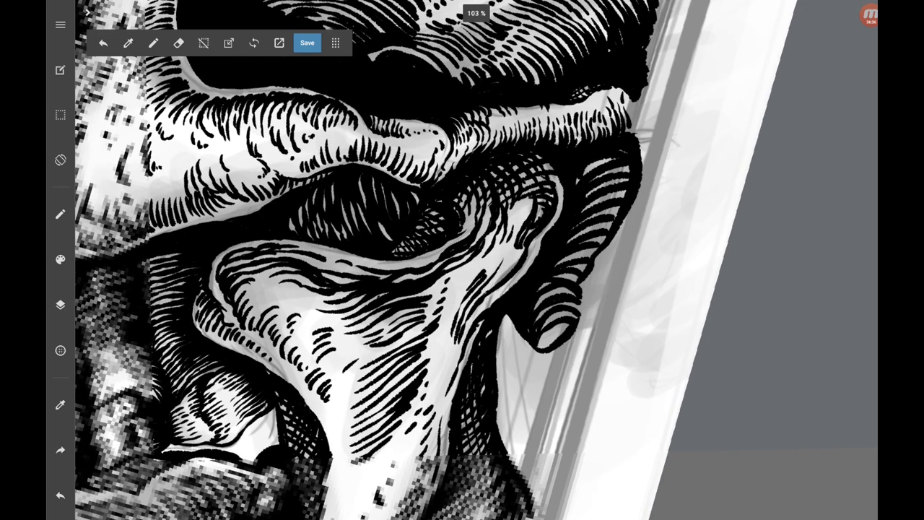
{"action": "left_click_drag", "start_coordinate": [571, 258], "coordinate": [548, 336]}
{"action": "mouse_move", "coordinate": [604, 184]}
{"action": "left_mouse_down"}
{"action": "mouse_move", "coordinate": [557, 315]}
{"action": "mouse_move", "coordinate": [588, 254]}
{"action": "mouse_move", "coordinate": [564, 260]}
{"action": "left_mouse_up"}
{"action": "mouse_move", "coordinate": [543, 310]}
{"action": "left_mouse_down"}
{"action": "mouse_move", "coordinate": [547, 343]}
{"action": "mouse_move", "coordinate": [565, 328]}
{"action": "mouse_move", "coordinate": [584, 266]}
{"action": "mouse_move", "coordinate": [634, 203]}
{"action": "left_mouse_up"}
{"action": "mouse_move", "coordinate": [636, 163]}
{"action": "left_mouse_down"}
{"action": "mouse_move", "coordinate": [644, 89]}
{"action": "mouse_move", "coordinate": [654, 88]}
{"action": "left_mouse_up"}
Add small strokes on the forehead and short hatching near the eye socket.
{"action": "scroll", "coordinate": [462, 260], "scroll_direction": "down", "scroll_amount": 5}
{"action": "scroll", "coordinate": [462, 260], "scroll_direction": "down", "scroll_amount": 3}
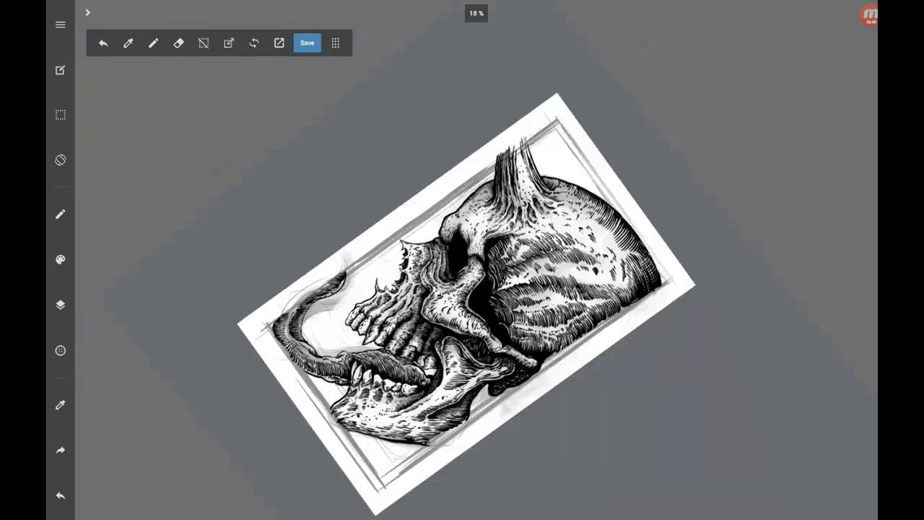
{"action": "scroll", "coordinate": [462, 260], "scroll_direction": "up", "scroll_amount": 5}
{"action": "scroll", "coordinate": [462, 259], "scroll_direction": "up", "scroll_amount": 2}
{"action": "left_click_drag", "start_coordinate": [404, 119], "coordinate": [344, 215]}
{"action": "scroll", "coordinate": [462, 260], "scroll_direction": "up", "scroll_amount": 3}
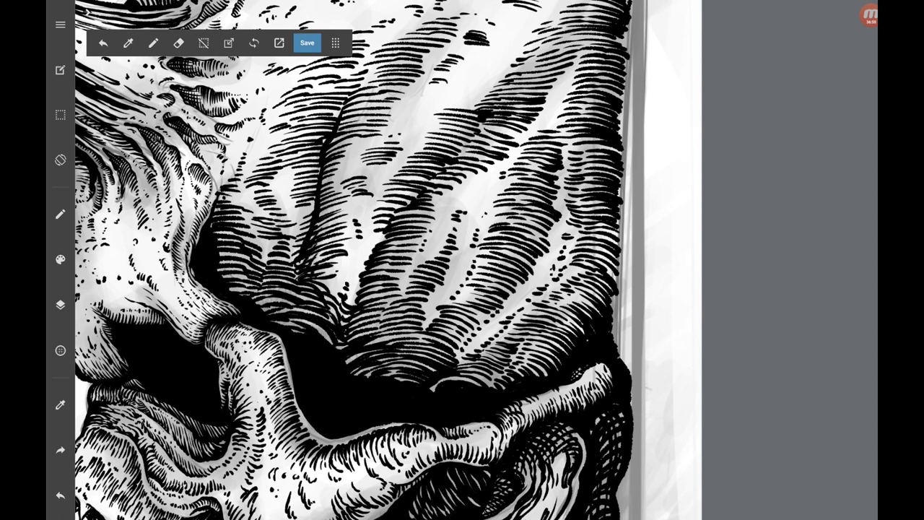
{"action": "left_click_drag", "start_coordinate": [391, 319], "coordinate": [374, 335]}
{"action": "left_click_drag", "start_coordinate": [395, 329], "coordinate": [377, 342]}
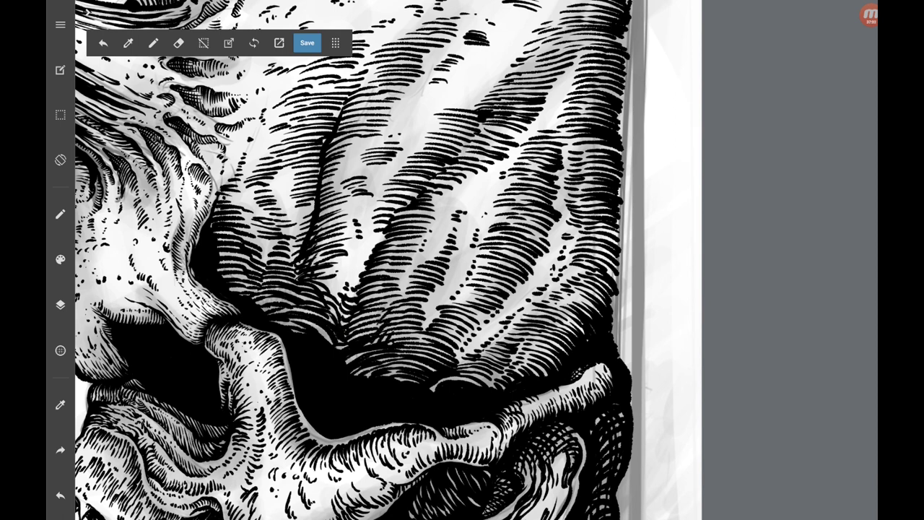